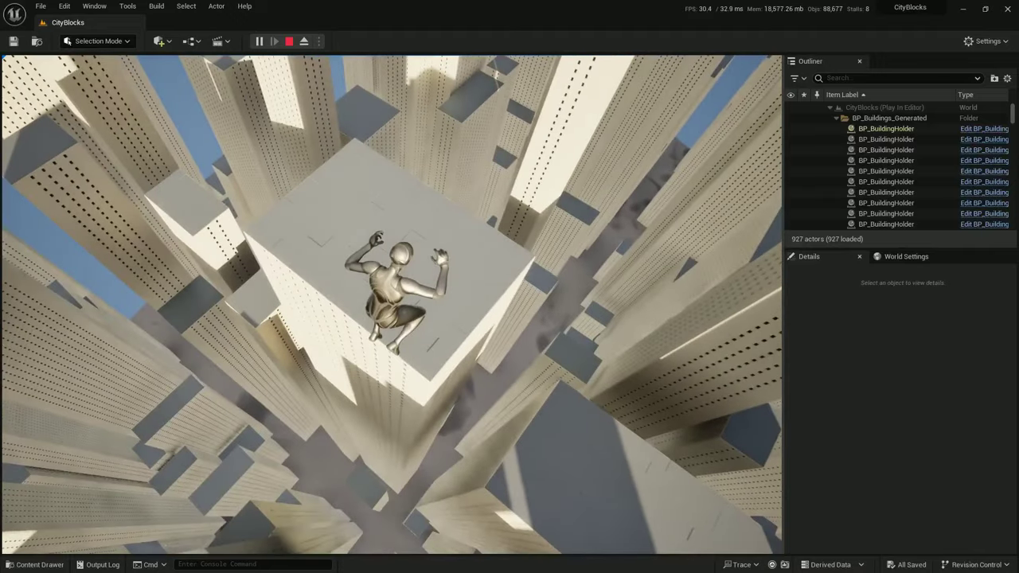
Run the character across the rooftops of the generated city, look around, and end the play session
{"action": "key", "text": "w"}
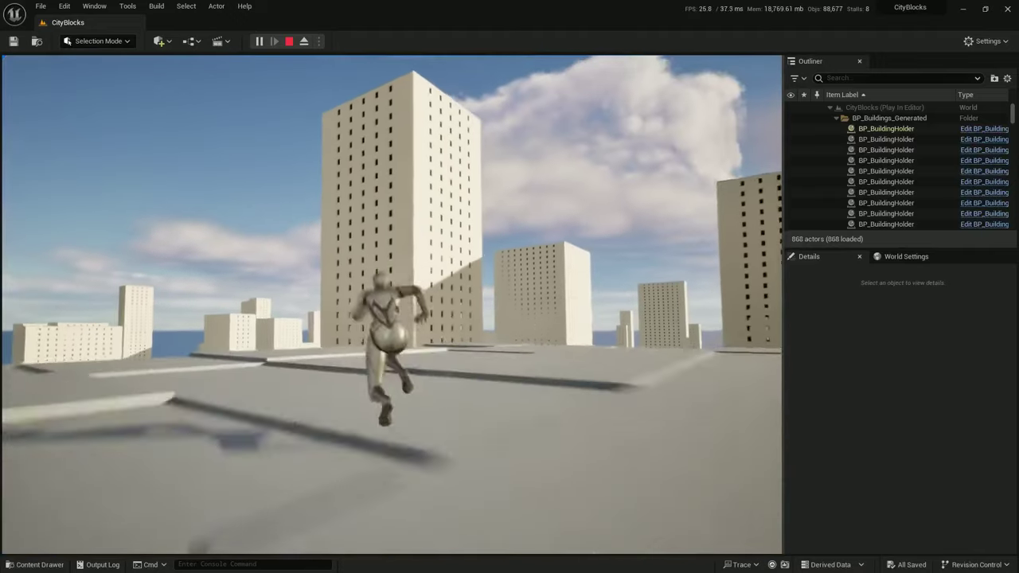
{"action": "key", "text": "w"}
{"action": "key", "text": "w"}
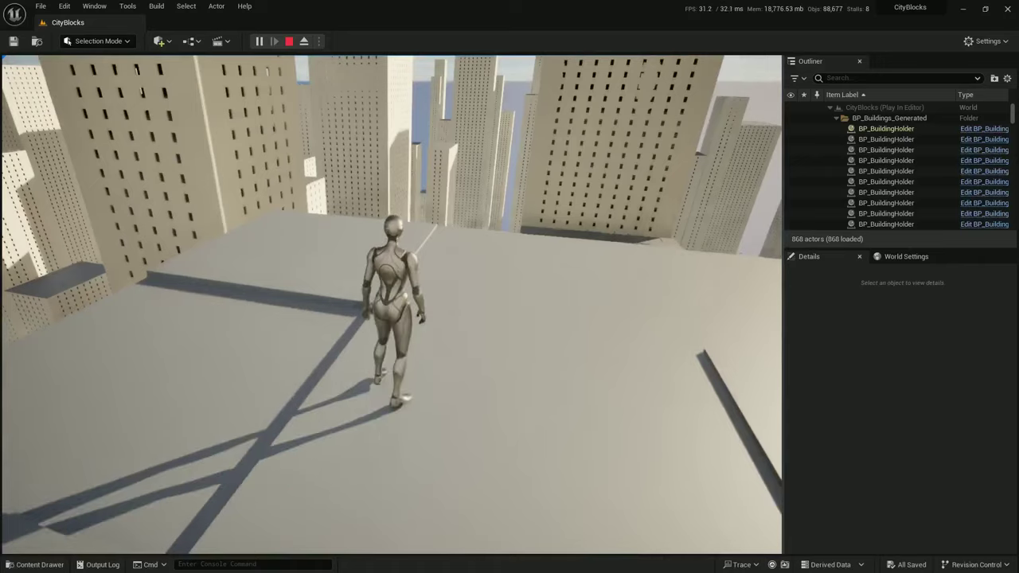
{"action": "key", "text": "w"}
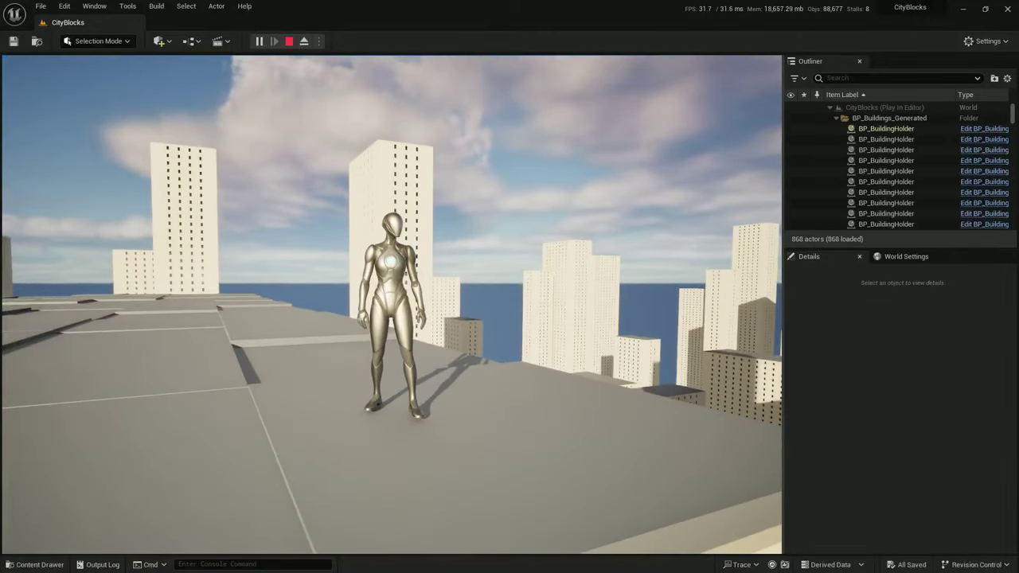
{"action": "key", "text": "Escape"}
Enable Nanite for the Floor_400x400, Wall_Door_400x300 and Wall_Window_400x300 meshes in the StarterContent Architecture folder
{"action": "key", "text": "ctrl+space"}
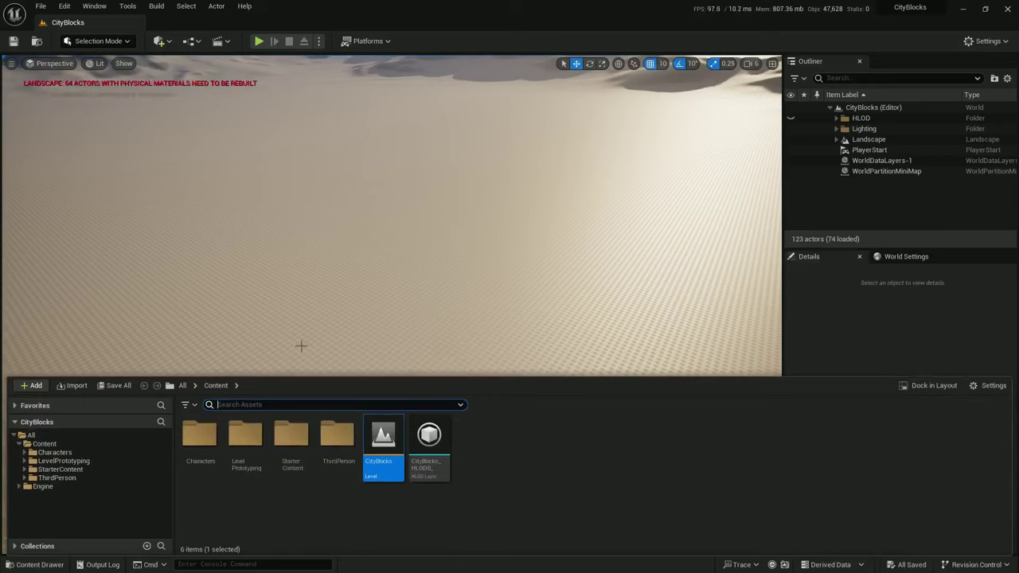
{"action": "left_click", "coordinate": [24, 469]}
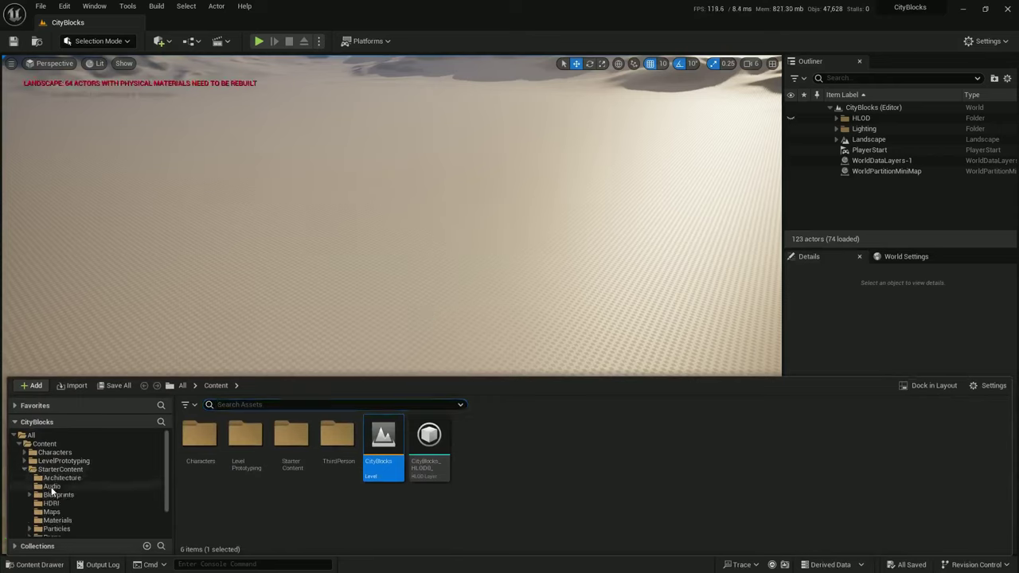
{"action": "left_click", "coordinate": [55, 479]}
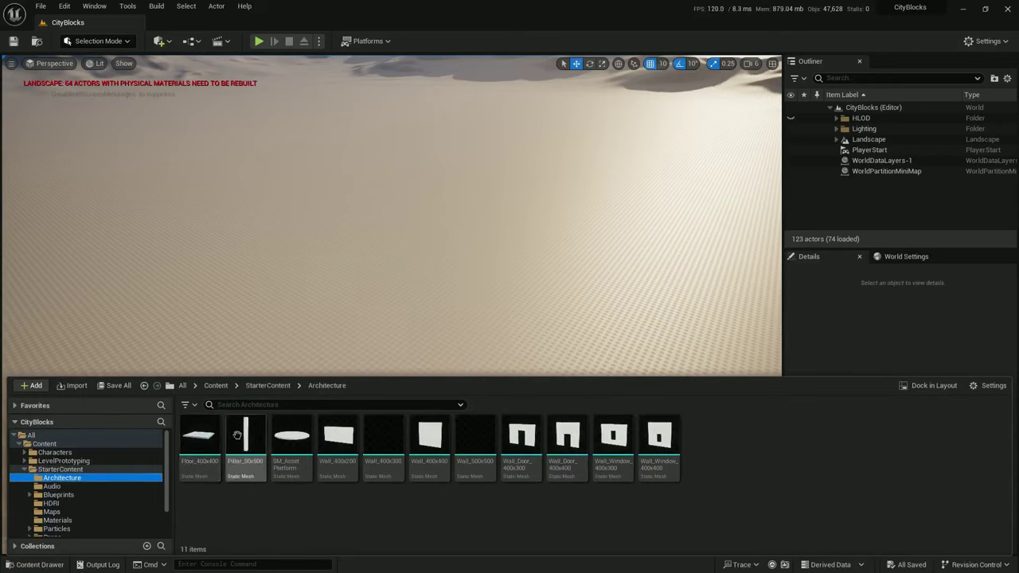
{"action": "left_click", "coordinate": [197, 433]}
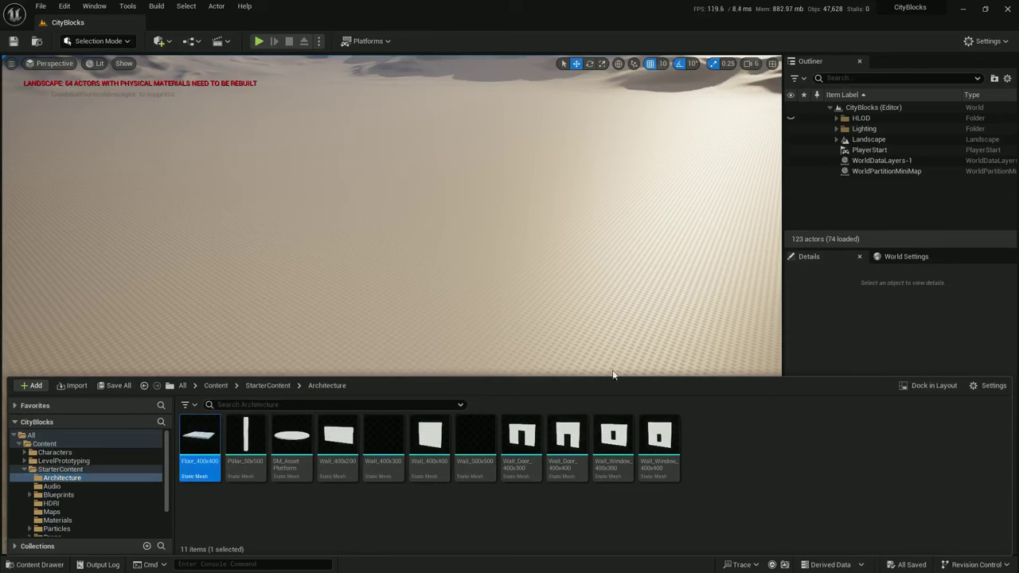
{"action": "left_click", "coordinate": [613, 438], "text": "ctrl"}
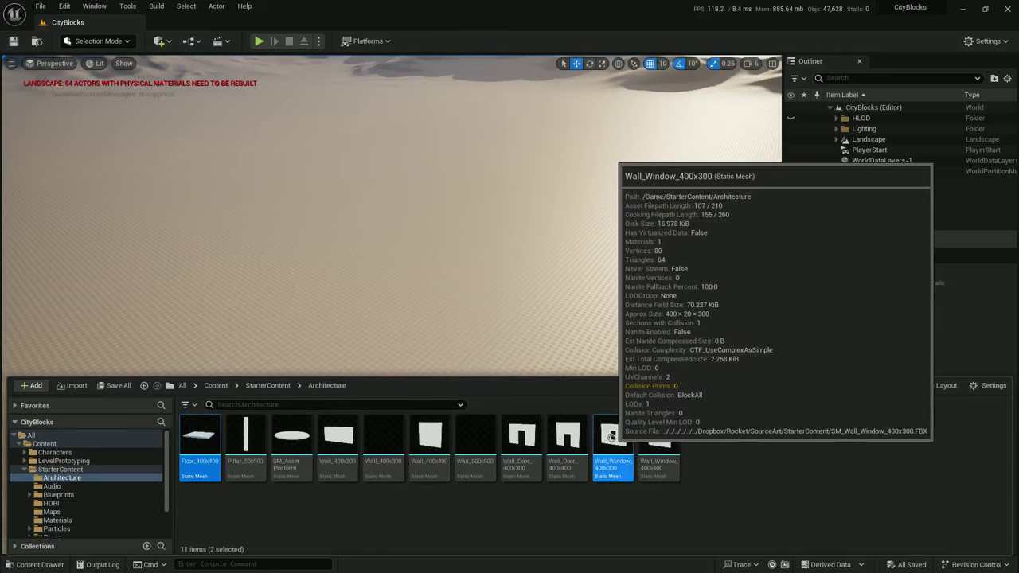
{"action": "left_click", "coordinate": [509, 446], "text": "ctrl"}
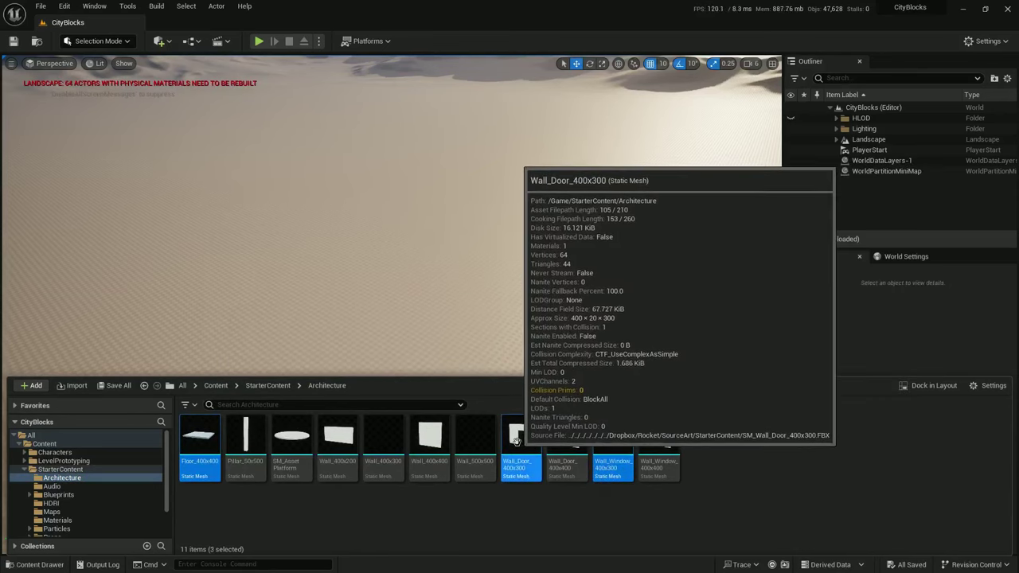
{"action": "right_click", "coordinate": [517, 444]}
{"action": "mouse_move", "coordinate": [585, 136]}
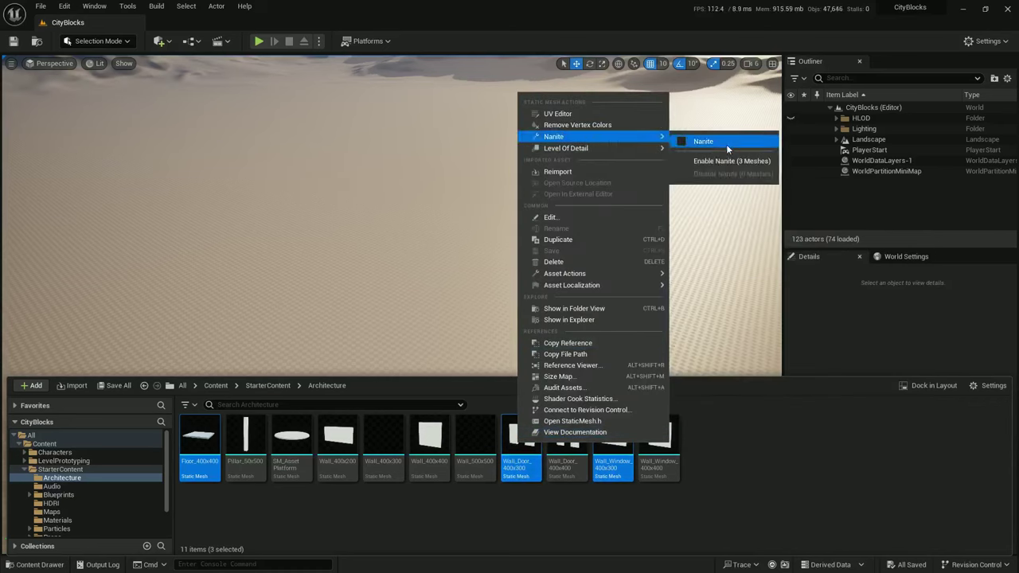
{"action": "left_click", "coordinate": [715, 163]}
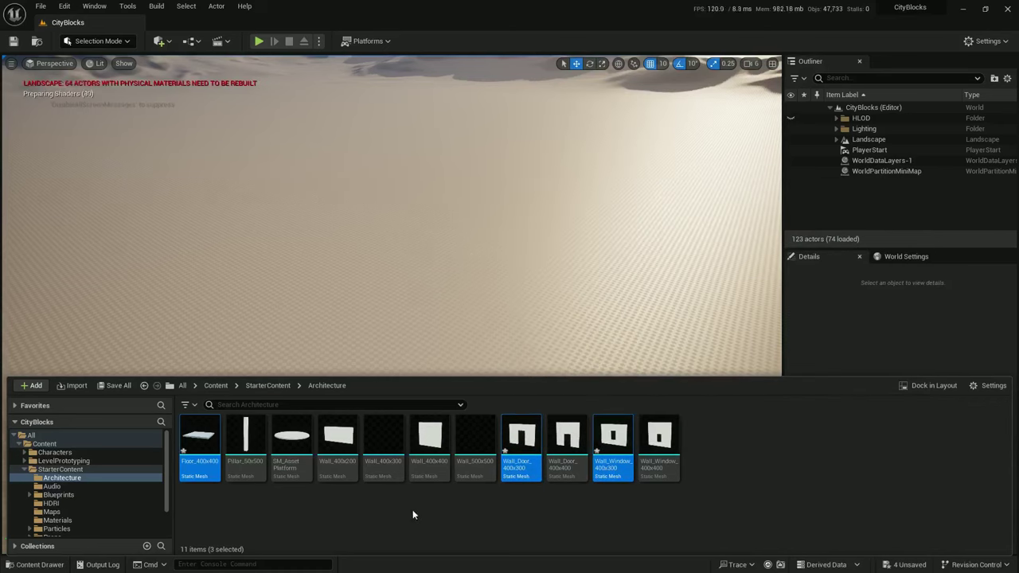
{"action": "left_click", "coordinate": [468, 533]}
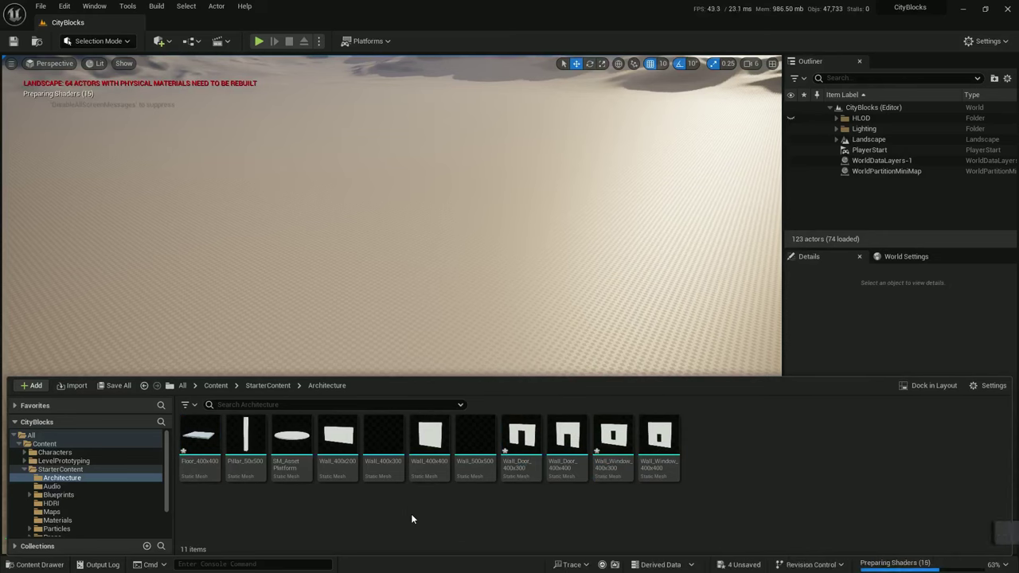
Place the Wall_400x300 mesh from the Architecture folder on the landscape
{"action": "mouse_move", "coordinate": [392, 443]}
{"action": "left_click_drag", "start_coordinate": [391, 443], "coordinate": [390, 362]}
{"action": "key", "text": "w"}
{"action": "mouse_move", "coordinate": [452, 380]}
{"action": "right_mouse_down"}
{"action": "mouse_move", "coordinate": [502, 347]}
{"action": "mouse_move", "coordinate": [254, 314]}
{"action": "mouse_move", "coordinate": [462, 350]}
{"action": "mouse_move", "coordinate": [463, 386]}
{"action": "mouse_move", "coordinate": [438, 454]}
{"action": "mouse_move", "coordinate": [467, 383]}
{"action": "right_mouse_up"}
{"action": "scroll", "coordinate": [452, 380], "scroll_direction": "down", "scroll_amount": 3}
{"action": "key", "text": "w"}
{"action": "scroll", "coordinate": [467, 384], "scroll_direction": "down", "scroll_amount": 3}
Duplicate the placed wall and rotate the copy -90° about the vertical axis to form a corner
{"action": "key", "text": "e"}
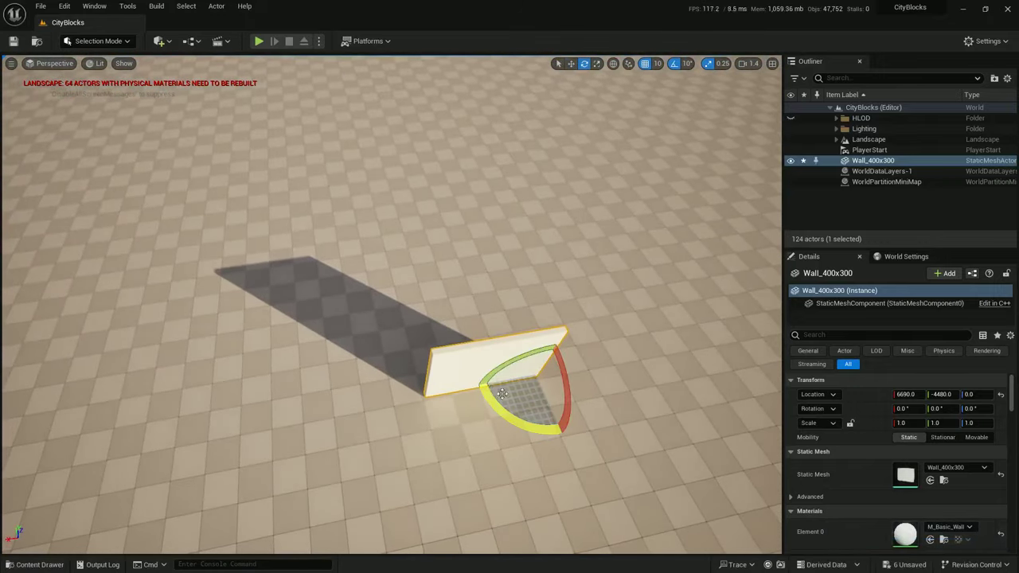
{"action": "mouse_move", "coordinate": [607, 410]}
{"action": "right_mouse_down"}
{"action": "mouse_move", "coordinate": [716, 410]}
{"action": "mouse_move", "coordinate": [607, 410]}
{"action": "right_mouse_up"}
{"action": "key", "text": "a"}
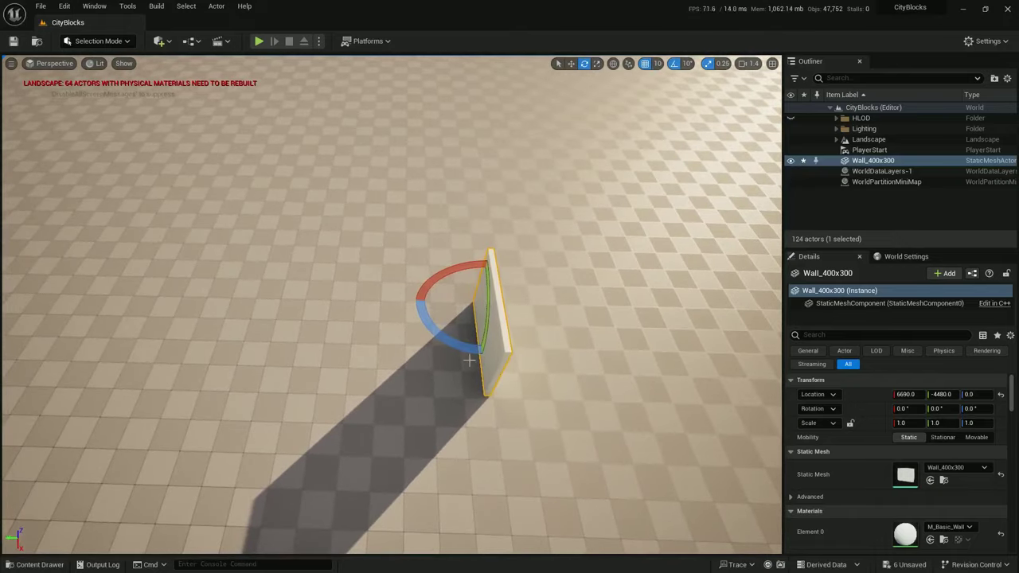
{"action": "left_click_drag", "start_coordinate": [458, 347], "coordinate": [486, 357], "text": "alt"}
{"action": "key", "text": "a"}
{"action": "right_click_drag", "start_coordinate": [428, 334], "coordinate": [557, 368]}
{"action": "key", "text": "w"}
{"action": "left_click_drag", "start_coordinate": [573, 362], "coordinate": [528, 364], "text": "alt"}
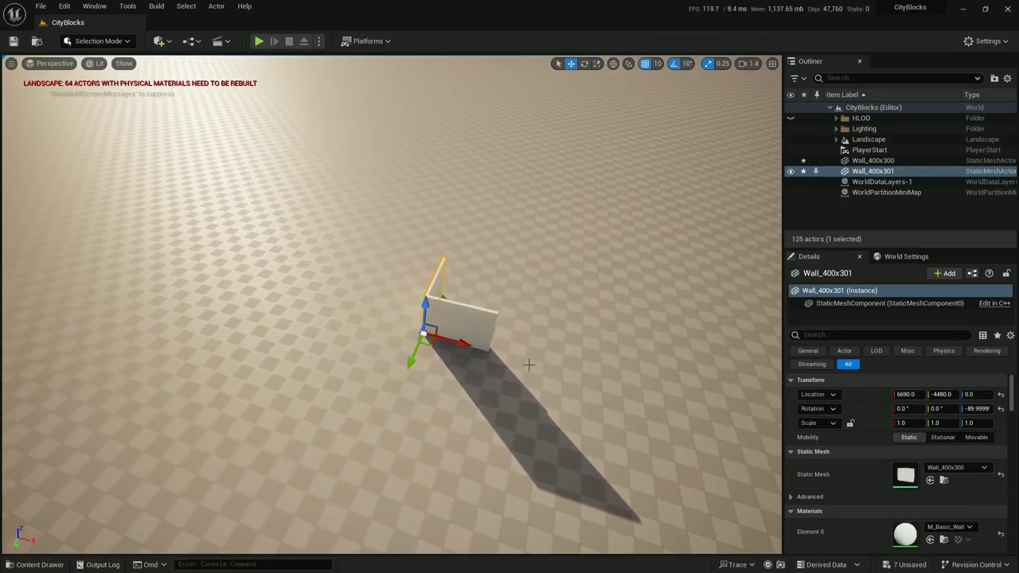
Merge both walls in Modeling Mode into a new object named Combined, deleting the inputs
{"action": "key", "text": "shift+5"}
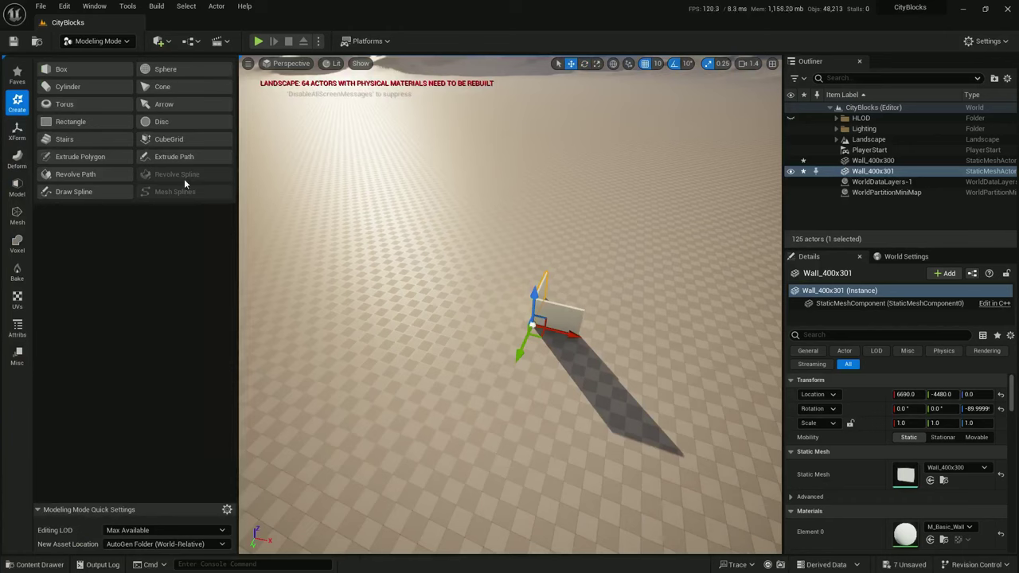
{"action": "left_click", "coordinate": [16, 131]}
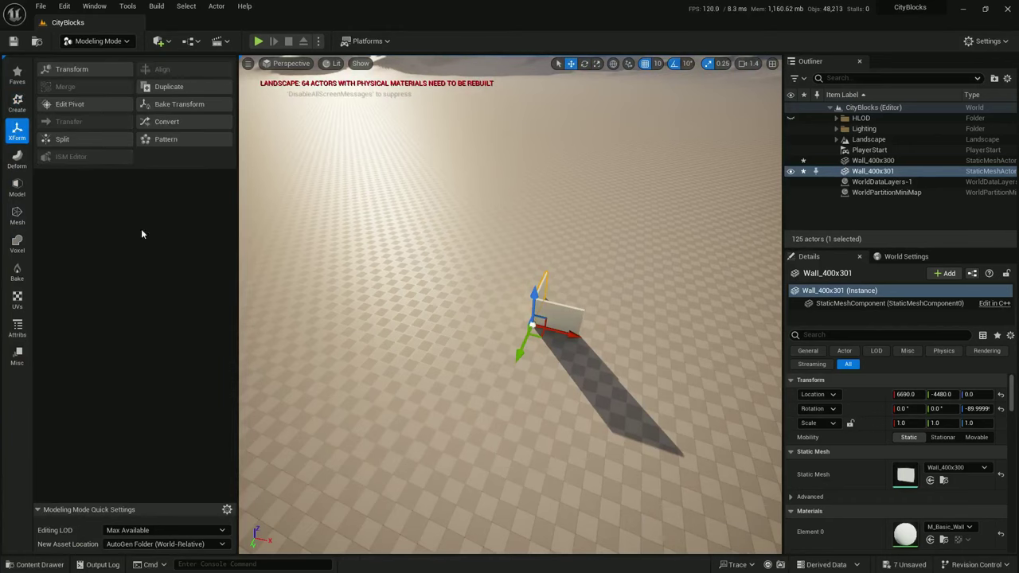
{"action": "left_click", "coordinate": [561, 318], "text": "ctrl"}
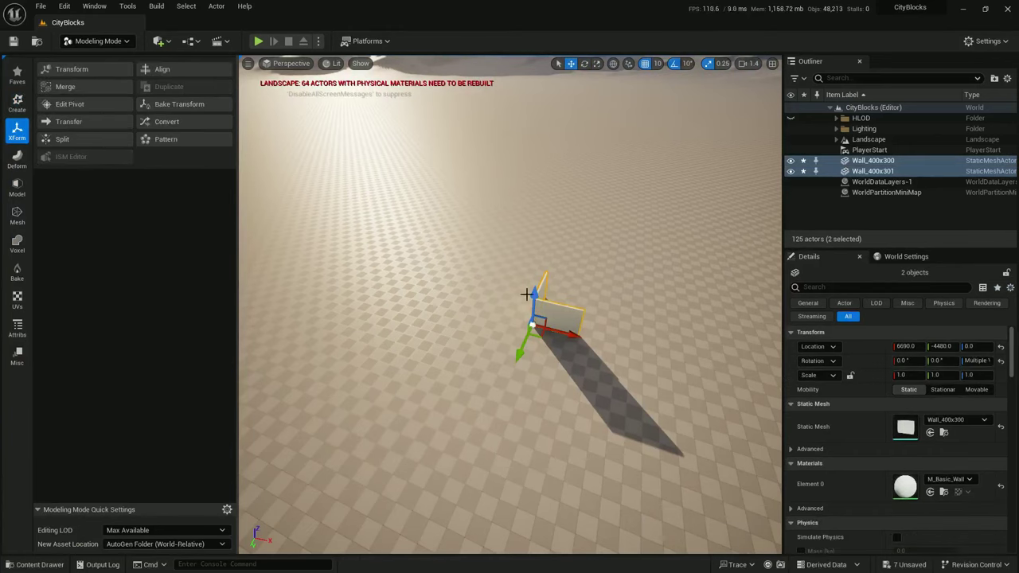
{"action": "left_click", "coordinate": [67, 88]}
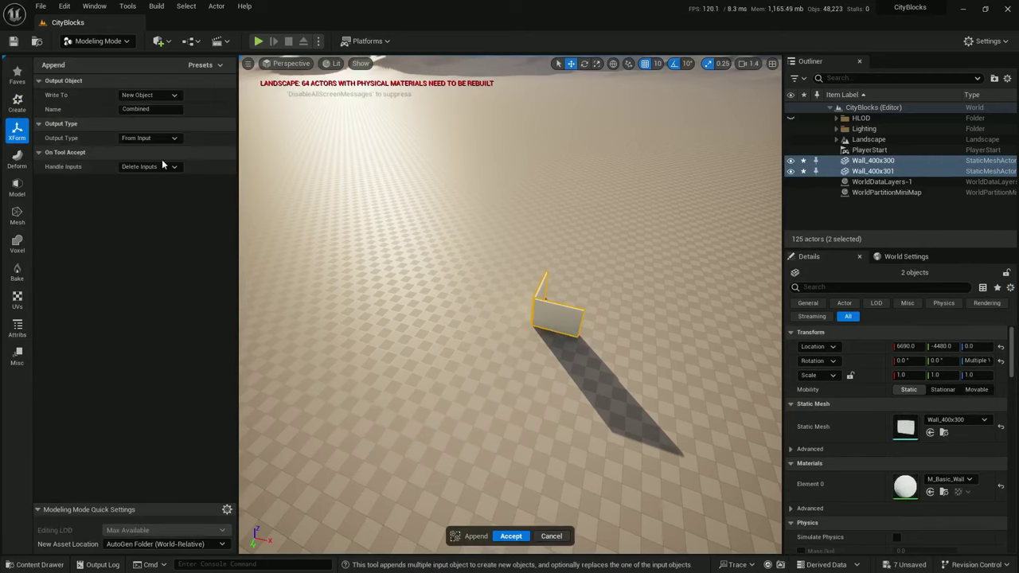
{"action": "left_click", "coordinate": [511, 536]}
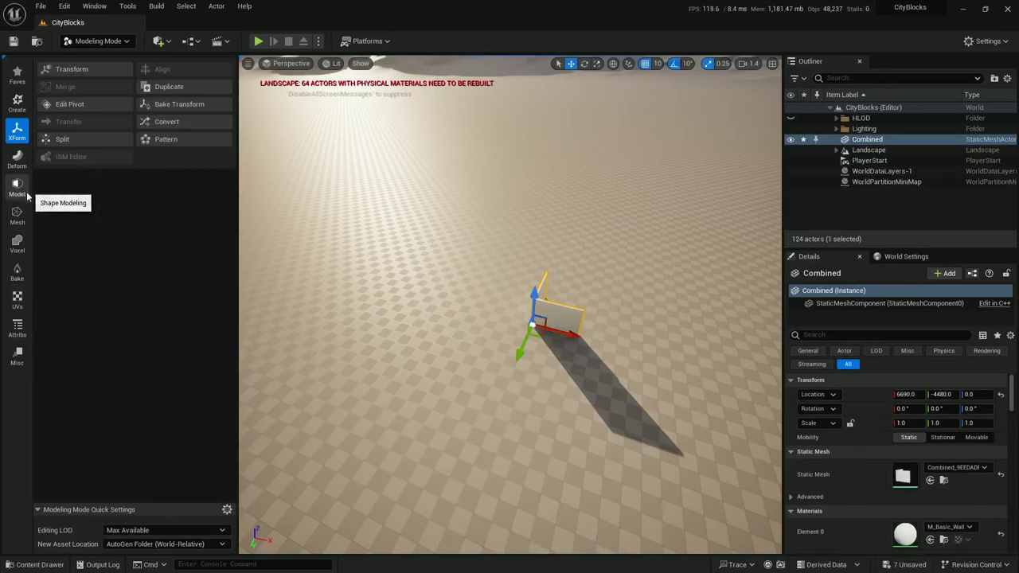
Examine the seam where the two walls of the combined corner meet
{"action": "right_click_drag", "start_coordinate": [414, 278], "coordinate": [614, 308]}
{"action": "key", "text": "w"}
{"action": "scroll", "coordinate": [470, 275], "scroll_direction": "down", "scroll_amount": 4}
{"action": "scroll", "coordinate": [468, 253], "scroll_direction": "down", "scroll_amount": 3}
{"action": "key", "text": "w"}
{"action": "scroll", "coordinate": [469, 220], "scroll_direction": "down", "scroll_amount": 5}
{"action": "key", "text": "s"}
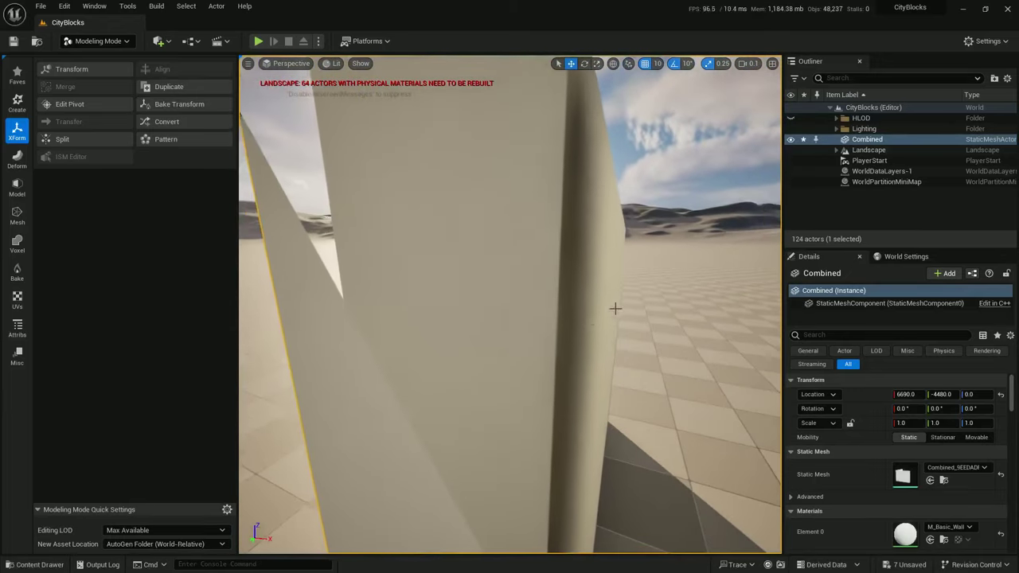
{"action": "key", "text": "s"}
{"action": "mouse_move", "coordinate": [569, 336]}
{"action": "right_mouse_down"}
{"action": "mouse_move", "coordinate": [575, 374]}
{"action": "mouse_move", "coordinate": [549, 381]}
{"action": "mouse_move", "coordinate": [569, 337]}
{"action": "right_mouse_up"}
{"action": "scroll", "coordinate": [569, 337], "scroll_direction": "up", "scroll_amount": 7}
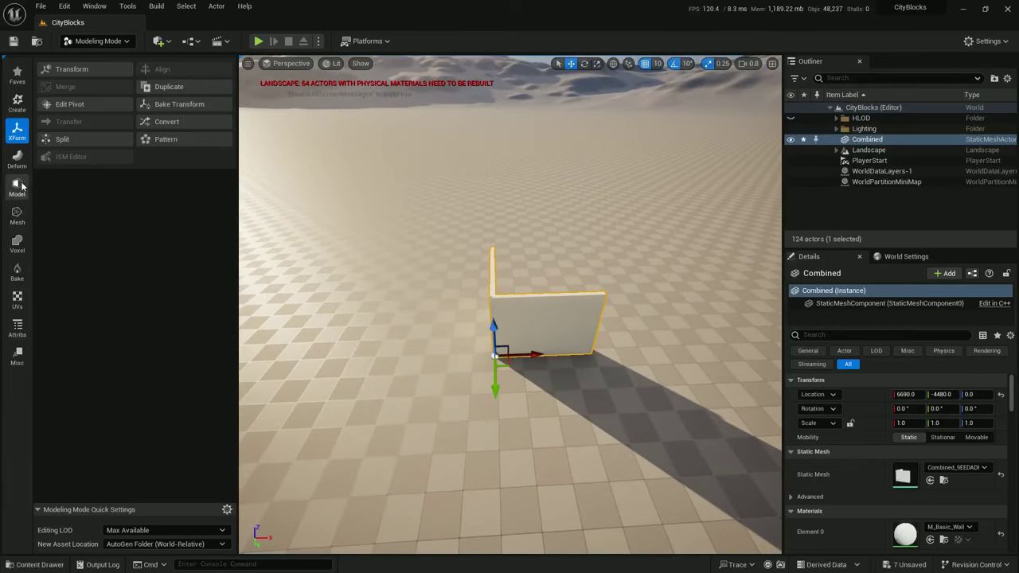
Apply a mesh Union to the combined corner, writing it to a new object named Combined_Merge and deleting the input
{"action": "left_click", "coordinate": [17, 214]}
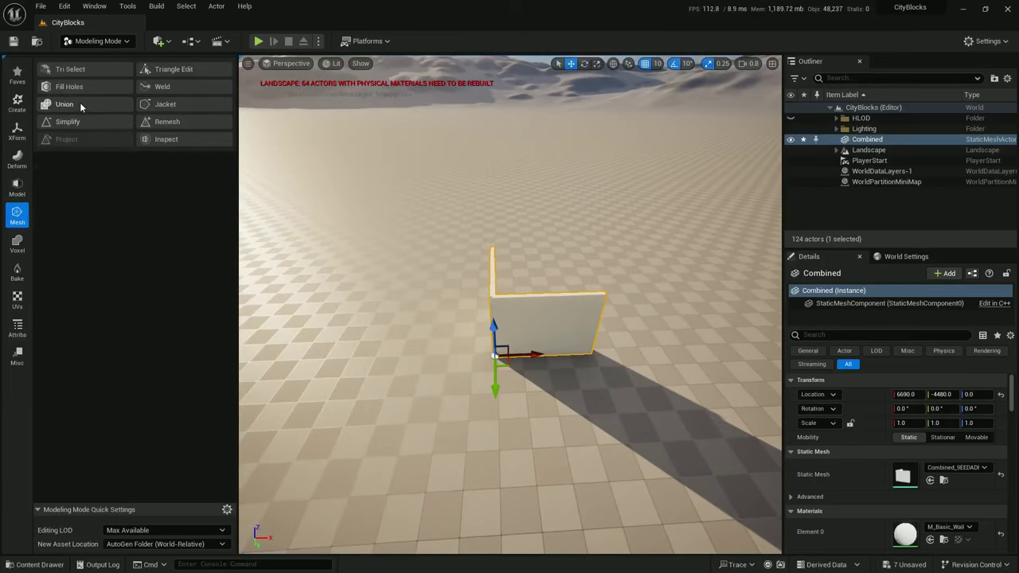
{"action": "left_click", "coordinate": [65, 104]}
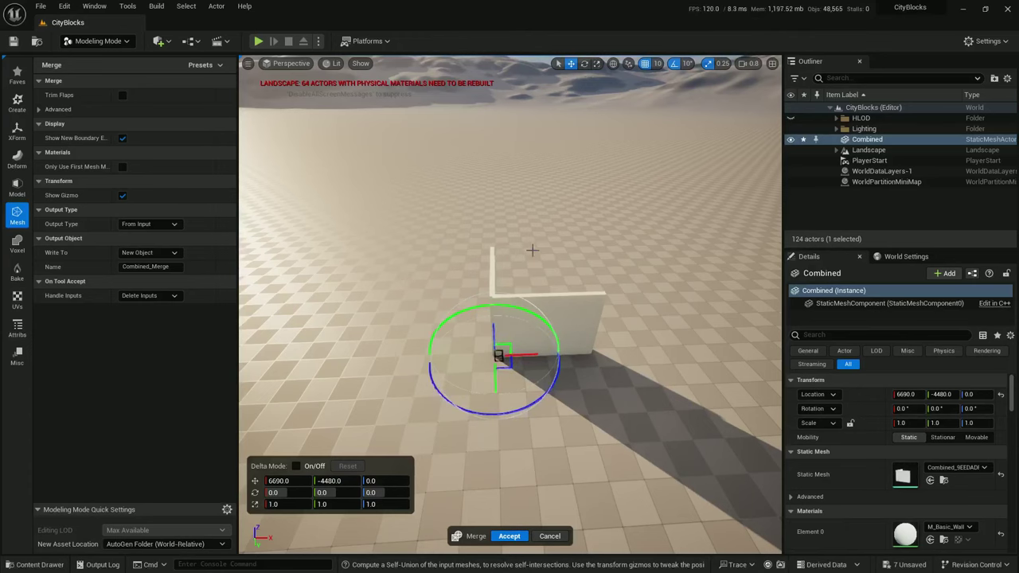
{"action": "right_click_drag", "start_coordinate": [542, 300], "coordinate": [542, 300]}
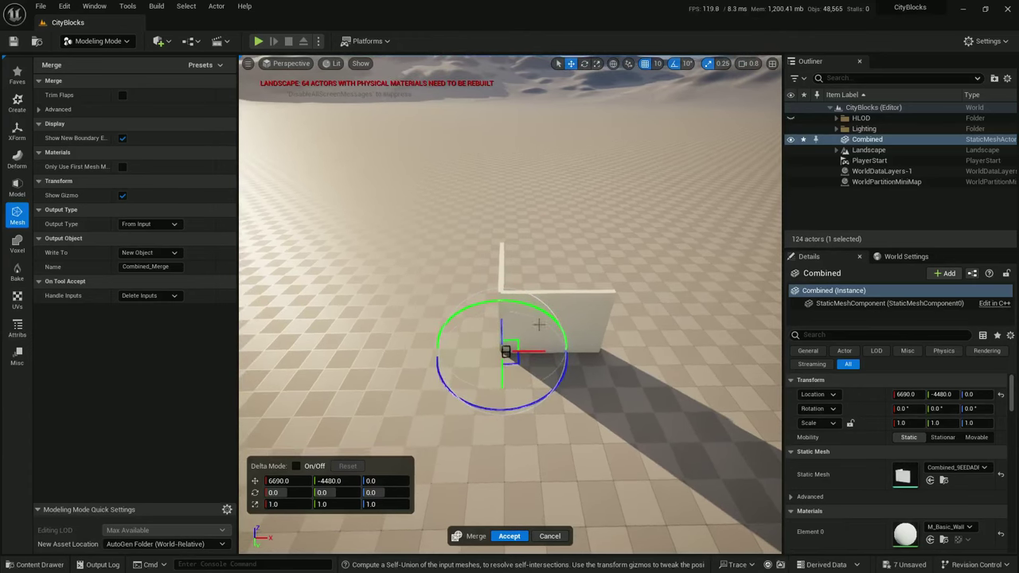
{"action": "left_click", "coordinate": [508, 536]}
{"action": "right_click_drag", "start_coordinate": [545, 351], "coordinate": [545, 351]}
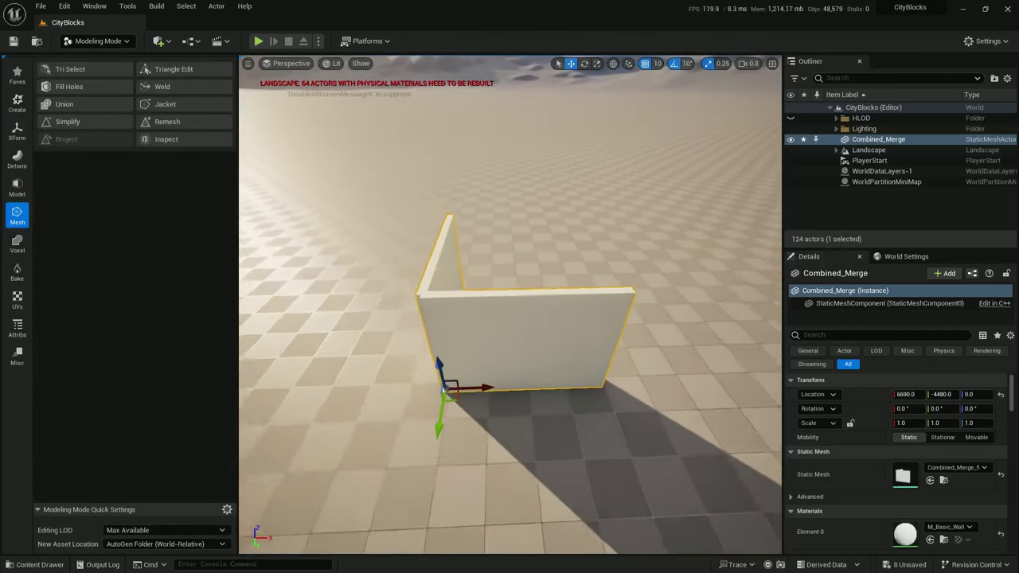
Place a copy of the merged corner wall in the level and rename its mesh asset SM_Wall_Corner_40
{"action": "left_click_drag", "start_coordinate": [443, 390], "coordinate": [412, 332], "text": "alt"}
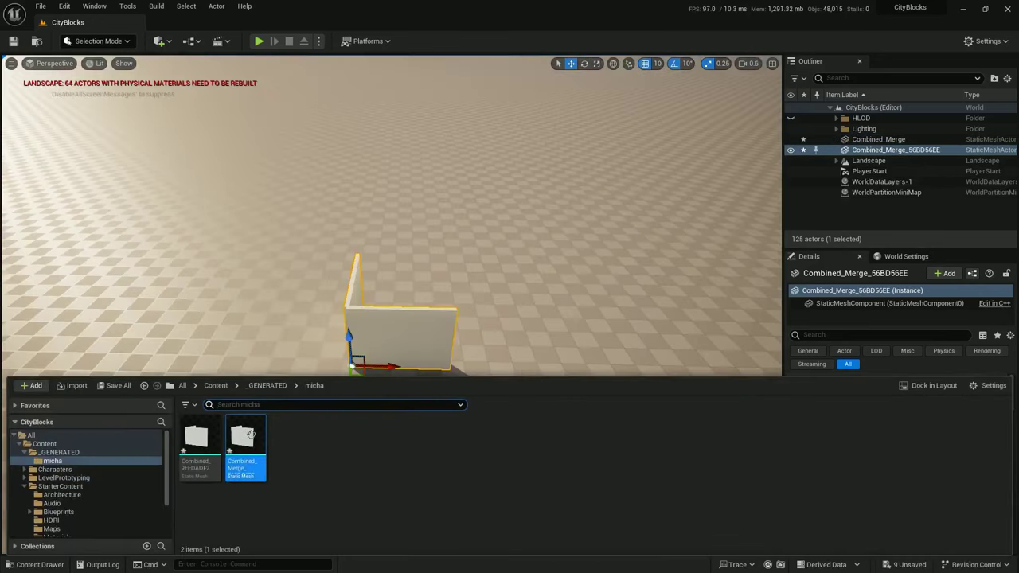
{"action": "type", "text": "SM"}
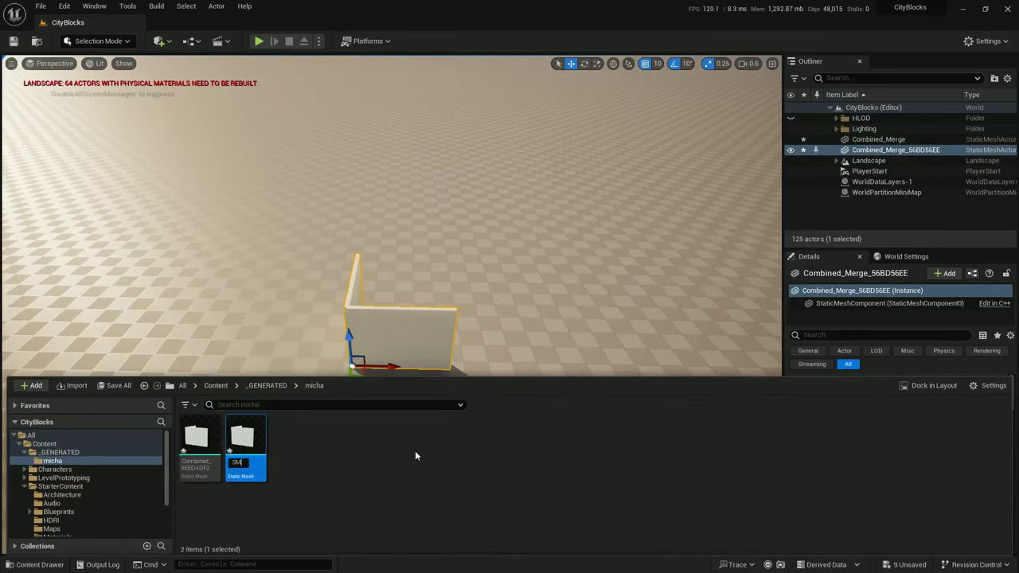
{"action": "type", "text": "_Wall_C"}
{"action": "type", "text": "orner_40"}
{"action": "key", "text": "Return"}
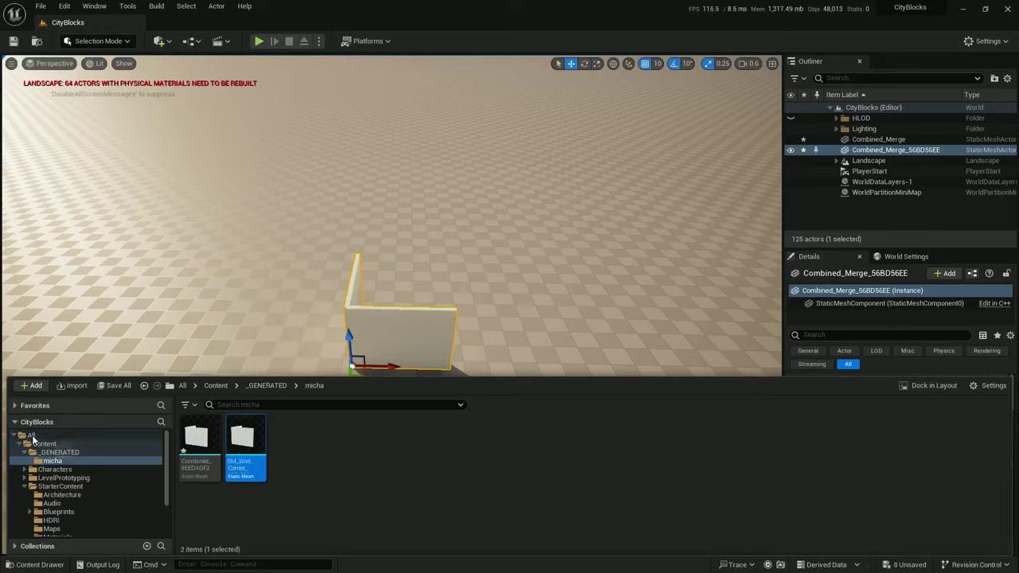
Create a folder named Main in the Content folder and open it
{"action": "left_click", "coordinate": [45, 443]}
{"action": "right_click", "coordinate": [584, 450]}
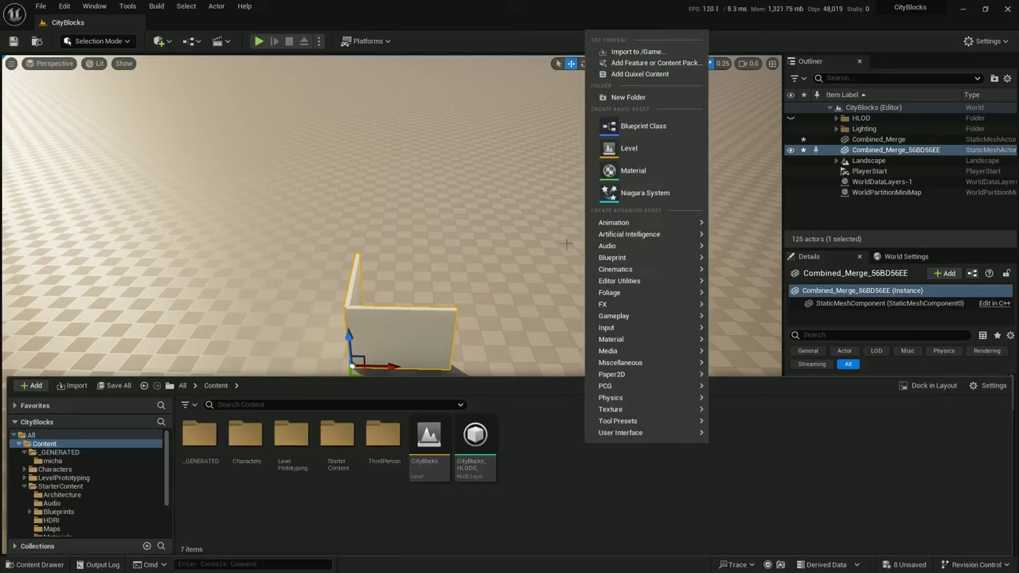
{"action": "left_click", "coordinate": [625, 98]}
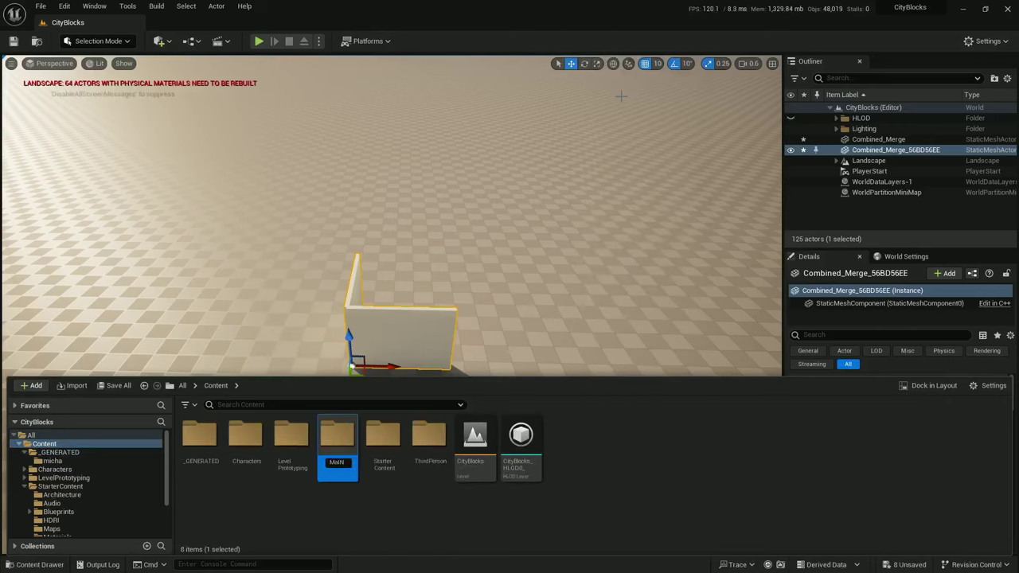
{"action": "type", "text": "Main"}
{"action": "key", "text": "Return"}
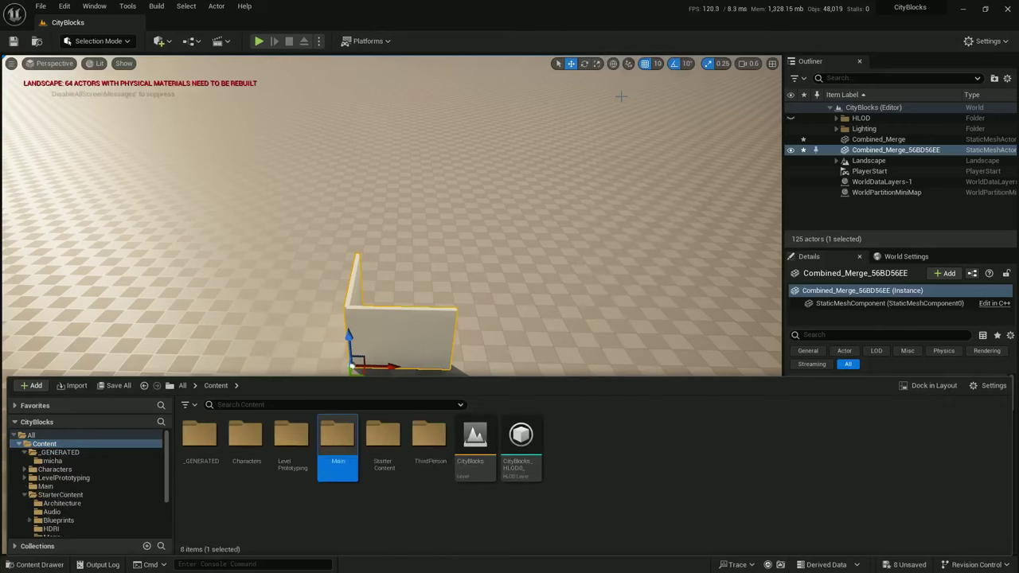
{"action": "key", "text": "Return"}
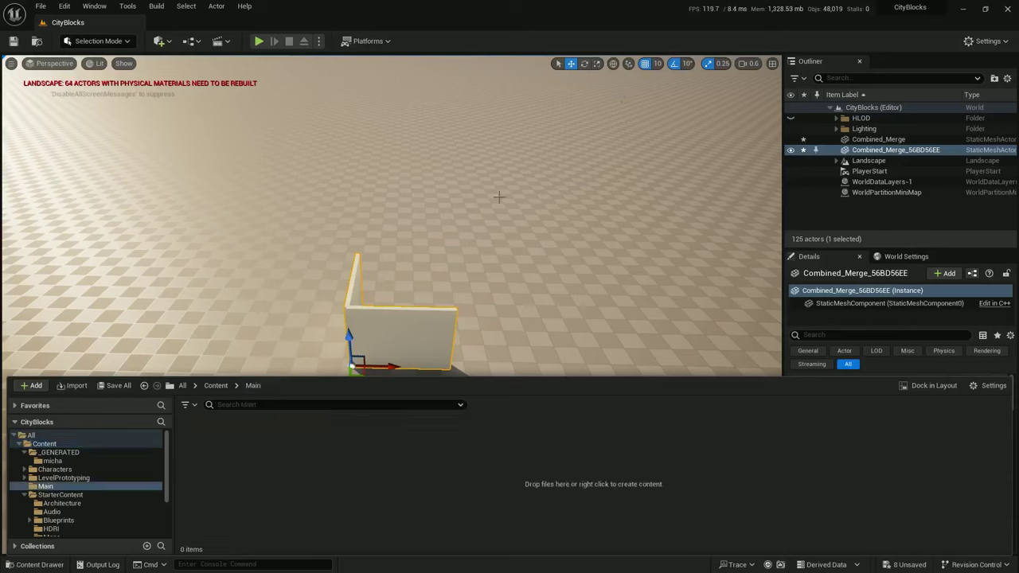
Create a subfolder named Meshes inside the Main folder
{"action": "right_click", "coordinate": [254, 470]}
{"action": "left_click", "coordinate": [312, 121]}
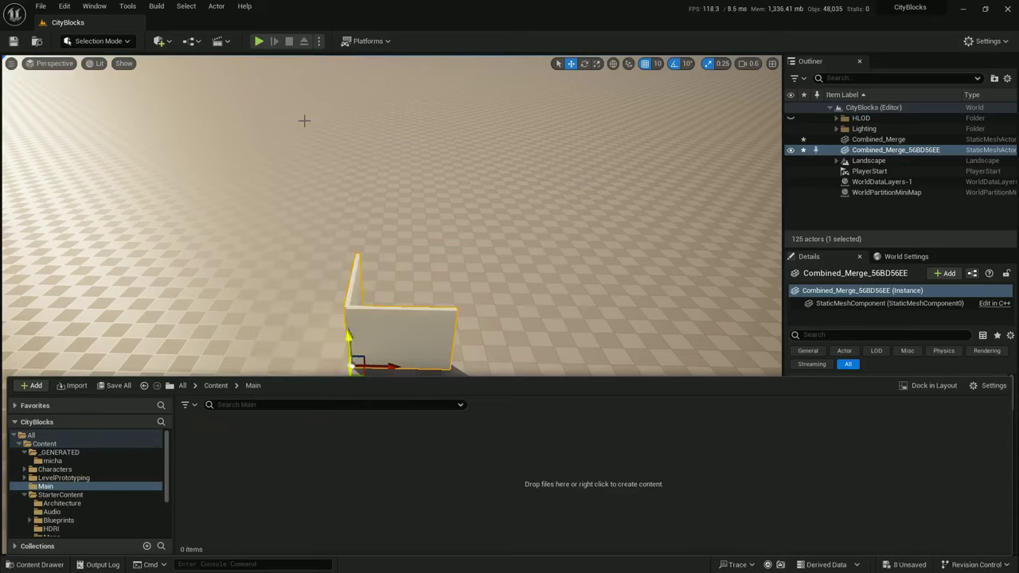
{"action": "type", "text": "Meshes"}
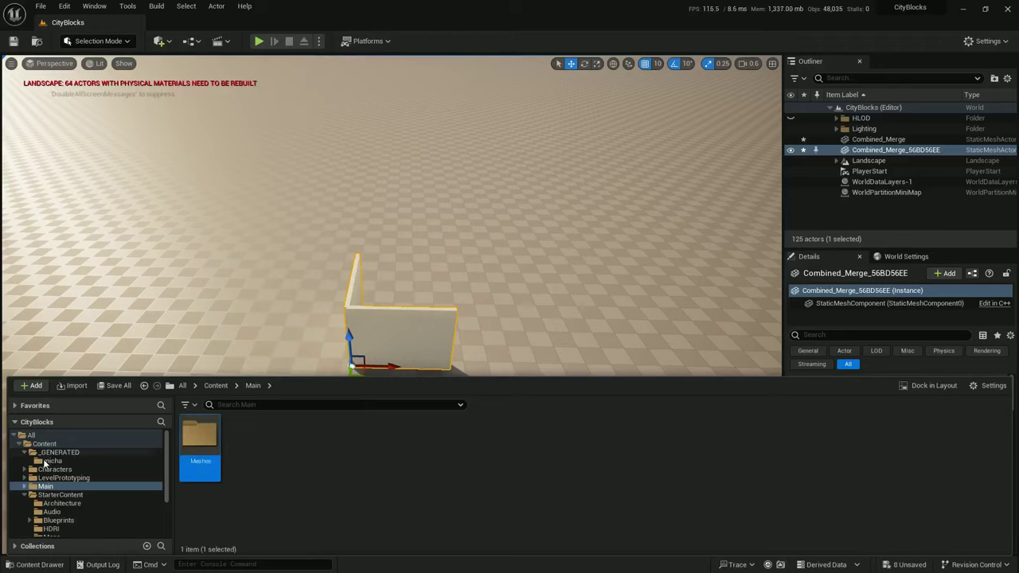
Move the wall corner mesh from the _GENERATED subfolder into Main/Meshes and open that folder
{"action": "left_click", "coordinate": [49, 461]}
{"action": "left_click_drag", "start_coordinate": [151, 467], "coordinate": [58, 497]}
{"action": "left_click", "coordinate": [23, 487]}
{"action": "left_click", "coordinate": [87, 519]}
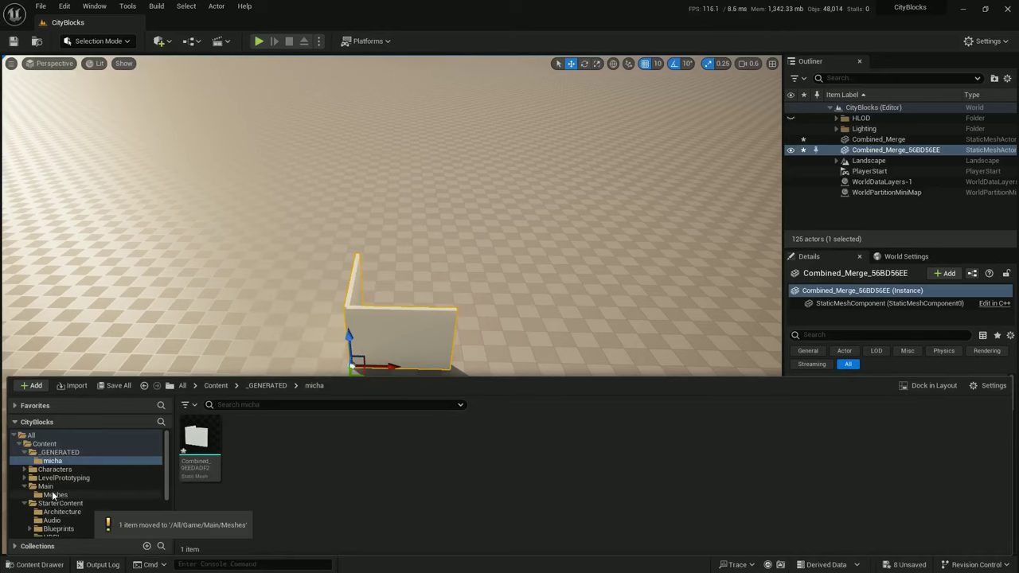
{"action": "left_click", "coordinate": [55, 495]}
Delete both merged wall corner actors from the level
{"action": "mouse_move", "coordinate": [432, 333]}
{"action": "right_mouse_down"}
{"action": "mouse_move", "coordinate": [494, 359]}
{"action": "mouse_move", "coordinate": [432, 334]}
{"action": "right_mouse_up"}
{"action": "left_click", "coordinate": [507, 275]}
{"action": "key", "text": "Delete"}
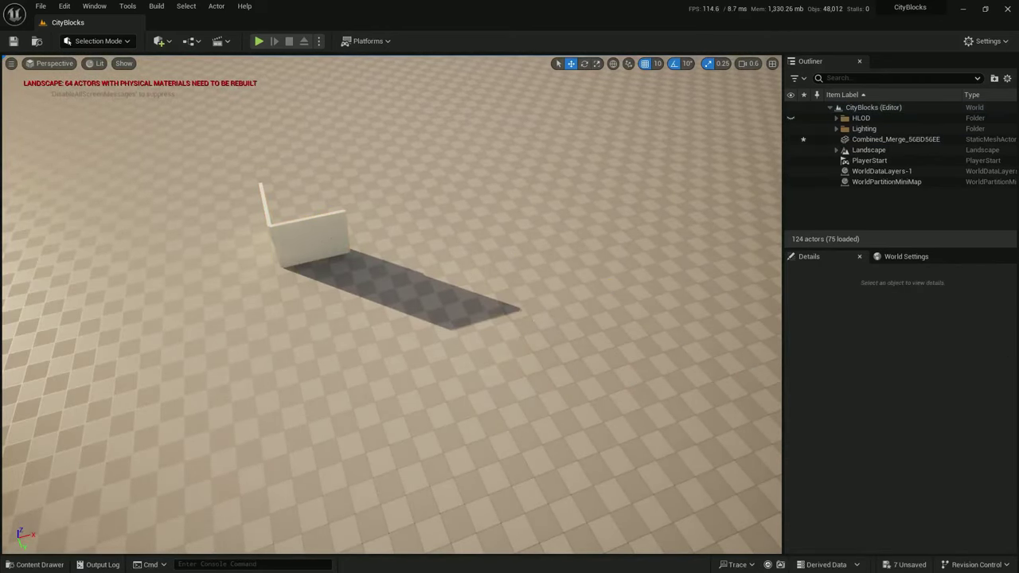
{"action": "left_click", "coordinate": [328, 240]}
{"action": "key", "text": "Delete"}
Create an Actor Blueprint class named BP_Buildings in the Main folder
{"action": "key", "text": "ctrl+space"}
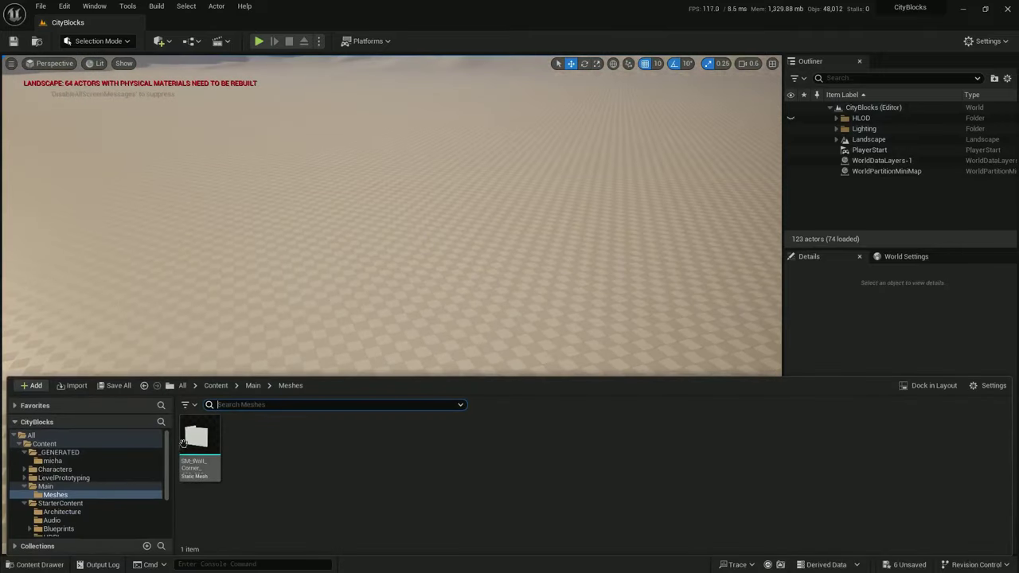
{"action": "left_click", "coordinate": [41, 488]}
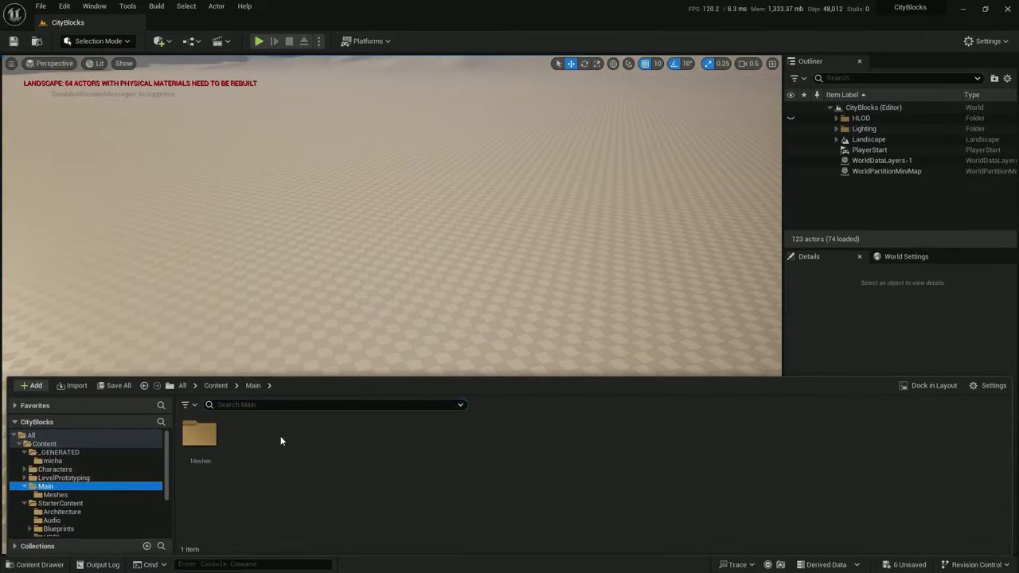
{"action": "right_click", "coordinate": [260, 434]}
{"action": "left_click", "coordinate": [307, 116]}
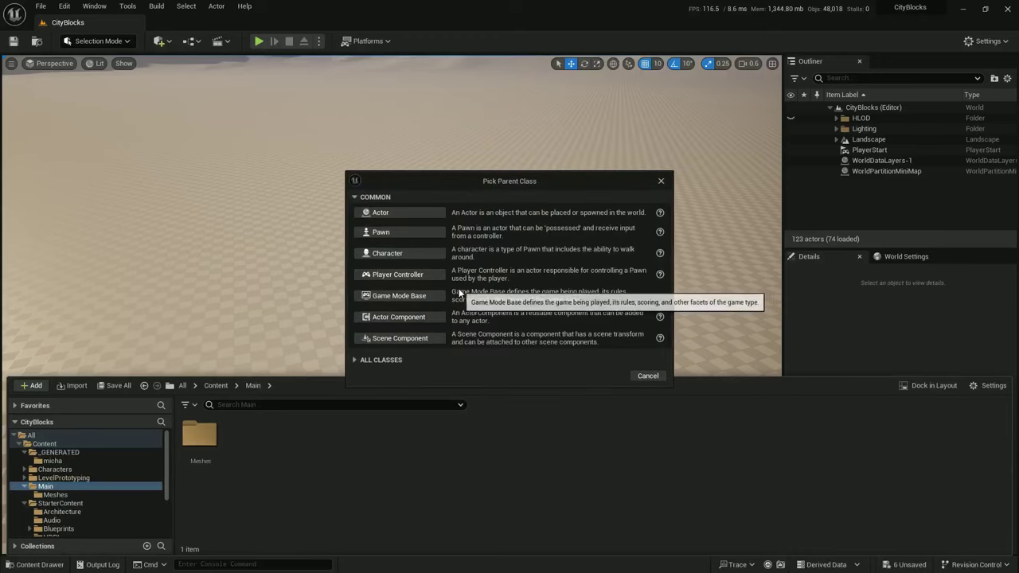
{"action": "left_click", "coordinate": [405, 215]}
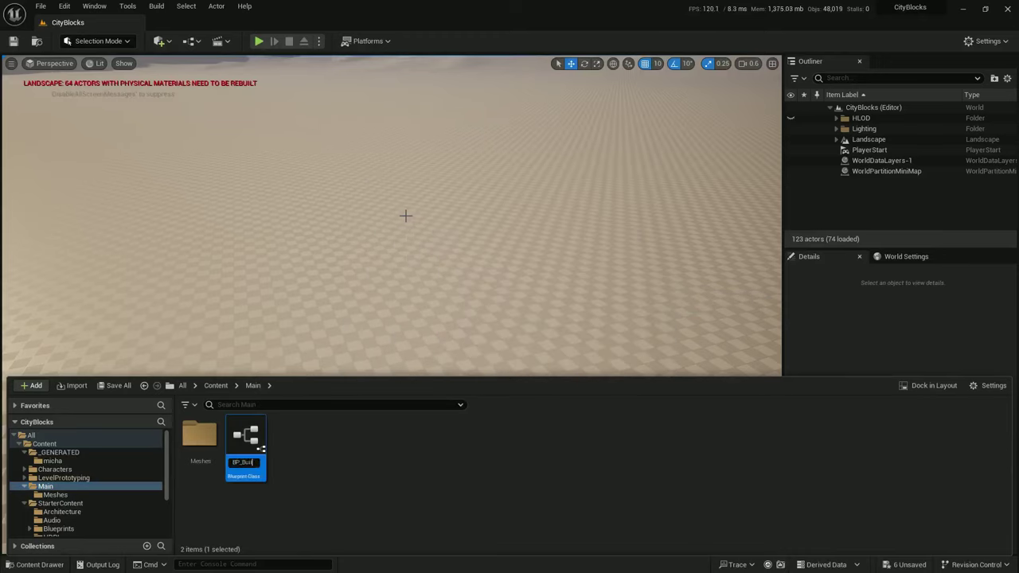
{"action": "type", "text": "BP_Buildings"}
{"action": "key", "text": "Return"}
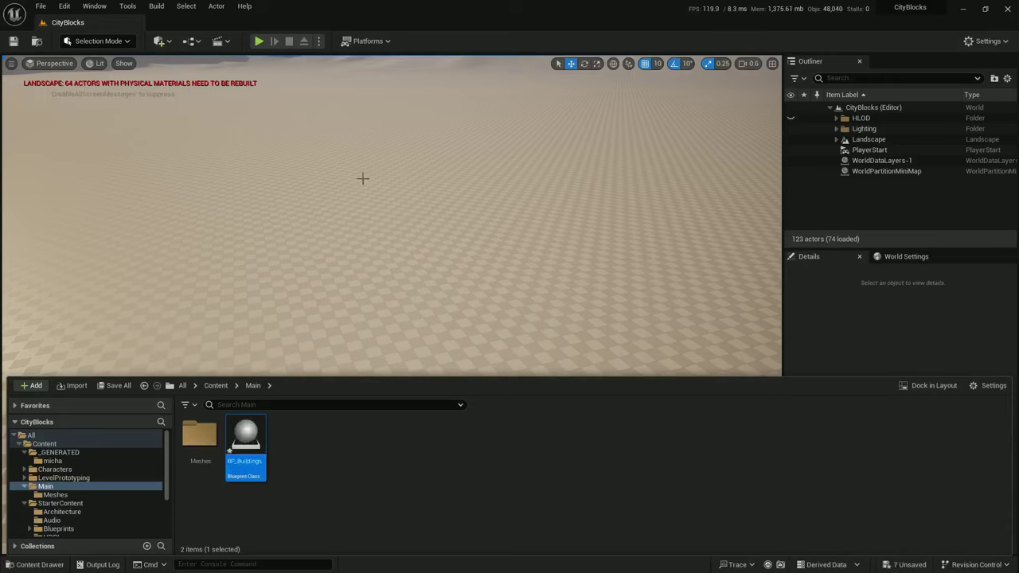
Create a PCG Graph named PCG_Buildings in the Main folder and open it docked alongside the level editor
{"action": "right_click", "coordinate": [365, 497]}
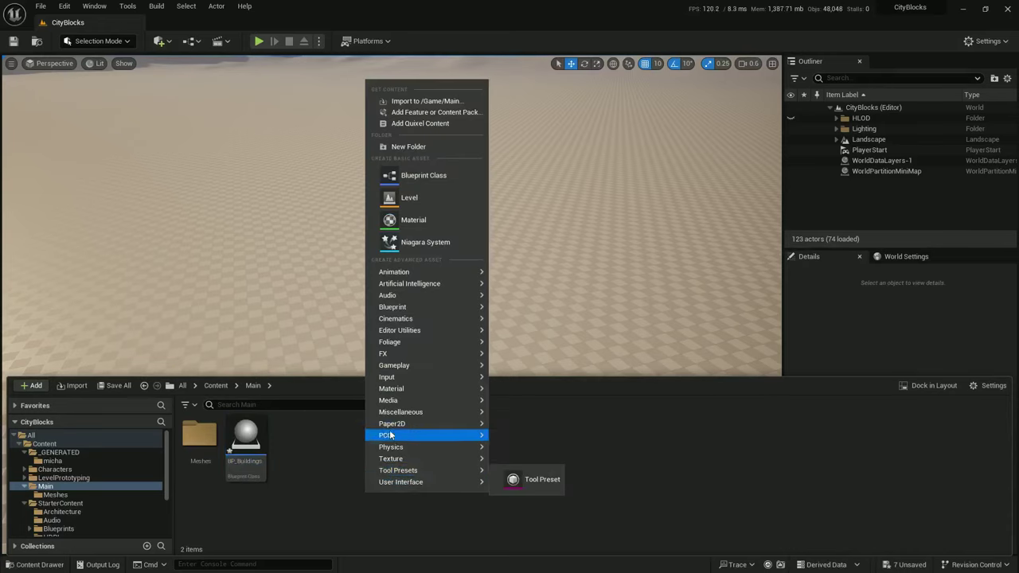
{"action": "mouse_move", "coordinate": [436, 438]}
{"action": "left_click", "coordinate": [522, 445]}
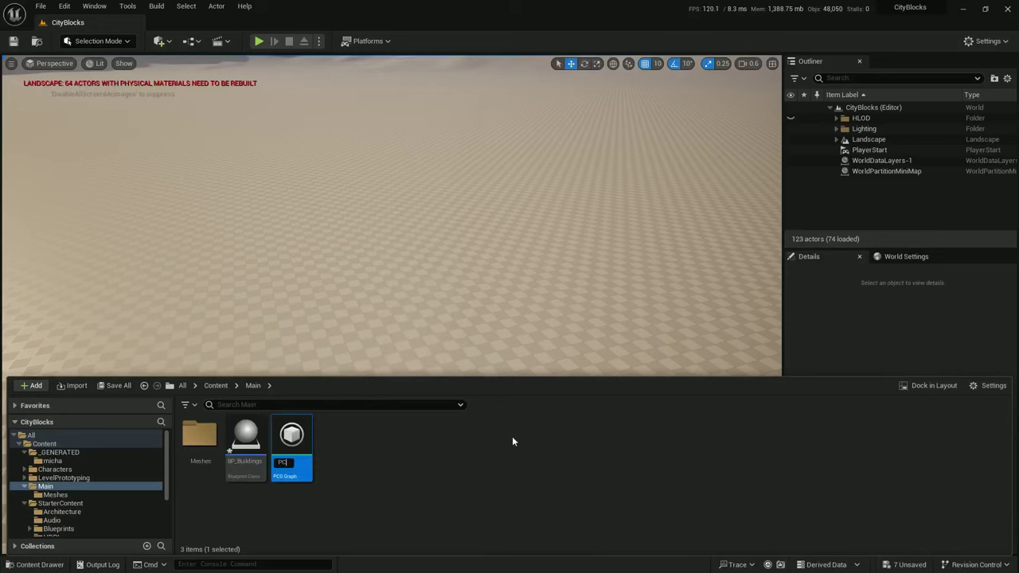
{"action": "type", "text": "PCG_Buildings"}
{"action": "key", "text": "Return"}
{"action": "key", "text": "ctrl+space"}
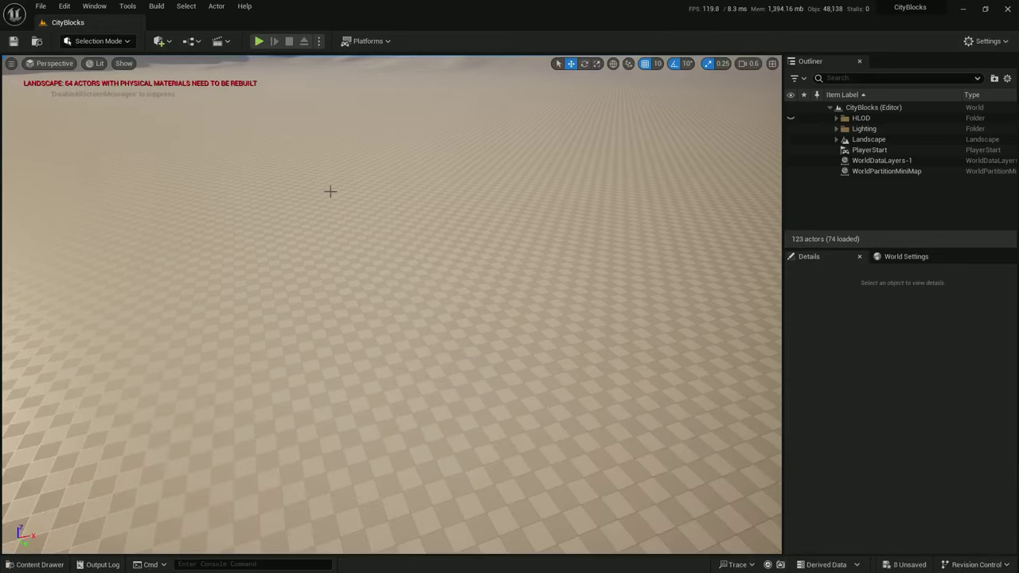
{"action": "left_click_drag", "start_coordinate": [781, 84], "coordinate": [283, 24]}
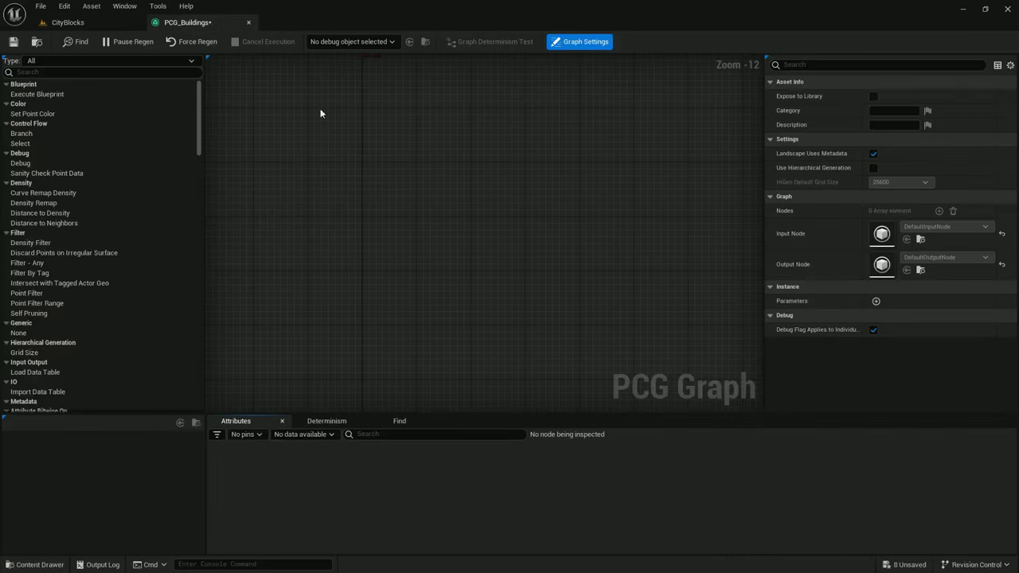
Open the BP_Buildings blueprint and add a PCG component to it
{"action": "key", "text": "ctrl+space"}
{"action": "left_click", "coordinate": [237, 428]}
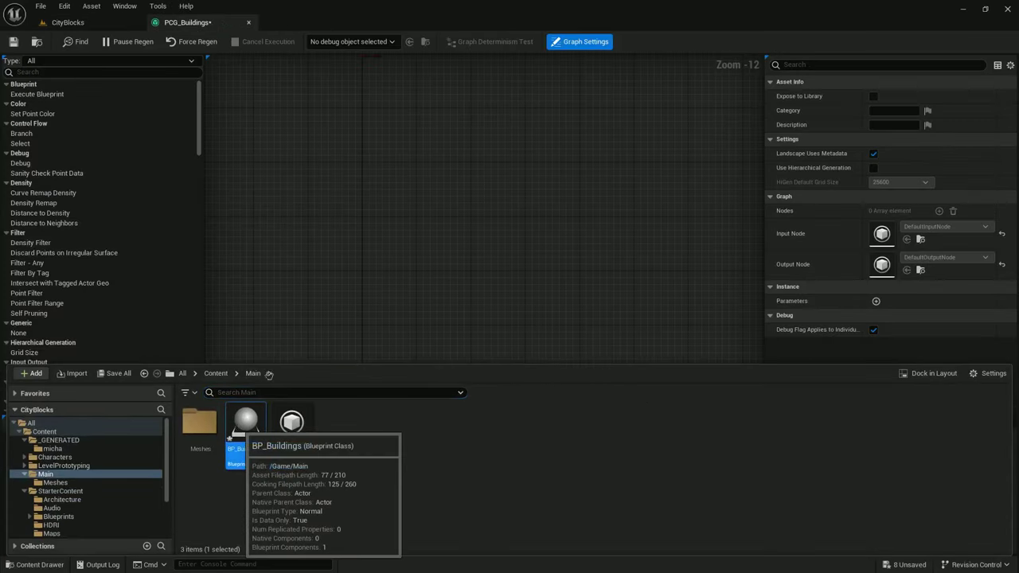
{"action": "double_click", "coordinate": [237, 430]}
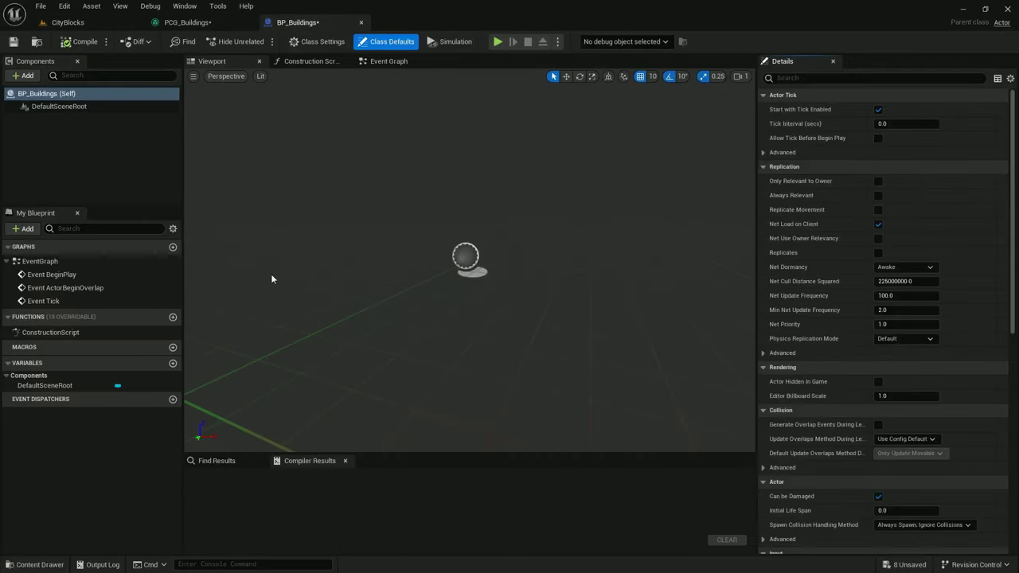
{"action": "left_click", "coordinate": [24, 76]}
{"action": "type", "text": "pcg"}
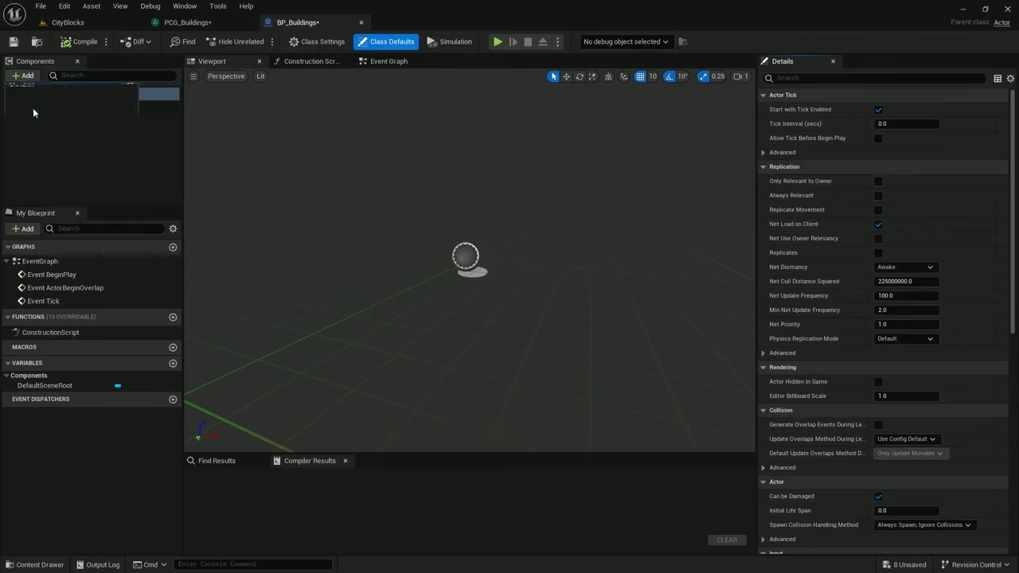
{"action": "left_click", "coordinate": [48, 109]}
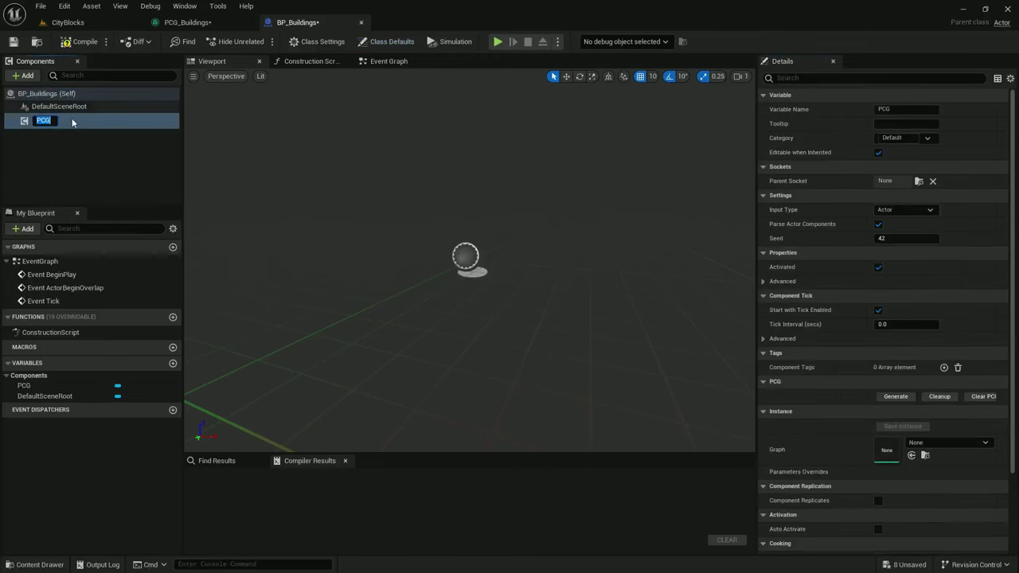
Assign PCG_Buildings as the PCG component's graph, and compile and save the blueprint
{"action": "left_click", "coordinate": [925, 444]}
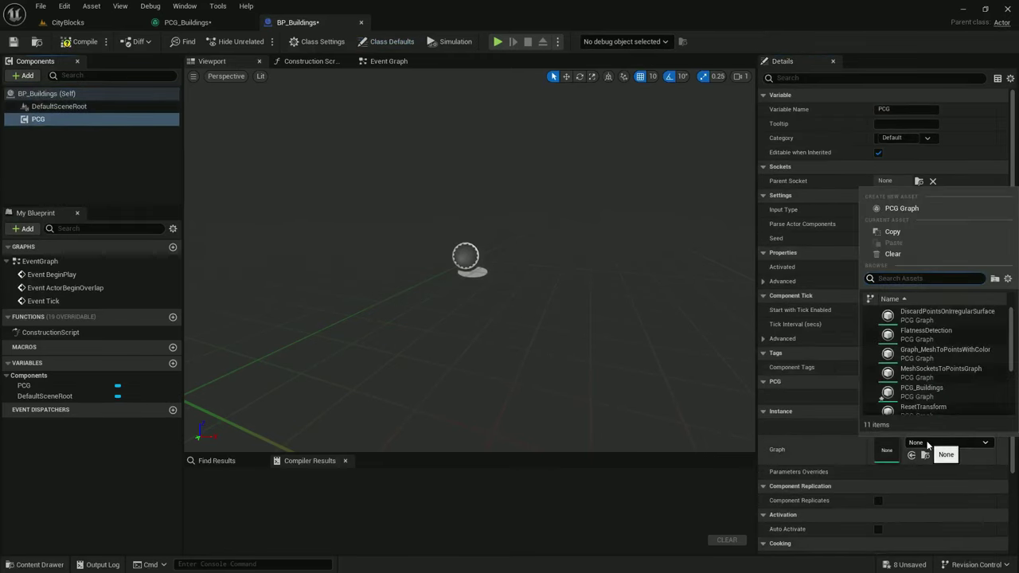
{"action": "left_click", "coordinate": [935, 391]}
{"action": "left_click", "coordinate": [81, 42]}
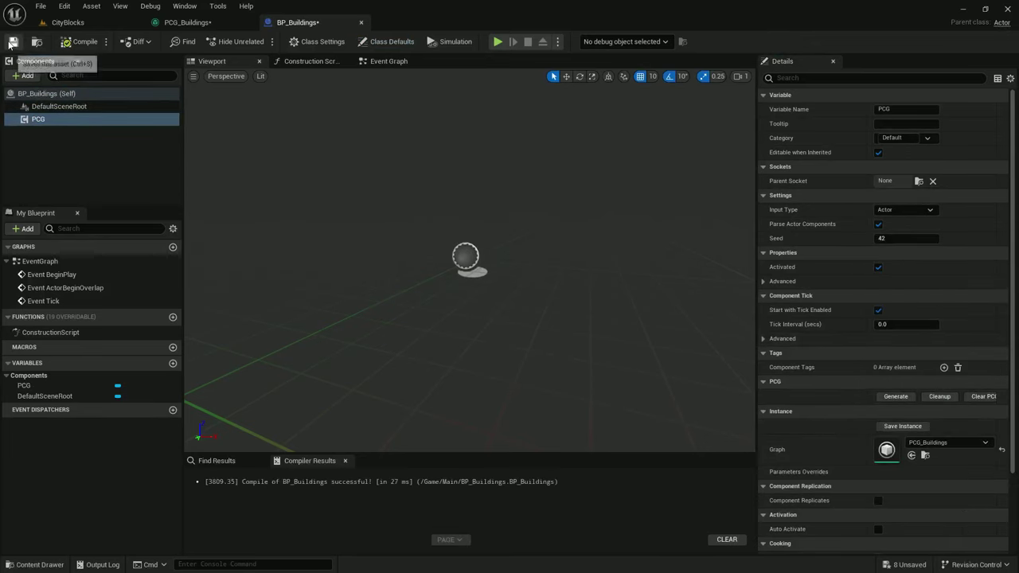
Place a BP_Buildings actor on the landscape in the CityBlocks level and save the PCG_Buildings graph
{"action": "left_click", "coordinate": [70, 22]}
{"action": "key", "text": "ctrl+space"}
{"action": "left_click_drag", "start_coordinate": [237, 473], "coordinate": [319, 310]}
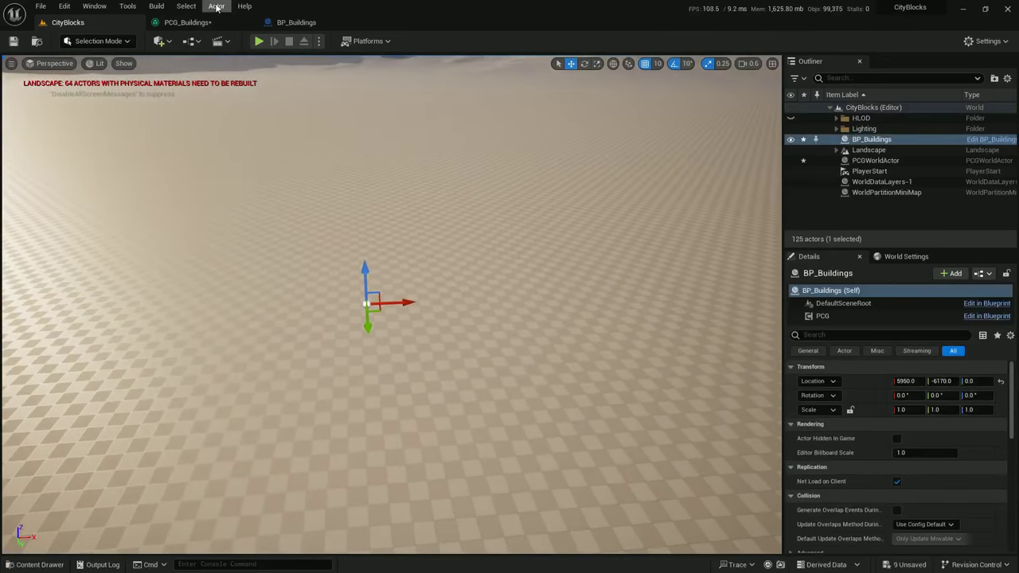
{"action": "left_click", "coordinate": [189, 22]}
{"action": "left_click", "coordinate": [12, 41]}
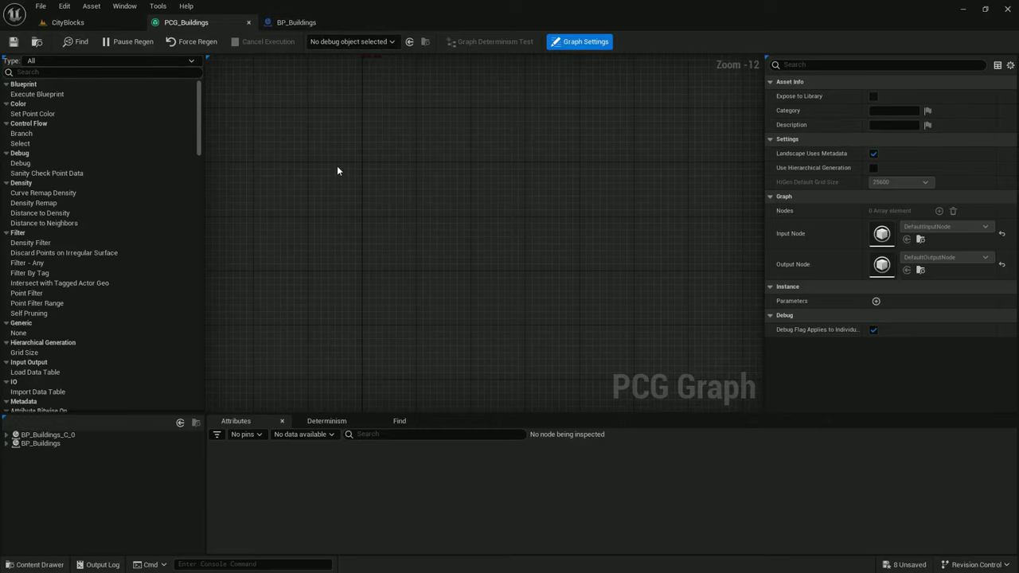
Add a Get Actor Data node below the Input node in the PCG_Buildings graph
{"action": "scroll", "coordinate": [350, 173], "scroll_direction": "up", "scroll_amount": 1}
{"action": "right_click_drag", "start_coordinate": [359, 175], "coordinate": [395, 363]}
{"action": "scroll", "coordinate": [397, 362], "scroll_direction": "up", "scroll_amount": 2}
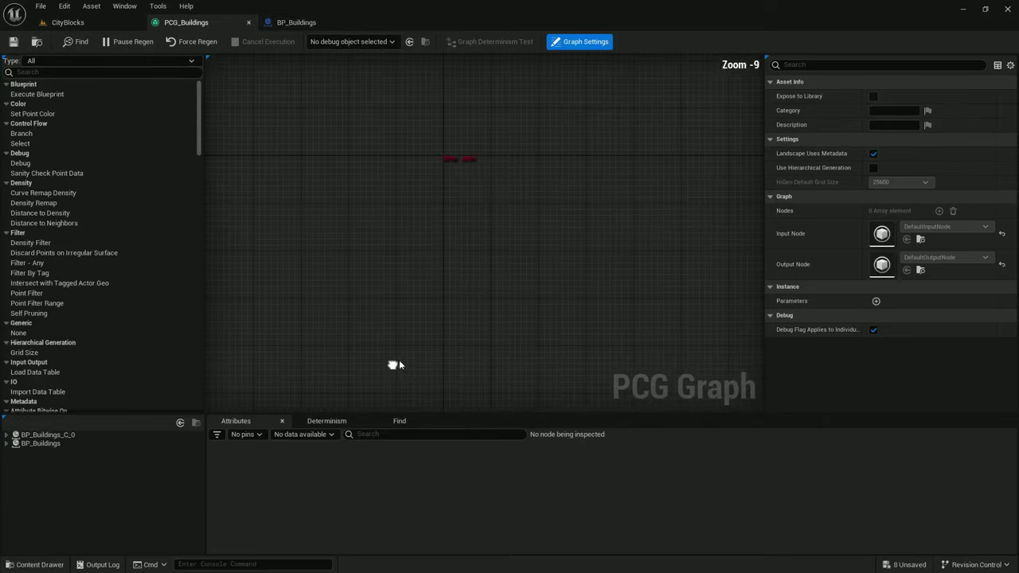
{"action": "scroll", "coordinate": [443, 208], "scroll_direction": "up", "scroll_amount": 2}
{"action": "right_click_drag", "start_coordinate": [438, 196], "coordinate": [443, 291]}
{"action": "scroll", "coordinate": [442, 284], "scroll_direction": "up", "scroll_amount": 3}
{"action": "scroll", "coordinate": [443, 289], "scroll_direction": "up", "scroll_amount": 2}
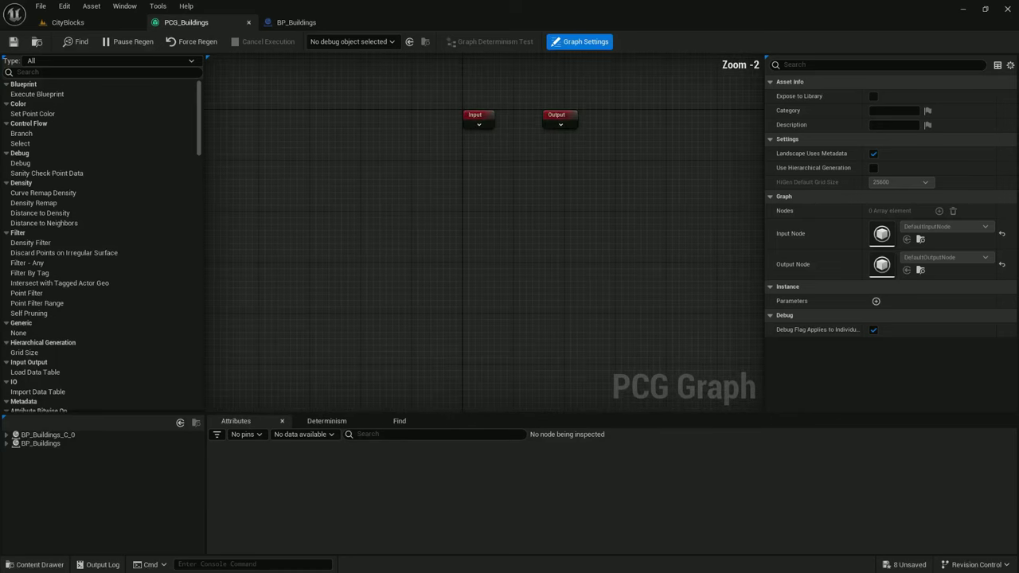
{"action": "right_click_drag", "start_coordinate": [357, 196], "coordinate": [375, 246]}
{"action": "right_click", "coordinate": [375, 249]}
{"action": "type", "text": "get"}
{"action": "key", "text": "Return"}
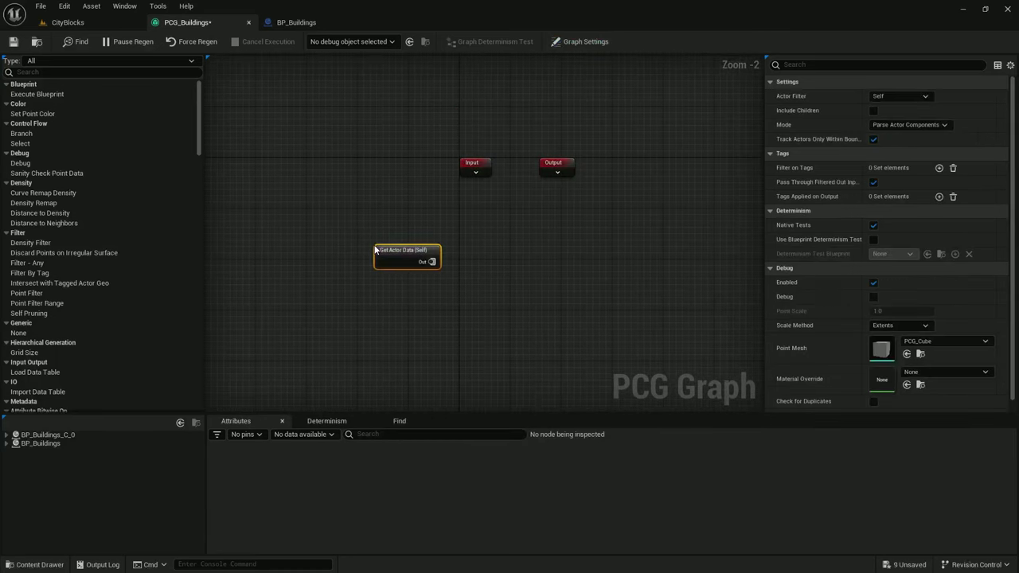
Keep the Get Actor Data node's actor filter at Self and set its mode to Get Single Point
{"action": "left_click", "coordinate": [898, 96]}
{"action": "left_click", "coordinate": [897, 126]}
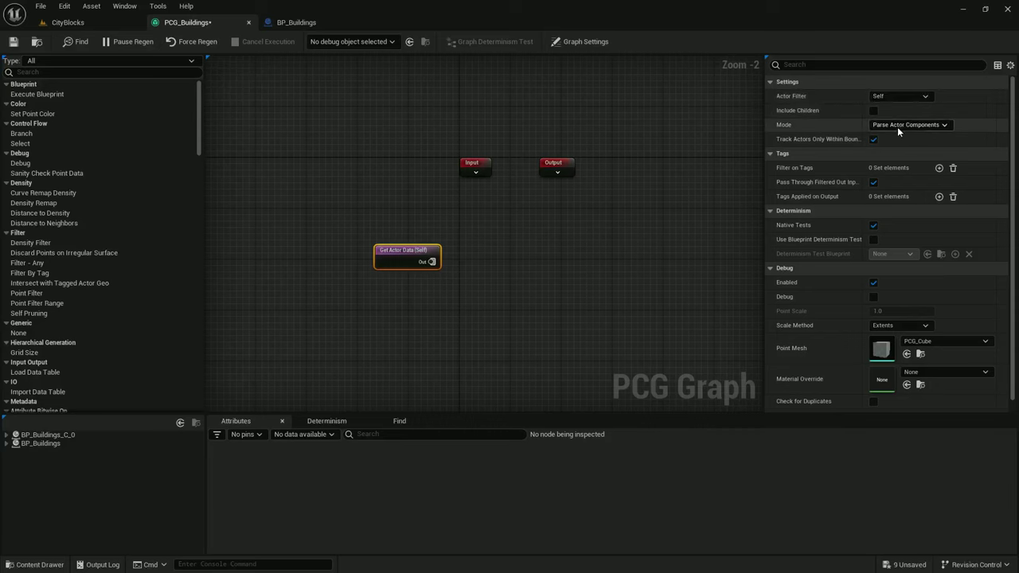
{"action": "left_click", "coordinate": [899, 124]}
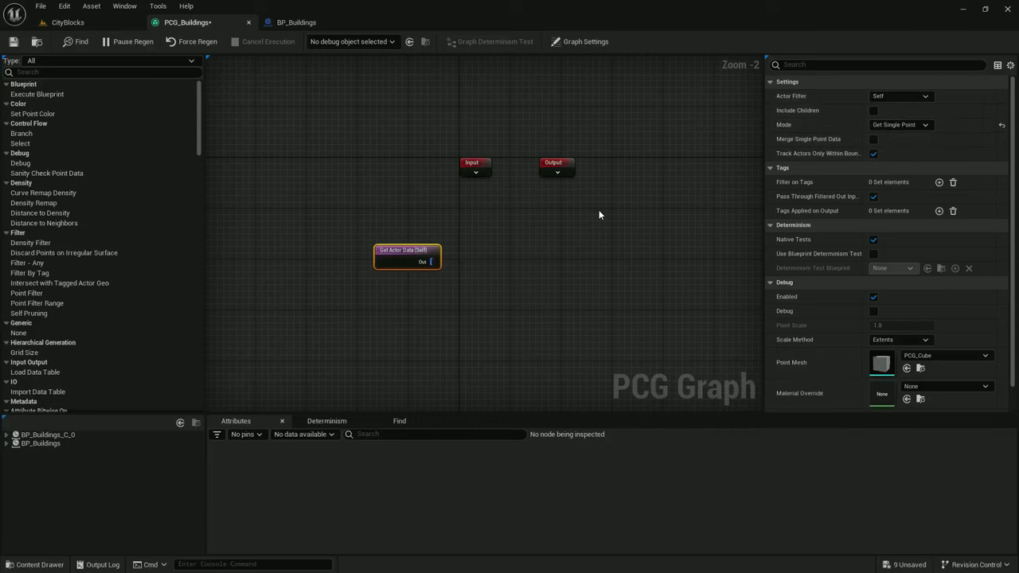
Add a Transform Points node below Get Actor Data, fed from its output
{"action": "right_click_drag", "start_coordinate": [495, 282], "coordinate": [393, 230]}
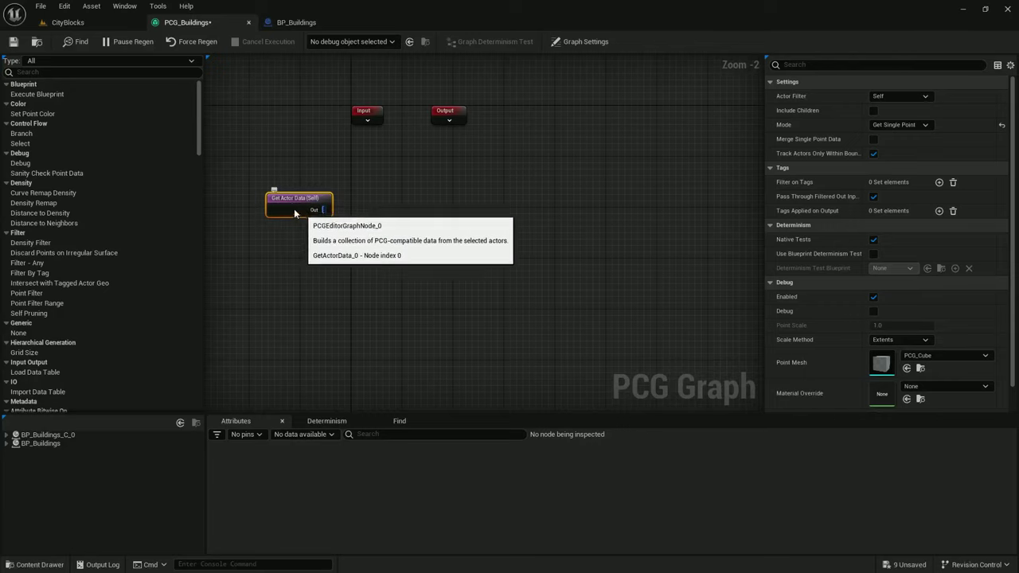
{"action": "right_click_drag", "start_coordinate": [359, 209], "coordinate": [357, 230]}
{"action": "left_click_drag", "start_coordinate": [328, 209], "coordinate": [265, 232]}
{"action": "type", "text": "transformpoints"}
{"action": "key", "text": "Return"}
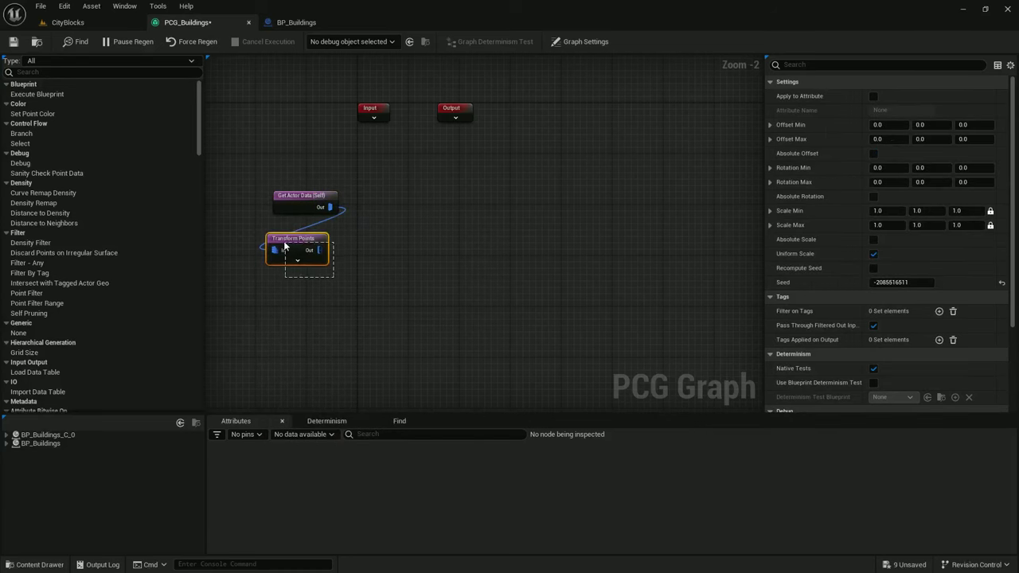
Paste two more Transform Points nodes, connect both to the Get Actor Data output and stack them beneath the first
{"action": "key", "text": "ctrl+v"}
{"action": "key", "text": "ctrl+v"}
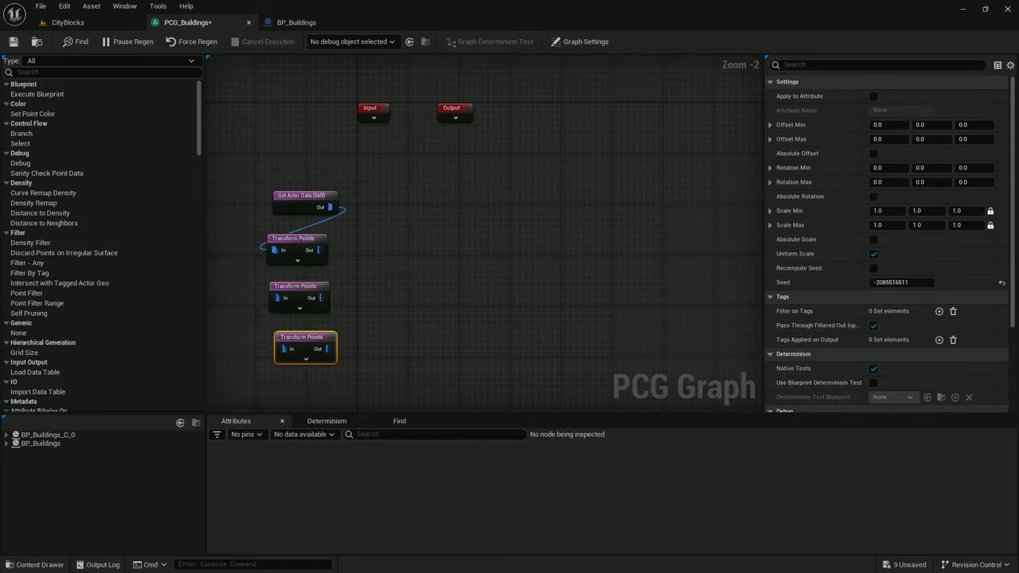
{"action": "right_click_drag", "start_coordinate": [331, 225], "coordinate": [374, 182]}
{"action": "left_click_drag", "start_coordinate": [363, 208], "coordinate": [326, 307]}
{"action": "left_click_drag", "start_coordinate": [410, 335], "coordinate": [342, 256]}
{"action": "left_click_drag", "start_coordinate": [340, 248], "coordinate": [335, 240]}
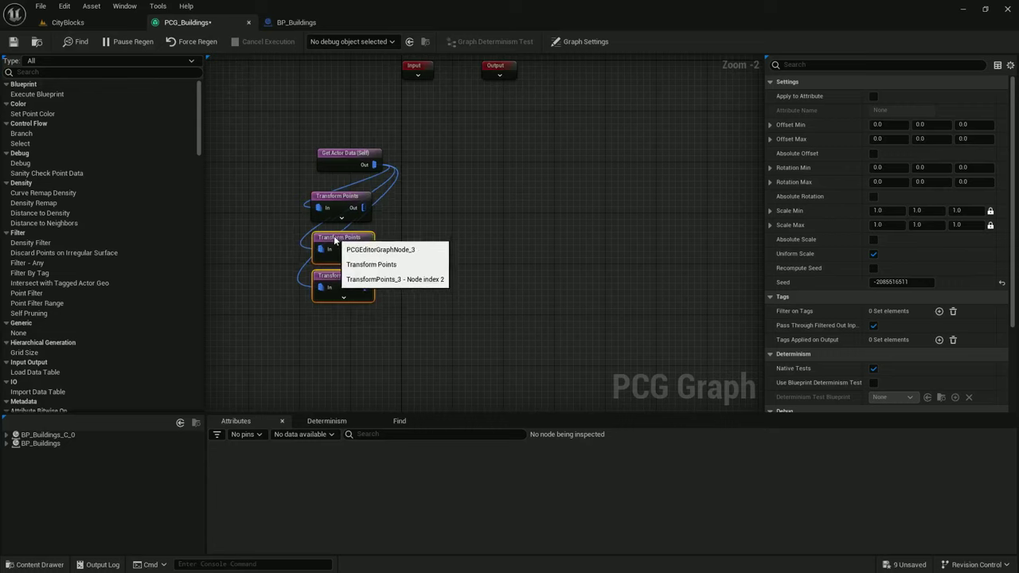
{"action": "left_click_drag", "start_coordinate": [356, 200], "coordinate": [358, 203]}
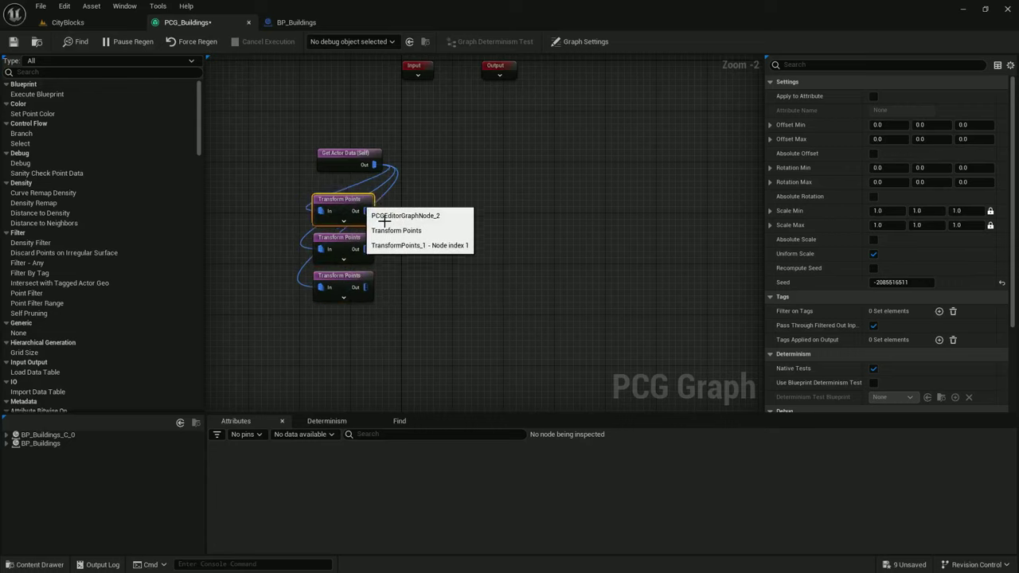
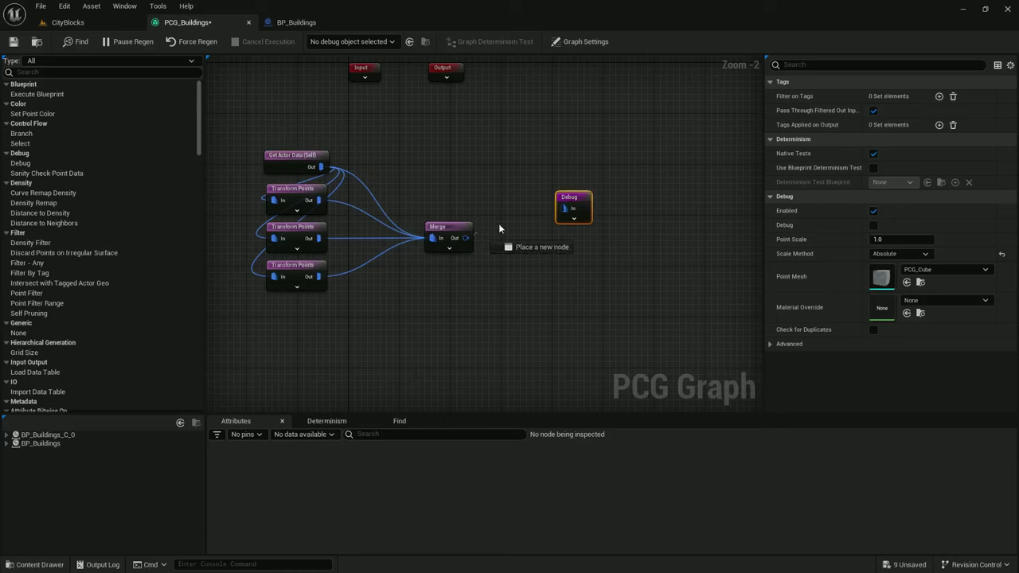
Connect the Merge output to the Debug node and inspect the debug points in the CityBlocks level
{"action": "left_click_drag", "start_coordinate": [499, 229], "coordinate": [568, 214]}
{"action": "left_click", "coordinate": [80, 24]}
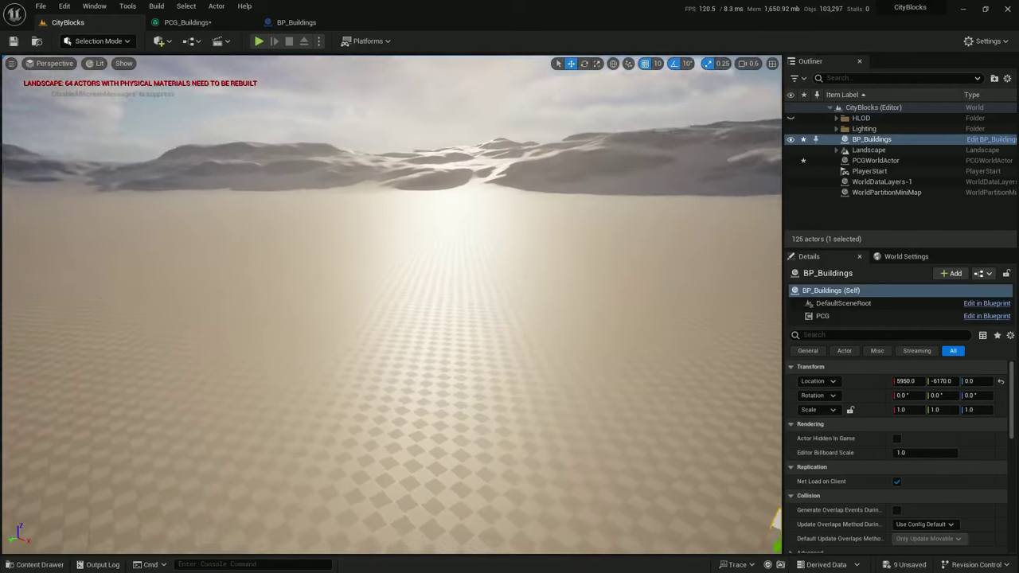
{"action": "scroll", "coordinate": [392, 304], "scroll_direction": "up", "scroll_amount": 2}
{"action": "right_click_drag", "start_coordinate": [391, 304], "coordinate": [280, 160]}
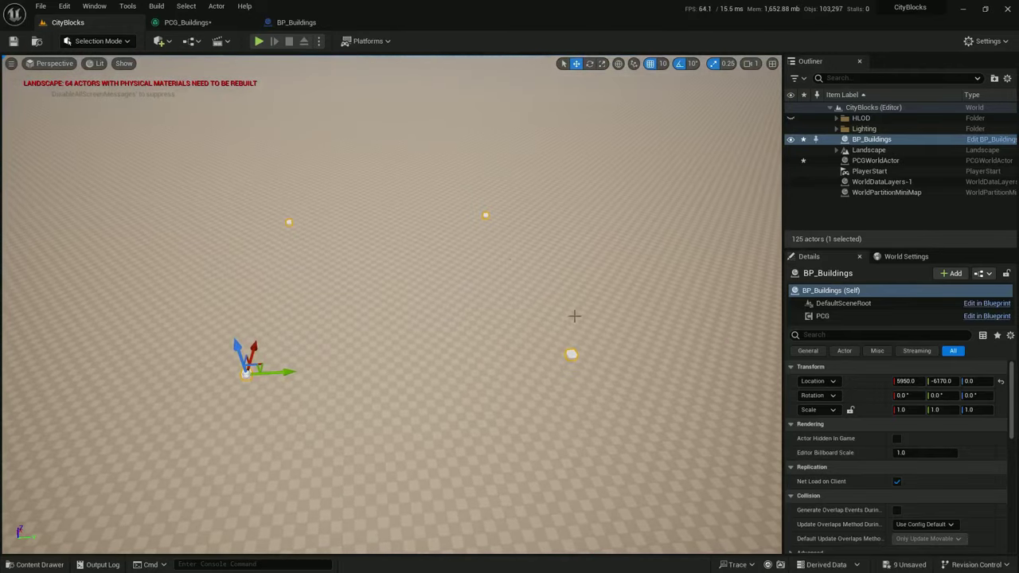
Add a Create Spline node fed from the Merge output in the PCG_Buildings graph, enabling its Closed Loop and Linear options
{"action": "left_click", "coordinate": [209, 23]}
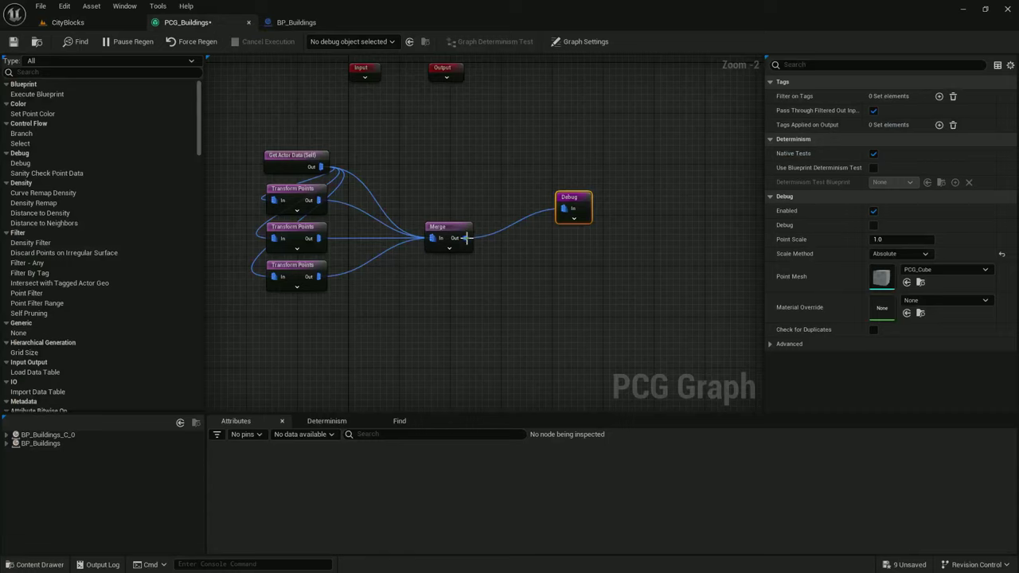
{"action": "left_click_drag", "start_coordinate": [466, 238], "coordinate": [535, 267]}
{"action": "type", "text": "create sp"}
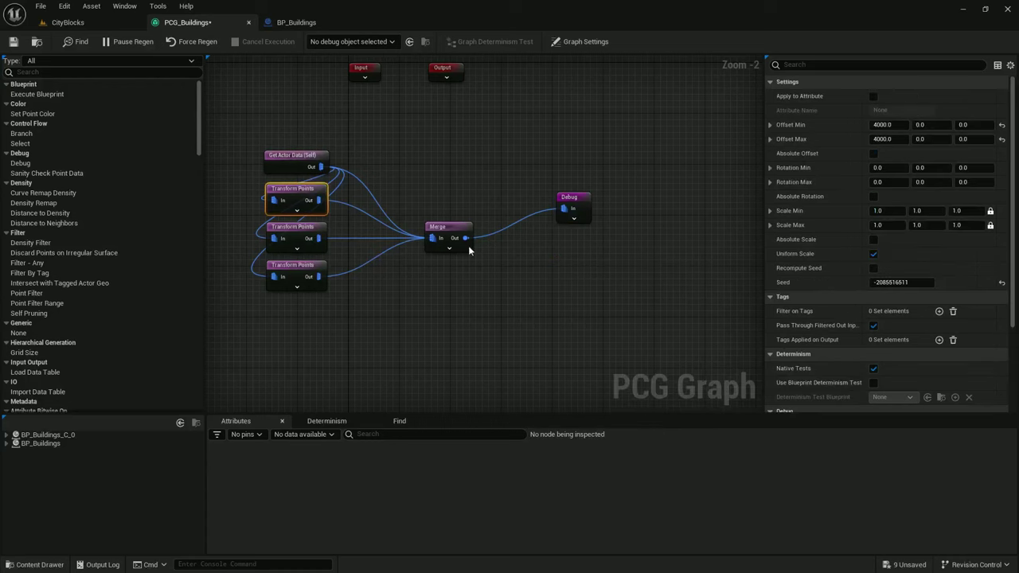
{"action": "left_click_drag", "start_coordinate": [538, 260], "coordinate": [540, 261]}
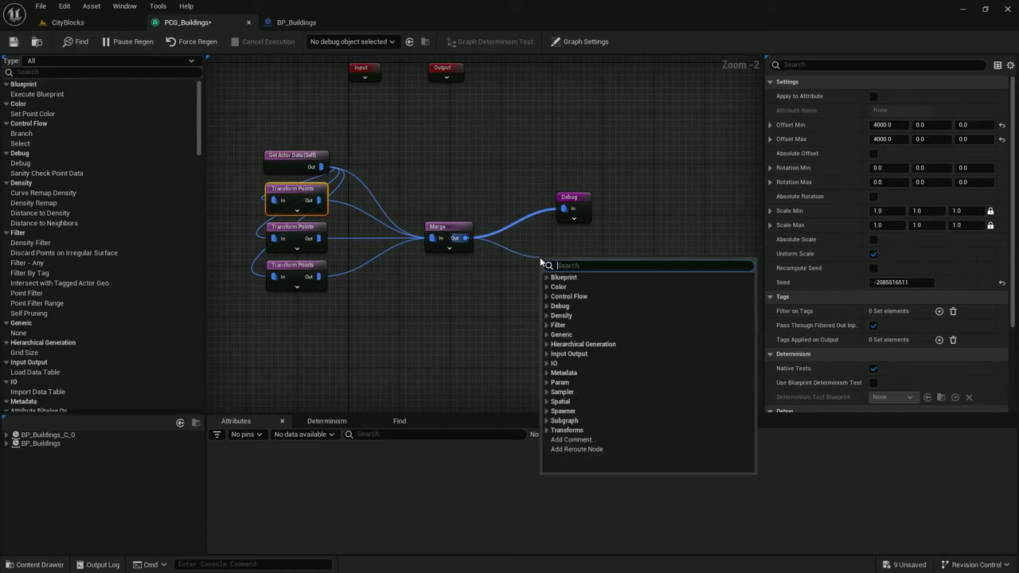
{"action": "type", "text": "create spline"}
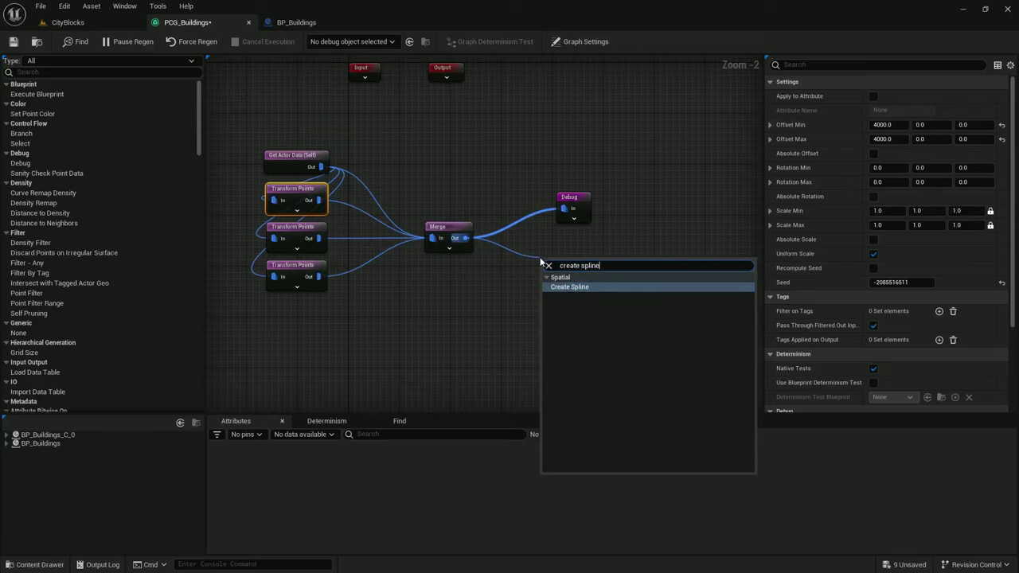
{"action": "key", "text": "Return"}
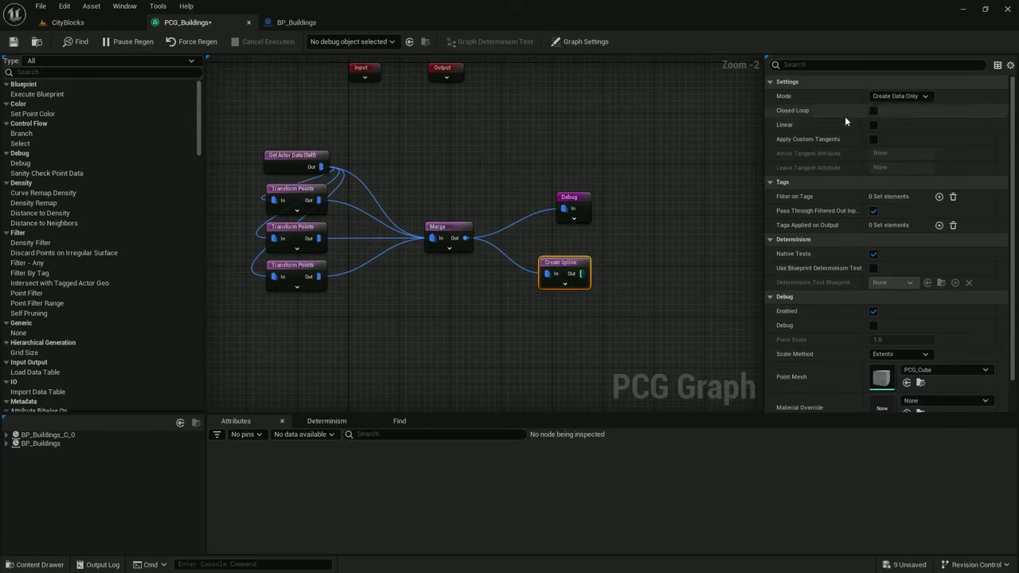
{"action": "left_click", "coordinate": [874, 112]}
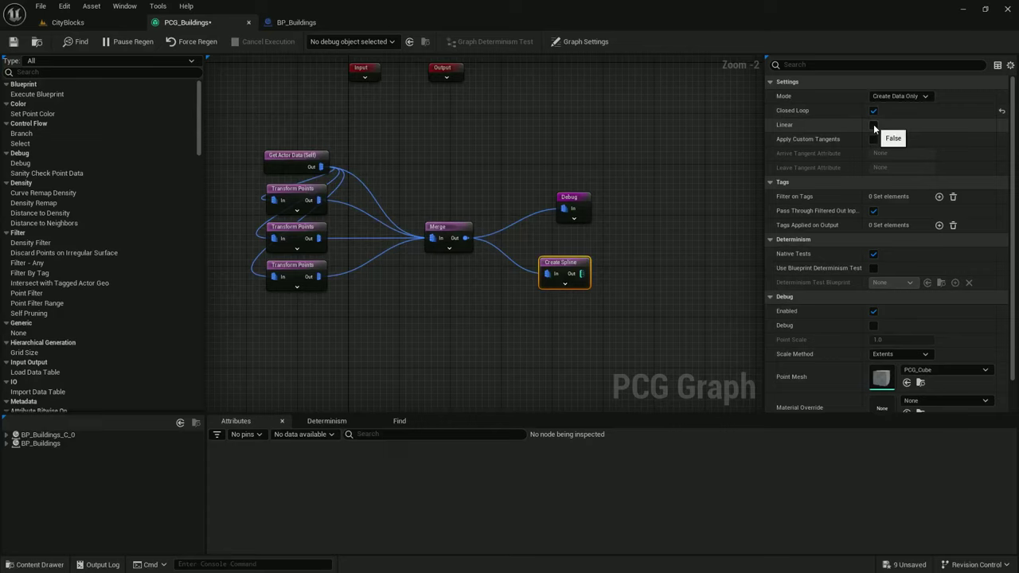
{"action": "left_click", "coordinate": [873, 124]}
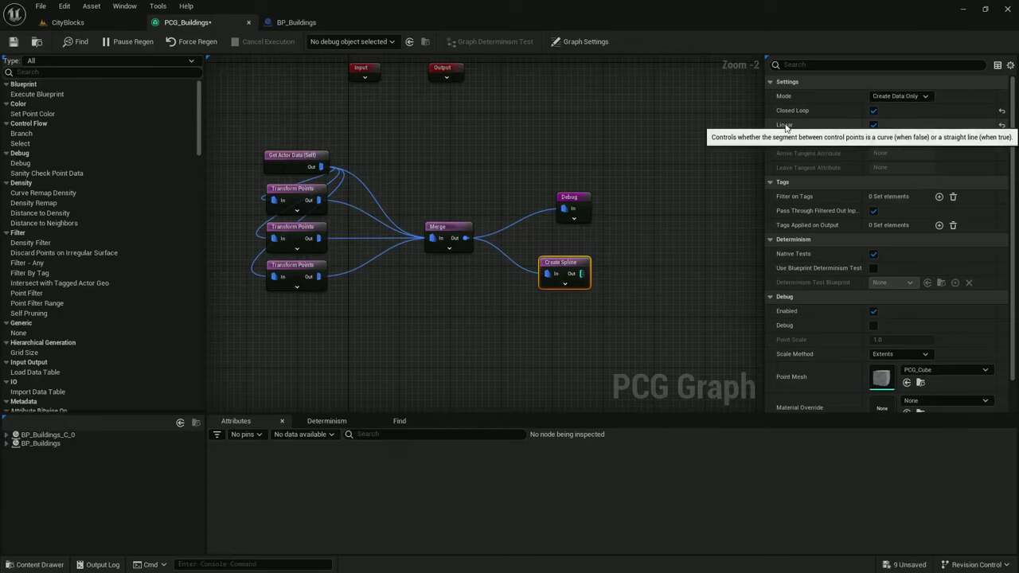
Disconnect Debug from Merge and feed it from the Create Spline output instead
{"action": "left_click_drag", "start_coordinate": [559, 263], "coordinate": [555, 283]}
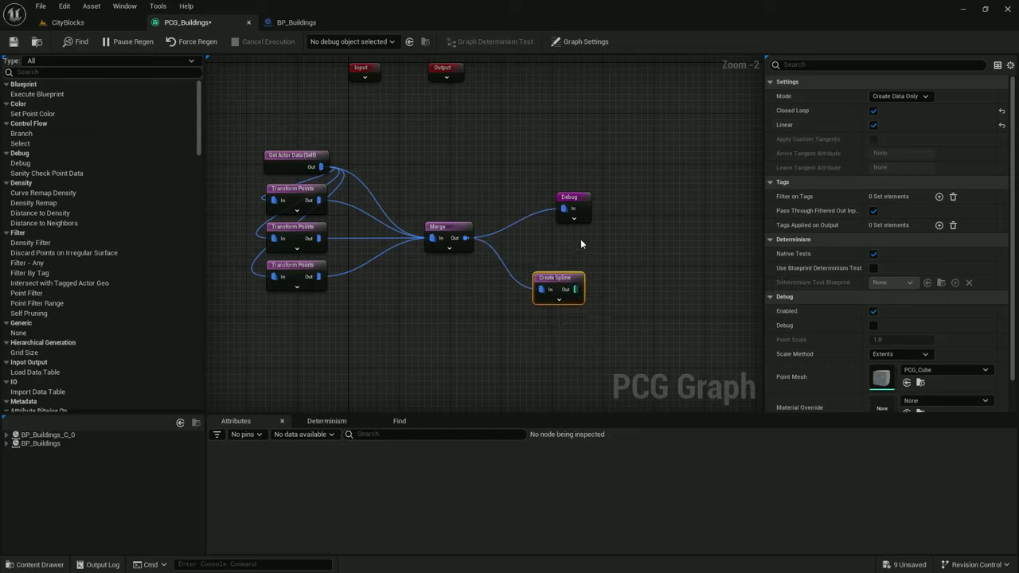
{"action": "left_click", "coordinate": [541, 212], "text": "alt"}
{"action": "left_click_drag", "start_coordinate": [568, 210], "coordinate": [576, 290]}
{"action": "left_click", "coordinate": [580, 301]}
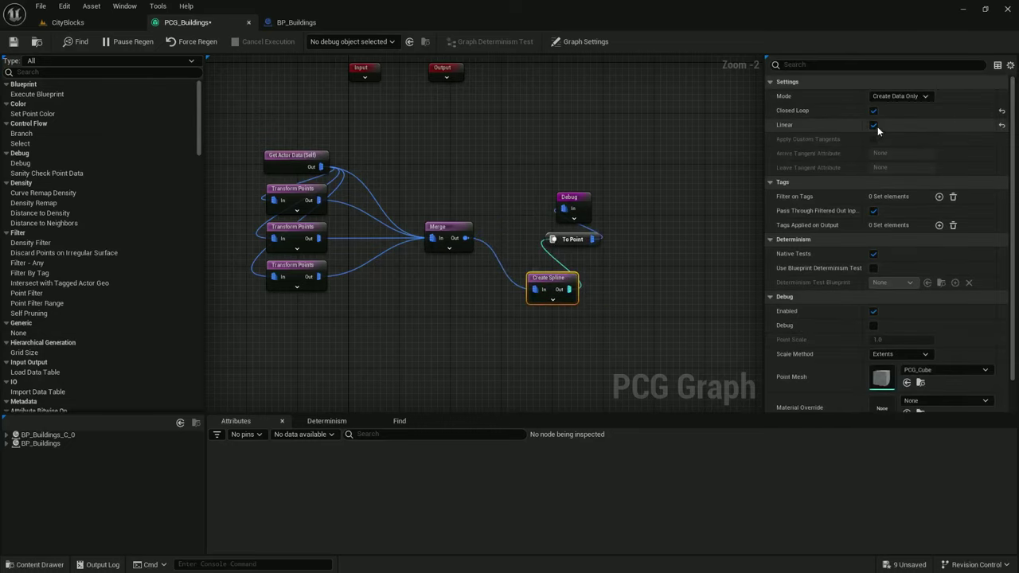
Compare the debug outline in the CityBlocks level with Create Spline's Linear option off and on
{"action": "left_click", "coordinate": [68, 22]}
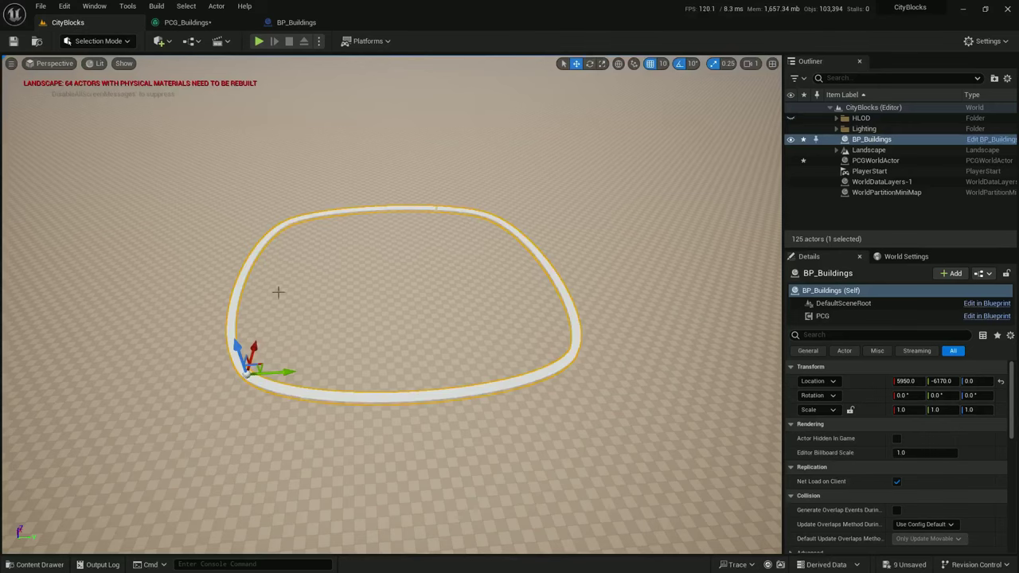
{"action": "left_click", "coordinate": [187, 22]}
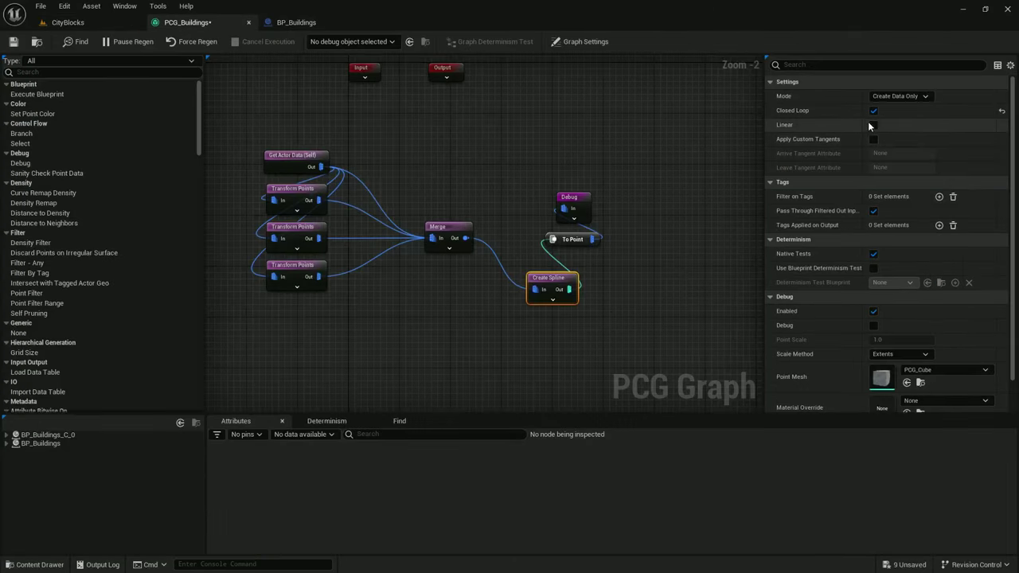
{"action": "left_click", "coordinate": [68, 22]}
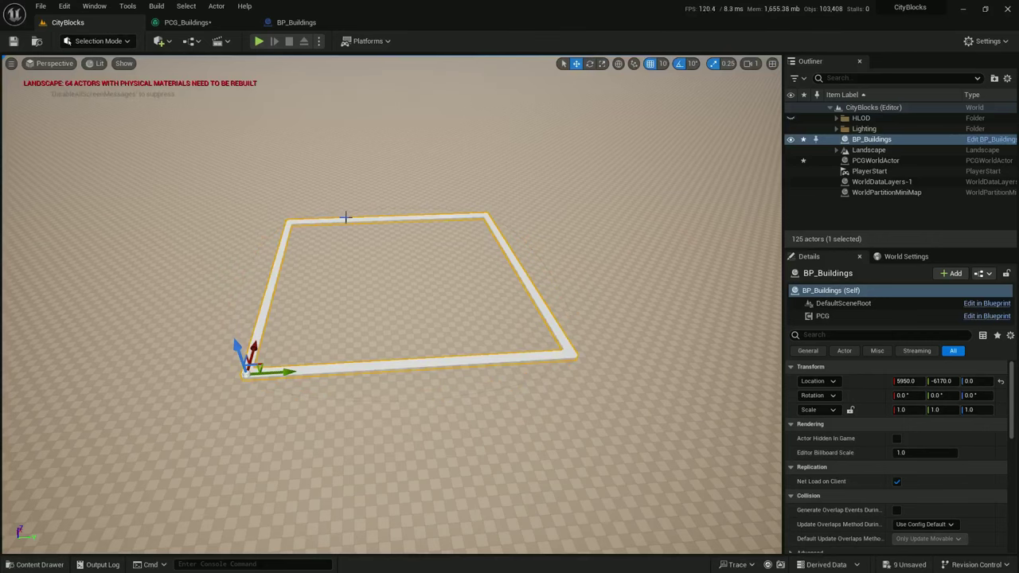
Move the Debug node farther along the PCG graph and add a Spline Sampler node fed from To Point
{"action": "left_click", "coordinate": [191, 23]}
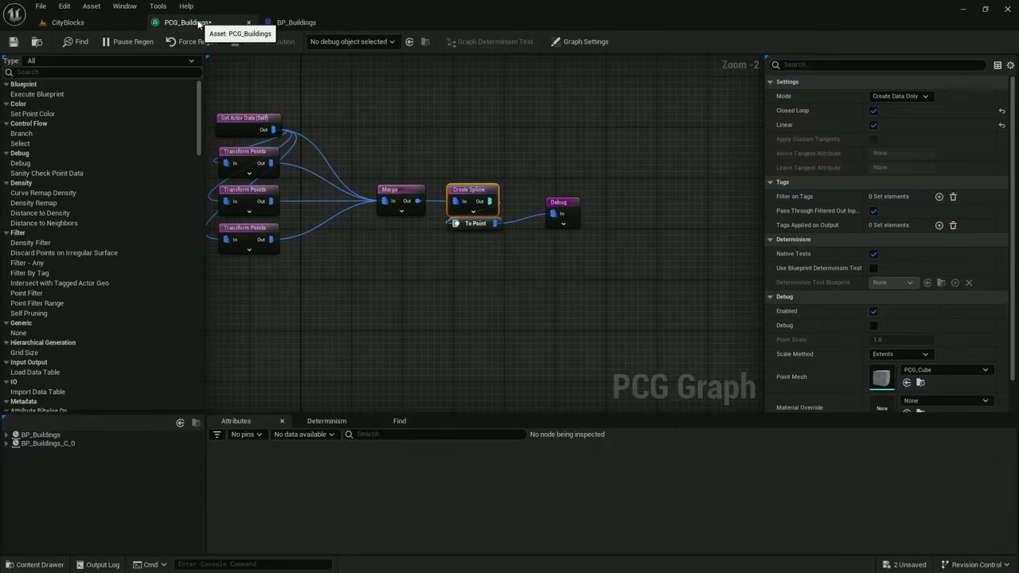
{"action": "left_click", "coordinate": [565, 269]}
{"action": "left_click_drag", "start_coordinate": [549, 203], "coordinate": [704, 204]}
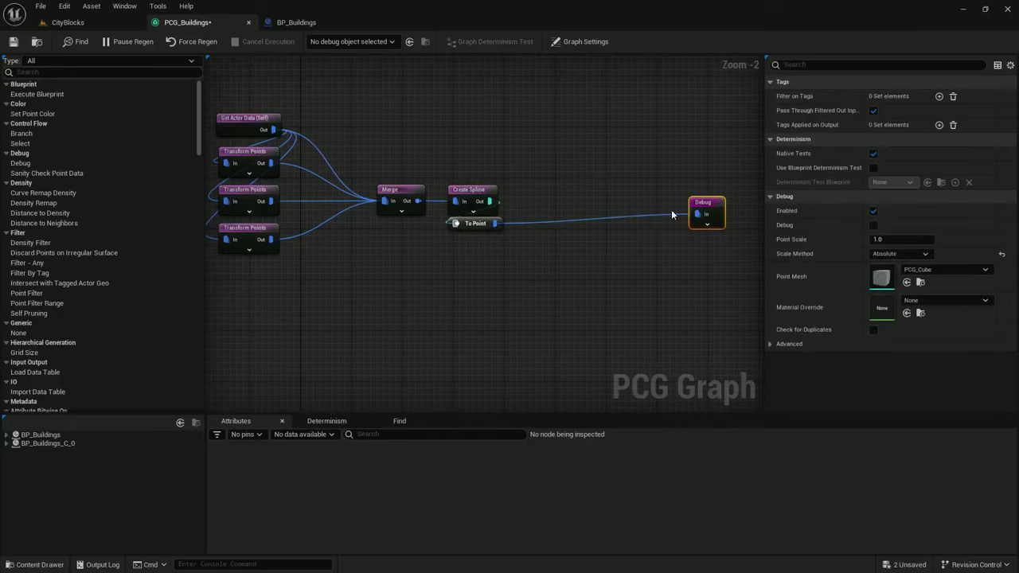
{"action": "left_click", "coordinate": [614, 223]}
{"action": "left_click_drag", "start_coordinate": [494, 223], "coordinate": [545, 198]}
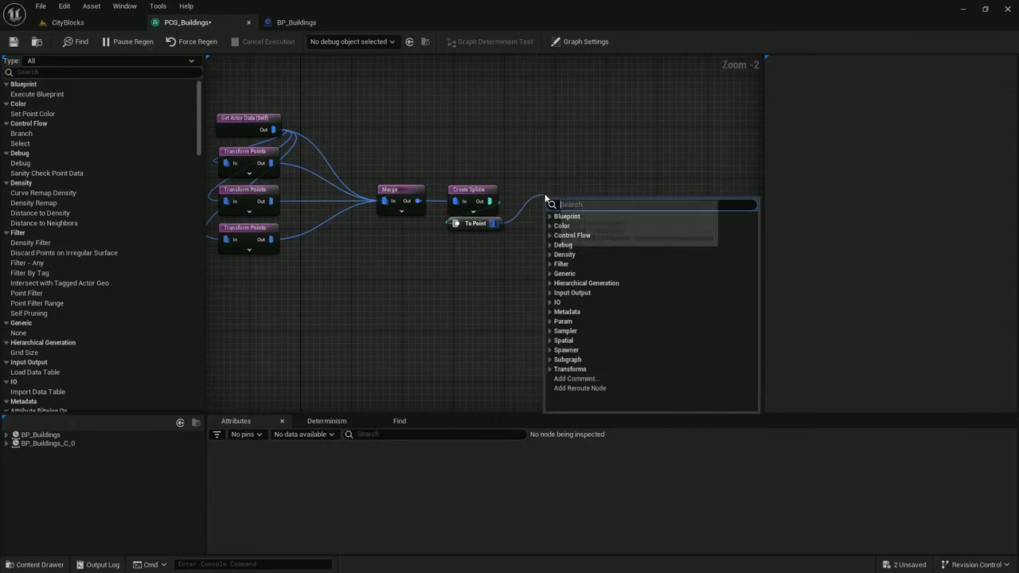
{"action": "key", "text": "Return"}
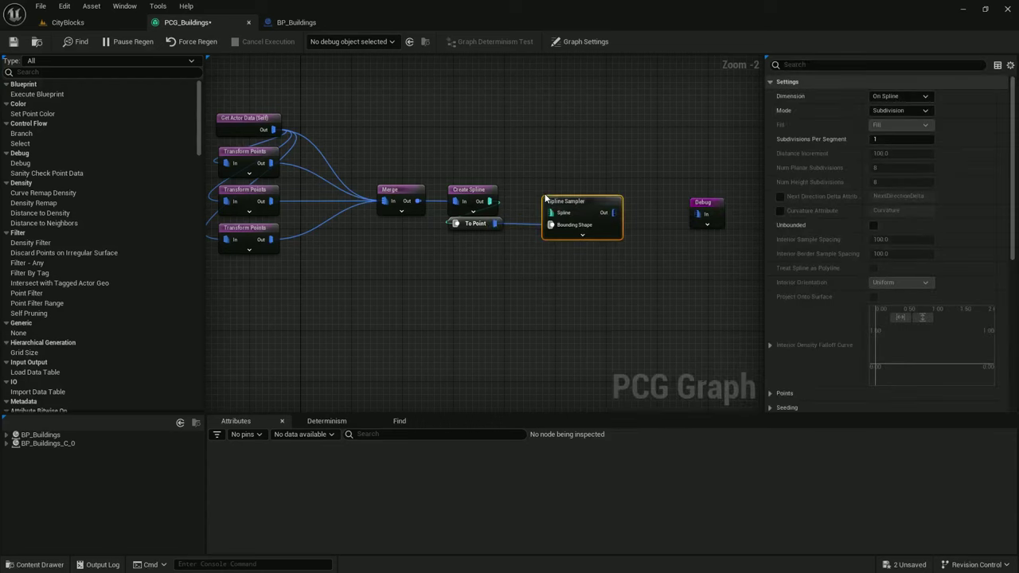
Keep the Spline Sampler's dimension at On Spline, set its mode to Distance and its distance increment to 400
{"action": "left_click", "coordinate": [911, 97]}
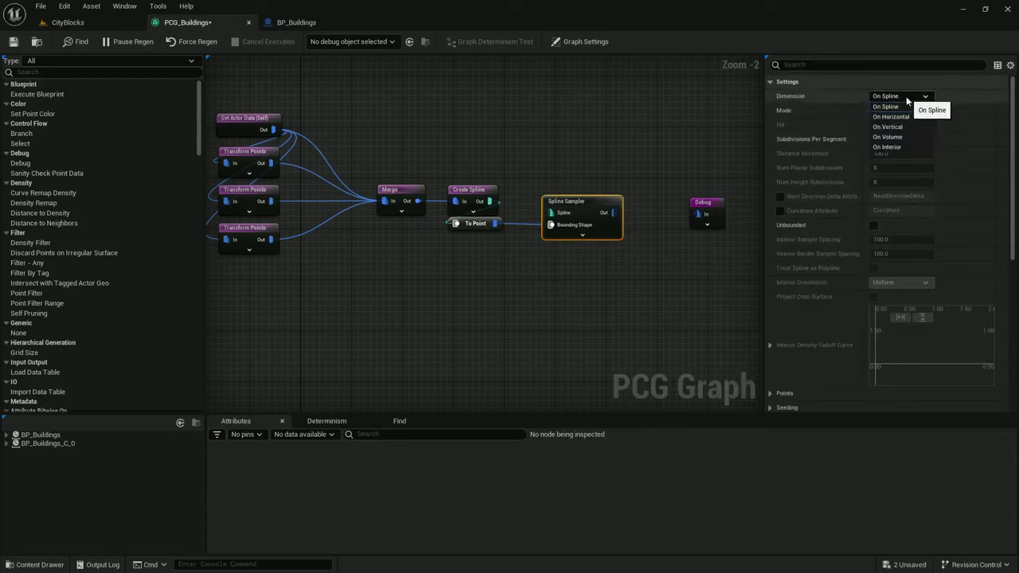
{"action": "left_click", "coordinate": [904, 95]}
{"action": "left_click", "coordinate": [900, 110]}
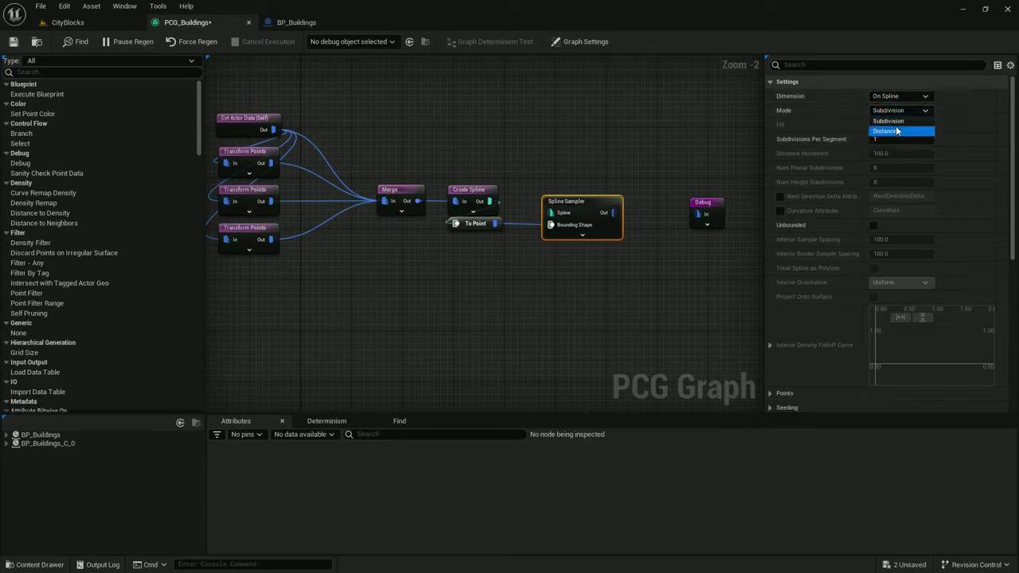
{"action": "left_click", "coordinate": [890, 129]}
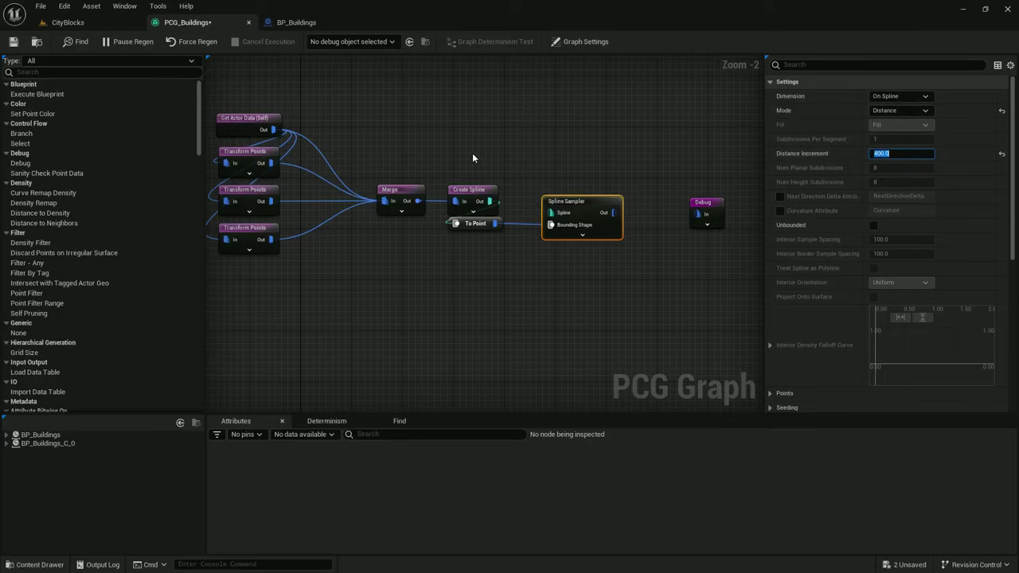
Connect Create Spline's output directly to the Spline Sampler's Spline input and delete the To Point conversion node
{"action": "mouse_move", "coordinate": [549, 211]}
{"action": "left_mouse_down"}
{"action": "mouse_move", "coordinate": [560, 212]}
{"action": "mouse_move", "coordinate": [550, 213]}
{"action": "left_mouse_up"}
{"action": "left_click_drag", "start_coordinate": [490, 201], "coordinate": [457, 219]}
{"action": "key", "text": "Delete"}
{"action": "left_click_drag", "start_coordinate": [584, 202], "coordinate": [566, 193]}
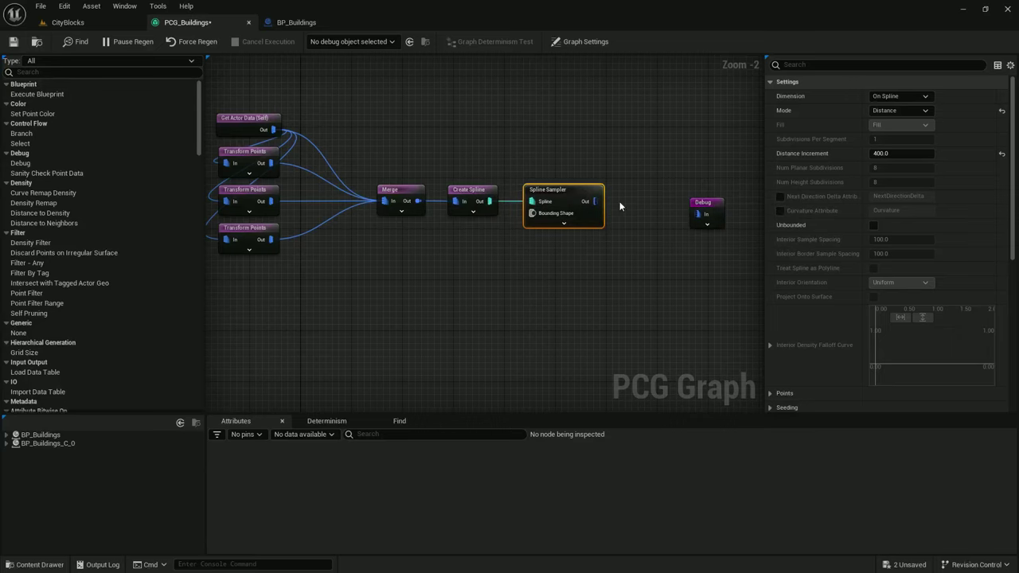
Connect the Spline Sampler output to the Debug node and check the result in the CityBlocks level
{"action": "right_click_drag", "start_coordinate": [620, 207], "coordinate": [543, 206]}
{"action": "left_click", "coordinate": [572, 193]}
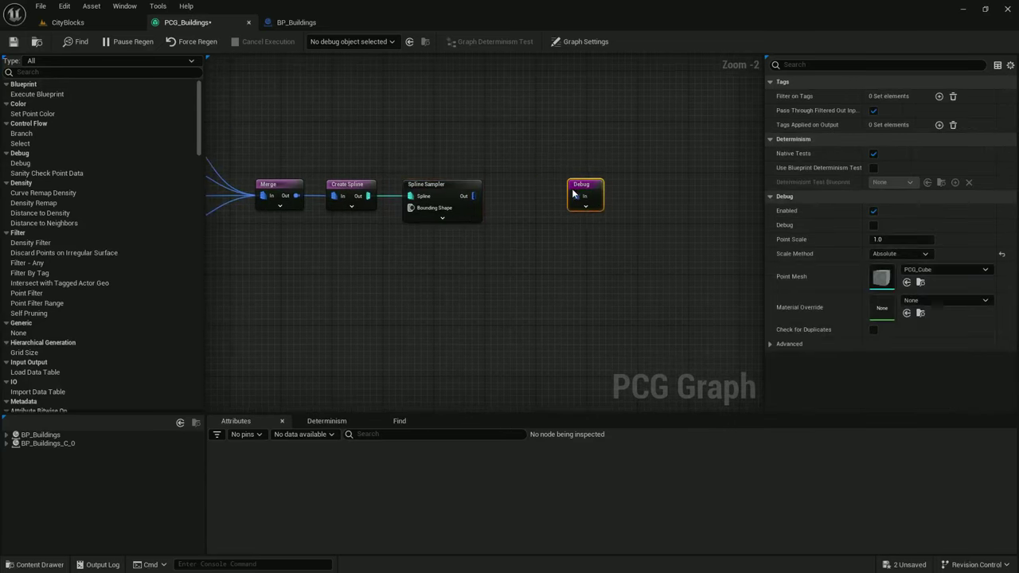
{"action": "left_click_drag", "start_coordinate": [572, 193], "coordinate": [547, 194]}
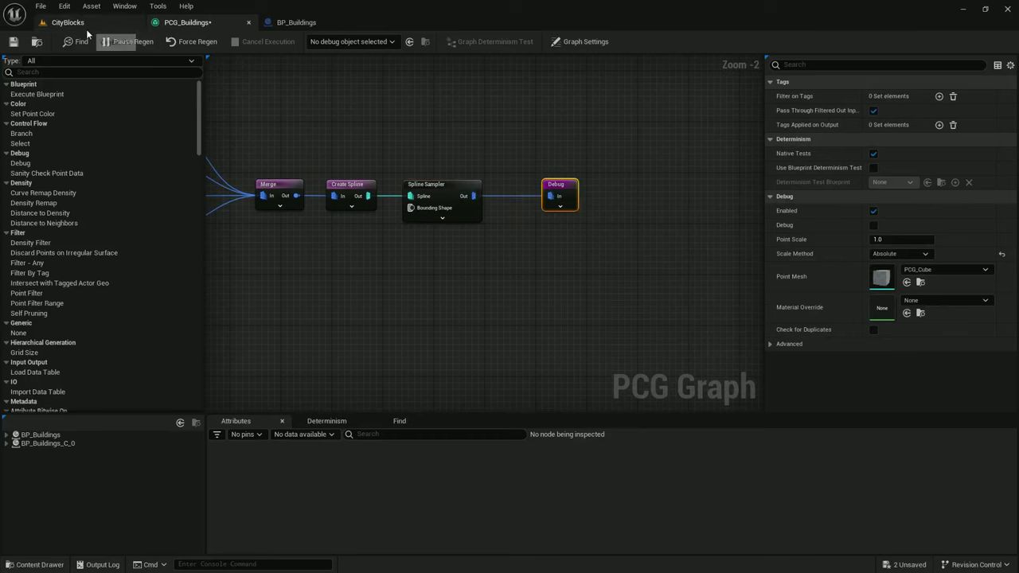
{"action": "left_click", "coordinate": [68, 22]}
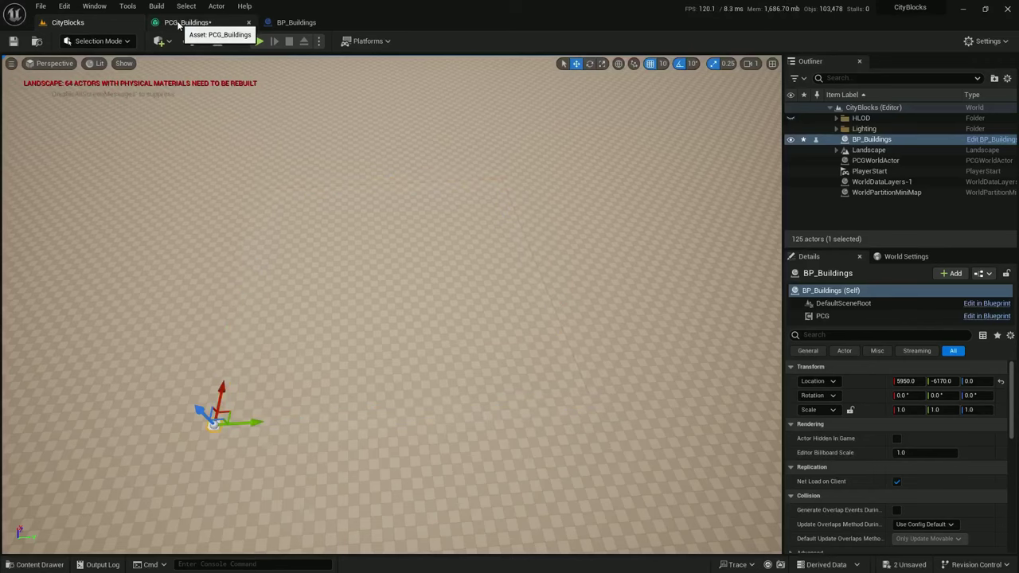
{"action": "mouse_move", "coordinate": [204, 62]}
{"action": "right_mouse_down"}
{"action": "mouse_move", "coordinate": [119, 68]}
{"action": "mouse_move", "coordinate": [204, 62]}
{"action": "right_mouse_up"}
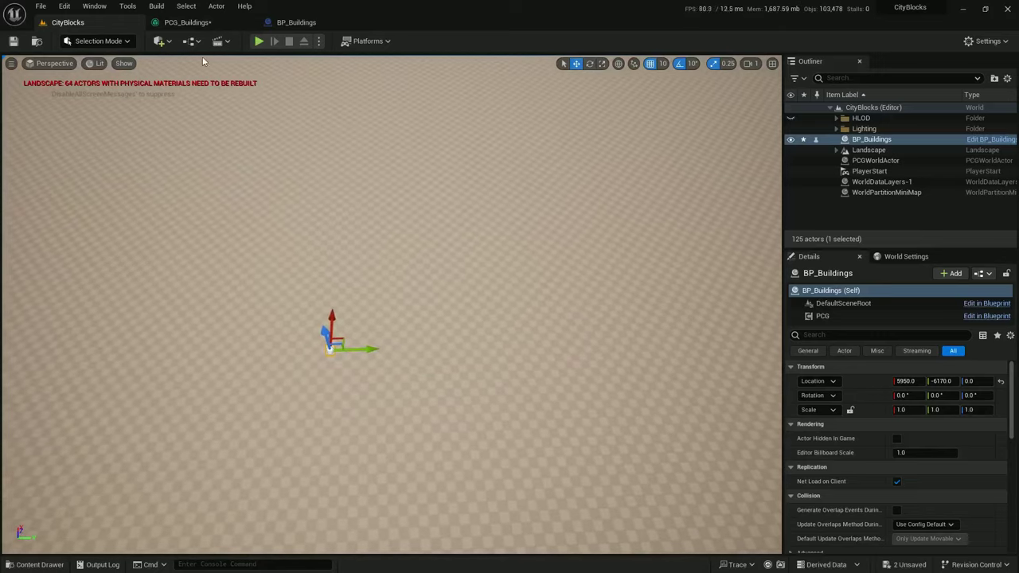
Enable Unbounded on the Spline Sampler and inspect the sampled points in the CityBlocks level
{"action": "left_click", "coordinate": [187, 22]}
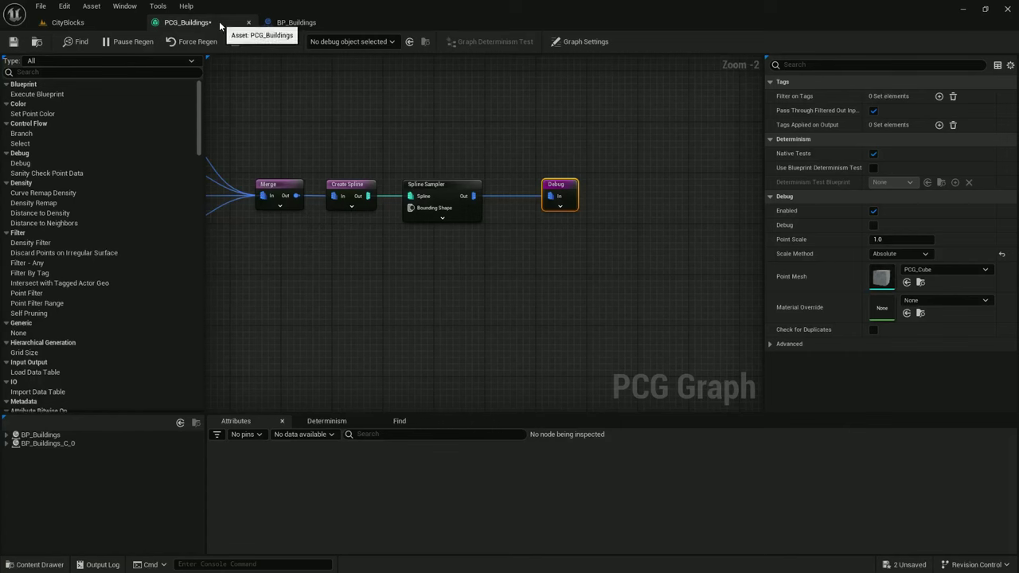
{"action": "left_click", "coordinate": [442, 195]}
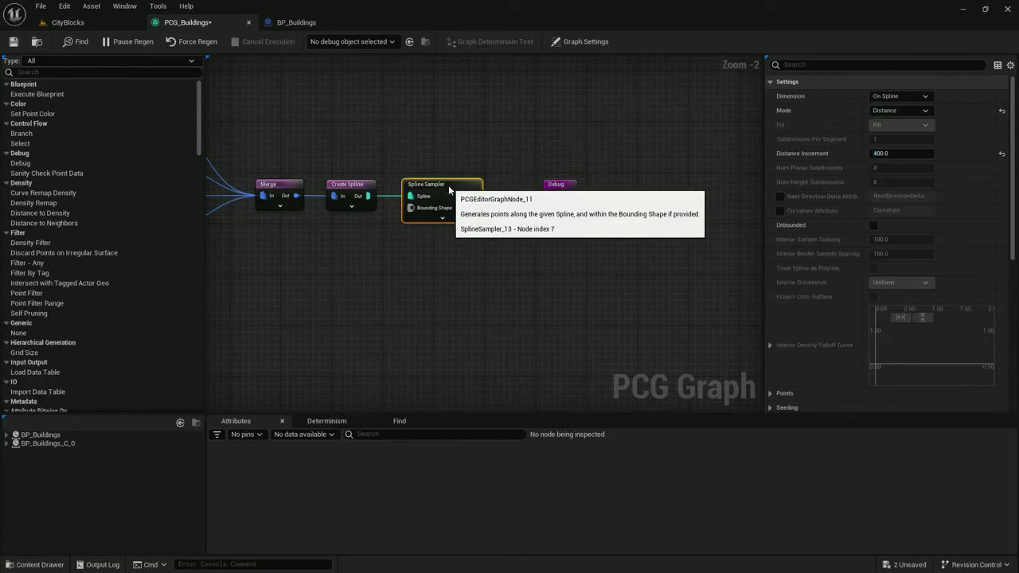
{"action": "left_click", "coordinate": [873, 225]}
{"action": "left_click", "coordinate": [70, 22]}
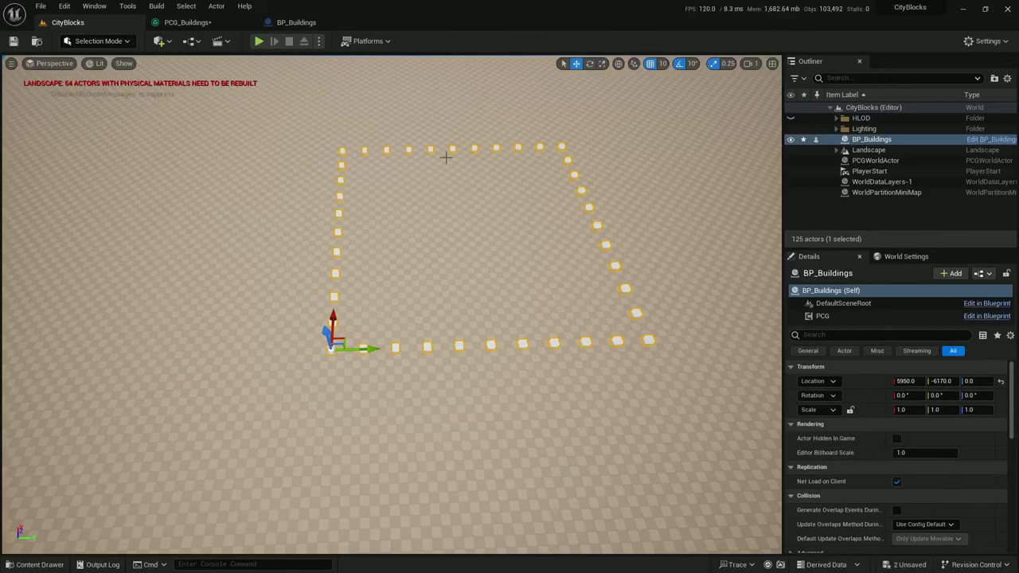
Move the Debug node out of the way and add a Static Mesh Spawner fed from the Spline Sampler output
{"action": "left_click", "coordinate": [186, 22]}
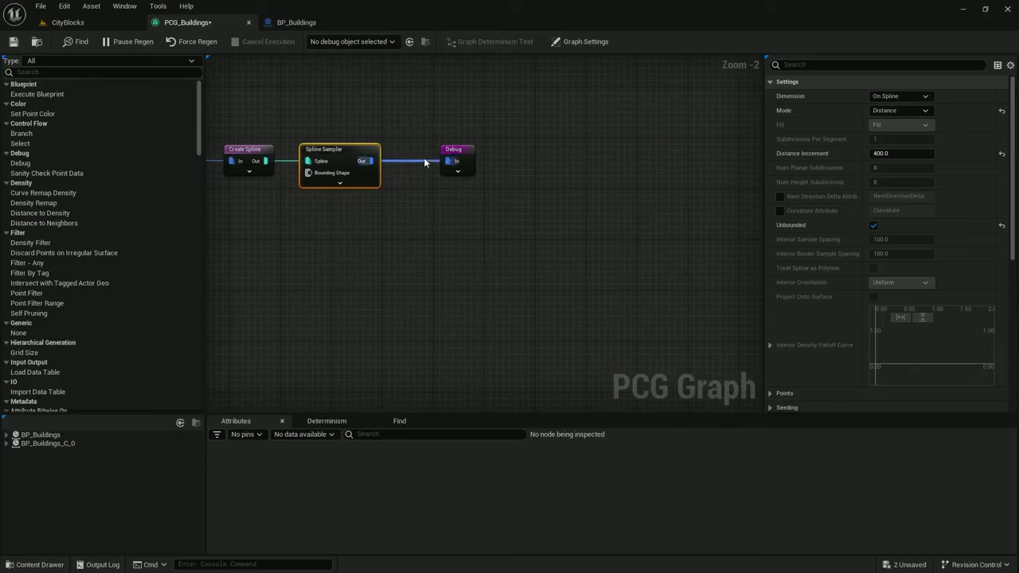
{"action": "left_click", "coordinate": [427, 167]}
{"action": "left_click_drag", "start_coordinate": [460, 155], "coordinate": [611, 160]}
{"action": "left_click_drag", "start_coordinate": [394, 161], "coordinate": [406, 162]}
{"action": "type", "text": "stat"}
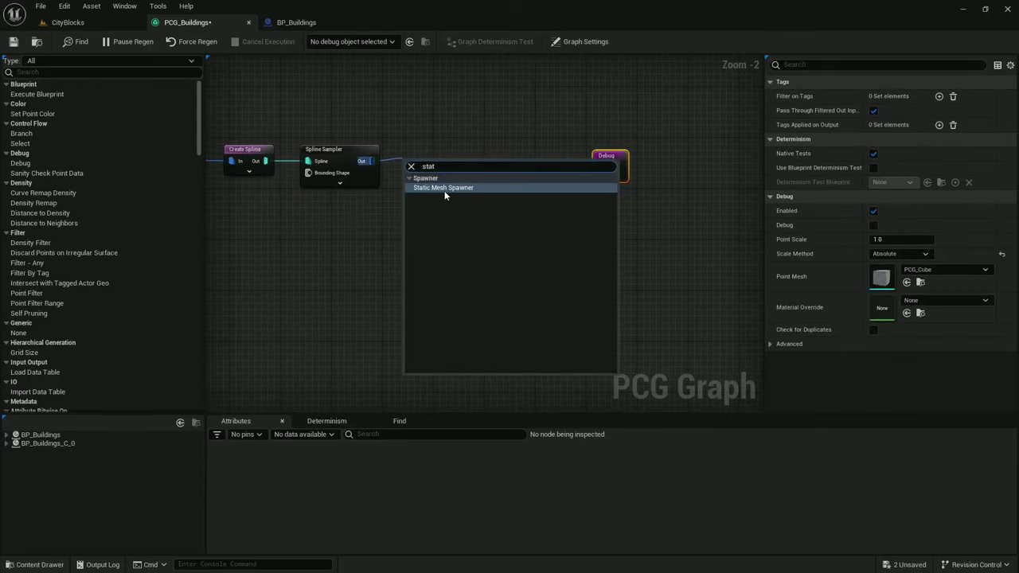
{"action": "left_click", "coordinate": [443, 188]}
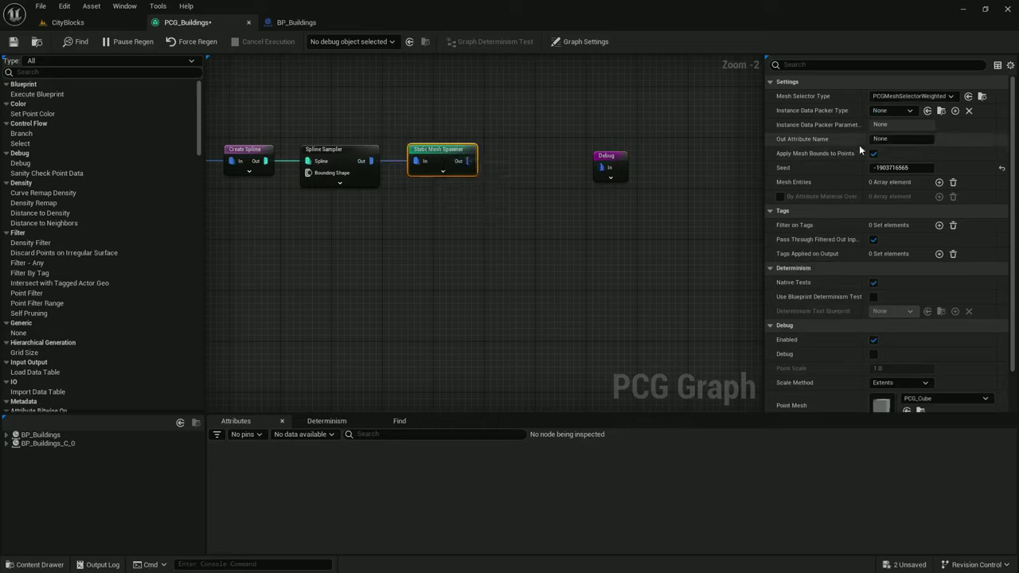
Add one mesh entry to the Static Mesh Spawner and set its static mesh to Wall_Window_400x300
{"action": "left_click", "coordinate": [940, 183]}
{"action": "left_click", "coordinate": [780, 197]}
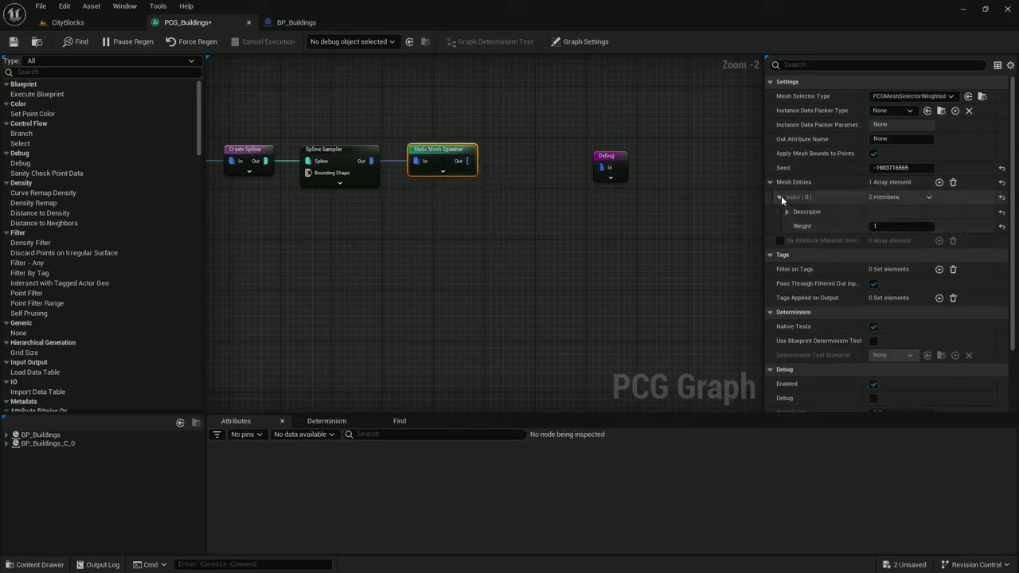
{"action": "left_click", "coordinate": [802, 211]}
{"action": "left_click", "coordinate": [943, 242]}
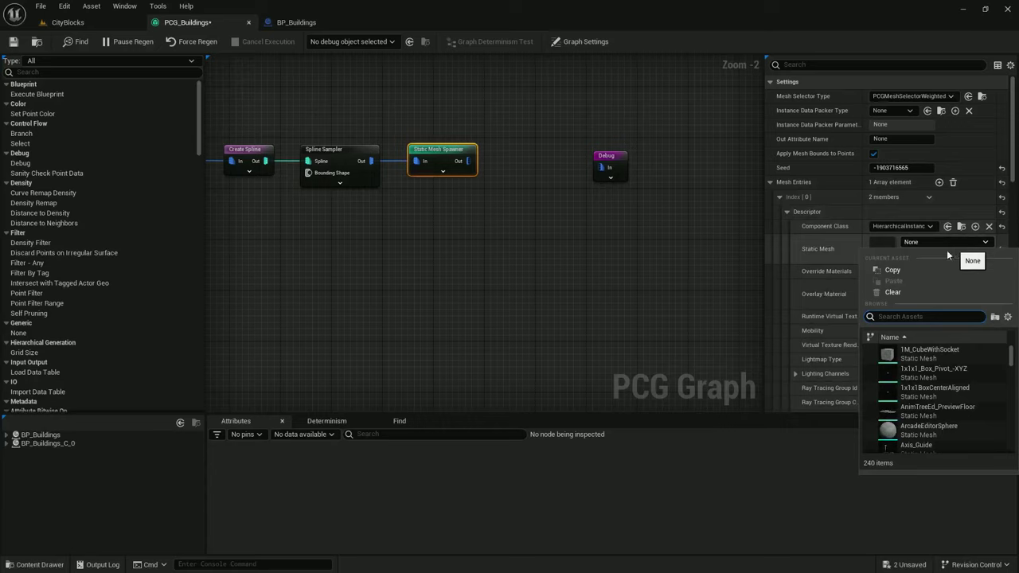
{"action": "type", "text": "wall_wind"}
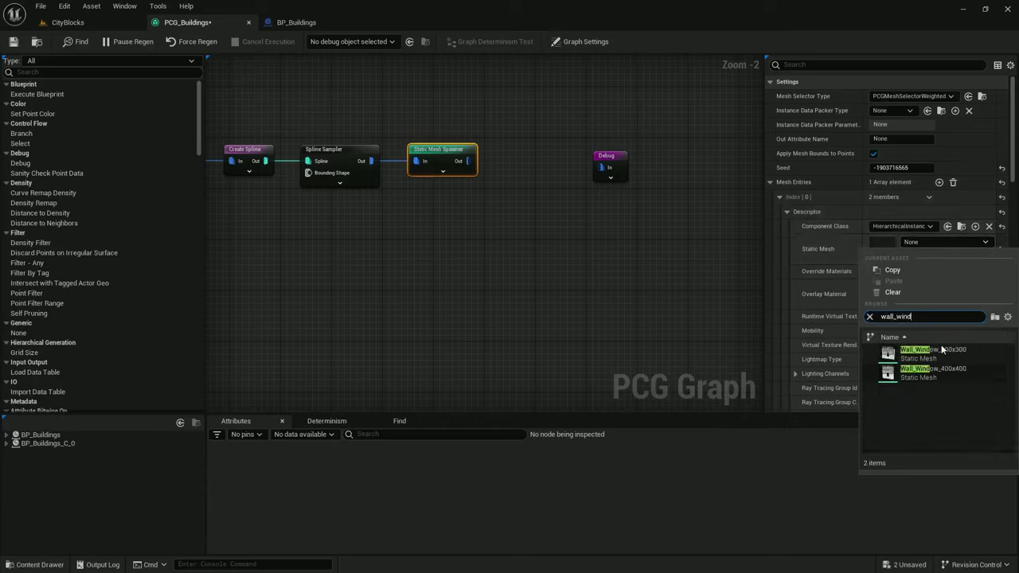
{"action": "left_click", "coordinate": [933, 350]}
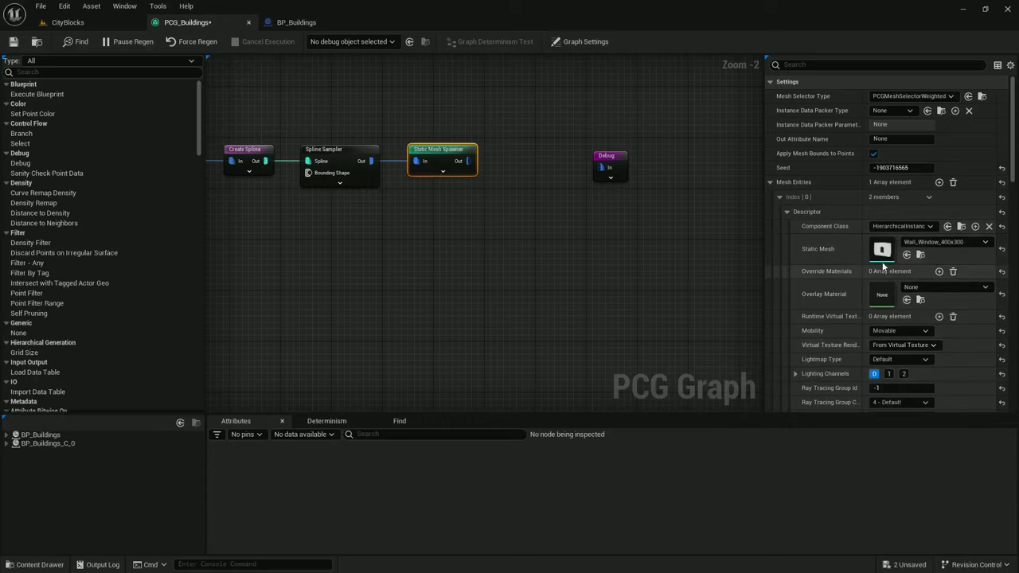
Set the wall mesh entry's collision preset to NoCollision and inspect the spawned walls in the CityBlocks level
{"action": "scroll", "coordinate": [918, 290], "scroll_direction": "down", "scroll_amount": 3}
{"action": "left_click", "coordinate": [901, 389]}
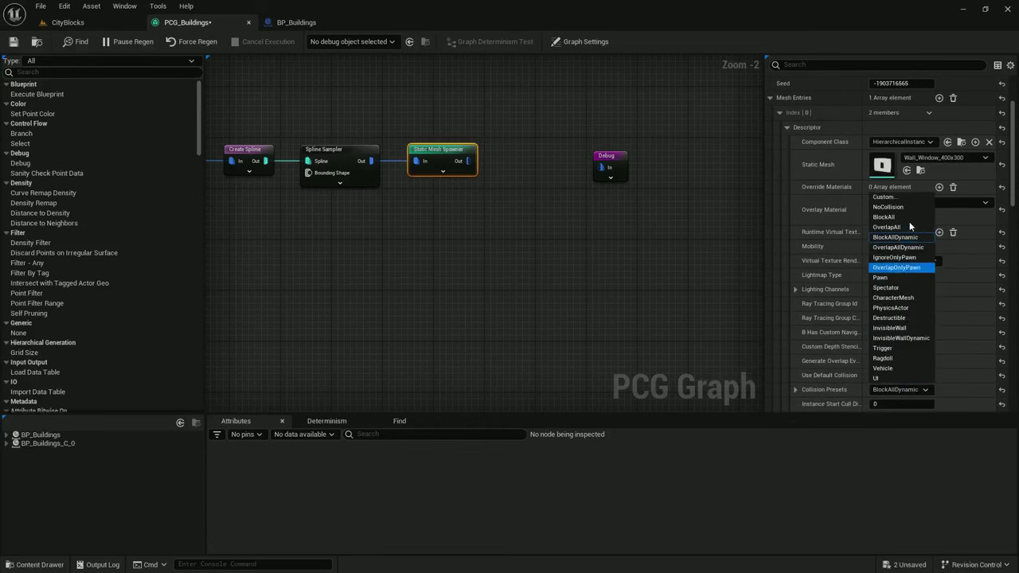
{"action": "left_click", "coordinate": [888, 207]}
{"action": "left_click", "coordinate": [88, 22]}
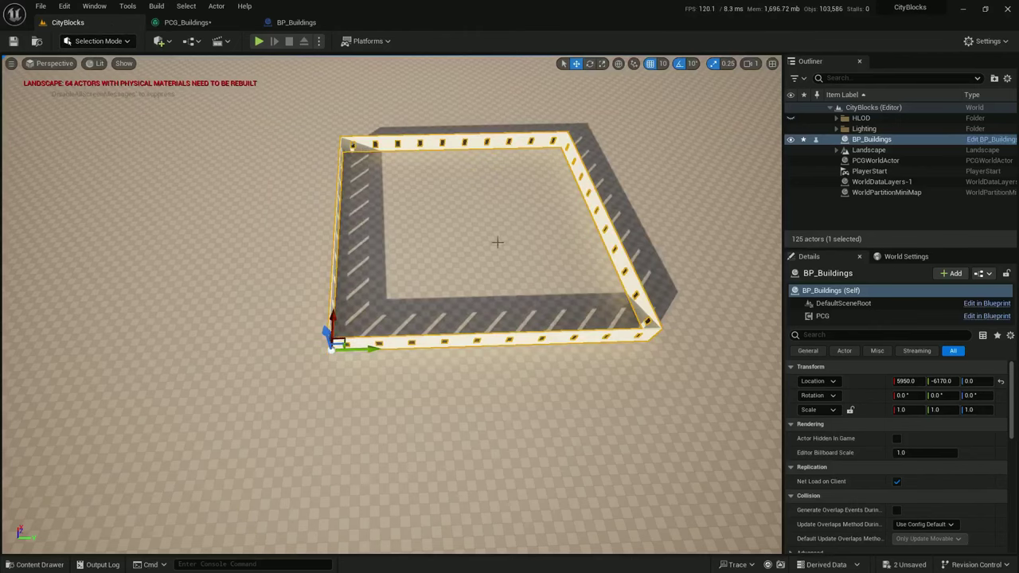
{"action": "key", "text": "w"}
{"action": "right_click_drag", "start_coordinate": [561, 317], "coordinate": [560, 315]}
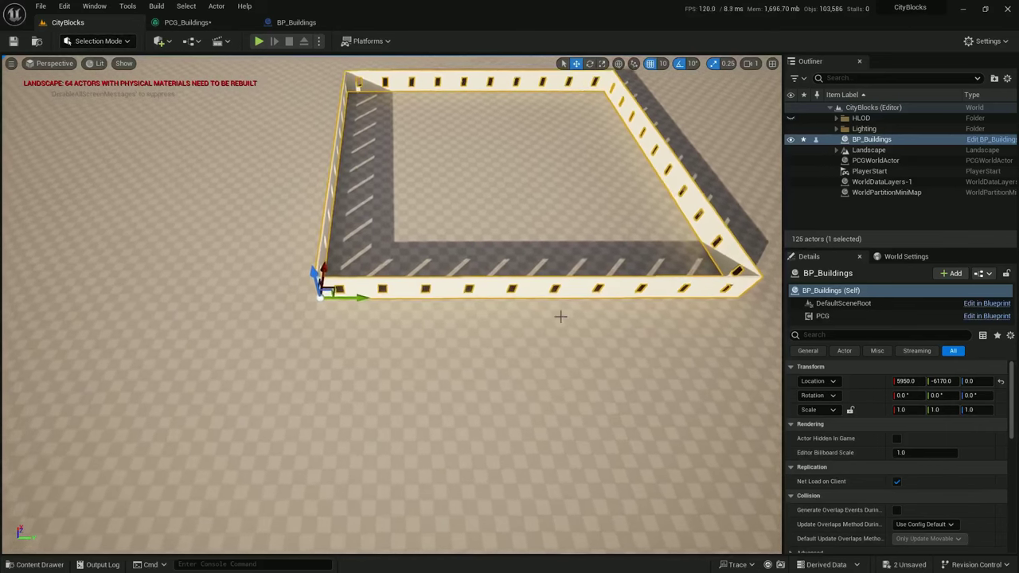
{"action": "key", "text": "s"}
{"action": "right_click_drag", "start_coordinate": [312, 248], "coordinate": [328, 235]}
Add a second Spline Sampler in PCG_Buildings fed from the Create Spline output and set its Subdivisions Per Segment to 0
{"action": "left_click", "coordinate": [199, 22]}
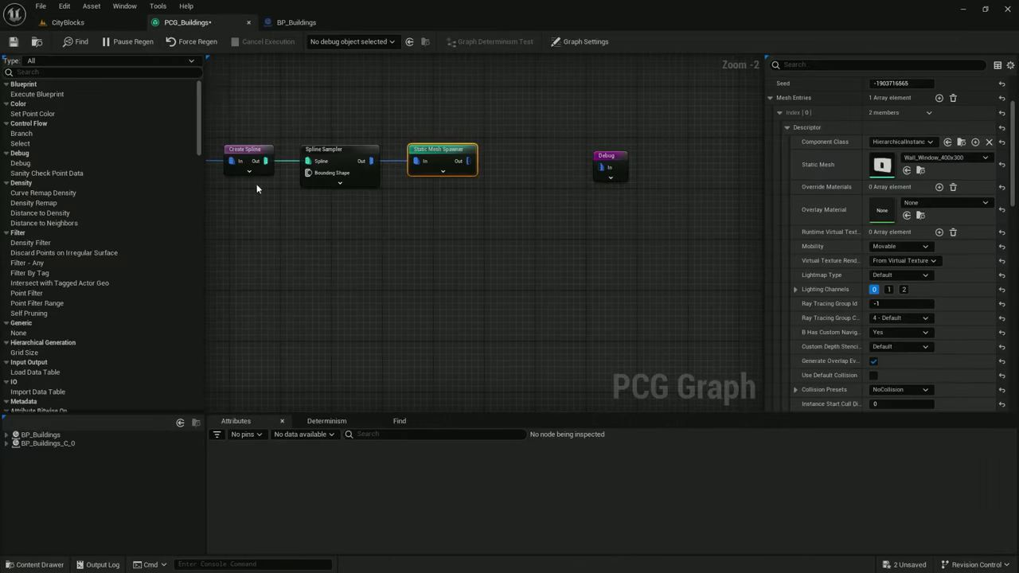
{"action": "right_click_drag", "start_coordinate": [259, 190], "coordinate": [437, 243]}
{"action": "left_click_drag", "start_coordinate": [400, 174], "coordinate": [442, 284]}
{"action": "type", "text": "spline s"}
{"action": "key", "text": "Return"}
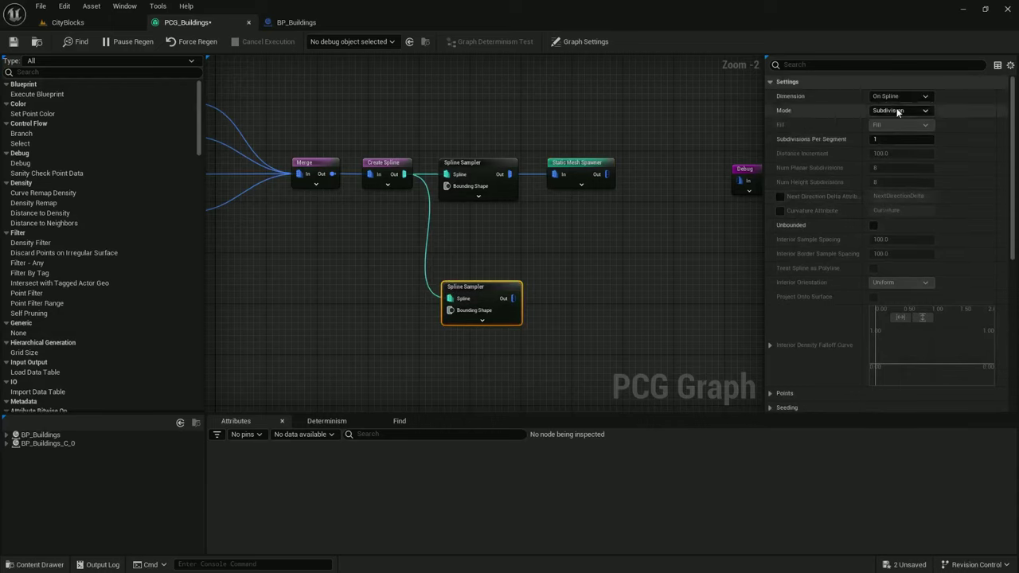
{"action": "left_click", "coordinate": [890, 141]}
{"action": "type", "text": "0"}
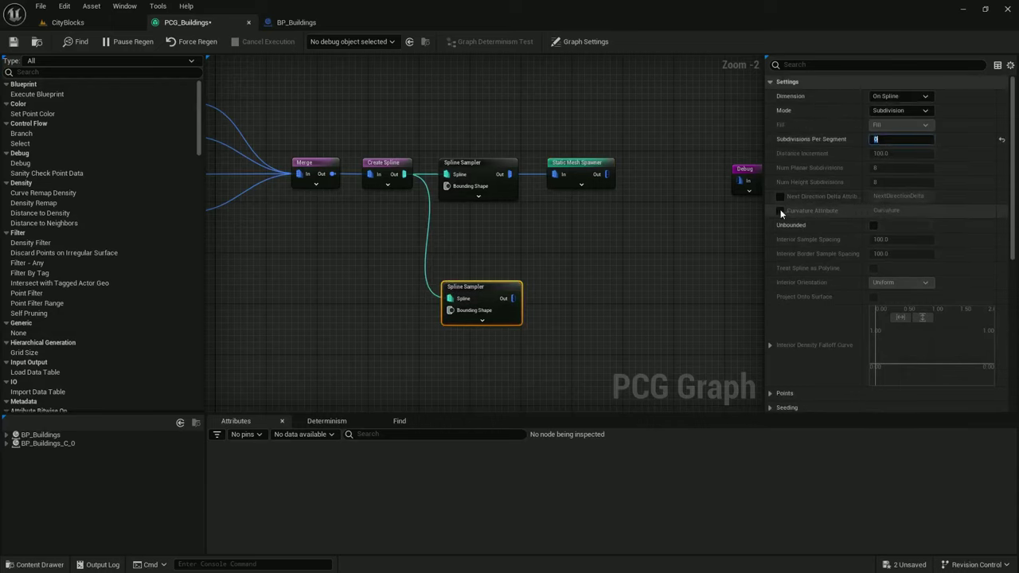
Connect the second Spline Sampler's output to the Debug node, place Debug beside it and check the CityBlocks level
{"action": "left_click_drag", "start_coordinate": [635, 253], "coordinate": [515, 300]}
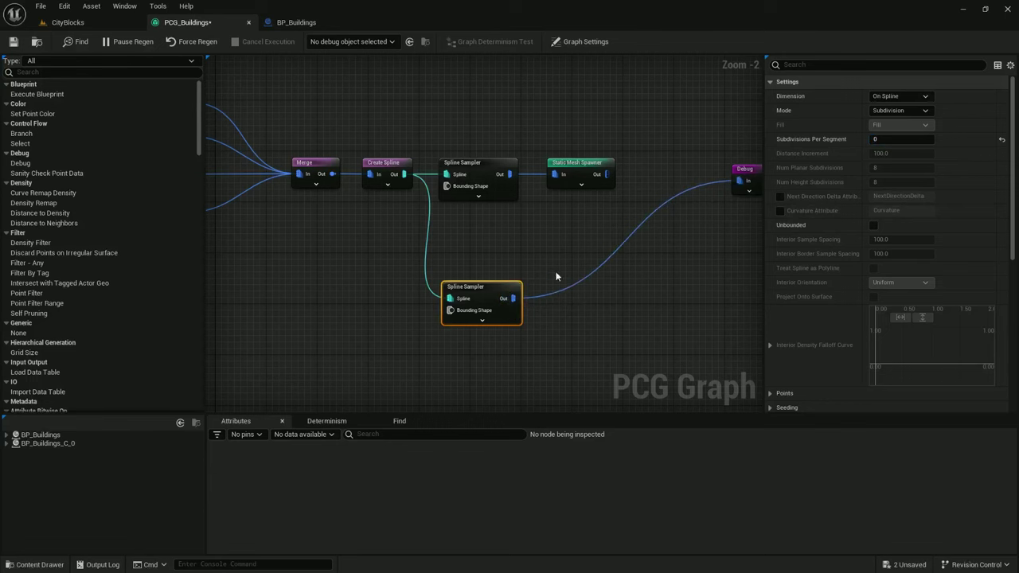
{"action": "left_click_drag", "start_coordinate": [742, 170], "coordinate": [574, 291]}
{"action": "left_click", "coordinate": [112, 23]}
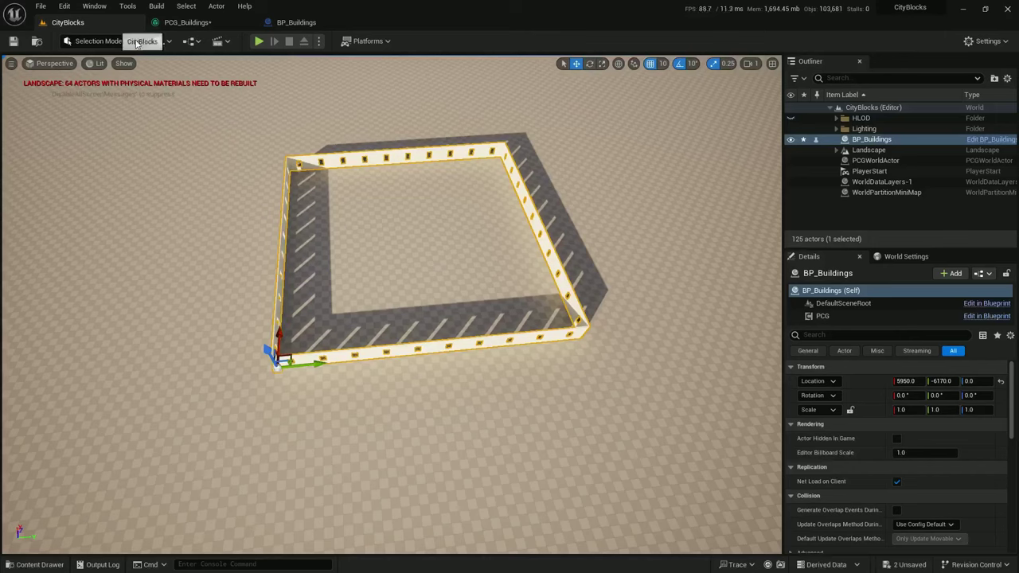
{"action": "right_click_drag", "start_coordinate": [387, 187], "coordinate": [375, 138]}
Enable Unbounded on the second Spline Sampler and inspect the corner points in the CityBlocks level
{"action": "left_click", "coordinate": [193, 24]}
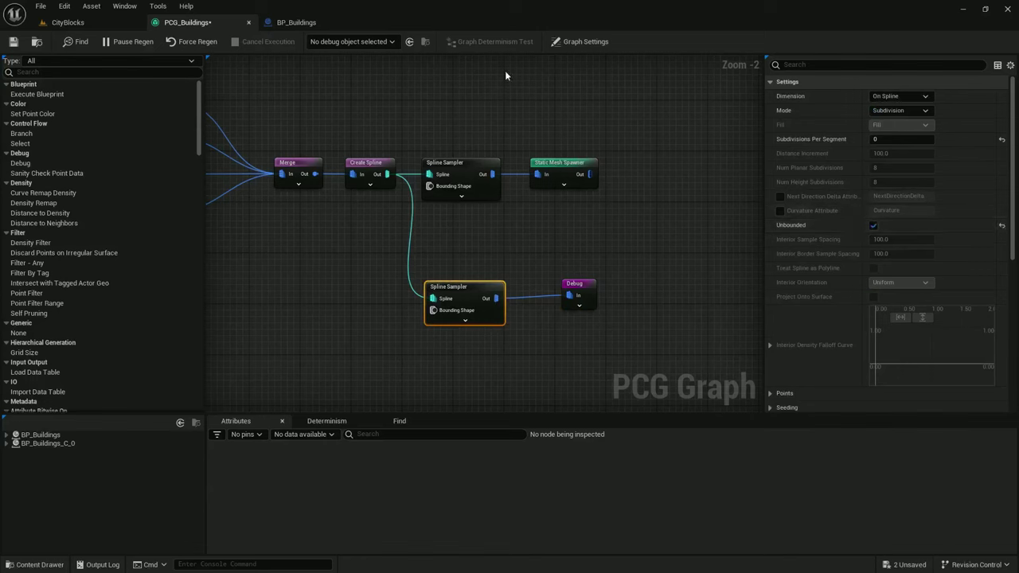
{"action": "left_click", "coordinate": [109, 28]}
{"action": "right_click_drag", "start_coordinate": [403, 251], "coordinate": [541, 235]}
{"action": "right_click_drag", "start_coordinate": [451, 263], "coordinate": [679, 351]}
{"action": "scroll", "coordinate": [581, 310], "scroll_direction": "up", "scroll_amount": 1}
{"action": "key", "text": "s"}
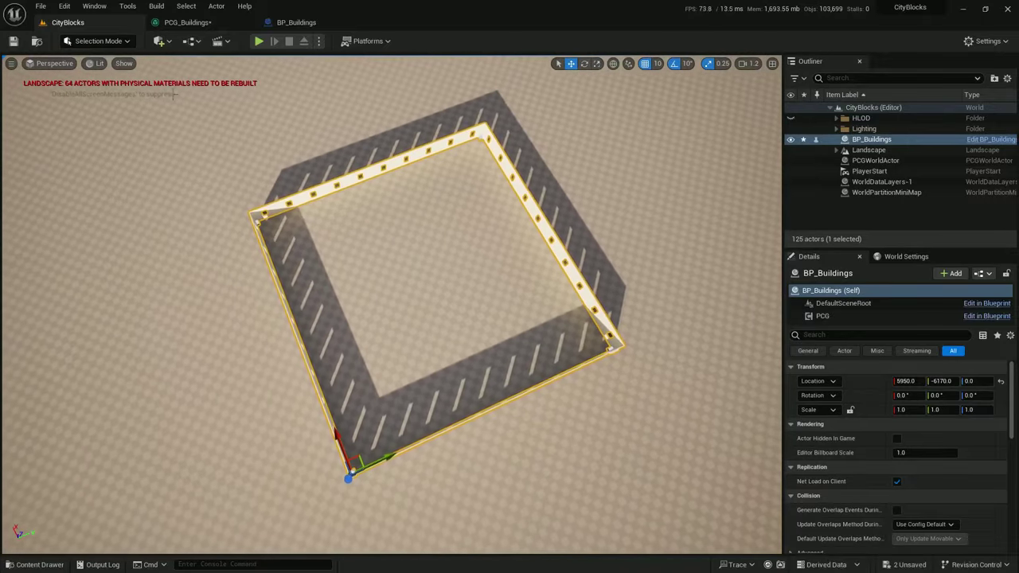
Feed the Debug node from the Merge output instead of the second Spline Sampler and inspect the points in CityBlocks
{"action": "left_click", "coordinate": [185, 24]}
{"action": "right_click_drag", "start_coordinate": [295, 153], "coordinate": [421, 153]}
{"action": "left_click_drag", "start_coordinate": [427, 156], "coordinate": [678, 277]}
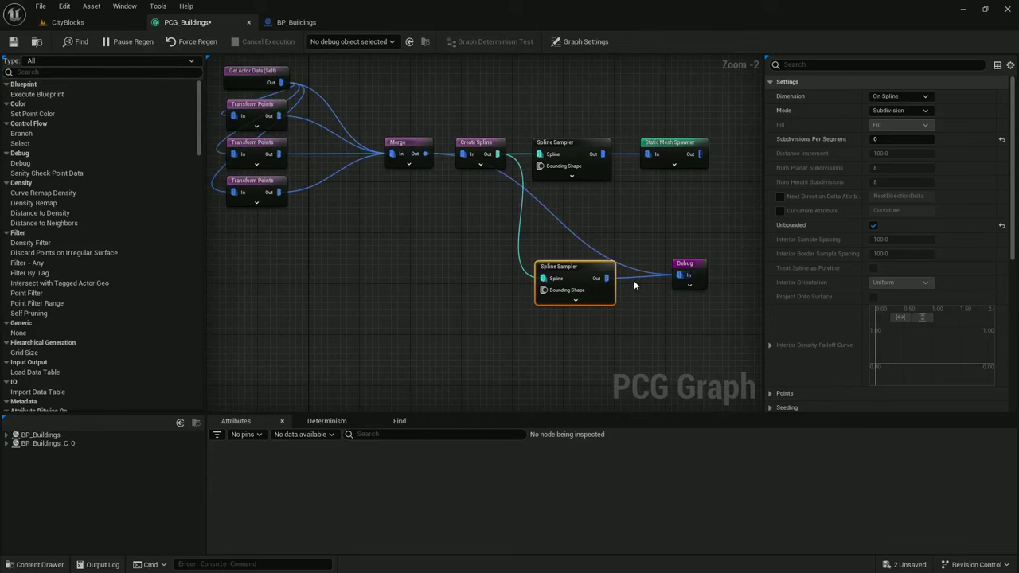
{"action": "left_click", "coordinate": [68, 23]}
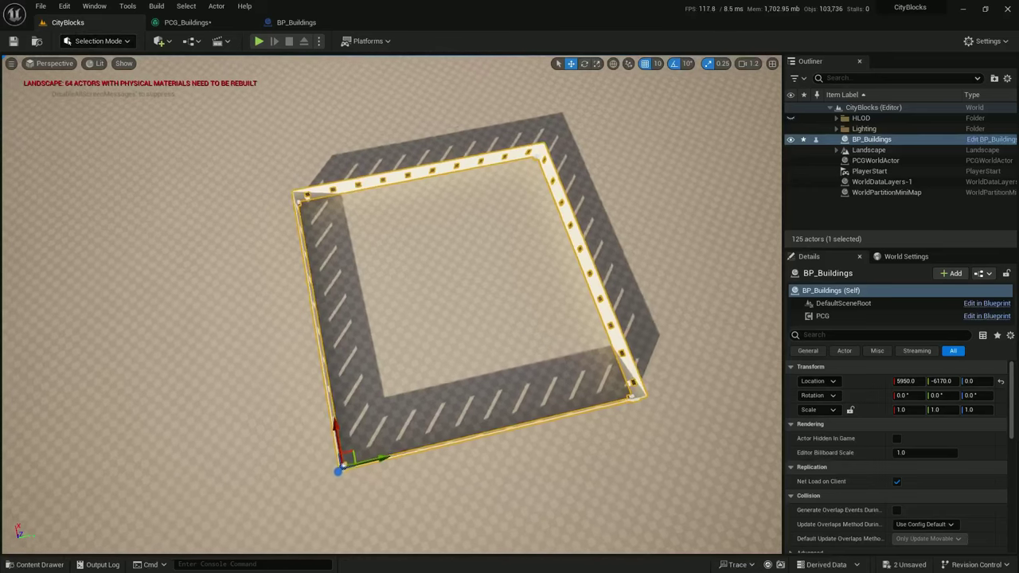
{"action": "right_click_drag", "start_coordinate": [390, 303], "coordinate": [668, 277]}
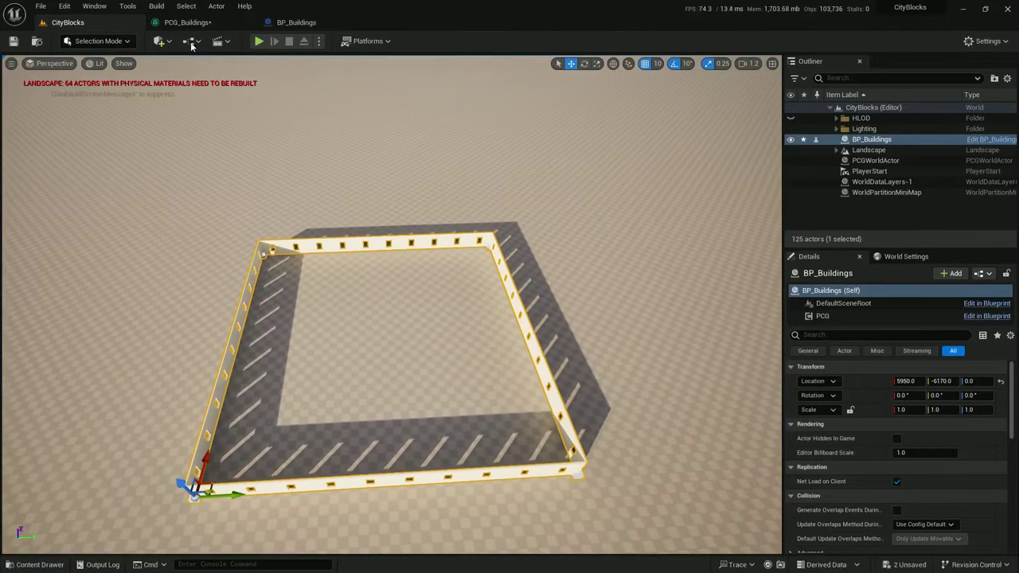
Duplicate the Static Mesh Spawner below the original and set the copy's static mesh to SM_Wall_Corner_400x300
{"action": "left_click", "coordinate": [184, 23]}
{"action": "right_click_drag", "start_coordinate": [375, 170], "coordinate": [306, 215]}
{"action": "scroll", "coordinate": [306, 215], "scroll_direction": "up", "scroll_amount": 1}
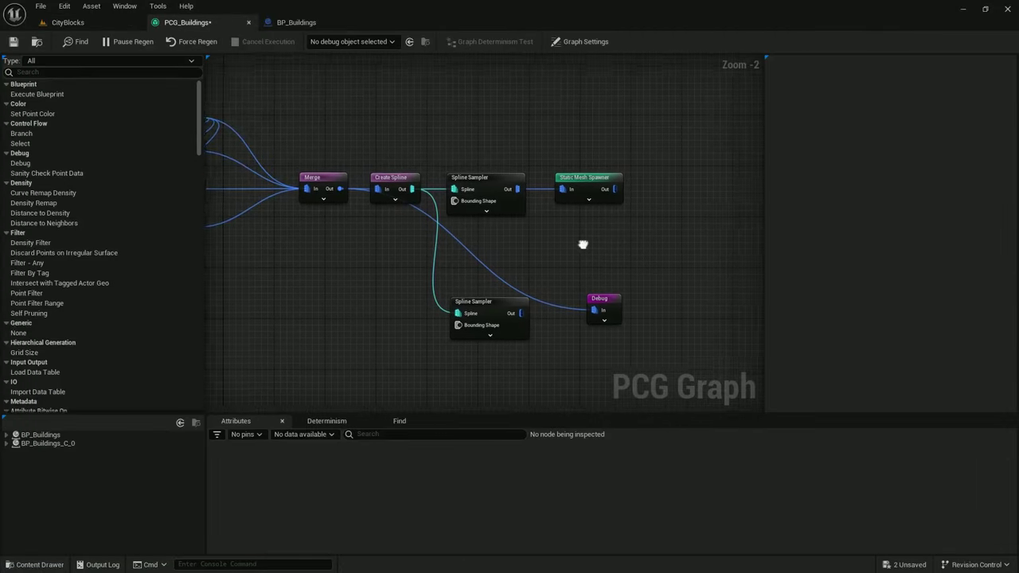
{"action": "right_click_drag", "start_coordinate": [583, 245], "coordinate": [516, 223]}
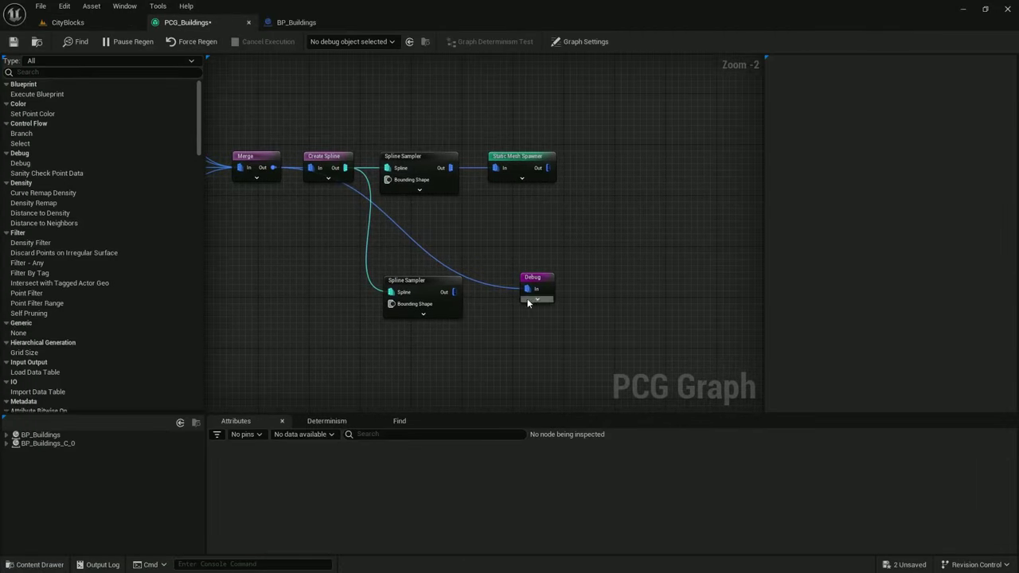
{"action": "left_click", "coordinate": [529, 158]}
{"action": "key", "text": "ctrl+c"}
{"action": "key", "text": "ctrl+v"}
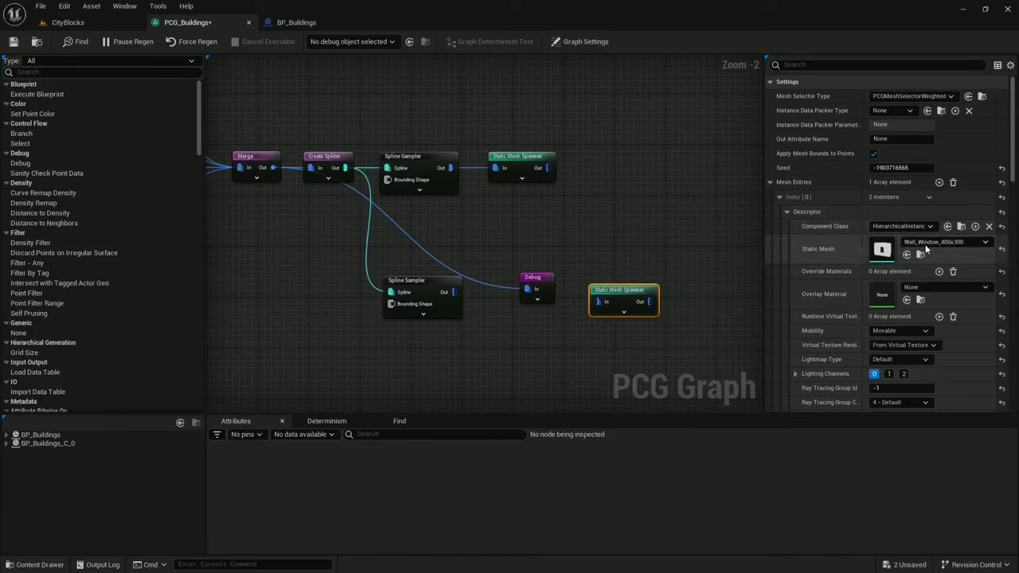
{"action": "left_click", "coordinate": [933, 243]}
{"action": "type", "text": "wall_corner"}
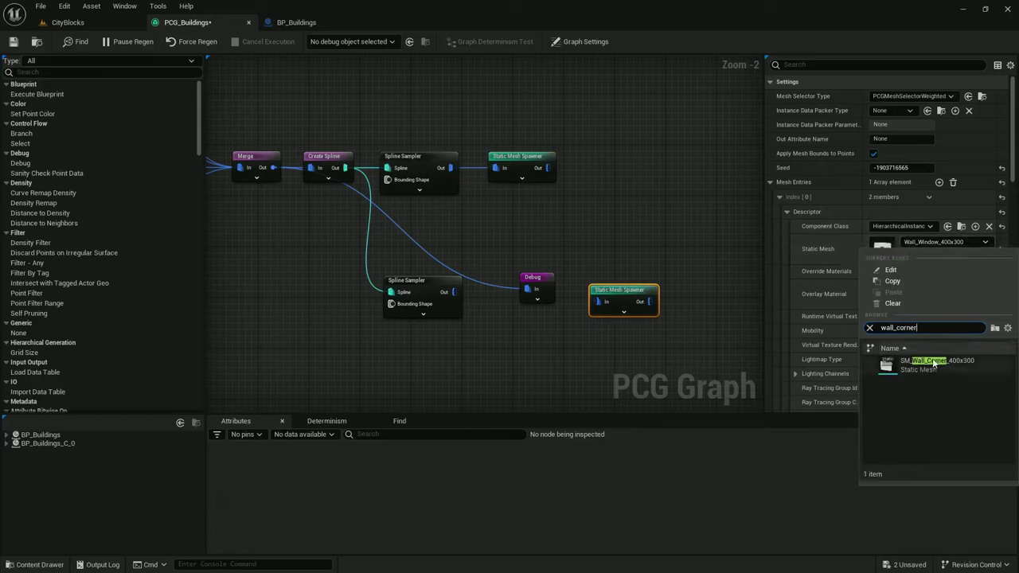
{"action": "left_click", "coordinate": [931, 365]}
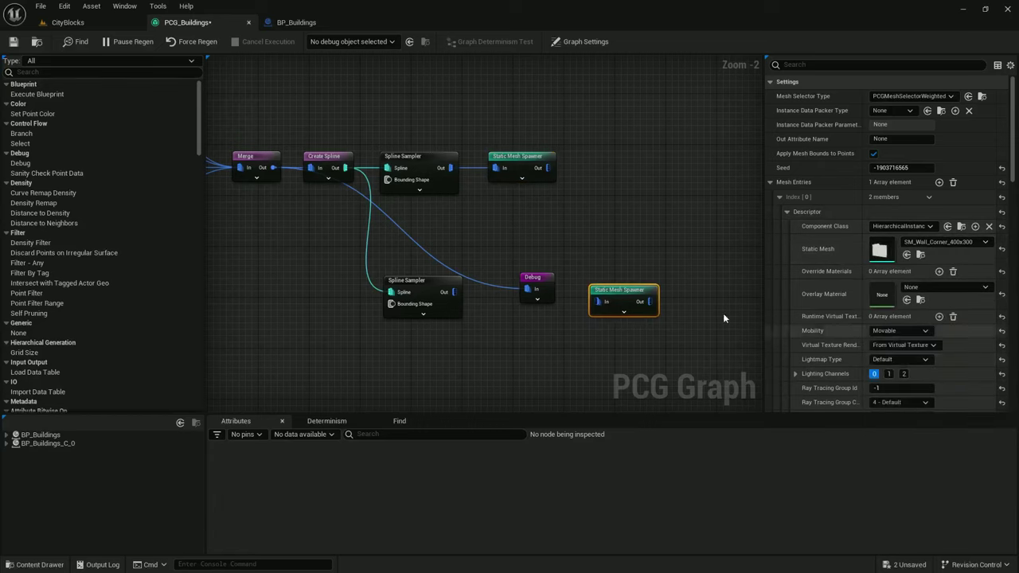
Move the Debug node aside, feed the corner Static Mesh Spawner from the Merge output and inspect the corners in CityBlocks
{"action": "left_click", "coordinate": [526, 288]}
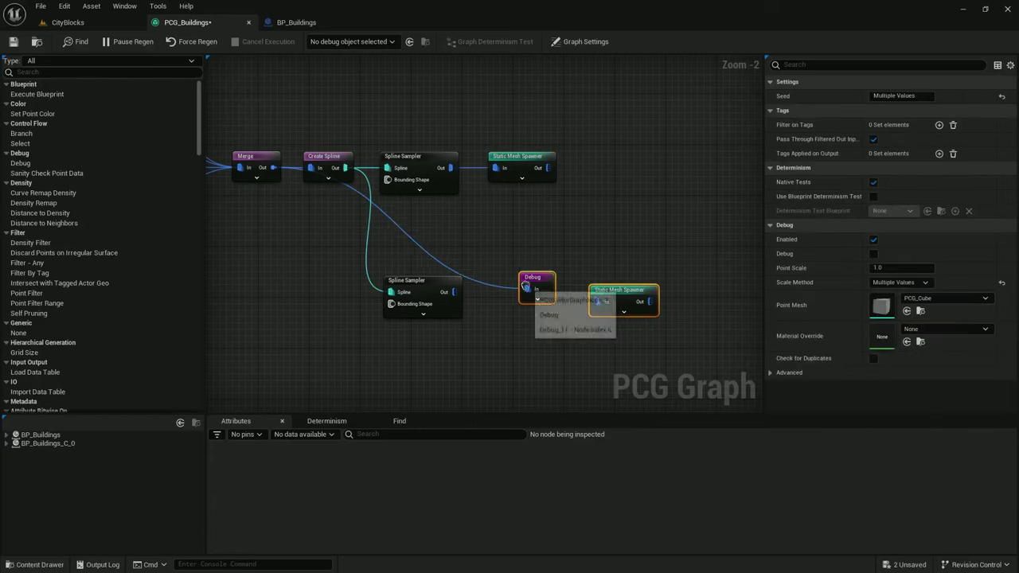
{"action": "mouse_move", "coordinate": [527, 289]}
{"action": "left_mouse_down"}
{"action": "mouse_move", "coordinate": [511, 291]}
{"action": "mouse_move", "coordinate": [597, 304]}
{"action": "mouse_move", "coordinate": [543, 247]}
{"action": "mouse_move", "coordinate": [529, 269]}
{"action": "left_mouse_up"}
{"action": "left_click", "coordinate": [469, 251]}
{"action": "left_click_drag", "start_coordinate": [469, 253], "coordinate": [656, 241]}
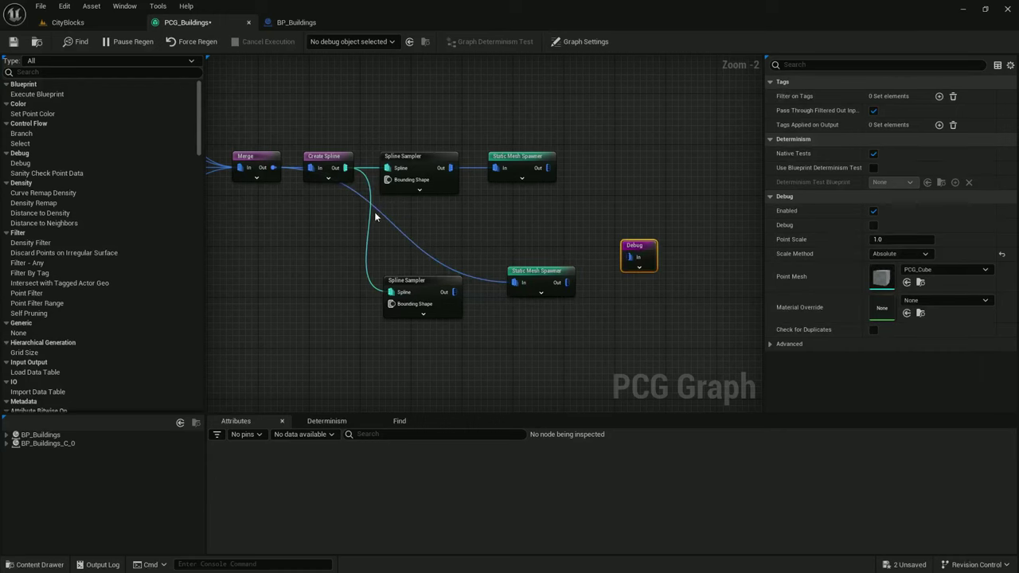
{"action": "left_click", "coordinate": [443, 321]}
{"action": "left_click", "coordinate": [67, 22]}
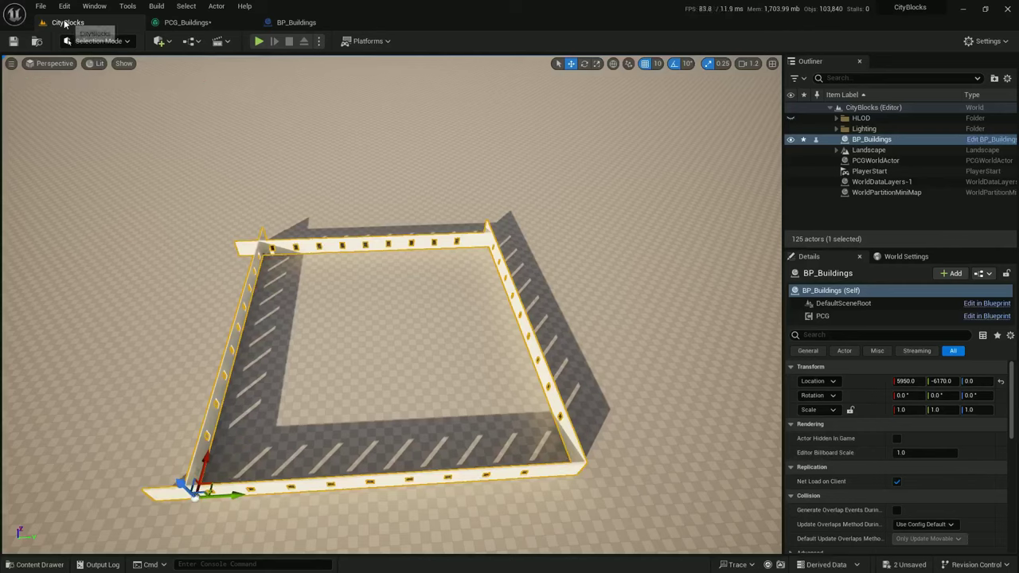
{"action": "right_click_drag", "start_coordinate": [390, 303], "coordinate": [341, 350]}
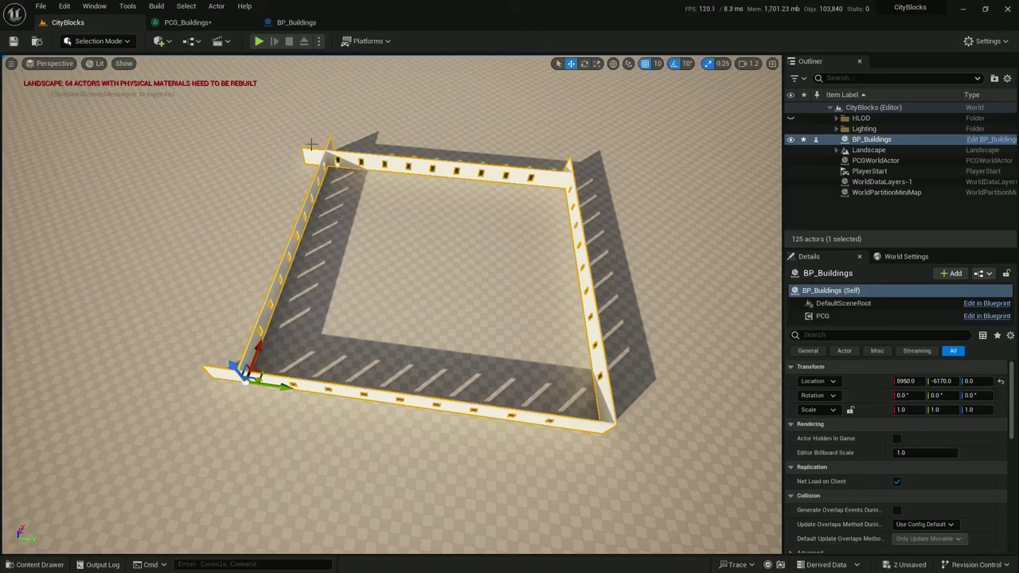
Review the settings of Get Actor Data and the three Transform Points nodes against the corner walls in CityBlocks
{"action": "left_click", "coordinate": [187, 22]}
{"action": "right_click_drag", "start_coordinate": [338, 147], "coordinate": [644, 245]}
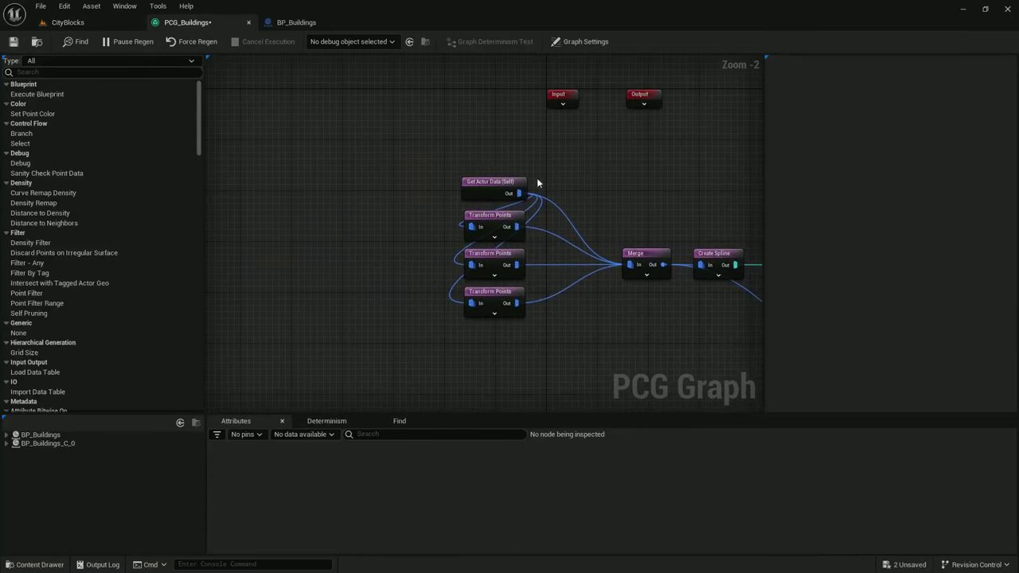
{"action": "left_click", "coordinate": [491, 184]}
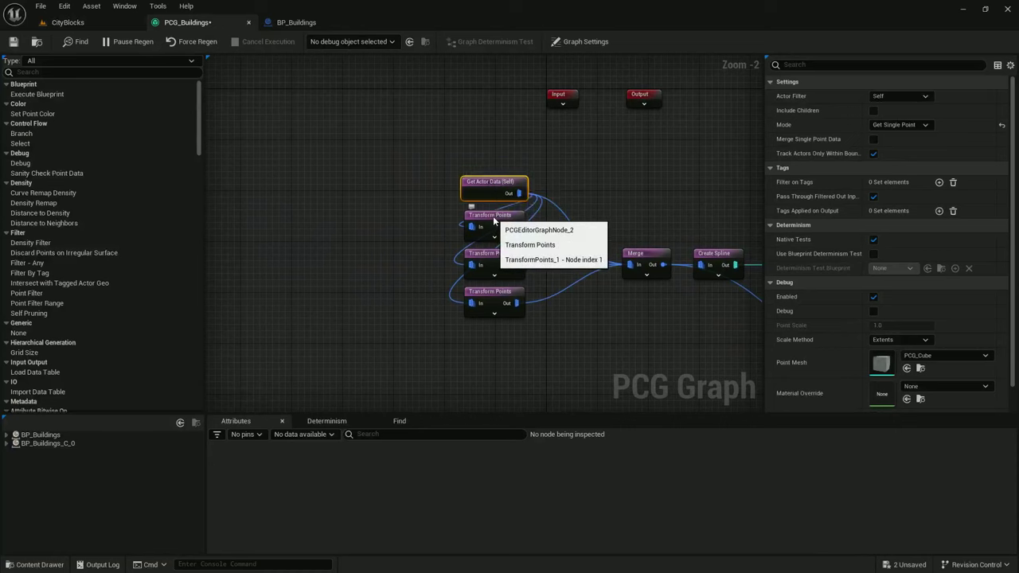
{"action": "left_click", "coordinate": [490, 218]}
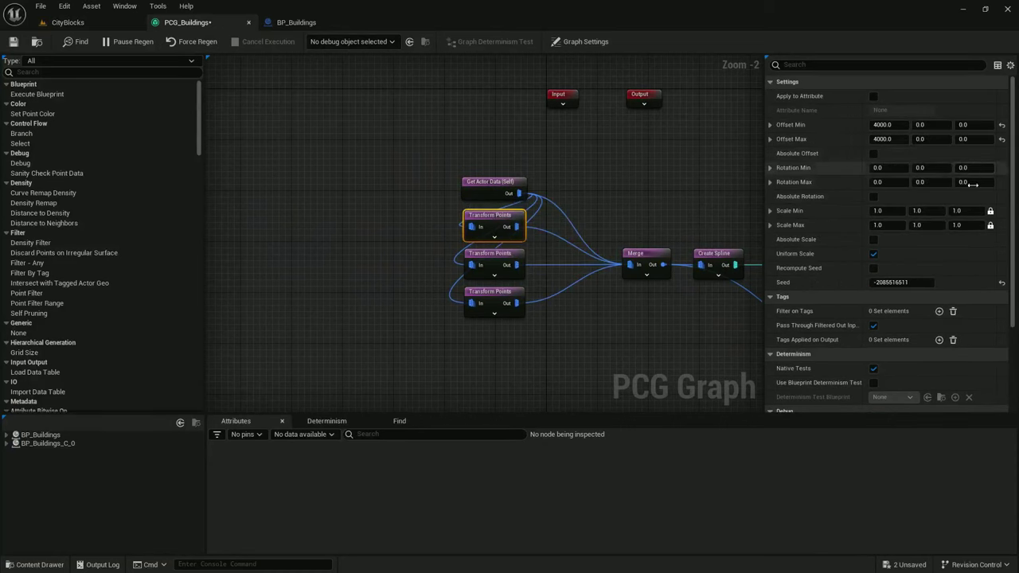
{"action": "left_click", "coordinate": [495, 256]}
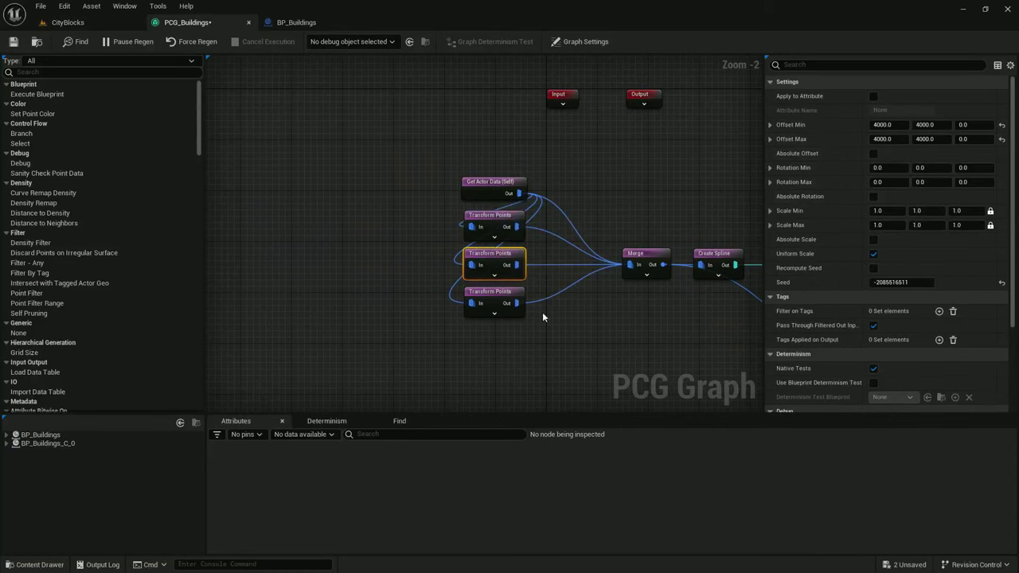
{"action": "left_click", "coordinate": [490, 300]}
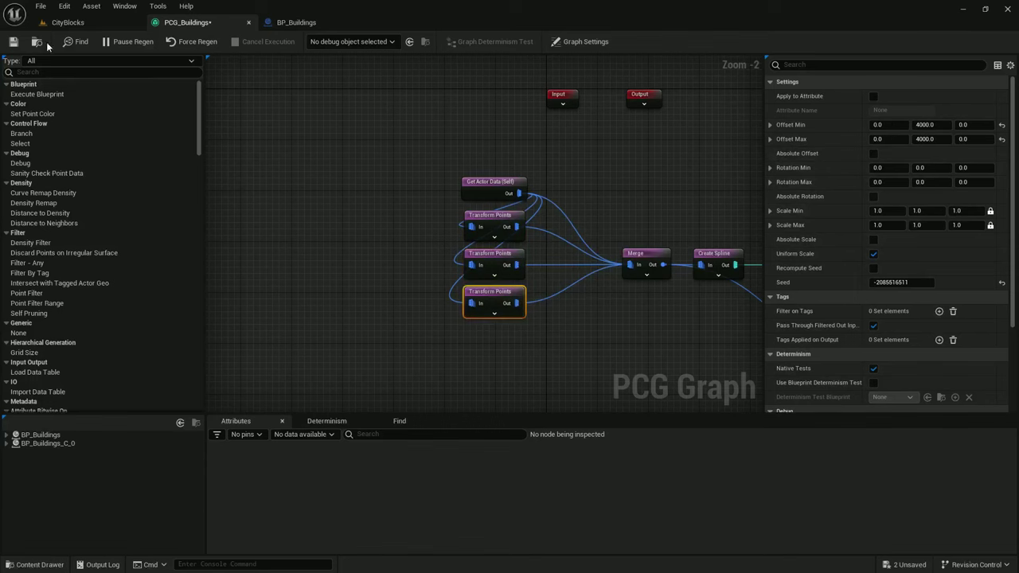
{"action": "left_click", "coordinate": [68, 23]}
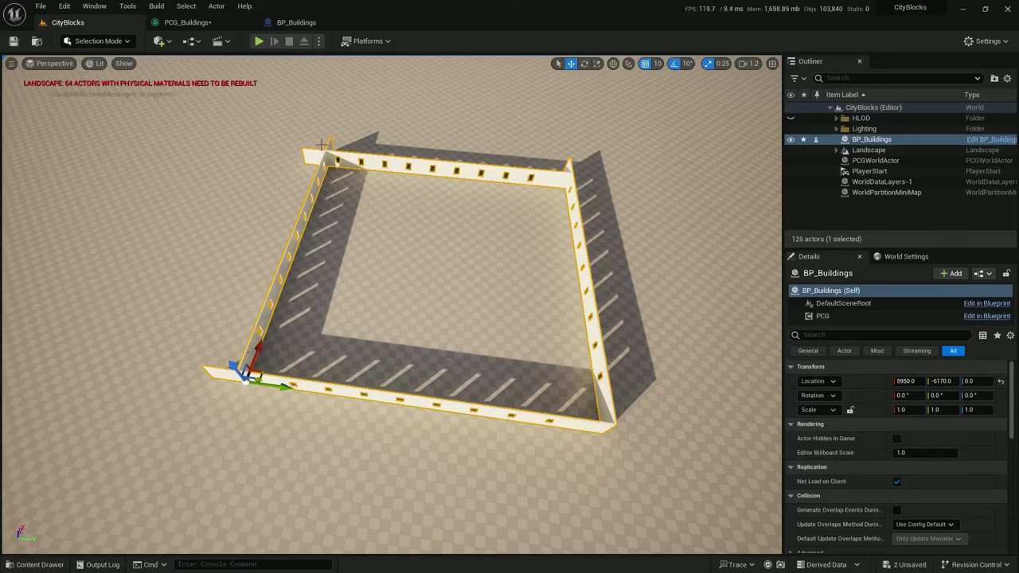
Set Z Rotation Min and Max on the Transform Points nodes, using 180 for the second and 270 for the third, and check CityBlocks
{"action": "left_click", "coordinate": [231, 22]}
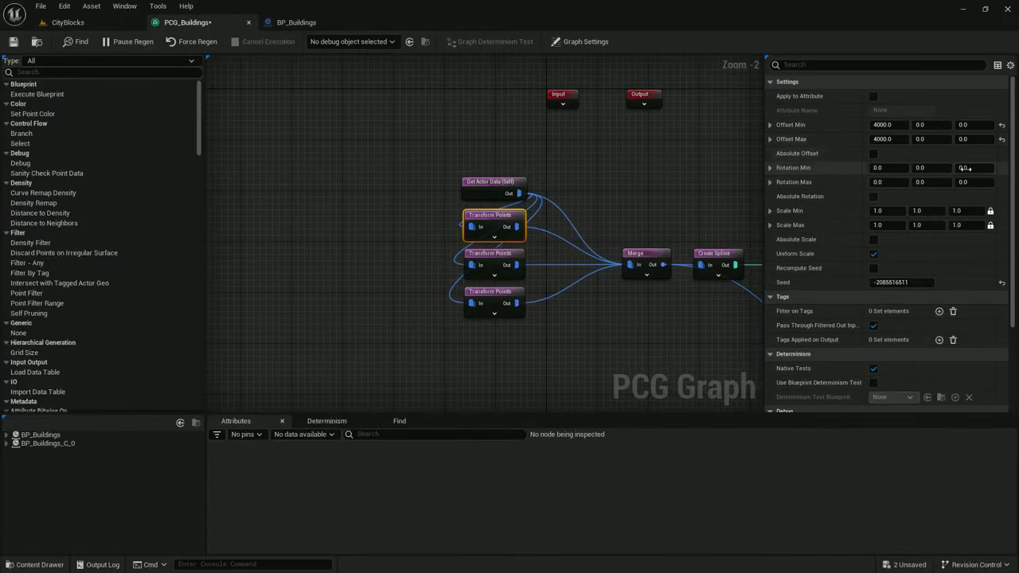
{"action": "left_click", "coordinate": [498, 256]}
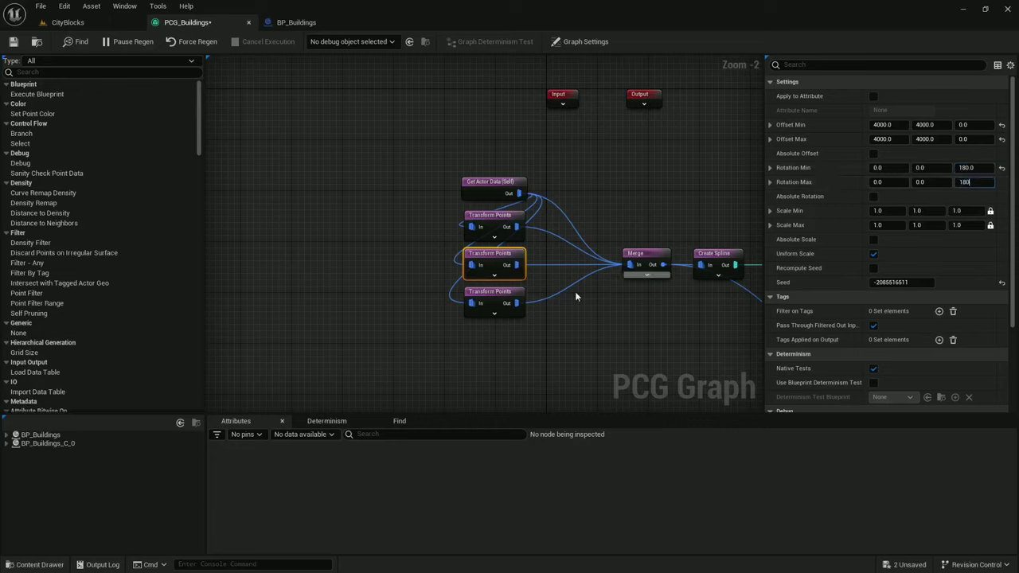
{"action": "left_click", "coordinate": [493, 293]}
{"action": "left_click", "coordinate": [963, 168]}
{"action": "type", "text": "270"}
{"action": "key", "text": "Return"}
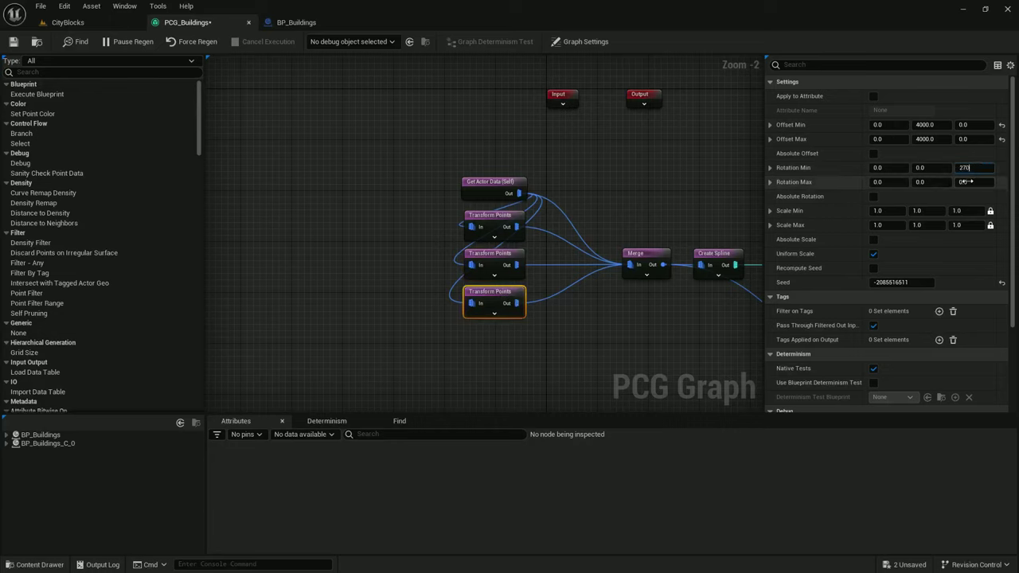
{"action": "left_click", "coordinate": [963, 181]}
{"action": "type", "text": "270"}
{"action": "key", "text": "Return"}
{"action": "left_click", "coordinate": [67, 22]}
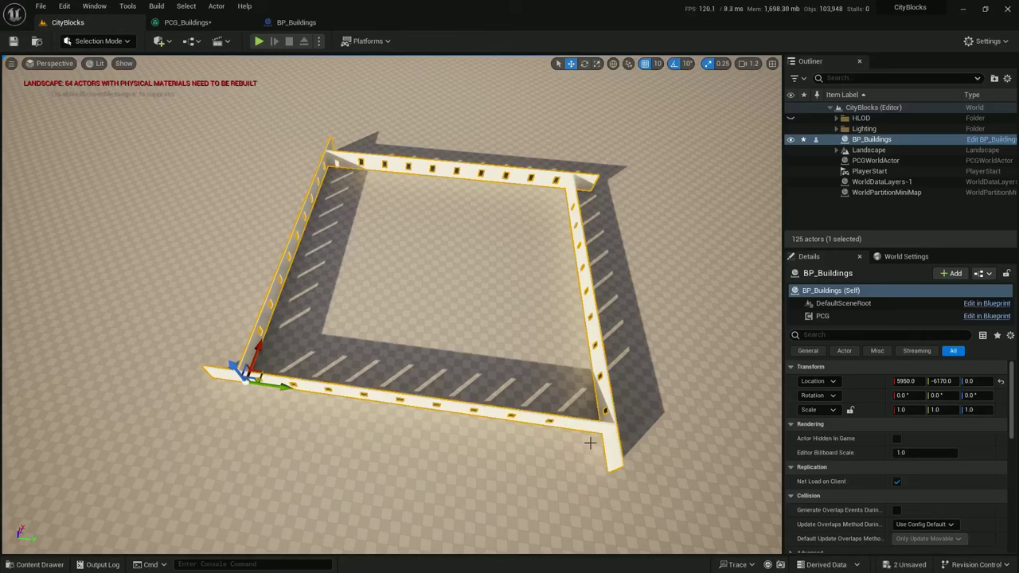
Move Get Actor Data aside in the PCG_Buildings graph, add a fourth Transform Points node above the others and feed it from Get Actor Data
{"action": "left_click", "coordinate": [185, 22]}
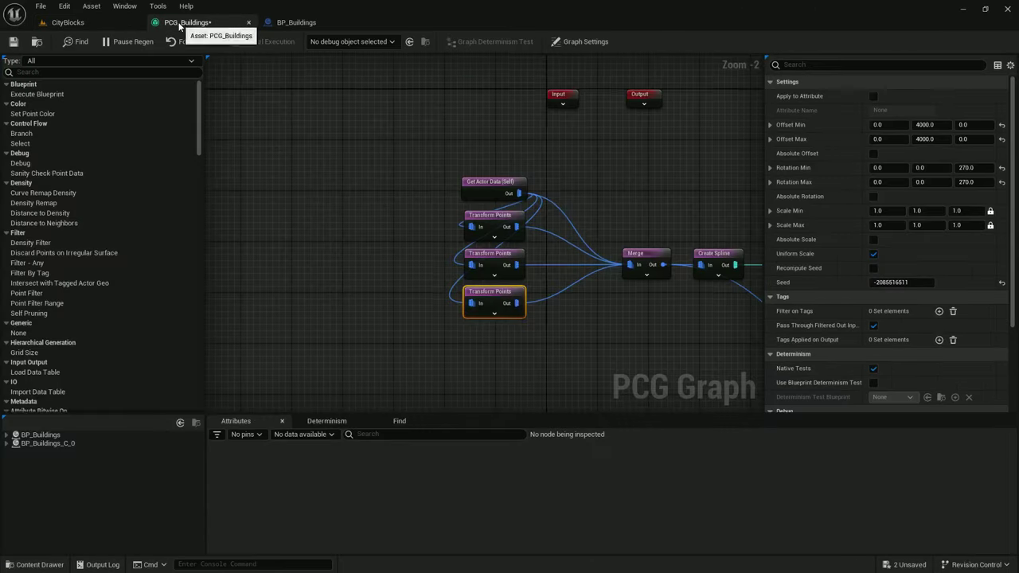
{"action": "left_click", "coordinate": [414, 178]}
{"action": "left_click_drag", "start_coordinate": [414, 178], "coordinate": [399, 182]}
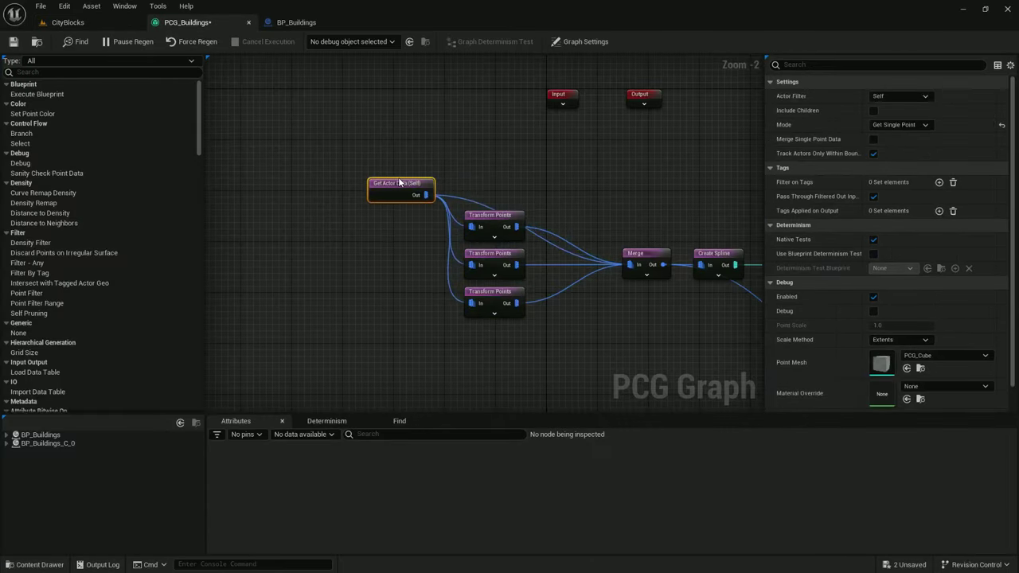
{"action": "right_click", "coordinate": [478, 174]}
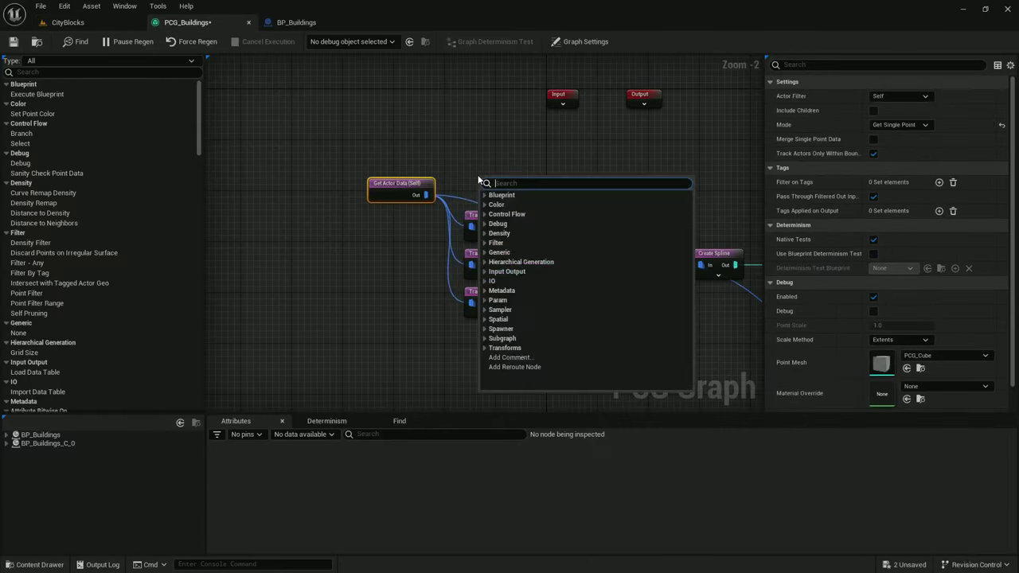
{"action": "type", "text": "tra"}
{"action": "left_click", "coordinate": [513, 366]}
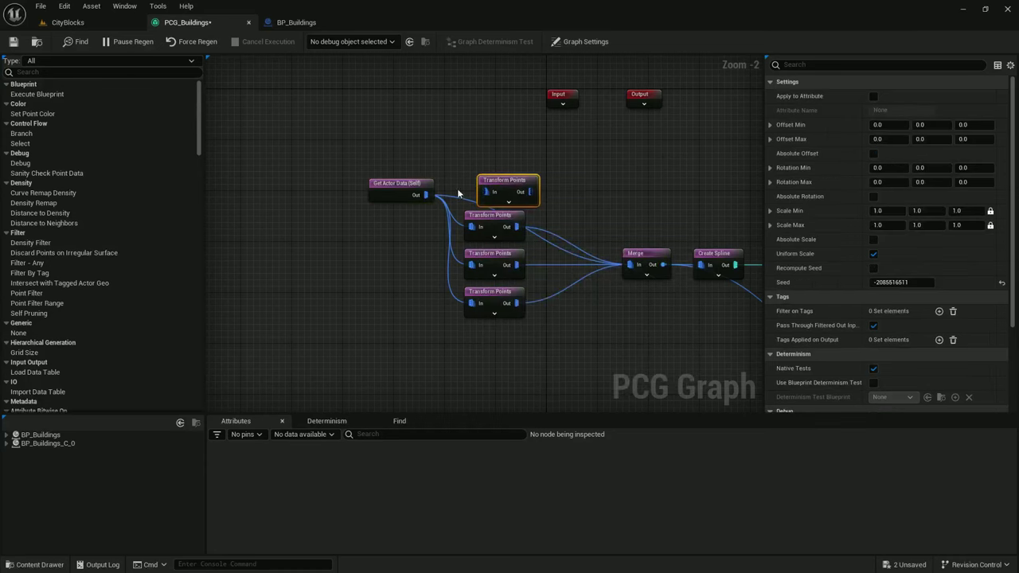
{"action": "left_click_drag", "start_coordinate": [422, 194], "coordinate": [490, 195]}
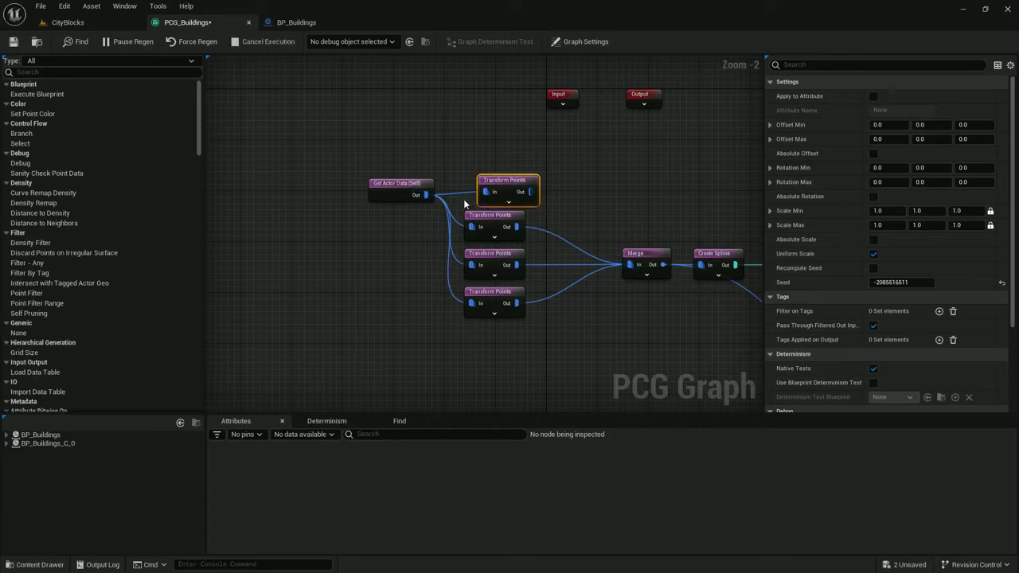
Break the existing links into Merge, align the new Transform Points node, and connect all four Transform Points outputs to Merge from top to bottom
{"action": "left_click", "coordinate": [584, 263]}
{"action": "left_click", "coordinate": [580, 265], "text": "alt"}
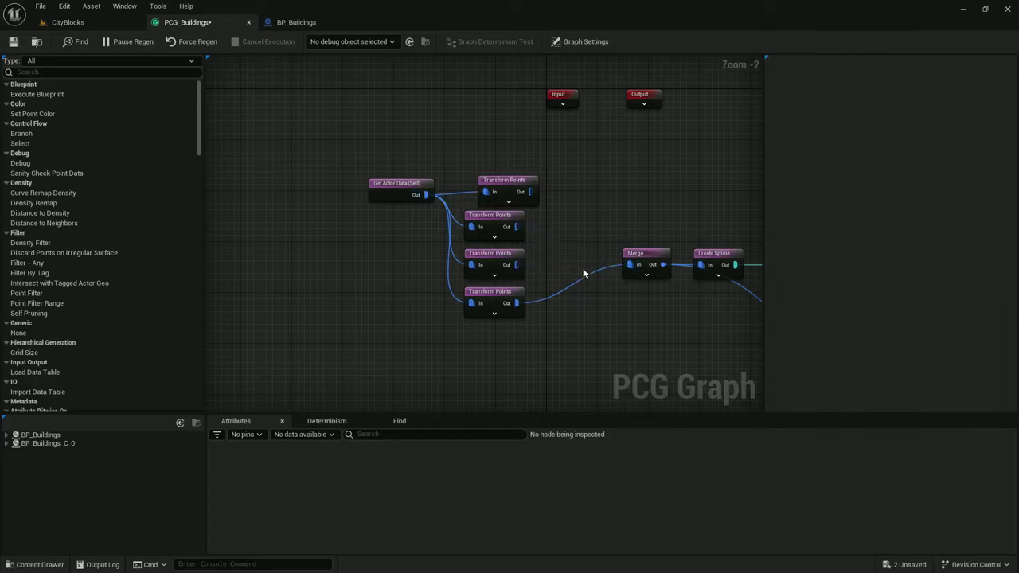
{"action": "left_click", "coordinate": [587, 279], "text": "alt"}
{"action": "left_click_drag", "start_coordinate": [516, 192], "coordinate": [500, 188]}
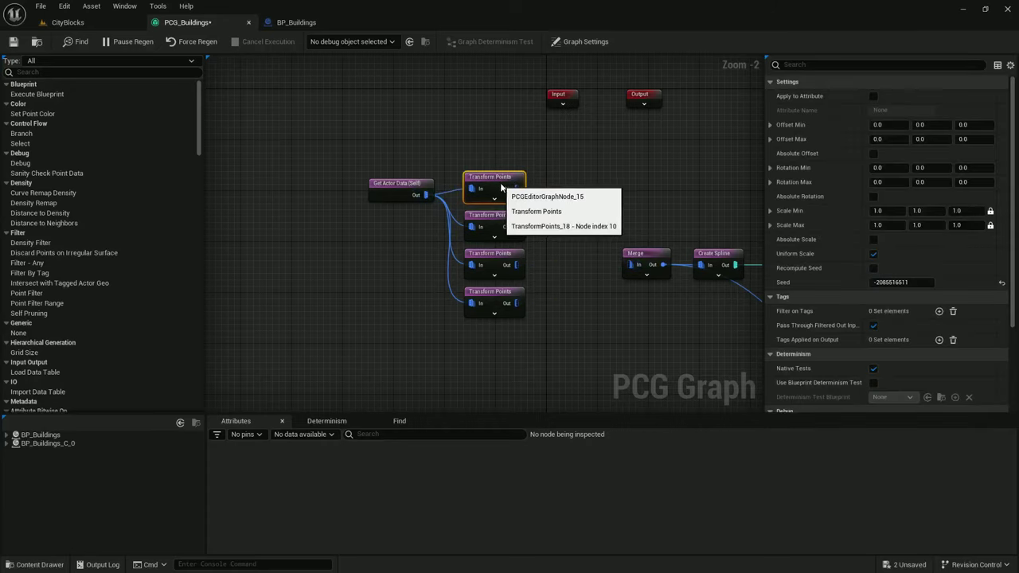
{"action": "left_click_drag", "start_coordinate": [400, 188], "coordinate": [400, 181]}
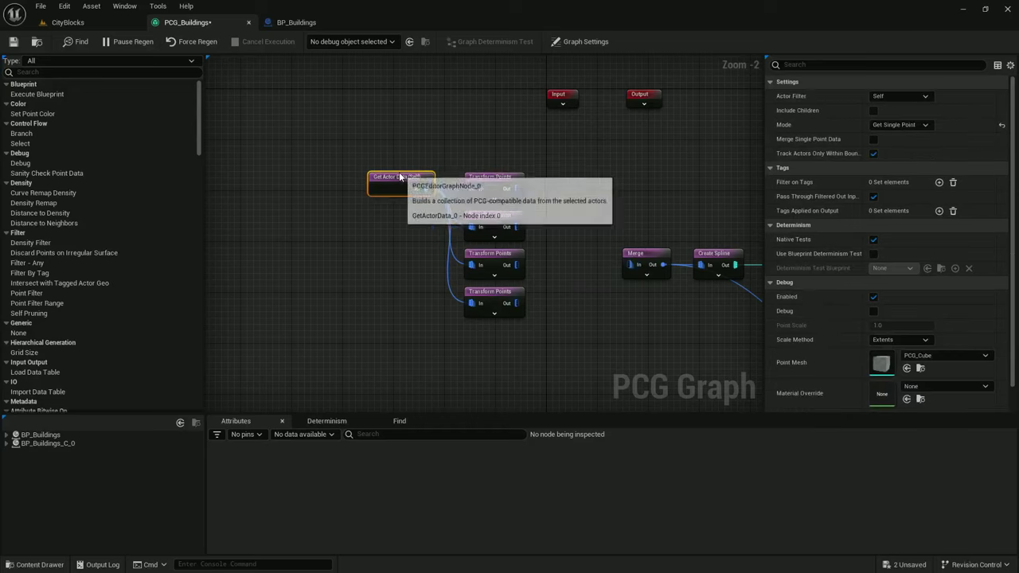
{"action": "left_click_drag", "start_coordinate": [516, 189], "coordinate": [631, 264]}
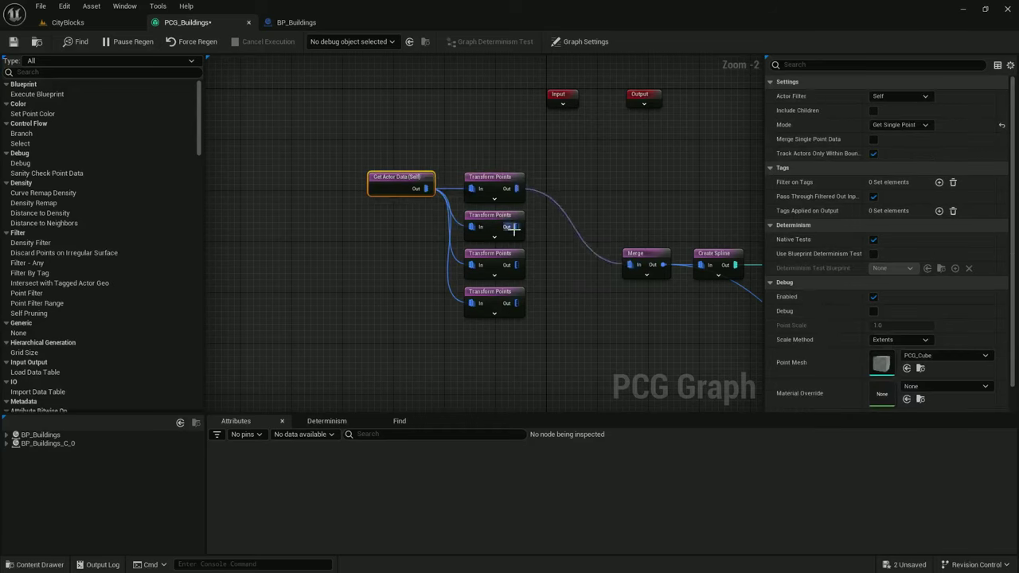
{"action": "left_click_drag", "start_coordinate": [514, 228], "coordinate": [631, 264]}
{"action": "left_click_drag", "start_coordinate": [516, 265], "coordinate": [631, 267]}
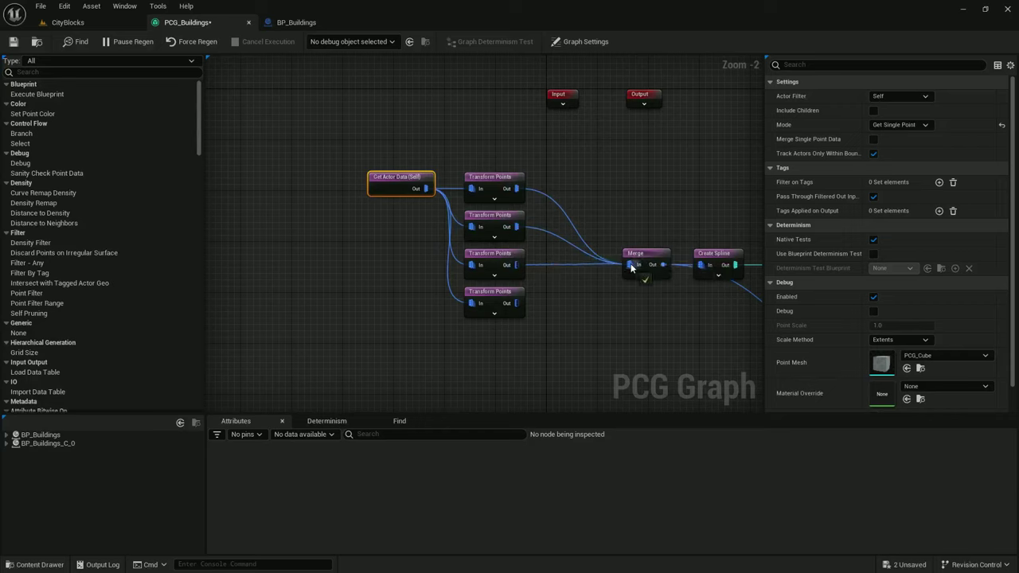
{"action": "left_click_drag", "start_coordinate": [516, 303], "coordinate": [631, 266]}
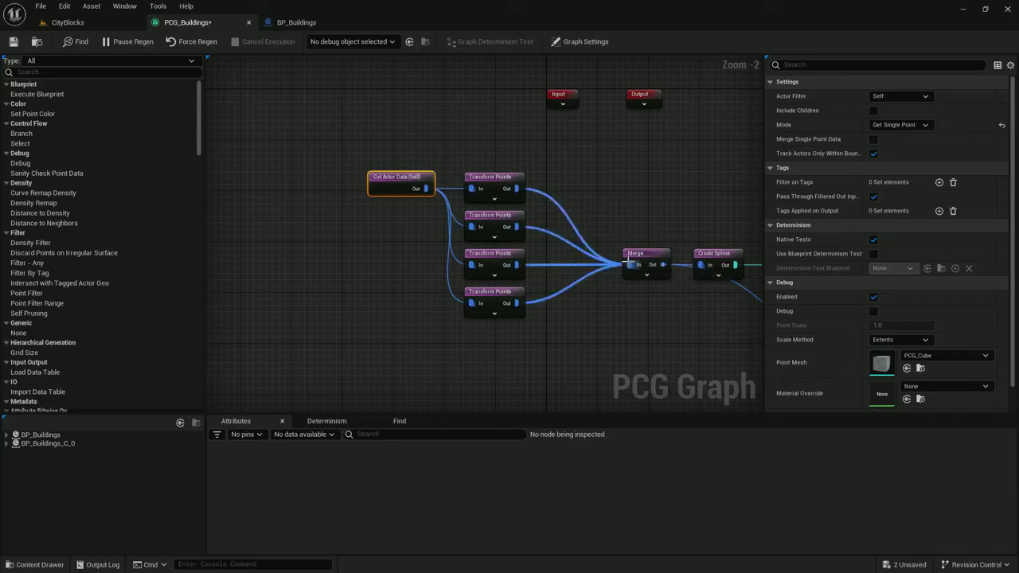
Set Z Rotation Min and Max to 90 on the first Transform Points node, reset them to 0 on the fourth, and check the corners in CityBlocks
{"action": "left_click", "coordinate": [498, 177]}
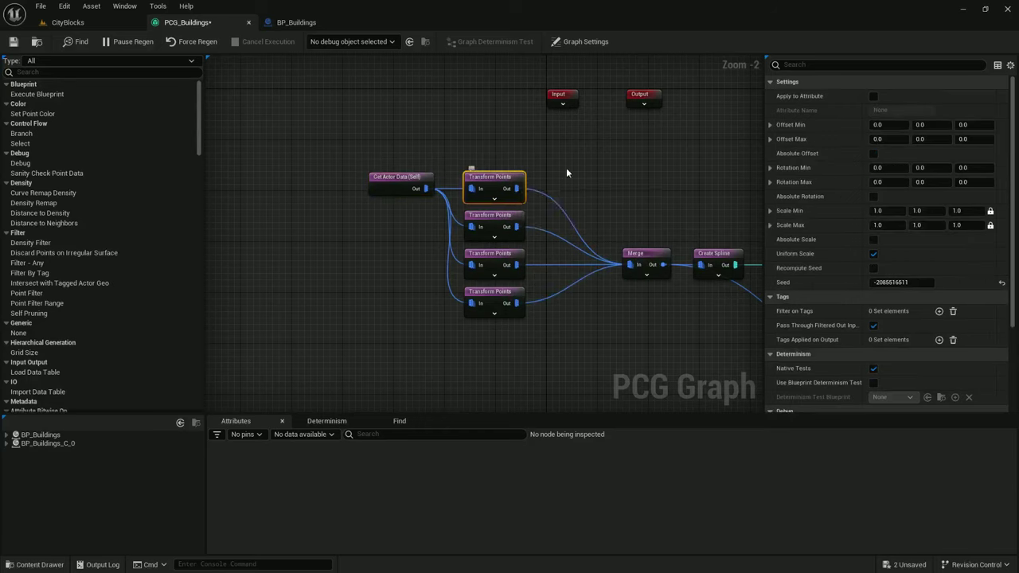
{"action": "type", "text": "90"}
{"action": "left_click", "coordinate": [973, 182]}
{"action": "type", "text": "90"}
{"action": "left_click", "coordinate": [493, 215]}
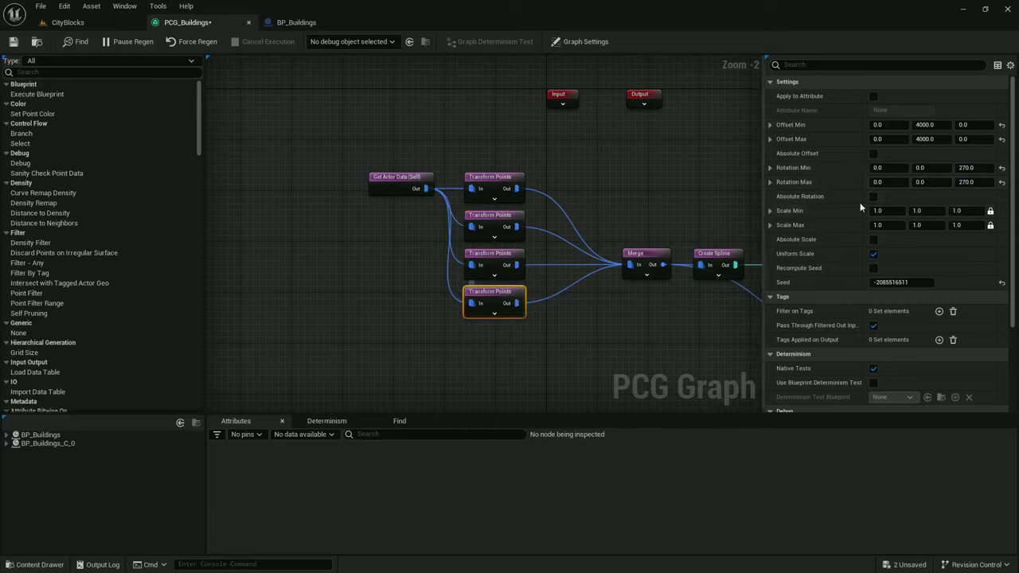
{"action": "left_click", "coordinate": [1002, 167]}
{"action": "left_click", "coordinate": [1002, 182]}
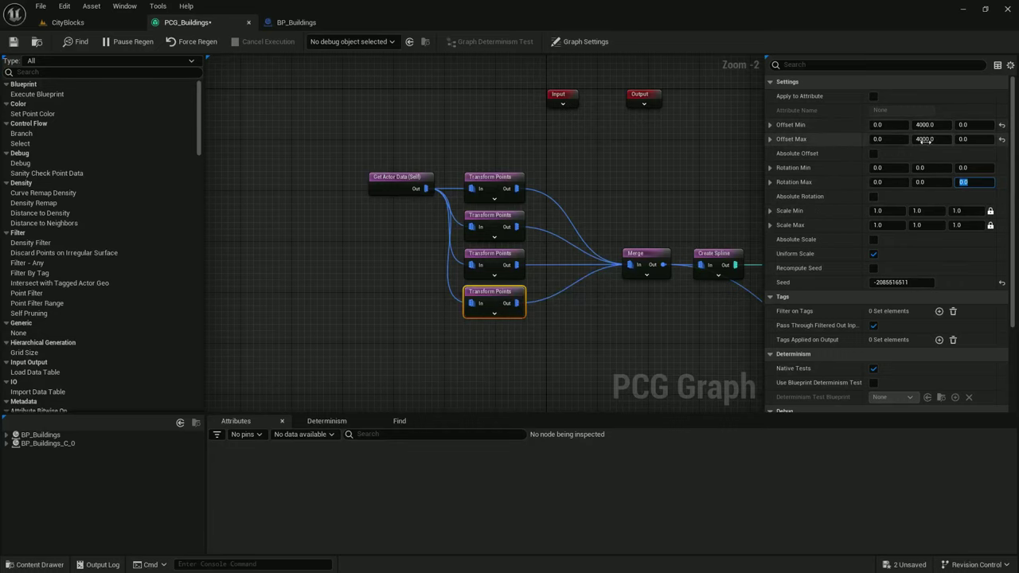
{"action": "right_click_drag", "start_coordinate": [731, 157], "coordinate": [529, 142]}
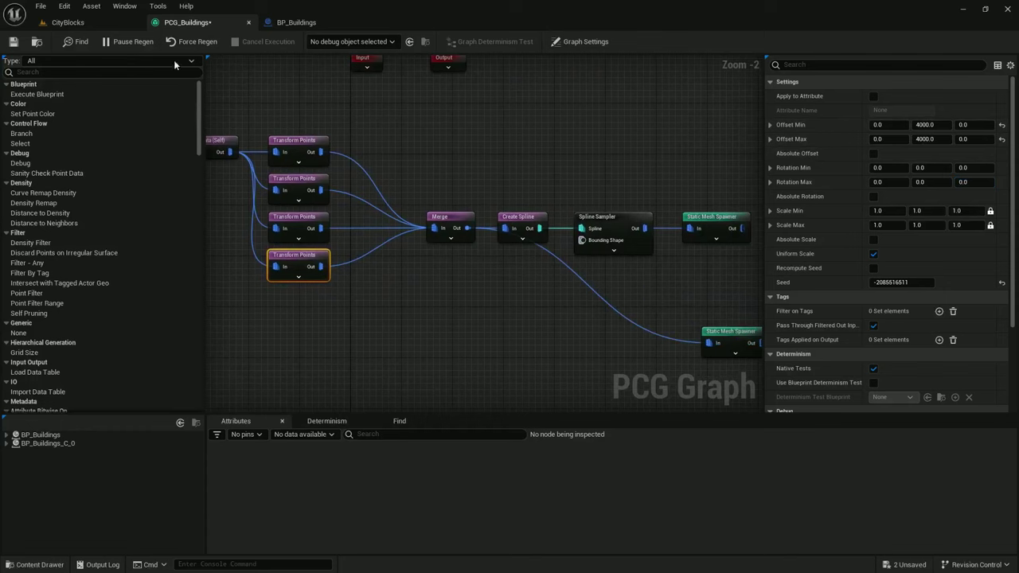
{"action": "left_click", "coordinate": [79, 23]}
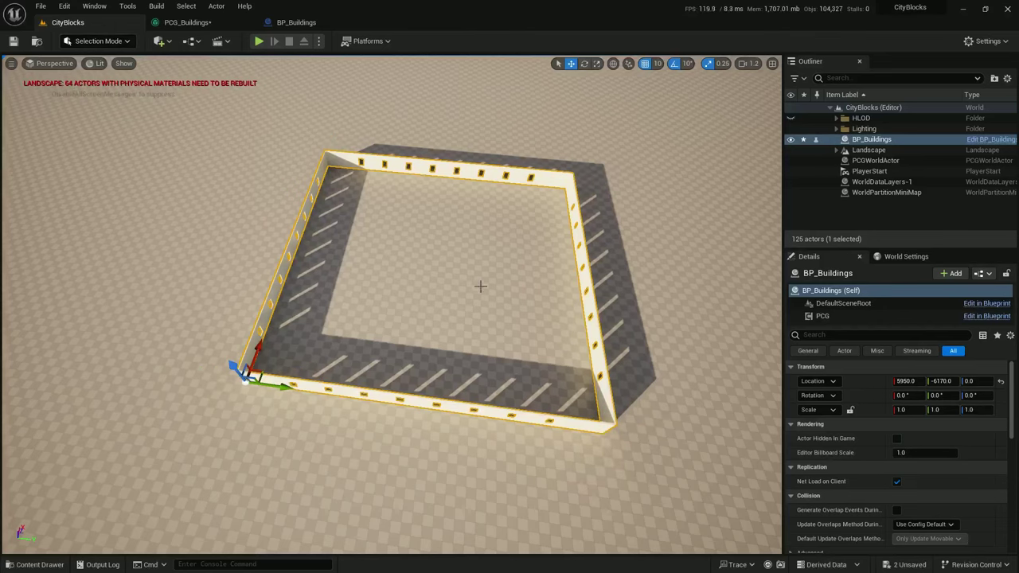
{"action": "right_click_drag", "start_coordinate": [450, 200], "coordinate": [494, 169]}
{"action": "scroll", "coordinate": [450, 200], "scroll_direction": "down", "scroll_amount": 2}
{"action": "right_click_drag", "start_coordinate": [437, 358], "coordinate": [581, 358]}
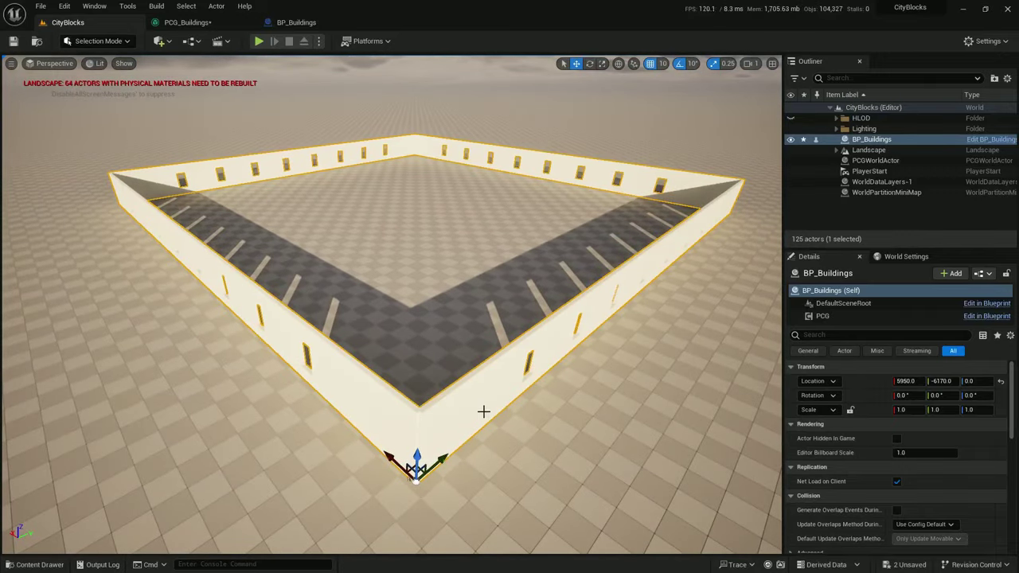
Add a Transform Points node in the PCG_Buildings graph between Merge and the corner Static Mesh Spawner
{"action": "left_click", "coordinate": [183, 22]}
{"action": "right_click_drag", "start_coordinate": [565, 364], "coordinate": [388, 262]}
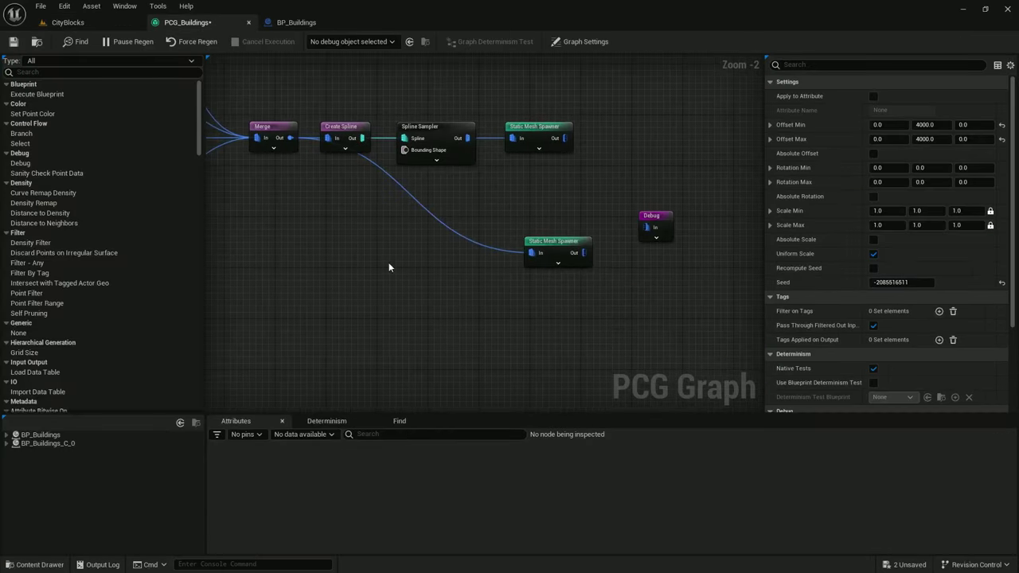
{"action": "right_click", "coordinate": [393, 248]}
{"action": "type", "text": "tra"}
{"action": "left_click", "coordinate": [417, 433]}
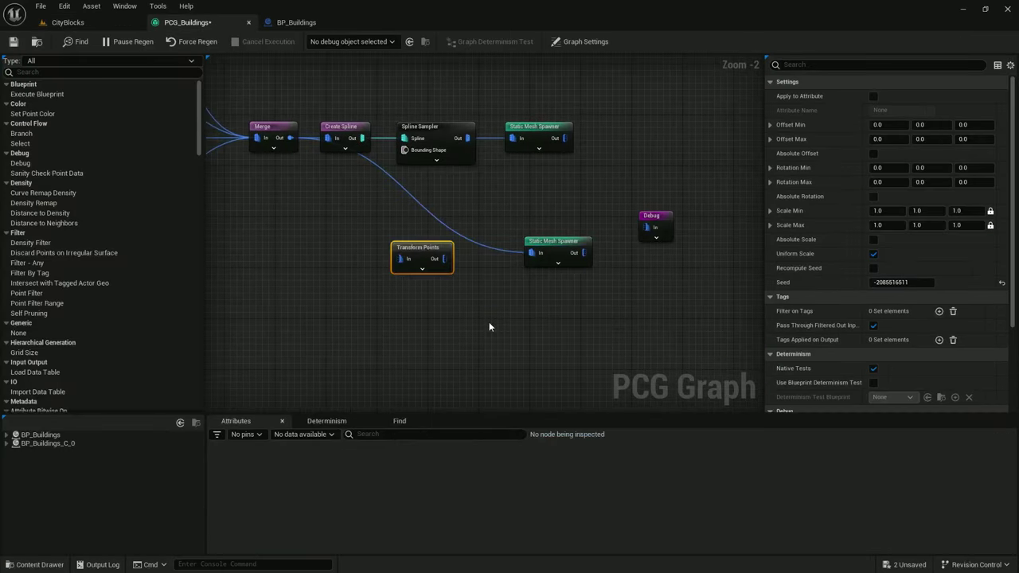
{"action": "mouse_move", "coordinate": [532, 253]}
{"action": "left_mouse_down", "text": "ctrl"}
{"action": "mouse_move", "coordinate": [409, 263]}
{"action": "mouse_move", "coordinate": [542, 263]}
{"action": "mouse_move", "coordinate": [533, 253]}
{"action": "left_mouse_up", "text": "ctrl"}
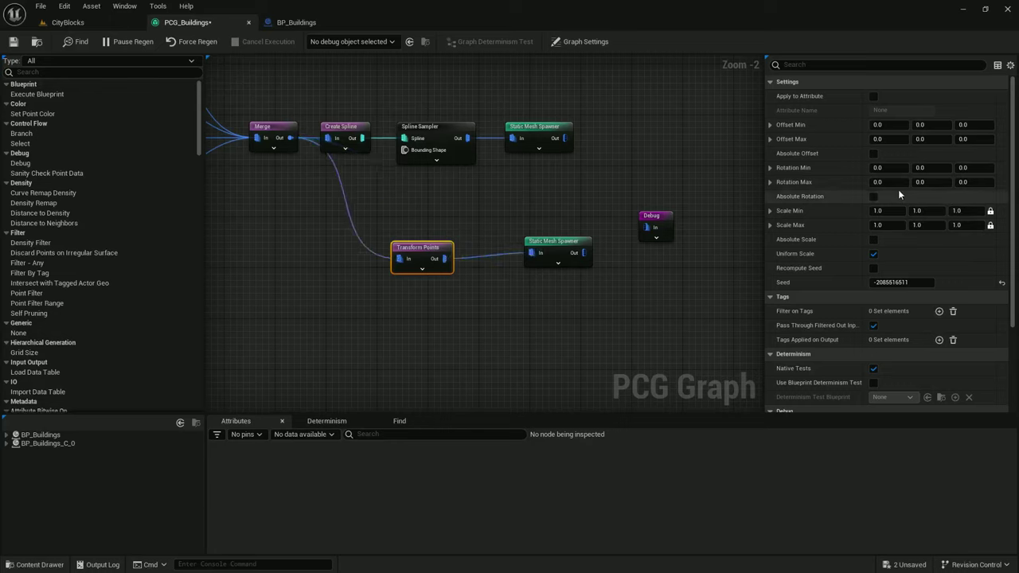
Set Z Offset Min and Max to 300 on the corner branch's Transform Points node and check the corner walls in CityBlocks
{"action": "left_click", "coordinate": [963, 124]}
{"action": "type", "text": "300"}
{"action": "key", "text": "Return"}
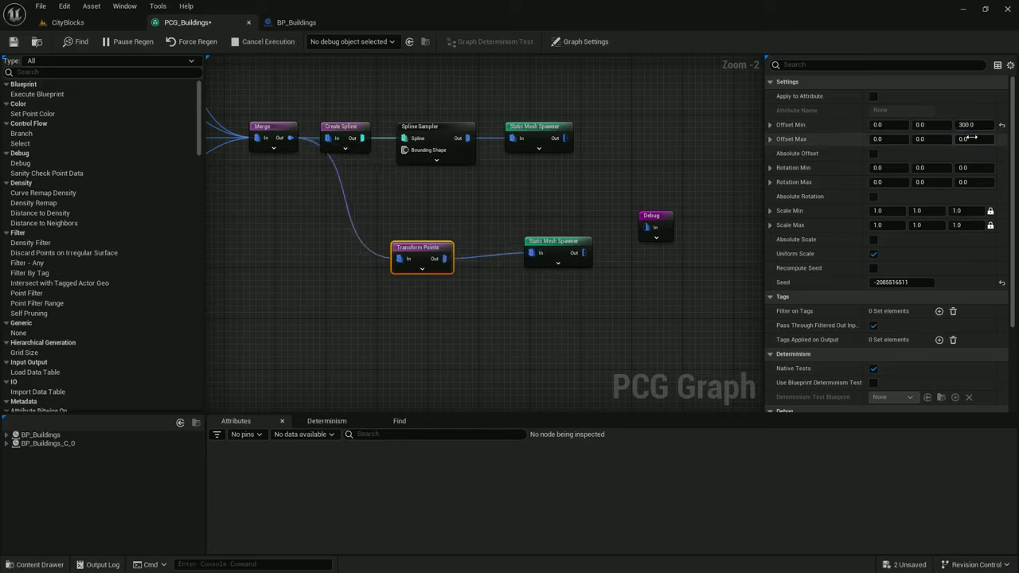
{"action": "left_click", "coordinate": [973, 138]}
{"action": "type", "text": "300"}
{"action": "key", "text": "Return"}
{"action": "right_click_drag", "start_coordinate": [437, 203], "coordinate": [511, 210]}
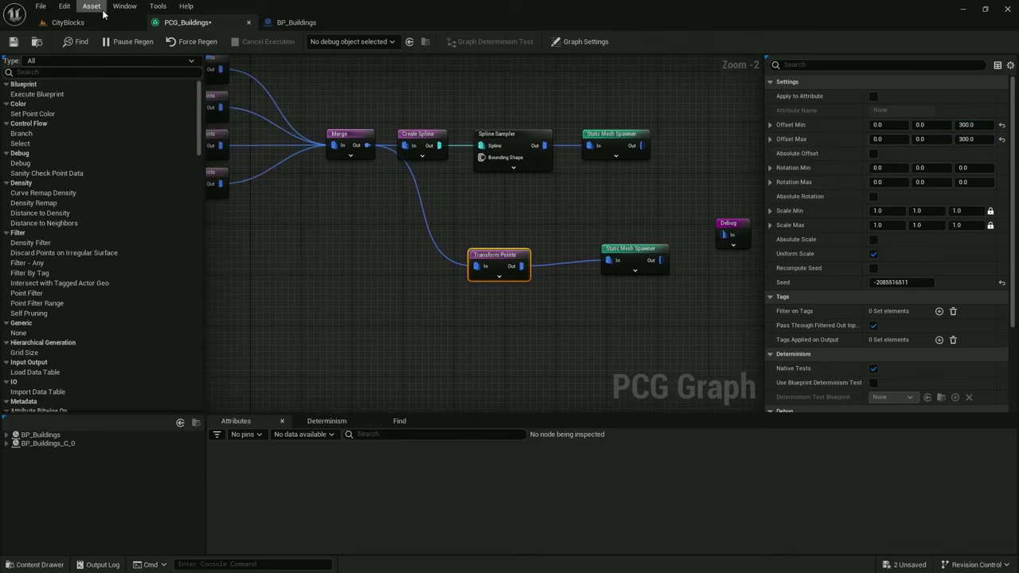
{"action": "left_click", "coordinate": [97, 24]}
{"action": "right_click_drag", "start_coordinate": [392, 162], "coordinate": [381, 199]}
{"action": "key", "text": "w"}
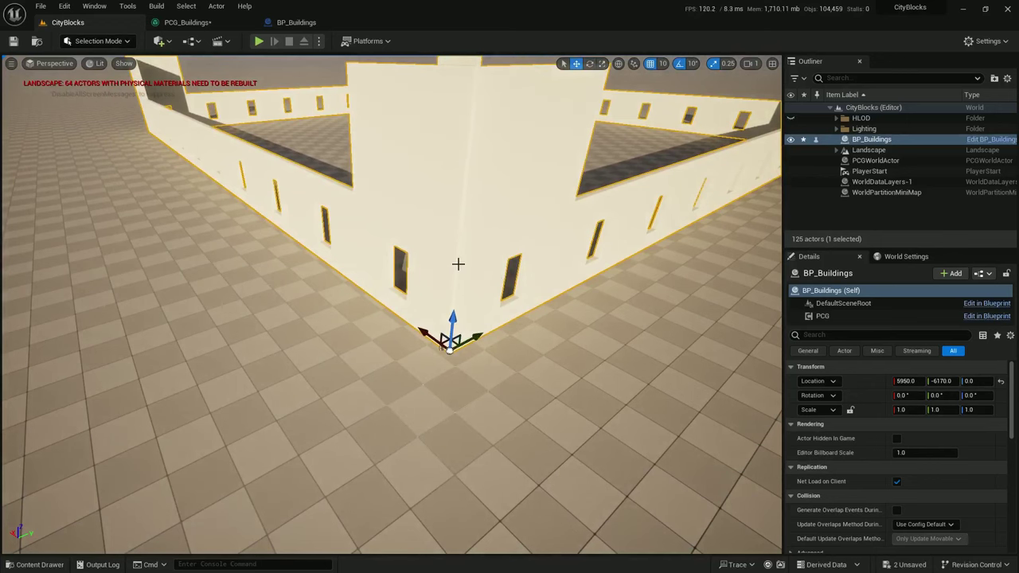
Move the wall Static Mesh Spawner away from the Spline Sampler in the PCG_Buildings graph and add a Difference node in the gap
{"action": "left_click", "coordinate": [187, 22]}
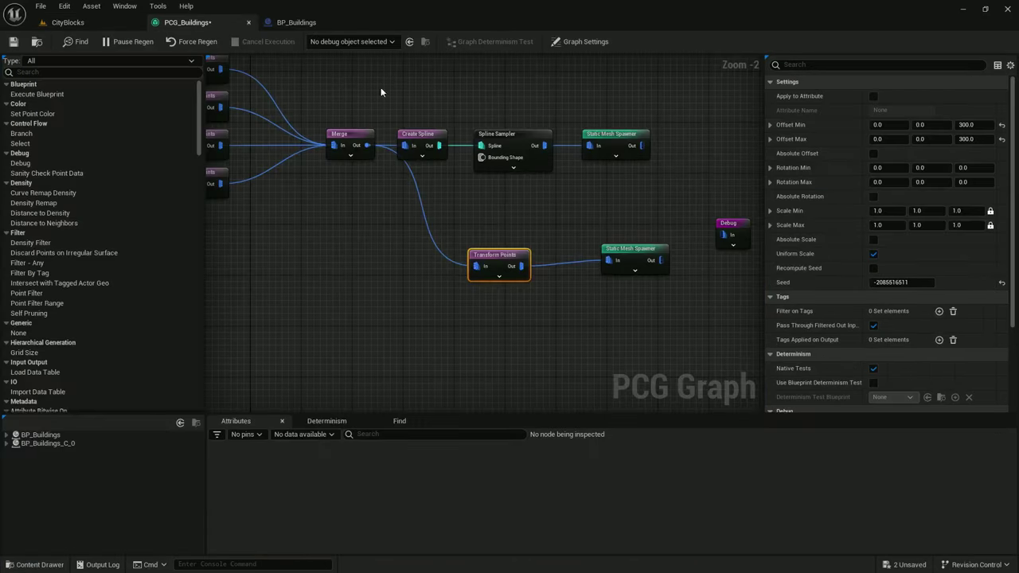
{"action": "right_click_drag", "start_coordinate": [518, 209], "coordinate": [477, 216]}
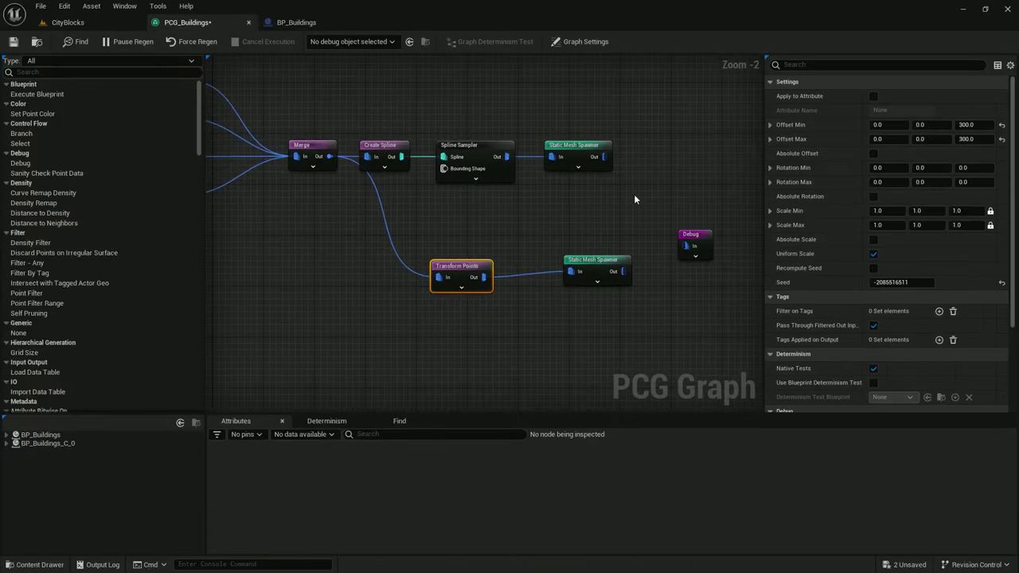
{"action": "left_click", "coordinate": [577, 145]}
{"action": "left_click_drag", "start_coordinate": [577, 145], "coordinate": [686, 145]}
{"action": "left_click", "coordinate": [464, 173]}
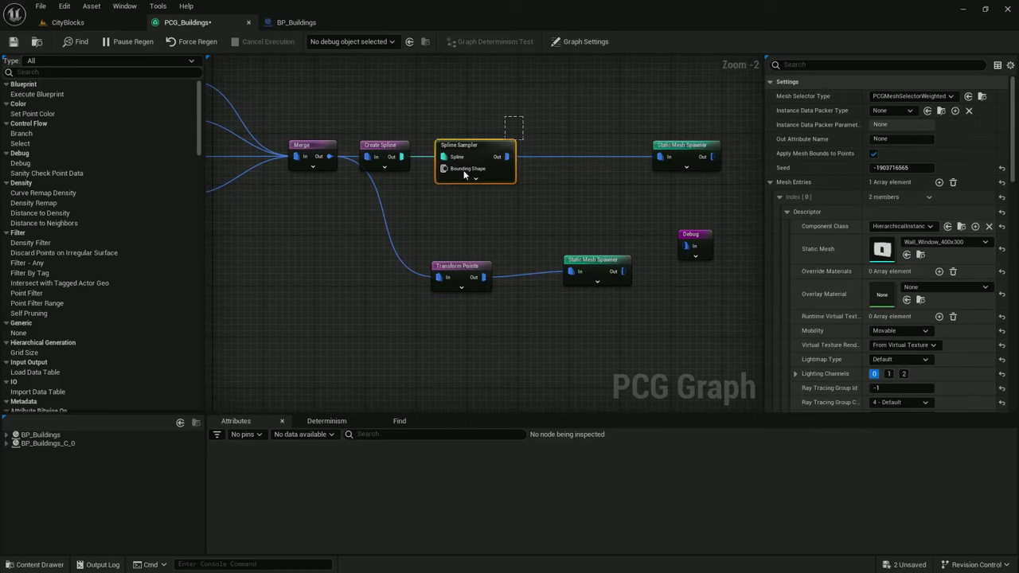
{"action": "right_click_drag", "start_coordinate": [572, 187], "coordinate": [510, 208]}
{"action": "right_click", "coordinate": [473, 148]}
{"action": "type", "text": "d"}
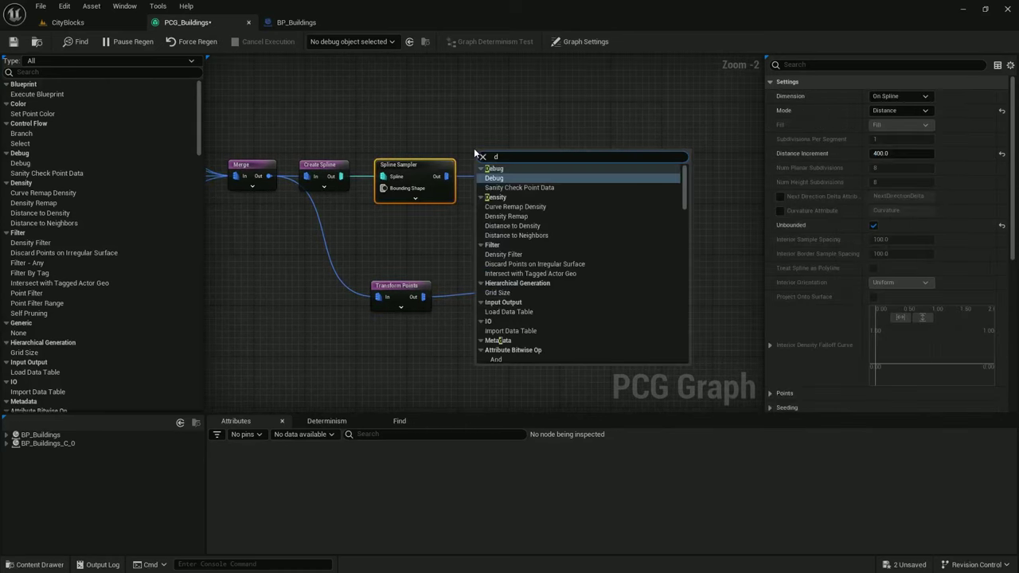
{"action": "type", "text": "iffere"}
{"action": "key", "text": "Return"}
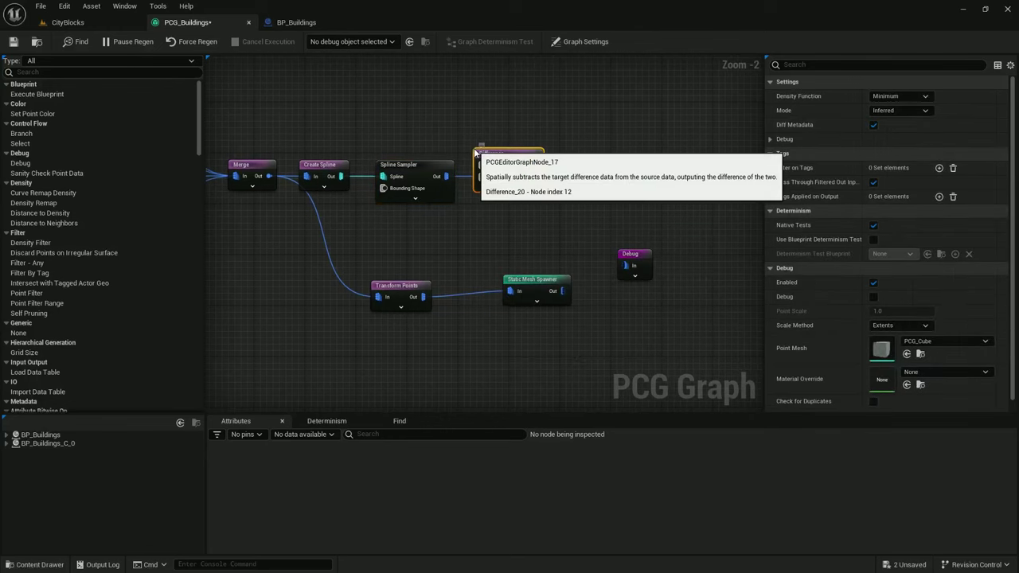
Set the Difference node's density function to Binary and wire the node between the Spline Sampler and the wall Static Mesh Spawner
{"action": "left_click", "coordinate": [900, 97]}
{"action": "left_click", "coordinate": [882, 127]}
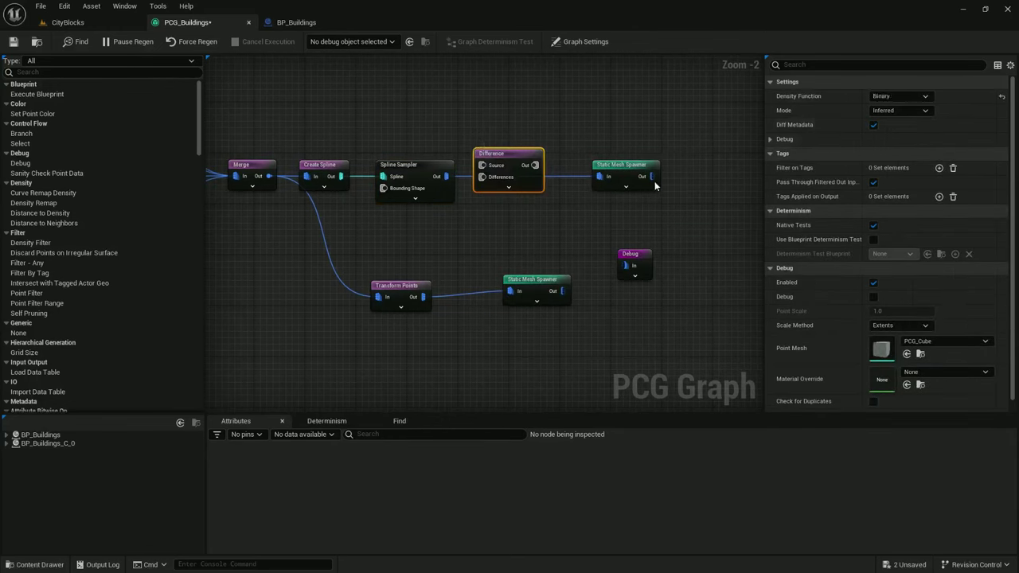
{"action": "left_click_drag", "start_coordinate": [497, 153], "coordinate": [621, 201]}
{"action": "right_click_drag", "start_coordinate": [521, 226], "coordinate": [625, 182]}
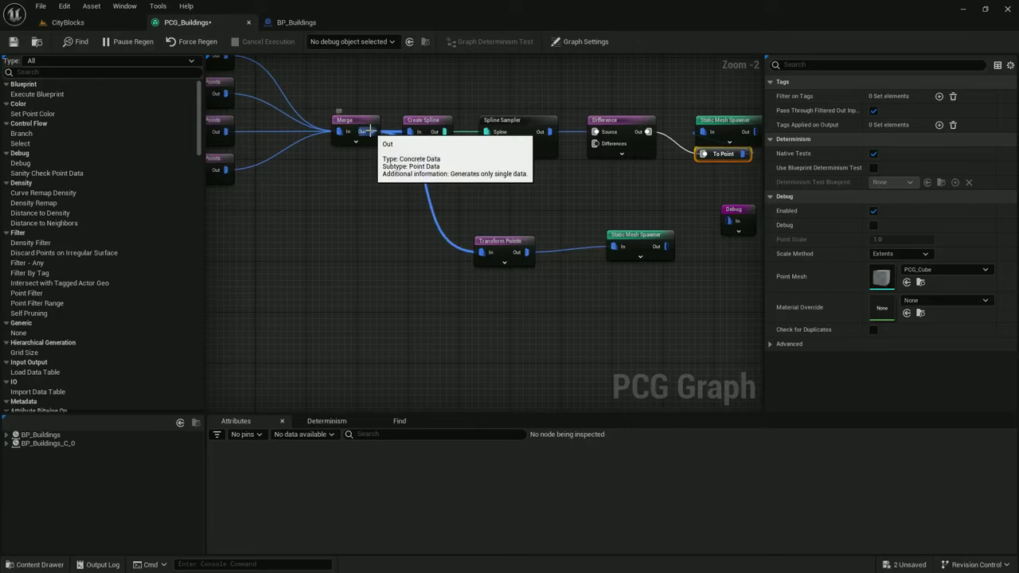
Add a Bounds Modifier fed by Merge, connect it to the Differences input of the Difference node, and inspect the wall corners in CityBlocks
{"action": "left_click_drag", "start_coordinate": [372, 131], "coordinate": [387, 213]}
{"action": "type", "text": "bounds modifi"}
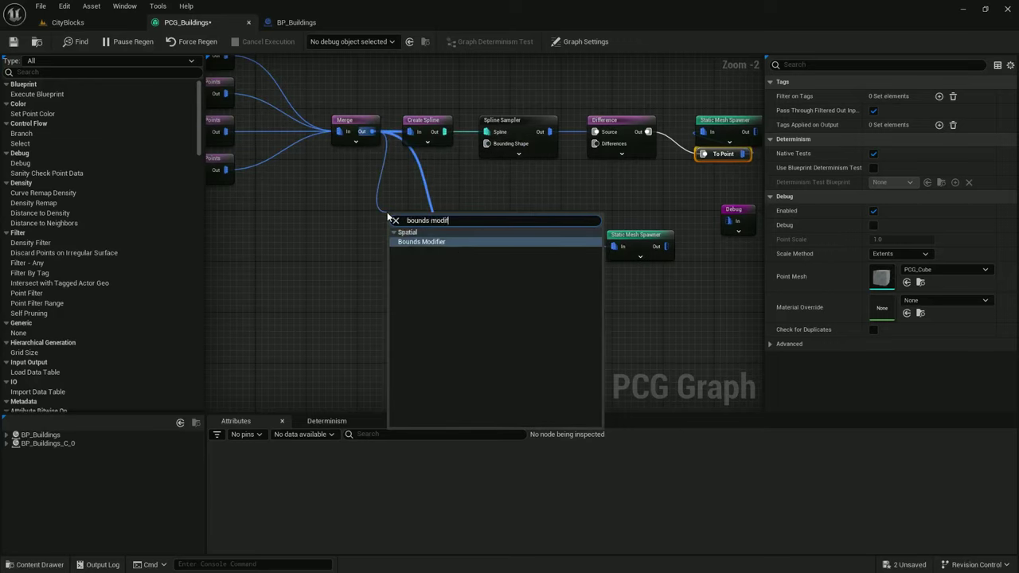
{"action": "key", "text": "Return"}
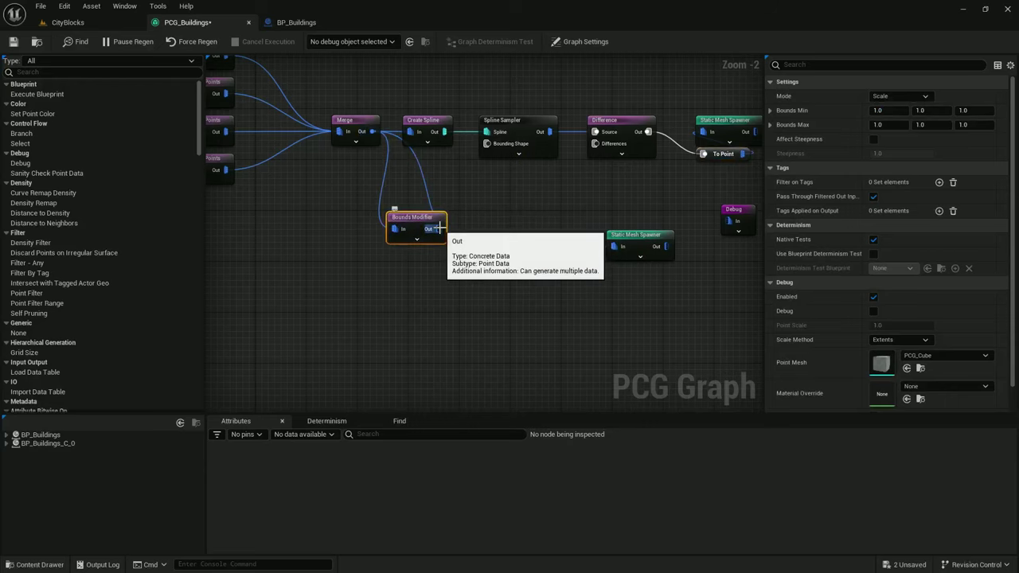
{"action": "left_click_drag", "start_coordinate": [443, 230], "coordinate": [595, 149]}
{"action": "left_click_drag", "start_coordinate": [416, 220], "coordinate": [496, 193]}
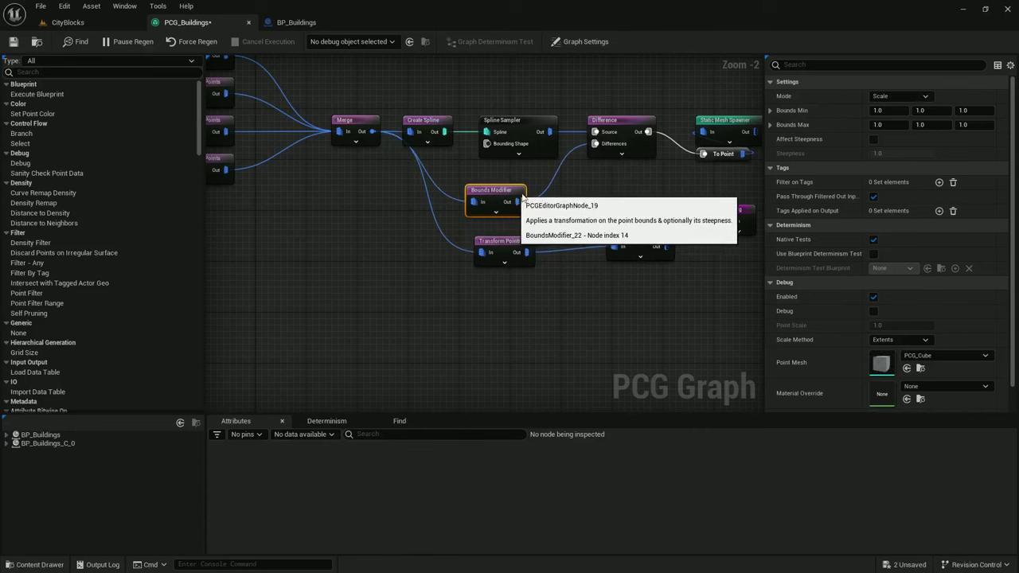
{"action": "left_click", "coordinate": [80, 28]}
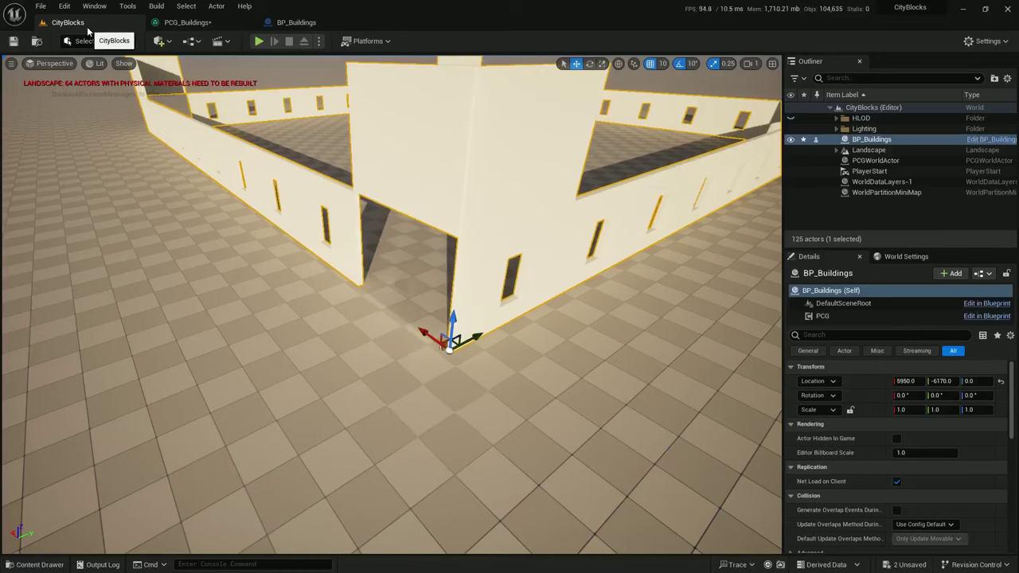
{"action": "right_click_drag", "start_coordinate": [346, 297], "coordinate": [335, 277]}
{"action": "right_click_drag", "start_coordinate": [454, 259], "coordinate": [464, 275]}
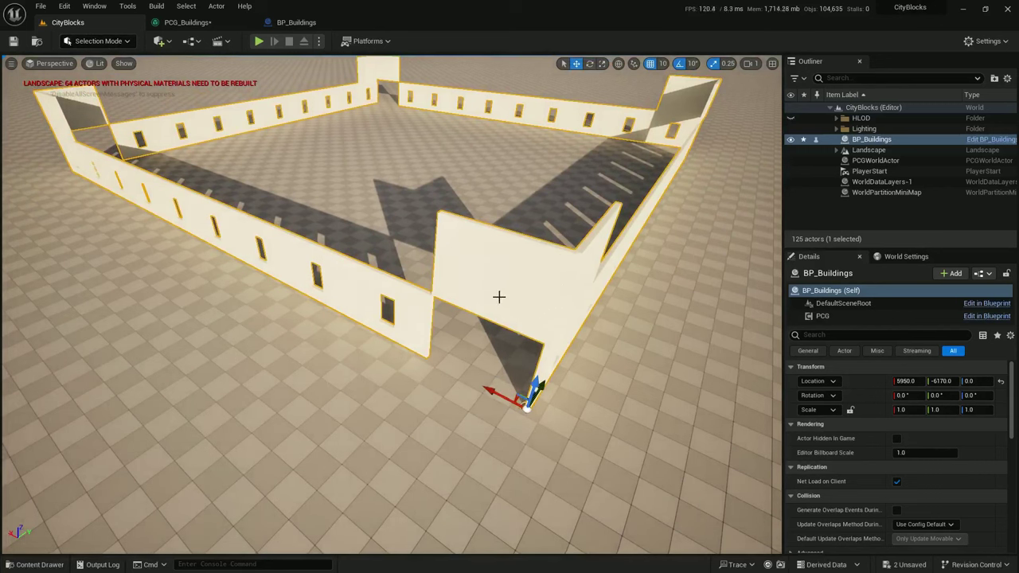
Connect the Bounds Modifier's output to the Debug node in PCG_Buildings and inspect the debug points at the wall corners in CityBlocks
{"action": "left_click", "coordinate": [186, 22]}
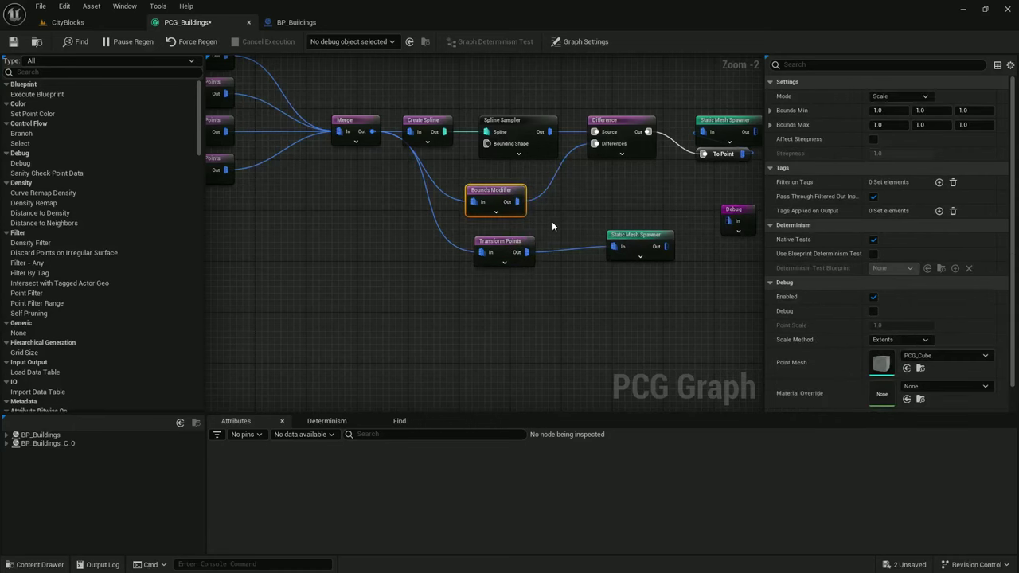
{"action": "right_click_drag", "start_coordinate": [641, 202], "coordinate": [551, 191]}
{"action": "left_click_drag", "start_coordinate": [428, 191], "coordinate": [637, 209]}
{"action": "left_click", "coordinate": [68, 22]}
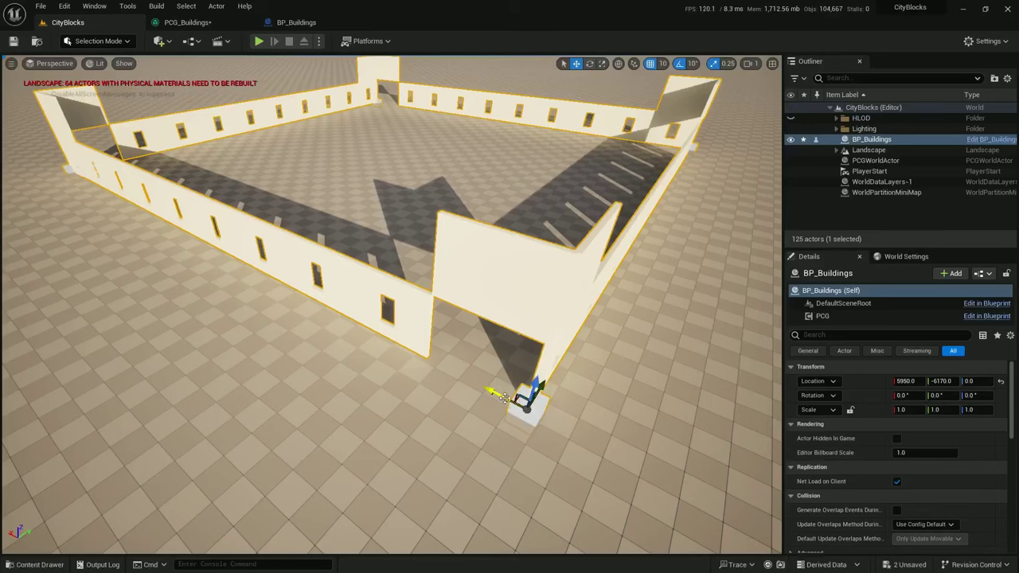
{"action": "key", "text": "d"}
{"action": "right_click_drag", "start_coordinate": [551, 378], "coordinate": [546, 353]}
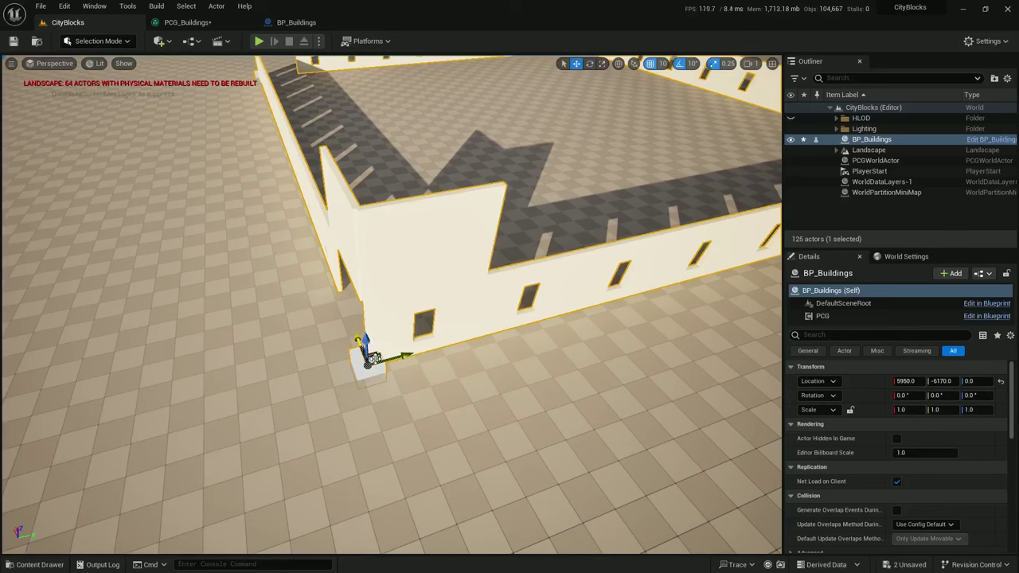
Set the Bounds Modifier's mode to Set, with Bounds Min X at -50 and Bounds Max X at 50
{"action": "left_click", "coordinate": [187, 22]}
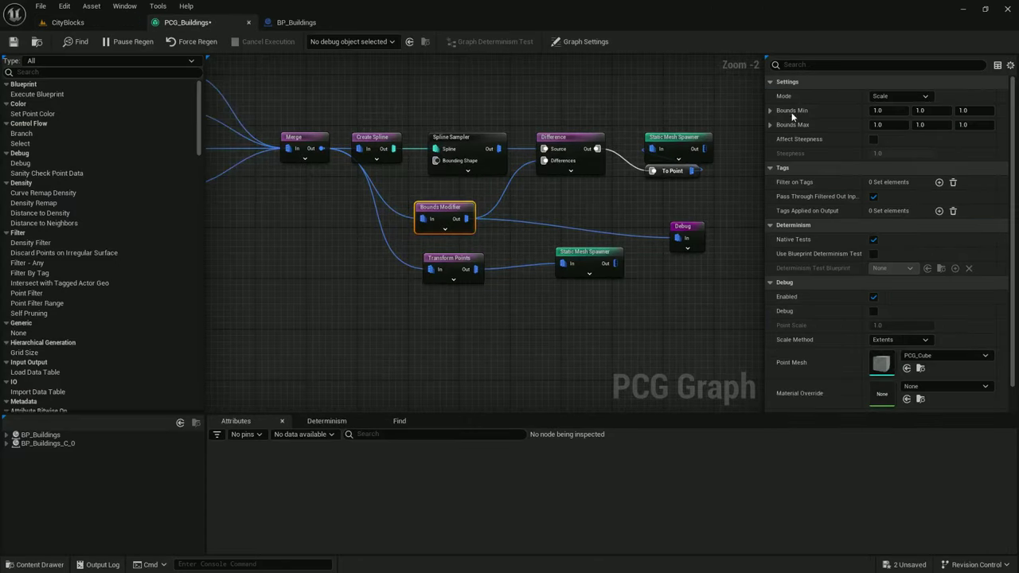
{"action": "left_click", "coordinate": [893, 97]}
{"action": "left_click", "coordinate": [895, 107]}
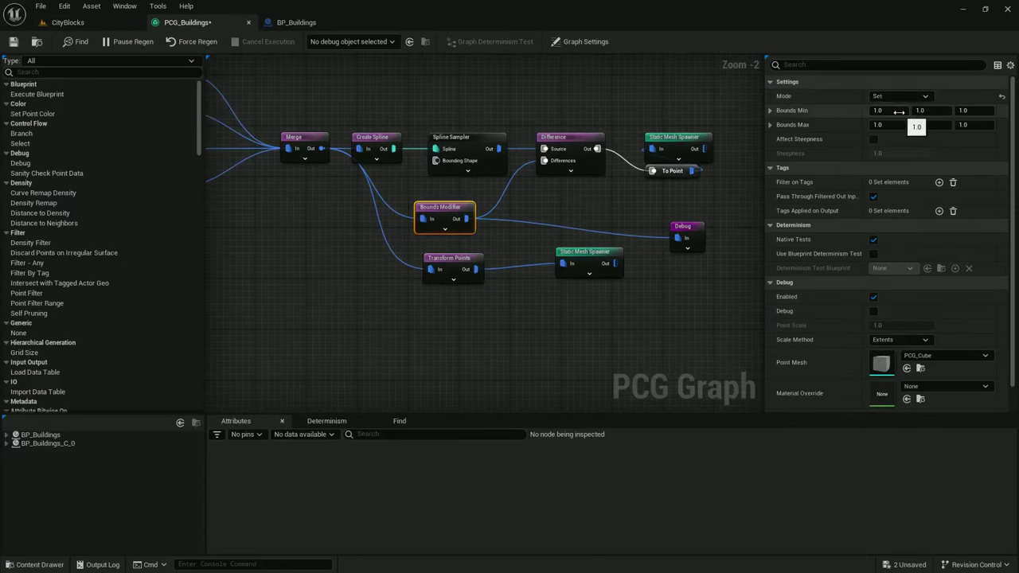
{"action": "left_click", "coordinate": [895, 111]}
{"action": "type", "text": "-50"}
{"action": "left_click", "coordinate": [897, 123]}
{"action": "type", "text": "50"}
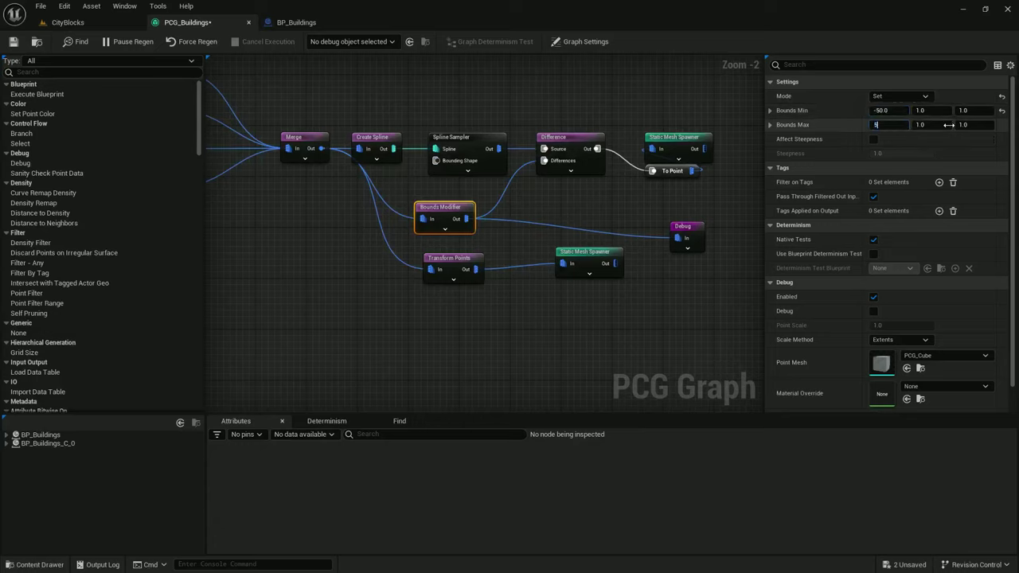
Set the Bounds Modifier's Y and Z bounds to -50 minimum and 50 maximum, enable Affect Steepness, and check CityBlocks
{"action": "left_click", "coordinate": [945, 125]}
{"action": "type", "text": "50"}
{"action": "left_click", "coordinate": [939, 110]}
{"action": "type", "text": "-"}
{"action": "left_click", "coordinate": [980, 110]}
{"action": "type", "text": "-50"}
{"action": "left_click", "coordinate": [974, 124]}
{"action": "type", "text": "50"}
{"action": "key", "text": "Return"}
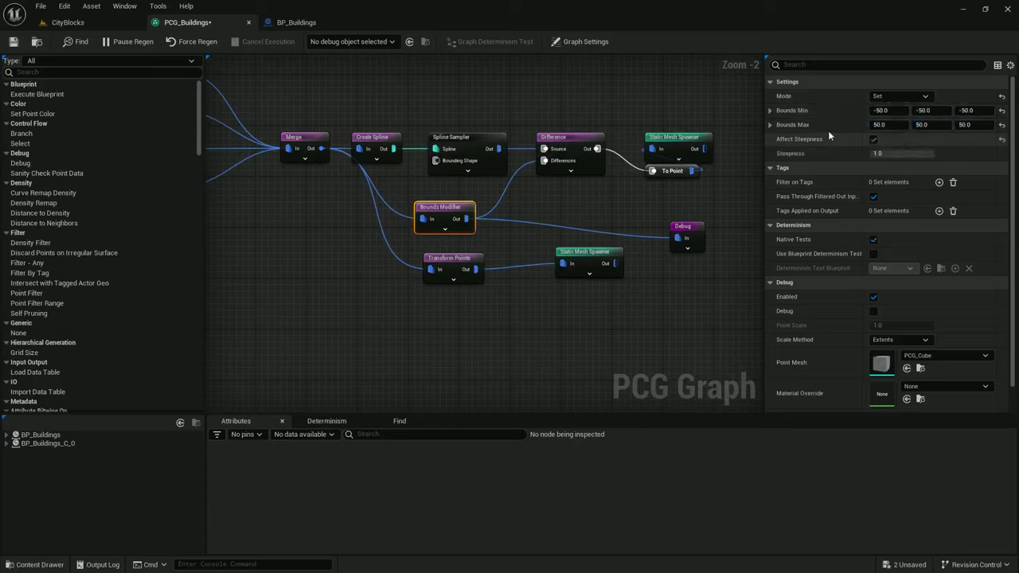
{"action": "left_click", "coordinate": [111, 23]}
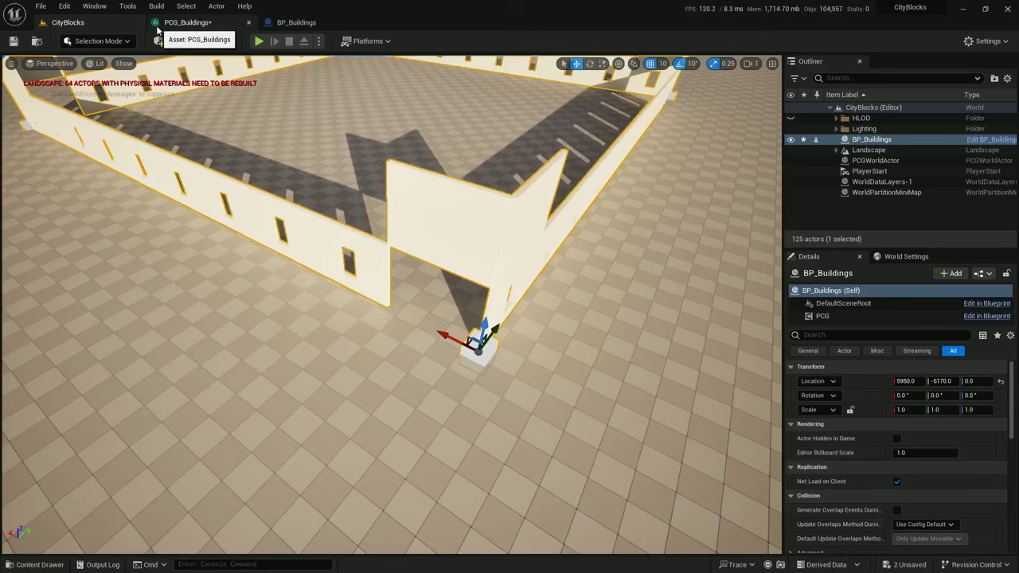
Set the Bounds Modifier's Bounds Min X to -100 and check the corner in CityBlocks
{"action": "left_click", "coordinate": [158, 25]}
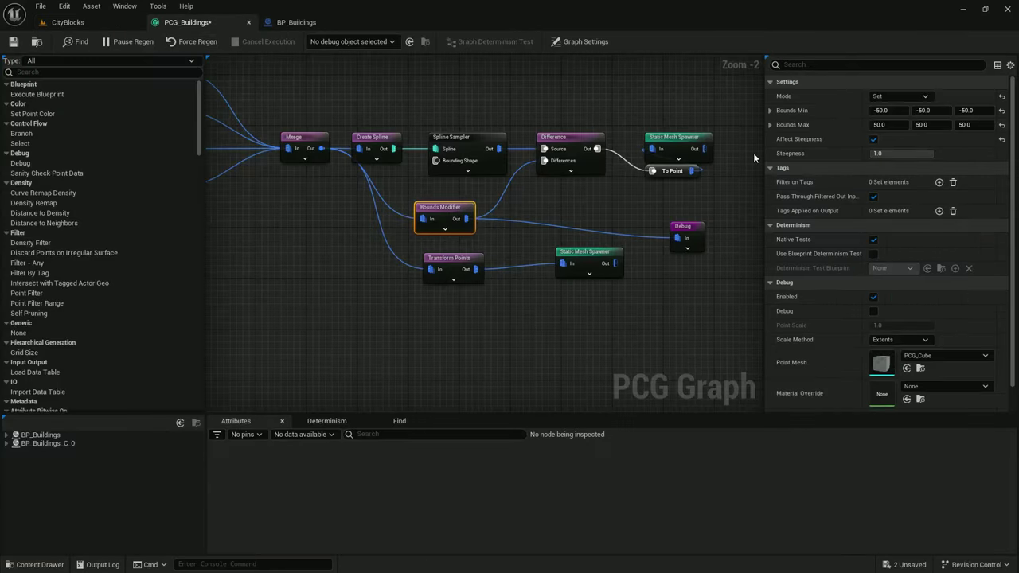
{"action": "left_click", "coordinate": [906, 112]}
{"action": "type", "text": "-100"}
{"action": "key", "text": "Return"}
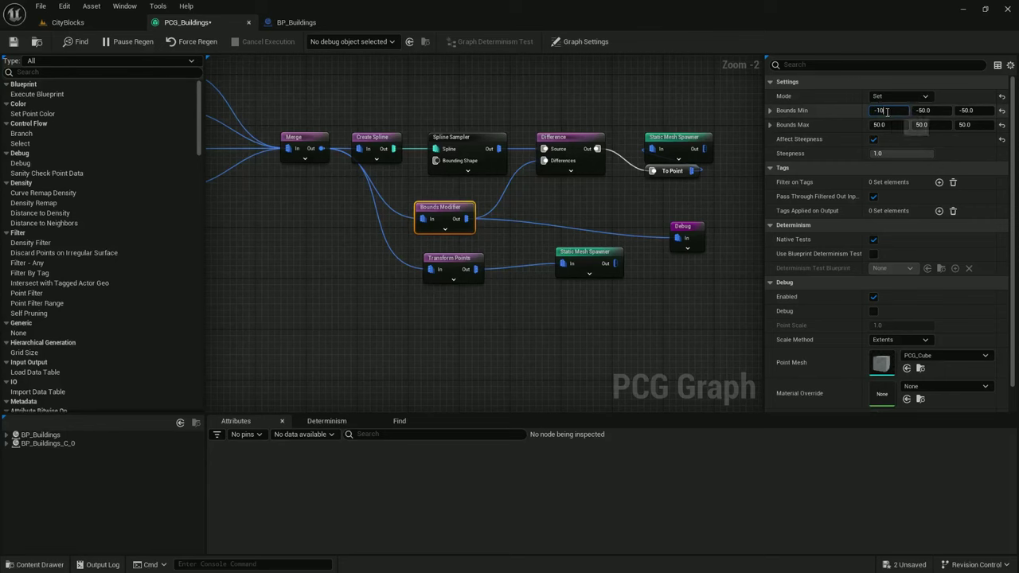
{"action": "left_click", "coordinate": [70, 22]}
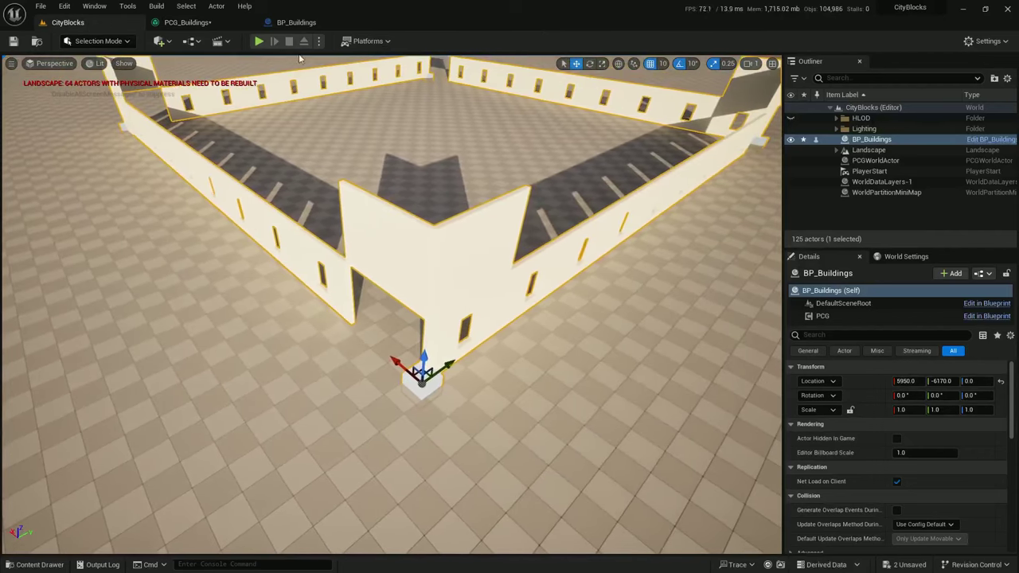
Set the Debug node's scale method to Extents and inspect the debug cube at the building corner in CityBlocks
{"action": "left_click", "coordinate": [187, 23]}
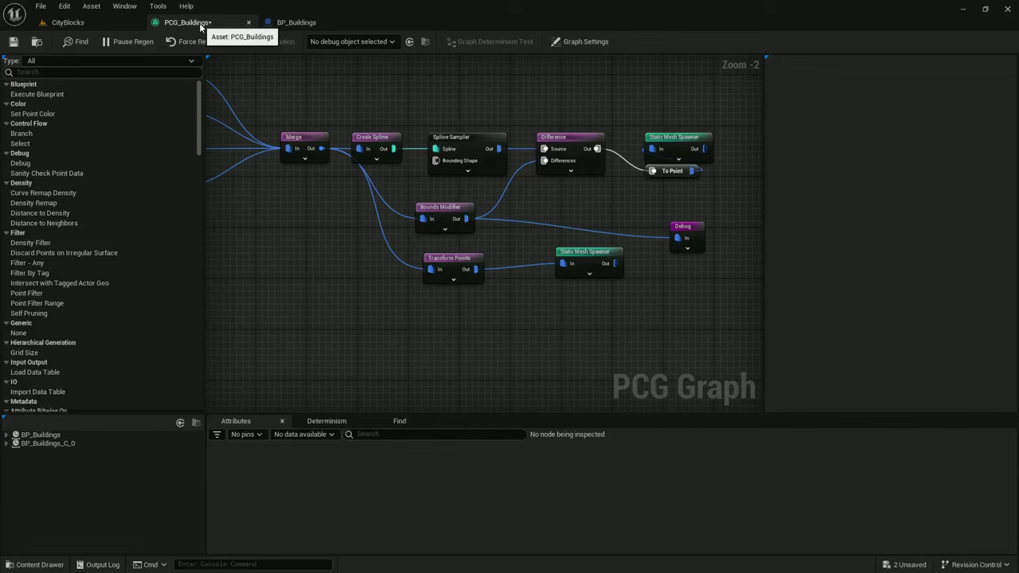
{"action": "left_click", "coordinate": [683, 227]}
{"action": "left_click", "coordinate": [900, 253]}
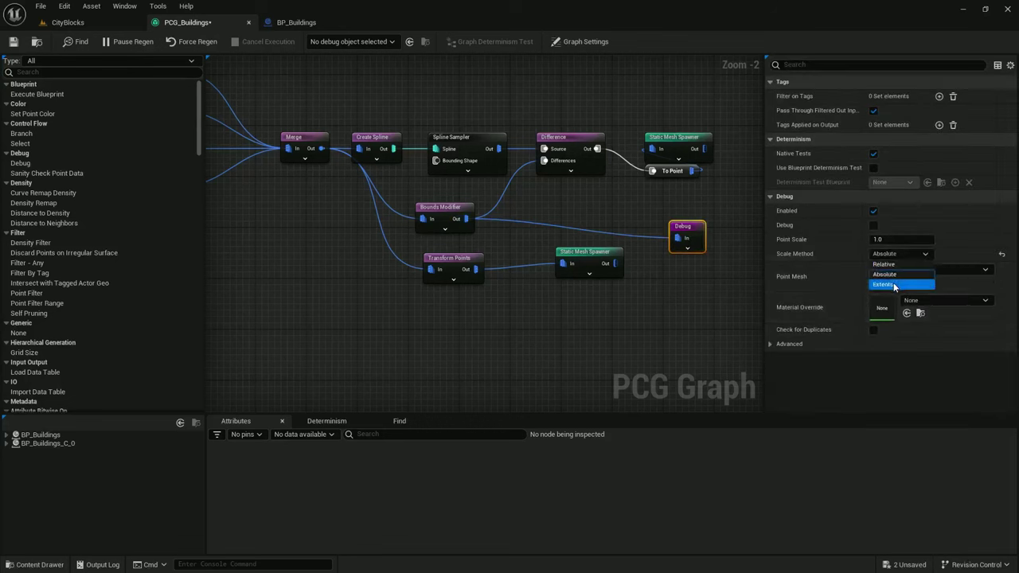
{"action": "left_click", "coordinate": [883, 285]}
{"action": "left_click", "coordinate": [67, 22]}
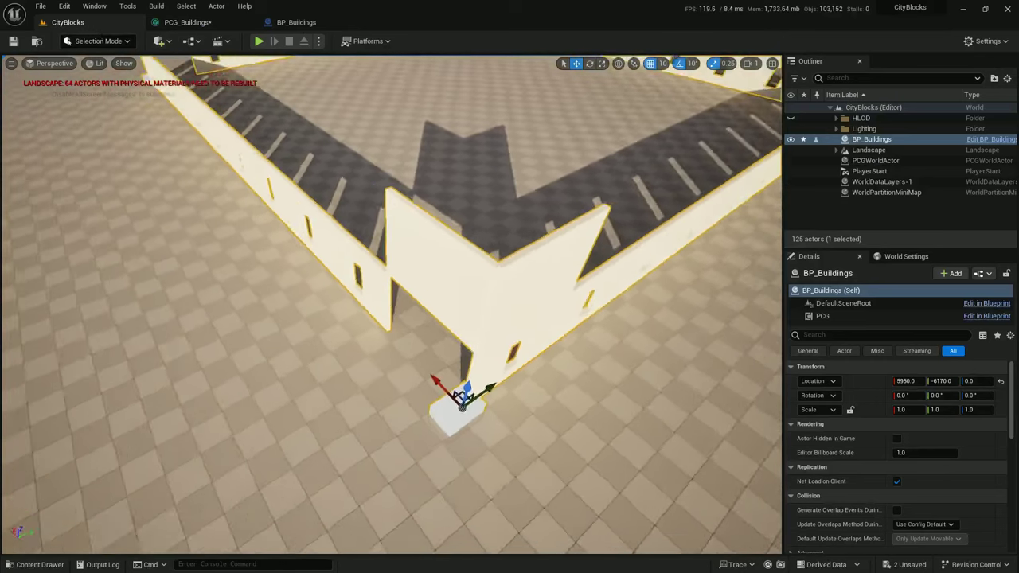
{"action": "right_click_drag", "start_coordinate": [326, 247], "coordinate": [207, 243]}
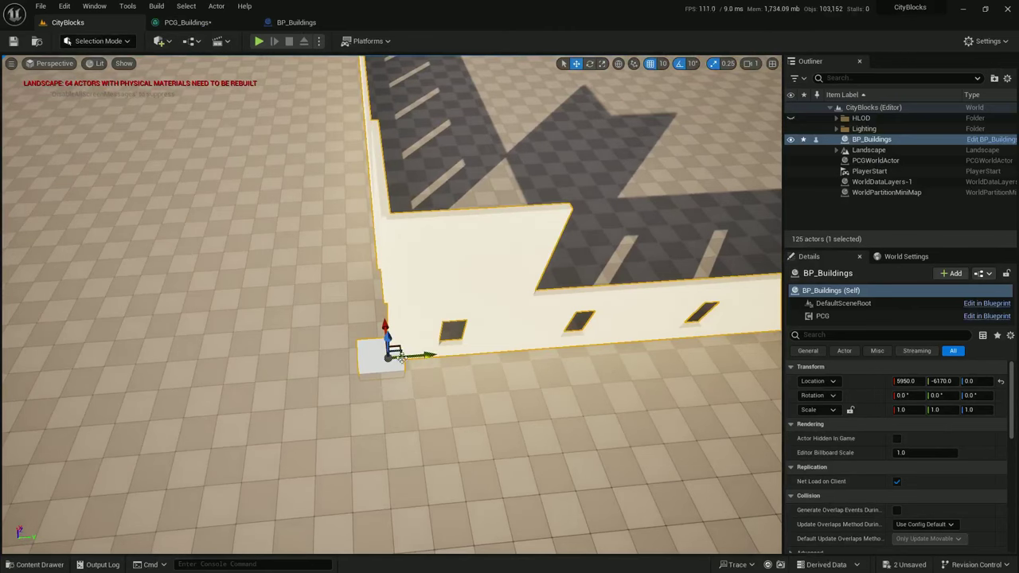
{"action": "mouse_move", "coordinate": [498, 318]}
{"action": "right_mouse_down"}
{"action": "mouse_move", "coordinate": [542, 282]}
{"action": "mouse_move", "coordinate": [521, 311]}
{"action": "mouse_move", "coordinate": [497, 319]}
{"action": "right_mouse_up"}
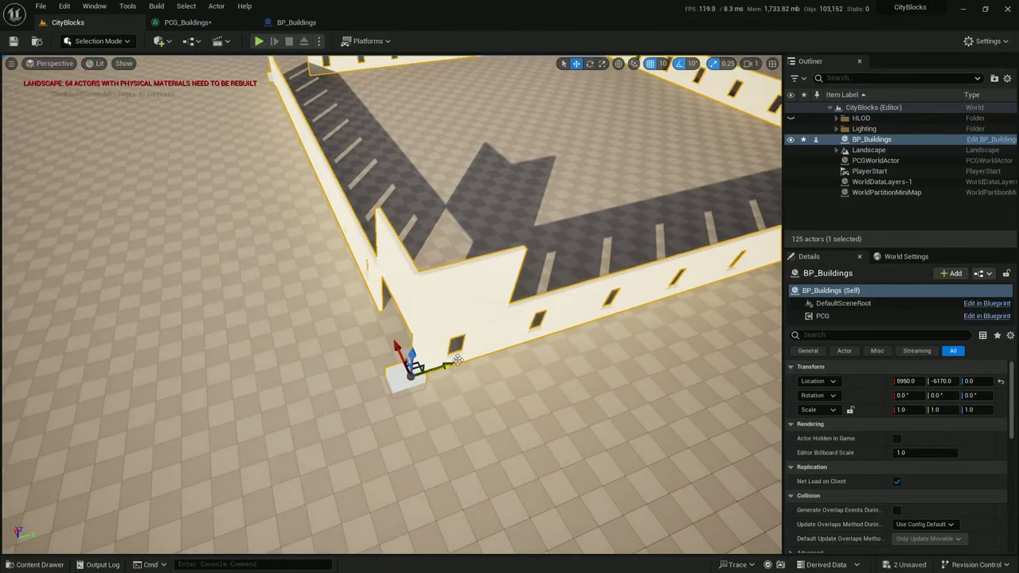
Set the Bounds Modifier's Bounds Min X to -50 and Bounds Max X to 200, and inspect the wall corner in CityBlocks
{"action": "left_click", "coordinate": [187, 22]}
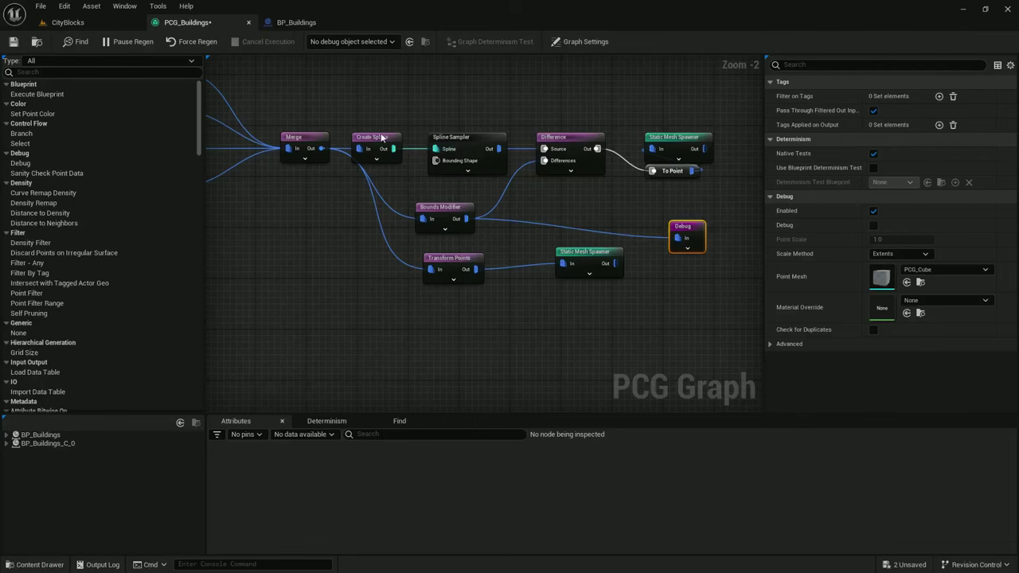
{"action": "left_click", "coordinate": [446, 210]}
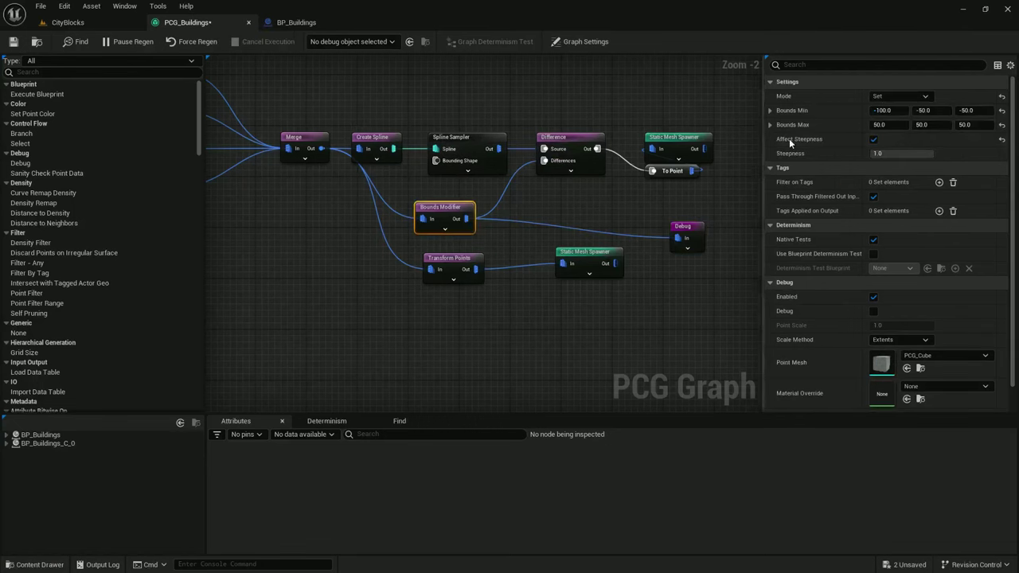
{"action": "left_click", "coordinate": [884, 110]}
{"action": "type", "text": "-50"}
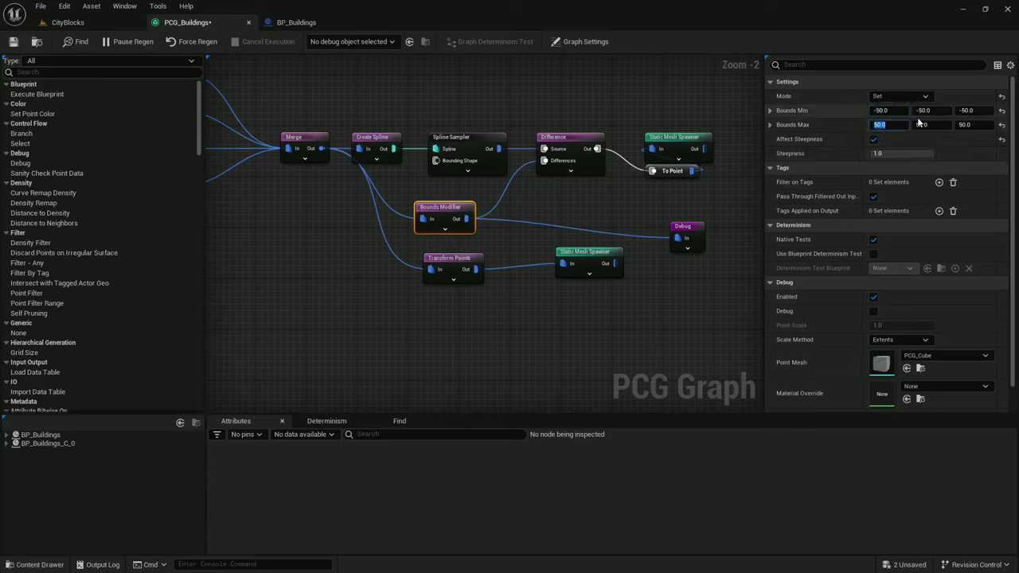
{"action": "type", "text": "20"}
{"action": "left_click", "coordinate": [68, 22]}
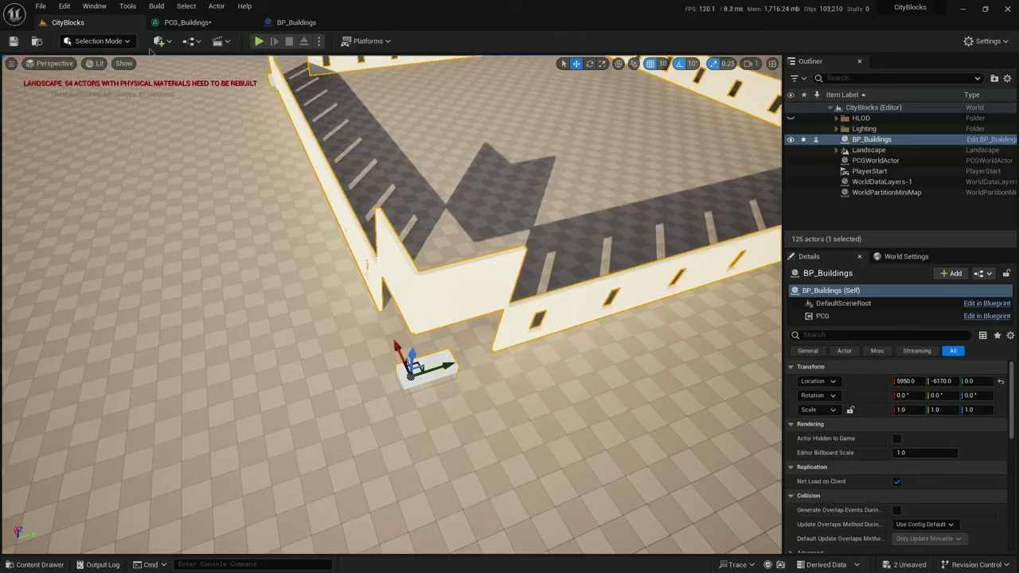
{"action": "right_click_drag", "start_coordinate": [423, 236], "coordinate": [434, 298]}
{"action": "key", "text": "w"}
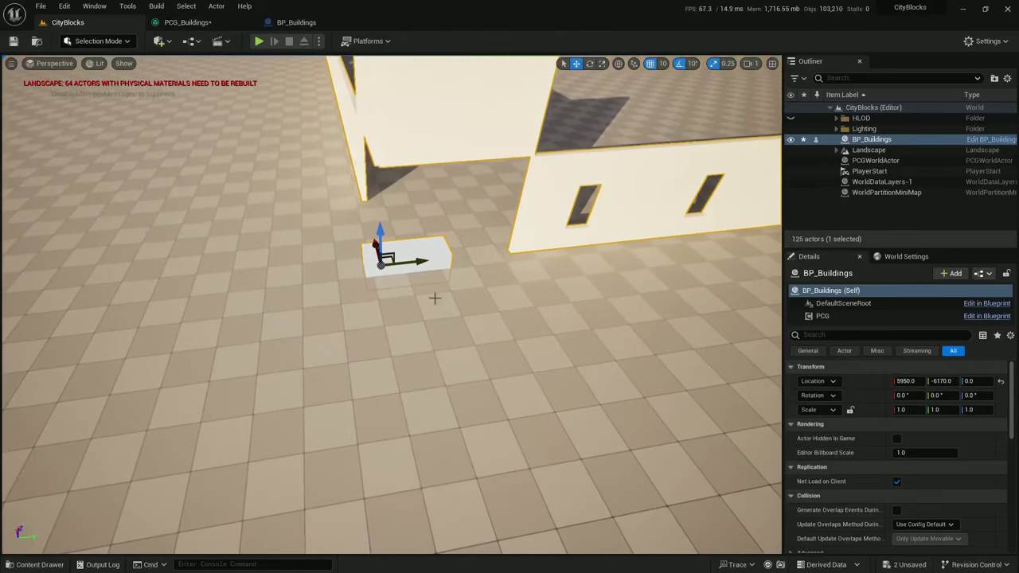
{"action": "scroll", "coordinate": [485, 256], "scroll_direction": "down", "scroll_amount": 6}
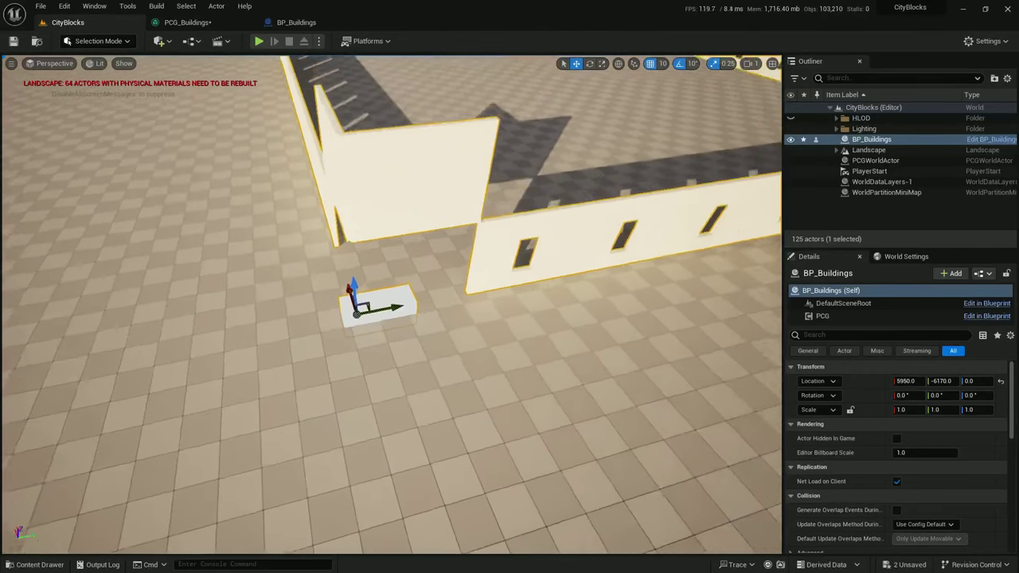
{"action": "scroll", "coordinate": [485, 249], "scroll_direction": "down", "scroll_amount": 3}
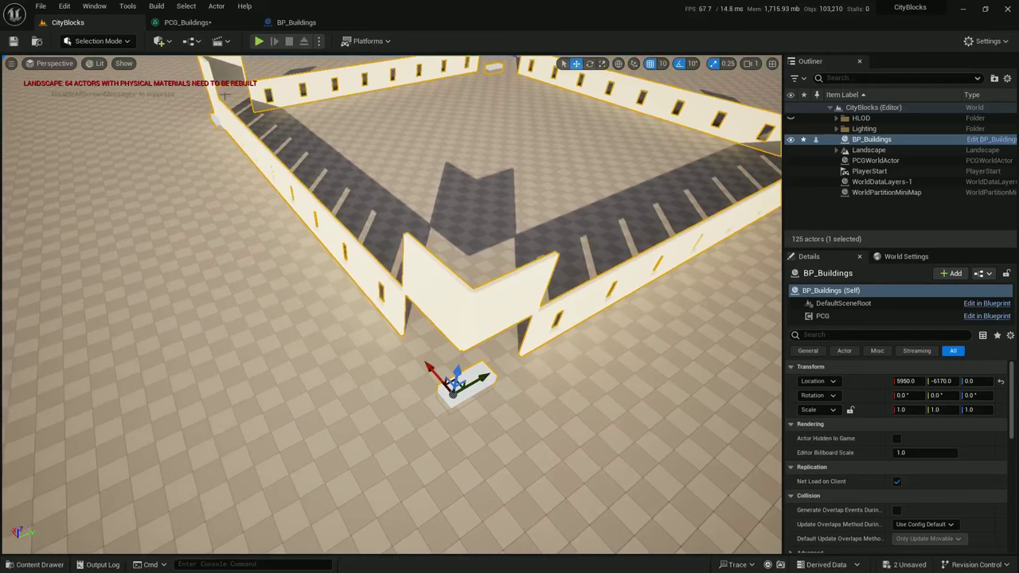
Disconnect the Debug node from the Bounds Modifier in the PCG_Buildings graph
{"action": "left_click", "coordinate": [185, 22]}
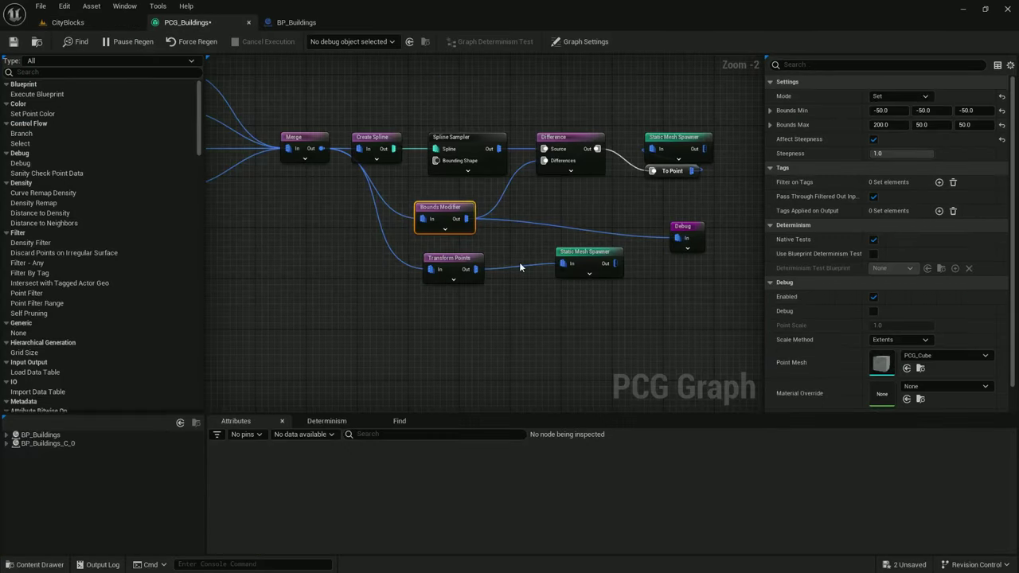
{"action": "left_click_drag", "start_coordinate": [739, 268], "coordinate": [692, 261]}
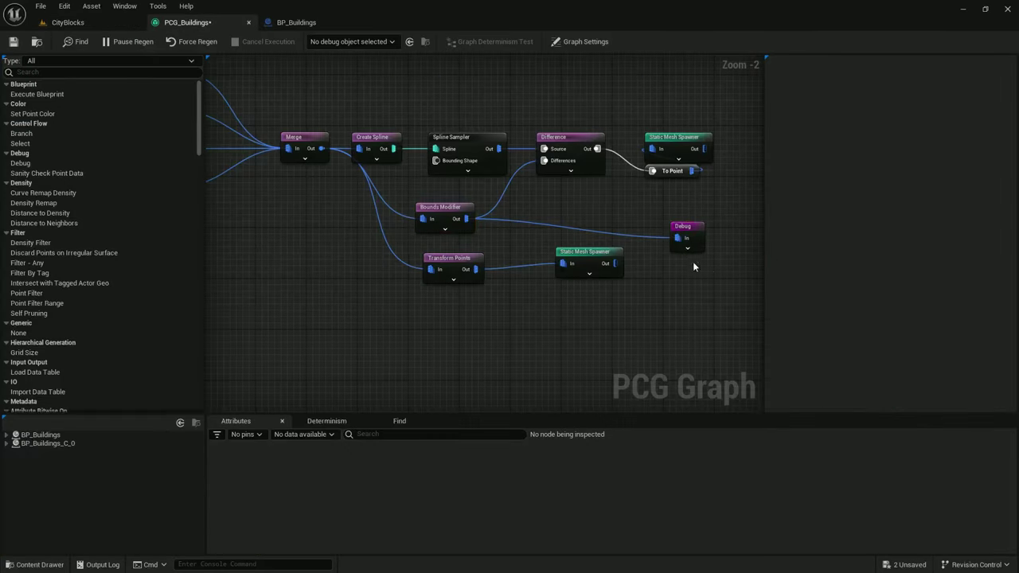
{"action": "left_click", "coordinate": [625, 234], "text": "alt"}
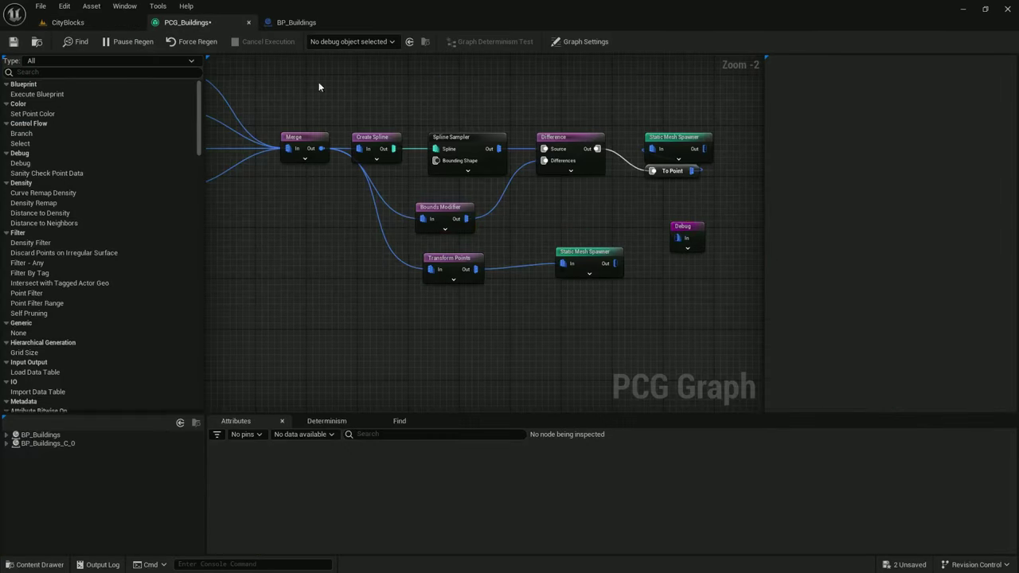
Wire Merge directly into the corner Static Mesh Spawner and delete the Transform Points node between them
{"action": "left_click", "coordinate": [462, 265]}
{"action": "left_click_drag", "start_coordinate": [393, 149], "coordinate": [564, 263]}
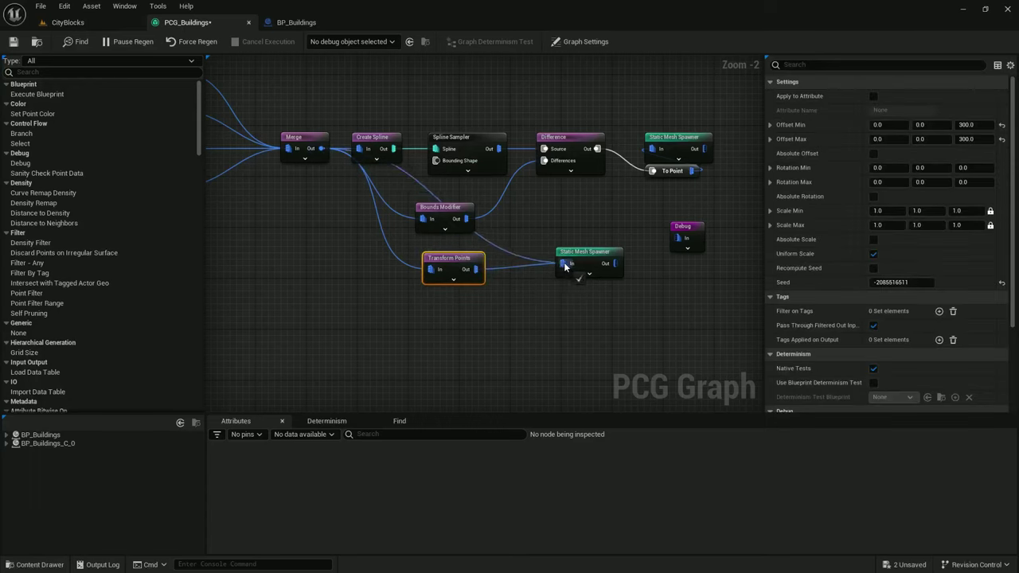
{"action": "key", "text": "Delete"}
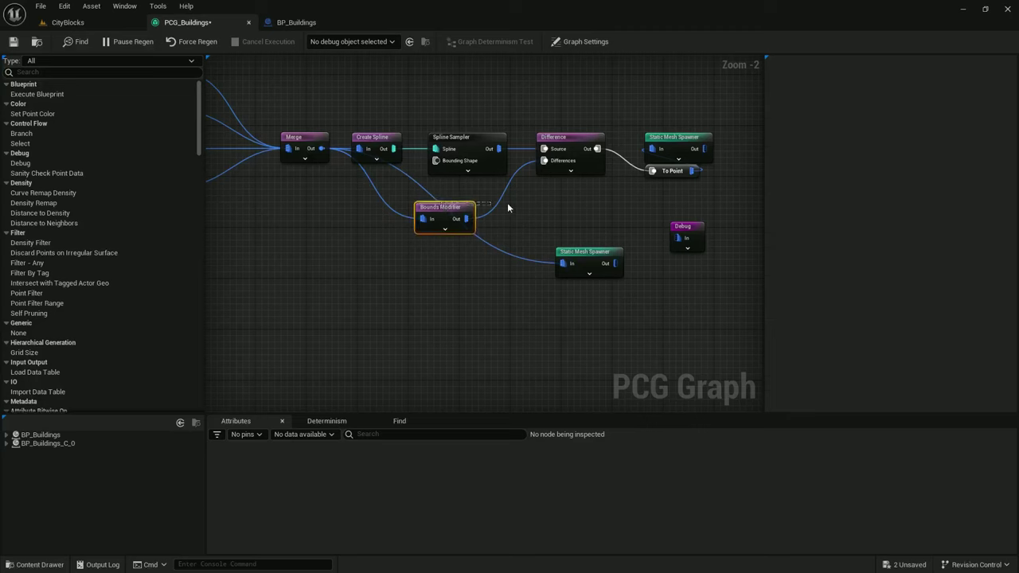
Add a reroute point on the wire from Merge to the Bounds Modifier and feed the corner Static Mesh Spawner from it instead of Merge
{"action": "left_click_drag", "start_coordinate": [445, 211], "coordinate": [533, 201]}
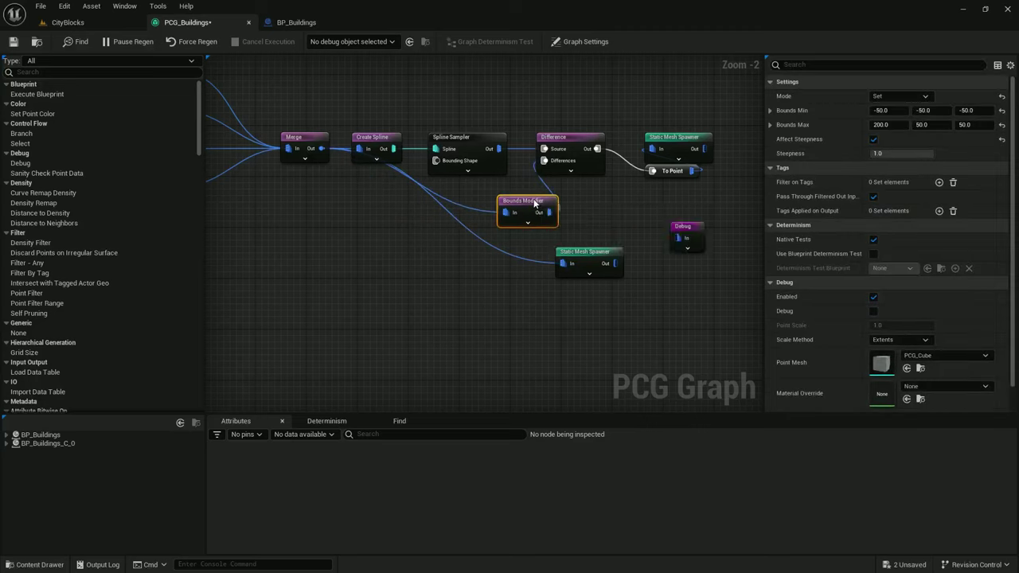
{"action": "double_click", "coordinate": [457, 205]}
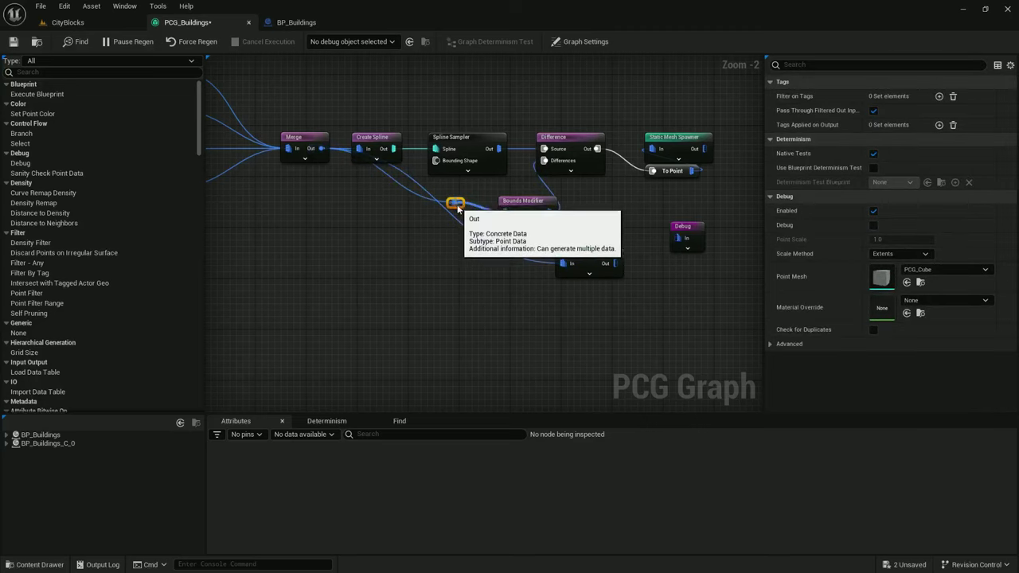
{"action": "left_click_drag", "start_coordinate": [457, 205], "coordinate": [560, 262]}
{"action": "left_click_drag", "start_coordinate": [521, 207], "coordinate": [547, 207]}
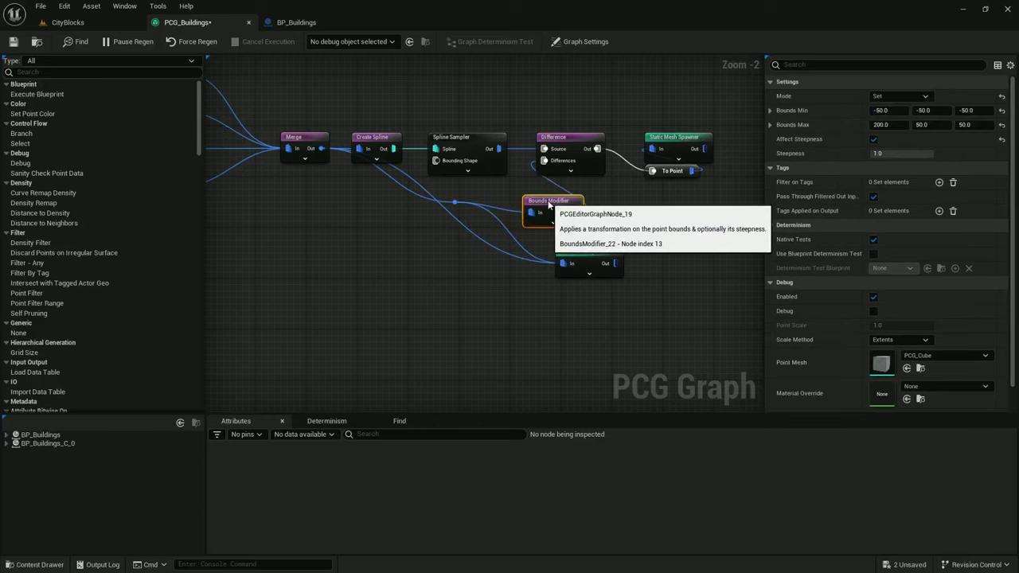
{"action": "left_click", "coordinate": [485, 240], "text": "alt"}
Place the Bounds Modifier directly beneath Difference and align the reroute point with its input, just below Create Spline
{"action": "left_click", "coordinate": [461, 208]}
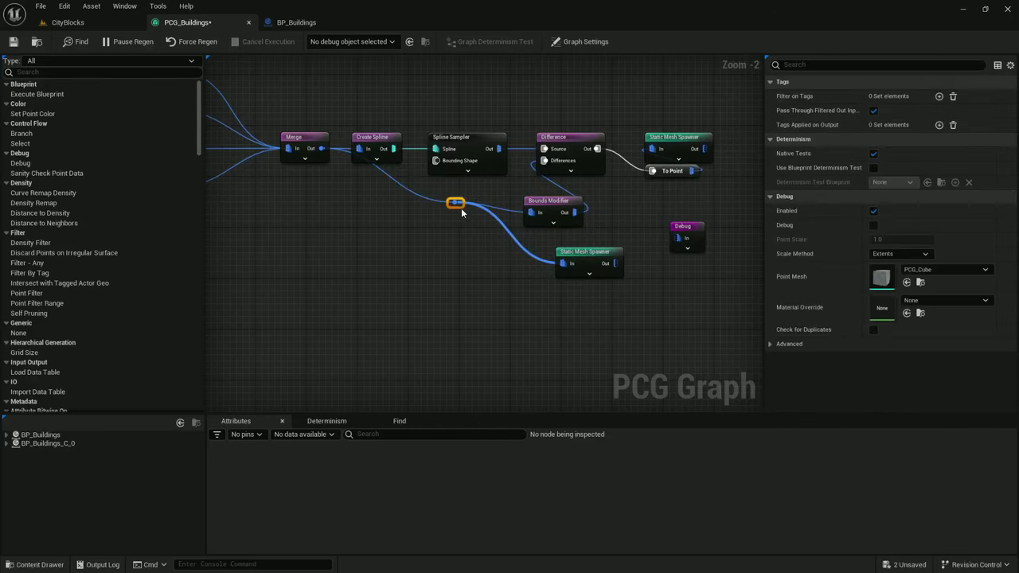
{"action": "left_click_drag", "start_coordinate": [461, 211], "coordinate": [464, 221]}
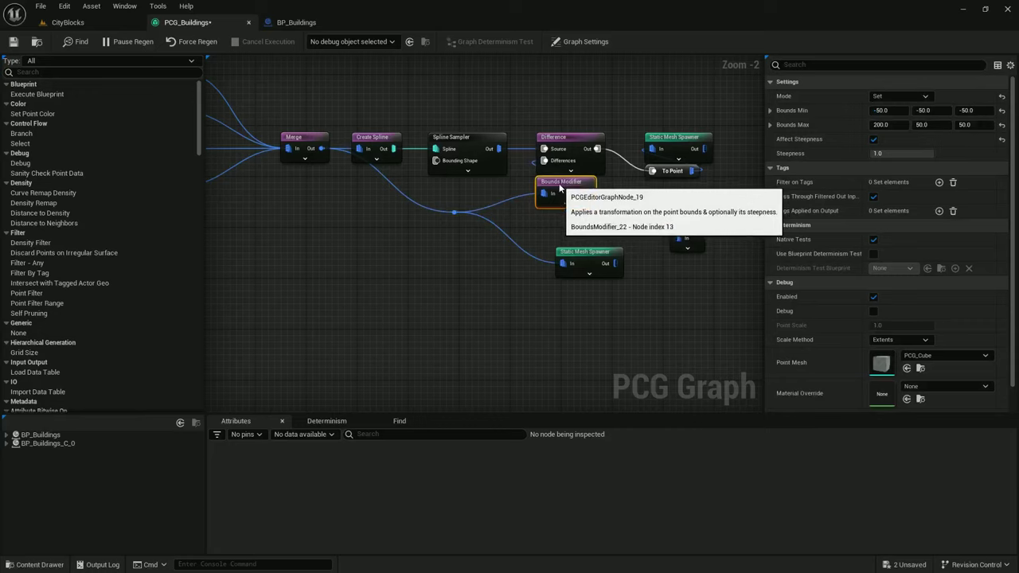
{"action": "left_click_drag", "start_coordinate": [567, 183], "coordinate": [563, 183]}
{"action": "left_click", "coordinate": [459, 215]}
{"action": "left_click_drag", "start_coordinate": [460, 217], "coordinate": [366, 200]}
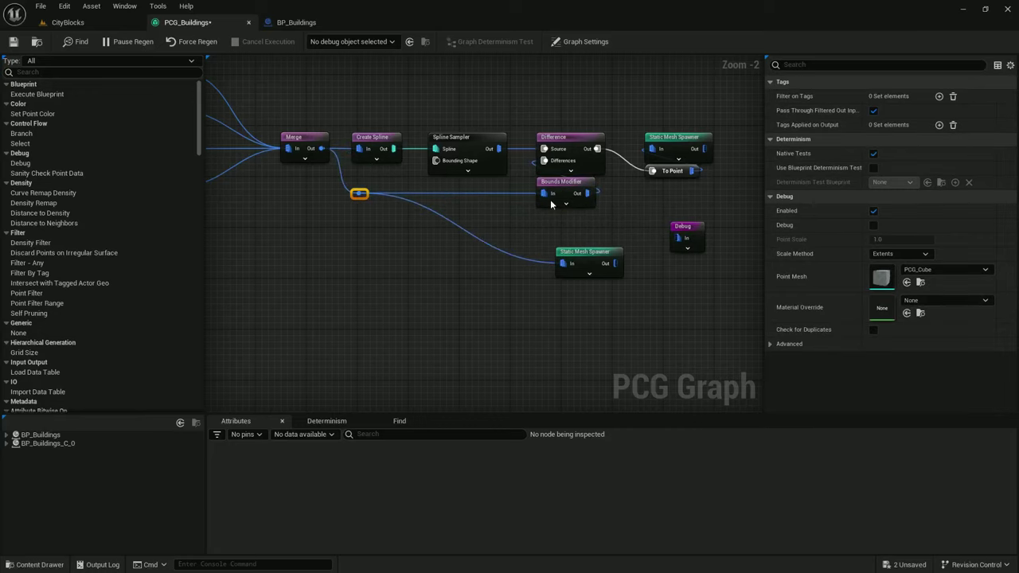
Add a second reroute point before the Bounds Modifier, feed the corner Static Mesh Spawner from it, and remove the first reroute's wire to the spawner
{"action": "double_click", "coordinate": [482, 193]}
{"action": "left_click_drag", "start_coordinate": [483, 193], "coordinate": [563, 262]}
{"action": "left_click", "coordinate": [501, 249], "text": "alt"}
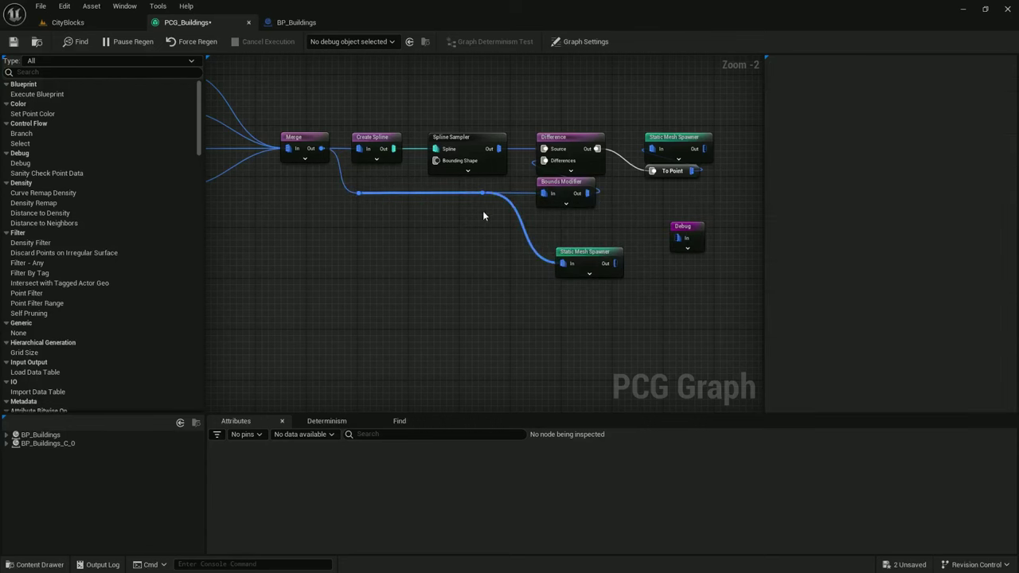
Add another Transform Points node fed from Get Actor Data, placed below the four existing ones in the PCG graph
{"action": "left_click", "coordinate": [67, 23]}
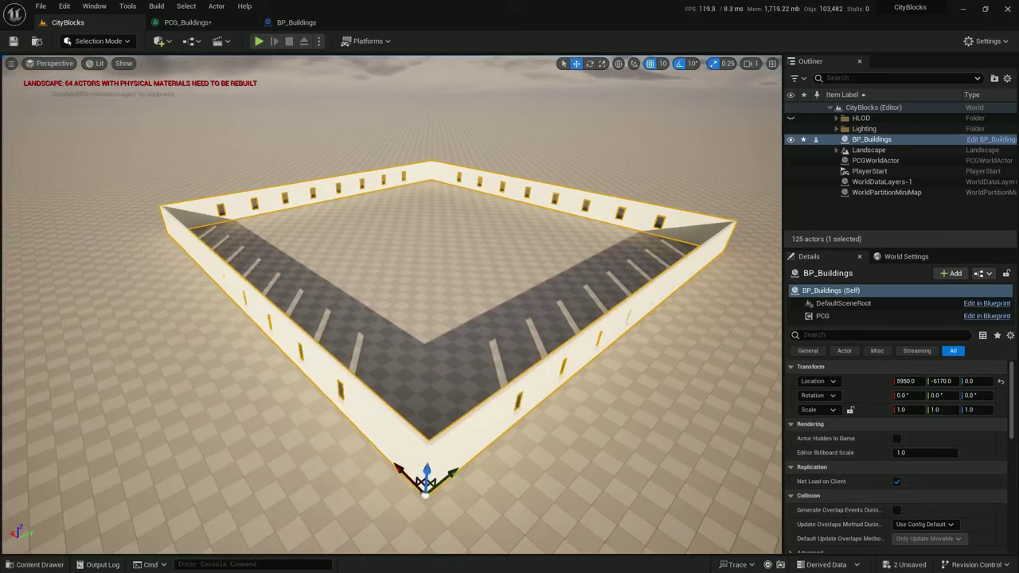
{"action": "right_click_drag", "start_coordinate": [390, 302], "coordinate": [291, 326]}
{"action": "scroll", "coordinate": [274, 318], "scroll_direction": "up", "scroll_amount": 1}
{"action": "key", "text": "s"}
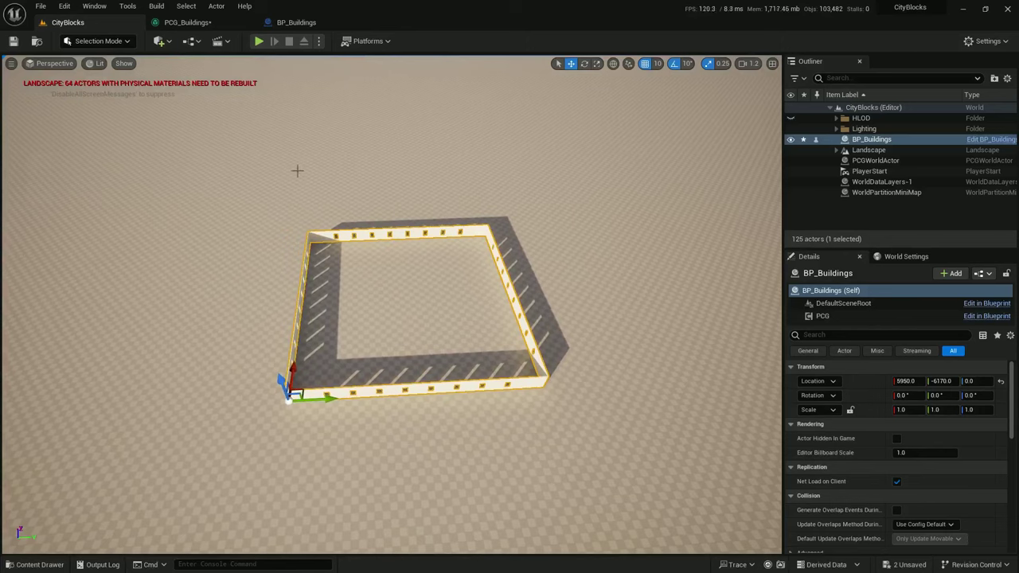
{"action": "left_click", "coordinate": [187, 23]}
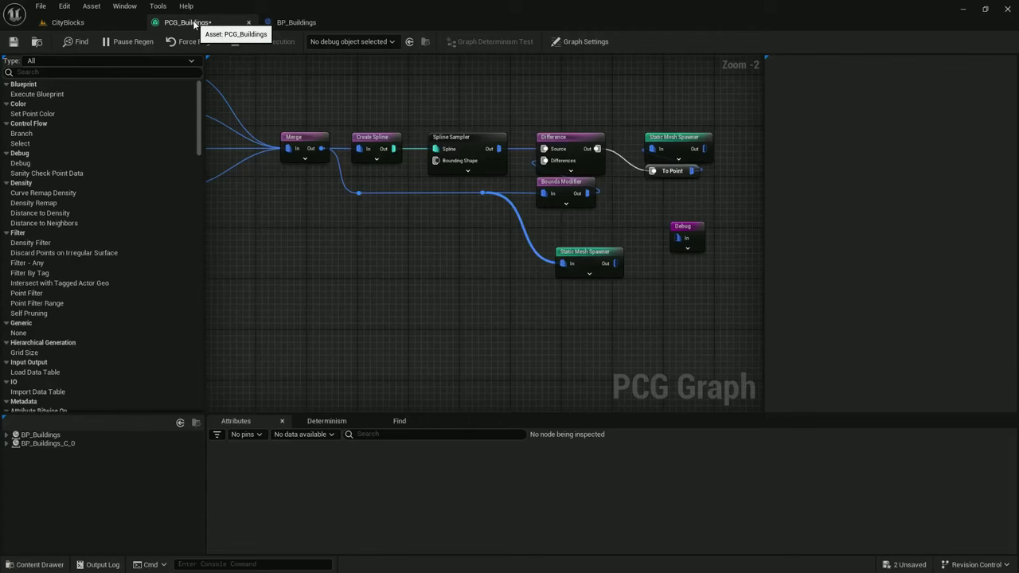
{"action": "scroll", "coordinate": [224, 148], "scroll_direction": "up", "scroll_amount": 1}
{"action": "right_click_drag", "start_coordinate": [260, 142], "coordinate": [416, 175]}
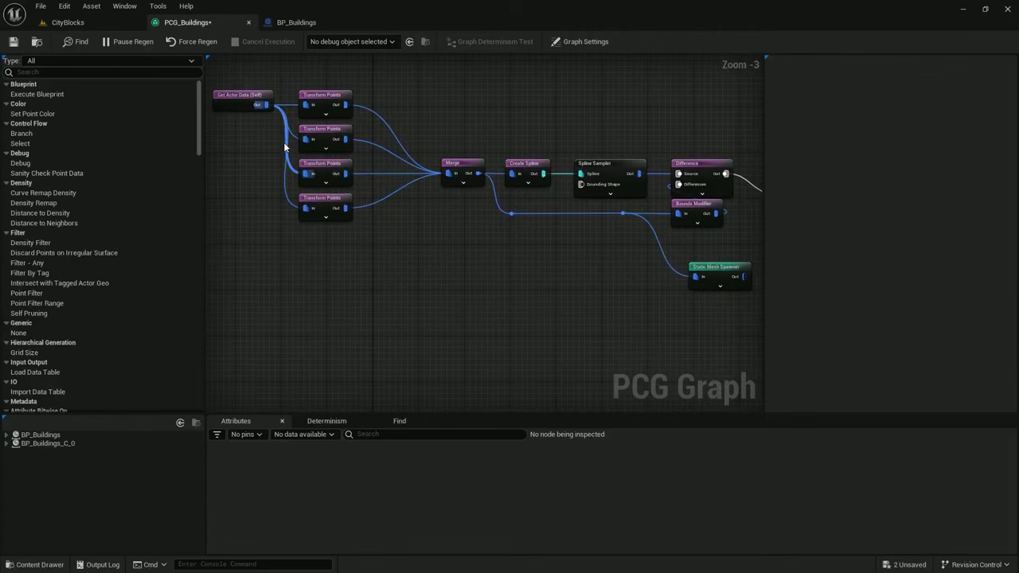
{"action": "right_click_drag", "start_coordinate": [289, 171], "coordinate": [311, 154]}
{"action": "left_click_drag", "start_coordinate": [290, 89], "coordinate": [322, 270]}
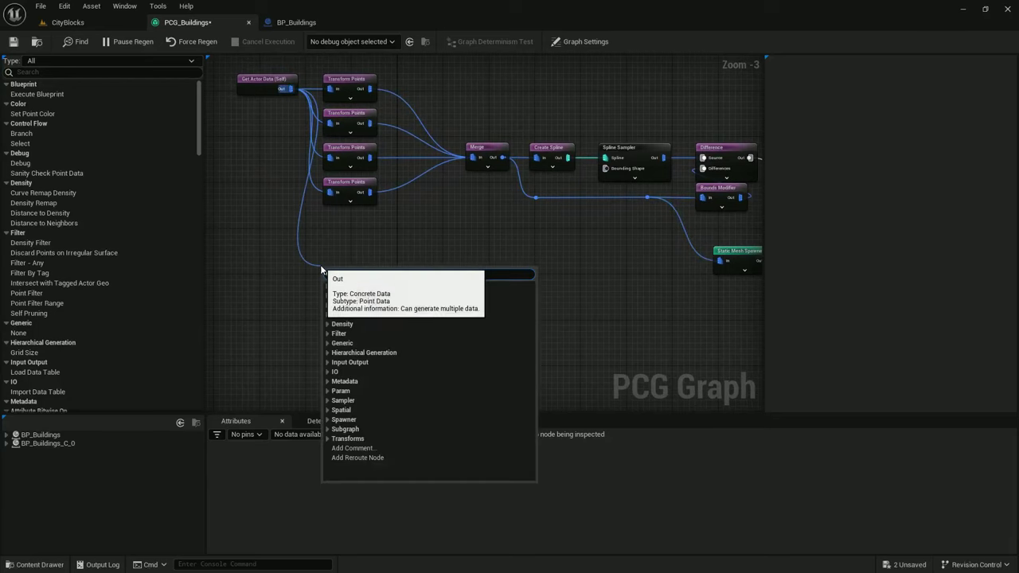
{"action": "type", "text": "transf"}
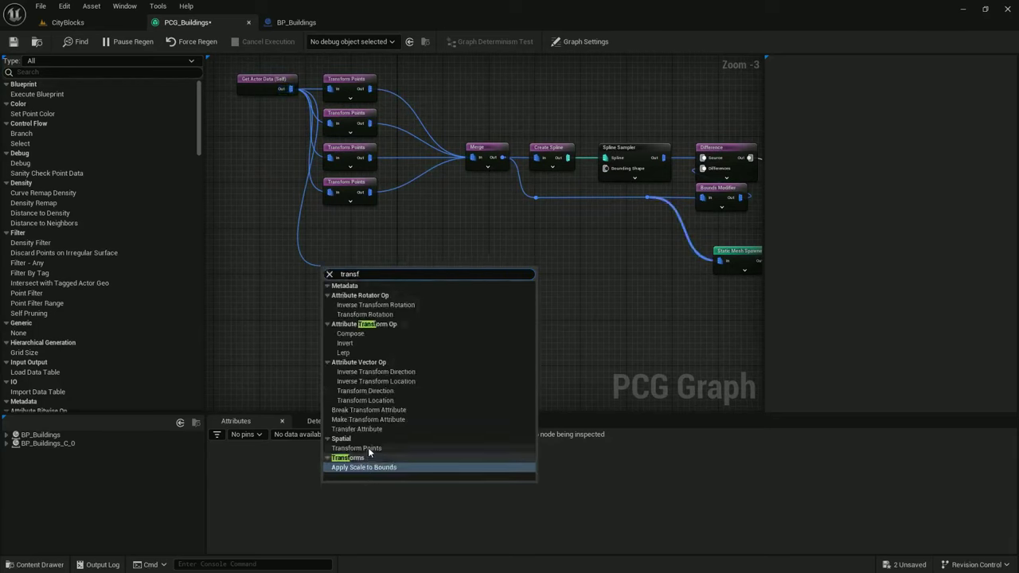
{"action": "left_click", "coordinate": [368, 449]}
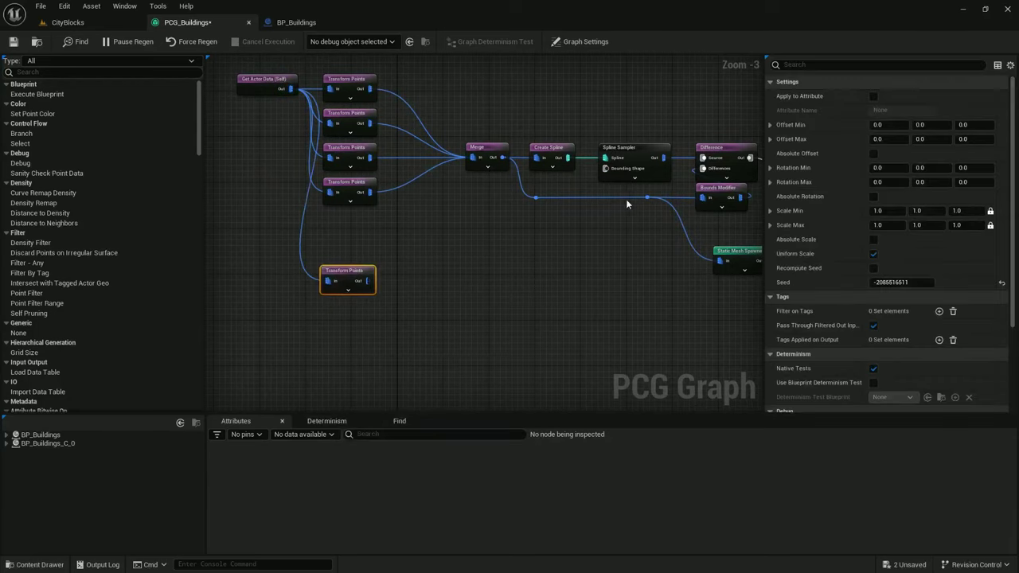
Set the Z value of both Offset Min and Offset Max to 3000 on the new Transform Points node
{"action": "left_click", "coordinate": [971, 125]}
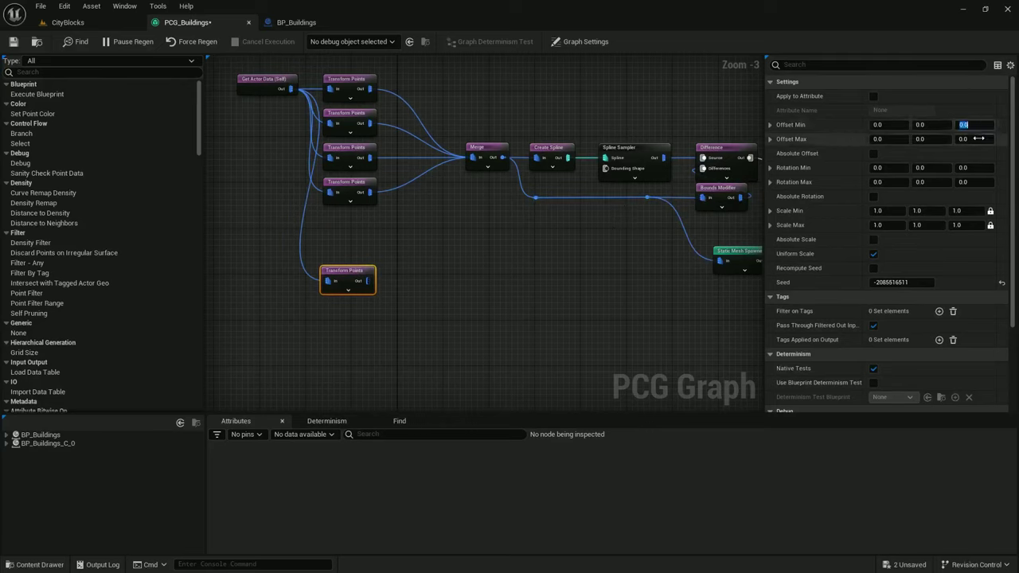
{"action": "left_click", "coordinate": [971, 125]}
{"action": "type", "text": "3000"}
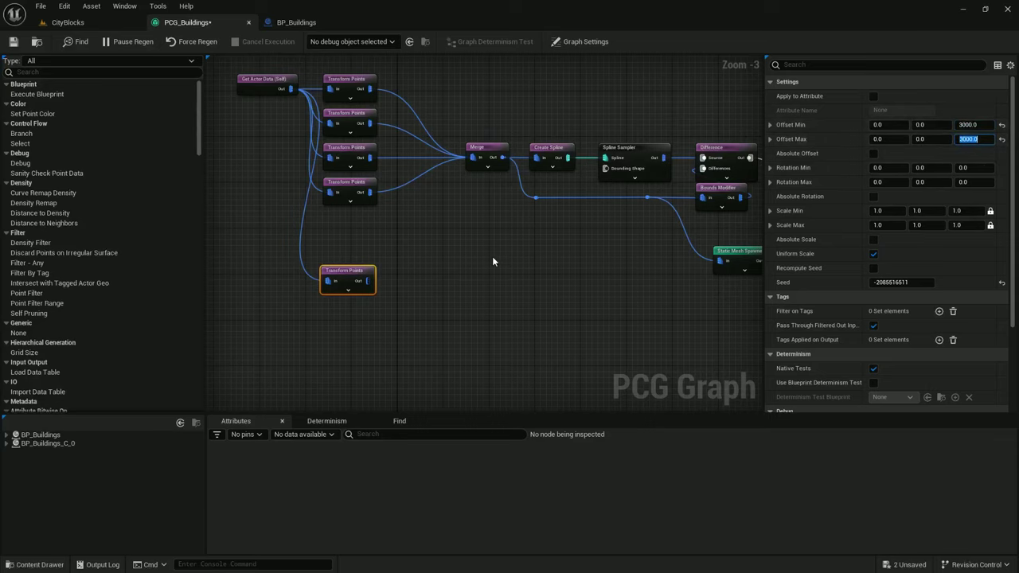
Add a second Merge node that combines the Get Actor Data output with the new Transform Points output
{"action": "right_click_drag", "start_coordinate": [467, 261], "coordinate": [450, 211]}
{"action": "right_click_drag", "start_coordinate": [385, 235], "coordinate": [441, 294]}
{"action": "left_click_drag", "start_coordinate": [329, 101], "coordinate": [455, 291]}
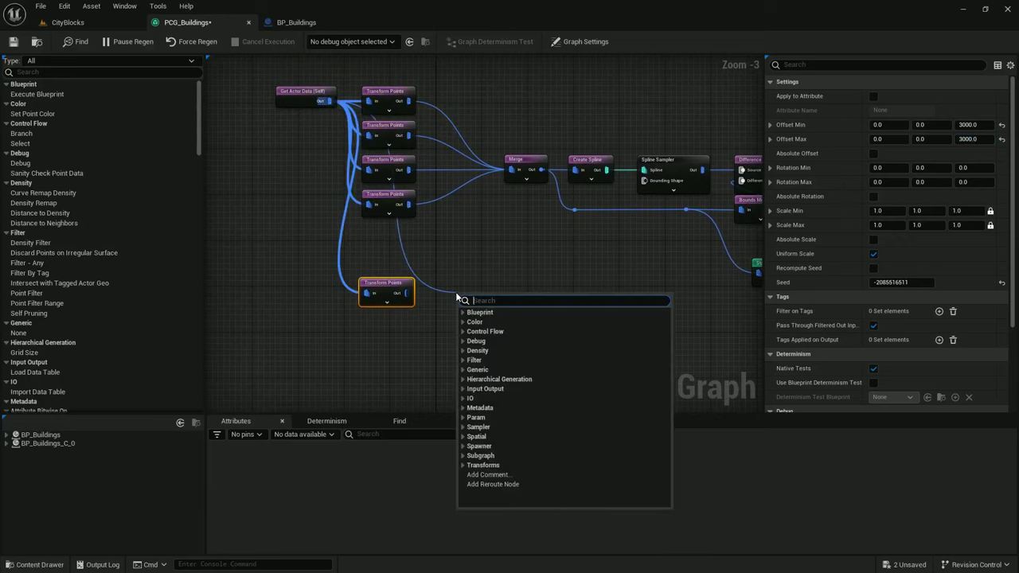
{"action": "type", "text": "merge"}
{"action": "left_click", "coordinate": [480, 326]}
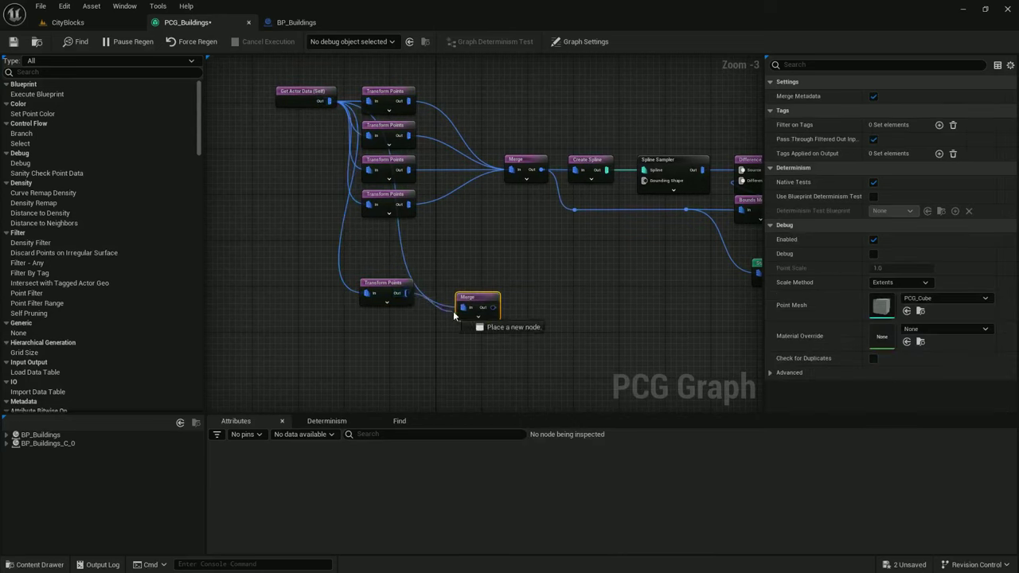
{"action": "right_click_drag", "start_coordinate": [477, 301], "coordinate": [395, 295]}
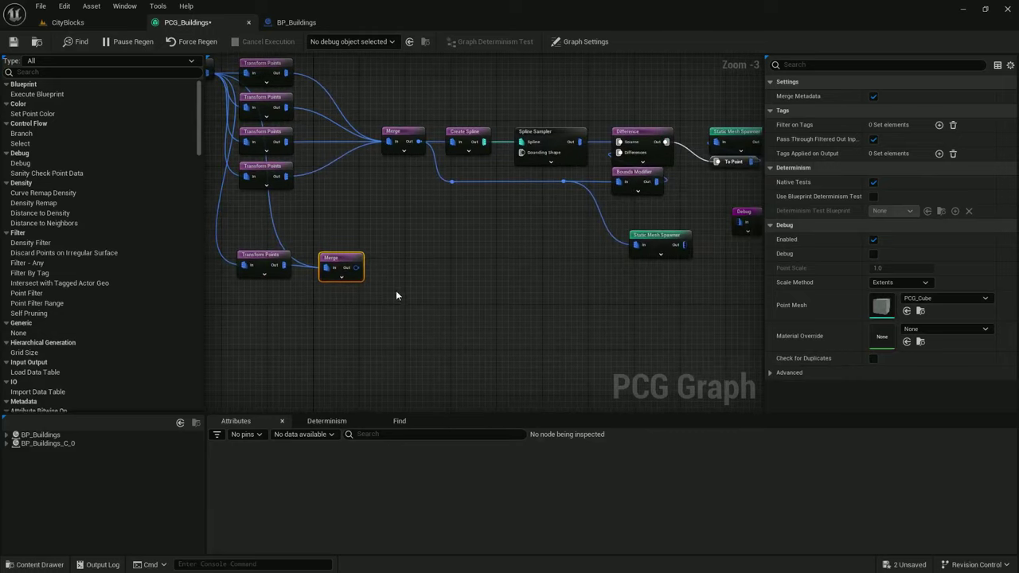
Feed the Debug node from the new Merge and examine its points in the CityBlocks level
{"action": "left_click_drag", "start_coordinate": [742, 215], "coordinate": [355, 271]}
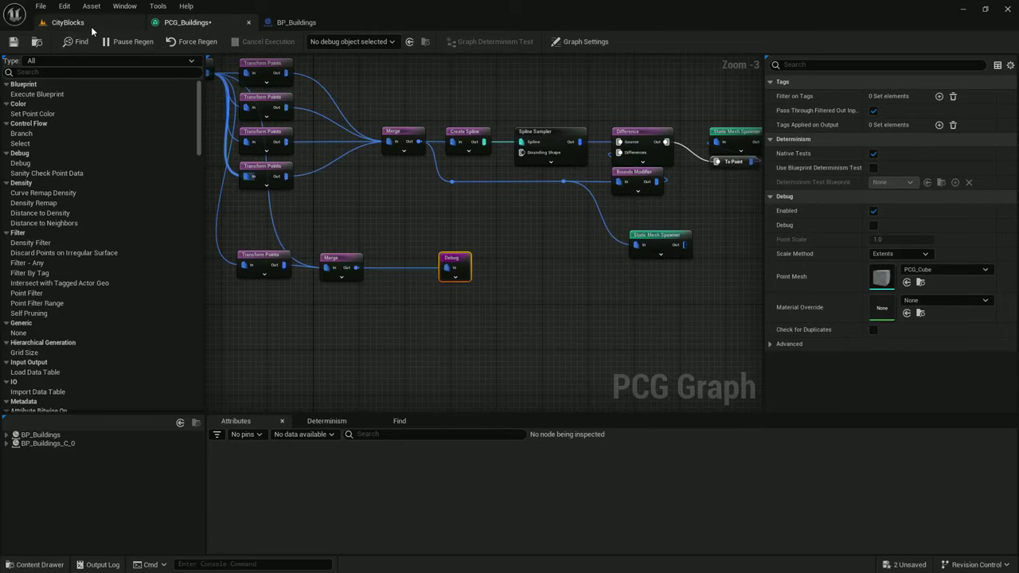
{"action": "left_click", "coordinate": [68, 22]}
{"action": "mouse_move", "coordinate": [364, 378]}
{"action": "right_mouse_down"}
{"action": "mouse_move", "coordinate": [323, 381]}
{"action": "mouse_move", "coordinate": [342, 379]}
{"action": "mouse_move", "coordinate": [349, 354]}
{"action": "mouse_move", "coordinate": [364, 378]}
{"action": "right_mouse_up"}
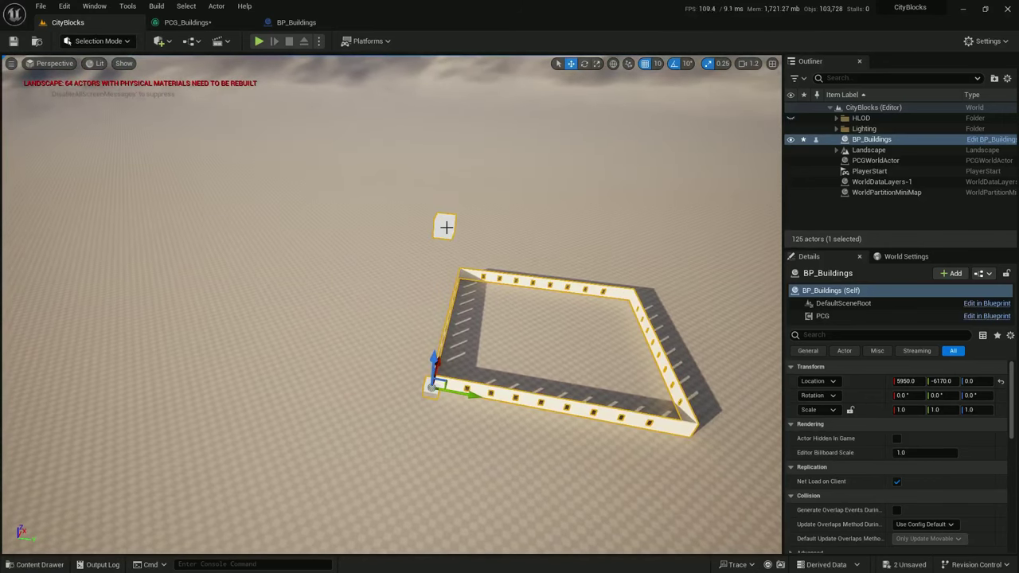
Replace Debug after the new Merge with a copy of the Create Spline node that has Closed Loop turned off
{"action": "left_click", "coordinate": [188, 23]}
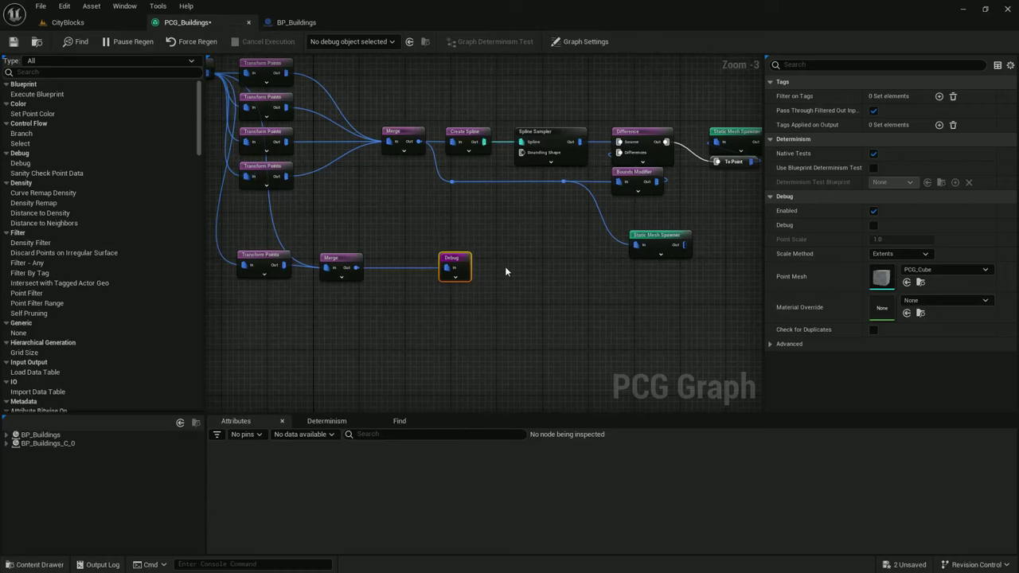
{"action": "left_click", "coordinate": [412, 268], "text": "alt"}
{"action": "left_click_drag", "start_coordinate": [452, 259], "coordinate": [533, 259]}
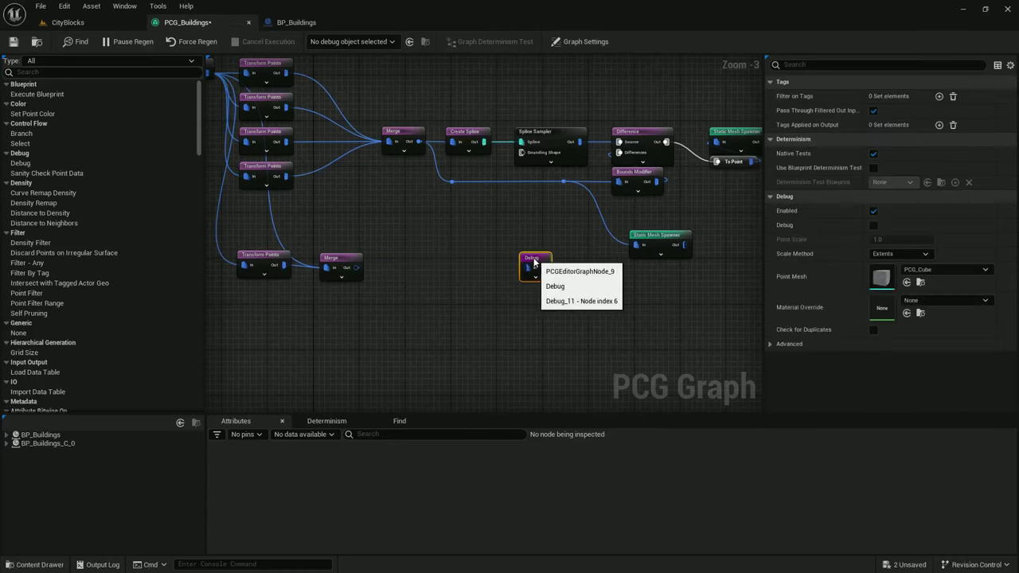
{"action": "left_click", "coordinate": [461, 130]}
{"action": "key", "text": "ctrl+v"}
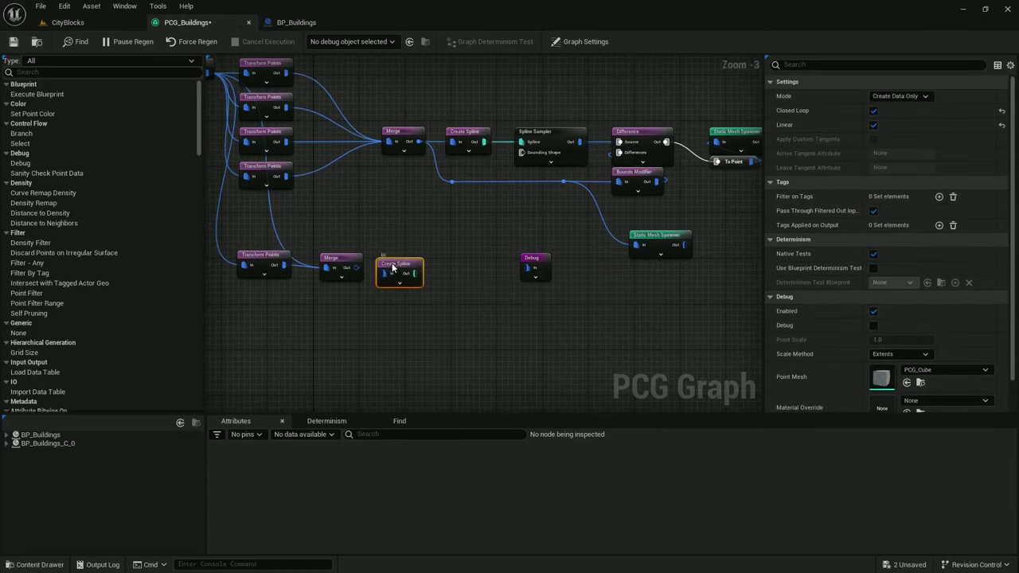
{"action": "left_click_drag", "start_coordinate": [393, 269], "coordinate": [393, 263]}
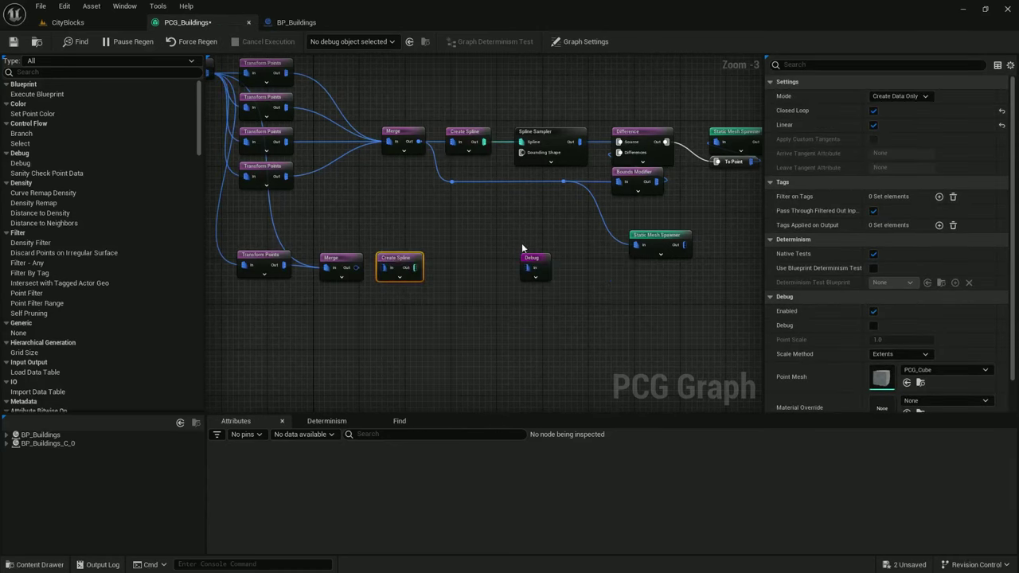
{"action": "left_click", "coordinate": [873, 111]}
{"action": "right_click_drag", "start_coordinate": [447, 267], "coordinate": [403, 227]}
Add a Spline Sampler fed from the copied Create Spline and move Debug clear beyond it
{"action": "left_click_drag", "start_coordinate": [370, 229], "coordinate": [397, 229]}
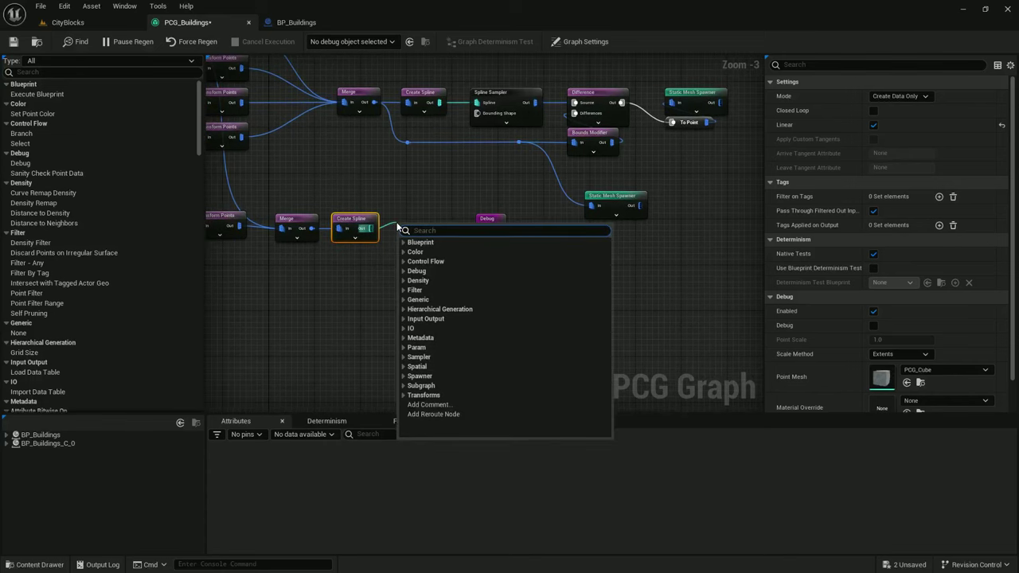
{"action": "type", "text": "spl"}
{"action": "type", "text": "p"}
{"action": "key", "text": "Return"}
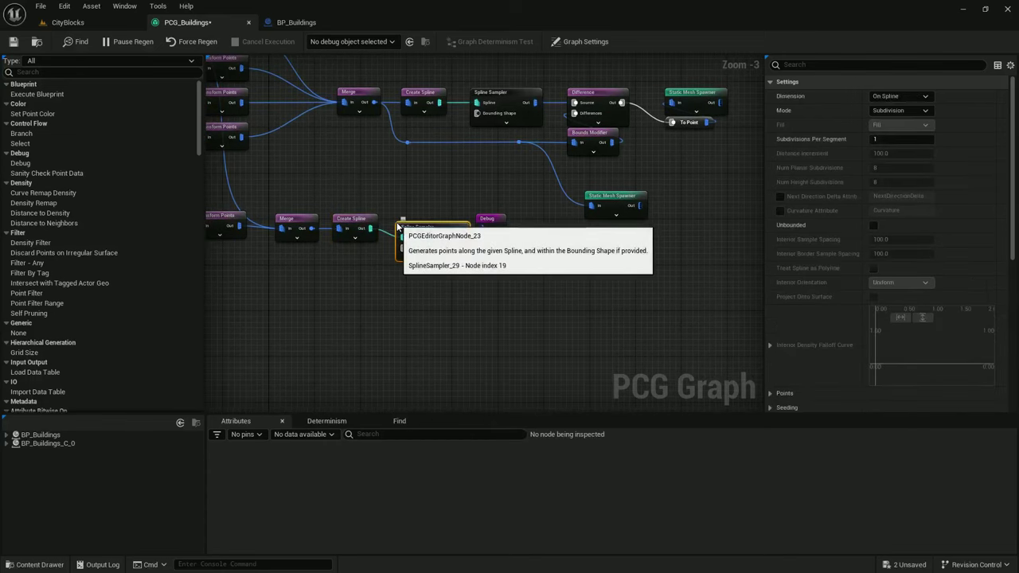
{"action": "left_click_drag", "start_coordinate": [490, 220], "coordinate": [530, 220]}
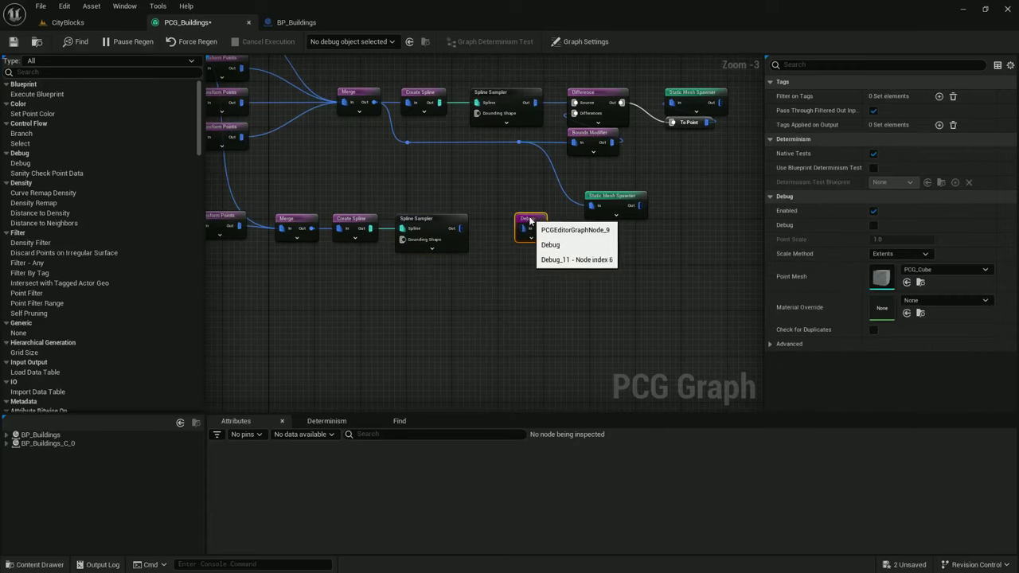
Set the new Spline Sampler's mode to Distance with a distance increment of 400
{"action": "left_click", "coordinate": [450, 222]}
{"action": "left_click", "coordinate": [898, 109]}
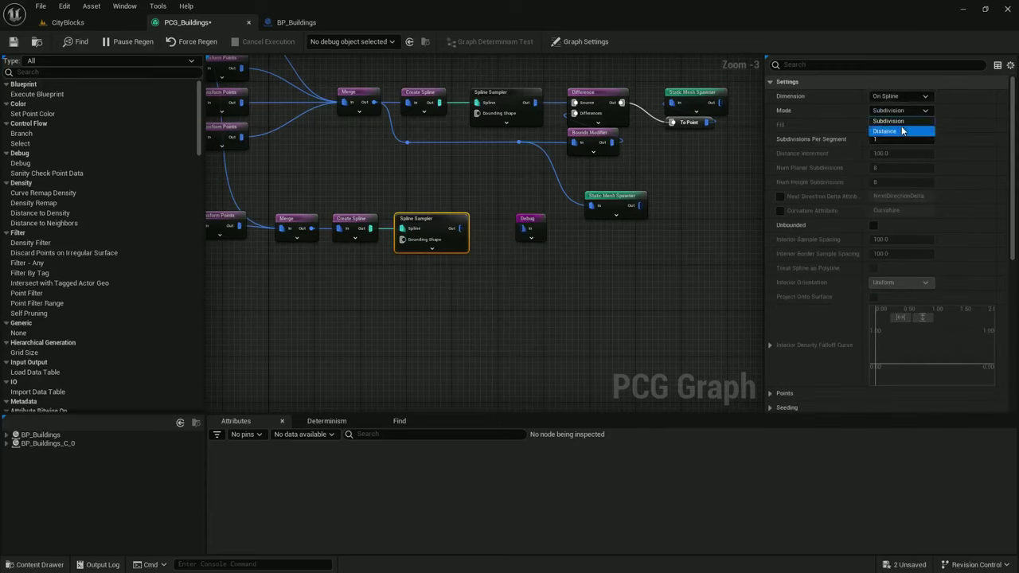
{"action": "left_click", "coordinate": [895, 129]}
{"action": "left_click", "coordinate": [903, 153]}
{"action": "type", "text": "400"}
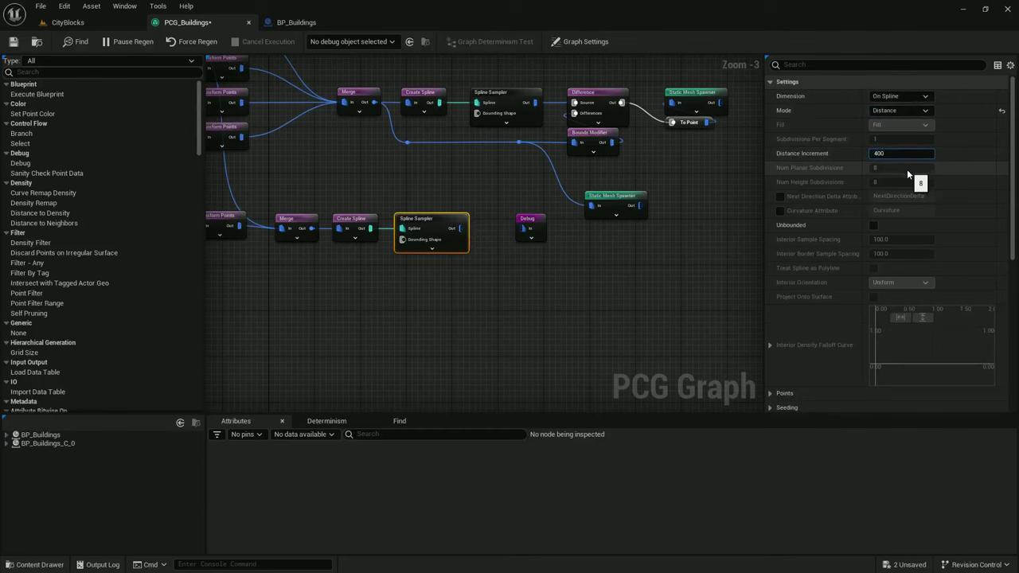
{"action": "key", "text": "Return"}
Connect the new Spline Sampler's output to Debug and check the level for debug points
{"action": "left_click_drag", "start_coordinate": [527, 231], "coordinate": [464, 231]}
{"action": "left_click", "coordinate": [65, 22]}
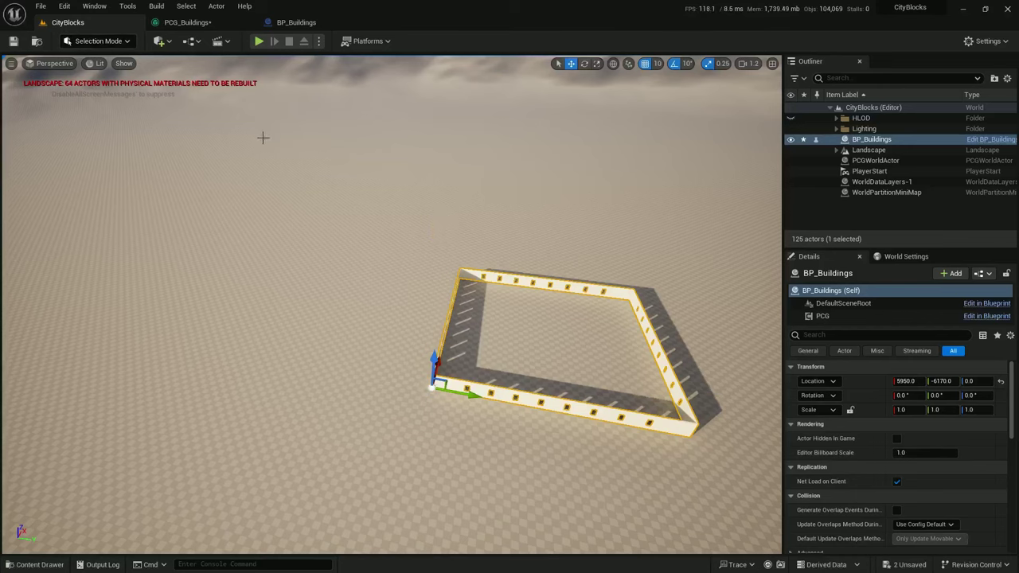
{"action": "left_click", "coordinate": [176, 22]}
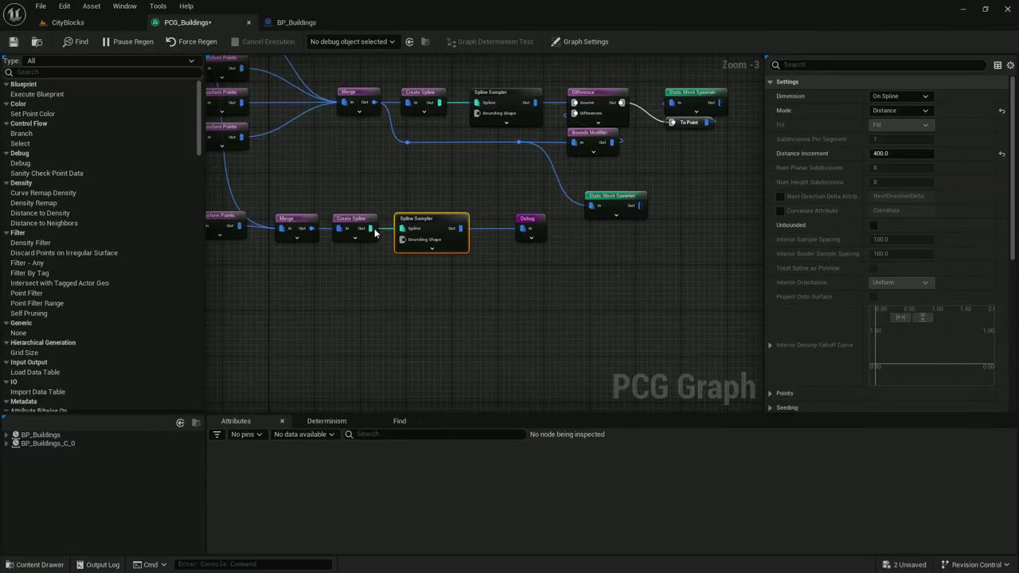
Enable Unbounded on the new Spline Sampler and inspect the area above the building's corner in the level
{"action": "left_click", "coordinate": [876, 225]}
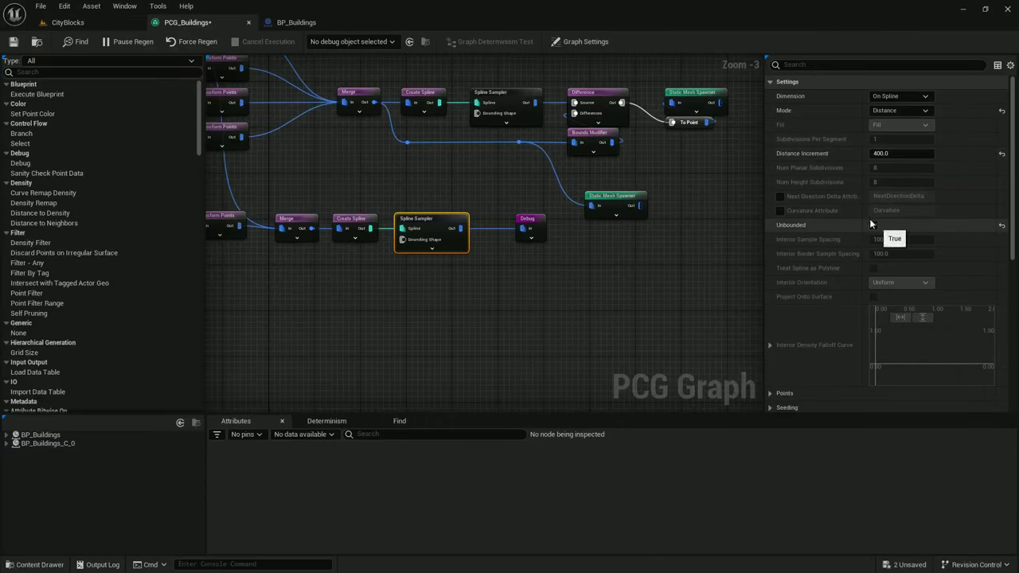
{"action": "left_click", "coordinate": [65, 22]}
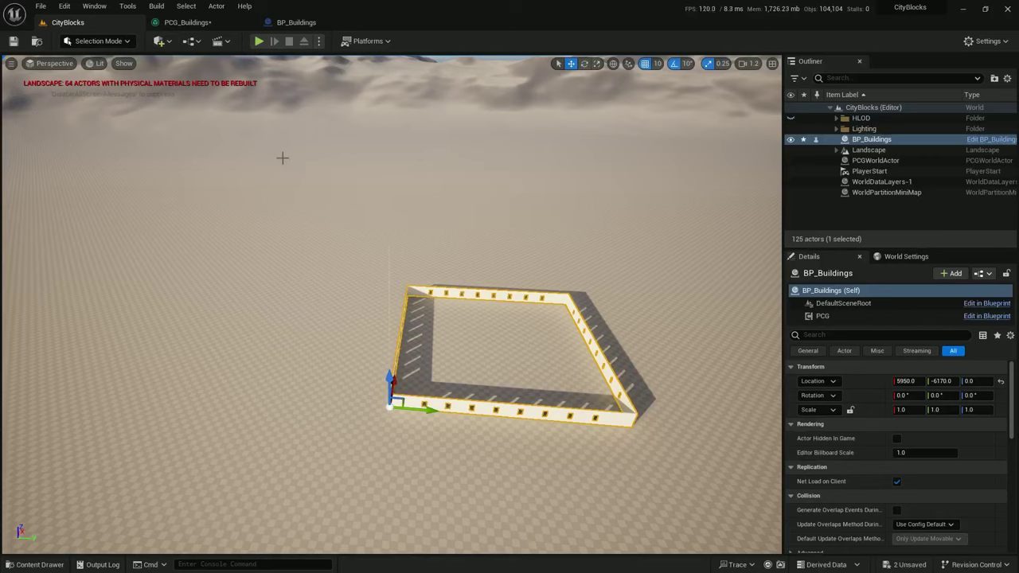
{"action": "right_click_drag", "start_coordinate": [328, 216], "coordinate": [323, 140]}
Set the Debug node's scale method to Absolute and view the vertical row of sample points in the level
{"action": "left_click", "coordinate": [193, 23]}
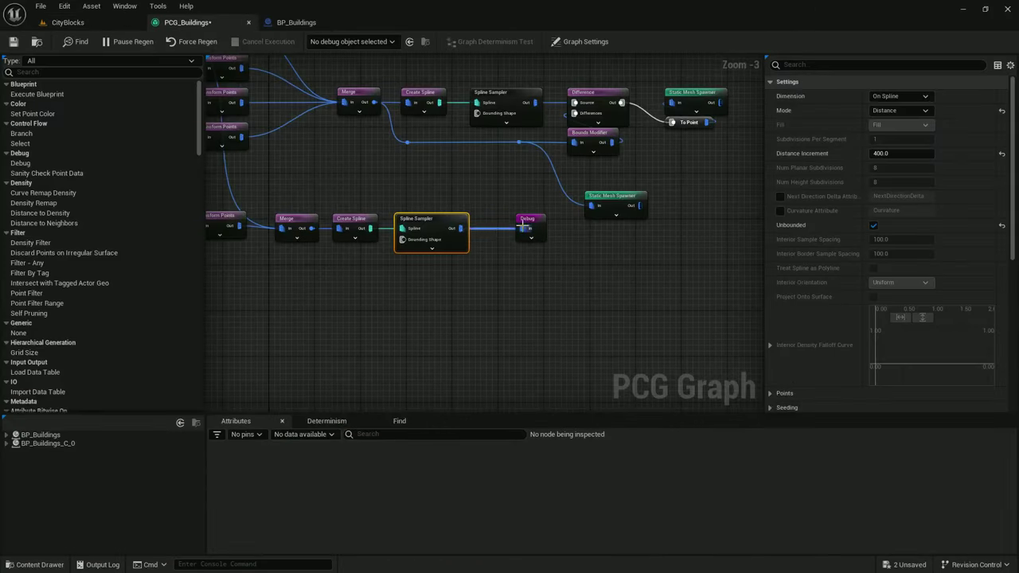
{"action": "left_click", "coordinate": [532, 229]}
{"action": "left_click", "coordinate": [898, 253]}
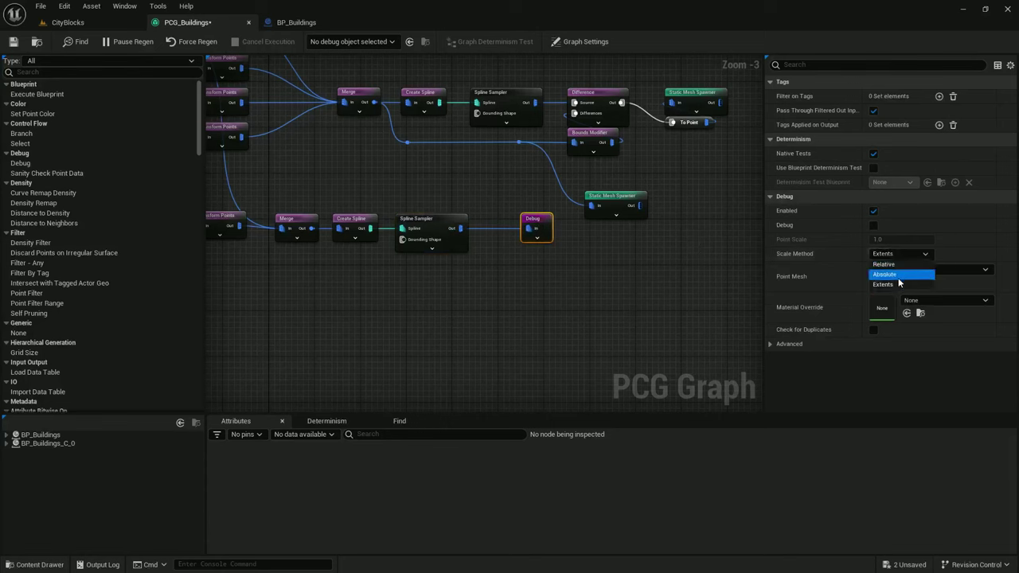
{"action": "left_click", "coordinate": [898, 275]}
{"action": "left_click", "coordinate": [68, 22]}
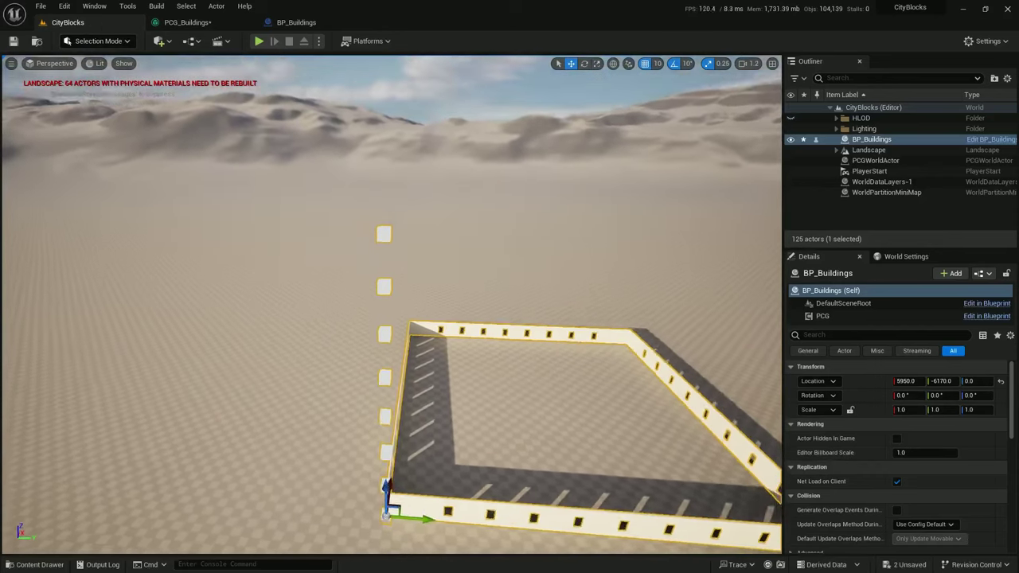
{"action": "right_click_drag", "start_coordinate": [390, 303], "coordinate": [366, 302]}
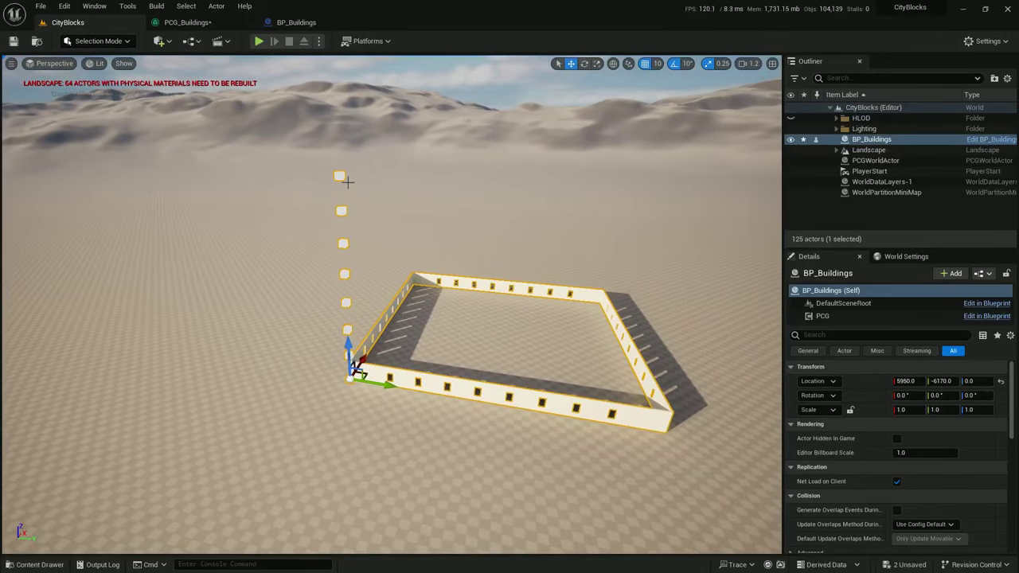
Set the new Spline Sampler's distance increment to 300 and check the vertical point spacing in the level
{"action": "left_click", "coordinate": [203, 22]}
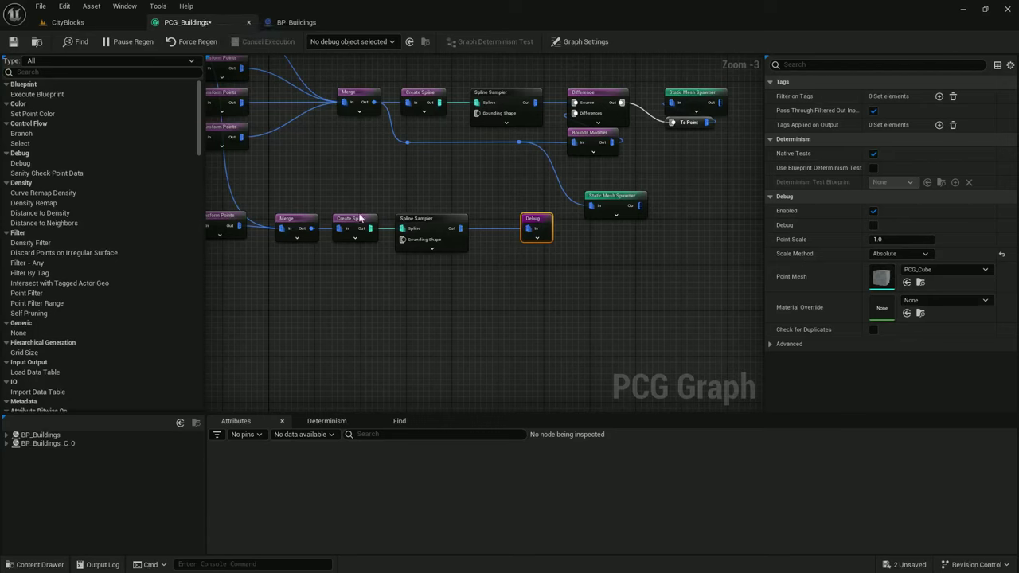
{"action": "left_click", "coordinate": [429, 217]}
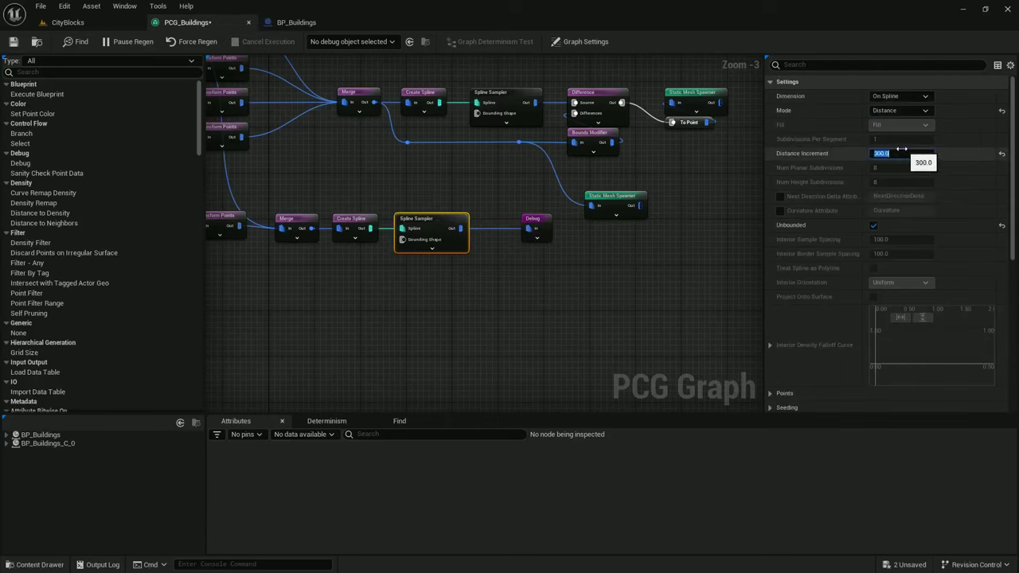
{"action": "left_click", "coordinate": [99, 19]}
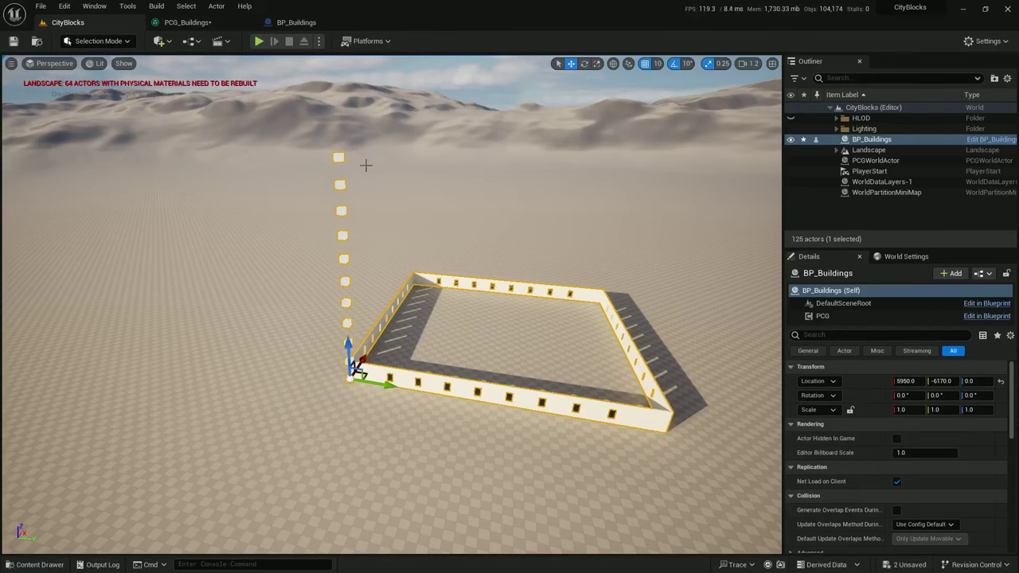
{"action": "left_click", "coordinate": [178, 22]}
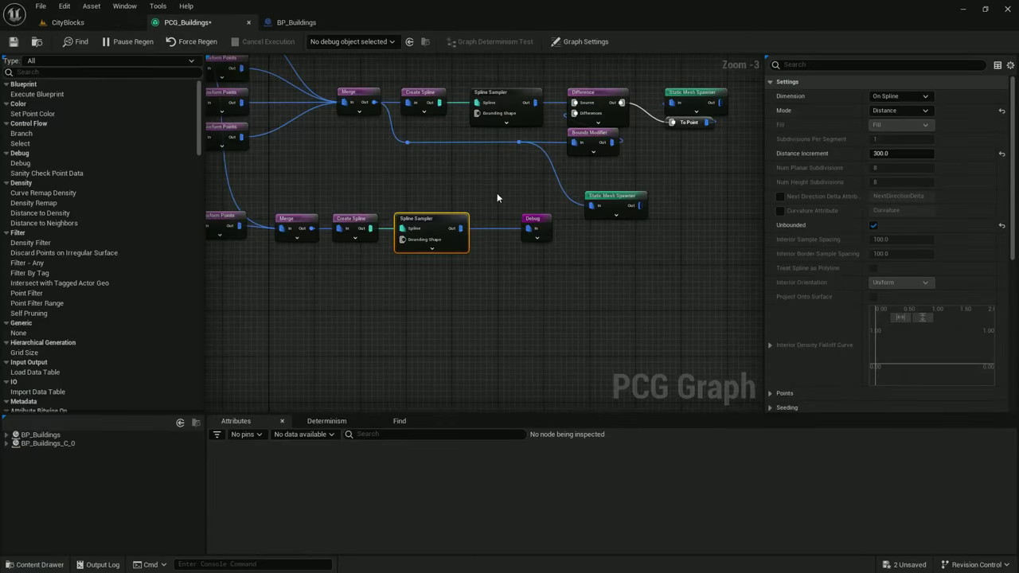
Add a Copy Points node fed by the vertical Spline Sampler and wire the sampler's output into its Target input
{"action": "right_click_drag", "start_coordinate": [497, 193], "coordinate": [485, 226]}
{"action": "left_click_drag", "start_coordinate": [443, 250], "coordinate": [535, 293]}
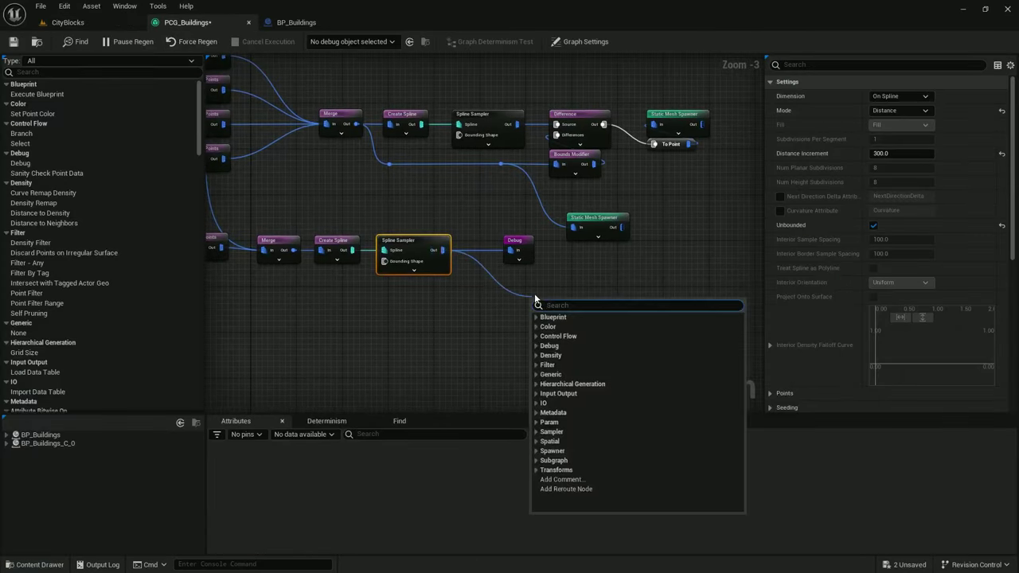
{"action": "type", "text": "copy poi"}
{"action": "key", "text": "Return"}
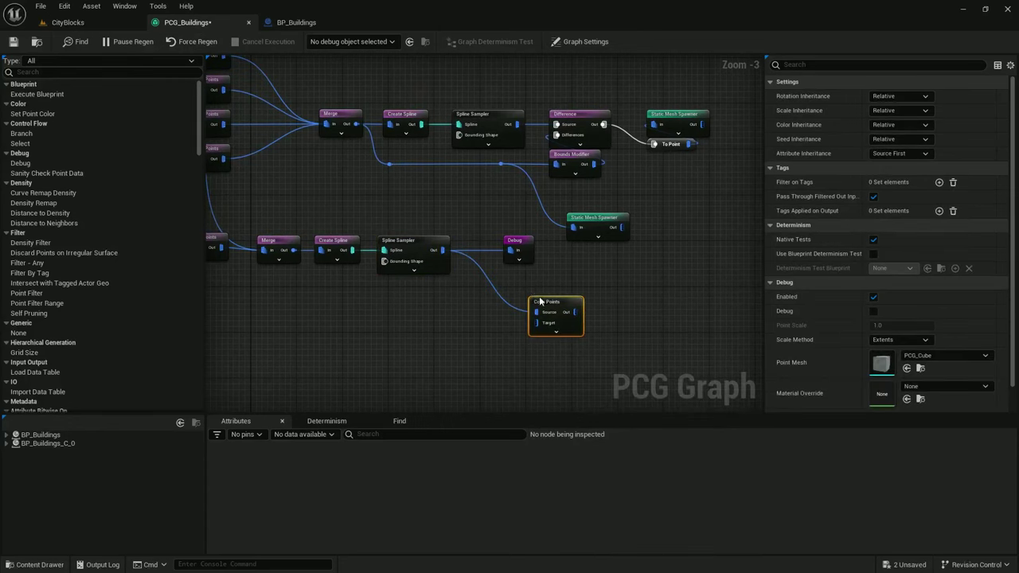
{"action": "left_click_drag", "start_coordinate": [536, 312], "coordinate": [542, 329], "text": "ctrl"}
{"action": "left_click_drag", "start_coordinate": [549, 304], "coordinate": [679, 266]}
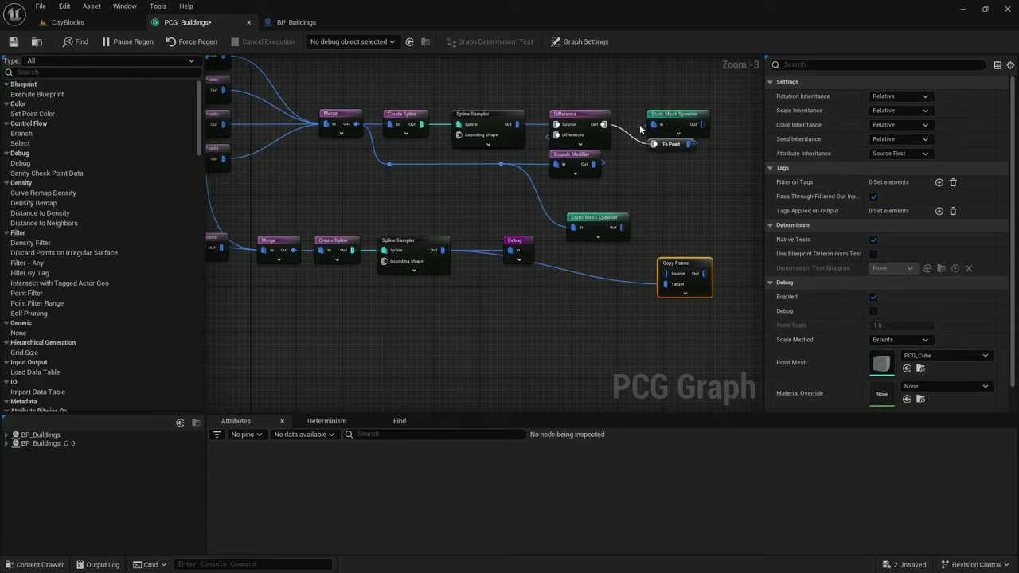
Connect the Difference node's output to the Source of Copy Points and move the Debug node out of the way below the vertical sampler
{"action": "left_click_drag", "start_coordinate": [603, 124], "coordinate": [653, 124]}
{"action": "left_click", "coordinate": [596, 220]}
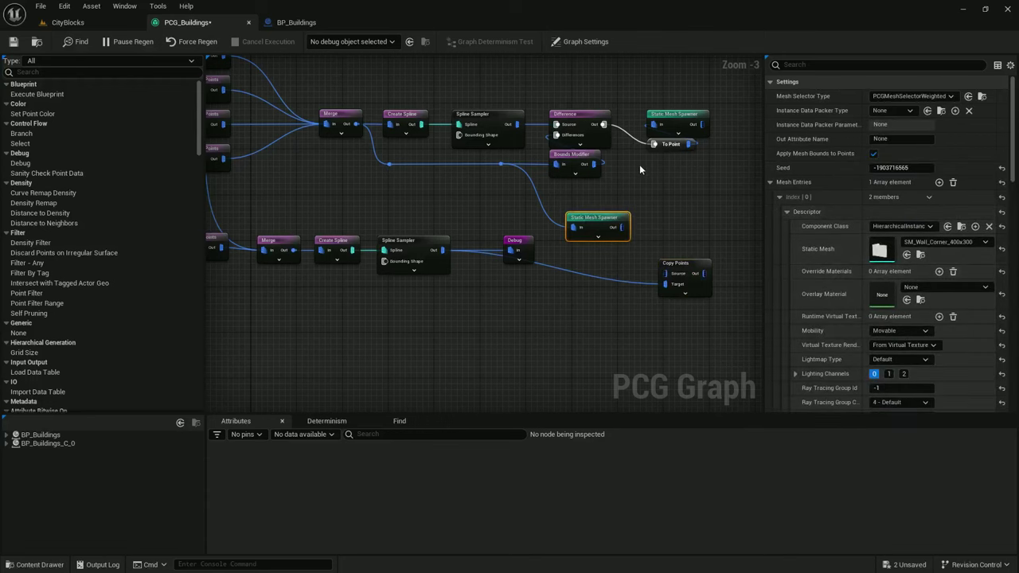
{"action": "left_click", "coordinate": [586, 114]}
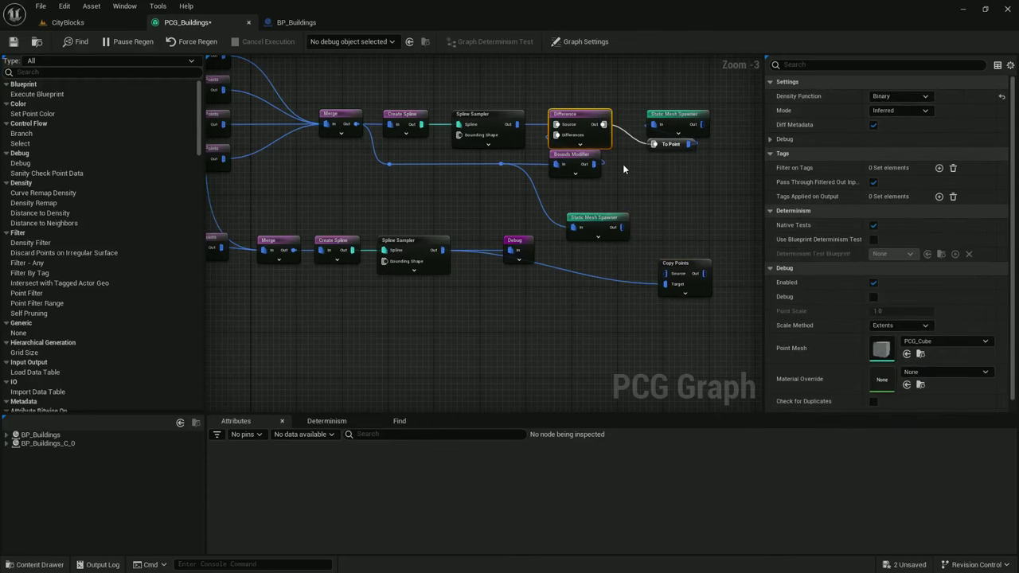
{"action": "right_click_drag", "start_coordinate": [623, 164], "coordinate": [599, 134]}
{"action": "left_click_drag", "start_coordinate": [572, 89], "coordinate": [618, 192]}
{"action": "left_click_drag", "start_coordinate": [667, 224], "coordinate": [660, 193]}
{"action": "left_click_drag", "start_coordinate": [491, 209], "coordinate": [443, 291]}
Add a second Copy Points node with the vertical sampler as Target and the merged corner points as Source
{"action": "left_click_drag", "start_coordinate": [411, 215], "coordinate": [557, 295]}
{"action": "type", "text": "copy po"}
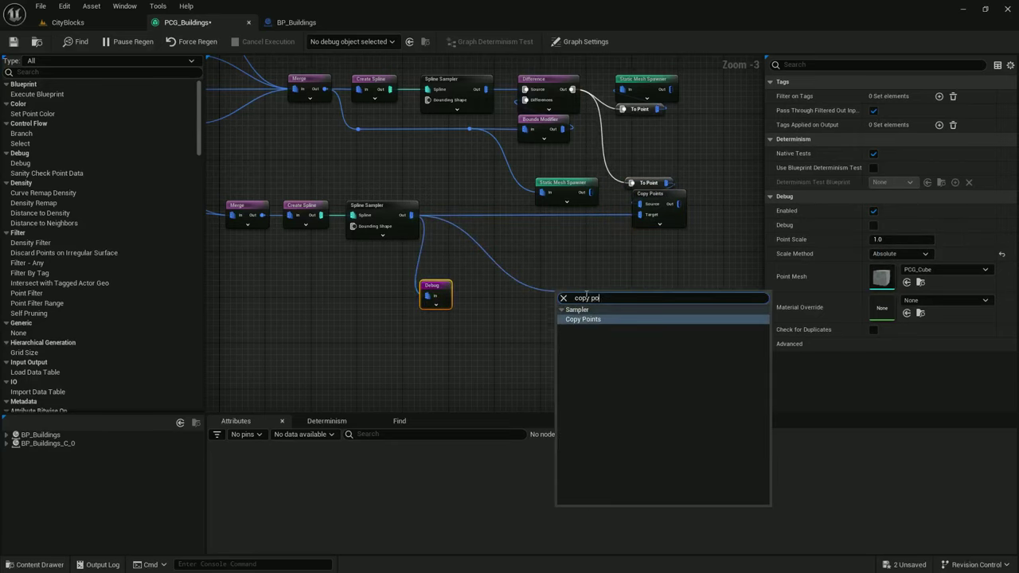
{"action": "key", "text": "Return"}
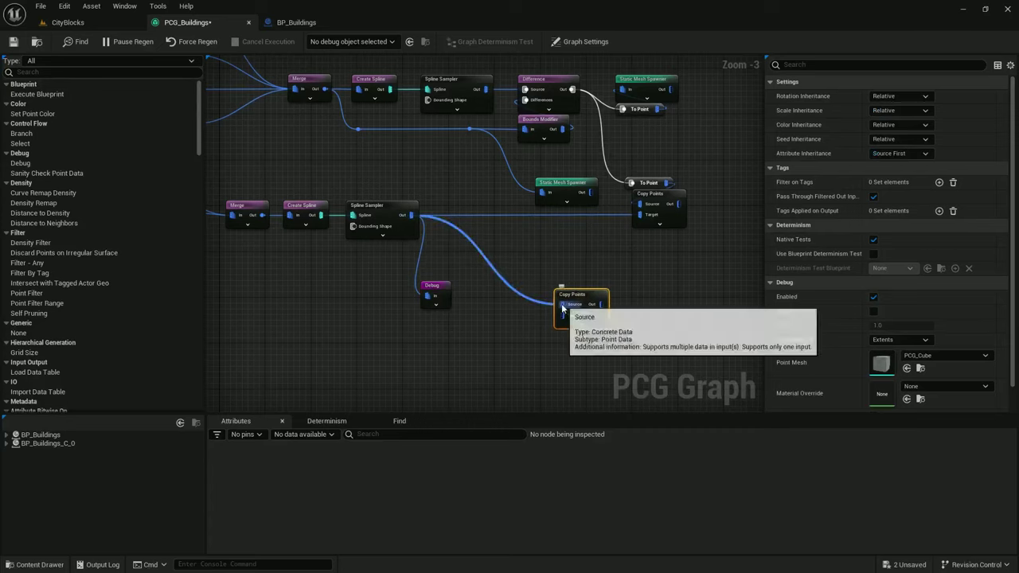
{"action": "left_click_drag", "start_coordinate": [574, 314], "coordinate": [660, 259]}
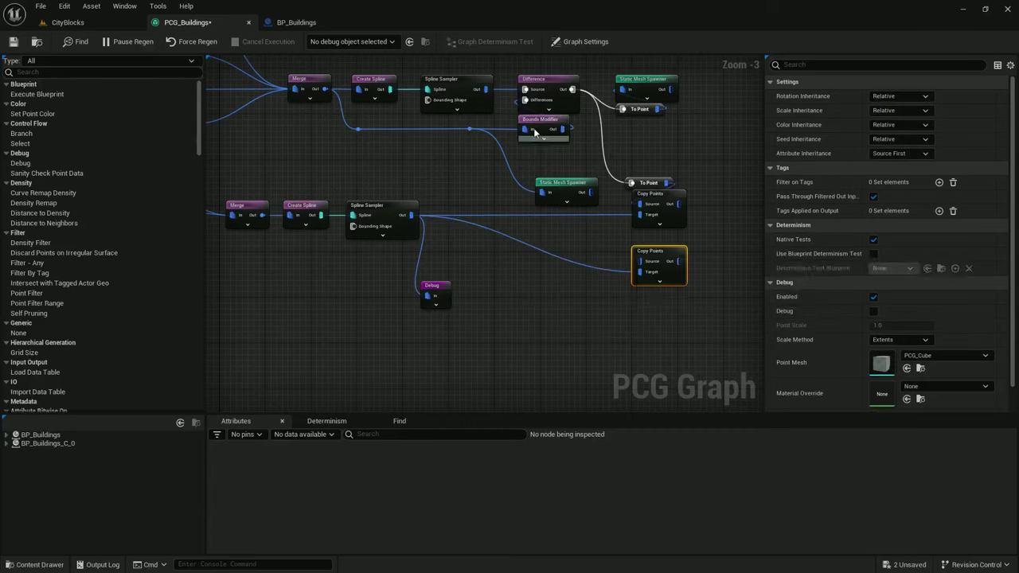
{"action": "left_click_drag", "start_coordinate": [471, 129], "coordinate": [643, 266]}
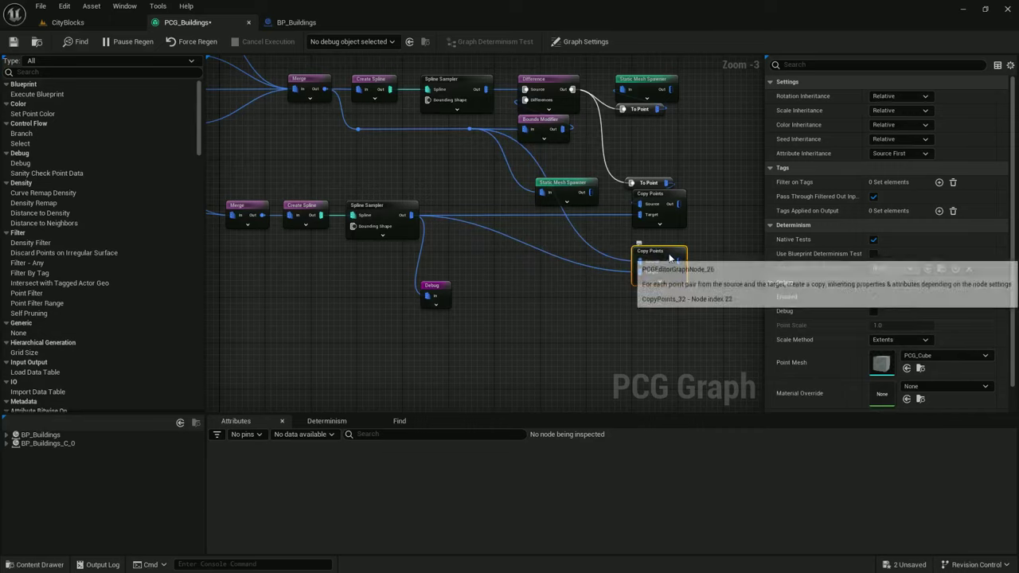
Detach the corner wall Static Mesh Spawner from the merged points and connect it to the second Copy Points output
{"action": "left_click_drag", "start_coordinate": [709, 308], "coordinate": [639, 184]}
{"action": "mouse_move", "coordinate": [660, 194]}
{"action": "left_mouse_down"}
{"action": "mouse_move", "coordinate": [661, 171]}
{"action": "mouse_move", "coordinate": [661, 188]}
{"action": "left_mouse_up"}
{"action": "left_click", "coordinate": [529, 193]}
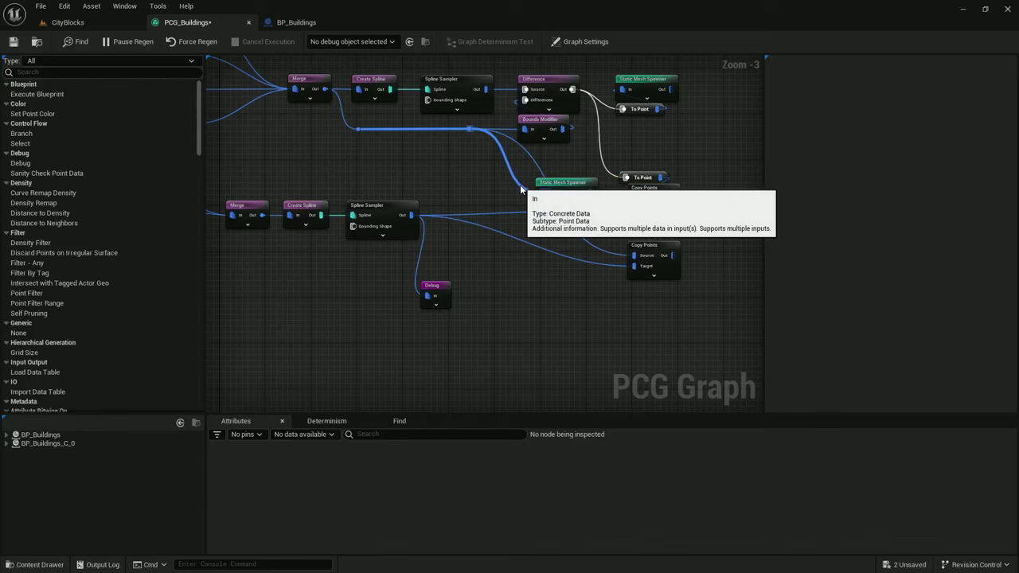
{"action": "left_click_drag", "start_coordinate": [584, 198], "coordinate": [673, 257]}
{"action": "right_click_drag", "start_coordinate": [694, 169], "coordinate": [652, 194]}
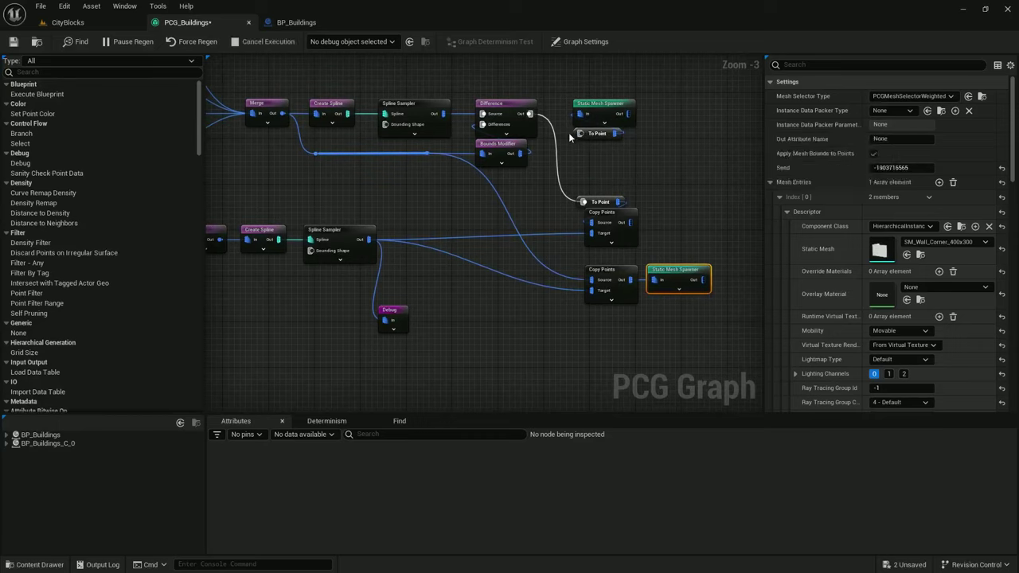
Detach the window wall Static Mesh Spawner from its To Point node and feed it from the first Copy Points output
{"action": "left_click_drag", "start_coordinate": [577, 126], "coordinate": [658, 126]}
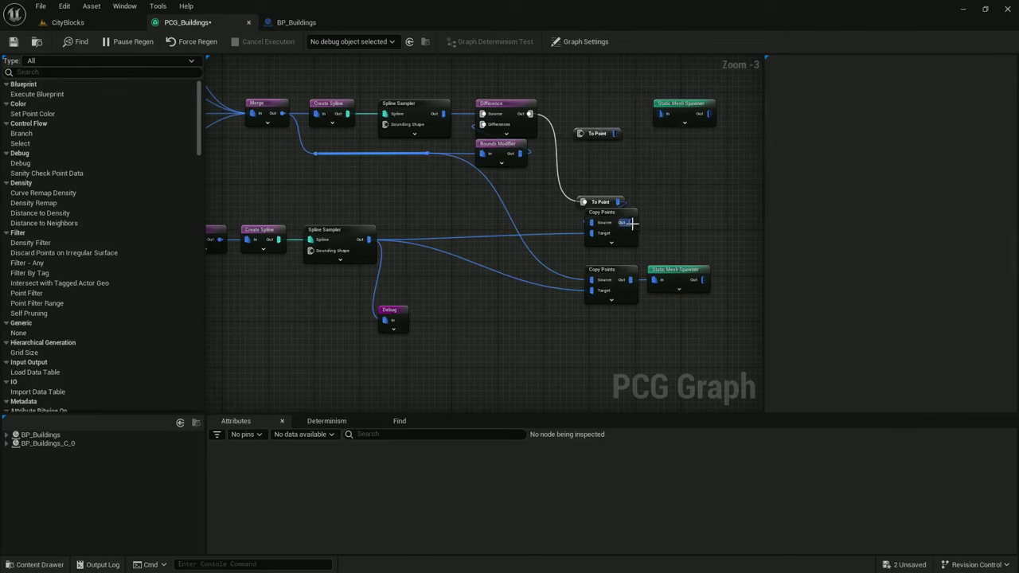
{"action": "left_click_drag", "start_coordinate": [629, 222], "coordinate": [675, 215]}
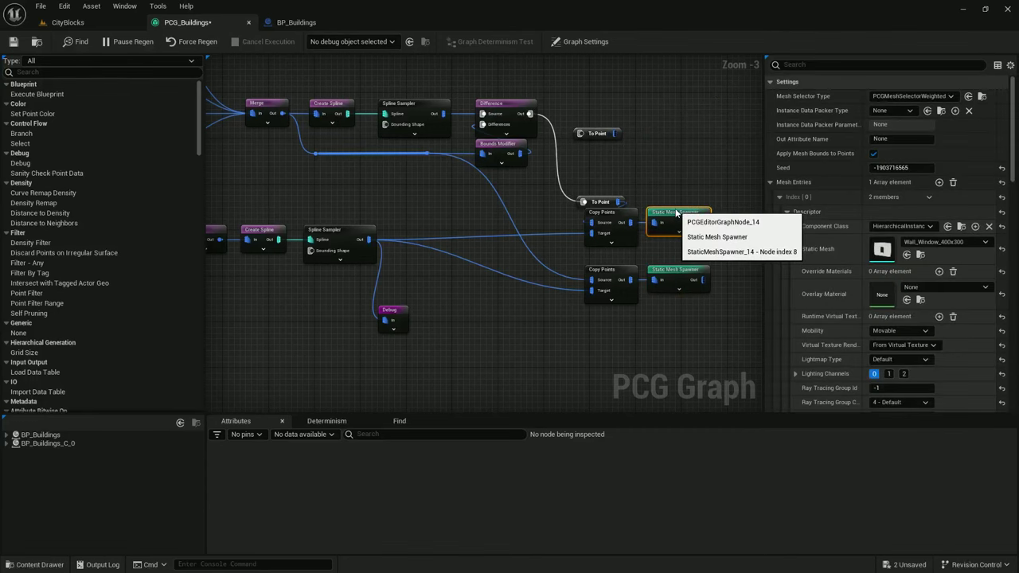
{"action": "right_click_drag", "start_coordinate": [319, 168], "coordinate": [416, 130]}
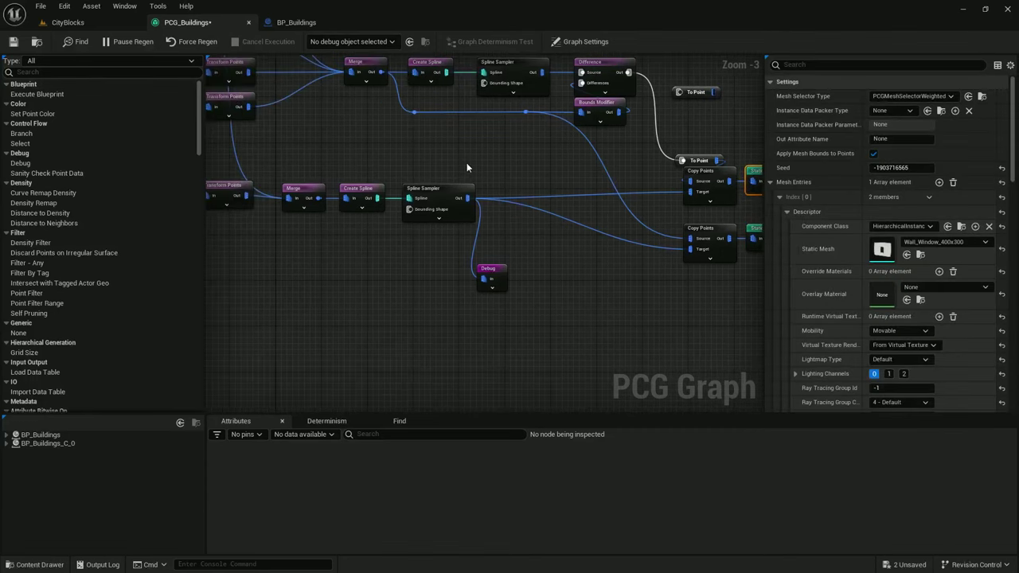
Disconnect the Debug node from the vertical Spline Sampler and delete the unused To Point node
{"action": "right_click_drag", "start_coordinate": [472, 227], "coordinate": [442, 237]}
{"action": "left_click", "coordinate": [448, 247], "text": "alt"}
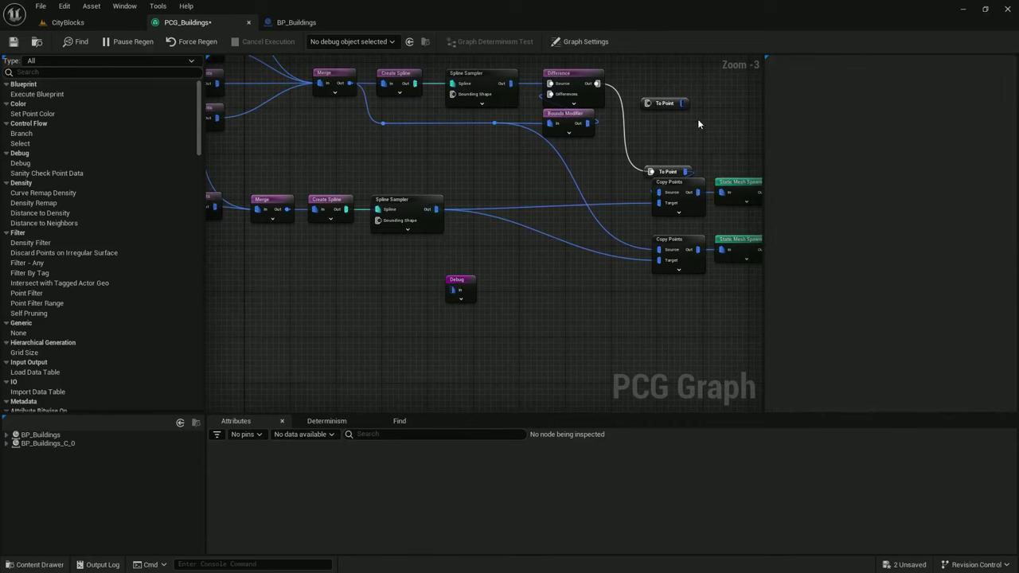
{"action": "left_click", "coordinate": [664, 103]}
{"action": "key", "text": "Delete"}
Examine the orientation of the copied wall floors in the CityBlocks level from several angles
{"action": "left_click", "coordinate": [68, 23]}
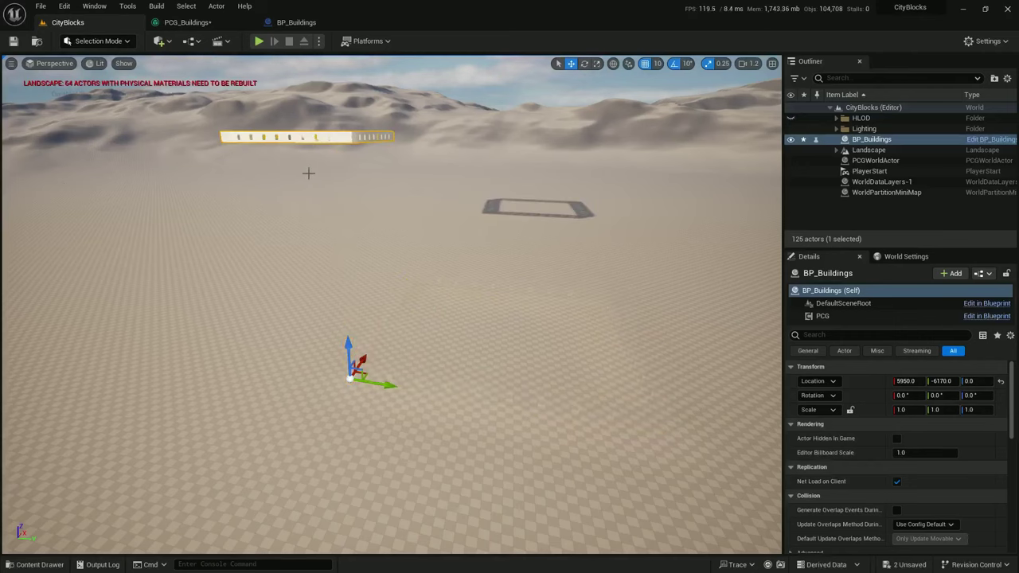
{"action": "key", "text": "e"}
{"action": "right_click_drag", "start_coordinate": [391, 304], "coordinate": [545, 247]}
{"action": "scroll", "coordinate": [355, 288], "scroll_direction": "up", "scroll_amount": 2}
{"action": "key", "text": "s"}
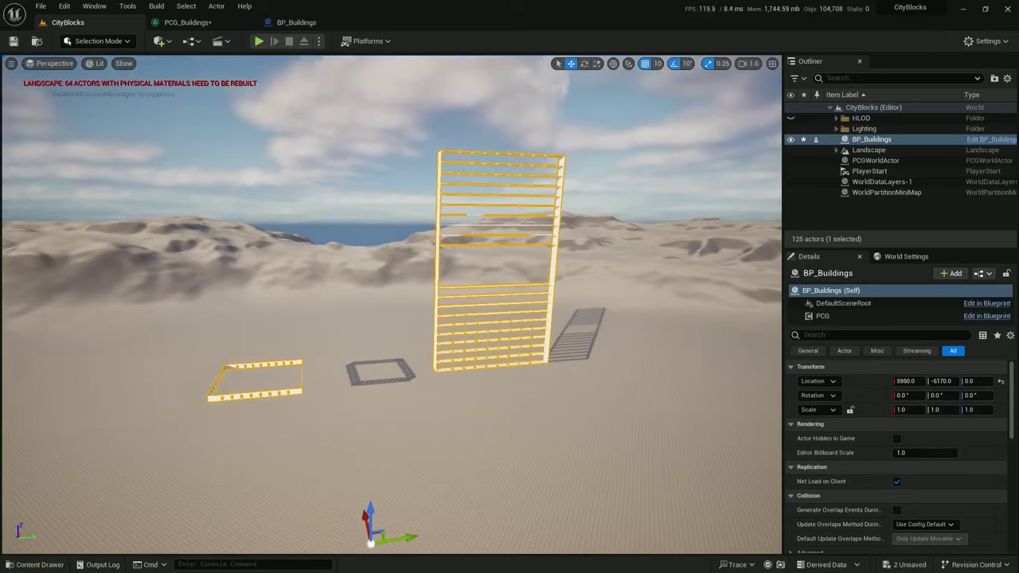
{"action": "right_click_drag", "start_coordinate": [412, 339], "coordinate": [426, 224]}
{"action": "key", "text": "w"}
{"action": "scroll", "coordinate": [459, 304], "scroll_direction": "up", "scroll_amount": 1}
{"action": "right_click_drag", "start_coordinate": [459, 304], "coordinate": [513, 247]}
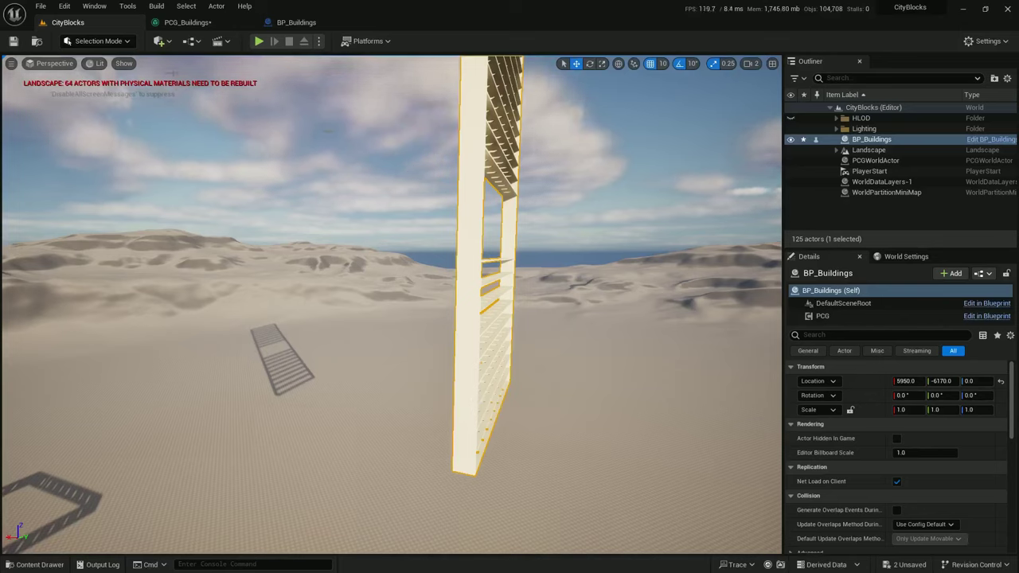
Choose the BP_Buildings PCG instance as debug object and inspect the vertical Spline Sampler's point rotations
{"action": "left_click", "coordinate": [211, 24]}
{"action": "left_click", "coordinate": [438, 227]}
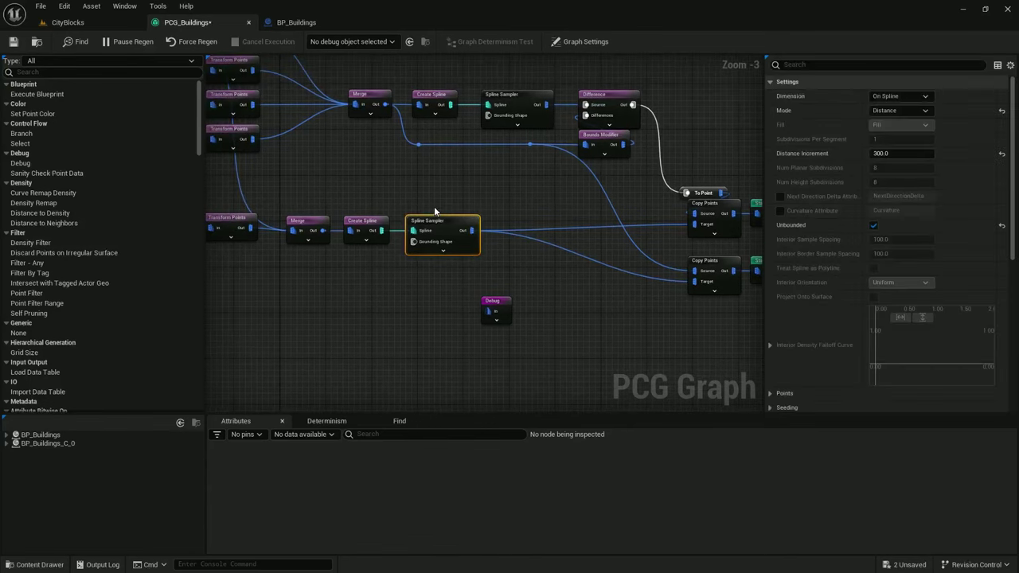
{"action": "left_click", "coordinate": [351, 41]}
{"action": "left_click", "coordinate": [351, 67]}
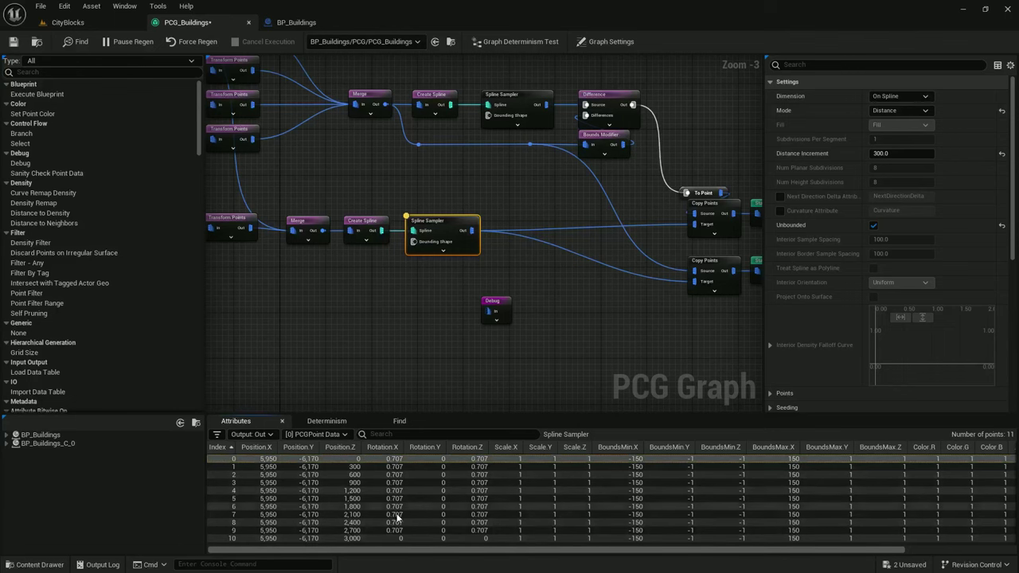
Insert a Transform Points node with Absolute Rotation enabled between the vertical Spline Sampler and both Copy Points nodes
{"action": "right_click_drag", "start_coordinate": [440, 222], "coordinate": [406, 224]}
{"action": "right_click", "coordinate": [398, 175]}
{"action": "type", "text": "transform"}
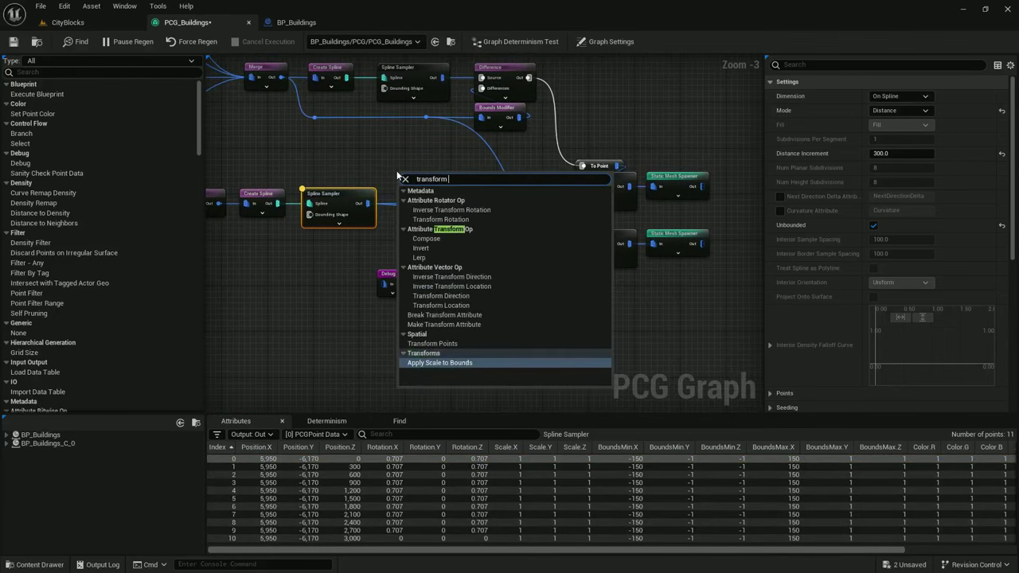
{"action": "type", "text": " points"}
{"action": "key", "text": "Return"}
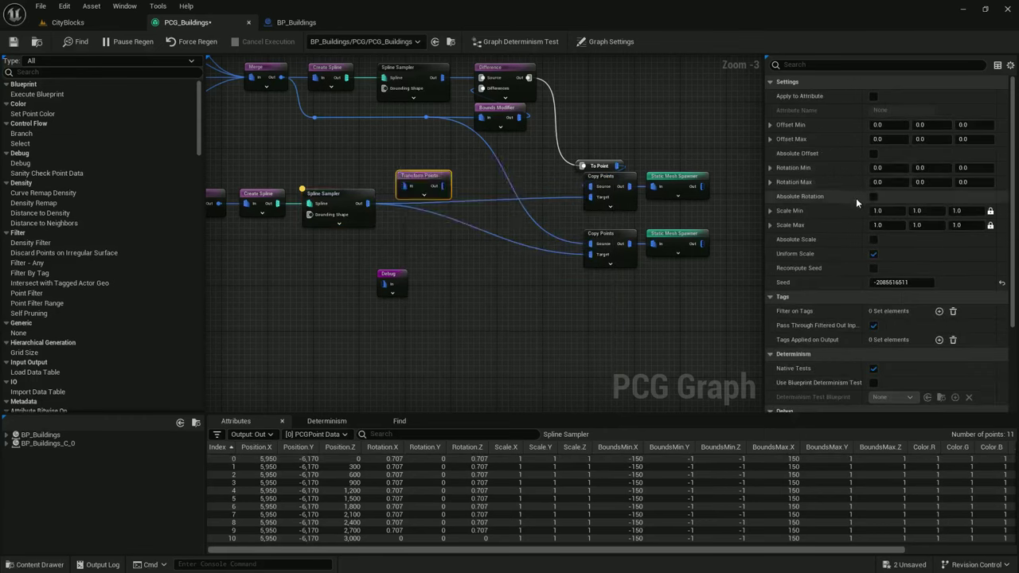
{"action": "left_click", "coordinate": [873, 196]}
{"action": "mouse_move", "coordinate": [367, 203]}
{"action": "left_mouse_down", "text": "ctrl"}
{"action": "mouse_move", "coordinate": [444, 187]}
{"action": "mouse_move", "coordinate": [363, 204]}
{"action": "left_mouse_up", "text": "ctrl"}
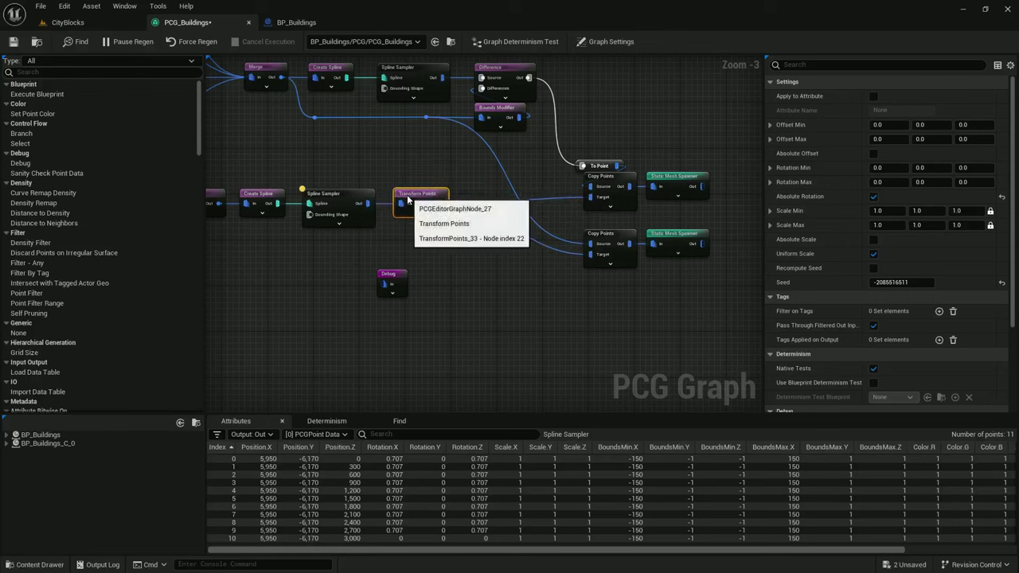
View the regenerated multi-storey building in the CityBlocks level
{"action": "left_click", "coordinate": [97, 22]}
{"action": "key", "text": "f"}
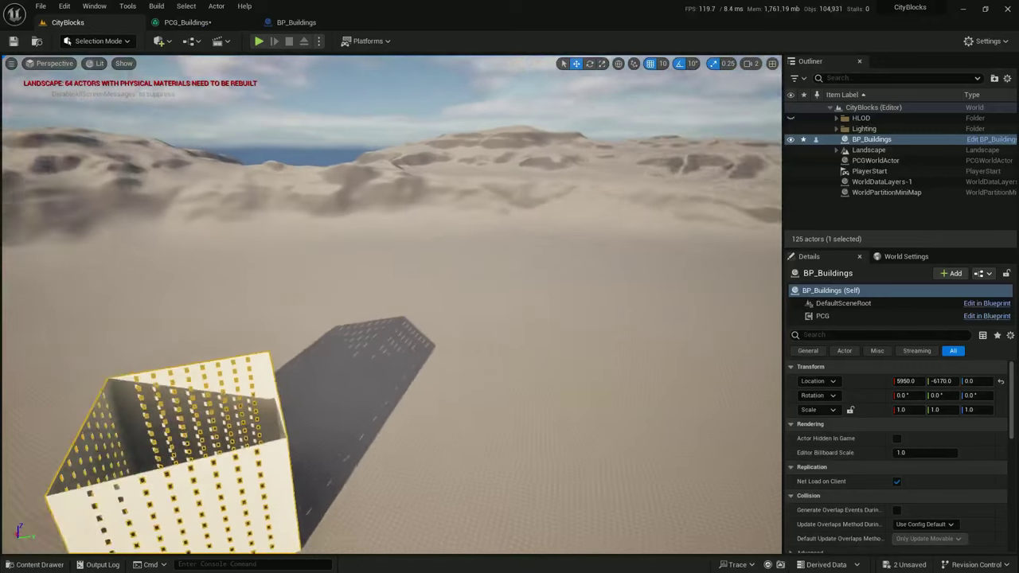
{"action": "right_click_drag", "start_coordinate": [478, 288], "coordinate": [500, 297]}
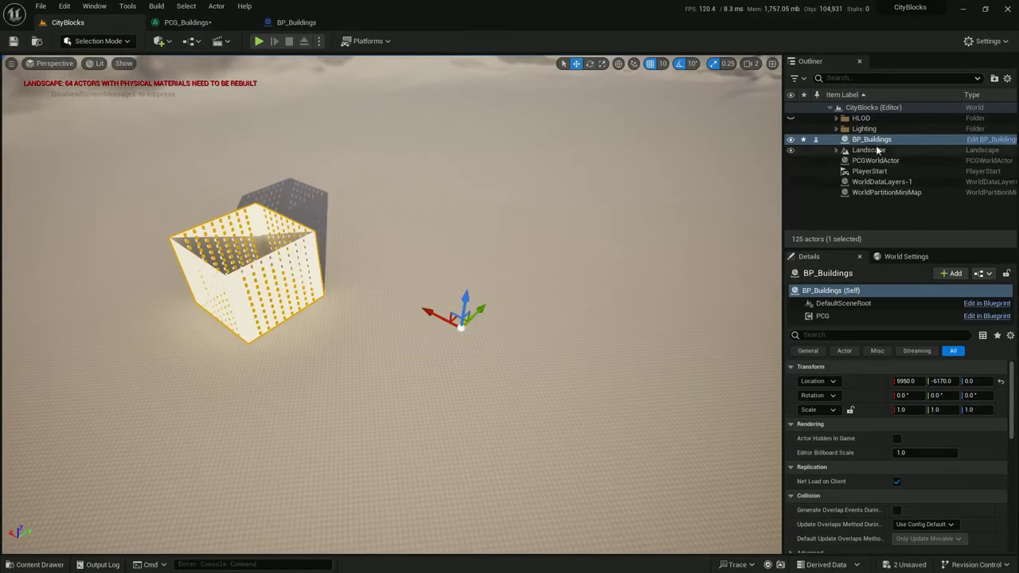
Move the BP_Buildings actor to about X 1090, Y -5690, snap it to the ground and check the building's regeneration
{"action": "left_click_drag", "start_coordinate": [436, 319], "coordinate": [527, 306]}
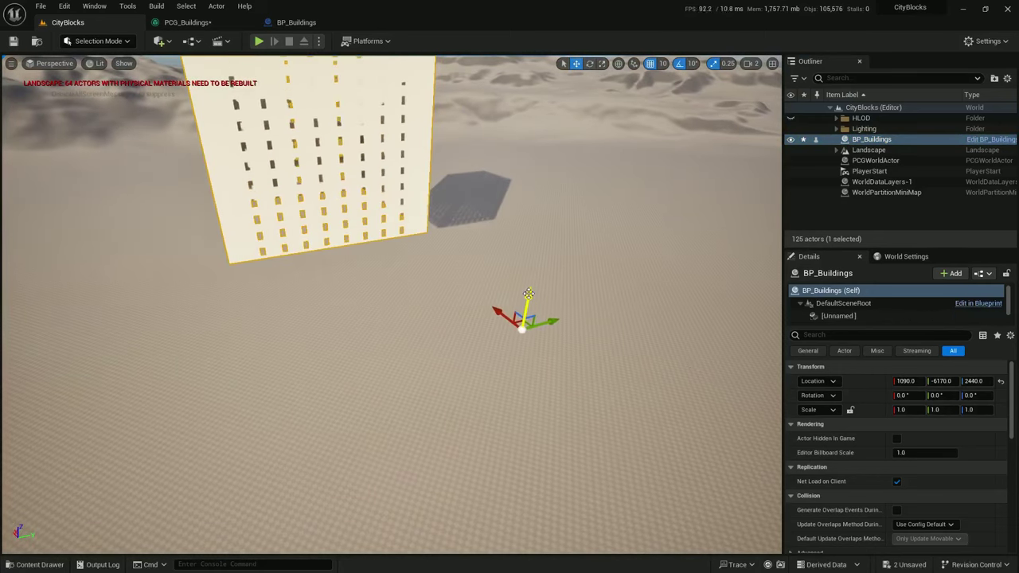
{"action": "key", "text": "End"}
{"action": "left_click_drag", "start_coordinate": [531, 388], "coordinate": [542, 369]}
{"action": "mouse_move", "coordinate": [573, 380]}
{"action": "right_mouse_down"}
{"action": "mouse_move", "coordinate": [613, 406]}
{"action": "mouse_move", "coordinate": [573, 379]}
{"action": "right_mouse_up"}
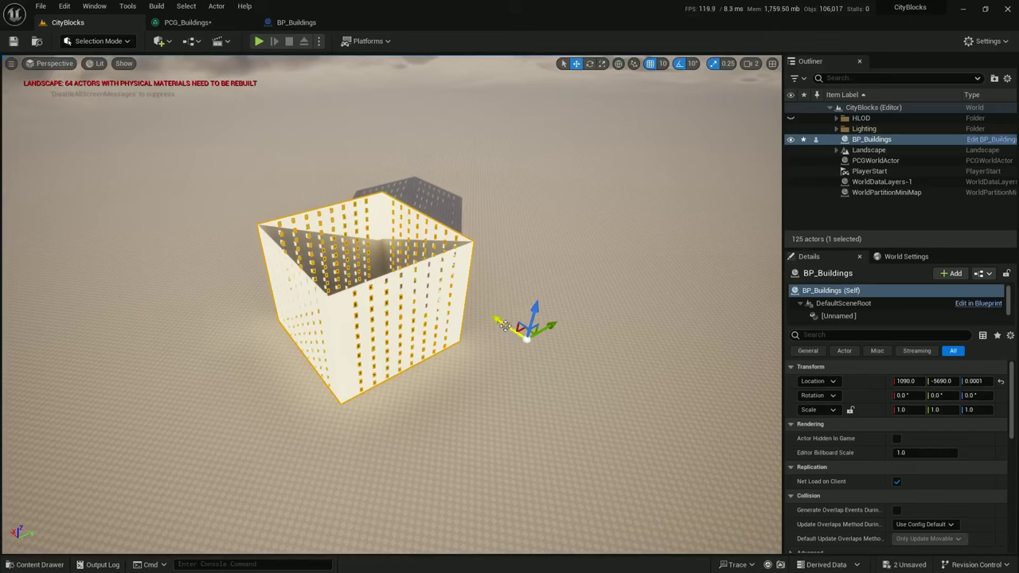
{"action": "left_click", "coordinate": [528, 328]}
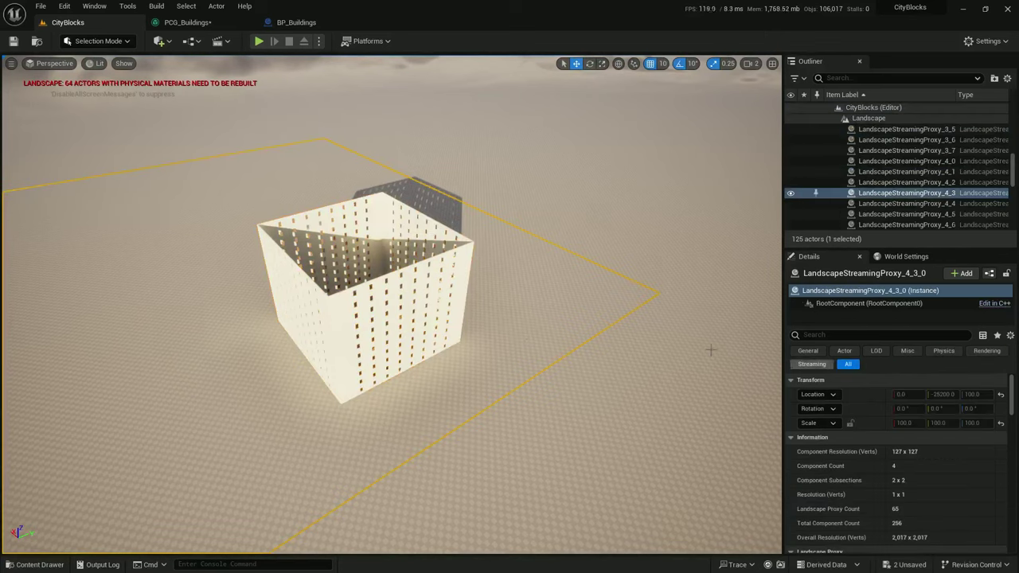
{"action": "left_click", "coordinate": [434, 306]}
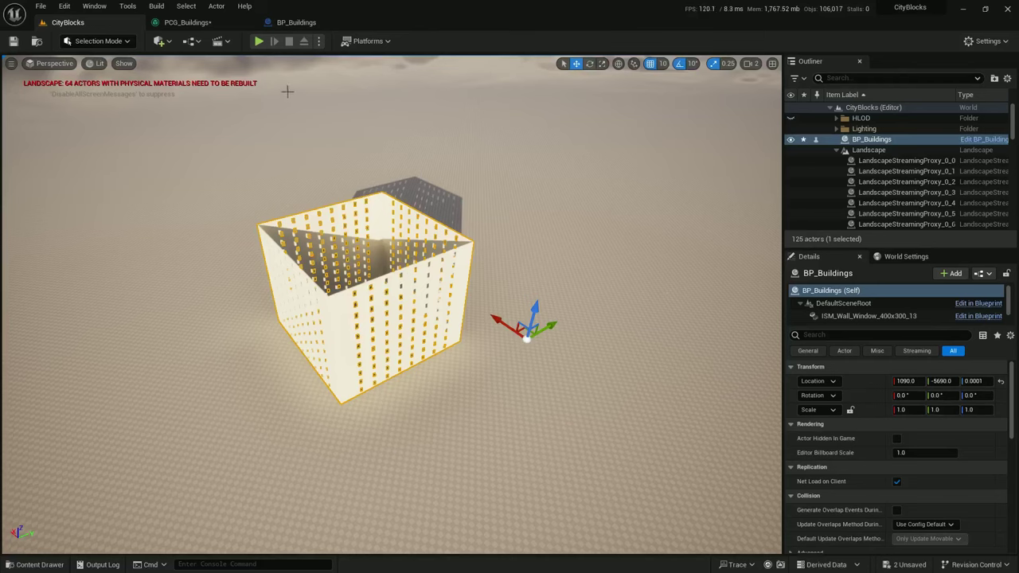
Align Get Actor Data with the vertical spline branch and disconnect it from the wall ring's four Transform Points nodes
{"action": "left_click", "coordinate": [187, 23]}
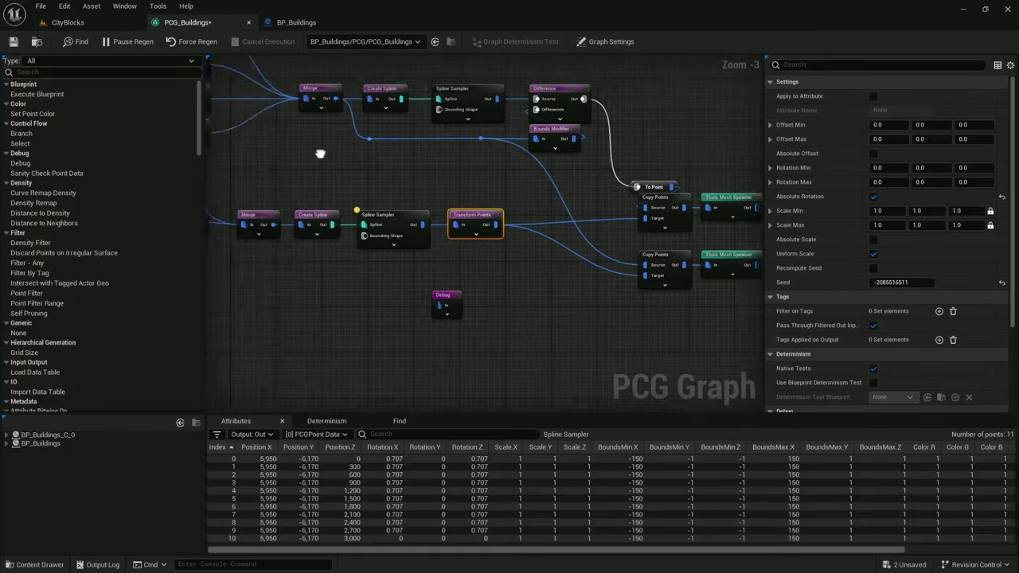
{"action": "right_click_drag", "start_coordinate": [320, 153], "coordinate": [617, 265]}
{"action": "left_click", "coordinate": [336, 297]}
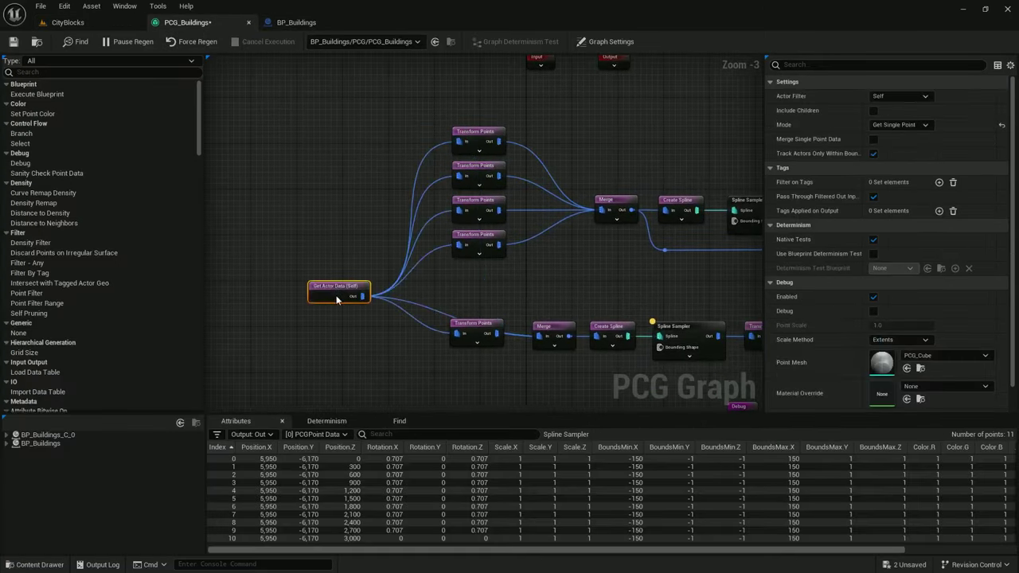
{"action": "left_click_drag", "start_coordinate": [336, 300], "coordinate": [342, 340]}
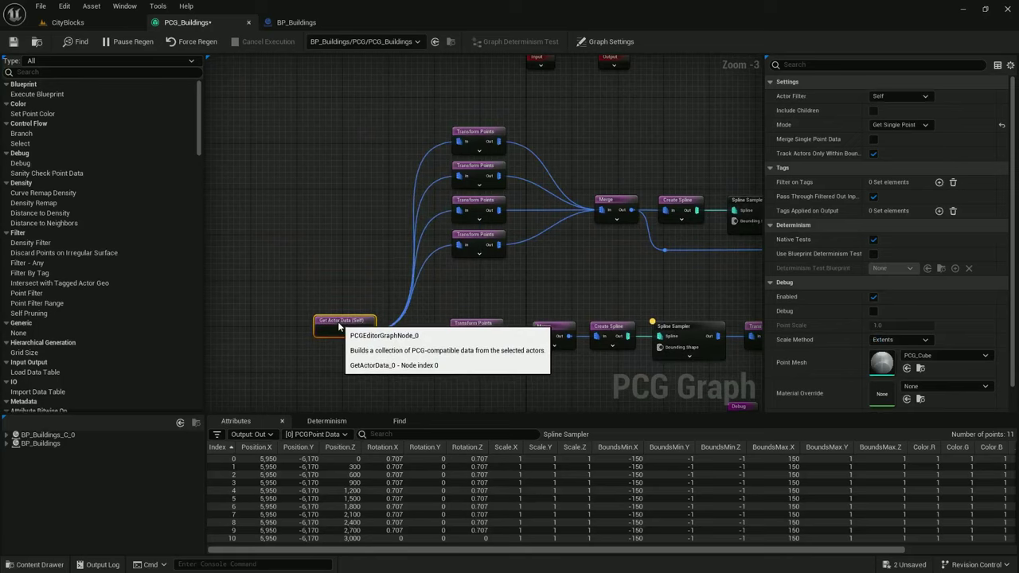
{"action": "left_click", "coordinate": [415, 200]}
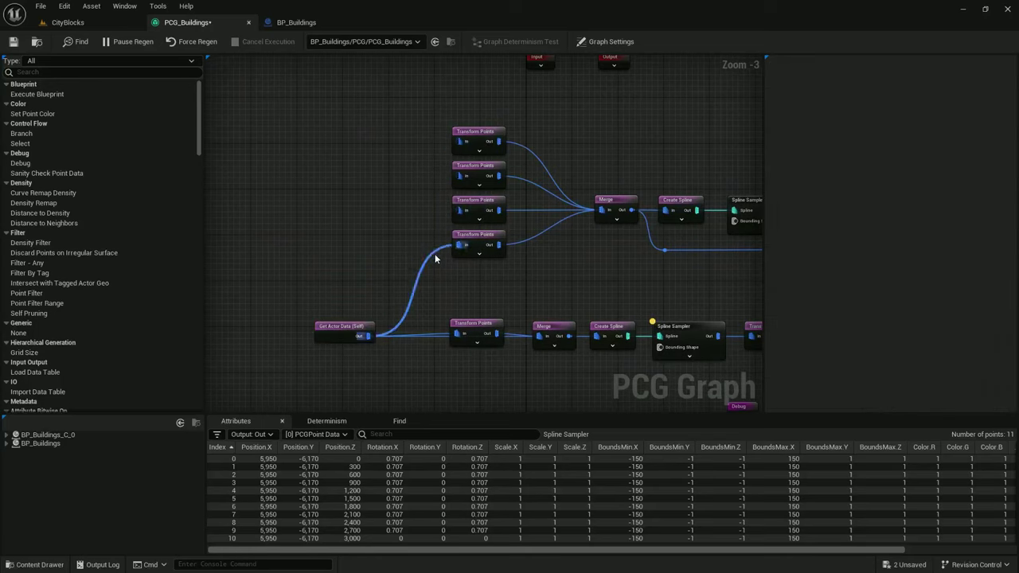
Add a Create Points node beside the wall ring's four Transform Points nodes
{"action": "right_click", "coordinate": [313, 138]}
{"action": "type", "text": "create"}
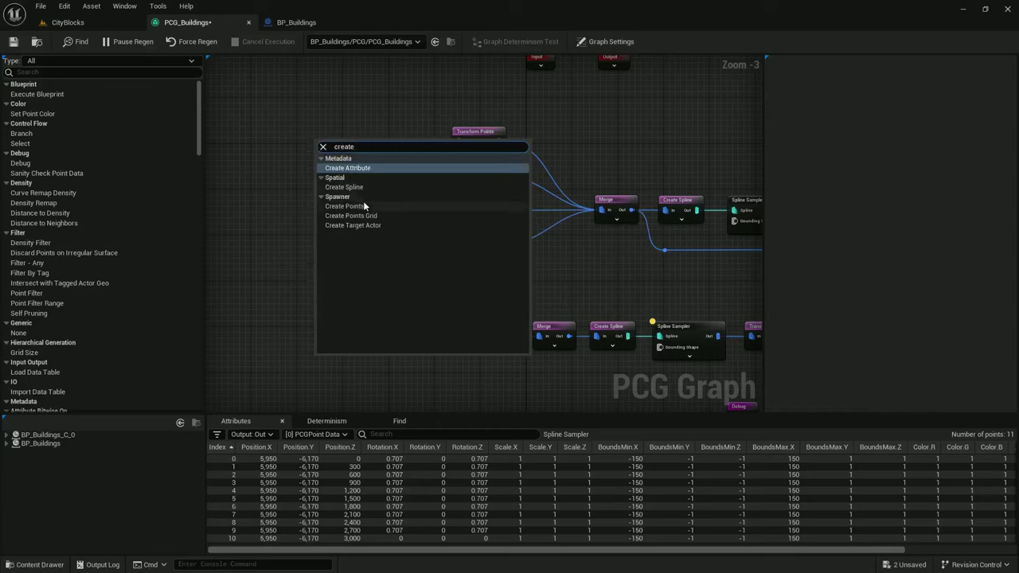
{"action": "left_click", "coordinate": [363, 204]}
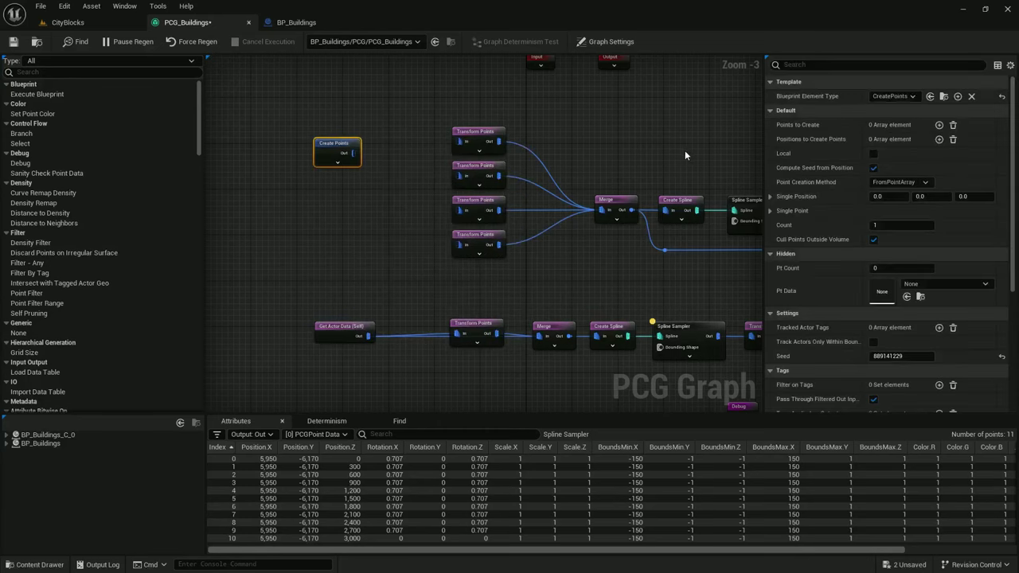
Set Create Points to FromSinglePoint, turn off Cull Points Outside Volume and connect its output to the wall ring's four Transform Points nodes
{"action": "left_click", "coordinate": [898, 182]}
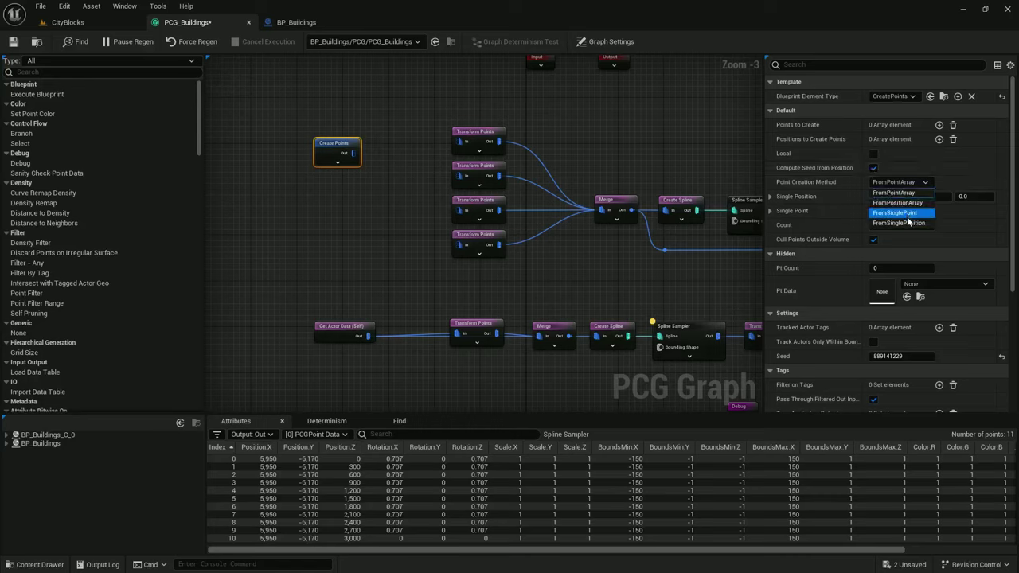
{"action": "left_click", "coordinate": [897, 213]}
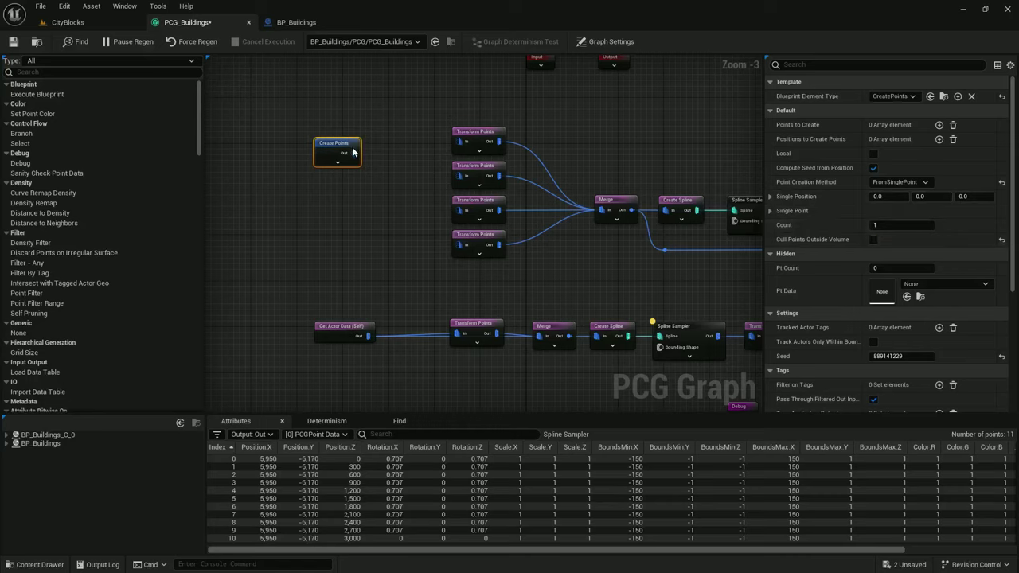
{"action": "left_click_drag", "start_coordinate": [353, 153], "coordinate": [460, 143]}
{"action": "left_click_drag", "start_coordinate": [353, 153], "coordinate": [460, 177]}
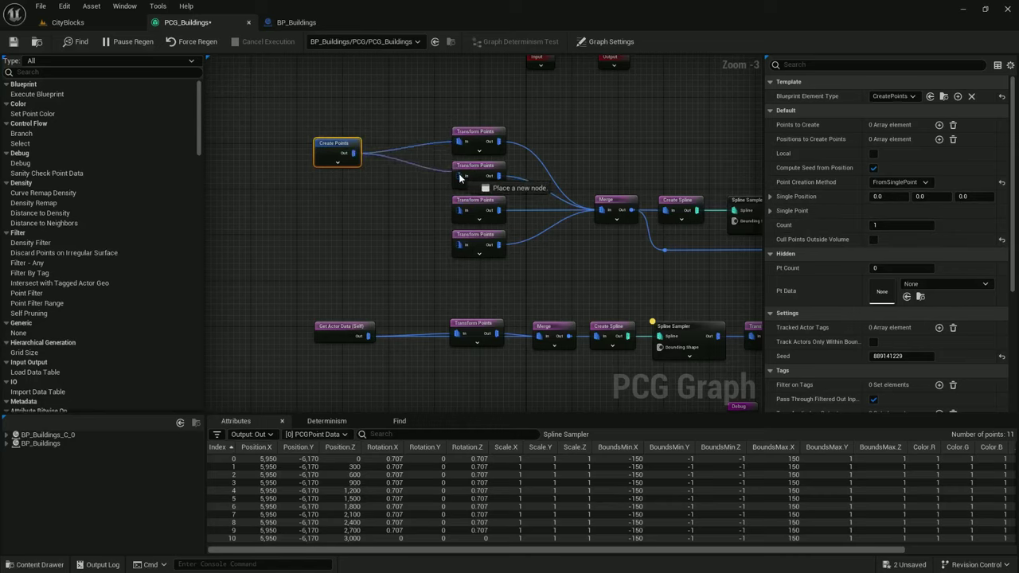
{"action": "left_click_drag", "start_coordinate": [352, 153], "coordinate": [460, 210]}
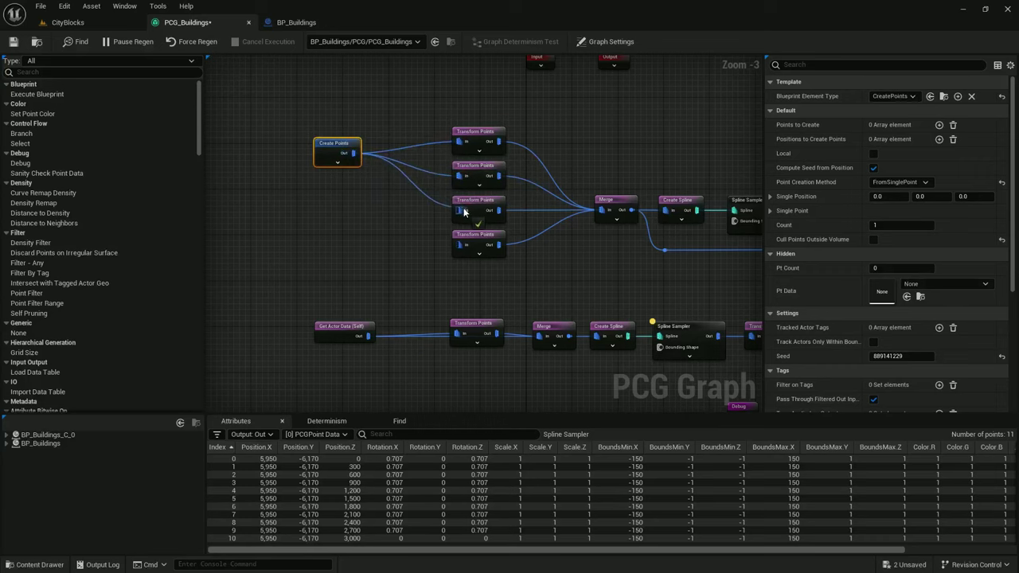
{"action": "left_click_drag", "start_coordinate": [352, 152], "coordinate": [462, 245]}
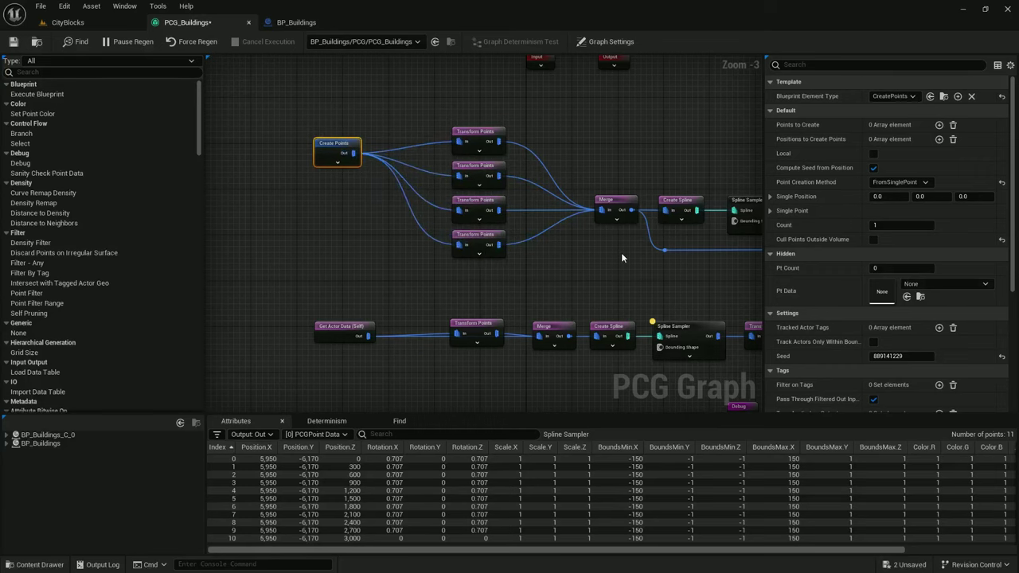
Connect the wall ring's Merge output to the Debug node
{"action": "left_click", "coordinate": [613, 200]}
{"action": "right_click_drag", "start_coordinate": [663, 280], "coordinate": [459, 157]}
{"action": "left_click_drag", "start_coordinate": [529, 293], "coordinate": [427, 86]}
In the CityBlocks level, move the BP_Buildings actor to about X 5670, Y -8700 and set its Z location to 0
{"action": "left_click", "coordinate": [71, 22]}
{"action": "mouse_move", "coordinate": [490, 280]}
{"action": "right_mouse_down"}
{"action": "mouse_move", "coordinate": [509, 259]}
{"action": "mouse_move", "coordinate": [477, 291]}
{"action": "mouse_move", "coordinate": [490, 281]}
{"action": "right_mouse_up"}
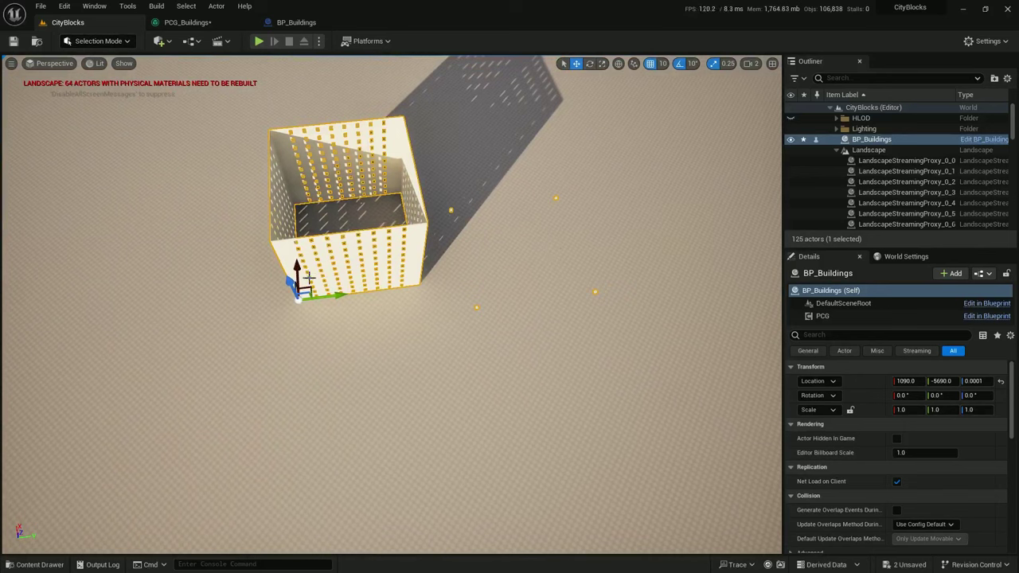
{"action": "left_click_drag", "start_coordinate": [306, 288], "coordinate": [223, 191]}
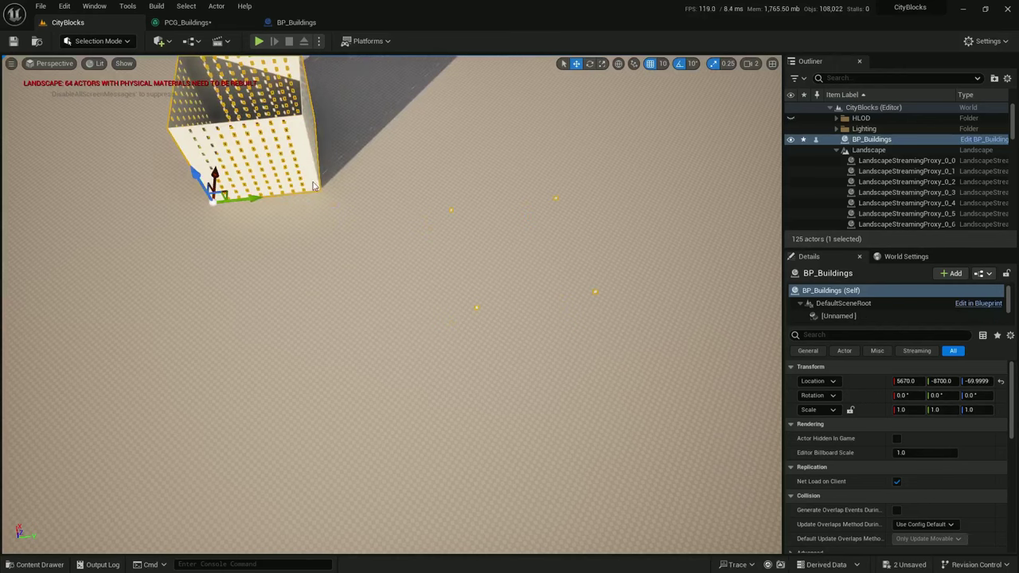
{"action": "right_click_drag", "start_coordinate": [342, 183], "coordinate": [319, 155]}
{"action": "left_click", "coordinate": [974, 381]}
{"action": "type", "text": "0"}
{"action": "key", "text": "Return"}
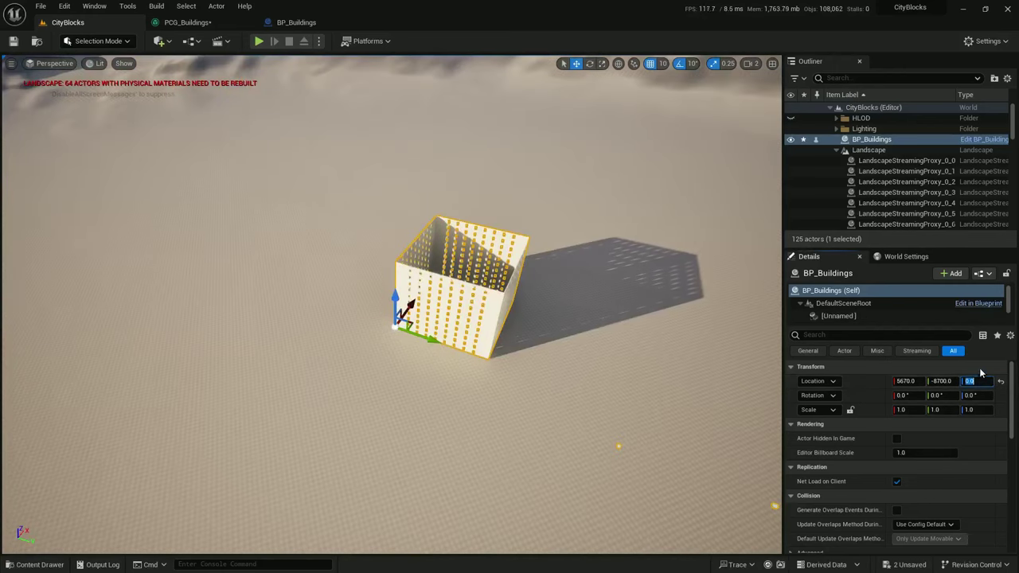
In the PCG_Buildings graph, move Get Actor Data and its Transform Points node close to the vertical spline branch's Merge
{"action": "left_click", "coordinate": [180, 24]}
{"action": "right_click_drag", "start_coordinate": [329, 124], "coordinate": [496, 234]}
{"action": "left_click_drag", "start_coordinate": [303, 135], "coordinate": [320, 129]}
{"action": "right_click_drag", "start_coordinate": [435, 232], "coordinate": [394, 185]}
{"action": "left_click_drag", "start_coordinate": [267, 268], "coordinate": [392, 253]}
{"action": "left_click_drag", "start_coordinate": [409, 314], "coordinate": [384, 260]}
{"action": "right_click_drag", "start_coordinate": [502, 230], "coordinate": [490, 201]}
{"action": "scroll", "coordinate": [427, 250], "scroll_direction": "down", "scroll_amount": 1}
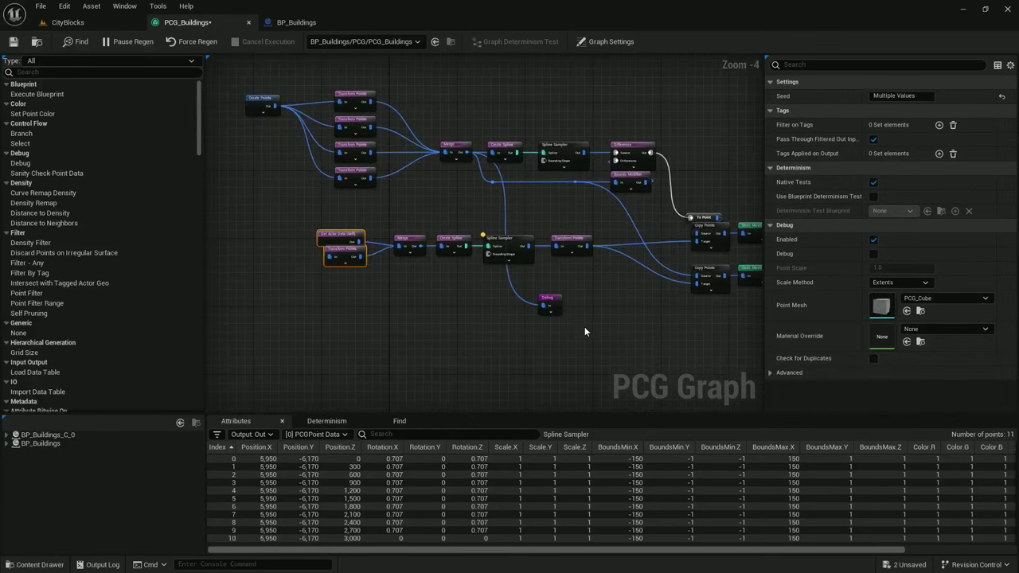
Shift the Create Points node and the wall ring's four Transform Points nodes together to tidy the upper branch
{"action": "right_click_drag", "start_coordinate": [584, 326], "coordinate": [571, 381]}
{"action": "left_click", "coordinate": [367, 247]}
{"action": "left_click_drag", "start_coordinate": [367, 248], "coordinate": [229, 134]}
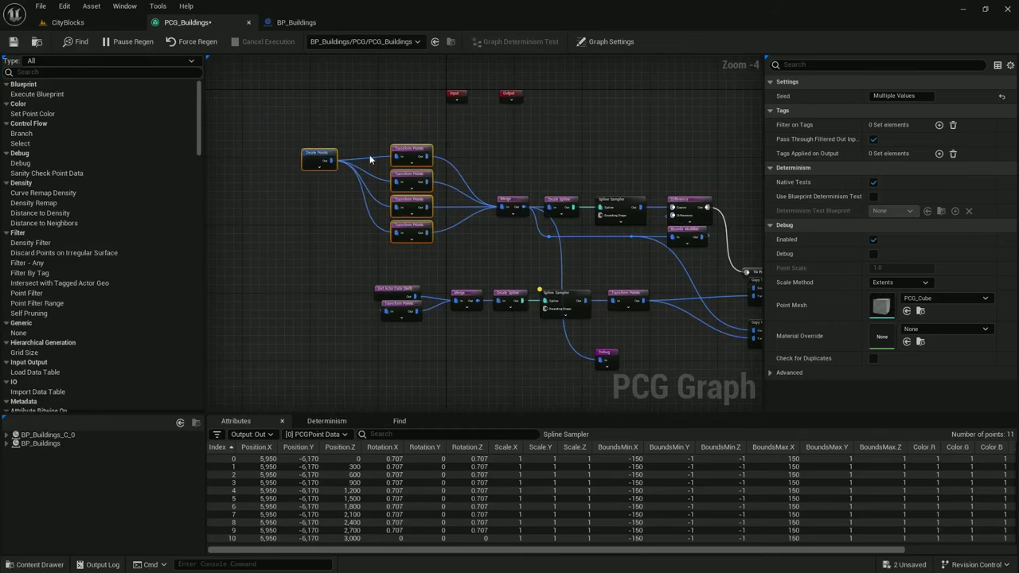
{"action": "left_click_drag", "start_coordinate": [410, 155], "coordinate": [396, 129]}
Add a second Spline Sampler fed by the wall ring's Create Spline node, placed above the existing sampler
{"action": "right_click_drag", "start_coordinate": [648, 211], "coordinate": [533, 280]}
{"action": "scroll", "coordinate": [538, 237], "scroll_direction": "up", "scroll_amount": 2}
{"action": "scroll", "coordinate": [511, 241], "scroll_direction": "down", "scroll_amount": 1}
{"action": "right_click_drag", "start_coordinate": [562, 214], "coordinate": [513, 241]}
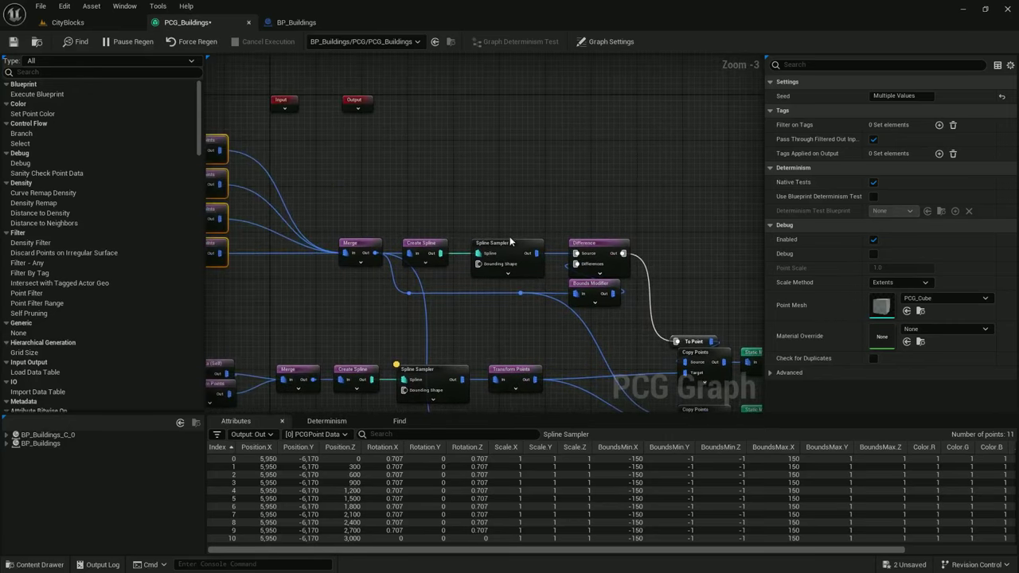
{"action": "left_click", "coordinate": [512, 249]}
{"action": "right_click_drag", "start_coordinate": [538, 164], "coordinate": [576, 221]}
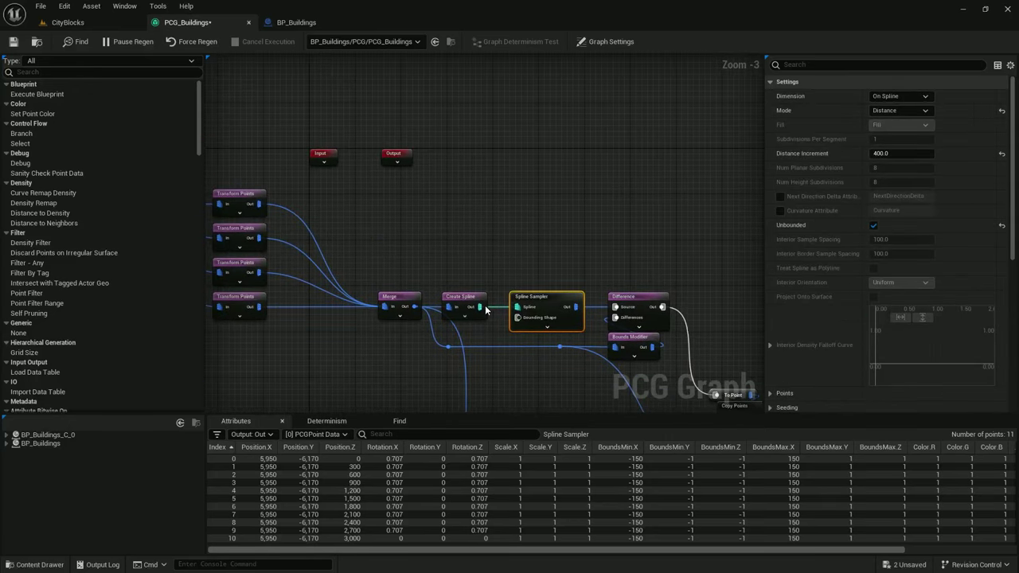
{"action": "left_click_drag", "start_coordinate": [479, 307], "coordinate": [517, 210]}
{"action": "type", "text": "spline sample"}
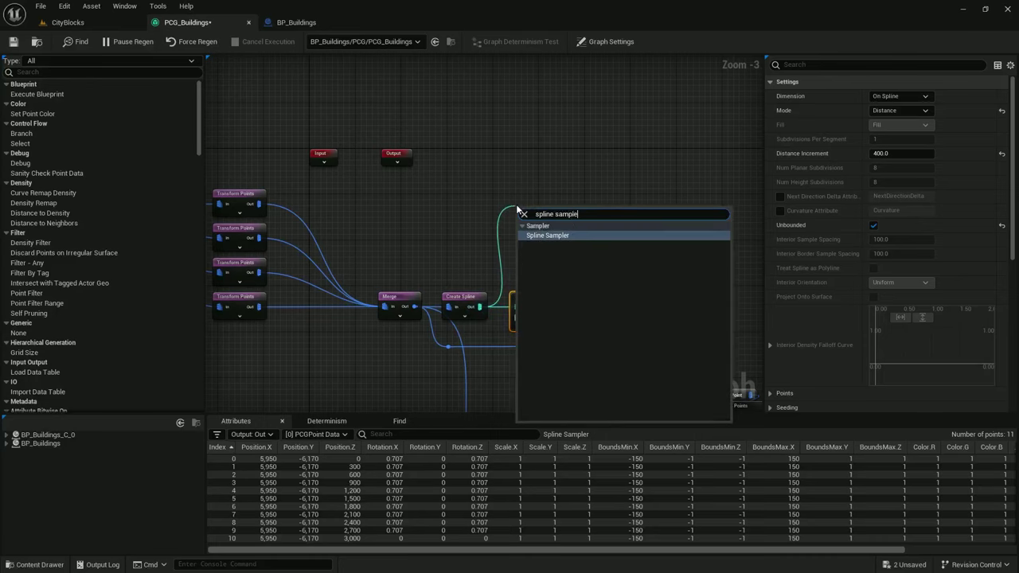
{"action": "key", "text": "Return"}
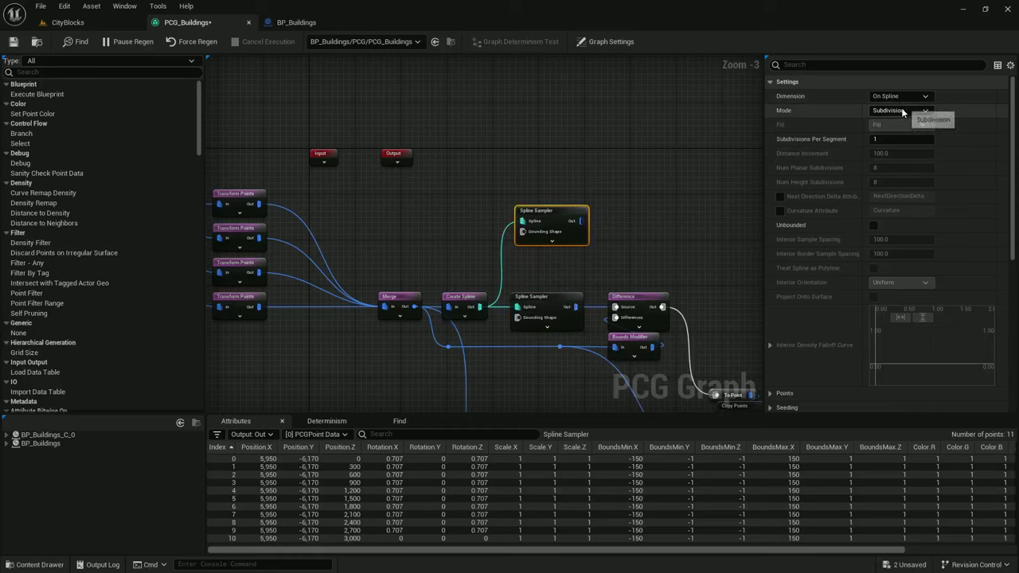
Set the new Spline Sampler to On Interior, Unbounded, with Interior Sample Spacing 400 and Treat Spline as Polyline enabled
{"action": "left_click", "coordinate": [898, 109]}
{"action": "left_click", "coordinate": [898, 95]}
{"action": "left_click", "coordinate": [898, 96]}
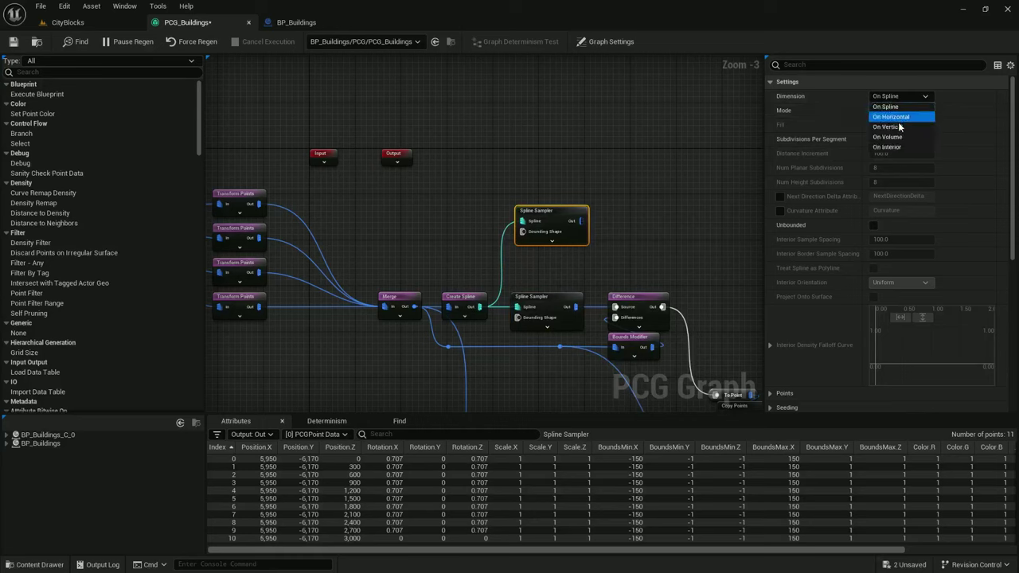
{"action": "left_click", "coordinate": [897, 148]}
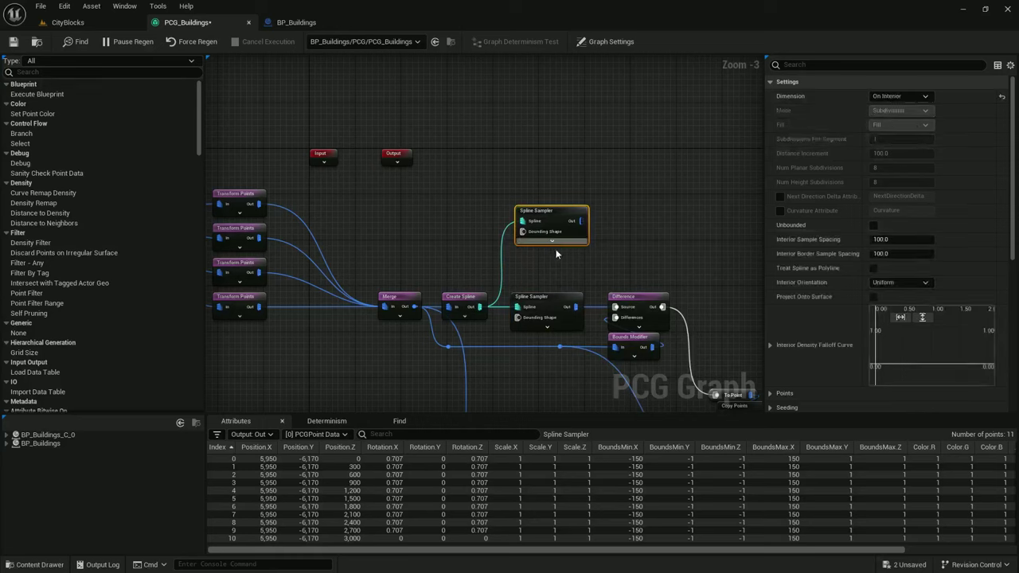
{"action": "right_click_drag", "start_coordinate": [654, 246], "coordinate": [566, 238]}
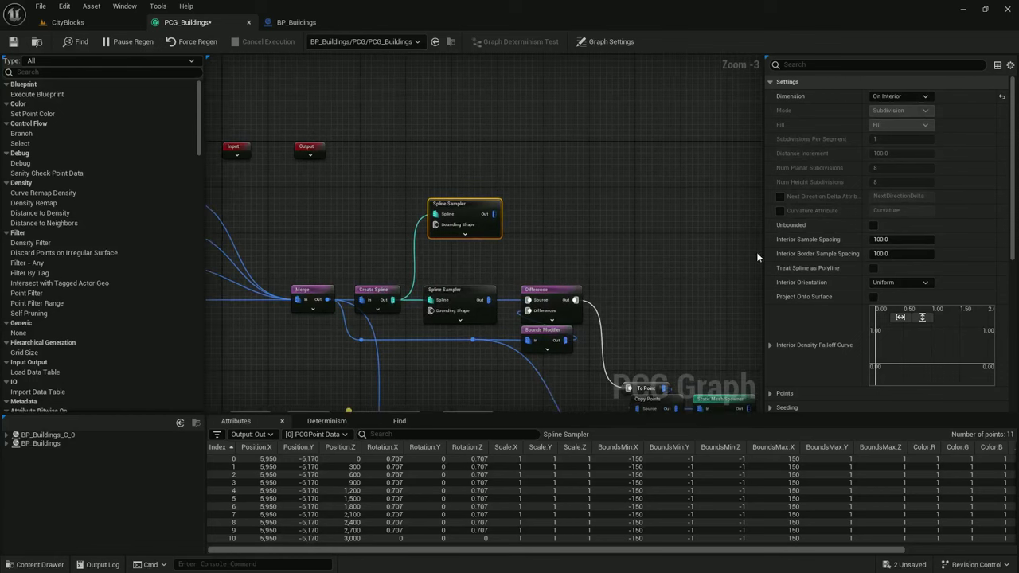
{"action": "left_click", "coordinate": [873, 225]}
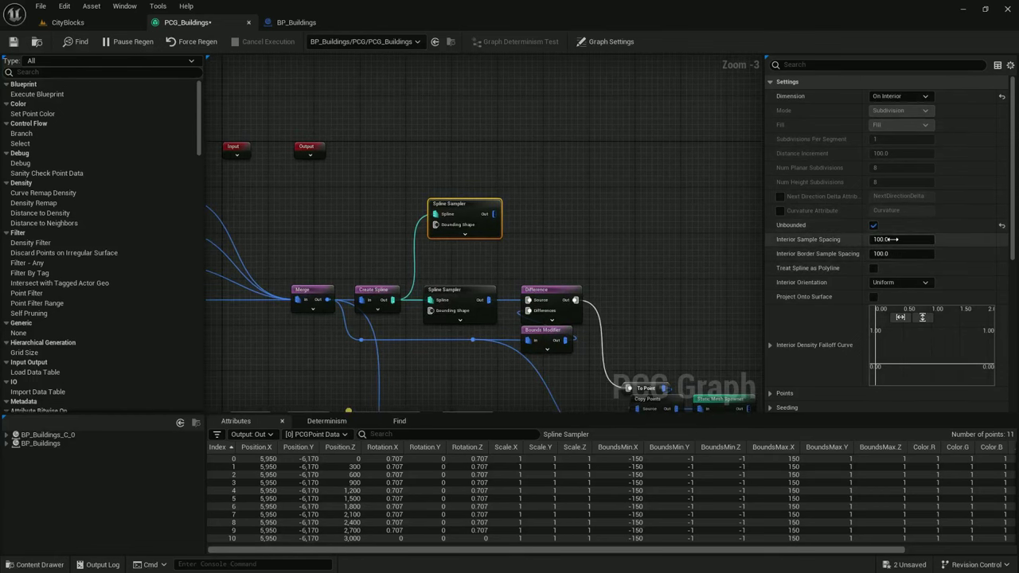
{"action": "left_click", "coordinate": [908, 240]}
{"action": "type", "text": "400"}
{"action": "key", "text": "Return"}
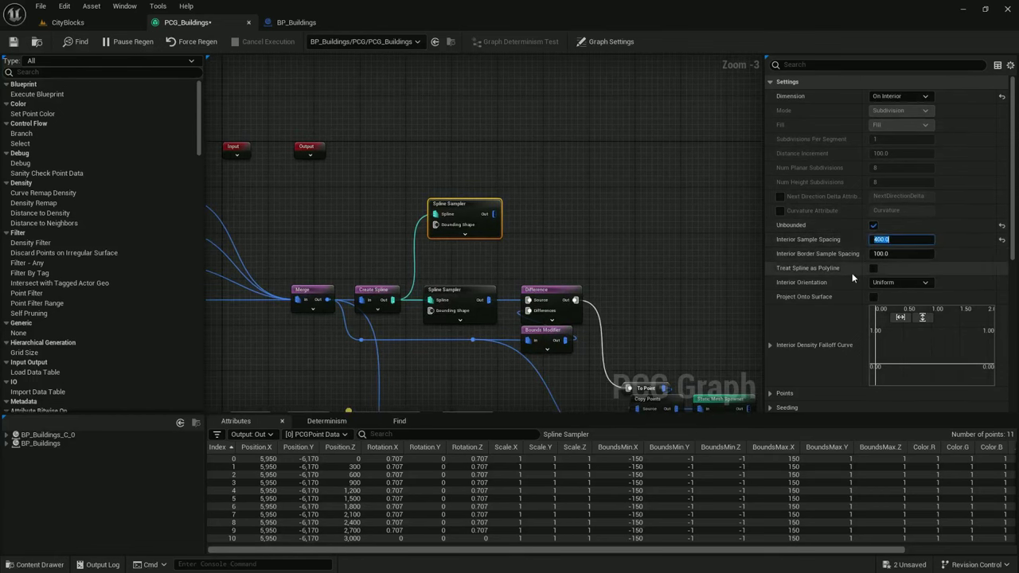
{"action": "left_click", "coordinate": [874, 270]}
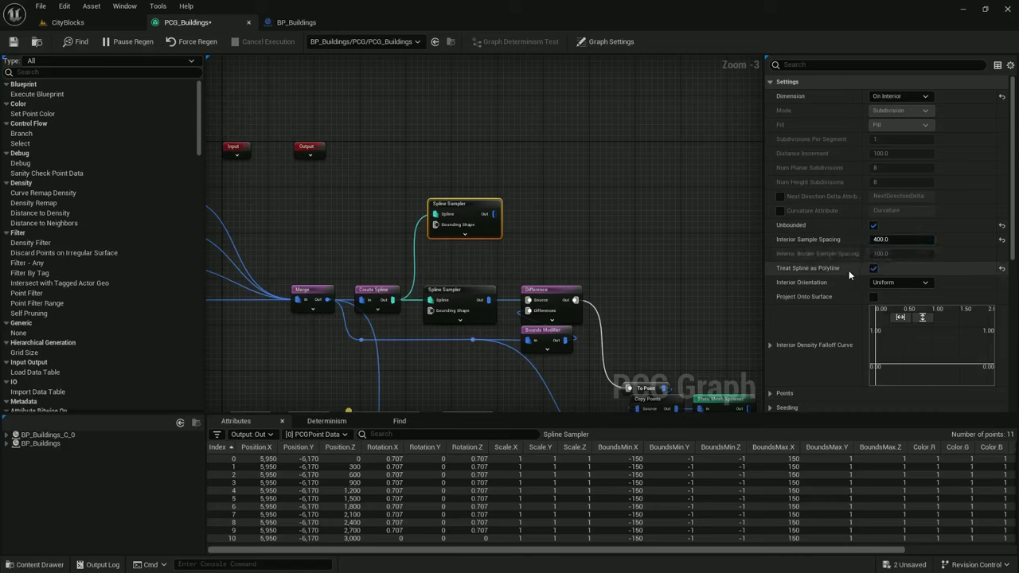
Duplicate the window wall's Copy Points and Static Mesh Spawner, using the interior Spline Sampler as source and the vertical branch's Transform Points as target
{"action": "right_click_drag", "start_coordinate": [635, 229], "coordinate": [594, 213]}
{"action": "right_click_drag", "start_coordinate": [512, 185], "coordinate": [465, 155]}
{"action": "scroll", "coordinate": [465, 155], "scroll_direction": "down", "scroll_amount": 1}
{"action": "left_click", "coordinate": [602, 307]}
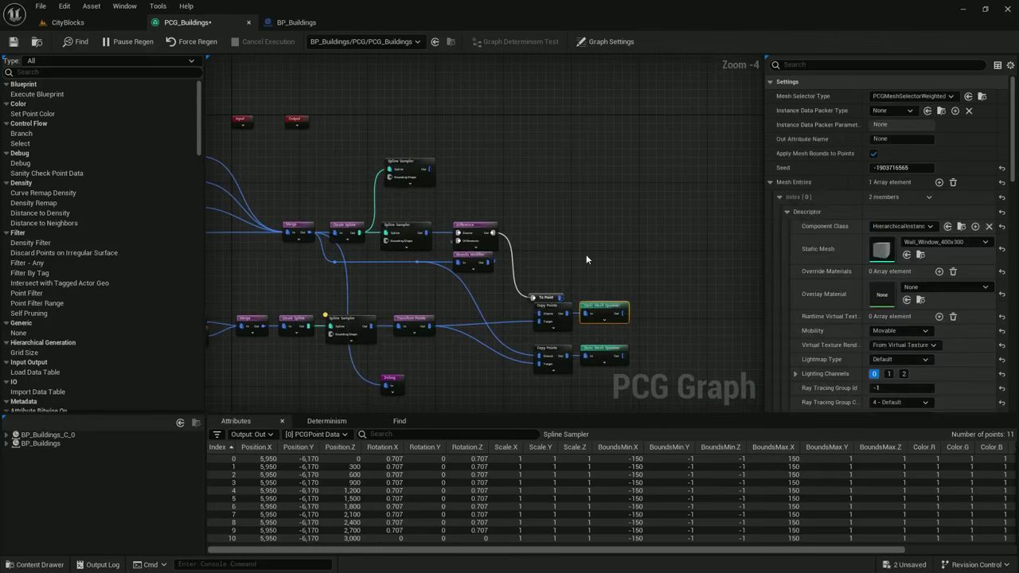
{"action": "right_click_drag", "start_coordinate": [529, 205], "coordinate": [617, 211]}
{"action": "left_click_drag", "start_coordinate": [647, 322], "coordinate": [645, 322]}
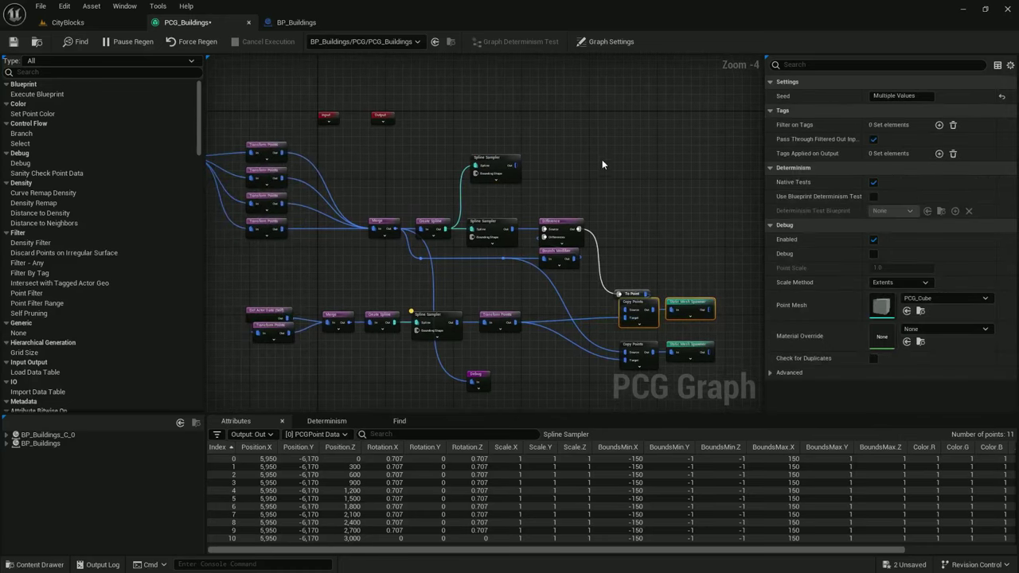
{"action": "key", "text": "ctrl+c"}
{"action": "key", "text": "ctrl+v"}
{"action": "left_click_drag", "start_coordinate": [539, 170], "coordinate": [518, 323]}
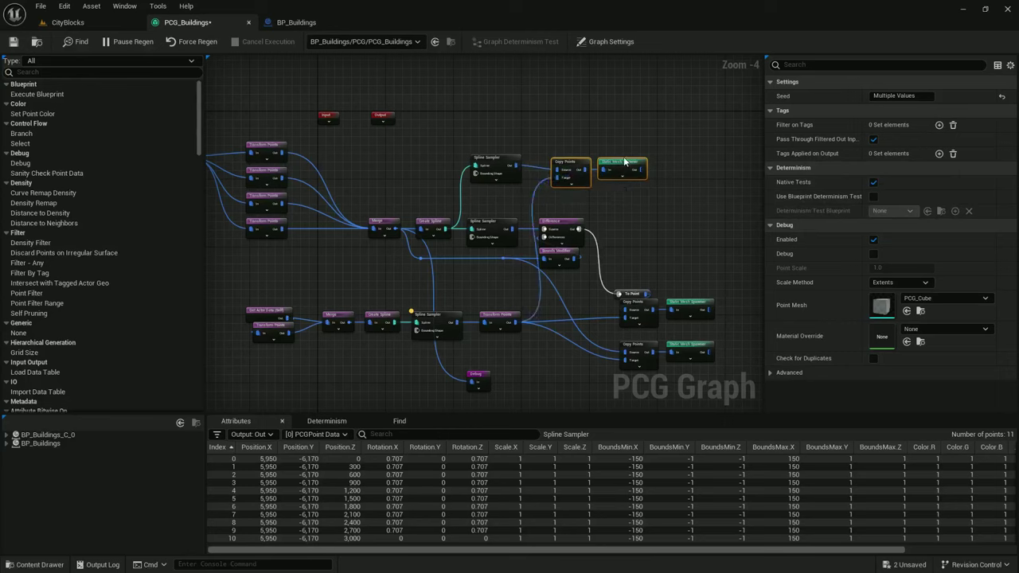
Set the duplicated Static Mesh Spawner's static mesh to Floor_400x400
{"action": "left_click", "coordinate": [701, 164]}
{"action": "left_click", "coordinate": [641, 175]}
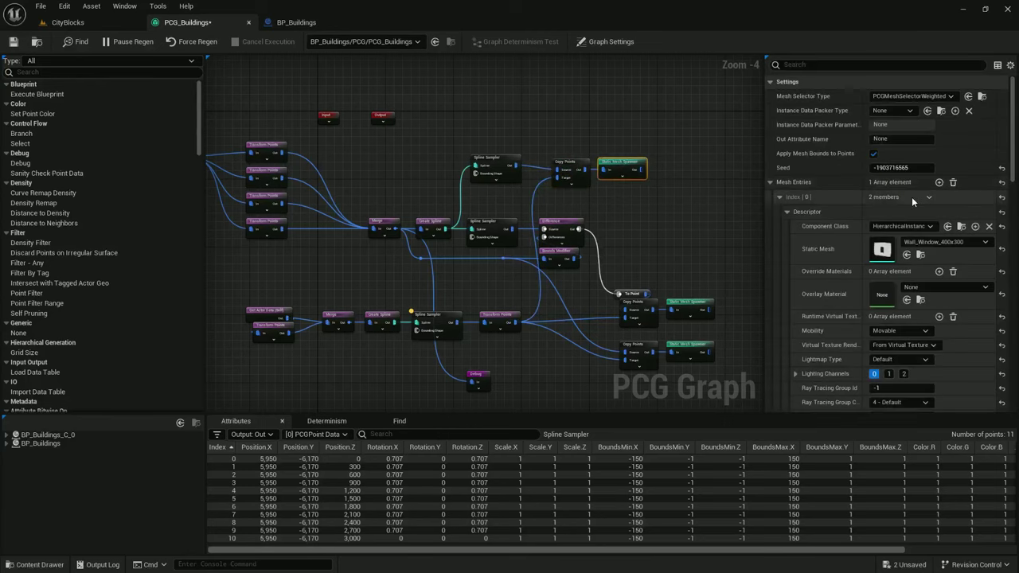
{"action": "left_click", "coordinate": [942, 242]}
{"action": "type", "text": "floor"}
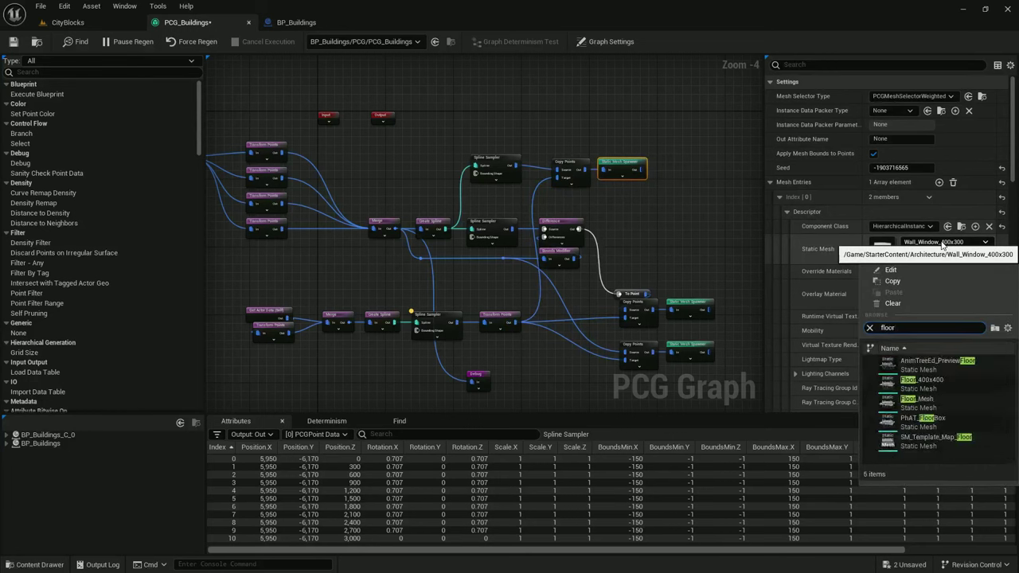
{"action": "left_click", "coordinate": [936, 382]}
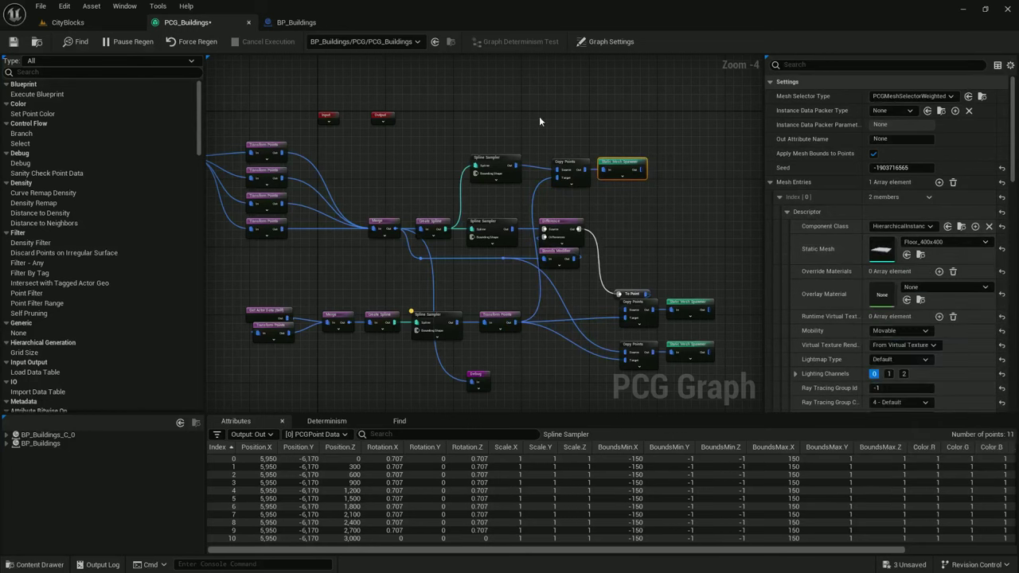
Inspect the building's generated floors in the CityBlocks level and move the BP_Buildings actor to about X 6720, Y -8370
{"action": "left_click", "coordinate": [67, 23]}
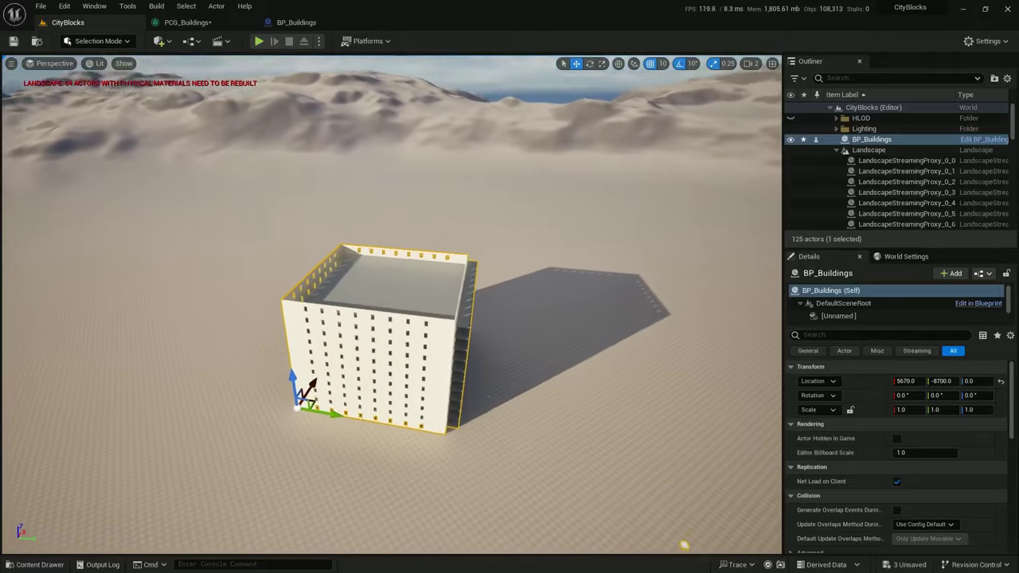
{"action": "mouse_move", "coordinate": [393, 154]}
{"action": "right_mouse_down"}
{"action": "mouse_move", "coordinate": [385, 194]}
{"action": "mouse_move", "coordinate": [393, 154]}
{"action": "right_mouse_up"}
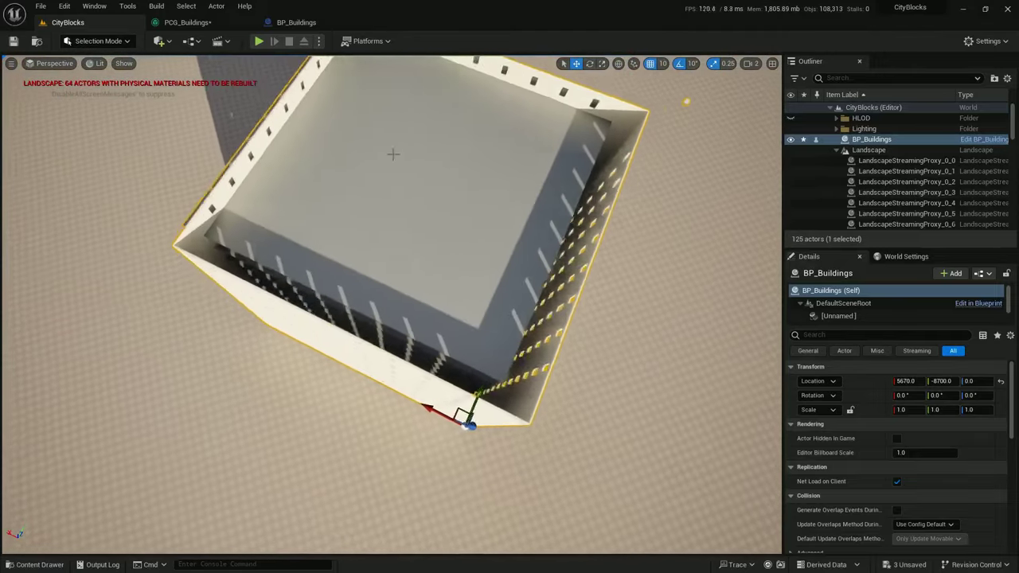
{"action": "left_click_drag", "start_coordinate": [393, 154], "coordinate": [303, 281], "text": "alt"}
{"action": "left_click_drag", "start_coordinate": [518, 269], "coordinate": [421, 279], "text": "alt"}
{"action": "left_click_drag", "start_coordinate": [434, 199], "coordinate": [422, 191], "text": "alt"}
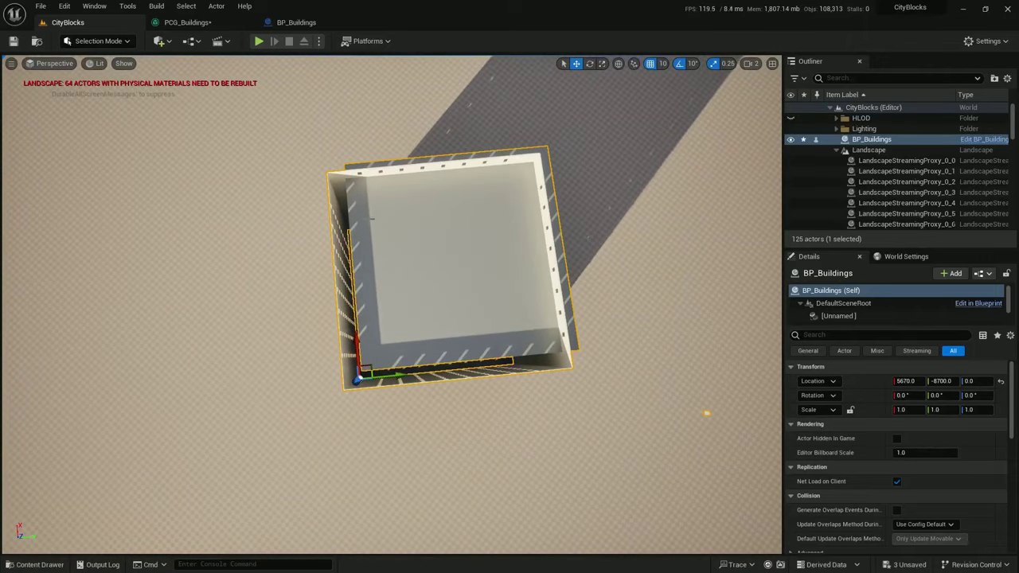
{"action": "left_click_drag", "start_coordinate": [371, 369], "coordinate": [387, 320]}
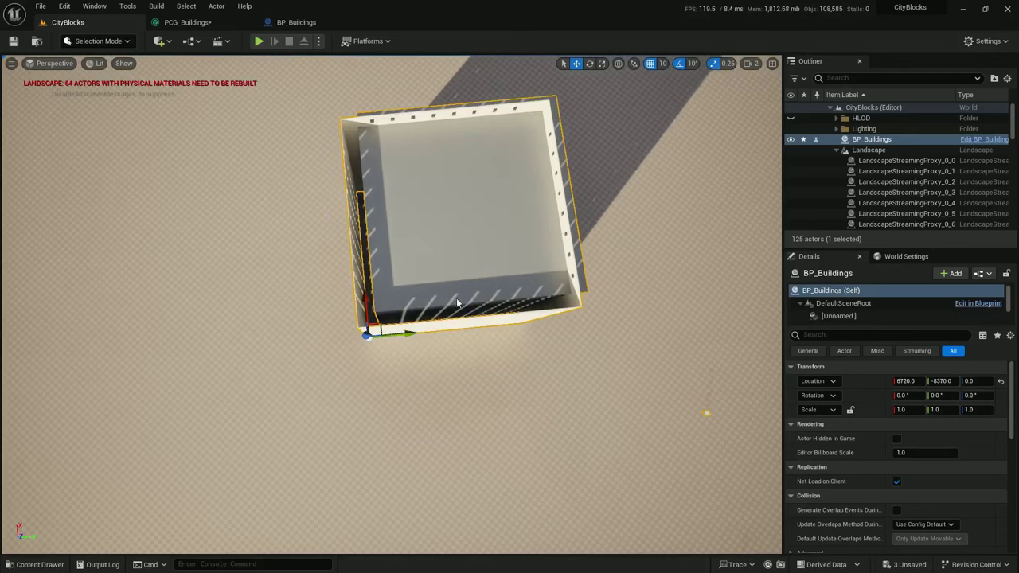
{"action": "left_click_drag", "start_coordinate": [458, 303], "coordinate": [278, 279], "text": "alt"}
{"action": "left_click_drag", "start_coordinate": [366, 199], "coordinate": [496, 300], "text": "alt"}
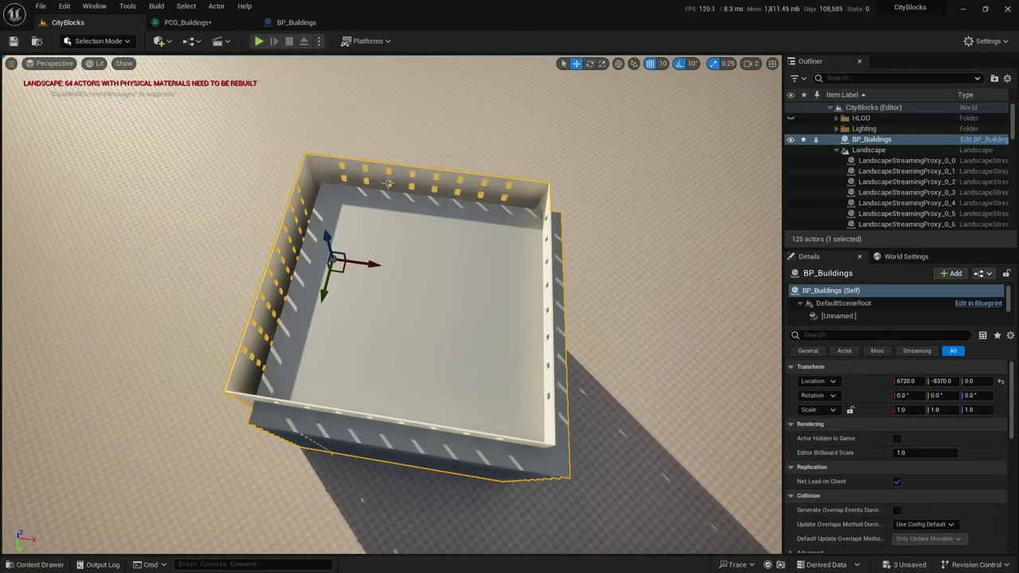
{"action": "left_click_drag", "start_coordinate": [496, 300], "coordinate": [326, 335], "text": "alt"}
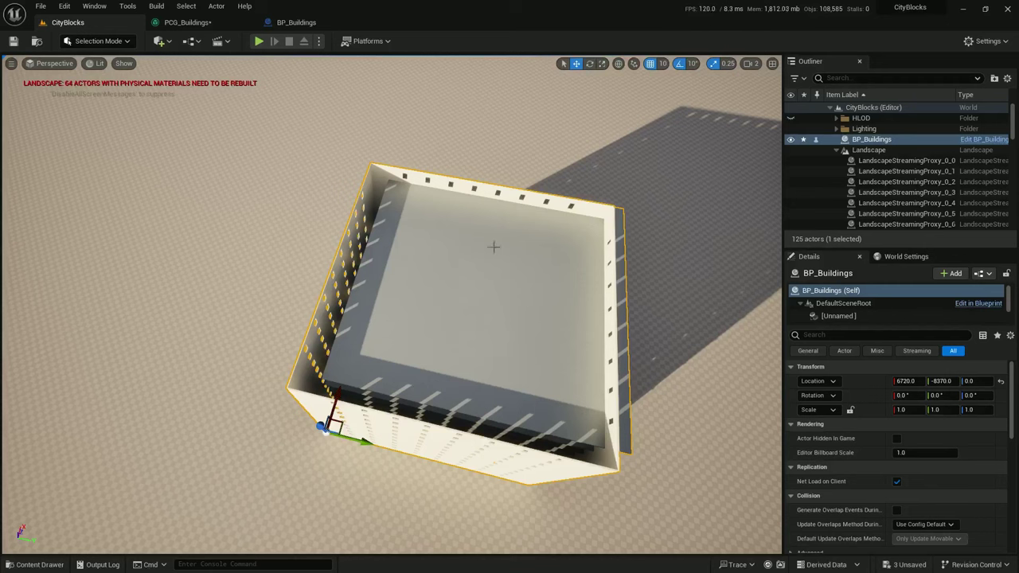
Add a Create Points Grid node to the PCG_Buildings graph above the interior Spline Sampler
{"action": "left_click", "coordinate": [217, 23]}
{"action": "right_click_drag", "start_coordinate": [381, 101], "coordinate": [459, 134]}
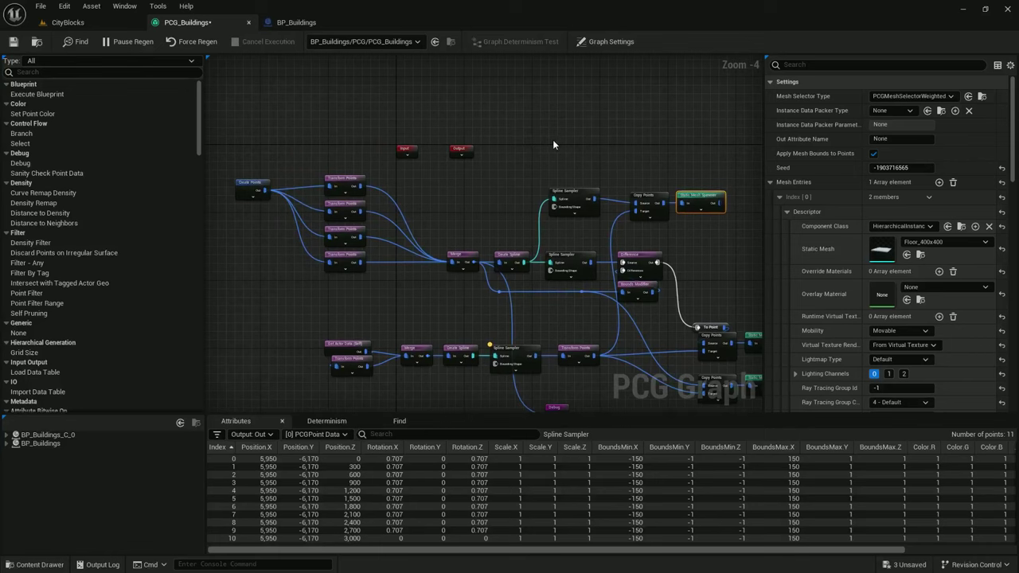
{"action": "right_click", "coordinate": [552, 140]}
{"action": "type", "text": "create points grid"}
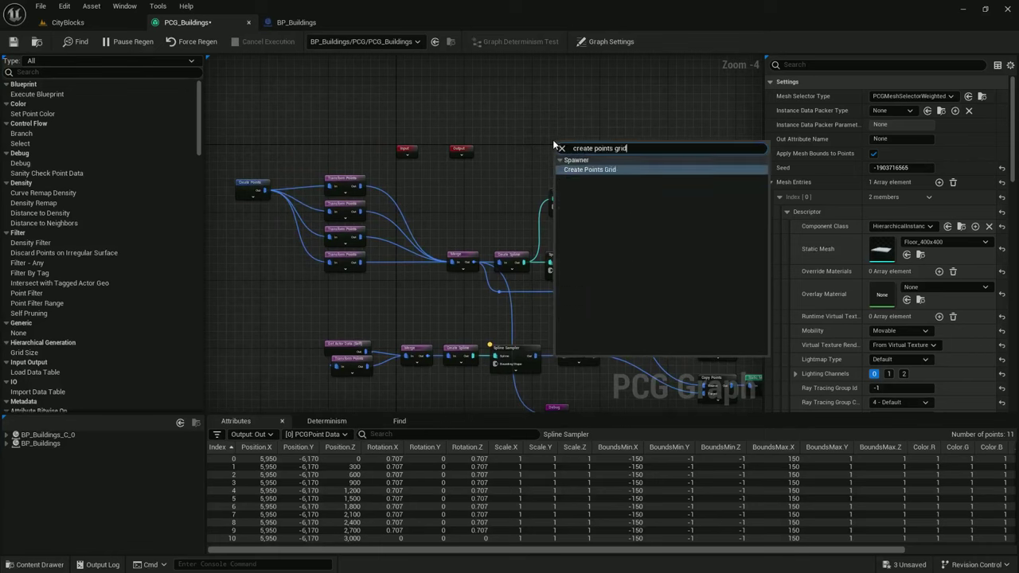
{"action": "key", "text": "Return"}
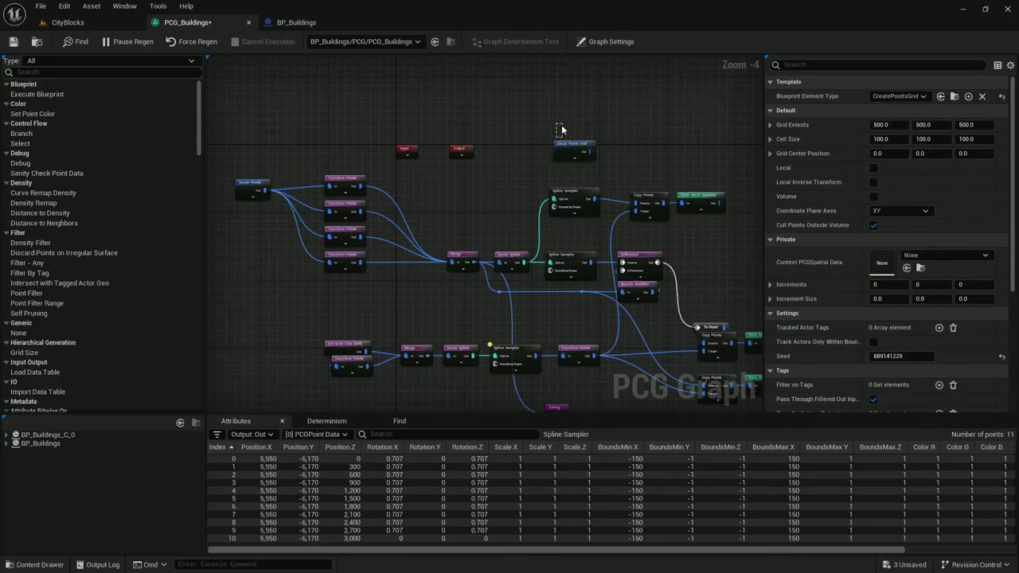
Move the Create Points Grid node higher above the interior Spline Sampler and review the corner Transform Points' offsets
{"action": "left_click_drag", "start_coordinate": [577, 145], "coordinate": [576, 105]}
{"action": "scroll", "coordinate": [572, 175], "scroll_direction": "up", "scroll_amount": 1}
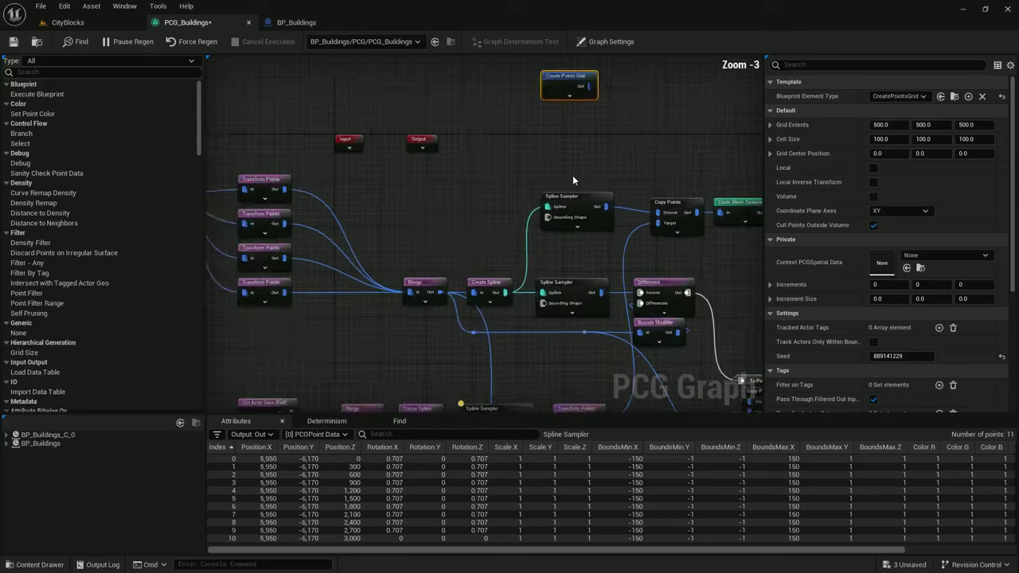
{"action": "scroll", "coordinate": [573, 180], "scroll_direction": "up", "scroll_amount": 1}
{"action": "right_click_drag", "start_coordinate": [387, 148], "coordinate": [398, 216]}
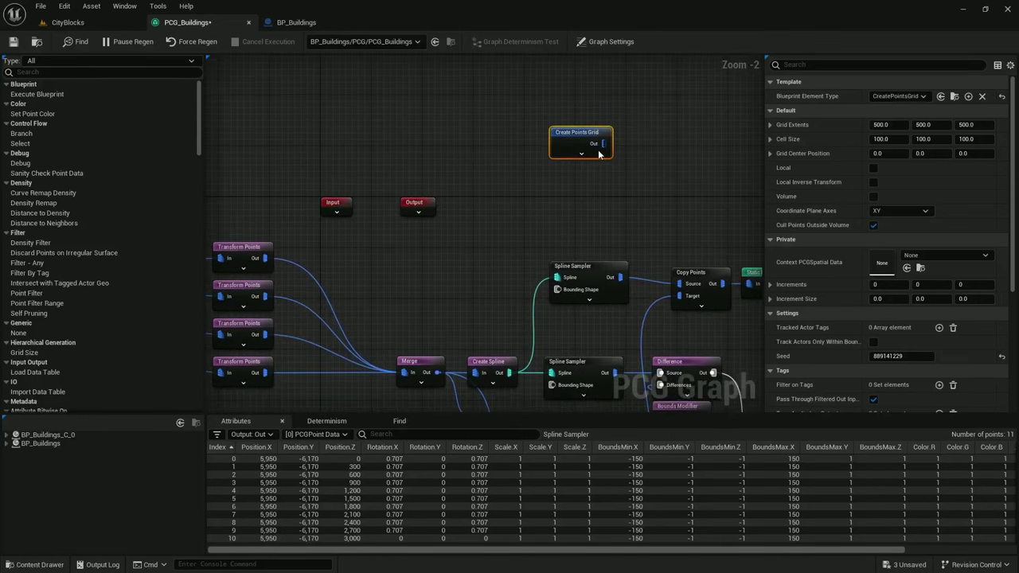
{"action": "left_click", "coordinate": [880, 124]}
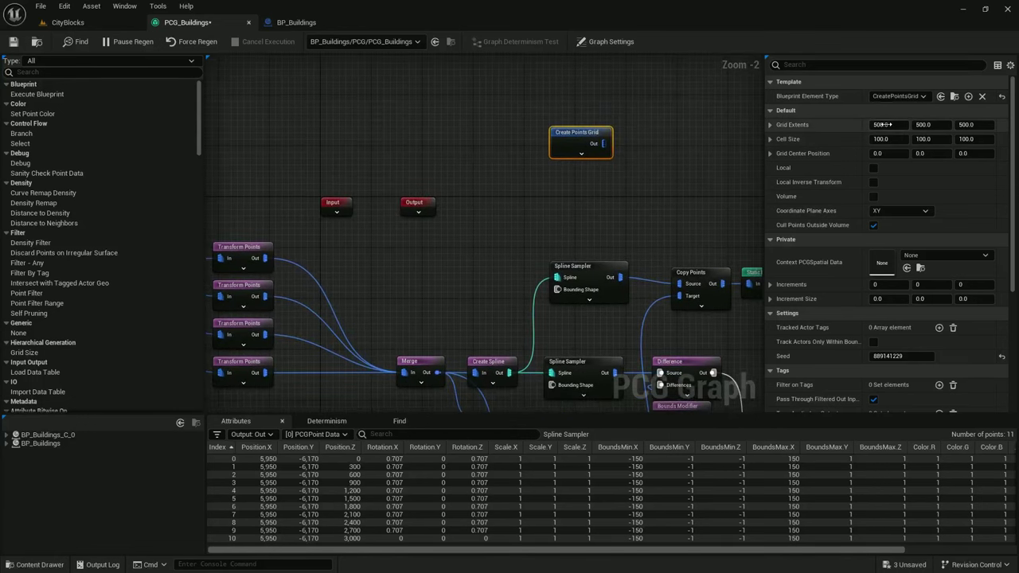
{"action": "left_click", "coordinate": [575, 275]}
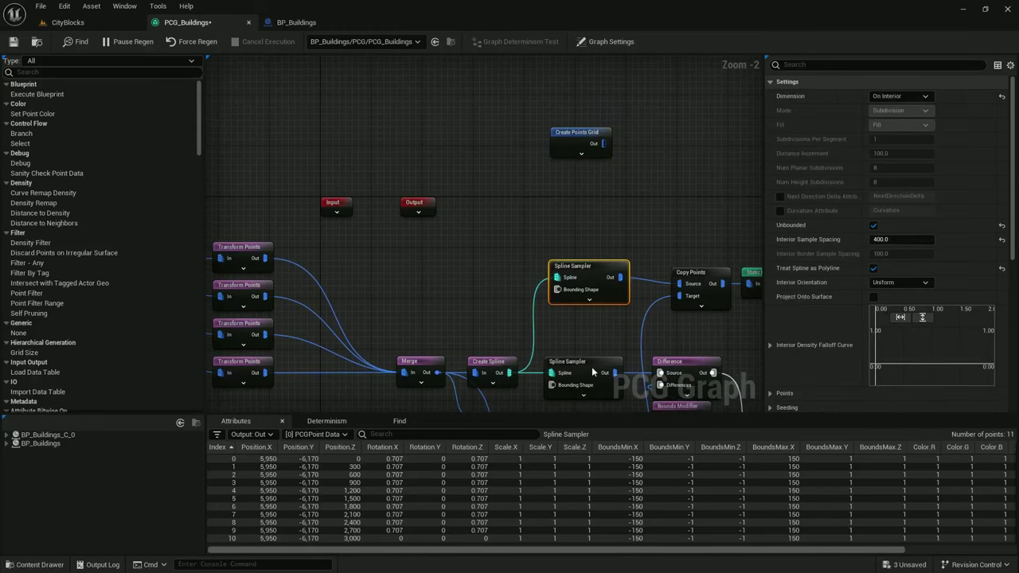
{"action": "right_click_drag", "start_coordinate": [573, 190], "coordinate": [693, 169]}
{"action": "left_click", "coordinate": [352, 233]}
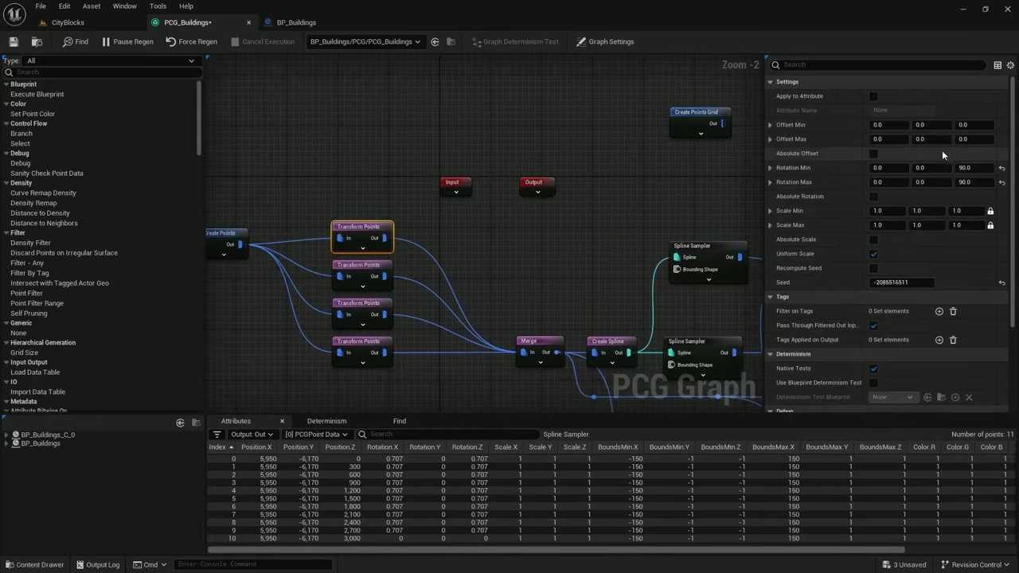
{"action": "left_click", "coordinate": [366, 308]}
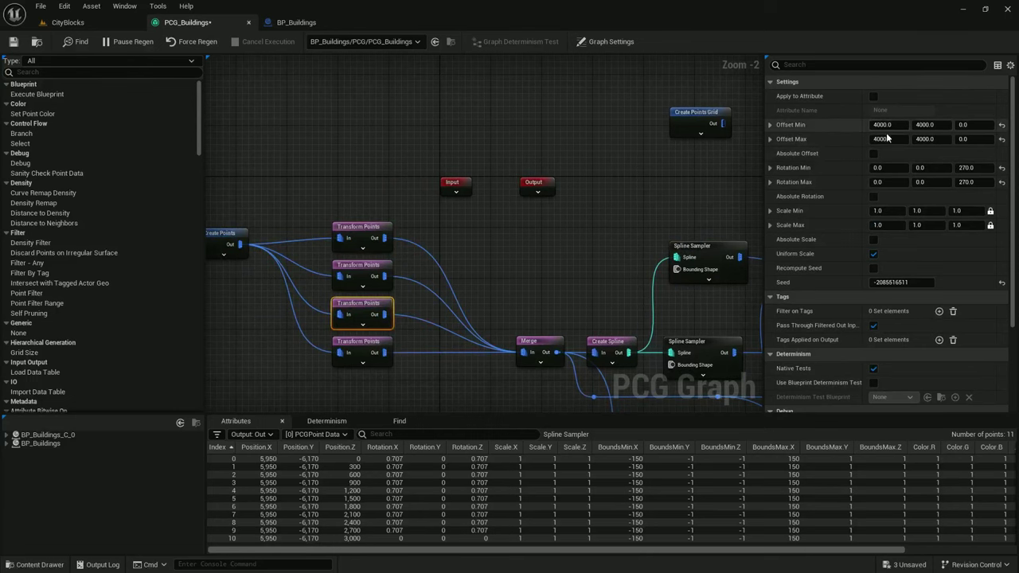
Set the Create Points Grid's Grid Extents to 2000 in X and Y
{"action": "left_click", "coordinate": [702, 119]}
{"action": "right_click_drag", "start_coordinate": [715, 129], "coordinate": [612, 187]}
{"action": "left_click", "coordinate": [889, 125]}
{"action": "type", "text": "000"}
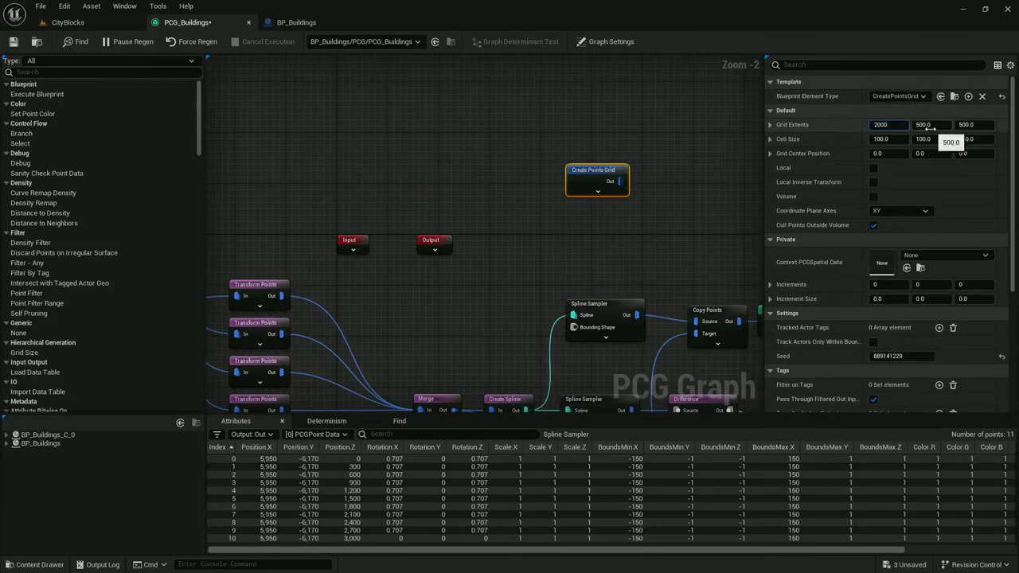
{"action": "key", "text": "Tab"}
{"action": "type", "text": "2000"}
{"action": "key", "text": "Return"}
Set the Create Points Grid's Cell Size to 400 in X and Y
{"action": "left_click", "coordinate": [880, 139]}
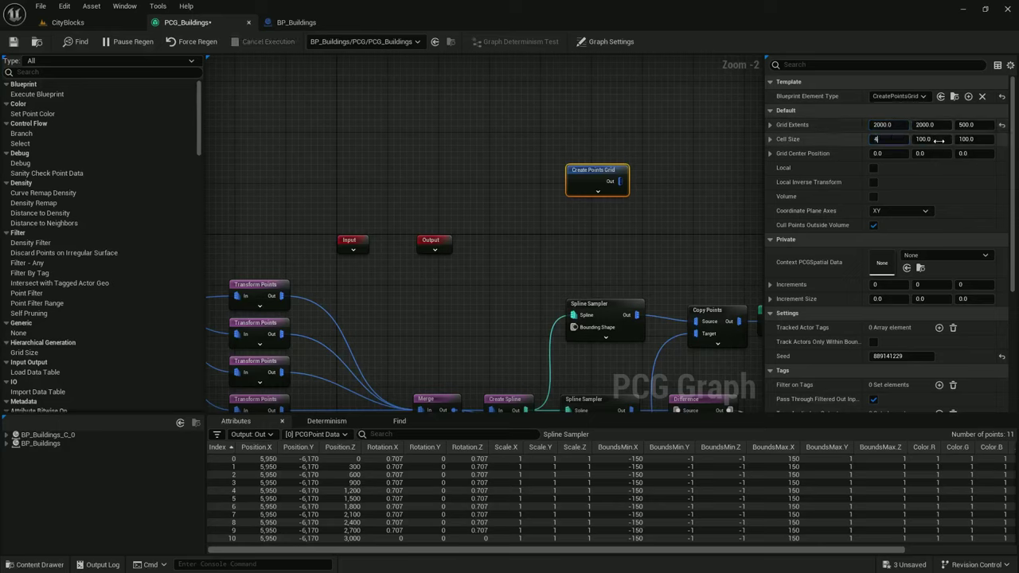
{"action": "type", "text": "400"}
{"action": "key", "text": "Tab"}
{"action": "type", "text": "400"}
{"action": "key", "text": "Return"}
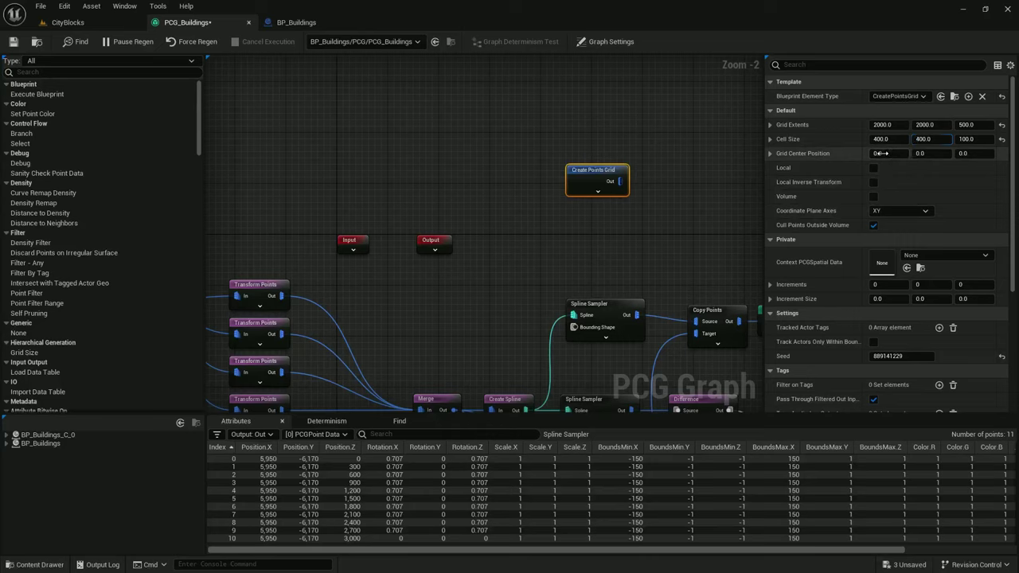
Set the Create Points Grid's Grid Center Position to 2000 in X and Y
{"action": "left_click", "coordinate": [883, 153]}
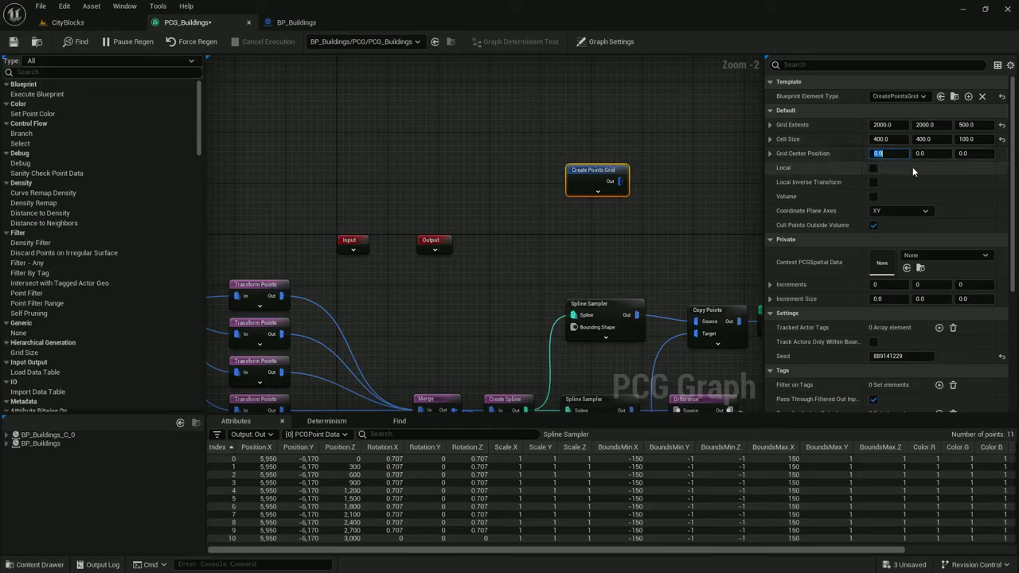
{"action": "type", "text": "2000"}
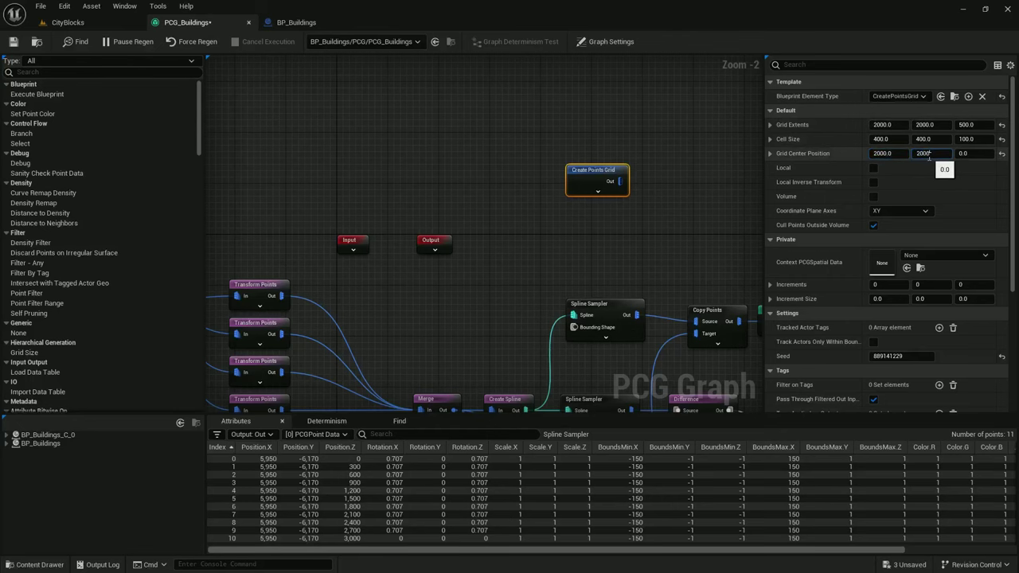
{"action": "key", "text": "Return"}
Feed the Create Points Grid into the floor Copy Points' source instead of the interior Spline Sampler and disable Cull Points Outside Volume
{"action": "right_click_drag", "start_coordinate": [580, 217], "coordinate": [560, 224]}
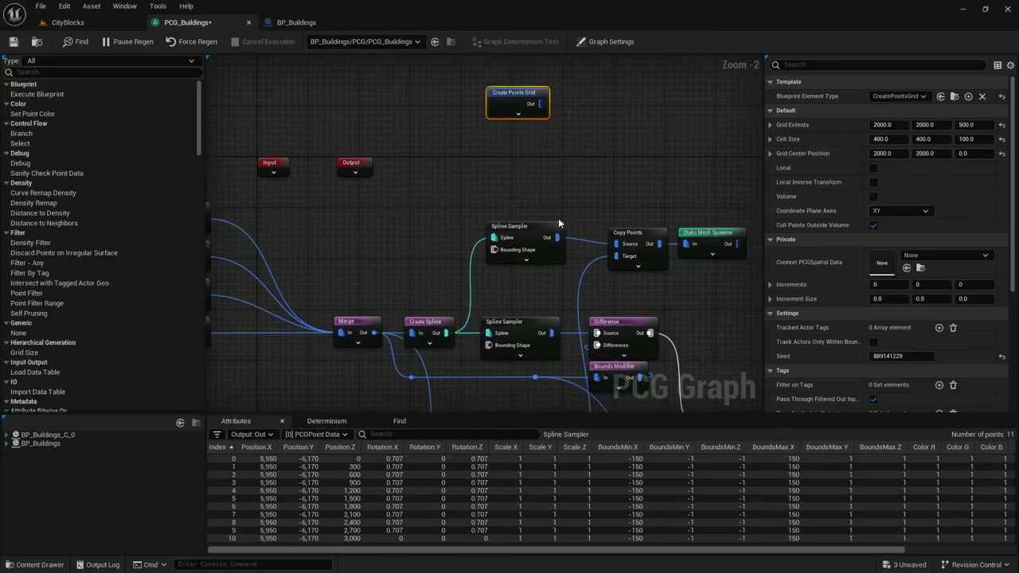
{"action": "left_click_drag", "start_coordinate": [560, 238], "coordinate": [540, 103], "text": "ctrl"}
{"action": "left_click", "coordinate": [68, 22]}
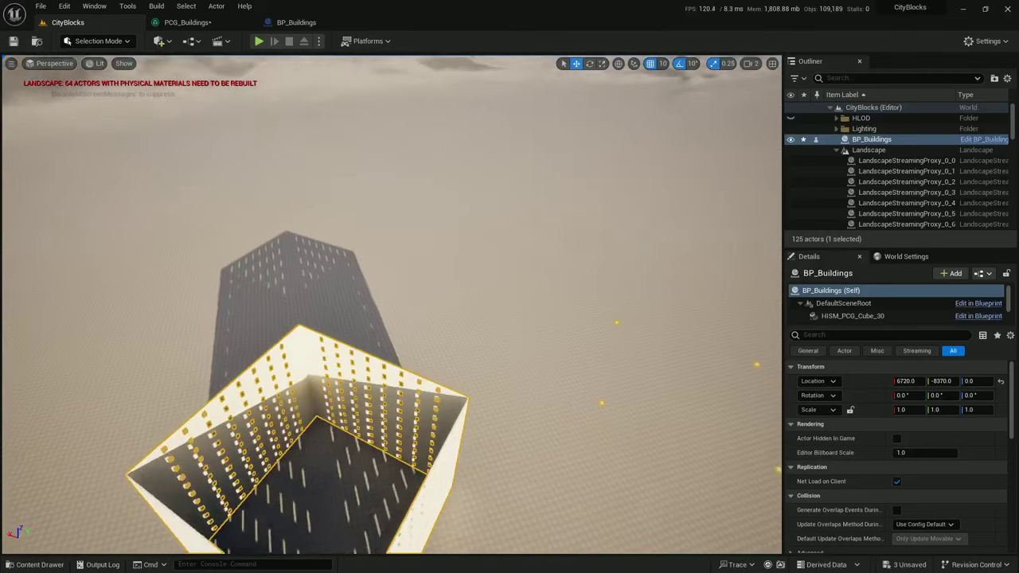
{"action": "left_click", "coordinate": [187, 22]}
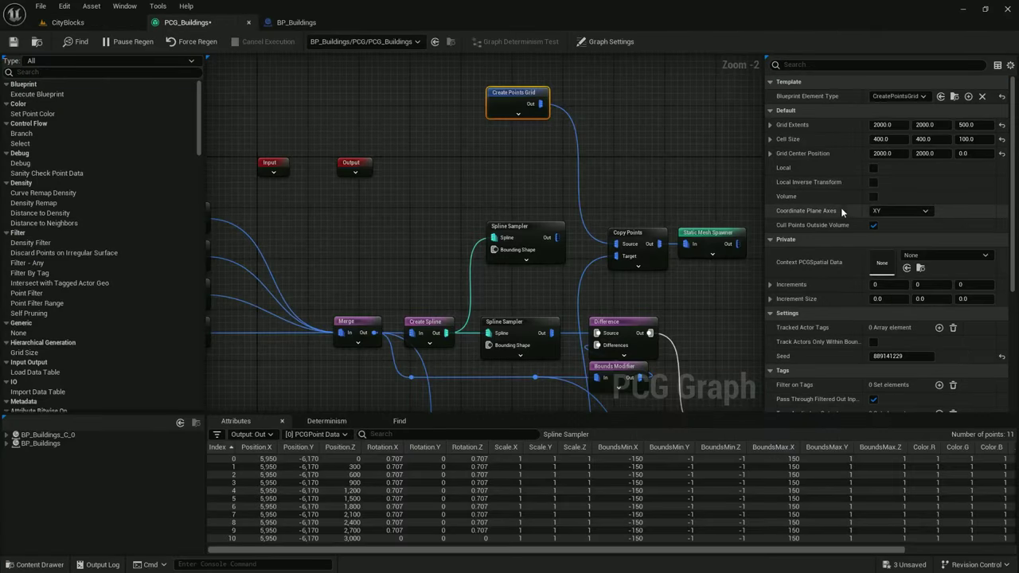
{"action": "left_click", "coordinate": [873, 226]}
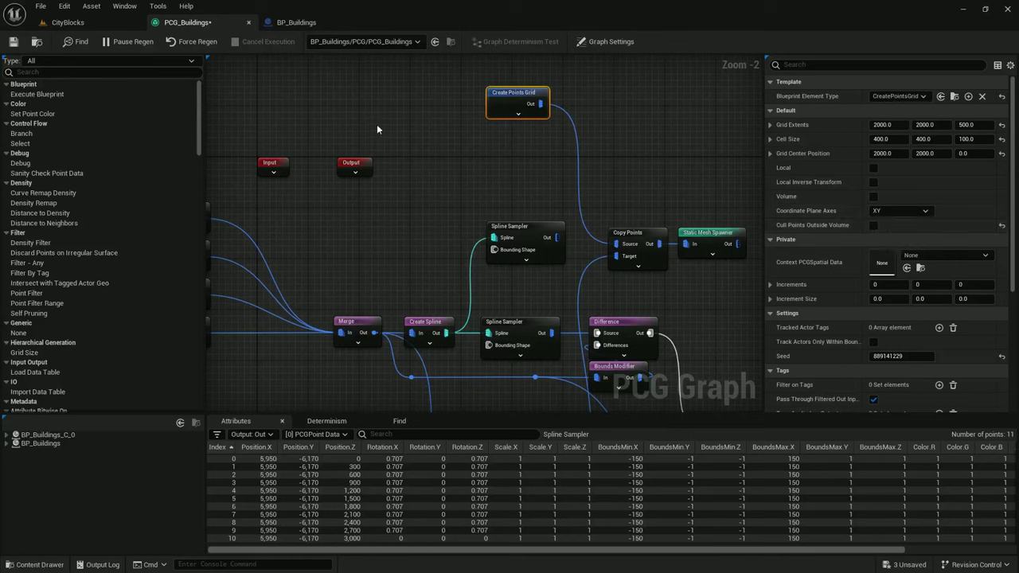
Examine from above how the generated floor grid lines up with the building's walls in the CityBlocks level
{"action": "left_click", "coordinate": [109, 28]}
{"action": "key", "text": "w"}
{"action": "right_click_drag", "start_coordinate": [242, 109], "coordinate": [286, 171]}
{"action": "right_click_drag", "start_coordinate": [510, 307], "coordinate": [475, 314]}
{"action": "key", "text": "s"}
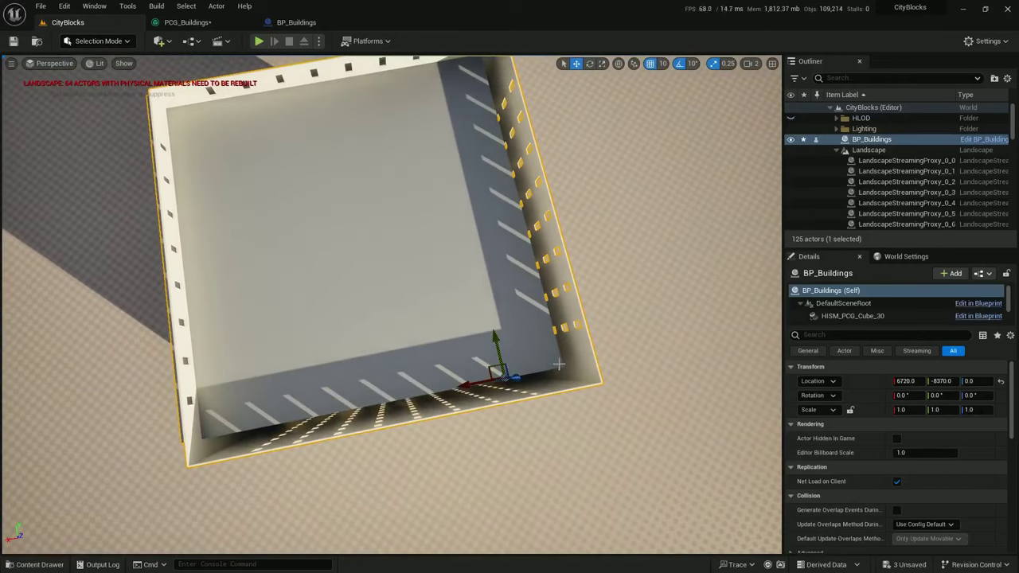
Try a Grid Center Position of 2200 in X and Y and check the floor alignment in the CityBlocks level
{"action": "left_click", "coordinate": [187, 22]}
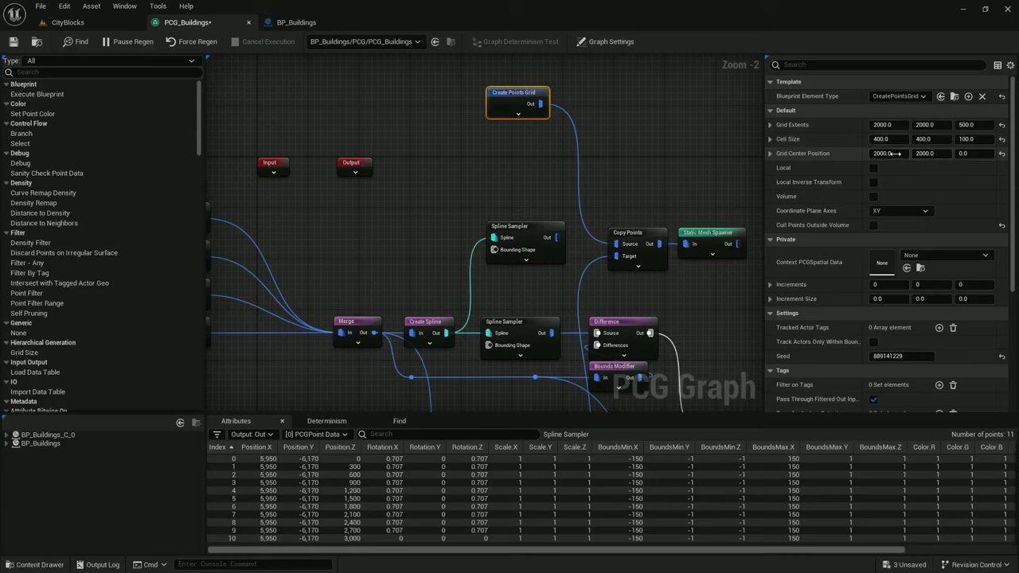
{"action": "left_click", "coordinate": [895, 153]}
{"action": "type", "text": "2200"}
{"action": "left_click", "coordinate": [936, 152]}
{"action": "type", "text": "2200"}
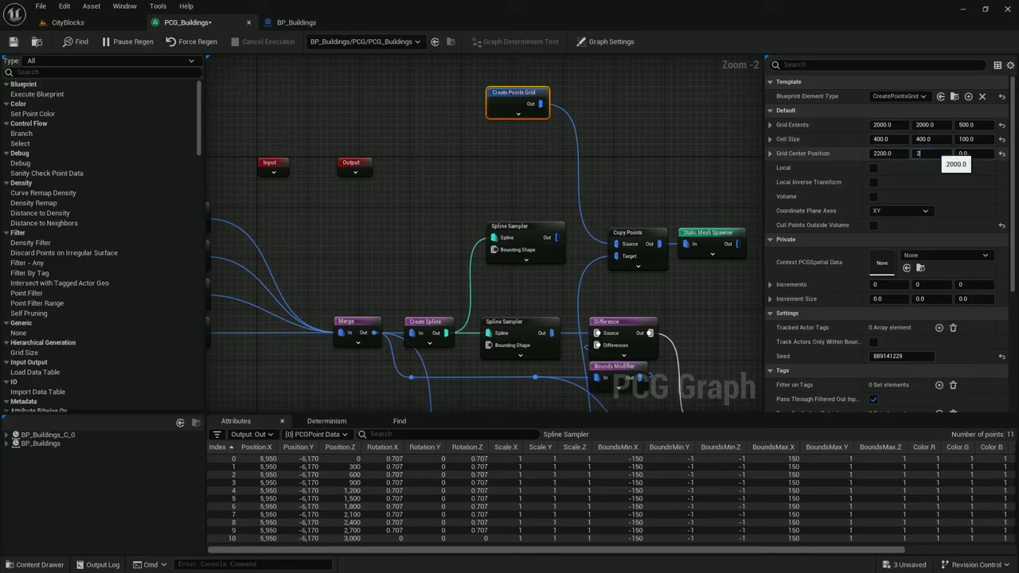
{"action": "key", "text": "Return"}
{"action": "left_click", "coordinate": [65, 22]}
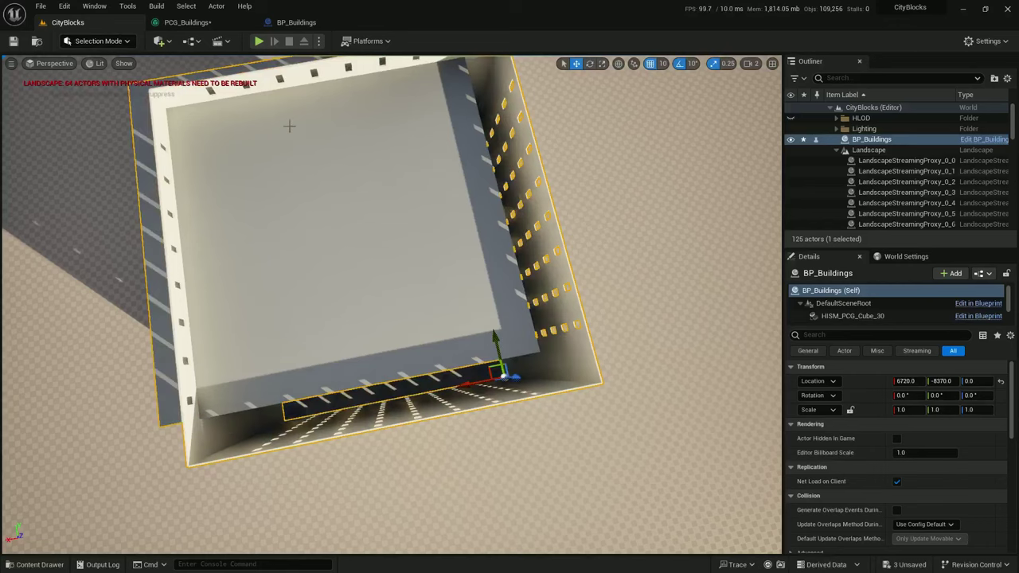
Set the Create Points Grid's Grid Center Position to 1800 in X and Y
{"action": "left_click", "coordinate": [191, 24]}
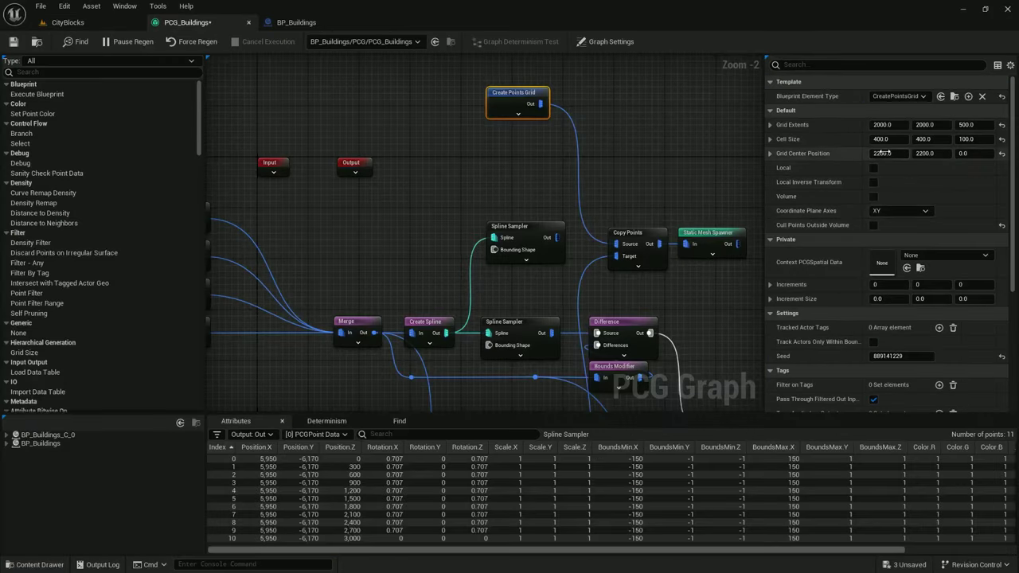
{"action": "type", "text": "1800"}
{"action": "key", "text": "Tab"}
{"action": "type", "text": "1800"}
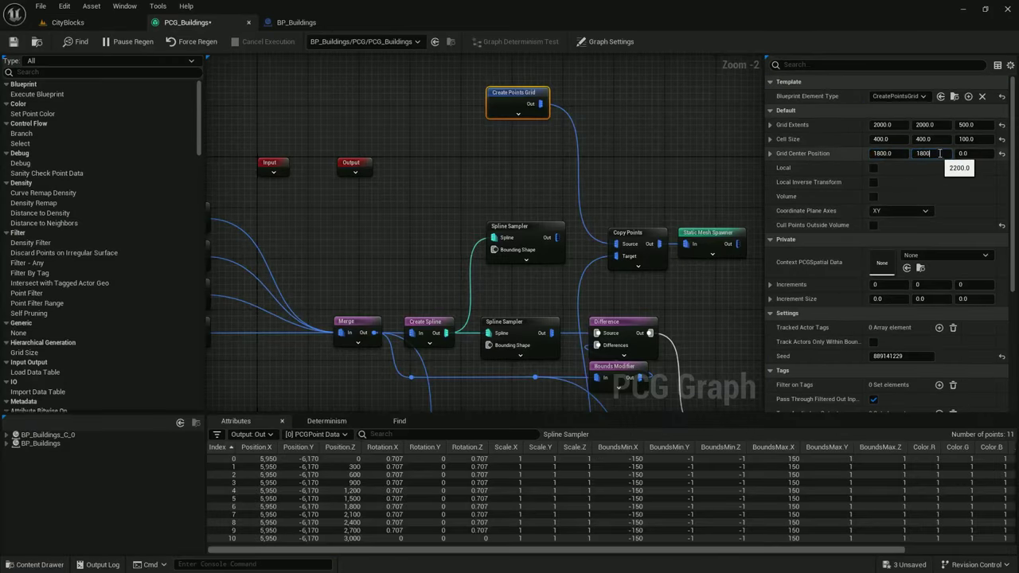
{"action": "key", "text": "Return"}
Move the BP_Buildings actor to about X 6460, Y -6780 in CityBlocks and inspect the building's floors from several angles
{"action": "left_click", "coordinate": [107, 24]}
{"action": "right_click_drag", "start_coordinate": [455, 190], "coordinate": [605, 159]}
{"action": "right_click_drag", "start_coordinate": [491, 295], "coordinate": [649, 293]}
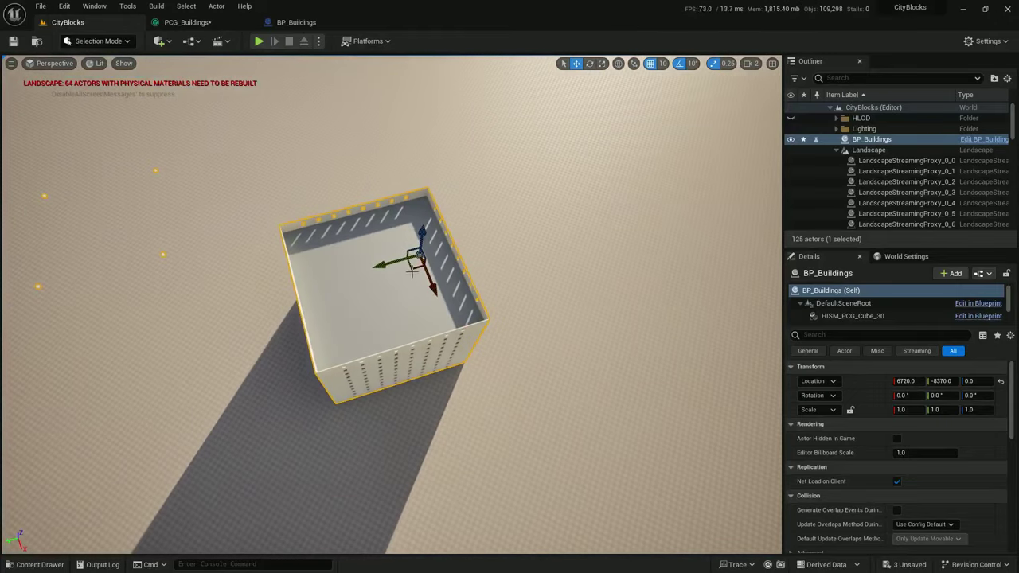
{"action": "left_click_drag", "start_coordinate": [412, 273], "coordinate": [367, 284]}
{"action": "right_click_drag", "start_coordinate": [368, 284], "coordinate": [20, 288]}
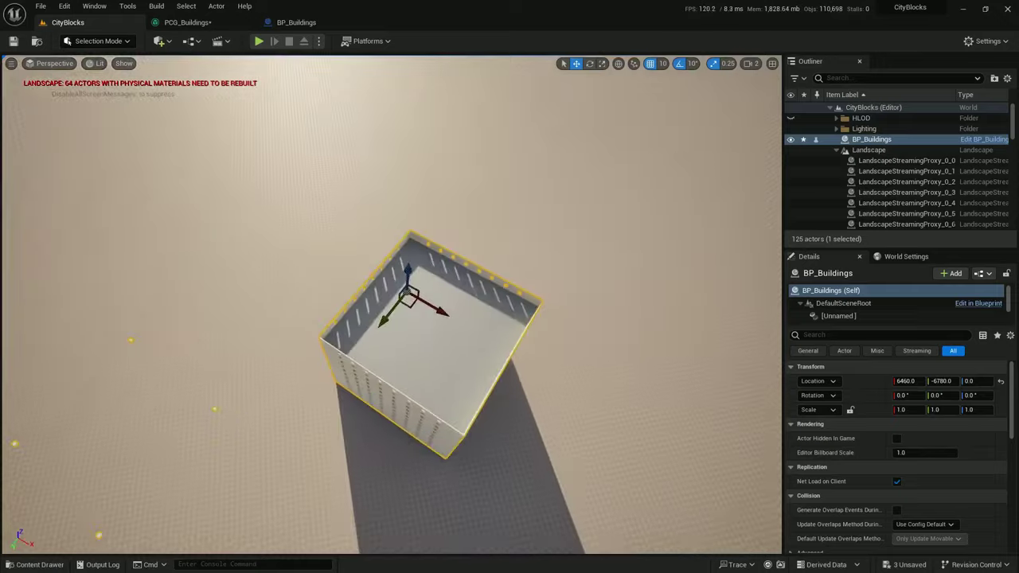
{"action": "right_click_drag", "start_coordinate": [550, 271], "coordinate": [476, 268]}
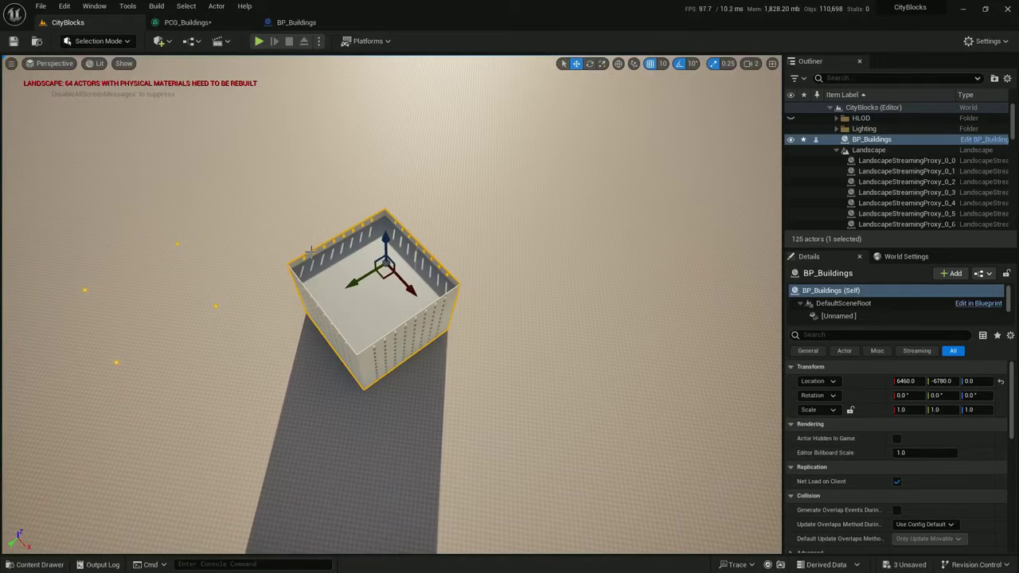
{"action": "right_click_drag", "start_coordinate": [310, 251], "coordinate": [380, 289]}
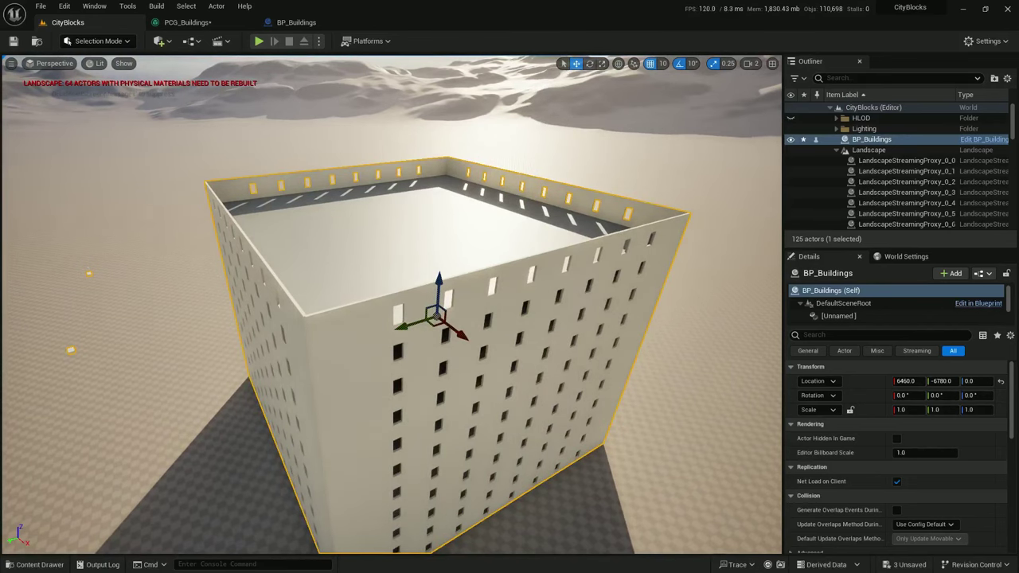
{"action": "right_click_drag", "start_coordinate": [379, 199], "coordinate": [387, 214]}
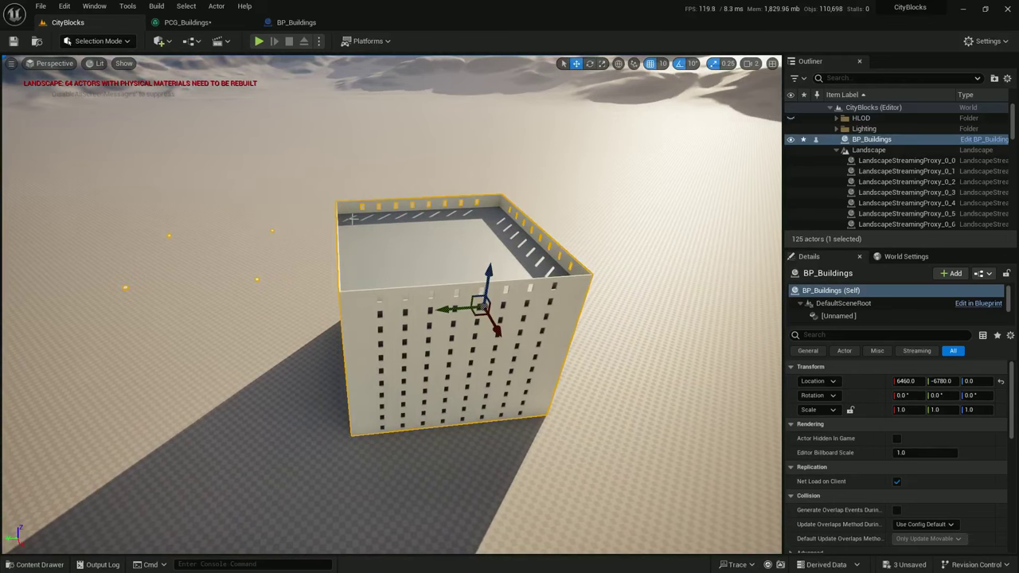
Delete the unused interior Spline Sampler from the PCG_Buildings graph
{"action": "left_click", "coordinate": [181, 26]}
{"action": "right_click_drag", "start_coordinate": [533, 170], "coordinate": [444, 125]}
{"action": "left_click_drag", "start_coordinate": [467, 122], "coordinate": [423, 70]}
{"action": "right_click_drag", "start_coordinate": [442, 132], "coordinate": [444, 168]}
{"action": "left_click_drag", "start_coordinate": [460, 206], "coordinate": [424, 235]}
{"action": "key", "text": "Delete"}
Add a Transform Points node below the floor Copy Points, fed by the Transform Points that offsets the building's top by 3000
{"action": "scroll", "coordinate": [487, 210], "scroll_direction": "down", "scroll_amount": 2}
{"action": "right_click_drag", "start_coordinate": [489, 210], "coordinate": [595, 147]}
{"action": "scroll", "coordinate": [341, 326], "scroll_direction": "up", "scroll_amount": 1}
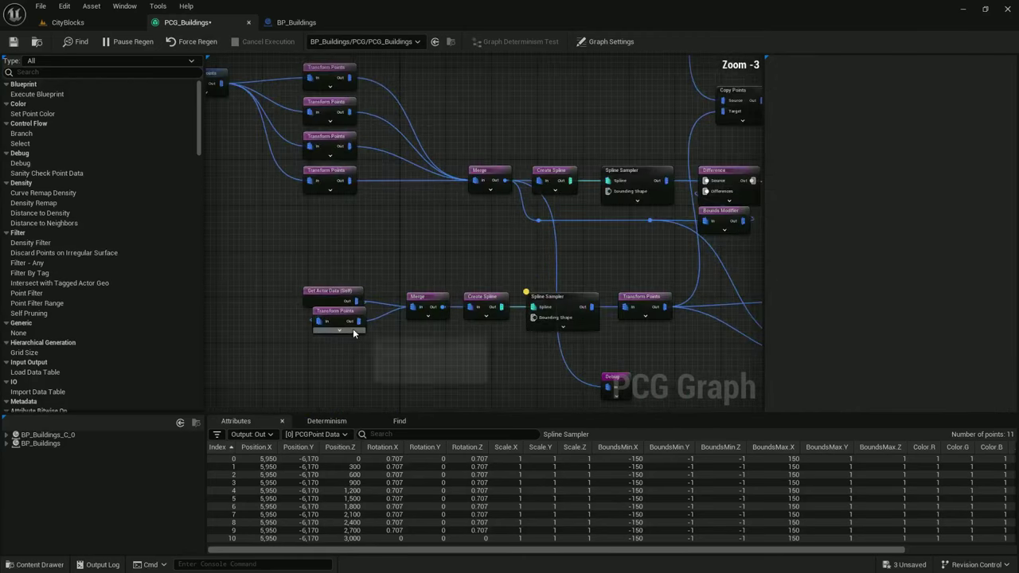
{"action": "left_click", "coordinate": [339, 320]}
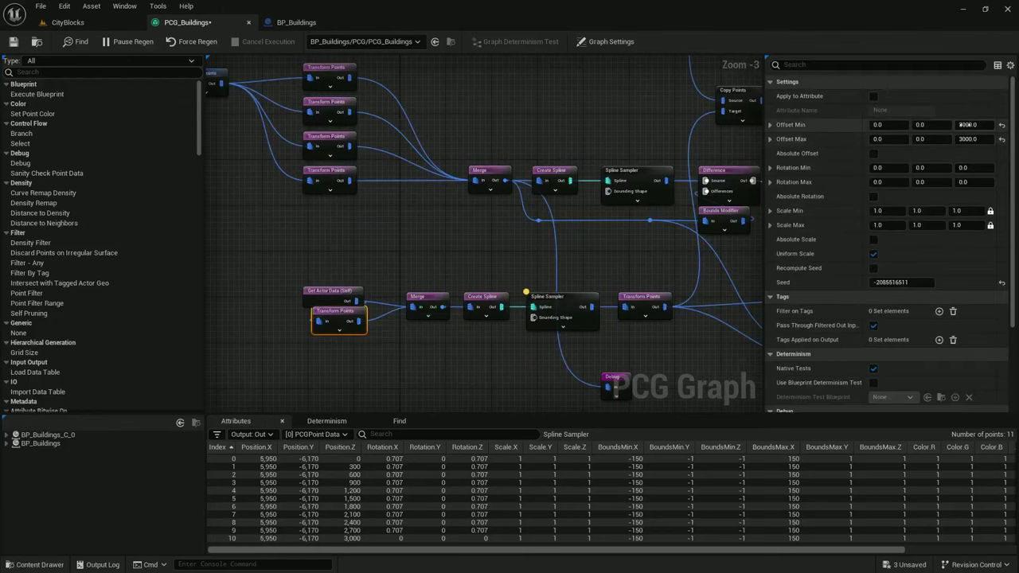
{"action": "right_click_drag", "start_coordinate": [404, 300], "coordinate": [329, 300]}
{"action": "scroll", "coordinate": [330, 309], "scroll_direction": "down", "scroll_amount": 1}
{"action": "right_click", "coordinate": [523, 157]}
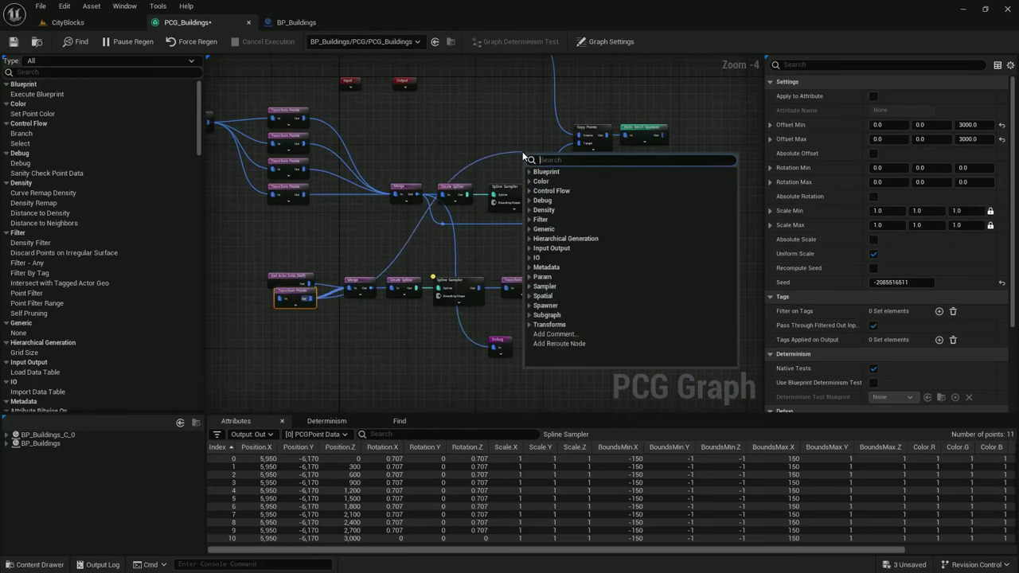
{"action": "type", "text": "transform points"}
{"action": "key", "text": "Return"}
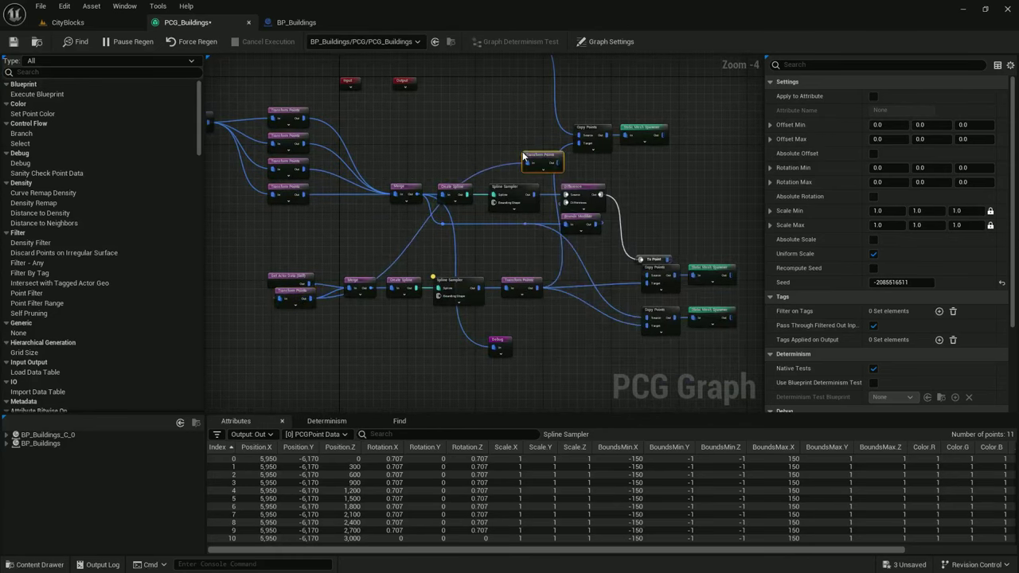
Set the new Transform Points' Offset Min and Offset Max to 300 in Z
{"action": "type", "text": "300"}
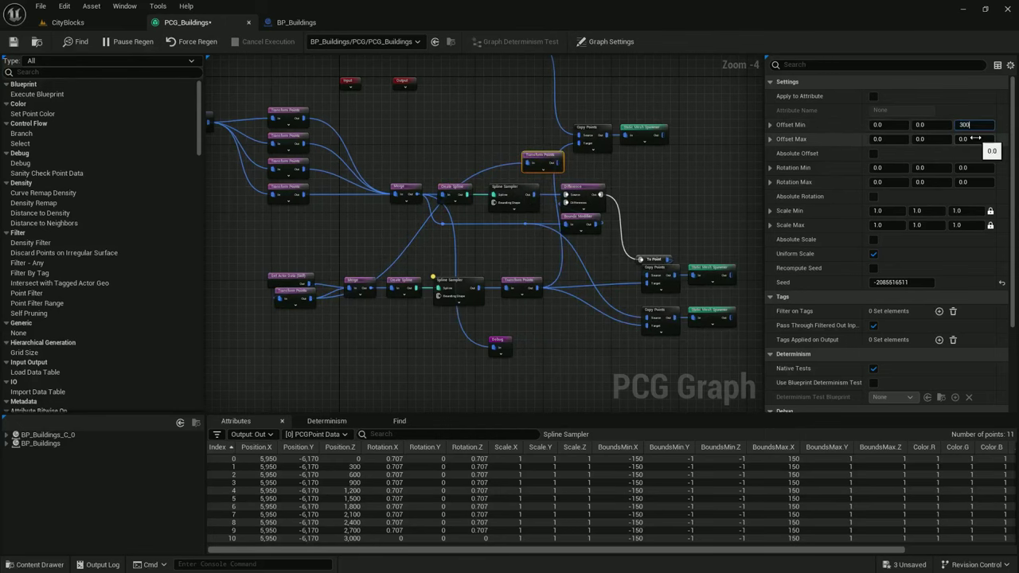
{"action": "left_click", "coordinate": [976, 138]}
{"action": "type", "text": "300"}
{"action": "key", "text": "Return"}
Move the floor Copy Points and its Static Mesh Spawner up to make room above the new Transform Points
{"action": "right_click_drag", "start_coordinate": [527, 115], "coordinate": [535, 182]}
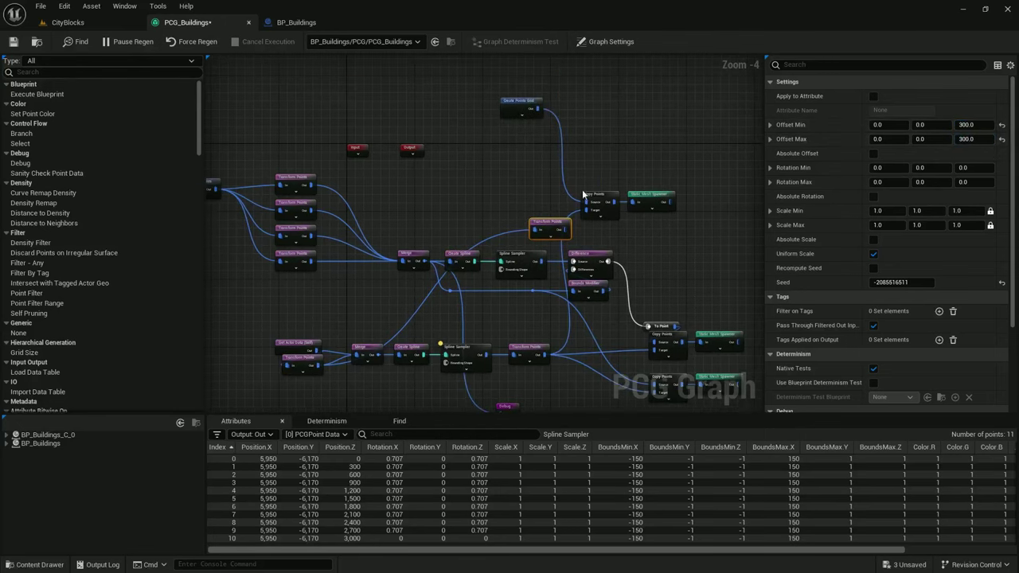
{"action": "left_click", "coordinate": [600, 195]}
{"action": "left_click_drag", "start_coordinate": [678, 224], "coordinate": [603, 154]}
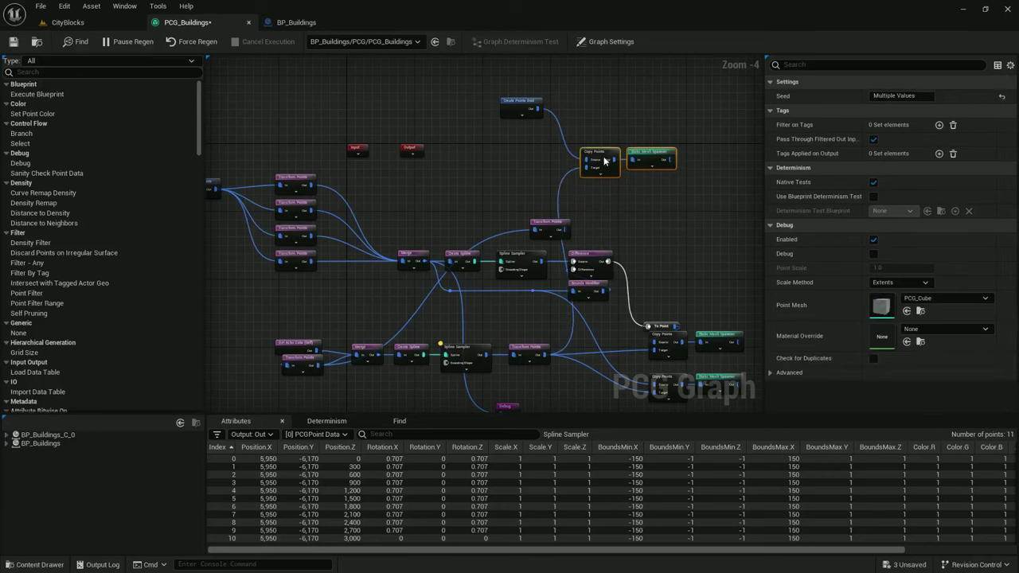
Duplicate the floor Copy Points with Create Points Grid as source and the new Transform Points as target, outputting to the floor Static Mesh Spawner
{"action": "left_click", "coordinate": [603, 158]}
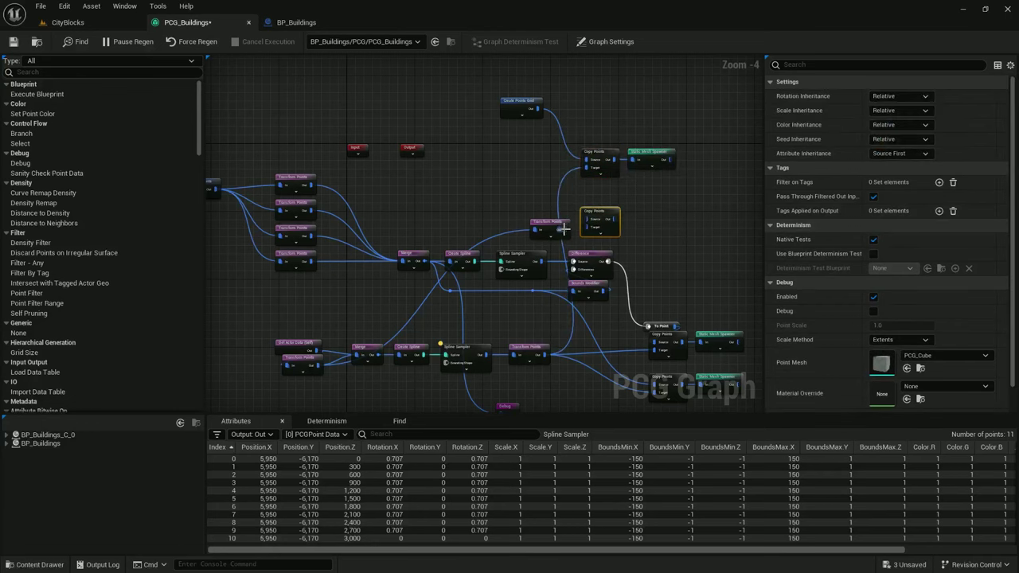
{"action": "left_click_drag", "start_coordinate": [561, 229], "coordinate": [538, 110]}
{"action": "left_click_drag", "start_coordinate": [692, 193], "coordinate": [616, 226]}
{"action": "left_click", "coordinate": [598, 223]}
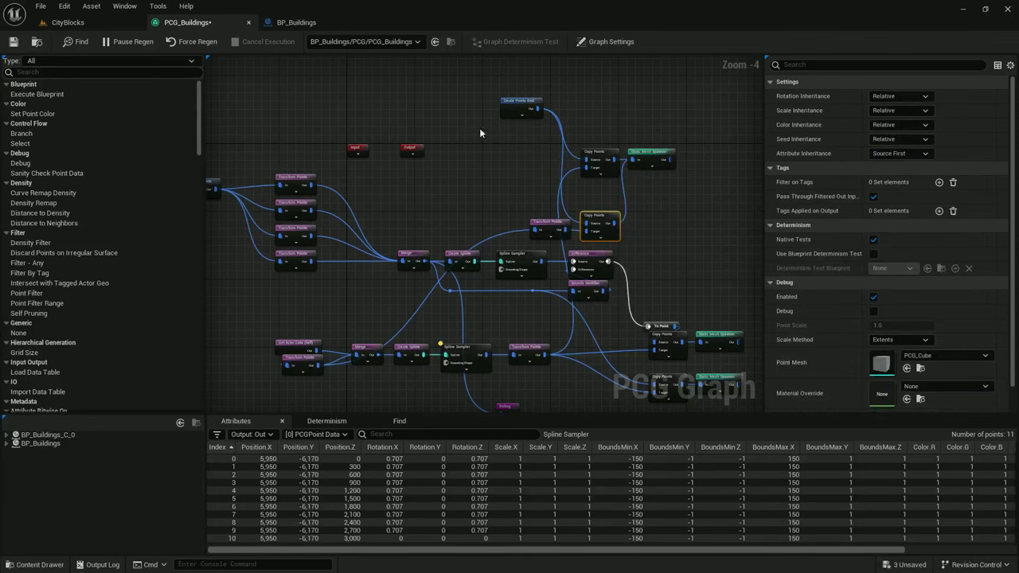
Examine the corner and edges of the building's roof in the CityBlocks level
{"action": "left_click", "coordinate": [116, 26]}
{"action": "right_click_drag", "start_coordinate": [401, 154], "coordinate": [398, 197]}
{"action": "scroll", "coordinate": [377, 95], "scroll_direction": "down", "scroll_amount": 4}
{"action": "key", "text": "w"}
{"action": "scroll", "coordinate": [385, 178], "scroll_direction": "down", "scroll_amount": 1}
{"action": "key", "text": "w"}
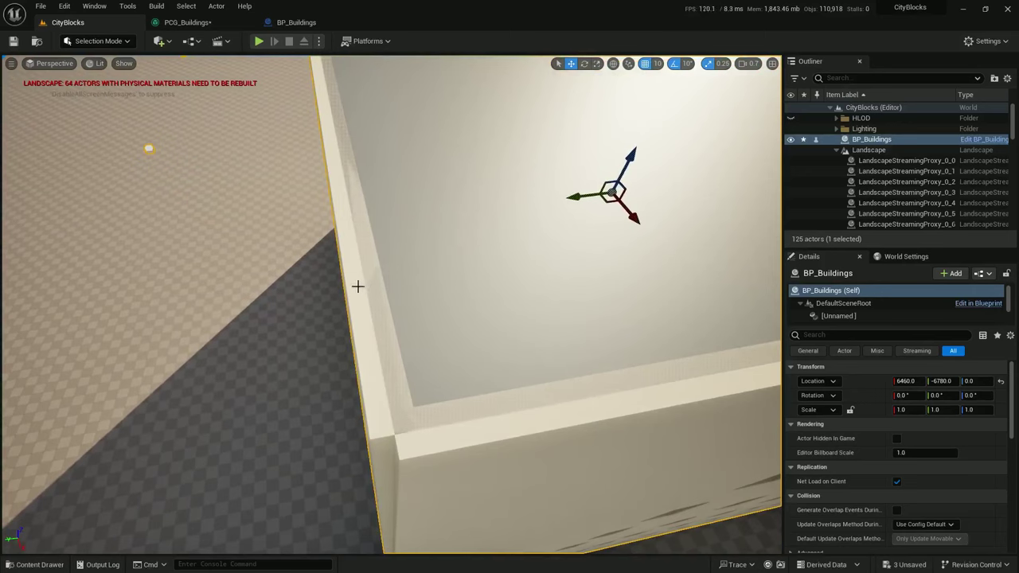
Insert a Transform Points node between the two floor Copy Points nodes and the floor Static Mesh Spawner in the PCG_Buildings graph
{"action": "left_click", "coordinate": [197, 23]}
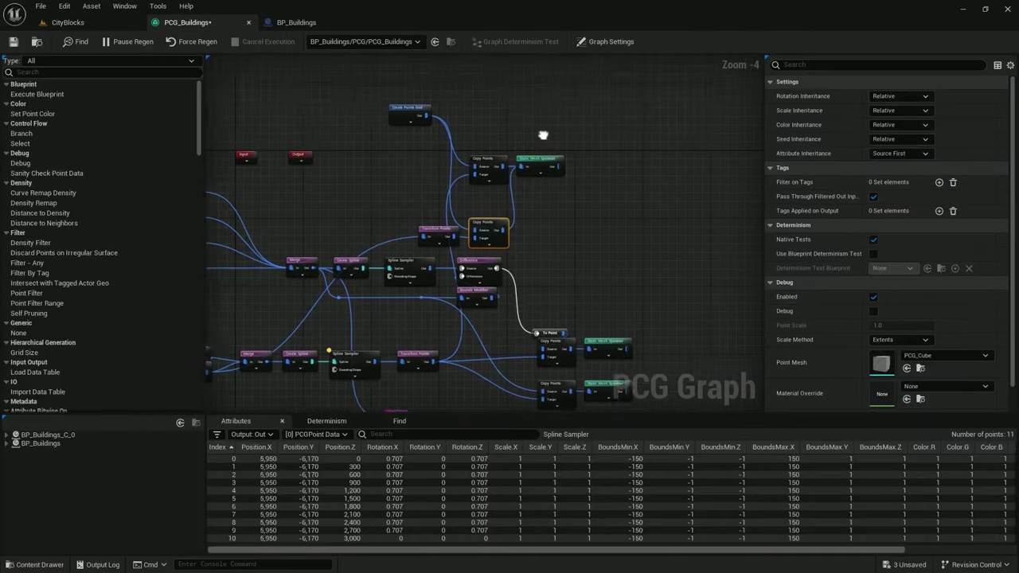
{"action": "left_click", "coordinate": [531, 166]}
{"action": "right_click", "coordinate": [524, 151]}
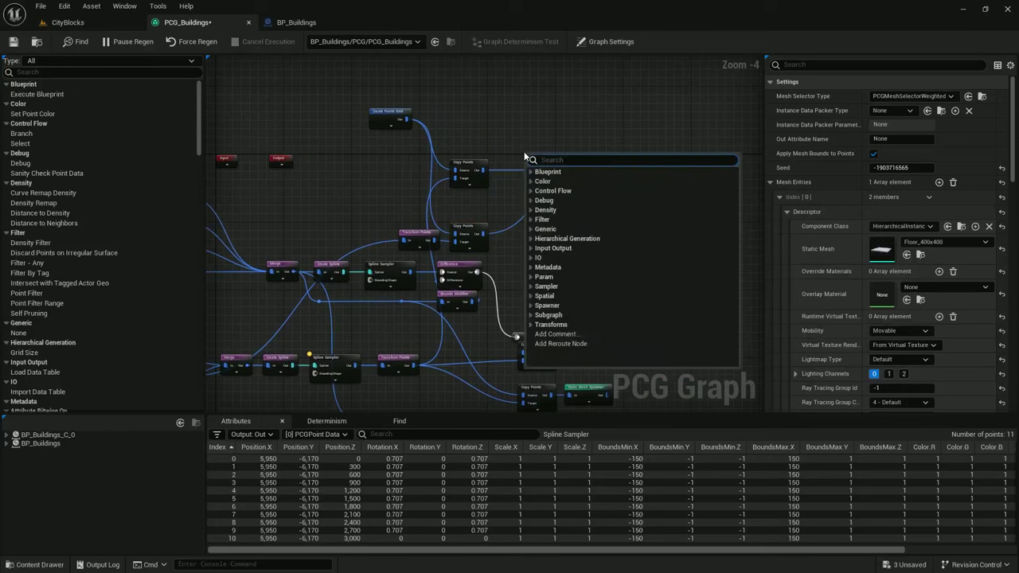
{"action": "type", "text": "transform points"}
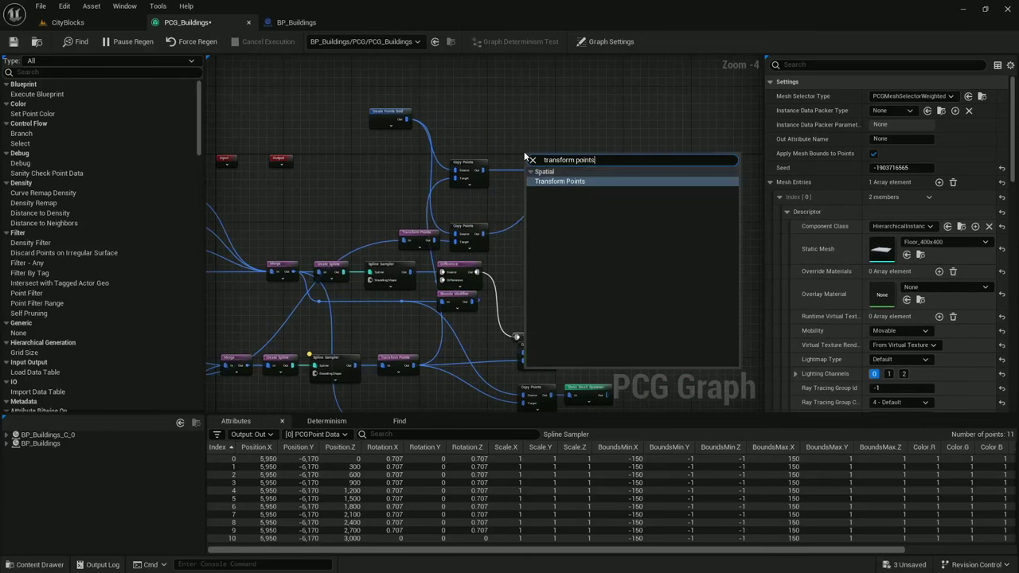
{"action": "key", "text": "Return"}
{"action": "left_click_drag", "start_coordinate": [523, 151], "coordinate": [589, 174]}
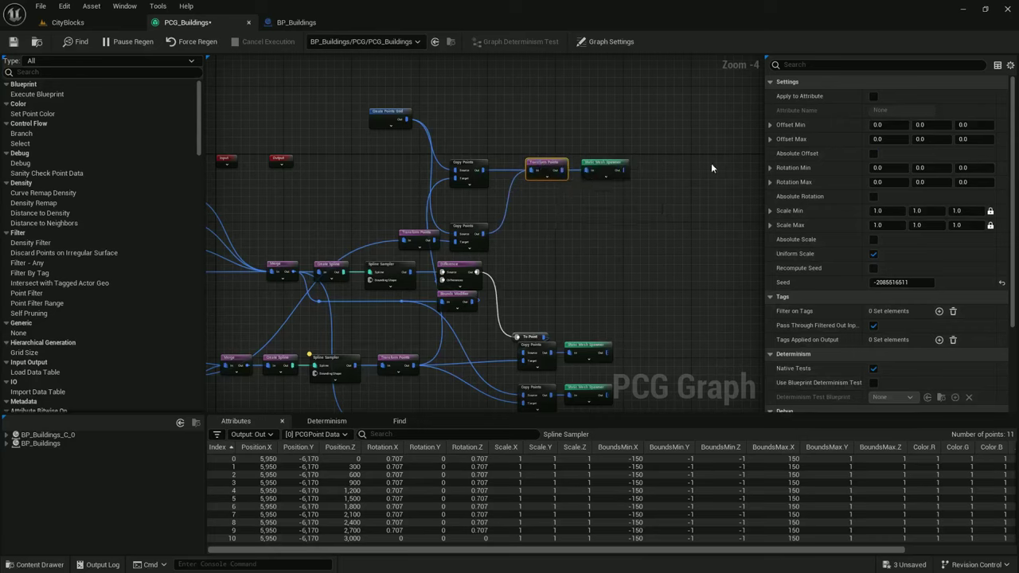
Set the new Transform Points' Offset Min and Offset Max to 5 in Z and check the roof in the level
{"action": "left_click", "coordinate": [971, 125]}
{"action": "type", "text": "5"}
{"action": "key", "text": "Return"}
{"action": "left_click", "coordinate": [971, 138]}
{"action": "type", "text": "5"}
{"action": "key", "text": "Return"}
{"action": "left_click", "coordinate": [68, 22]}
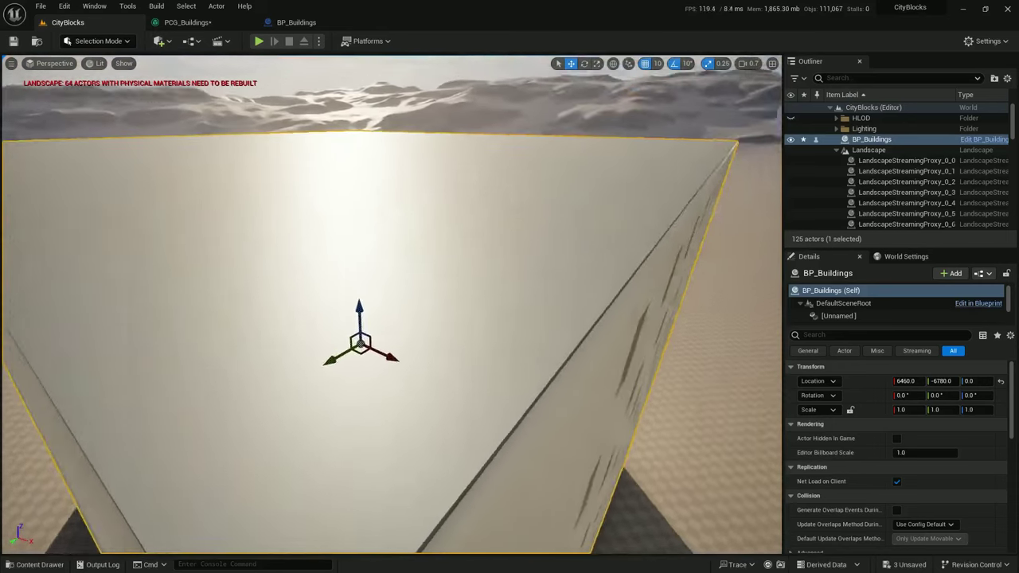
{"action": "right_click_drag", "start_coordinate": [391, 304], "coordinate": [410, 295]}
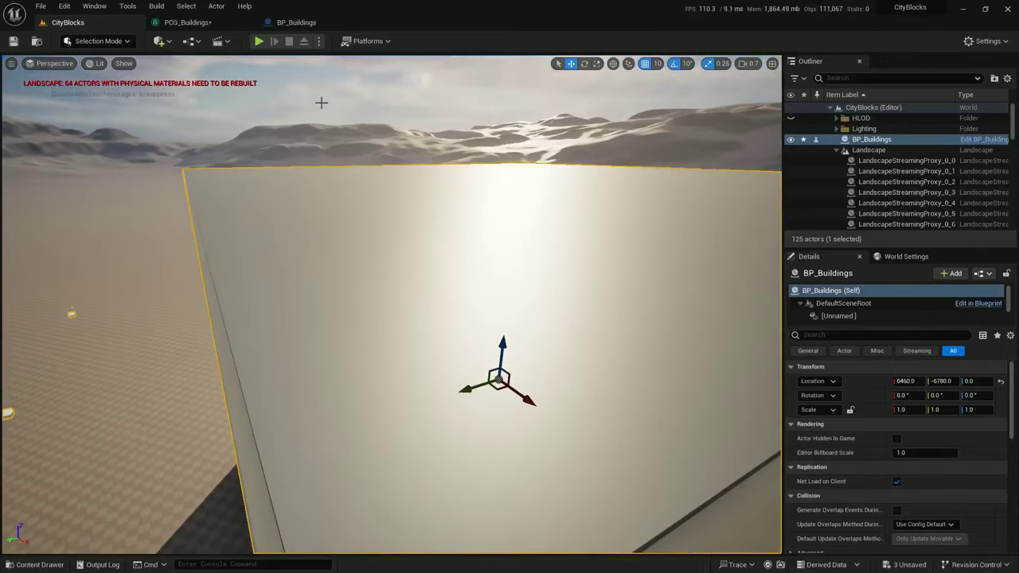
Set the same Transform Points' Offset Max to 25 in Z and check the roof tiles in the level
{"action": "left_click", "coordinate": [188, 22]}
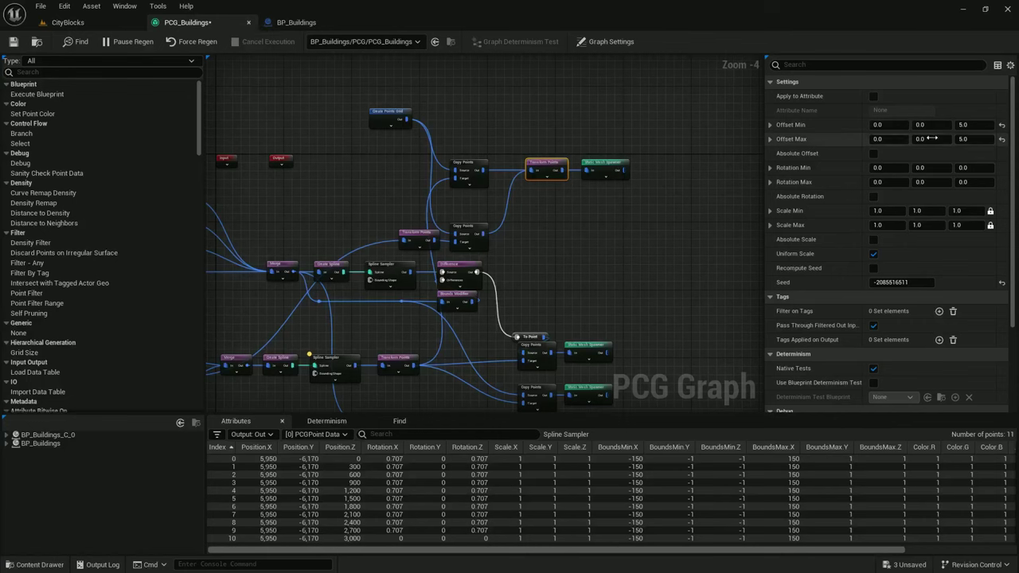
{"action": "left_click", "coordinate": [963, 125]}
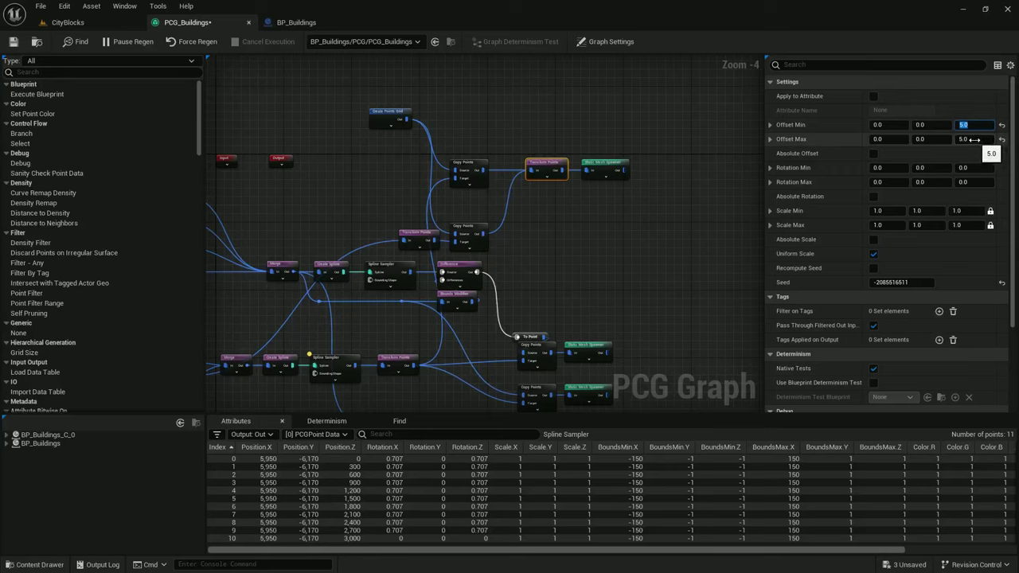
{"action": "left_click", "coordinate": [973, 139]}
{"action": "type", "text": "25"}
{"action": "key", "text": "Return"}
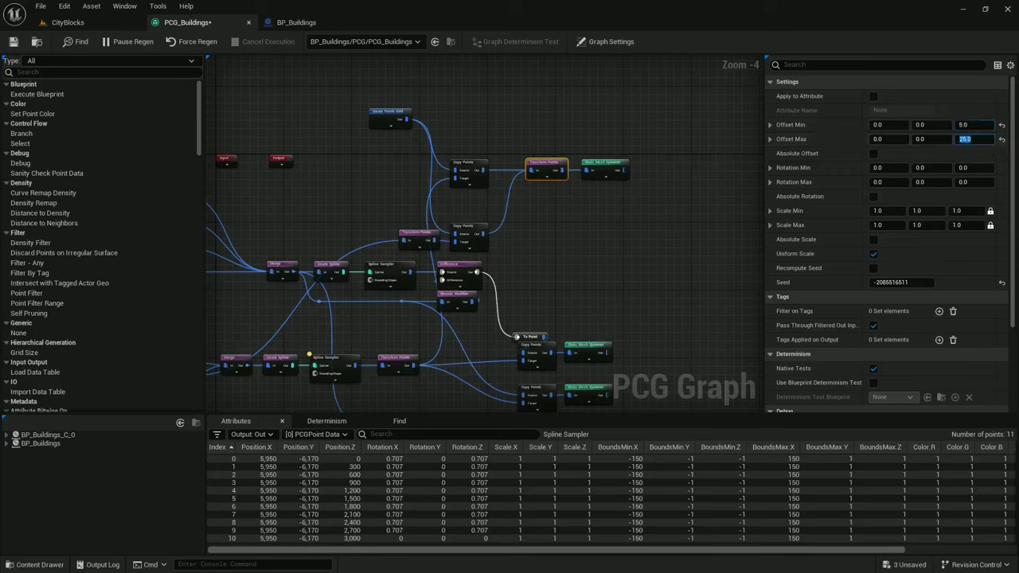
{"action": "left_click", "coordinate": [68, 22]}
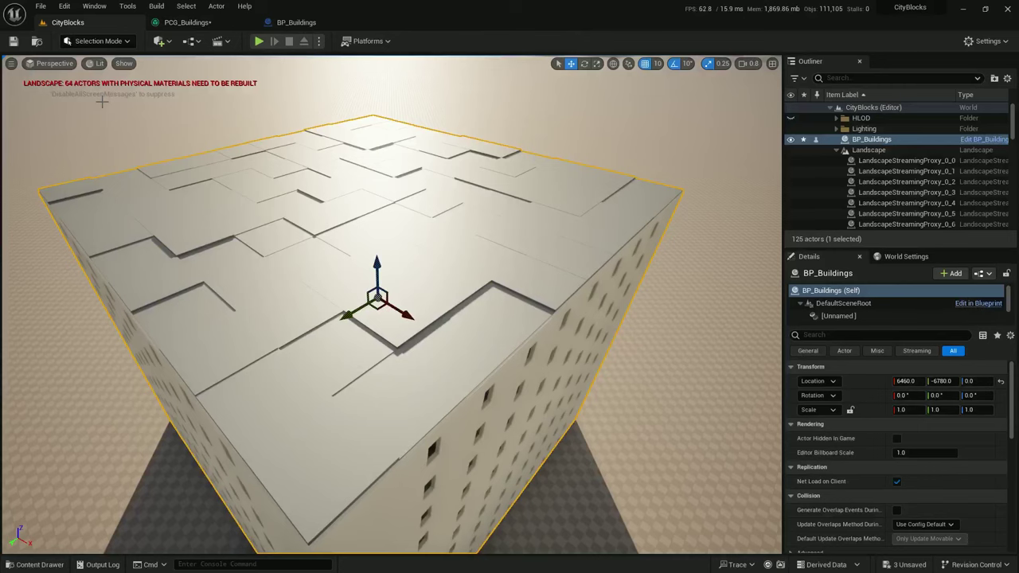
Group the roof's Transform Points and Copy Points in a comment titled Ceiling
{"action": "left_click", "coordinate": [187, 22]}
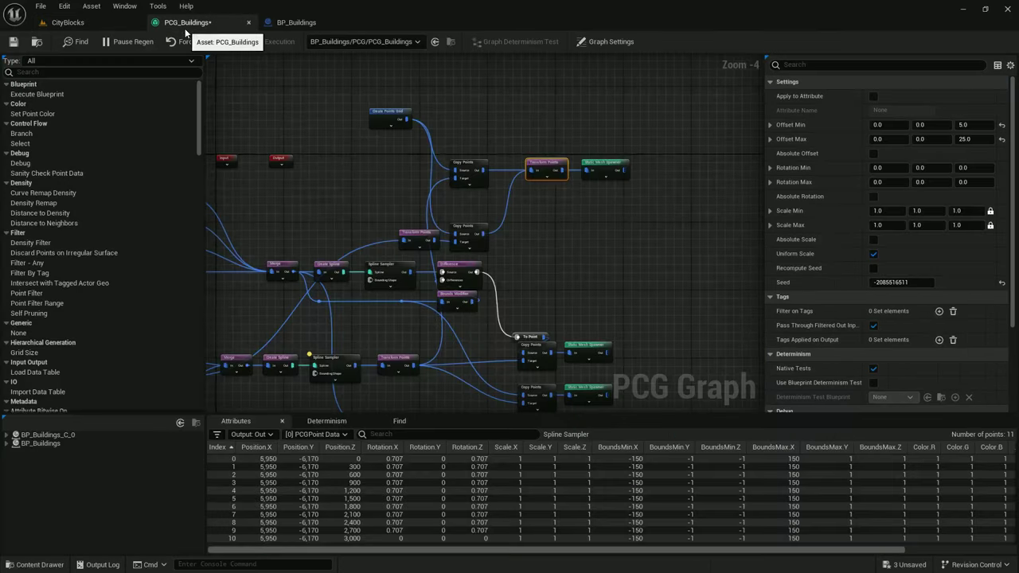
{"action": "right_click_drag", "start_coordinate": [535, 191], "coordinate": [609, 170]}
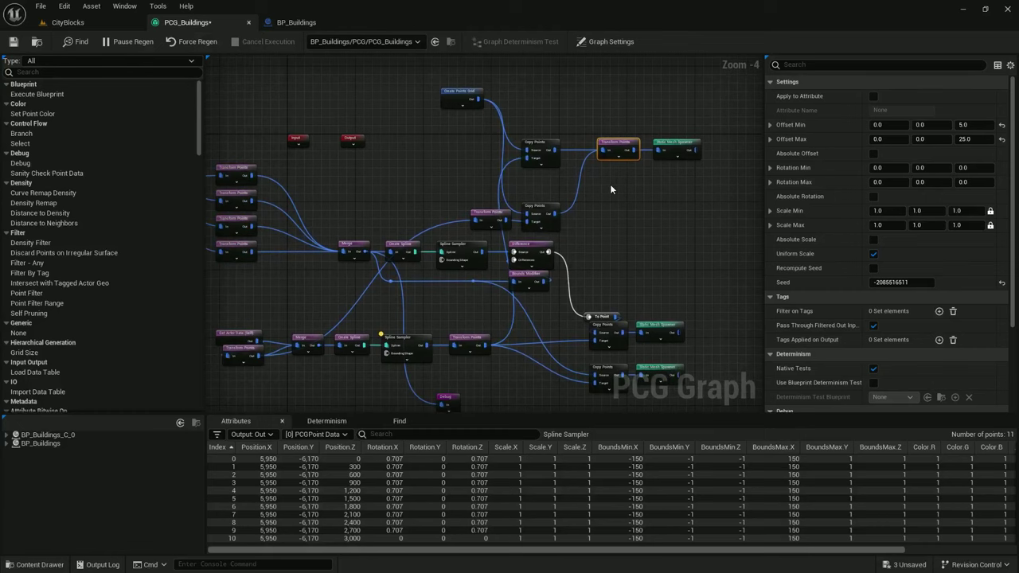
{"action": "scroll", "coordinate": [610, 184], "scroll_direction": "down", "scroll_amount": 1}
{"action": "mouse_move", "coordinate": [609, 184]}
{"action": "right_mouse_down"}
{"action": "mouse_move", "coordinate": [644, 164]}
{"action": "mouse_move", "coordinate": [632, 159]}
{"action": "mouse_move", "coordinate": [595, 195]}
{"action": "right_mouse_up"}
{"action": "scroll", "coordinate": [657, 157], "scroll_direction": "up", "scroll_amount": 1}
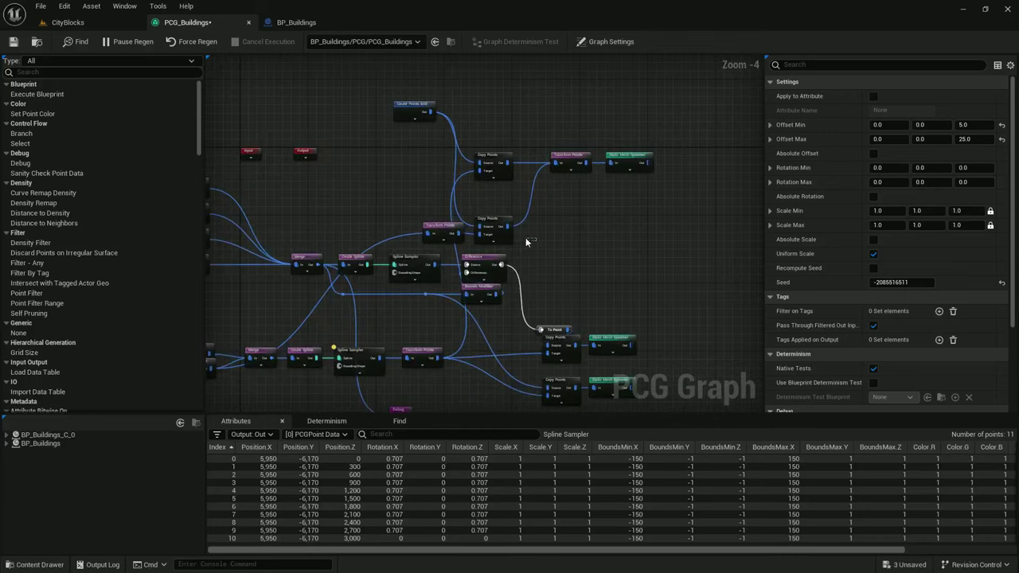
{"action": "left_click_drag", "start_coordinate": [526, 238], "coordinate": [501, 207]}
{"action": "type", "text": "c"}
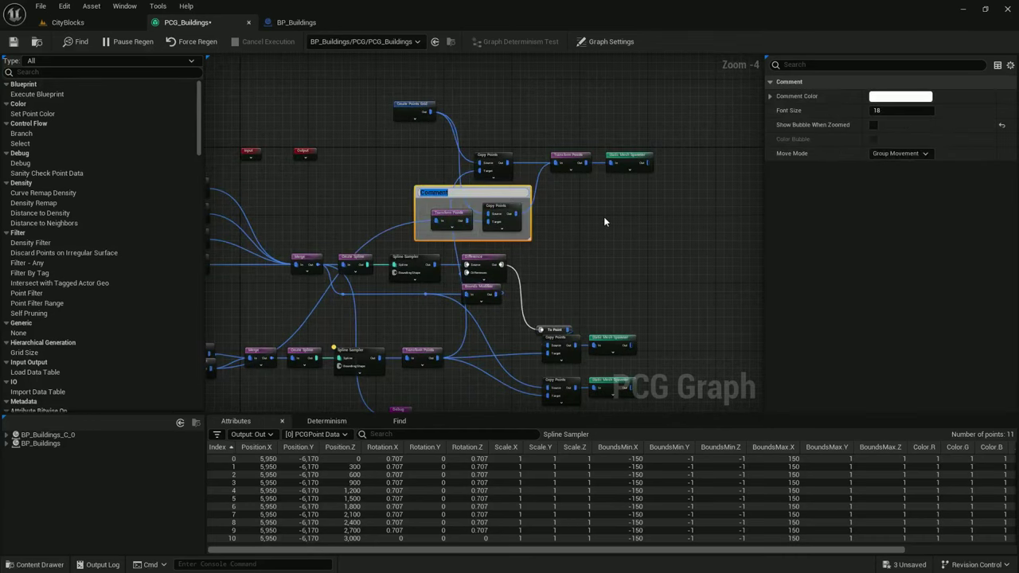
{"action": "type", "text": "Ceilng"}
{"action": "key", "text": "Return"}
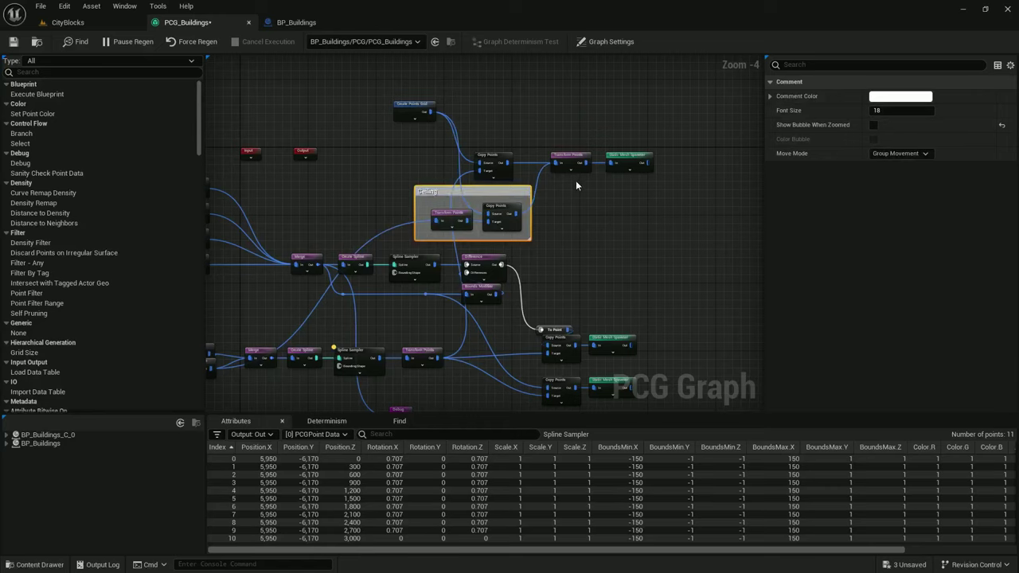
Group the floor Copy Points and its Transform Points in a comment titled Floor
{"action": "left_click_drag", "start_coordinate": [574, 179], "coordinate": [340, 114]}
{"action": "type", "text": "c"}
{"action": "type", "text": "Floor"}
{"action": "key", "text": "Return"}
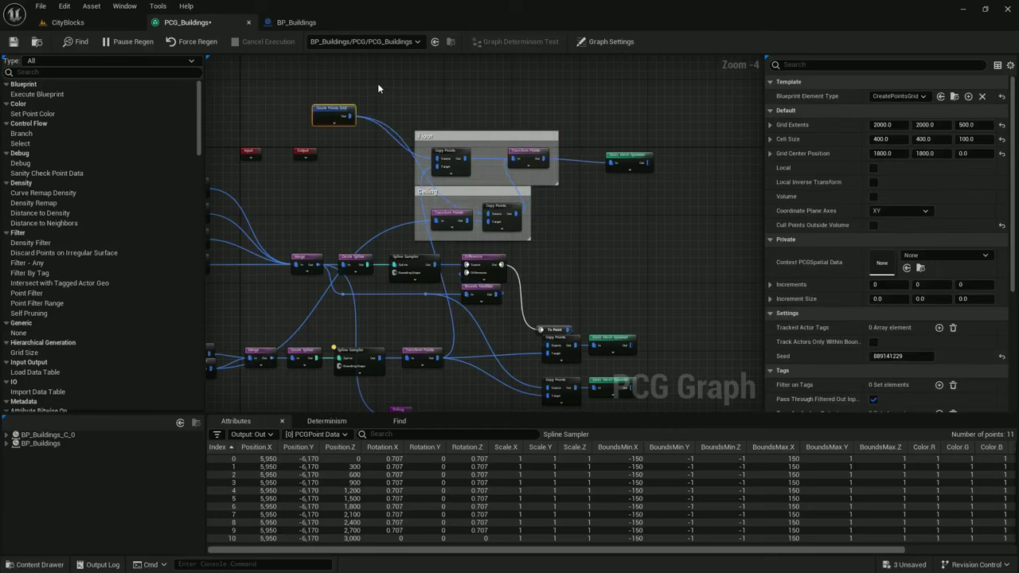
Put the Create Points Grid node in a comment titled Floor Grid and shift that comment closer to the Floor group
{"action": "type", "text": "cF"}
{"action": "type", "text": "loor Gri"}
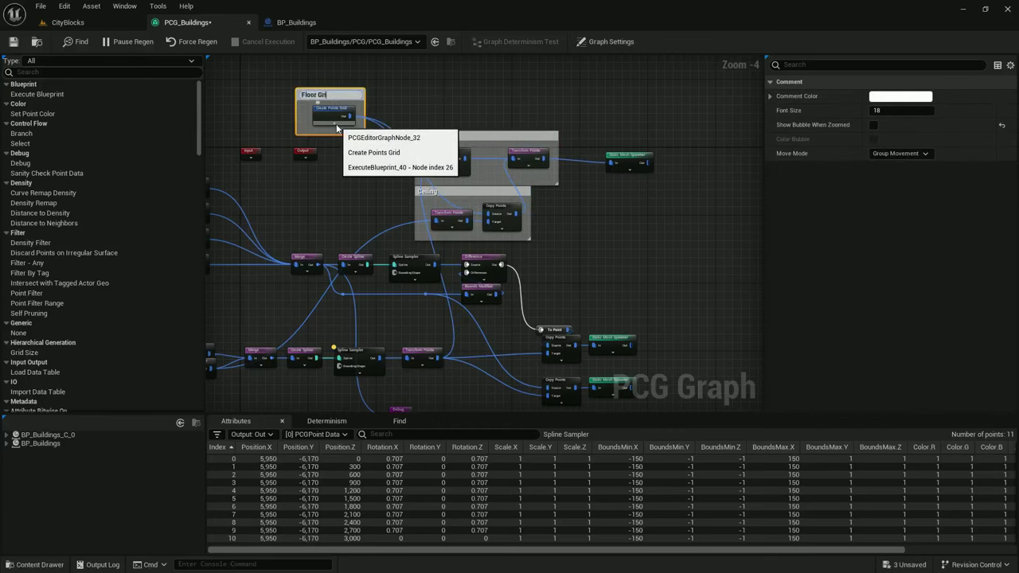
{"action": "type", "text": "d"}
{"action": "key", "text": "Return"}
{"action": "left_click_drag", "start_coordinate": [339, 96], "coordinate": [361, 100]}
Move the wall's To Point and Copy Points up beside Difference and group the wall nodes in a comment titled Walls
{"action": "right_click_drag", "start_coordinate": [495, 201], "coordinate": [544, 119]}
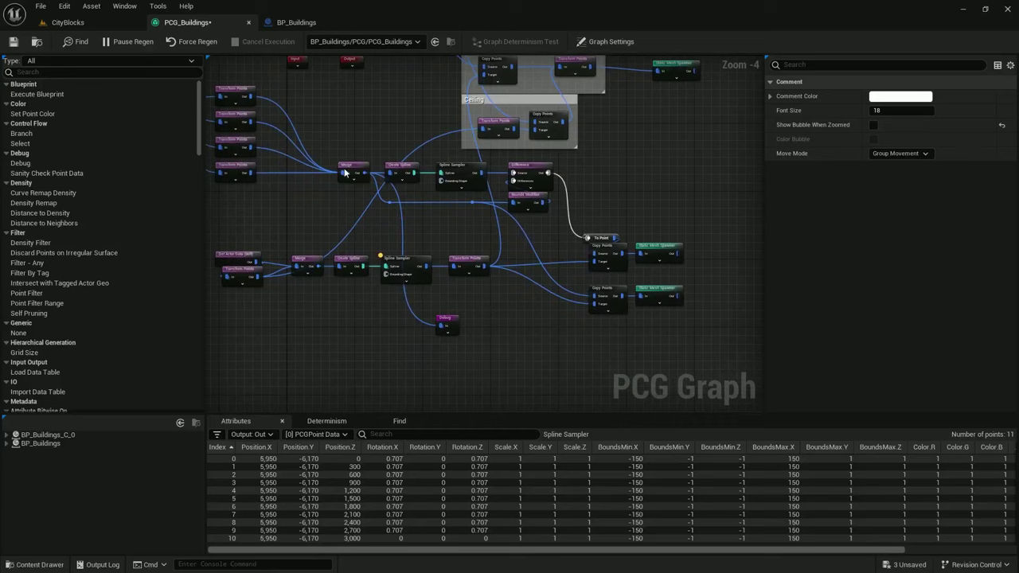
{"action": "left_click_drag", "start_coordinate": [563, 163], "coordinate": [380, 204]}
{"action": "left_click_drag", "start_coordinate": [609, 252], "coordinate": [605, 187]}
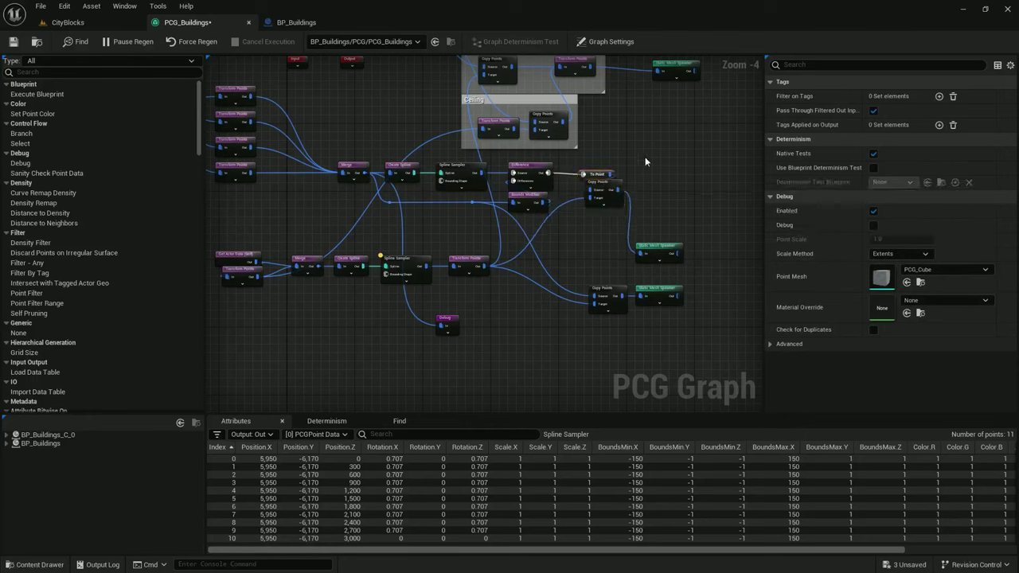
{"action": "left_click_drag", "start_coordinate": [645, 158], "coordinate": [330, 198]}
{"action": "key", "text": "c"}
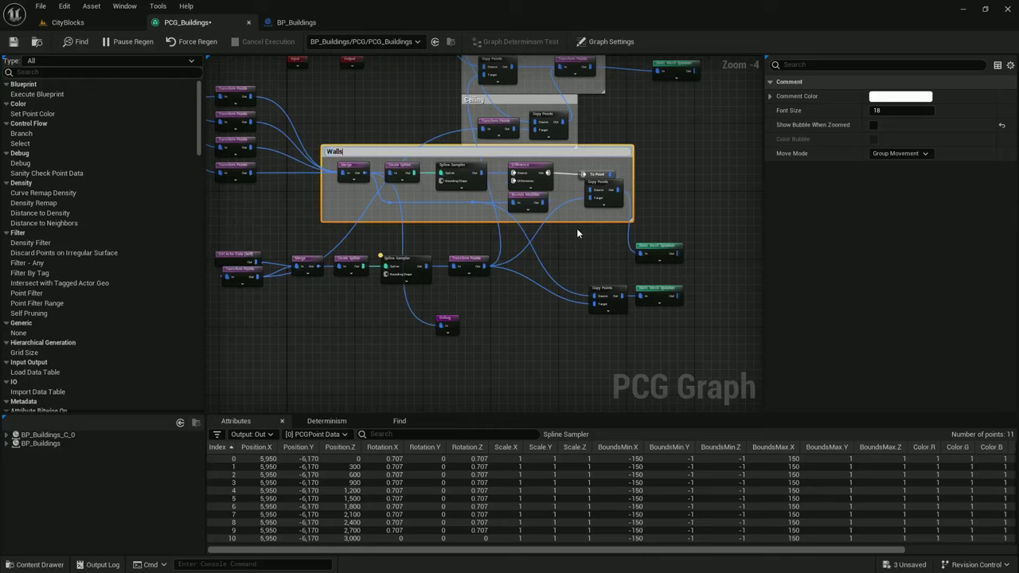
{"action": "key", "text": "Return"}
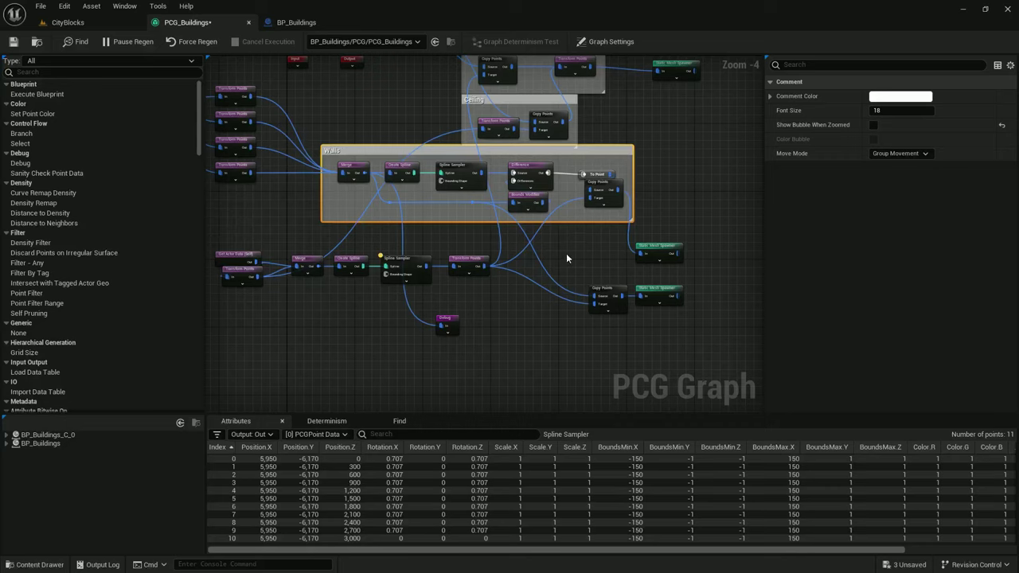
Put the lowest Copy Points node in a comment titled Corners
{"action": "left_click_drag", "start_coordinate": [566, 253], "coordinate": [620, 324]}
{"action": "type", "text": "cC"}
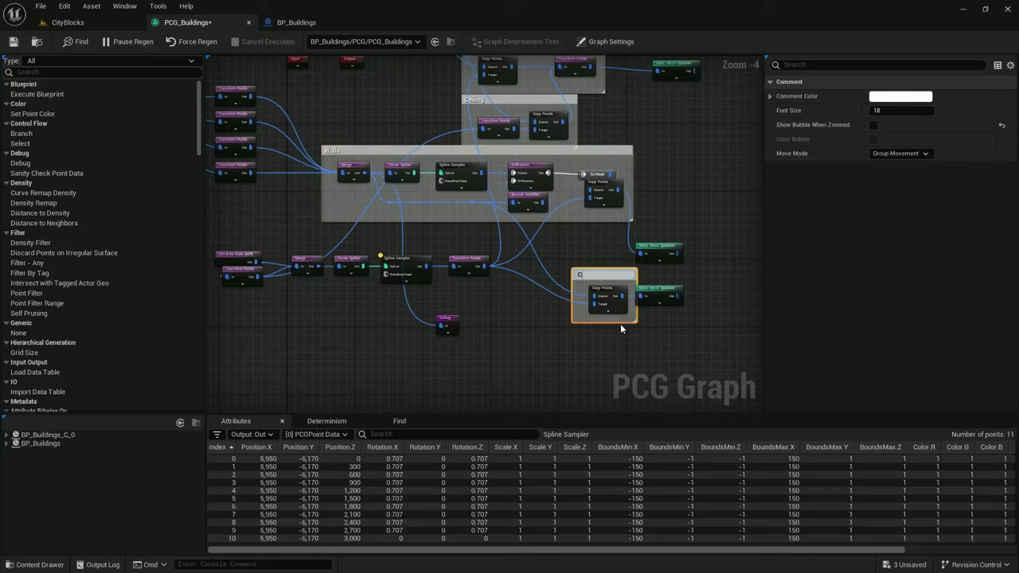
{"action": "type", "text": "orners"}
{"action": "key", "text": "Return"}
Group the vertical spline nodes in a comment titled Stories, widened to include Get Actor Data and its Transform Points
{"action": "right_click_drag", "start_coordinate": [471, 319], "coordinate": [621, 303]}
{"action": "left_click_drag", "start_coordinate": [436, 232], "coordinate": [646, 268]}
{"action": "type", "text": "c"}
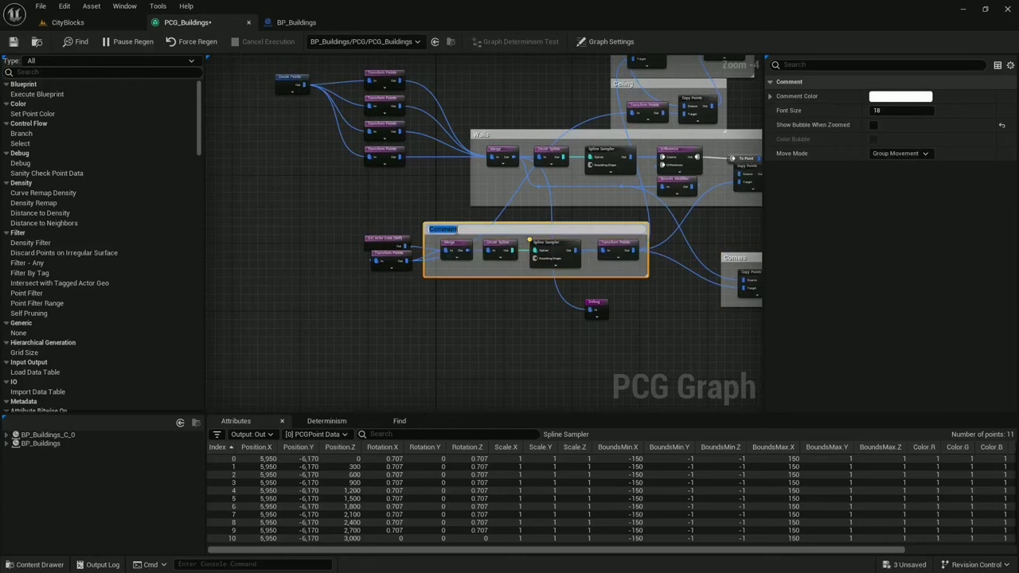
{"action": "type", "text": "Stories"}
{"action": "key", "text": "Return"}
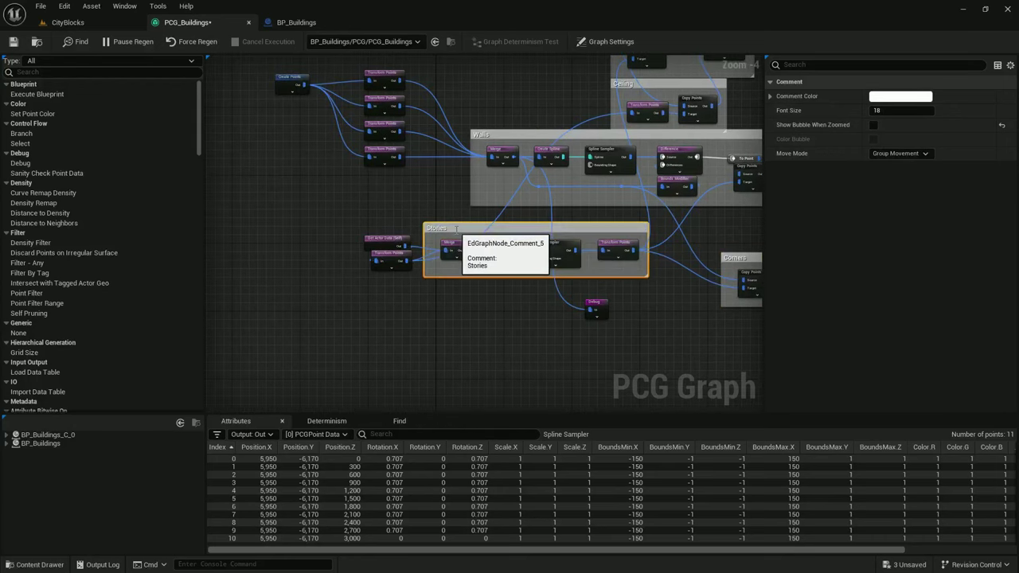
{"action": "left_click_drag", "start_coordinate": [426, 236], "coordinate": [348, 235]}
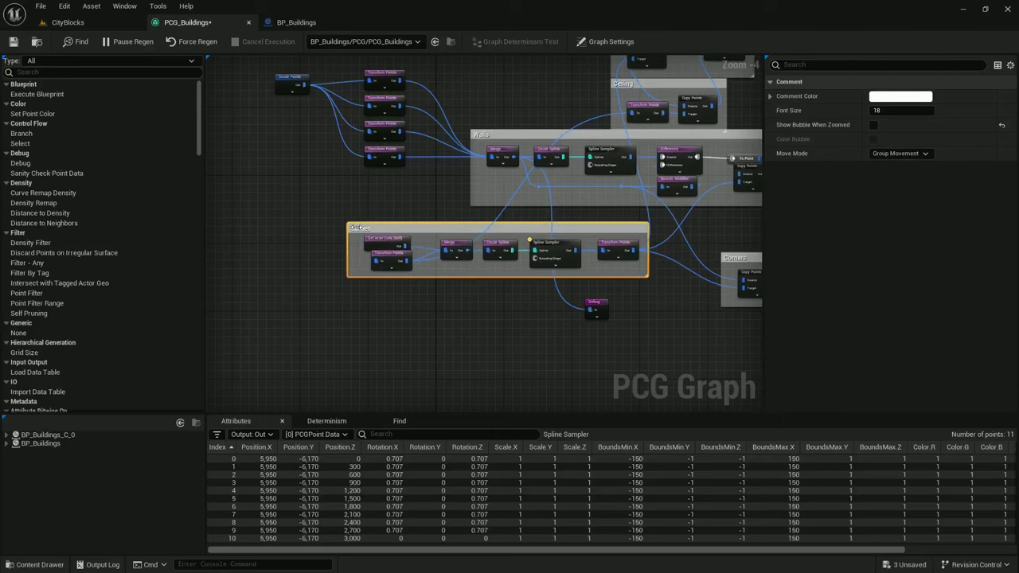
Group the four corner Transform Points in a comment titled Four Corners, widened to include the Create Points node
{"action": "right_click_drag", "start_coordinate": [465, 215], "coordinate": [446, 294]}
{"action": "left_click_drag", "start_coordinate": [414, 262], "coordinate": [338, 140]}
{"action": "key", "text": "c"}
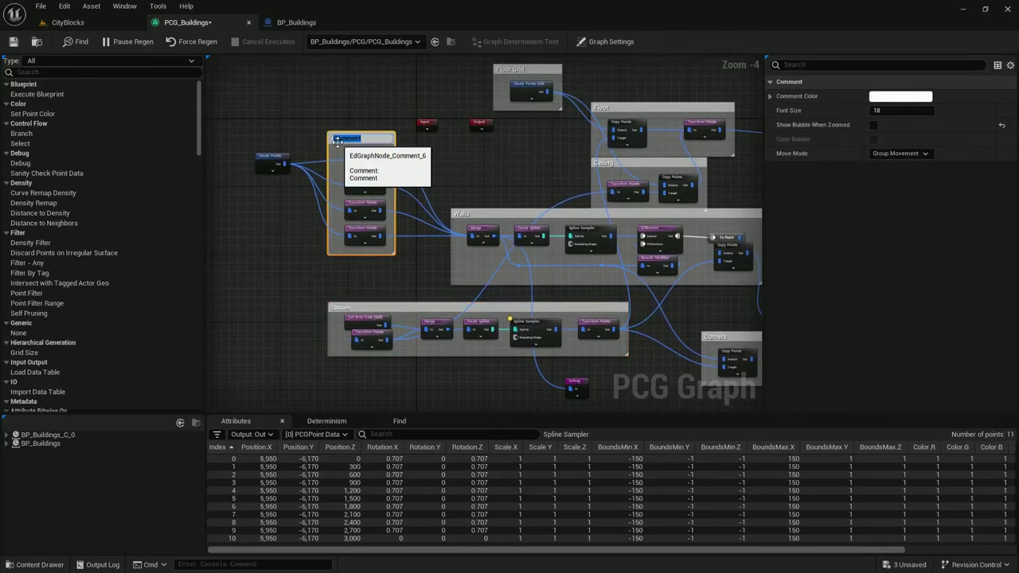
{"action": "type", "text": "Four Corners"}
{"action": "key", "text": "Return"}
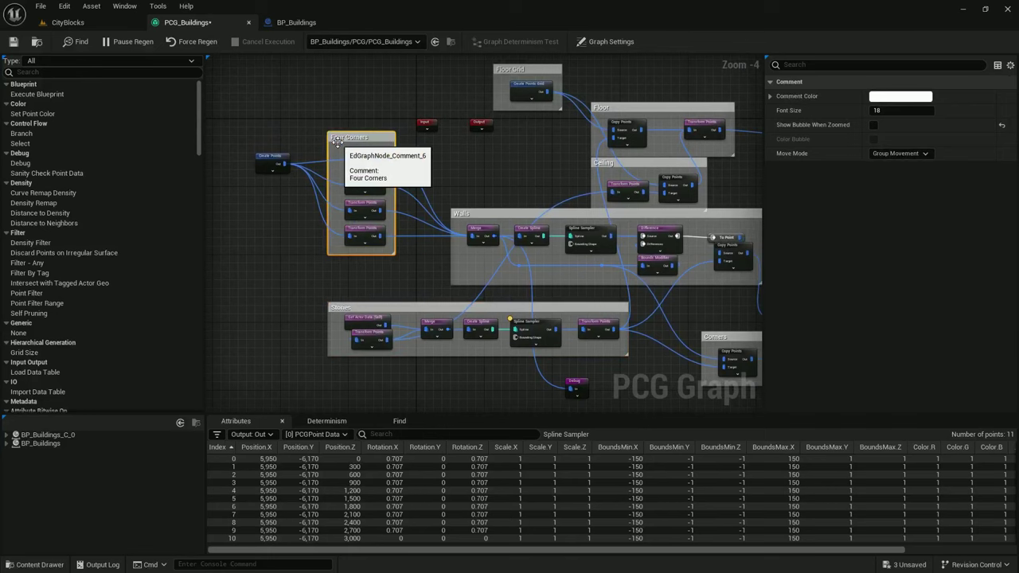
{"action": "left_click_drag", "start_coordinate": [327, 150], "coordinate": [244, 150]}
{"action": "left_click", "coordinate": [270, 157]}
Enclose the wall and corner Static Mesh Spawners in the Walls and Corners comments, and align the floor spawner beside its Transform Points
{"action": "right_click_drag", "start_coordinate": [470, 202], "coordinate": [322, 189]}
{"action": "left_click_drag", "start_coordinate": [635, 299], "coordinate": [631, 235]}
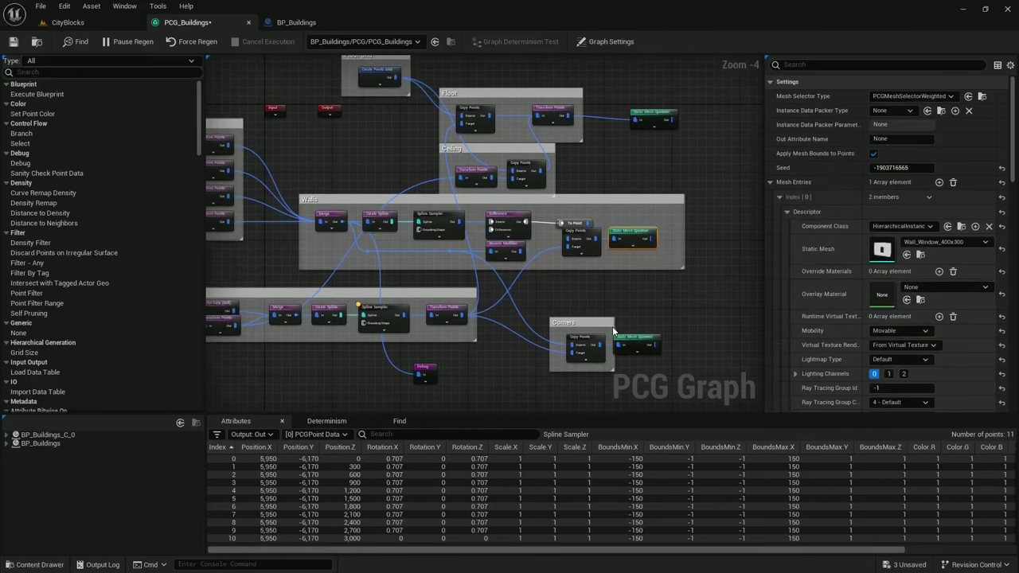
{"action": "right_click_drag", "start_coordinate": [604, 301], "coordinate": [691, 324]}
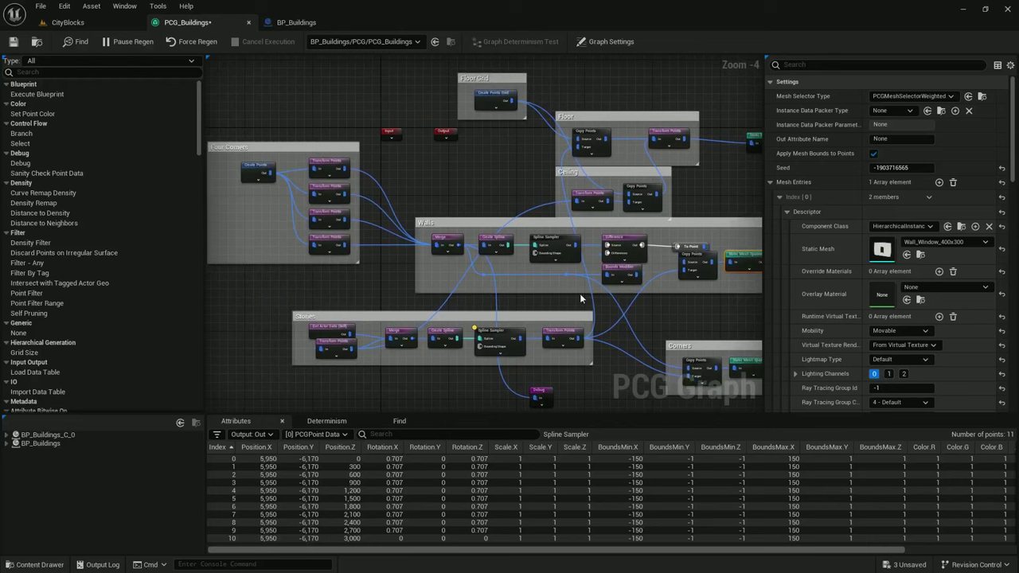
{"action": "scroll", "coordinate": [502, 284], "scroll_direction": "down", "scroll_amount": 1}
{"action": "scroll", "coordinate": [626, 299], "scroll_direction": "up", "scroll_amount": 1}
{"action": "right_click_drag", "start_coordinate": [626, 299], "coordinate": [520, 321]}
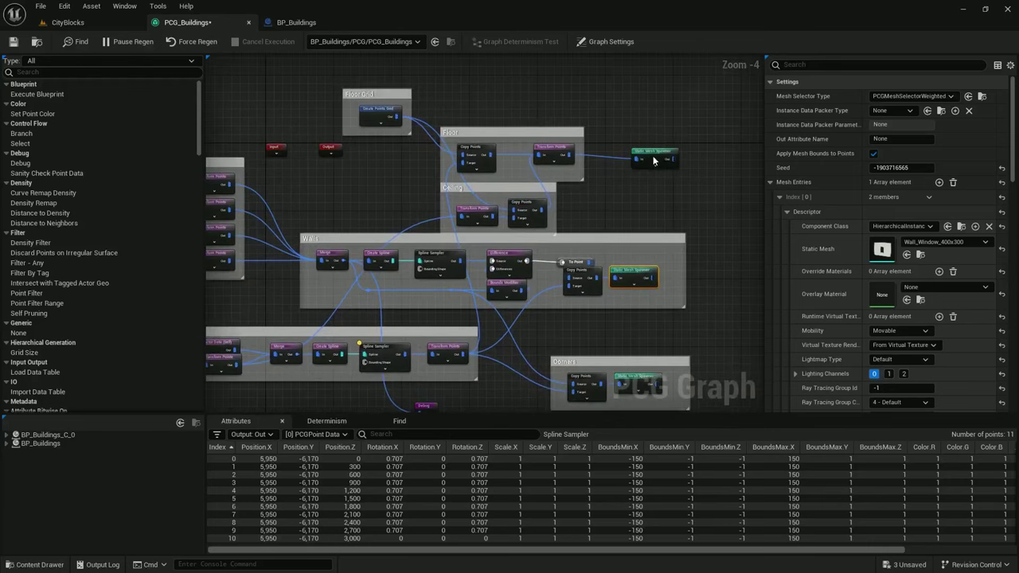
{"action": "left_click_drag", "start_coordinate": [652, 160], "coordinate": [628, 156]}
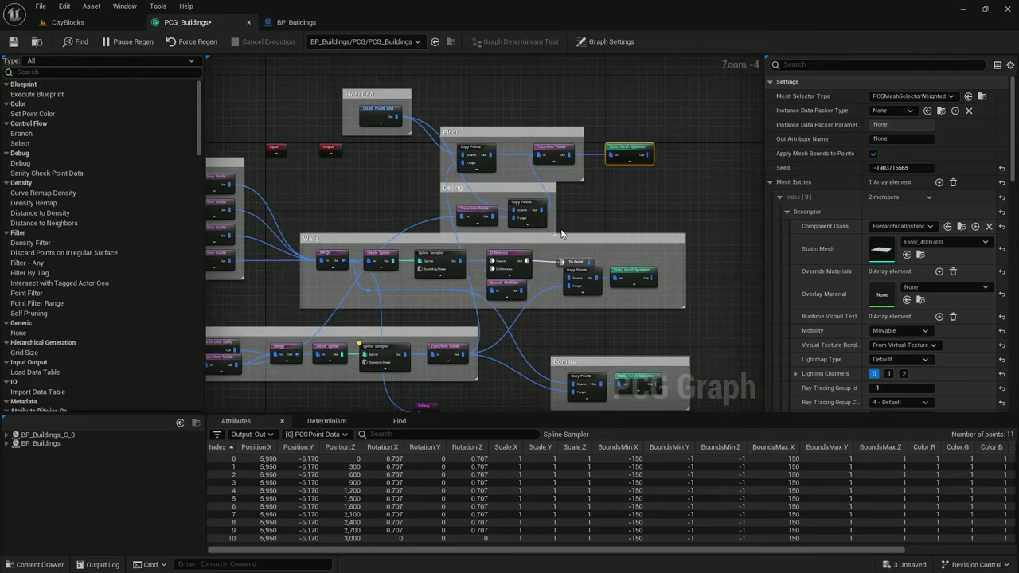
Add a Create Points Grid node in the empty graph area beside the Stories comment
{"action": "right_click_drag", "start_coordinate": [562, 233], "coordinate": [742, 210]}
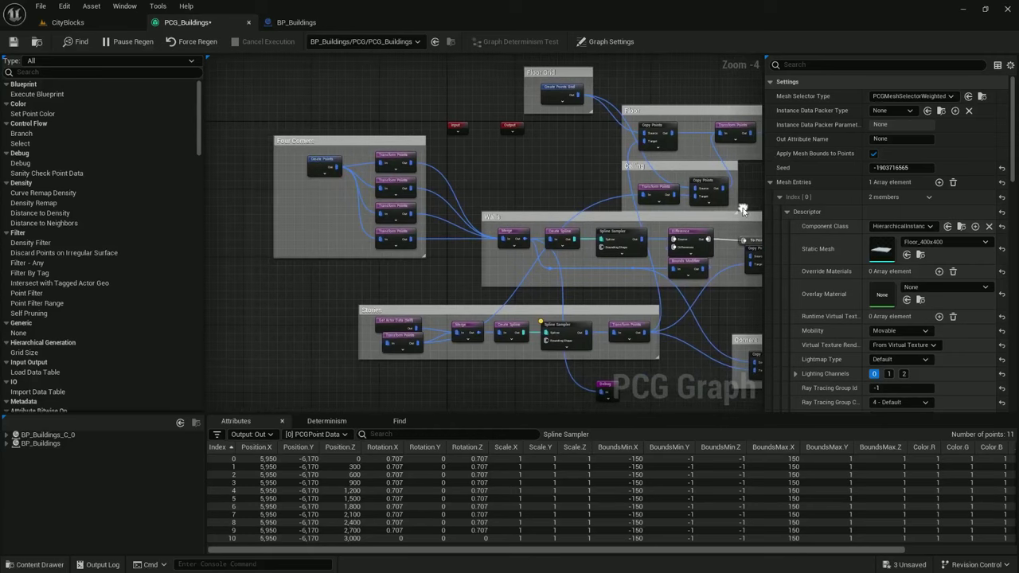
{"action": "left_click", "coordinate": [325, 165]}
{"action": "right_click_drag", "start_coordinate": [375, 130], "coordinate": [434, 99]}
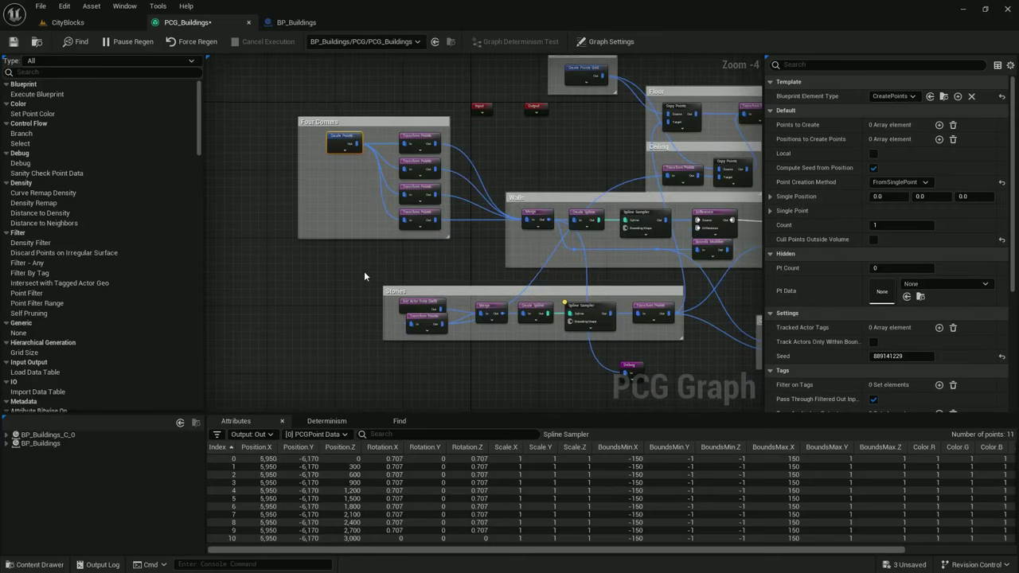
{"action": "right_click_drag", "start_coordinate": [316, 308], "coordinate": [355, 283]}
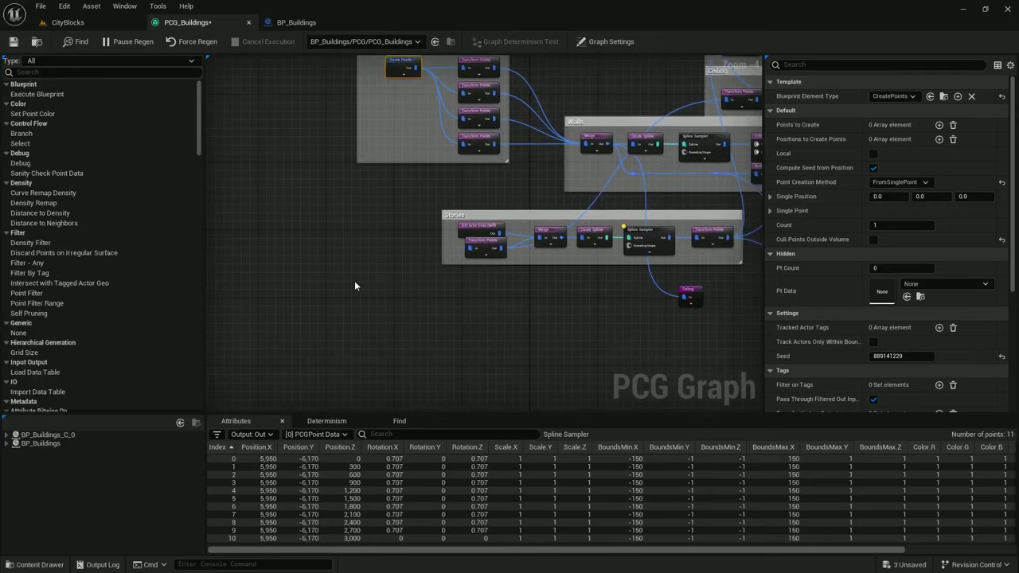
{"action": "right_click", "coordinate": [358, 285]}
{"action": "type", "text": "create points gri"}
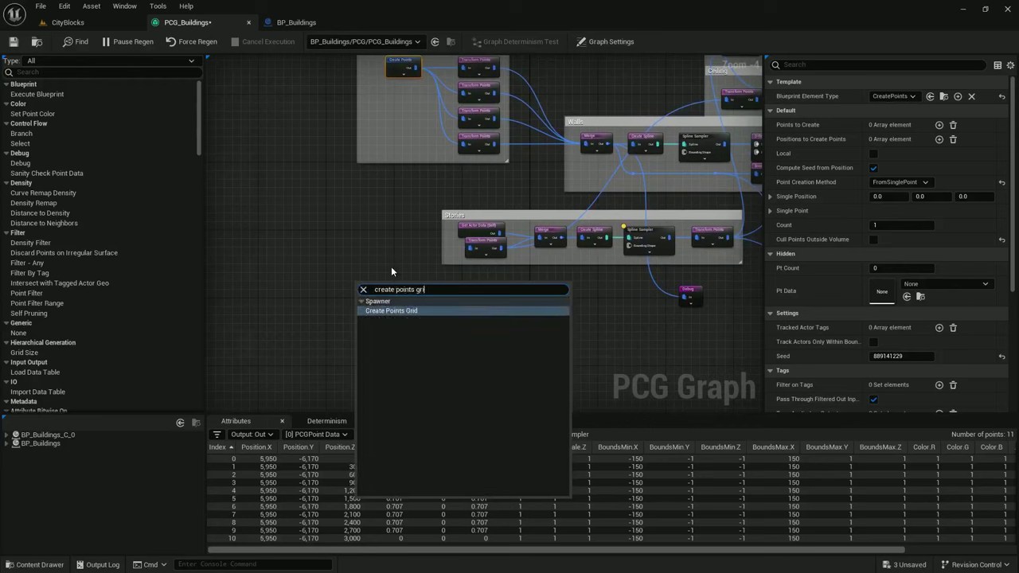
{"action": "key", "text": "Return"}
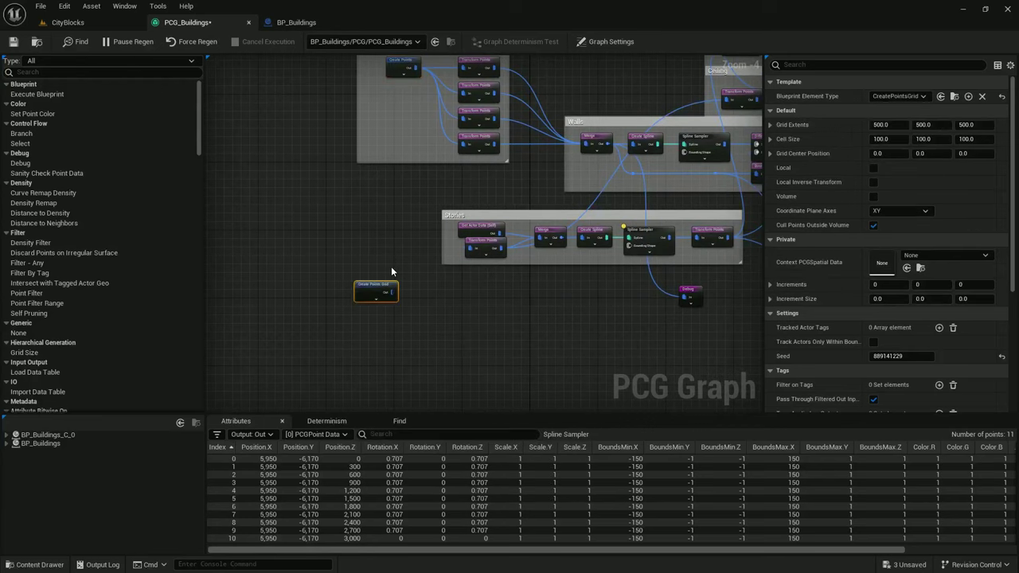
Set the points grid's cell size to 5000 and its grid extents to 10000 in both X and Y
{"action": "left_click", "coordinate": [895, 123]}
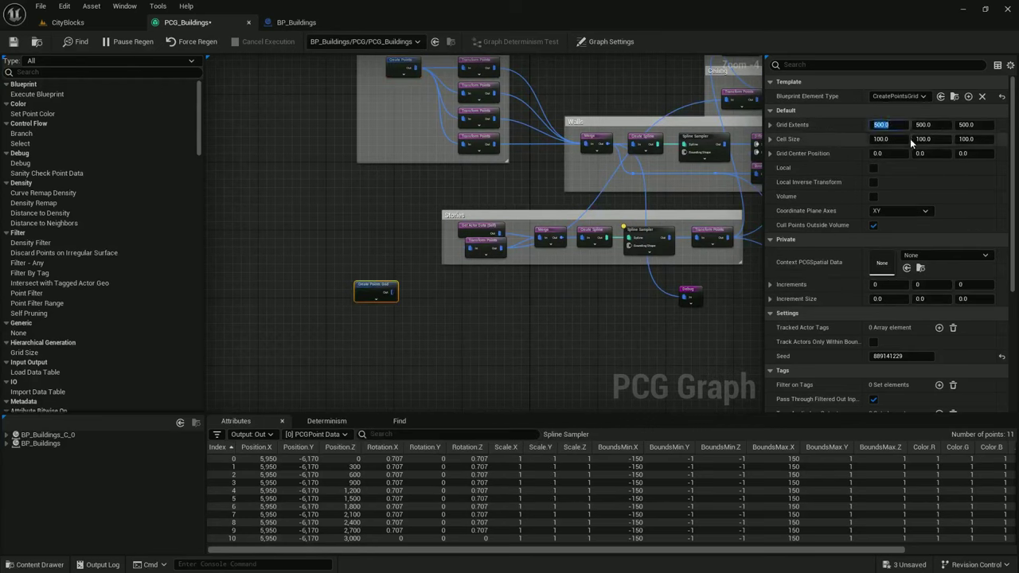
{"action": "left_click", "coordinate": [885, 139]}
{"action": "type", "text": "5000"}
{"action": "left_click", "coordinate": [935, 144]}
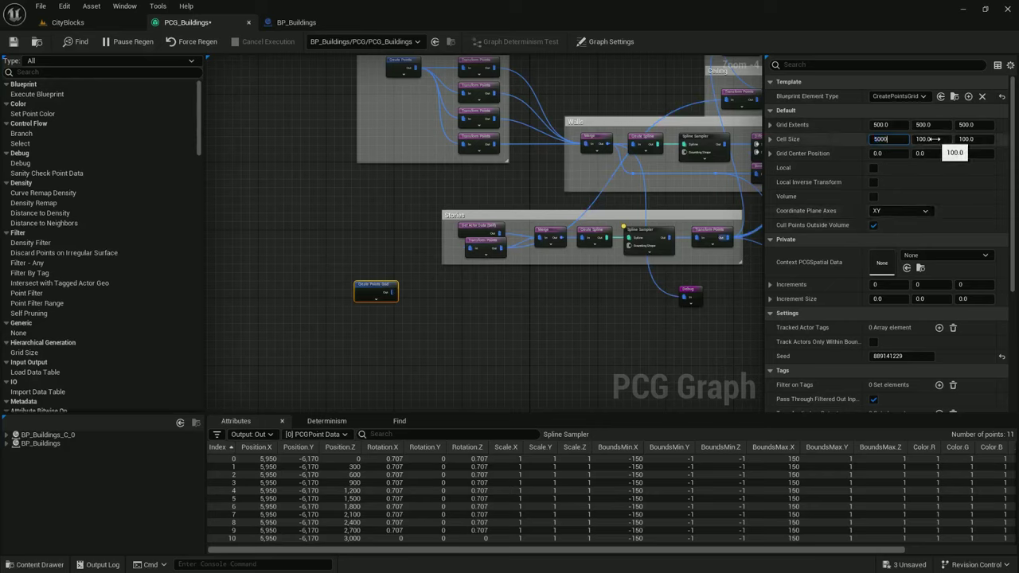
{"action": "type", "text": "5"}
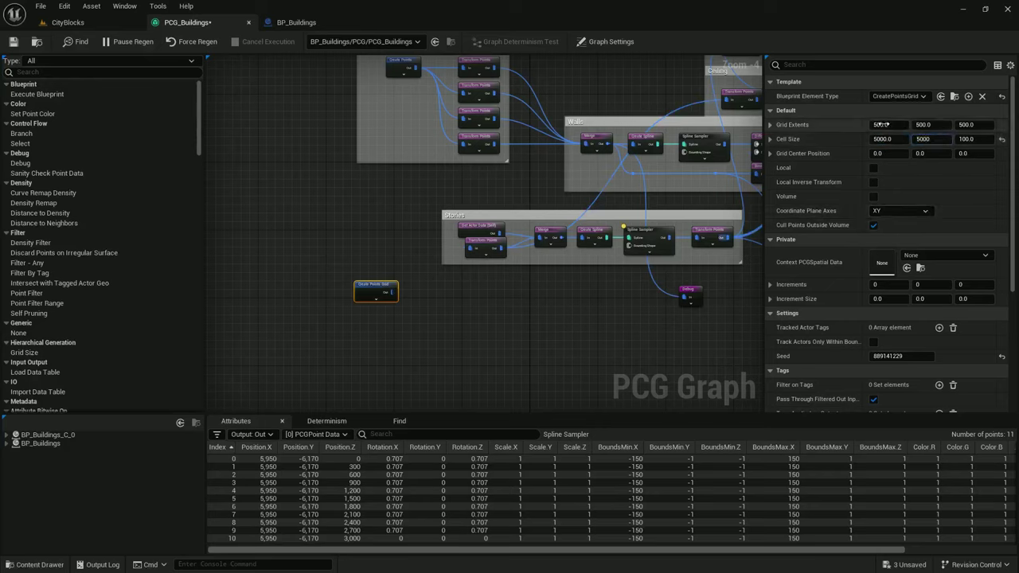
{"action": "left_click", "coordinate": [882, 125]}
{"action": "type", "text": "1000"}
{"action": "left_click", "coordinate": [925, 124]}
{"action": "type", "text": "10000"}
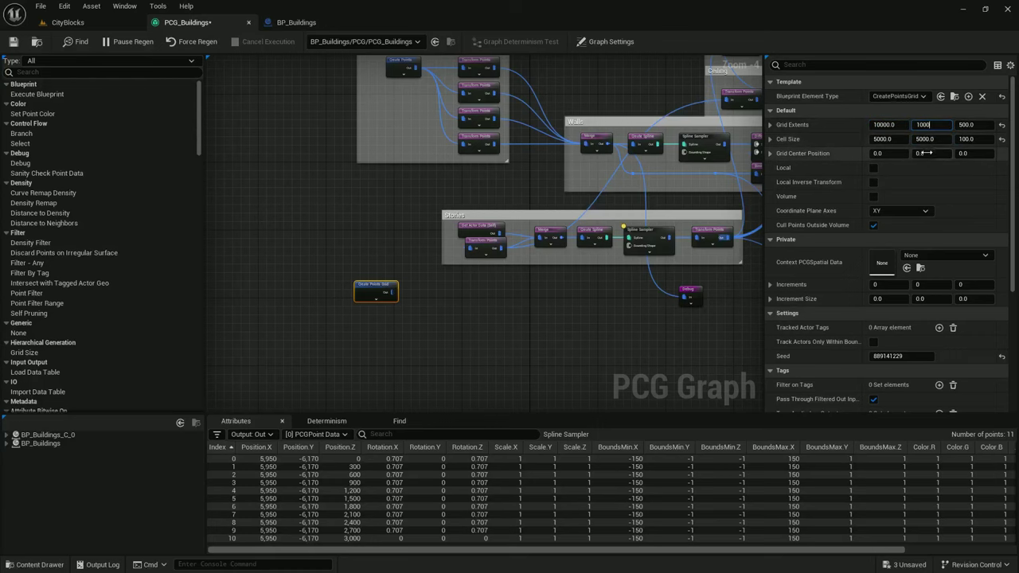
{"action": "key", "text": "Return"}
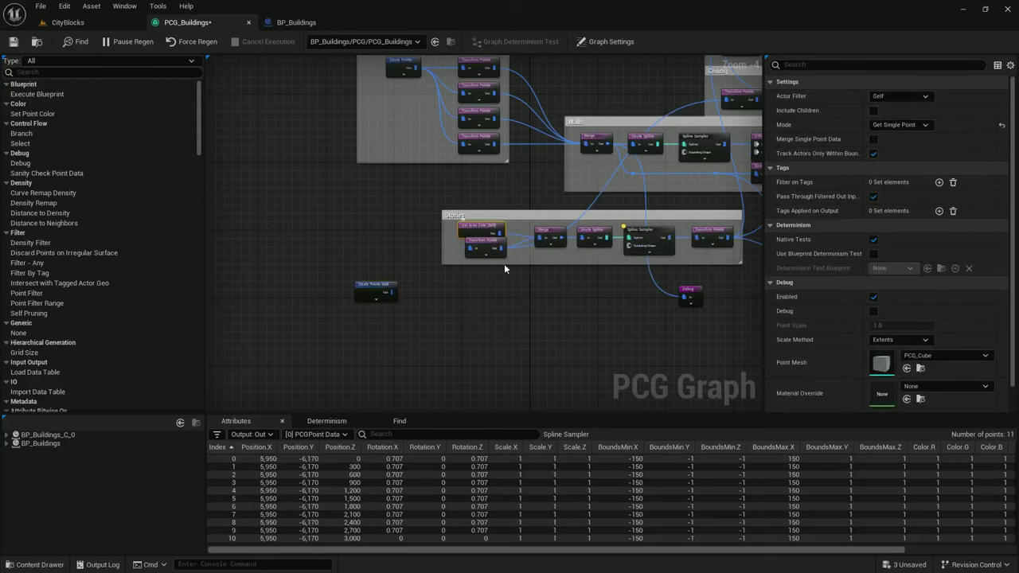
Feed Create Points Grid into the Stories Transform Points and Merge nodes in place of Get Actor Data, and switch to the CityBlocks level
{"action": "scroll", "coordinate": [410, 295], "scroll_direction": "up", "scroll_amount": 2}
{"action": "left_click_drag", "start_coordinate": [350, 283], "coordinate": [355, 241]}
{"action": "scroll", "coordinate": [425, 285], "scroll_direction": "down", "scroll_amount": 1}
{"action": "right_click_drag", "start_coordinate": [425, 285], "coordinate": [525, 360]}
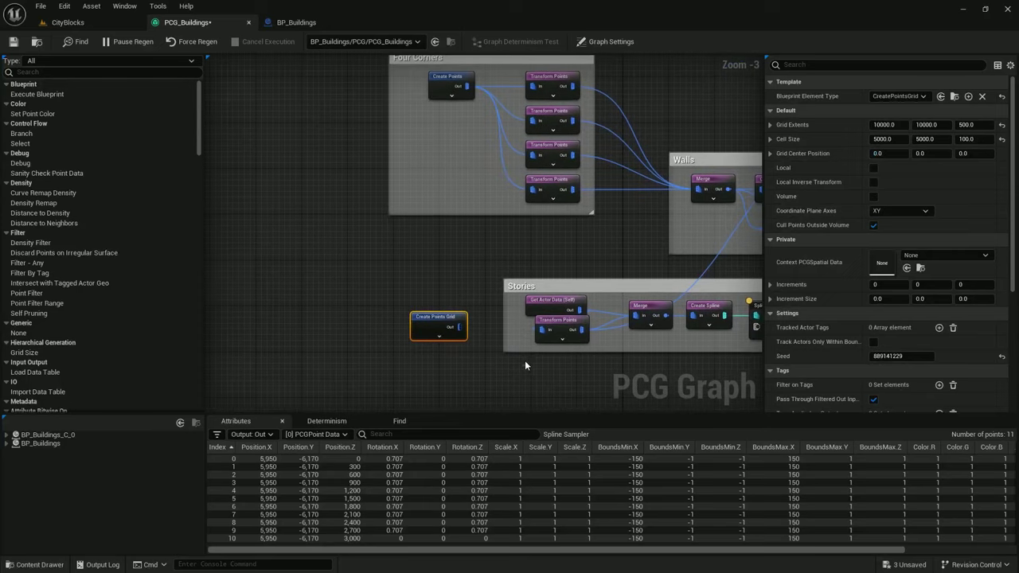
{"action": "right_click_drag", "start_coordinate": [482, 303], "coordinate": [468, 268]}
{"action": "left_click_drag", "start_coordinate": [543, 266], "coordinate": [443, 294]}
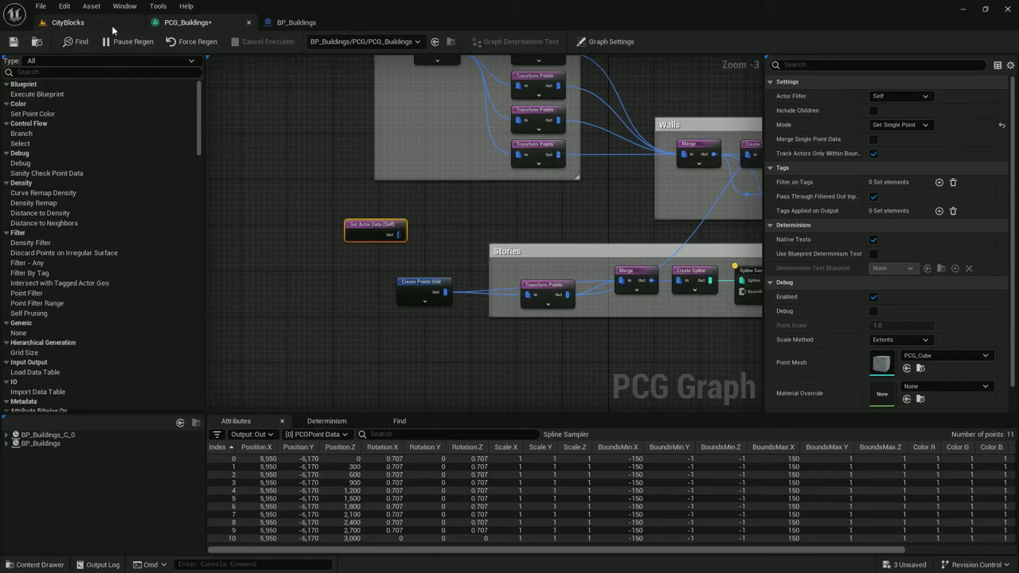
{"action": "left_click", "coordinate": [68, 23]}
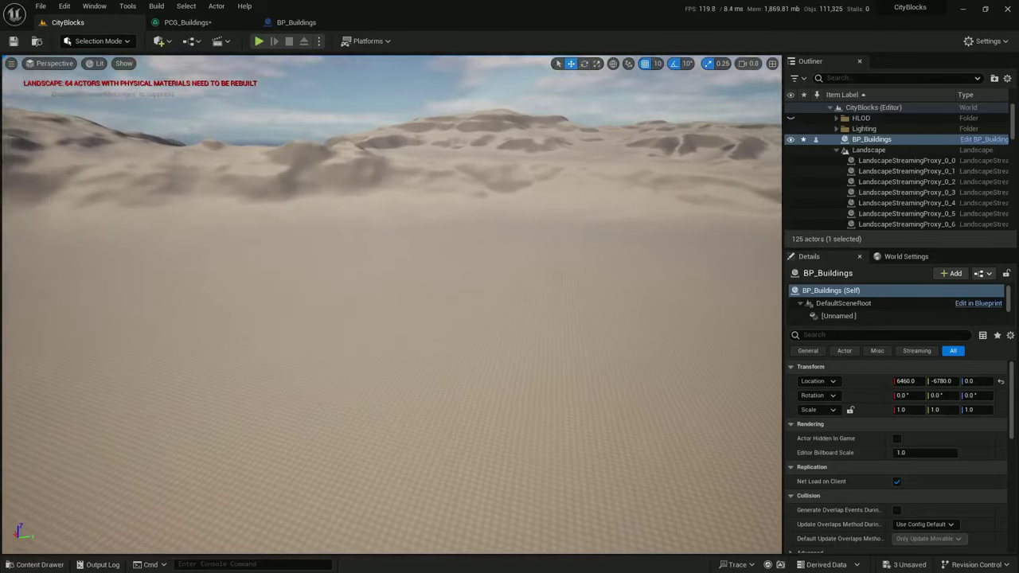
In the PCG_Buildings graph, disable Cull Points Outside Volume on the Create Points Grid node
{"action": "left_click", "coordinate": [185, 24]}
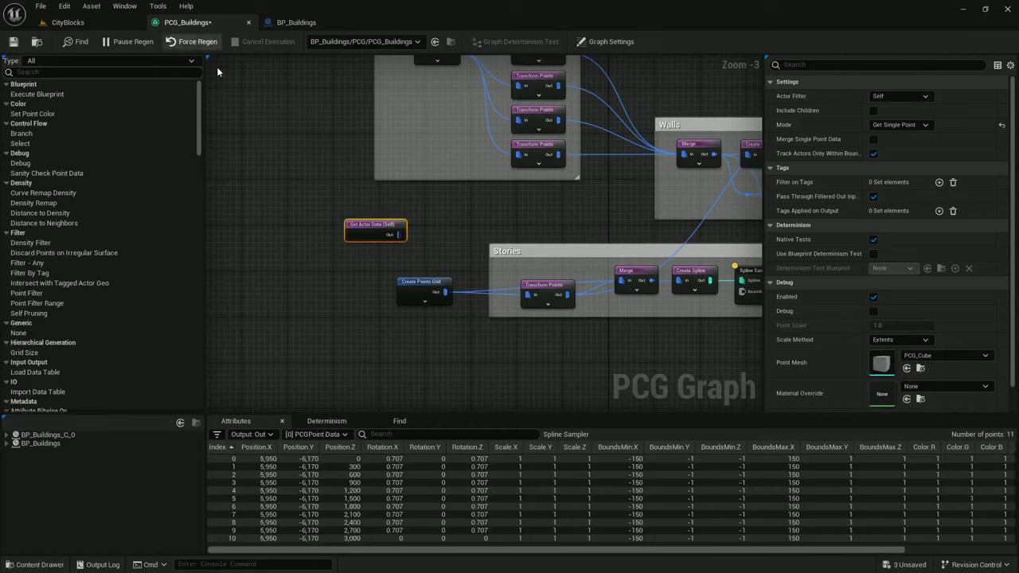
{"action": "right_click_drag", "start_coordinate": [440, 220], "coordinate": [355, 193]}
{"action": "left_click", "coordinate": [353, 261]}
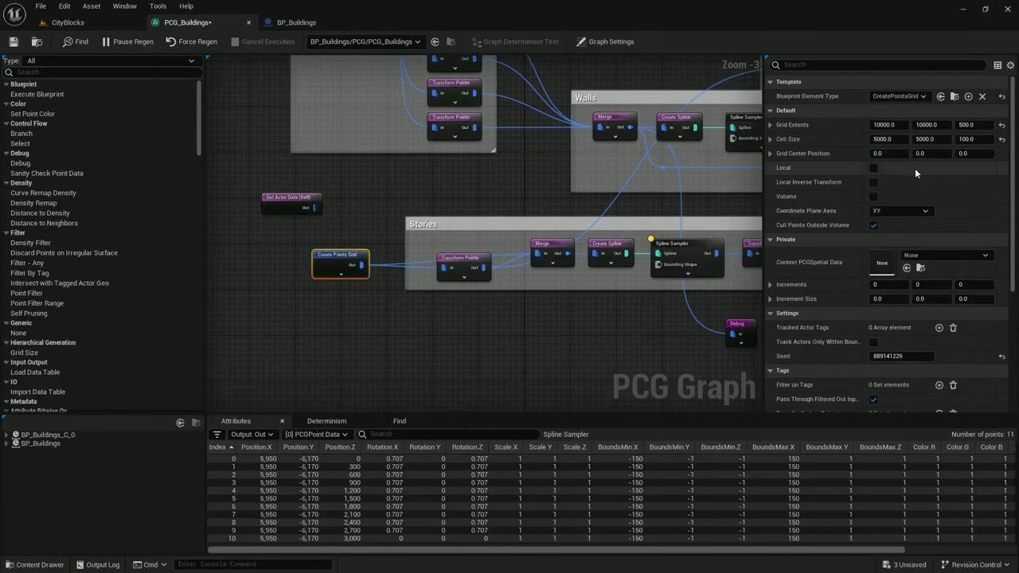
Return to the CityBlocks level and examine the generated grid of buildings from the side and from above
{"action": "left_click", "coordinate": [102, 28]}
{"action": "right_click_drag", "start_coordinate": [350, 262], "coordinate": [215, 170]}
{"action": "key", "text": "d"}
{"action": "scroll", "coordinate": [405, 170], "scroll_direction": "up", "scroll_amount": 2}
{"action": "key", "text": "d"}
{"action": "key", "text": "a"}
{"action": "right_click_drag", "start_coordinate": [370, 244], "coordinate": [378, 165]}
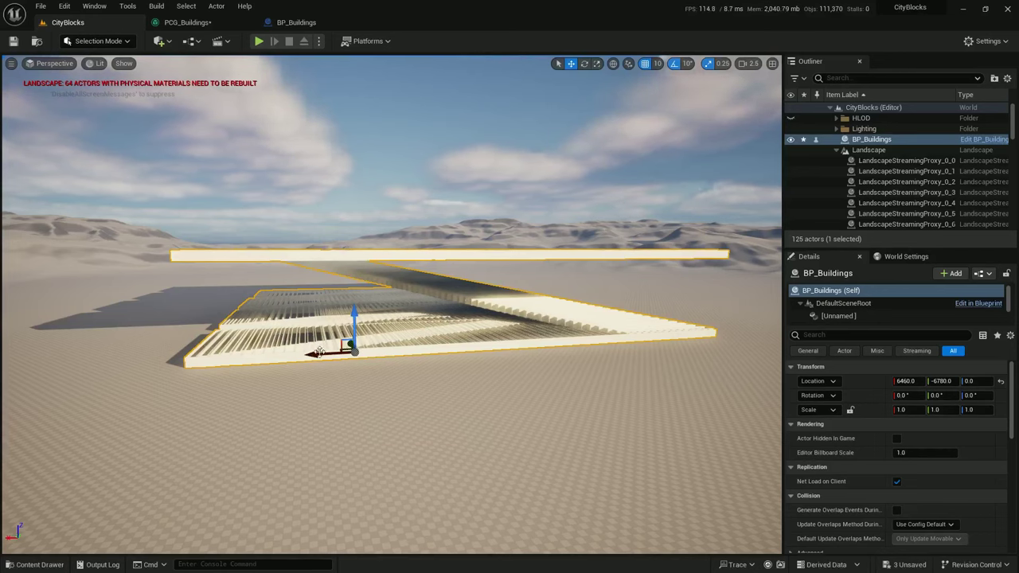
{"action": "key", "text": "e"}
{"action": "right_click_drag", "start_coordinate": [495, 282], "coordinate": [490, 339]}
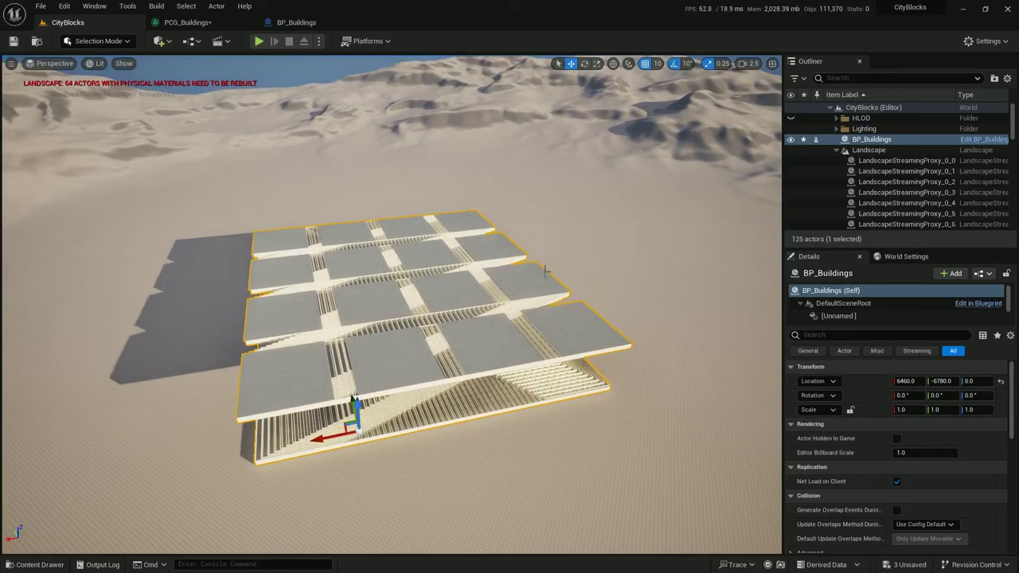
In PCG_Buildings, collapse all building groups, leaving out Get Actor Data, Create Points Grid and Debug, into a subgraph saved as PCG_IndividualBuilding
{"action": "left_click", "coordinate": [187, 22]}
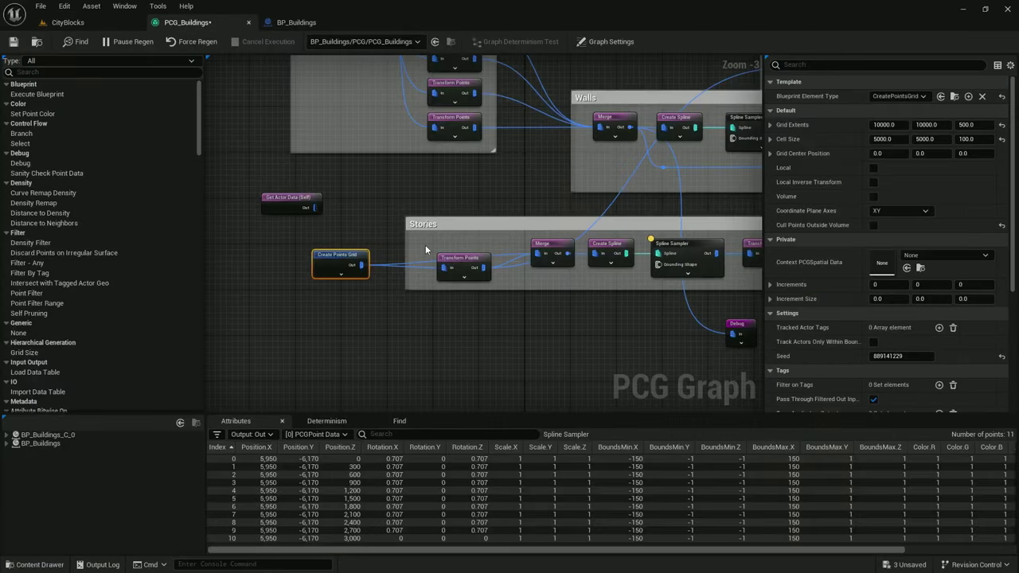
{"action": "scroll", "coordinate": [426, 244], "scroll_direction": "down", "scroll_amount": 2}
{"action": "scroll", "coordinate": [364, 243], "scroll_direction": "up", "scroll_amount": 2}
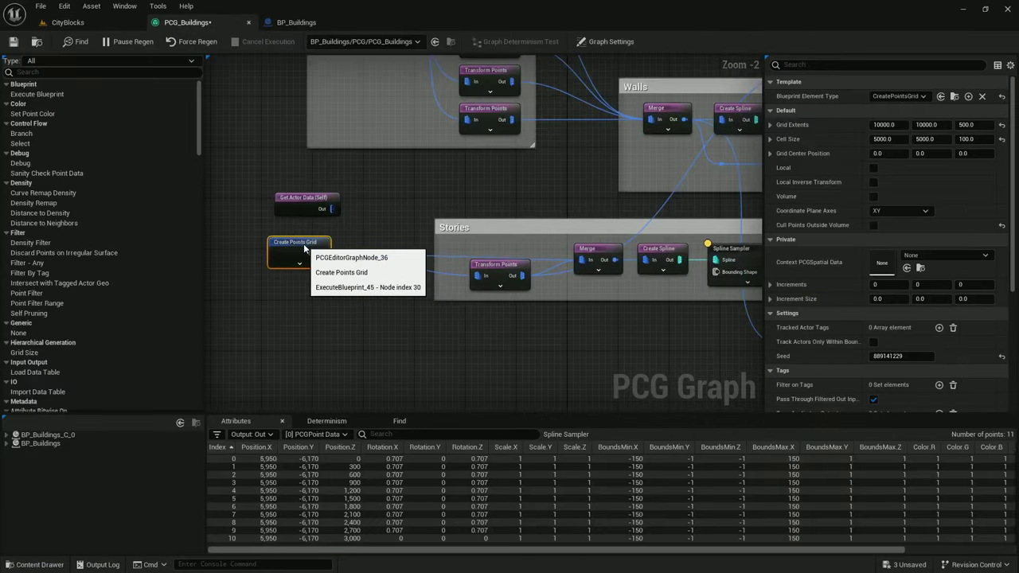
{"action": "scroll", "coordinate": [405, 245], "scroll_direction": "down", "scroll_amount": 3}
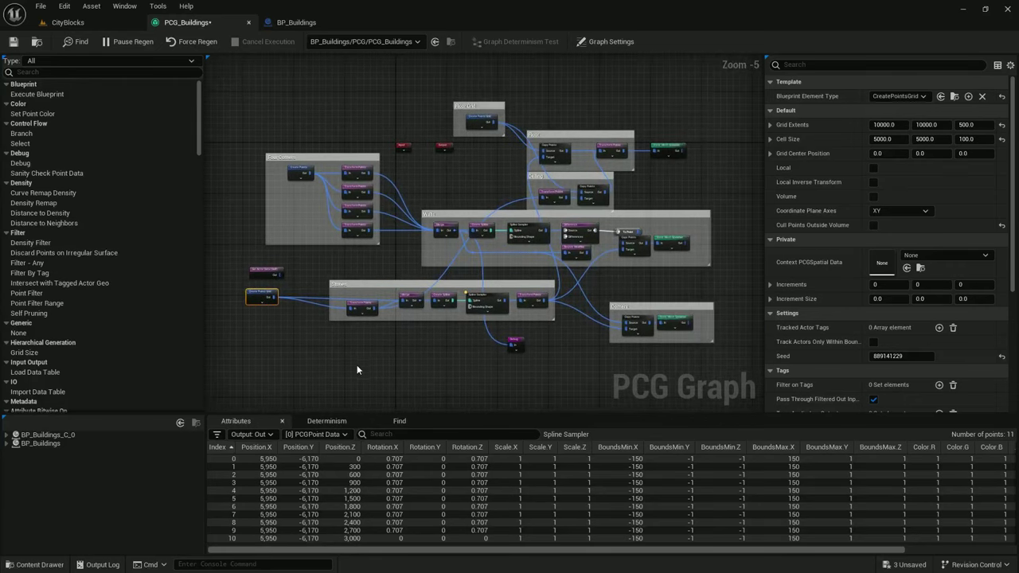
{"action": "left_click_drag", "start_coordinate": [276, 96], "coordinate": [716, 334]}
{"action": "scroll", "coordinate": [237, 306], "scroll_direction": "up", "scroll_amount": 3}
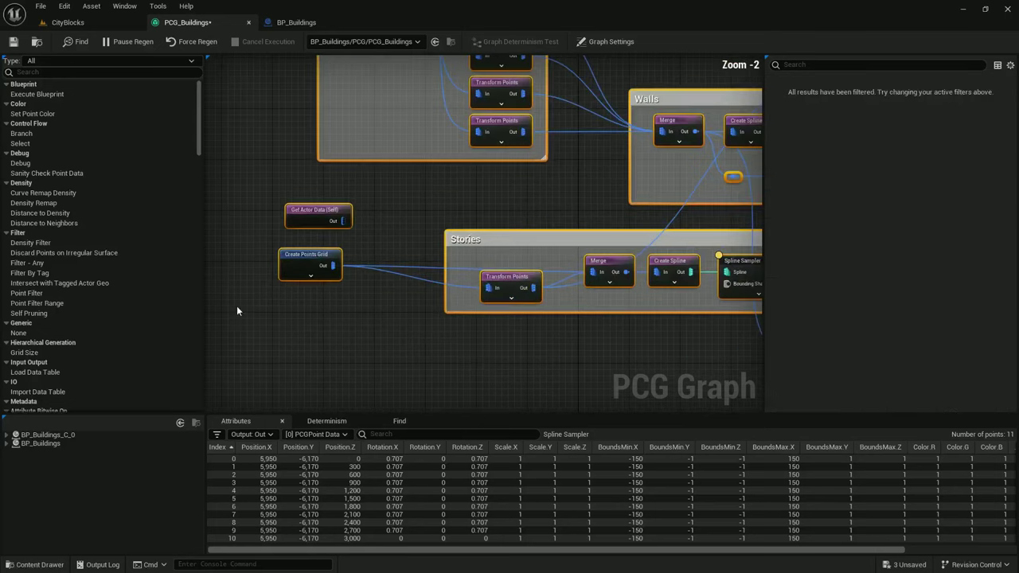
{"action": "scroll", "coordinate": [342, 223], "scroll_direction": "down", "scroll_amount": 2}
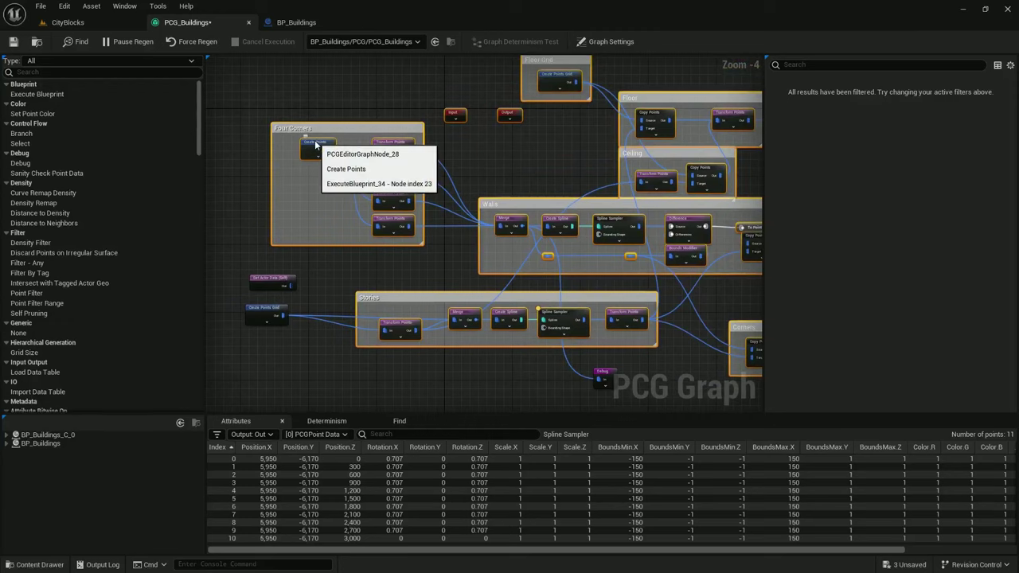
{"action": "right_click", "coordinate": [315, 142]}
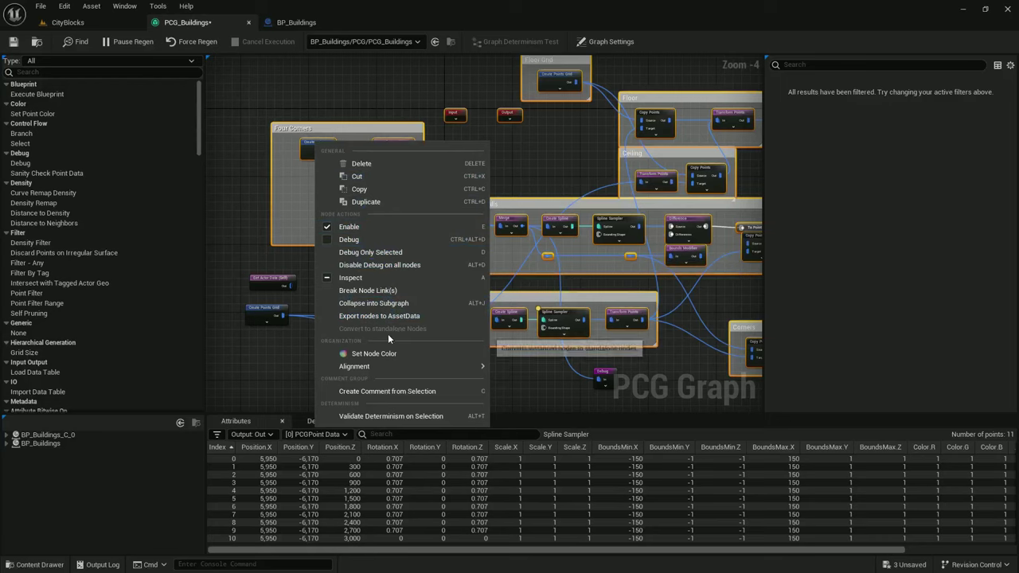
{"action": "left_click", "coordinate": [380, 304]}
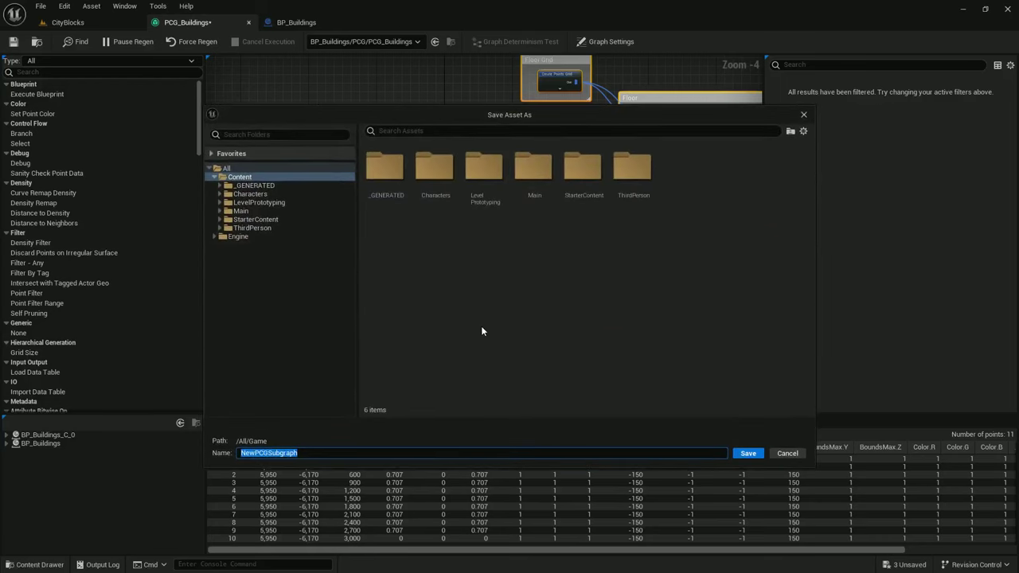
{"action": "type", "text": "PCG_IndividualBuilding"}
{"action": "double_click", "coordinate": [262, 211]}
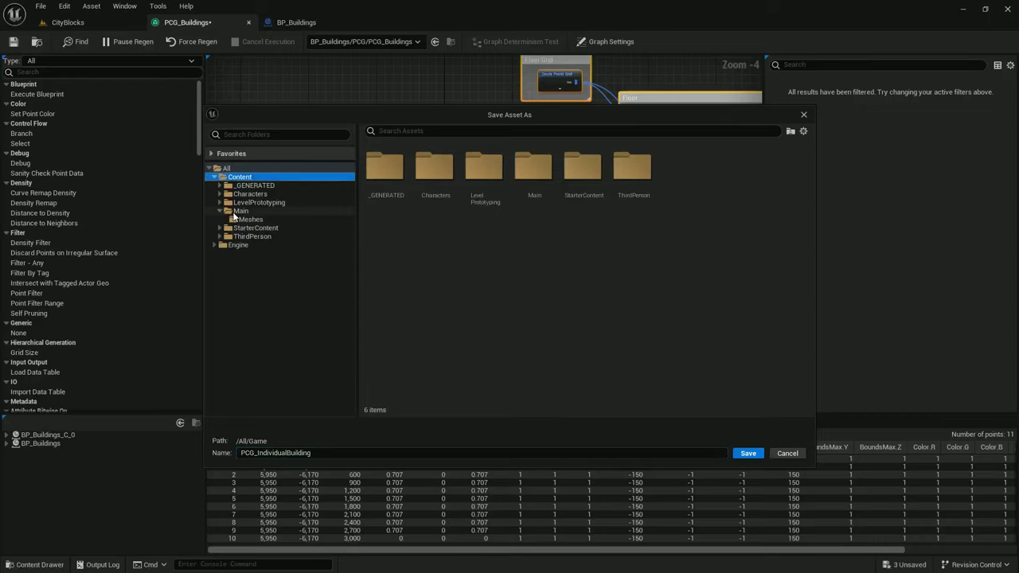
{"action": "left_click", "coordinate": [747, 453]}
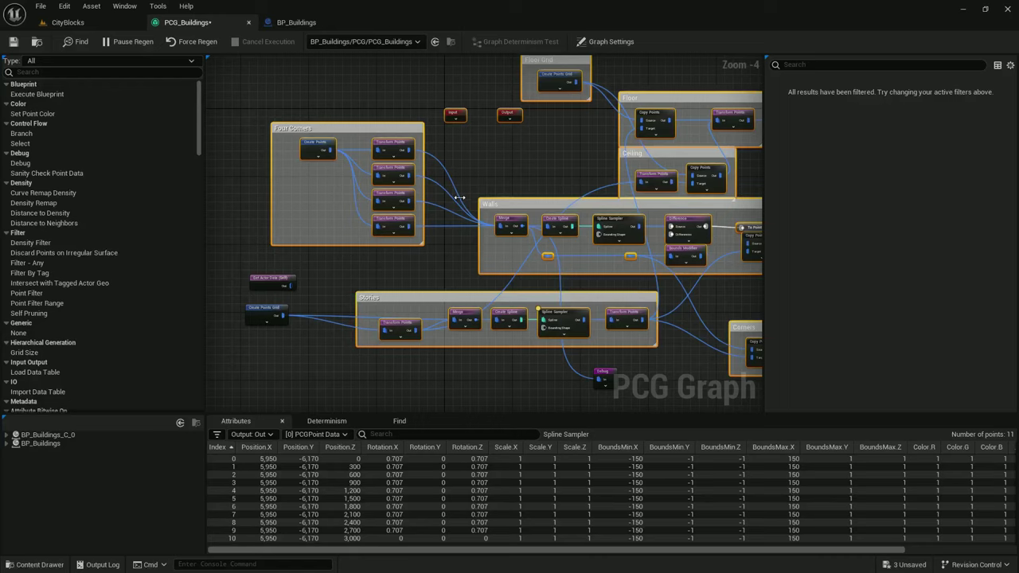
Place the PCG_IndividualBuilding node beside Create Points Grid and bring the Debug node closer to it
{"action": "left_click", "coordinate": [618, 228]}
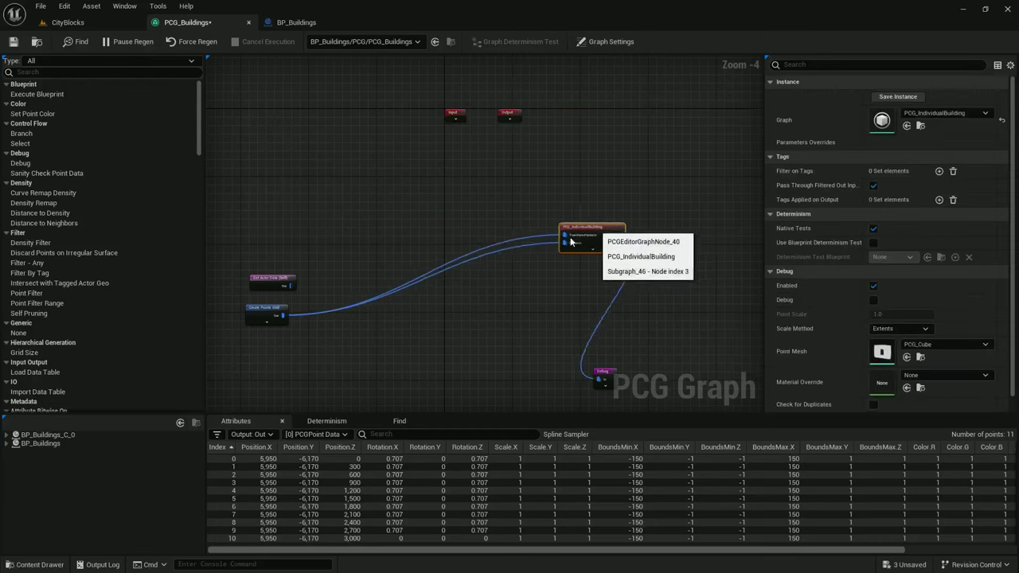
{"action": "left_click_drag", "start_coordinate": [617, 228], "coordinate": [402, 305]}
{"action": "right_click_drag", "start_coordinate": [437, 271], "coordinate": [484, 157]}
{"action": "left_click_drag", "start_coordinate": [658, 256], "coordinate": [600, 213]}
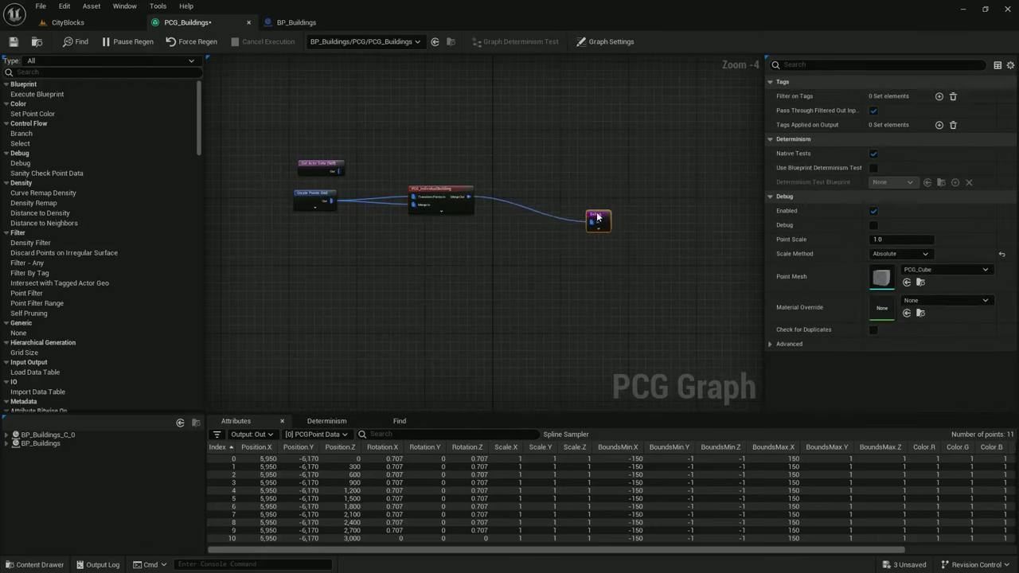
{"action": "scroll", "coordinate": [445, 195], "scroll_direction": "up", "scroll_amount": 1}
Open the PCG_IndividualBuilding subgraph and rename the Input node's first custom pin to Points In
{"action": "double_click", "coordinate": [445, 195]}
{"action": "scroll", "coordinate": [392, 171], "scroll_direction": "up", "scroll_amount": 2}
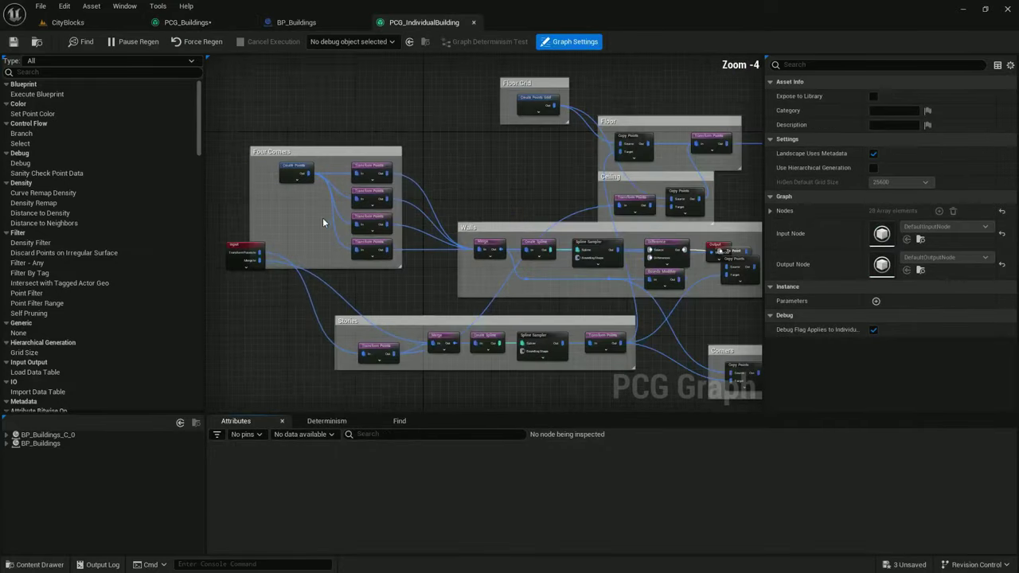
{"action": "left_click_drag", "start_coordinate": [354, 185], "coordinate": [357, 272]}
{"action": "left_click", "coordinate": [770, 95]}
{"action": "left_click", "coordinate": [778, 110]}
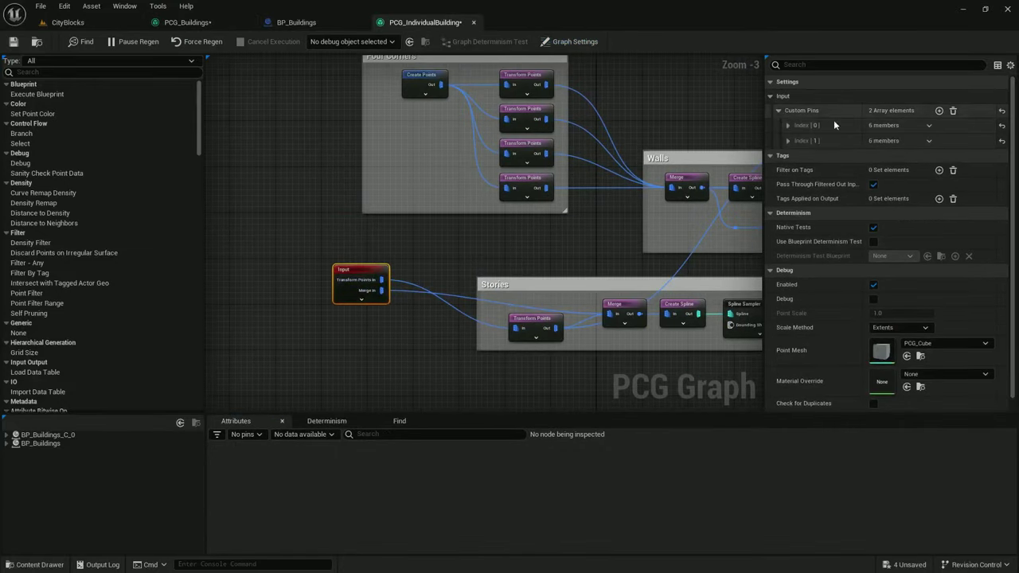
{"action": "left_click", "coordinate": [787, 126]}
{"action": "left_click_drag", "start_coordinate": [905, 140], "coordinate": [873, 141]}
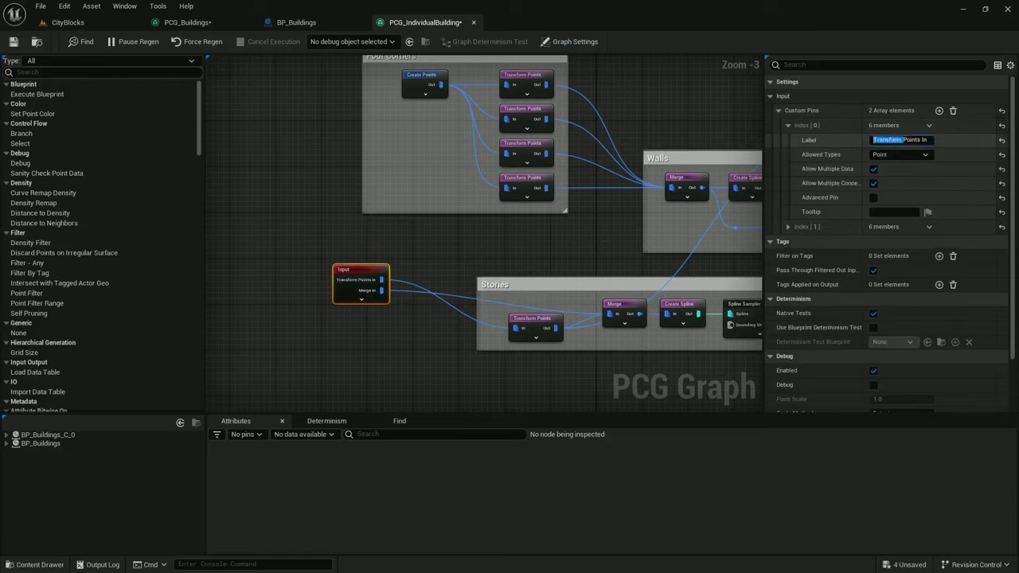
{"action": "key", "text": "BackSpace"}
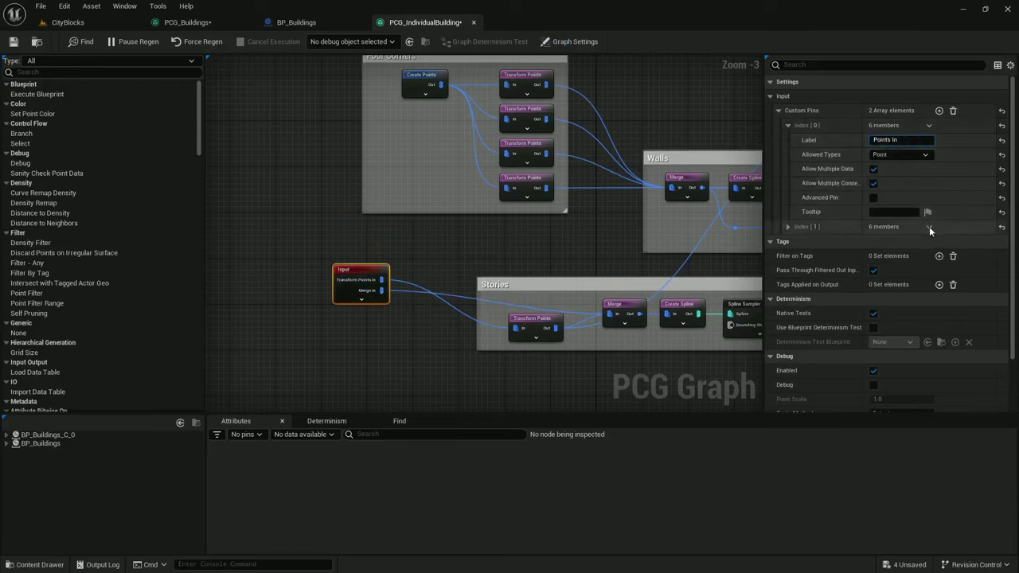
Delete the Input node's second custom pin and also connect Points In to the Merge node in the Stories group
{"action": "left_click", "coordinate": [929, 228]}
{"action": "left_click", "coordinate": [942, 254]}
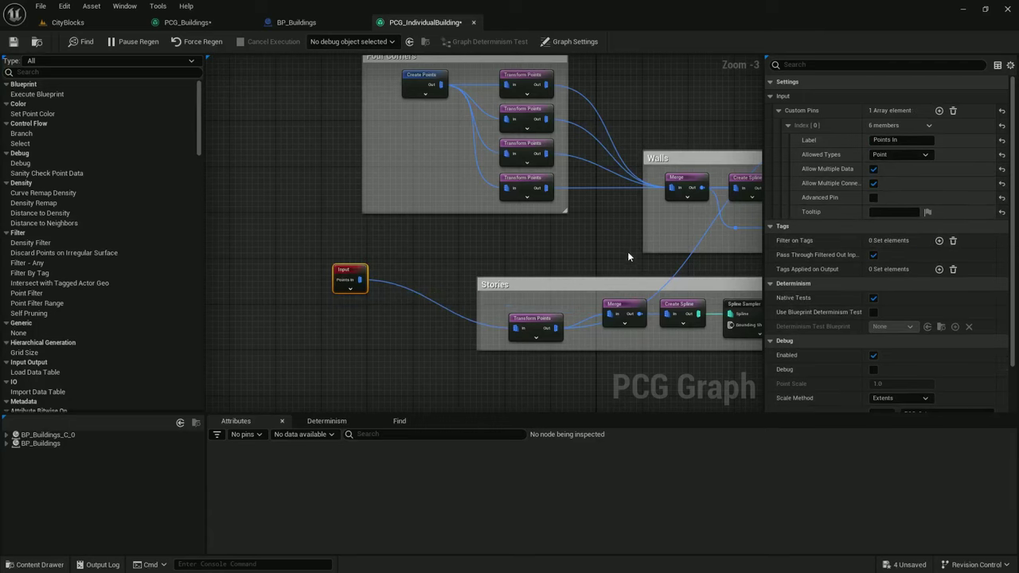
{"action": "right_click_drag", "start_coordinate": [460, 256], "coordinate": [438, 231]}
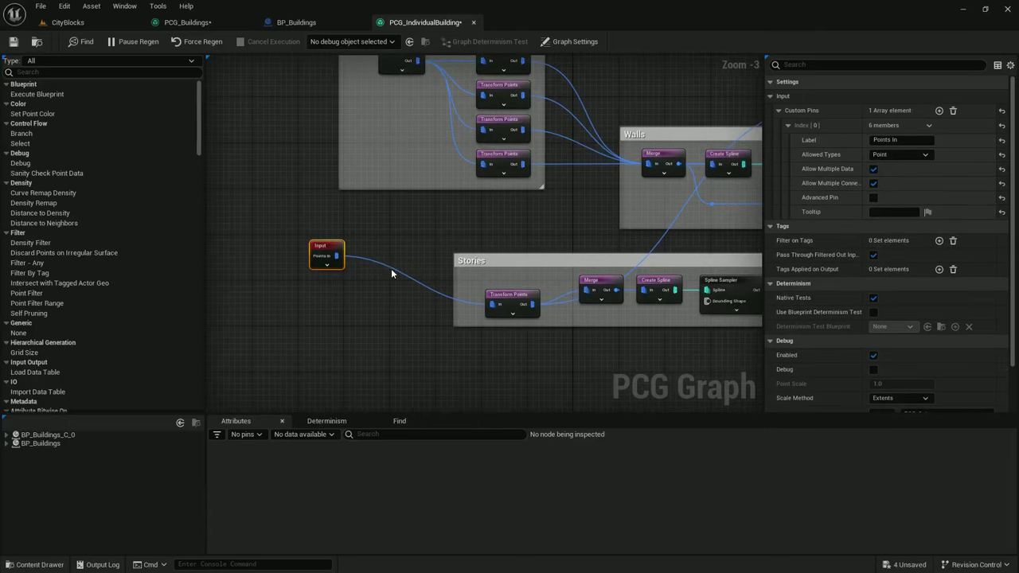
{"action": "left_click_drag", "start_coordinate": [336, 256], "coordinate": [402, 248]}
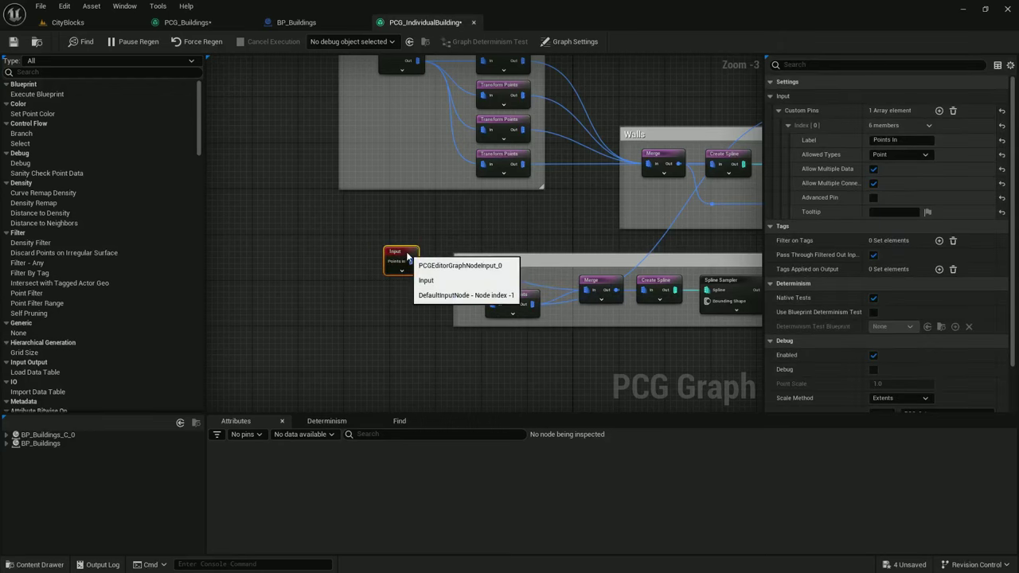
{"action": "scroll", "coordinate": [516, 241], "scroll_direction": "down", "scroll_amount": 2}
{"action": "right_click_drag", "start_coordinate": [414, 259], "coordinate": [389, 292]}
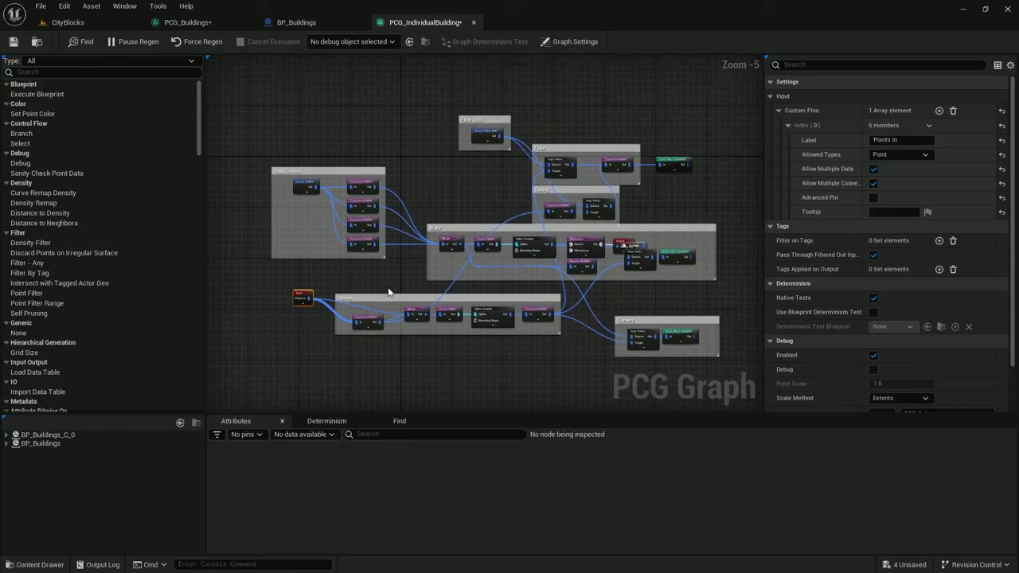
Break the link between the Walls Merge node and the Output node, and move Output outside the Walls group
{"action": "scroll", "coordinate": [625, 240], "scroll_direction": "up", "scroll_amount": 4}
{"action": "left_click_drag", "start_coordinate": [625, 242], "coordinate": [700, 139]}
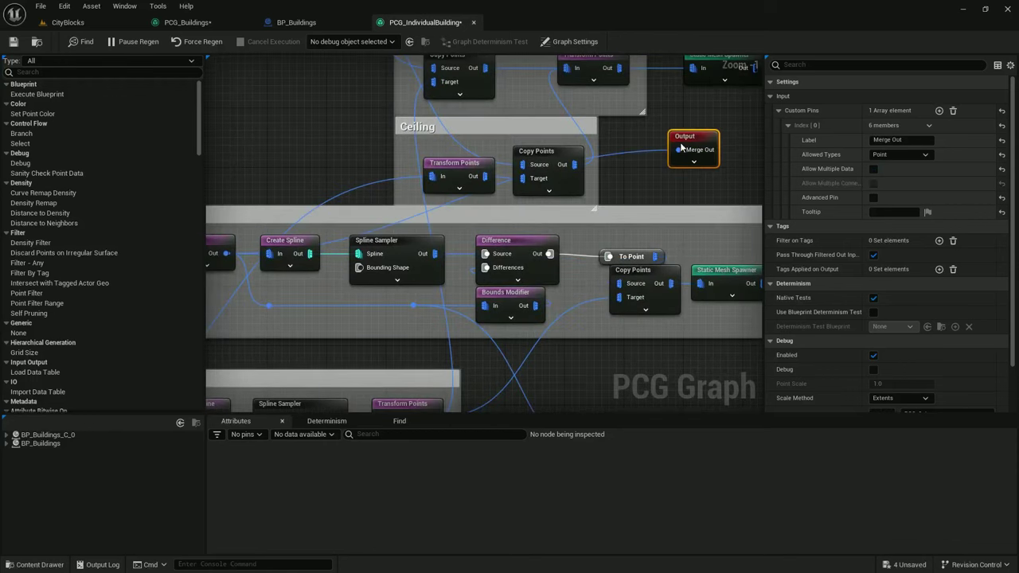
{"action": "scroll", "coordinate": [655, 182], "scroll_direction": "down", "scroll_amount": 1}
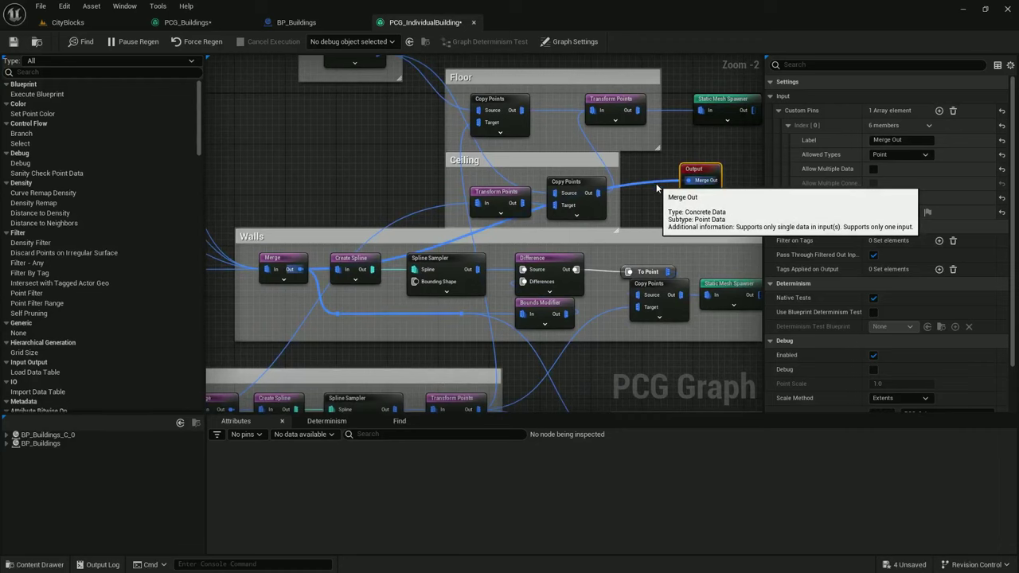
{"action": "left_click", "coordinate": [670, 194]}
{"action": "scroll", "coordinate": [673, 179], "scroll_direction": "down", "scroll_amount": 4}
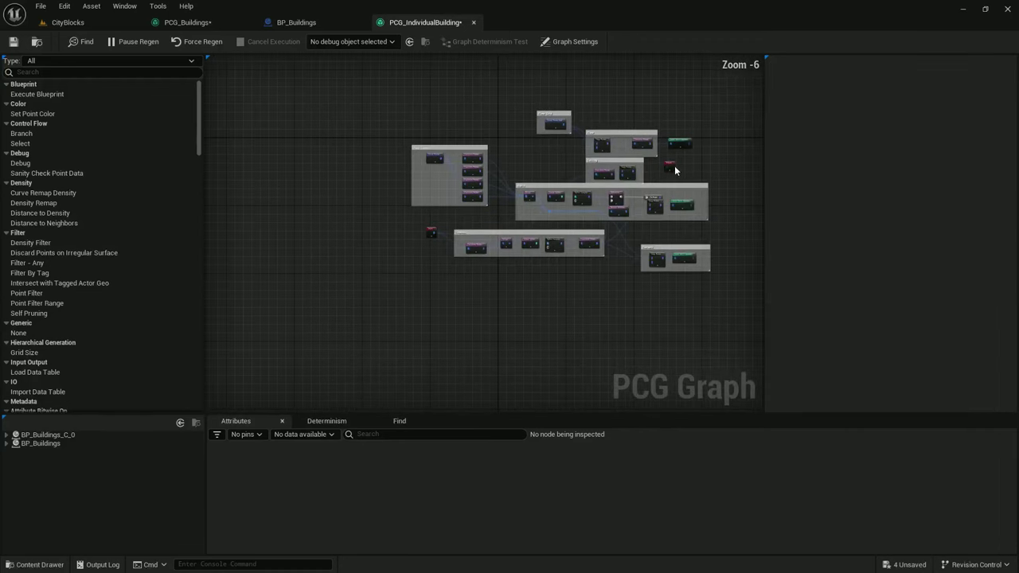
{"action": "left_click_drag", "start_coordinate": [670, 168], "coordinate": [720, 220]}
Delete the Output node's Merge Out custom pin
{"action": "scroll", "coordinate": [720, 221], "scroll_direction": "up", "scroll_amount": 2}
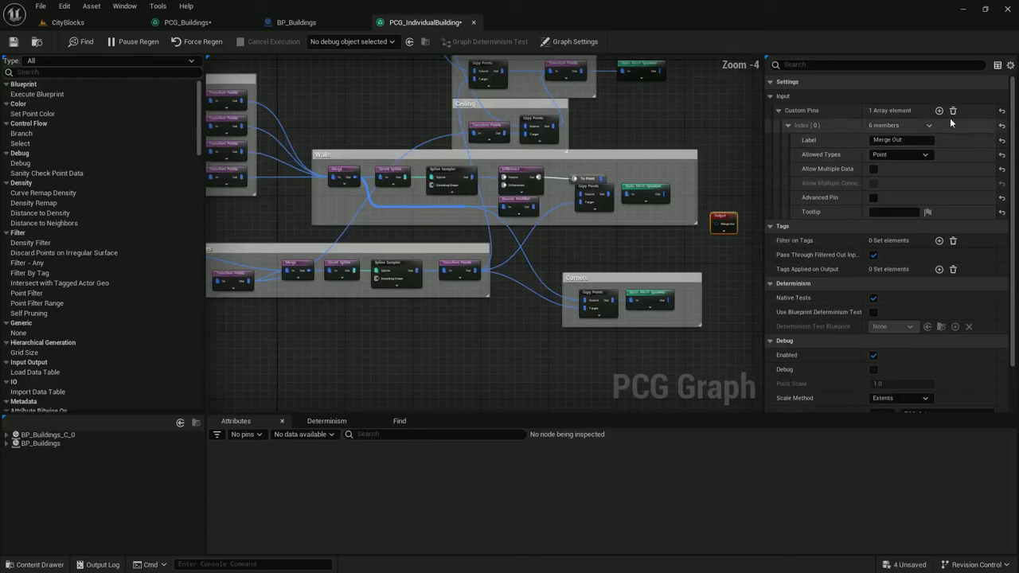
{"action": "left_click", "coordinate": [929, 126]}
{"action": "left_click", "coordinate": [944, 152]}
{"action": "right_click_drag", "start_coordinate": [412, 177], "coordinate": [516, 171]}
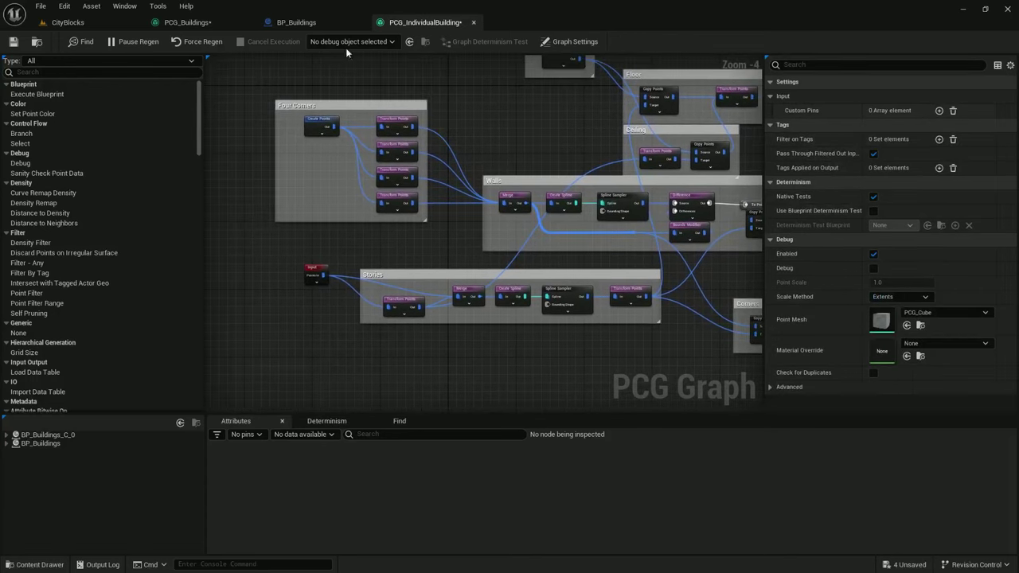
Save the PCG_Buildings graph and check the buildings in the CityBlocks level
{"action": "left_click", "coordinate": [195, 22]}
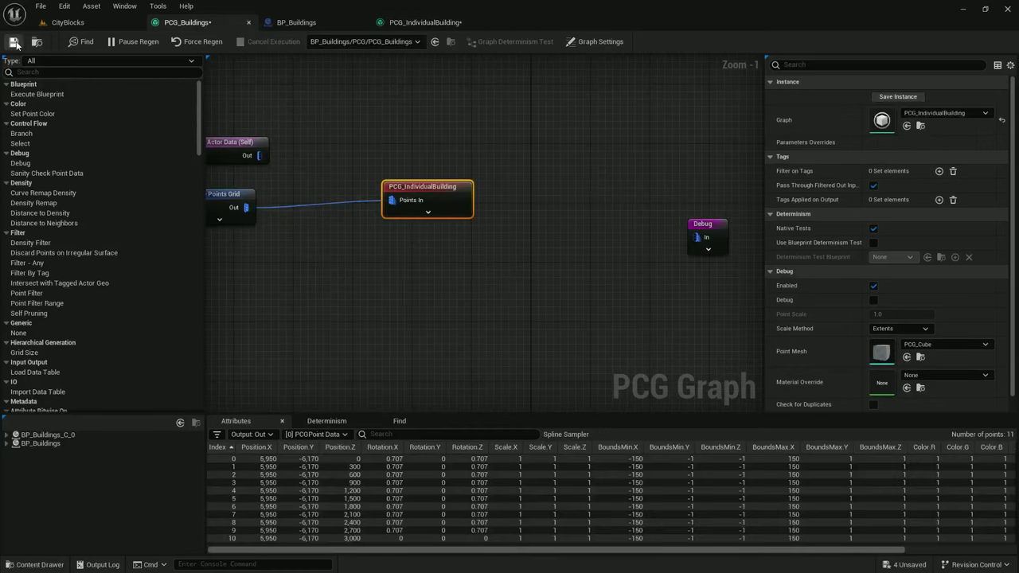
{"action": "left_click", "coordinate": [14, 41]}
{"action": "left_click", "coordinate": [57, 24]}
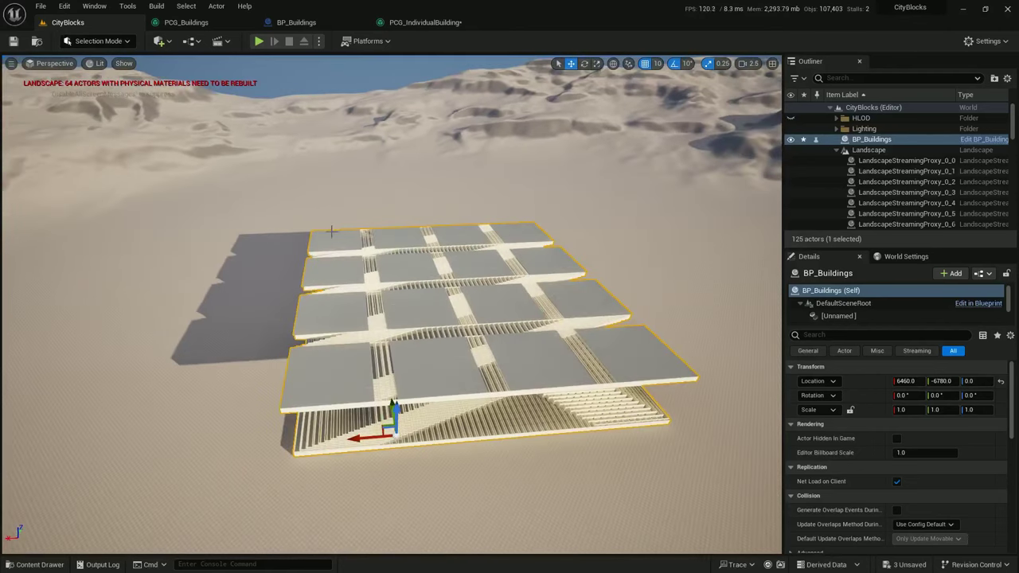
In PCG_Buildings, move the PCG_IndividualBuilding node farther away from Create Points Grid
{"action": "left_click", "coordinate": [186, 22]}
{"action": "right_click_drag", "start_coordinate": [405, 153], "coordinate": [524, 188]}
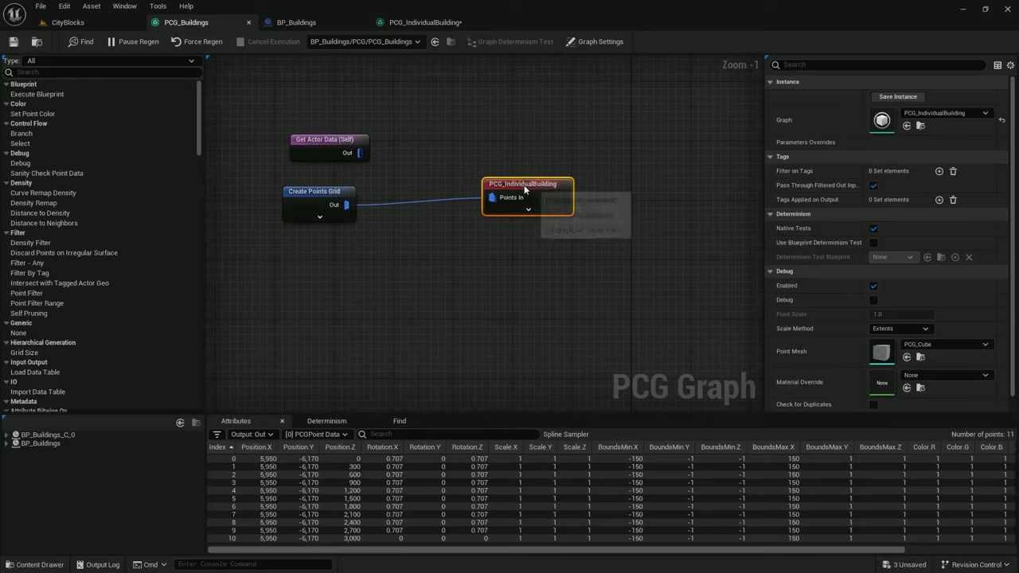
{"action": "left_click_drag", "start_coordinate": [524, 189], "coordinate": [636, 197]}
{"action": "right_click_drag", "start_coordinate": [645, 205], "coordinate": [622, 209]}
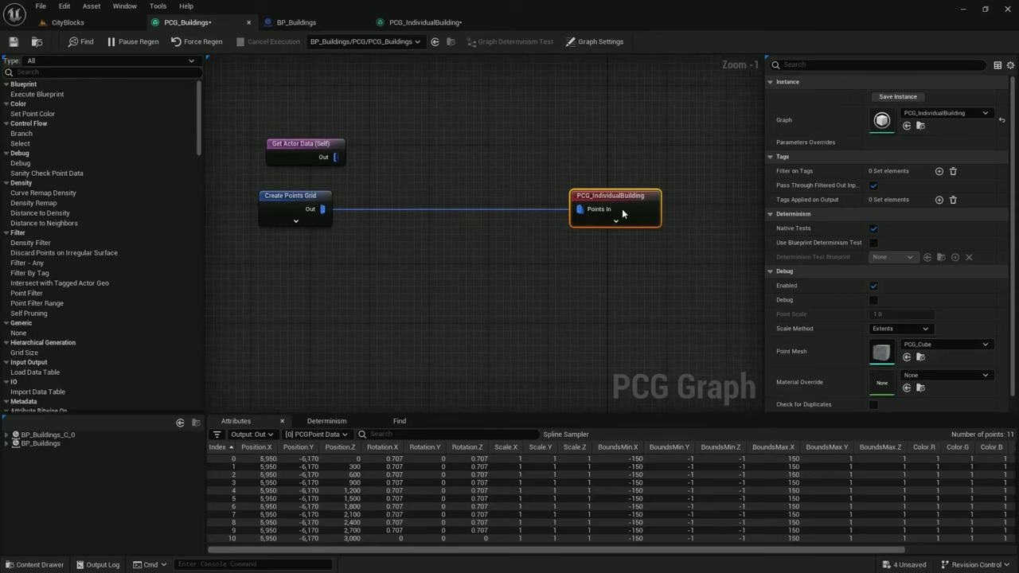
Add a Loop subgraph node to the PCG_Buildings graph and assign PCG_IndividualBuilding as its graph
{"action": "right_click", "coordinate": [537, 148]}
{"action": "type", "text": "loop"}
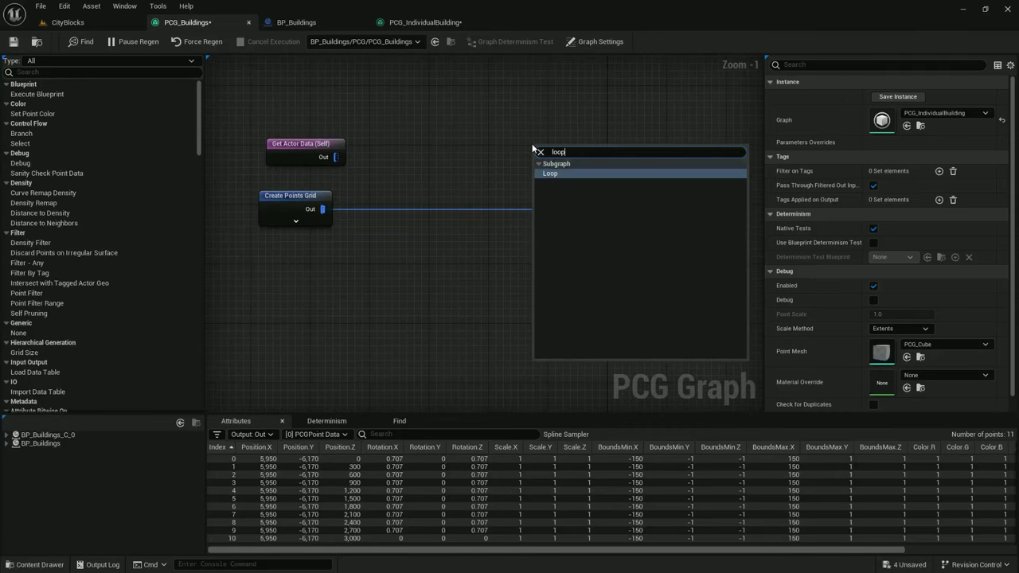
{"action": "key", "text": "Return"}
{"action": "left_click", "coordinate": [932, 112]}
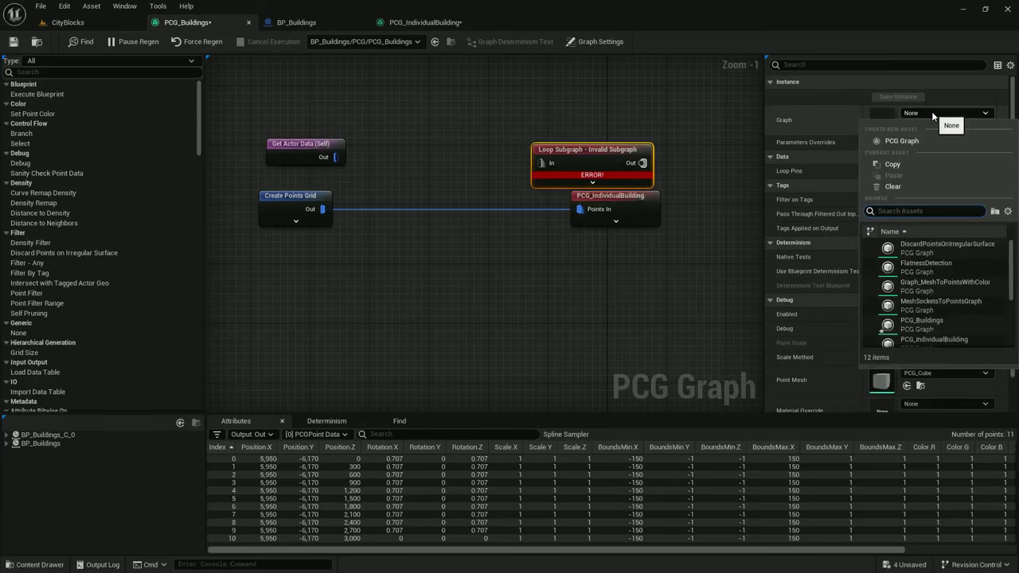
{"action": "type", "text": "individ"}
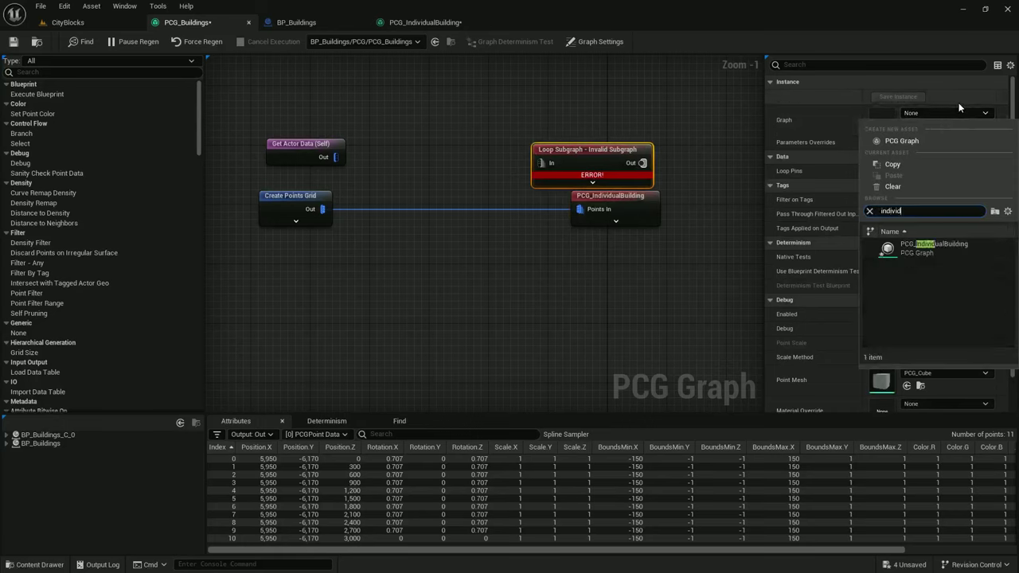
{"action": "left_click", "coordinate": [940, 248]}
Replace the plain PCG_IndividualBuilding node with the Loop Subgraph by moving the Create Points Grid link over and deleting the old node
{"action": "left_click_drag", "start_coordinate": [580, 209], "coordinate": [543, 163], "text": "ctrl"}
{"action": "left_click", "coordinate": [68, 22]}
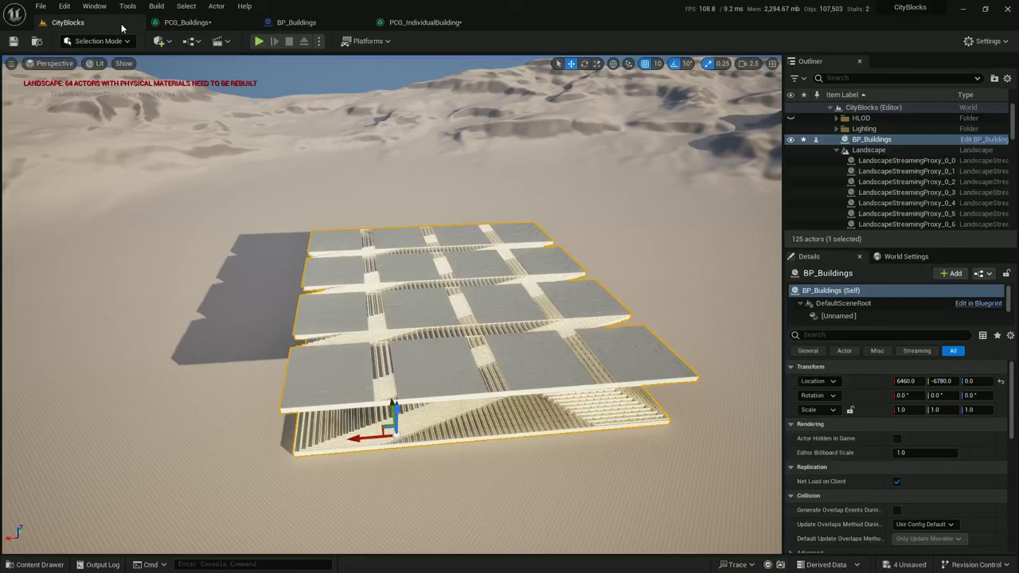
{"action": "left_click", "coordinate": [188, 24]}
{"action": "left_click_drag", "start_coordinate": [678, 257], "coordinate": [600, 207]}
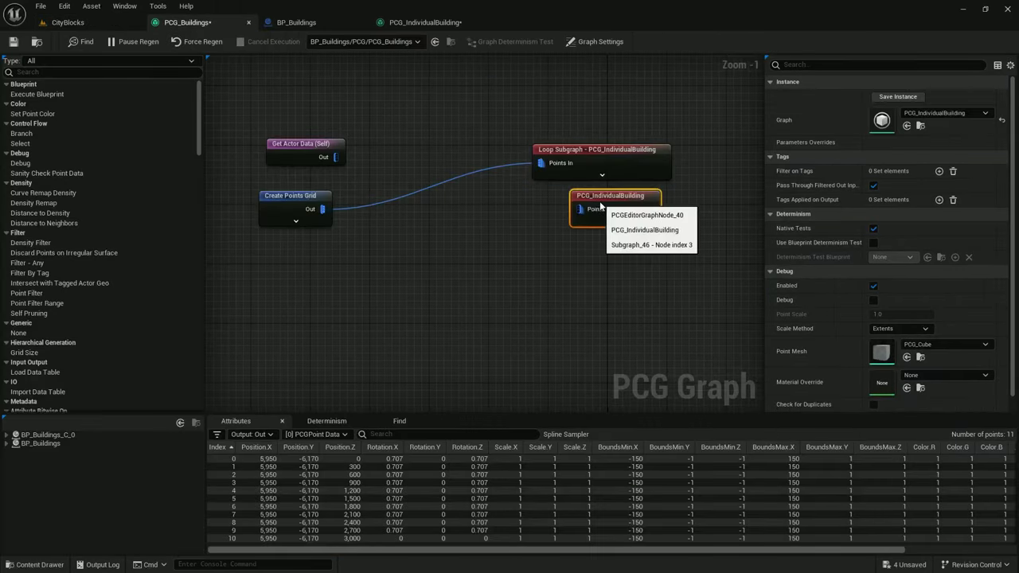
{"action": "key", "text": "Delete"}
{"action": "left_click_drag", "start_coordinate": [571, 152], "coordinate": [617, 201]}
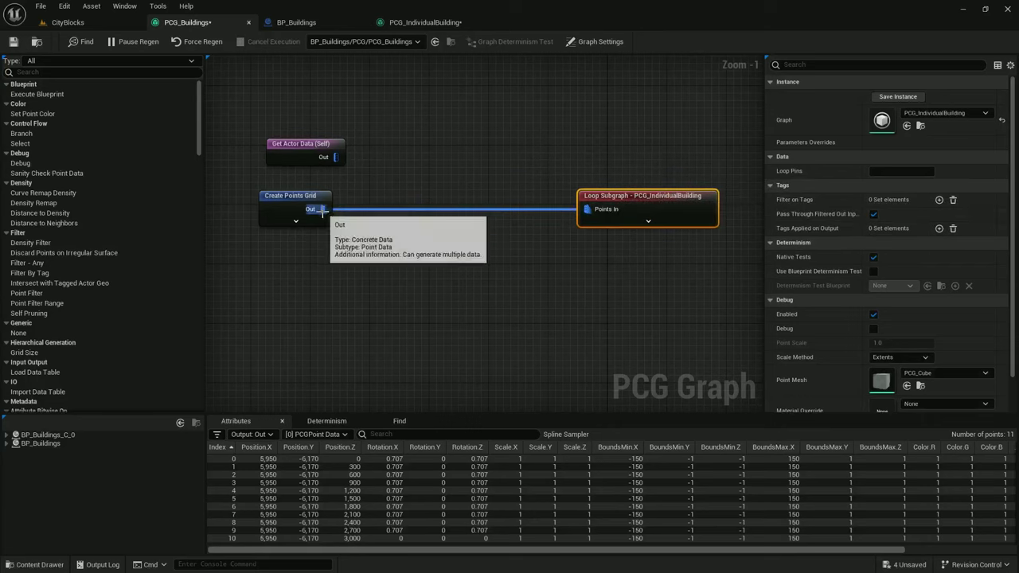
Add an Attribute Partition node fed by Create Points Grid and place it just before the Loop Subgraph
{"action": "left_click_drag", "start_coordinate": [322, 209], "coordinate": [412, 171]}
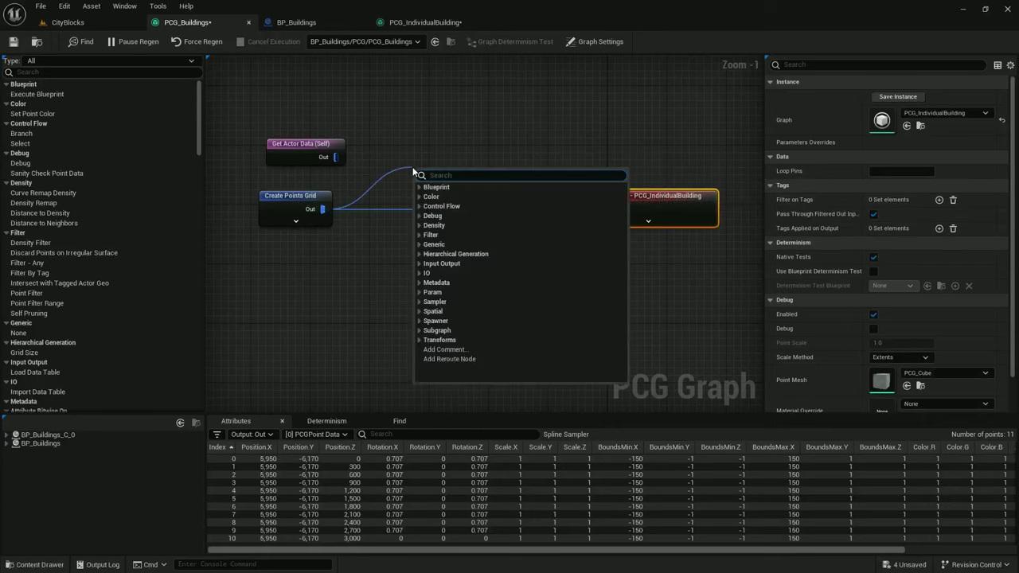
{"action": "type", "text": "attribute"}
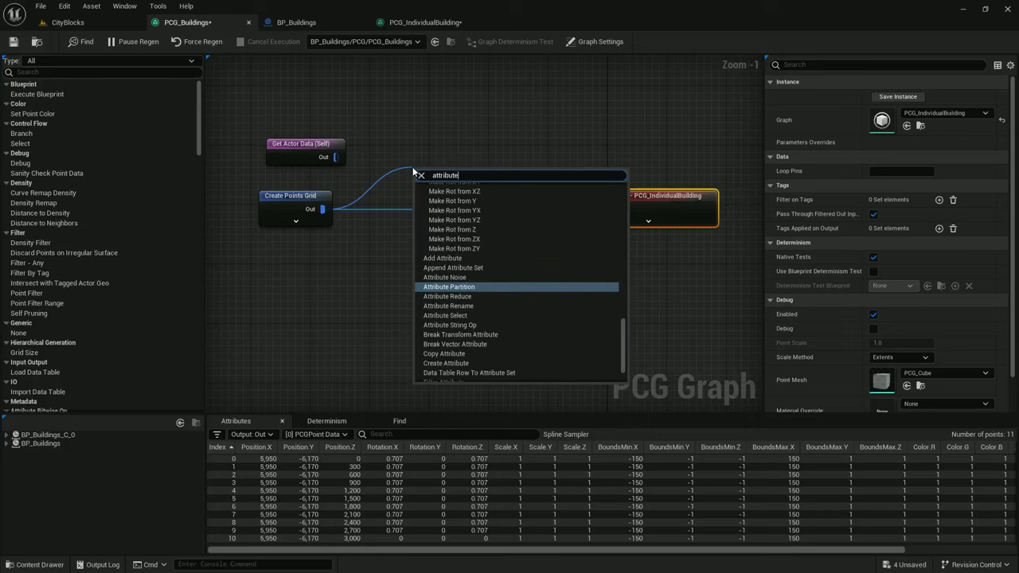
{"action": "type", "text": " partition"}
{"action": "key", "text": "Return"}
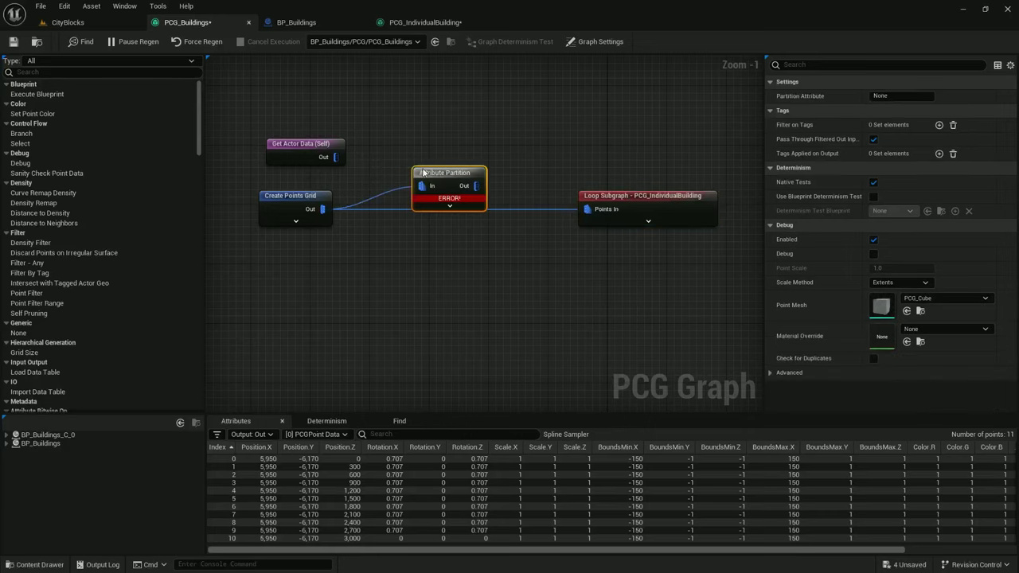
{"action": "left_click_drag", "start_coordinate": [446, 169], "coordinate": [541, 179]}
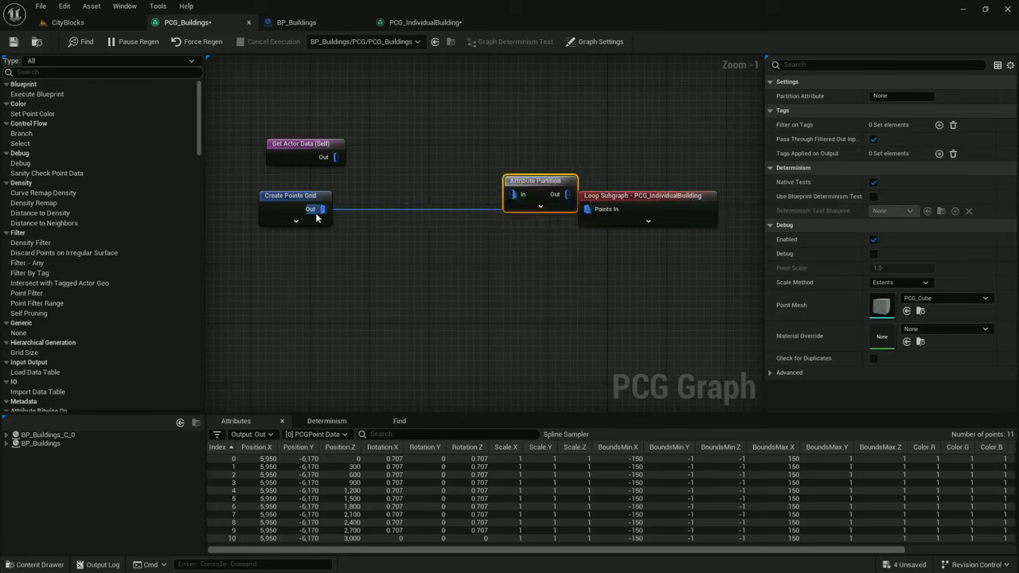
Add a Copy Attribute node fed by Create Points Grid, with input source $Index and output target Index
{"action": "left_click_drag", "start_coordinate": [322, 208], "coordinate": [381, 170]}
{"action": "type", "text": "attribute co"}
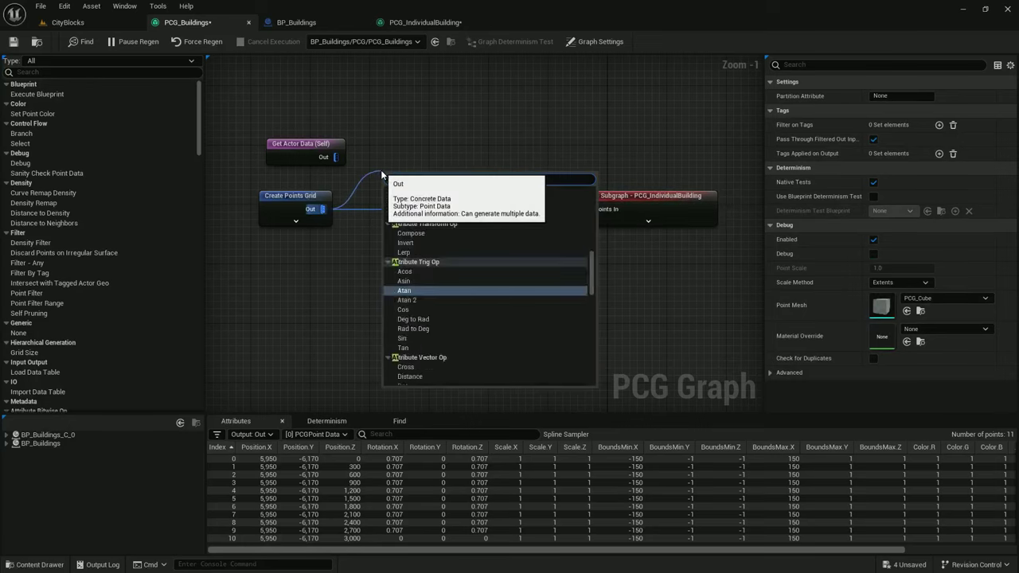
{"action": "type", "text": "py"}
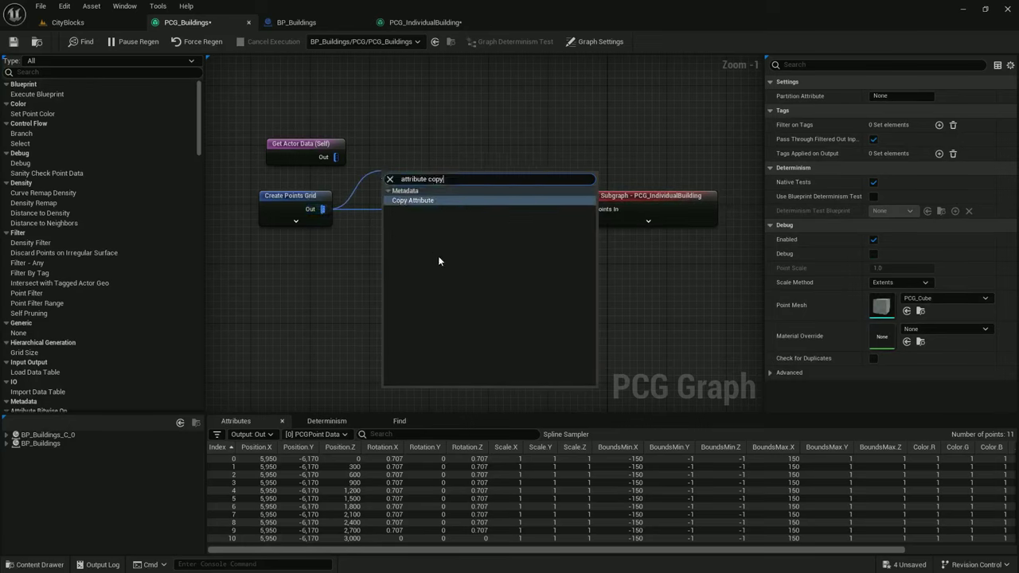
{"action": "left_click", "coordinate": [421, 199]}
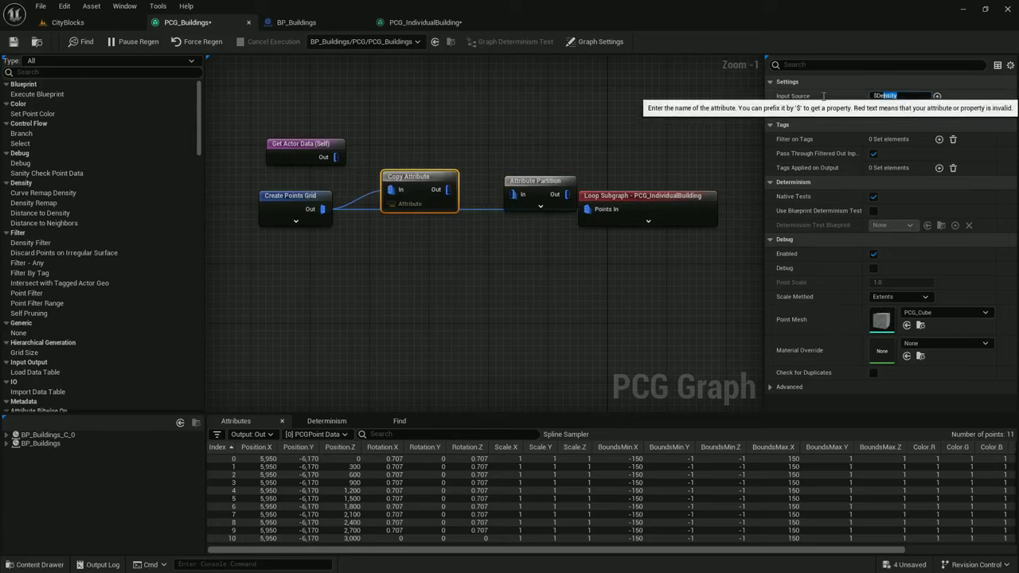
{"action": "left_click", "coordinate": [900, 95]}
{"action": "type", "text": "$Index"}
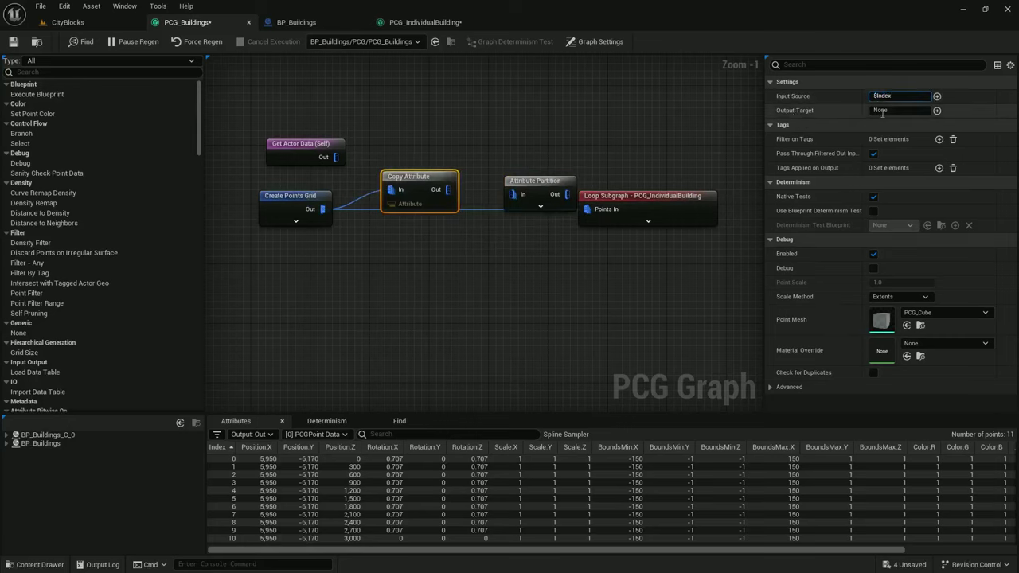
{"action": "key", "text": "Tab"}
{"action": "type", "text": "Index"}
{"action": "key", "text": "Return"}
Inspect the Copy Attribute node's point data for the BP_Buildings instance, checking the Index column
{"action": "key", "text": "a"}
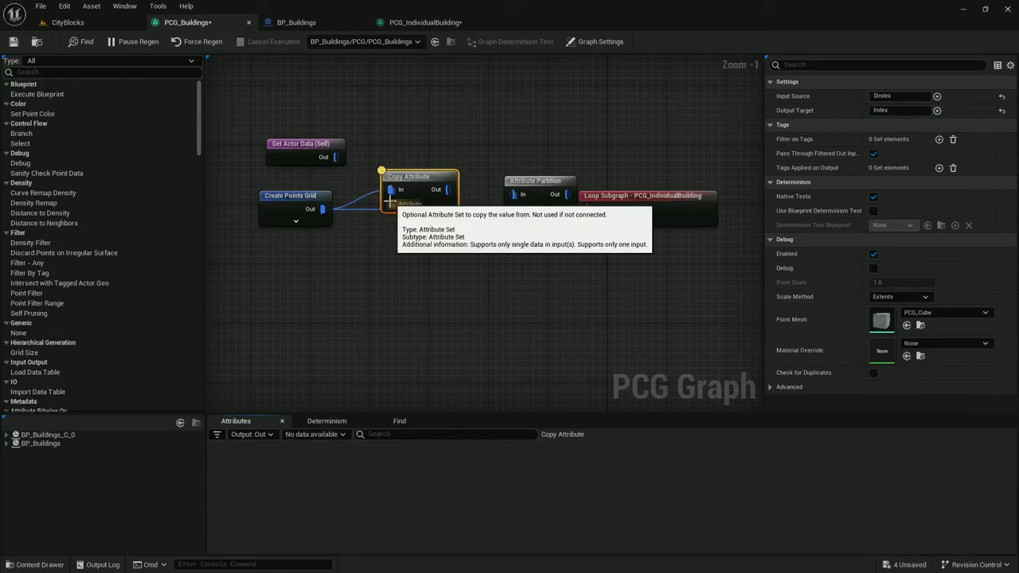
{"action": "left_click", "coordinate": [345, 69]}
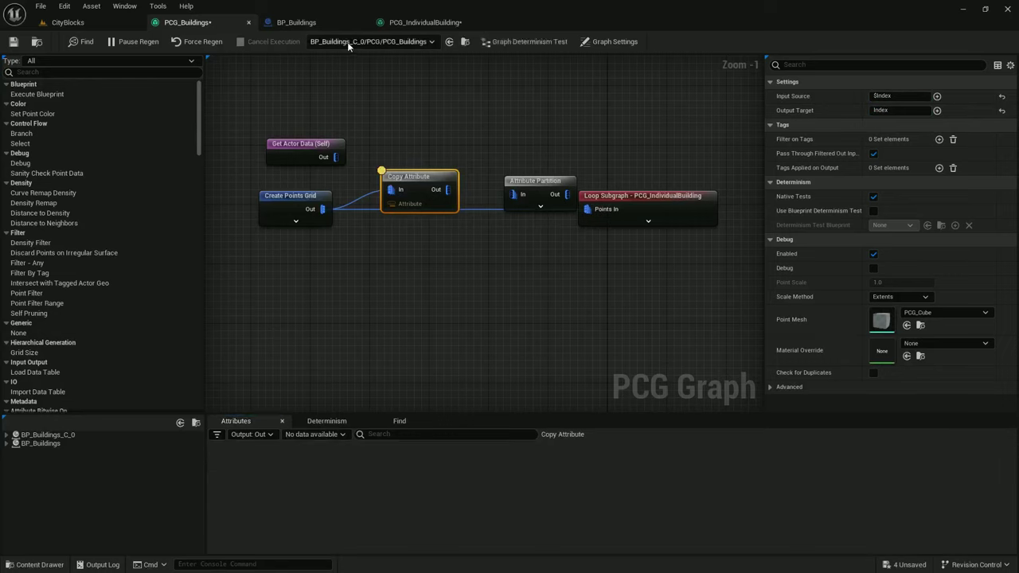
{"action": "left_click", "coordinate": [347, 42]}
{"action": "left_click", "coordinate": [360, 77]}
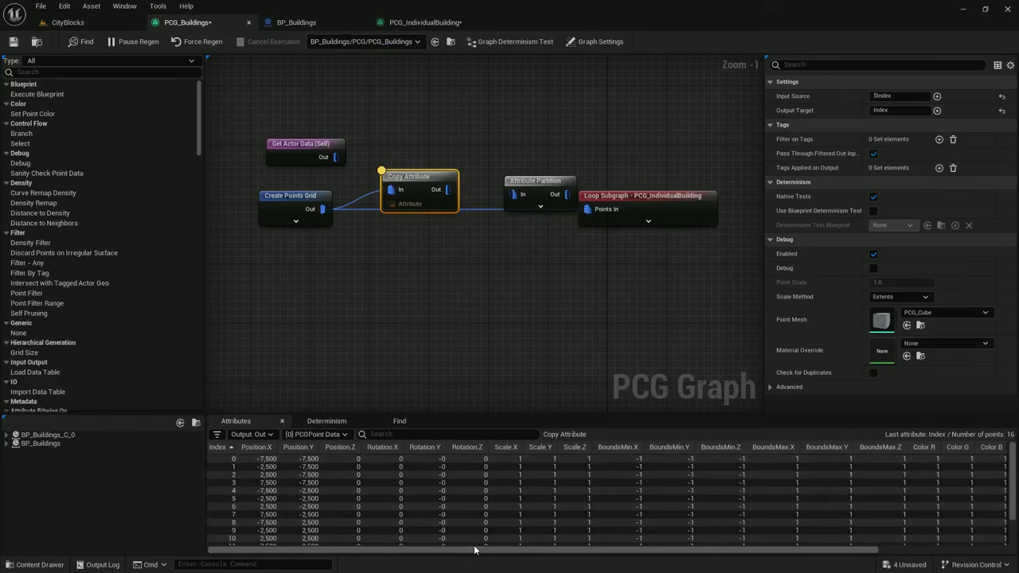
{"action": "left_click_drag", "start_coordinate": [474, 550], "coordinate": [711, 549]}
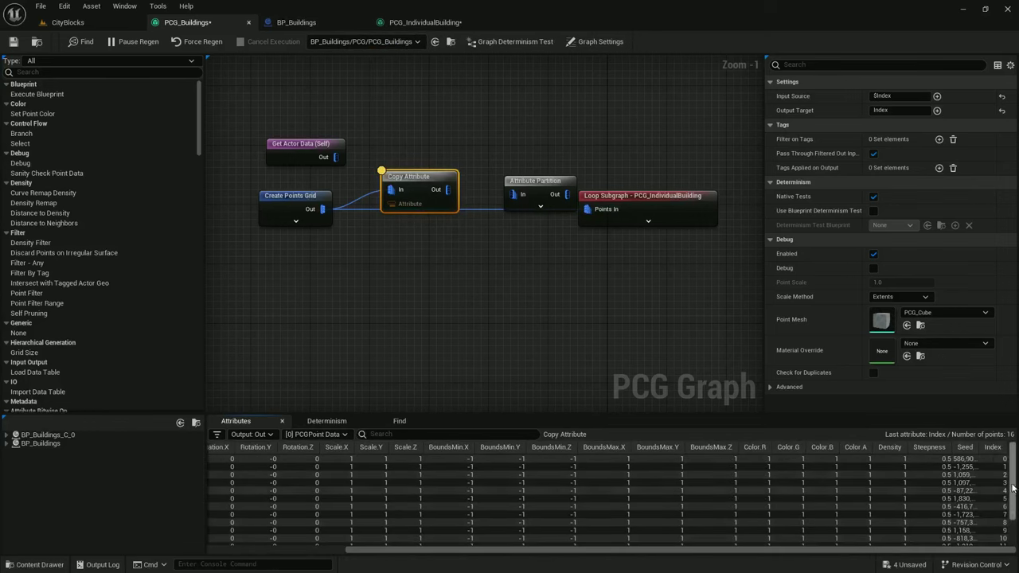
{"action": "left_click_drag", "start_coordinate": [1013, 478], "coordinate": [1013, 540]}
{"action": "left_click_drag", "start_coordinate": [1010, 493], "coordinate": [1015, 447]}
Connect Copy Attribute's output to the Attribute Partition node and set the partition attribute to Index
{"action": "left_click_drag", "start_coordinate": [513, 194], "coordinate": [444, 192]}
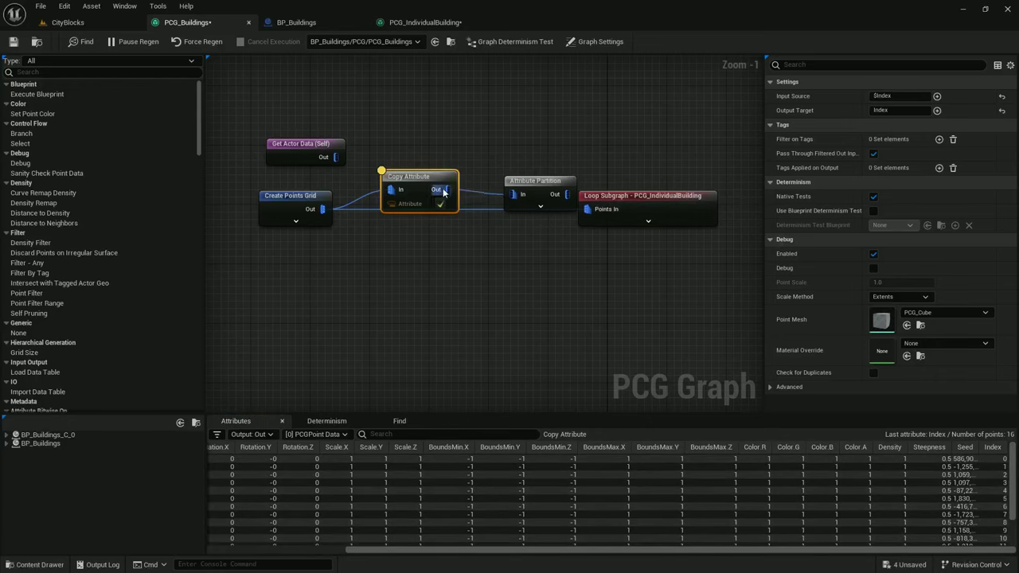
{"action": "left_click_drag", "start_coordinate": [521, 186], "coordinate": [504, 178]}
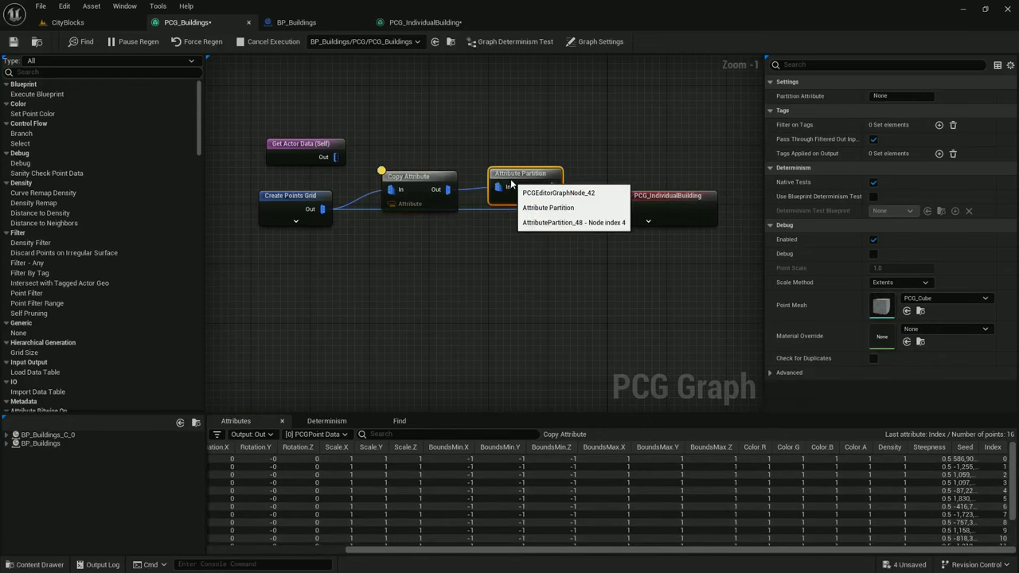
{"action": "left_click", "coordinate": [902, 96]}
{"action": "key", "text": "Return"}
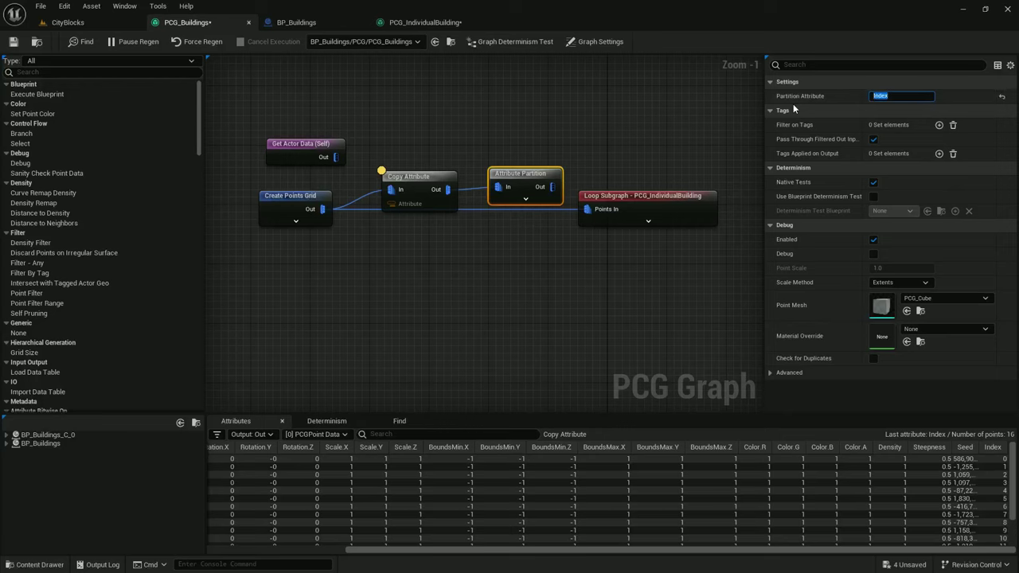
Inspect the Attribute Partition's data sets and feed the Loop Subgraph from it instead of directly from Create Points Grid
{"action": "left_click", "coordinate": [518, 209], "text": "alt"}
{"action": "left_click", "coordinate": [519, 176]}
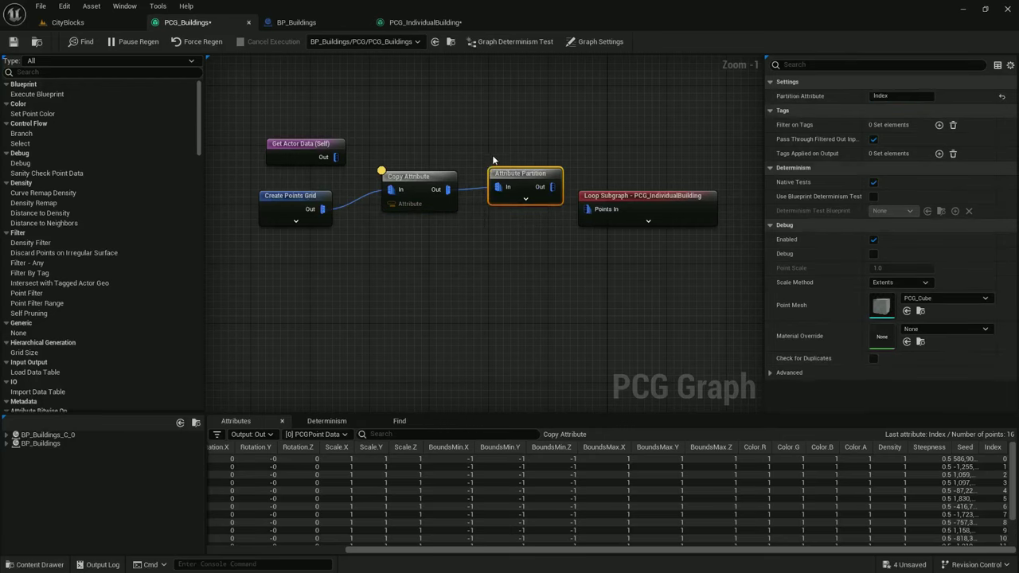
{"action": "key", "text": "a"}
{"action": "left_click", "coordinate": [316, 433]}
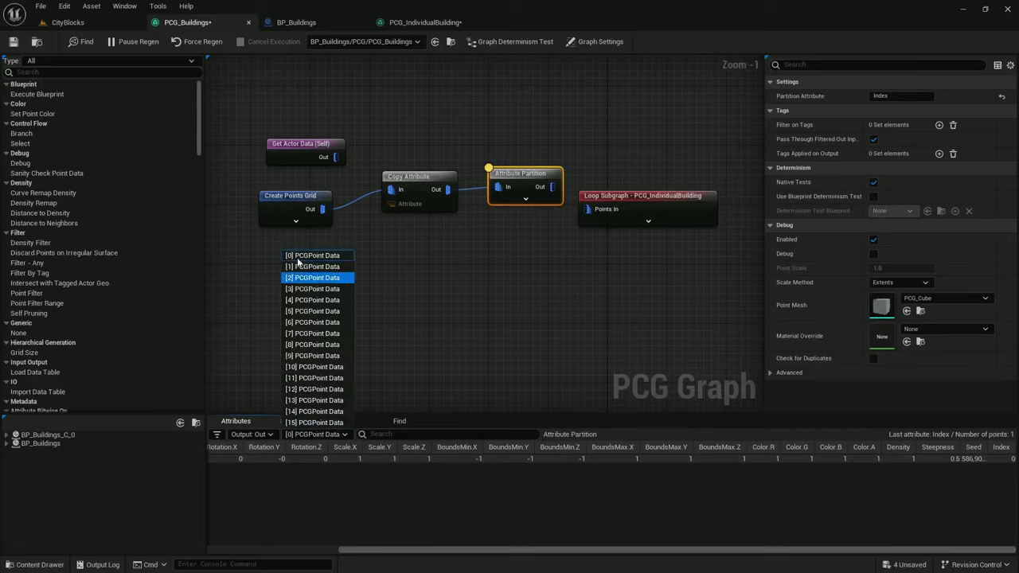
{"action": "left_click", "coordinate": [494, 237]}
{"action": "left_click_drag", "start_coordinate": [552, 186], "coordinate": [588, 209]}
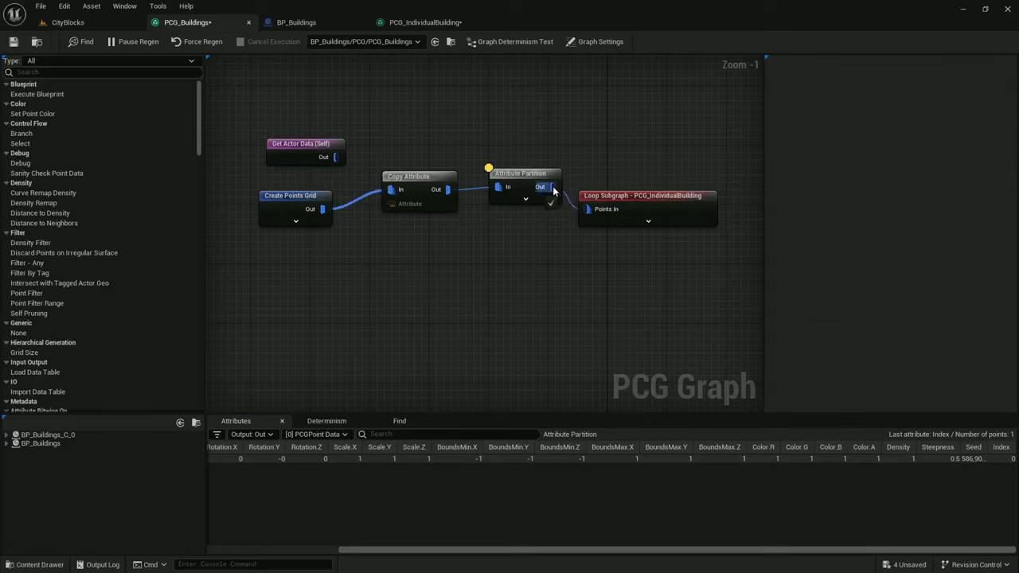
Check the looped buildings in the CityBlocks level and collapse the Landscape entry in the Outliner
{"action": "left_click", "coordinate": [67, 22]}
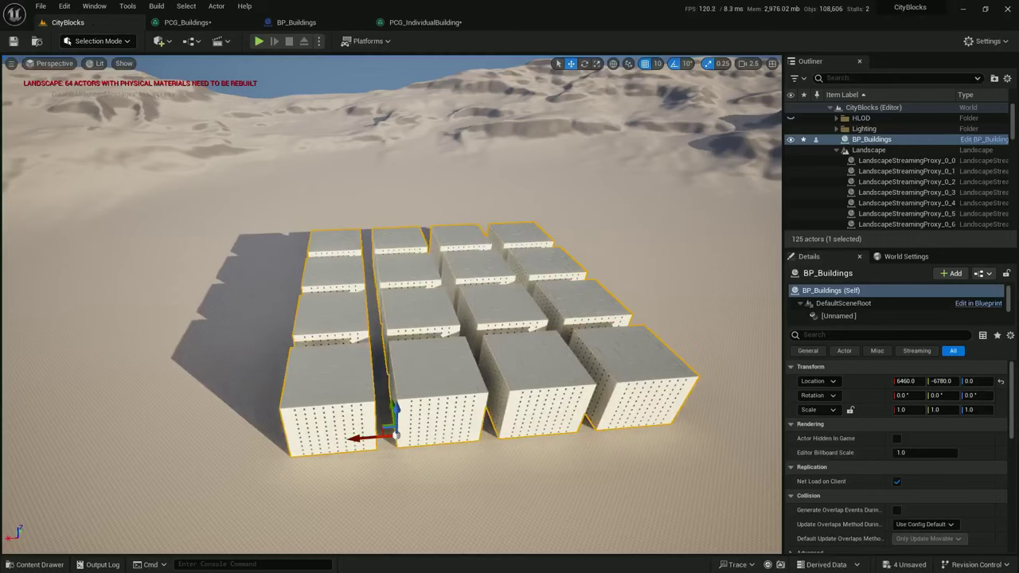
{"action": "key", "text": "d"}
{"action": "right_click_drag", "start_coordinate": [390, 302], "coordinate": [163, 320]}
{"action": "key", "text": "s"}
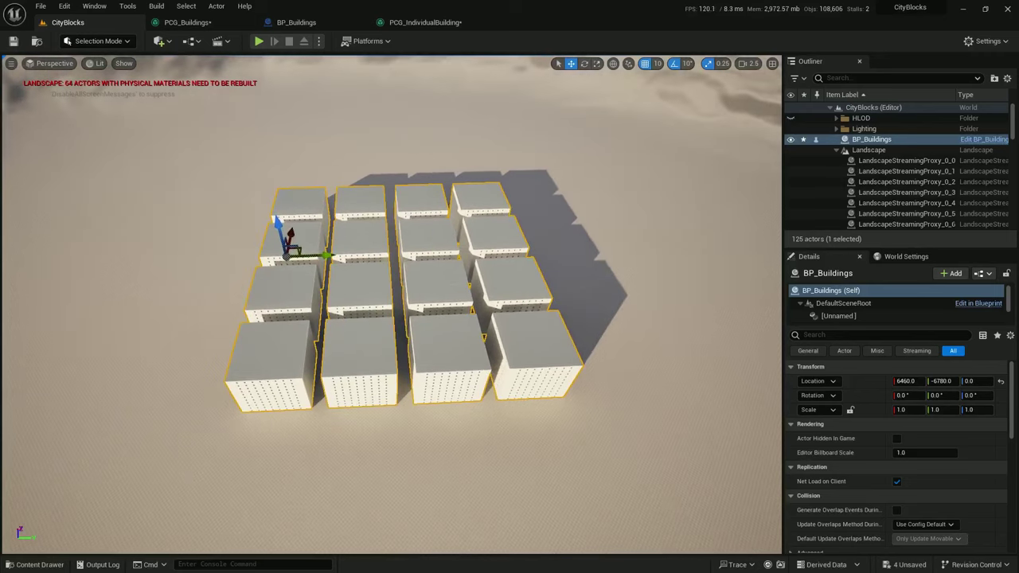
{"action": "left_click_drag", "start_coordinate": [211, 223], "coordinate": [102, 230], "text": "alt"}
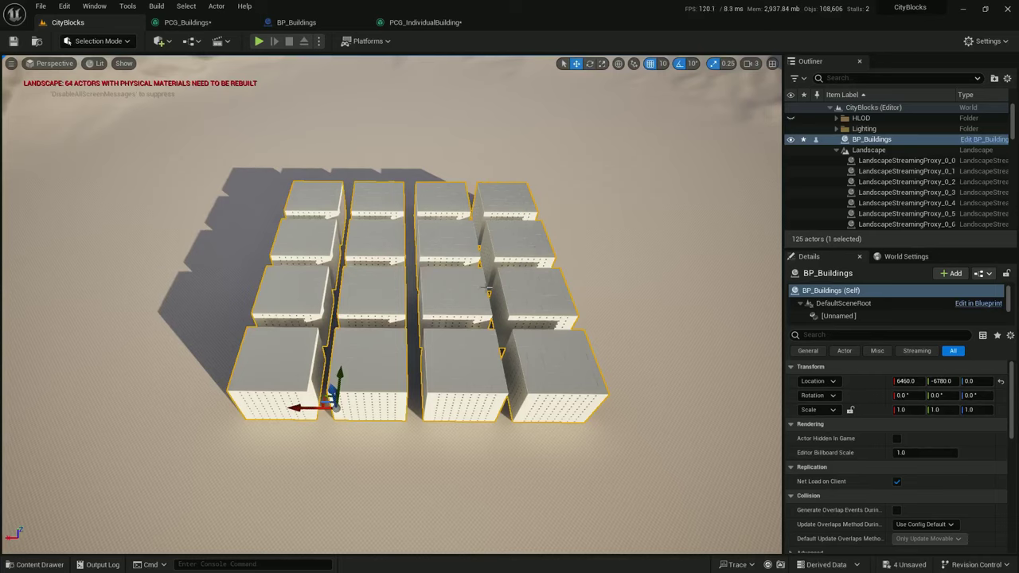
{"action": "left_click", "coordinate": [868, 139]}
{"action": "left_click", "coordinate": [836, 149]}
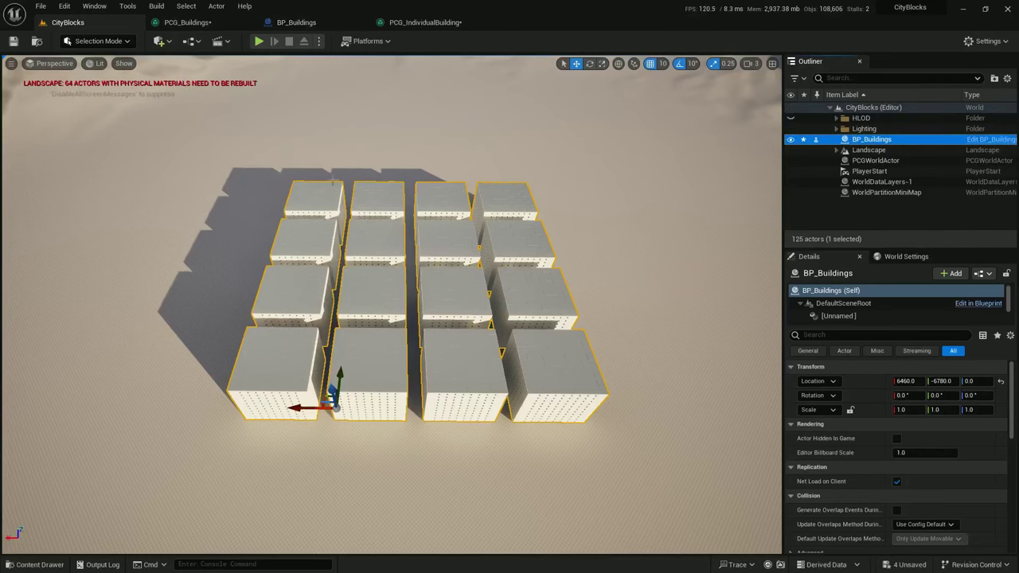
Examine the building grid up close and from above, looking at the facades and the gaps between buildings
{"action": "scroll", "coordinate": [350, 342], "scroll_direction": "up", "scroll_amount": 2}
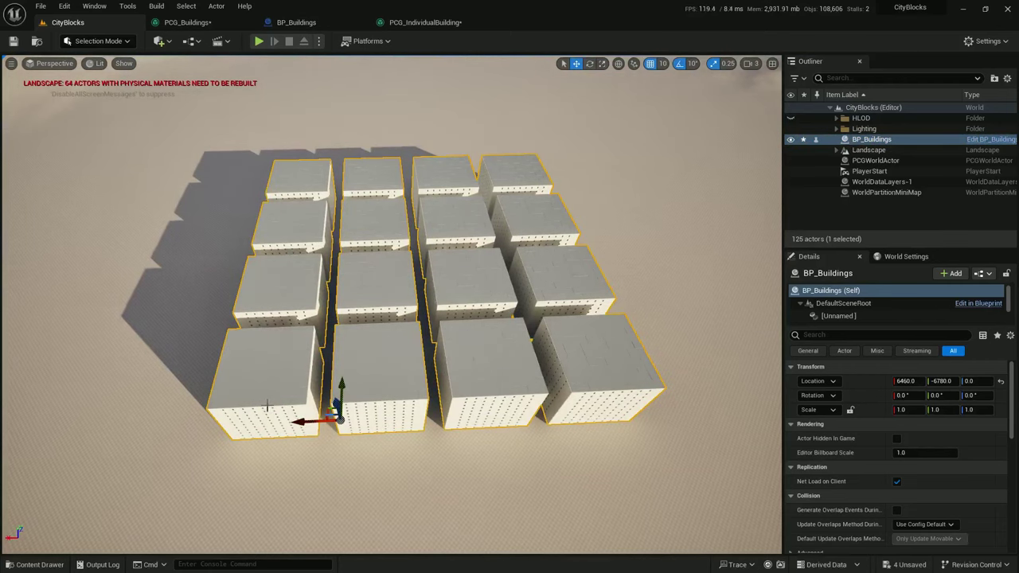
{"action": "key", "text": "w"}
{"action": "right_click_drag", "start_coordinate": [293, 400], "coordinate": [306, 400]}
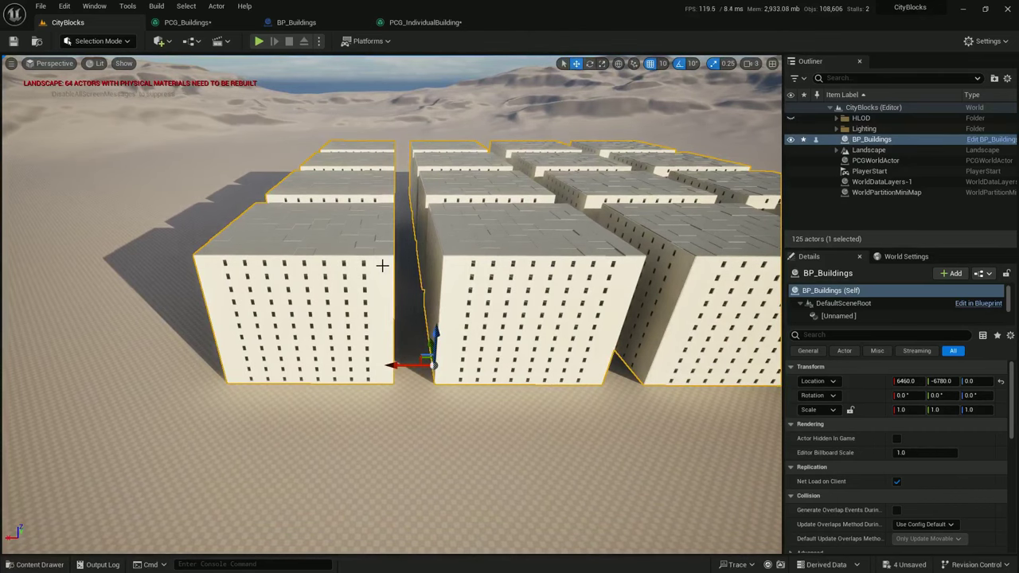
{"action": "key", "text": "e"}
{"action": "right_click_drag", "start_coordinate": [382, 266], "coordinate": [373, 349]}
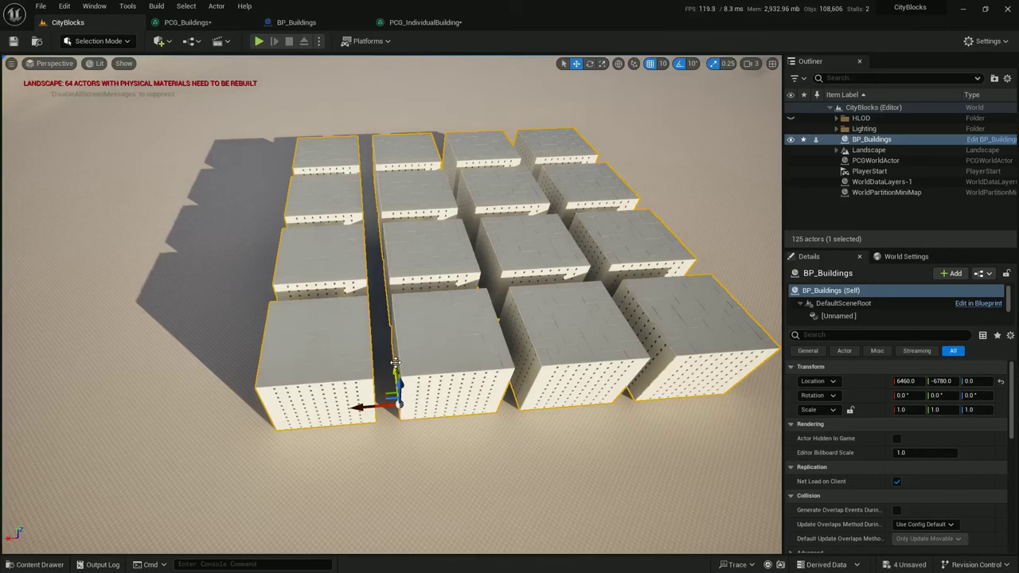
{"action": "key", "text": "d"}
{"action": "right_click_drag", "start_coordinate": [396, 363], "coordinate": [295, 324]}
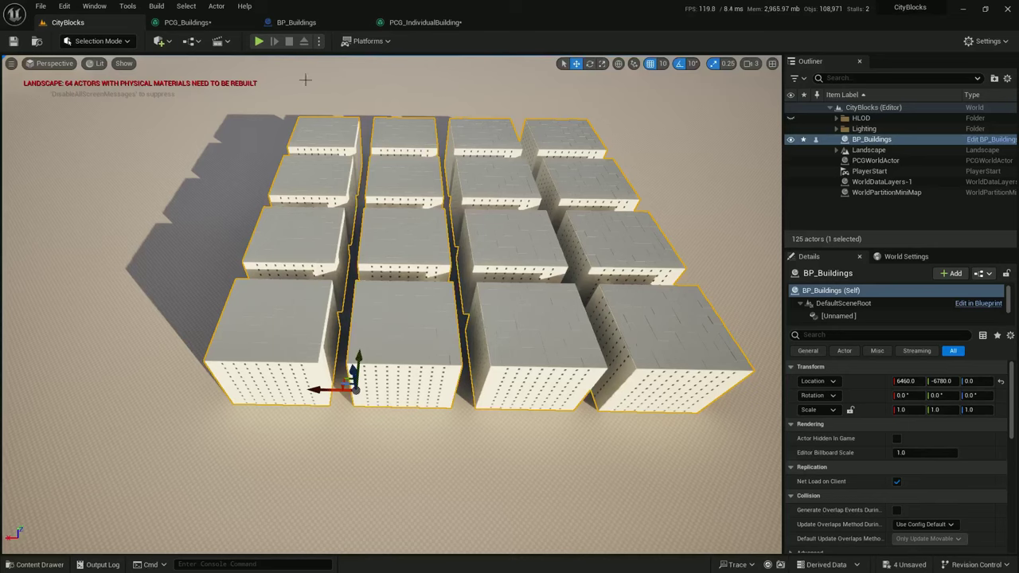
Add a variable named GridSize to BP_Buildings, set its type to Vector and make it instance editable
{"action": "left_click", "coordinate": [294, 24]}
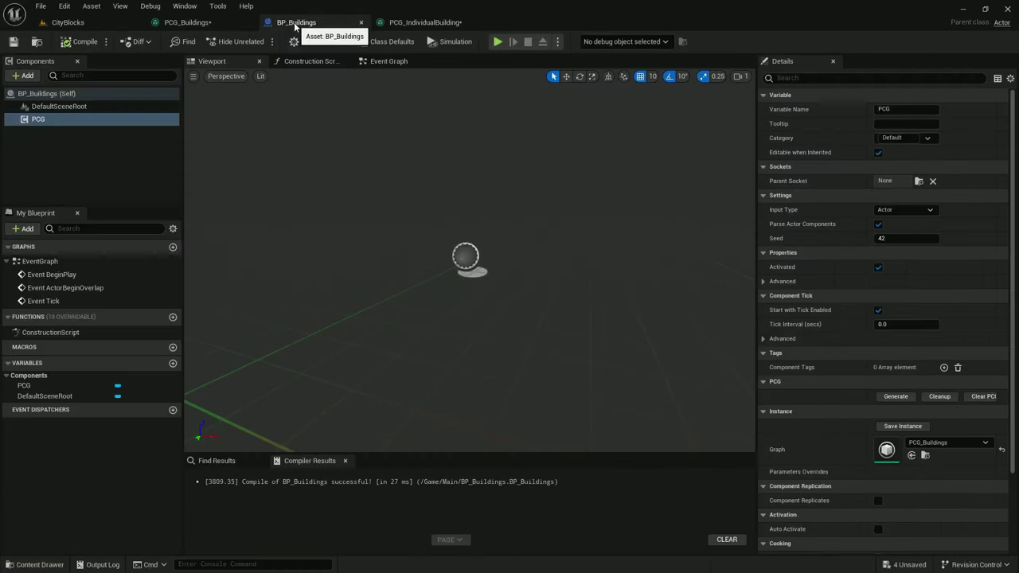
{"action": "left_click", "coordinate": [172, 366]}
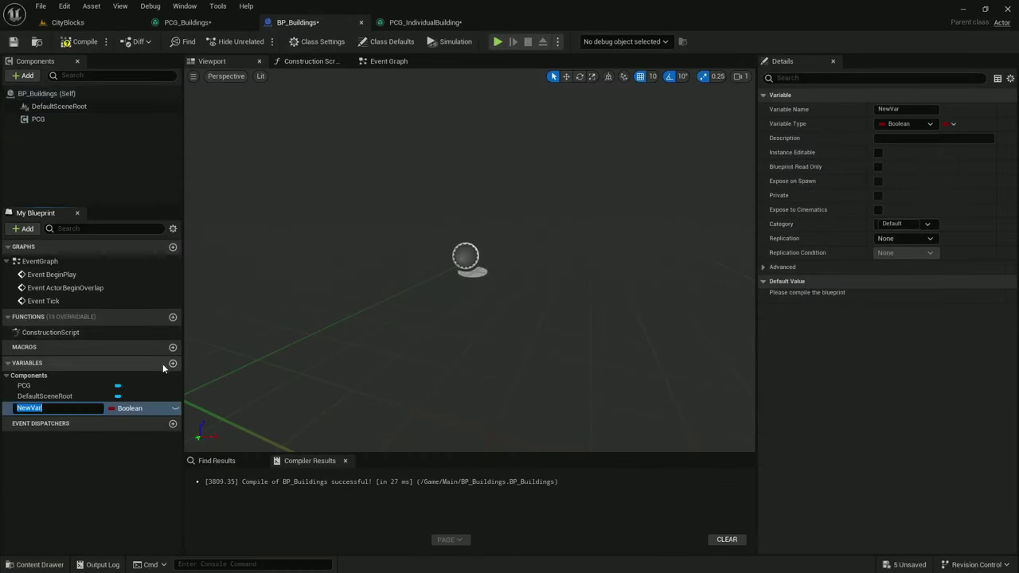
{"action": "left_click", "coordinate": [64, 408]}
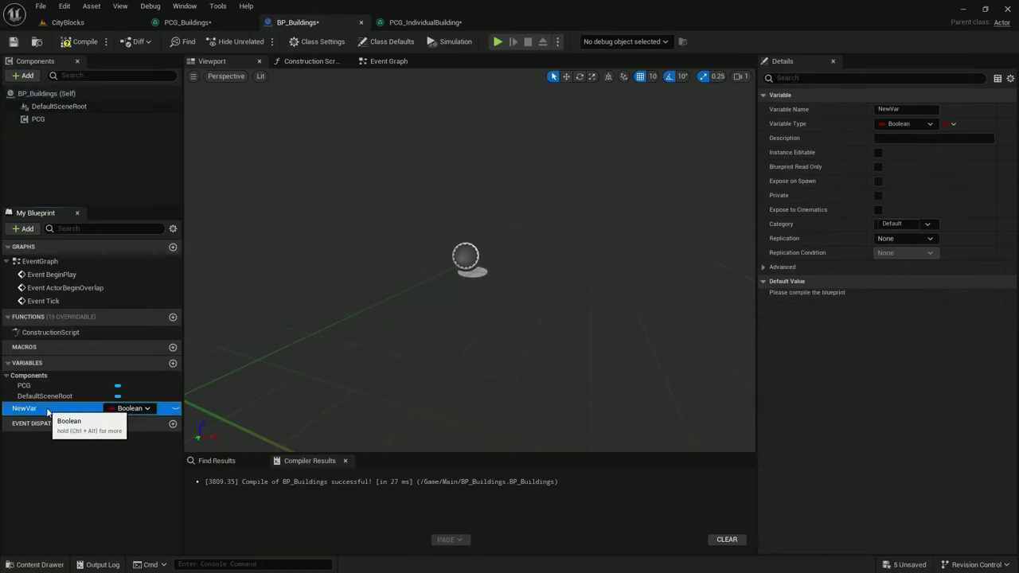
{"action": "left_click", "coordinate": [64, 407]}
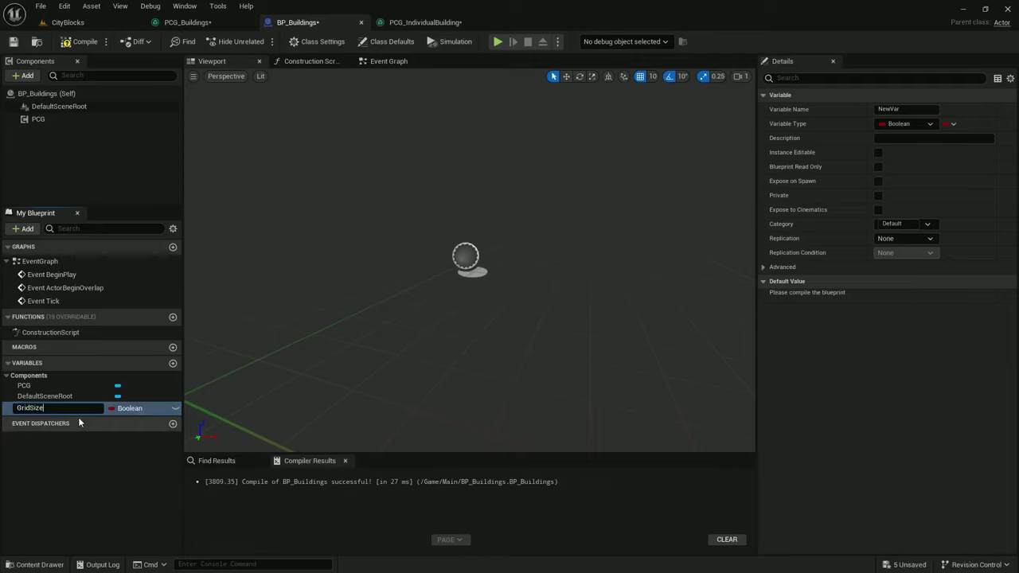
{"action": "key", "text": "Return"}
{"action": "left_click", "coordinate": [131, 409]}
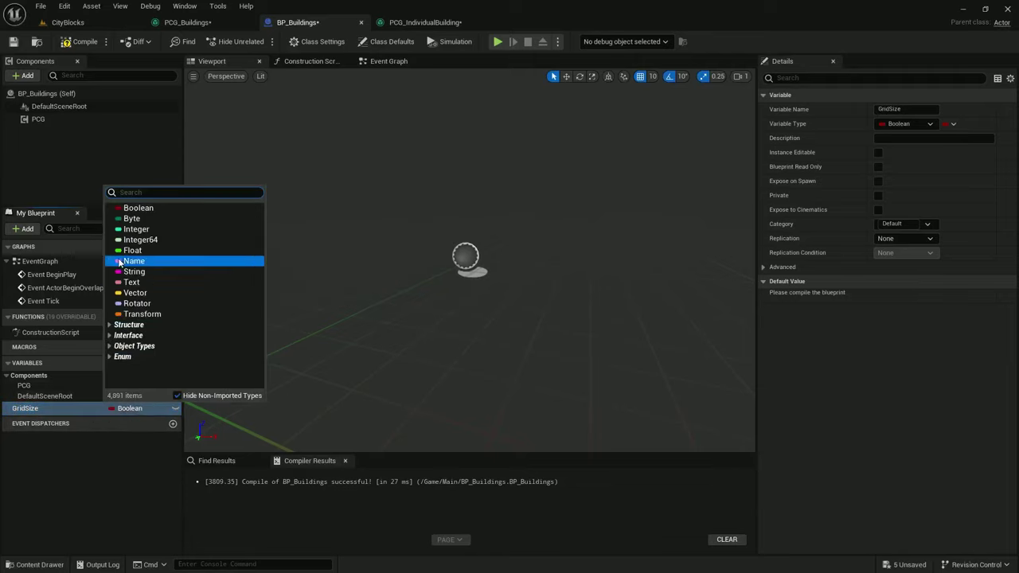
{"action": "left_click", "coordinate": [135, 293]}
{"action": "left_click", "coordinate": [175, 409]}
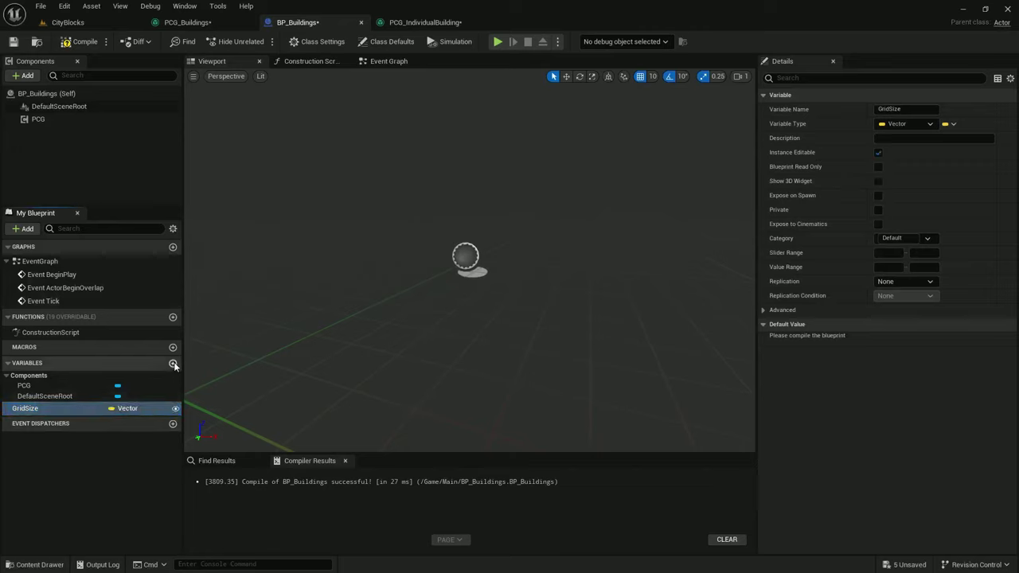
Add three more Vector variables named BuildingSize, StreetSize and TotalBlocks
{"action": "left_click", "coordinate": [173, 363]}
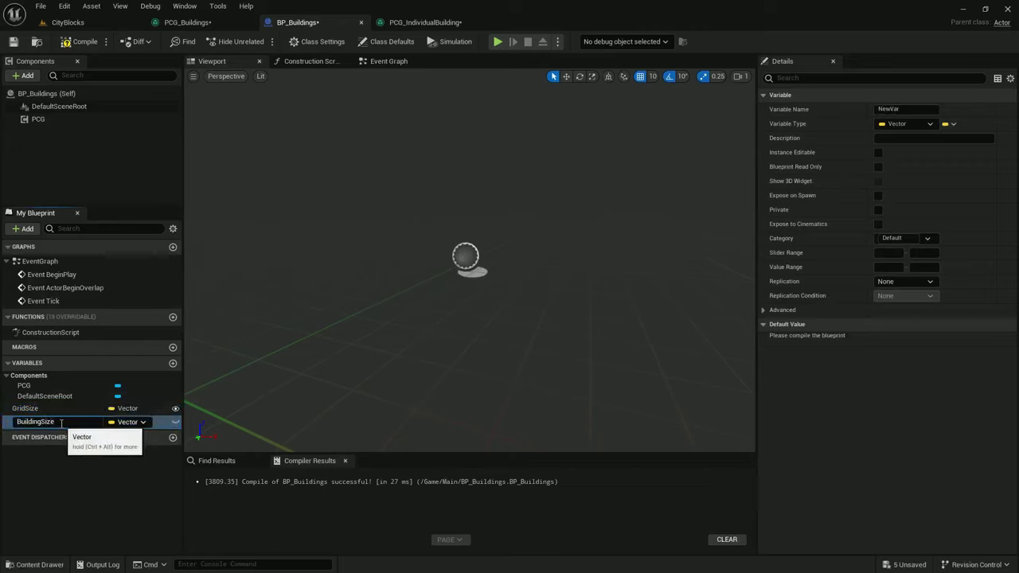
{"action": "double_click", "coordinate": [61, 422]}
{"action": "key", "text": "Return"}
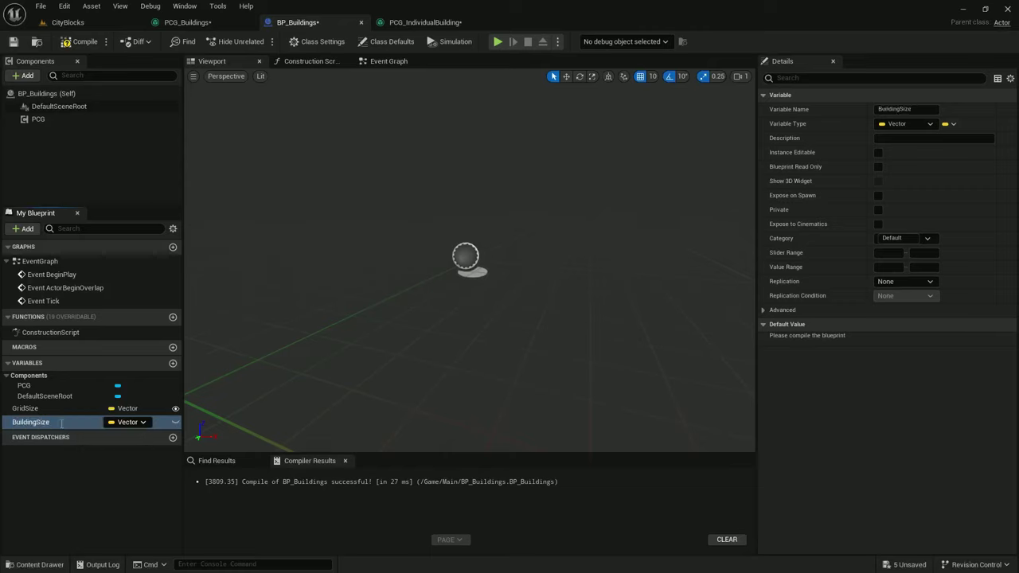
{"action": "left_click", "coordinate": [174, 363]}
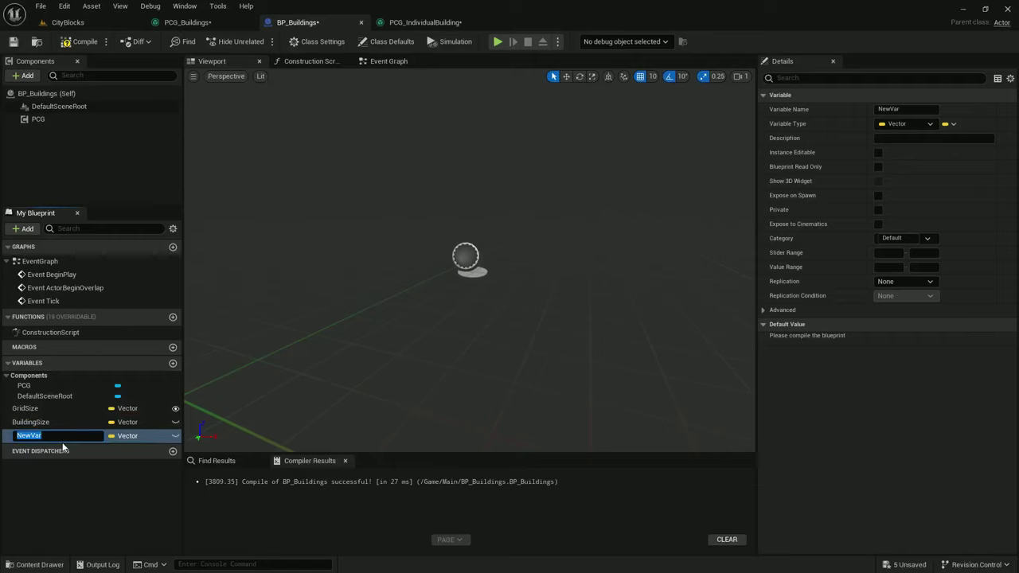
{"action": "type", "text": "StreetSize"}
{"action": "key", "text": "Return"}
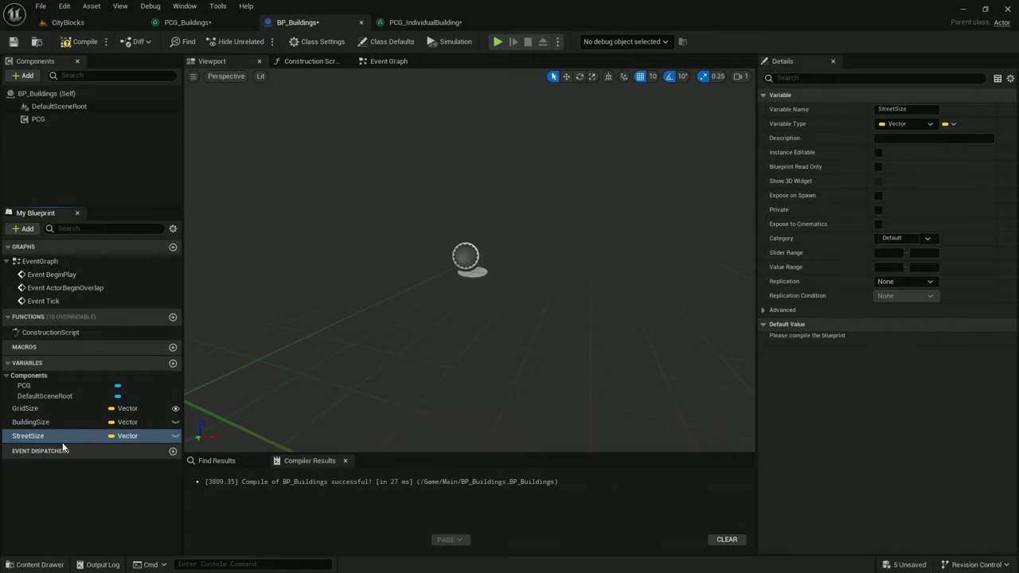
{"action": "left_click", "coordinate": [173, 363]}
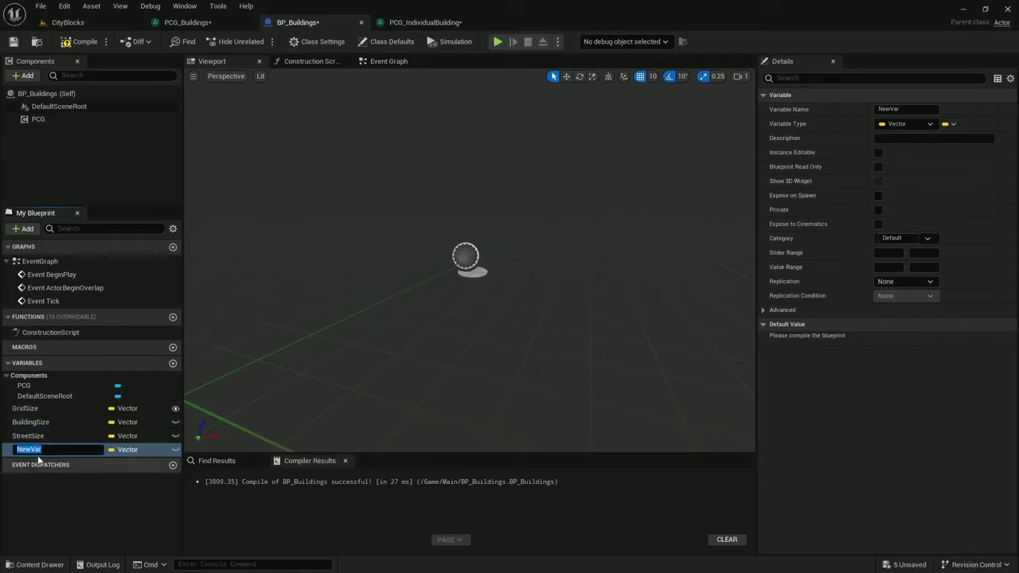
{"action": "type", "text": "TotalBlocks"}
{"action": "key", "text": "Return"}
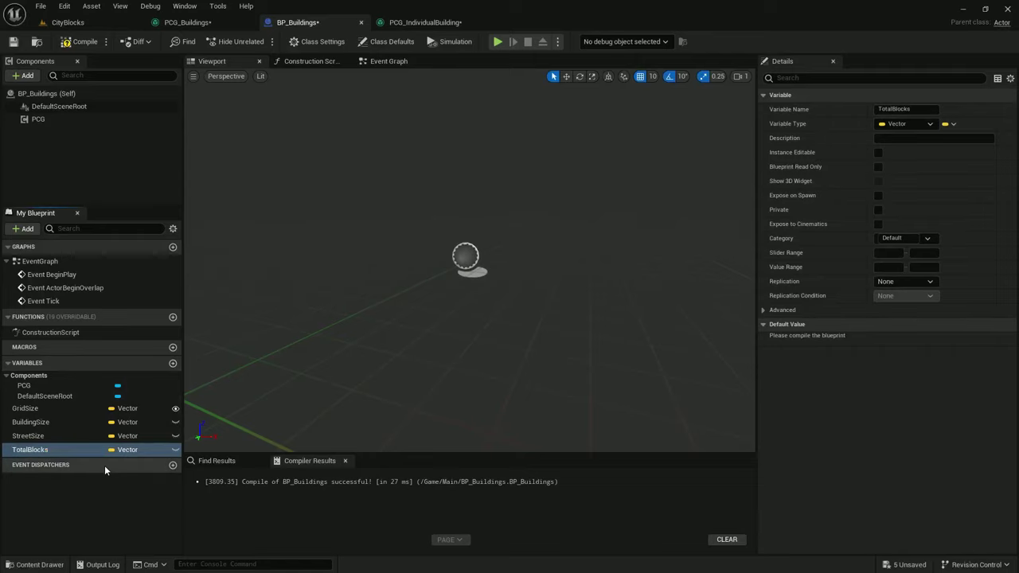
Make TotalBlocks, StreetSize and BuildingSize instance editable and compile the blueprint
{"action": "left_click", "coordinate": [175, 450]}
{"action": "left_click", "coordinate": [175, 436]}
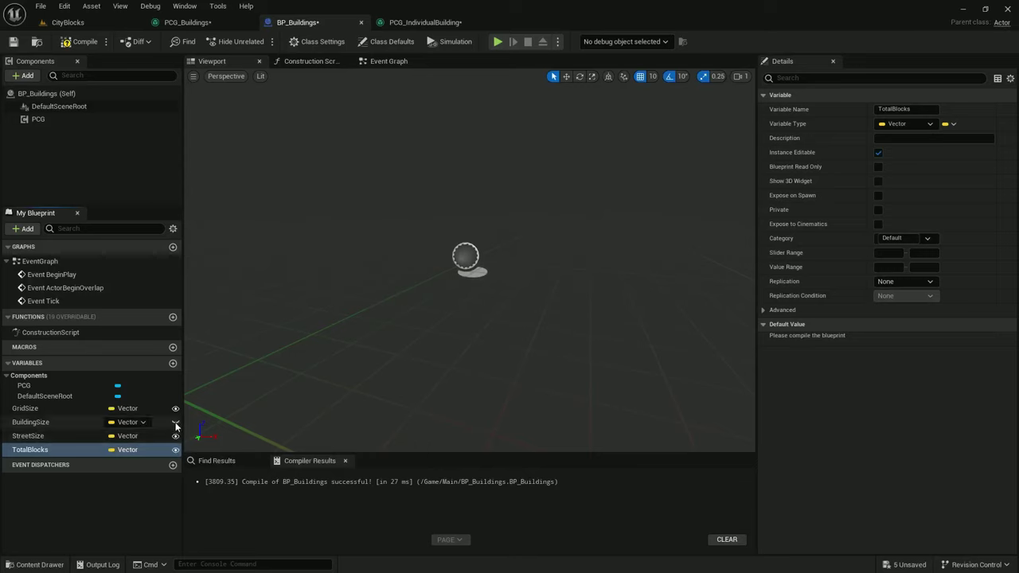
{"action": "left_click", "coordinate": [175, 422]}
{"action": "left_click", "coordinate": [80, 42]}
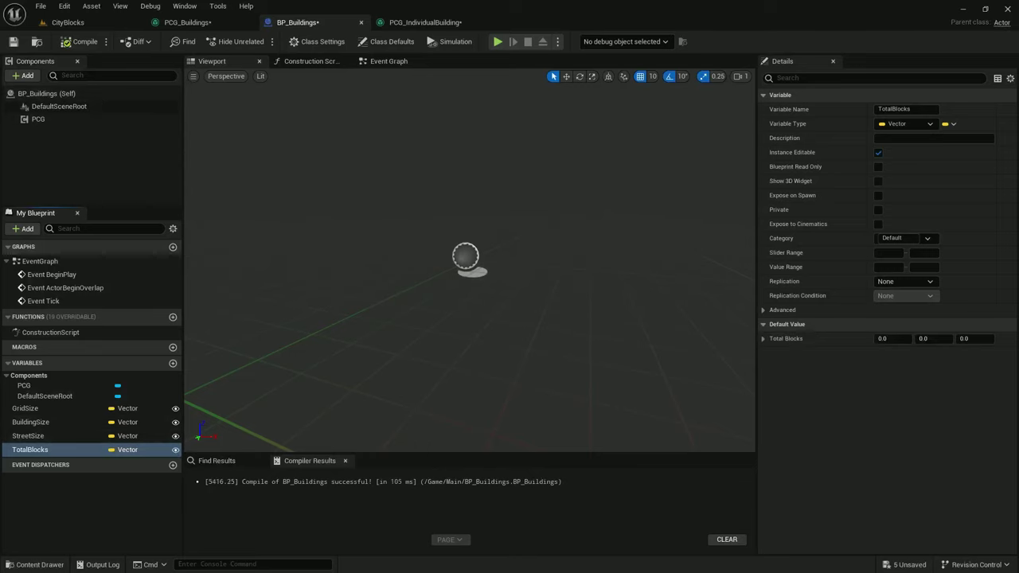
Set the TotalBlocks default value to 3 in X and 3 in Y
{"action": "double_click", "coordinate": [76, 447]}
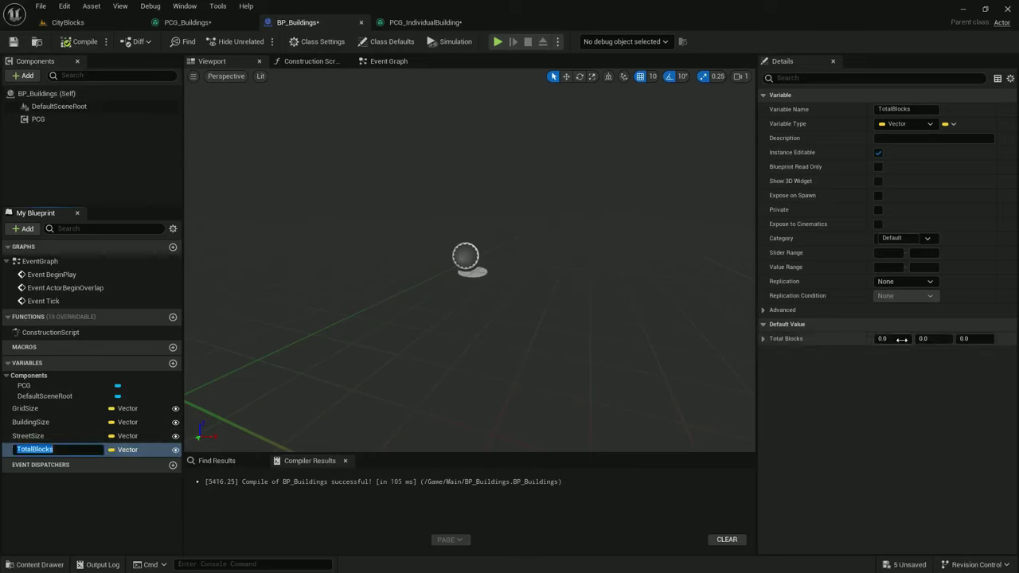
{"action": "left_click", "coordinate": [901, 338]}
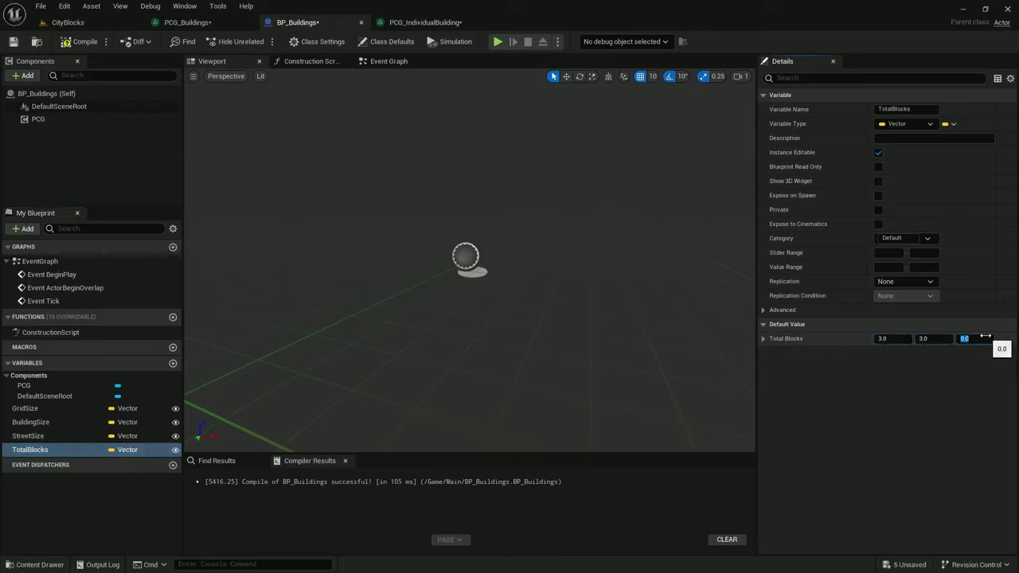
{"action": "left_click", "coordinate": [985, 339]}
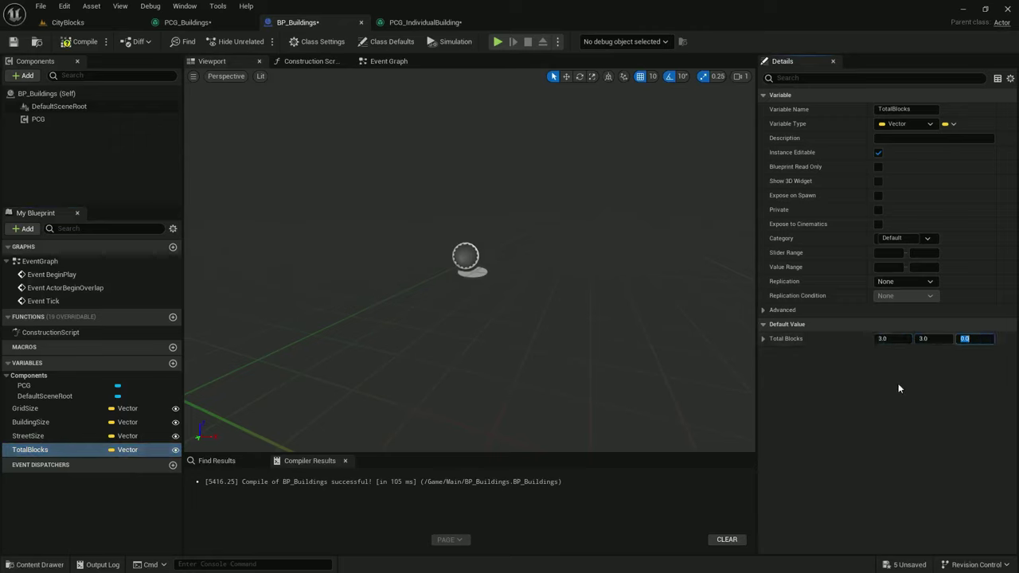
Set the StreetSize default value to 5 in X and 5 in Y
{"action": "left_click", "coordinate": [30, 438]}
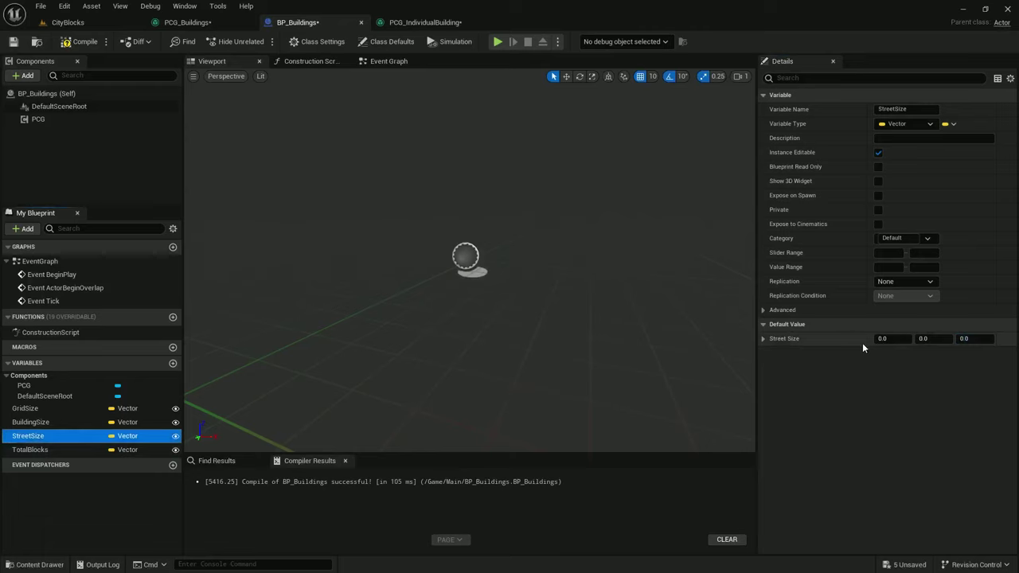
{"action": "left_click", "coordinate": [893, 338]}
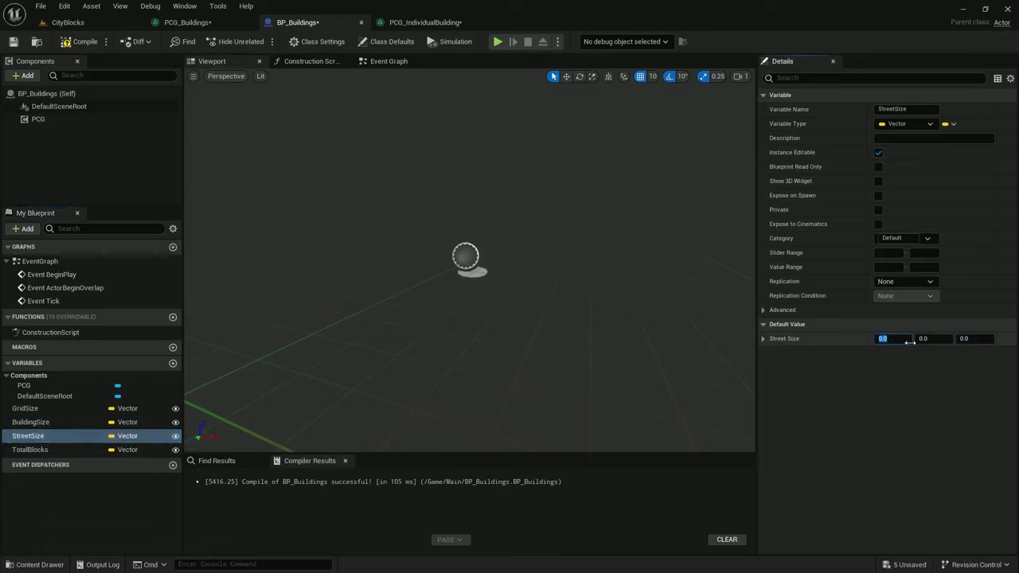
{"action": "type", "text": "5"}
{"action": "key", "text": "Tab"}
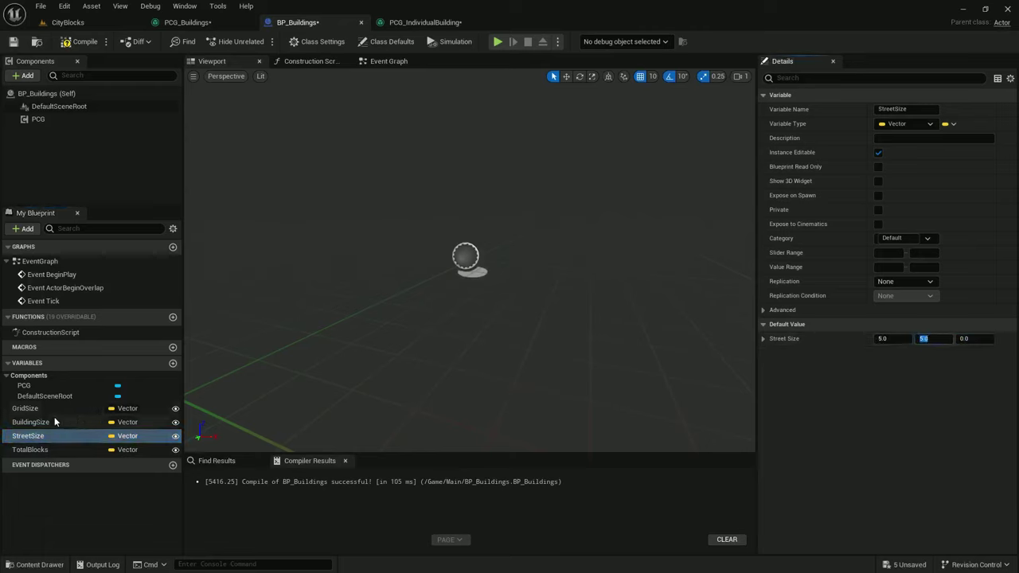
Set the BuildingSize default value to 10 in X and 10 in Y
{"action": "left_click", "coordinate": [55, 422]}
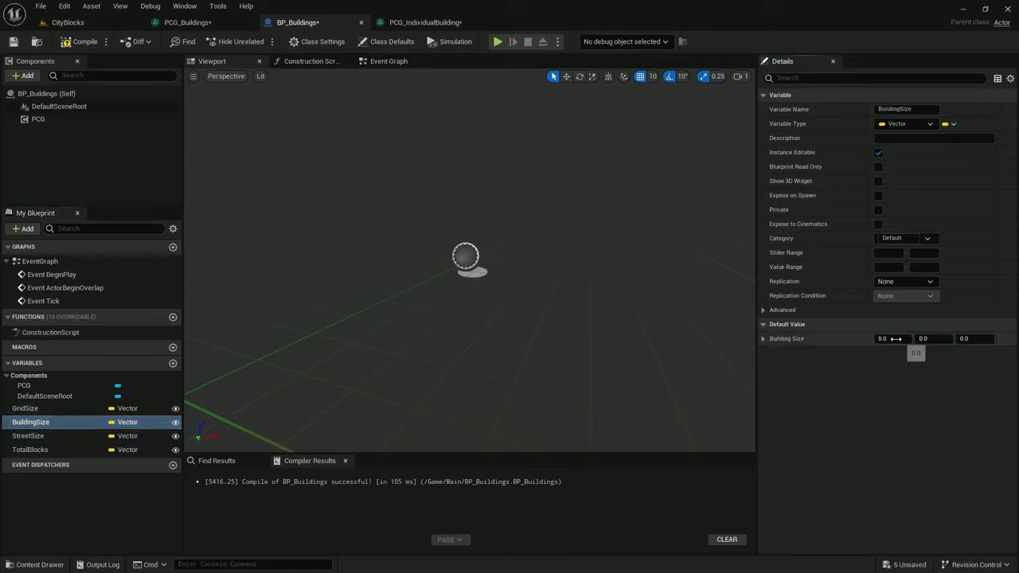
{"action": "left_click", "coordinate": [896, 339]}
{"action": "type", "text": "10"}
{"action": "left_click", "coordinate": [938, 339]}
{"action": "type", "text": "10"}
{"action": "key", "text": "Return"}
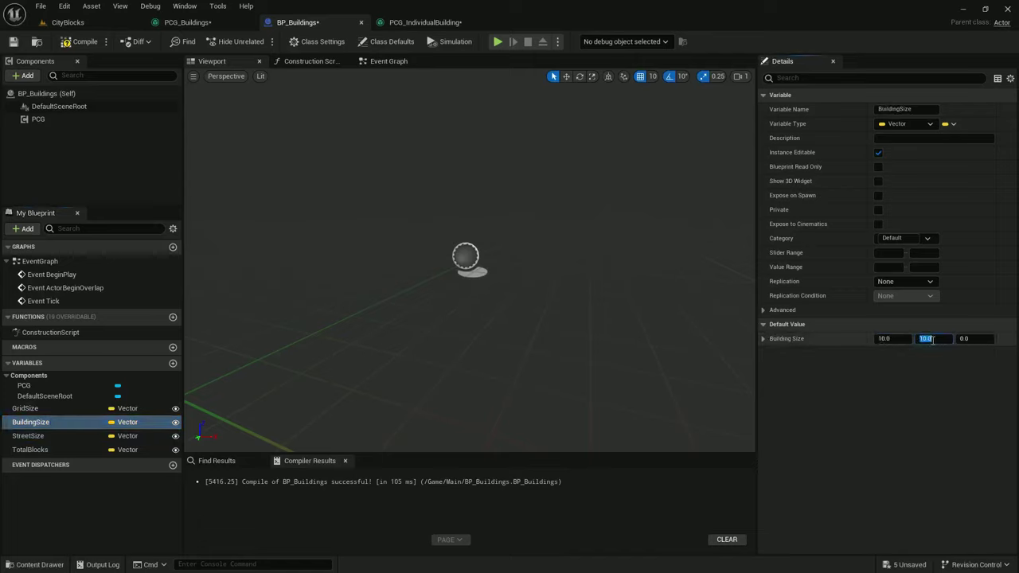
Set the GridSize default value to 400, 400, 300, and compile and save BP_Buildings
{"action": "left_click", "coordinate": [59, 411]}
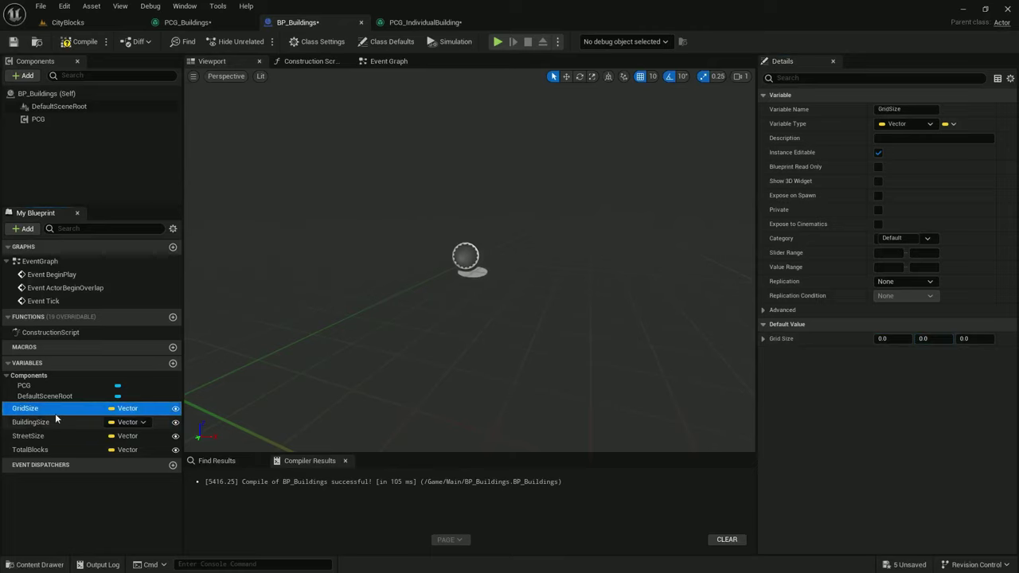
{"action": "left_click", "coordinate": [890, 338]}
{"action": "type", "text": "400"}
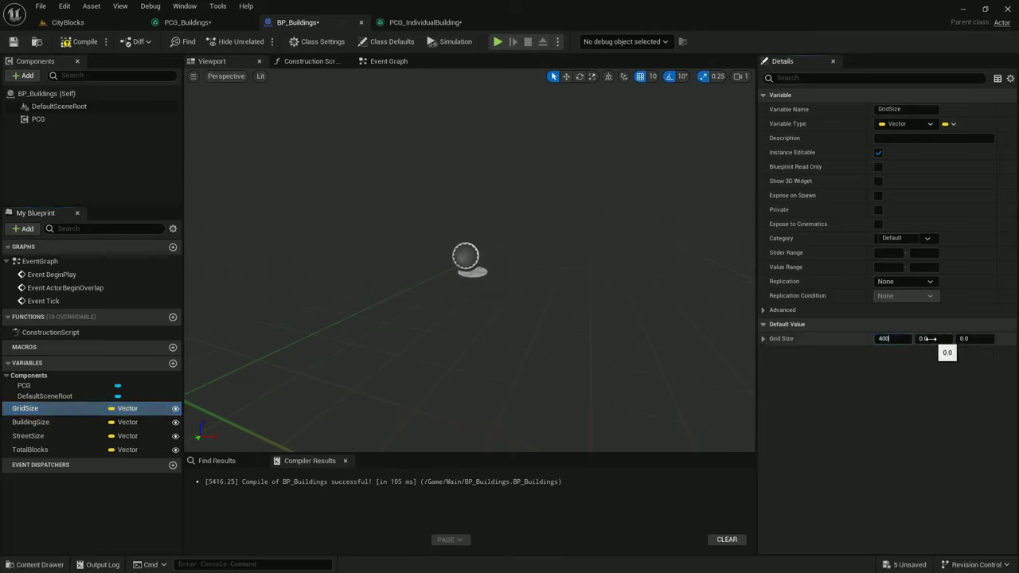
{"action": "left_click", "coordinate": [927, 338]}
{"action": "type", "text": "400"}
{"action": "left_click", "coordinate": [964, 338]}
{"action": "type", "text": "300"}
{"action": "key", "text": "Return"}
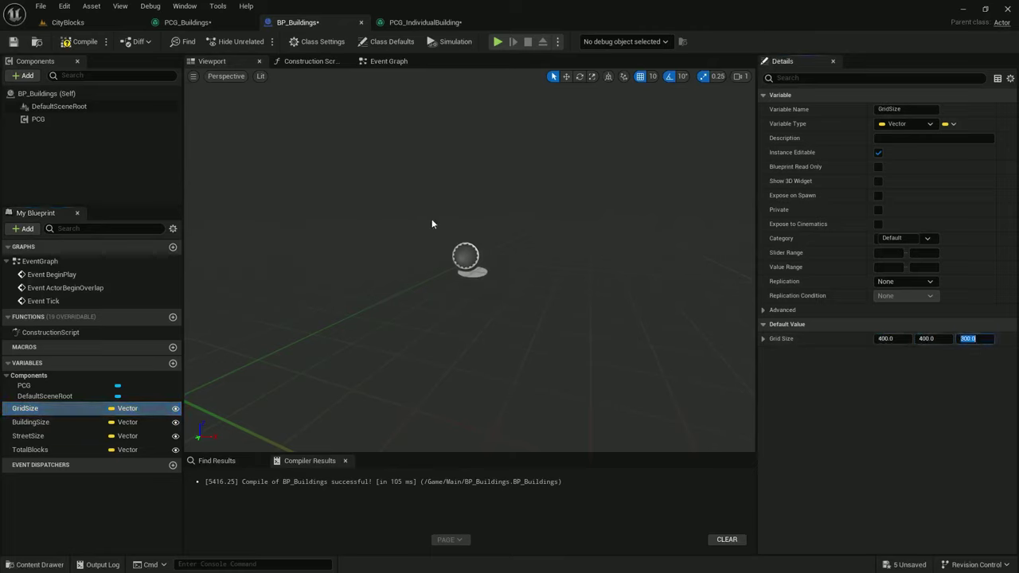
{"action": "left_click", "coordinate": [80, 42]}
{"action": "left_click", "coordinate": [13, 41]}
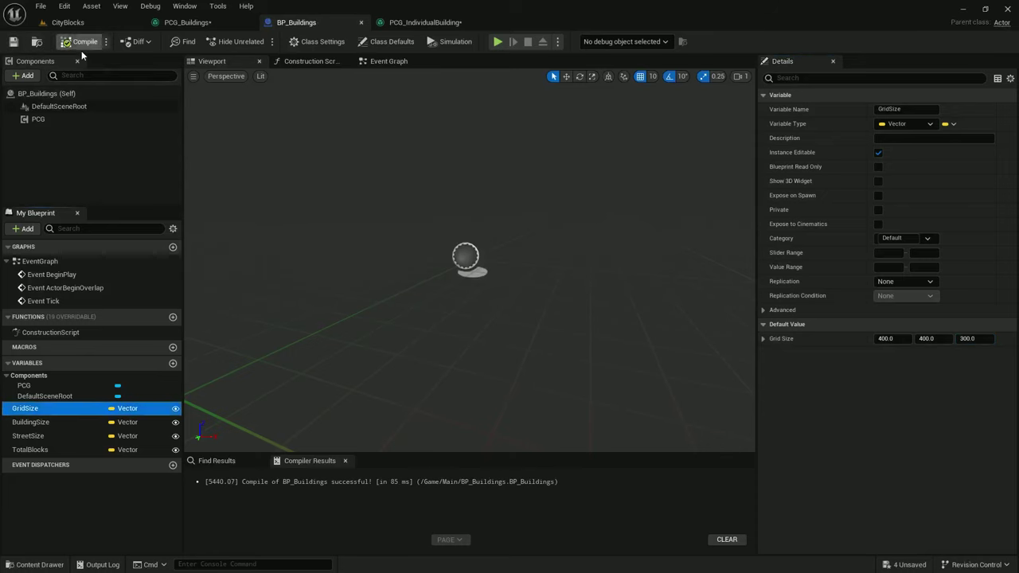
Expand the Create Points Grid node's inputs in PCG_Buildings and compare its grid settings with the BP_Buildings variables
{"action": "left_click", "coordinate": [191, 22]}
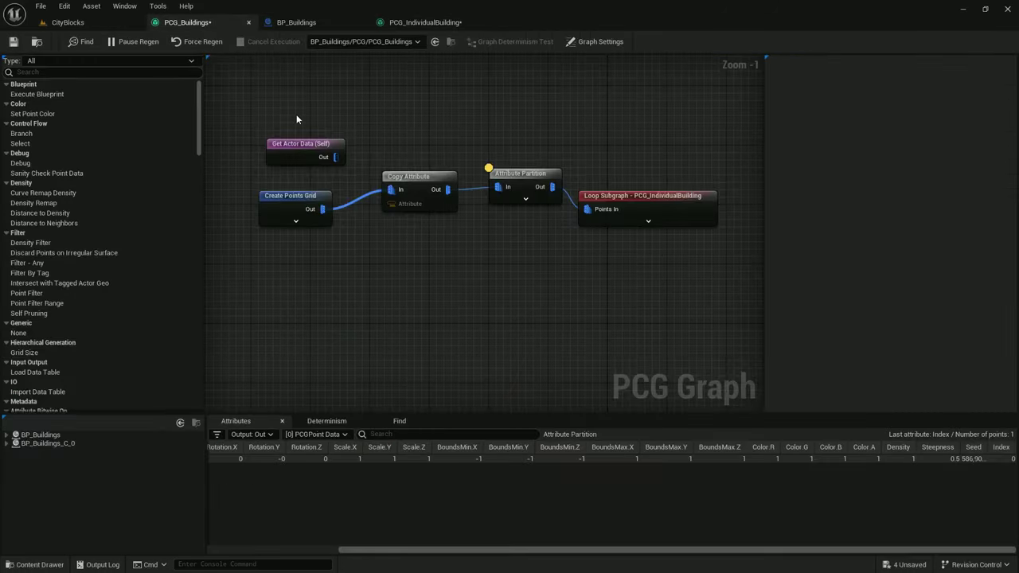
{"action": "left_click", "coordinate": [301, 201]}
{"action": "right_click_drag", "start_coordinate": [301, 200], "coordinate": [533, 179]}
{"action": "left_click", "coordinate": [526, 199]}
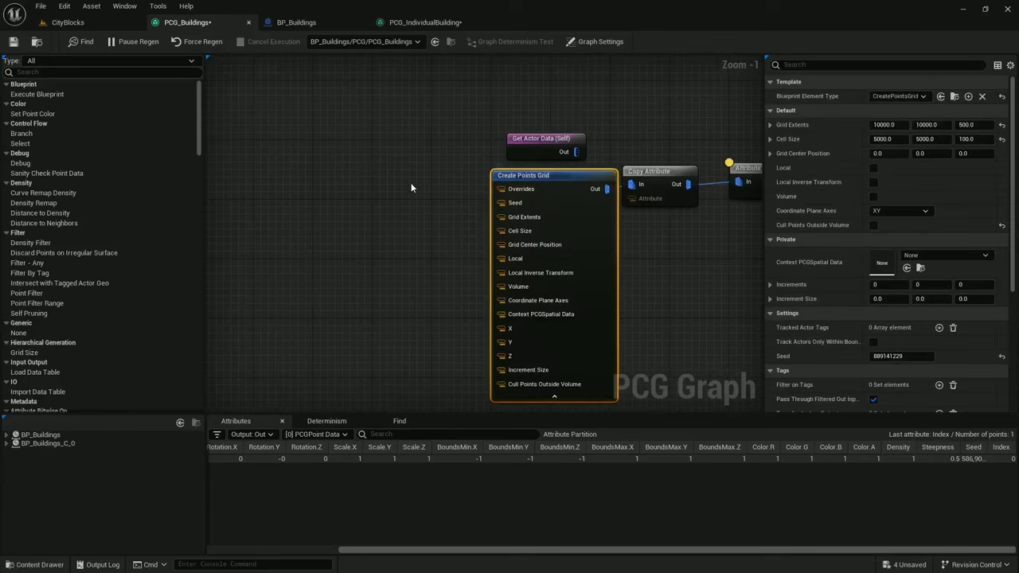
{"action": "right_click_drag", "start_coordinate": [435, 238], "coordinate": [379, 198]}
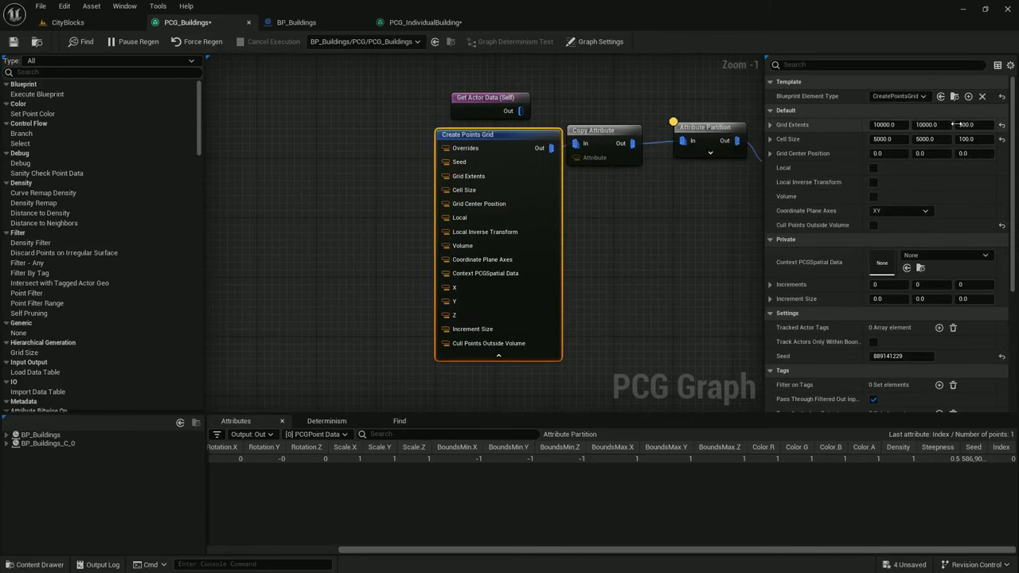
{"action": "left_click", "coordinate": [296, 22]}
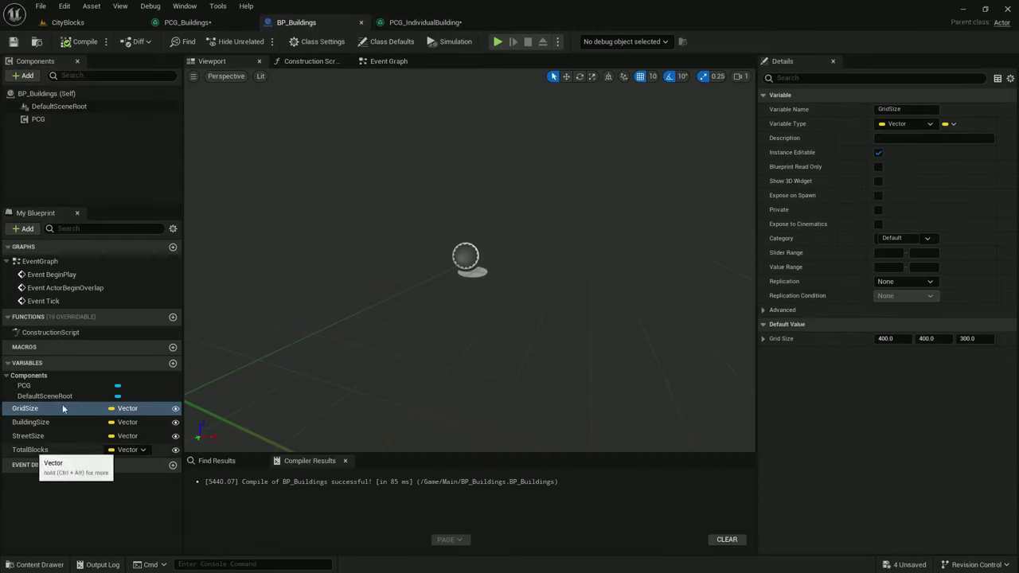
{"action": "left_click", "coordinate": [187, 22]}
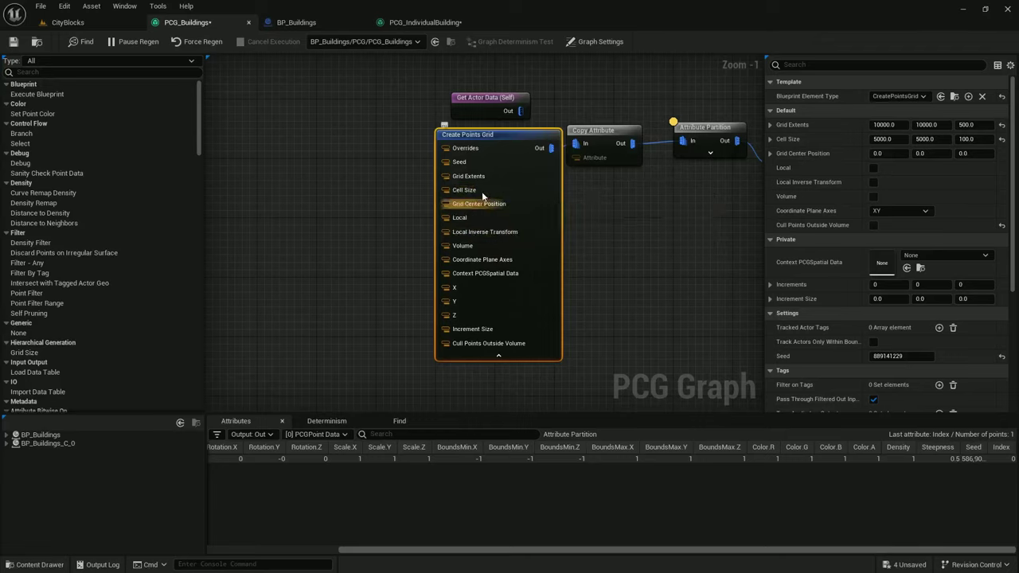
Add a Get Actor Property node beside Create Points Grid in PCG_Buildings and set its property name to GridSize
{"action": "right_click_drag", "start_coordinate": [314, 184], "coordinate": [378, 177]}
{"action": "right_click", "coordinate": [342, 163]}
{"action": "type", "text": "get actor"}
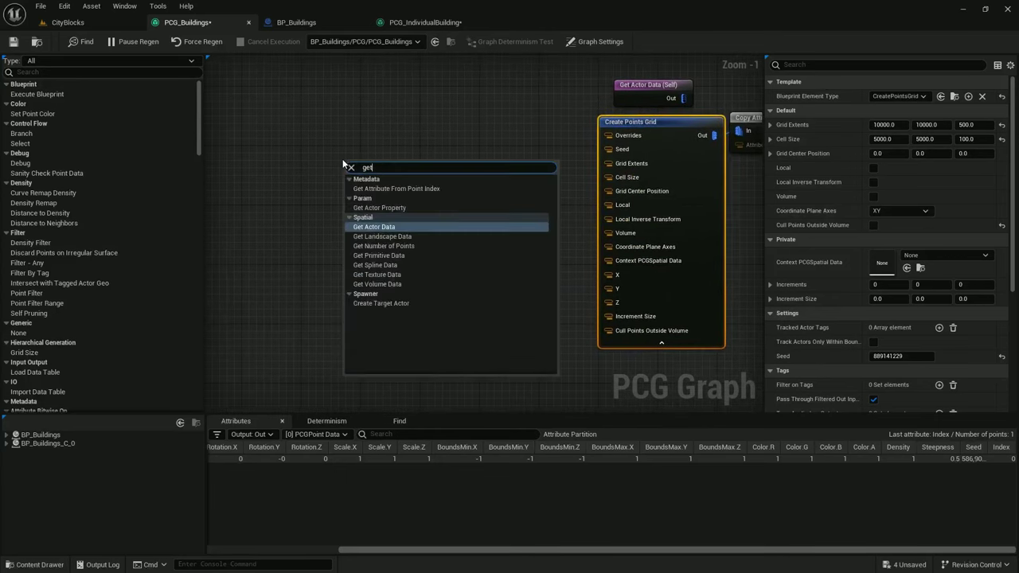
{"action": "left_click", "coordinate": [387, 190]}
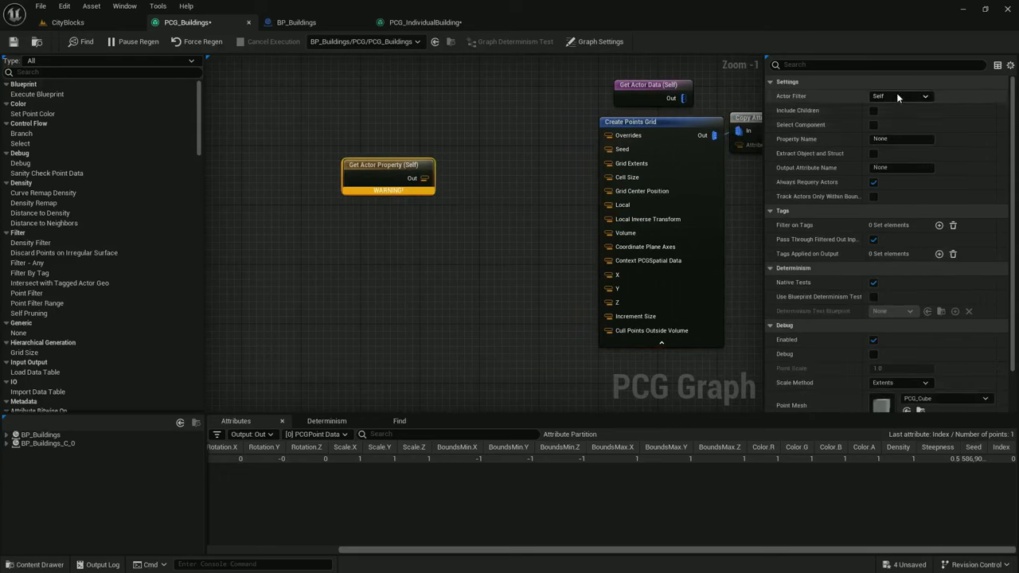
{"action": "left_click", "coordinate": [884, 139]}
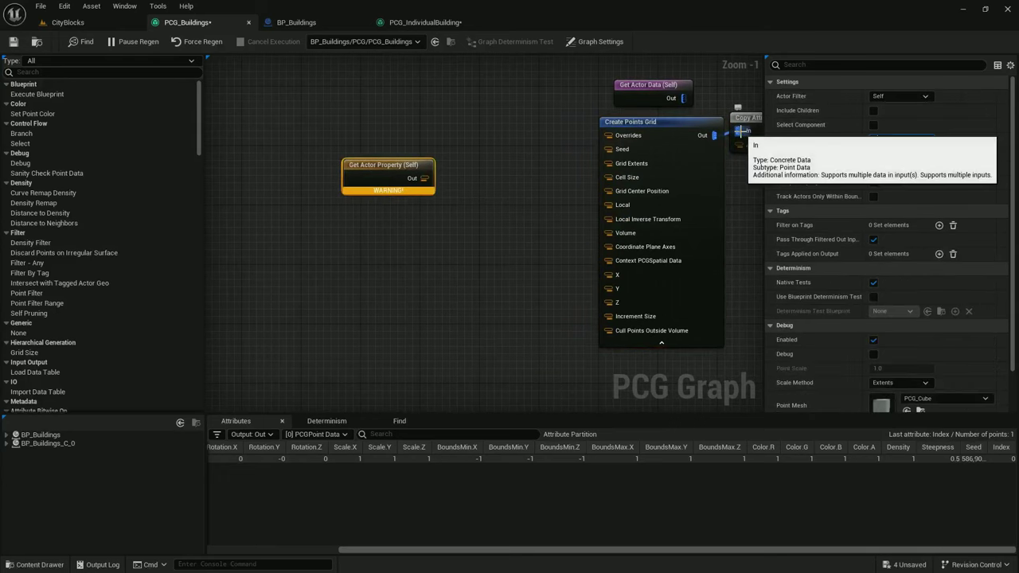
{"action": "scroll", "coordinate": [889, 140], "scroll_direction": "down", "scroll_amount": 1}
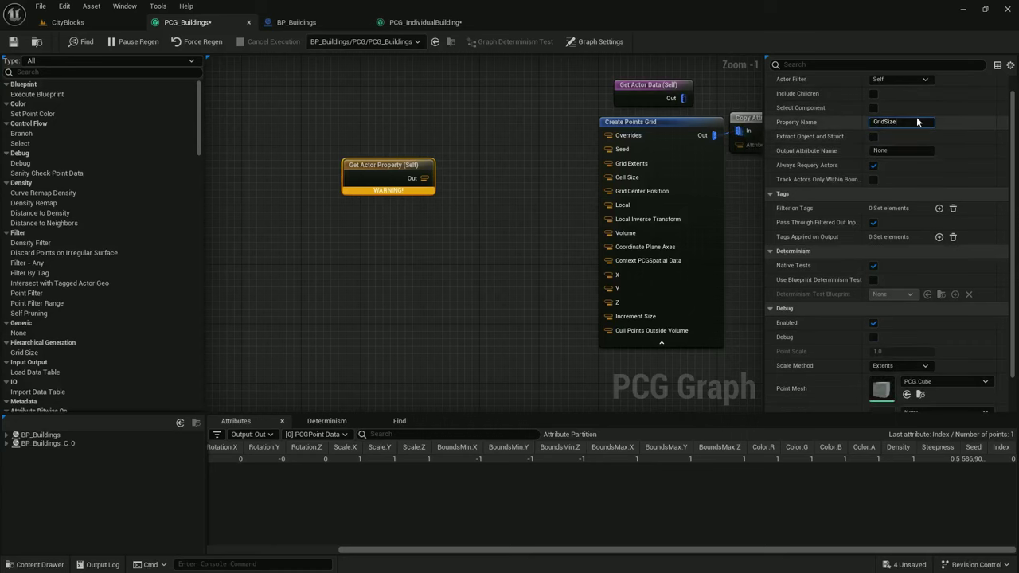
Set the Get Actor Property node's output attribute name to GridSize and label the node with the comment GridSize
{"action": "left_click_drag", "start_coordinate": [914, 123], "coordinate": [858, 147]}
{"action": "type", "text": "GridSize"}
{"action": "scroll", "coordinate": [496, 136], "scroll_direction": "up", "scroll_amount": 1}
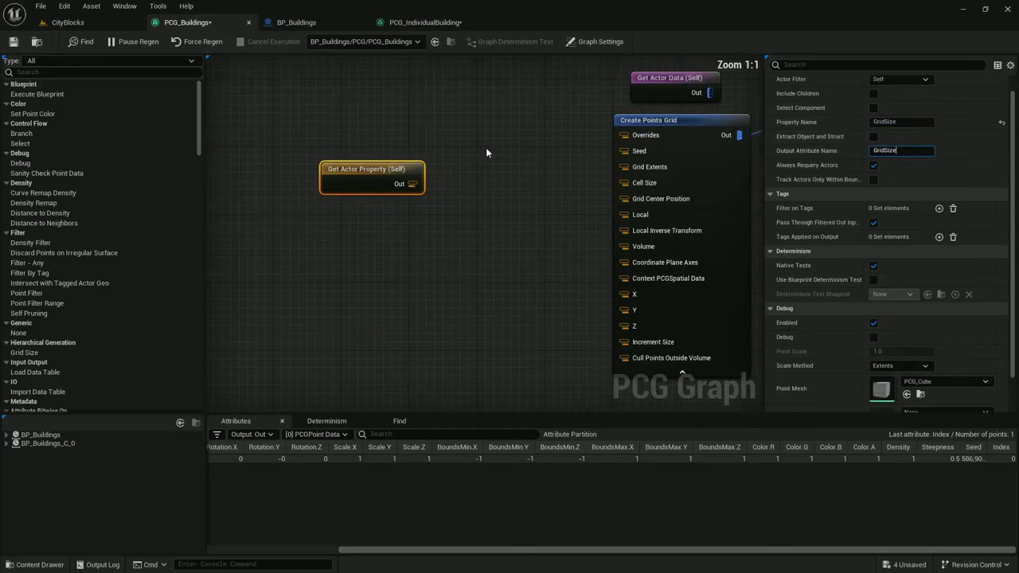
{"action": "left_click_drag", "start_coordinate": [403, 170], "coordinate": [356, 173]}
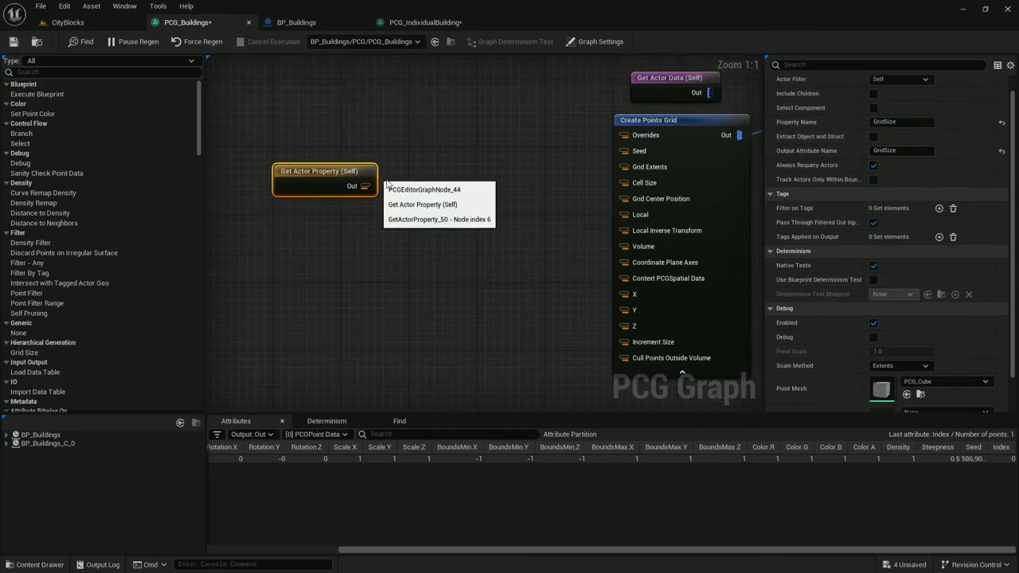
{"action": "left_click", "coordinate": [293, 156]}
{"action": "left_click", "coordinate": [286, 171]}
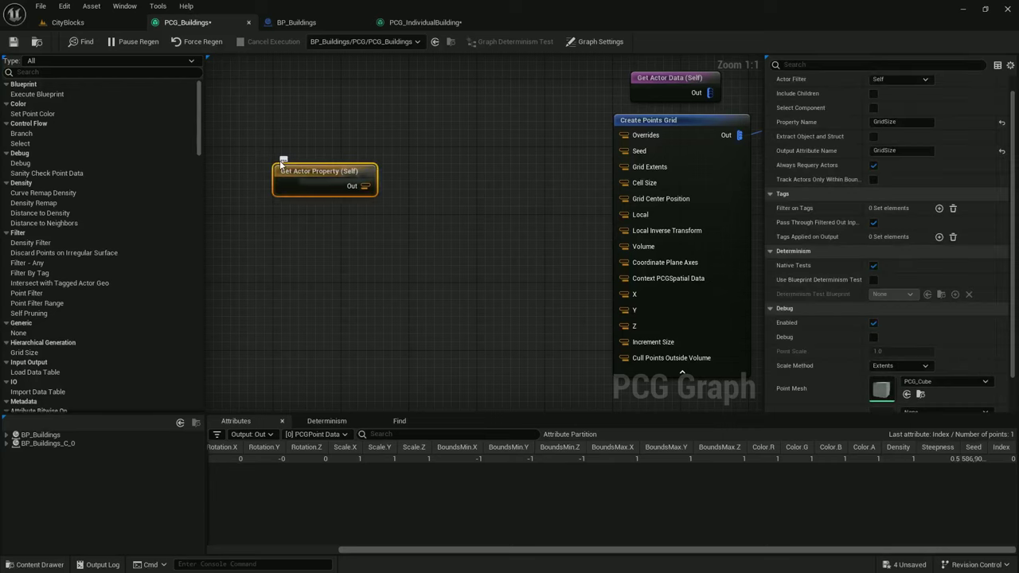
{"action": "left_click", "coordinate": [280, 163]}
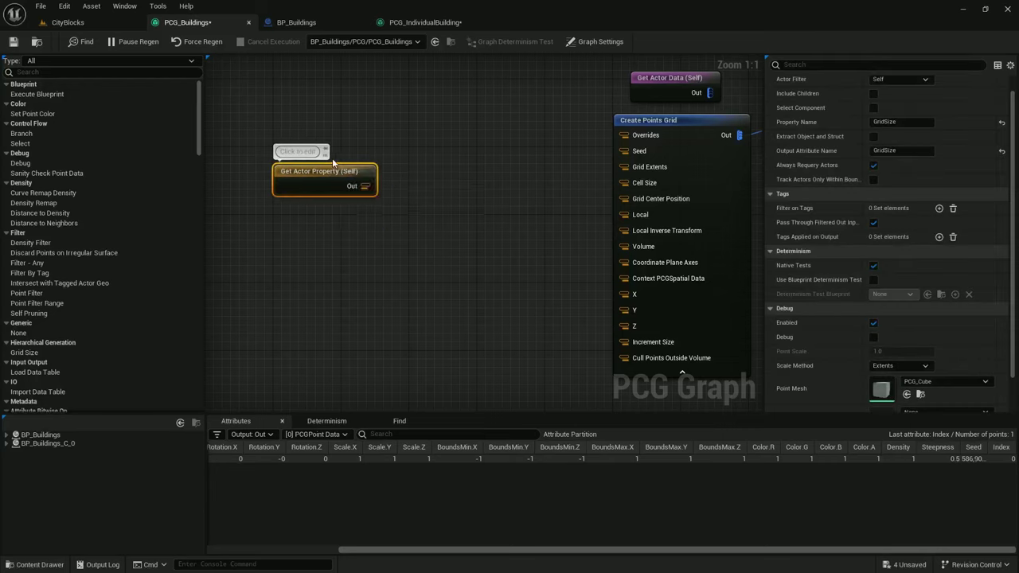
{"action": "left_click", "coordinate": [301, 151]}
{"action": "type", "text": "GridSize"}
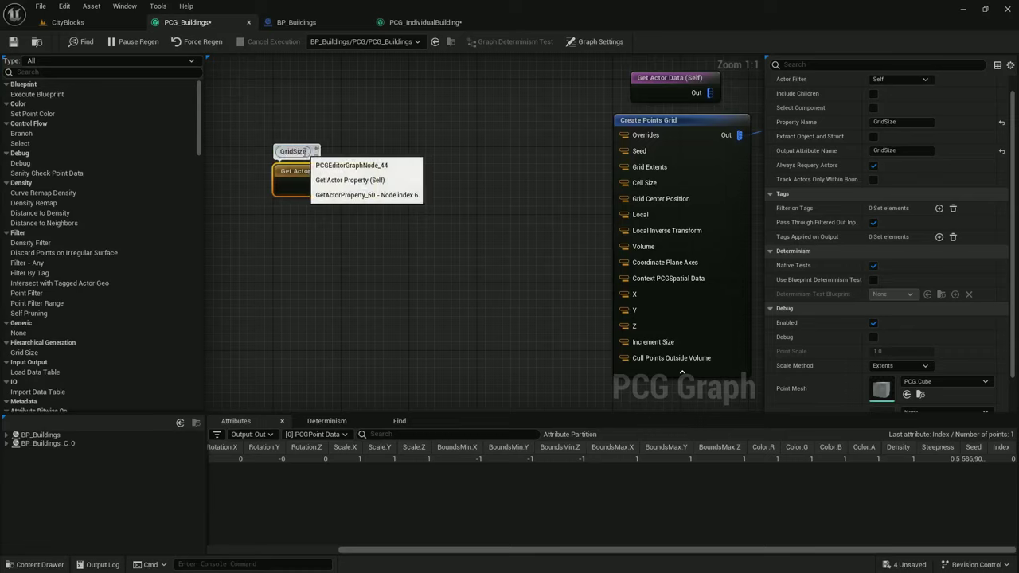
Duplicate the GridSize property node, place the copy directly below it, and change its comment to BuildingSize
{"action": "key", "text": "ctrl+d"}
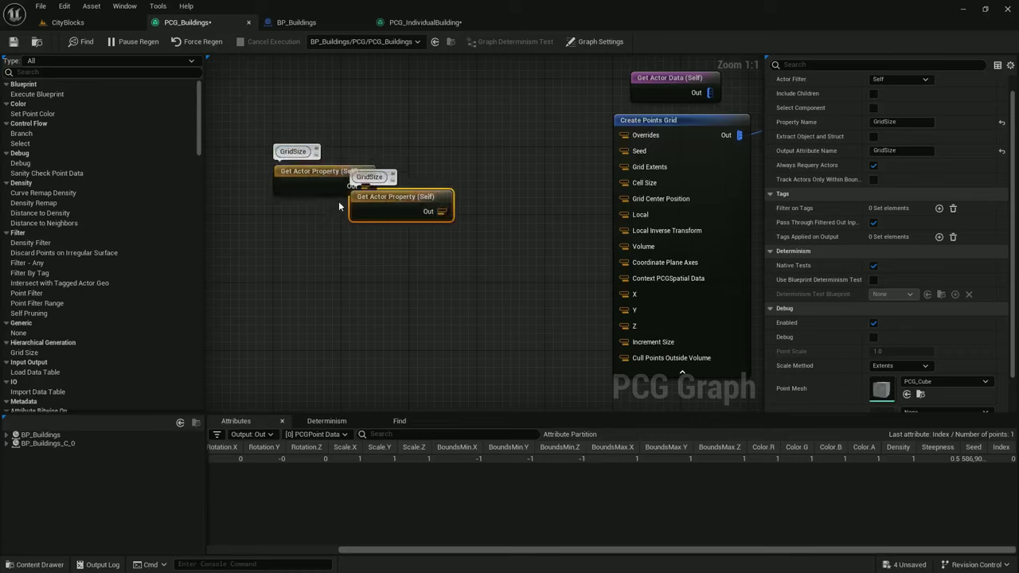
{"action": "left_click_drag", "start_coordinate": [406, 196], "coordinate": [326, 228]}
{"action": "left_click", "coordinate": [285, 211]}
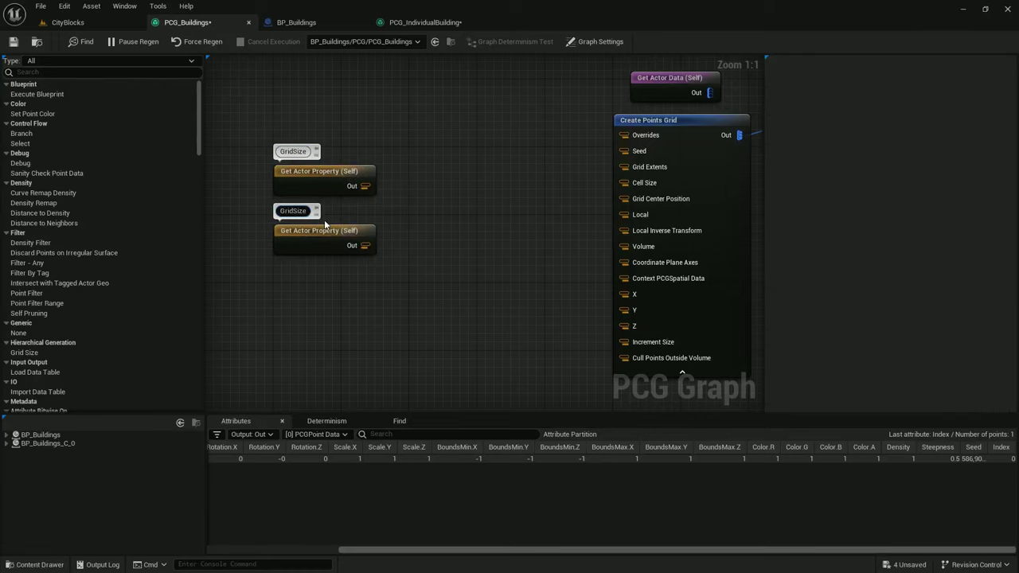
{"action": "type", "text": "Build"}
{"action": "key", "text": "BackSpace"}
{"action": "key", "text": "BackSpace"}
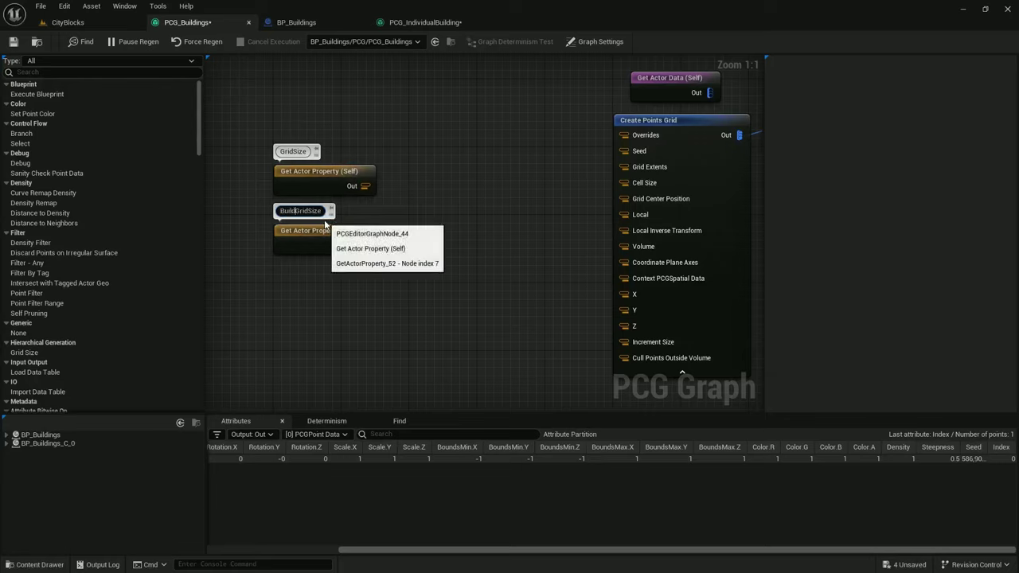
{"action": "type", "text": "lding"}
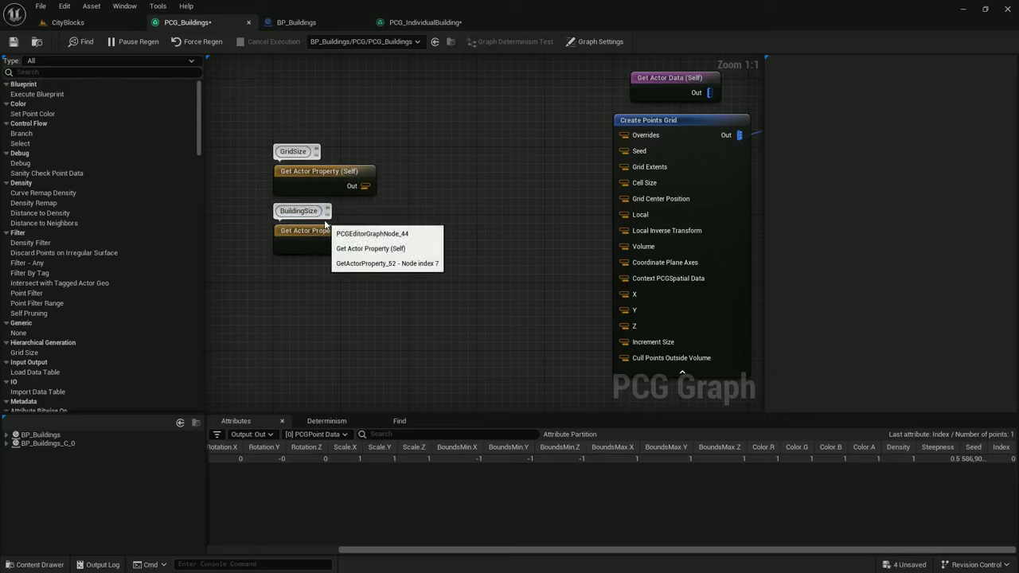
Set both the property name and the output attribute name of the duplicated Get Actor Property node to BuildingSize
{"action": "left_click", "coordinate": [322, 239]}
{"action": "left_click", "coordinate": [893, 122]}
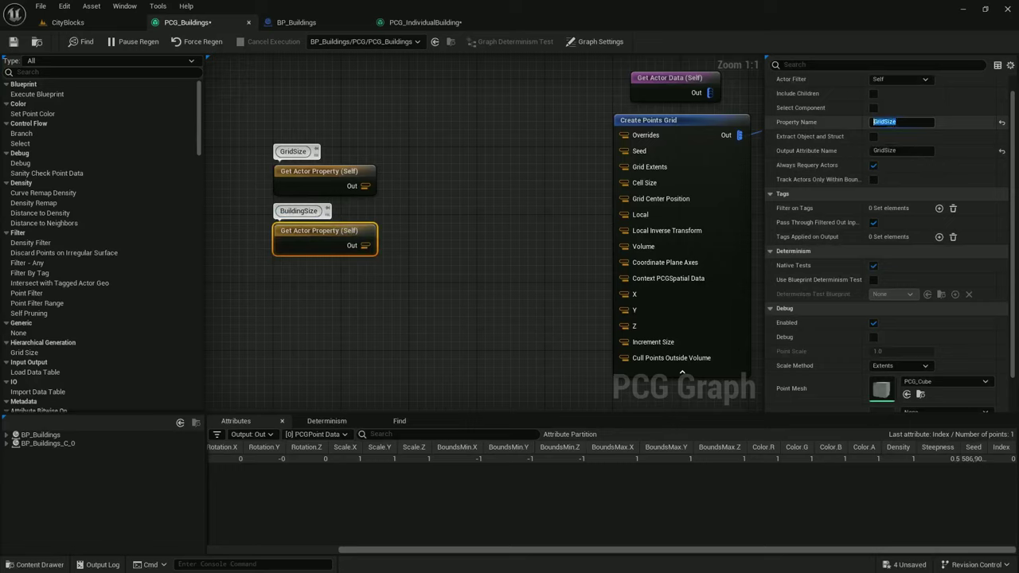
{"action": "type", "text": "Building"}
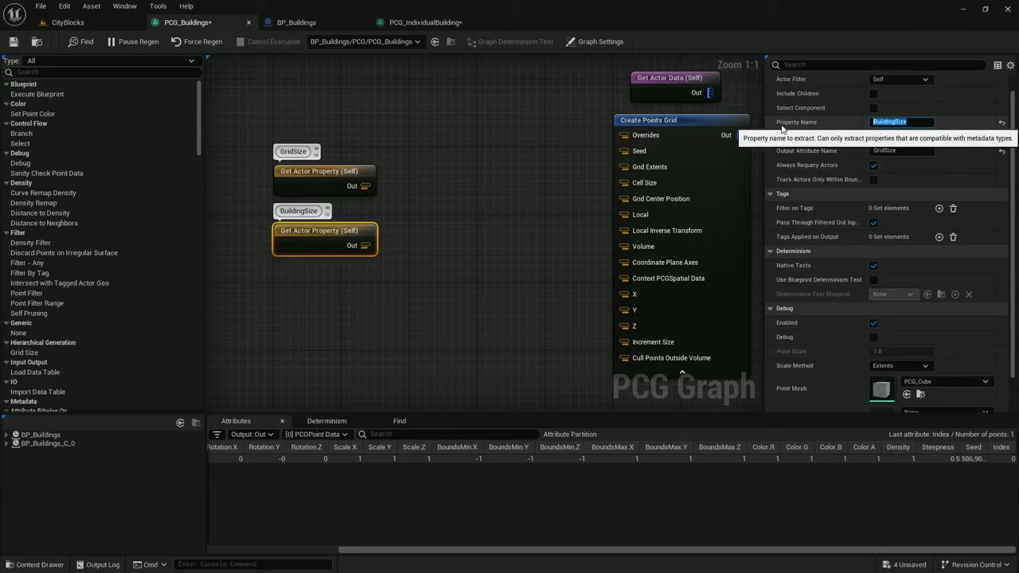
{"action": "left_click", "coordinate": [899, 152]}
{"action": "type", "text": "BuildingSize"}
{"action": "left_click", "coordinate": [497, 190]}
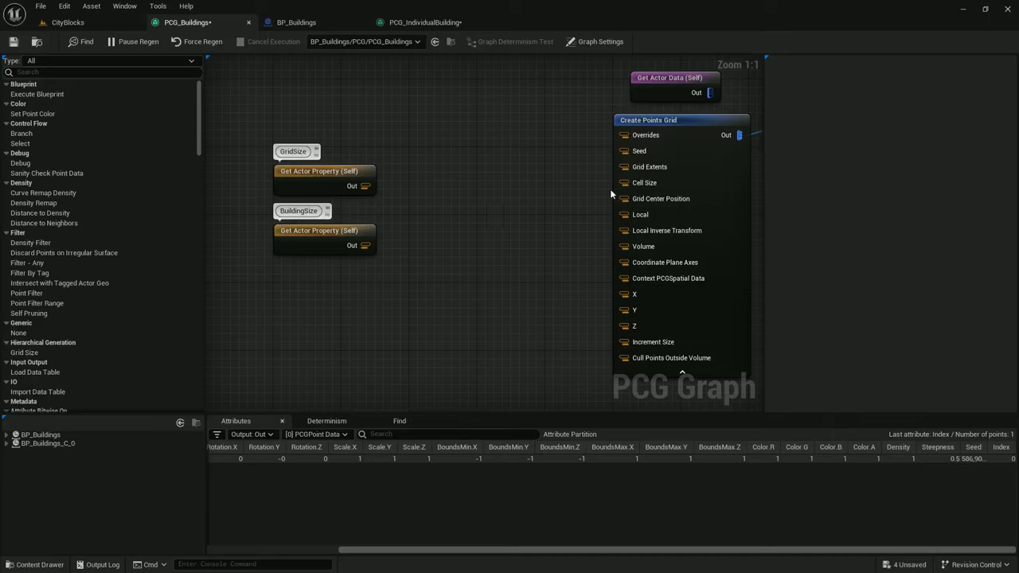
Duplicate the BuildingSize node below itself and set the copy's property name, output attribute name and comment to StreetSize
{"action": "left_click", "coordinate": [659, 123]}
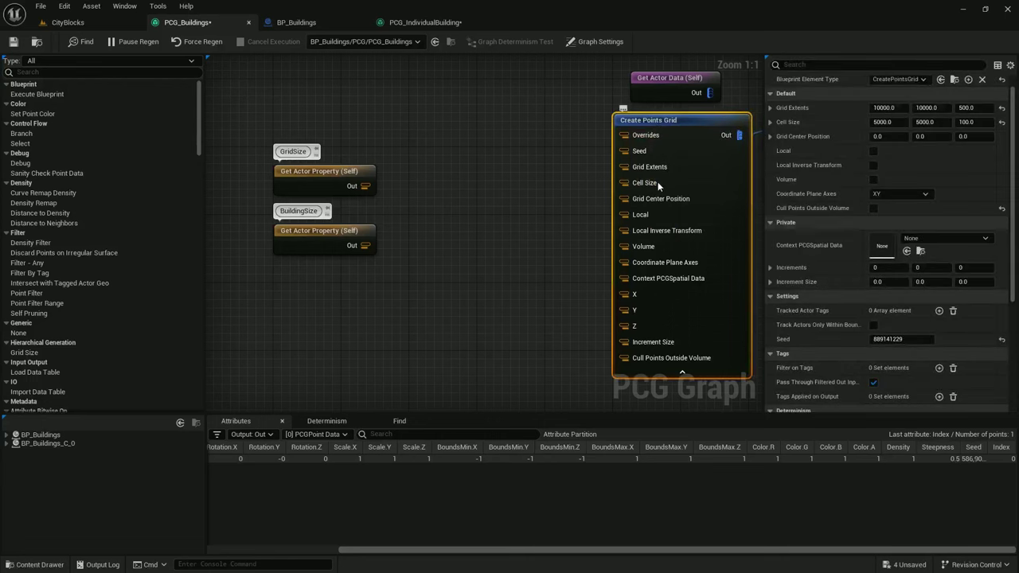
{"action": "right_click_drag", "start_coordinate": [363, 213], "coordinate": [402, 195]}
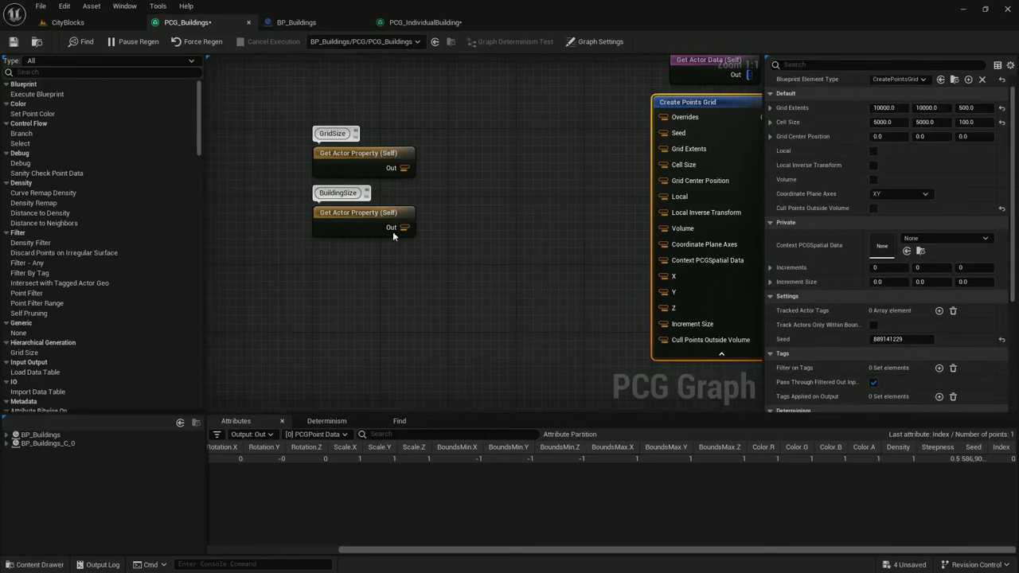
{"action": "left_click", "coordinate": [355, 212]}
{"action": "key", "text": "ctrl+d"}
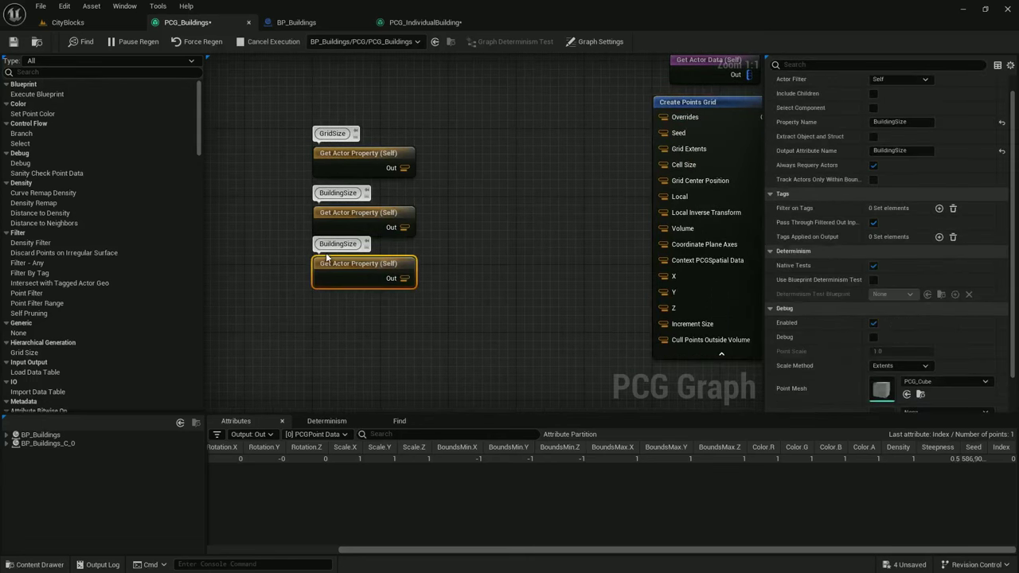
{"action": "left_click", "coordinate": [915, 121]}
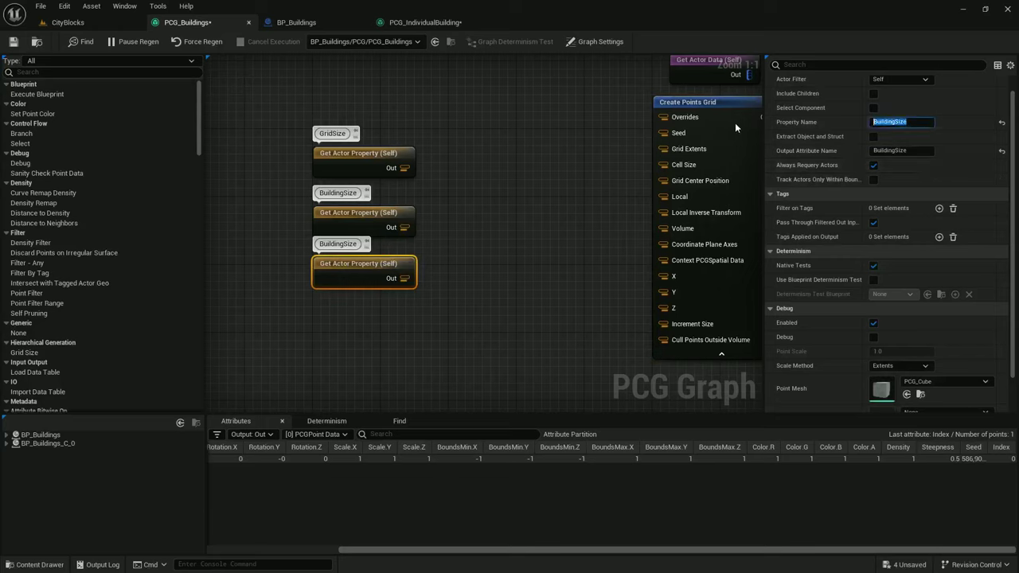
{"action": "type", "text": "StreetSize"}
{"action": "key", "text": "ctrl+a"}
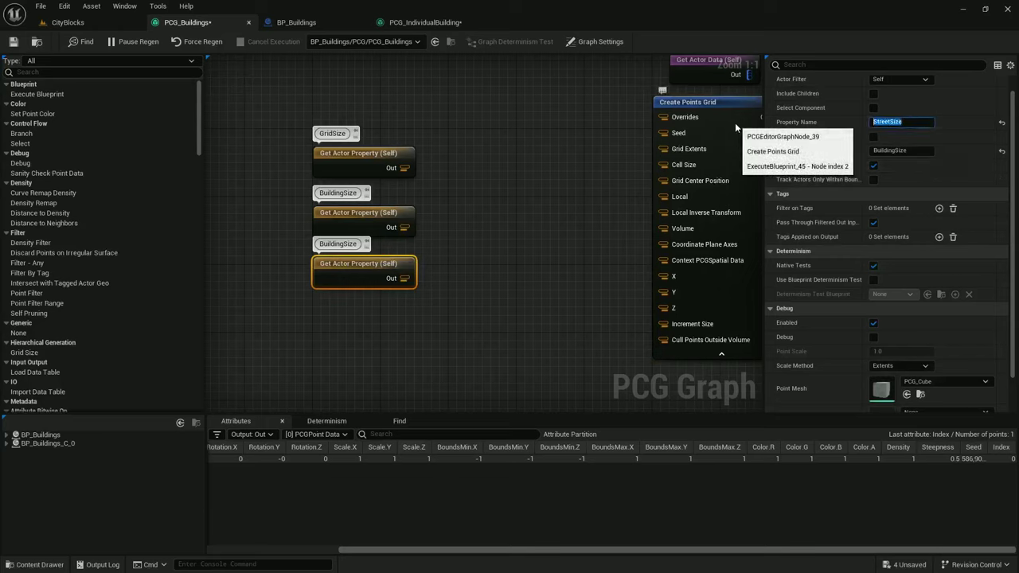
{"action": "key", "text": "ctrl+c"}
{"action": "left_click", "coordinate": [921, 152]}
{"action": "key", "text": "ctrl+v"}
{"action": "left_click", "coordinate": [549, 188]}
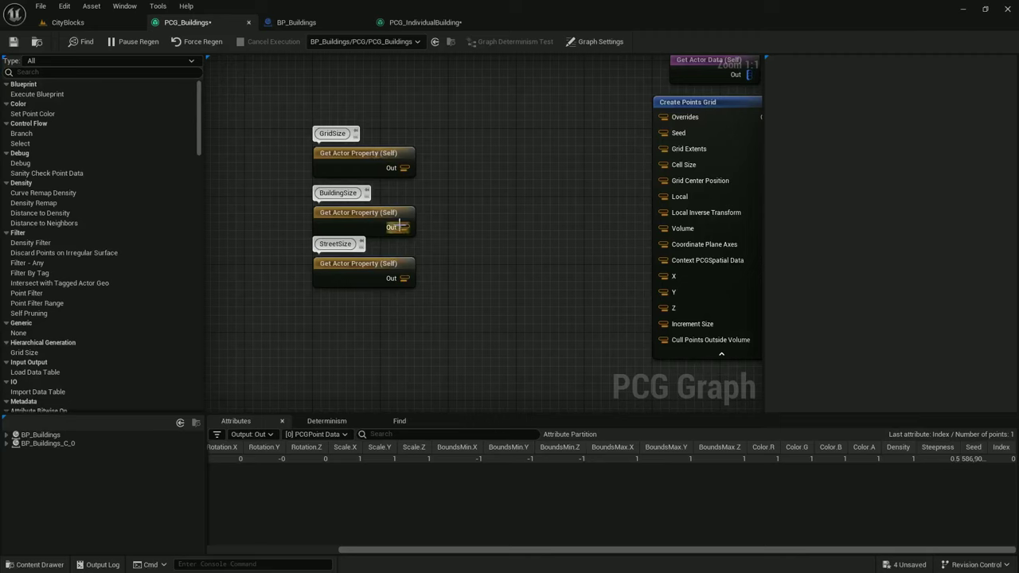
Create a Maths: Add node that takes BuildingSize as In A and StreetSize as In B
{"action": "left_click_drag", "start_coordinate": [402, 228], "coordinate": [439, 220]}
{"action": "type", "text": "add"}
{"action": "key", "text": "Return"}
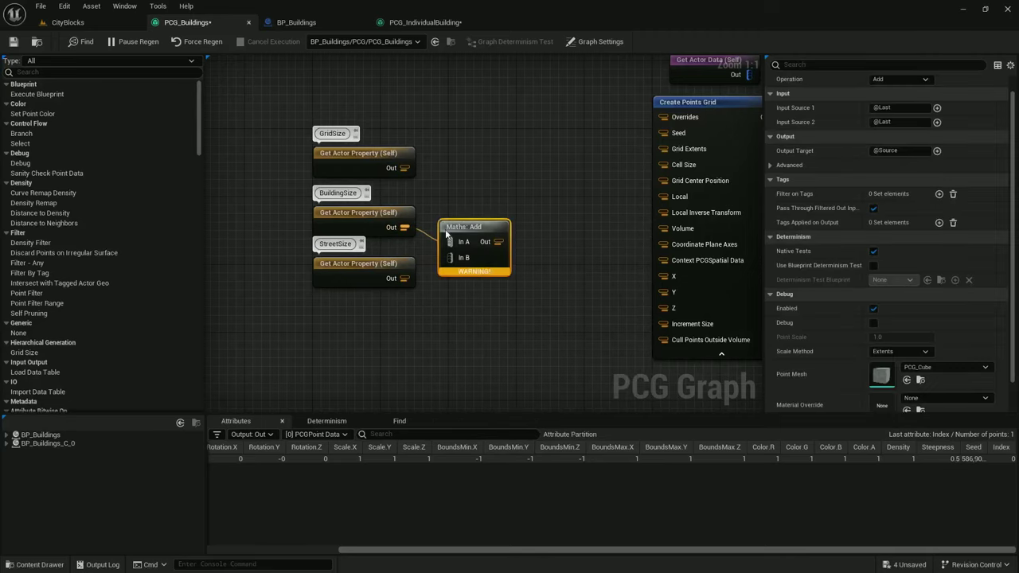
{"action": "left_click_drag", "start_coordinate": [450, 257], "coordinate": [468, 214]}
Multiply GridSize by the Add result in a Maths: Multiply node and connect its output to Create Points Grid's Cell Size
{"action": "left_click_drag", "start_coordinate": [406, 170], "coordinate": [533, 164]}
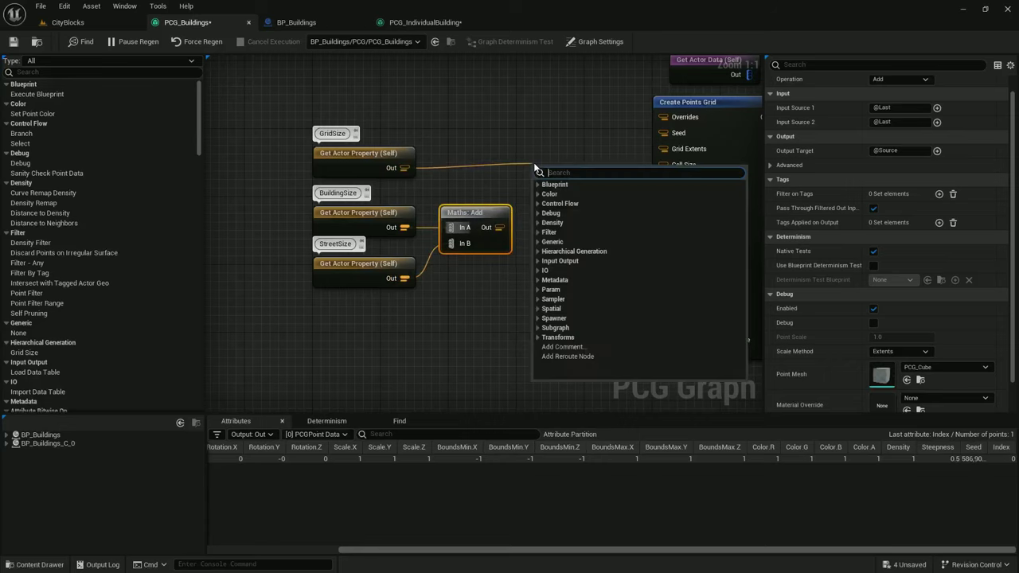
{"action": "type", "text": "multip"}
{"action": "key", "text": "Return"}
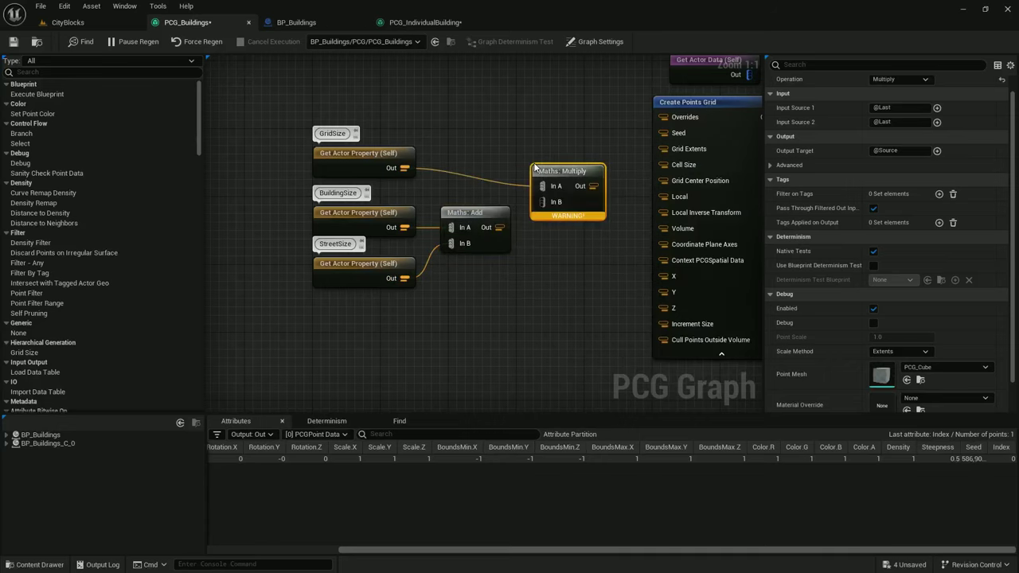
{"action": "left_click_drag", "start_coordinate": [539, 215], "coordinate": [500, 228]}
{"action": "left_click_drag", "start_coordinate": [590, 168], "coordinate": [666, 164]}
Check the level, then inspect the Maths: Add and Maths: Multiply outputs against the Cell Size values of Create Points Grid
{"action": "left_click", "coordinate": [68, 22]}
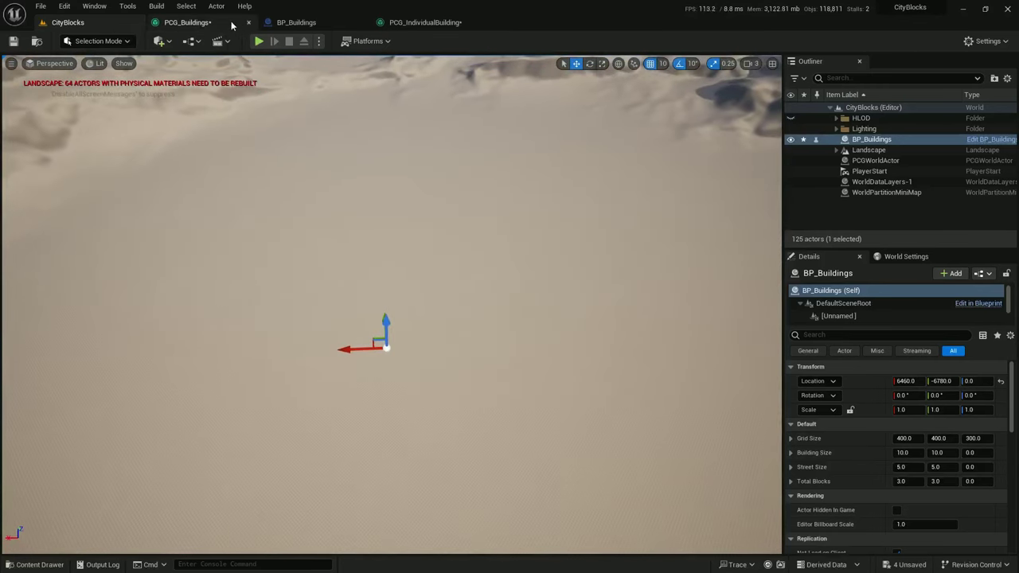
{"action": "left_click", "coordinate": [169, 23]}
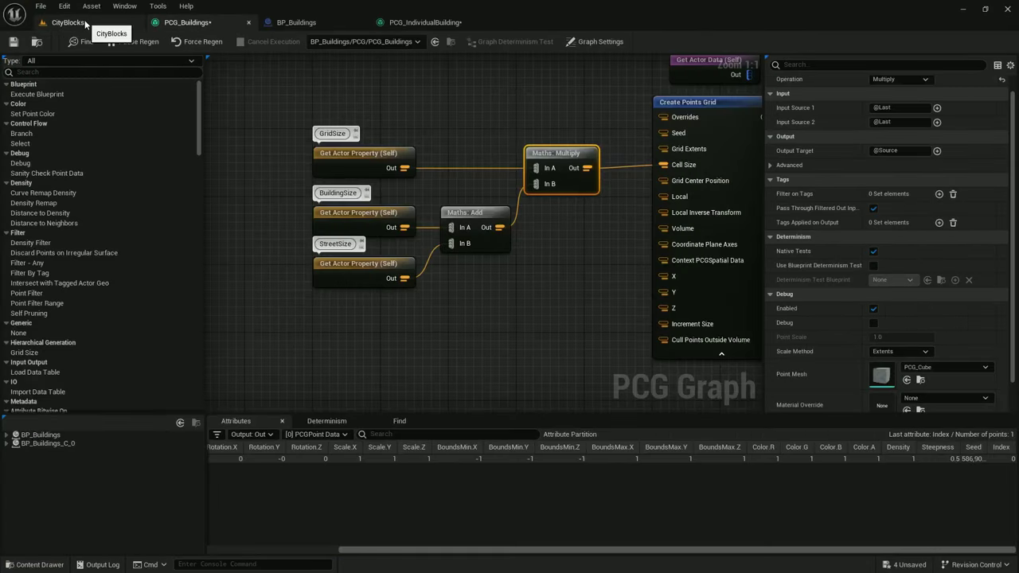
{"action": "left_click", "coordinate": [478, 209]}
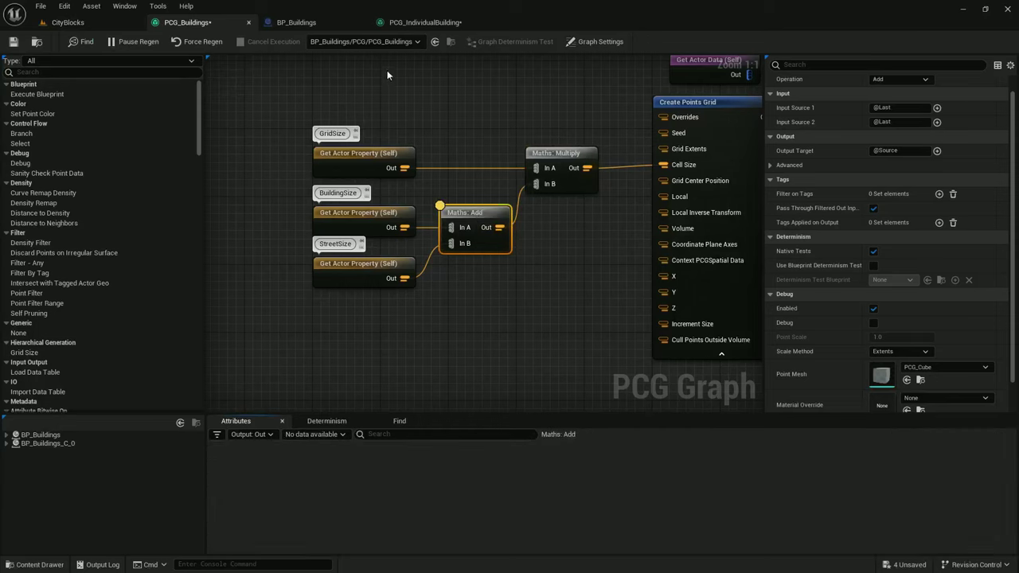
{"action": "left_click", "coordinate": [391, 43]}
{"action": "left_click", "coordinate": [387, 65]}
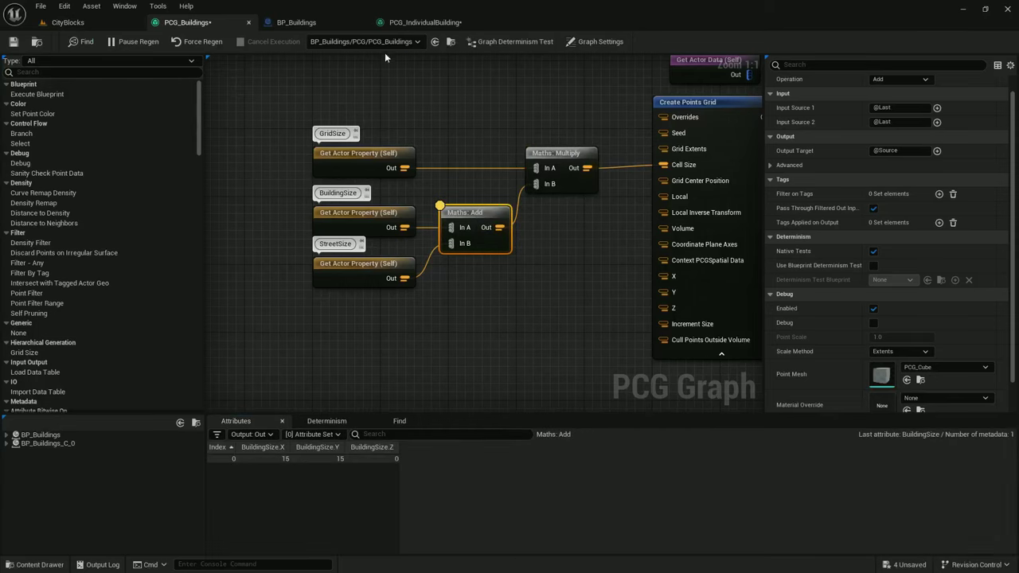
{"action": "left_click", "coordinate": [385, 459]}
{"action": "left_click", "coordinate": [549, 188]}
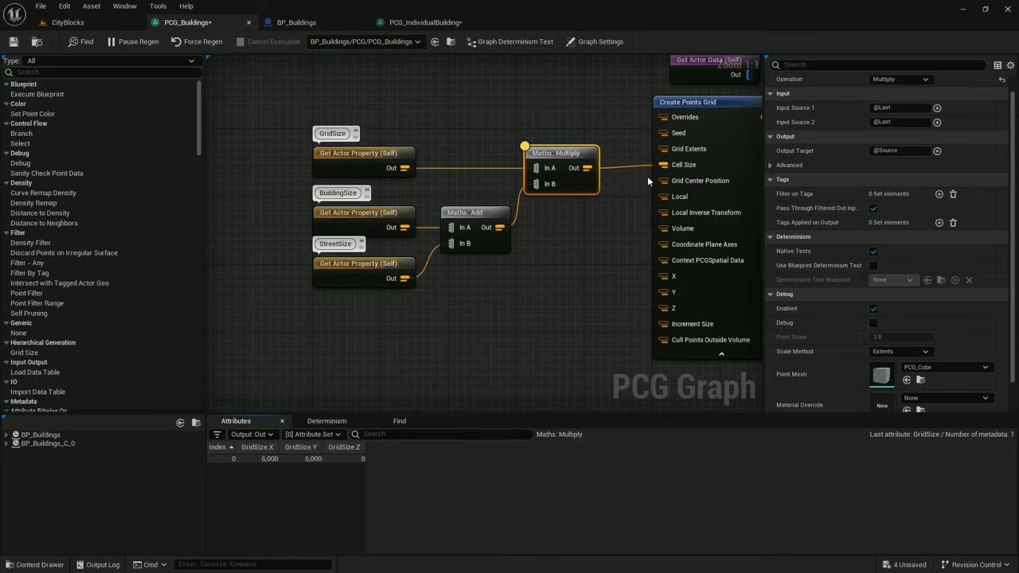
{"action": "left_click", "coordinate": [683, 152]}
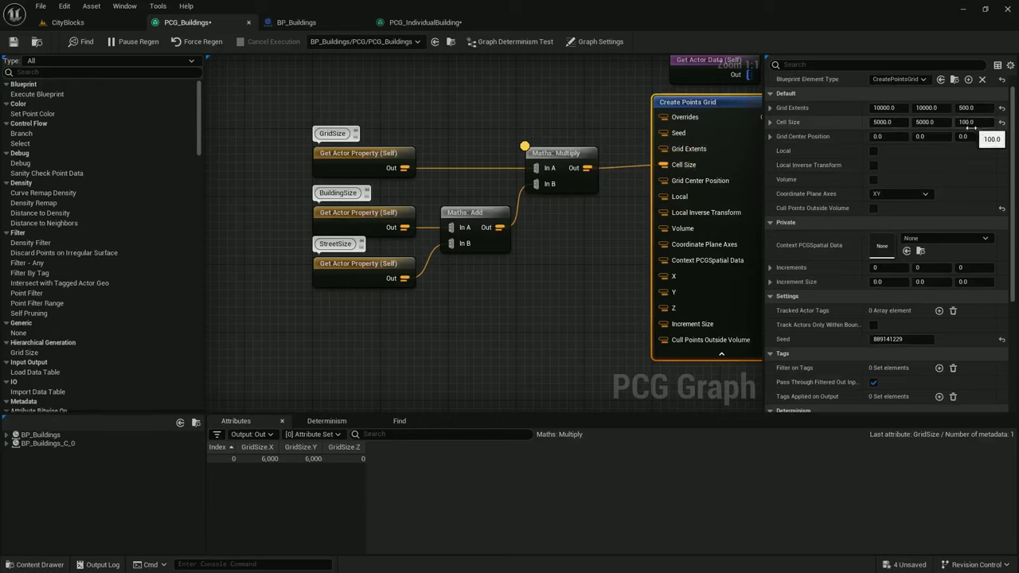
In BP_Buildings, set the Z default of BuildingSize, StreetSize and TotalBlocks to 1, and compile and save the blueprint
{"action": "left_click", "coordinate": [296, 22]}
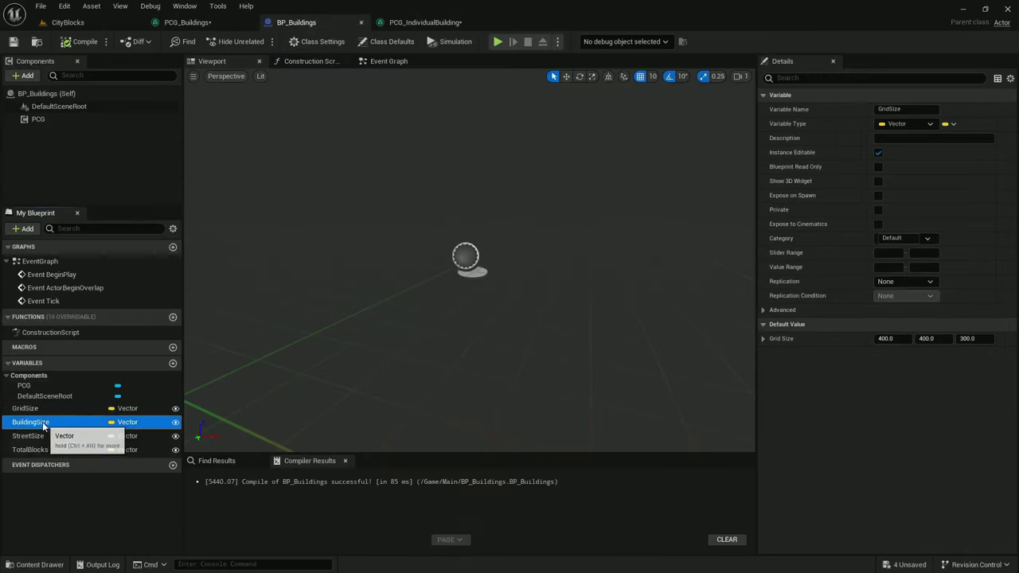
{"action": "left_click", "coordinate": [40, 422]}
{"action": "left_click", "coordinate": [968, 338]}
{"action": "type", "text": "1"}
{"action": "key", "text": "Return"}
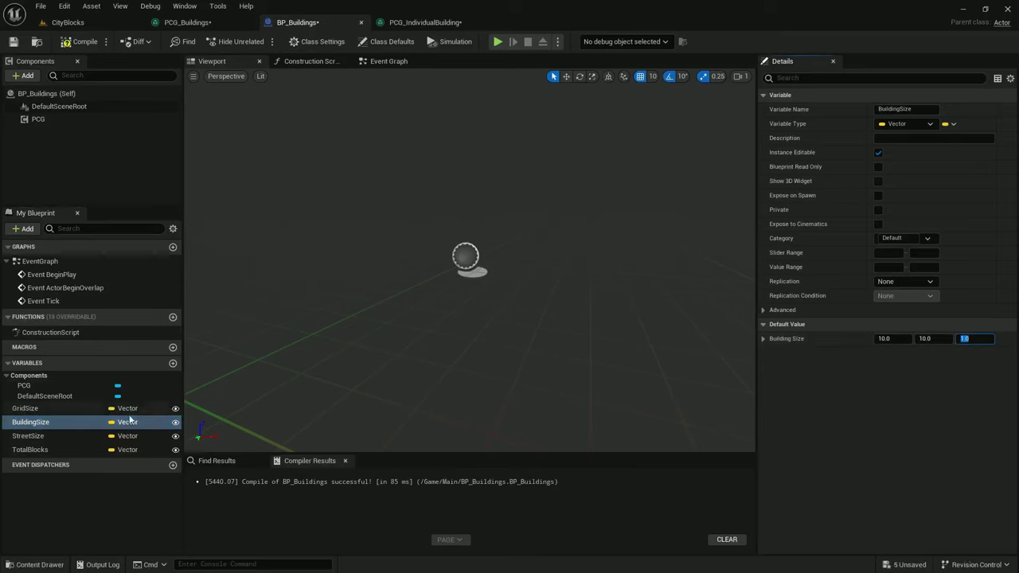
{"action": "left_click", "coordinate": [68, 435]}
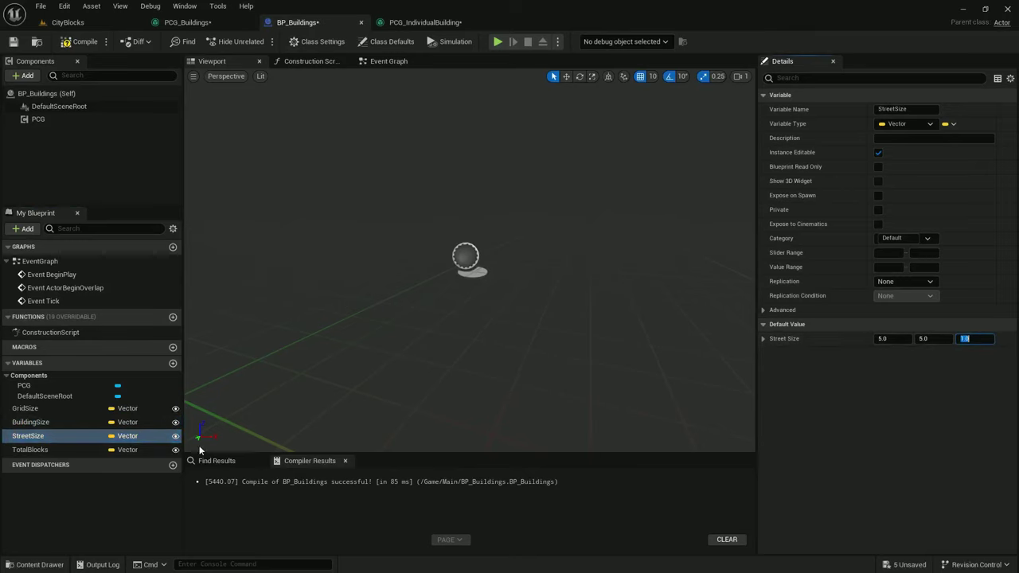
{"action": "left_click", "coordinate": [47, 451]}
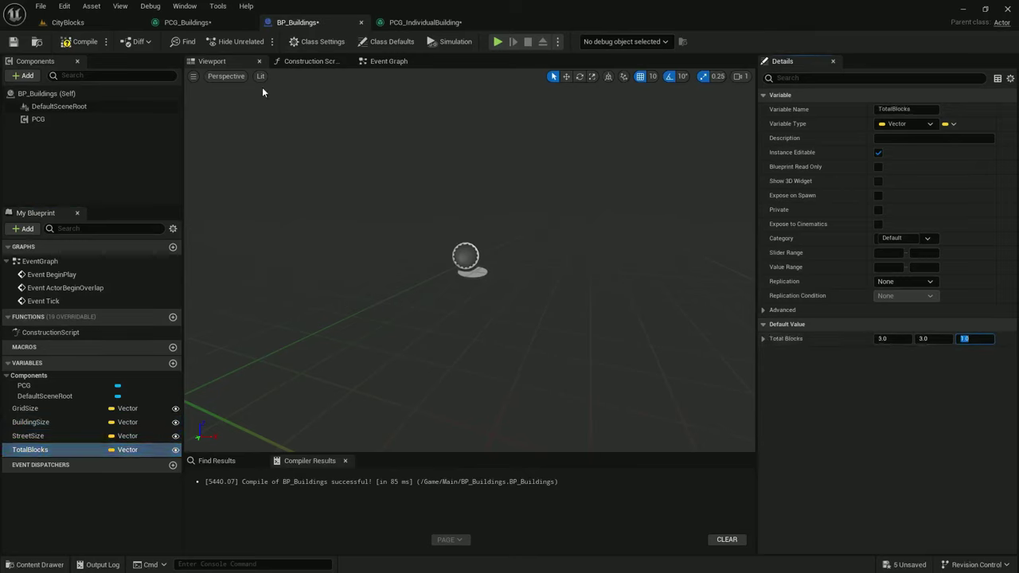
{"action": "left_click", "coordinate": [75, 42]}
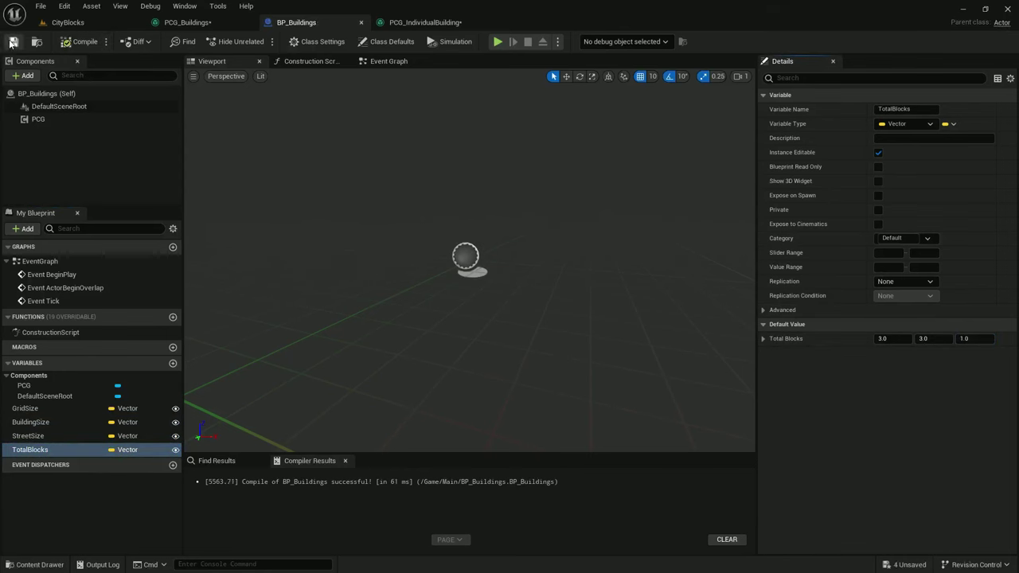
In the CityBlocks level, try BP_Buildings' Street Size at 10 in X and 15 in Y
{"action": "left_click", "coordinate": [63, 22]}
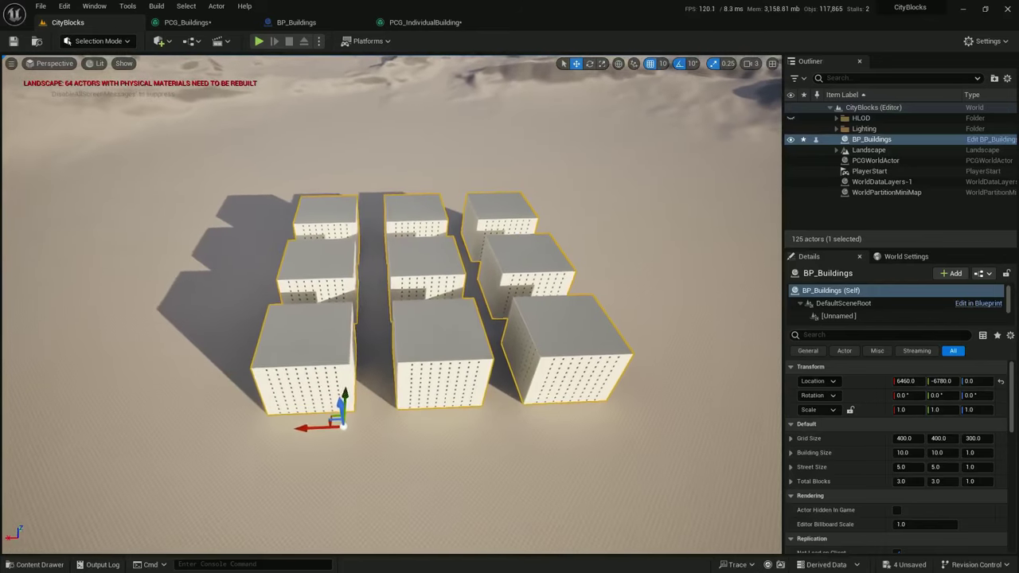
{"action": "right_click_drag", "start_coordinate": [265, 149], "coordinate": [266, 231]}
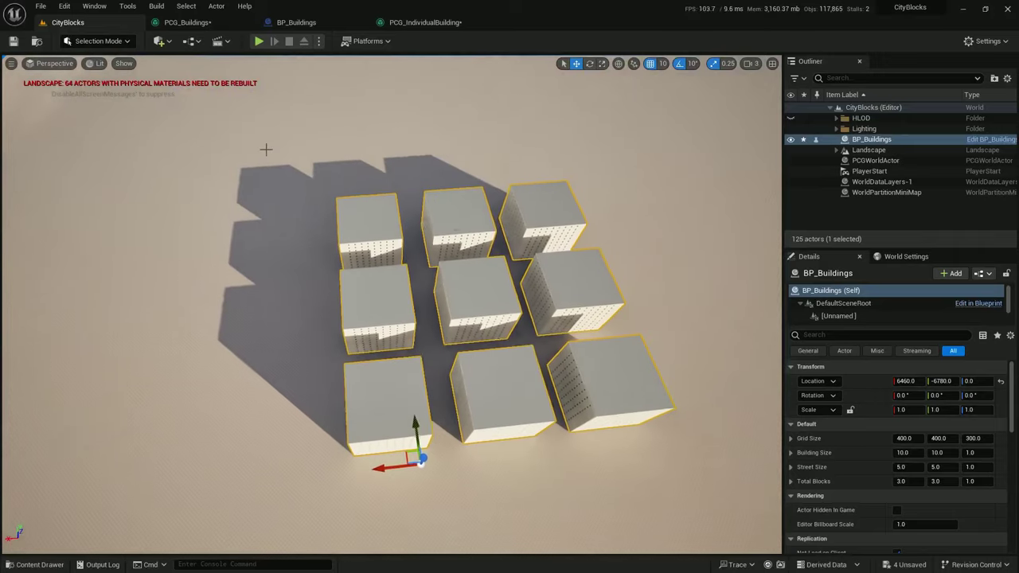
{"action": "left_click", "coordinate": [907, 467]}
{"action": "type", "text": "10"}
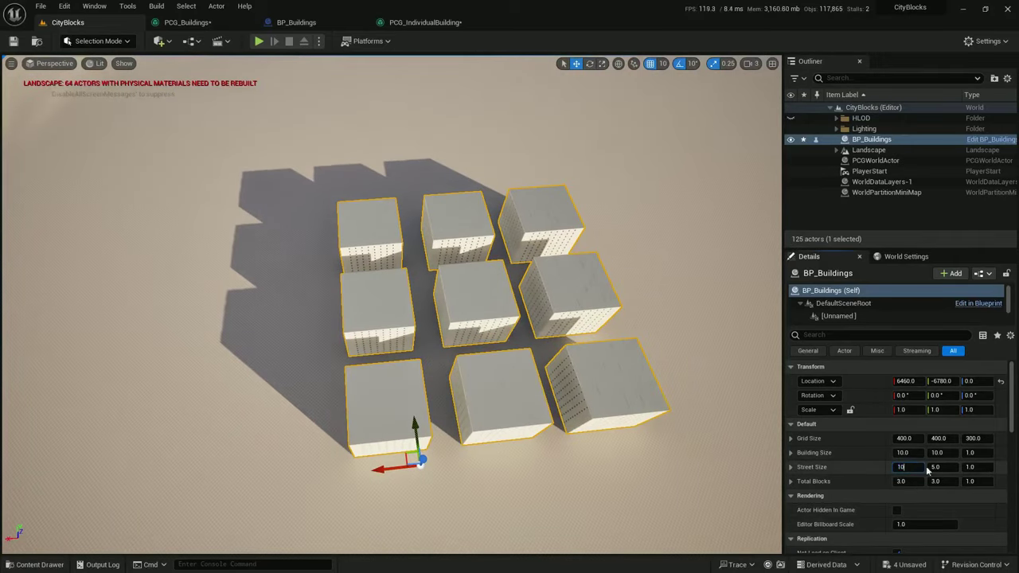
{"action": "left_click", "coordinate": [942, 467]}
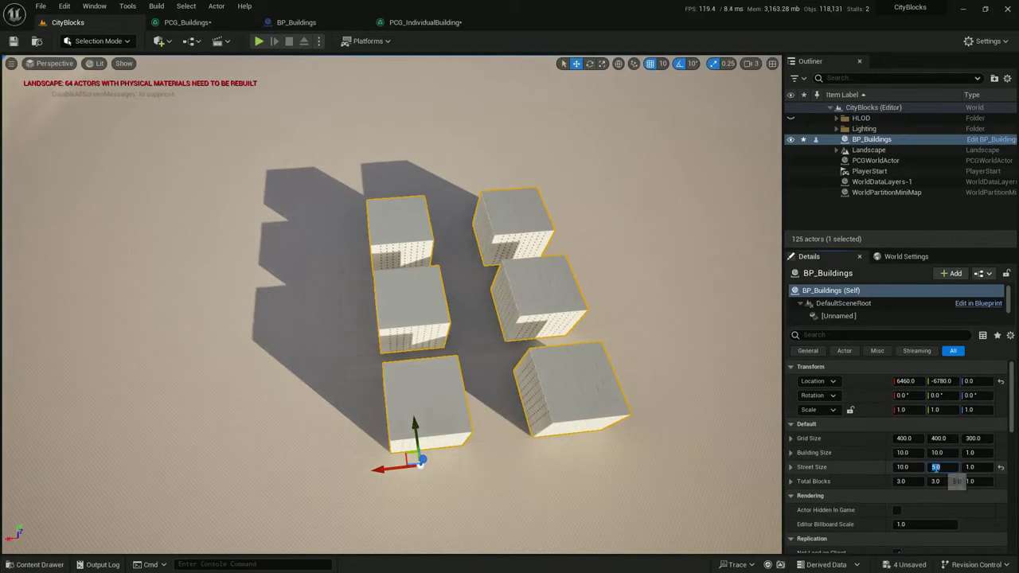
{"action": "type", "text": "15"}
{"action": "key", "text": "Return"}
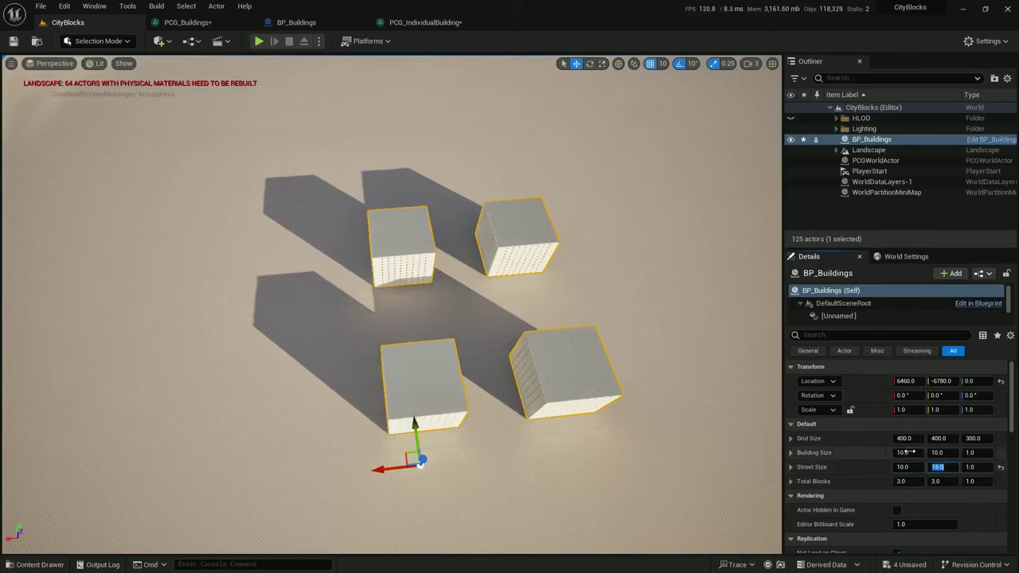
Try BP_Buildings' Building Size at 5 in X and Y, and set the Y value to 10
{"action": "type", "text": "5"}
{"action": "left_click", "coordinate": [940, 453]}
{"action": "type", "text": "5"}
{"action": "key", "text": "Return"}
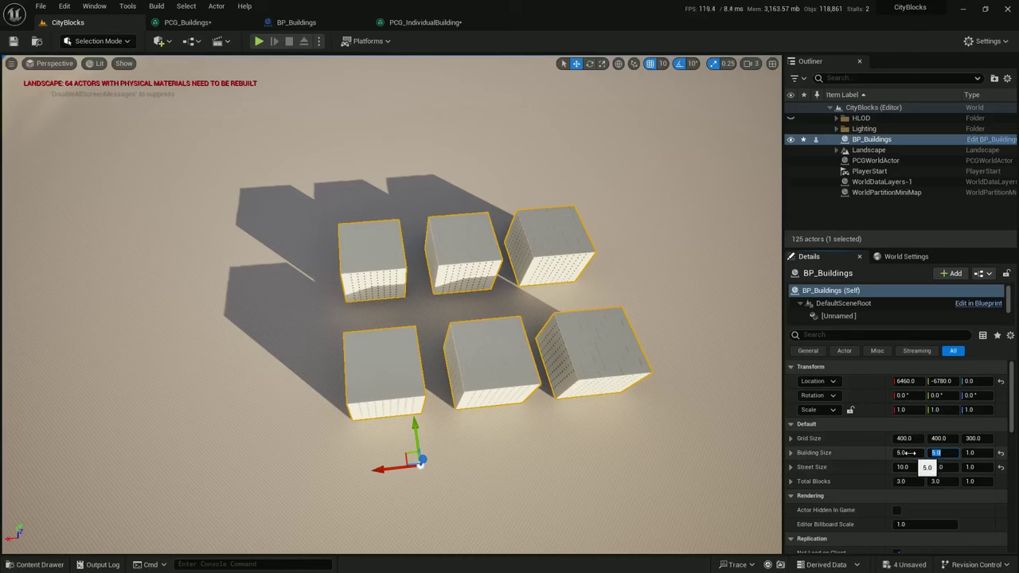
{"action": "type", "text": "10"}
{"action": "key", "text": "Return"}
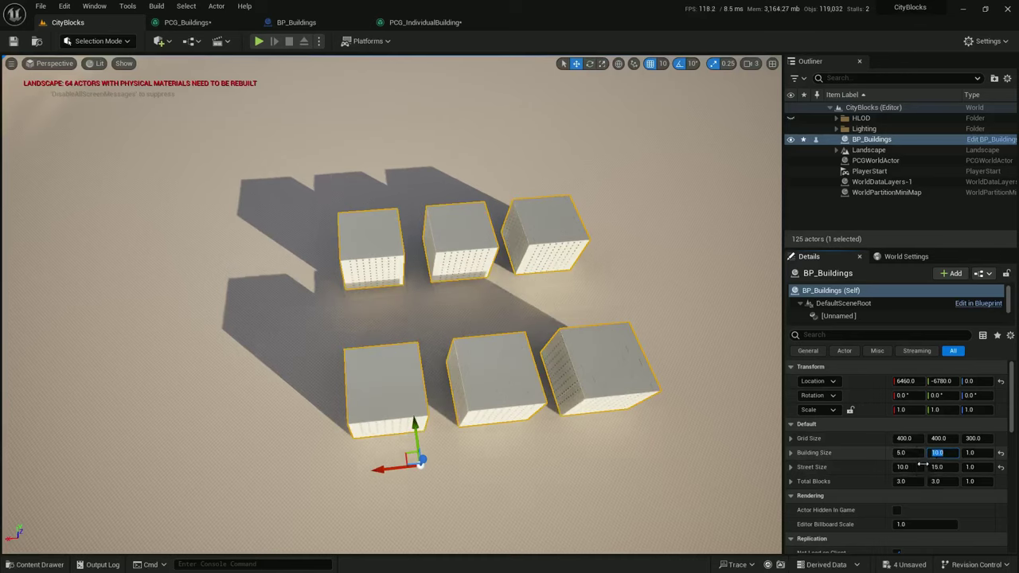
{"action": "type", "text": "5"}
{"action": "key", "text": "Return"}
{"action": "type", "text": "10"}
{"action": "key", "text": "Return"}
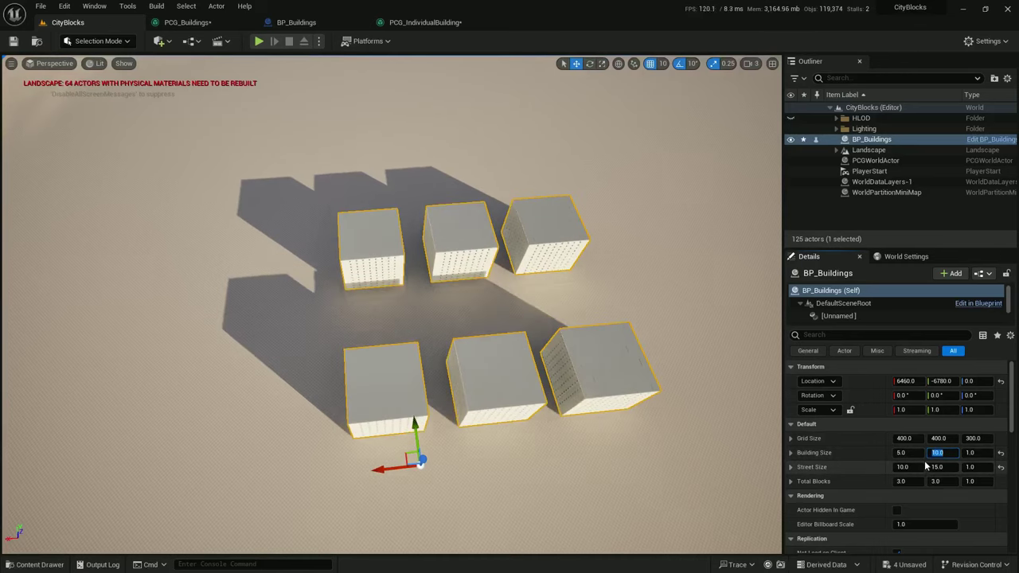
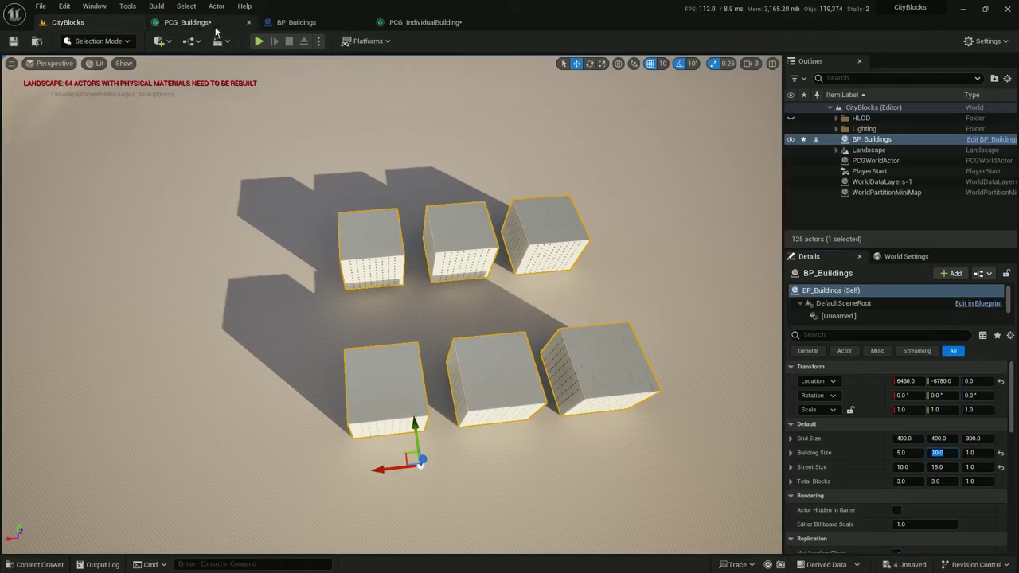
In PCG_Buildings, move the property and maths nodes down to make room, and expand the Grid Extents of Create Points Grid
{"action": "left_click", "coordinate": [185, 22]}
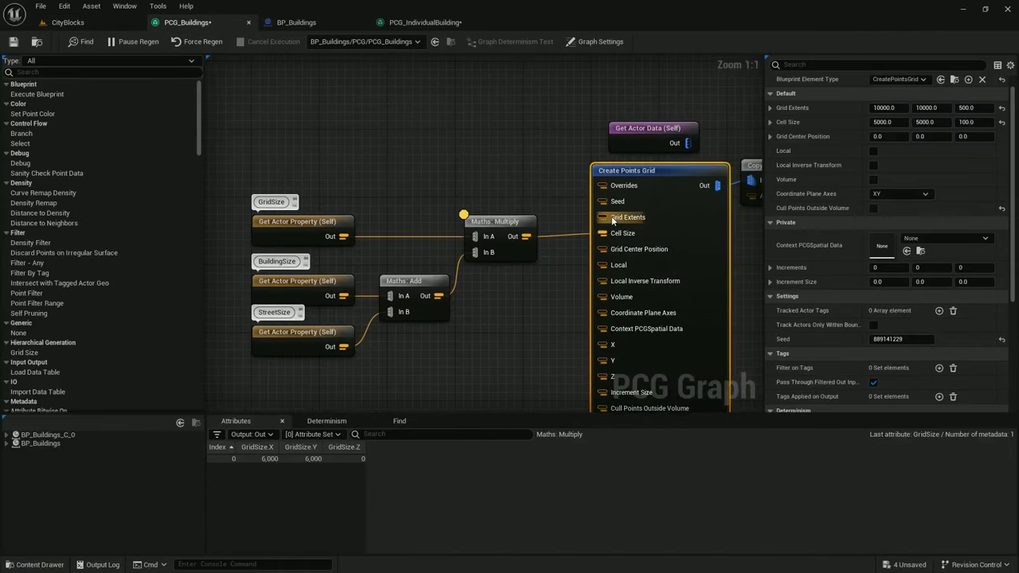
{"action": "left_click_drag", "start_coordinate": [549, 128], "coordinate": [304, 321]}
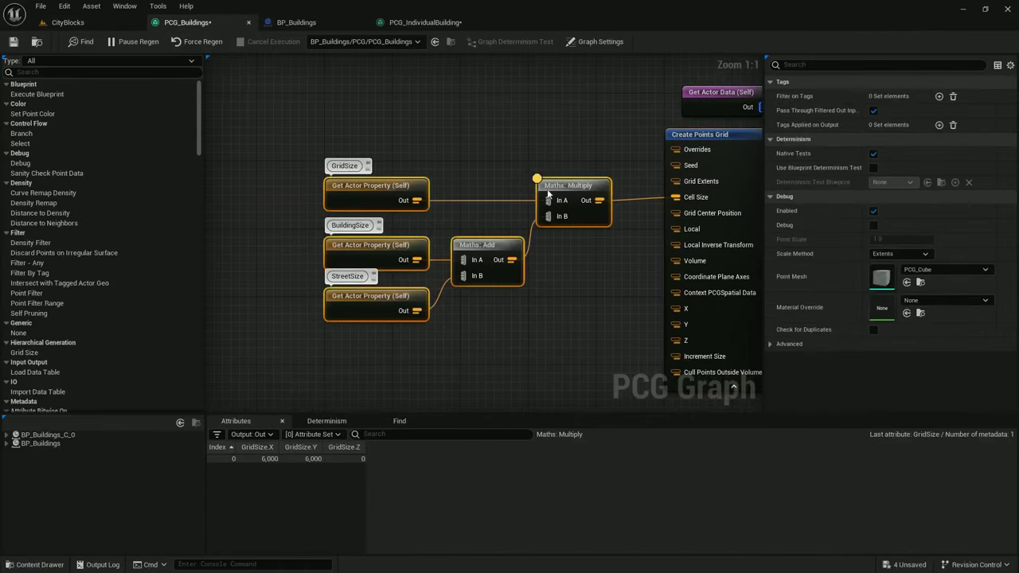
{"action": "left_click_drag", "start_coordinate": [546, 189], "coordinate": [539, 257]}
{"action": "left_click", "coordinate": [706, 136]}
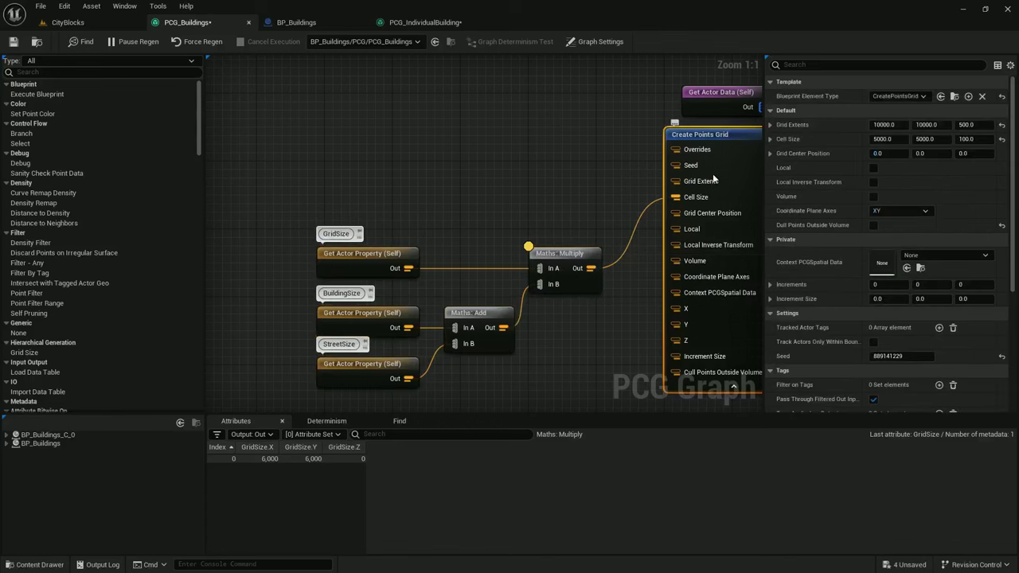
{"action": "left_click", "coordinate": [779, 126]}
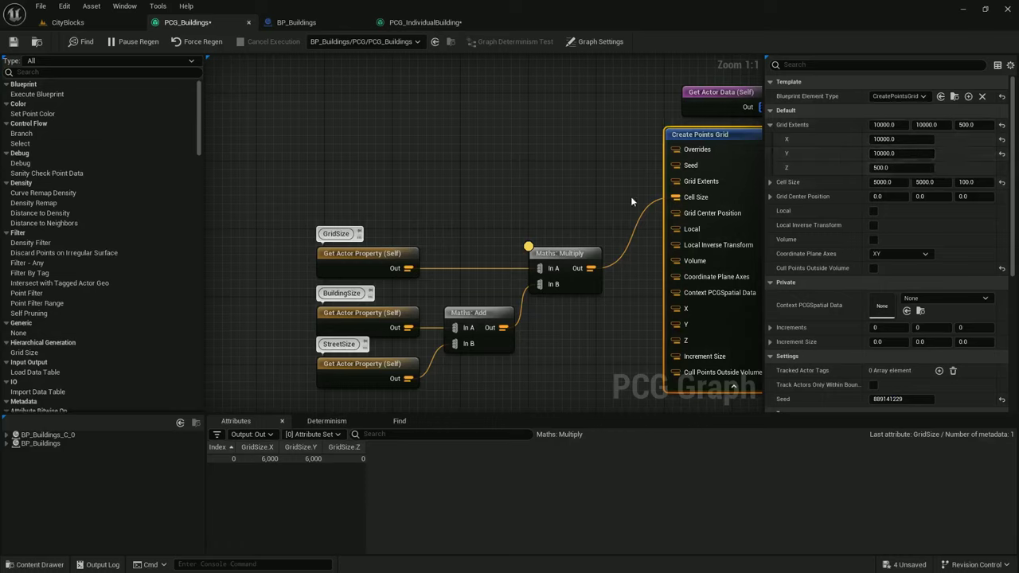
Create a second Maths: Multiply node above the GridSize node, fed by the output of the existing Maths: Multiply
{"action": "mouse_move", "coordinate": [502, 147]}
{"action": "right_mouse_down"}
{"action": "mouse_move", "coordinate": [533, 161]}
{"action": "mouse_move", "coordinate": [489, 177]}
{"action": "mouse_move", "coordinate": [494, 151]}
{"action": "right_mouse_up"}
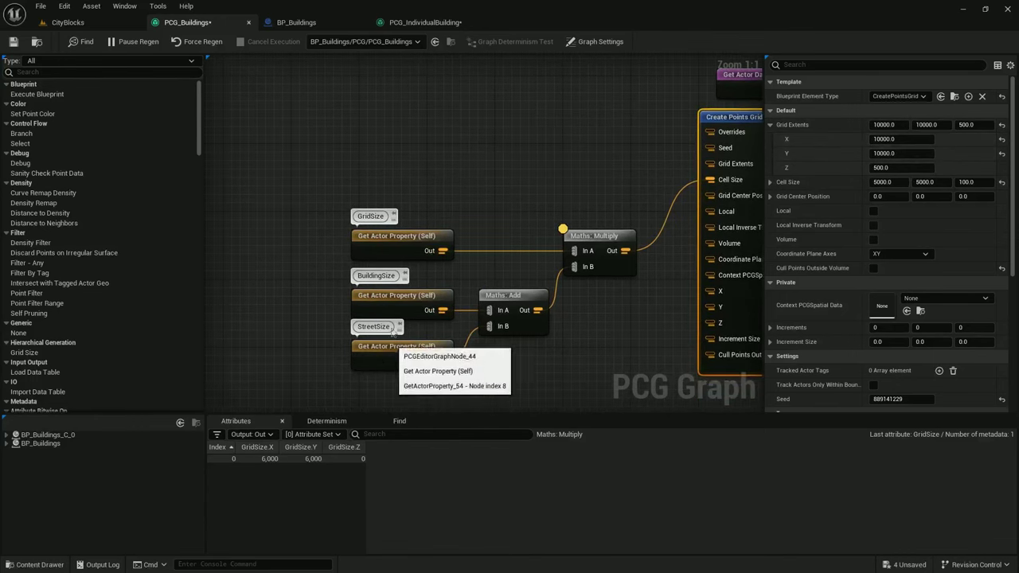
{"action": "left_click", "coordinate": [399, 299]}
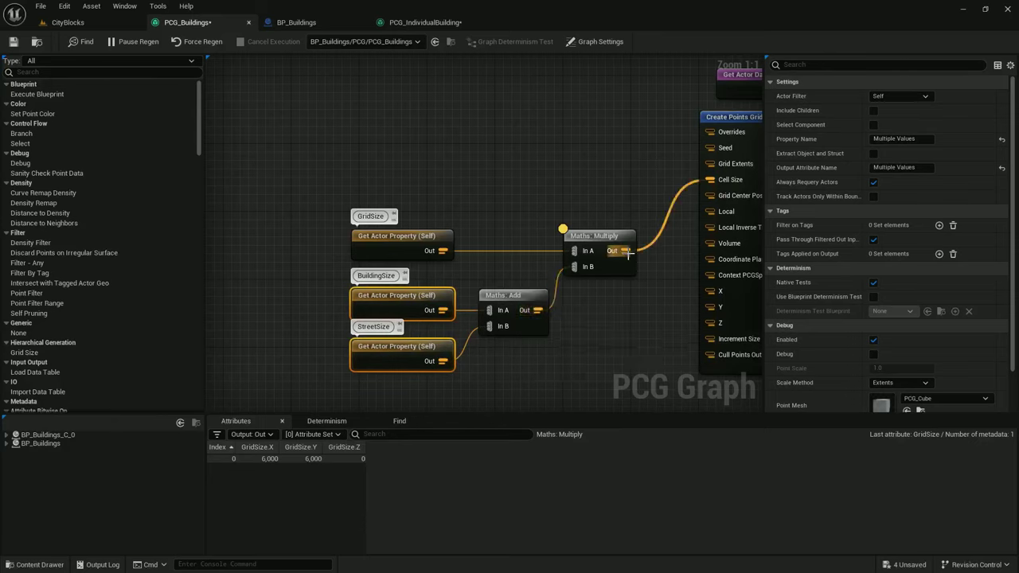
{"action": "left_click_drag", "start_coordinate": [627, 251], "coordinate": [472, 123]}
{"action": "type", "text": "multi"}
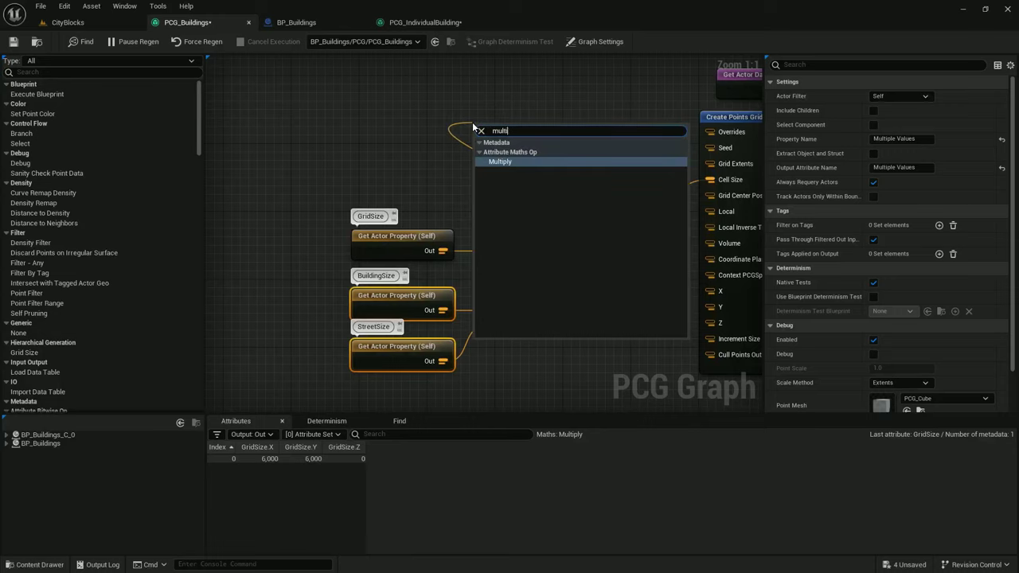
{"action": "key", "text": "Return"}
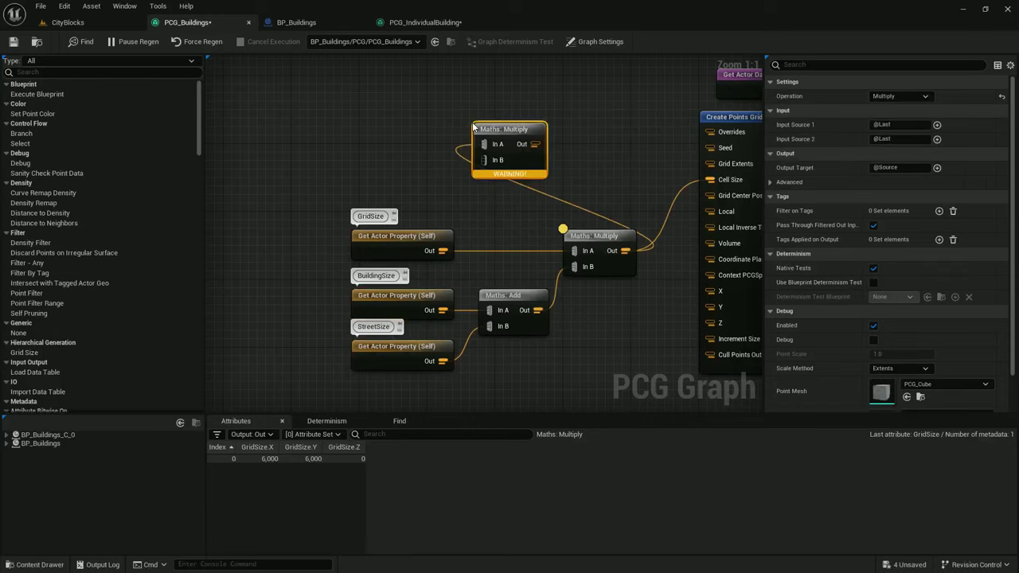
Duplicate the GridSize property node and set its comment, Property Name and Output Attribute Name to TotalBlocks
{"action": "right_click_drag", "start_coordinate": [371, 102], "coordinate": [401, 148]}
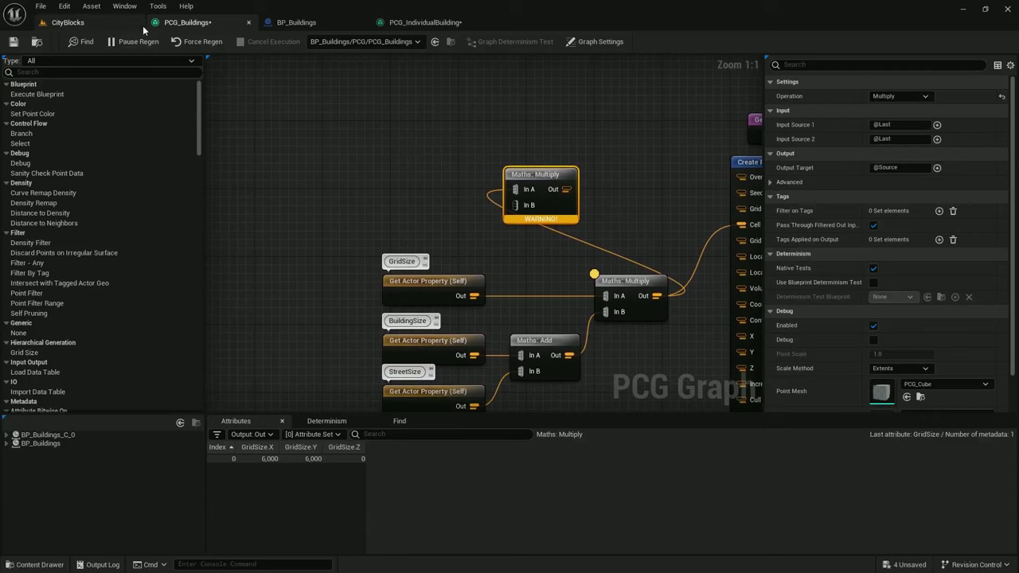
{"action": "left_click", "coordinate": [297, 23]}
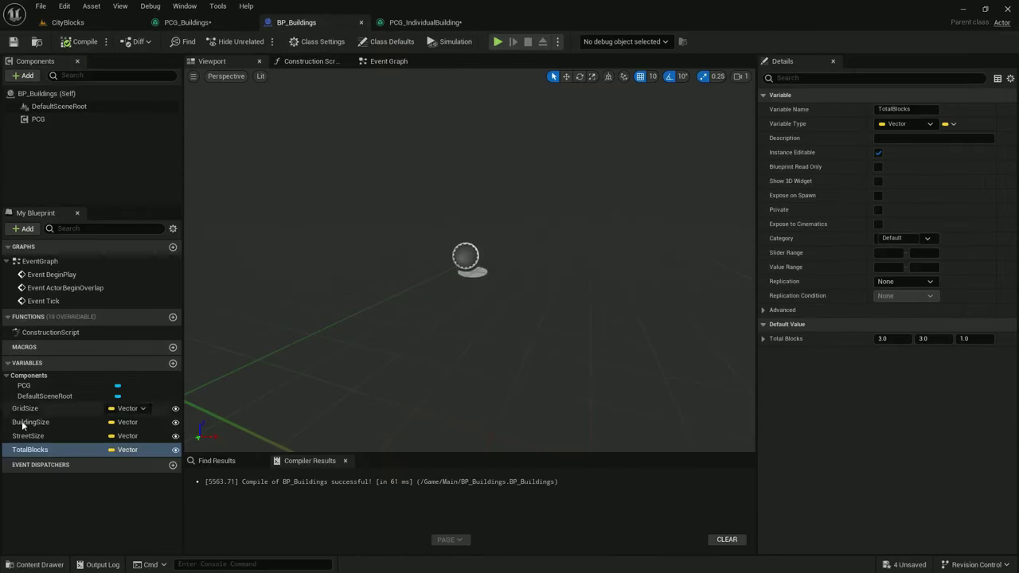
{"action": "left_click", "coordinate": [205, 24]}
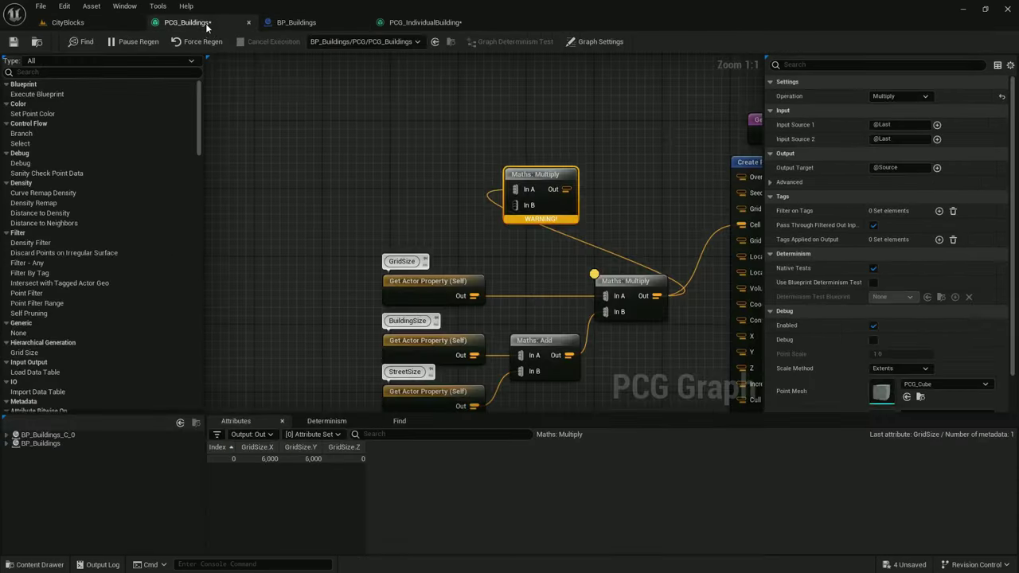
{"action": "right_click_drag", "start_coordinate": [460, 250], "coordinate": [428, 181]}
{"action": "left_click", "coordinate": [398, 211]}
{"action": "key", "text": "ctrl+c"}
{"action": "key", "text": "ctrl+v"}
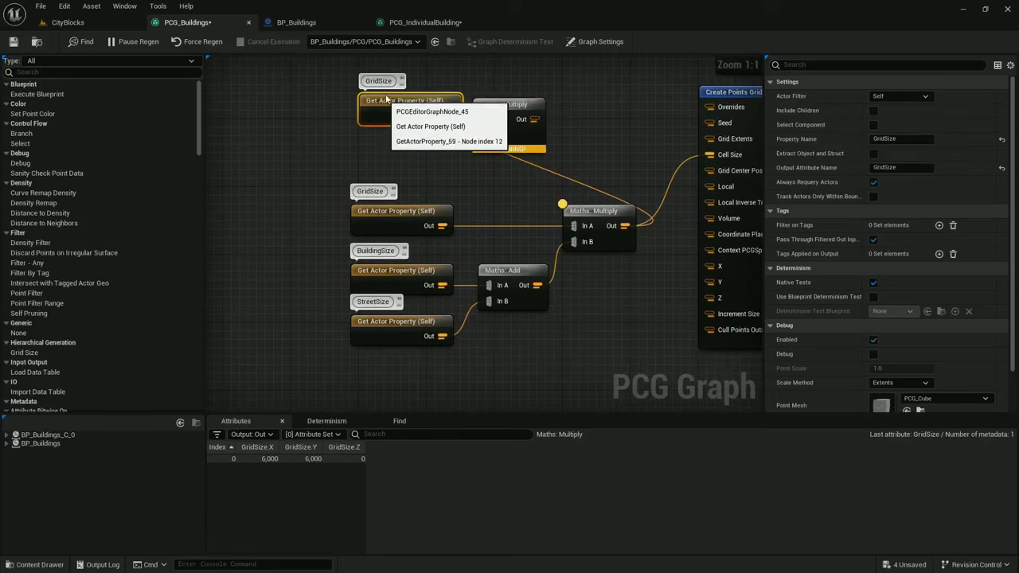
{"action": "type", "text": "TotalBlocks"}
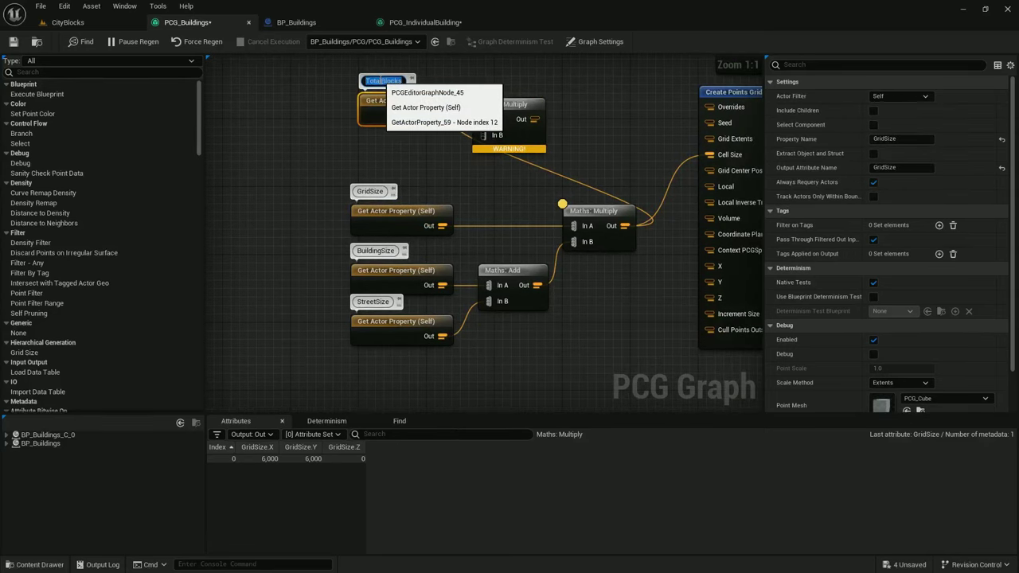
{"action": "key", "text": "ctrl+c"}
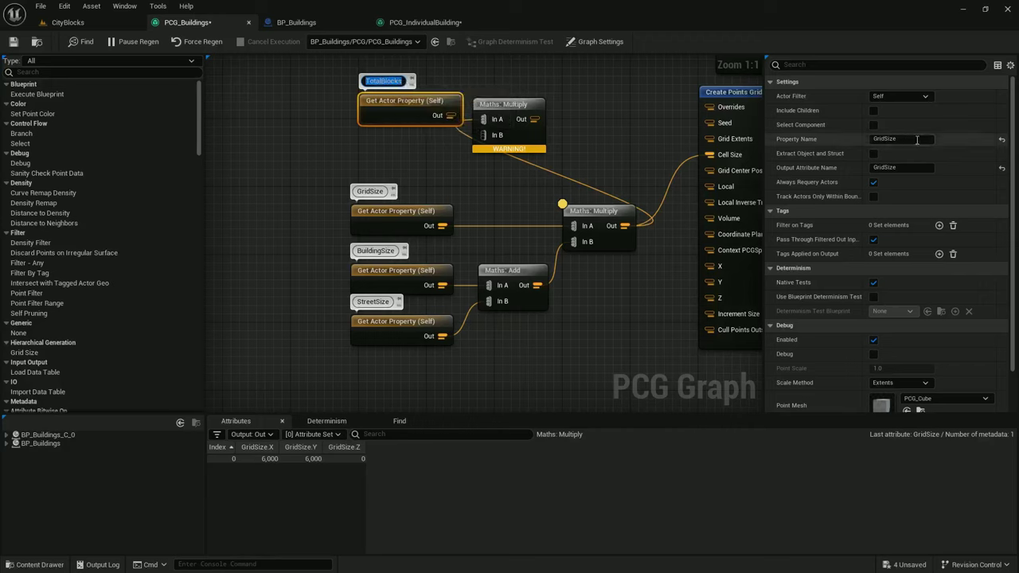
{"action": "left_click", "coordinate": [917, 140]}
{"action": "key", "text": "ctrl+v"}
{"action": "left_click", "coordinate": [920, 167]}
Connect TotalBlocks to In A of the new Maths: Multiply, and its output to a new Maths: Divide node
{"action": "left_click_drag", "start_coordinate": [485, 119], "coordinate": [599, 108]}
{"action": "type", "text": "div"}
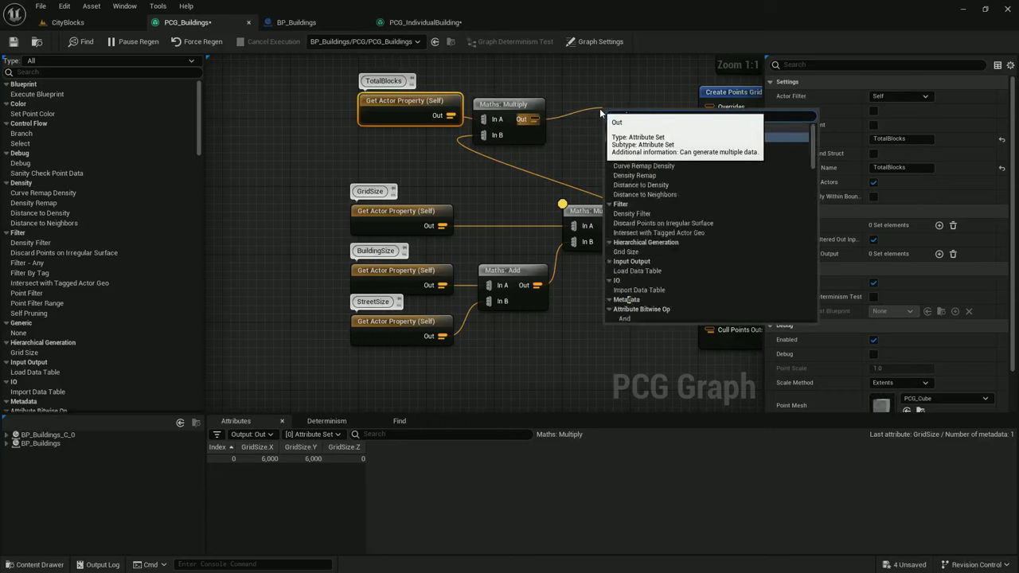
{"action": "key", "text": "Return"}
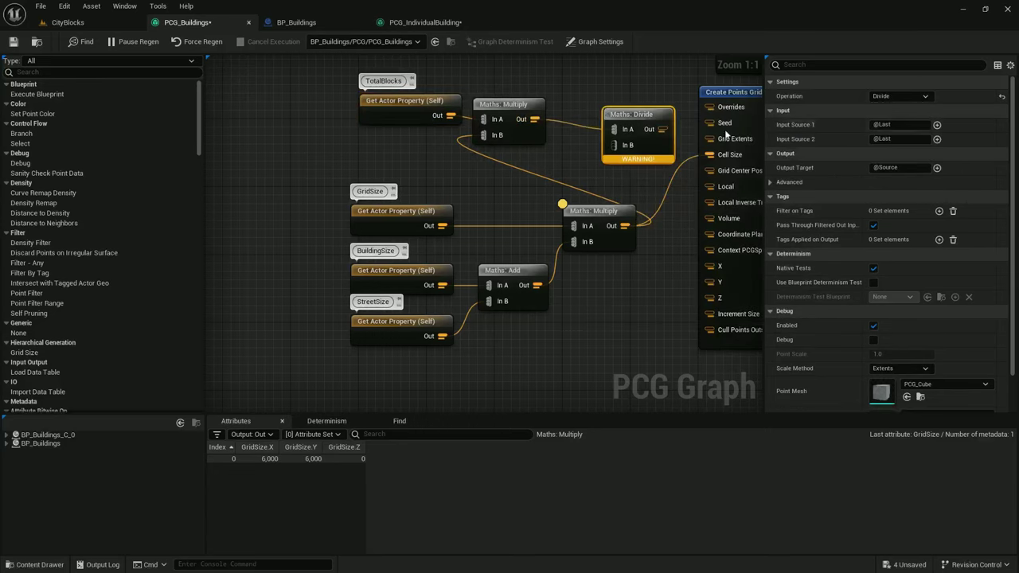
Add a Double constant of 2 as the Maths: Divide's In B and connect the Divide output to Create Points Grid's Grid Extents
{"action": "right_click", "coordinate": [549, 159]}
{"action": "type", "text": "constant"}
{"action": "key", "text": "Return"}
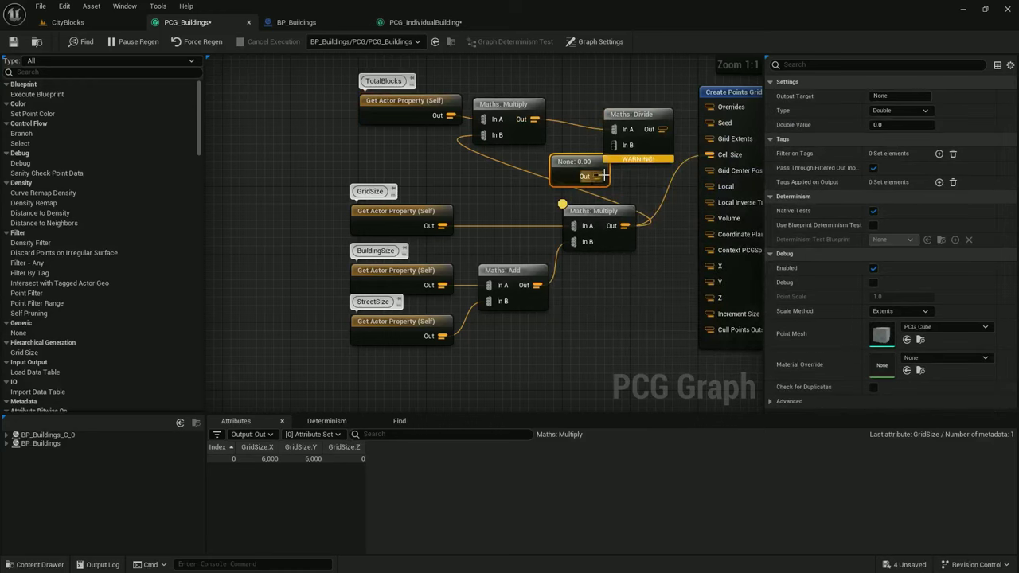
{"action": "left_click", "coordinate": [898, 125]}
{"action": "type", "text": "2"}
{"action": "key", "text": "Return"}
{"action": "left_click_drag", "start_coordinate": [684, 143], "coordinate": [710, 139]}
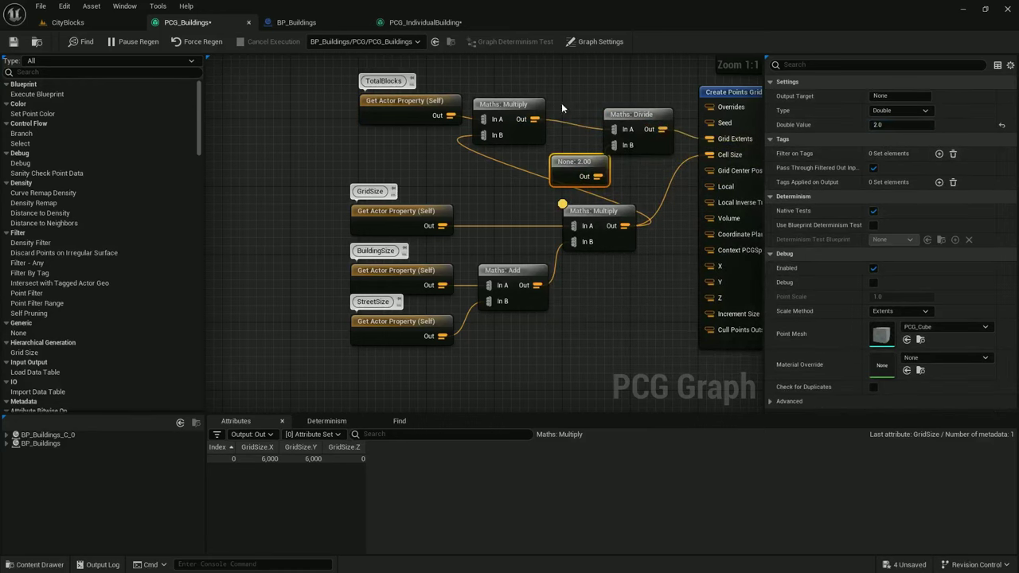
In the level, set BP_Buildings' Total Blocks to 5 in X, and try 1 before setting 5 in Y
{"action": "left_click", "coordinate": [94, 19]}
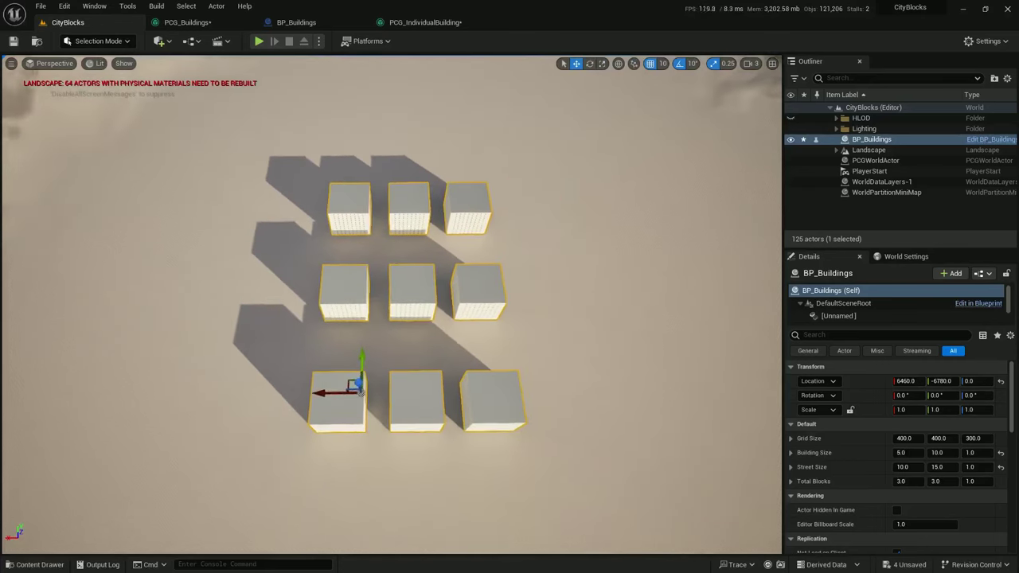
{"action": "scroll", "coordinate": [360, 389], "scroll_direction": "down", "scroll_amount": 3}
{"action": "left_click", "coordinate": [920, 481]}
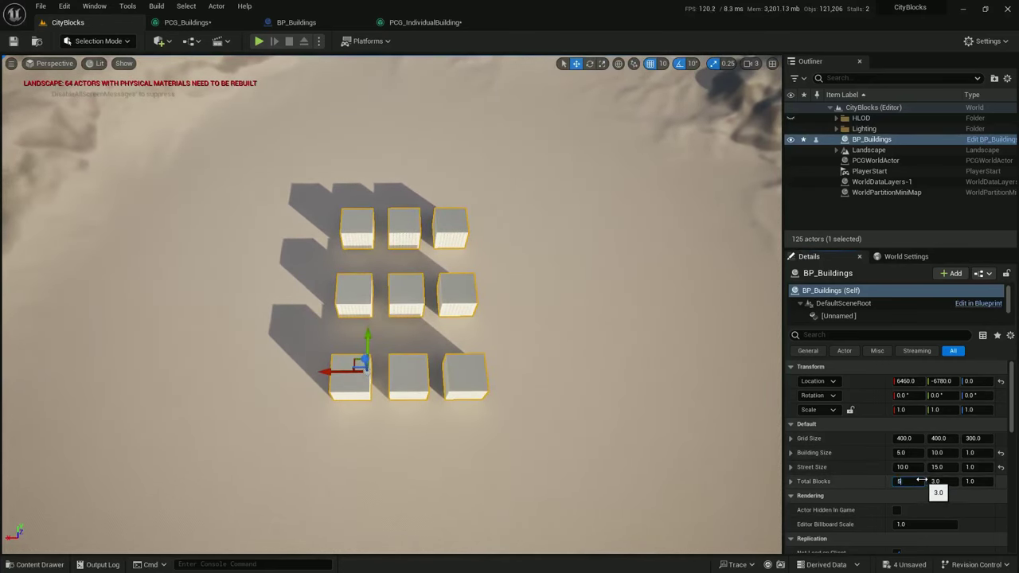
{"action": "type", "text": "5"}
{"action": "key", "text": "Return"}
{"action": "left_click", "coordinate": [948, 481]}
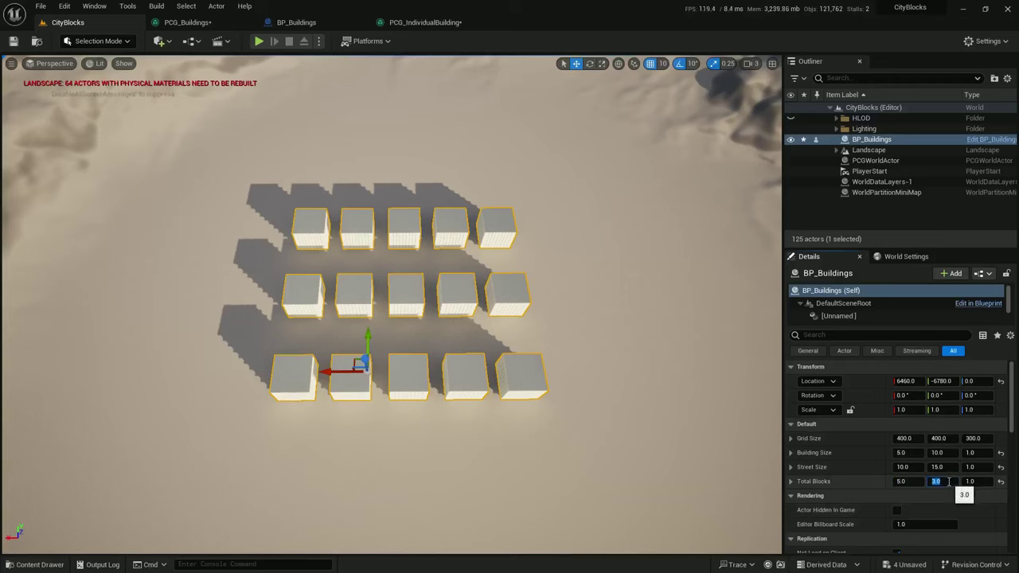
{"action": "type", "text": "1"}
{"action": "key", "text": "Return"}
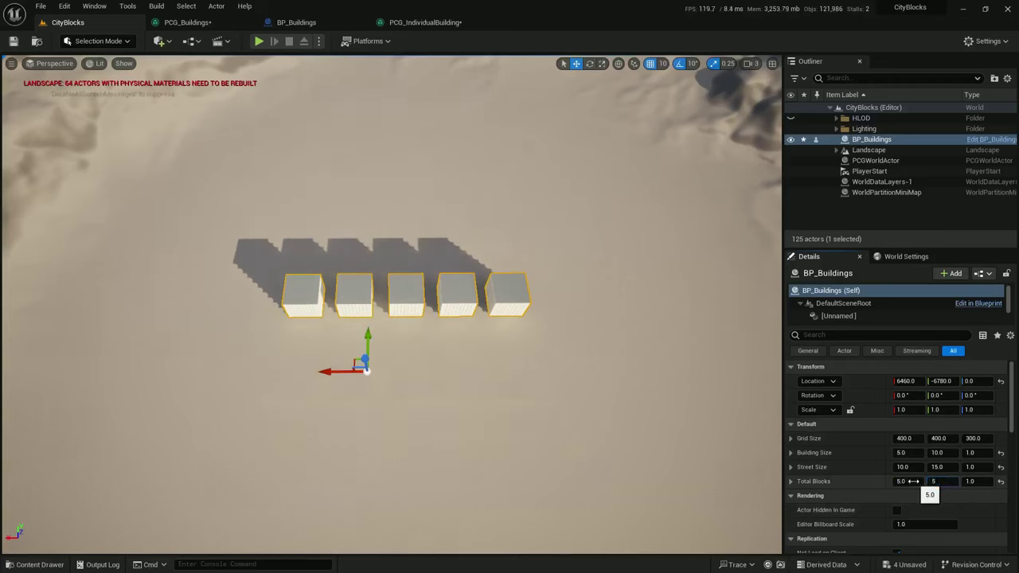
{"action": "type", "text": "5"}
{"action": "key", "text": "Return"}
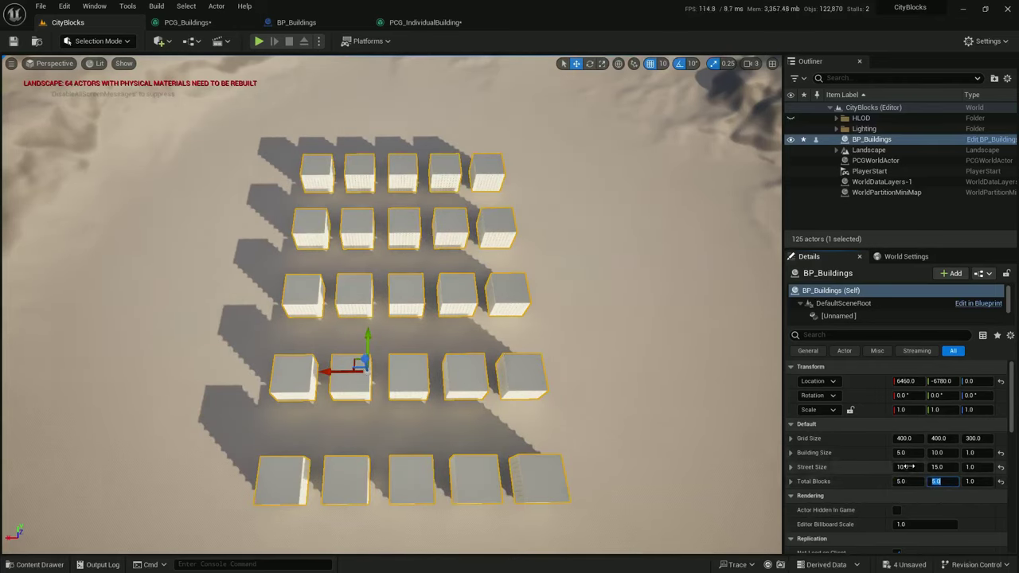
Set Street Size to 5 in X and Y and Building Size X to 10, and return to the PCG_Buildings graph
{"action": "left_click", "coordinate": [905, 468]}
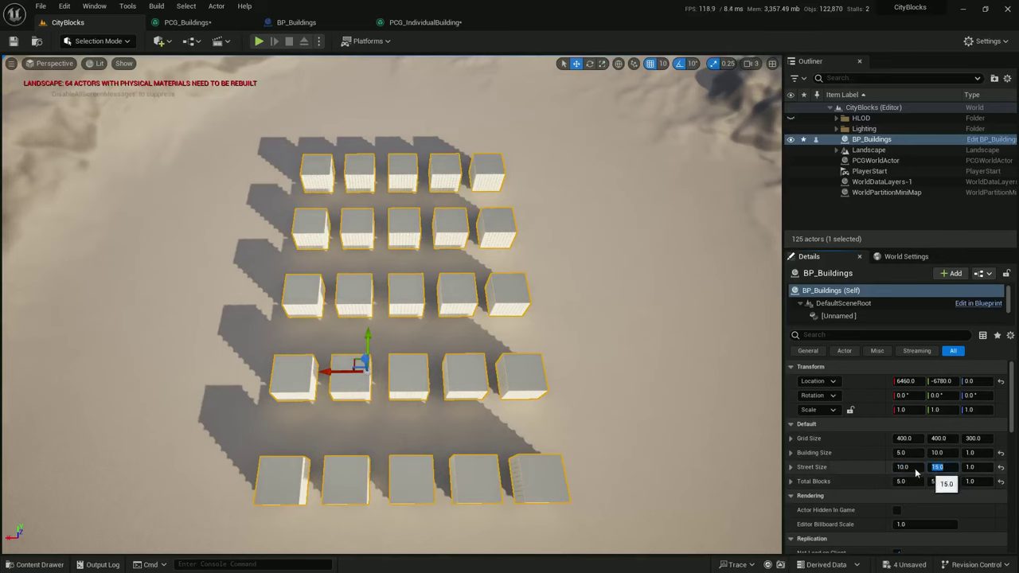
{"action": "left_click", "coordinate": [911, 468]}
{"action": "type", "text": "5"}
{"action": "key", "text": "Return"}
{"action": "left_click", "coordinate": [910, 452]}
{"action": "type", "text": "10"}
{"action": "key", "text": "Return"}
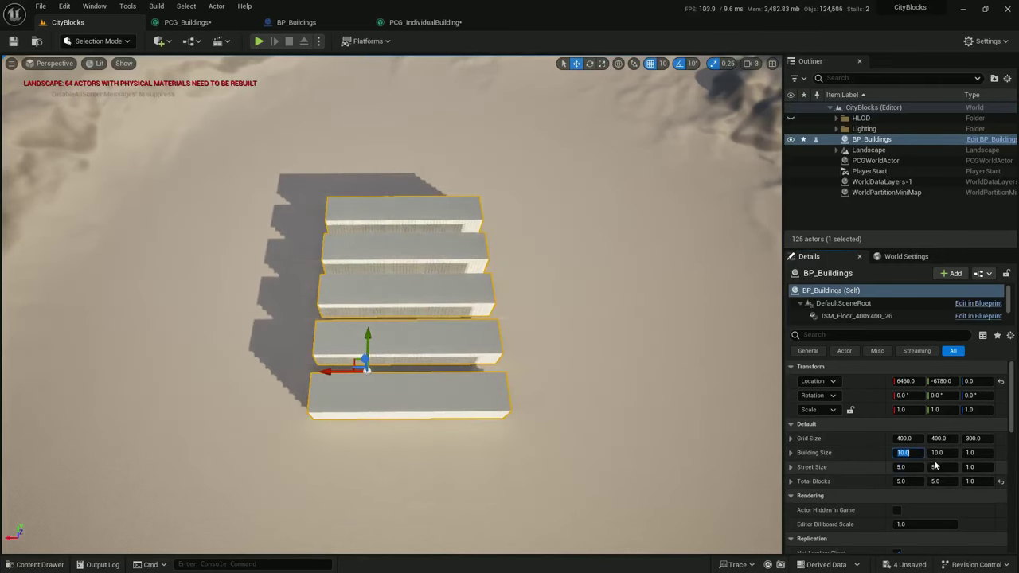
{"action": "right_click_drag", "start_coordinate": [446, 318], "coordinate": [218, 270]}
{"action": "left_click", "coordinate": [212, 25]}
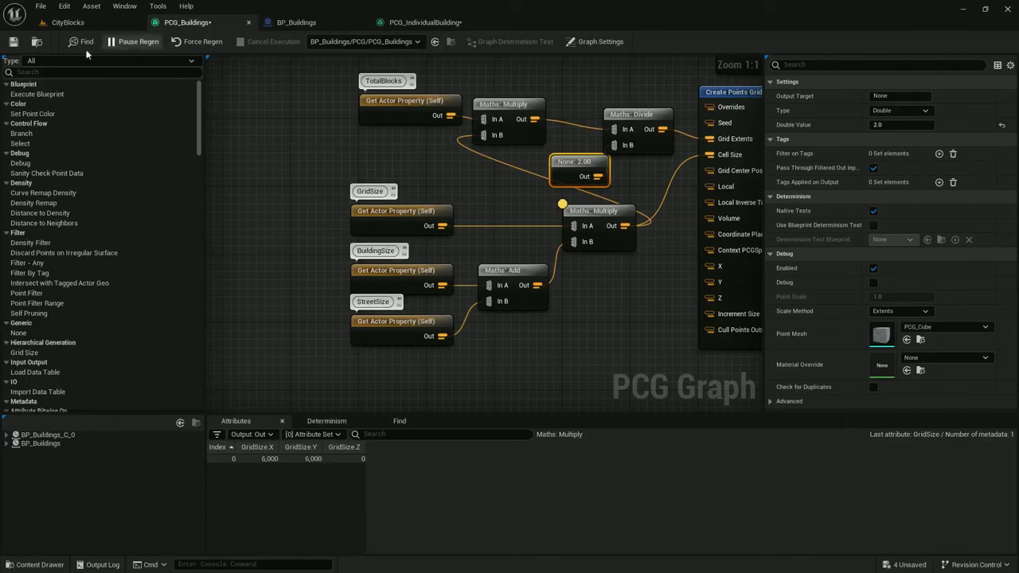
Shift the cell-size nodes away from Create Points Grid and space out the constant 2 and Total Blocks Maths: Multiply nodes
{"action": "right_click_drag", "start_coordinate": [449, 148], "coordinate": [382, 175]}
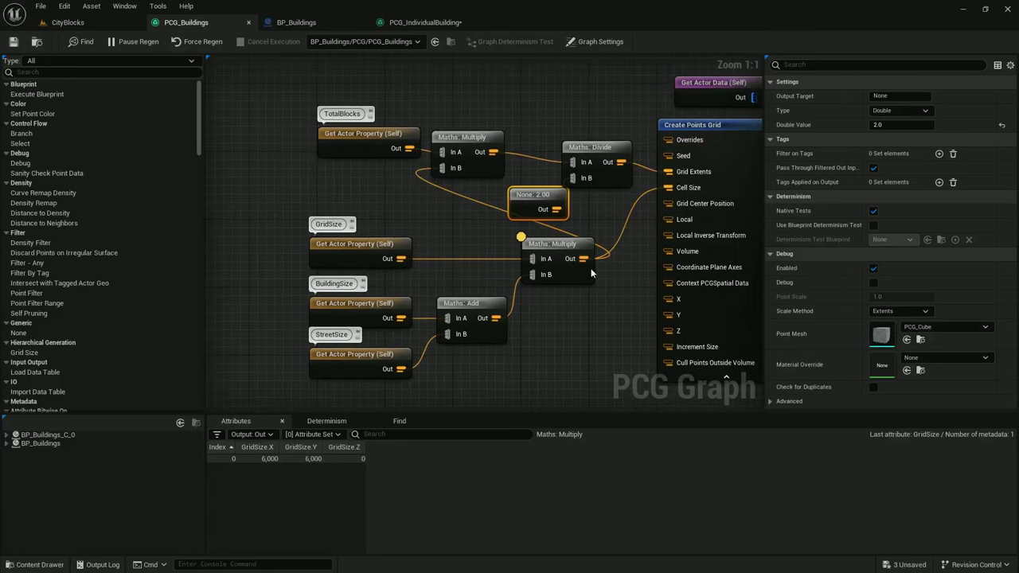
{"action": "left_click_drag", "start_coordinate": [561, 362], "coordinate": [330, 239]}
{"action": "left_click_drag", "start_coordinate": [557, 243], "coordinate": [426, 244]}
{"action": "right_click_drag", "start_coordinate": [526, 193], "coordinate": [559, 230]}
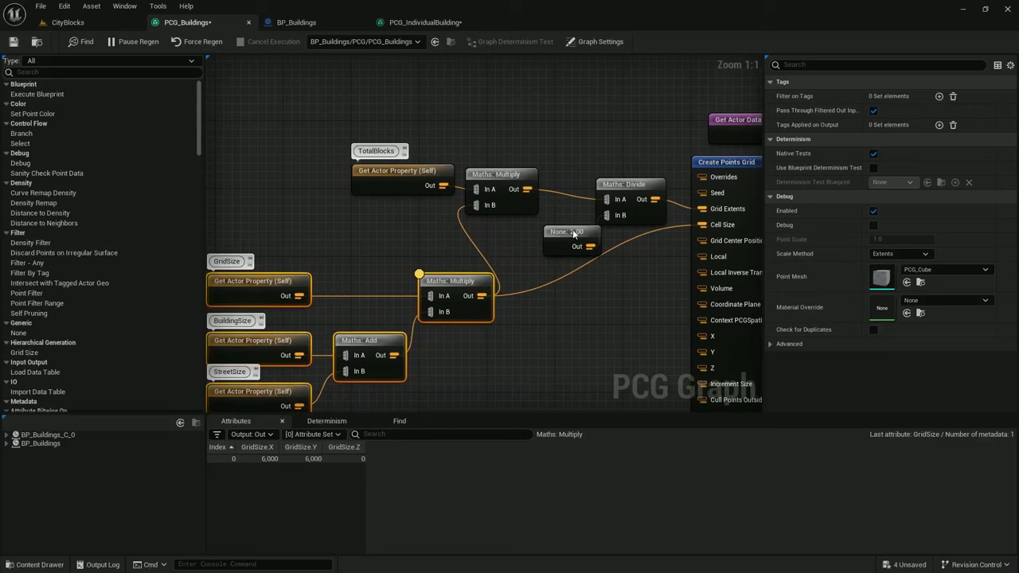
{"action": "left_click", "coordinate": [564, 233]}
{"action": "left_click_drag", "start_coordinate": [564, 233], "coordinate": [623, 233]}
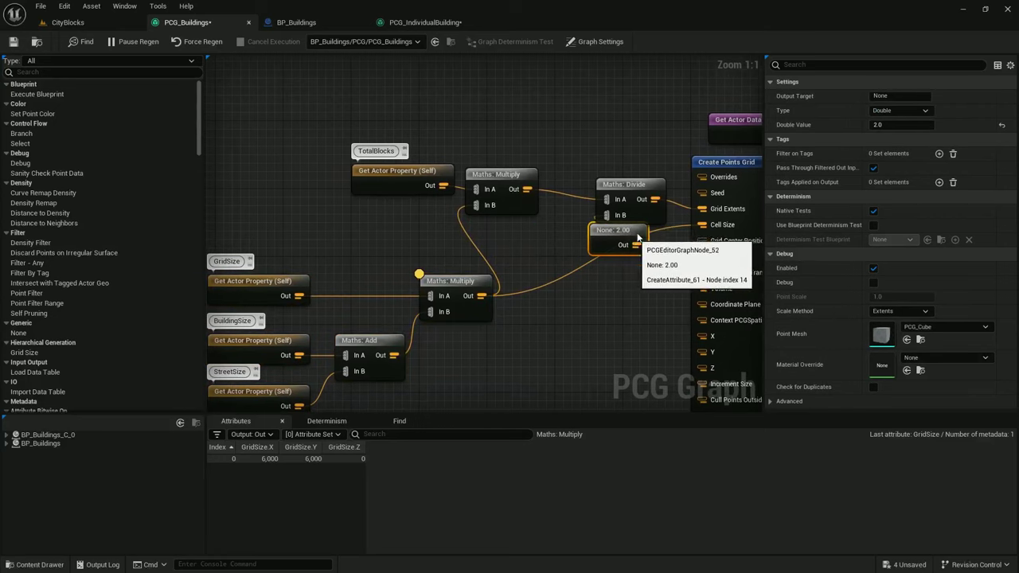
{"action": "left_click_drag", "start_coordinate": [500, 177], "coordinate": [531, 174]}
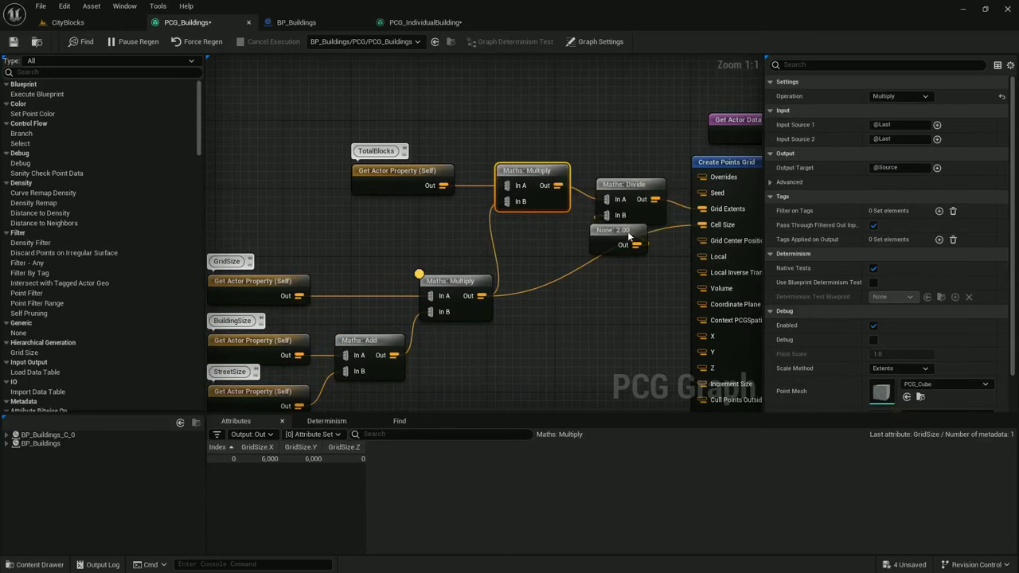
Move Maths: Divide and its constant 2 between TotalBlocks and Maths: Multiply, and connect the Multiply output to Grid Extents
{"action": "left_click_drag", "start_coordinate": [655, 256], "coordinate": [616, 201]}
{"action": "key", "text": "ctrl+x"}
{"action": "key", "text": "ctrl+v"}
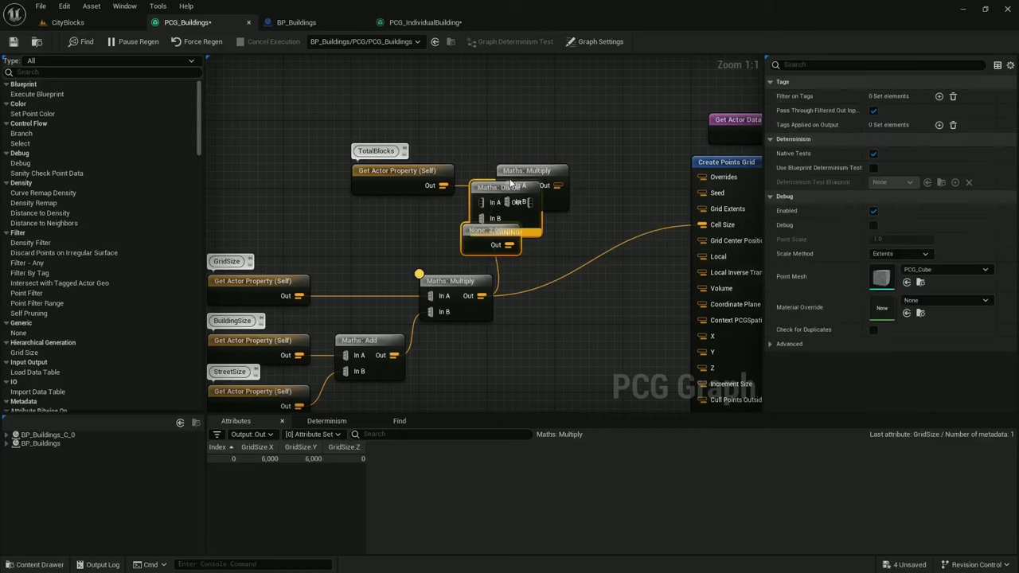
{"action": "left_click_drag", "start_coordinate": [531, 171], "coordinate": [615, 175]}
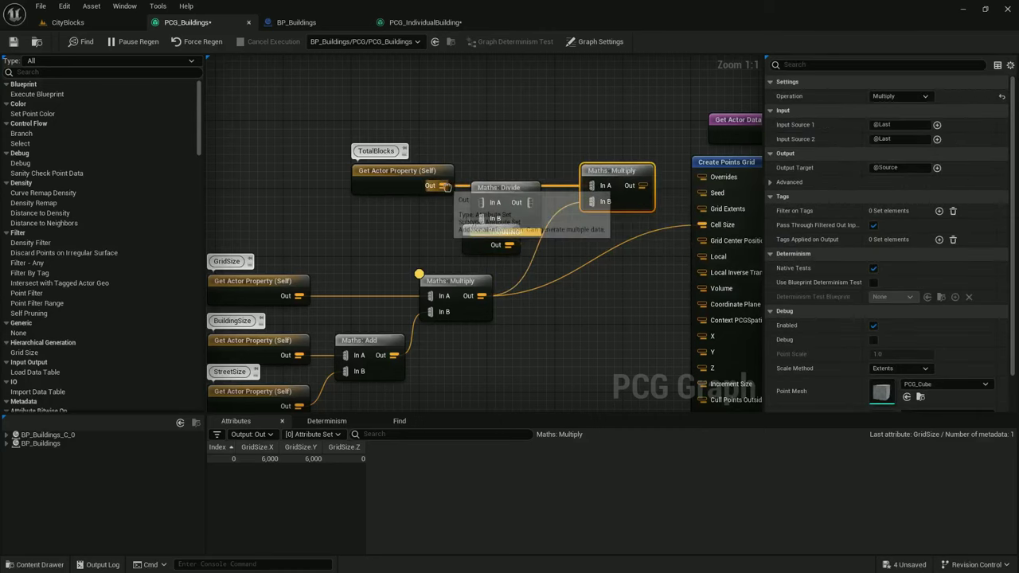
{"action": "mouse_move", "coordinate": [443, 187]}
{"action": "left_mouse_down", "text": "ctrl"}
{"action": "mouse_move", "coordinate": [531, 204]}
{"action": "mouse_move", "coordinate": [444, 190]}
{"action": "left_mouse_up", "text": "ctrl"}
{"action": "left_click_drag", "start_coordinate": [450, 239], "coordinate": [507, 176]}
{"action": "left_click_drag", "start_coordinate": [642, 187], "coordinate": [704, 193]}
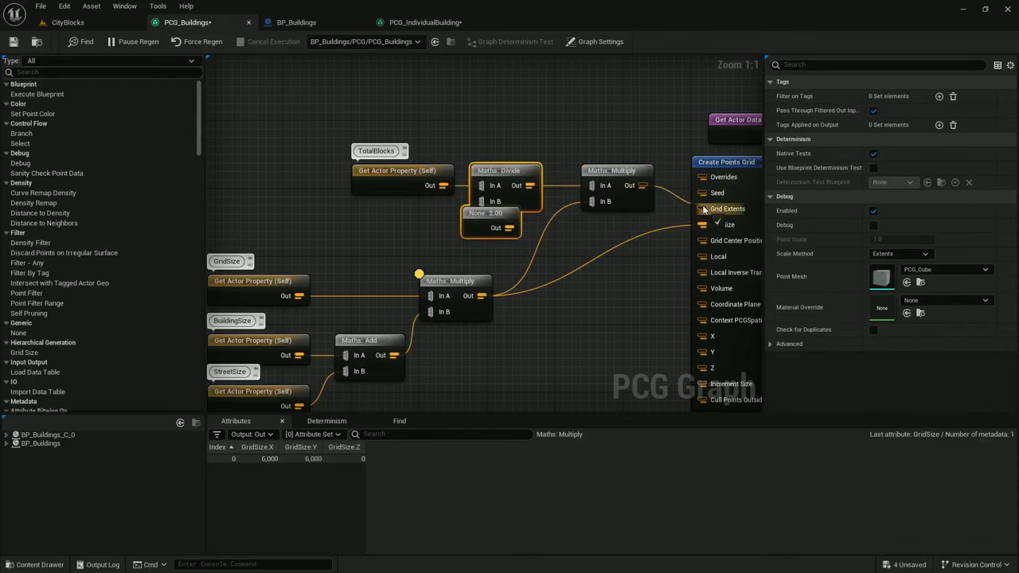
Group the GridSize, BuildingSize and StreetSize nodes with their maths nodes closer beneath the TotalBlocks row
{"action": "scroll", "coordinate": [584, 308], "scroll_direction": "down", "scroll_amount": 1}
{"action": "right_click_drag", "start_coordinate": [617, 328], "coordinate": [577, 264]}
{"action": "left_click", "coordinate": [644, 322]}
{"action": "left_click_drag", "start_coordinate": [494, 332], "coordinate": [271, 224]}
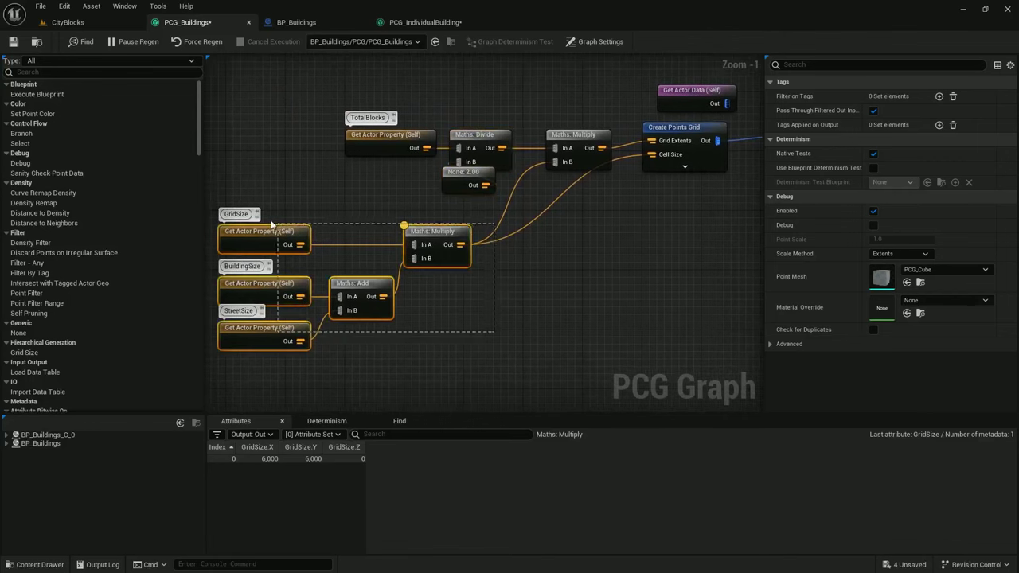
{"action": "left_click_drag", "start_coordinate": [430, 235], "coordinate": [504, 214]}
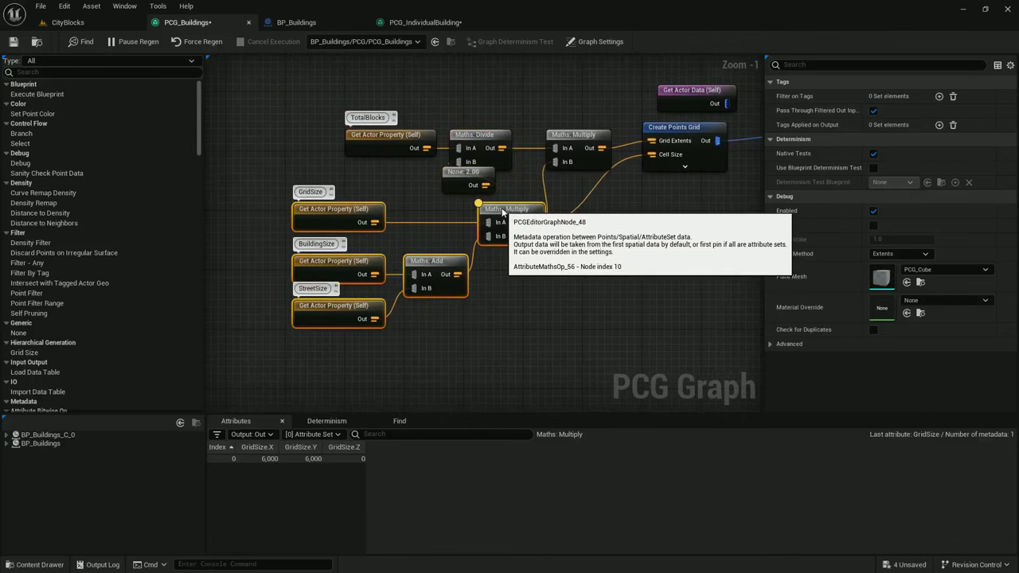
{"action": "right_click_drag", "start_coordinate": [531, 224], "coordinate": [501, 301]}
{"action": "left_click_drag", "start_coordinate": [571, 189], "coordinate": [403, 249]}
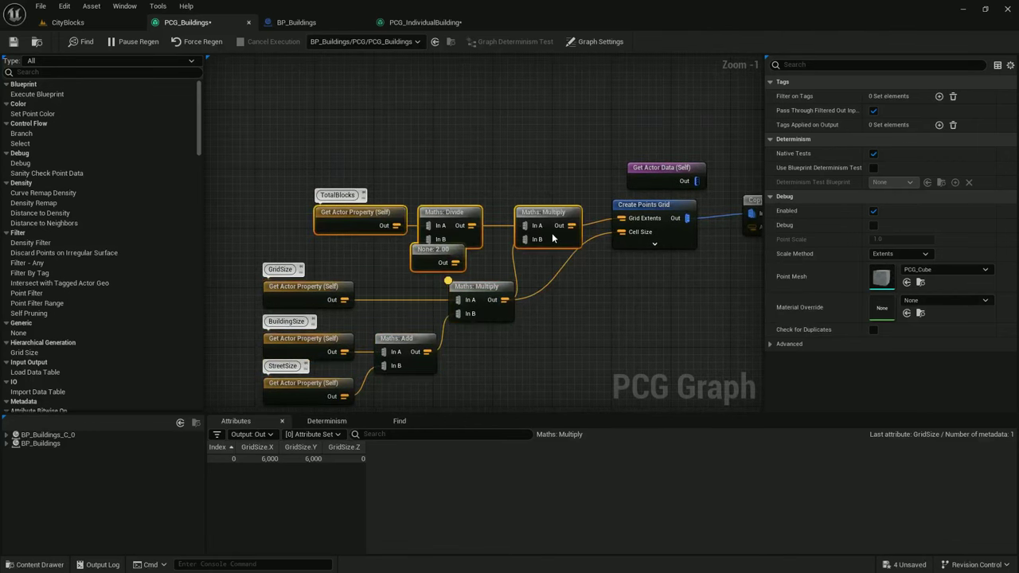
{"action": "right_click_drag", "start_coordinate": [620, 325], "coordinate": [511, 312]}
{"action": "scroll", "coordinate": [611, 280], "scroll_direction": "down", "scroll_amount": 1}
In the CityBlocks level, move BP_Buildings along Y to about 10260 to test whether the building grid follows the actor
{"action": "left_click", "coordinate": [613, 199]}
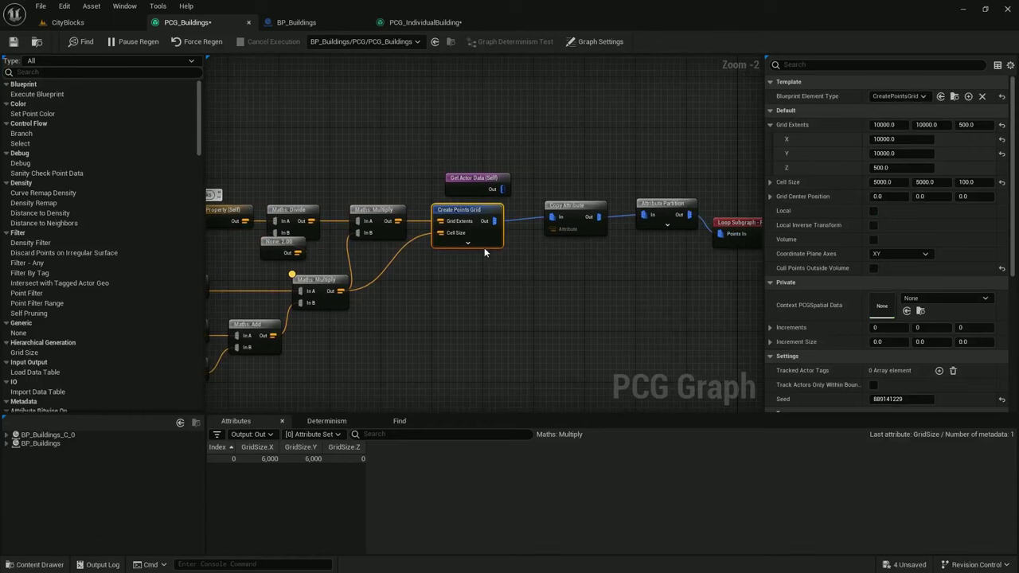
{"action": "right_click_drag", "start_coordinate": [567, 292], "coordinate": [425, 228]}
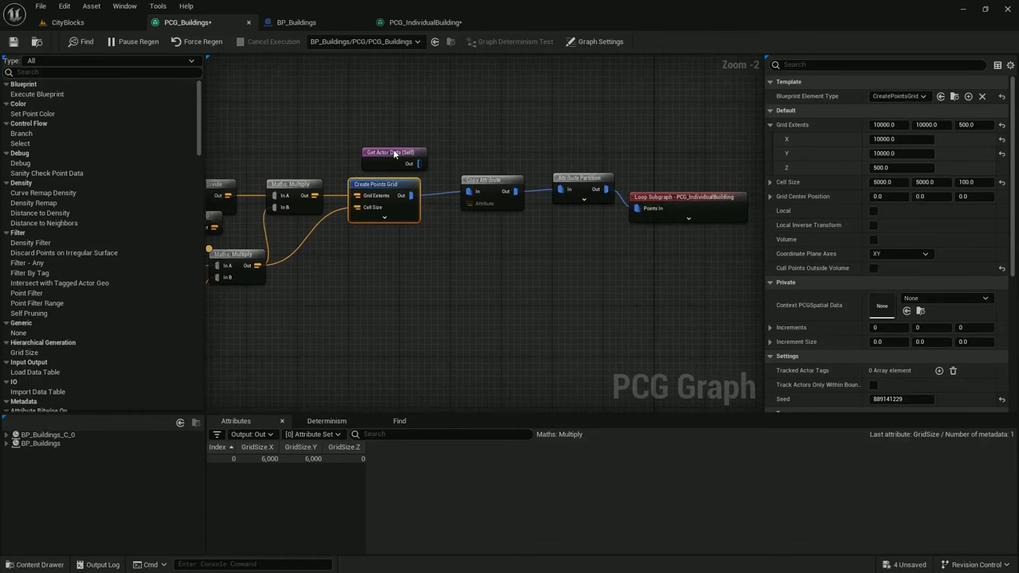
{"action": "left_click", "coordinate": [66, 23]}
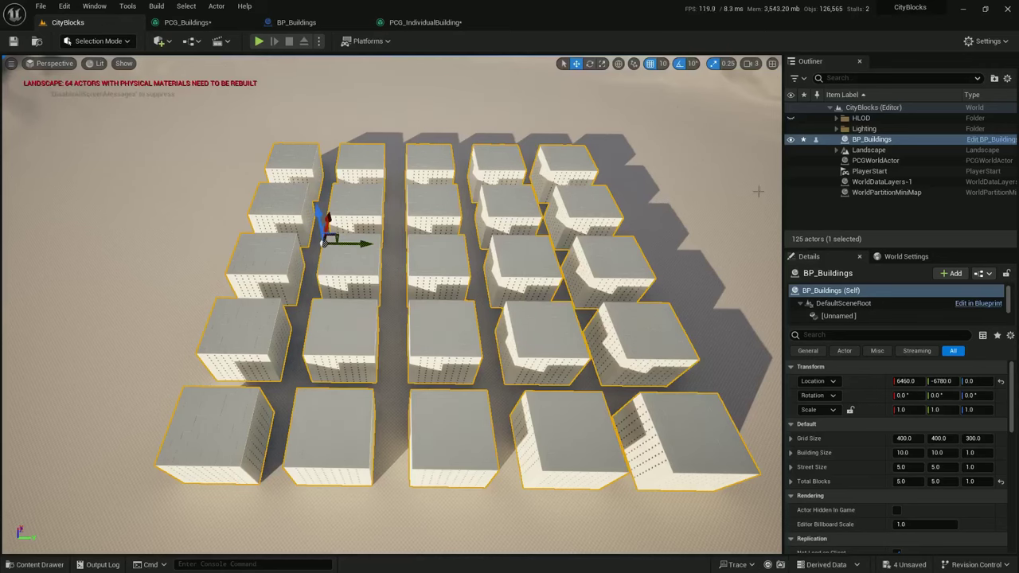
{"action": "left_click", "coordinate": [871, 139]}
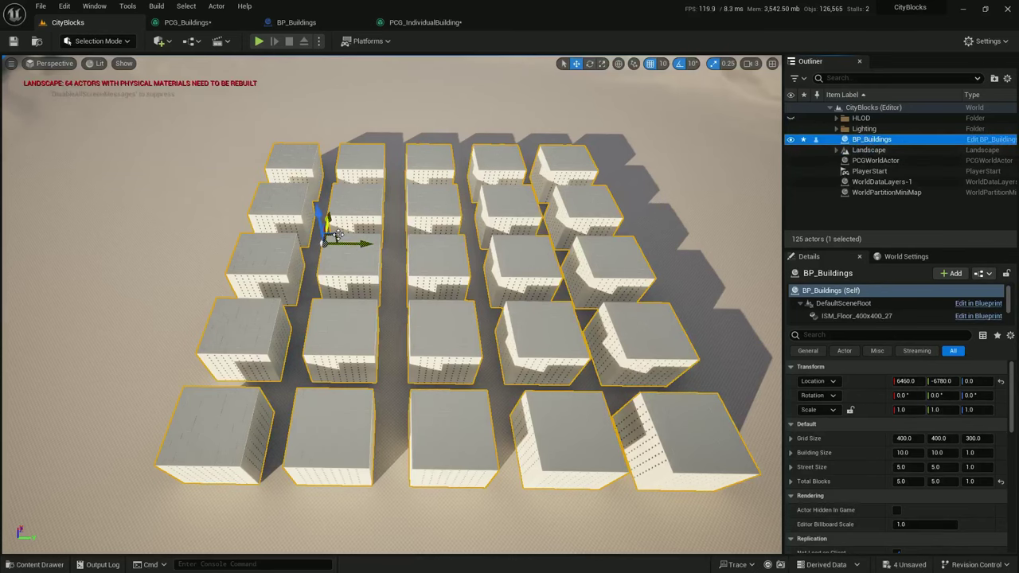
{"action": "left_click_drag", "start_coordinate": [351, 244], "coordinate": [571, 253]}
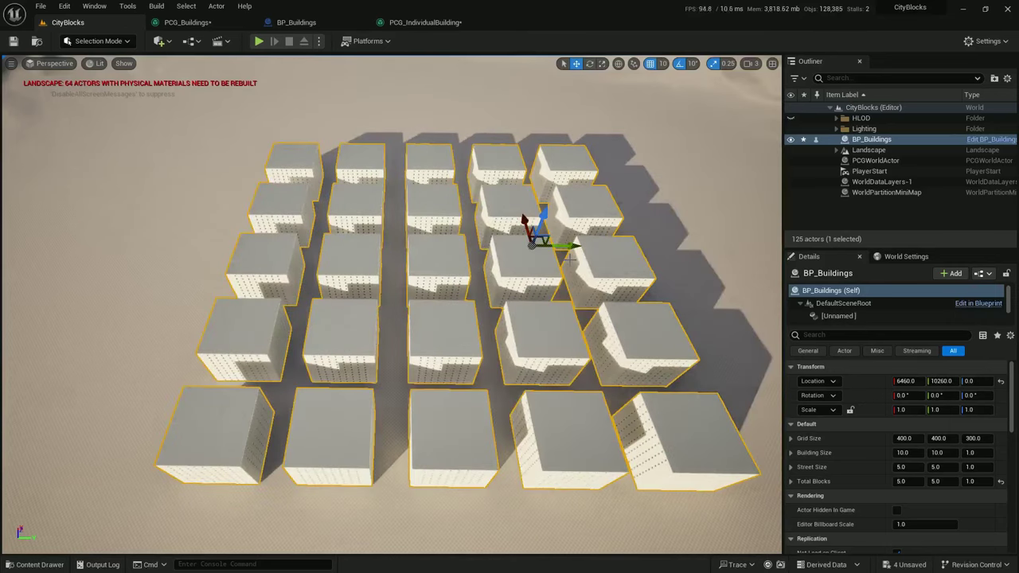
In PCG_Buildings, place Get Actor Data below Create Points Grid and feed it into the Target of a new Copy Points node
{"action": "left_click", "coordinate": [187, 23]}
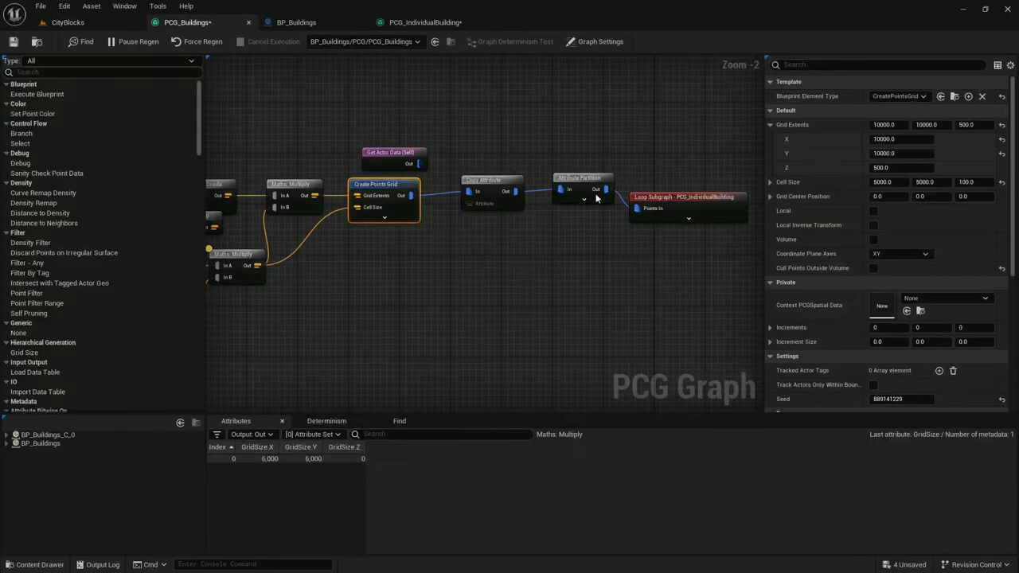
{"action": "scroll", "coordinate": [609, 239], "scroll_direction": "down", "scroll_amount": 2}
{"action": "left_click_drag", "start_coordinate": [695, 276], "coordinate": [629, 196]}
{"action": "left_click_drag", "start_coordinate": [409, 172], "coordinate": [465, 281]}
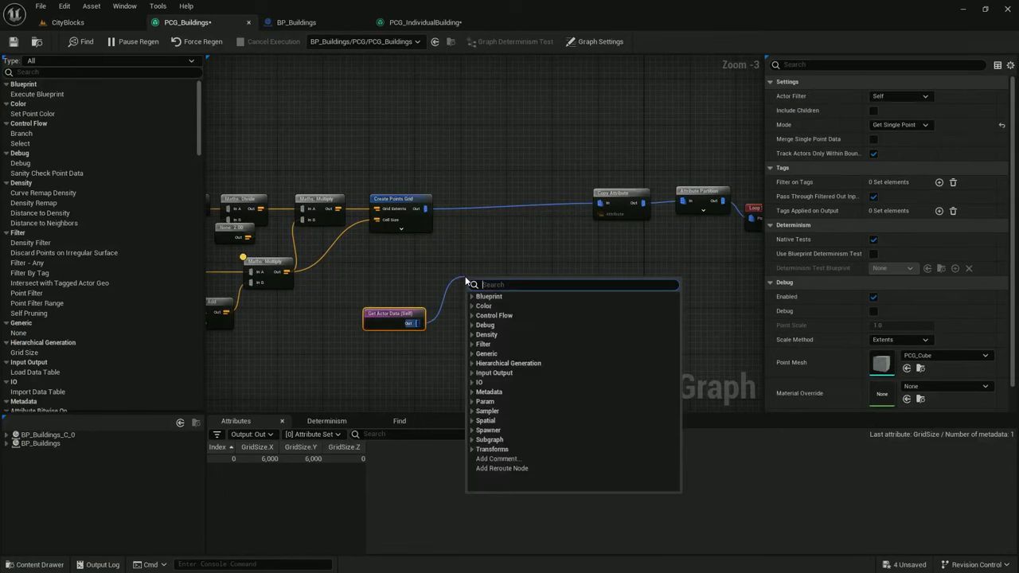
{"action": "type", "text": "copy"}
{"action": "key", "text": "Down"}
{"action": "key", "text": "Return"}
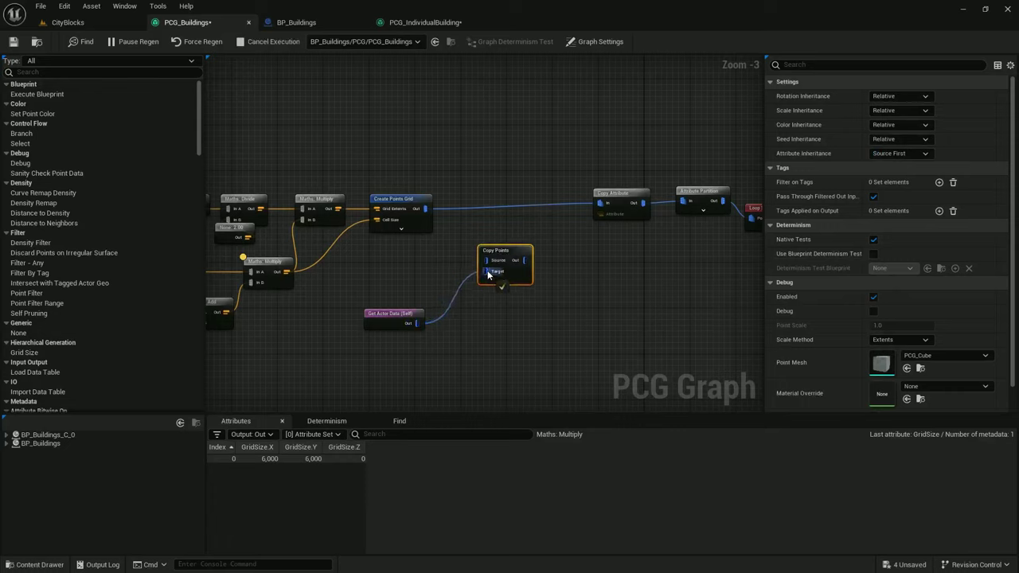
Insert Copy Points between Create Points Grid and Copy Attribute, with the grid points as its Source
{"action": "left_click", "coordinate": [470, 206], "text": "alt"}
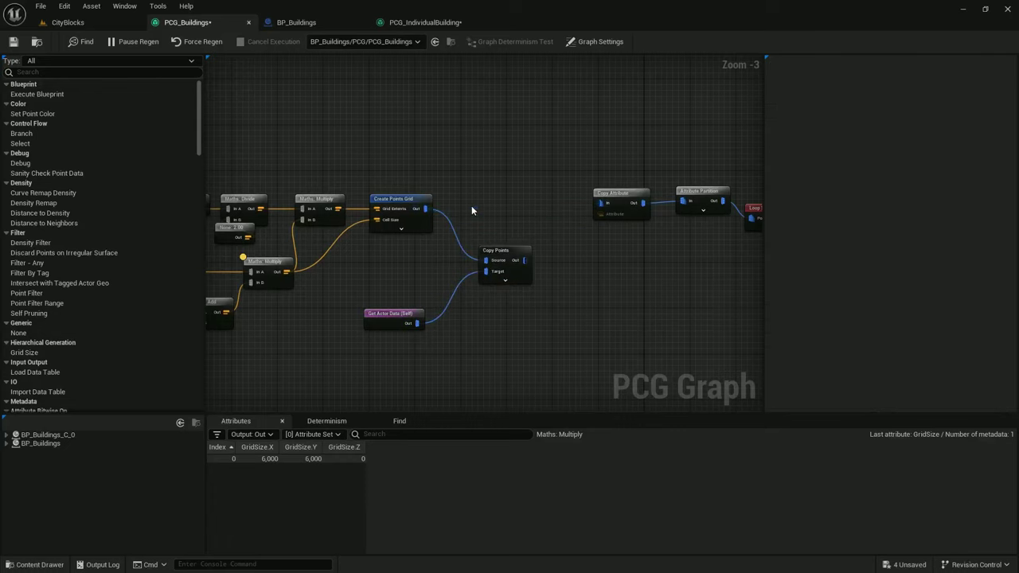
{"action": "left_click_drag", "start_coordinate": [550, 211], "coordinate": [603, 204]}
{"action": "left_click_drag", "start_coordinate": [538, 208], "coordinate": [545, 209]}
{"action": "left_click", "coordinate": [554, 199]}
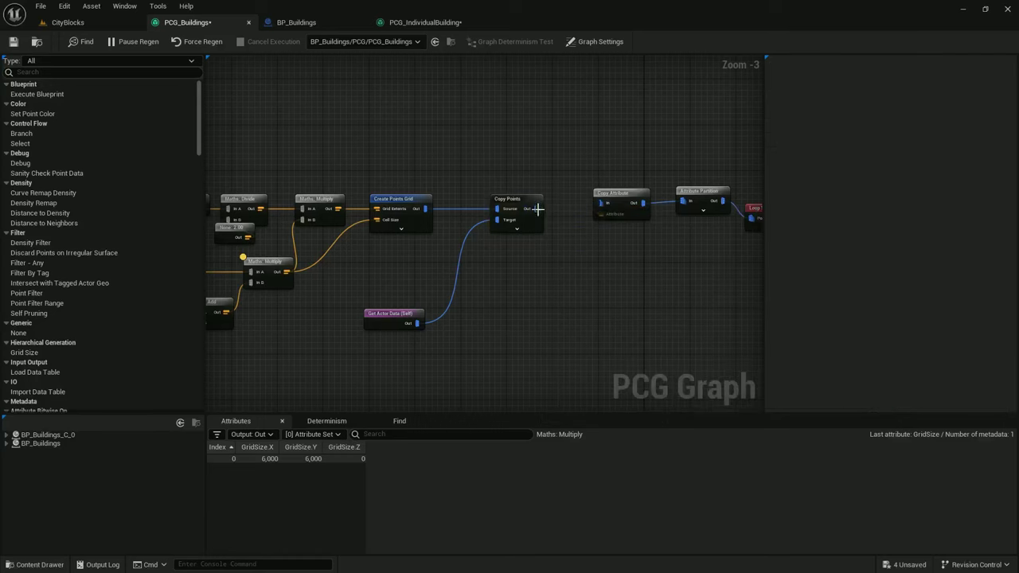
Align the Copy Attribute, Attribute Partition and Loop Subgraph nodes in a straight row with Copy Points
{"action": "left_click_drag", "start_coordinate": [612, 200], "coordinate": [612, 207]}
{"action": "left_click_drag", "start_coordinate": [708, 195], "coordinate": [710, 202]}
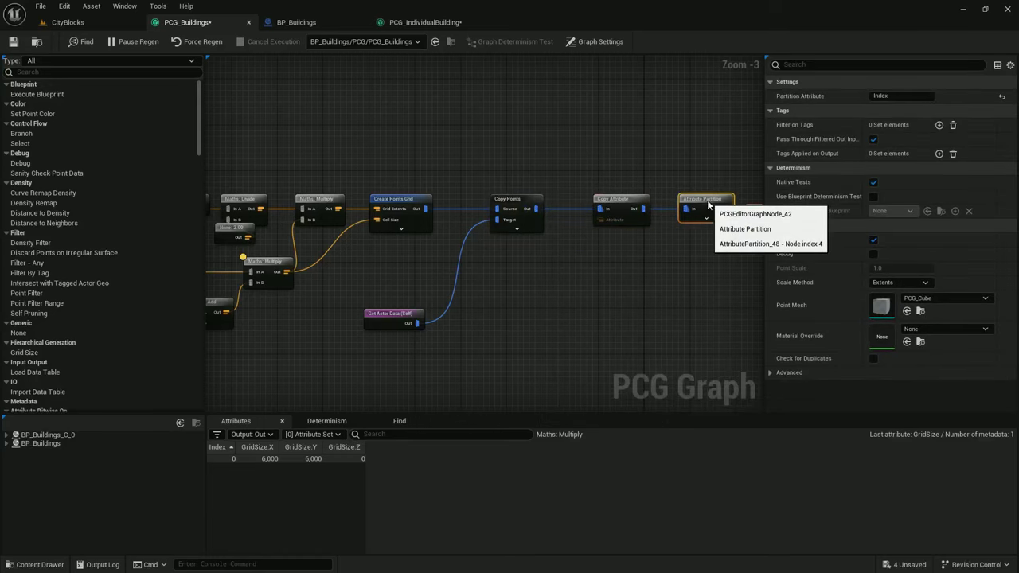
{"action": "right_click_drag", "start_coordinate": [703, 209], "coordinate": [539, 224]}
{"action": "left_click_drag", "start_coordinate": [619, 222], "coordinate": [625, 212]}
{"action": "right_click_drag", "start_coordinate": [422, 281], "coordinate": [597, 253]}
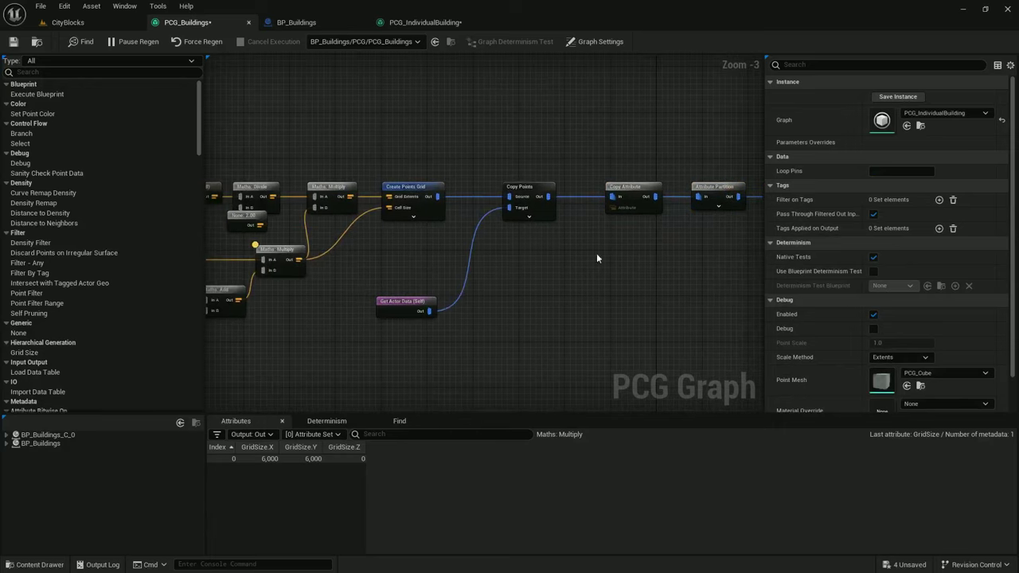
In the CityBlocks level, move BP_Buildings to about X -8560 and Y 210 and check that the buildings follow
{"action": "left_click", "coordinate": [84, 22]}
{"action": "right_click_drag", "start_coordinate": [417, 213], "coordinate": [418, 214]}
{"action": "key", "text": "d"}
{"action": "scroll", "coordinate": [418, 214], "scroll_direction": "up", "scroll_amount": 3}
{"action": "left_click_drag", "start_coordinate": [430, 264], "coordinate": [300, 292]}
{"action": "mouse_move", "coordinate": [300, 292]}
{"action": "right_mouse_down"}
{"action": "mouse_move", "coordinate": [410, 246]}
{"action": "mouse_move", "coordinate": [430, 256]}
{"action": "mouse_move", "coordinate": [290, 288]}
{"action": "right_mouse_up"}
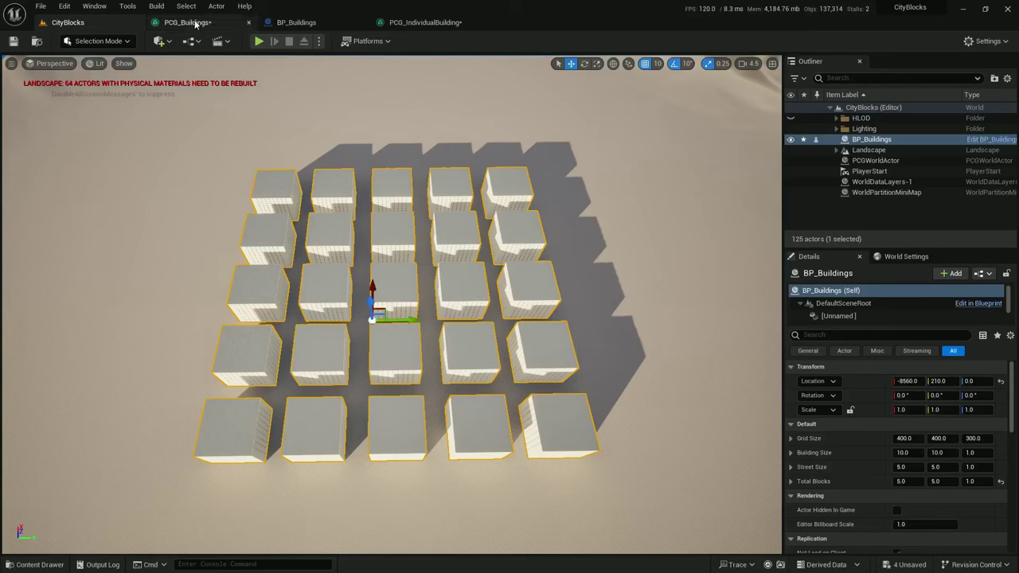
Open the PCG_IndividualBuilding graph and examine the Create Points and Transform Points offset settings in the Four Corners group
{"action": "left_click", "coordinate": [418, 23]}
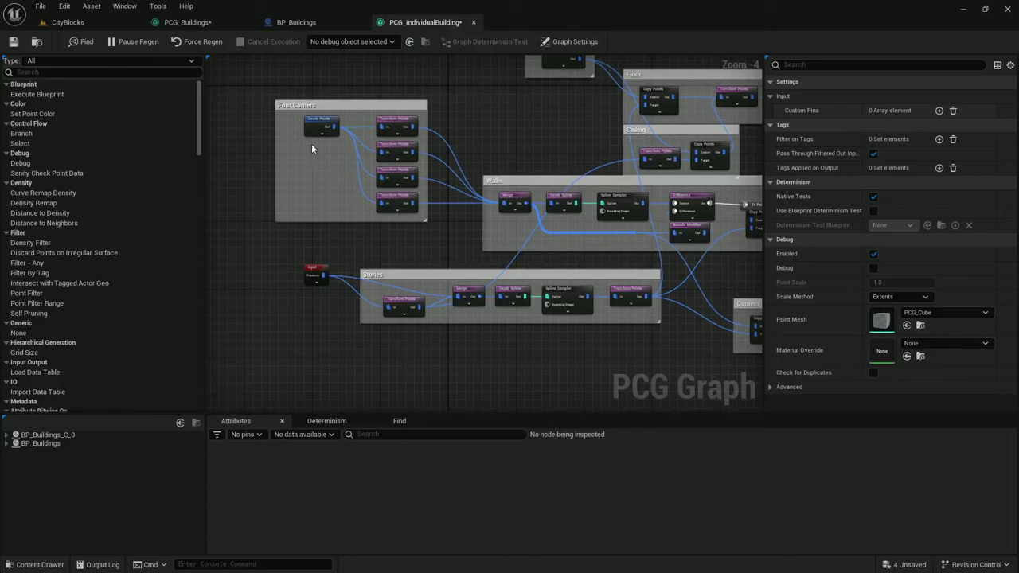
{"action": "left_click", "coordinate": [322, 122]}
{"action": "right_click_drag", "start_coordinate": [258, 177], "coordinate": [257, 227]}
{"action": "left_click", "coordinate": [392, 177]}
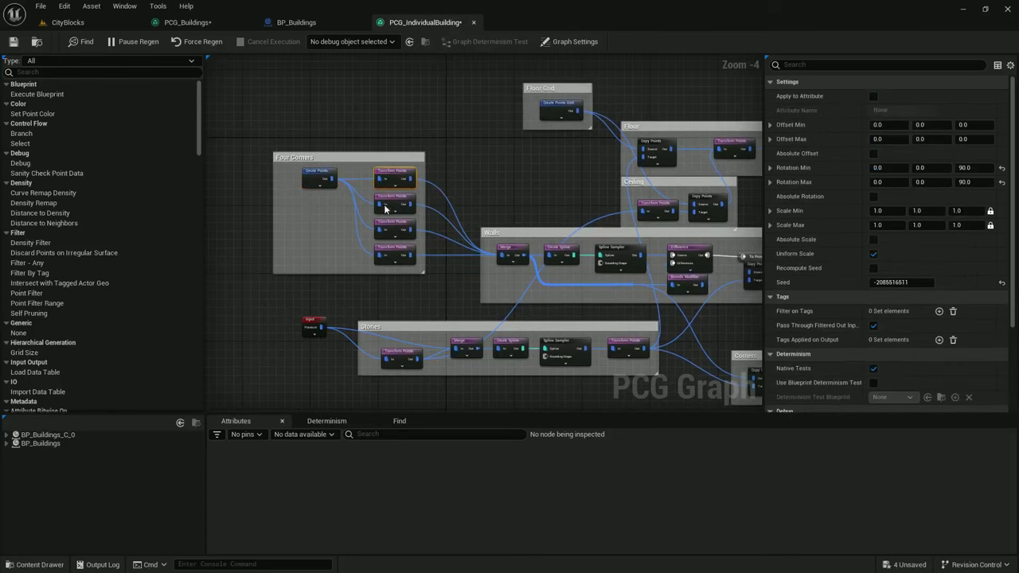
{"action": "scroll", "coordinate": [380, 222], "scroll_direction": "up", "scroll_amount": 2}
{"action": "right_click_drag", "start_coordinate": [341, 196], "coordinate": [536, 164]}
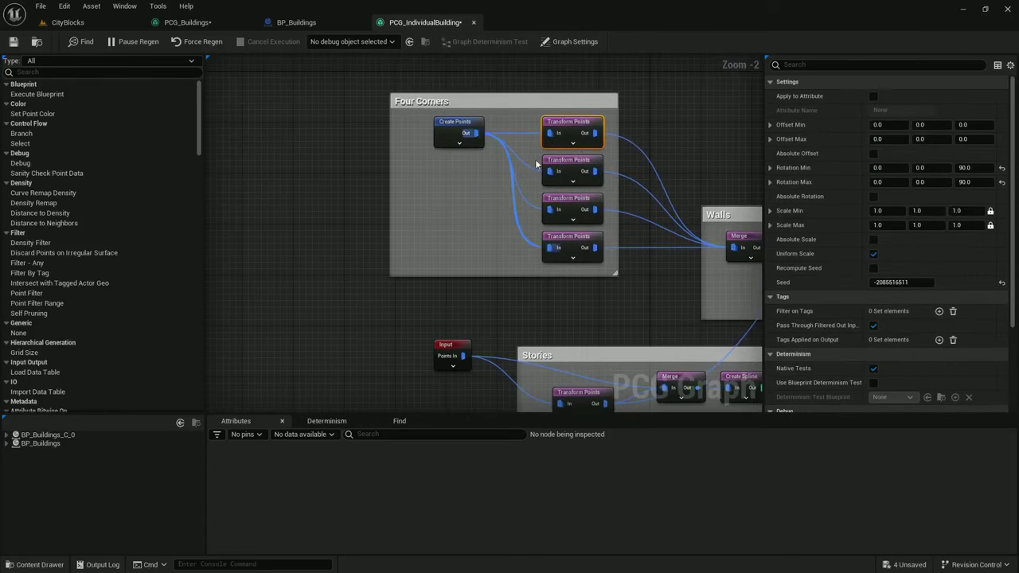
{"action": "left_click", "coordinate": [578, 164]}
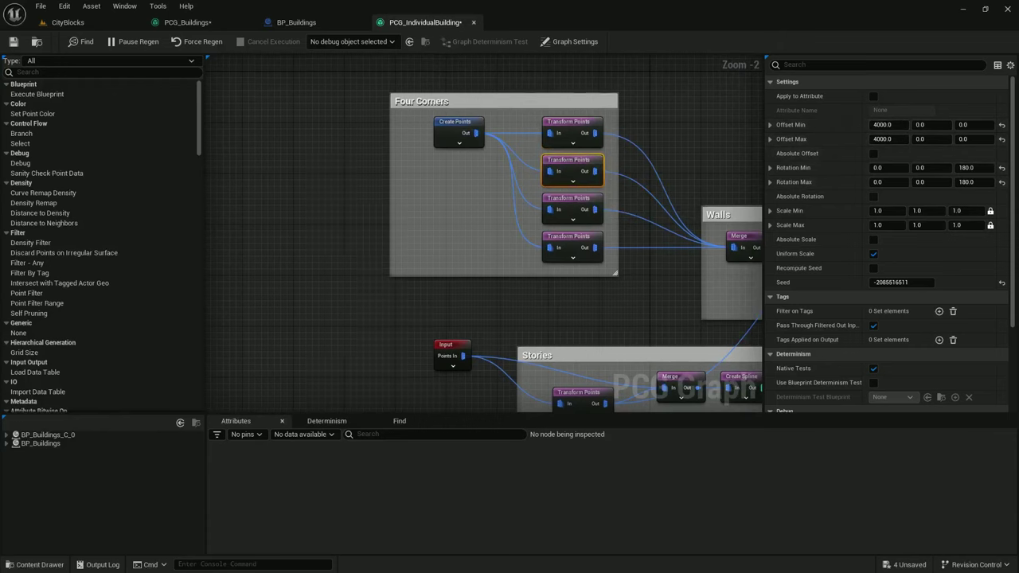
Add a Get Actor Property node outside the Four Corners group, beside Create Points
{"action": "right_click_drag", "start_coordinate": [278, 181], "coordinate": [303, 190]}
{"action": "right_click", "coordinate": [309, 180]}
{"action": "type", "text": "get"}
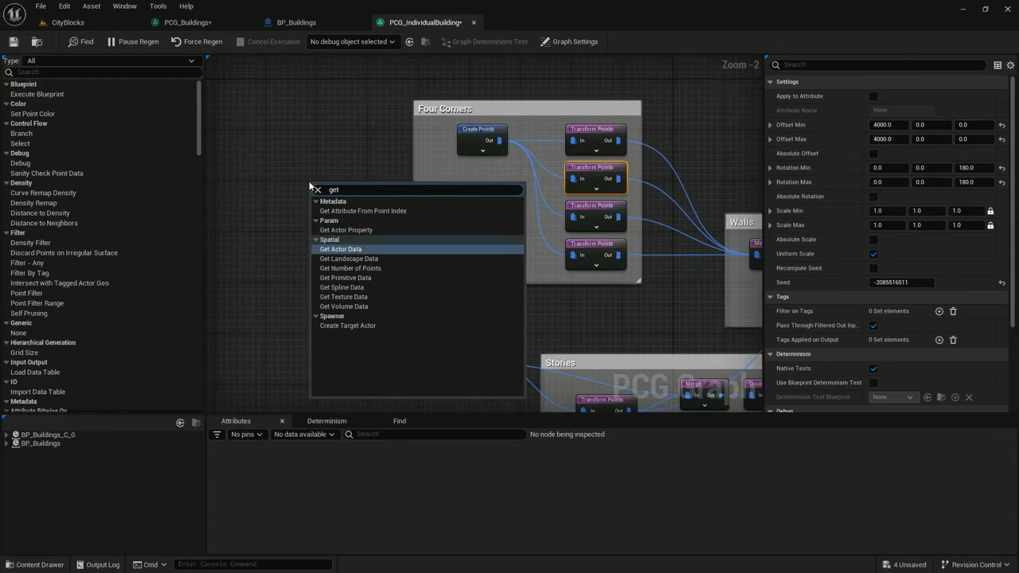
{"action": "key", "text": "Up"}
{"action": "key", "text": "Up"}
{"action": "key", "text": "Return"}
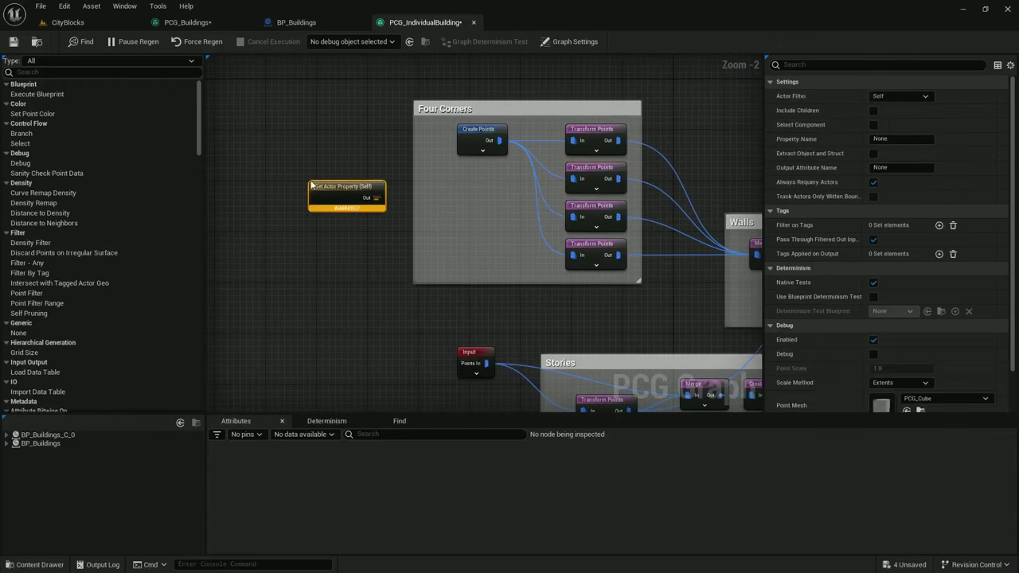
{"action": "left_click", "coordinate": [596, 172]}
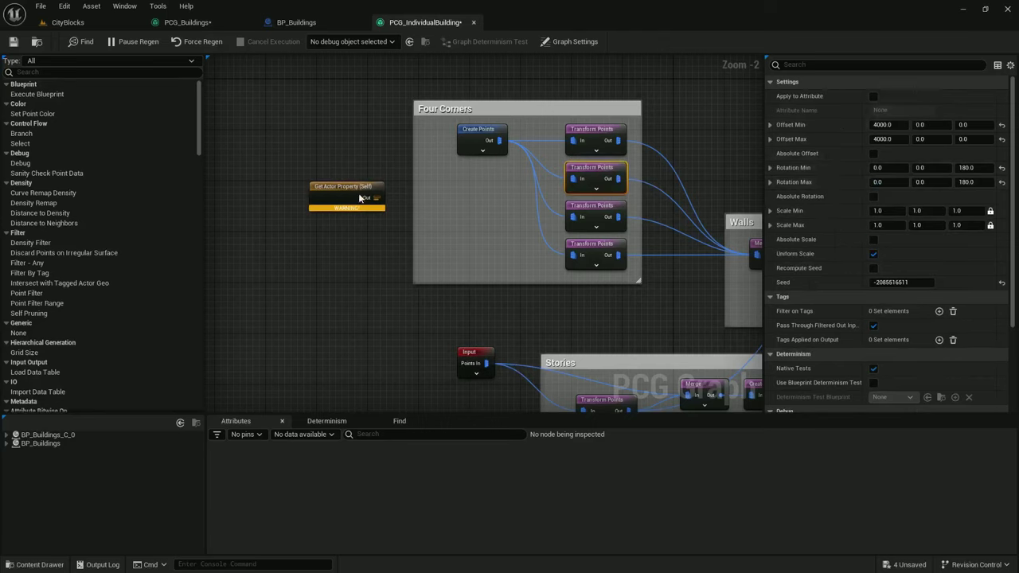
{"action": "left_click_drag", "start_coordinate": [358, 197], "coordinate": [327, 178]}
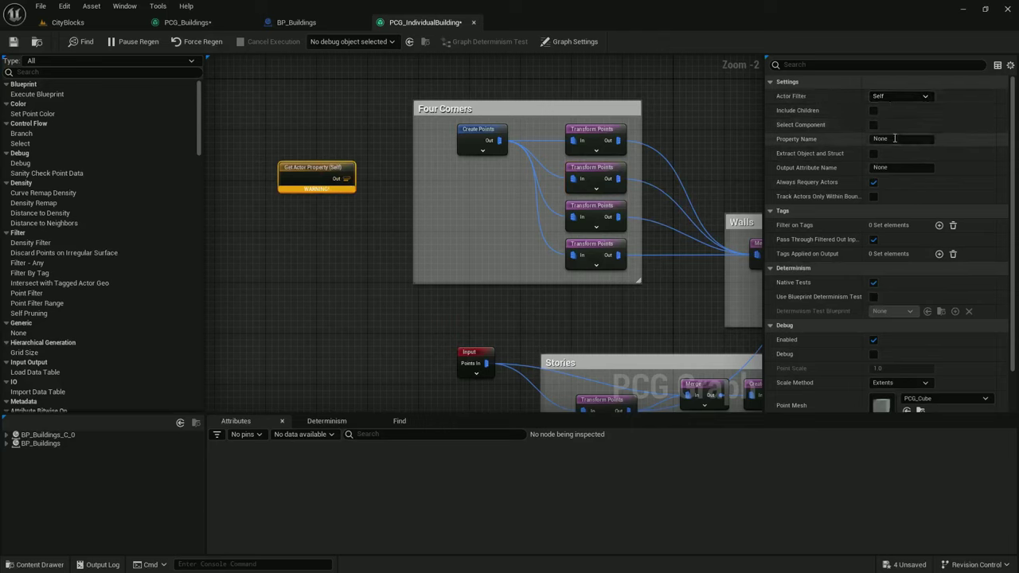
Set the node's Property Name, Output Attribute Name and comment to GridSize, and duplicate it below as a BuildingSize node
{"action": "type", "text": "GridSize"}
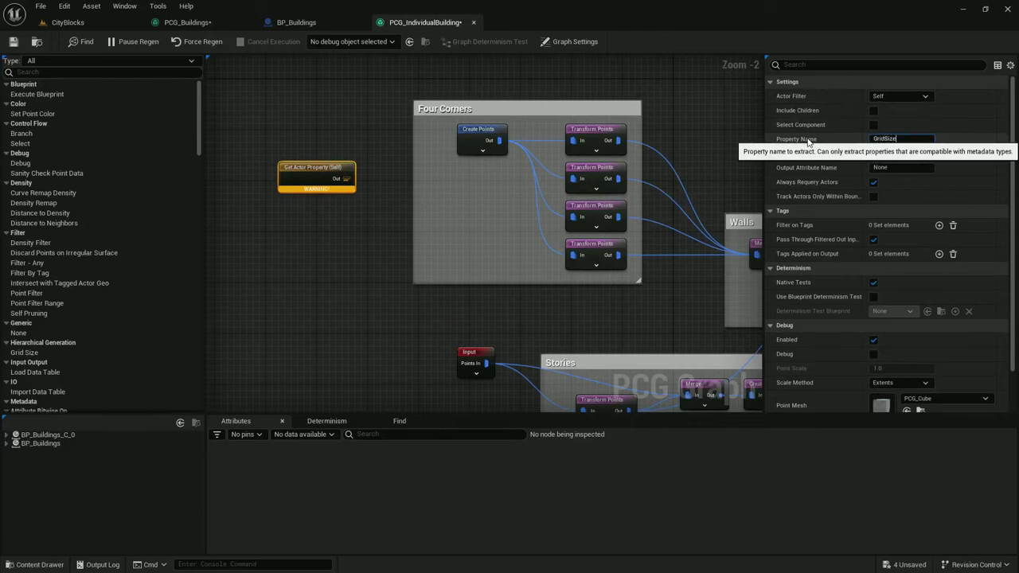
{"action": "key", "text": "Tab"}
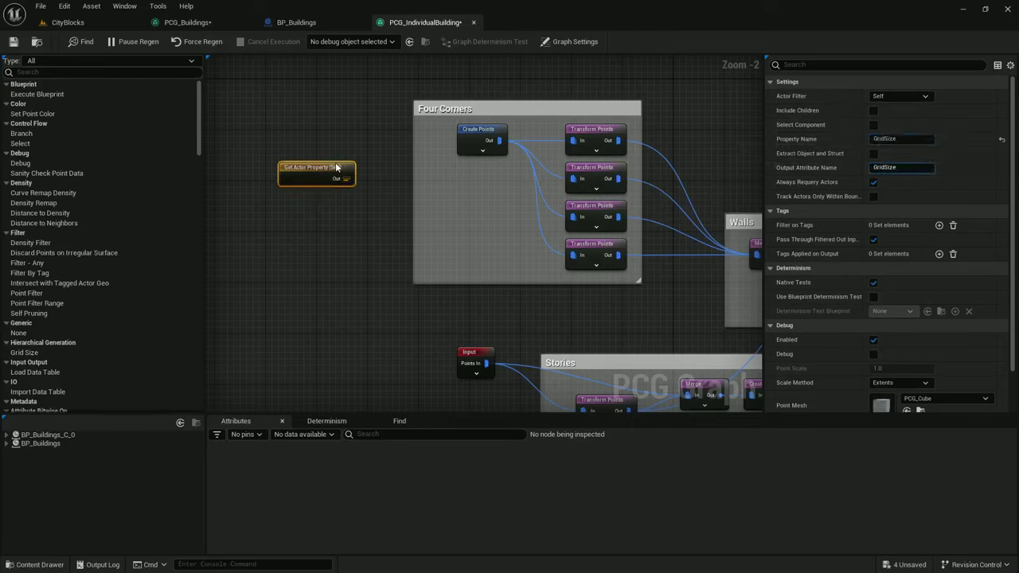
{"action": "key", "text": "Return"}
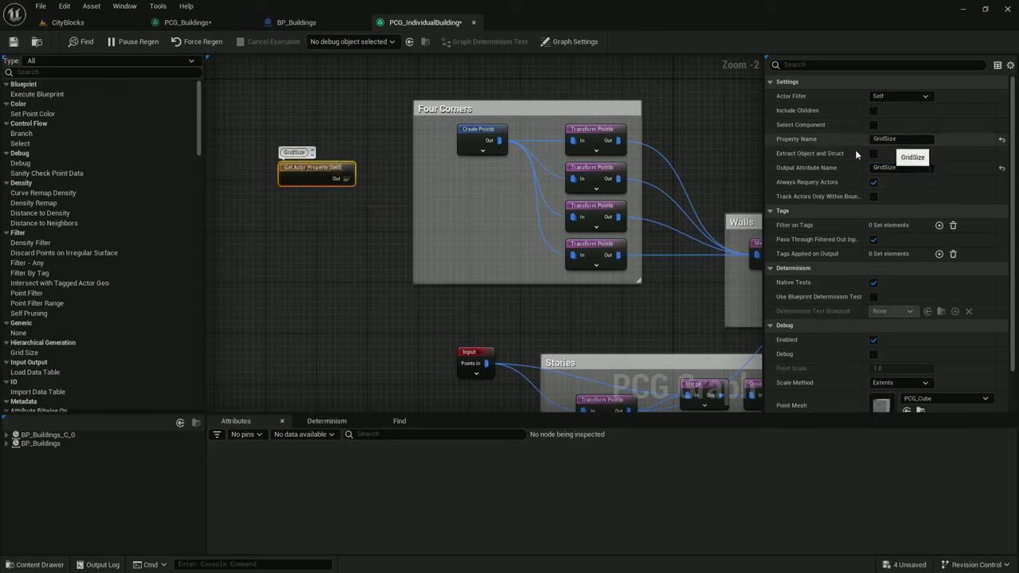
{"action": "key", "text": "ctrl+d"}
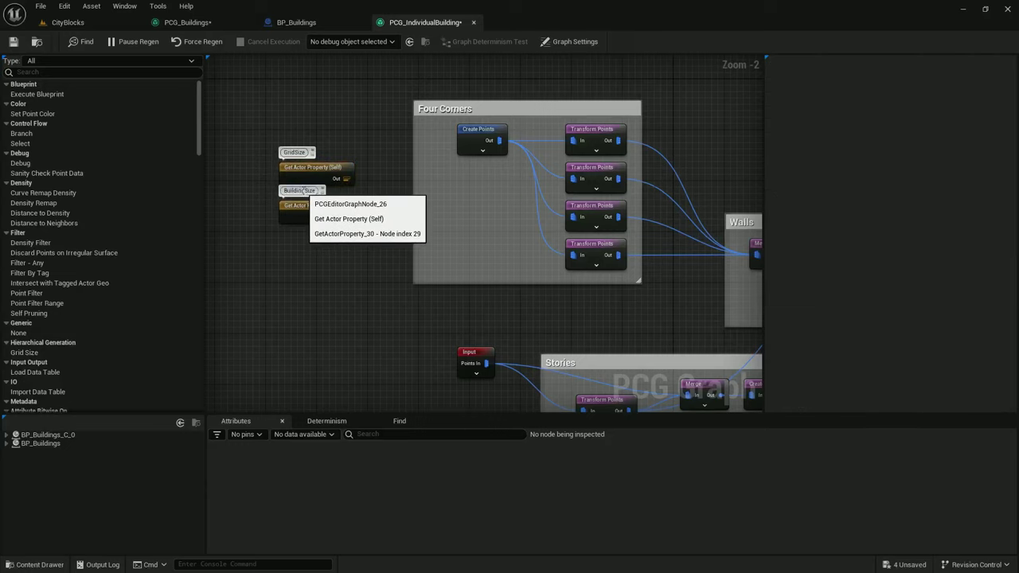
Set the lower Get Actor Property node's Property Name and Output Attribute Name to BuildingSize
{"action": "left_click", "coordinate": [316, 212]}
{"action": "left_click", "coordinate": [902, 139]}
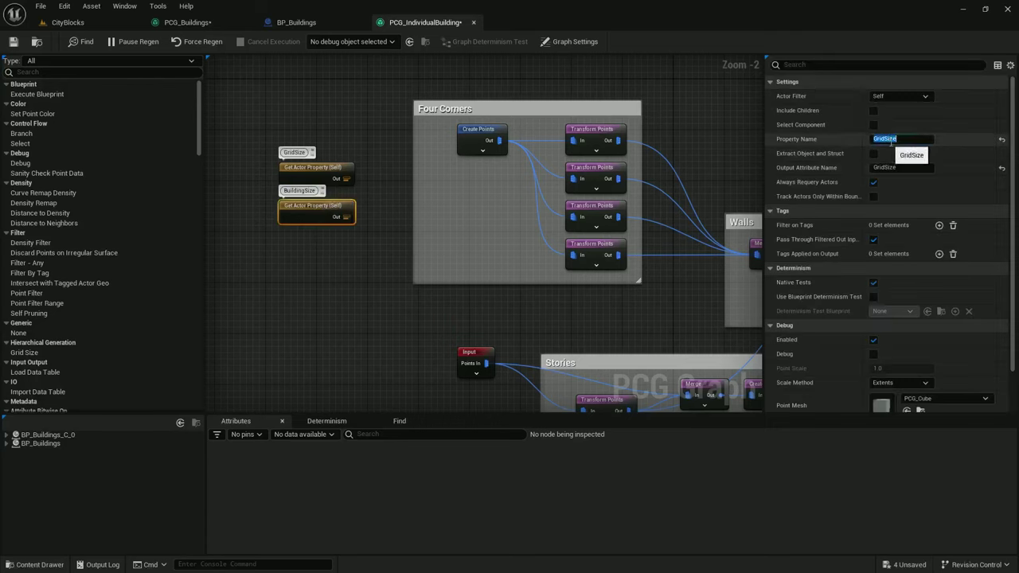
{"action": "type", "text": "BuildingSize"}
{"action": "key", "text": "Return"}
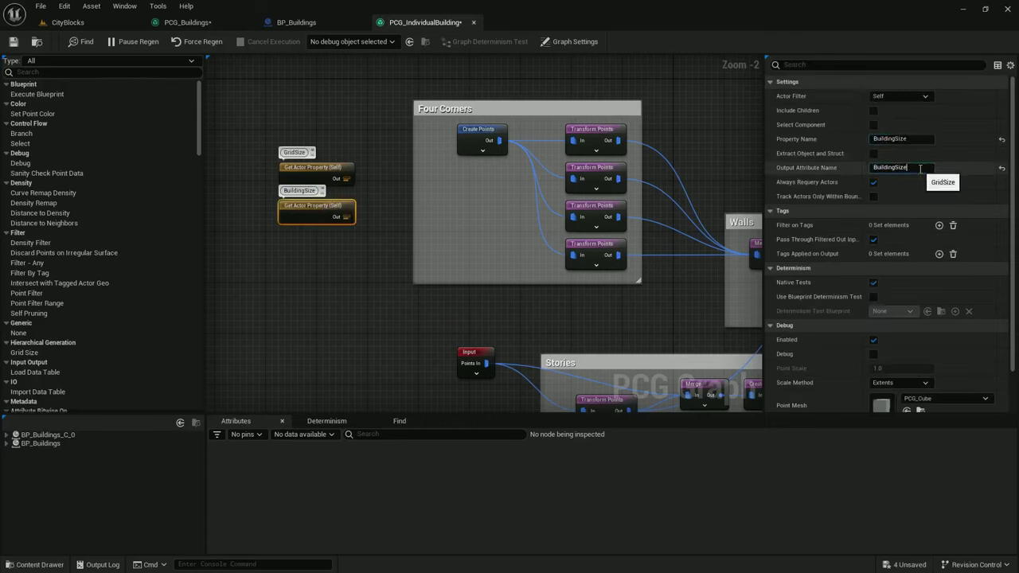
Add a Maths Multiply node fed by the GridSize and BuildingSize outputs and place it beside the two property nodes
{"action": "left_click_drag", "start_coordinate": [365, 176], "coordinate": [366, 176]}
{"action": "type", "text": "multiply"}
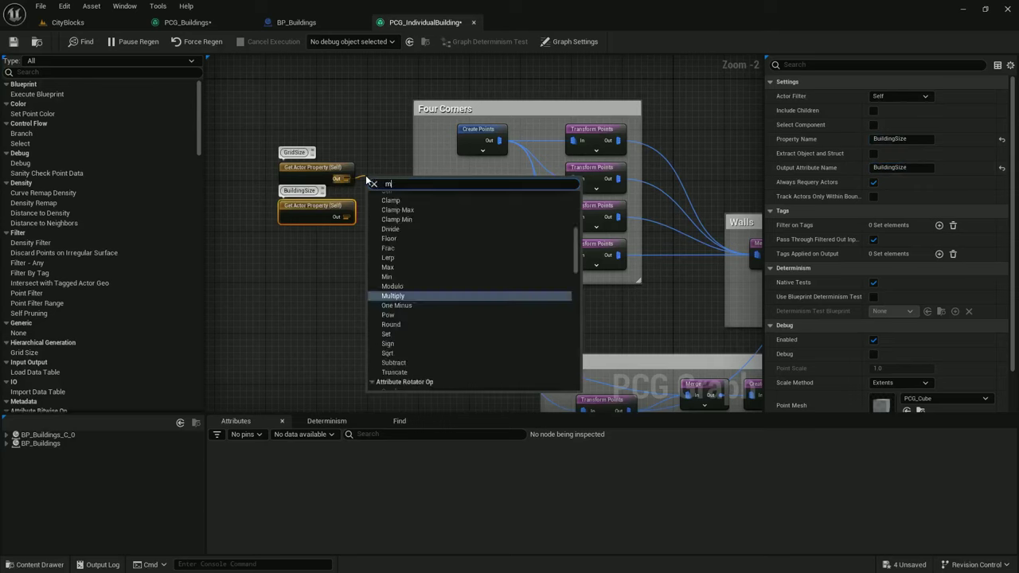
{"action": "key", "text": "Return"}
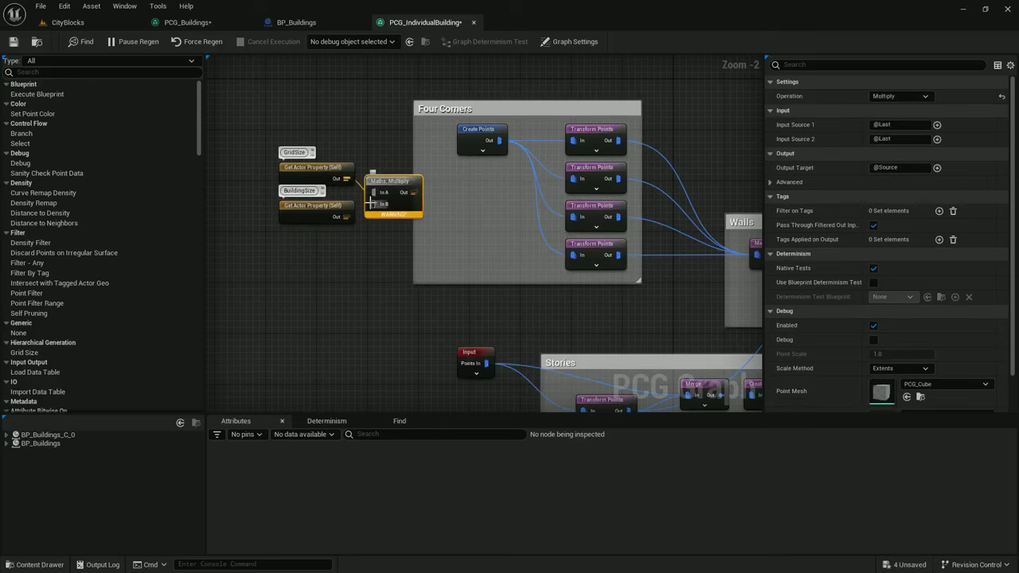
{"action": "left_click_drag", "start_coordinate": [372, 205], "coordinate": [349, 217]}
{"action": "left_click_drag", "start_coordinate": [383, 186], "coordinate": [379, 171]}
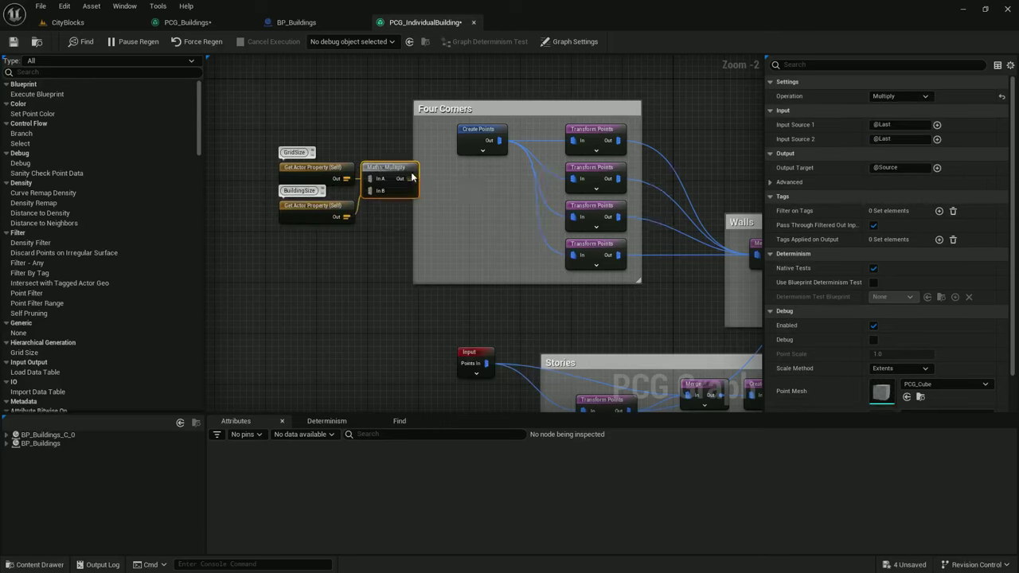
Expand the second Transform Points node's override inputs and add another Multiply node fed by the first Multiply's output
{"action": "left_click", "coordinate": [597, 169]}
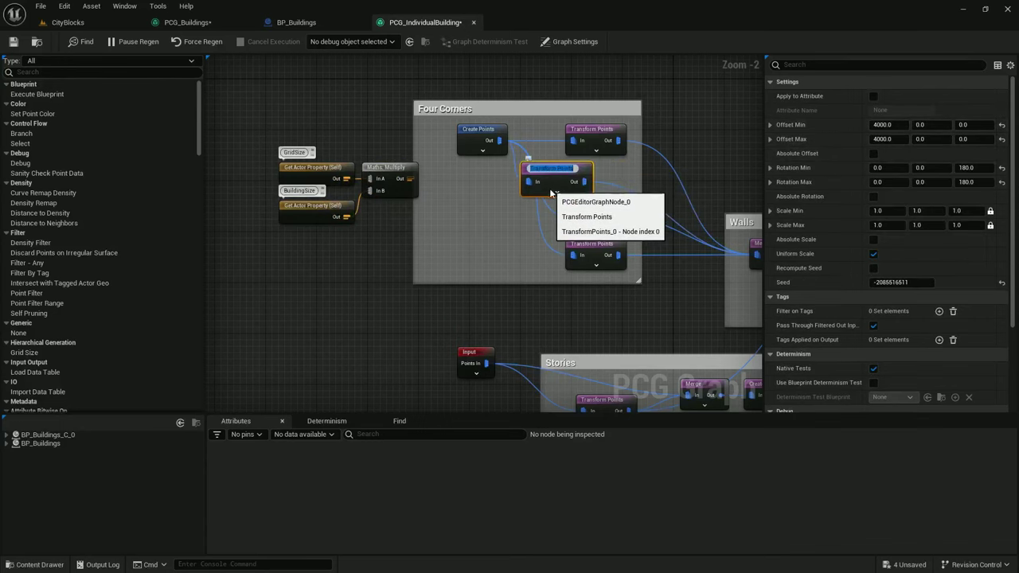
{"action": "left_click", "coordinate": [597, 187]}
{"action": "right_click_drag", "start_coordinate": [432, 198], "coordinate": [434, 175]}
{"action": "left_click_drag", "start_coordinate": [411, 155], "coordinate": [440, 149]}
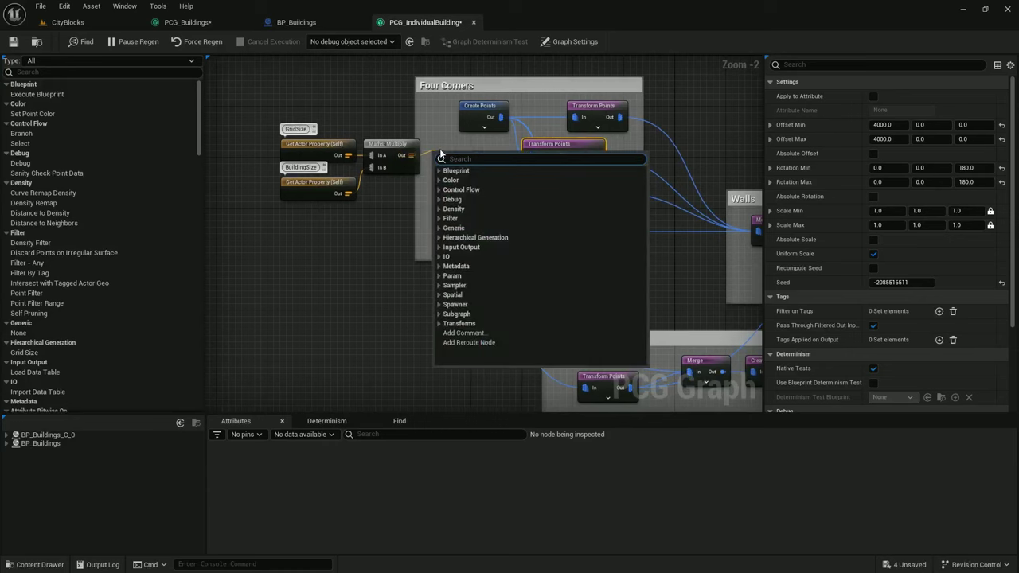
{"action": "type", "text": "mul"}
{"action": "key", "text": "Return"}
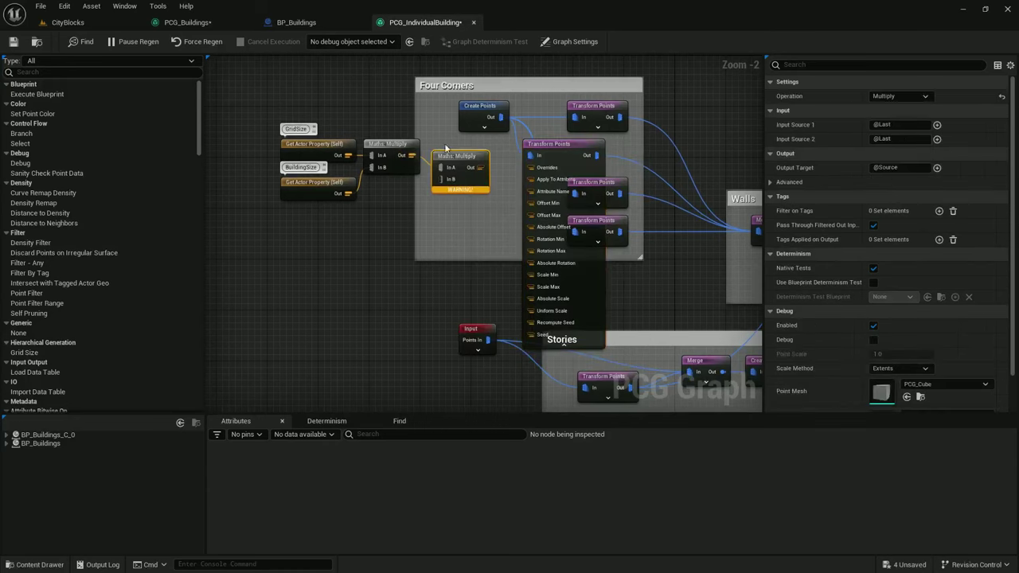
Add a Create Attribute node with a Double value of 0.0 and connect it to the second Multiply's In B
{"action": "right_click", "coordinate": [358, 228]}
{"action": "type", "text": "create"}
{"action": "left_click", "coordinate": [388, 260]}
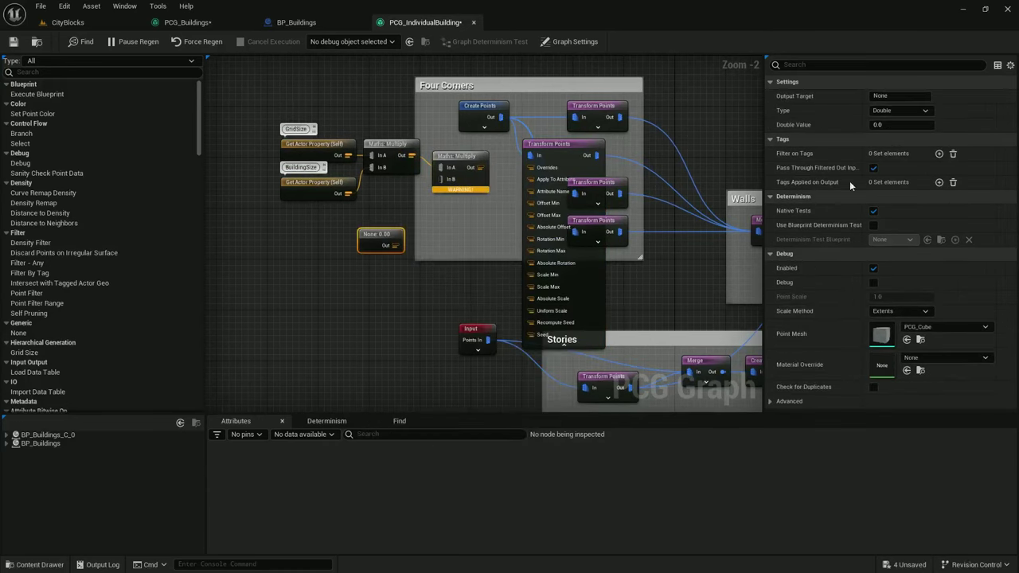
{"action": "left_click_drag", "start_coordinate": [446, 182], "coordinate": [389, 247]}
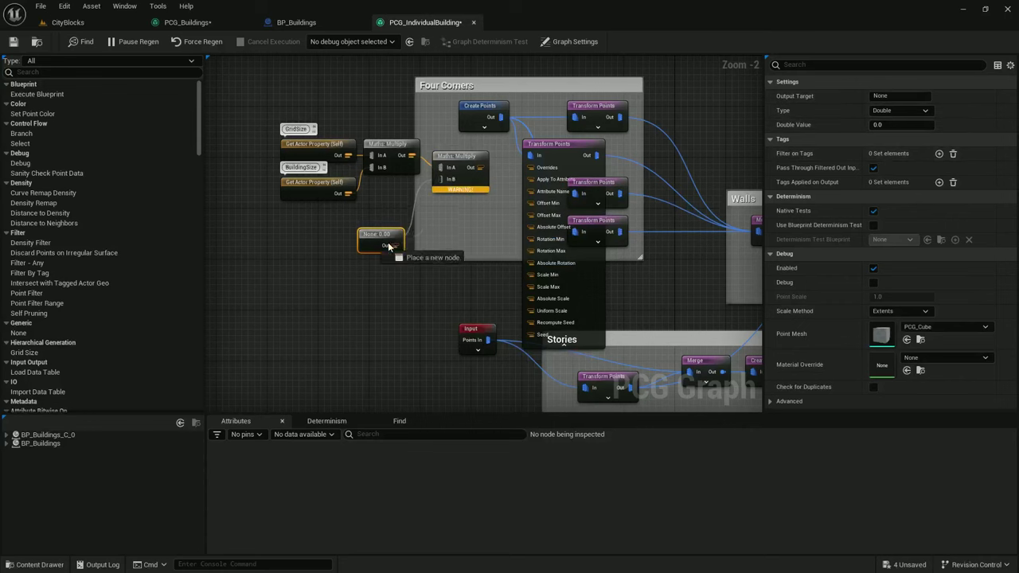
{"action": "left_click_drag", "start_coordinate": [435, 150], "coordinate": [432, 145]}
Inspect the second Multiply node's output using the BP_Buildings Loop_47/6 PCG_IndividualBuilding debug object
{"action": "key", "text": "a"}
{"action": "left_click", "coordinate": [353, 41]}
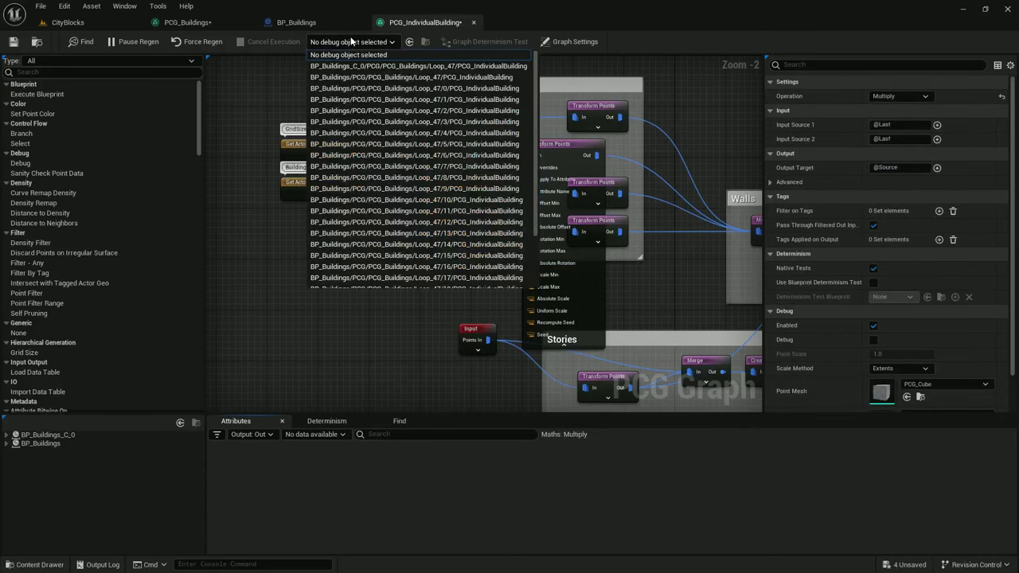
{"action": "left_click", "coordinate": [389, 158]}
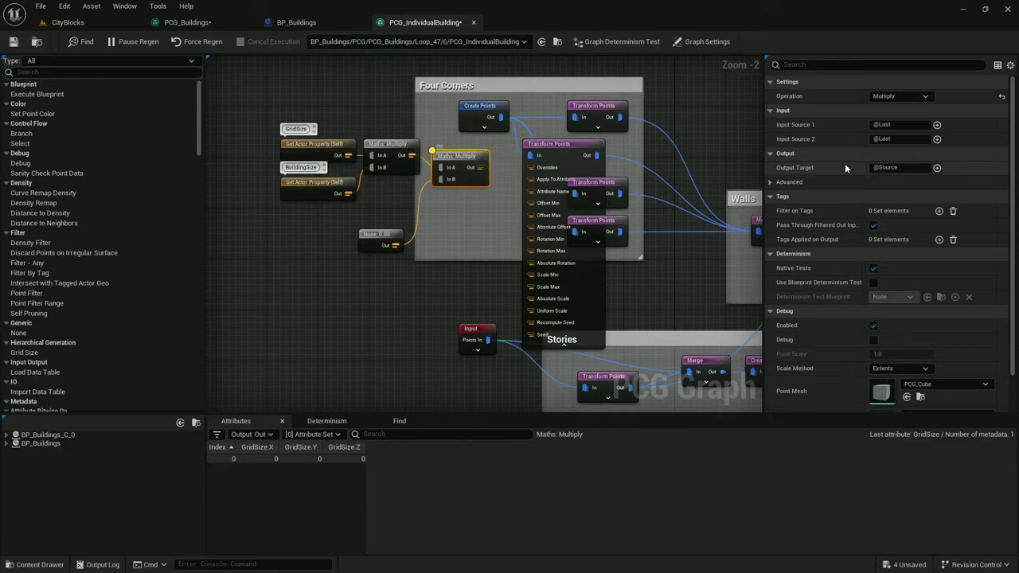
{"action": "left_click", "coordinate": [901, 124]}
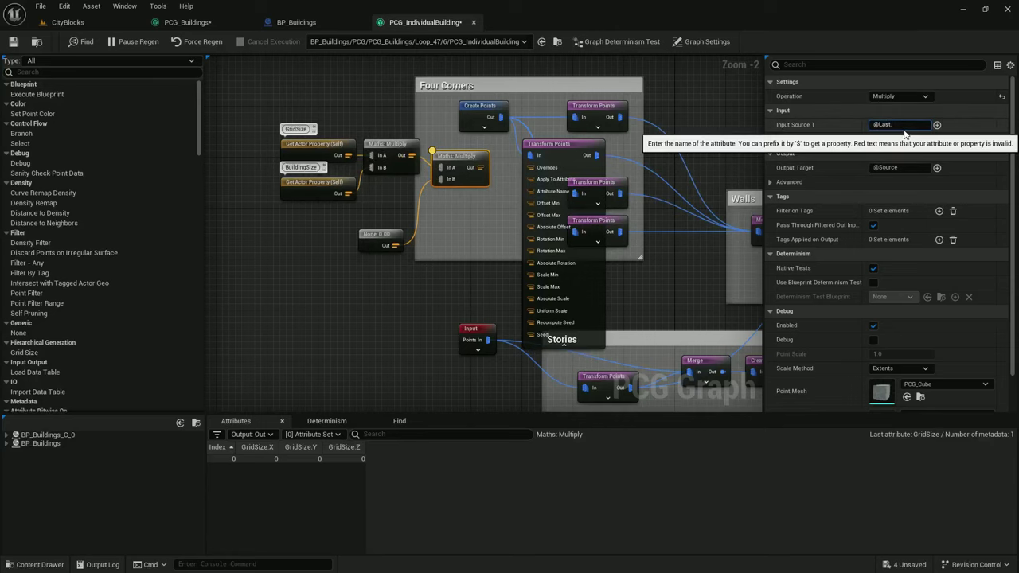
{"action": "type", "text": ".YZ"}
{"action": "key", "text": "Return"}
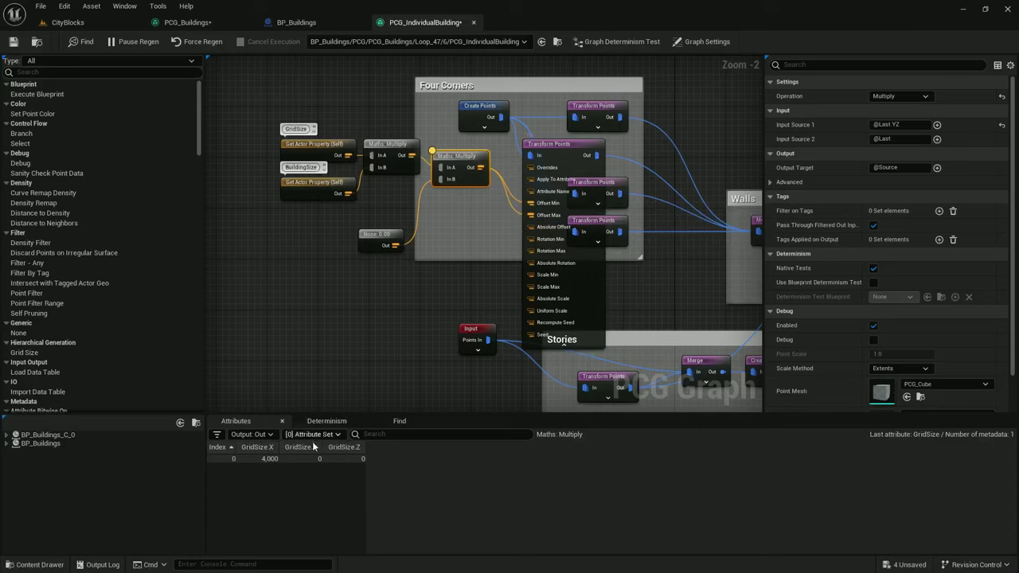
{"action": "left_click", "coordinate": [564, 344]}
{"action": "left_click_drag", "start_coordinate": [563, 146], "coordinate": [606, 138]}
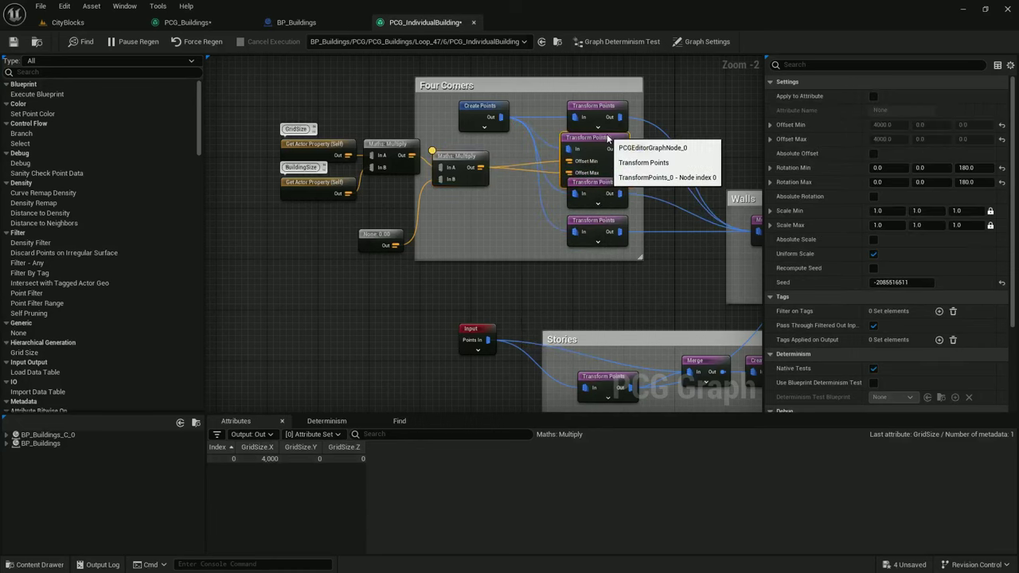
{"action": "left_click_drag", "start_coordinate": [593, 187], "coordinate": [533, 207]}
{"action": "left_click", "coordinate": [593, 211]}
{"action": "left_click", "coordinate": [553, 215]}
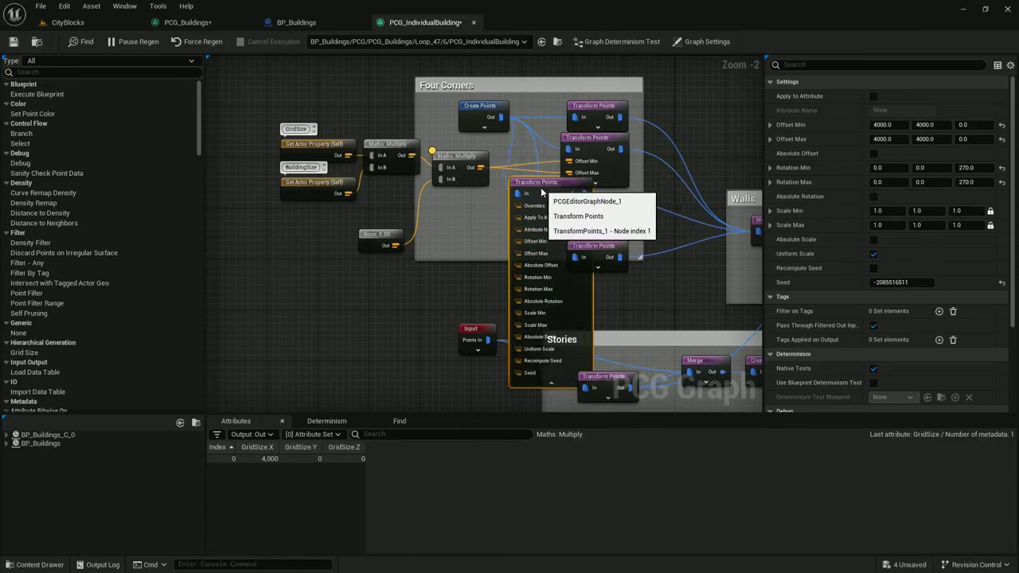
{"action": "right_click_drag", "start_coordinate": [506, 248], "coordinate": [500, 183]}
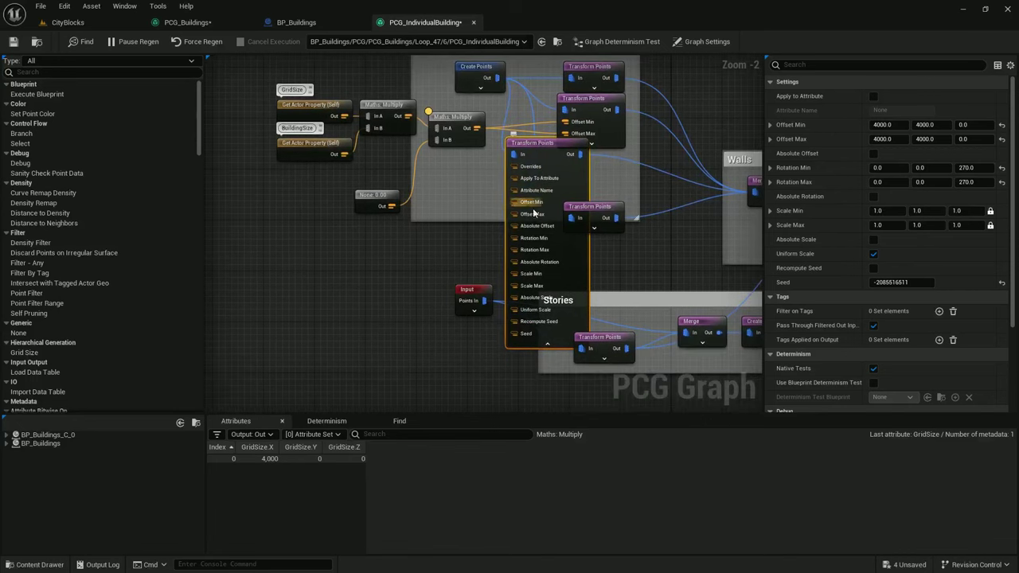
{"action": "left_click", "coordinate": [543, 344]}
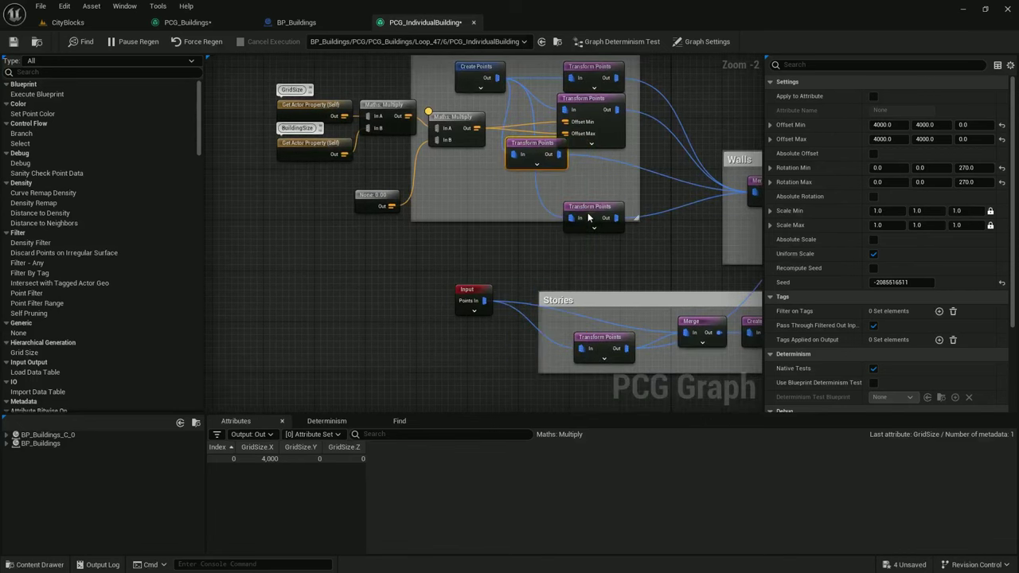
{"action": "left_click", "coordinate": [598, 229]}
{"action": "left_click_drag", "start_coordinate": [601, 213], "coordinate": [543, 220]}
{"action": "right_click_drag", "start_coordinate": [544, 222], "coordinate": [566, 185]}
{"action": "left_click", "coordinate": [466, 82]}
{"action": "left_click_drag", "start_coordinate": [466, 82], "coordinate": [472, 87]}
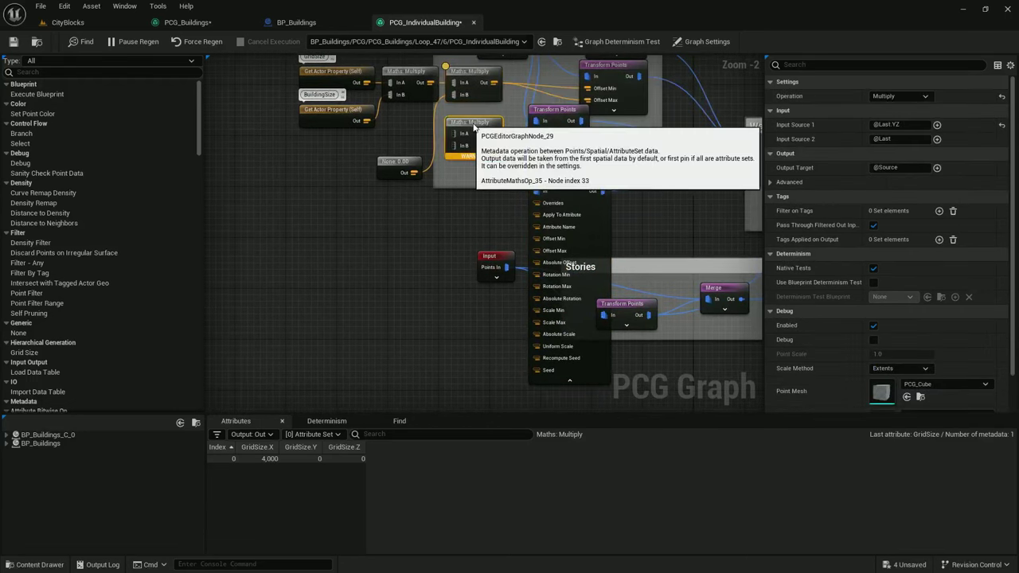
{"action": "key", "text": "ctrl+d"}
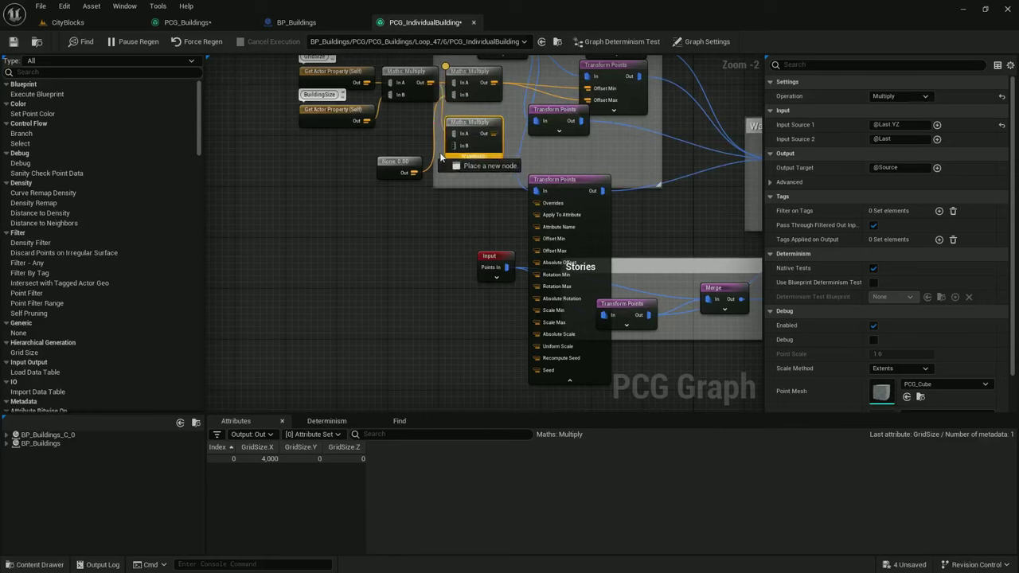
{"action": "left_click_drag", "start_coordinate": [400, 169], "coordinate": [400, 143]}
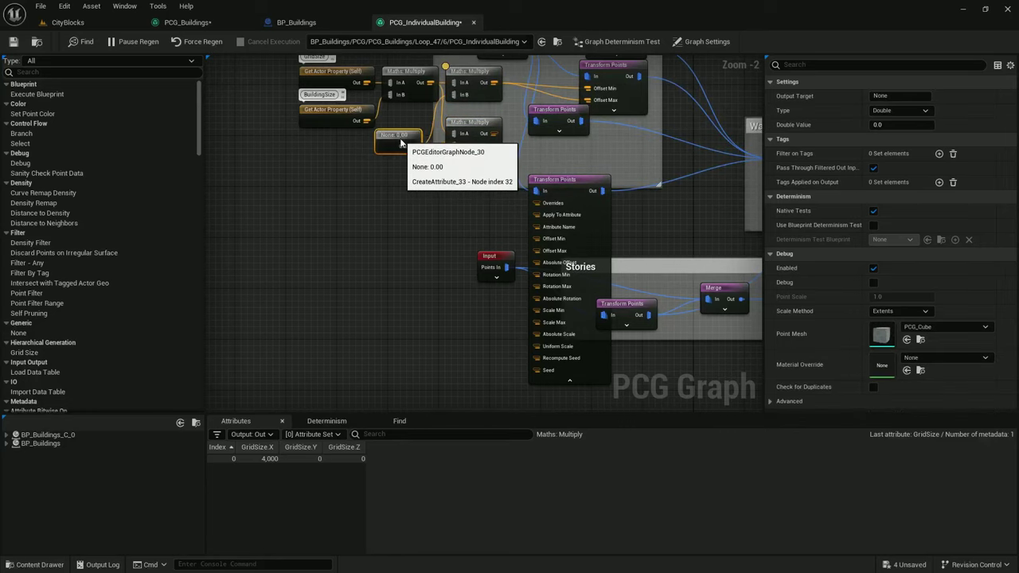
{"action": "left_click", "coordinate": [482, 123]}
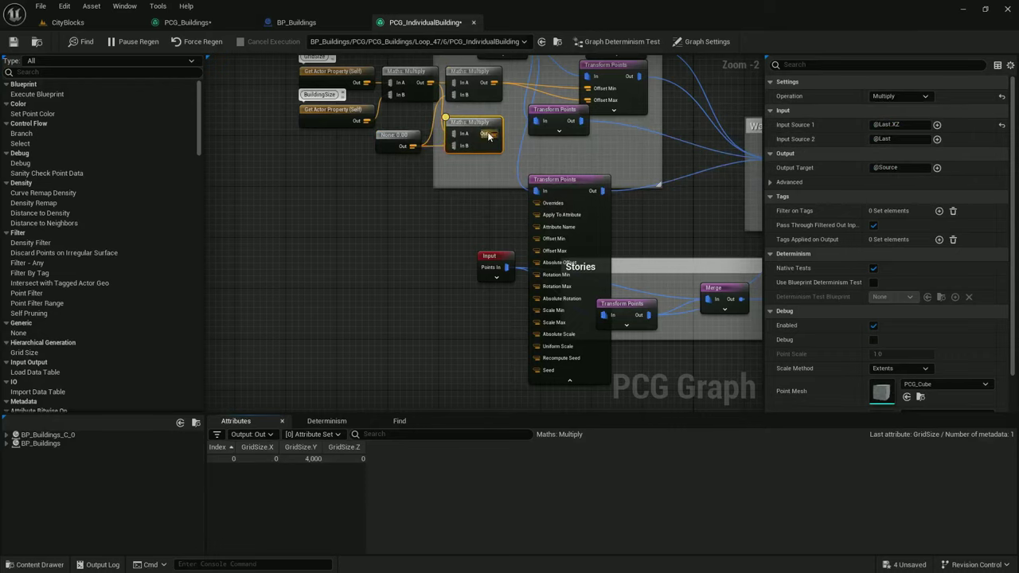
{"action": "mouse_move", "coordinate": [488, 136]}
{"action": "left_mouse_down"}
{"action": "mouse_move", "coordinate": [527, 253]}
{"action": "mouse_move", "coordinate": [536, 241]}
{"action": "mouse_move", "coordinate": [495, 138]}
{"action": "left_mouse_up"}
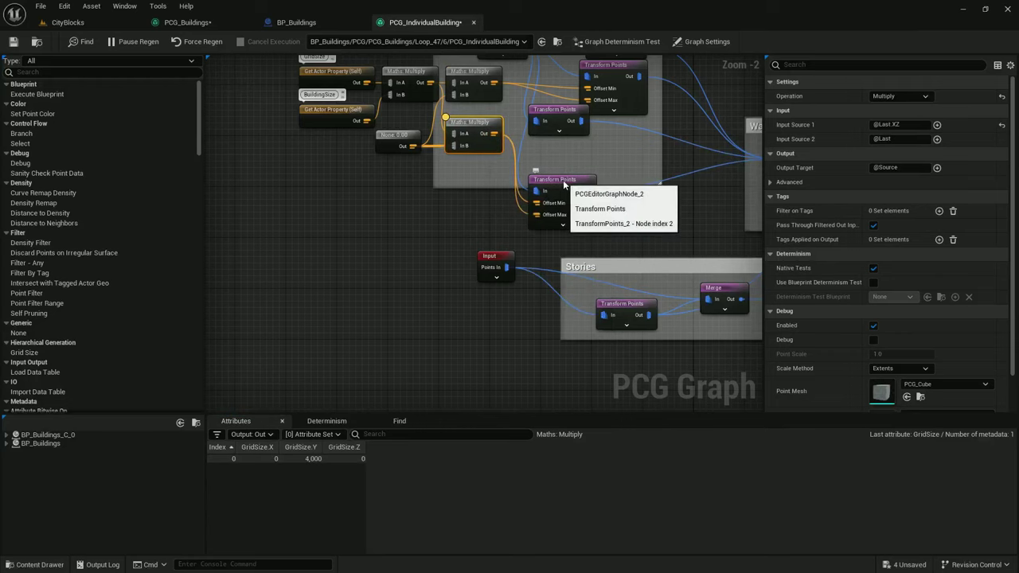
{"action": "left_click_drag", "start_coordinate": [533, 188], "coordinate": [595, 184]}
{"action": "right_click_drag", "start_coordinate": [585, 147], "coordinate": [547, 252]}
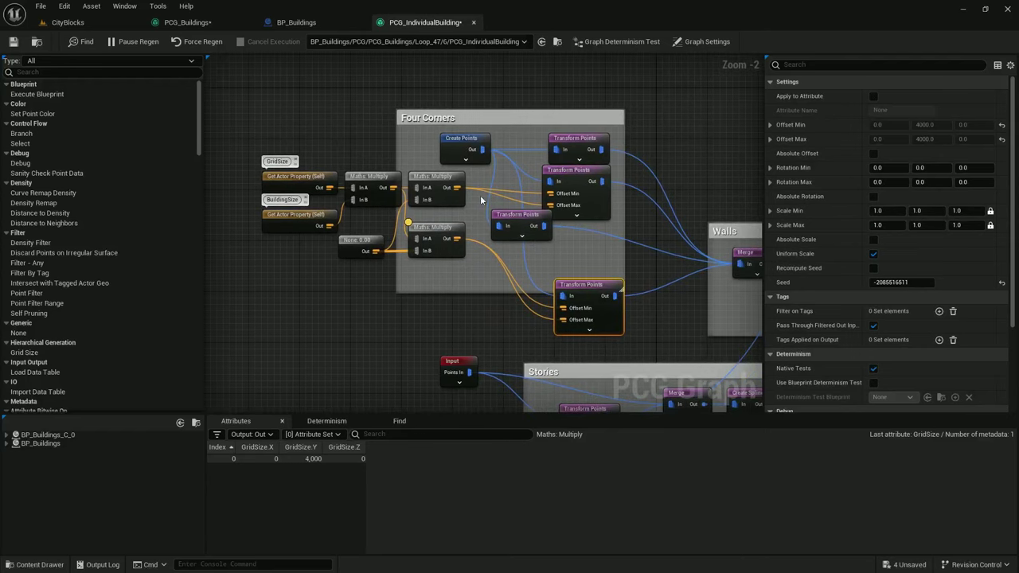
{"action": "left_click_drag", "start_coordinate": [458, 192], "coordinate": [471, 212]}
{"action": "type", "text": "add"}
{"action": "key", "text": "Return"}
Connect the Add node's output to the third Transform Points' Offset Min and Offset Max, then collapse its unused override inputs
{"action": "left_click_drag", "start_coordinate": [484, 216], "coordinate": [548, 224]}
{"action": "left_click", "coordinate": [541, 242]}
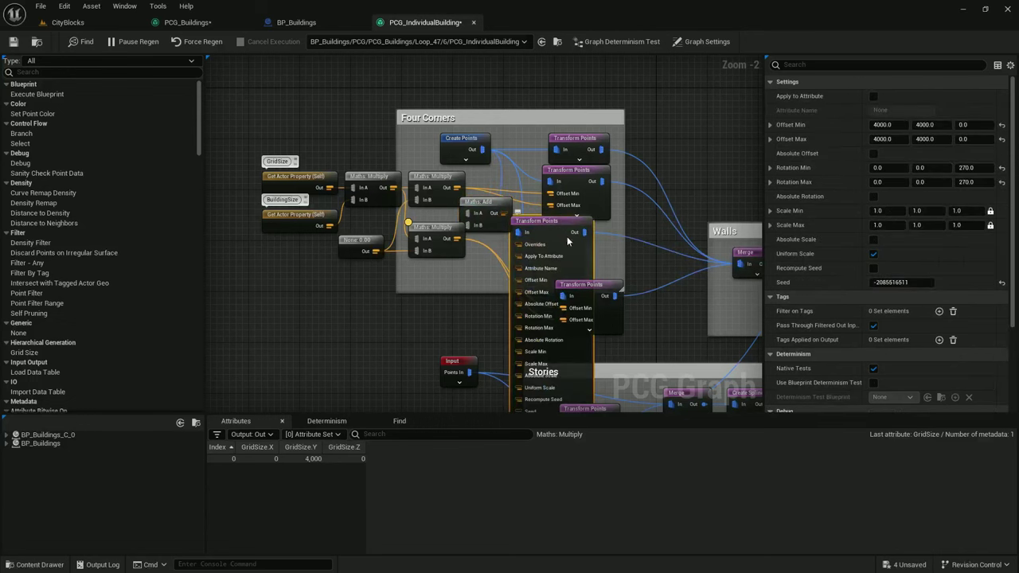
{"action": "right_click_drag", "start_coordinate": [566, 237], "coordinate": [590, 192]}
{"action": "left_click_drag", "start_coordinate": [569, 186], "coordinate": [555, 252]}
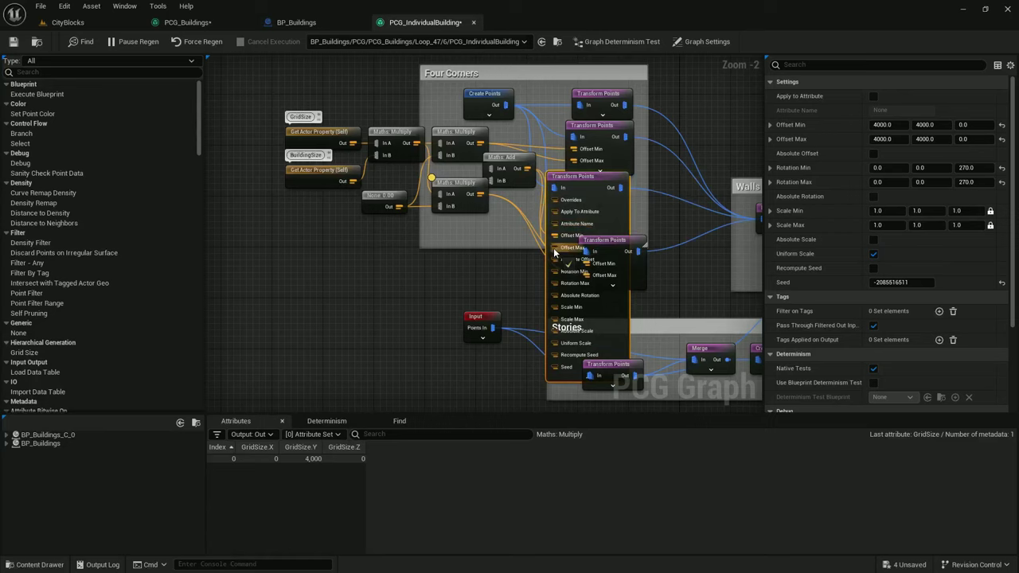
{"action": "left_click", "coordinate": [574, 376]}
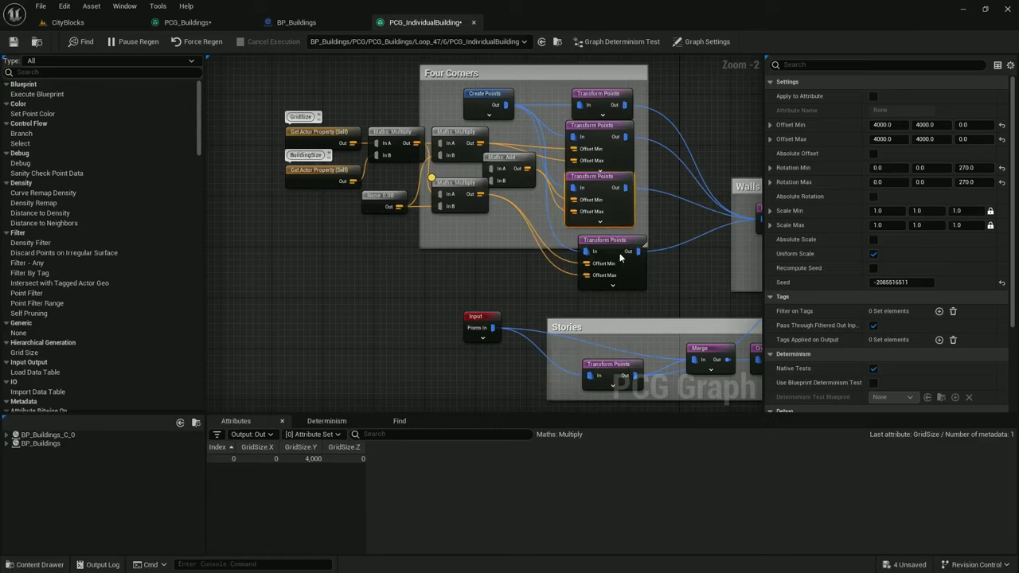
Align the bottom Transform Points under the others and enlarge the Four Corners comment box to enclose all the new nodes
{"action": "left_click_drag", "start_coordinate": [611, 245], "coordinate": [597, 238]}
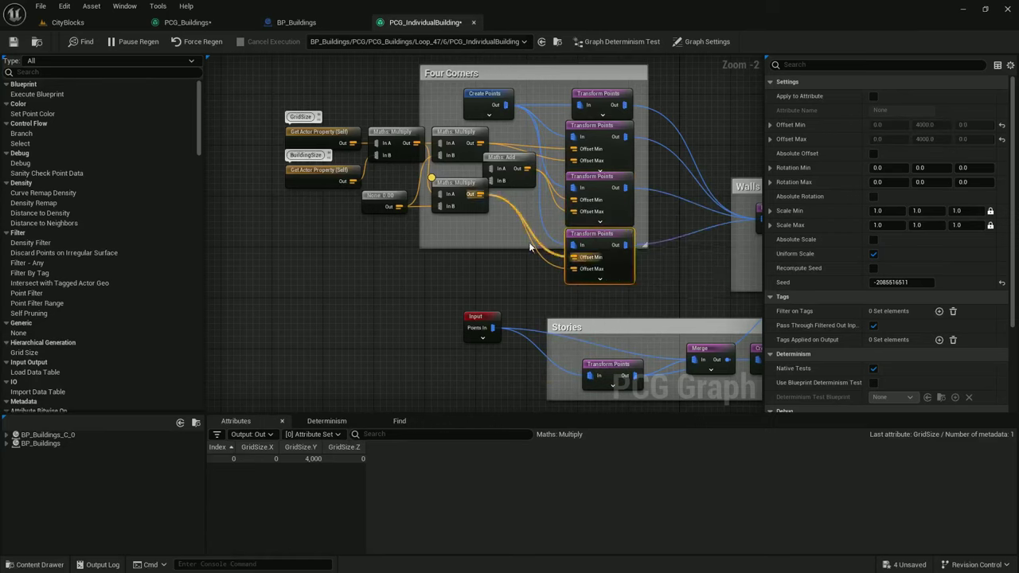
{"action": "left_click_drag", "start_coordinate": [507, 248], "coordinate": [509, 296]}
{"action": "right_click_drag", "start_coordinate": [442, 222], "coordinate": [488, 267]}
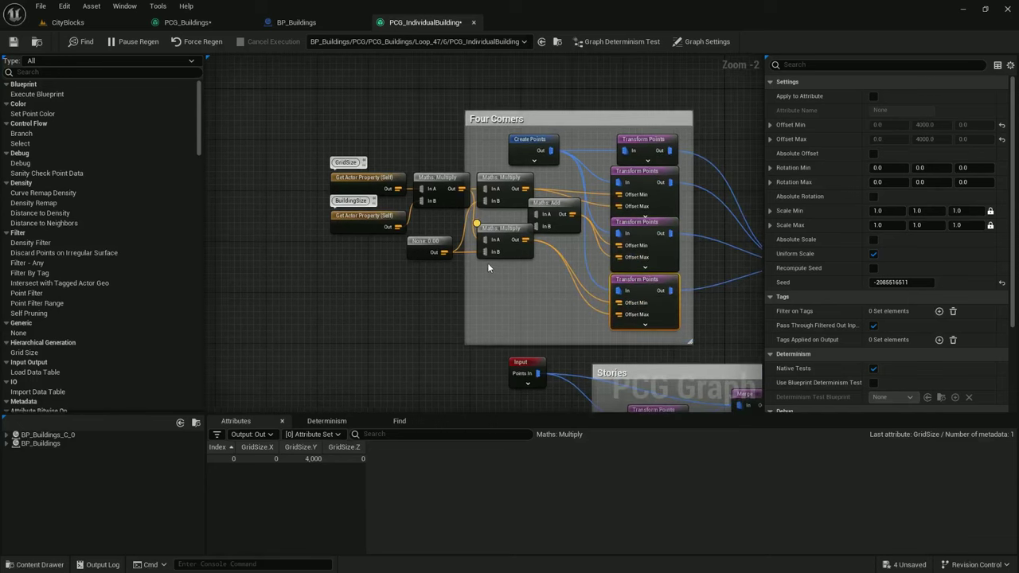
{"action": "left_click_drag", "start_coordinate": [464, 265], "coordinate": [321, 265]}
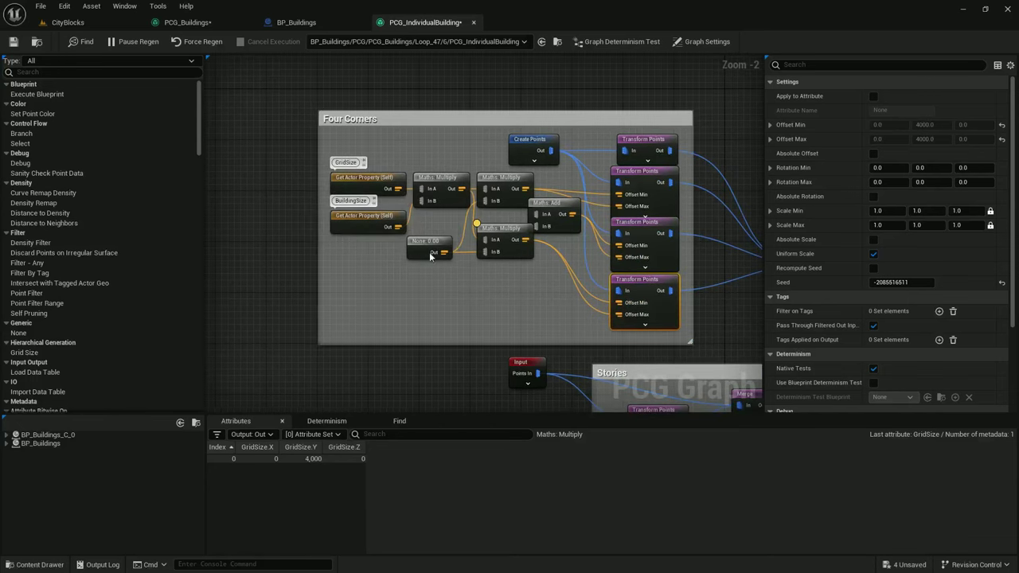
Expand the override inputs of the Spline Sampler node in the Walls group
{"action": "right_click_drag", "start_coordinate": [712, 276], "coordinate": [595, 263]}
{"action": "scroll", "coordinate": [553, 195], "scroll_direction": "down", "scroll_amount": 1}
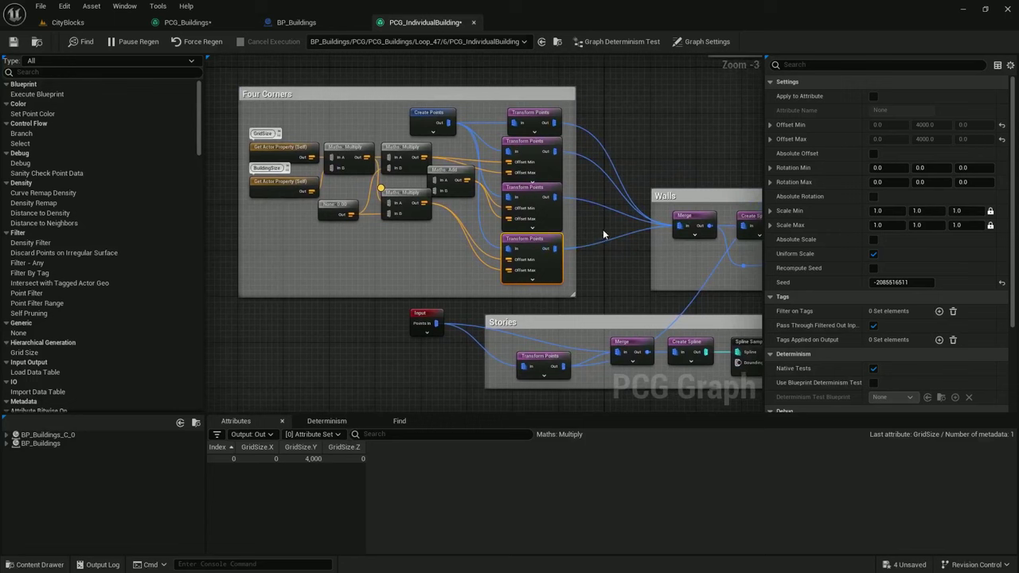
{"action": "right_click_drag", "start_coordinate": [629, 223], "coordinate": [375, 167]}
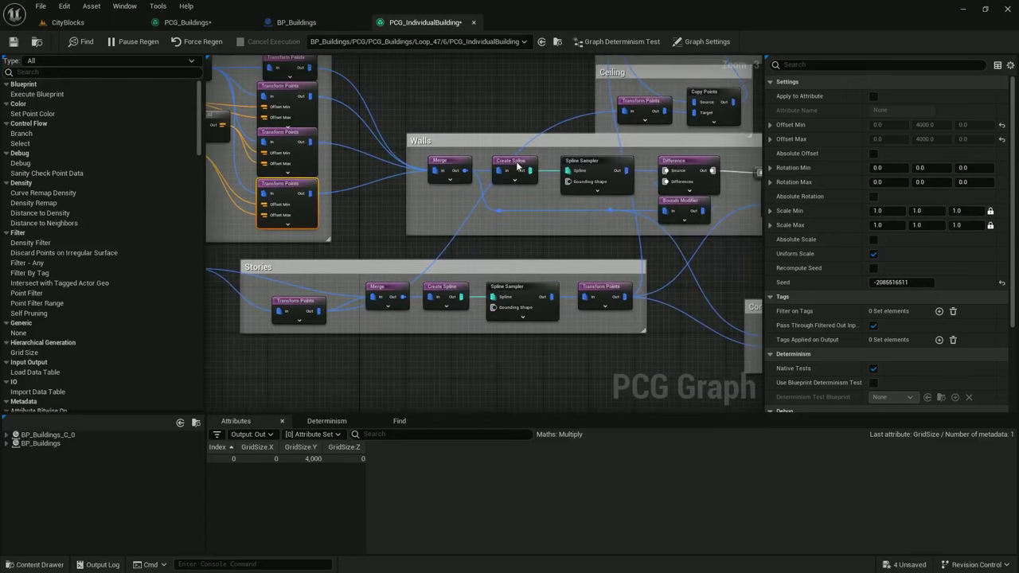
{"action": "left_click", "coordinate": [595, 162]}
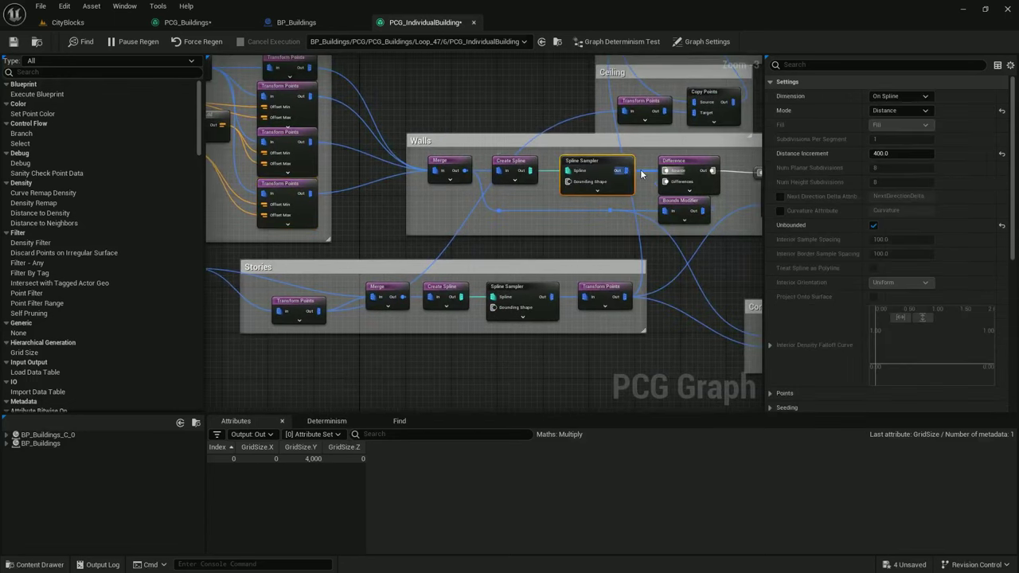
{"action": "left_click", "coordinate": [598, 191]}
Paste a GridSize Get Actor Property node near the Walls Spline Sampler and add a Break Vector Attribute node from its output
{"action": "right_click_drag", "start_coordinate": [541, 219], "coordinate": [717, 204]}
{"action": "right_click_drag", "start_coordinate": [367, 130], "coordinate": [473, 158]}
{"action": "left_click", "coordinate": [331, 182]}
{"action": "key", "text": "ctrl+v"}
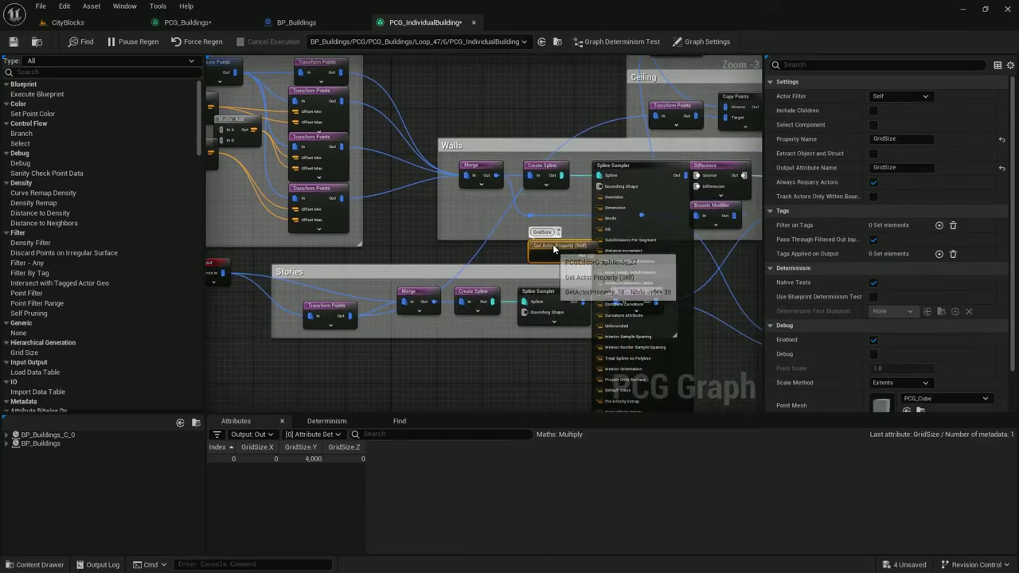
{"action": "left_click_drag", "start_coordinate": [553, 247], "coordinate": [531, 231]}
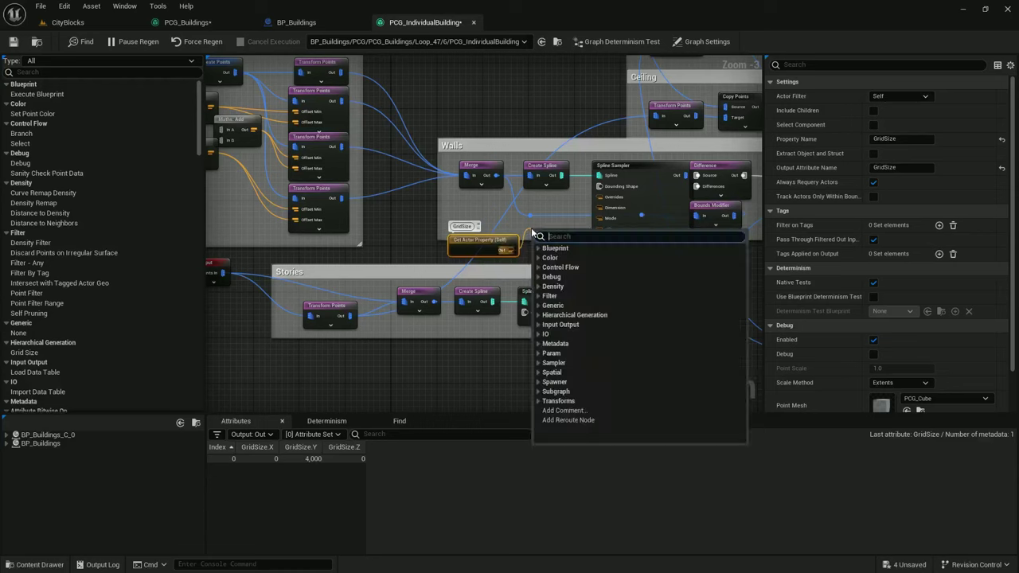
{"action": "type", "text": "break"}
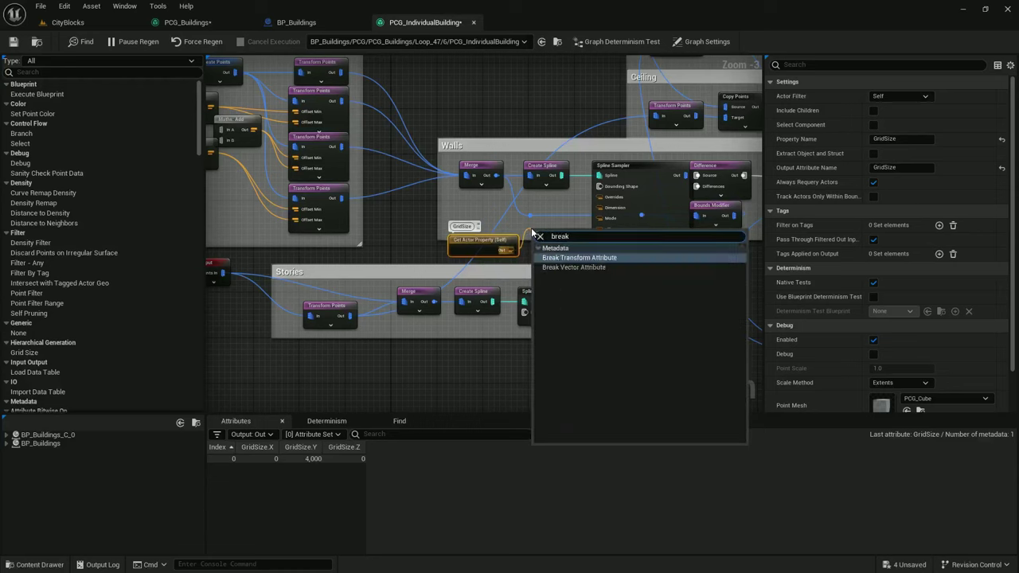
{"action": "key", "text": "Down"}
{"action": "key", "text": "Return"}
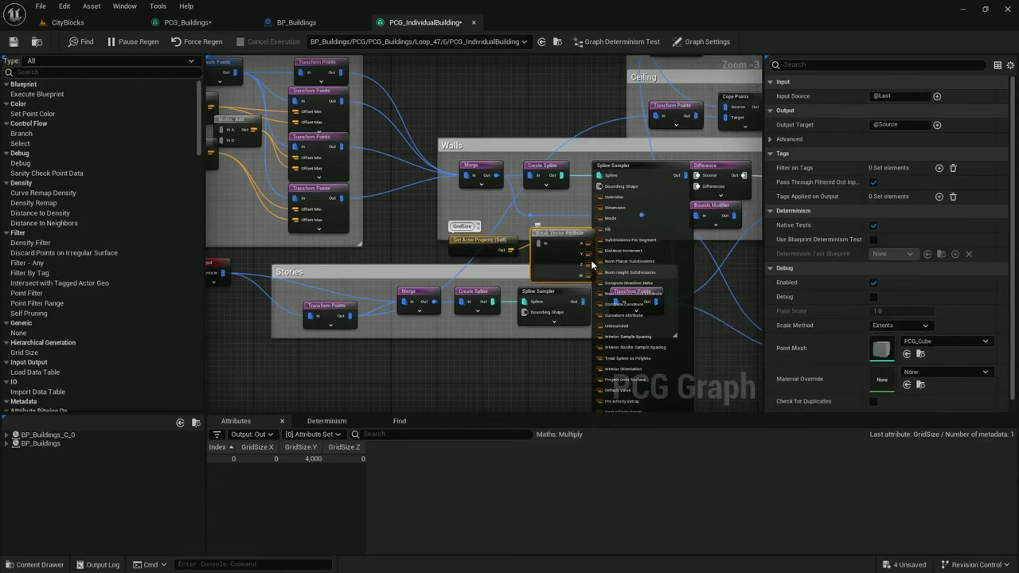
Connect the Break Vector Attribute's X output to the Walls Spline Sampler's Distance Increment, then collapse the sampler's unused override inputs
{"action": "right_click_drag", "start_coordinate": [663, 275], "coordinate": [658, 184]}
{"action": "right_click_drag", "start_coordinate": [576, 208], "coordinate": [598, 260]}
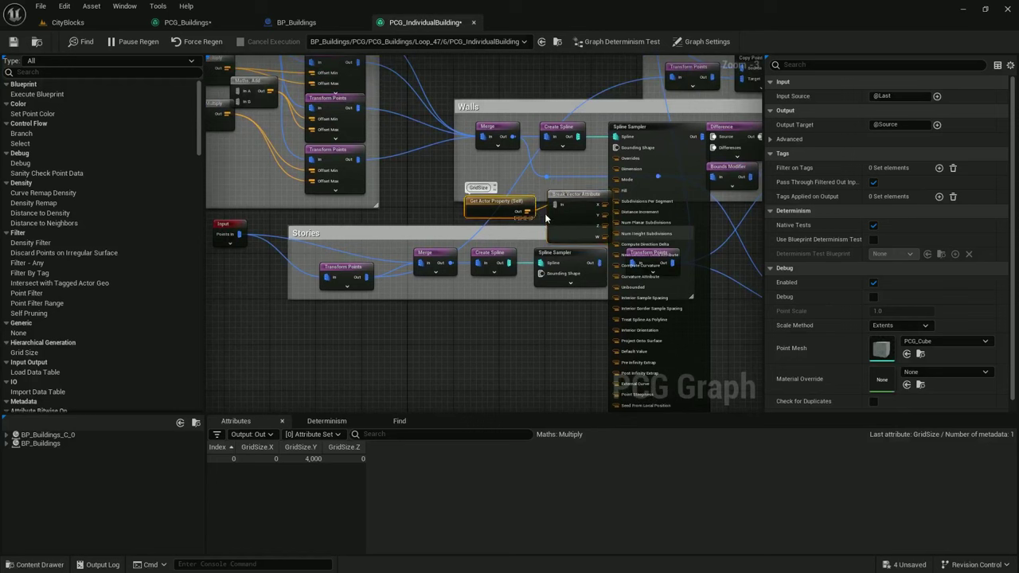
{"action": "left_click_drag", "start_coordinate": [546, 218], "coordinate": [528, 201]}
{"action": "scroll", "coordinate": [530, 221], "scroll_direction": "up", "scroll_amount": 2}
{"action": "right_click_drag", "start_coordinate": [645, 250], "coordinate": [563, 204]}
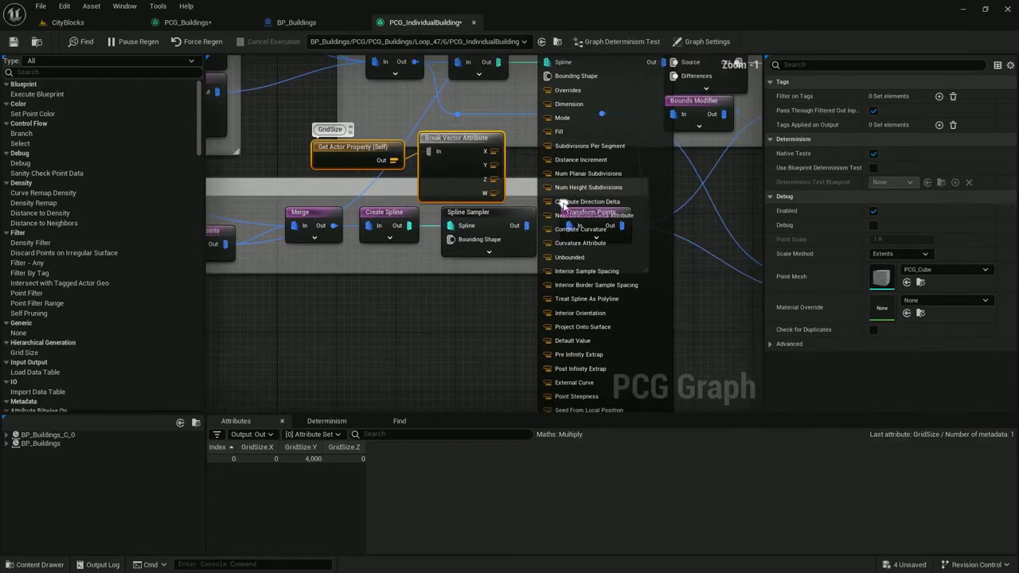
{"action": "scroll", "coordinate": [562, 205], "scroll_direction": "down", "scroll_amount": 1}
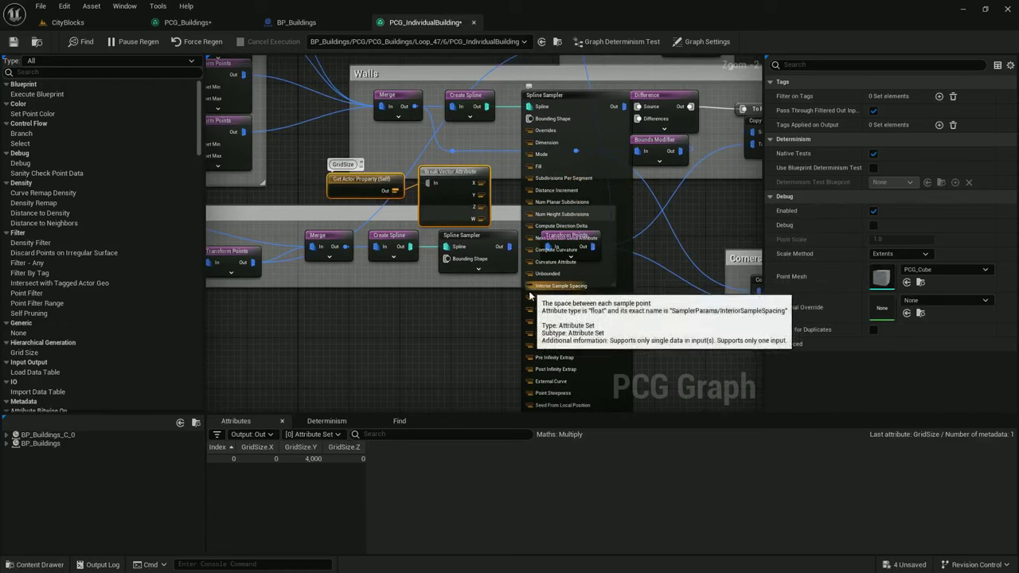
{"action": "left_click", "coordinate": [568, 96]}
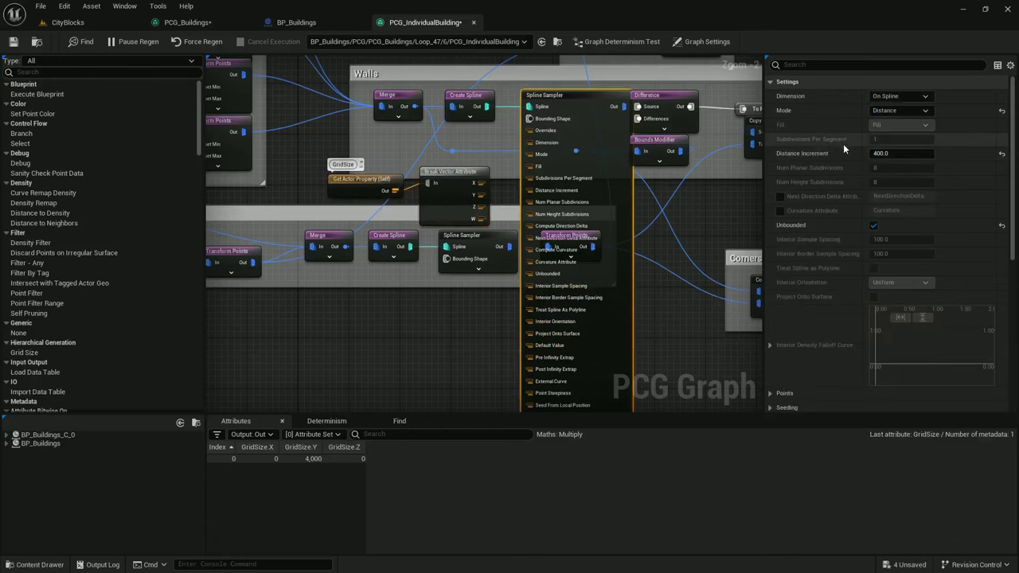
{"action": "left_click_drag", "start_coordinate": [529, 185], "coordinate": [478, 184]}
{"action": "right_click_drag", "start_coordinate": [550, 231], "coordinate": [571, 168]}
{"action": "left_click", "coordinate": [597, 363]}
{"action": "right_click_drag", "start_coordinate": [591, 230], "coordinate": [607, 392]}
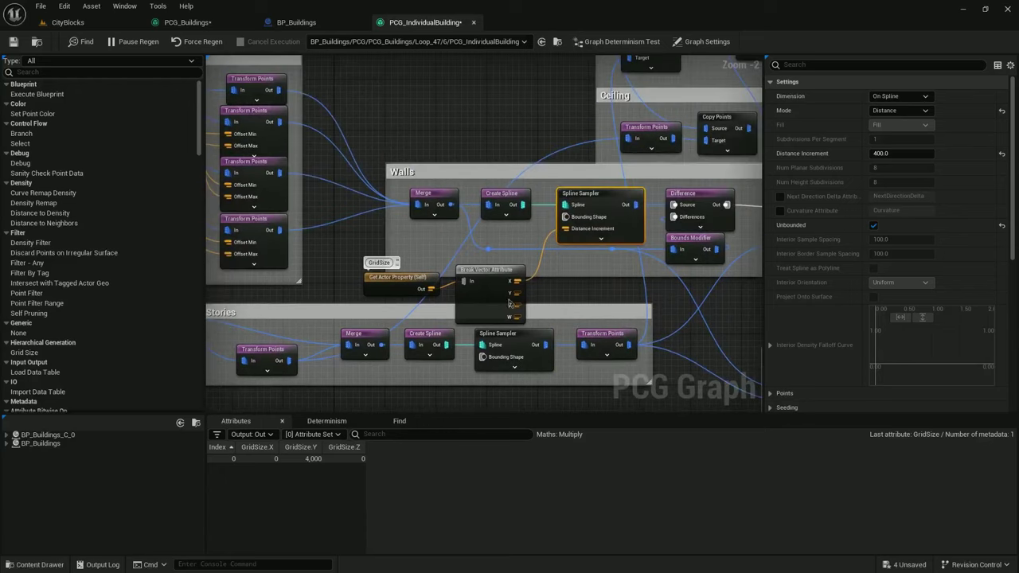
Move the Break Vector Attribute node beneath the Walls Spline Sampler and place the GridSize property node beside it
{"action": "left_click_drag", "start_coordinate": [495, 273], "coordinate": [596, 254]}
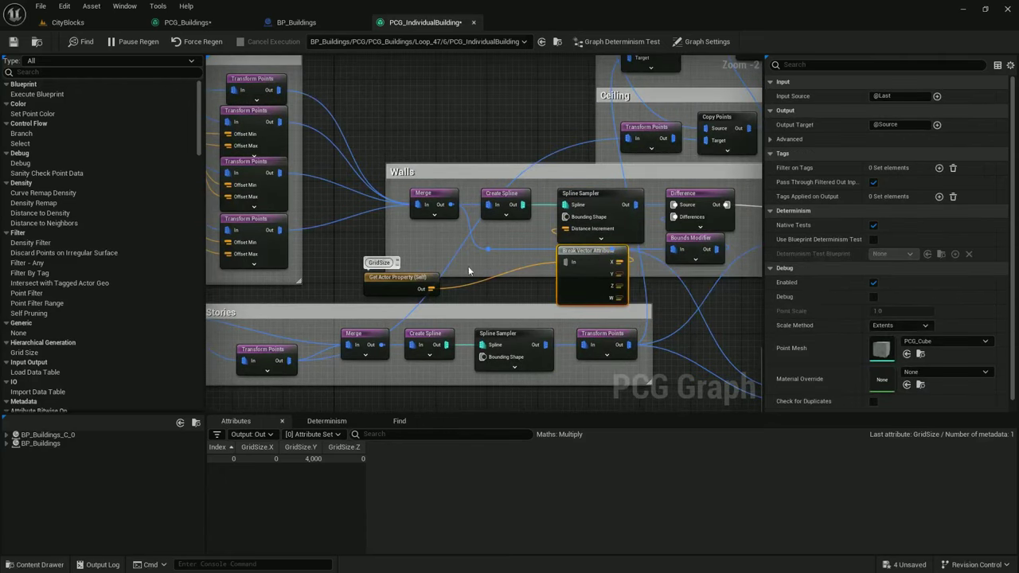
{"action": "left_click", "coordinate": [418, 282]}
{"action": "left_click_drag", "start_coordinate": [417, 283], "coordinate": [533, 251]}
{"action": "right_click_drag", "start_coordinate": [661, 229], "coordinate": [653, 209]}
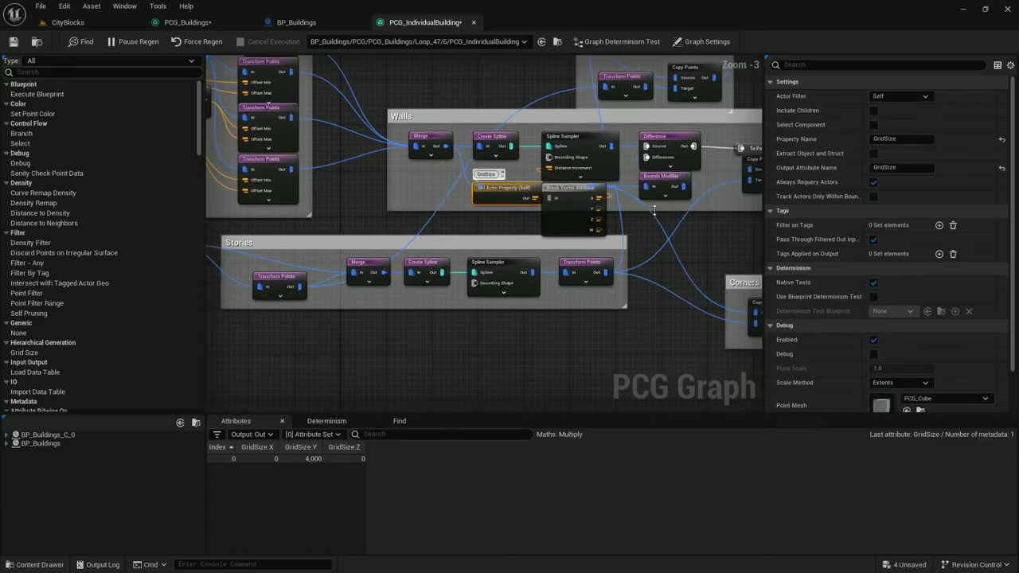
Move the Stories group down to enlarge the Walls comment box, and stack the GridSize node under the Break Vector Attribute inside it
{"action": "scroll", "coordinate": [586, 299], "scroll_direction": "down", "scroll_amount": 1}
{"action": "left_click_drag", "start_coordinate": [511, 254], "coordinate": [511, 300]}
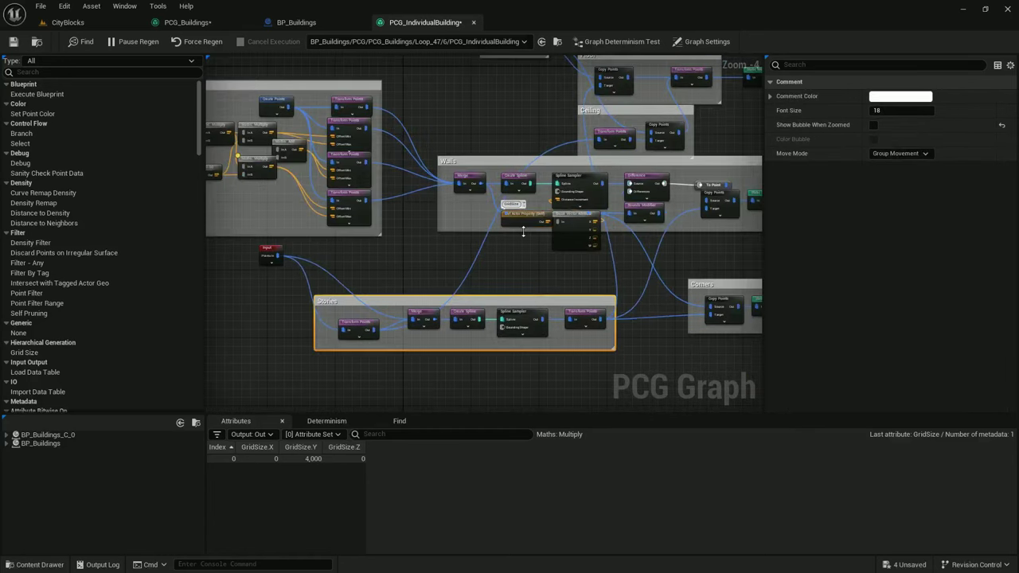
{"action": "left_click_drag", "start_coordinate": [523, 231], "coordinate": [524, 290]}
{"action": "left_click_drag", "start_coordinate": [534, 217], "coordinate": [582, 257]}
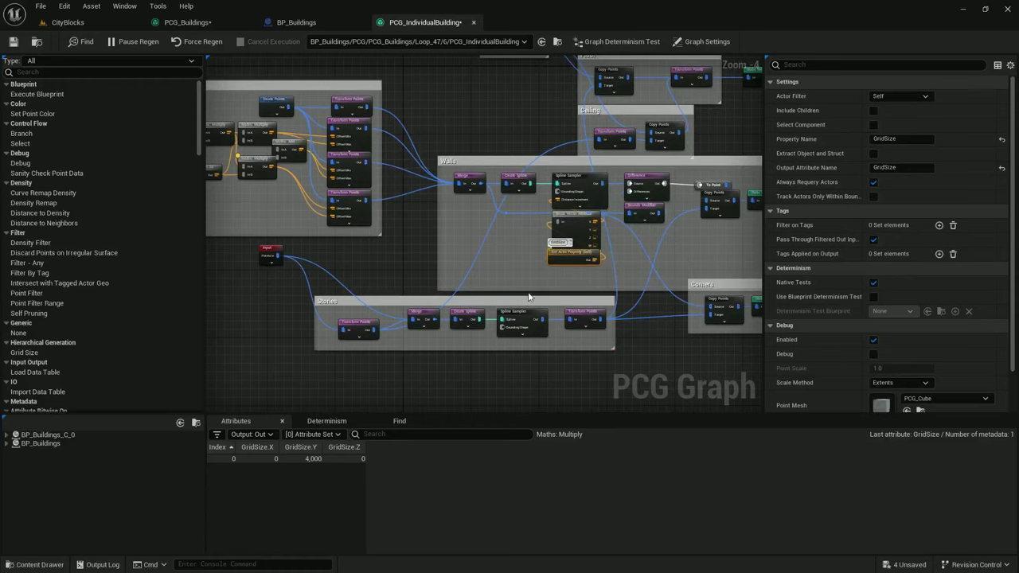
{"action": "right_click_drag", "start_coordinate": [625, 242], "coordinate": [647, 199]}
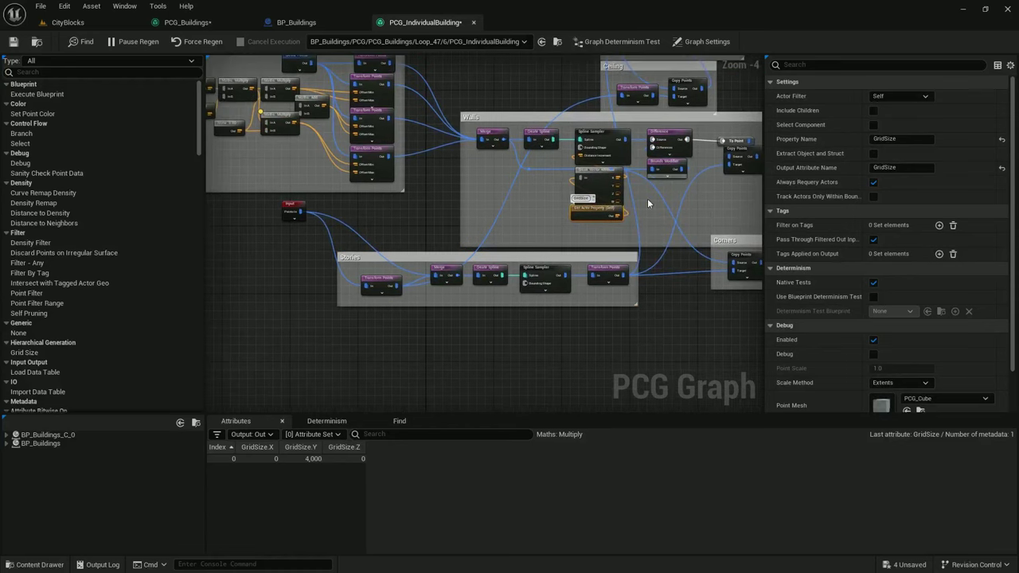
Copy the Walls group's Break Vector Attribute and GridSize property nodes and paste the pair below the Stories group
{"action": "left_click", "coordinate": [544, 273]}
{"action": "left_click_drag", "start_coordinate": [603, 169], "coordinate": [604, 169]}
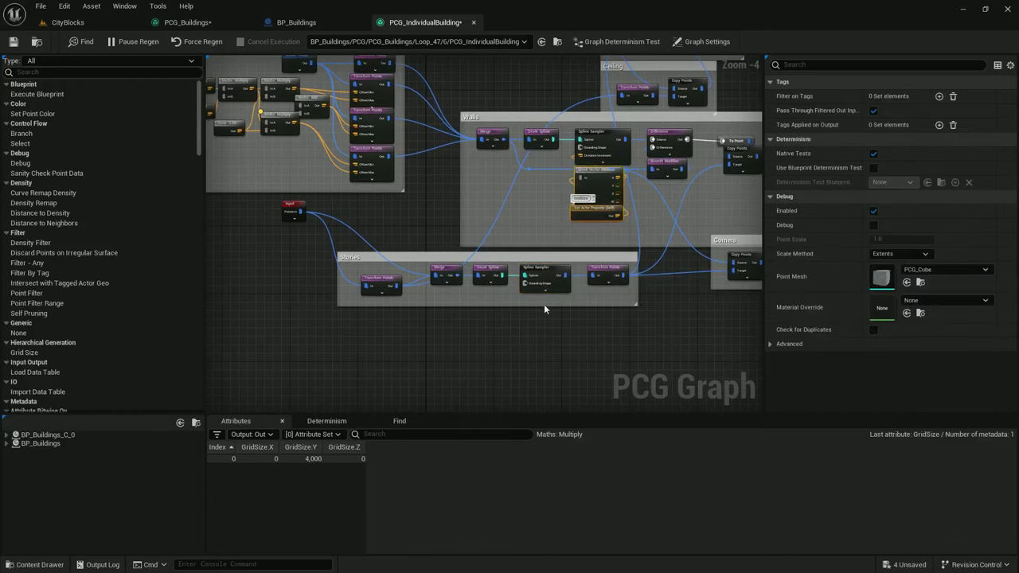
{"action": "key", "text": "ctrl+v"}
{"action": "right_click_drag", "start_coordinate": [564, 328], "coordinate": [572, 265]}
{"action": "scroll", "coordinate": [572, 264], "scroll_direction": "up", "scroll_amount": 2}
{"action": "left_click_drag", "start_coordinate": [562, 267], "coordinate": [615, 261]}
{"action": "left_click_drag", "start_coordinate": [570, 314], "coordinate": [464, 256]}
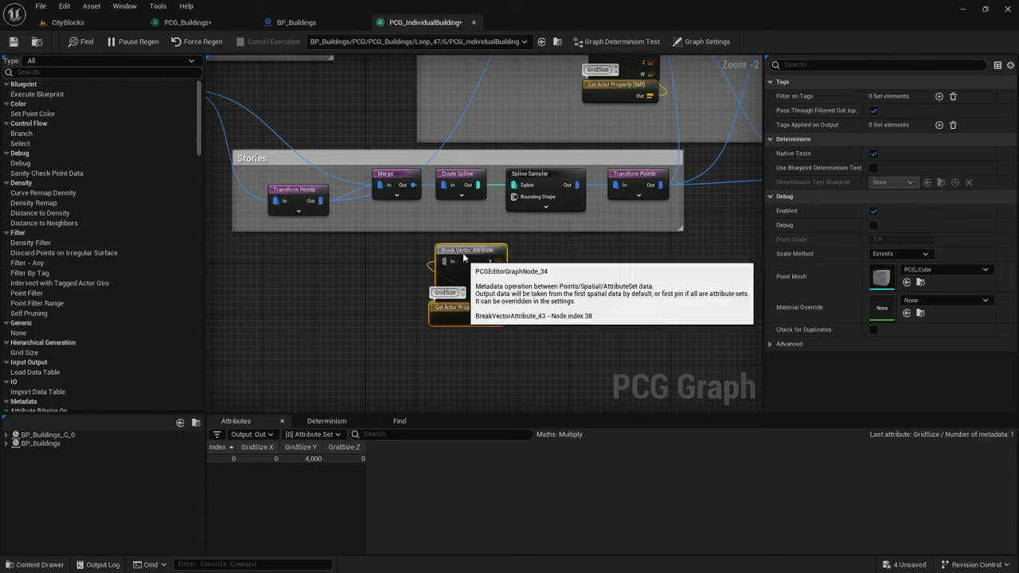
Connect the copied Break Vector Attribute's Z output to the Stories Spline Sampler's Distance Increment, then collapse the unused override inputs
{"action": "left_click", "coordinate": [554, 204]}
{"action": "right_click_drag", "start_coordinate": [550, 261], "coordinate": [574, 179]}
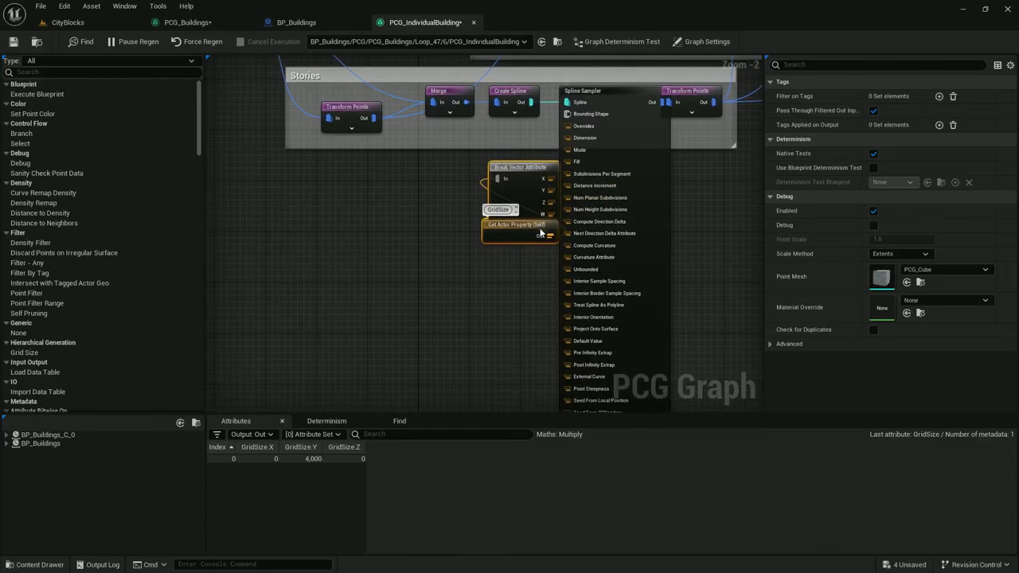
{"action": "scroll", "coordinate": [541, 231], "scroll_direction": "up", "scroll_amount": 1}
{"action": "scroll", "coordinate": [545, 250], "scroll_direction": "down", "scroll_amount": 1}
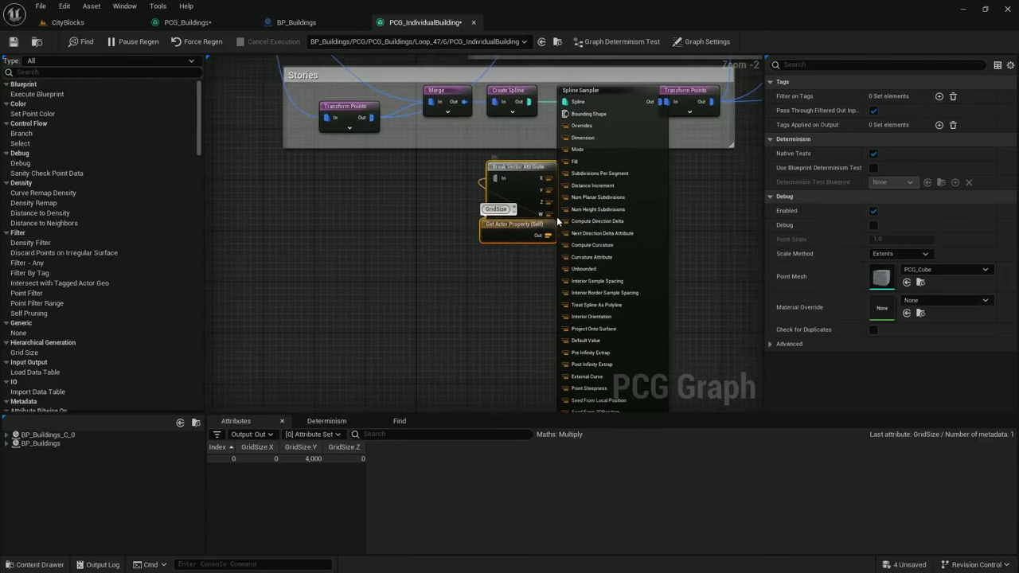
{"action": "left_click_drag", "start_coordinate": [550, 205], "coordinate": [573, 188]}
{"action": "right_click_drag", "start_coordinate": [621, 279], "coordinate": [605, 378]}
{"action": "left_click", "coordinate": [620, 356]}
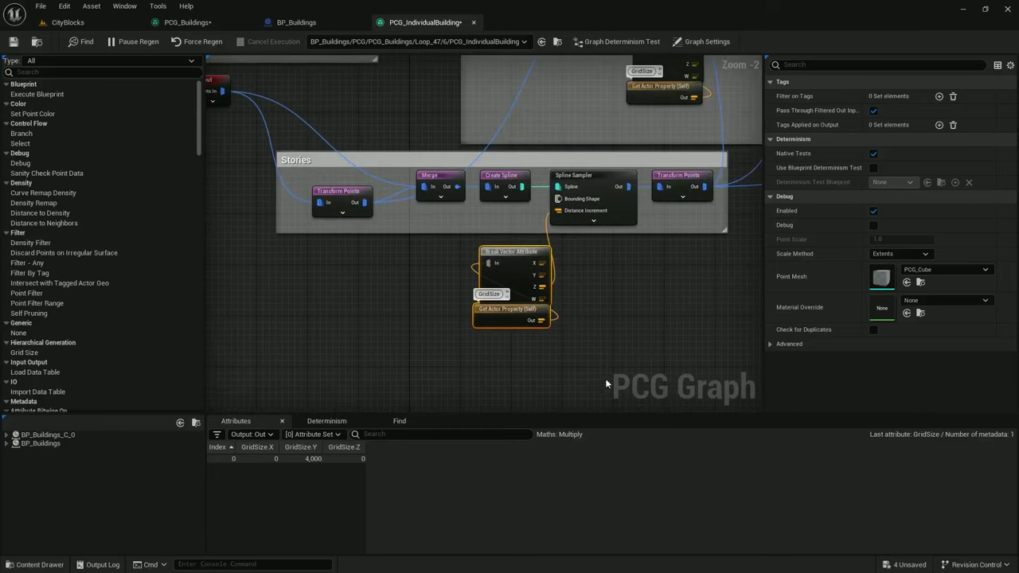
Place the copied pair directly beneath the Stories Spline Sampler and inspect the GridSize property node's attributes
{"action": "left_click_drag", "start_coordinate": [508, 255], "coordinate": [579, 236]}
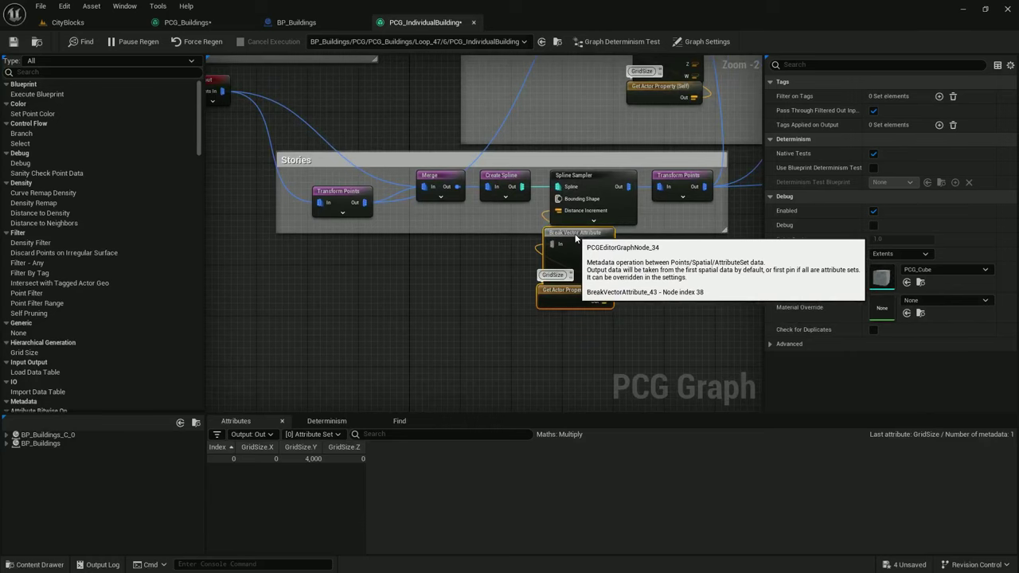
{"action": "left_click", "coordinate": [573, 297]}
{"action": "right_click_drag", "start_coordinate": [571, 244], "coordinate": [666, 258]}
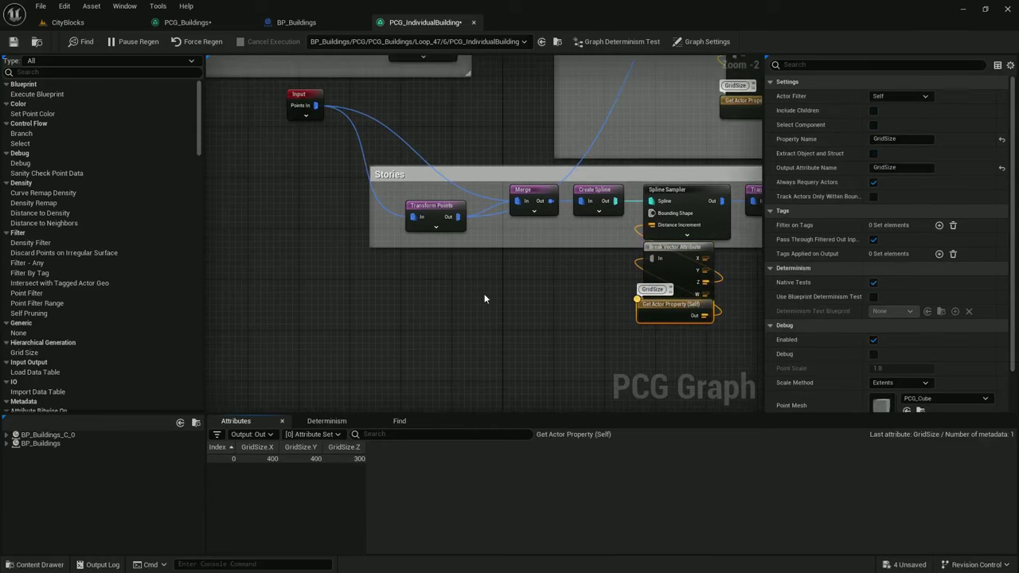
Expand the Stories Transform Points' overrides and paste copies of the Four Corners GridSize, BuildingSize, constant and two Multiply nodes beside it
{"action": "left_click", "coordinate": [444, 229]}
{"action": "left_click", "coordinate": [444, 228]}
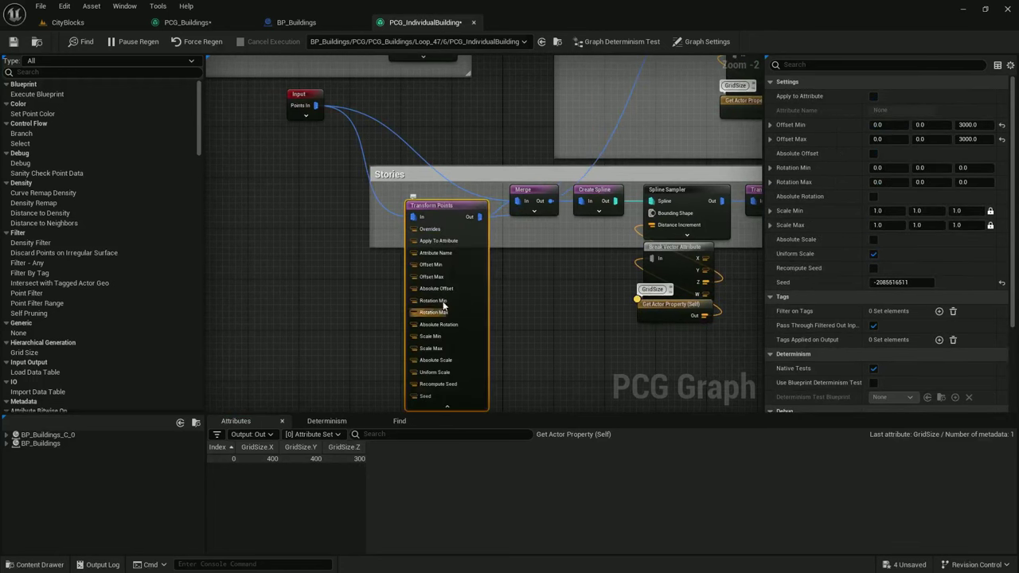
{"action": "scroll", "coordinate": [671, 329], "scroll_direction": "down", "scroll_amount": 3}
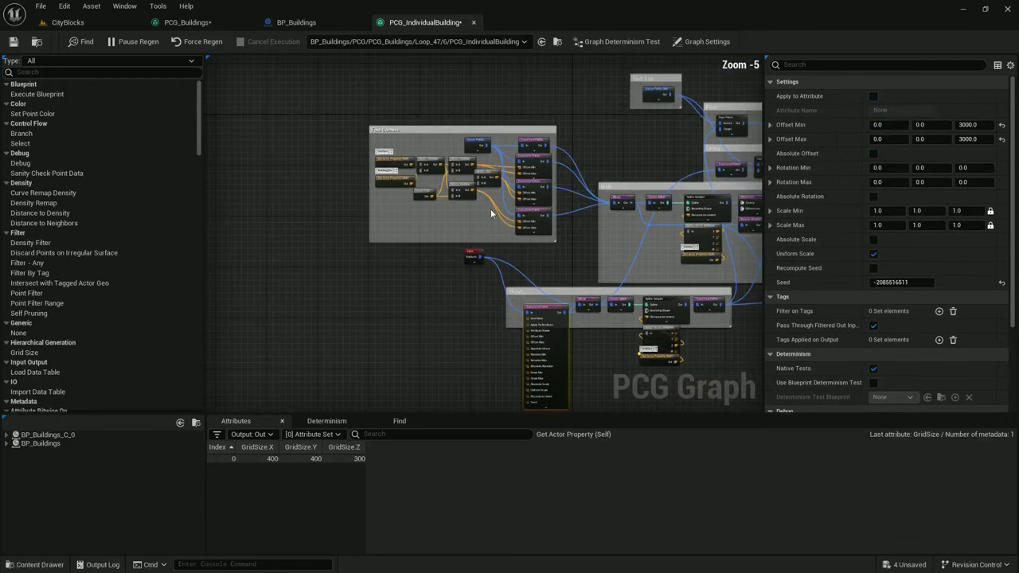
{"action": "scroll", "coordinate": [671, 329], "scroll_direction": "up", "scroll_amount": 1}
{"action": "scroll", "coordinate": [369, 172], "scroll_direction": "up", "scroll_amount": 2}
{"action": "left_click_drag", "start_coordinate": [361, 213], "coordinate": [514, 161]}
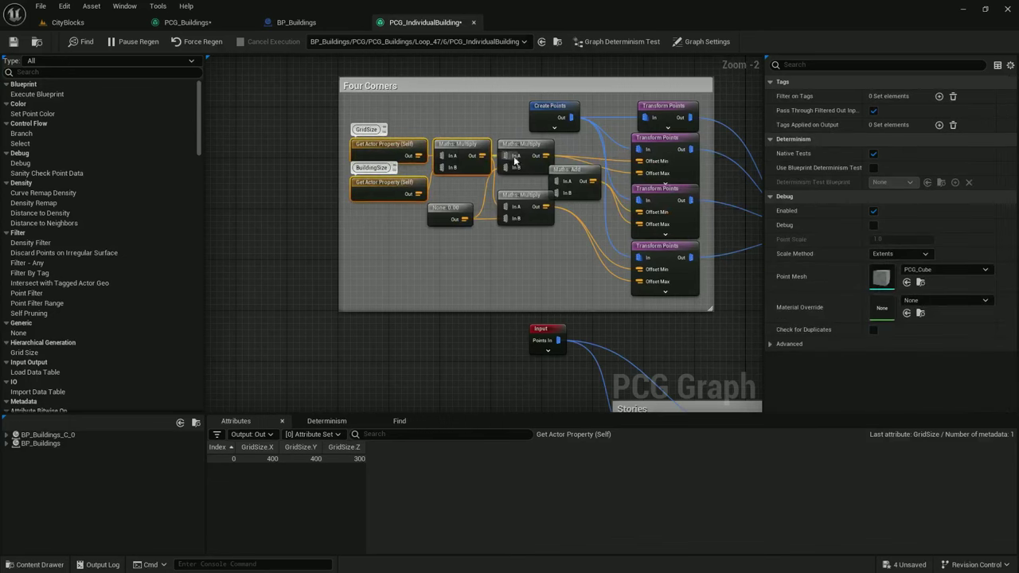
{"action": "left_click", "coordinate": [456, 212], "text": "shift"}
{"action": "right_click_drag", "start_coordinate": [445, 379], "coordinate": [449, 177]}
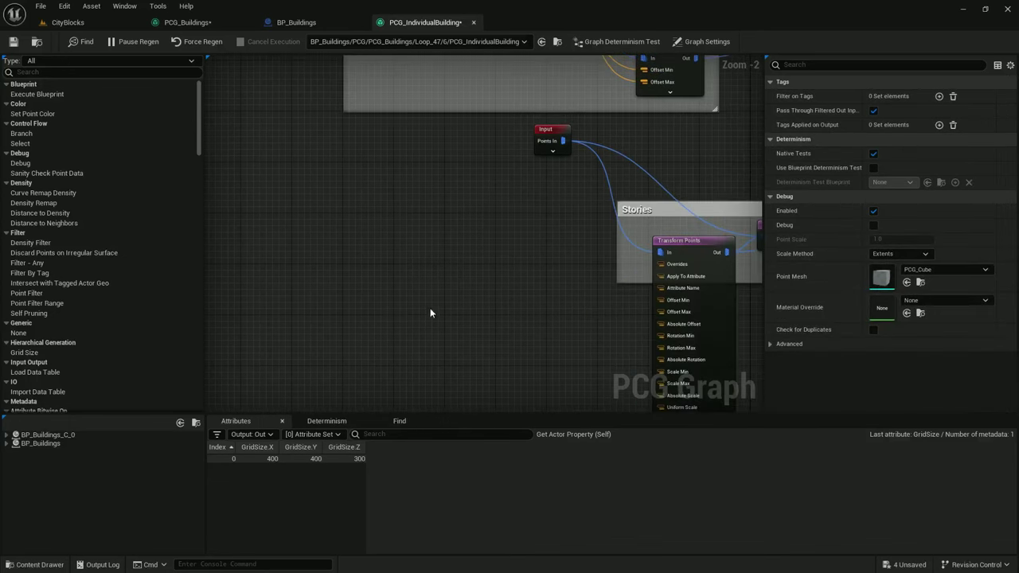
{"action": "left_click", "coordinate": [437, 265]}
{"action": "key", "text": "ctrl+v"}
{"action": "right_click_drag", "start_coordinate": [554, 239], "coordinate": [522, 213]}
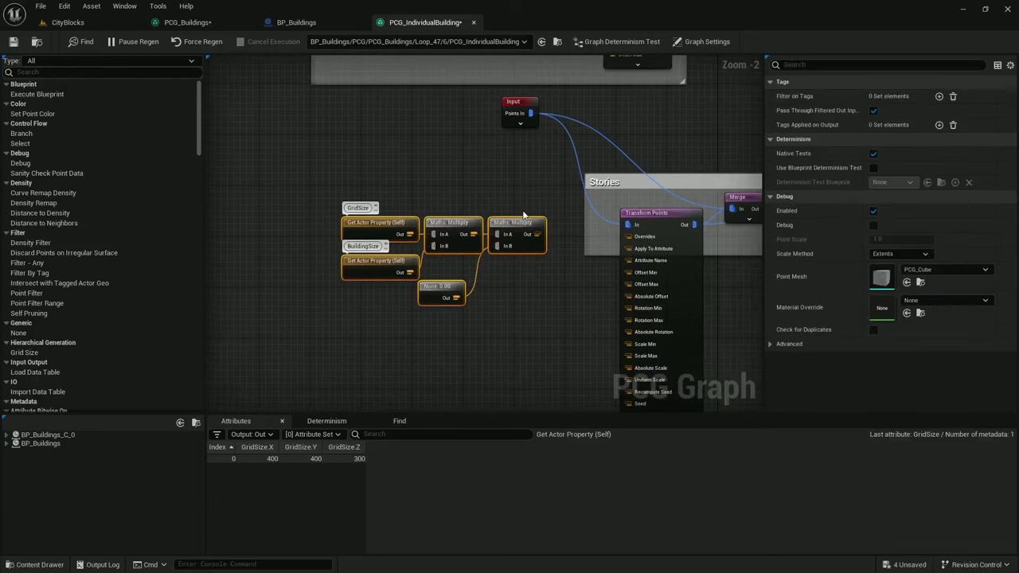
{"action": "left_click", "coordinate": [520, 228]}
{"action": "double_click", "coordinate": [895, 125]}
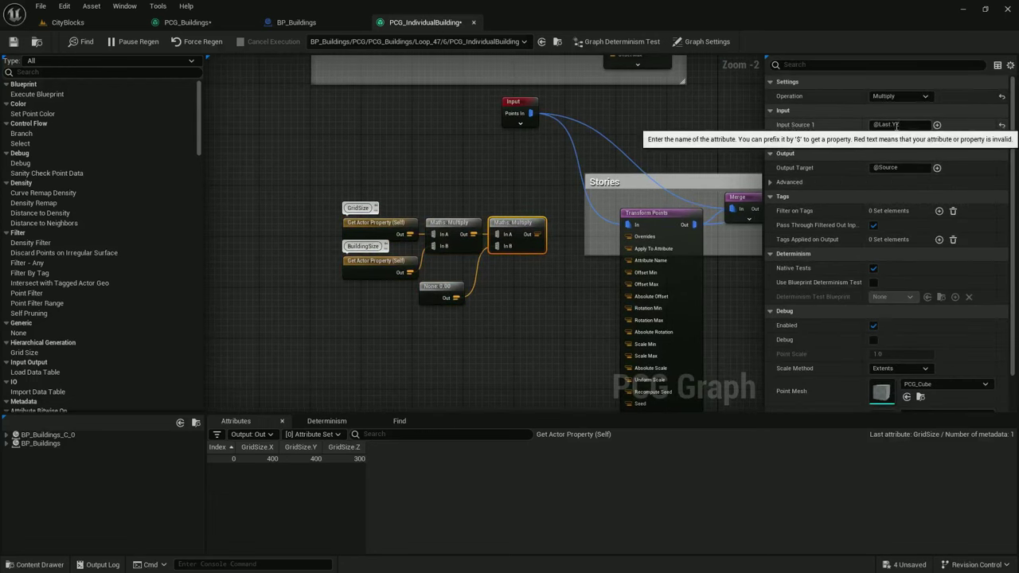
{"action": "type", "text": "XY"}
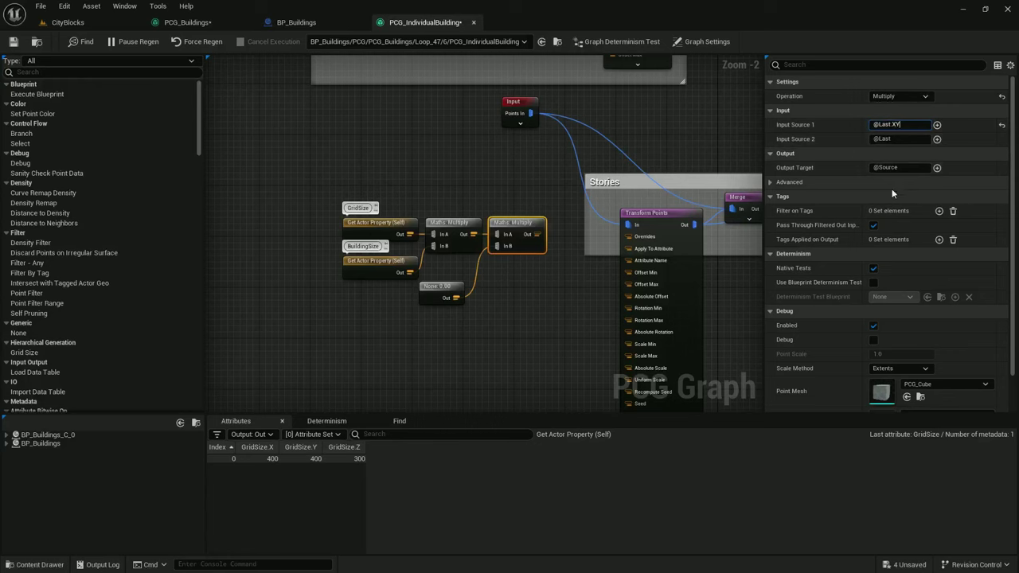
{"action": "left_click", "coordinate": [521, 316]}
{"action": "left_click", "coordinate": [517, 220]}
{"action": "key", "text": "a"}
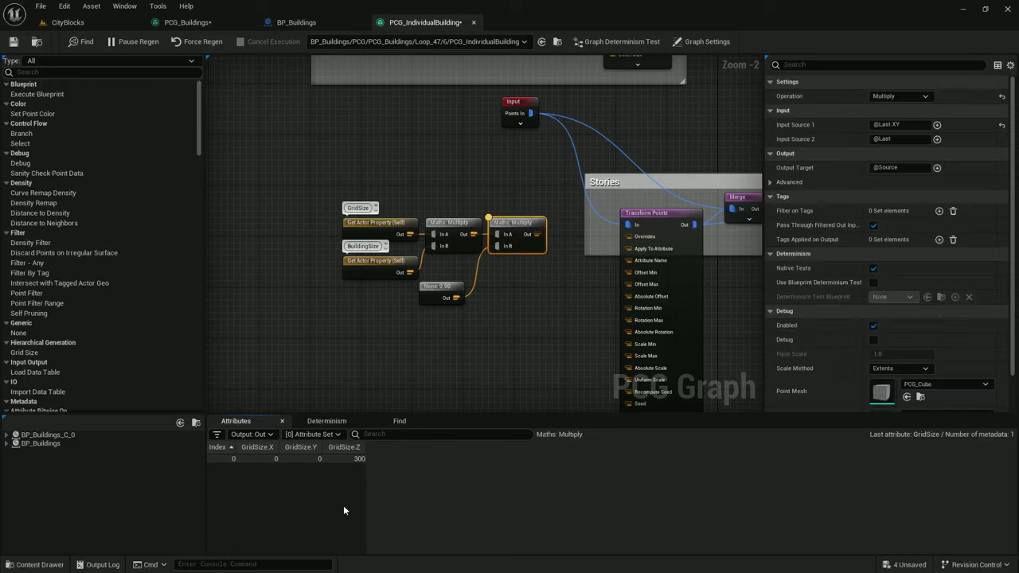
{"action": "left_click", "coordinate": [377, 266]}
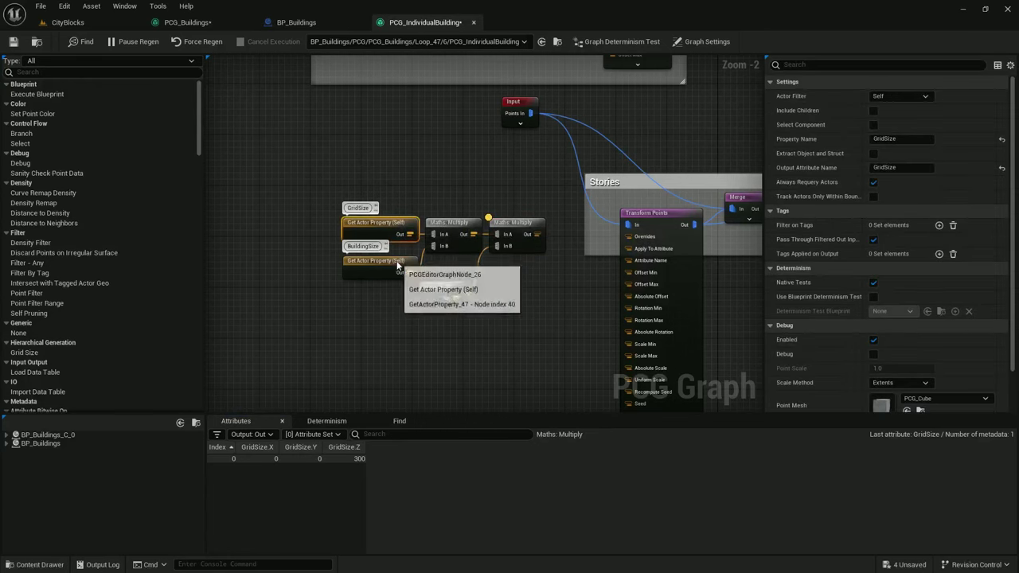
{"action": "right_click_drag", "start_coordinate": [498, 318], "coordinate": [447, 234]}
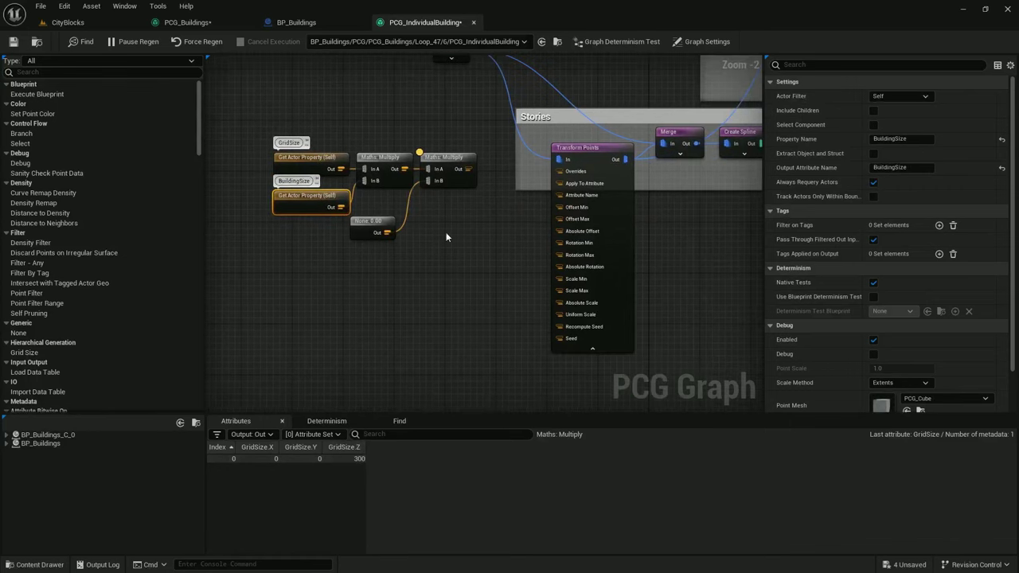
{"action": "left_click_drag", "start_coordinate": [467, 169], "coordinate": [562, 215]}
{"action": "left_click_drag", "start_coordinate": [560, 219], "coordinate": [462, 168]}
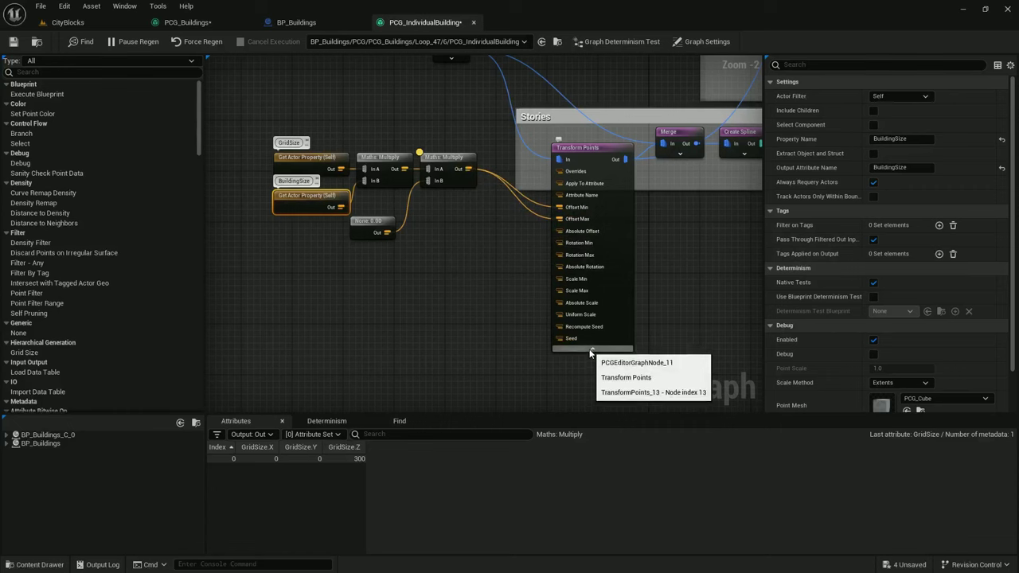
{"action": "left_click", "coordinate": [589, 348]}
Paste a copy of the GridSize Get Actor Property node below the Multiply nodes feeding the Stories Transform Points
{"action": "right_click_drag", "start_coordinate": [307, 158], "coordinate": [374, 253]}
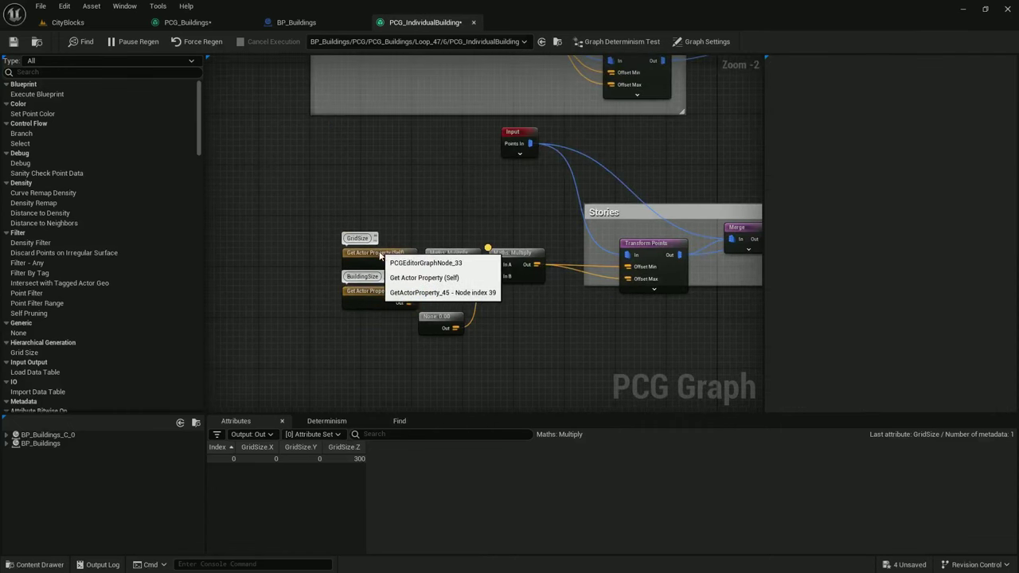
{"action": "left_click", "coordinate": [374, 254]}
{"action": "key", "text": "ctrl+v"}
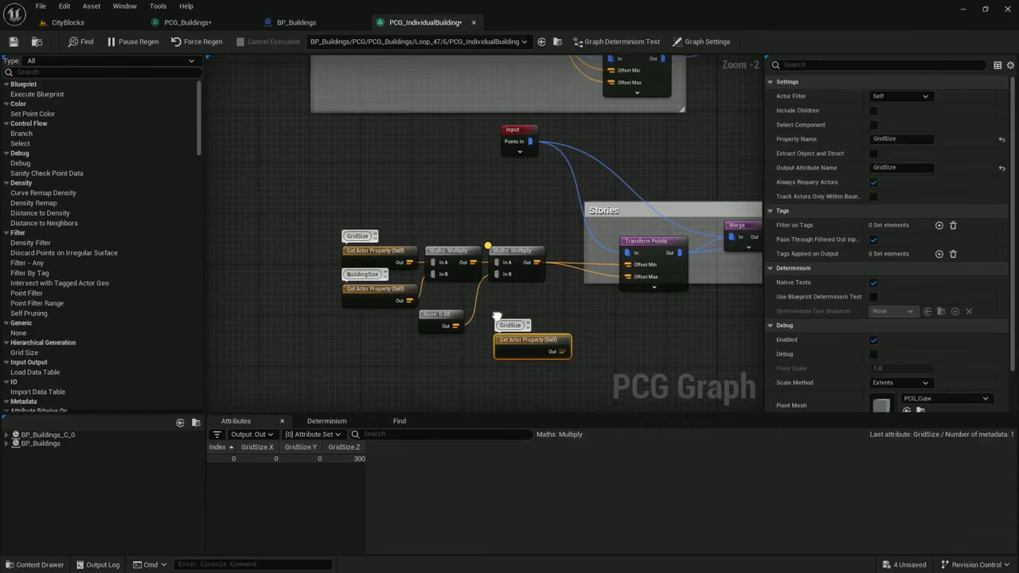
Duplicate the second Multiply node and its constant beside the spare GridSize node and feed GridSize into the copy's In A
{"action": "right_click_drag", "start_coordinate": [532, 279], "coordinate": [522, 238]}
{"action": "left_click", "coordinate": [522, 238]}
{"action": "left_click", "coordinate": [437, 280], "text": "ctrl"}
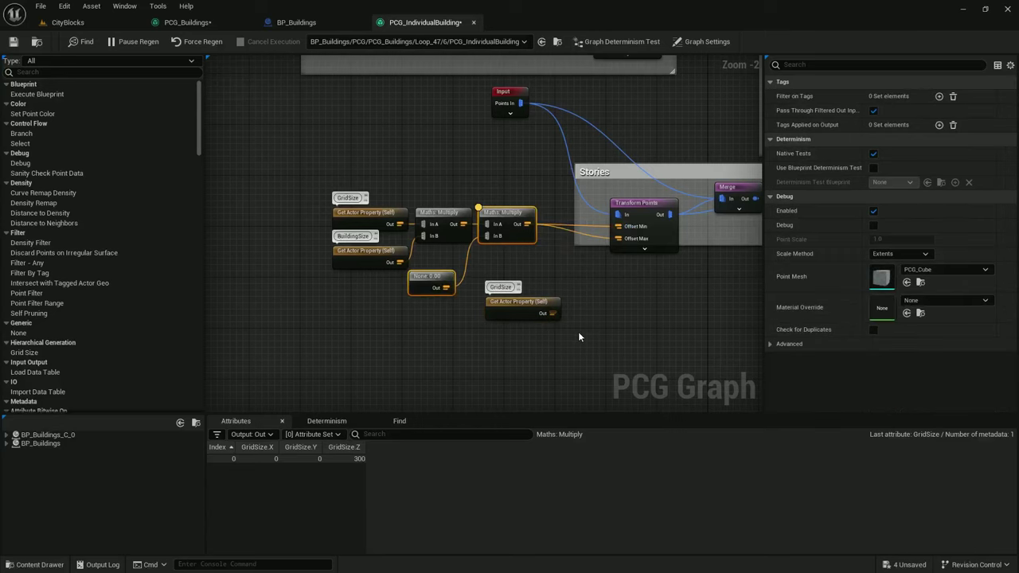
{"action": "key", "text": "ctrl+d"}
{"action": "left_click_drag", "start_coordinate": [631, 293], "coordinate": [555, 314]}
{"action": "left_click_drag", "start_coordinate": [530, 368], "coordinate": [513, 299]}
{"action": "left_click", "coordinate": [587, 373]}
{"action": "right_click_drag", "start_coordinate": [645, 255], "coordinate": [629, 318]}
{"action": "scroll", "coordinate": [677, 247], "scroll_direction": "down", "scroll_amount": 2}
{"action": "right_click_drag", "start_coordinate": [676, 247], "coordinate": [402, 304]}
{"action": "scroll", "coordinate": [390, 311], "scroll_direction": "down", "scroll_amount": 1}
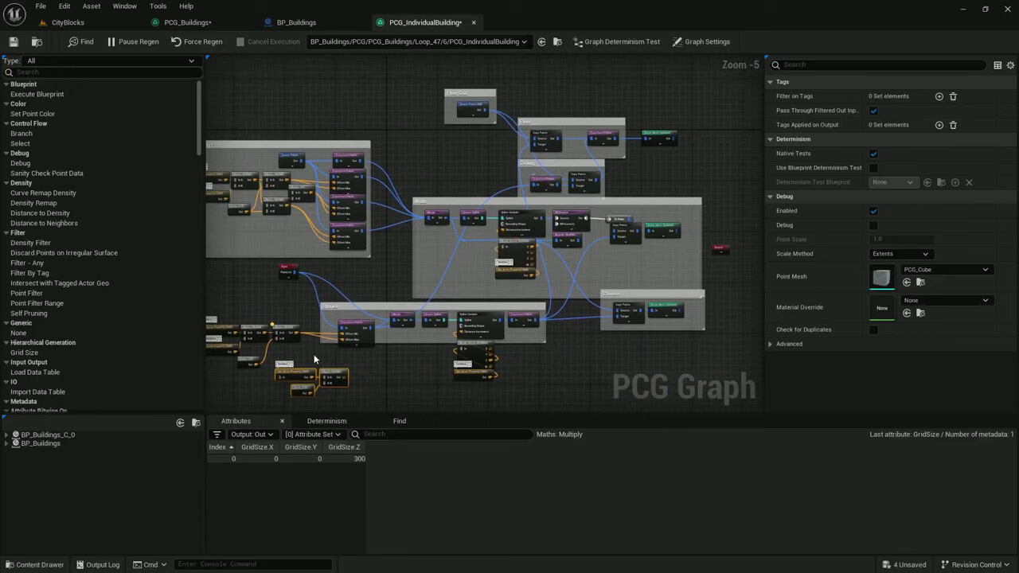
Move the GridSize Multiply group beside Ceiling and connect its output to the Ceiling Transform Points' Offset Min and Offset Max
{"action": "left_click_drag", "start_coordinate": [335, 379], "coordinate": [478, 168]}
{"action": "scroll", "coordinate": [531, 182], "scroll_direction": "up", "scroll_amount": 2}
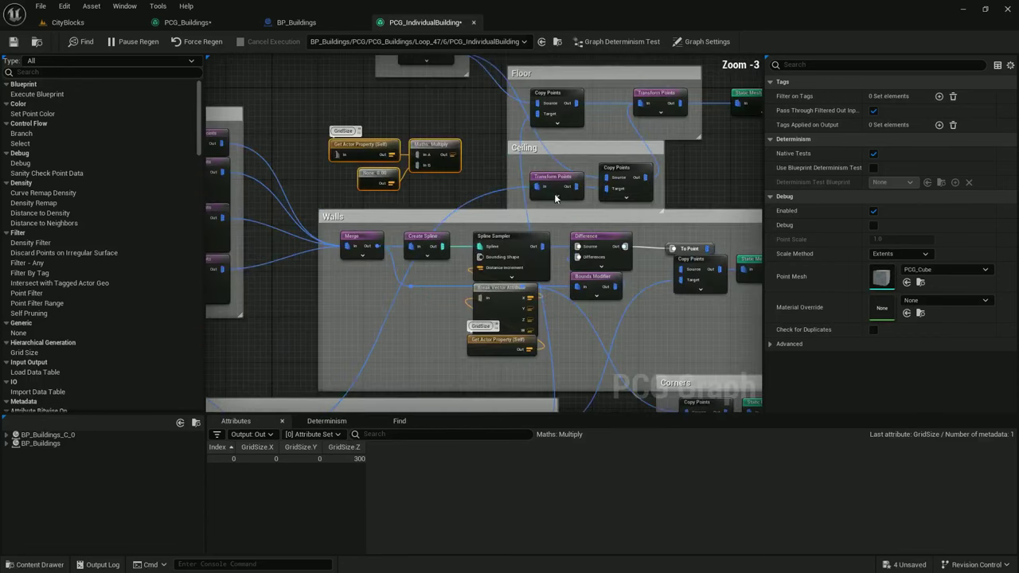
{"action": "left_click", "coordinate": [568, 199]}
{"action": "left_click_drag", "start_coordinate": [538, 231], "coordinate": [452, 156]}
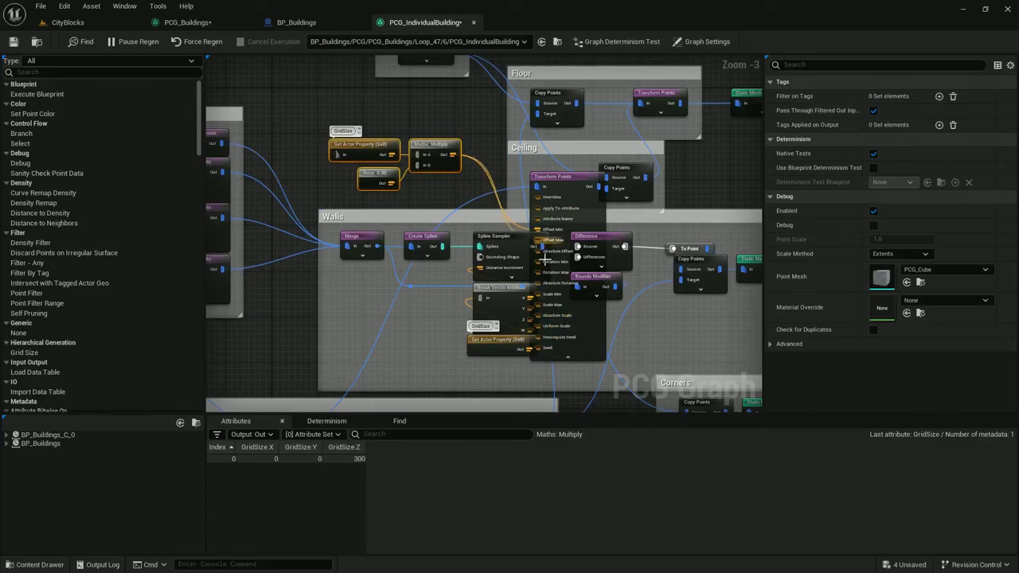
{"action": "left_click", "coordinate": [574, 358]}
{"action": "left_click", "coordinate": [532, 165]}
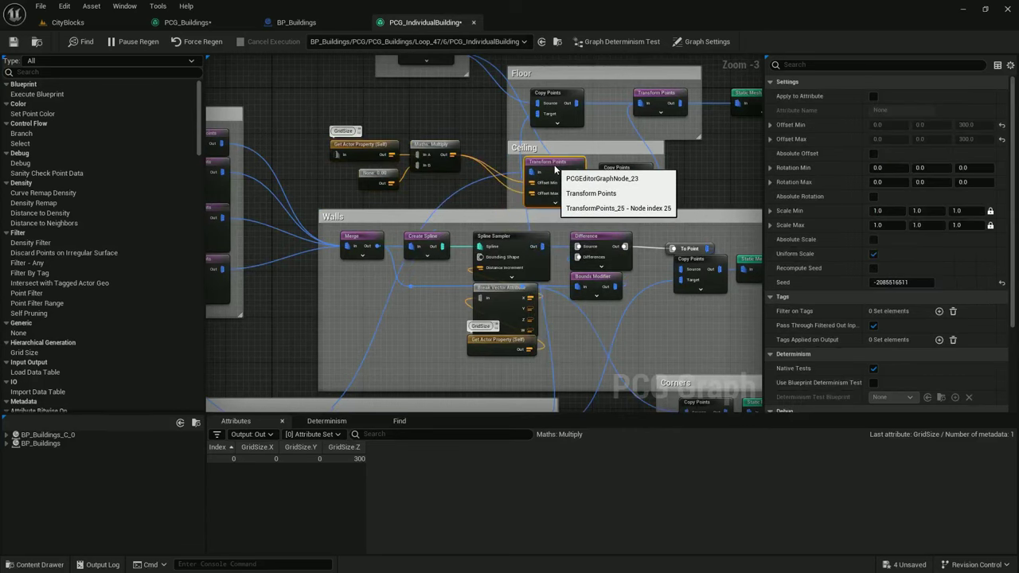
Widen the Ceiling comment box and place the GridSize, constant and Multiply nodes inside it
{"action": "left_click_drag", "start_coordinate": [507, 169], "coordinate": [311, 169]}
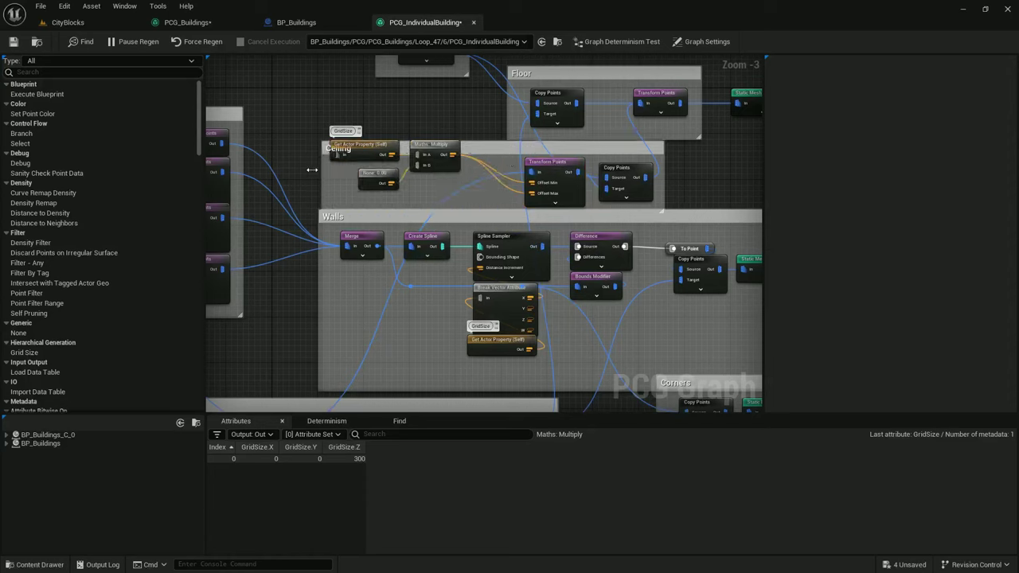
{"action": "left_click", "coordinate": [430, 183]}
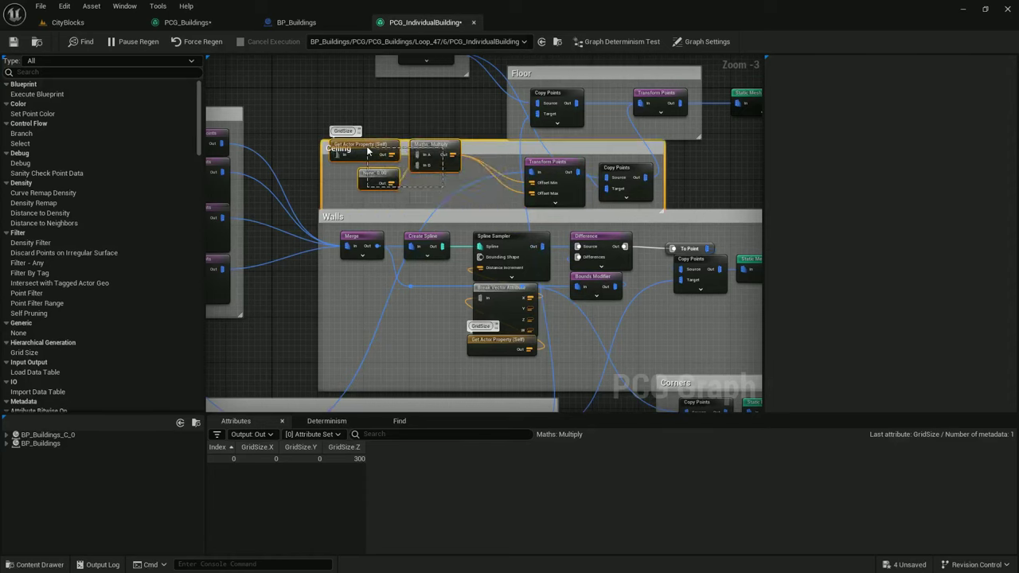
{"action": "left_click", "coordinate": [490, 147], "text": "ctrl"}
{"action": "left_click_drag", "start_coordinate": [440, 155], "coordinate": [492, 172]}
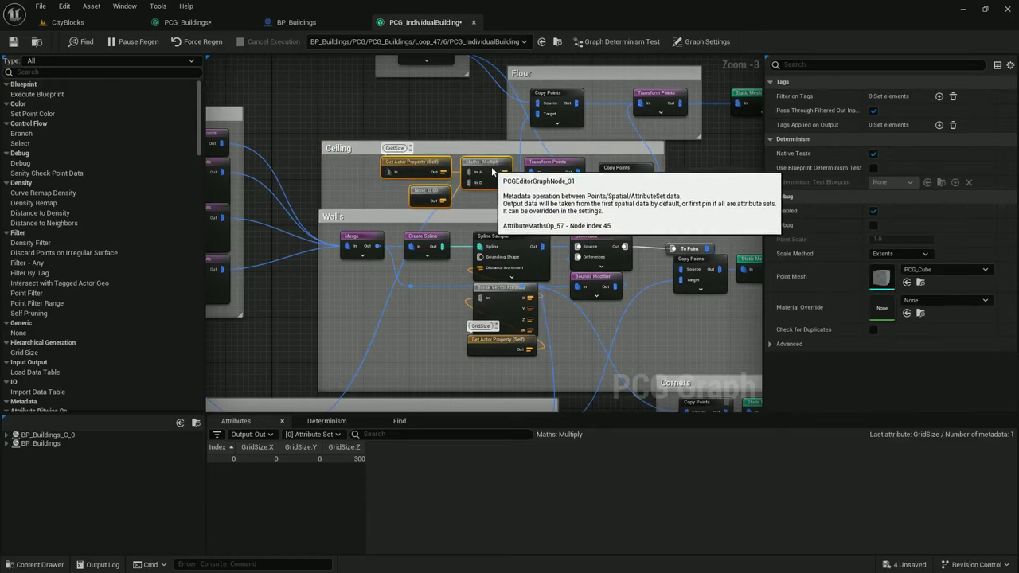
Tidy the graph by aligning the floor's Static Mesh Spawner with the Floor group and moving the Ceiling group clear of Walls
{"action": "right_click_drag", "start_coordinate": [607, 159], "coordinate": [563, 258]}
{"action": "left_click", "coordinate": [576, 129]}
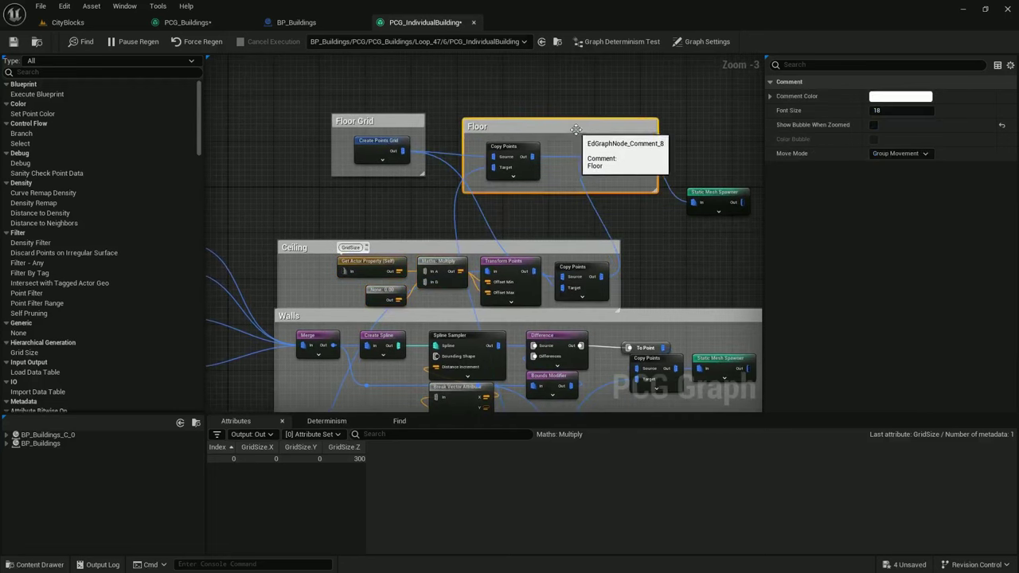
{"action": "left_click_drag", "start_coordinate": [721, 194], "coordinate": [713, 149]}
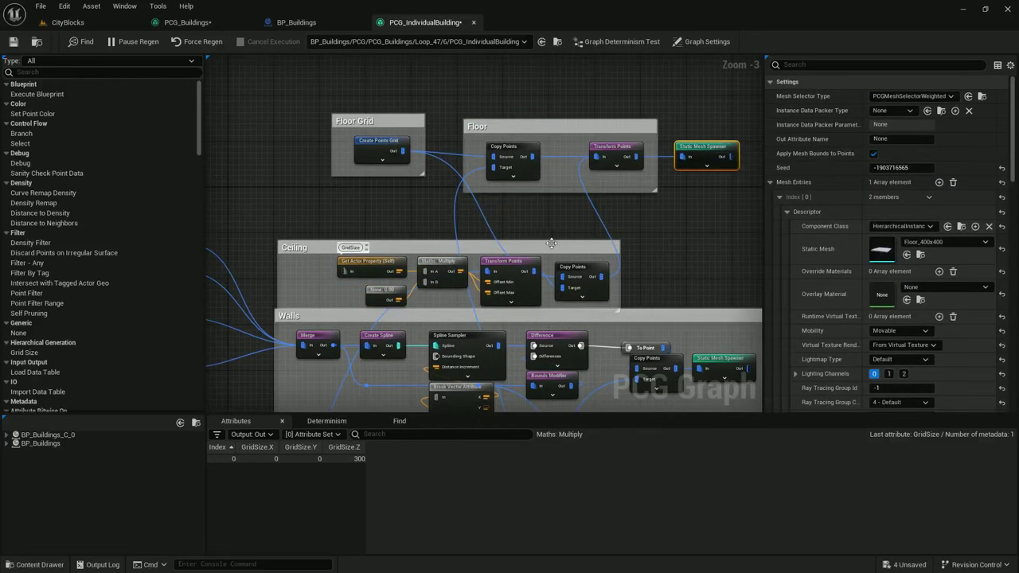
{"action": "left_click_drag", "start_coordinate": [551, 244], "coordinate": [508, 209]}
{"action": "right_click_drag", "start_coordinate": [593, 266], "coordinate": [566, 176]}
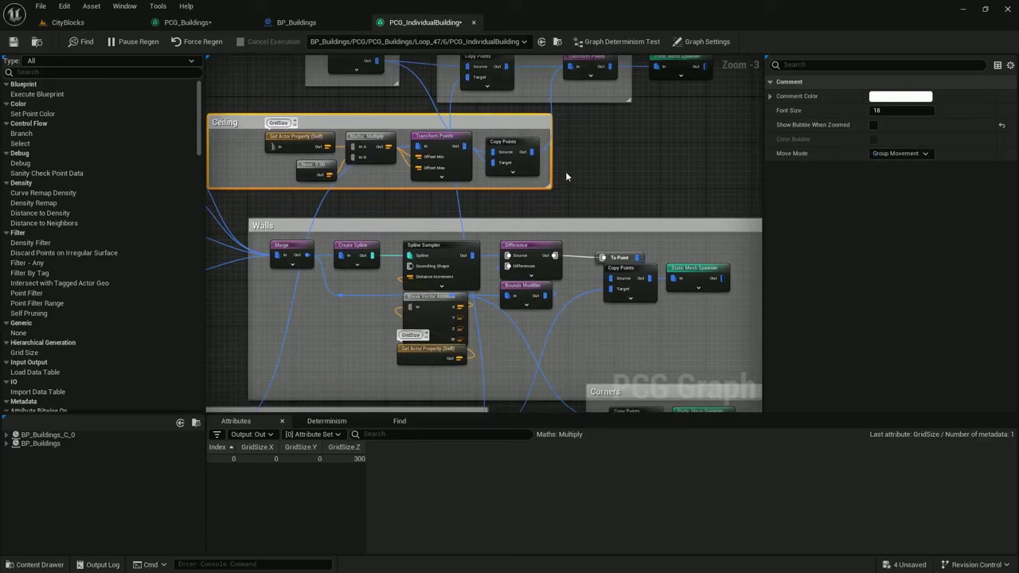
Inspect the settings of the Transform Points node after the Stories Spline Sampler
{"action": "scroll", "coordinate": [565, 171], "scroll_direction": "down", "scroll_amount": 1}
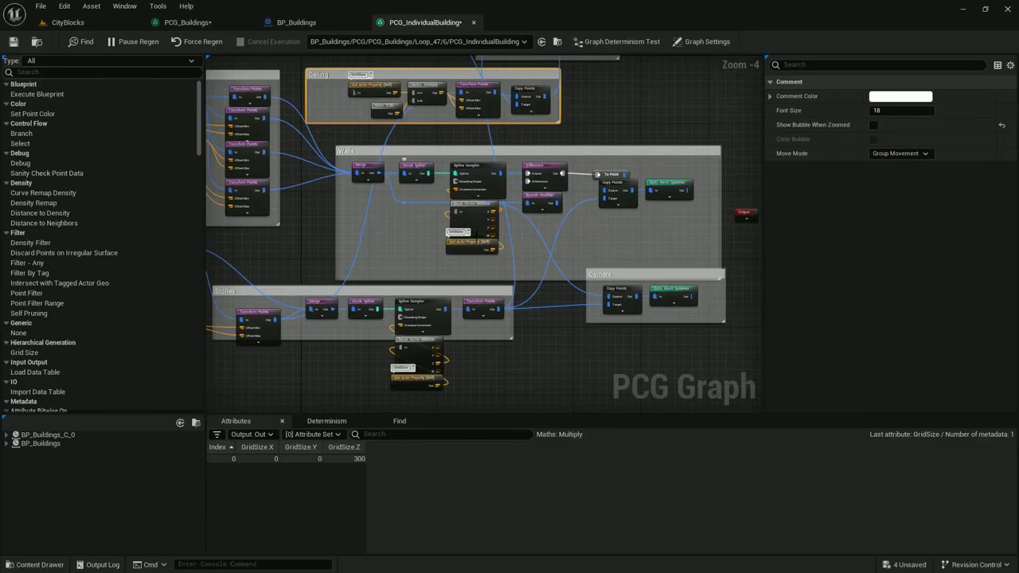
{"action": "right_click_drag", "start_coordinate": [486, 259], "coordinate": [525, 211]}
{"action": "scroll", "coordinate": [522, 248], "scroll_direction": "up", "scroll_amount": 1}
{"action": "left_click", "coordinate": [523, 263]}
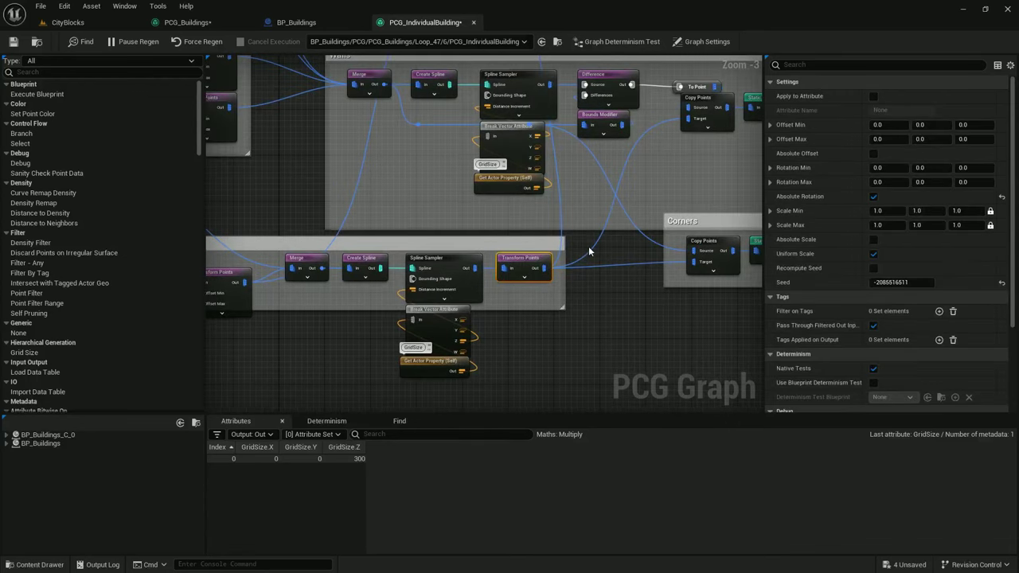
{"action": "scroll", "coordinate": [584, 185], "scroll_direction": "down", "scroll_amount": 1}
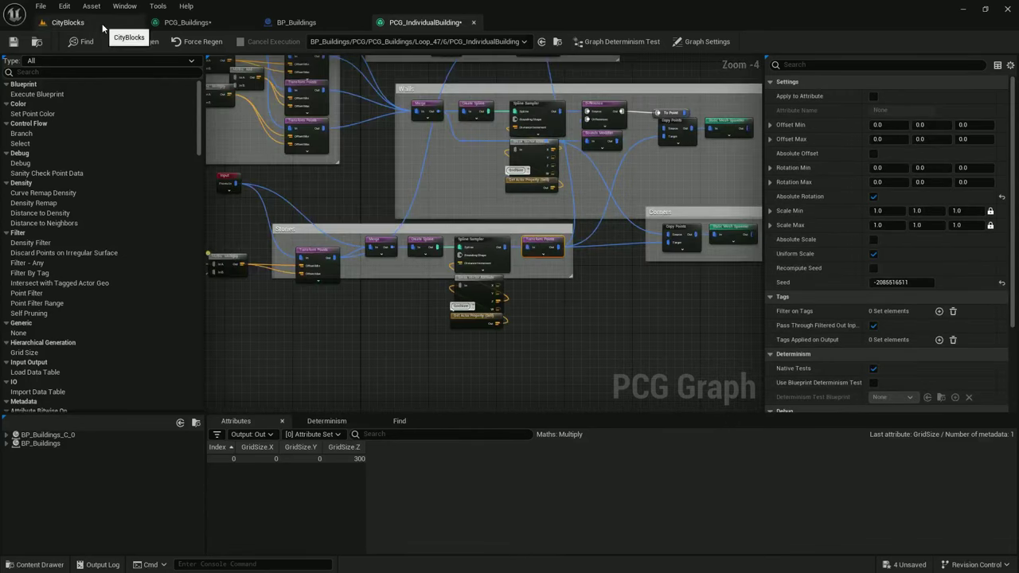
In the CityBlocks level, set BP_Buildings' Building Size Z to 10 and view the building grid
{"action": "left_click", "coordinate": [68, 22]}
{"action": "right_click_drag", "start_coordinate": [304, 229], "coordinate": [307, 153]}
{"action": "right_click_drag", "start_coordinate": [510, 371], "coordinate": [492, 373]}
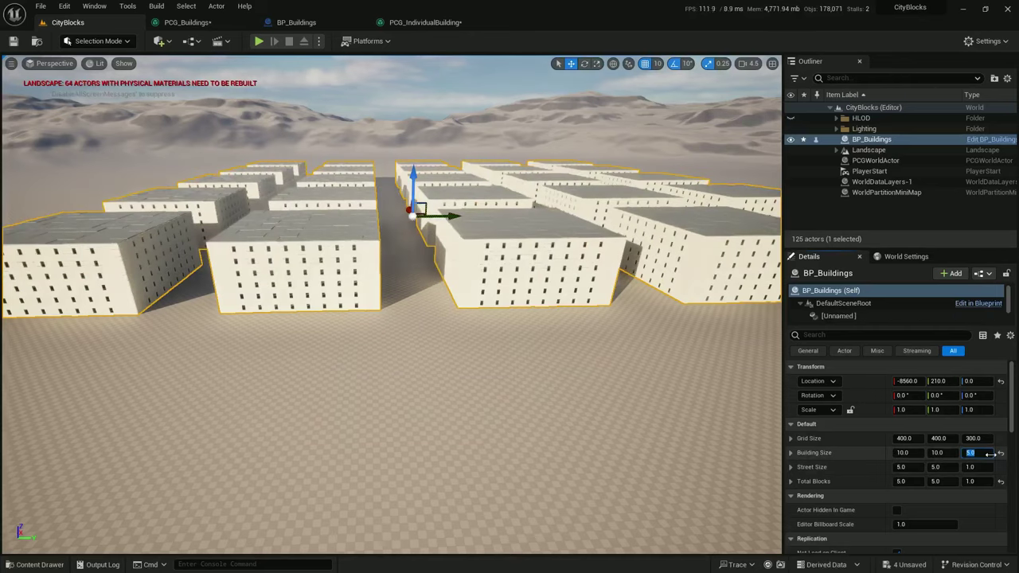
{"action": "type", "text": "10"}
{"action": "key", "text": "Return"}
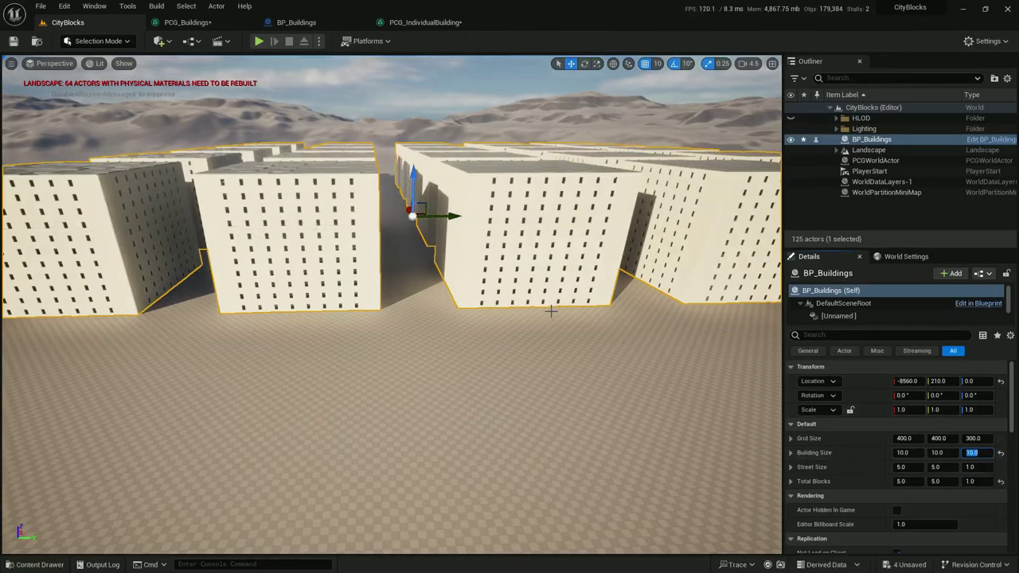
{"action": "right_click_drag", "start_coordinate": [551, 312], "coordinate": [311, 352]}
{"action": "scroll", "coordinate": [301, 344], "scroll_direction": "down", "scroll_amount": 1}
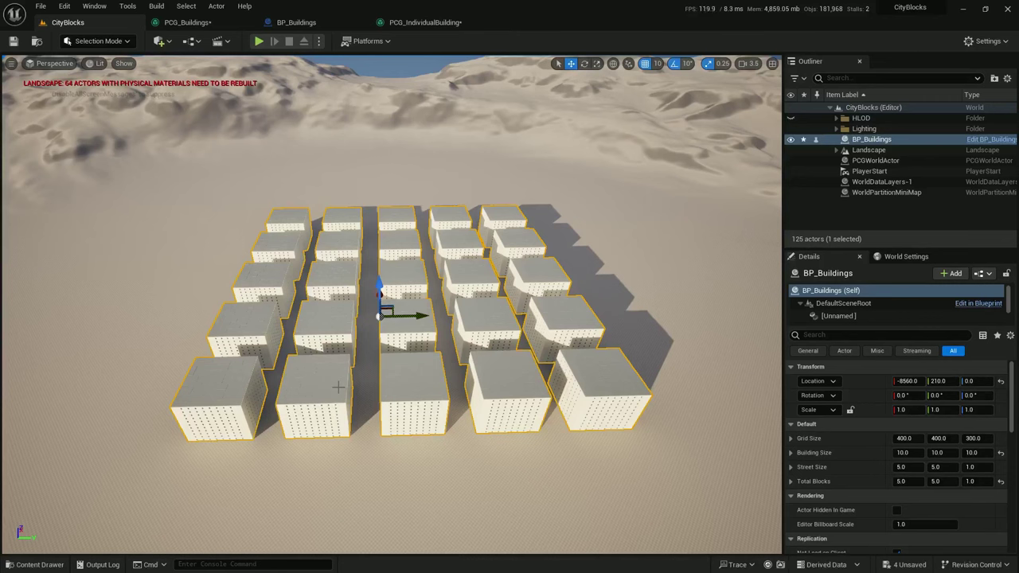
{"action": "right_click_drag", "start_coordinate": [338, 387], "coordinate": [383, 395]}
{"action": "key", "text": "w"}
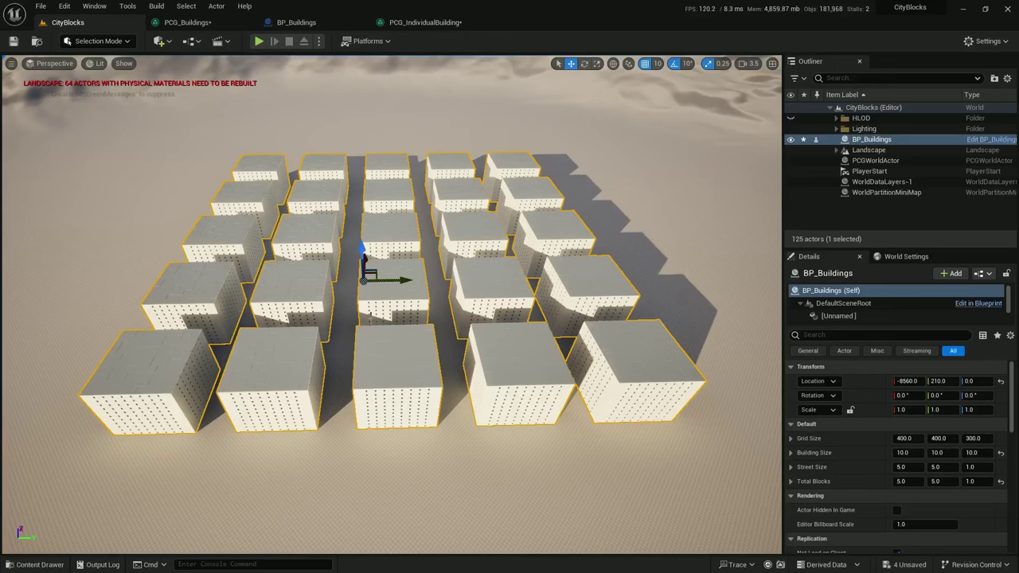
Add a Vector variable named BlockSize to BP_Buildings and place it directly below BuildingSize
{"action": "left_click", "coordinate": [296, 22]}
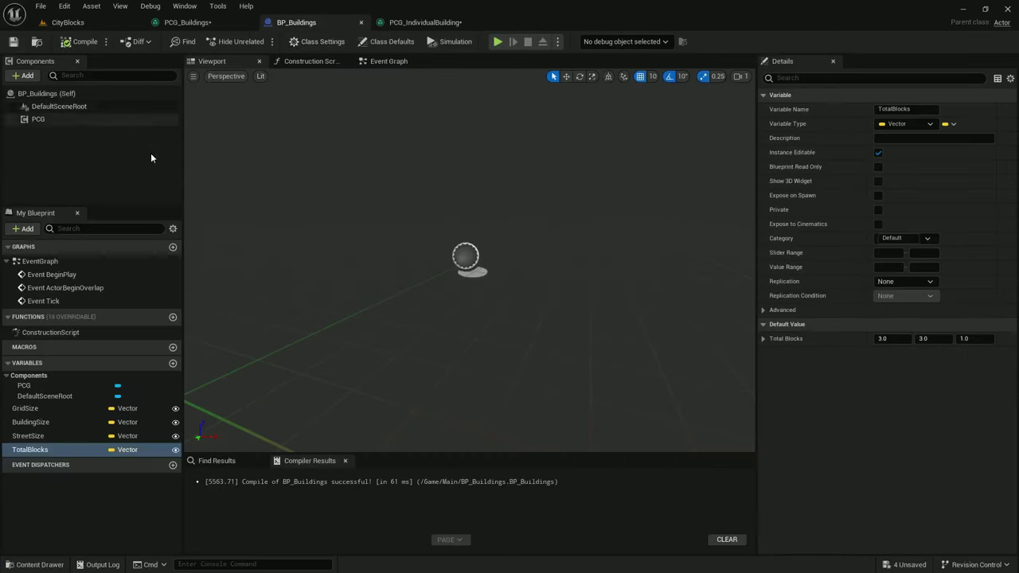
{"action": "left_click", "coordinate": [174, 363]}
{"action": "type", "text": "B"}
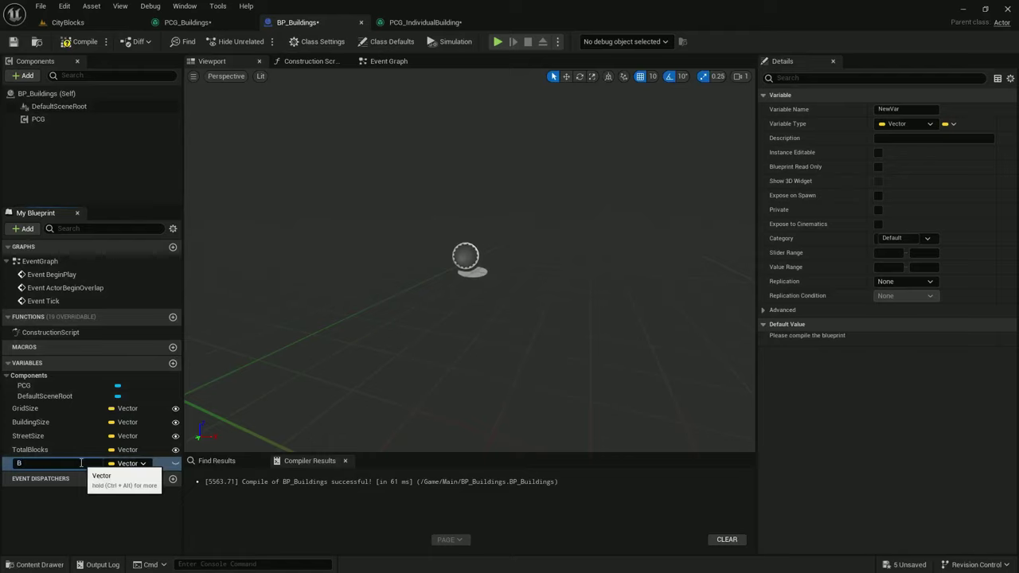
{"action": "type", "text": "lockSize"}
{"action": "key", "text": "Return"}
{"action": "left_click_drag", "start_coordinate": [39, 467], "coordinate": [32, 437]}
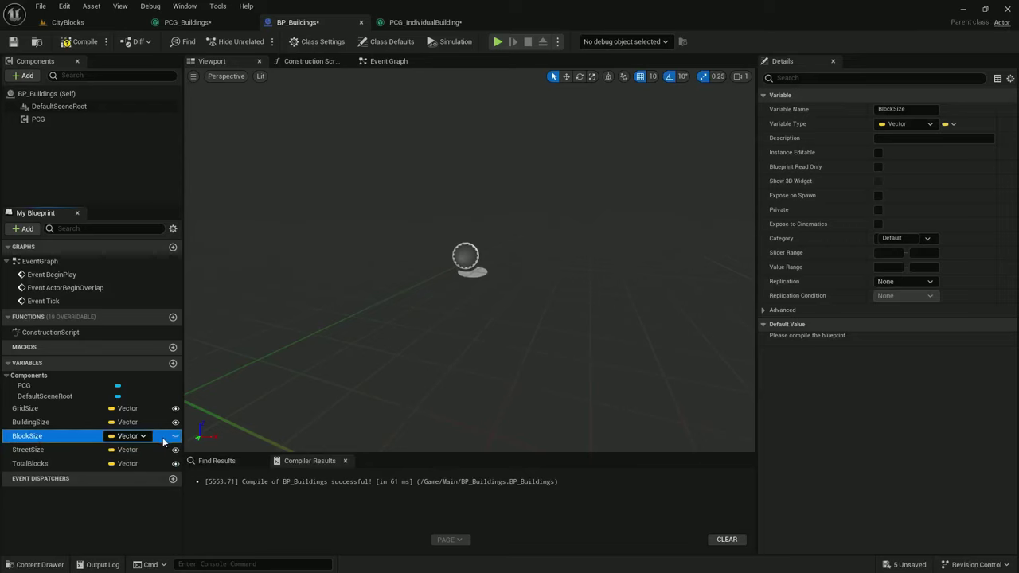
Make the BlockSize variable instance editable, compile the blueprint and save it
{"action": "left_click", "coordinate": [175, 437]}
{"action": "left_click", "coordinate": [80, 42]}
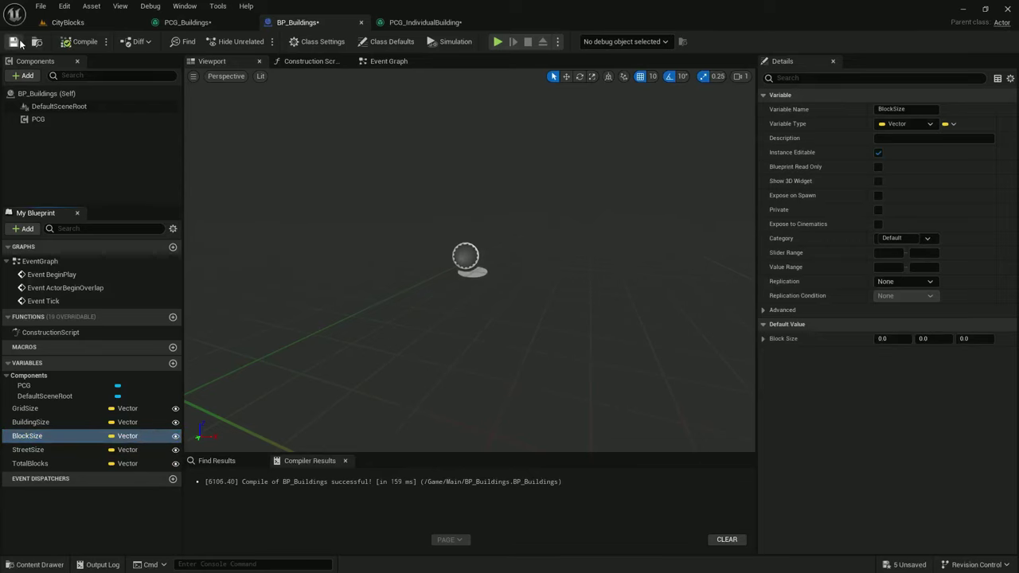
{"action": "left_click", "coordinate": [16, 41]}
Set BlockSize's default value to 20, 20, 1, recompile and save the blueprint, and check BuildingSize's default
{"action": "left_click", "coordinate": [893, 340]}
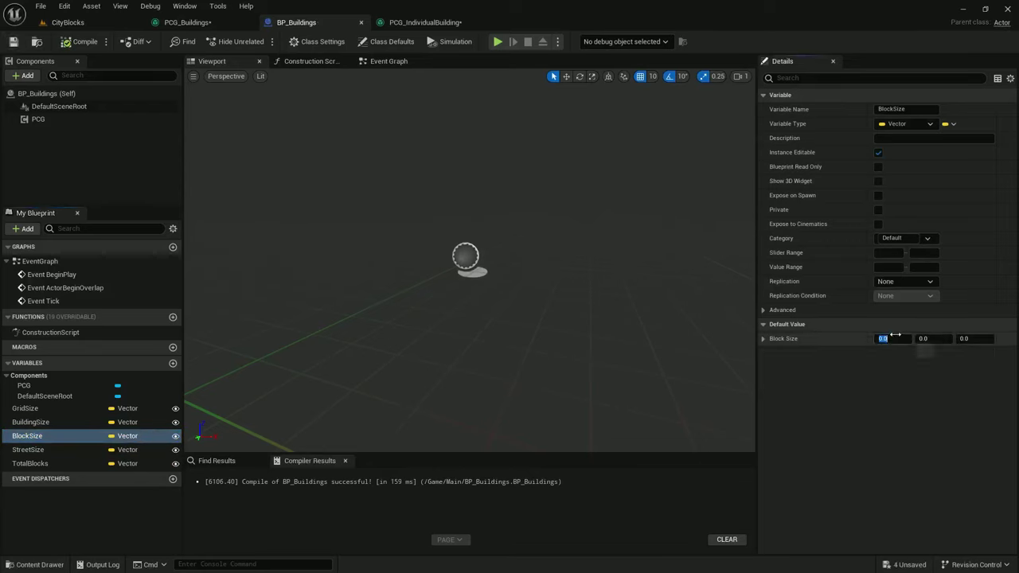
{"action": "type", "text": "201"}
{"action": "key", "text": "Return"}
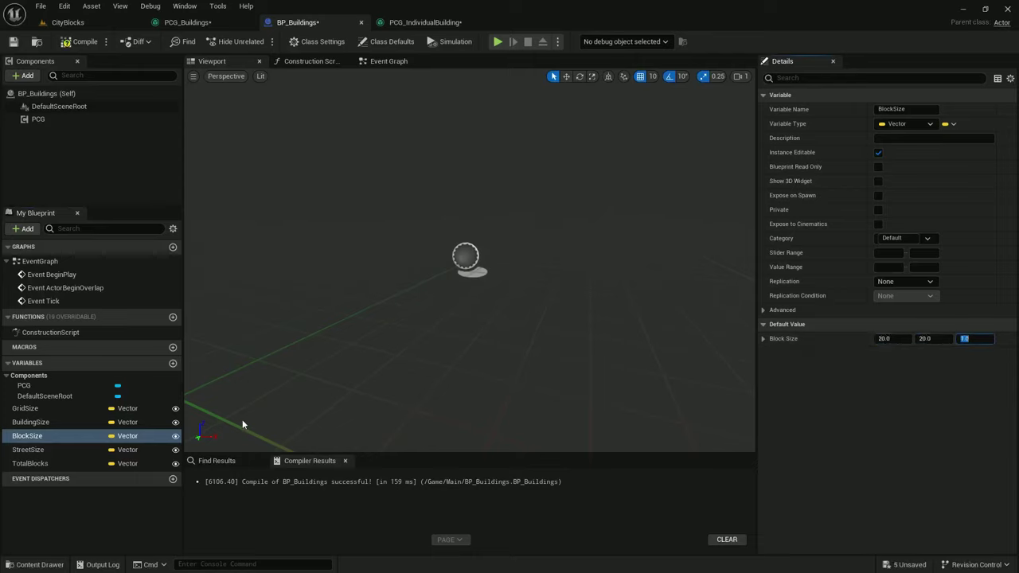
{"action": "left_click", "coordinate": [65, 422]}
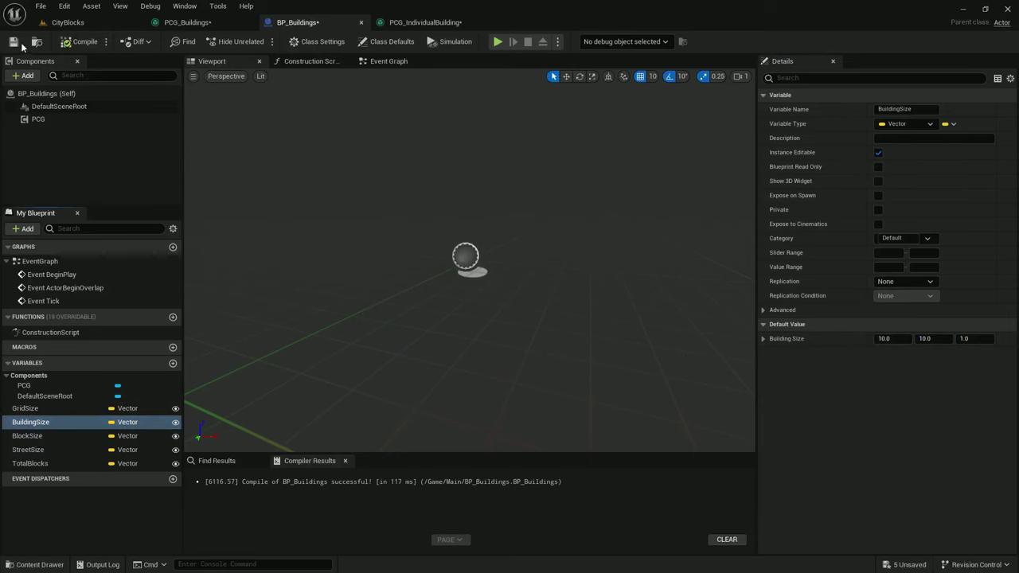
In PCG_Buildings, rename the comment bubble of the BuildingSize Get Actor Property node to BlockSize
{"action": "left_click", "coordinate": [185, 23]}
{"action": "right_click_drag", "start_coordinate": [249, 95], "coordinate": [498, 97]}
{"action": "scroll", "coordinate": [439, 225], "scroll_direction": "up", "scroll_amount": 2}
{"action": "scroll", "coordinate": [371, 311], "scroll_direction": "up", "scroll_amount": 1}
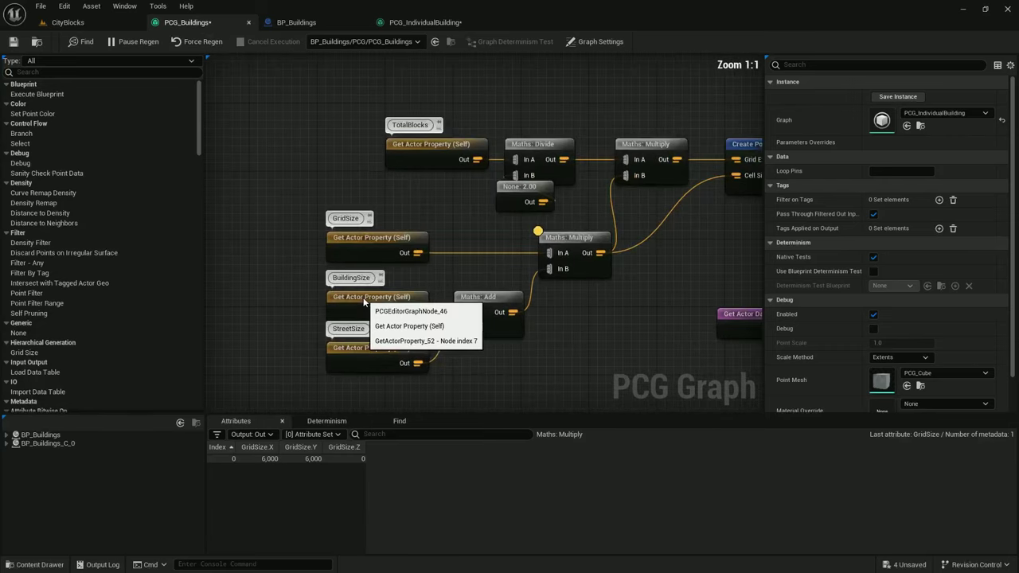
{"action": "left_click", "coordinate": [371, 311]}
{"action": "right_click_drag", "start_coordinate": [445, 275], "coordinate": [438, 233]}
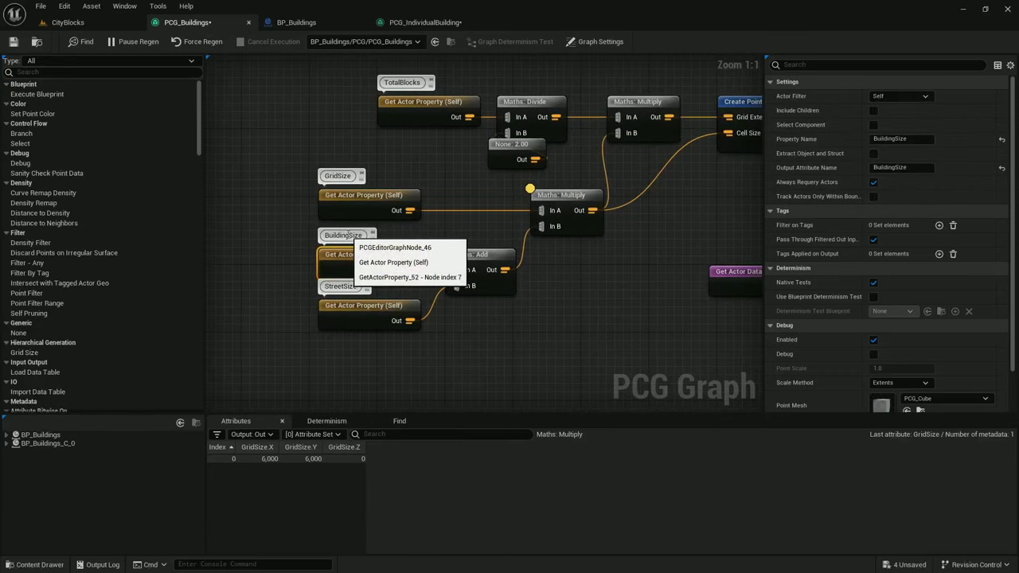
{"action": "left_click_drag", "start_coordinate": [349, 235], "coordinate": [301, 234]}
{"action": "type", "text": "Bllock"}
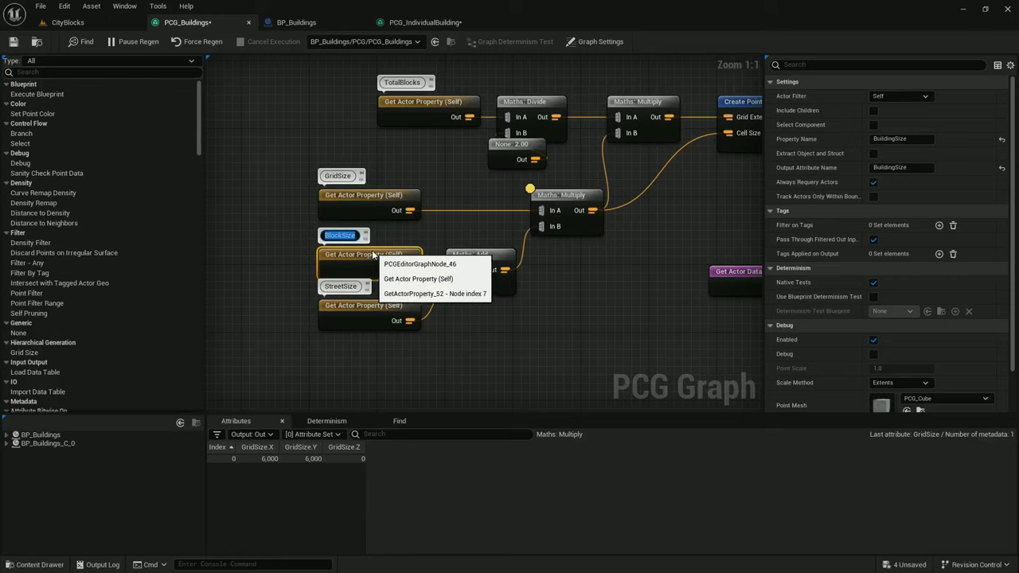
{"action": "key", "text": "Return"}
Set that node's Property Name and Output Attribute Name to BlockSize and save the graph
{"action": "left_click", "coordinate": [886, 141]}
{"action": "type", "text": "BlockSize"}
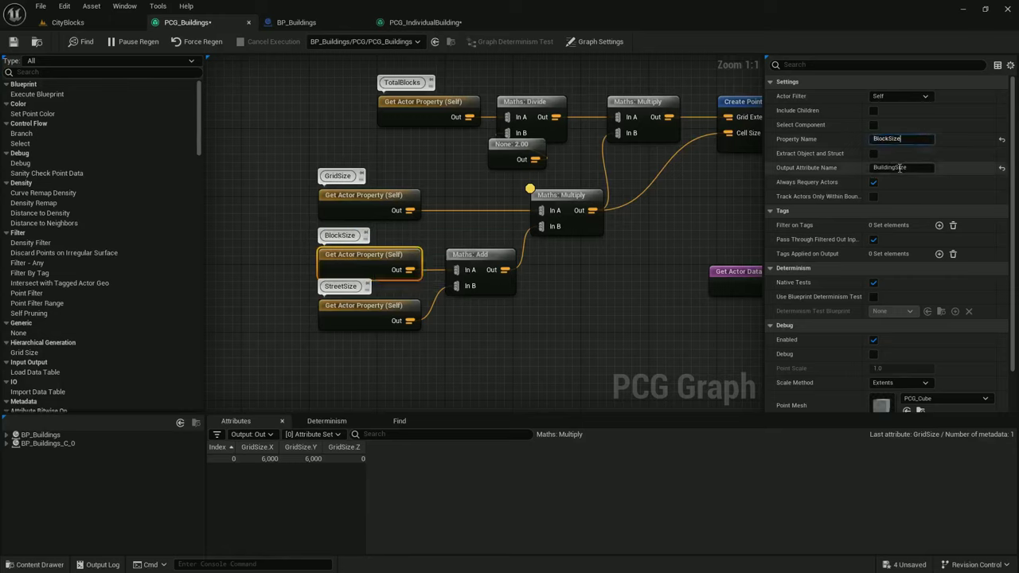
{"action": "left_click", "coordinate": [901, 167]}
{"action": "type", "text": "BlockSize"}
{"action": "left_click", "coordinate": [15, 45]}
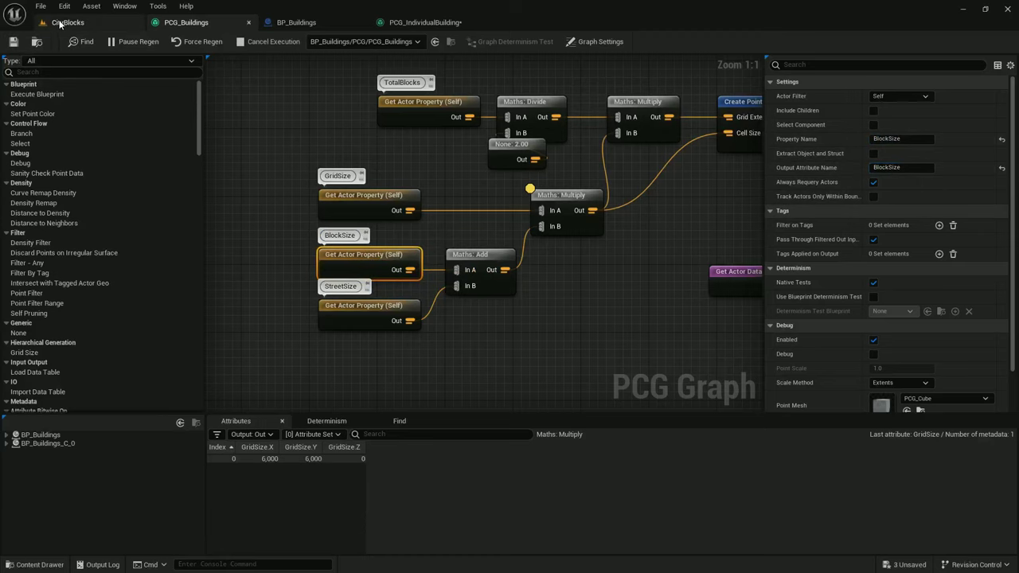
In the CityBlocks level, try a Block Size of 10 in X and Y on BP_Buildings
{"action": "left_click", "coordinate": [68, 22]}
{"action": "scroll", "coordinate": [623, 274], "scroll_direction": "down", "scroll_amount": 5}
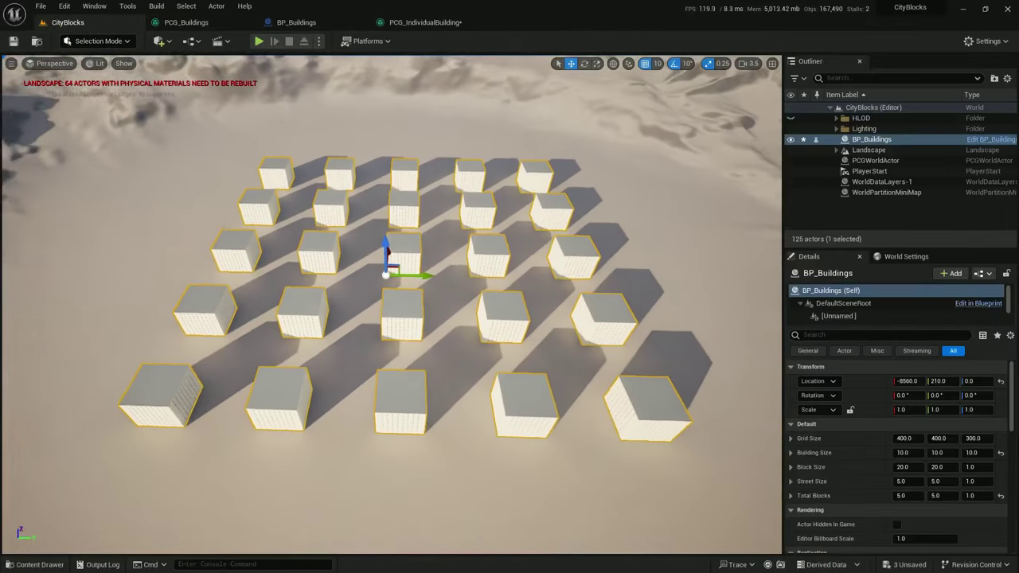
{"action": "left_click", "coordinate": [916, 467]}
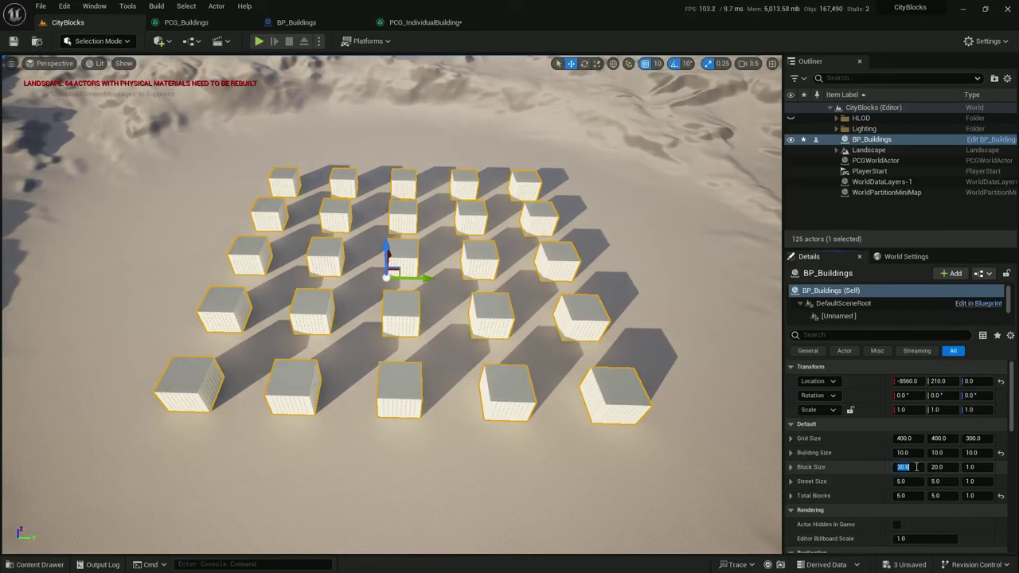
{"action": "left_click", "coordinate": [946, 467]}
{"action": "type", "text": "10"}
{"action": "key", "text": "Return"}
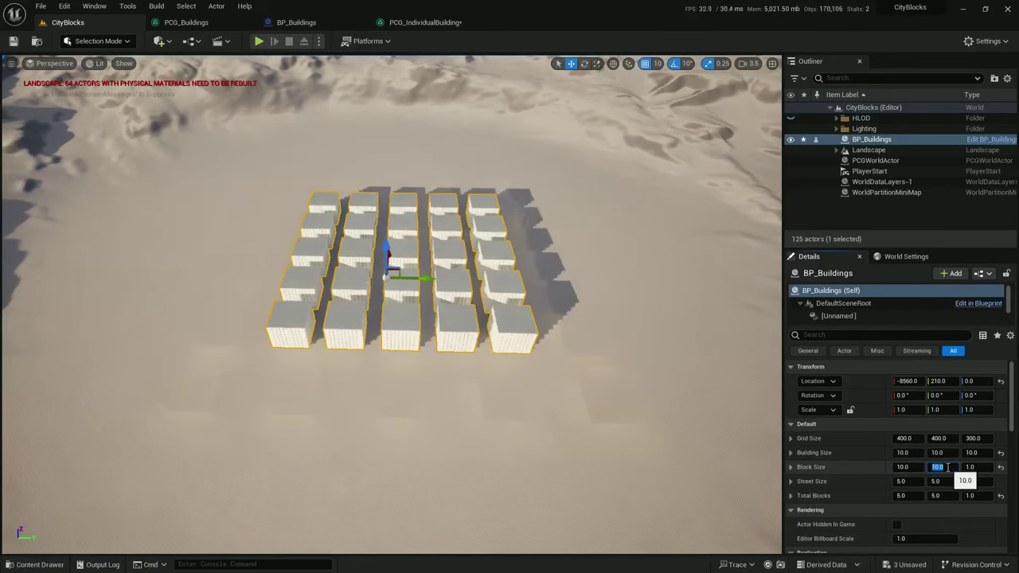
Set BP_Buildings' Block Size to 15 in both X and Y
{"action": "left_click", "coordinate": [910, 466]}
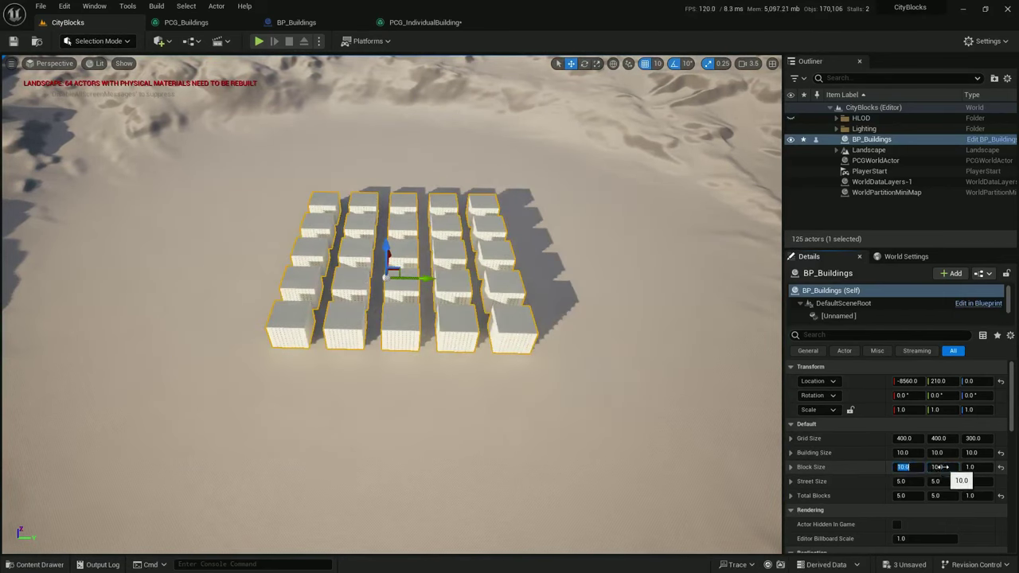
{"action": "type", "text": "15"}
{"action": "key", "text": "Tab"}
{"action": "type", "text": "15"}
{"action": "key", "text": "Return"}
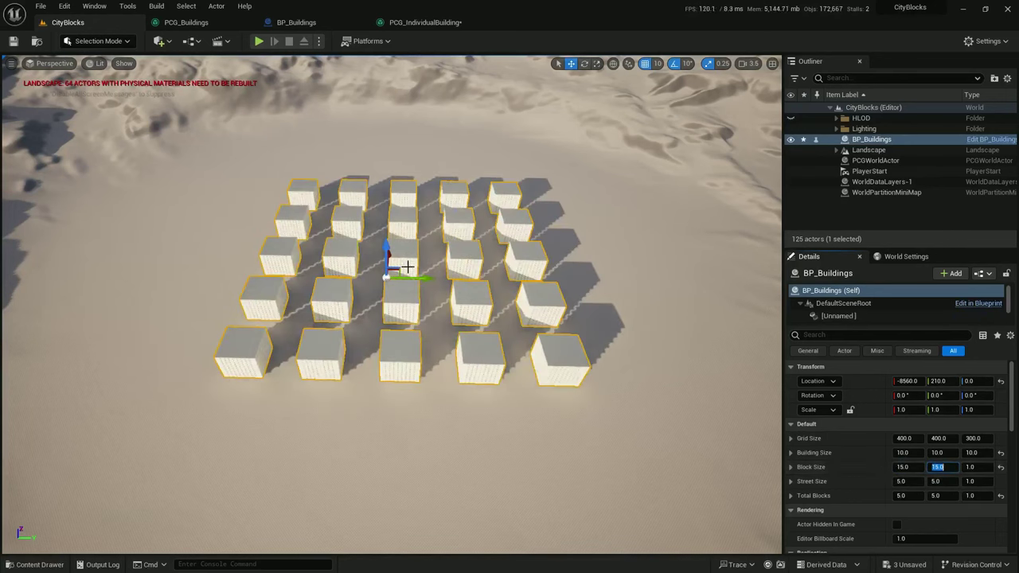
Set BP_Buildings' Block Size to 10 in both X and Y and save all unsaved levels and assets
{"action": "left_click", "coordinate": [913, 468]}
{"action": "type", "text": "10"}
{"action": "left_click", "coordinate": [934, 466]}
{"action": "type", "text": "10"}
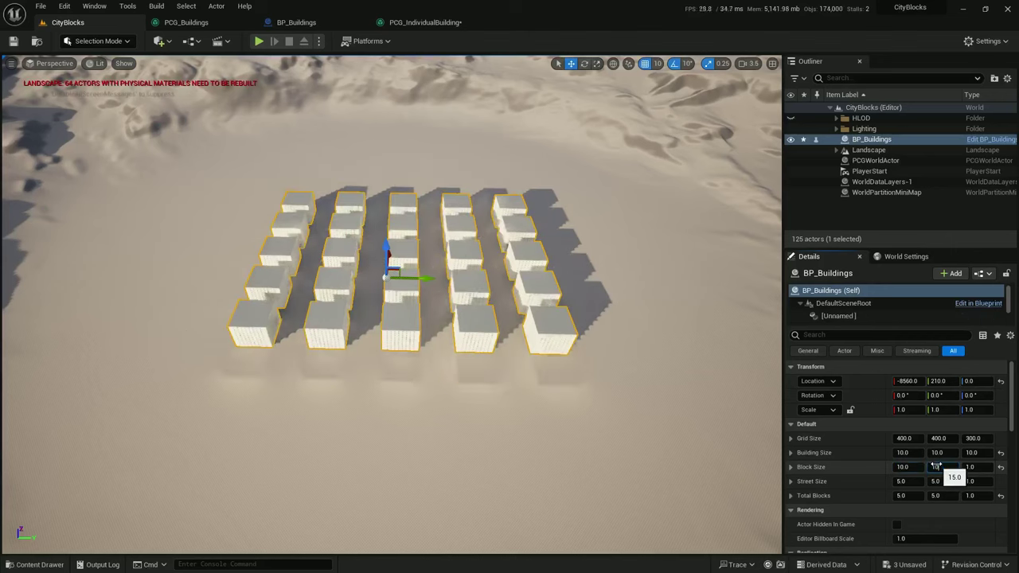
{"action": "left_click", "coordinate": [938, 466]}
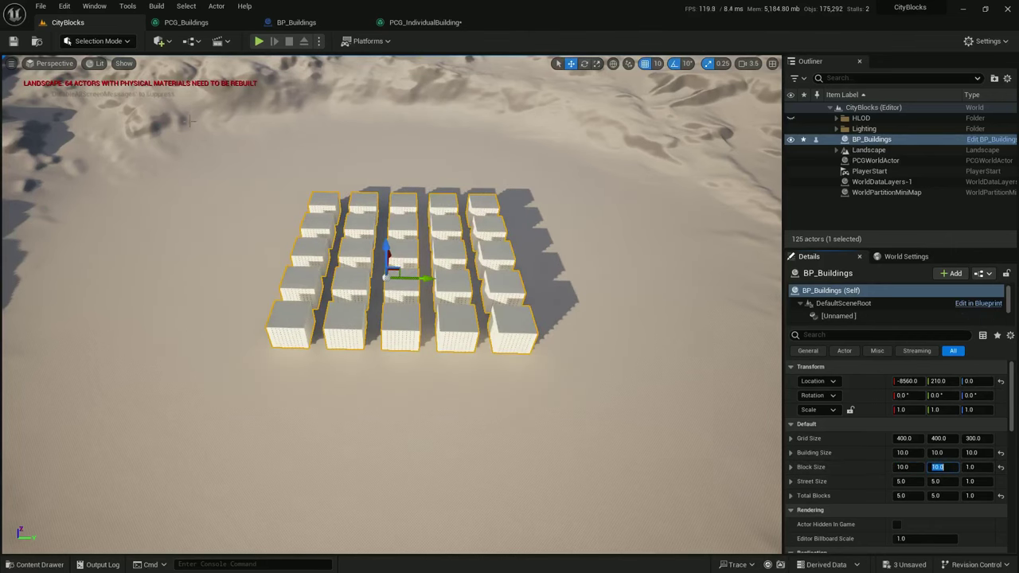
{"action": "left_click", "coordinate": [36, 6]}
{"action": "left_click", "coordinate": [191, 142]}
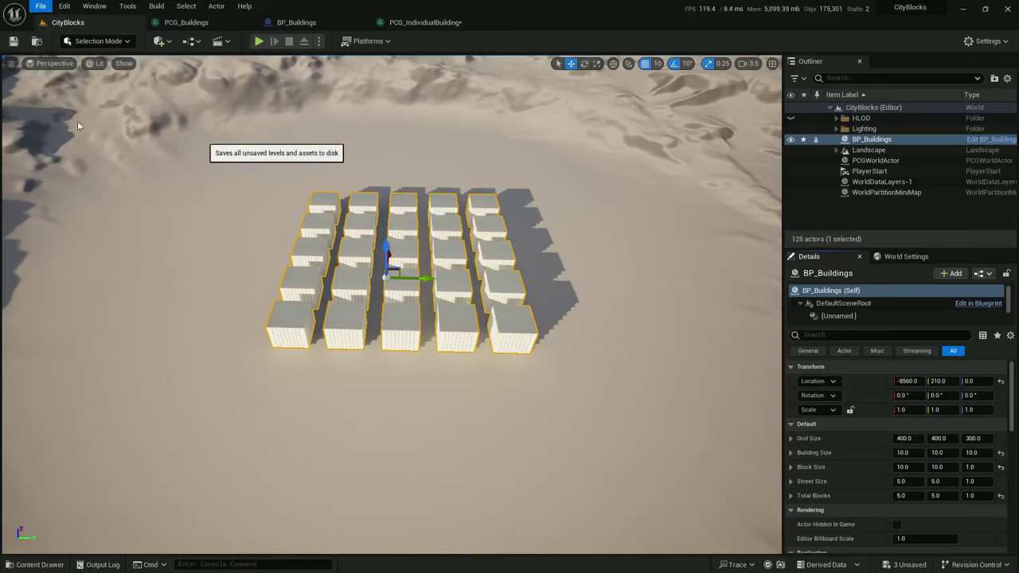
Examine the spacing of the city blocks in the level and the node chain in the PCG_Buildings graph
{"action": "right_click_drag", "start_coordinate": [336, 185], "coordinate": [371, 203]}
{"action": "key", "text": "w"}
{"action": "key", "text": "s"}
{"action": "key", "text": "w"}
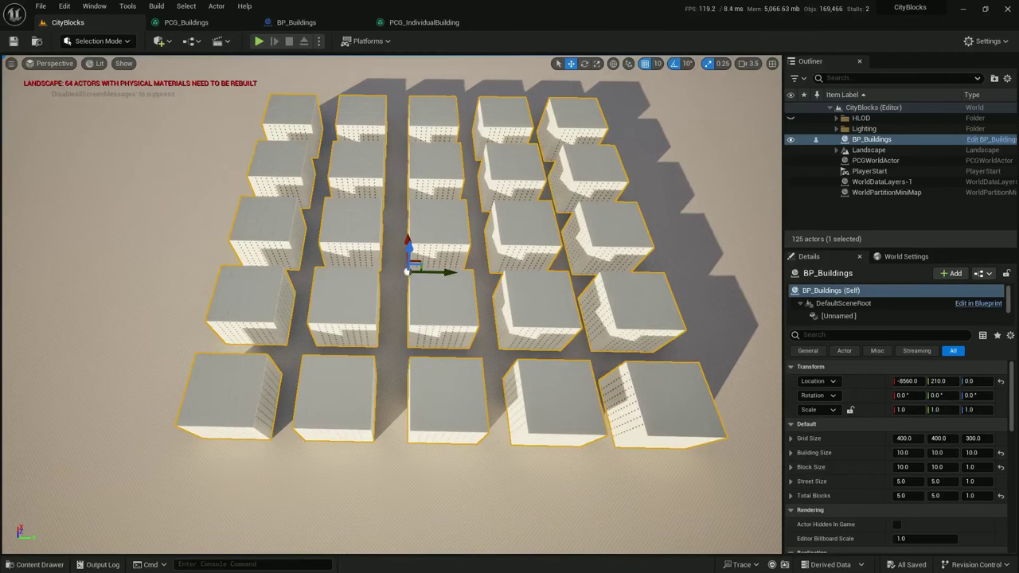
{"action": "key", "text": "a"}
{"action": "key", "text": "w"}
{"action": "right_click_drag", "start_coordinate": [313, 470], "coordinate": [313, 470]}
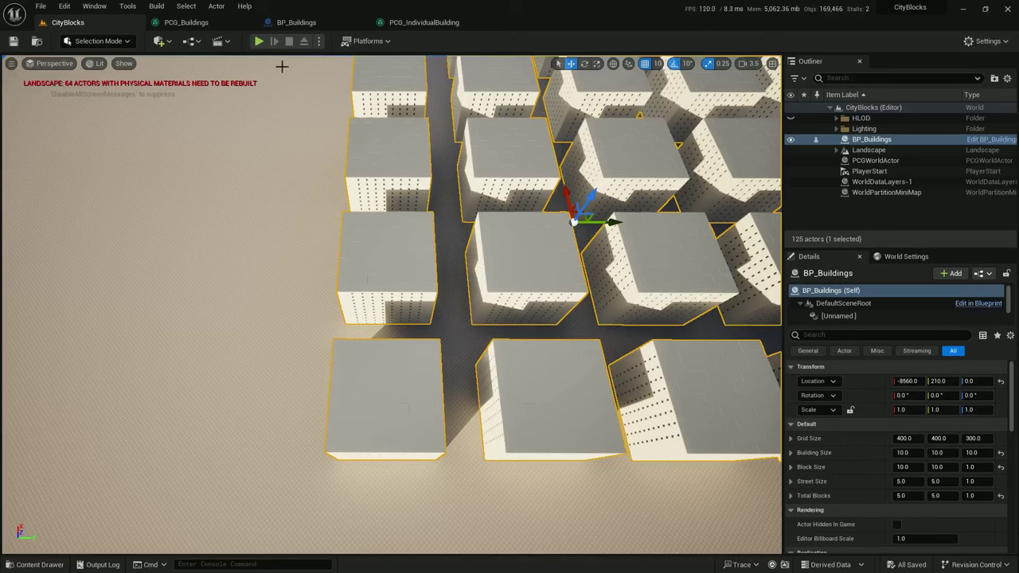
{"action": "left_click", "coordinate": [195, 23]}
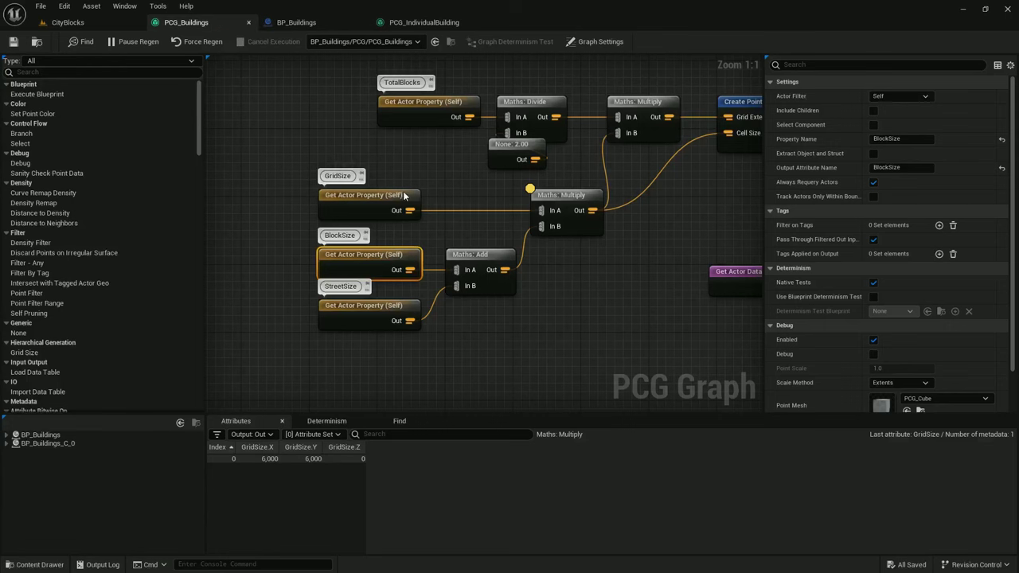
{"action": "scroll", "coordinate": [404, 195], "scroll_direction": "down", "scroll_amount": 4}
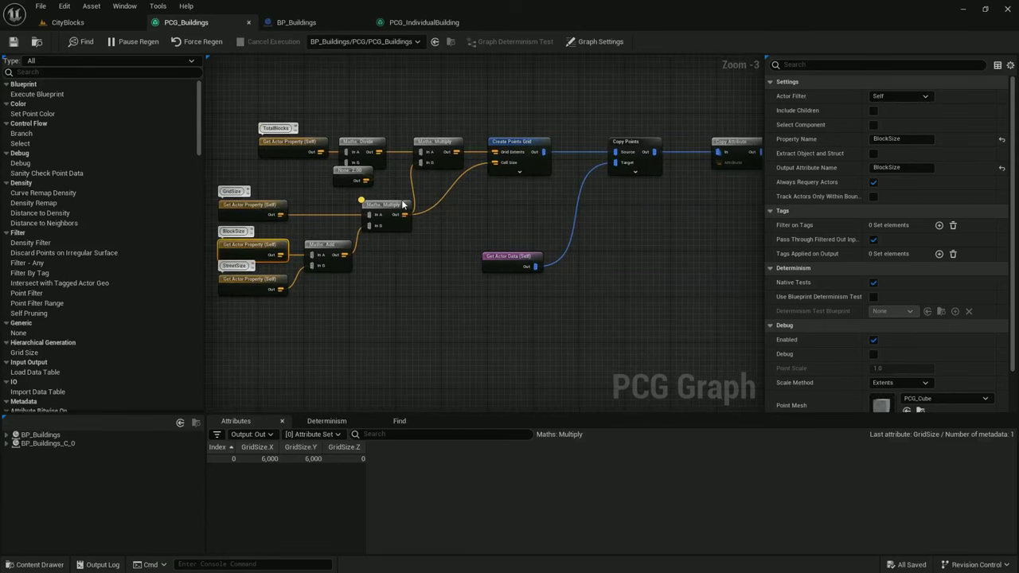
{"action": "right_click_drag", "start_coordinate": [518, 225], "coordinate": [407, 234]}
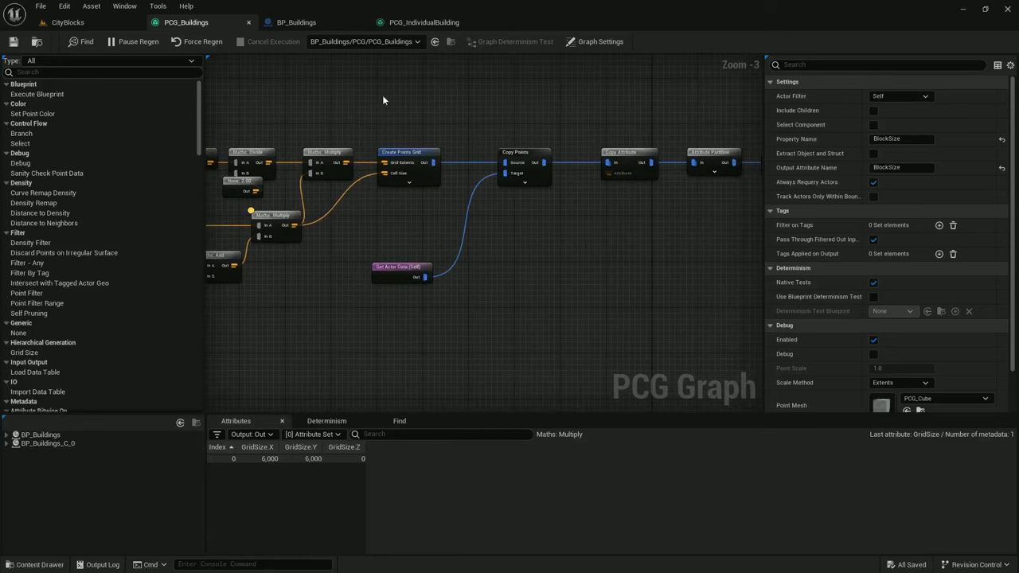
In PCG_IndividualBuilding, move the Four Corners property and maths nodes away from the Transform Points nodes, separating Maths: Add from the Multiply nodes
{"action": "left_click", "coordinate": [415, 22]}
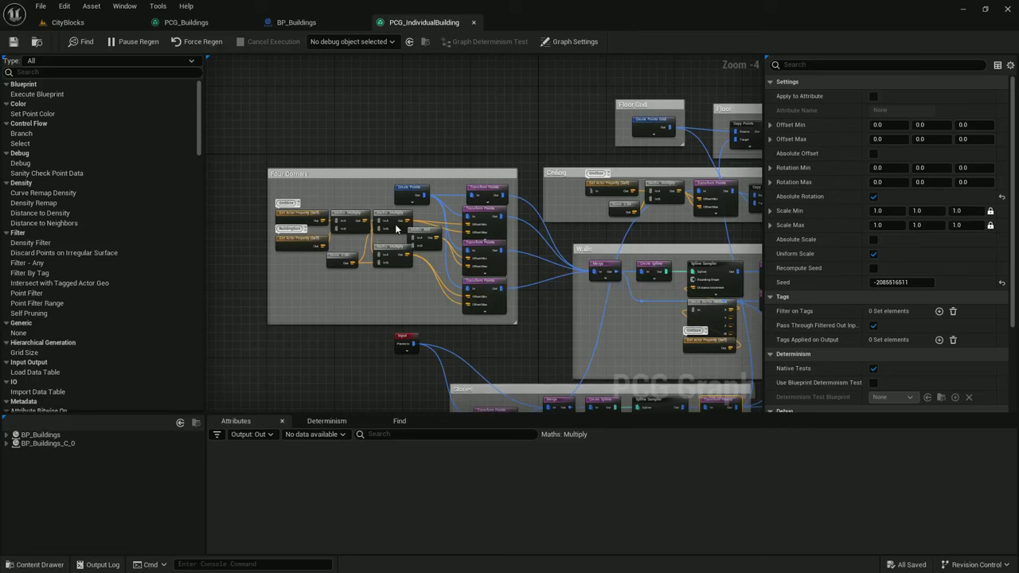
{"action": "right_click_drag", "start_coordinate": [385, 263], "coordinate": [392, 222]}
{"action": "scroll", "coordinate": [392, 222], "scroll_direction": "up", "scroll_amount": 1}
{"action": "scroll", "coordinate": [408, 223], "scroll_direction": "down", "scroll_amount": 1}
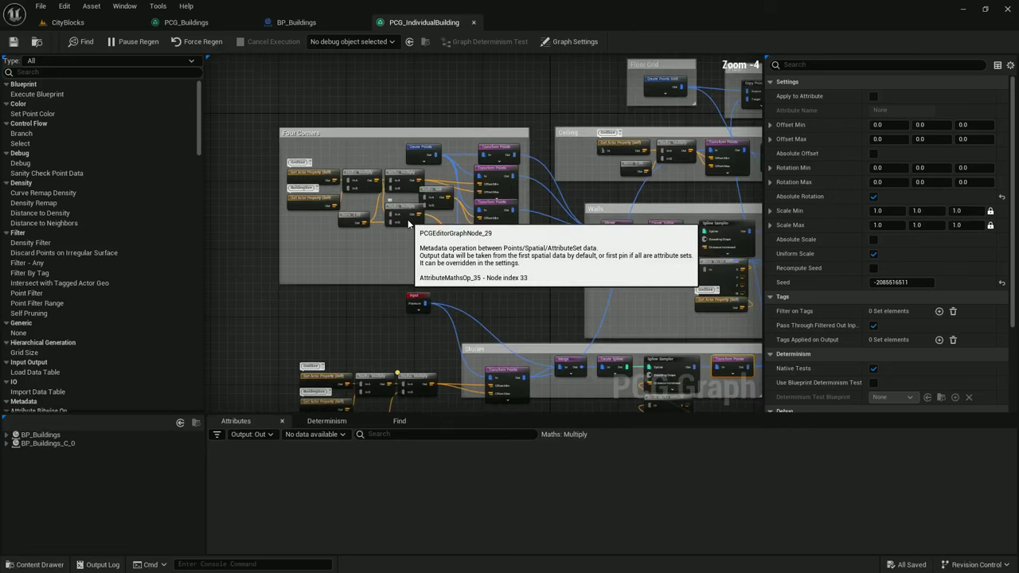
{"action": "scroll", "coordinate": [408, 224], "scroll_direction": "up", "scroll_amount": 1}
{"action": "right_click_drag", "start_coordinate": [370, 249], "coordinate": [450, 238]}
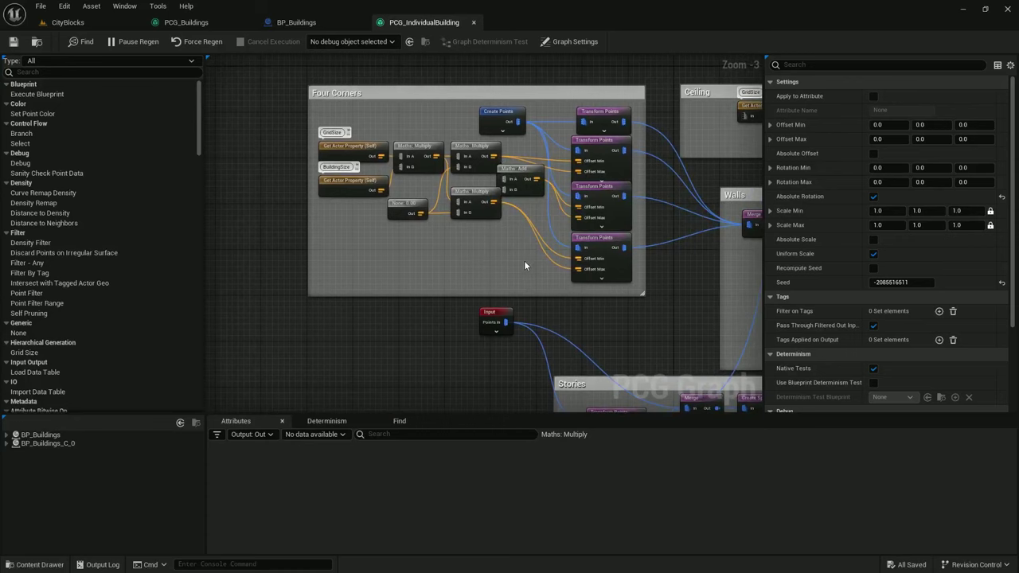
{"action": "left_click_drag", "start_coordinate": [525, 262], "coordinate": [348, 141]}
{"action": "left_click_drag", "start_coordinate": [308, 169], "coordinate": [161, 171]}
{"action": "left_click_drag", "start_coordinate": [515, 171], "coordinate": [389, 177]}
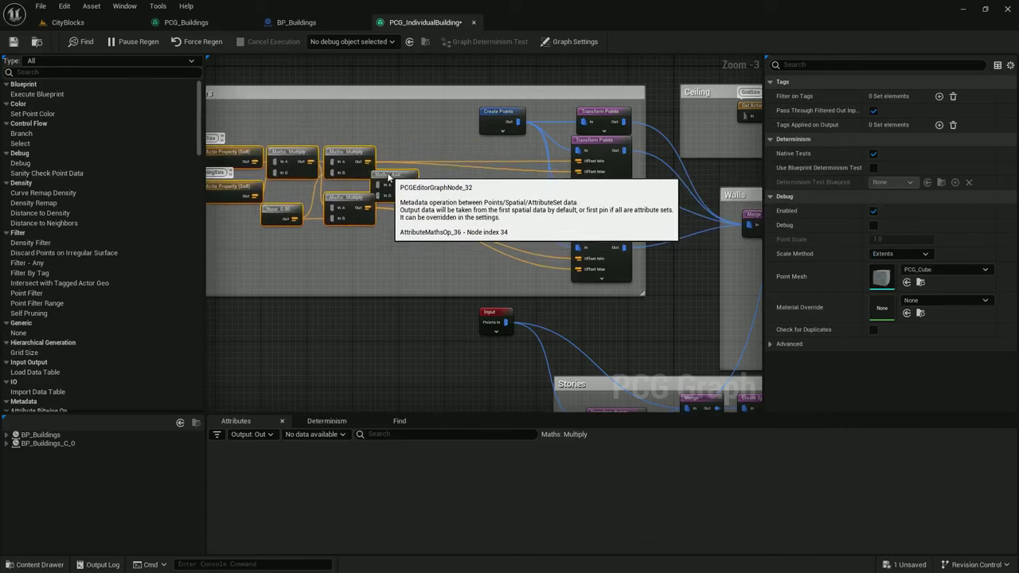
{"action": "scroll", "coordinate": [496, 234], "scroll_direction": "up", "scroll_amount": 1}
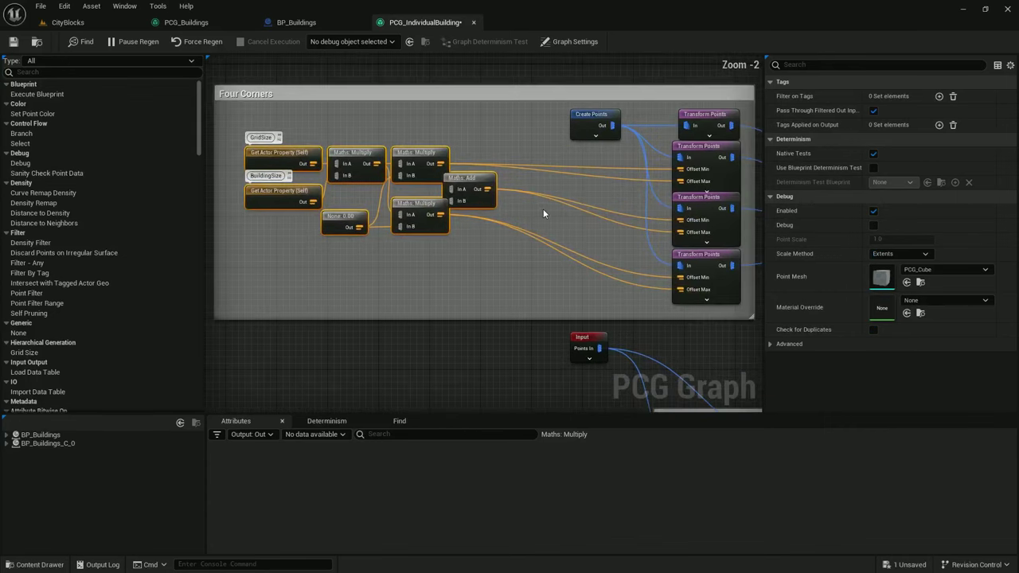
{"action": "left_click", "coordinate": [543, 210]}
{"action": "left_click_drag", "start_coordinate": [466, 180], "coordinate": [485, 181]}
Shift the Create Points and Transform Points nodes closer to the maths nodes and bring the Walls Merge node into Four Corners
{"action": "right_click_drag", "start_coordinate": [567, 229], "coordinate": [388, 199]}
{"action": "scroll", "coordinate": [481, 126], "scroll_direction": "down", "scroll_amount": 1}
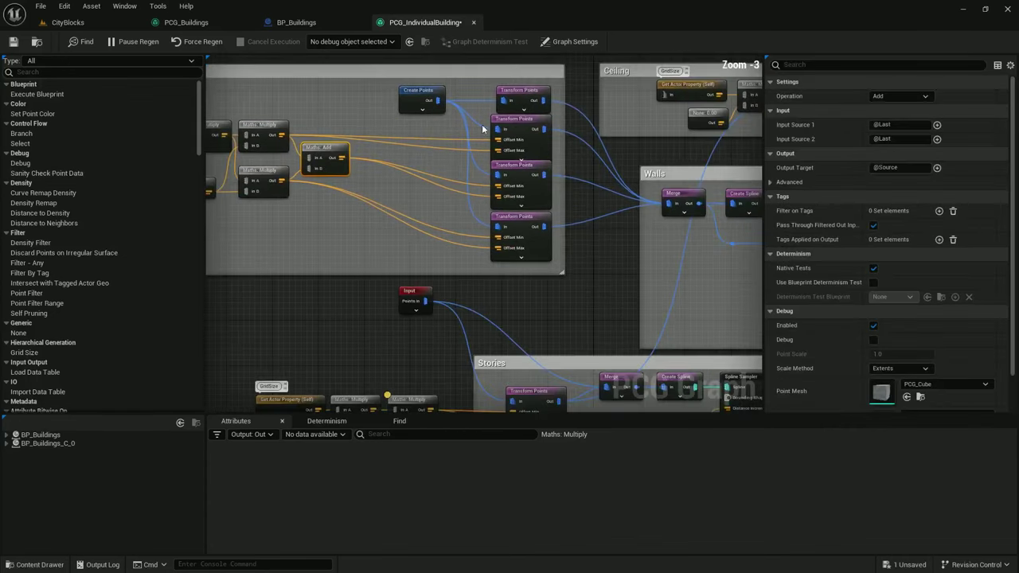
{"action": "scroll", "coordinate": [514, 227], "scroll_direction": "down", "scroll_amount": 1}
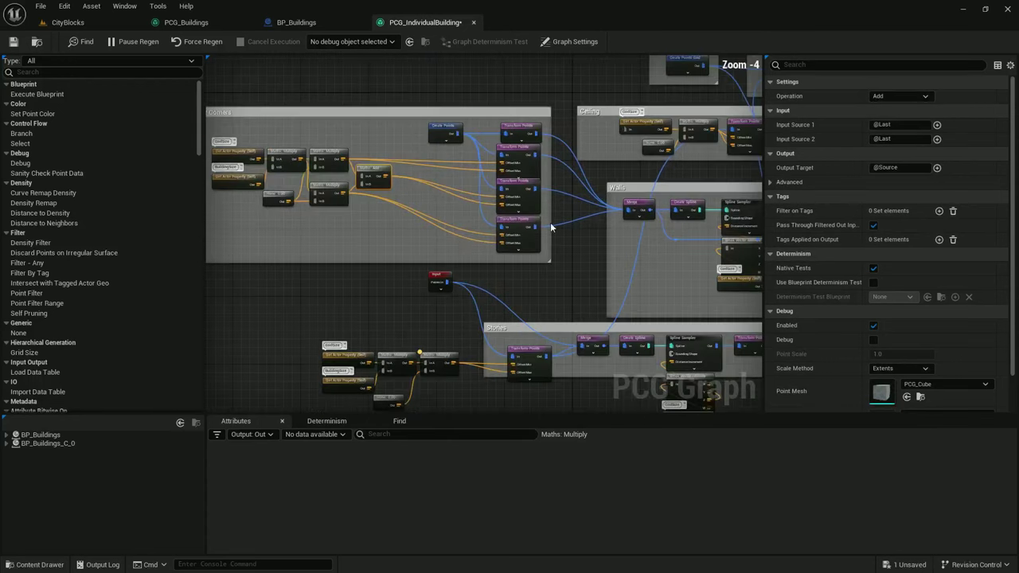
{"action": "left_click_drag", "start_coordinate": [450, 256], "coordinate": [437, 132]}
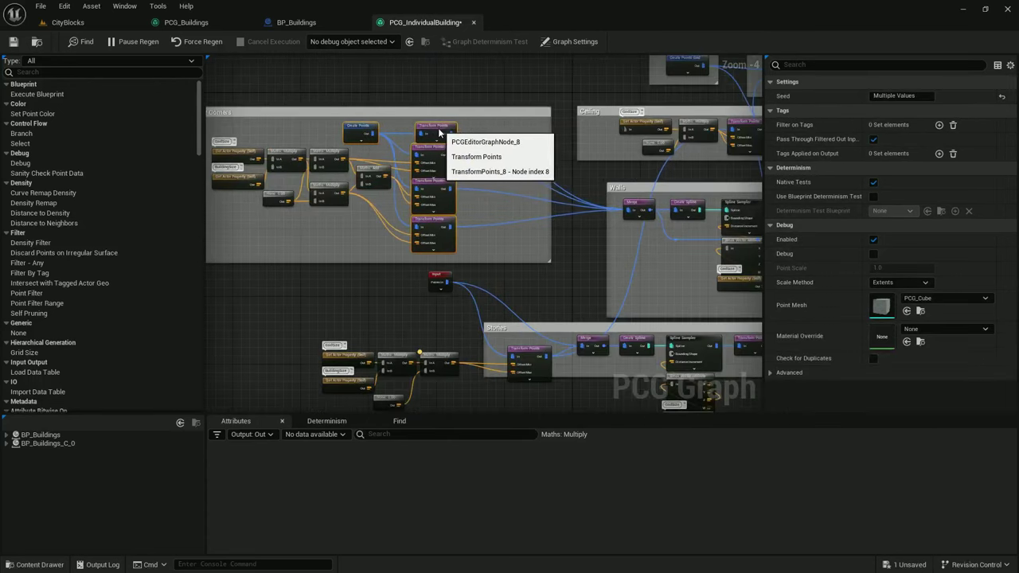
{"action": "left_click_drag", "start_coordinate": [629, 205], "coordinate": [499, 191]}
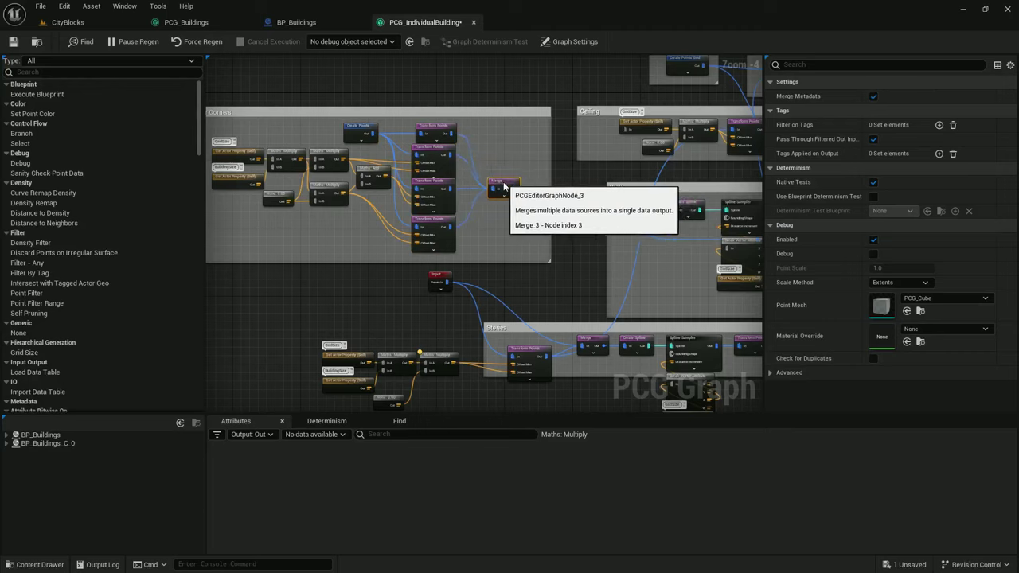
Collapse the Create Points, four Transform Points and Merge nodes into a subgraph named PCG_PointToFourCorners
{"action": "left_click_drag", "start_coordinate": [446, 151], "coordinate": [404, 127]}
{"action": "left_click_drag", "start_coordinate": [493, 180], "coordinate": [355, 123], "text": "shift"}
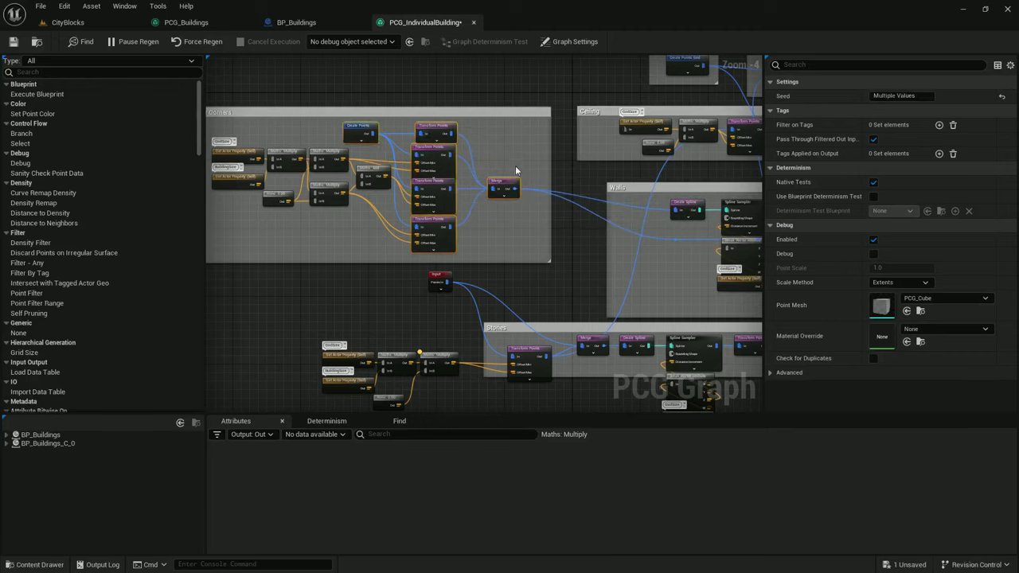
{"action": "right_click", "coordinate": [430, 131]}
{"action": "left_click", "coordinate": [508, 291]}
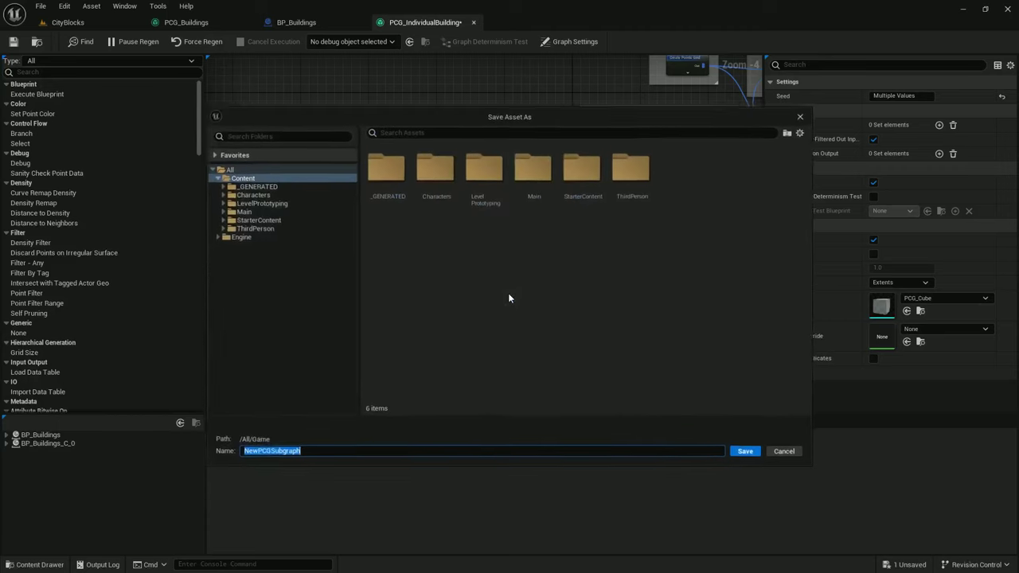
{"action": "type", "text": "PCG_PointToFourCorners"}
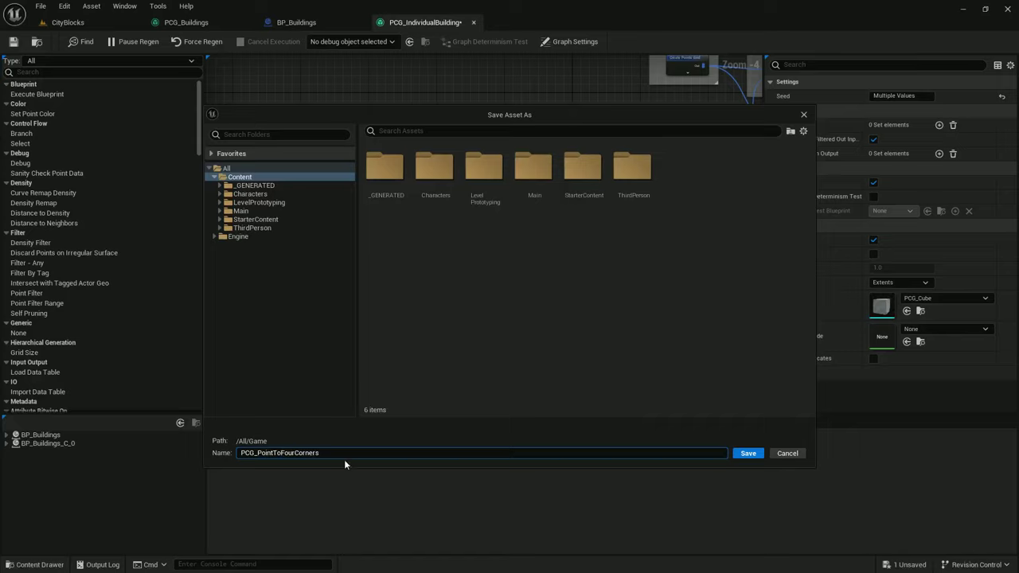
Create a Functions folder inside Main and save the new subgraph asset in it
{"action": "left_click", "coordinate": [239, 211]}
{"action": "right_click", "coordinate": [573, 212]}
{"action": "left_click", "coordinate": [600, 231]}
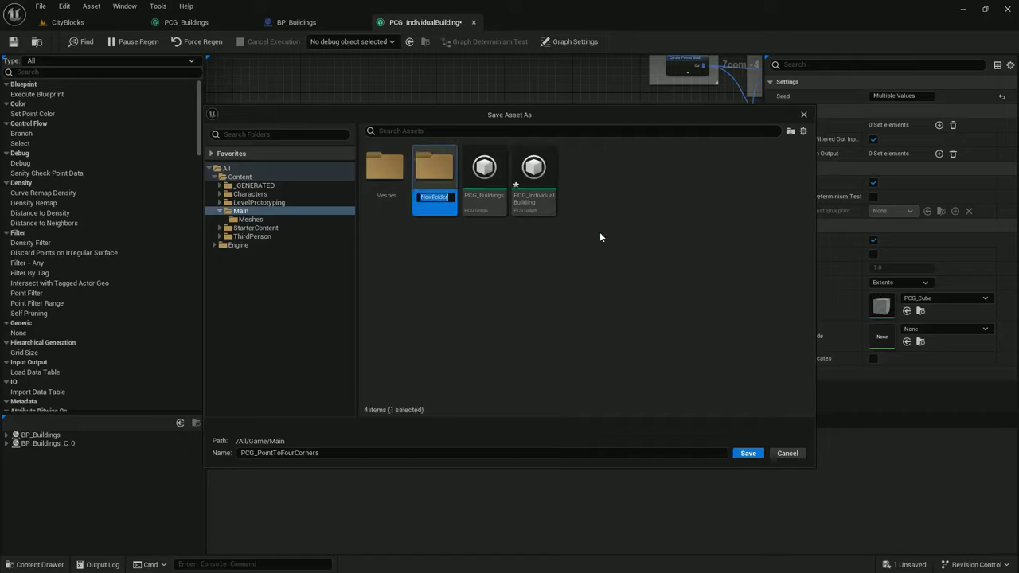
{"action": "type", "text": "Functions"}
{"action": "key", "text": "Return"}
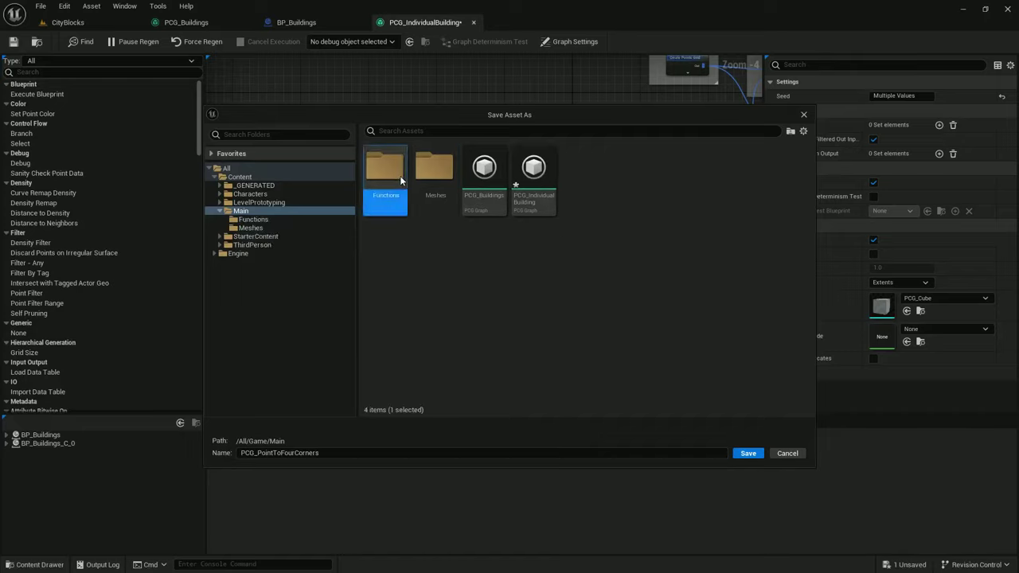
{"action": "double_click", "coordinate": [386, 169]}
{"action": "left_click", "coordinate": [748, 452]}
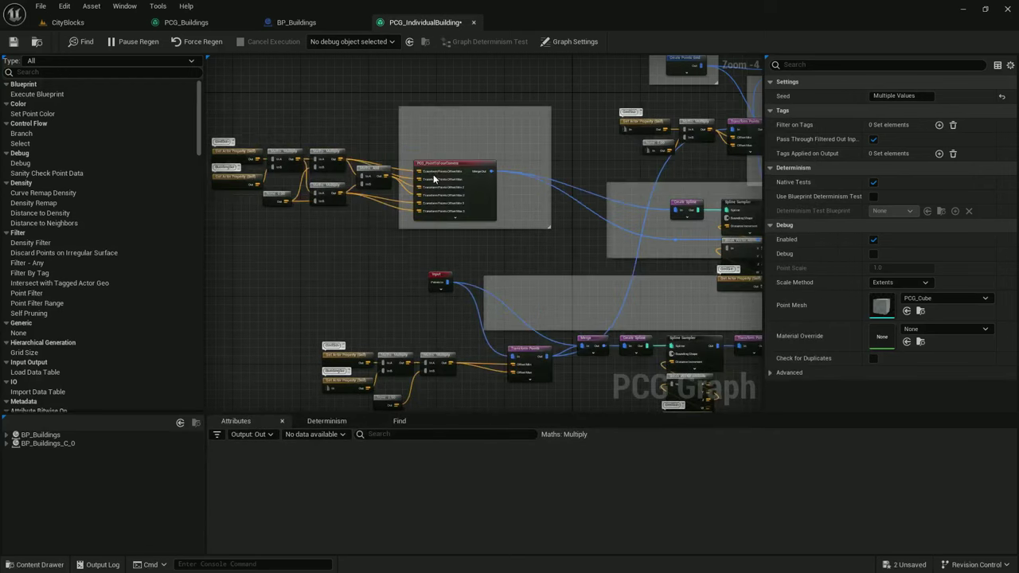
Reposition the PCG_PointToFourCorners node within the Four Corners comment and open its subgraph
{"action": "left_click", "coordinate": [455, 161]}
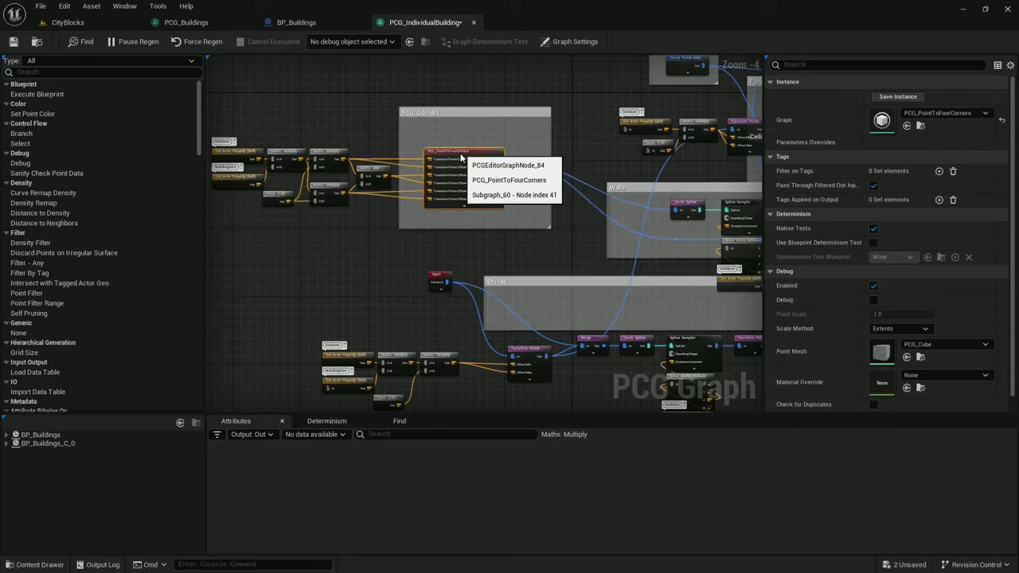
{"action": "scroll", "coordinate": [397, 183], "scroll_direction": "up", "scroll_amount": 1}
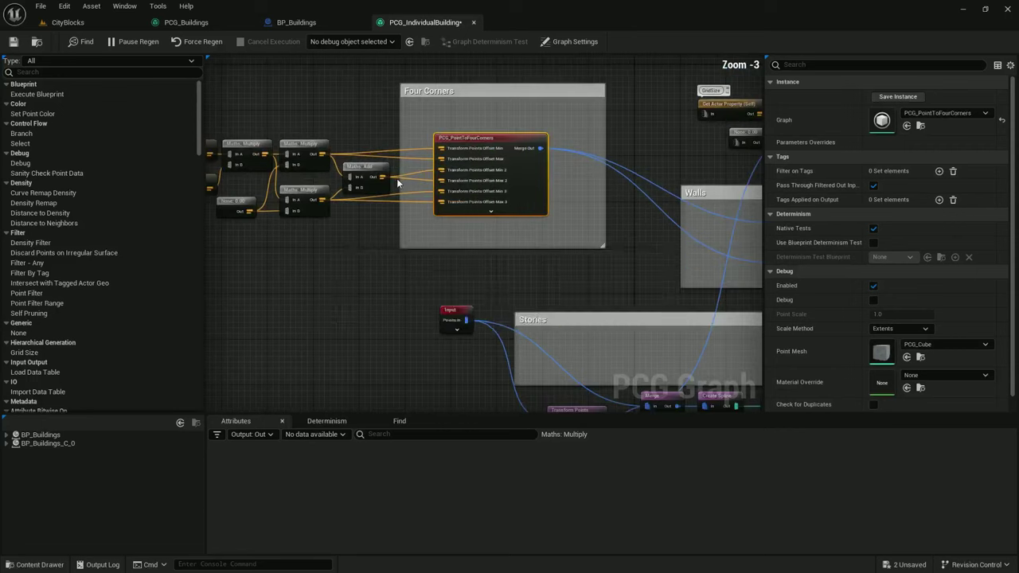
{"action": "double_click", "coordinate": [478, 140]}
{"action": "scroll", "coordinate": [334, 210], "scroll_direction": "up", "scroll_amount": 2}
{"action": "scroll", "coordinate": [282, 226], "scroll_direction": "up", "scroll_amount": 2}
{"action": "right_click_drag", "start_coordinate": [302, 196], "coordinate": [368, 156]}
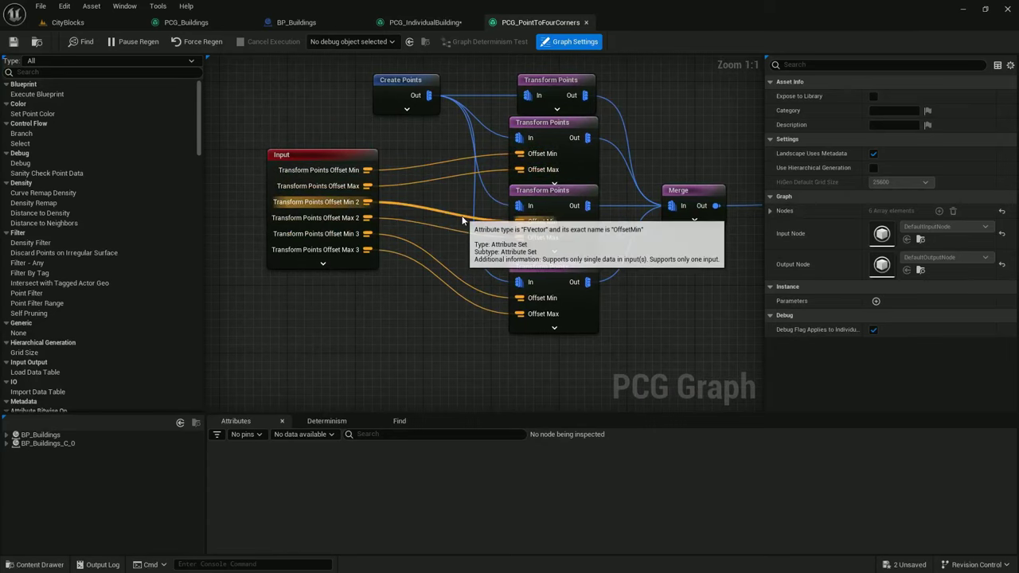
Delete the Transform Points Offset Max 3 and Offset Max 2 custom pins from the subgraph's Input node
{"action": "left_click", "coordinate": [351, 157]}
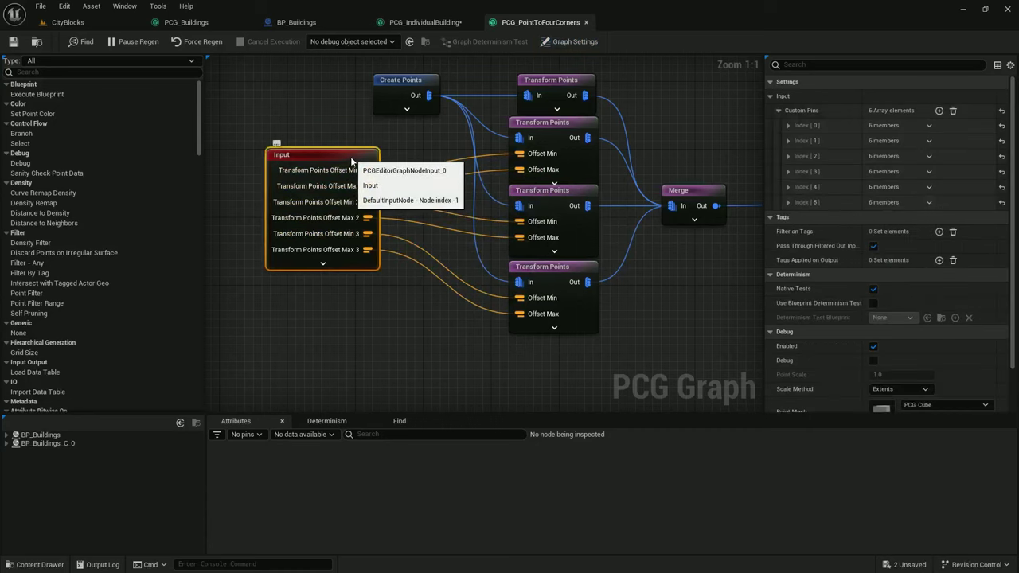
{"action": "left_click", "coordinate": [788, 203]}
{"action": "left_click", "coordinate": [927, 202]}
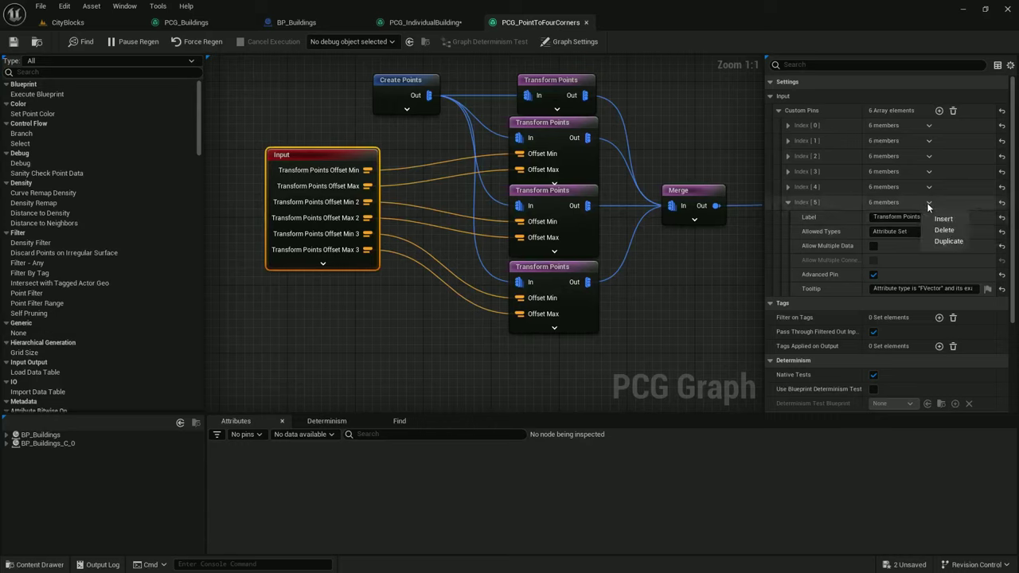
{"action": "left_click", "coordinate": [940, 231]}
{"action": "left_click", "coordinate": [788, 186]}
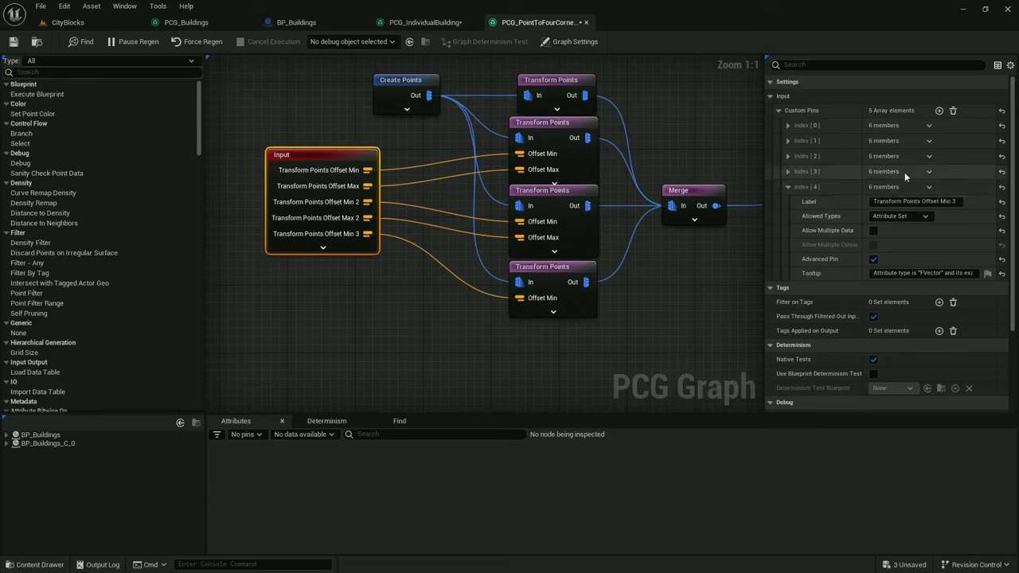
{"action": "left_click", "coordinate": [929, 171]}
{"action": "left_click", "coordinate": [924, 137]}
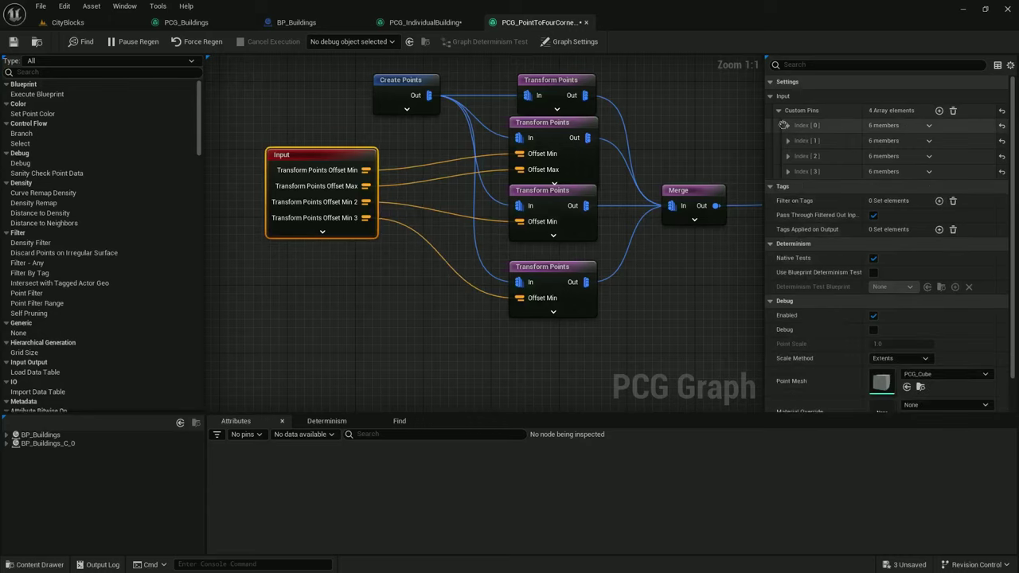
Delete the Transform Points Offset Max and Offset Min 2 custom pins from the Input node
{"action": "left_click", "coordinate": [787, 125]}
{"action": "left_click", "coordinate": [787, 125]}
{"action": "left_click", "coordinate": [928, 140]}
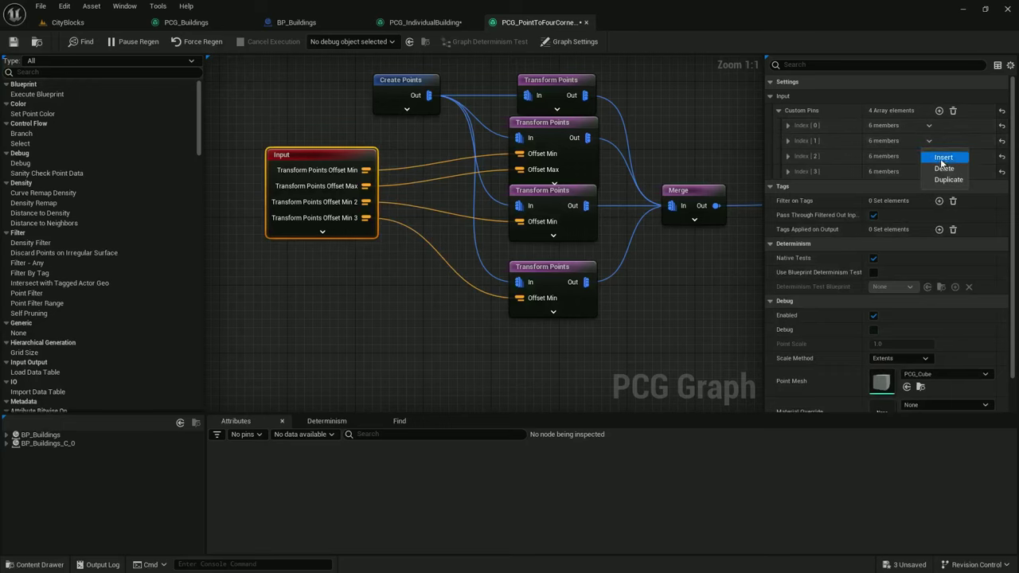
{"action": "left_click", "coordinate": [944, 169]}
{"action": "left_click", "coordinate": [928, 140]}
{"action": "left_click", "coordinate": [943, 168]}
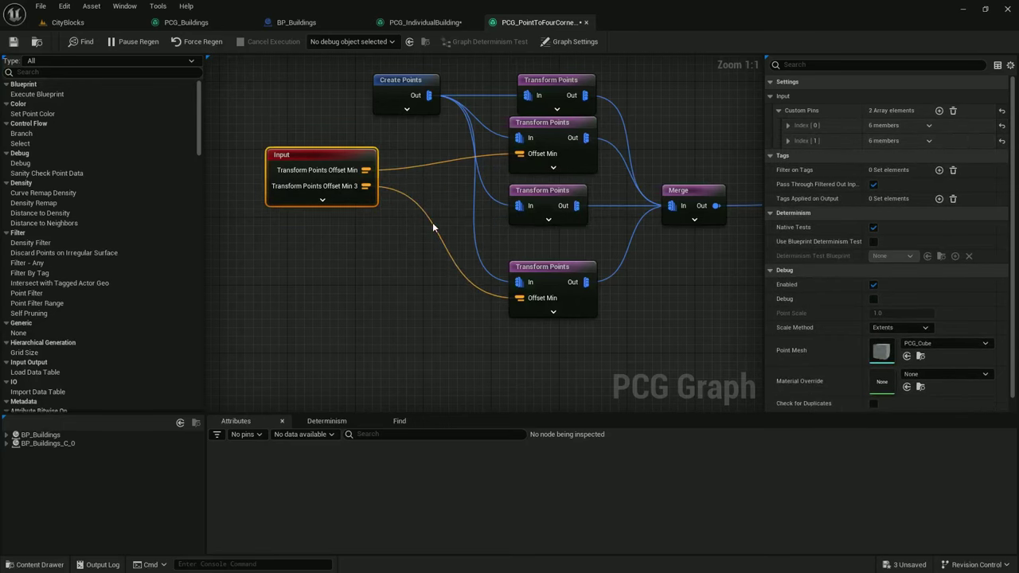
Move the Input node away from the Transform Points nodes and rename its first custom pin X Offset
{"action": "right_click_drag", "start_coordinate": [382, 221], "coordinate": [405, 231]}
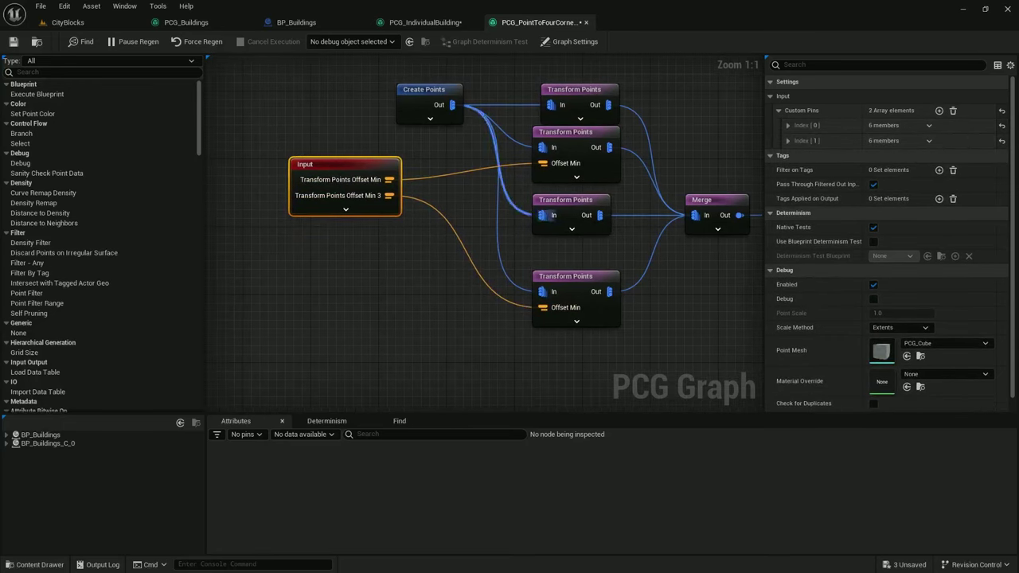
{"action": "left_click_drag", "start_coordinate": [379, 173], "coordinate": [298, 175]}
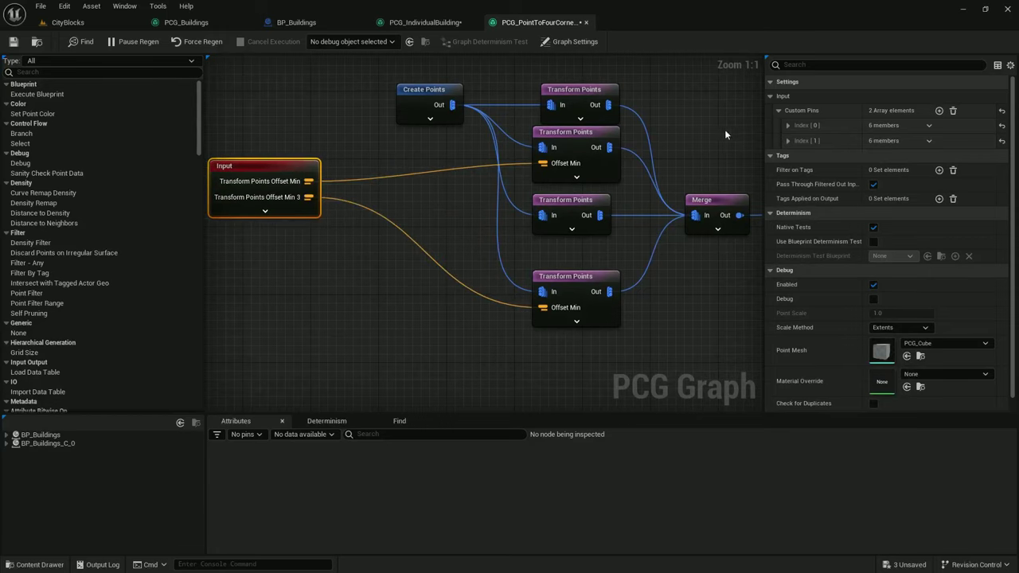
{"action": "left_click", "coordinate": [788, 125]}
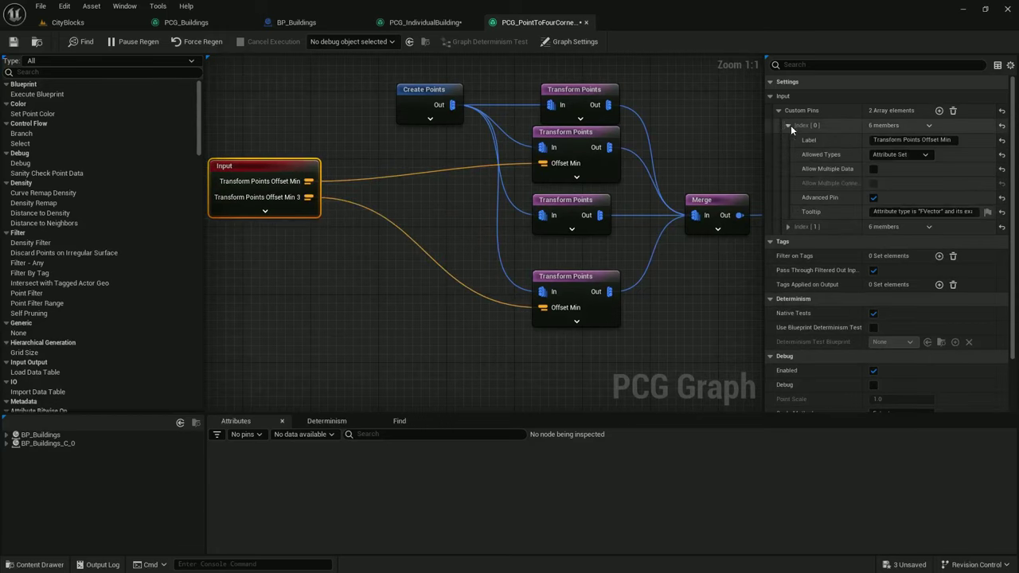
{"action": "left_click", "coordinate": [915, 139]}
{"action": "type", "text": "X Offs"}
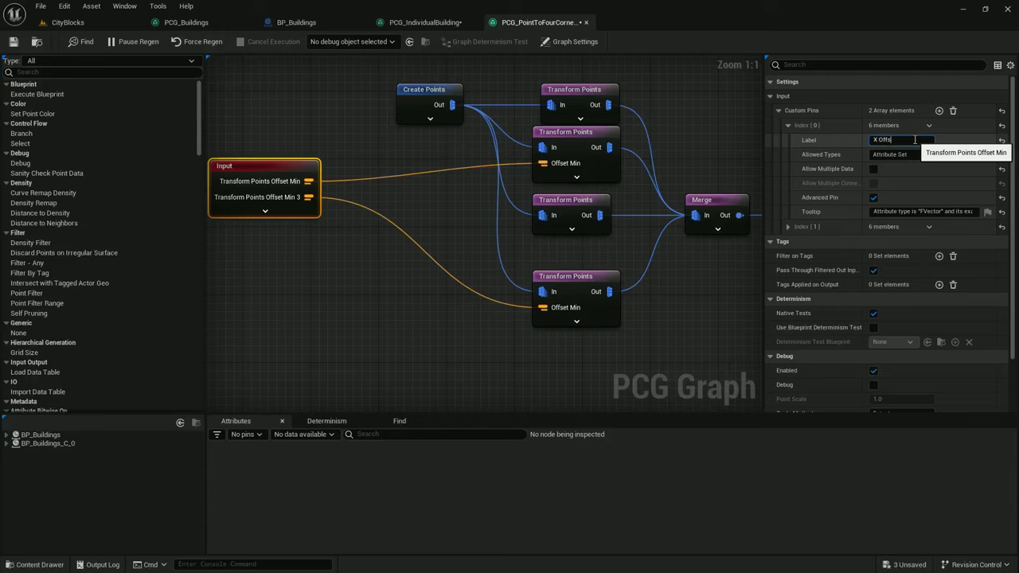
{"action": "type", "text": "et"}
{"action": "key", "text": "Return"}
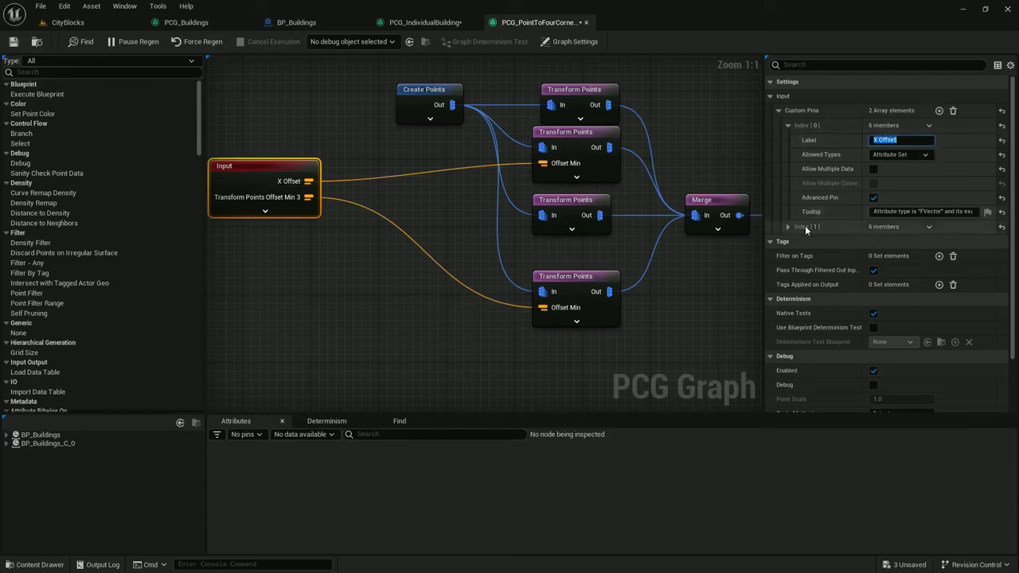
Rename the Input node's second custom pin Y Offset and move the node closer to the Transform Points nodes
{"action": "left_click", "coordinate": [787, 226]}
{"action": "double_click", "coordinate": [917, 241]}
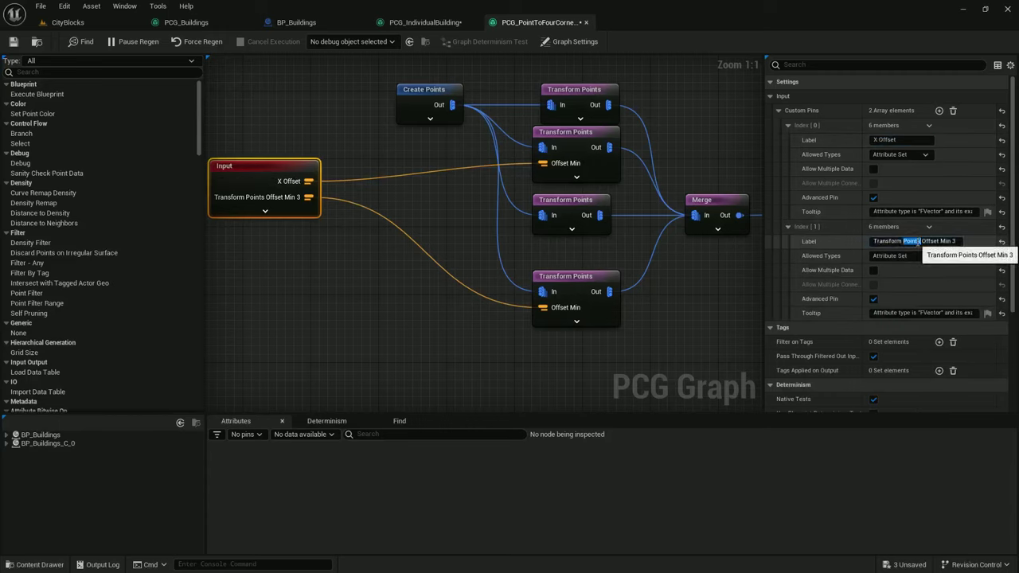
{"action": "key", "text": "ctrl+a"}
{"action": "type", "text": "Y O"}
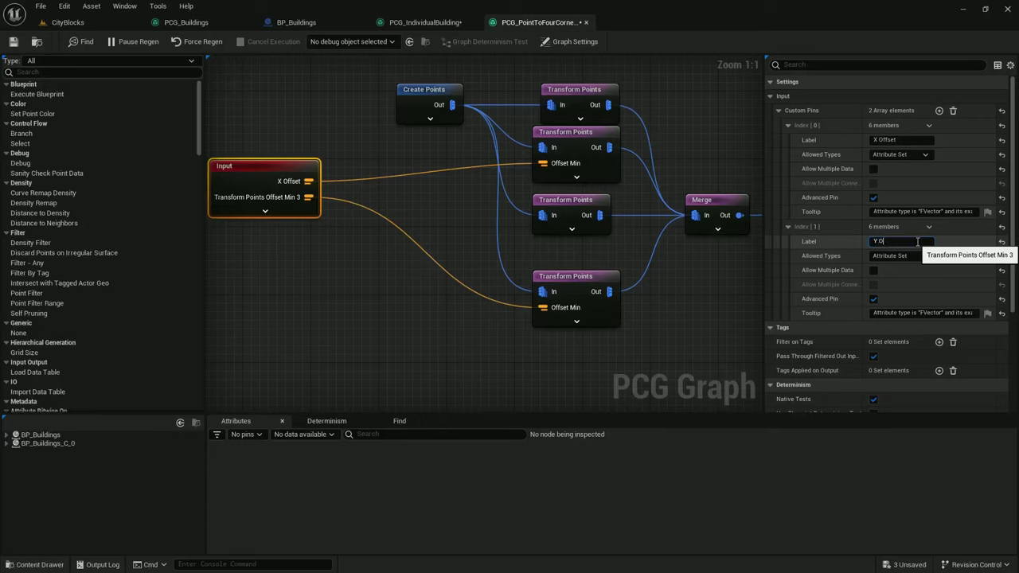
{"action": "type", "text": "ffset"}
{"action": "key", "text": "Return"}
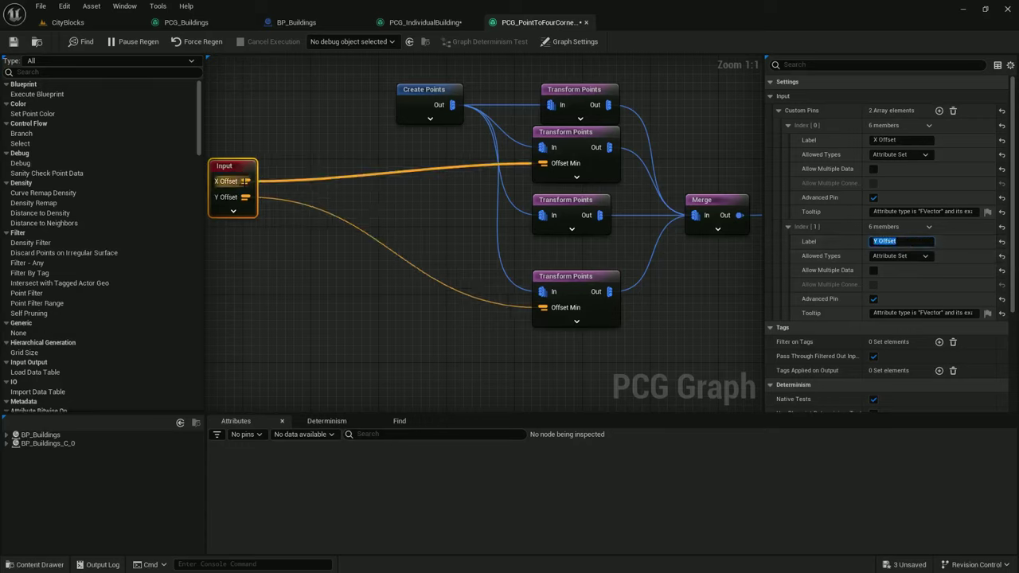
{"action": "left_click_drag", "start_coordinate": [298, 173], "coordinate": [333, 174]}
Connect the X Offset input to Offset Max on the second Transform Points node
{"action": "left_click", "coordinate": [568, 181]}
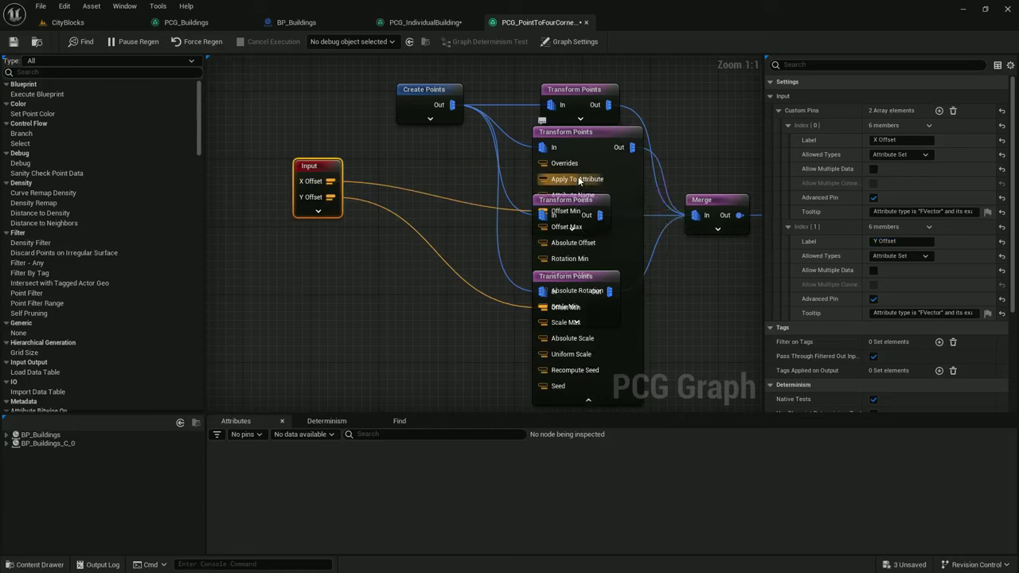
{"action": "left_click_drag", "start_coordinate": [544, 229], "coordinate": [332, 183]}
{"action": "right_click_drag", "start_coordinate": [545, 259], "coordinate": [528, 186]}
{"action": "left_click", "coordinate": [573, 322]}
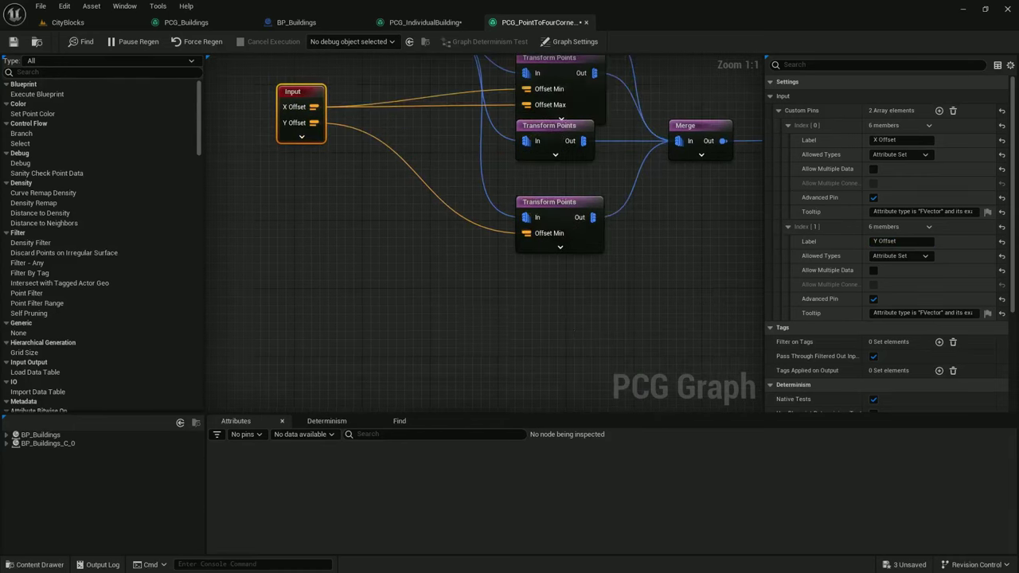
{"action": "right_click_drag", "start_coordinate": [572, 298], "coordinate": [614, 357]}
Create a Maths Add node that takes X Offset as In A and Y Offset as In B
{"action": "left_click_drag", "start_coordinate": [356, 167], "coordinate": [416, 182]}
{"action": "type", "text": "add"}
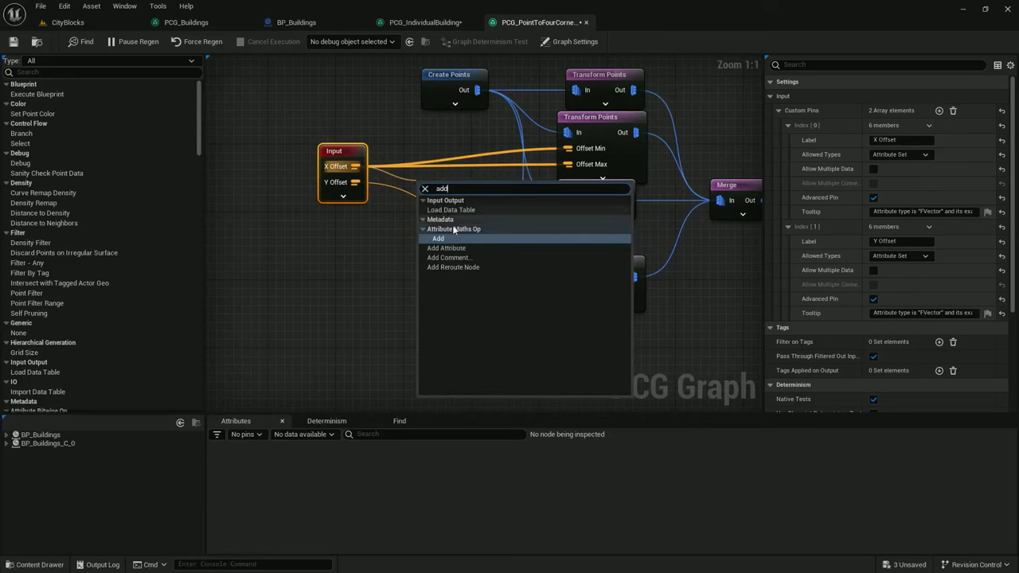
{"action": "left_click", "coordinate": [445, 241]}
{"action": "left_click_drag", "start_coordinate": [355, 182], "coordinate": [476, 184]}
Connect the Add node's output to both Offset Min and Offset Max on the third Transform Points node
{"action": "left_click", "coordinate": [603, 214]}
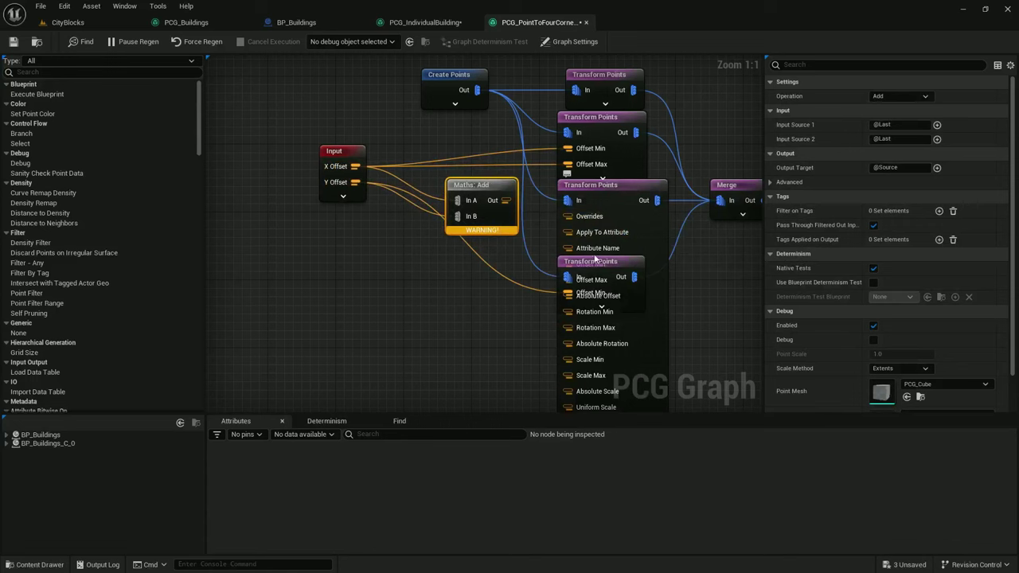
{"action": "left_click_drag", "start_coordinate": [605, 263], "coordinate": [656, 264]}
{"action": "left_click_drag", "start_coordinate": [568, 281], "coordinate": [505, 200]}
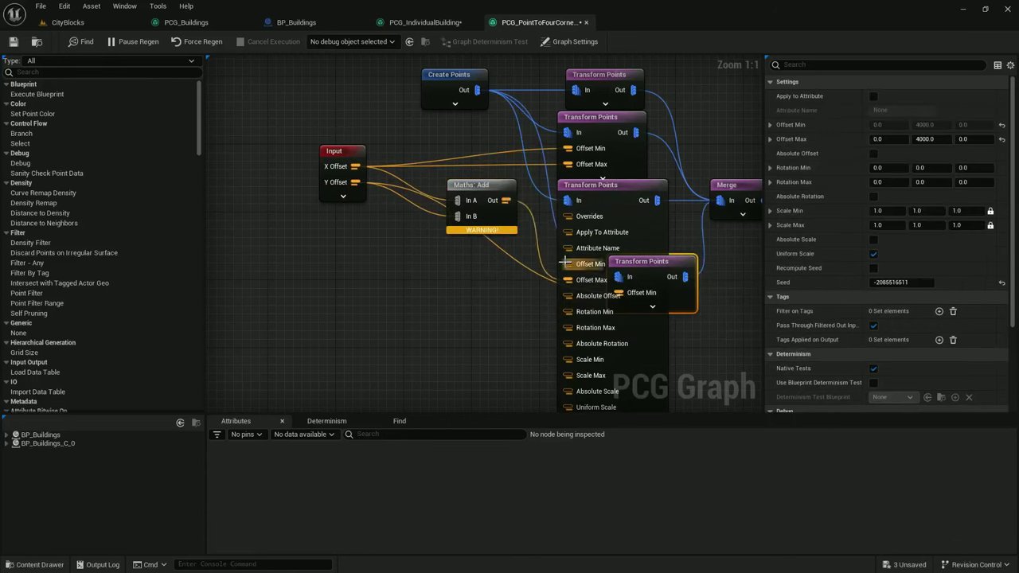
{"action": "right_click_drag", "start_coordinate": [528, 290], "coordinate": [496, 163]}
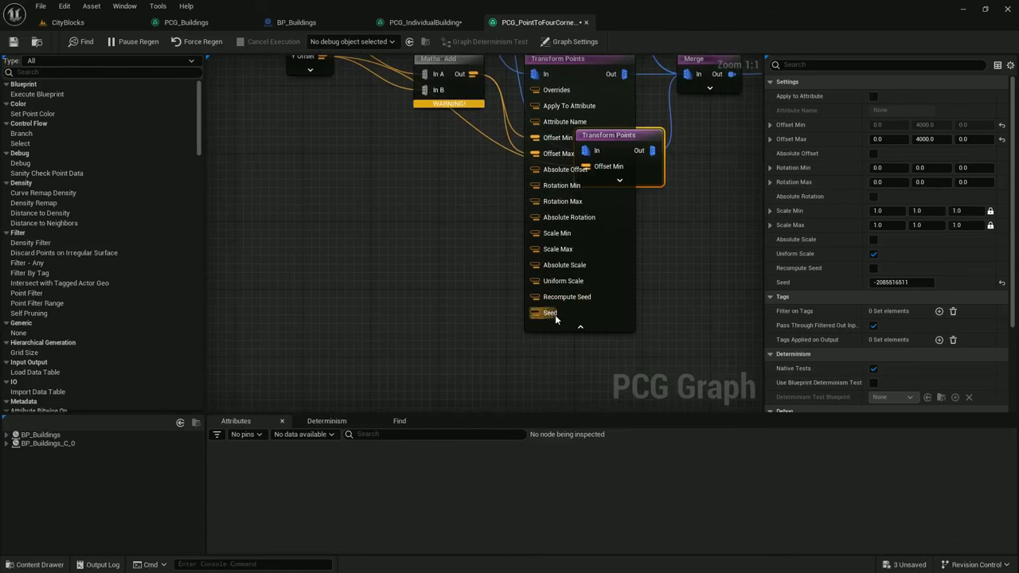
{"action": "left_click", "coordinate": [580, 327]}
{"action": "right_click_drag", "start_coordinate": [569, 259], "coordinate": [593, 393]}
{"action": "left_click_drag", "start_coordinate": [635, 269], "coordinate": [600, 270]}
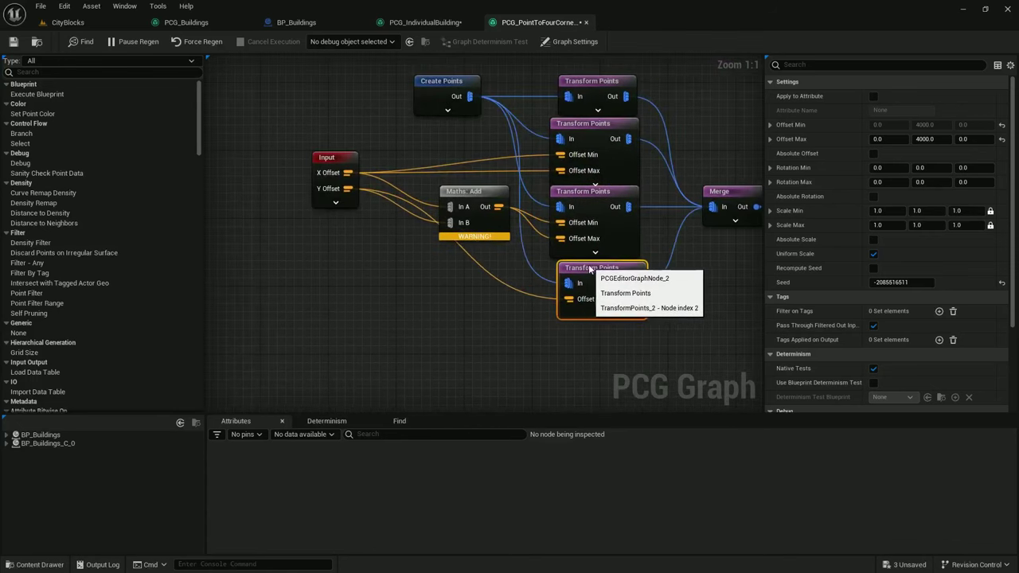
Connect the Y Offset input to Offset Max on the fourth Transform Points node
{"action": "left_click", "coordinate": [598, 314]}
{"action": "left_click_drag", "start_coordinate": [561, 362], "coordinate": [348, 189]}
{"action": "right_click_drag", "start_coordinate": [439, 276], "coordinate": [402, 133]}
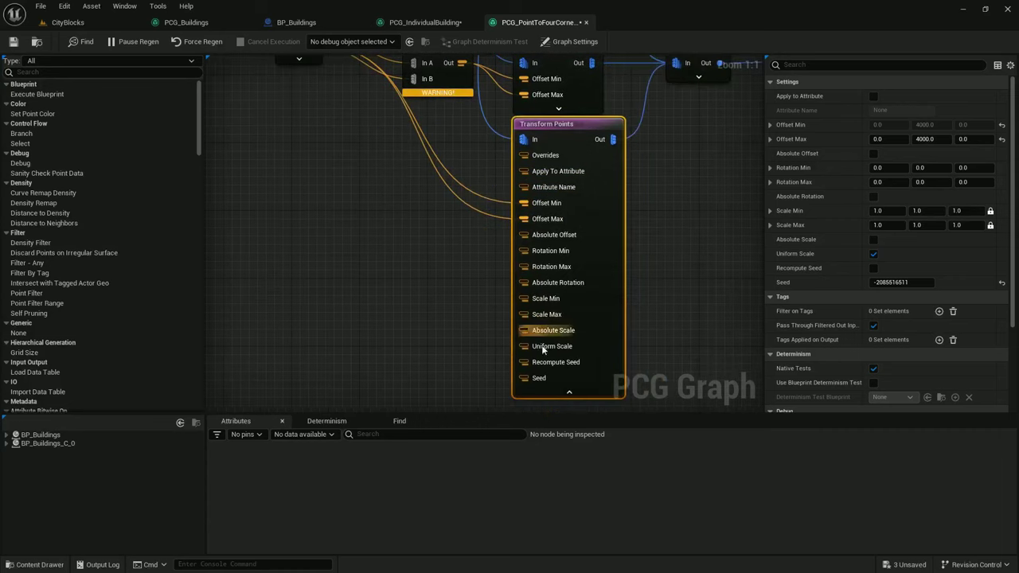
{"action": "left_click", "coordinate": [569, 392]}
{"action": "right_click_drag", "start_coordinate": [626, 168], "coordinate": [532, 288]}
Move the distant Output node right beside the Merge node
{"action": "scroll", "coordinate": [552, 272], "scroll_direction": "down", "scroll_amount": 1}
{"action": "right_click_drag", "start_coordinate": [622, 250], "coordinate": [369, 254]}
{"action": "right_click_drag", "start_coordinate": [570, 210], "coordinate": [410, 242]}
{"action": "scroll", "coordinate": [411, 243], "scroll_direction": "down", "scroll_amount": 2}
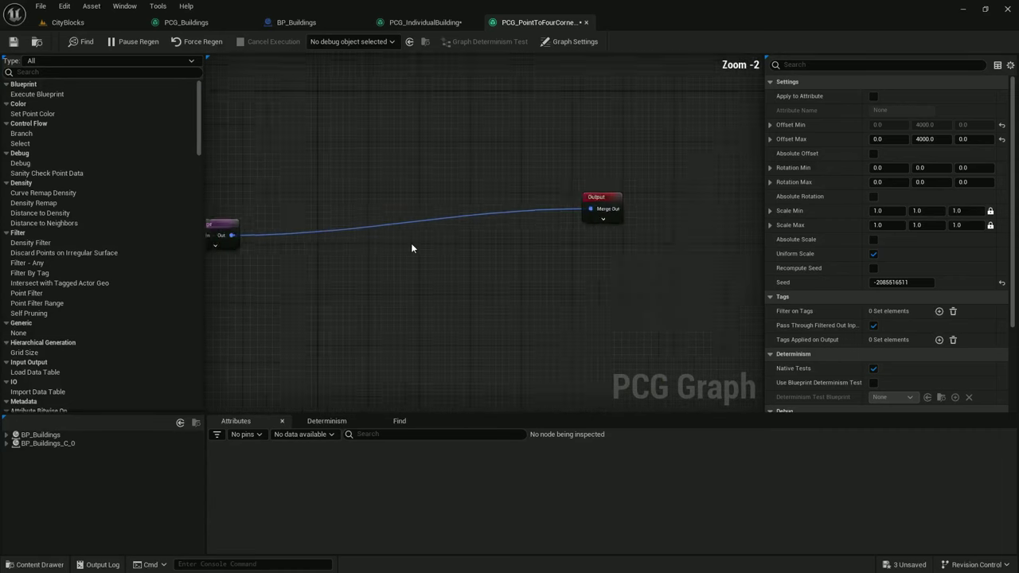
{"action": "left_click_drag", "start_coordinate": [578, 206], "coordinate": [289, 228]}
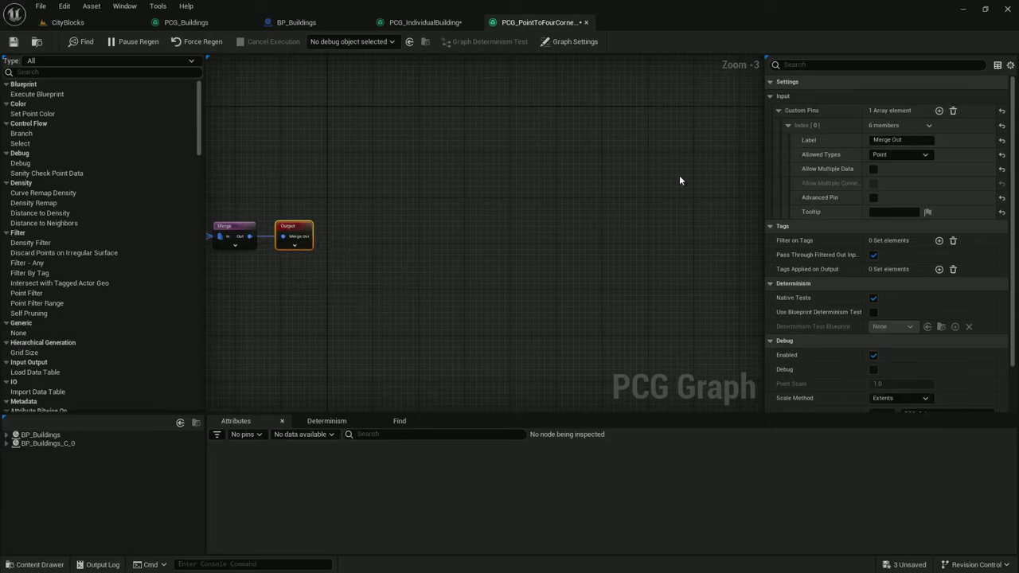
Rename the Output node's custom pin PointsOut, without a space
{"action": "left_click", "coordinate": [891, 140]}
{"action": "type", "text": "Points O"}
{"action": "key", "text": "BackSpace"}
{"action": "key", "text": "BackSpace"}
{"action": "key", "text": "BackSpace"}
{"action": "key", "text": "BackSpace"}
{"action": "key", "text": "BackSpace"}
{"action": "type", "text": "nts Out"}
{"action": "key", "text": "Return"}
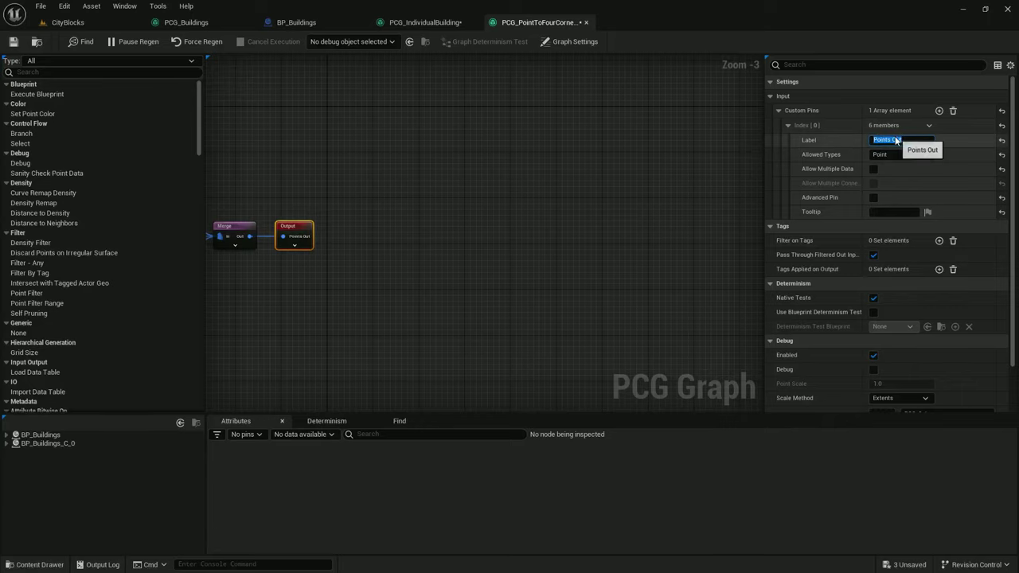
{"action": "type", "text": "PointsOut"}
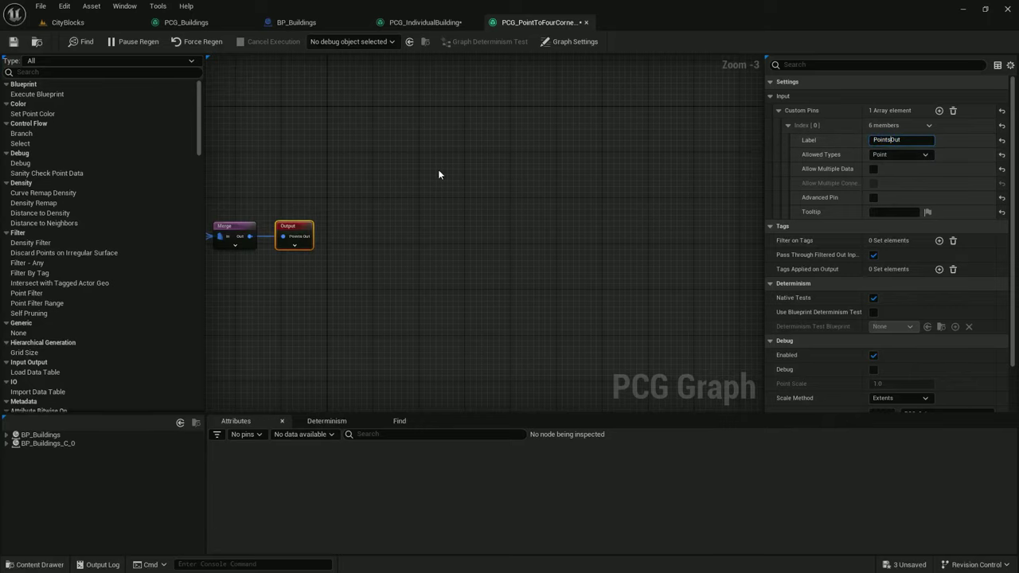
{"action": "left_click", "coordinate": [439, 174]}
Remove the spaces from the Input node's pin labels, making them XOffset and YOffset, and save the subgraph
{"action": "right_click_drag", "start_coordinate": [323, 170], "coordinate": [727, 158]}
{"action": "left_click", "coordinate": [369, 197]}
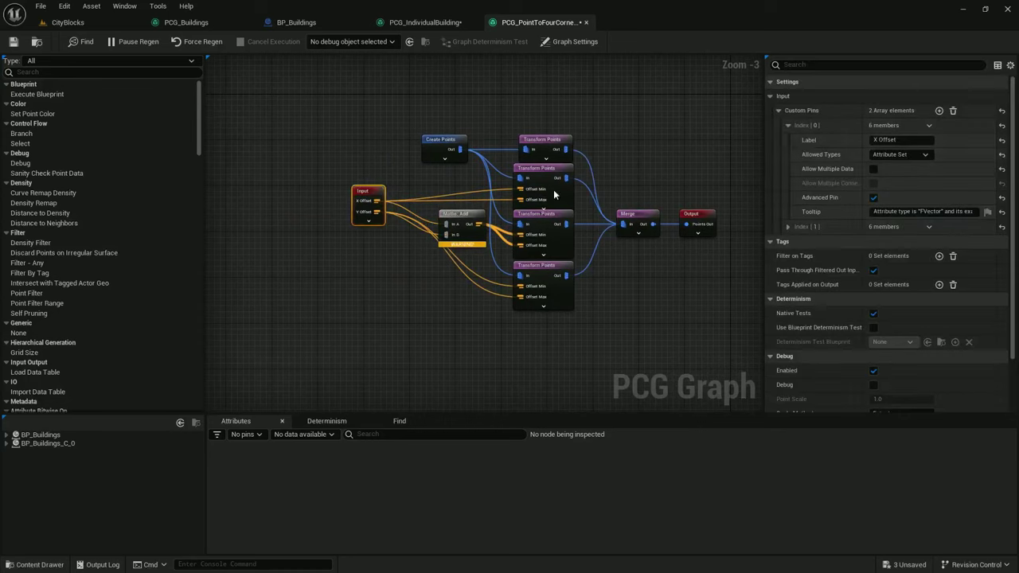
{"action": "left_click", "coordinate": [879, 140]}
{"action": "left_click", "coordinate": [880, 140]}
{"action": "key", "text": "BackSpace"}
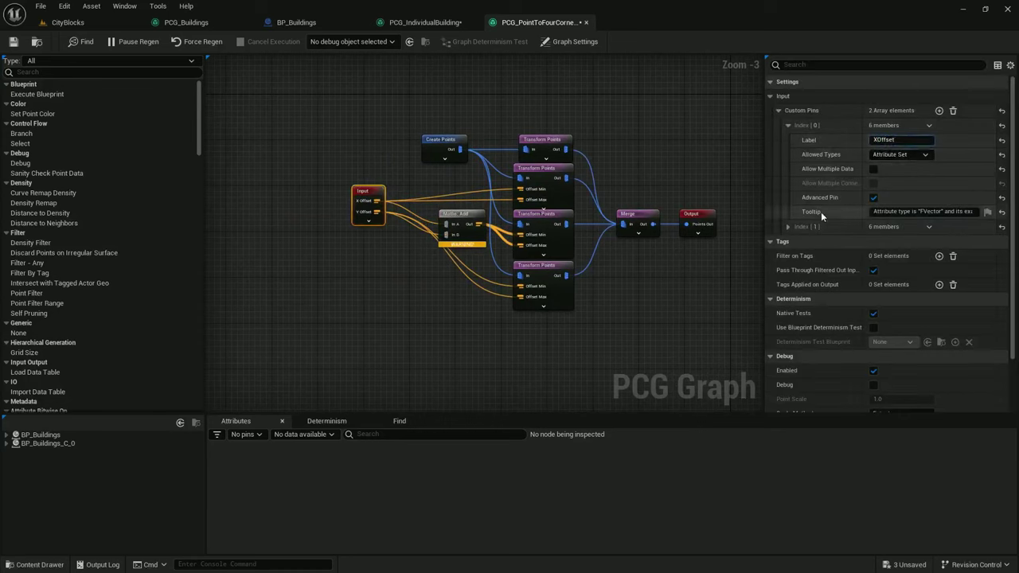
{"action": "left_click", "coordinate": [788, 226]}
{"action": "left_click", "coordinate": [882, 241]}
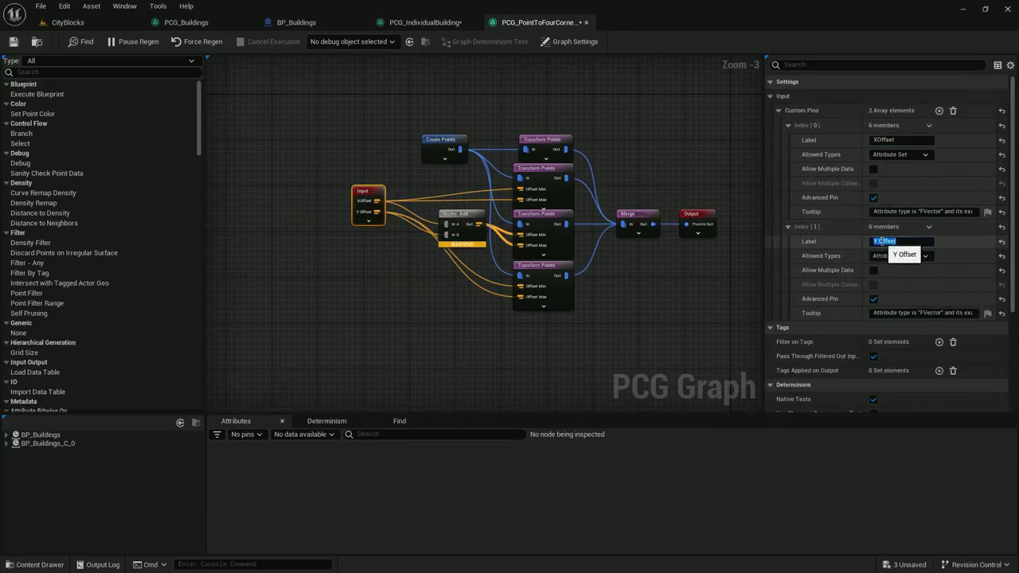
{"action": "left_click", "coordinate": [610, 166]}
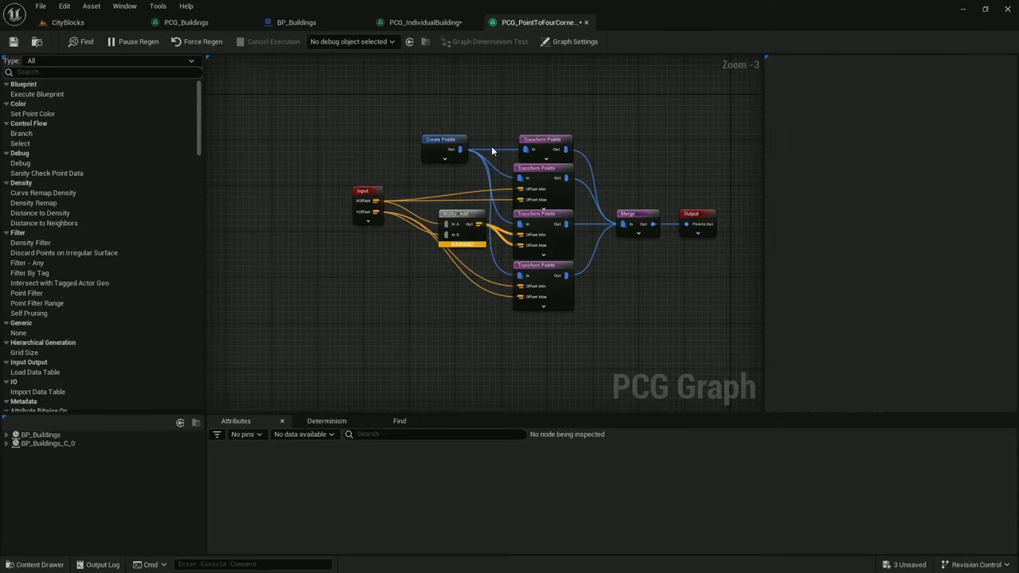
{"action": "left_click", "coordinate": [13, 41]}
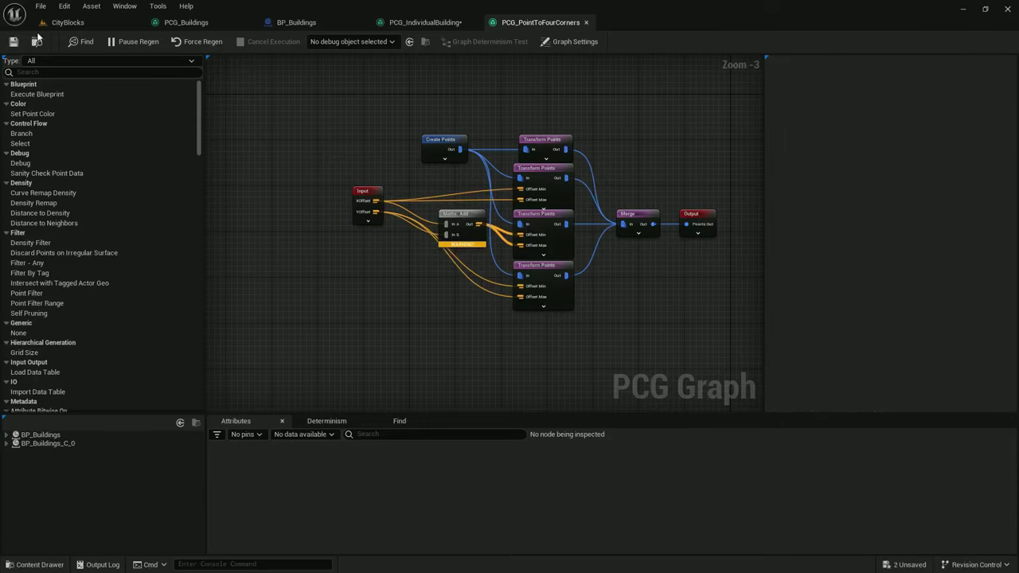
In PCG_IndividualBuilding, delete the unused Maths Add node and rearrange the PCG_PointToFourCorners and Multiply nodes
{"action": "left_click", "coordinate": [407, 22]}
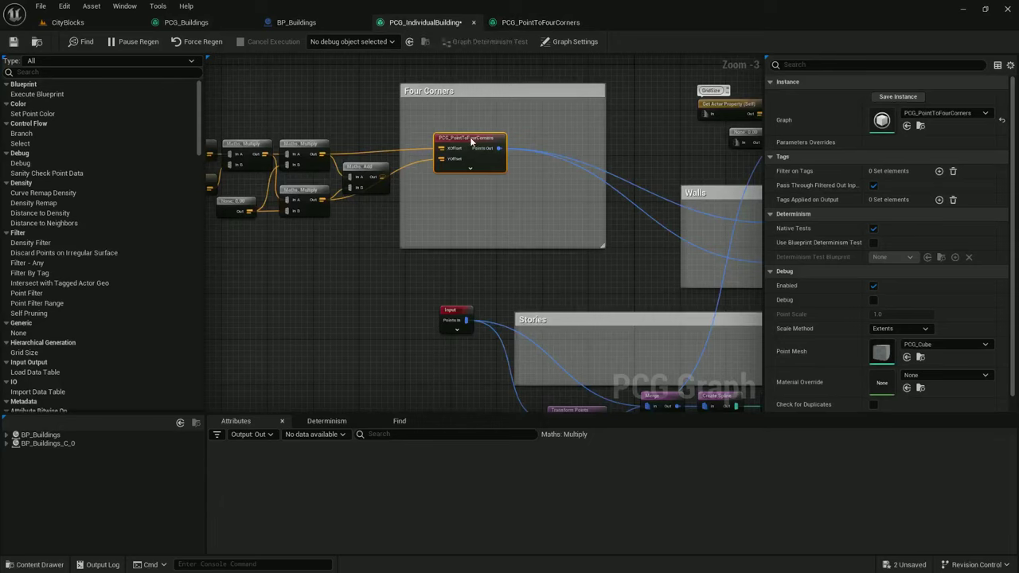
{"action": "left_click_drag", "start_coordinate": [471, 141], "coordinate": [494, 147]}
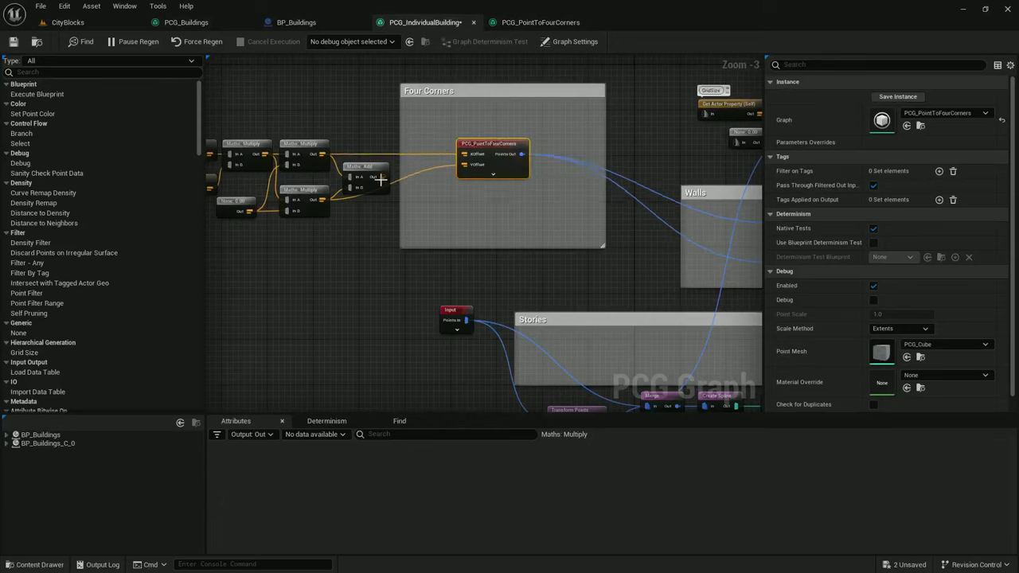
{"action": "left_click", "coordinate": [360, 165]}
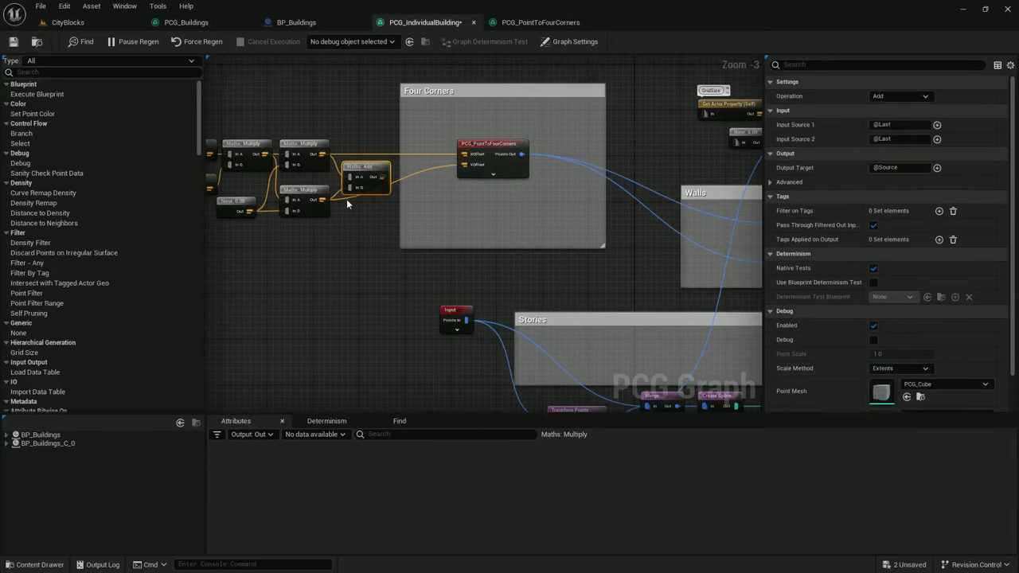
{"action": "key", "text": "Delete"}
{"action": "right_click_drag", "start_coordinate": [341, 206], "coordinate": [464, 203]}
{"action": "left_click_drag", "start_coordinate": [486, 241], "coordinate": [313, 134]}
{"action": "left_click_drag", "start_coordinate": [427, 144], "coordinate": [278, 125]}
Frame the buildings in the CityBlocks level and add the PCG_PointToFourCorners subgraph from the Functions folder to PCG_Buildings, below Copy Points
{"action": "left_click", "coordinate": [67, 22]}
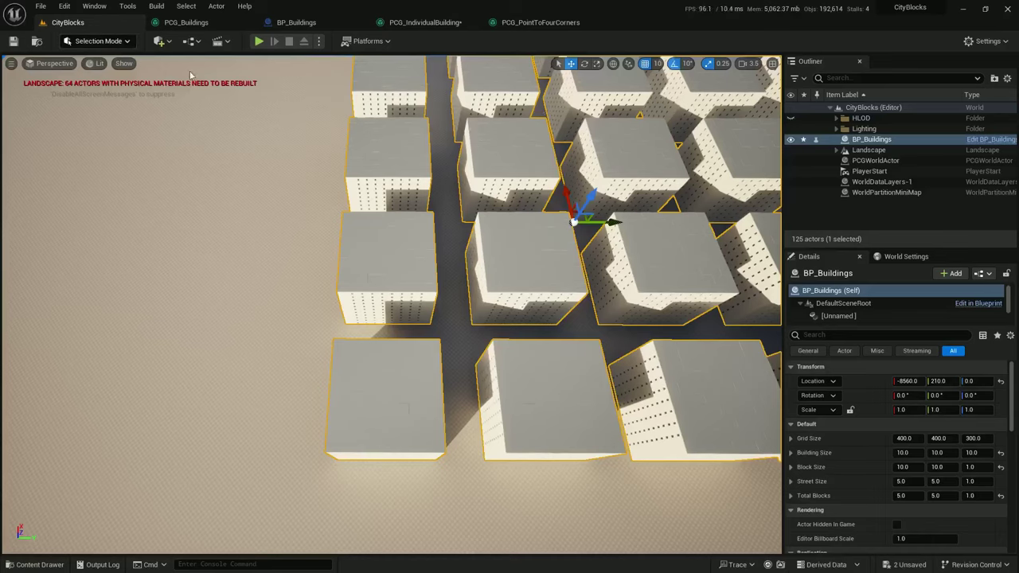
{"action": "key", "text": "f"}
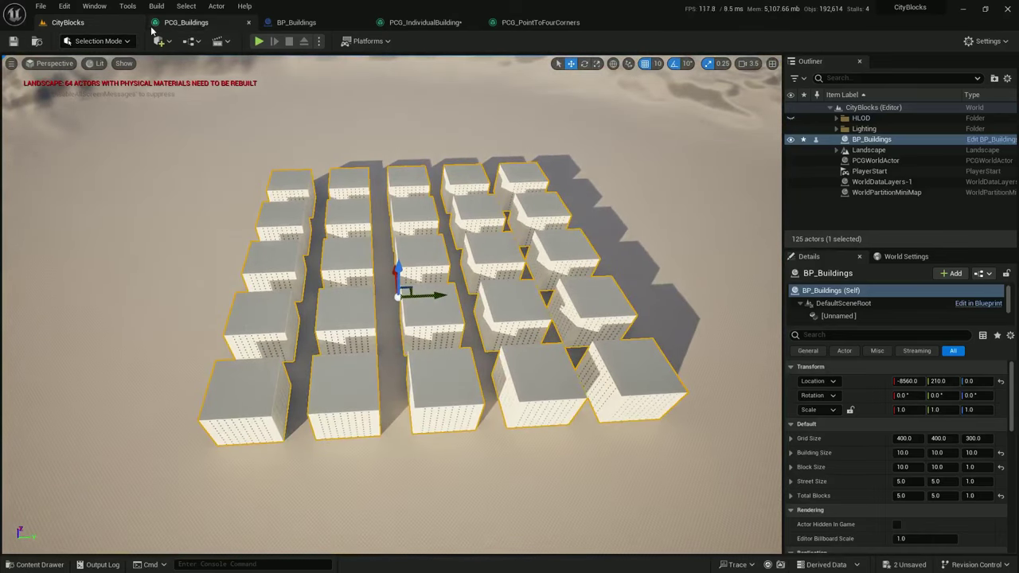
{"action": "left_click", "coordinate": [189, 23]}
{"action": "key", "text": "ctrl+space"}
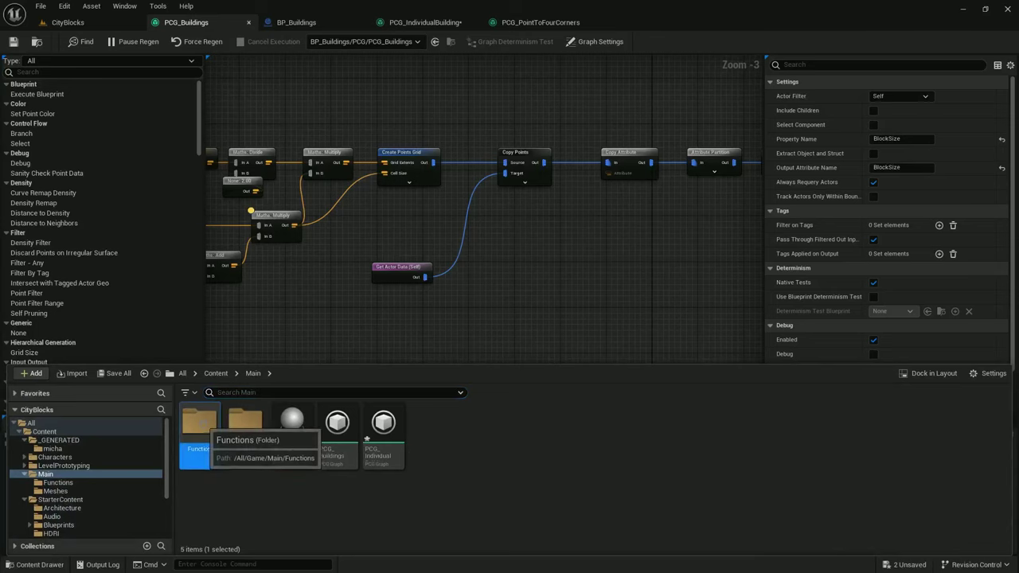
{"action": "double_click", "coordinate": [201, 424]}
{"action": "left_click_drag", "start_coordinate": [200, 430], "coordinate": [503, 267]}
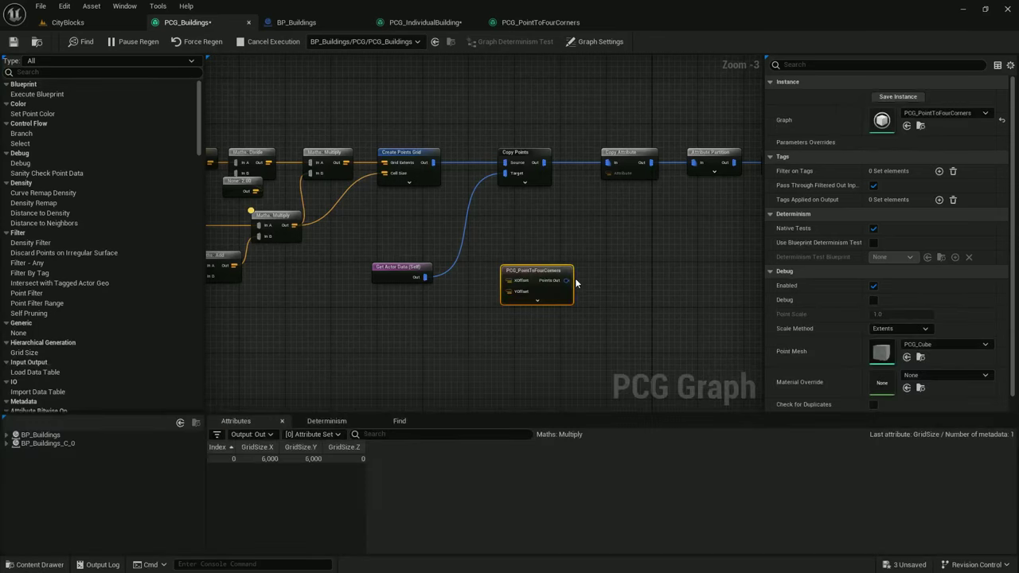
{"action": "right_click_drag", "start_coordinate": [592, 289], "coordinate": [649, 268]}
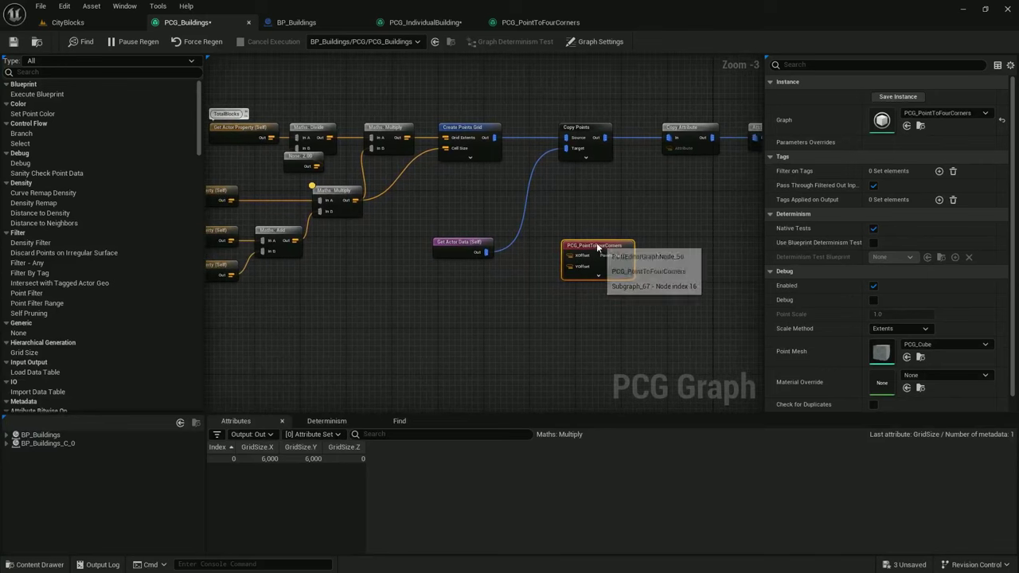
{"action": "left_click_drag", "start_coordinate": [559, 260], "coordinate": [567, 257]}
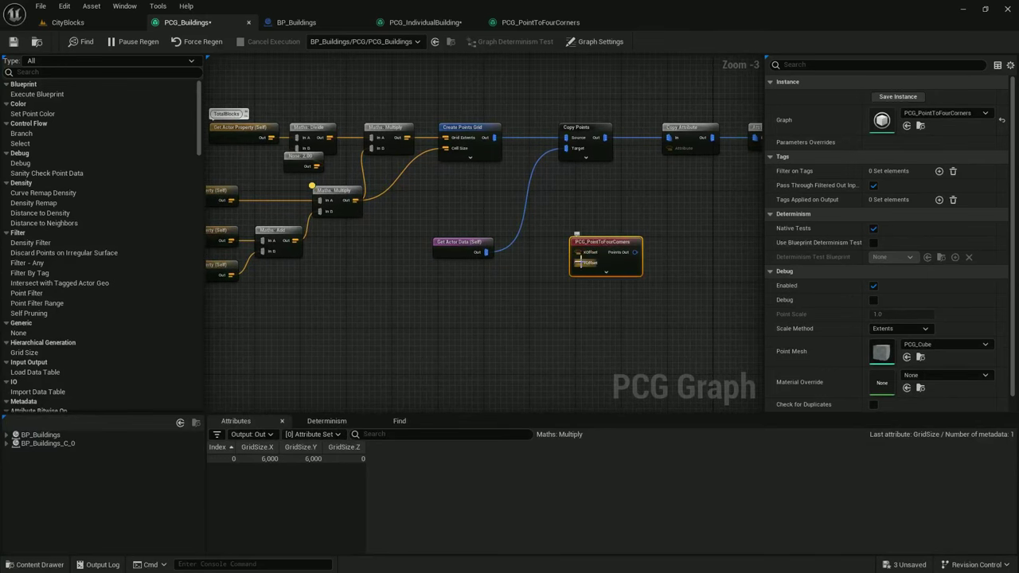
{"action": "right_click_drag", "start_coordinate": [507, 259], "coordinate": [635, 254]}
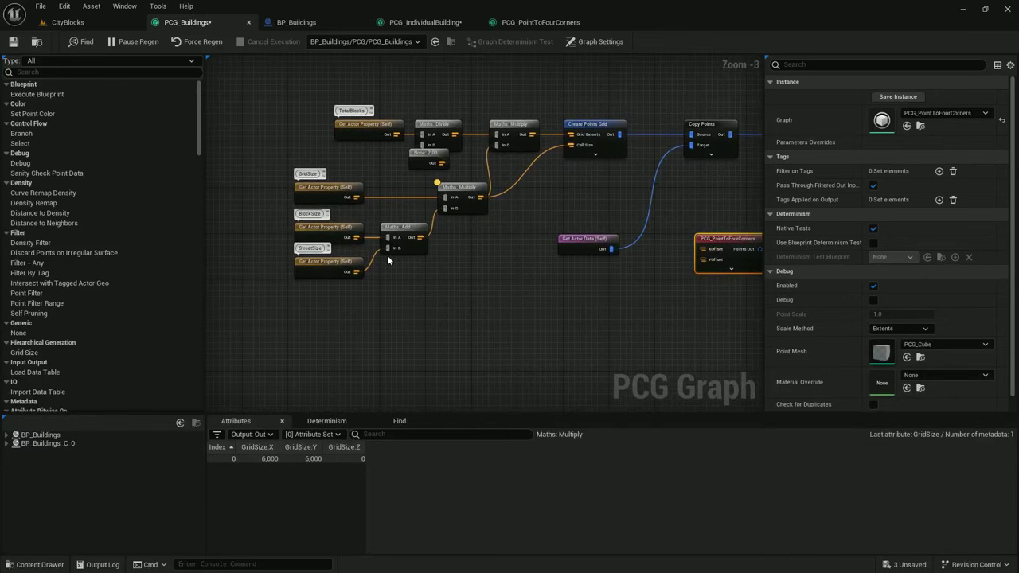
Duplicate the GridSize and BlockSize Get Actor Property nodes, placing the copies beside PCG_PointToFourCorners in PCG_Buildings
{"action": "right_click_drag", "start_coordinate": [432, 244], "coordinate": [402, 282]}
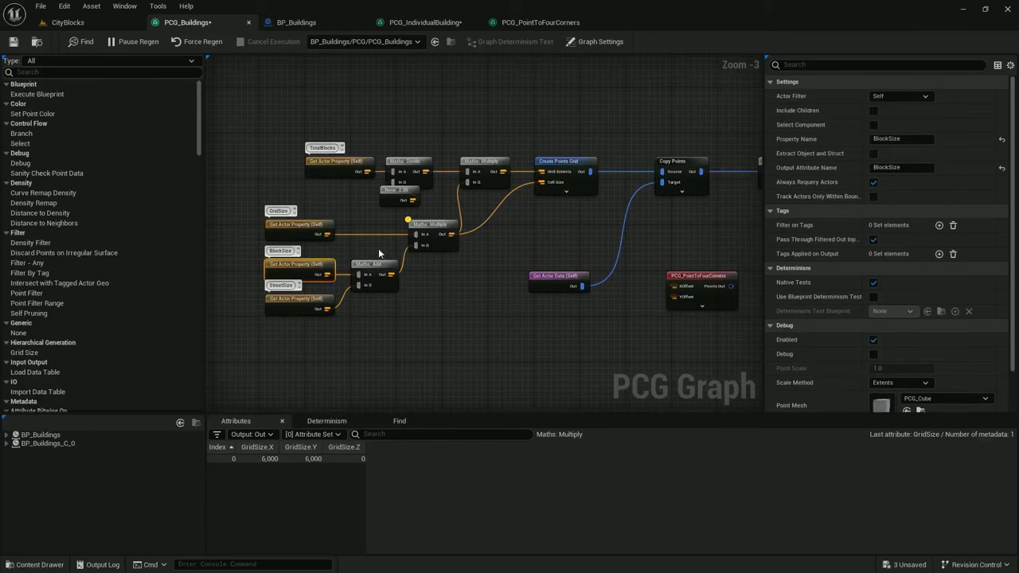
{"action": "left_click", "coordinate": [310, 226], "text": "shift"}
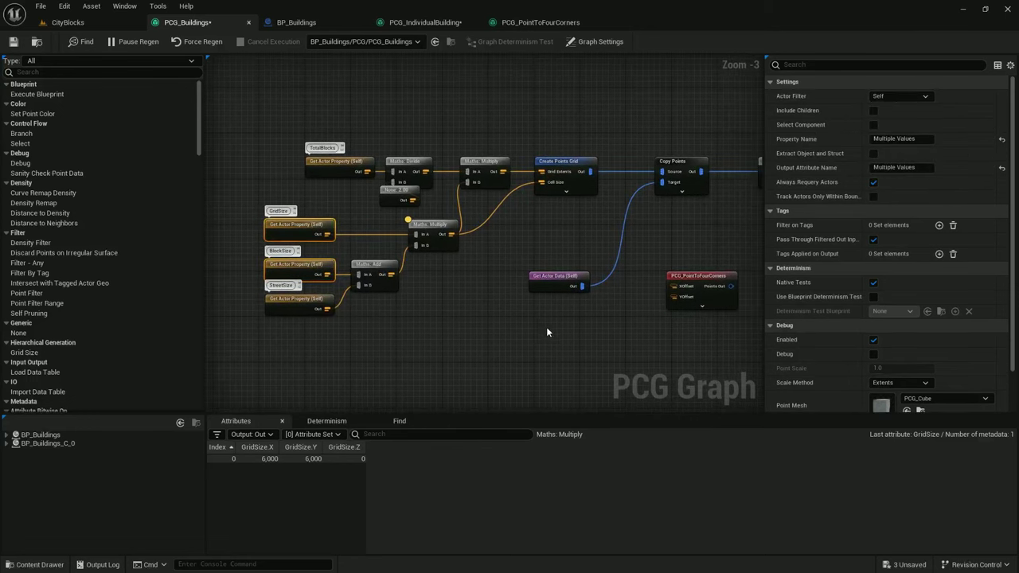
{"action": "key", "text": "ctrl+v"}
{"action": "right_click_drag", "start_coordinate": [599, 330], "coordinate": [558, 278]}
Multiply the copied GridSize and BlockSize properties in a new Maths Multiply node and move PCG_PointToFourCorners farther away to make room
{"action": "left_click_drag", "start_coordinate": [579, 271], "coordinate": [581, 272]}
{"action": "type", "text": "mu"}
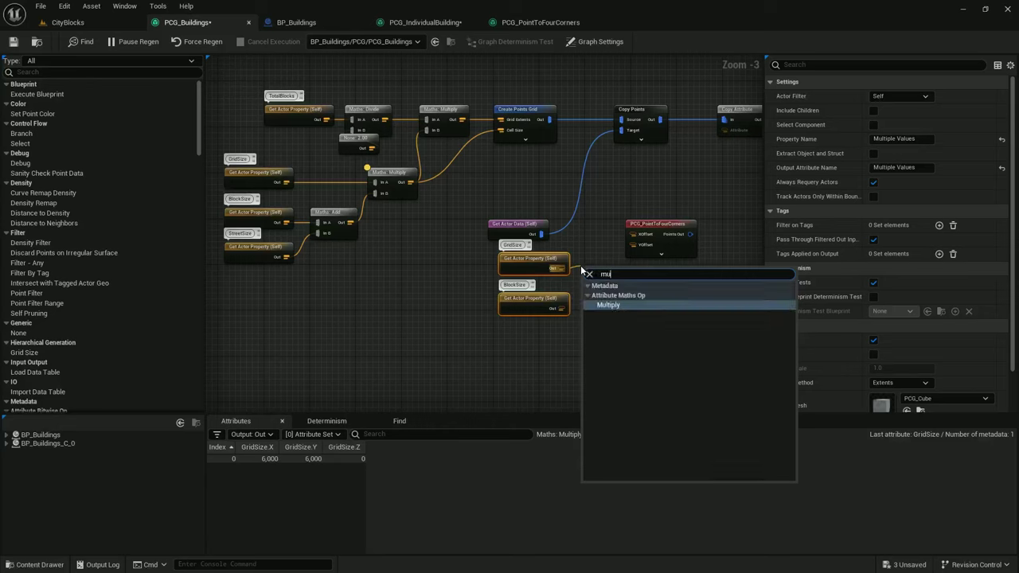
{"action": "type", "text": "ltipl"}
{"action": "key", "text": "Return"}
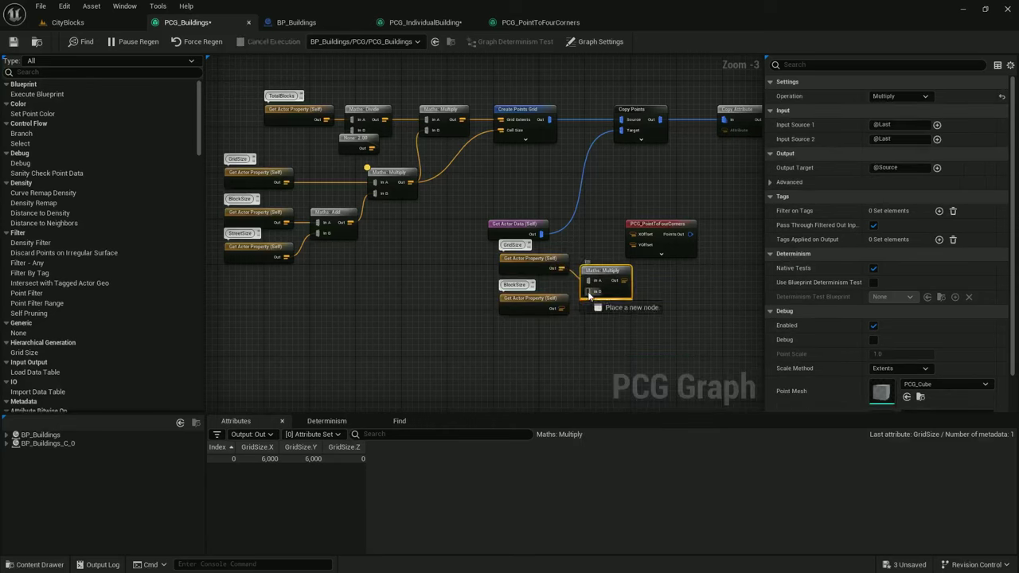
{"action": "left_click_drag", "start_coordinate": [573, 300], "coordinate": [590, 292]}
{"action": "left_click_drag", "start_coordinate": [599, 271], "coordinate": [593, 260]}
{"action": "left_click_drag", "start_coordinate": [651, 224], "coordinate": [664, 200]}
{"action": "scroll", "coordinate": [636, 256], "scroll_direction": "up", "scroll_amount": 2}
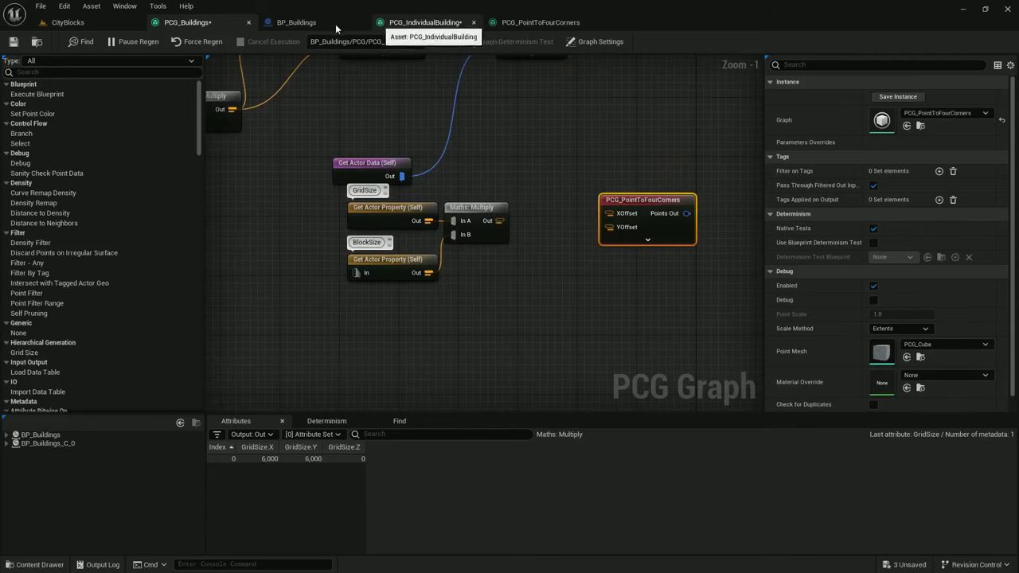
Copy the three Maths Multiply nodes and the constant node from Four Corners in PCG_IndividualBuilding into PCG_Buildings
{"action": "left_click", "coordinate": [408, 23]}
{"action": "left_click", "coordinate": [427, 146]}
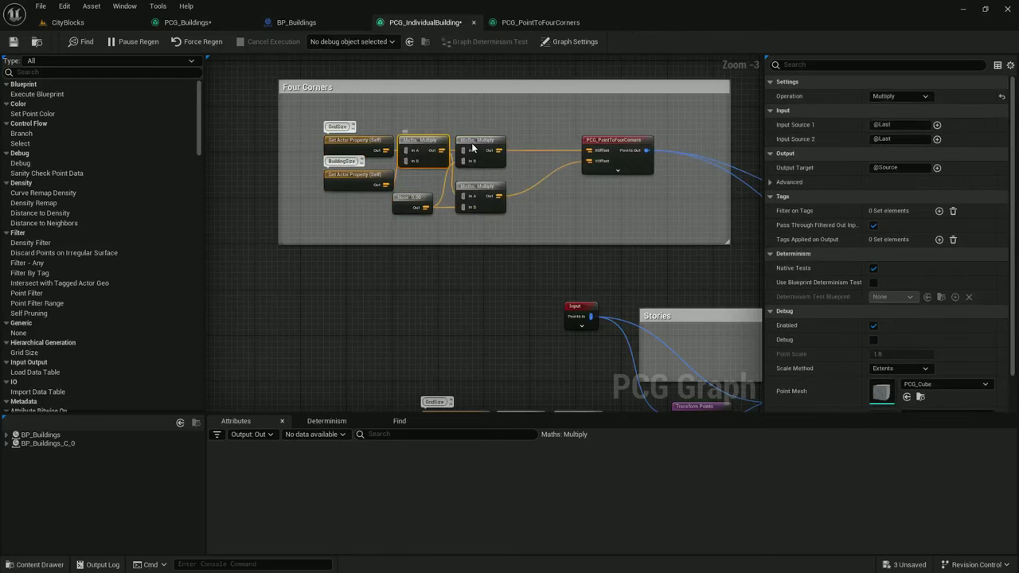
{"action": "left_click", "coordinate": [416, 204], "text": "ctrl"}
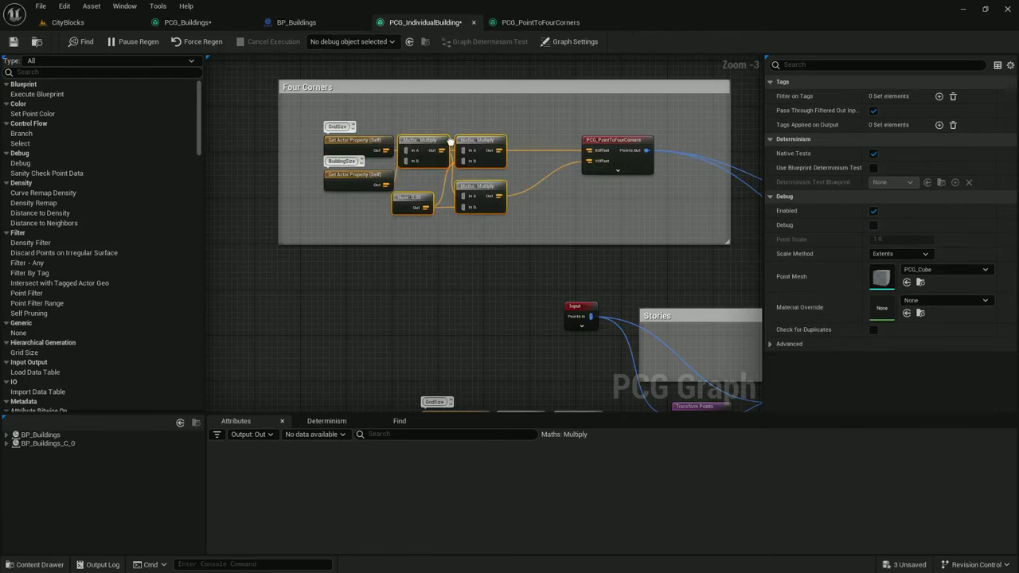
{"action": "left_click", "coordinate": [187, 22]}
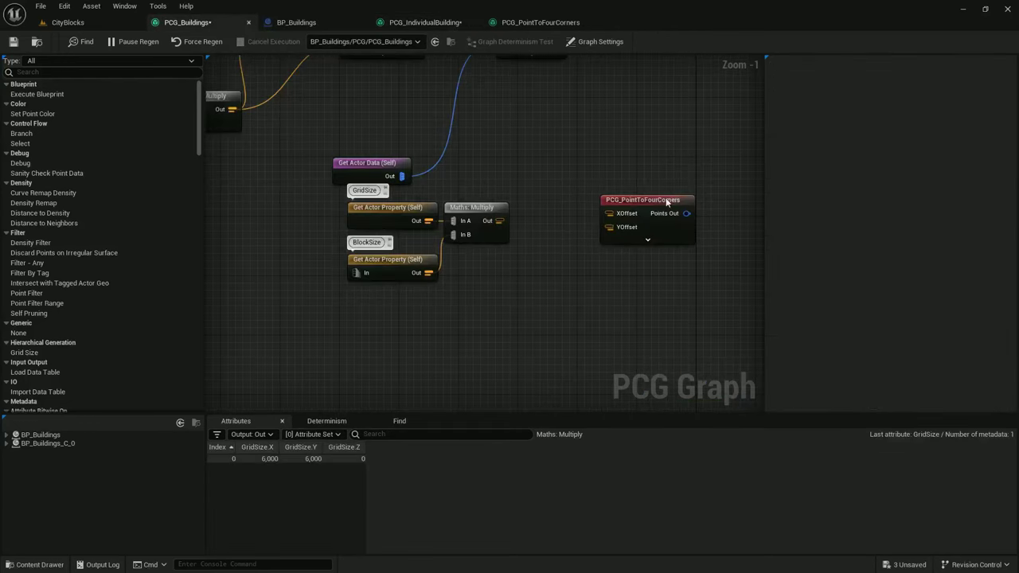
{"action": "key", "text": "ctrl+v"}
{"action": "right_click_drag", "start_coordinate": [546, 234], "coordinate": [435, 223]}
{"action": "left_click_drag", "start_coordinate": [513, 259], "coordinate": [483, 258]}
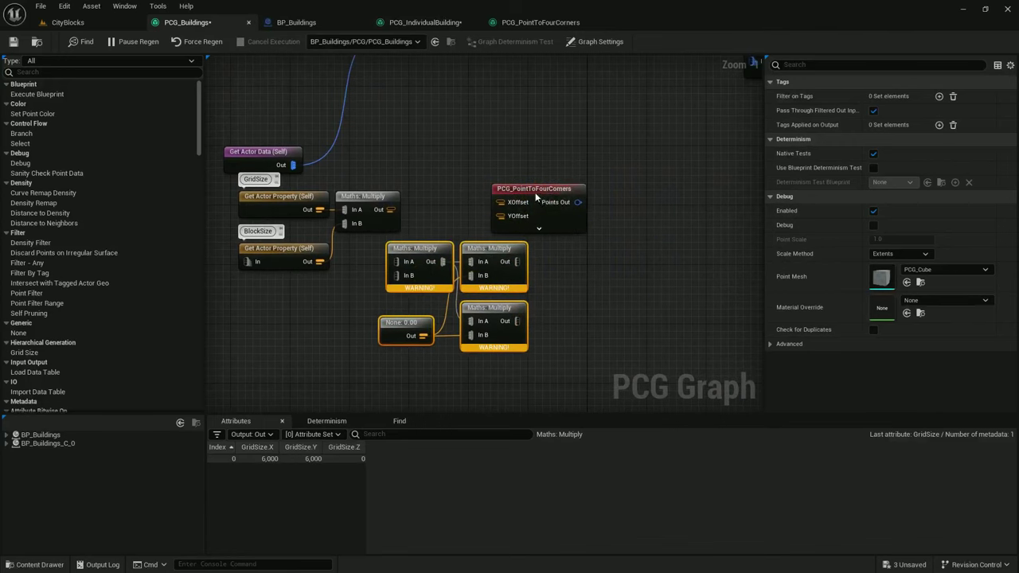
Arrange the pasted Multiply and constant nodes between the block-size Multiply node and PCG_PointToFourCorners
{"action": "left_click_drag", "start_coordinate": [537, 195], "coordinate": [648, 210]}
{"action": "left_click", "coordinate": [487, 255]}
{"action": "left_click_drag", "start_coordinate": [430, 314], "coordinate": [401, 337]}
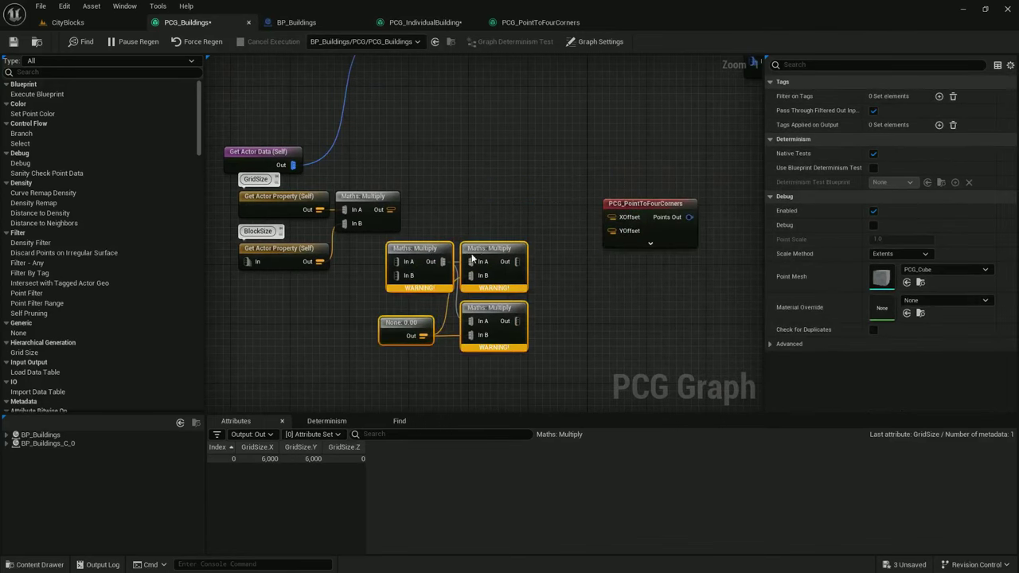
{"action": "left_click_drag", "start_coordinate": [484, 252], "coordinate": [504, 201]}
{"action": "right_click_drag", "start_coordinate": [504, 200], "coordinate": [436, 166]}
{"action": "left_click", "coordinate": [539, 144]}
{"action": "right_click_drag", "start_coordinate": [414, 199], "coordinate": [458, 195]}
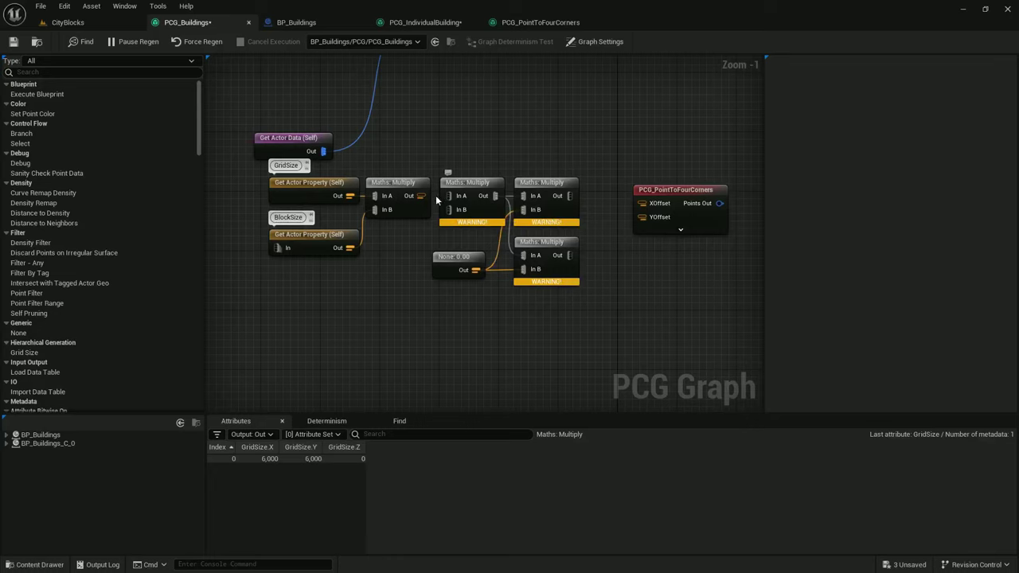
Compare the pasted Multiply and constant nodes with the original Four Corners nodes in PCG_IndividualBuilding
{"action": "left_click_drag", "start_coordinate": [593, 148], "coordinate": [473, 300]}
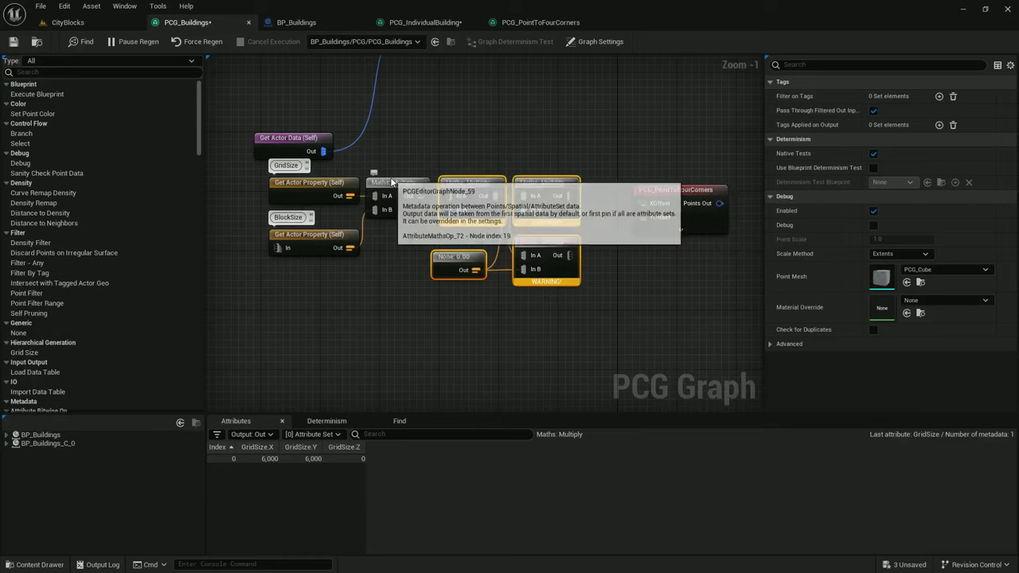
{"action": "left_click_drag", "start_coordinate": [546, 148], "coordinate": [481, 269]}
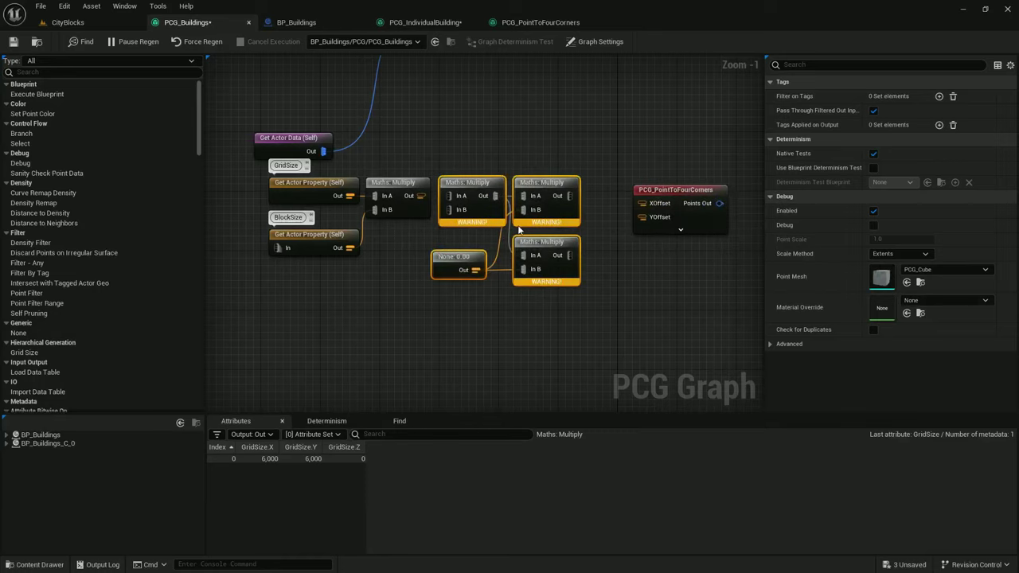
{"action": "right_click_drag", "start_coordinate": [483, 266], "coordinate": [459, 324]}
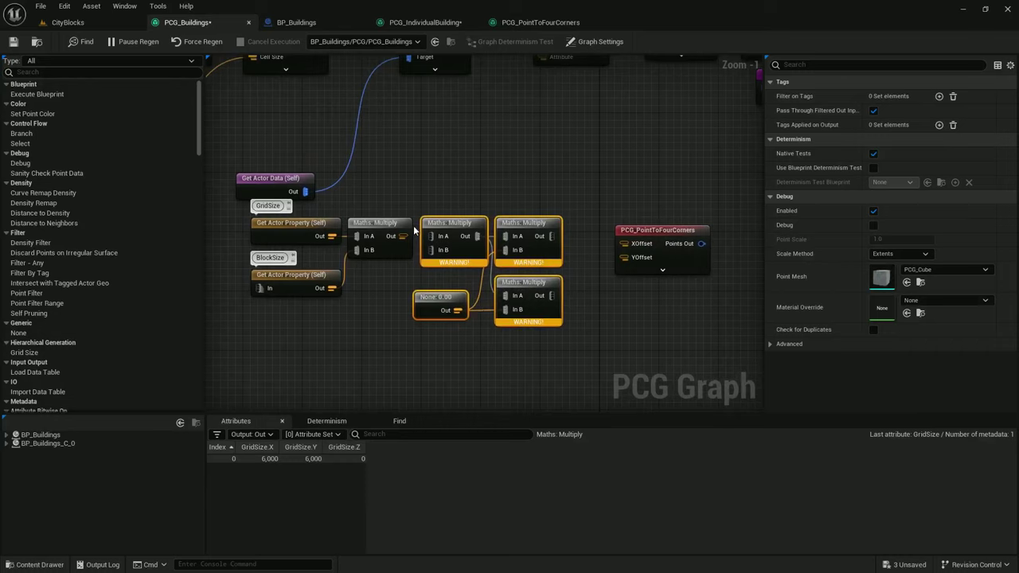
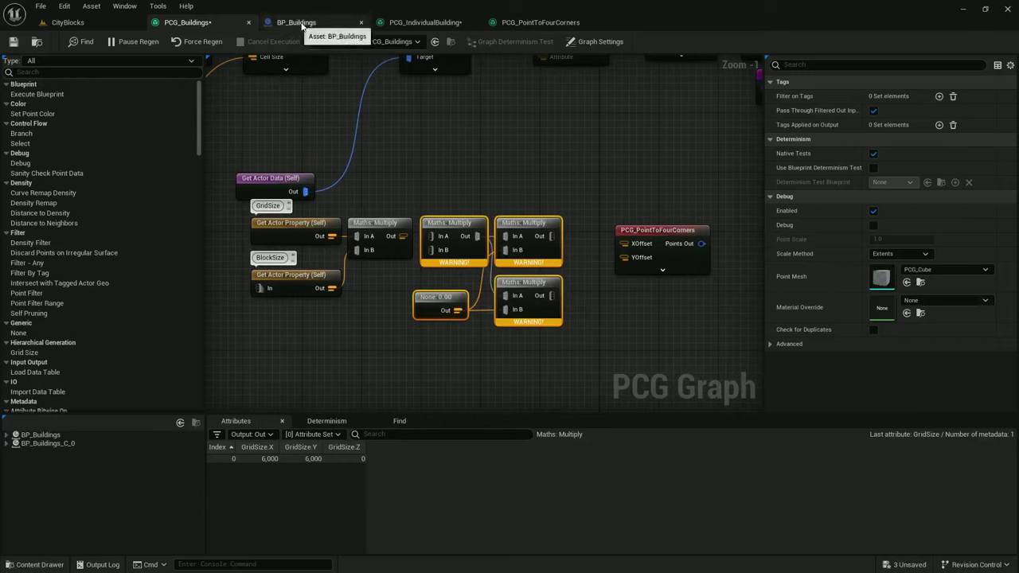
{"action": "left_click", "coordinate": [407, 23]}
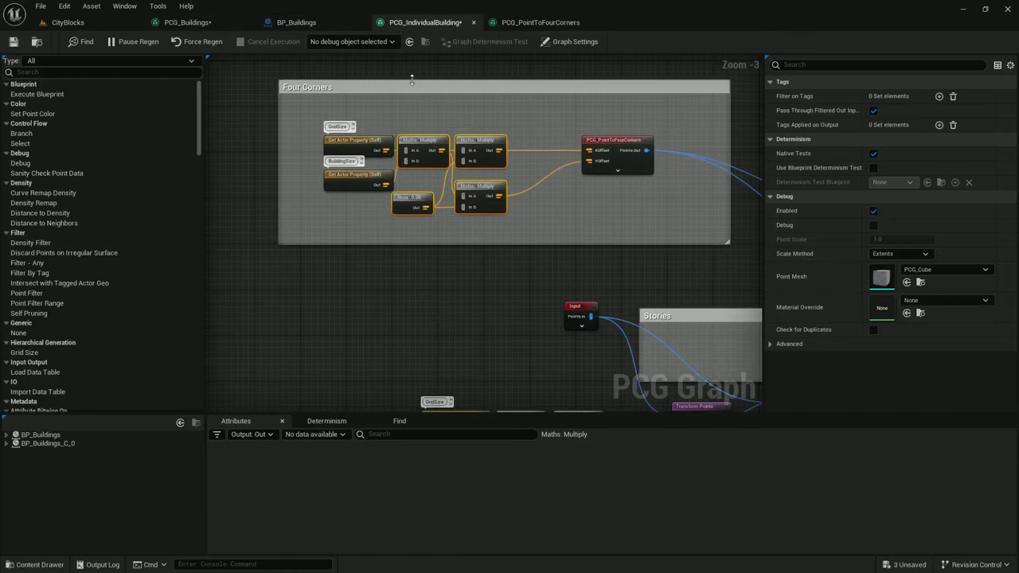
{"action": "left_click", "coordinate": [200, 22]}
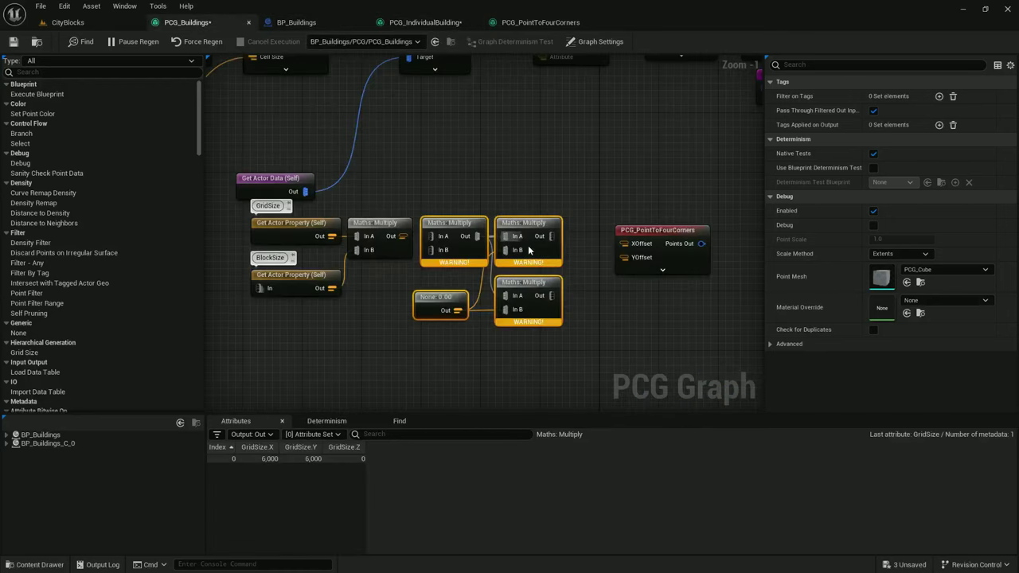
Move the two rightmost Multiply nodes and the 0.00 constant from PCG_Buildings into the PCG_PointToFourCorners graph, beside the repositioned Input node
{"action": "left_click_drag", "start_coordinate": [578, 335], "coordinate": [532, 225]}
{"action": "left_click", "coordinate": [438, 300], "text": "ctrl"}
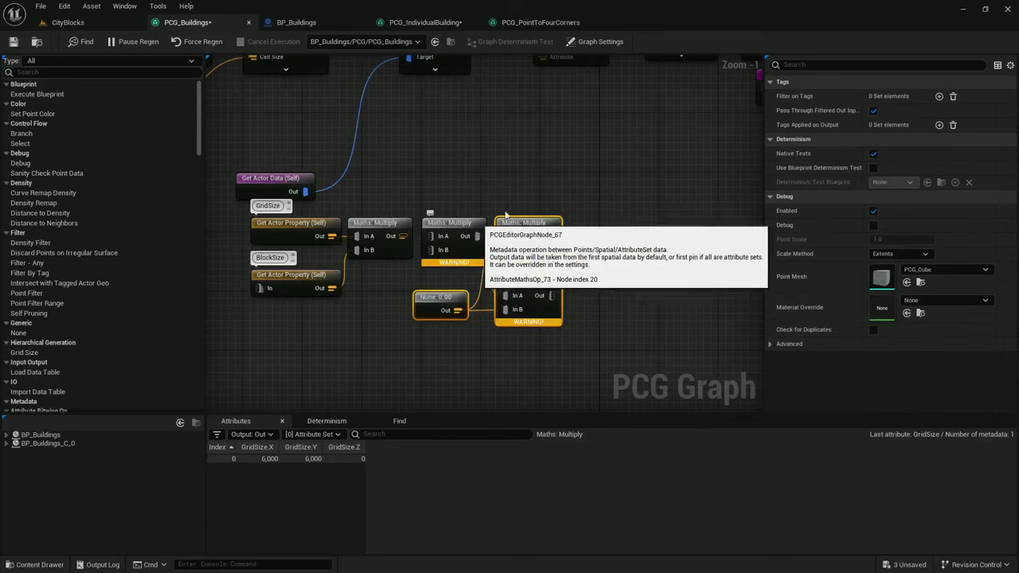
{"action": "key", "text": "Delete"}
{"action": "double_click", "coordinate": [654, 237]}
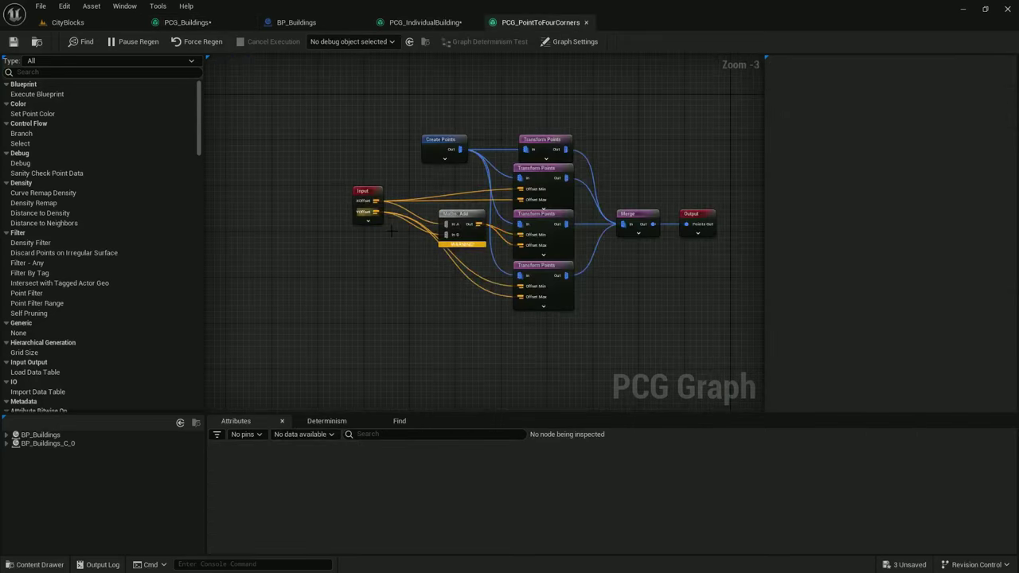
{"action": "left_click_drag", "start_coordinate": [362, 192], "coordinate": [254, 193]}
{"action": "left_click", "coordinate": [328, 286]}
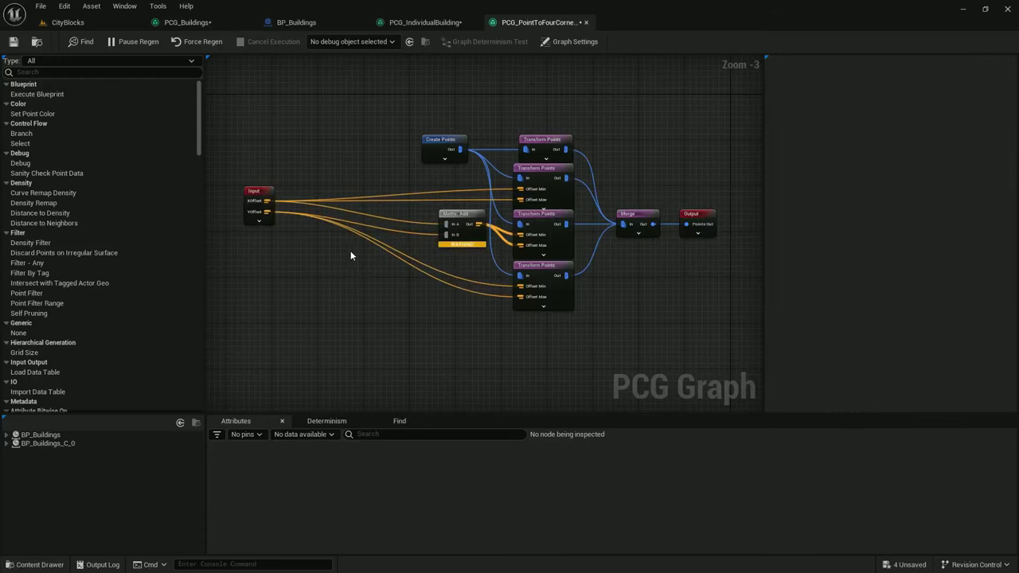
{"action": "key", "text": "ctrl+v"}
{"action": "right_click_drag", "start_coordinate": [380, 226], "coordinate": [420, 144]}
{"action": "scroll", "coordinate": [340, 152], "scroll_direction": "up", "scroll_amount": 1}
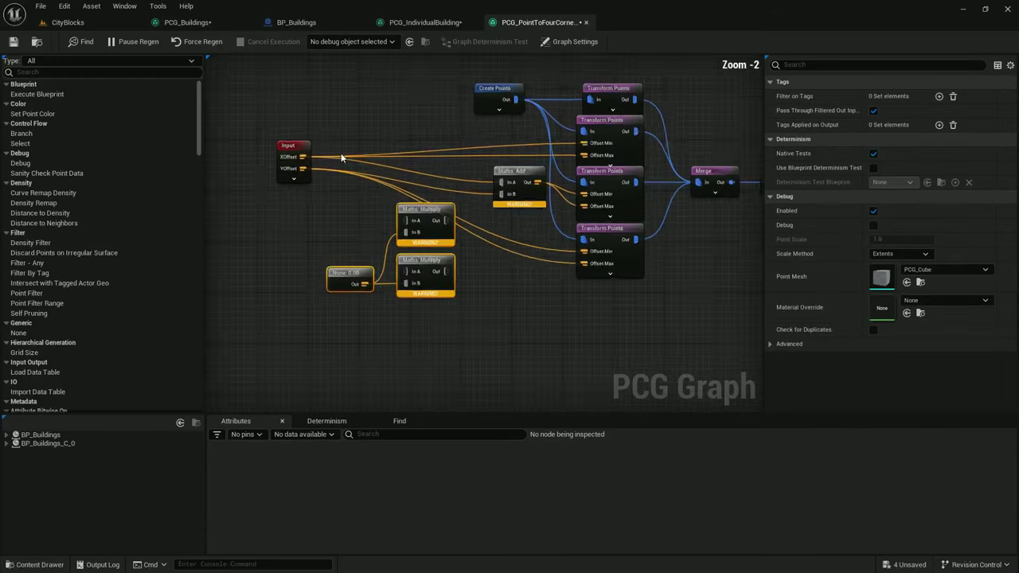
Rename the Input node's first custom pin to XYOffset and delete the YOffset pin
{"action": "scroll", "coordinate": [341, 153], "scroll_direction": "up", "scroll_amount": 1}
{"action": "left_click", "coordinate": [282, 147]}
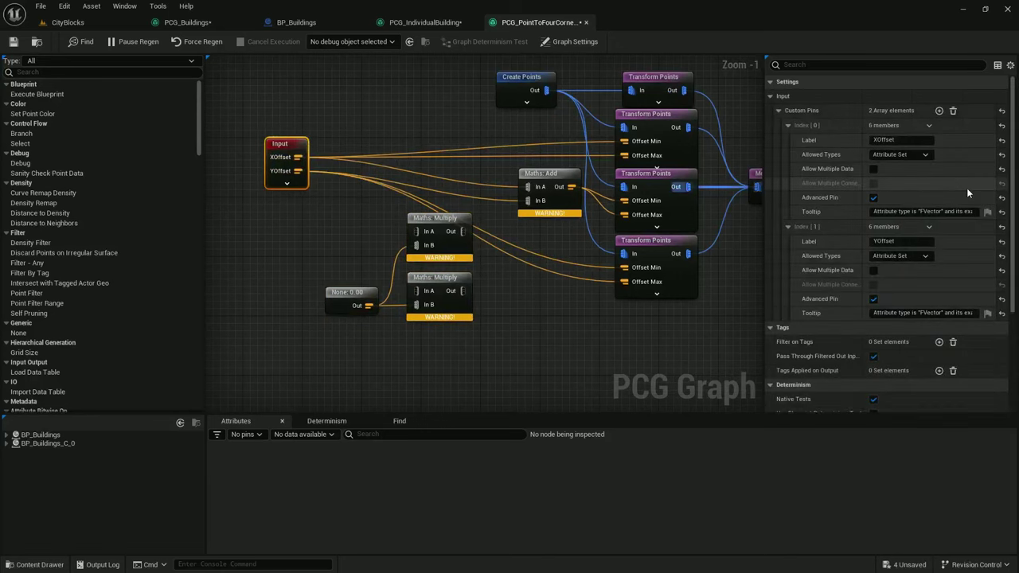
{"action": "type", "text": "YOffset"}
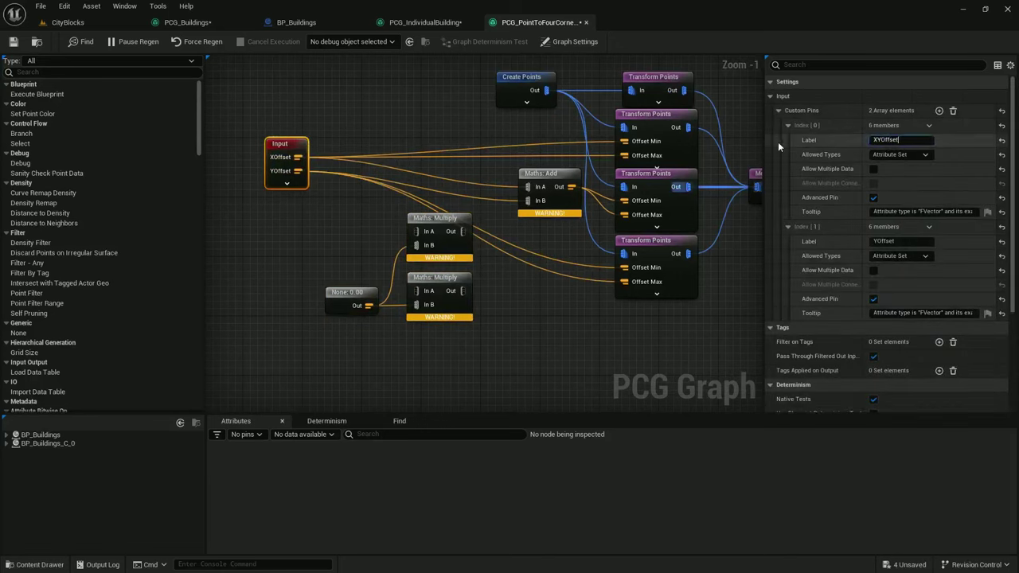
{"action": "key", "text": "Return"}
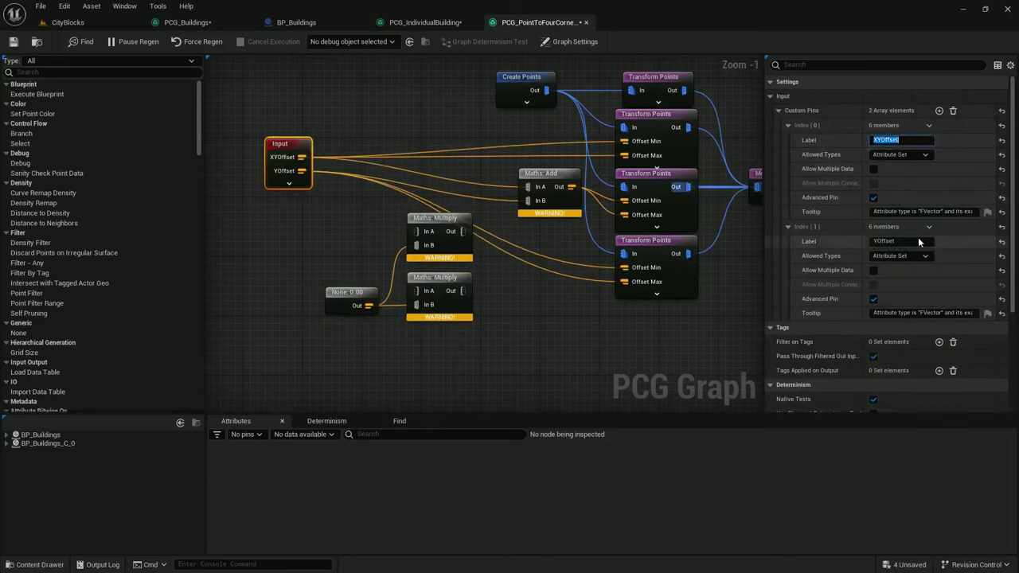
{"action": "left_click", "coordinate": [929, 228]}
{"action": "left_click", "coordinate": [945, 256]}
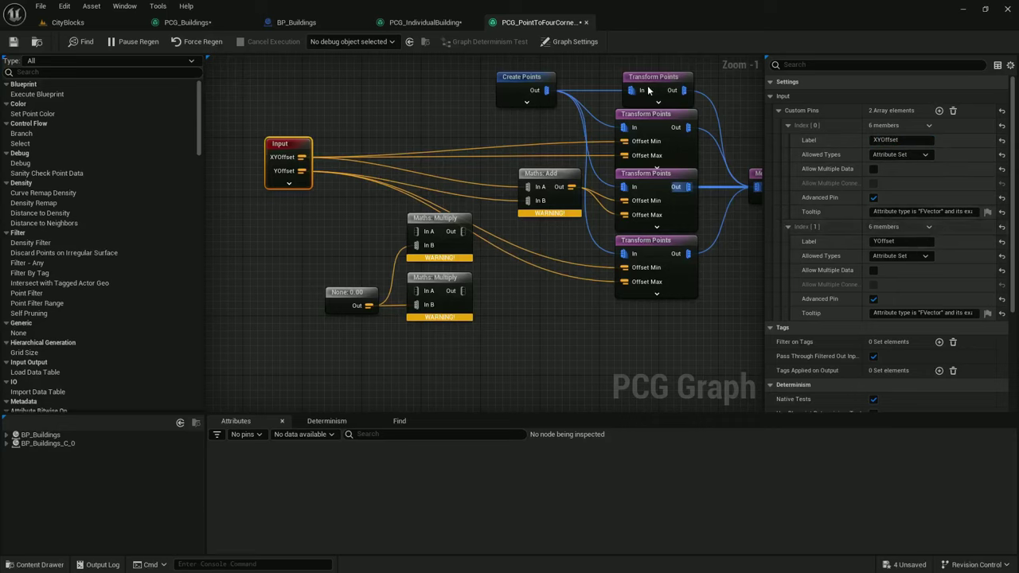
Connect the Input node's XYOffset pin to In A of both Multiply nodes
{"action": "left_click_drag", "start_coordinate": [302, 157], "coordinate": [410, 232]}
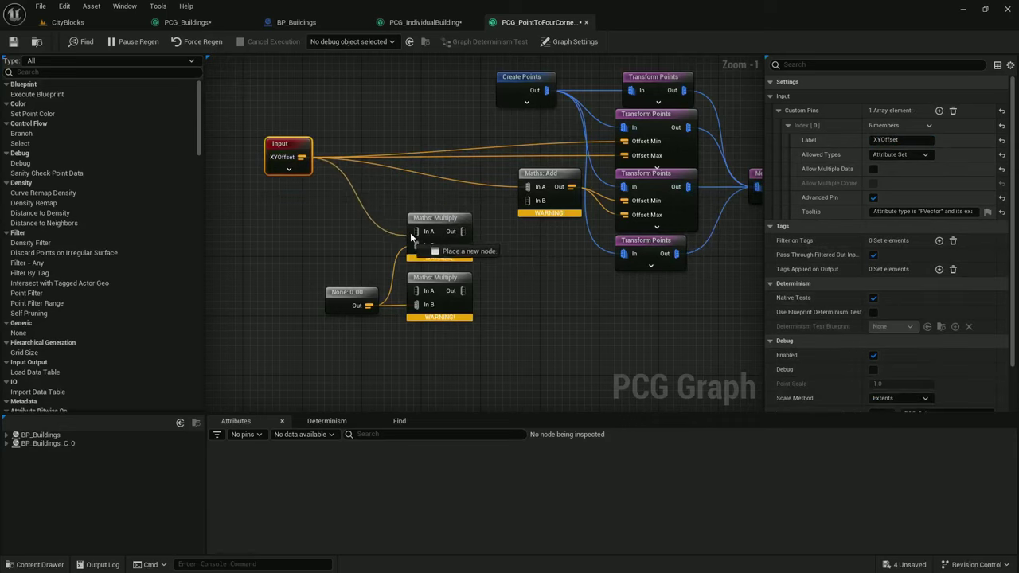
{"action": "left_click_drag", "start_coordinate": [416, 290], "coordinate": [315, 159]}
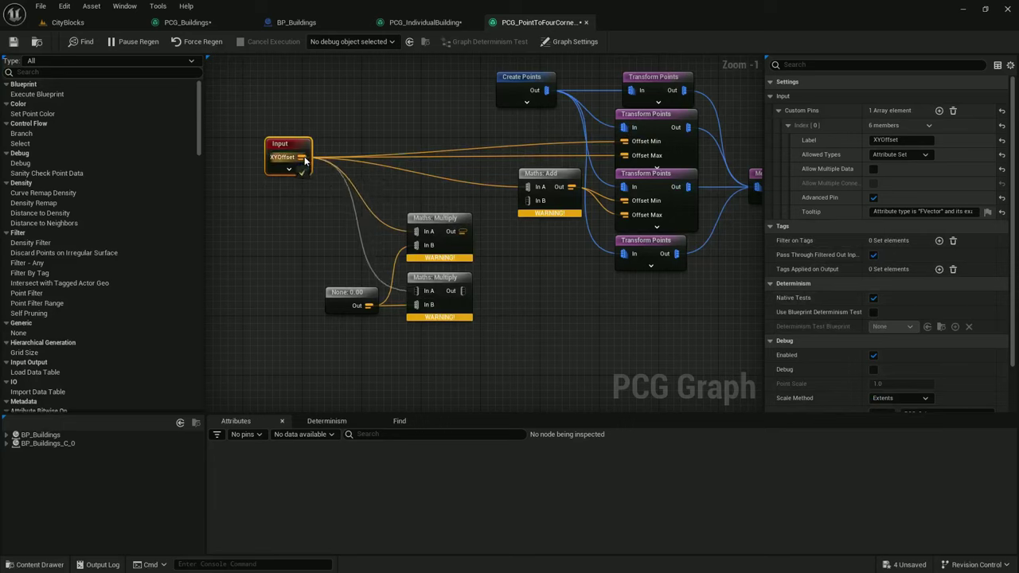
{"action": "left_click", "coordinate": [457, 230]}
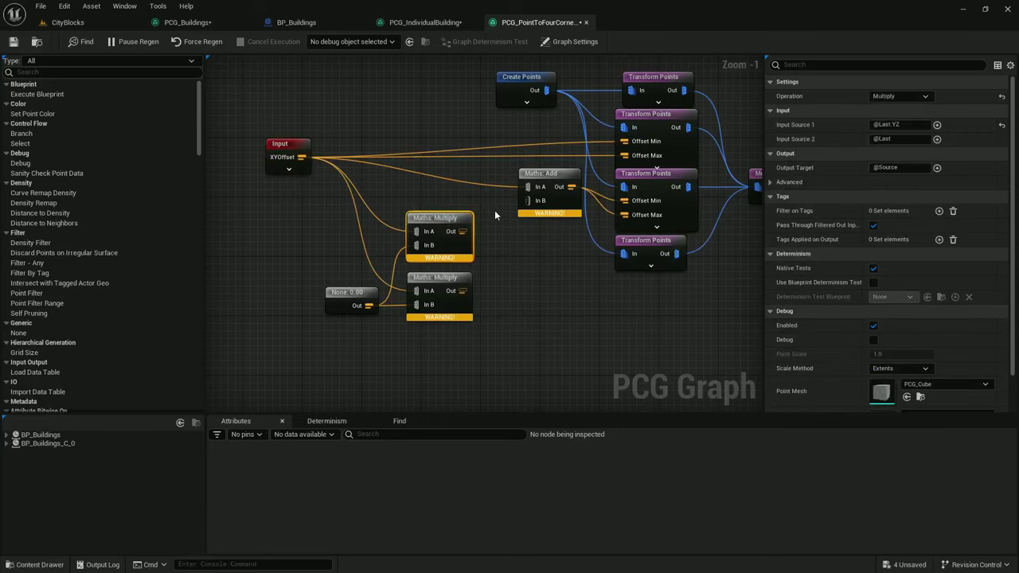
Connect the upper Multiply to the second Transform Points' Offset Min and Max, the lower Multiply to the fourth's, and both to Add's inputs
{"action": "left_click_drag", "start_coordinate": [463, 231], "coordinate": [463, 293]}
{"action": "left_click", "coordinate": [660, 267]}
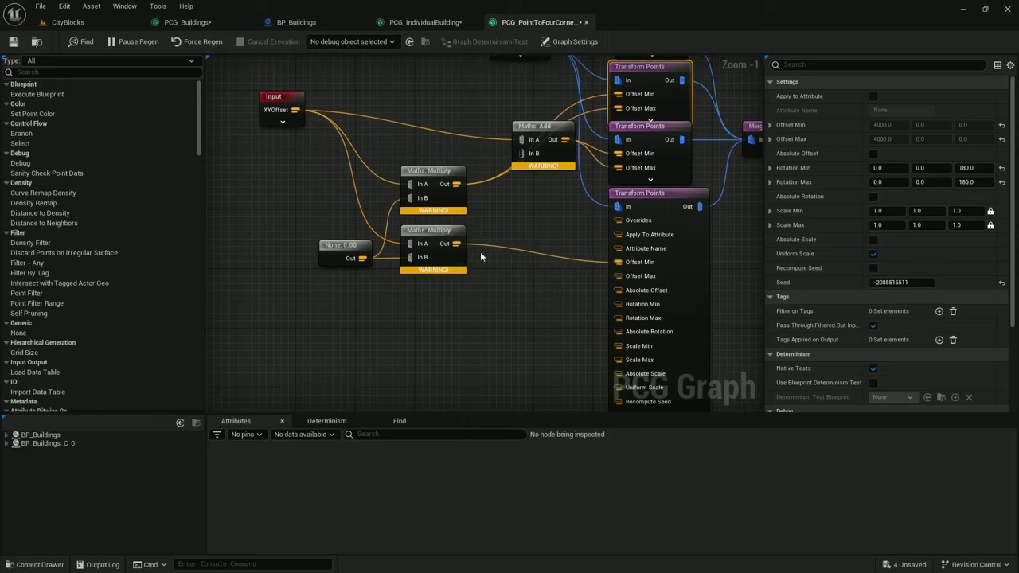
{"action": "left_click_drag", "start_coordinate": [456, 184], "coordinate": [523, 145]}
{"action": "left_click_drag", "start_coordinate": [535, 145], "coordinate": [494, 204]}
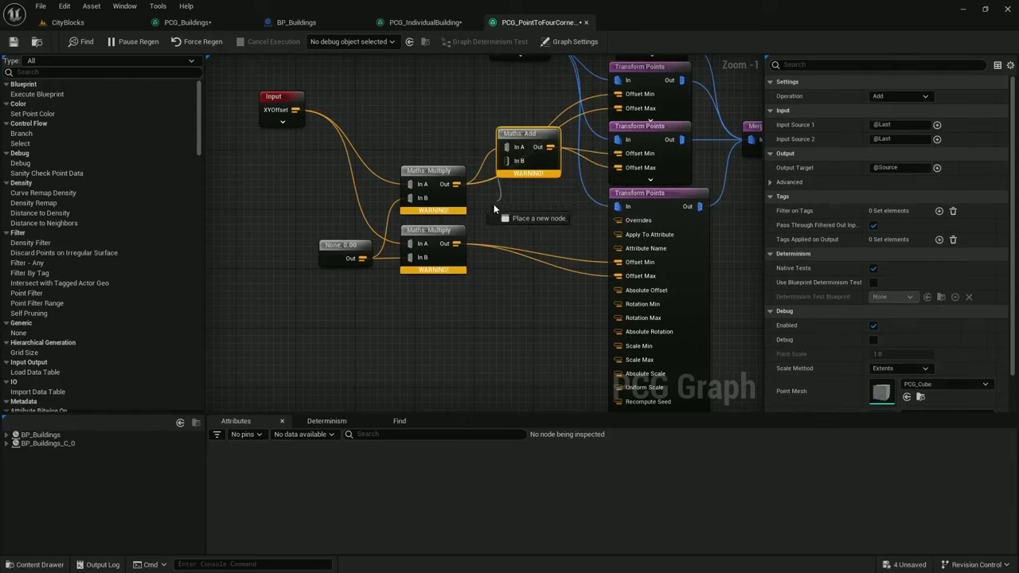
{"action": "left_click_drag", "start_coordinate": [480, 242], "coordinate": [457, 244]}
Tidy the PCG_PointToFourCorners layout by repositioning the math nodes and collapsing the fourth Transform Points node's extra pins
{"action": "scroll", "coordinate": [487, 282], "scroll_direction": "down", "scroll_amount": 1}
{"action": "left_click_drag", "start_coordinate": [480, 299], "coordinate": [409, 128]}
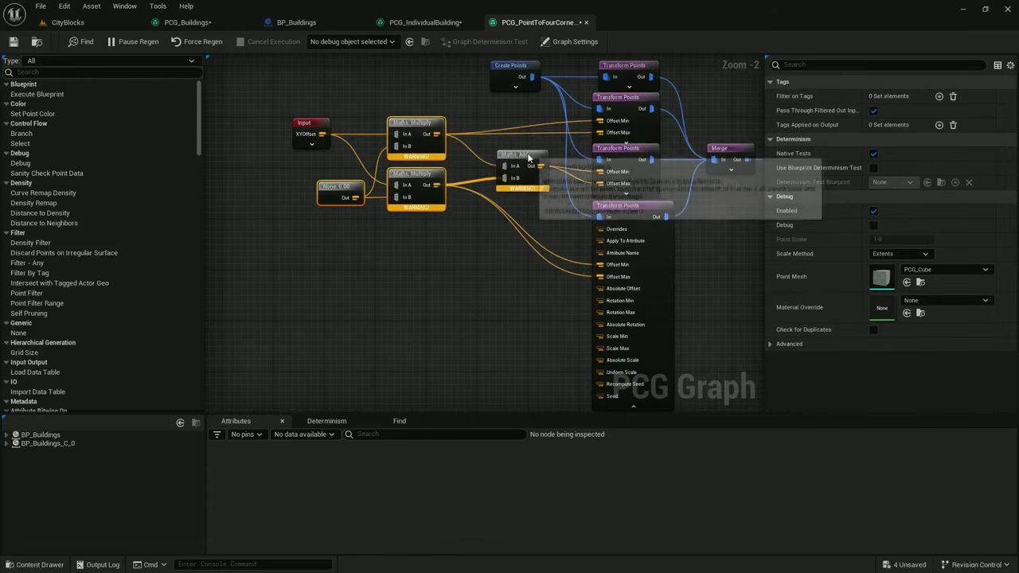
{"action": "left_click", "coordinate": [503, 149]}
{"action": "left_click_drag", "start_coordinate": [503, 151], "coordinate": [503, 157]}
{"action": "right_click_drag", "start_coordinate": [529, 335], "coordinate": [519, 231]}
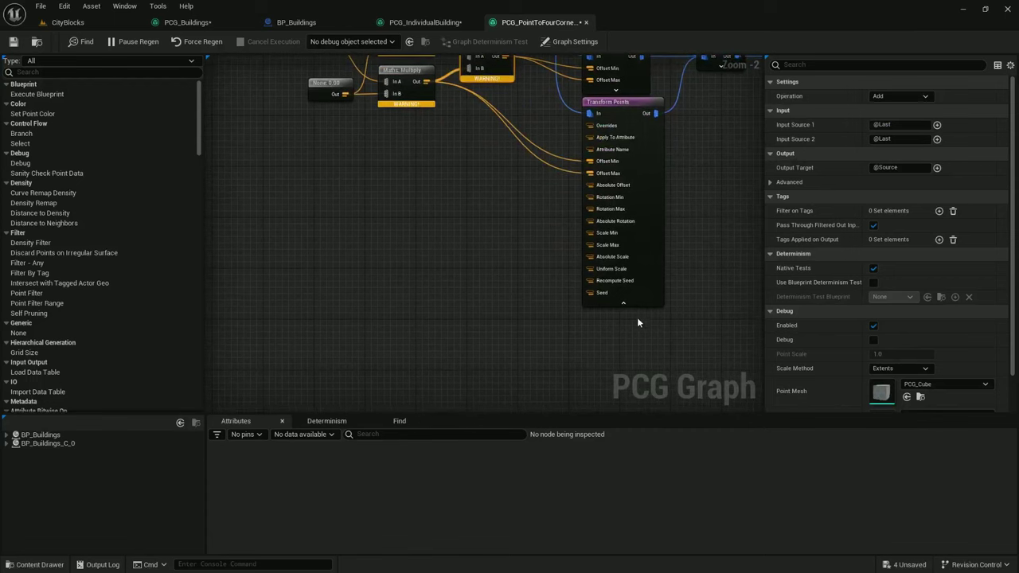
{"action": "left_click", "coordinate": [625, 304]}
{"action": "right_click_drag", "start_coordinate": [492, 127], "coordinate": [475, 322]}
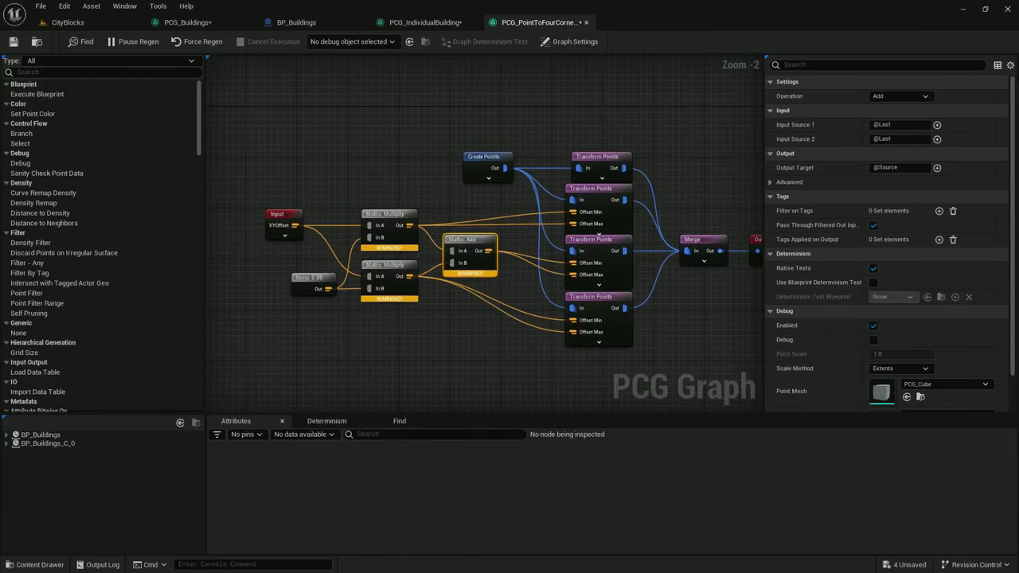
{"action": "right_click_drag", "start_coordinate": [475, 263], "coordinate": [427, 250]}
In PCG_IndividualBuilding, connect the GridSize and BuildingSize Multiply output directly to XYOffset and move the other two Multiply nodes aside
{"action": "left_click", "coordinate": [437, 23]}
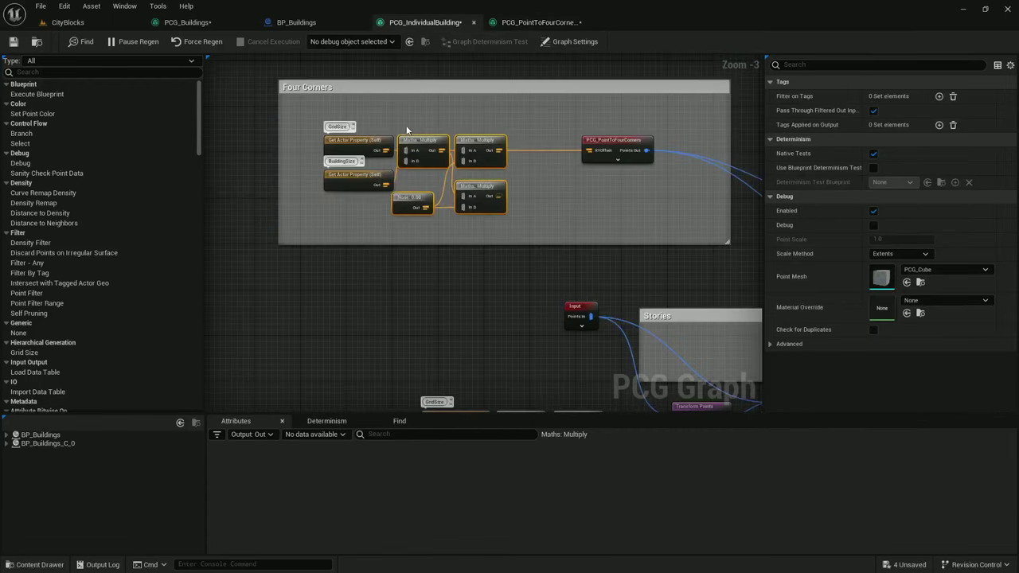
{"action": "scroll", "coordinate": [406, 130], "scroll_direction": "up", "scroll_amount": 2}
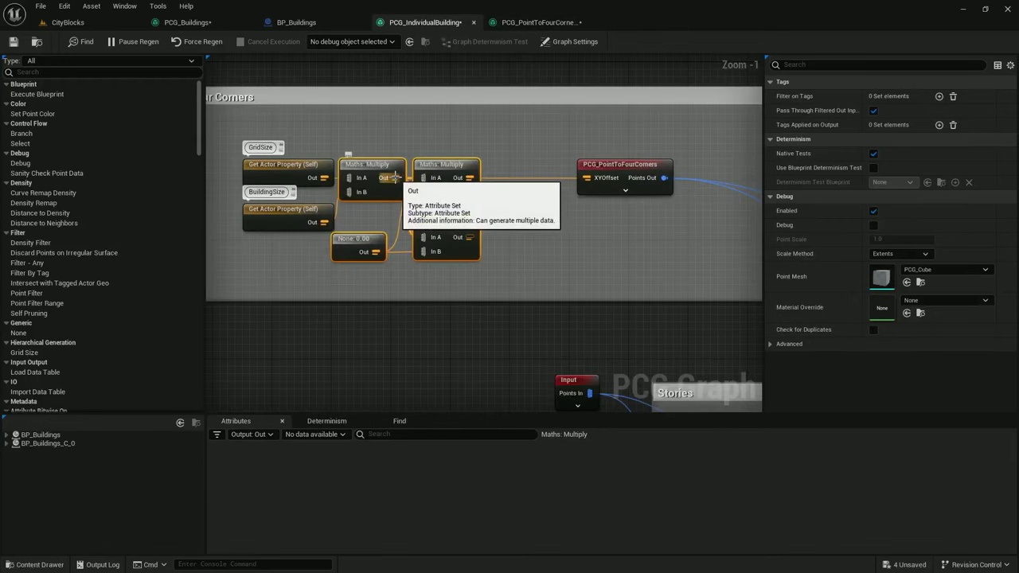
{"action": "left_click_drag", "start_coordinate": [395, 177], "coordinate": [591, 177]}
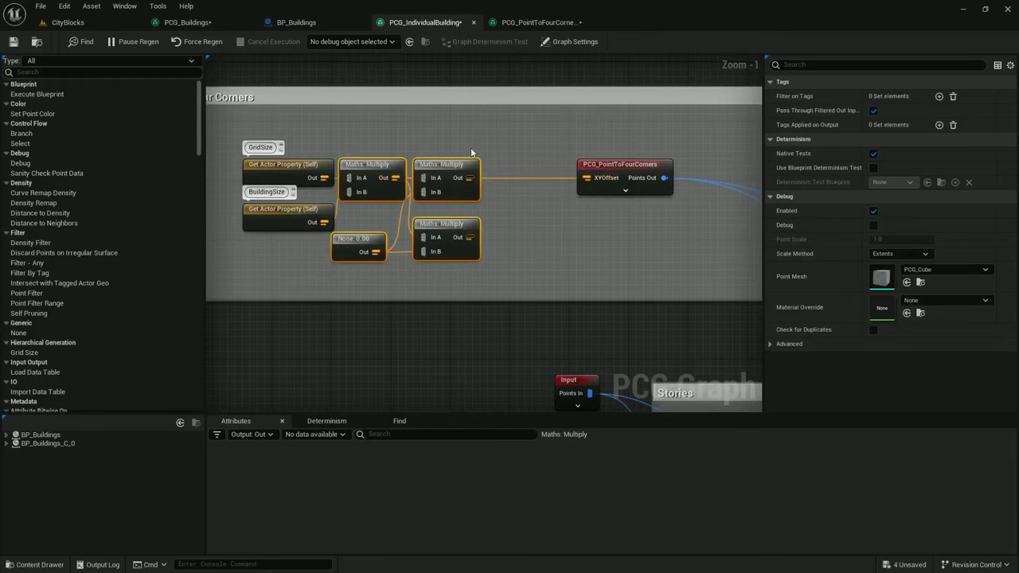
{"action": "left_click_drag", "start_coordinate": [459, 171], "coordinate": [443, 266]}
{"action": "left_click_drag", "start_coordinate": [454, 170], "coordinate": [500, 239]}
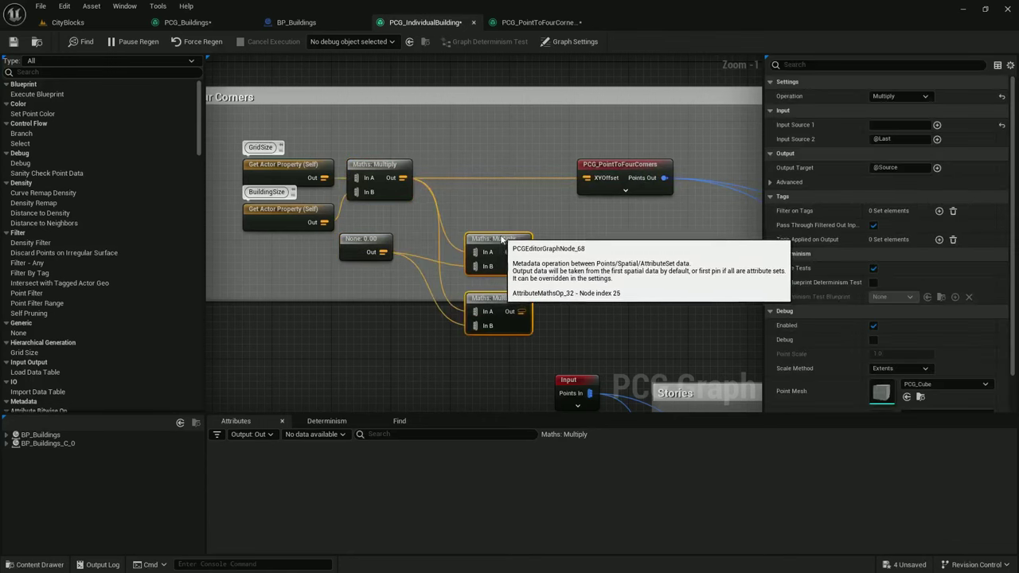
Check the buildings in the CityBlocks level and delete the two bypassed Multiply nodes and the 0.00 constant from PCG_IndividualBuilding
{"action": "left_click", "coordinate": [89, 23]}
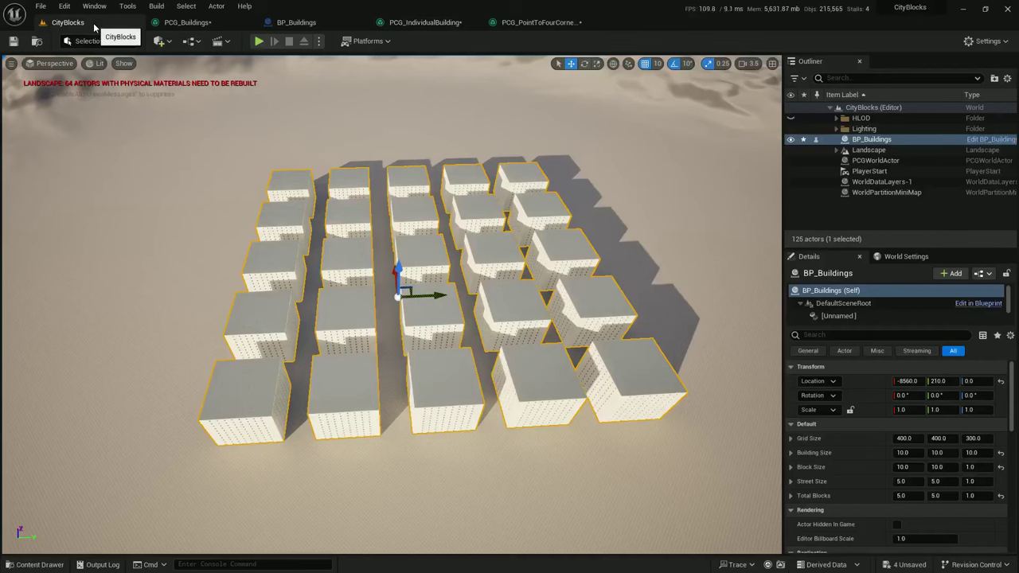
{"action": "left_click", "coordinate": [424, 22]}
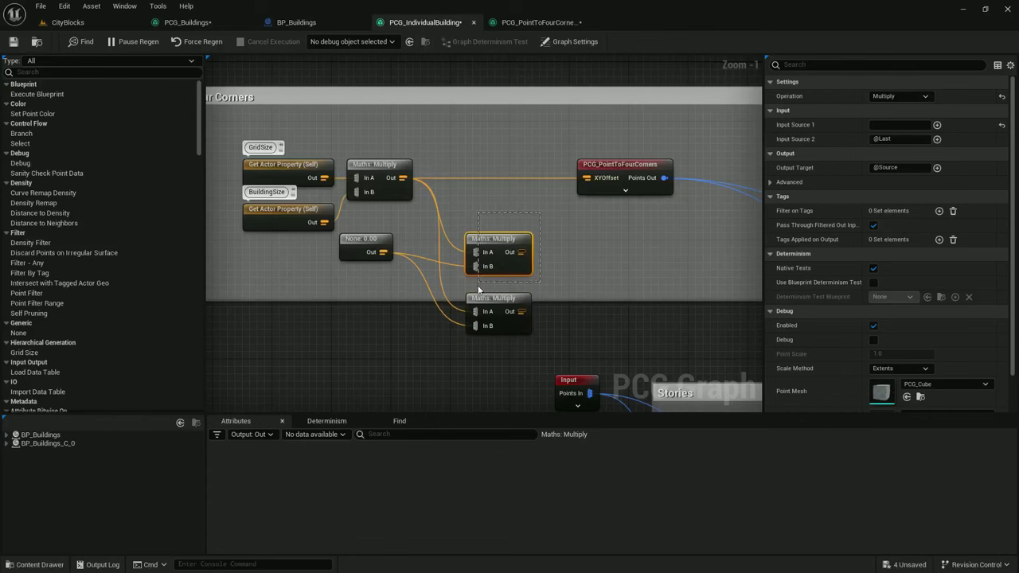
{"action": "key", "text": "Delete"}
{"action": "left_click", "coordinate": [365, 239]}
{"action": "key", "text": "Delete"}
{"action": "left_click", "coordinate": [496, 301]}
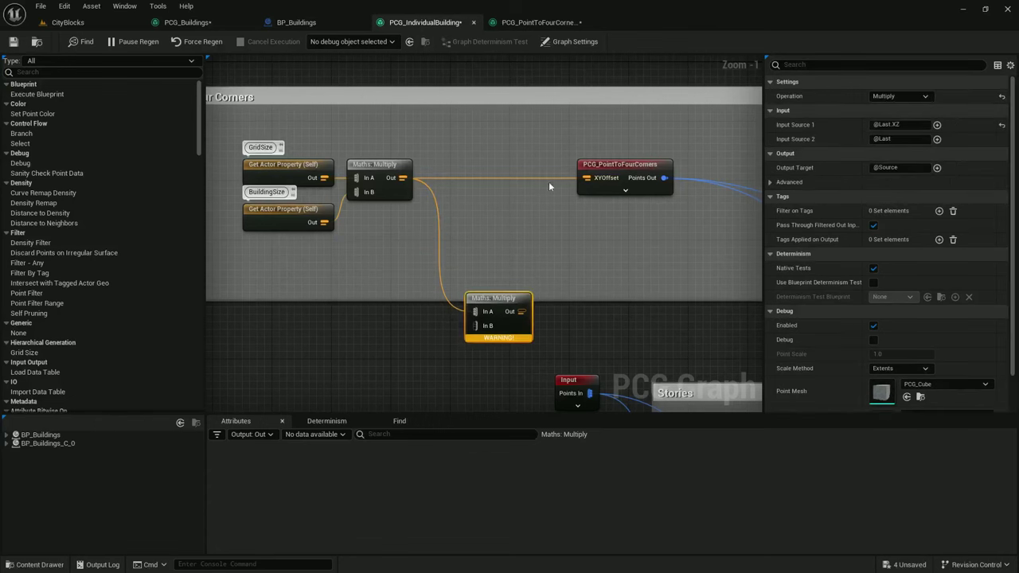
{"action": "key", "text": "Delete"}
Group the remaining Four Corners nodes closer together and shrink the Four Corners comment box around them
{"action": "left_click_drag", "start_coordinate": [442, 252], "coordinate": [237, 137]}
{"action": "left_click_drag", "start_coordinate": [301, 164], "coordinate": [432, 164]}
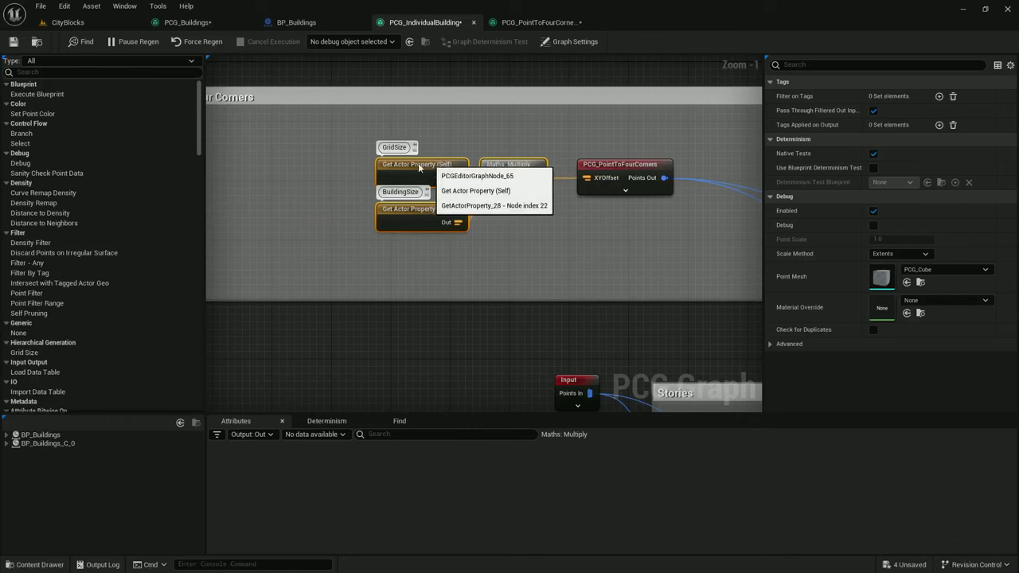
{"action": "scroll", "coordinate": [308, 194], "scroll_direction": "down", "scroll_amount": 2}
{"action": "left_click", "coordinate": [219, 182]}
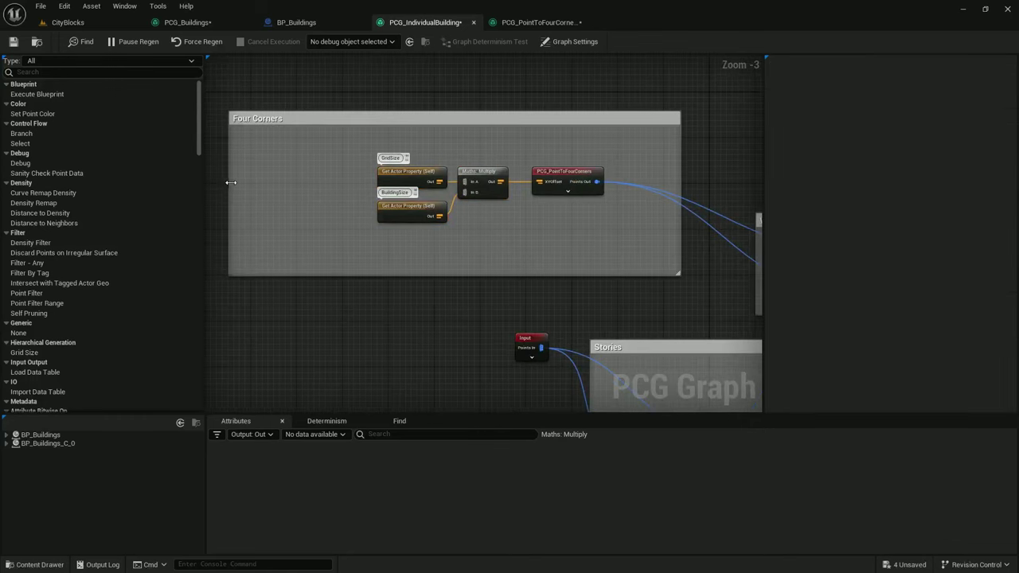
{"action": "left_click_drag", "start_coordinate": [231, 182], "coordinate": [358, 190]}
{"action": "left_click_drag", "start_coordinate": [623, 255], "coordinate": [406, 146]}
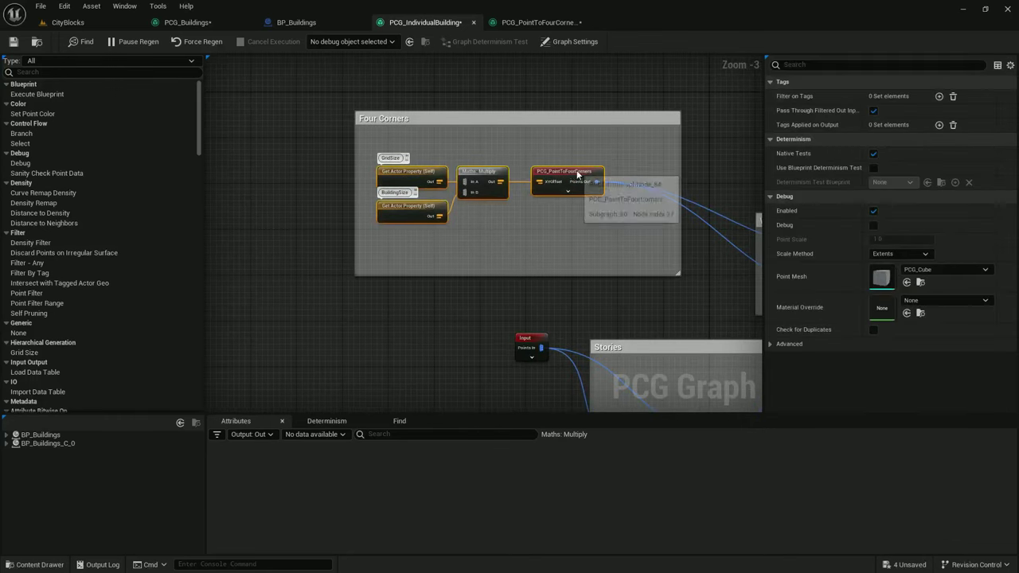
{"action": "left_click_drag", "start_coordinate": [581, 174], "coordinate": [626, 173]}
{"action": "right_click_drag", "start_coordinate": [655, 174], "coordinate": [492, 167]}
{"action": "right_click_drag", "start_coordinate": [336, 121], "coordinate": [415, 129]}
{"action": "left_click_drag", "start_coordinate": [284, 153], "coordinate": [326, 144]}
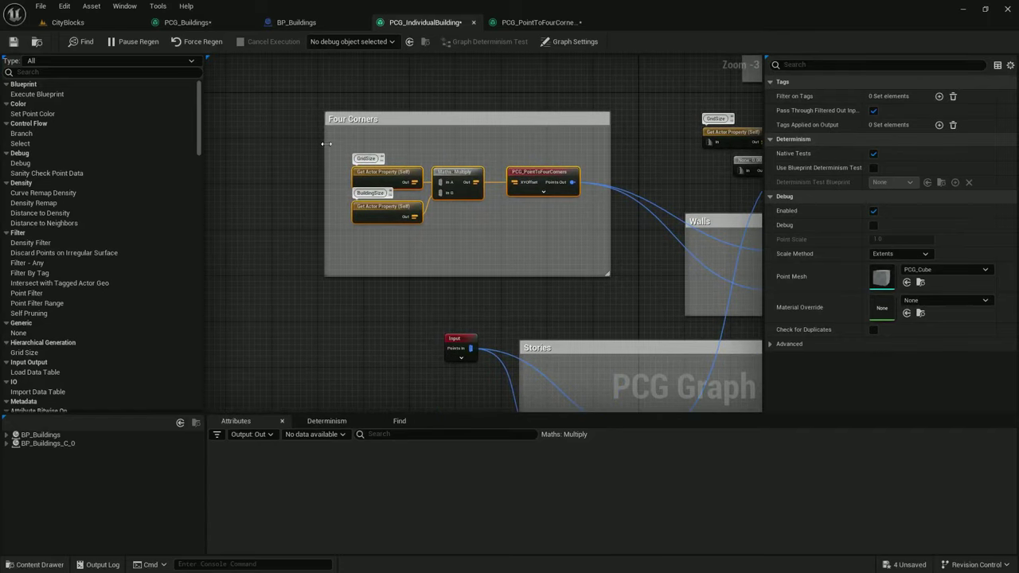
In PCG_Buildings, delete the leftover second Multiply node and connect the GridSize and BlockSize Multiply output to PCG_PointToFourCorners' XYOffset
{"action": "left_click", "coordinate": [184, 22]}
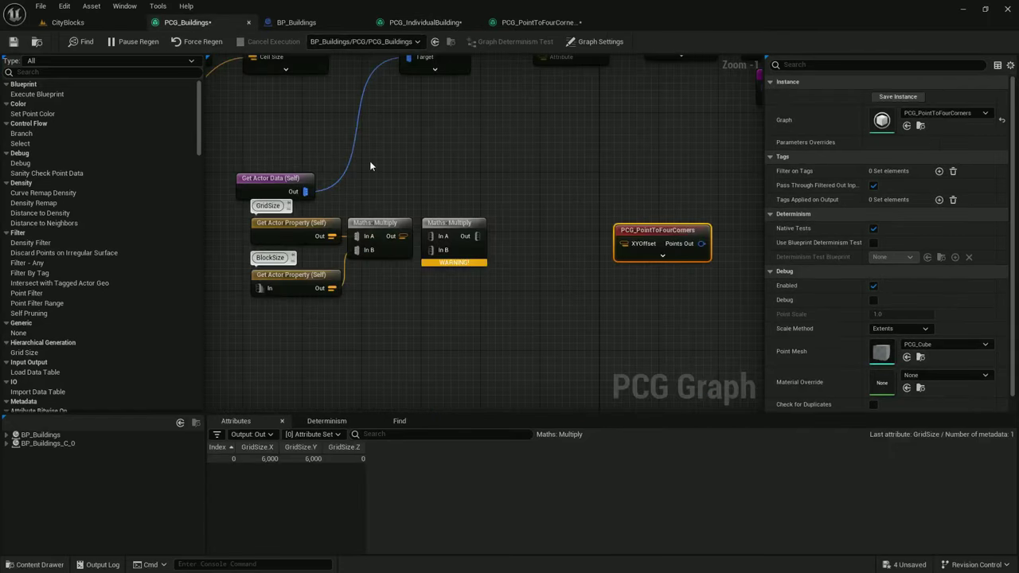
{"action": "left_click", "coordinate": [453, 224]}
{"action": "key", "text": "Delete"}
{"action": "left_click_drag", "start_coordinate": [403, 236], "coordinate": [485, 229]}
Place the Debug node beside PCG_PointToFourCorners and connect it to Points Out
{"action": "scroll", "coordinate": [231, 256], "scroll_direction": "down", "scroll_amount": 2}
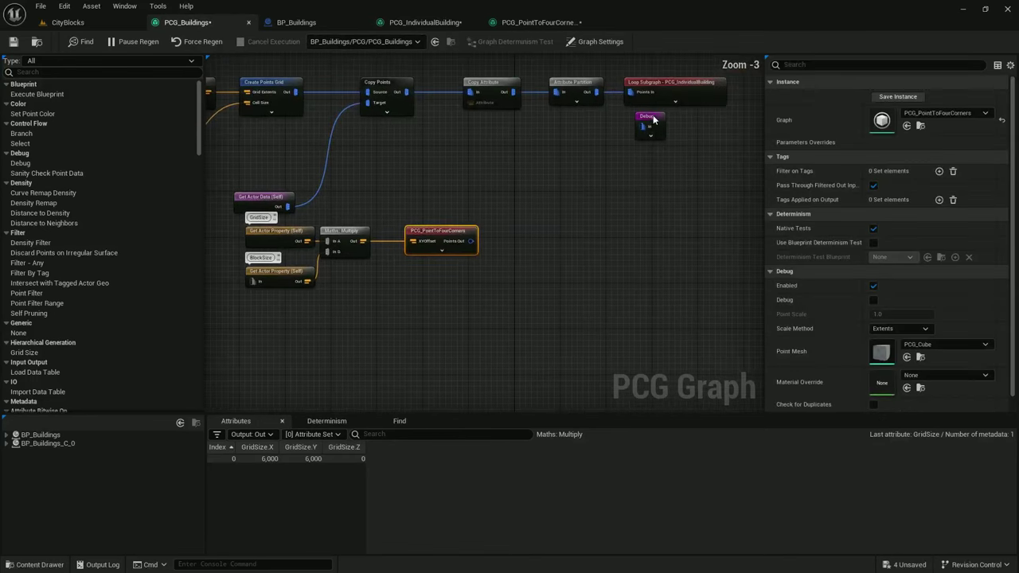
{"action": "left_click_drag", "start_coordinate": [653, 118], "coordinate": [523, 237]}
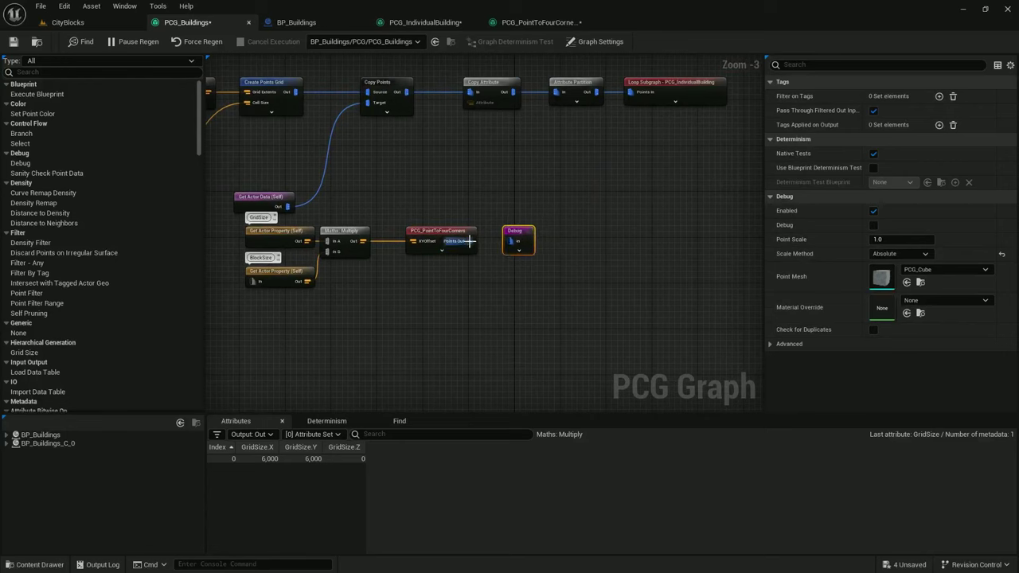
In the CityBlocks level, move the BP_Buildings actor along Y to -24160 and examine the block's four corner debug points
{"action": "left_click", "coordinate": [65, 23]}
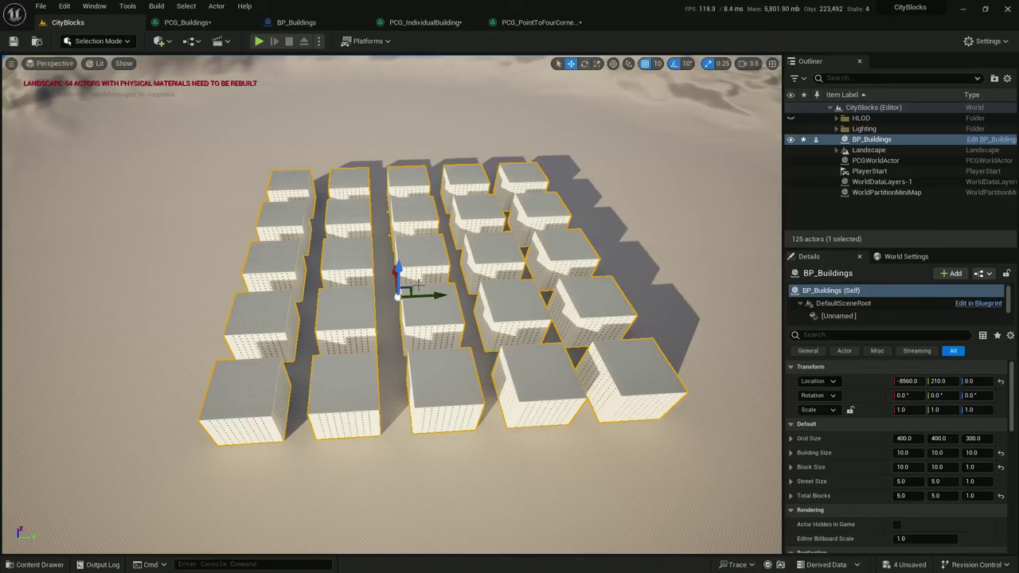
{"action": "left_click_drag", "start_coordinate": [431, 295], "coordinate": [133, 311]}
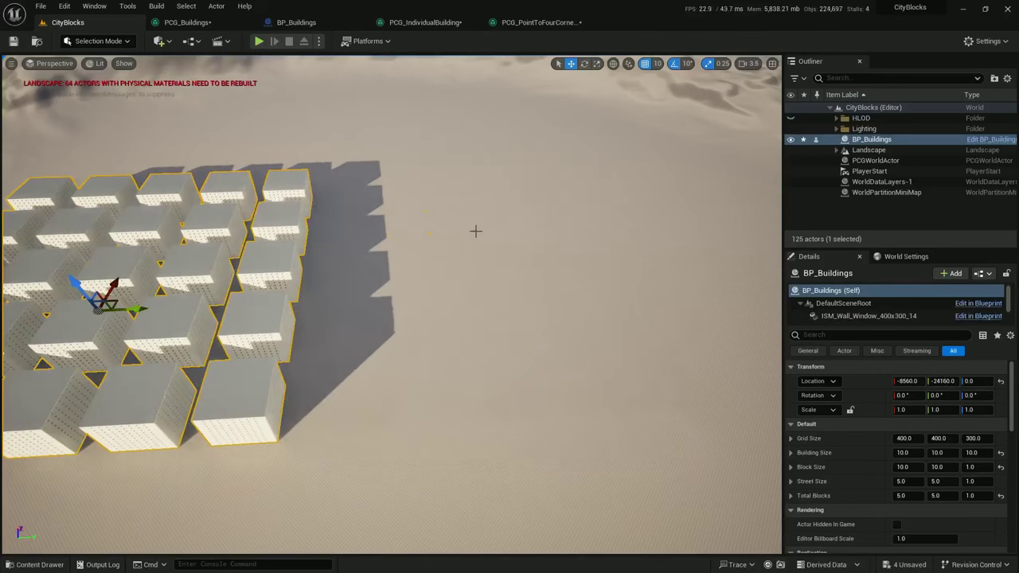
{"action": "right_click_drag", "start_coordinate": [487, 219], "coordinate": [309, 242]}
{"action": "key", "text": "w"}
{"action": "key", "text": "s"}
{"action": "key", "text": "s"}
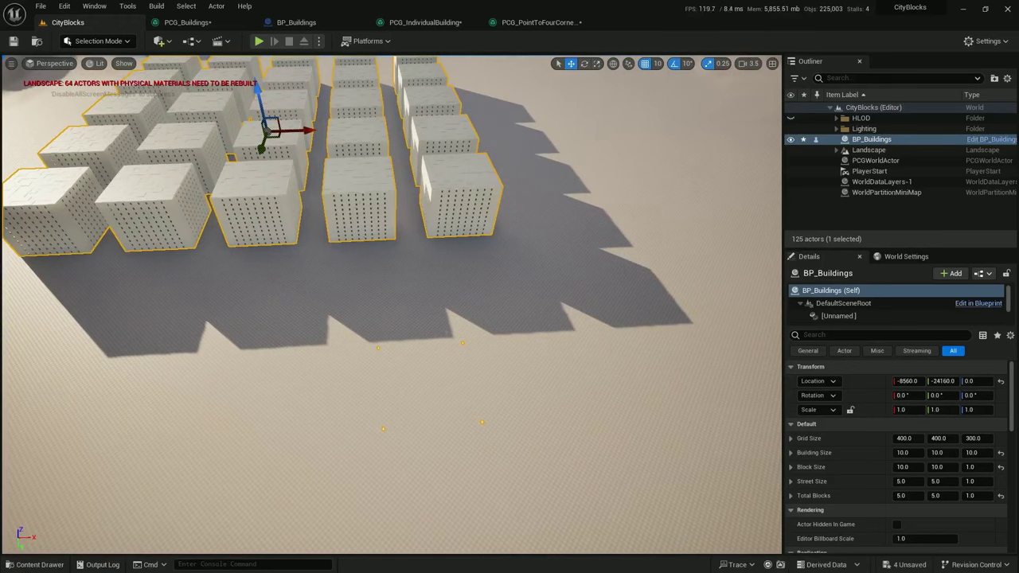
{"action": "key", "text": "a"}
{"action": "right_click_drag", "start_coordinate": [337, 271], "coordinate": [529, 287]}
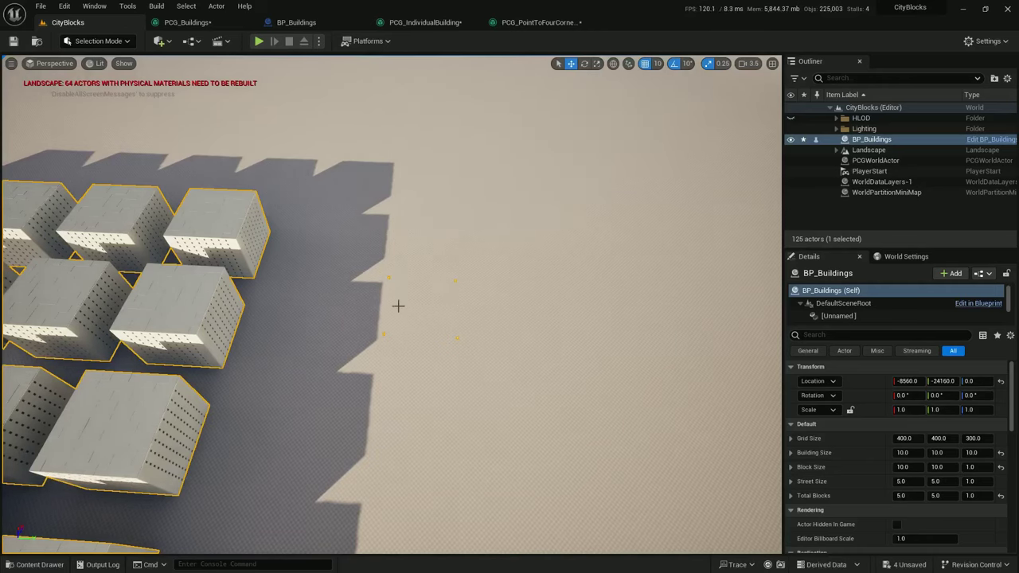
{"action": "scroll", "coordinate": [398, 306], "scroll_direction": "up", "scroll_amount": 5}
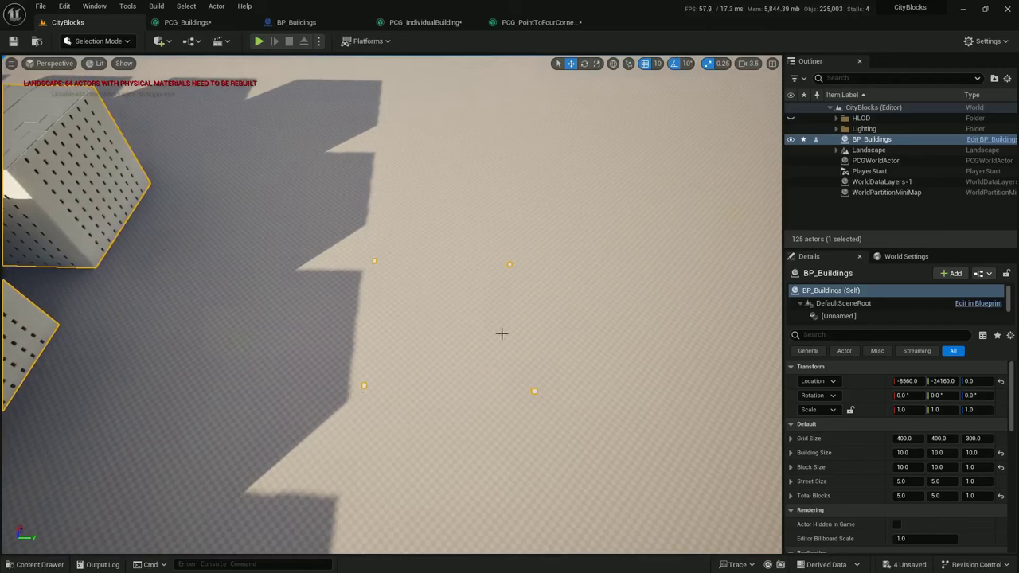
In PCG_IndividualBuilding, move the Floor Grid comment with its Create Points Grid node clear of the other nodes and expand the node's override pins
{"action": "left_click", "coordinate": [434, 24]}
{"action": "right_click_drag", "start_coordinate": [601, 92], "coordinate": [269, 187]}
{"action": "scroll", "coordinate": [295, 177], "scroll_direction": "down", "scroll_amount": 1}
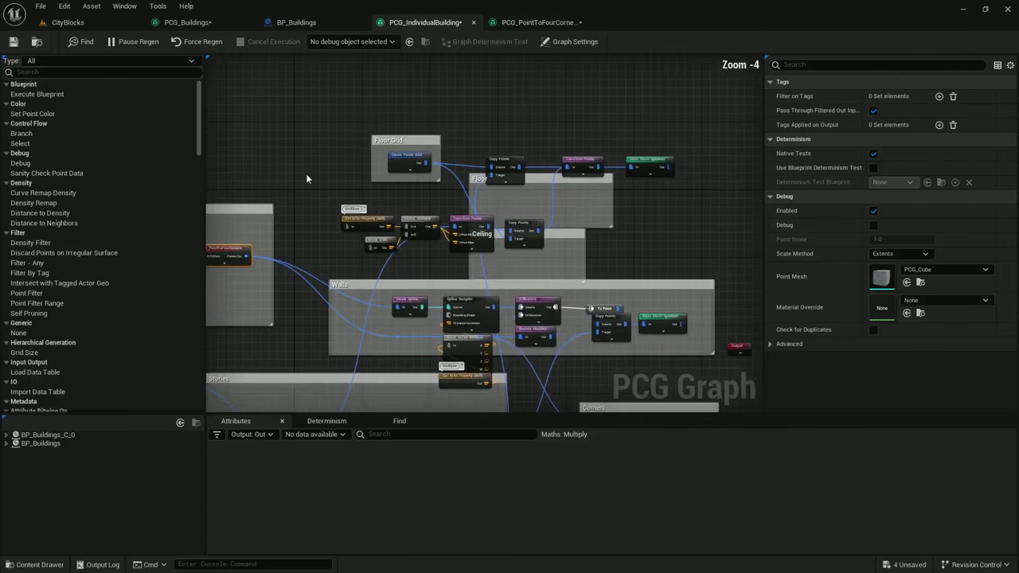
{"action": "scroll", "coordinate": [366, 179], "scroll_direction": "up", "scroll_amount": 1}
{"action": "right_click_drag", "start_coordinate": [376, 167], "coordinate": [369, 144]}
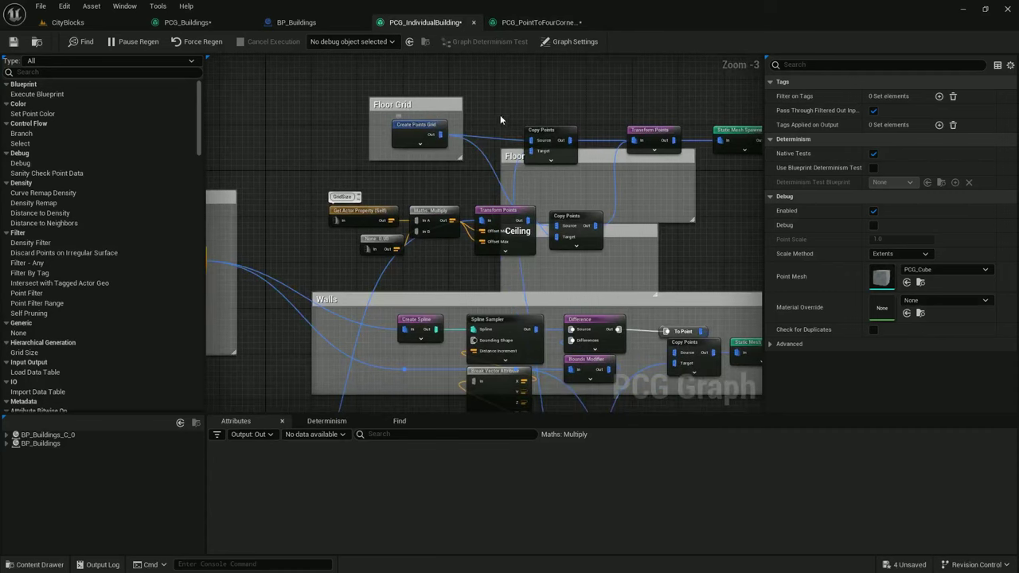
{"action": "right_click_drag", "start_coordinate": [500, 115], "coordinate": [494, 91]}
{"action": "left_click", "coordinate": [419, 99]}
{"action": "right_click_drag", "start_coordinate": [420, 99], "coordinate": [487, 142]}
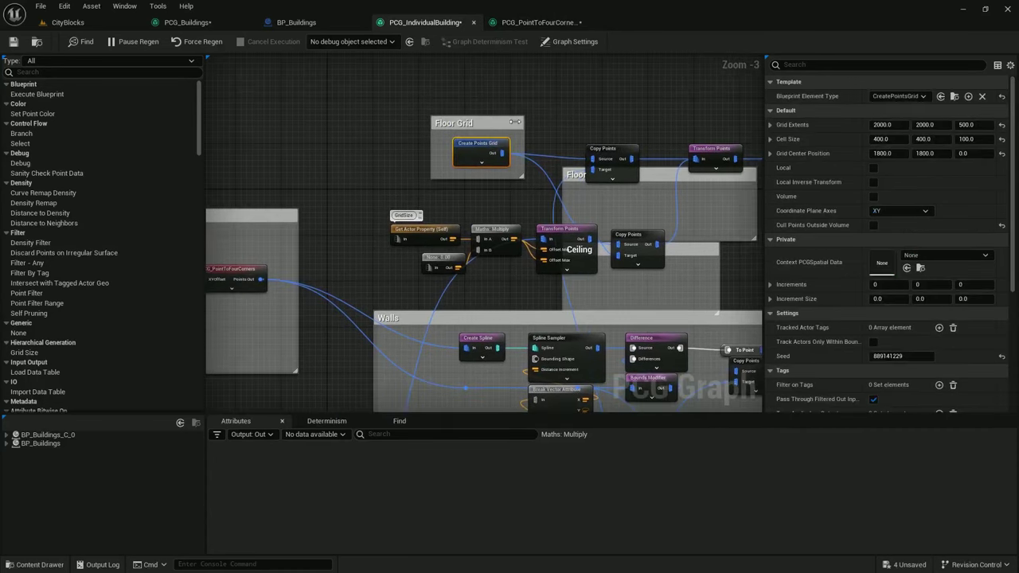
{"action": "left_click_drag", "start_coordinate": [511, 150], "coordinate": [458, 102]}
{"action": "right_click_drag", "start_coordinate": [459, 103], "coordinate": [551, 175]}
{"action": "left_click_drag", "start_coordinate": [513, 147], "coordinate": [450, 91]}
{"action": "left_click", "coordinate": [460, 132]}
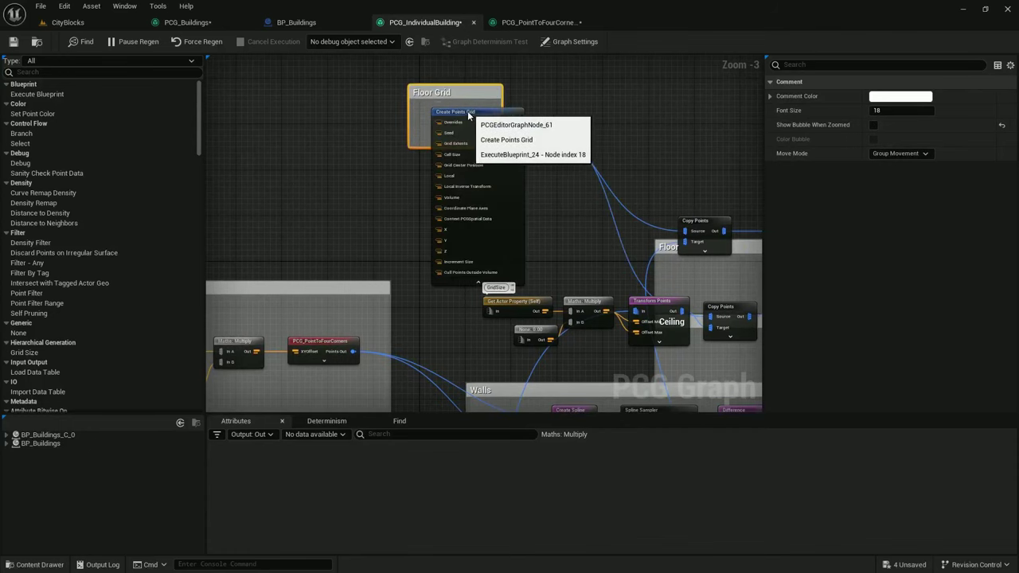
{"action": "left_click", "coordinate": [480, 128]}
{"action": "right_click_drag", "start_coordinate": [529, 153], "coordinate": [496, 136]}
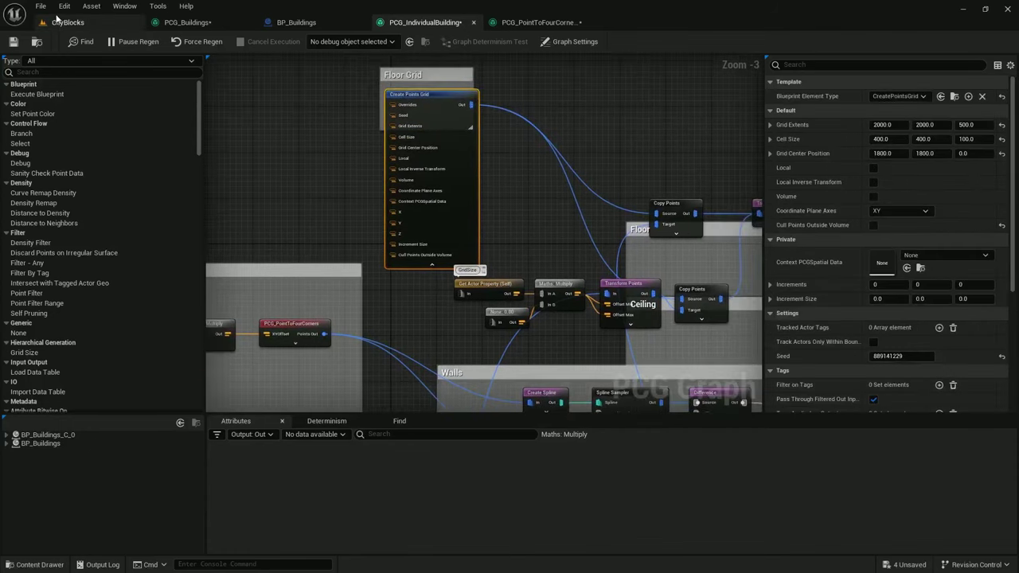
In the CityBlocks level, set BP_Buildings' Building Size X and Y to 15 and examine the walls and floors up close
{"action": "left_click", "coordinate": [62, 22]}
{"action": "right_click_drag", "start_coordinate": [489, 256], "coordinate": [517, 257]}
{"action": "right_click_drag", "start_coordinate": [674, 435], "coordinate": [430, 382]}
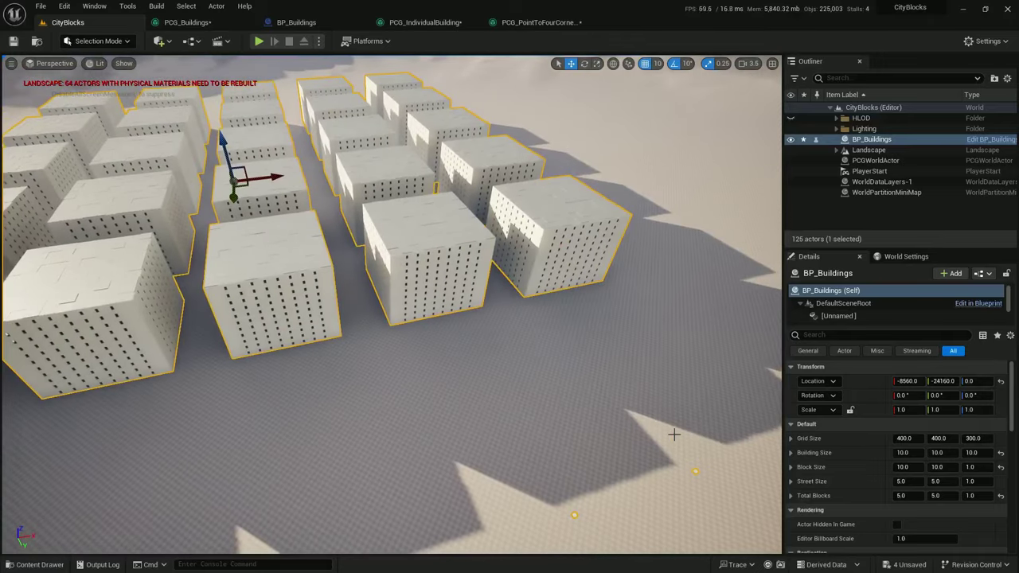
{"action": "left_click", "coordinate": [903, 452]}
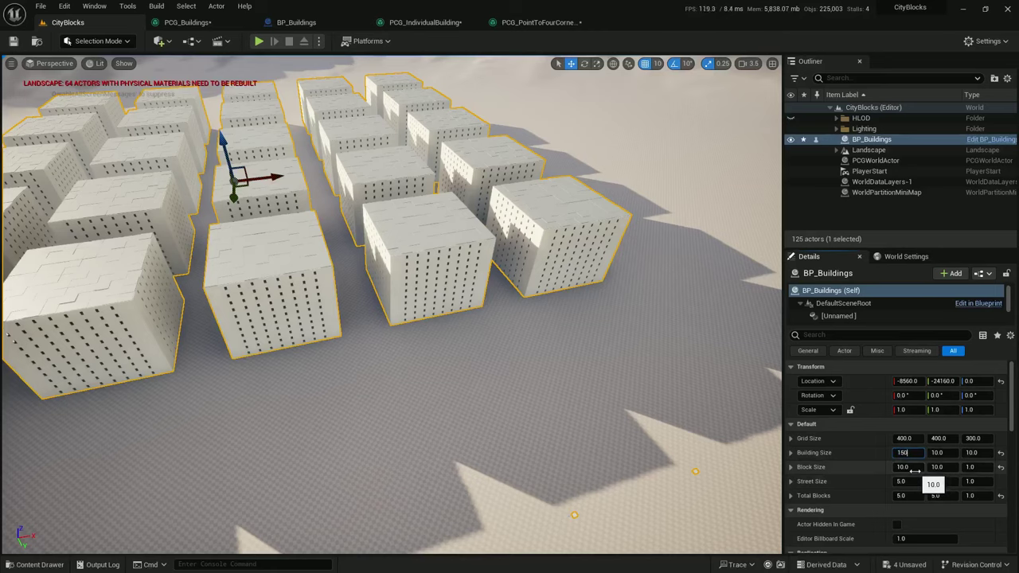
{"action": "type", "text": "15"}
{"action": "left_click", "coordinate": [940, 452]}
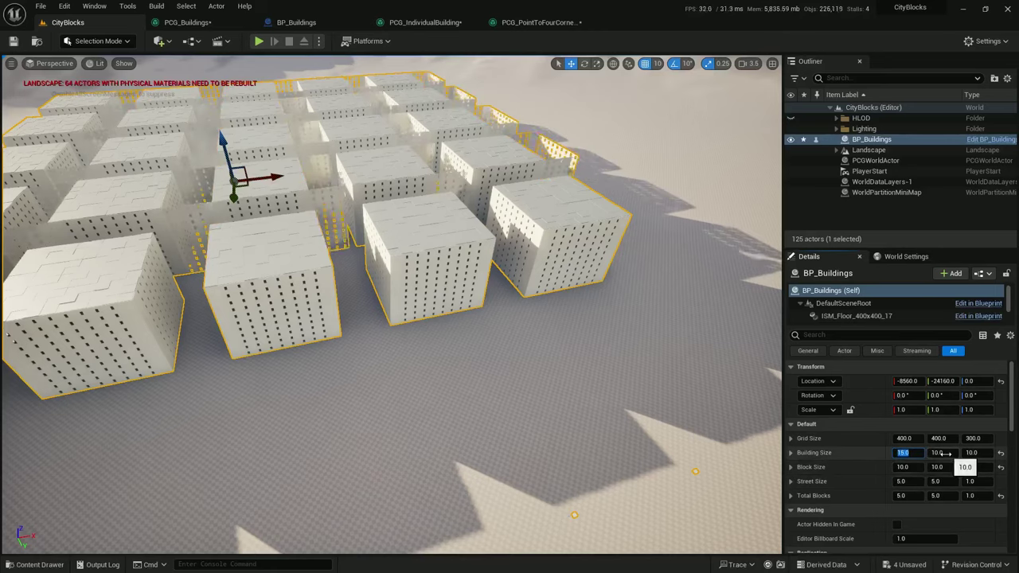
{"action": "type", "text": "15"}
{"action": "key", "text": "Return"}
{"action": "right_click_drag", "start_coordinate": [621, 359], "coordinate": [494, 350]}
{"action": "right_click_drag", "start_coordinate": [376, 303], "coordinate": [442, 387]}
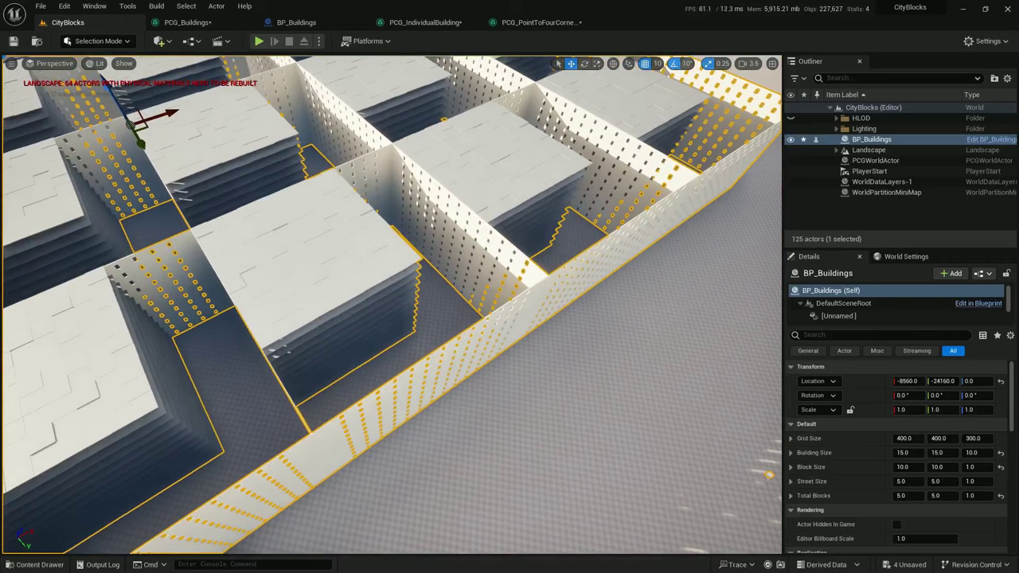
In PCG_IndividualBuilding, duplicate the GridSize and BuildingSize Get Actor Property nodes from Four Corners and place the copies near the Floor Grid
{"action": "left_click", "coordinate": [296, 23]}
{"action": "left_click", "coordinate": [425, 23]}
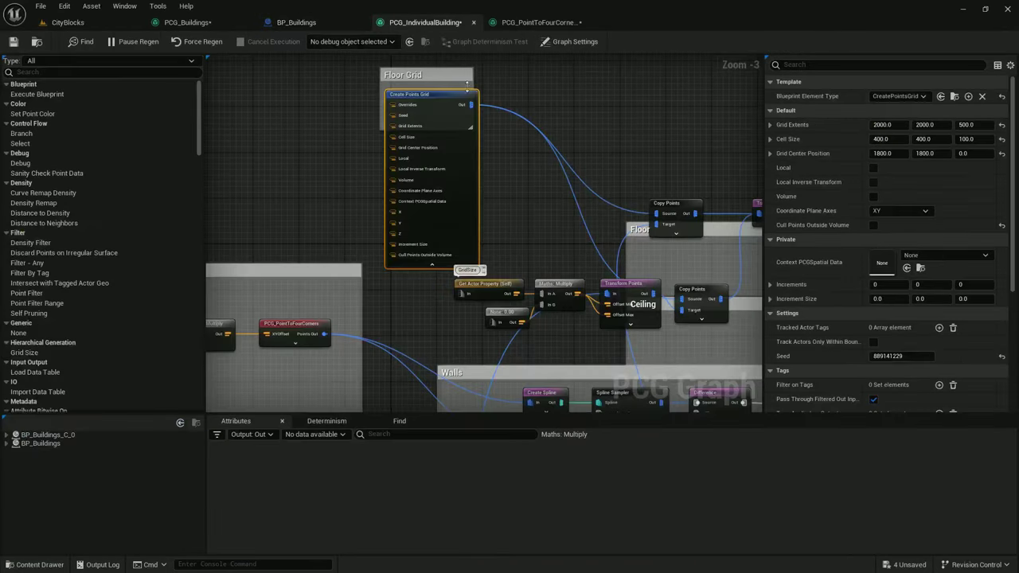
{"action": "right_click_drag", "start_coordinate": [474, 127], "coordinate": [562, 127]}
{"action": "right_click_drag", "start_coordinate": [412, 122], "coordinate": [541, 90]}
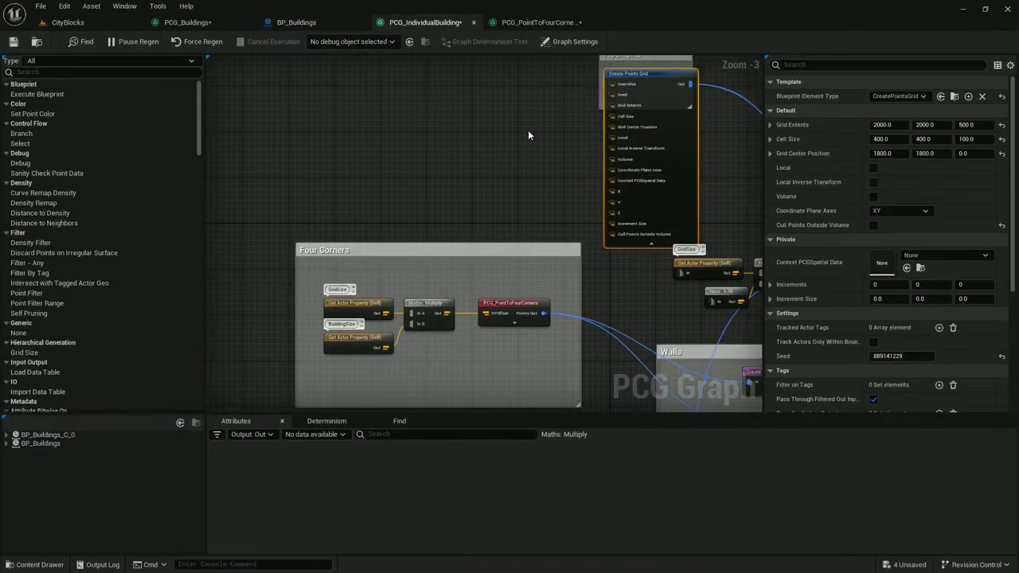
{"action": "right_click_drag", "start_coordinate": [523, 151], "coordinate": [480, 198]}
{"action": "scroll", "coordinate": [585, 163], "scroll_direction": "up", "scroll_amount": 1}
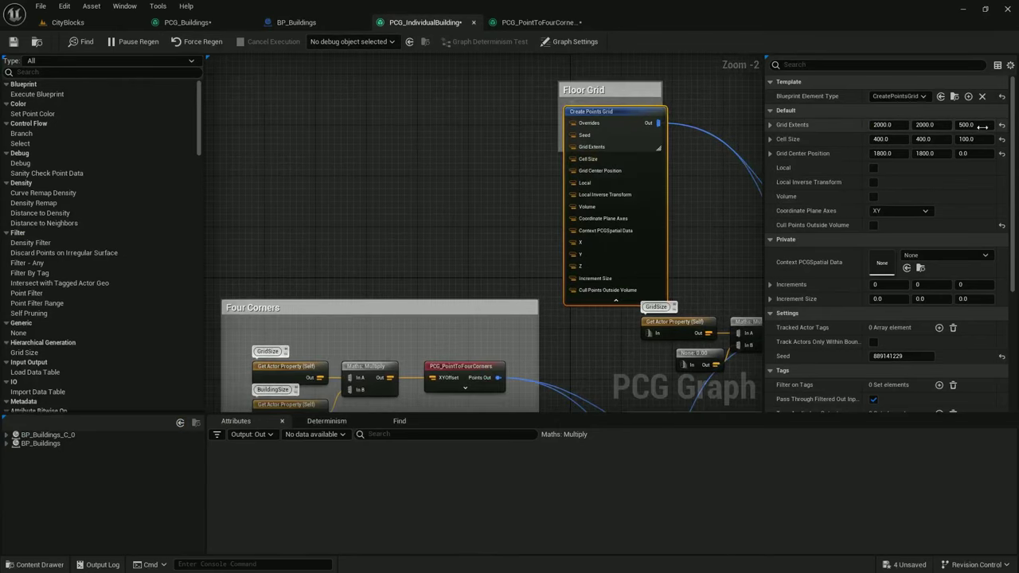
{"action": "right_click_drag", "start_coordinate": [464, 204], "coordinate": [612, 93]}
{"action": "left_click", "coordinate": [431, 245]}
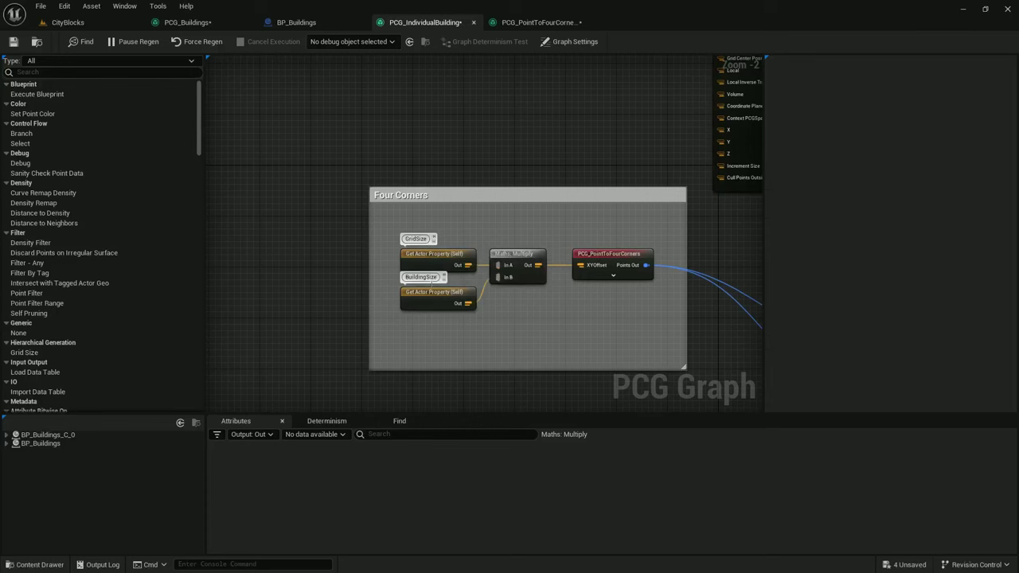
{"action": "left_click", "coordinate": [448, 258]}
{"action": "left_click", "coordinate": [447, 292], "text": "ctrl"}
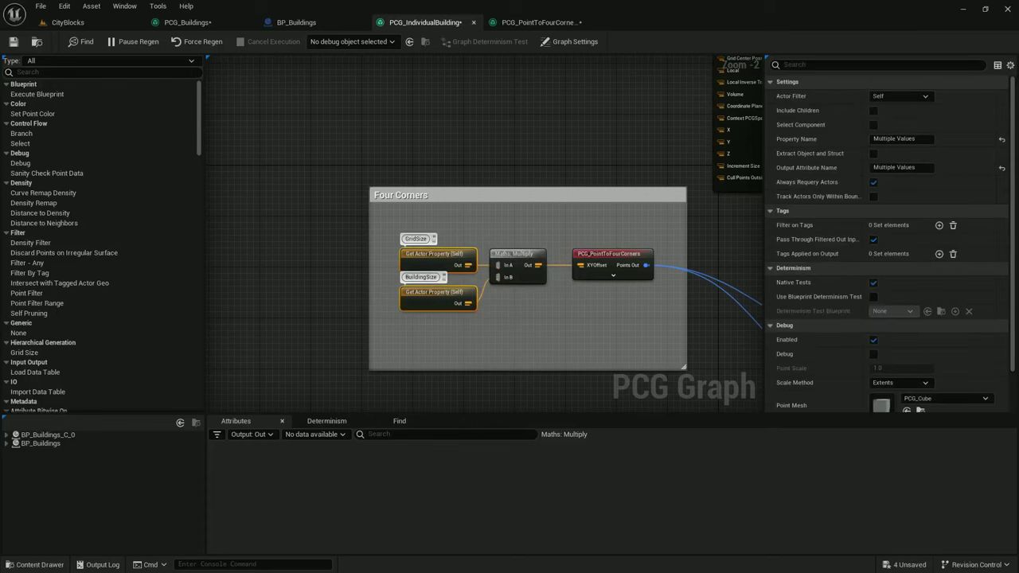
{"action": "right_click_drag", "start_coordinate": [489, 55], "coordinate": [453, 148]}
{"action": "key", "text": "ctrl+d"}
{"action": "scroll", "coordinate": [461, 159], "scroll_direction": "down", "scroll_amount": 1}
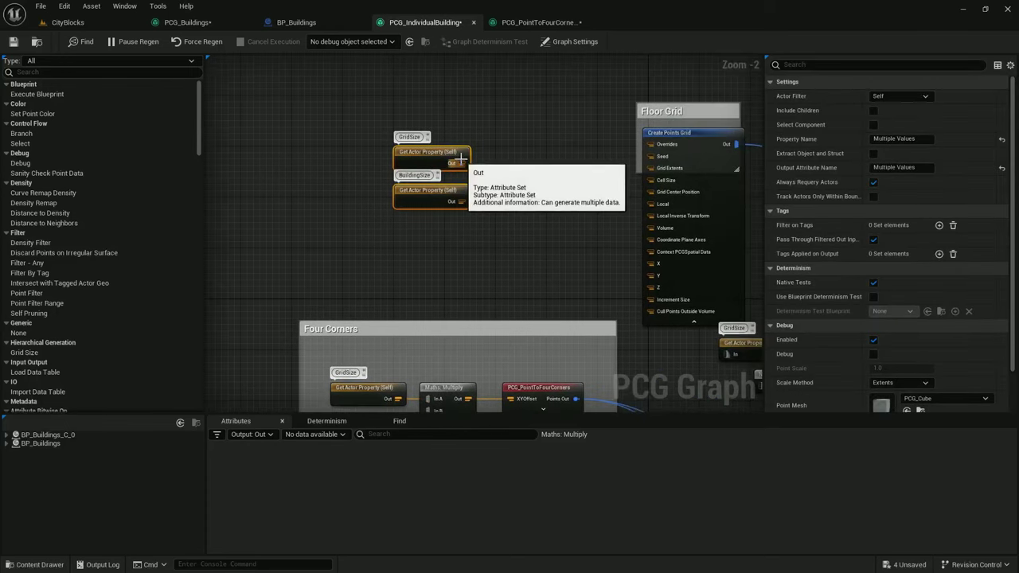
Multiply the duplicated GridSize and BuildingSize outputs with a new Multiply node and feed its result into input A of a new Divide node
{"action": "left_click_drag", "start_coordinate": [461, 164], "coordinate": [487, 165]}
{"action": "type", "text": "multip"}
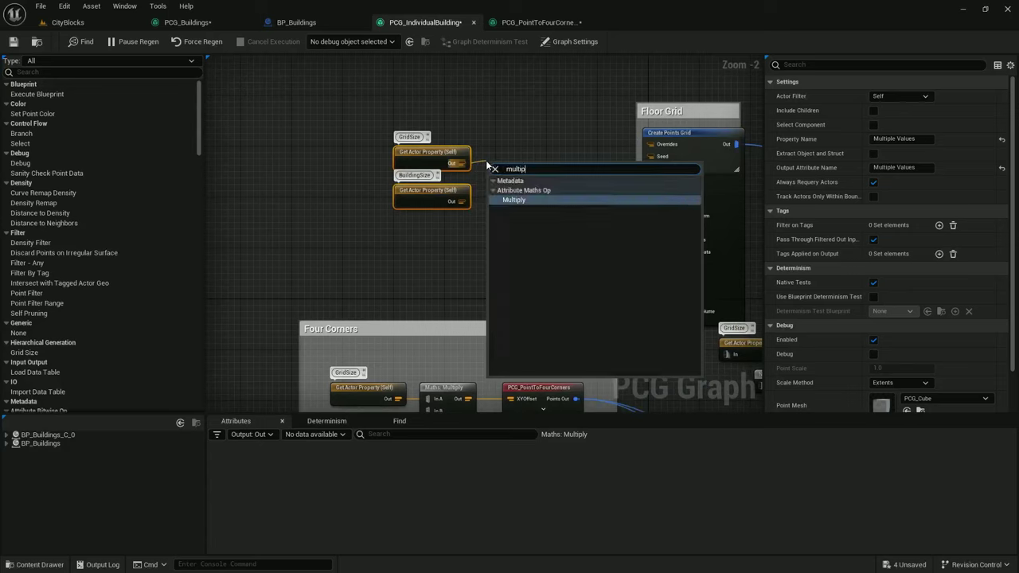
{"action": "type", "text": "l"}
{"action": "key", "text": "Return"}
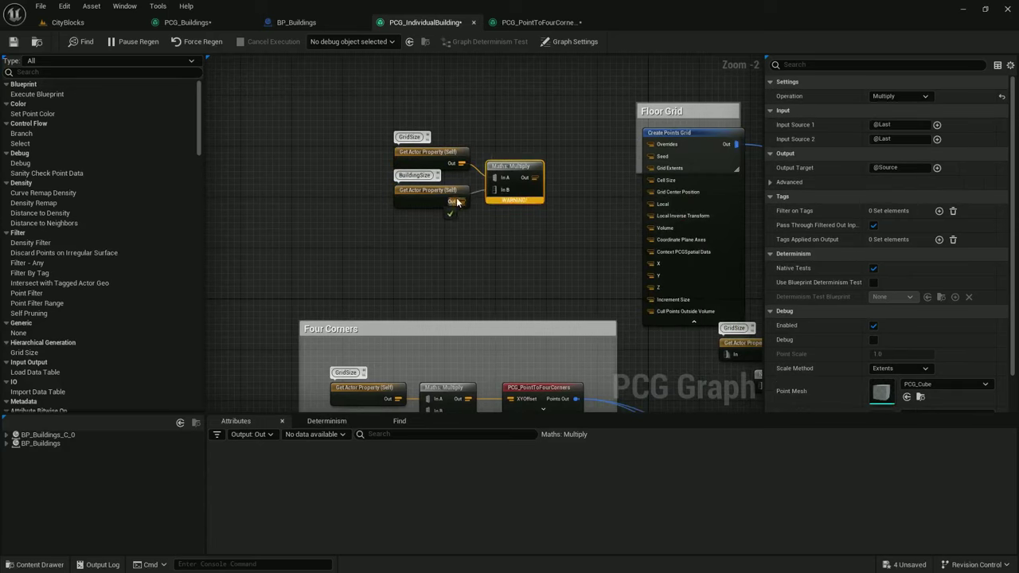
{"action": "left_click_drag", "start_coordinate": [507, 176], "coordinate": [551, 165]}
{"action": "type", "text": "divi"}
{"action": "key", "text": "Return"}
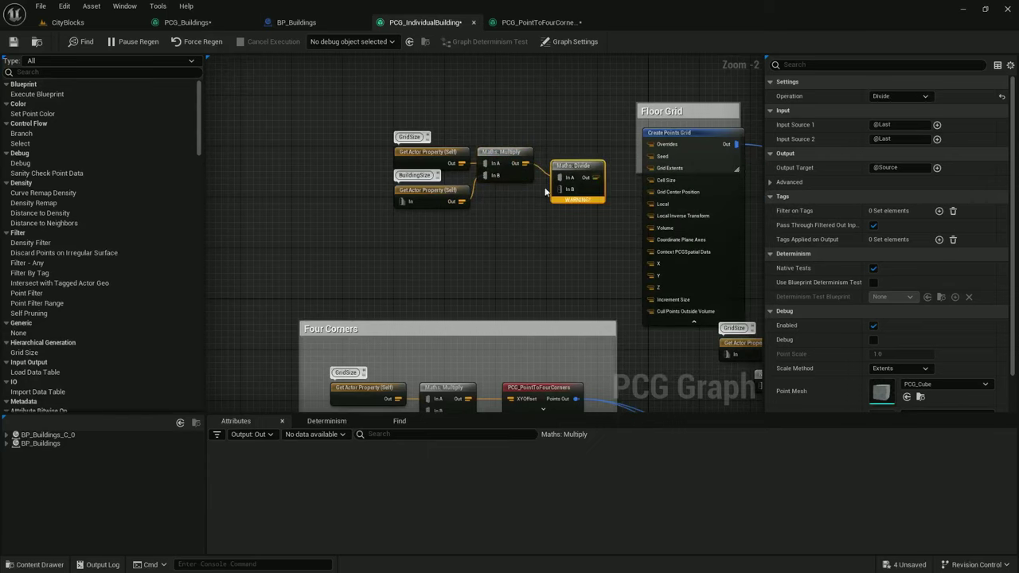
Add a Create Attribute node with double value 2.0, connect it to the Divide node's In B and place it under the Multiply node
{"action": "right_click", "coordinate": [488, 271]}
{"action": "type", "text": "crte"}
{"action": "type", "text": "crea"}
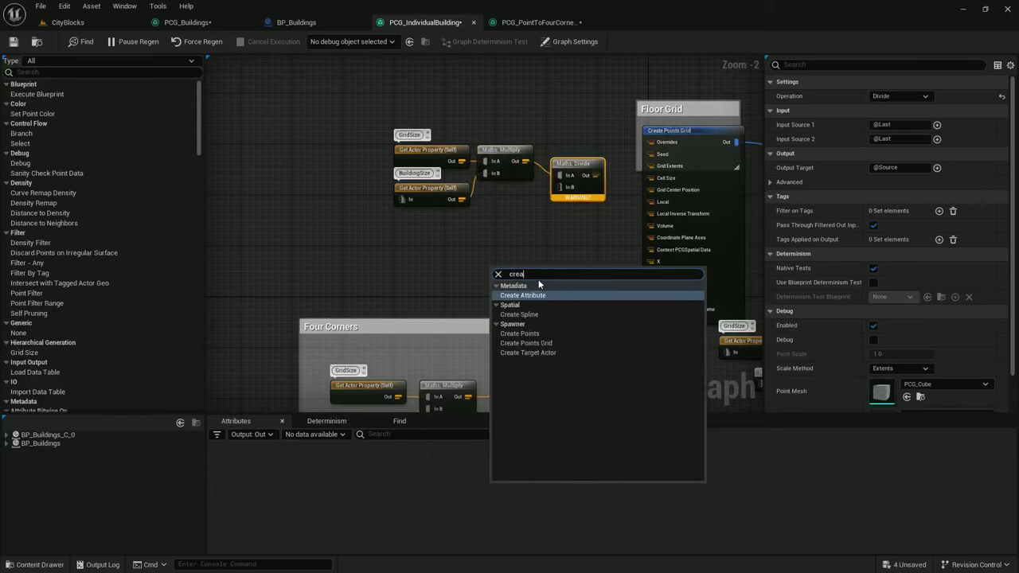
{"action": "left_click", "coordinate": [537, 294]}
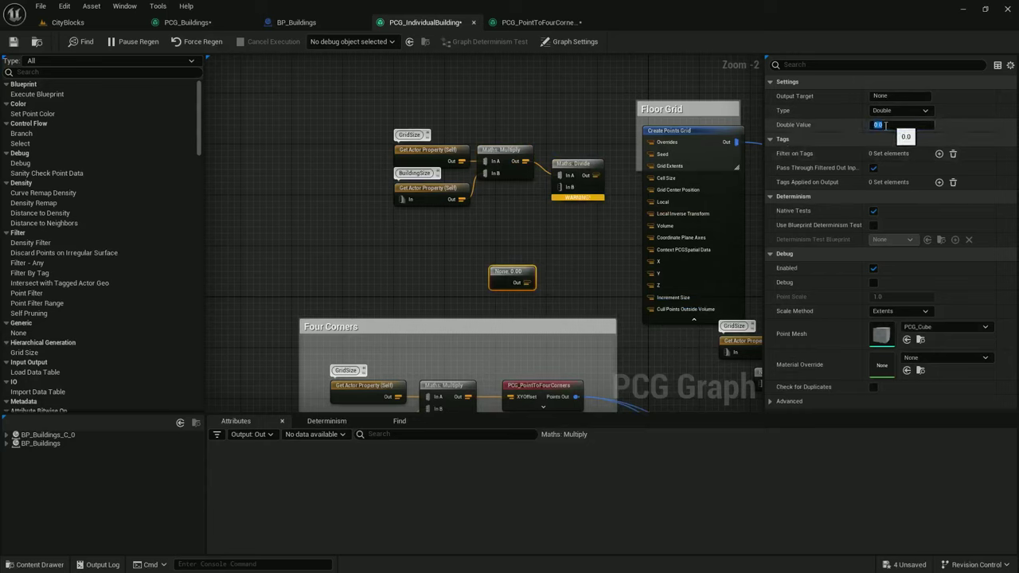
{"action": "type", "text": "2"}
{"action": "key", "text": "Return"}
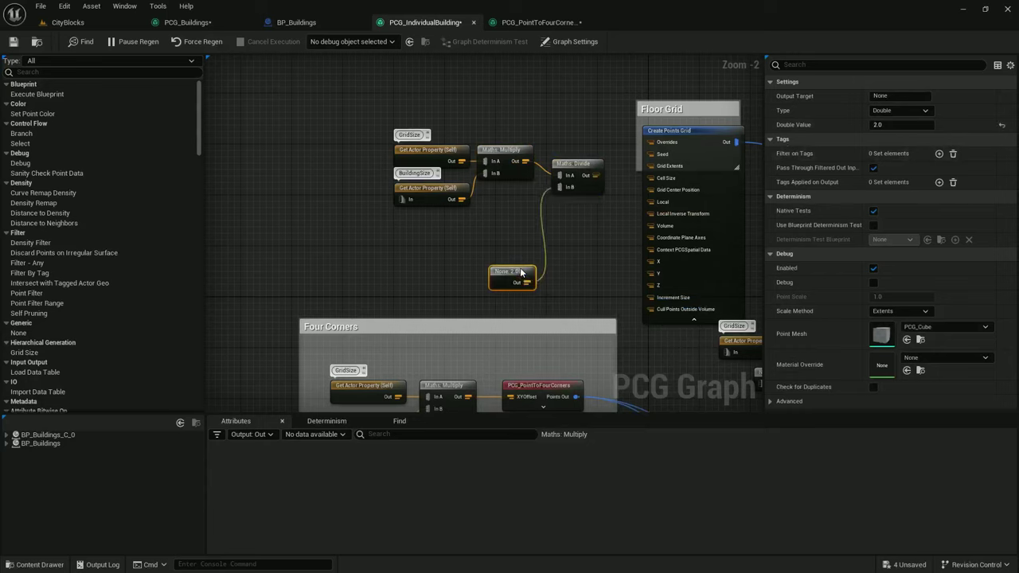
{"action": "left_click_drag", "start_coordinate": [522, 273], "coordinate": [521, 194]}
Connect the Divide output to Create Points Grid's Grid Extents and align the Divide node with the Multiply node
{"action": "left_click_drag", "start_coordinate": [651, 167], "coordinate": [652, 167]}
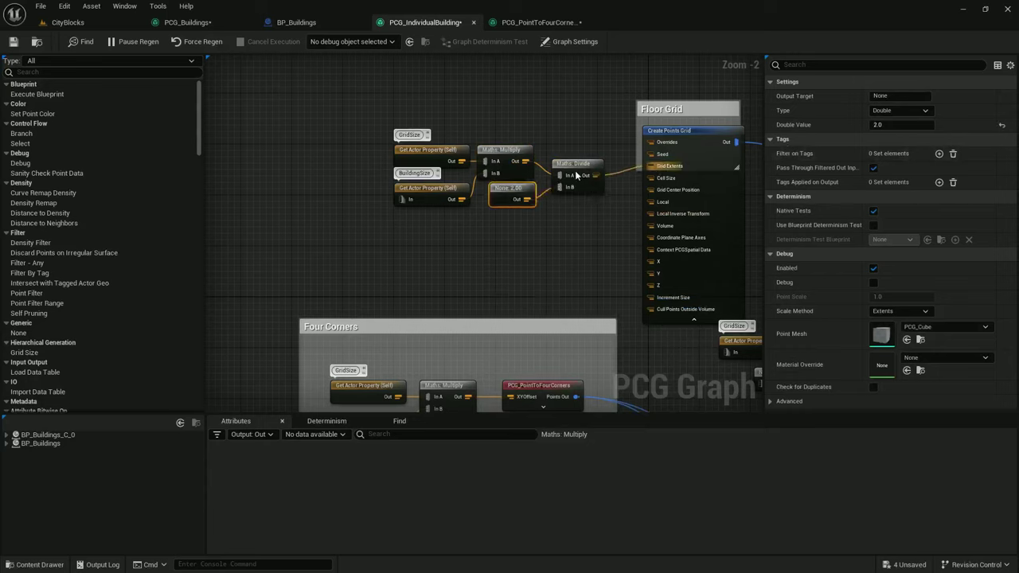
{"action": "mouse_move", "coordinate": [585, 168]}
{"action": "left_mouse_down"}
{"action": "mouse_move", "coordinate": [593, 149]}
{"action": "mouse_move", "coordinate": [581, 151]}
{"action": "left_mouse_up"}
{"action": "double_click", "coordinate": [581, 151]}
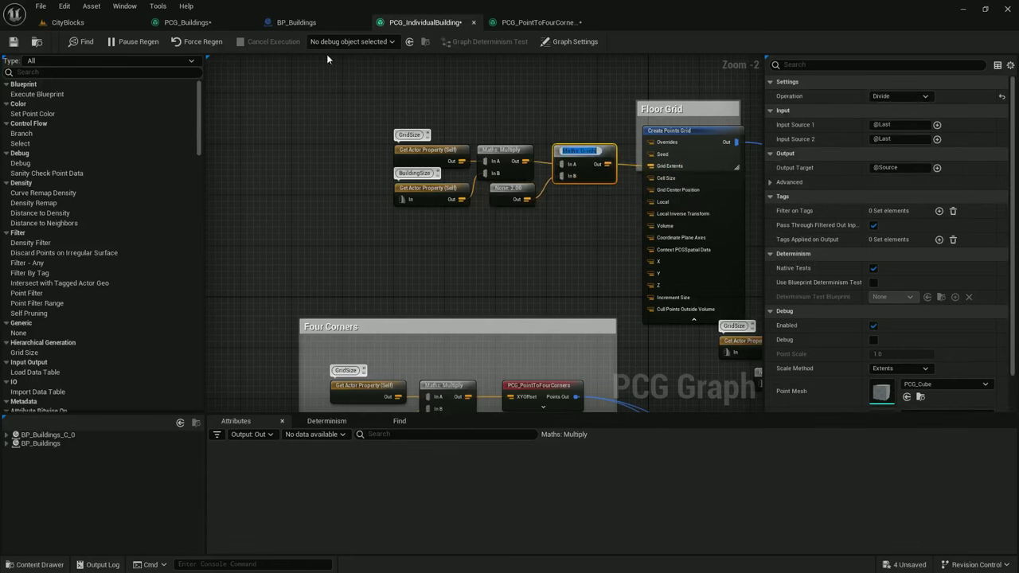
In the CityBlocks level, set BP_Buildings' Block Size X and Y to 15
{"action": "left_click", "coordinate": [102, 18]}
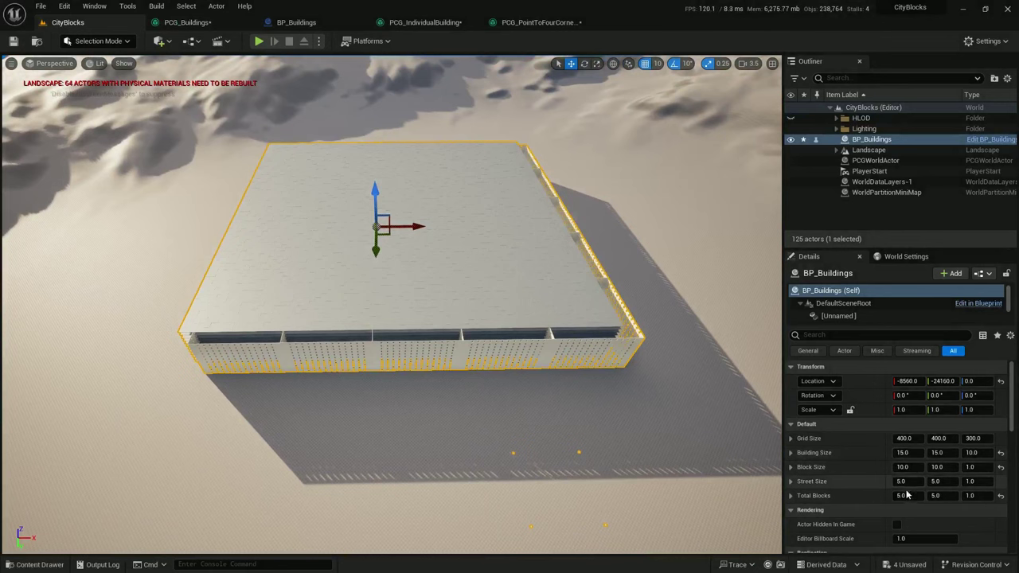
{"action": "left_click", "coordinate": [906, 467]}
{"action": "type", "text": "15"}
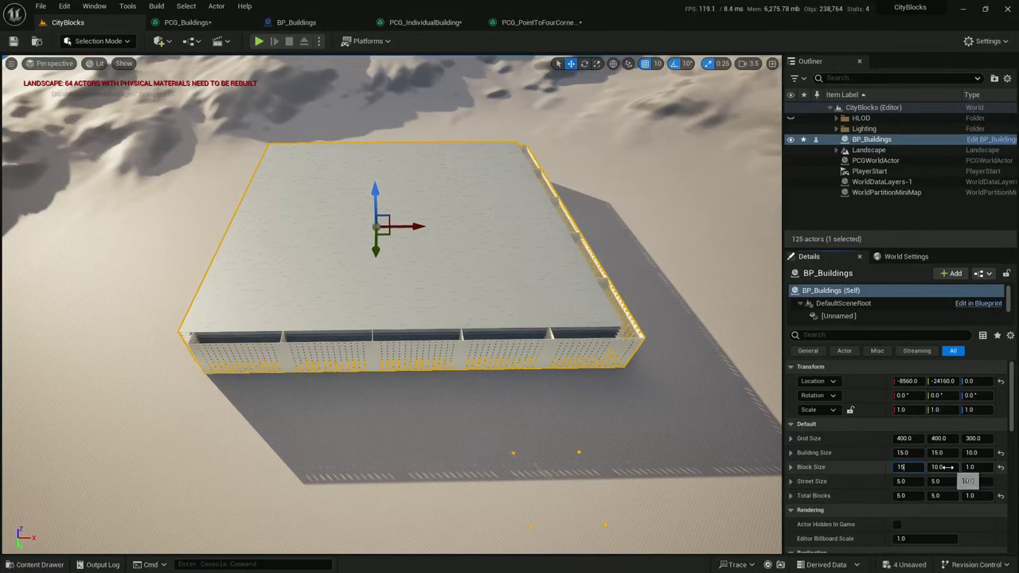
{"action": "left_click", "coordinate": [947, 467]}
{"action": "type", "text": "15"}
Set BP_Buildings' Building Size X and Y to 12 and inspect how the floors sit within the walls
{"action": "left_click", "coordinate": [924, 453]}
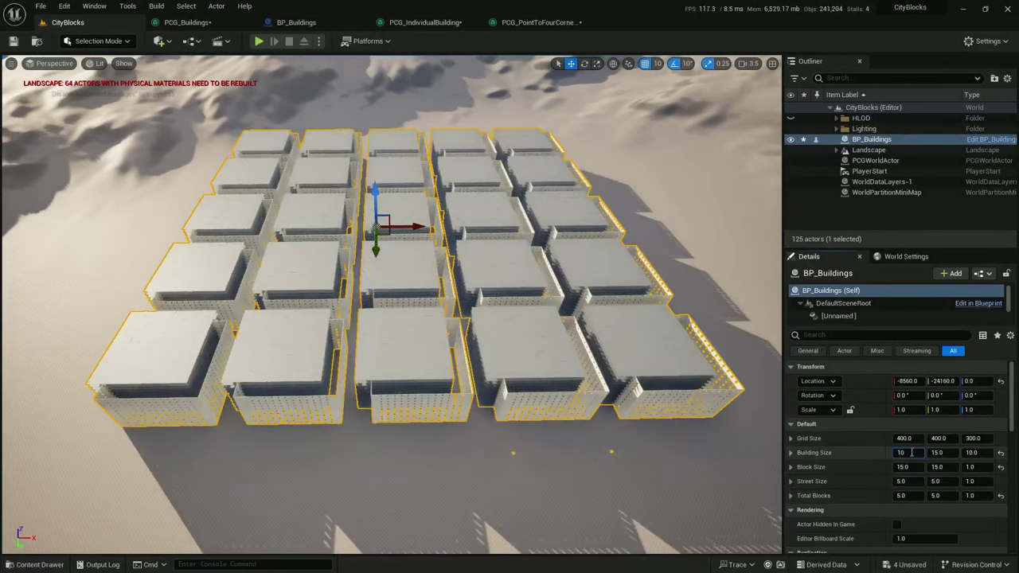
{"action": "type", "text": "12"}
{"action": "key", "text": "Tab"}
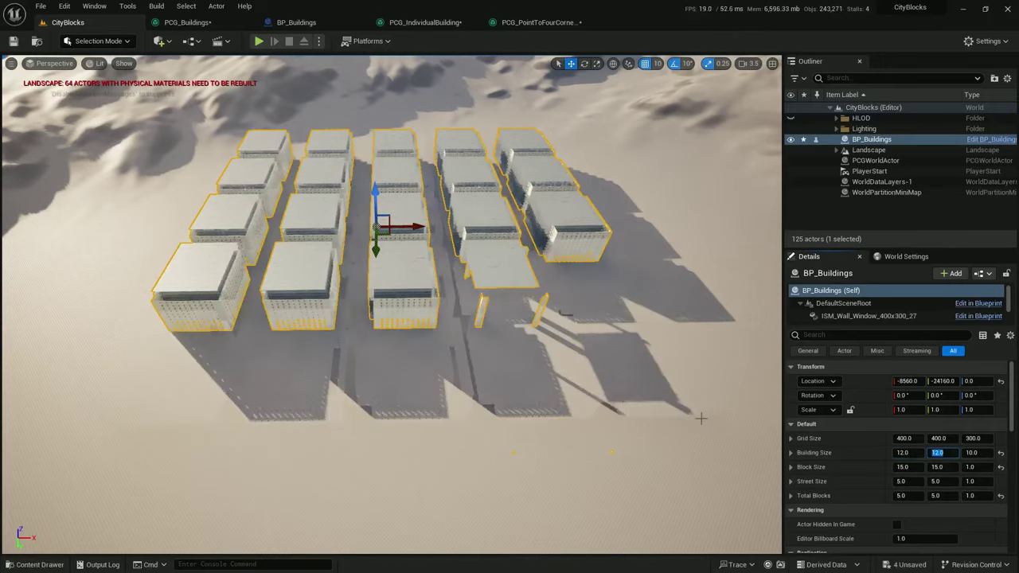
{"action": "type", "text": "12"}
{"action": "key", "text": "Return"}
{"action": "key", "text": "w"}
{"action": "mouse_move", "coordinate": [372, 334]}
{"action": "right_mouse_down"}
{"action": "mouse_move", "coordinate": [430, 350]}
{"action": "mouse_move", "coordinate": [372, 335]}
{"action": "right_mouse_up"}
{"action": "key", "text": "s"}
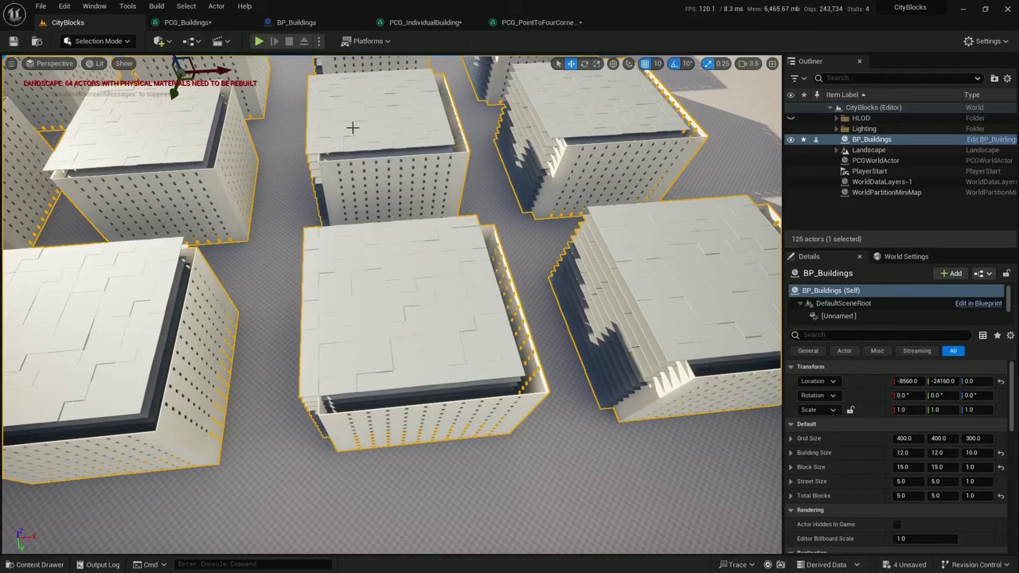
In PCG_IndividualBuilding, move the GridSize, BuildingSize, Multiply, attribute and Divide nodes together farther away from the Floor Grid
{"action": "left_click", "coordinate": [212, 23]}
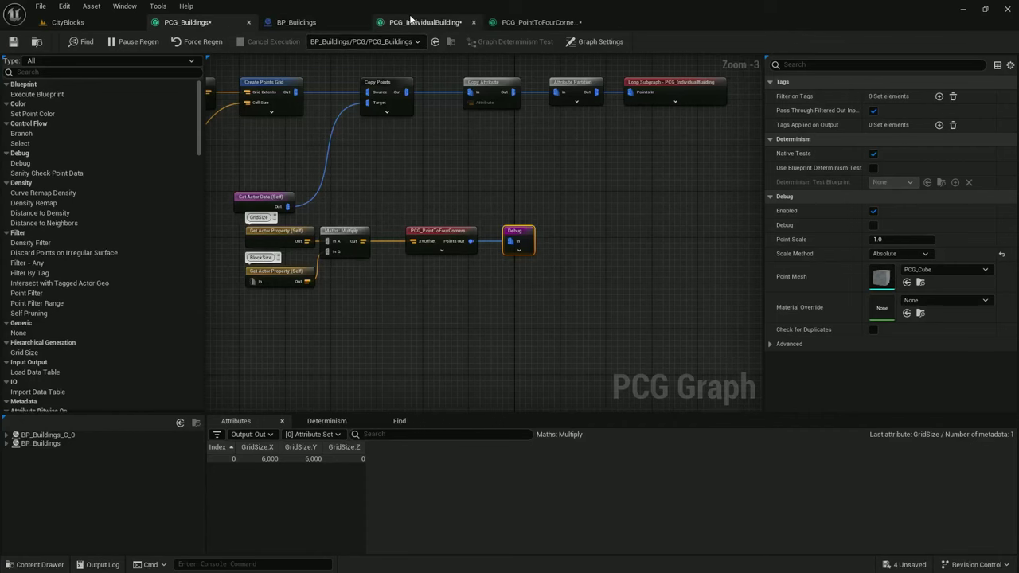
{"action": "left_click", "coordinate": [425, 23]}
{"action": "right_click_drag", "start_coordinate": [425, 83], "coordinate": [373, 146]}
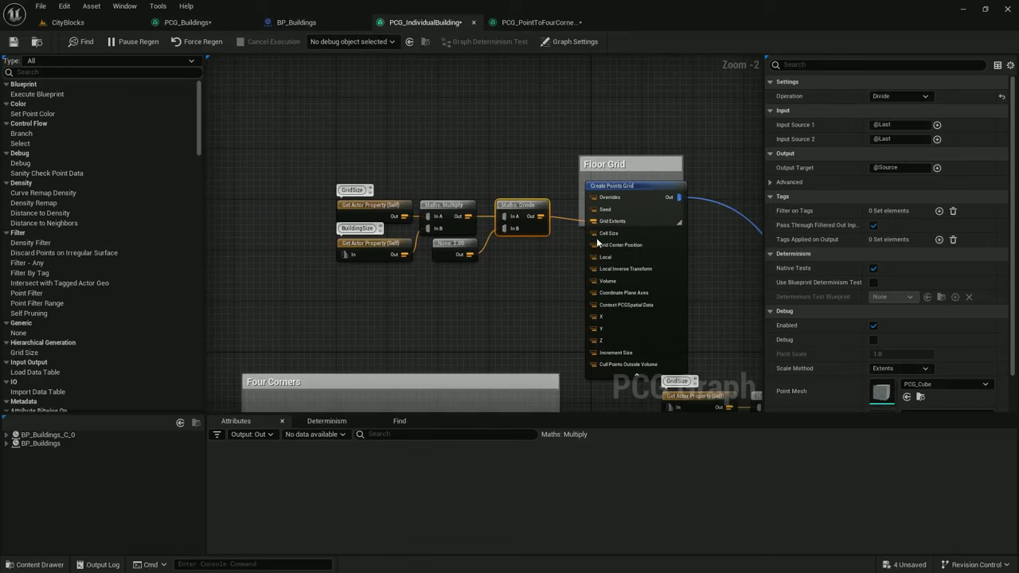
{"action": "right_click_drag", "start_coordinate": [507, 272], "coordinate": [563, 249]}
{"action": "left_click_drag", "start_coordinate": [563, 249], "coordinate": [450, 171]}
{"action": "left_click_drag", "start_coordinate": [574, 184], "coordinate": [494, 148]}
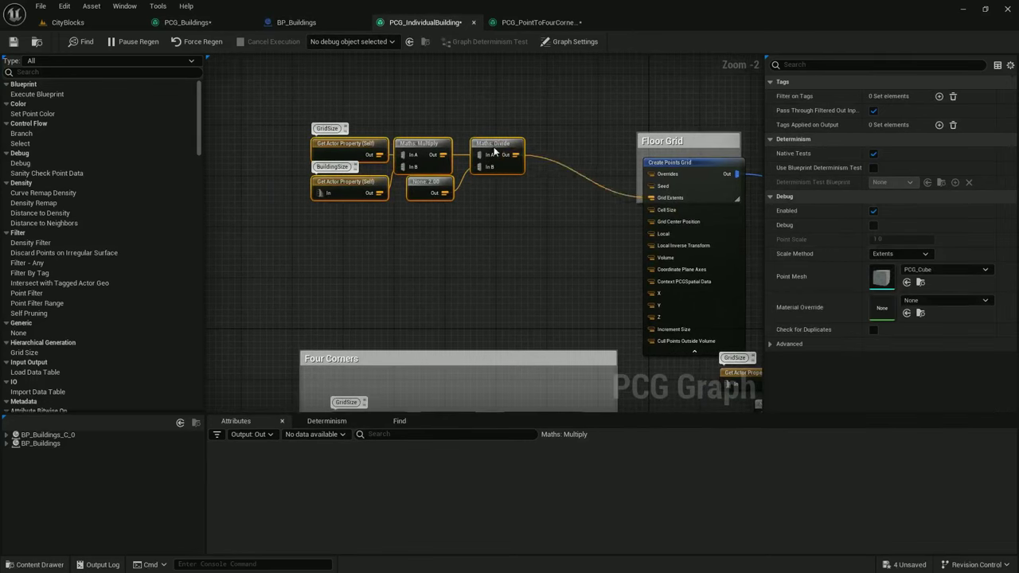
Connect the GridSize property output to Create Points Grid's Cell Size, check the buildings in CityBlocks and return to the PCG_IndividualBuilding graph
{"action": "left_click", "coordinate": [683, 177]}
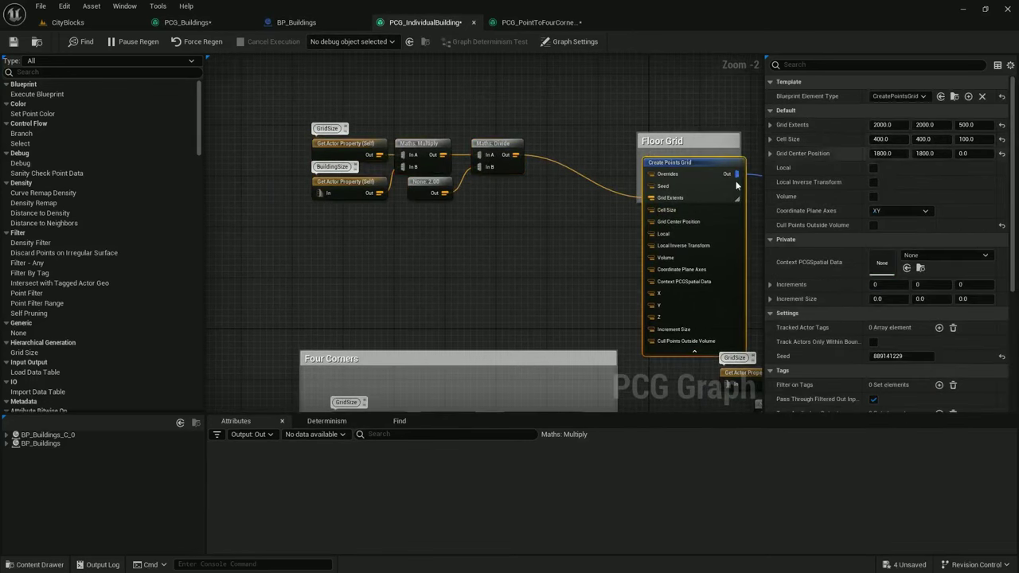
{"action": "scroll", "coordinate": [555, 282], "scroll_direction": "down", "scroll_amount": 2}
{"action": "right_click_drag", "start_coordinate": [555, 281], "coordinate": [487, 308]}
{"action": "scroll", "coordinate": [591, 167], "scroll_direction": "up", "scroll_amount": 1}
{"action": "left_click_drag", "start_coordinate": [423, 195], "coordinate": [682, 259]}
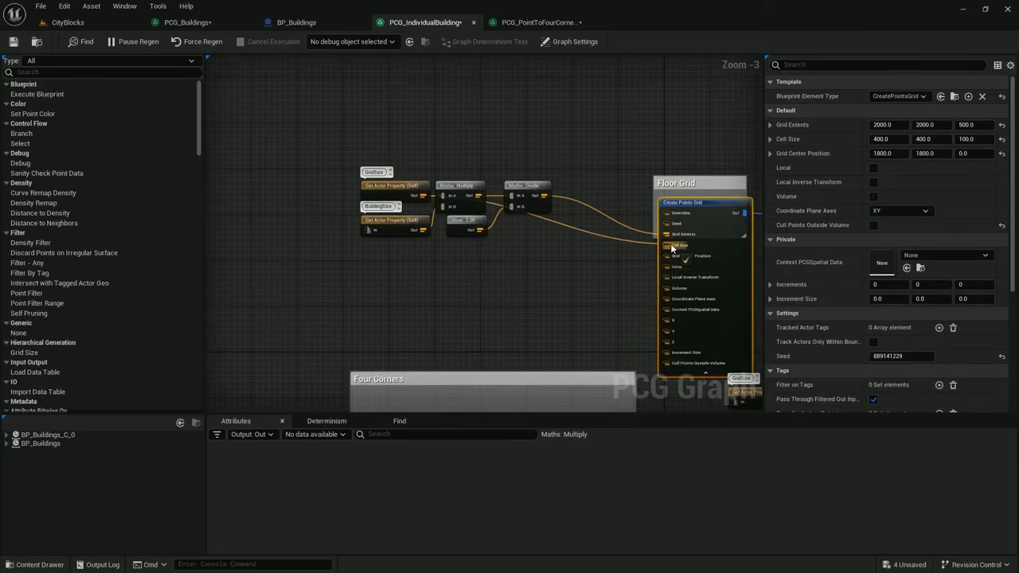
{"action": "left_click", "coordinate": [67, 23]}
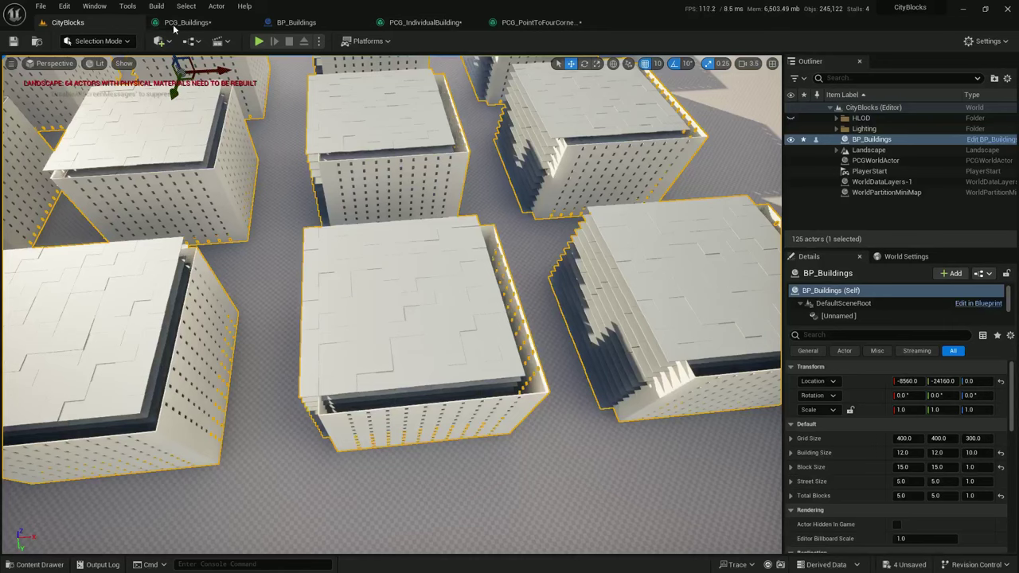
{"action": "left_click", "coordinate": [404, 22]}
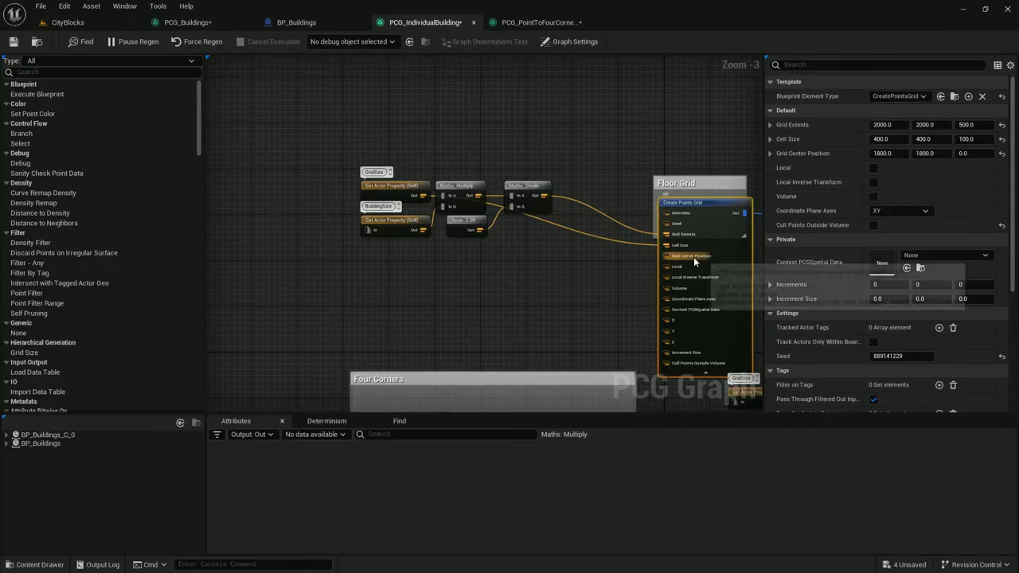
Connect the Divide node's output to Create Points Grid's Grid Center Position
{"action": "scroll", "coordinate": [529, 181], "scroll_direction": "up", "scroll_amount": 1}
{"action": "scroll", "coordinate": [529, 181], "scroll_direction": "up", "scroll_amount": 1}
{"action": "left_click", "coordinate": [530, 181]}
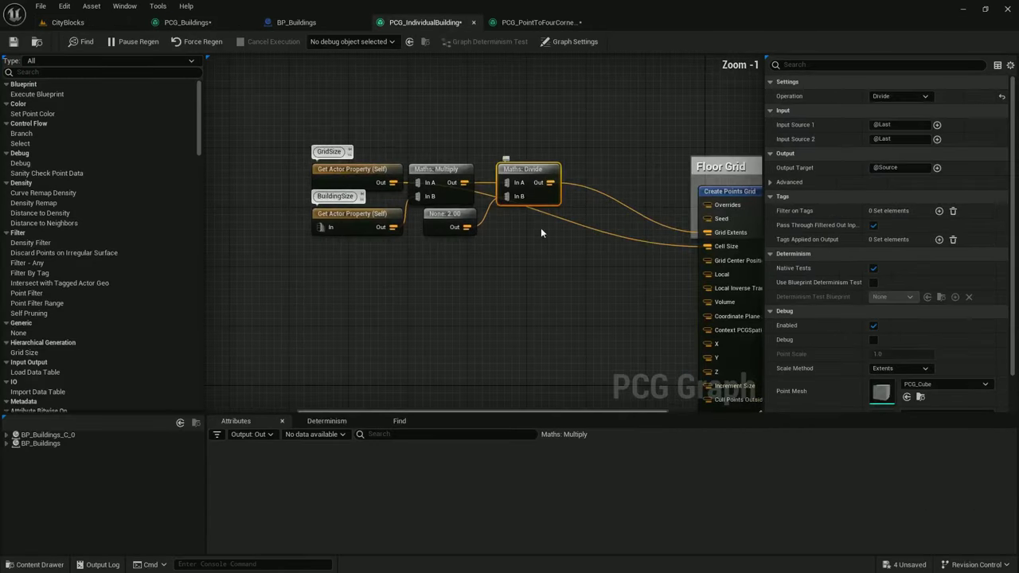
{"action": "right_click_drag", "start_coordinate": [542, 228], "coordinate": [572, 228]}
Inspect how the floors line up with the walls on the CityBlocks buildings and return to the PCG_IndividualBuilding graph
{"action": "left_click", "coordinate": [87, 23]}
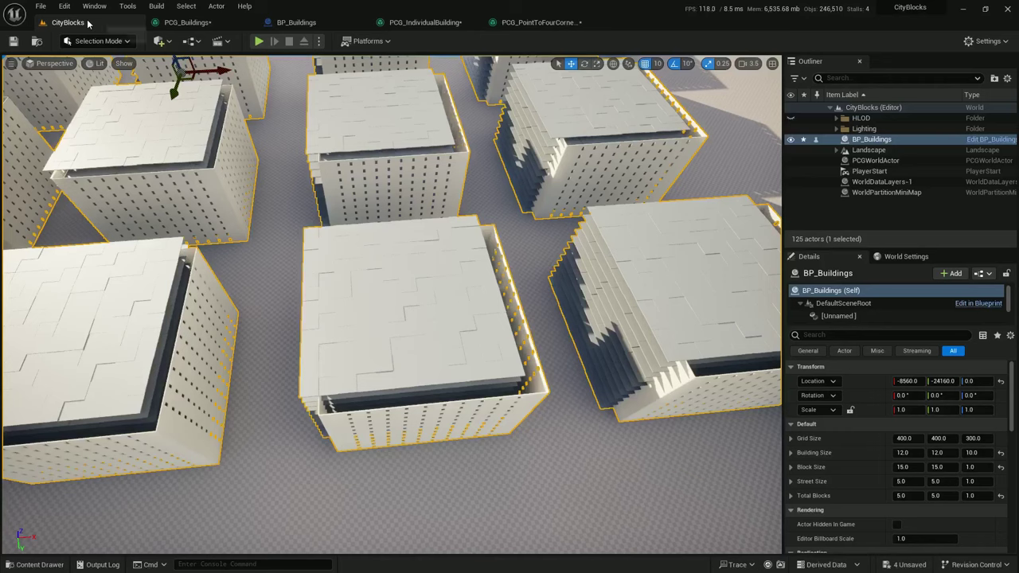
{"action": "key", "text": "w"}
{"action": "right_click_drag", "start_coordinate": [345, 200], "coordinate": [362, 177]}
{"action": "key", "text": "s"}
{"action": "scroll", "coordinate": [390, 159], "scroll_direction": "down", "scroll_amount": 1}
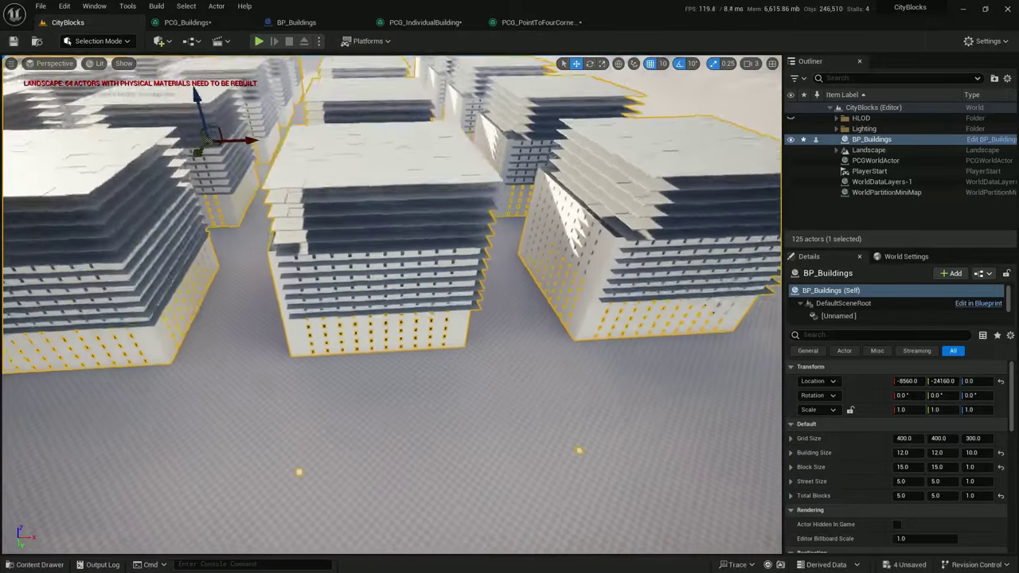
{"action": "key", "text": "q"}
{"action": "right_click_drag", "start_coordinate": [390, 294], "coordinate": [415, 326]}
{"action": "left_click", "coordinate": [187, 22]}
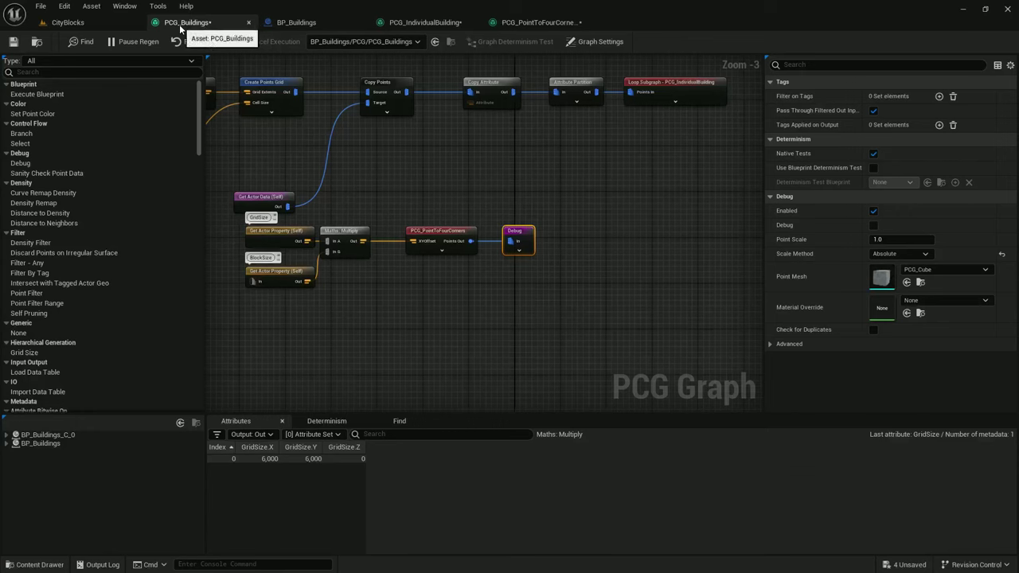
{"action": "left_click", "coordinate": [403, 27]}
{"action": "right_click_drag", "start_coordinate": [528, 198], "coordinate": [448, 188]}
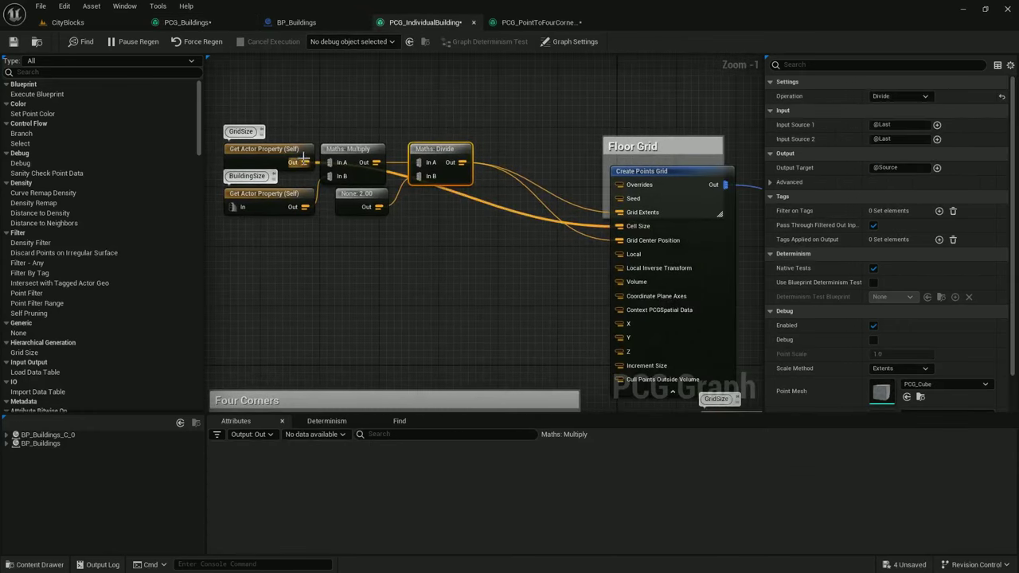
{"action": "left_click_drag", "start_coordinate": [305, 163], "coordinate": [464, 219]}
{"action": "type", "text": "multiply"}
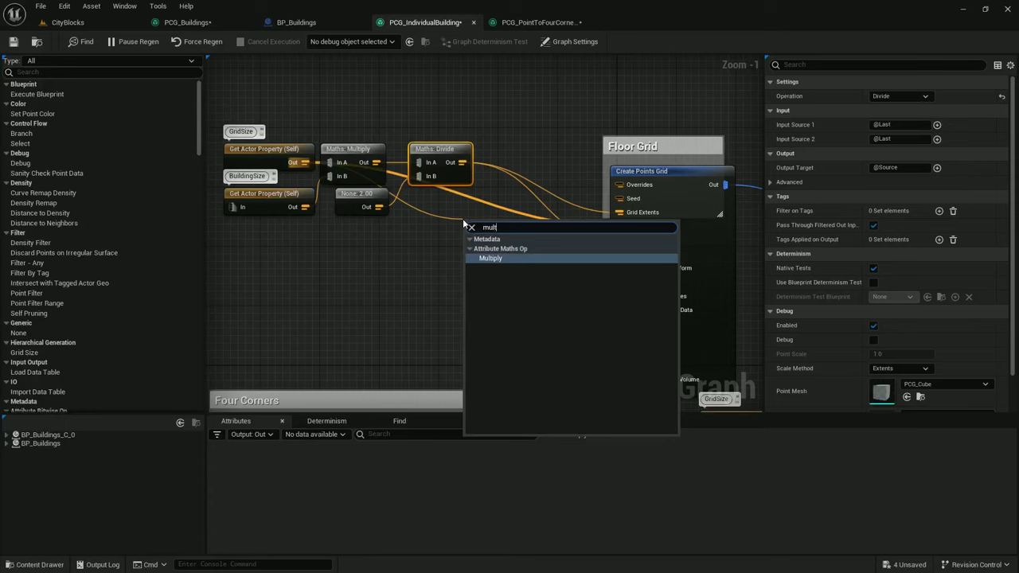
{"action": "key", "text": "Return"}
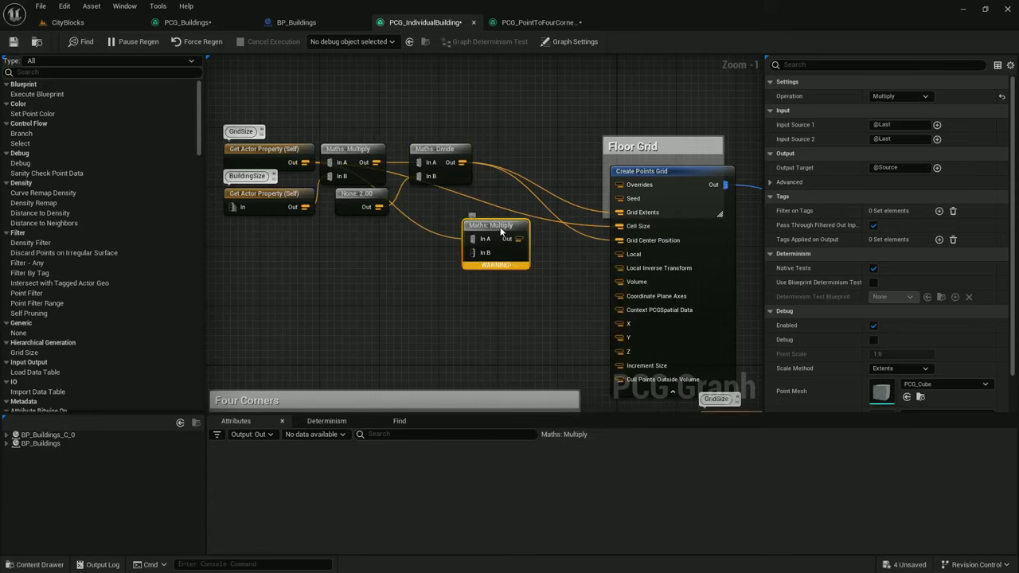
{"action": "key", "text": "Delete"}
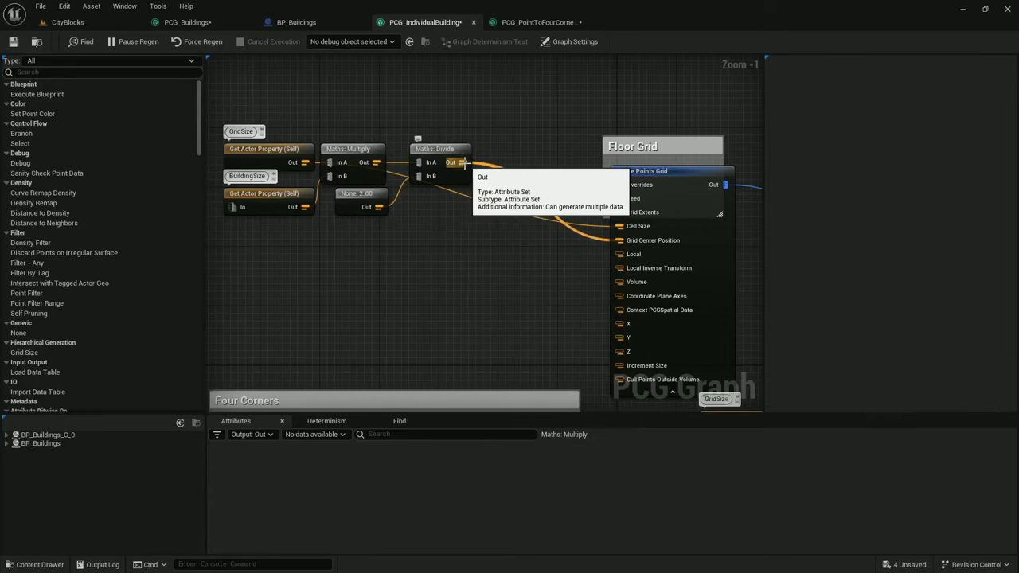
Feed the Divide output into a new Multiply node and add a Create Attribute node with a Double value of 0.0
{"action": "left_click_drag", "start_coordinate": [461, 162], "coordinate": [497, 234]}
{"action": "type", "text": "multiply"}
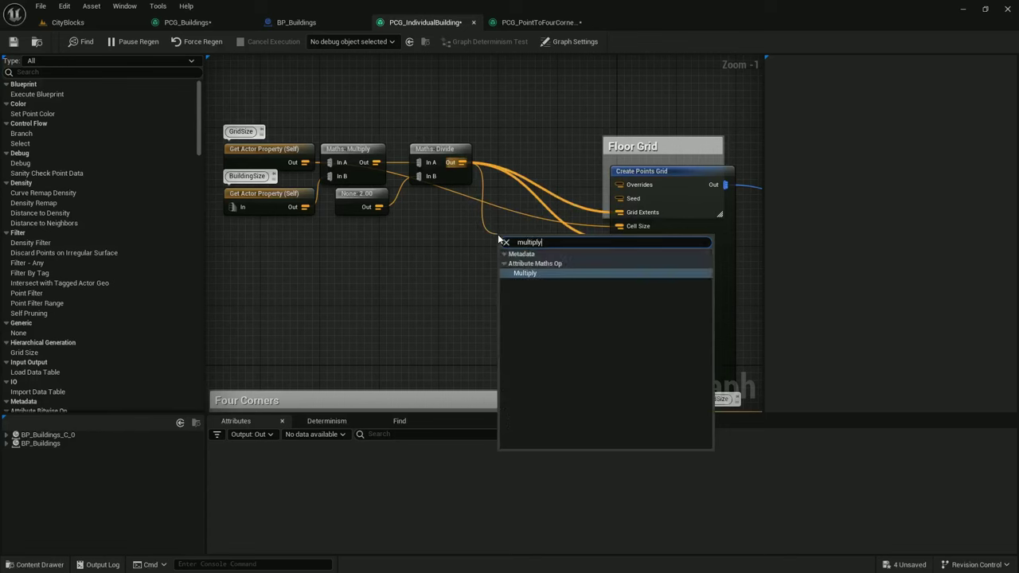
{"action": "key", "text": "Return"}
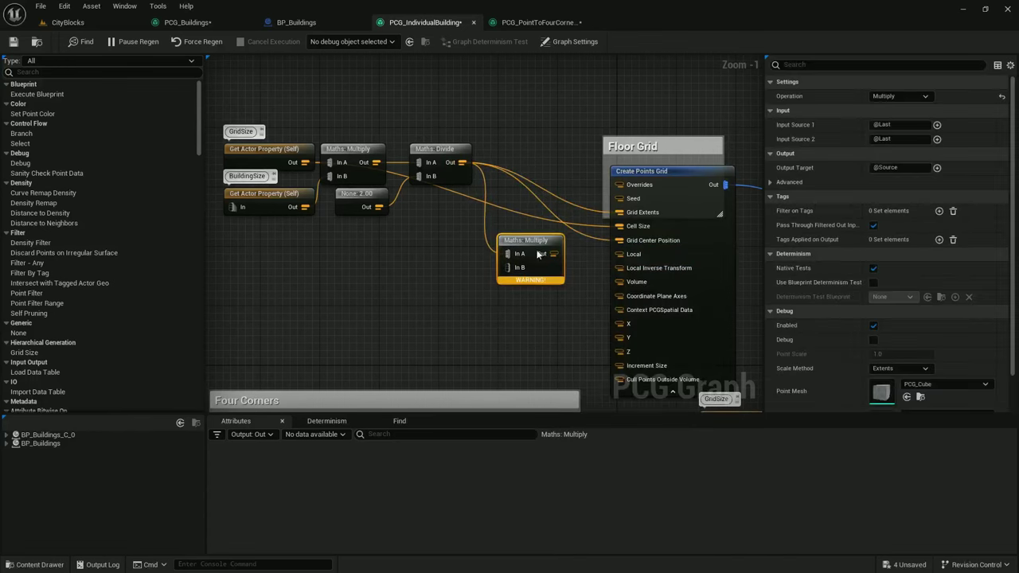
{"action": "right_click", "coordinate": [415, 283]}
{"action": "type", "text": "creat"}
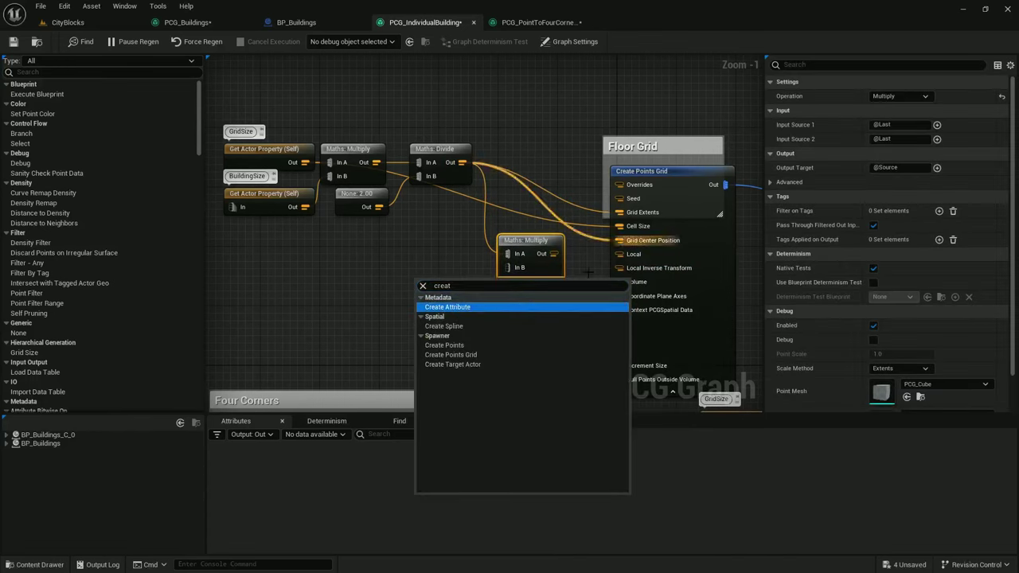
{"action": "left_click", "coordinate": [472, 308]}
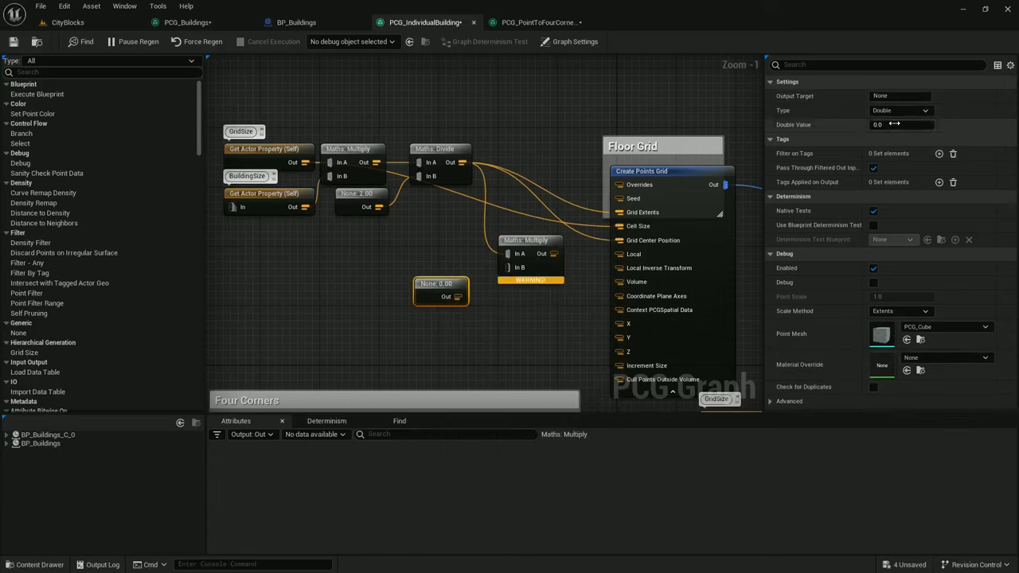
{"action": "left_click_drag", "start_coordinate": [451, 297], "coordinate": [507, 267]}
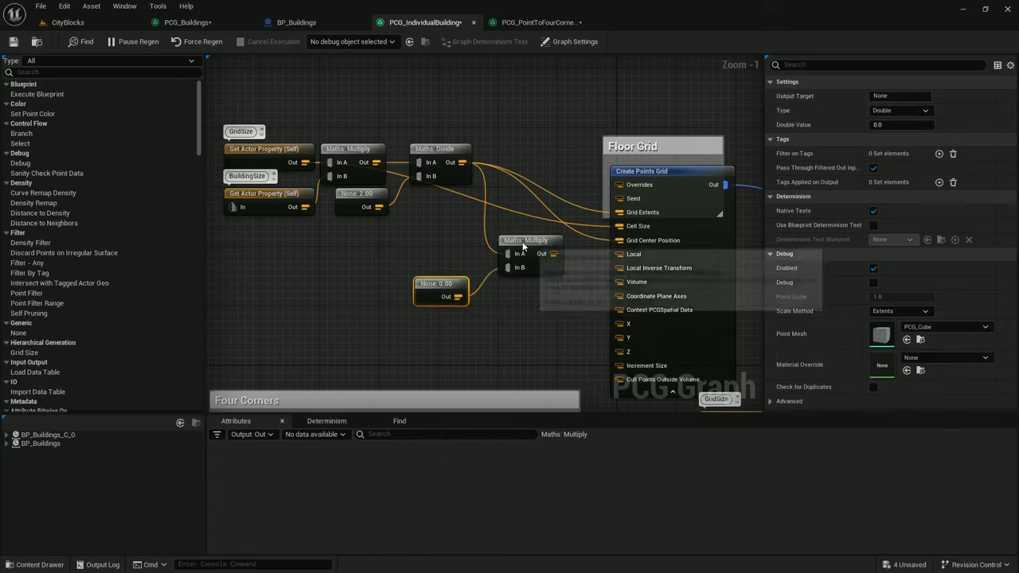
{"action": "left_click", "coordinate": [525, 240]}
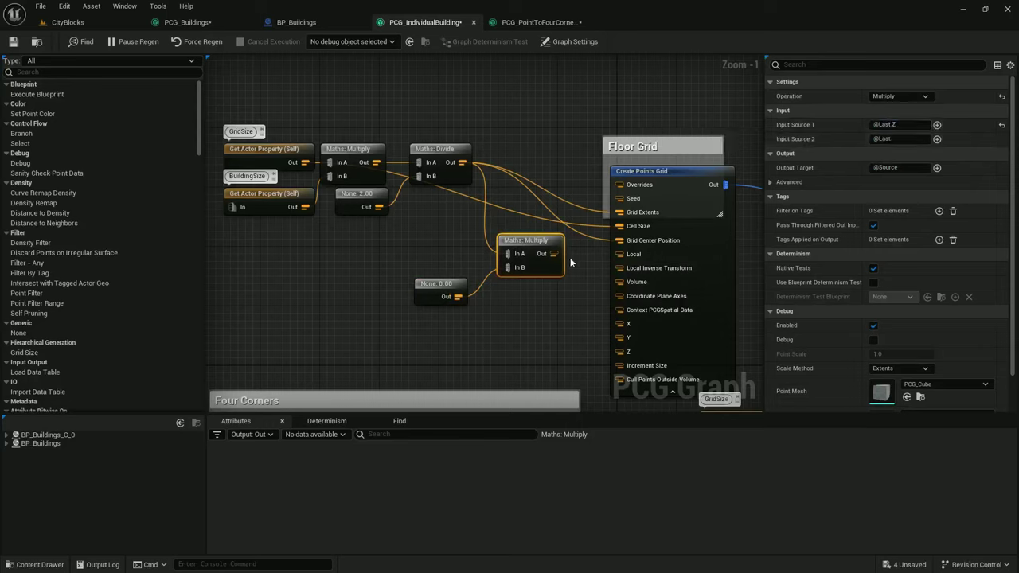
{"action": "left_click_drag", "start_coordinate": [586, 226], "coordinate": [619, 239]}
Examine the floors' height and horizontal offset from the walls in CityBlocks and return to PCG_IndividualBuilding
{"action": "left_click", "coordinate": [68, 22]}
{"action": "right_click_drag", "start_coordinate": [390, 304], "coordinate": [397, 370]}
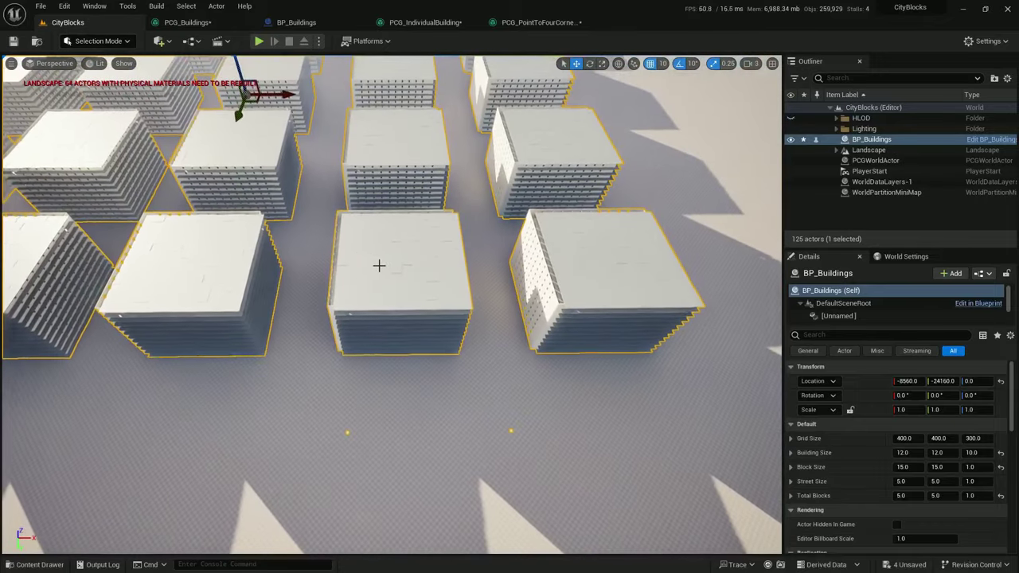
{"action": "right_click_drag", "start_coordinate": [398, 278], "coordinate": [497, 267]}
{"action": "left_click_drag", "start_coordinate": [419, 282], "coordinate": [410, 342]}
{"action": "left_click", "coordinate": [198, 26]}
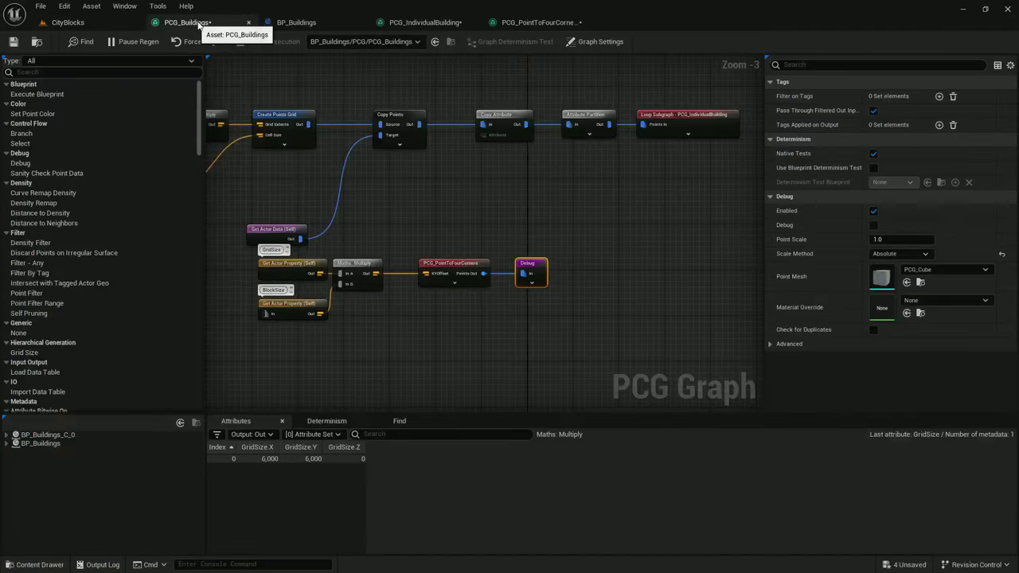
{"action": "left_click", "coordinate": [406, 22]}
Add a Divide node that divides the GridSize property by the existing 2.00 attribute
{"action": "right_click_drag", "start_coordinate": [471, 176], "coordinate": [516, 165]}
{"action": "scroll", "coordinate": [557, 238], "scroll_direction": "up", "scroll_amount": 2}
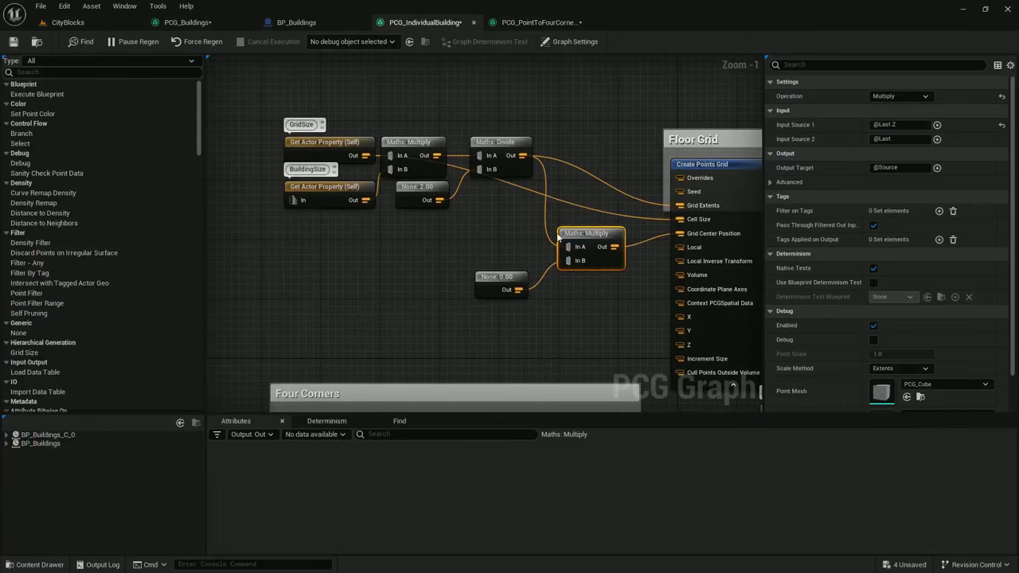
{"action": "left_click", "coordinate": [522, 231]}
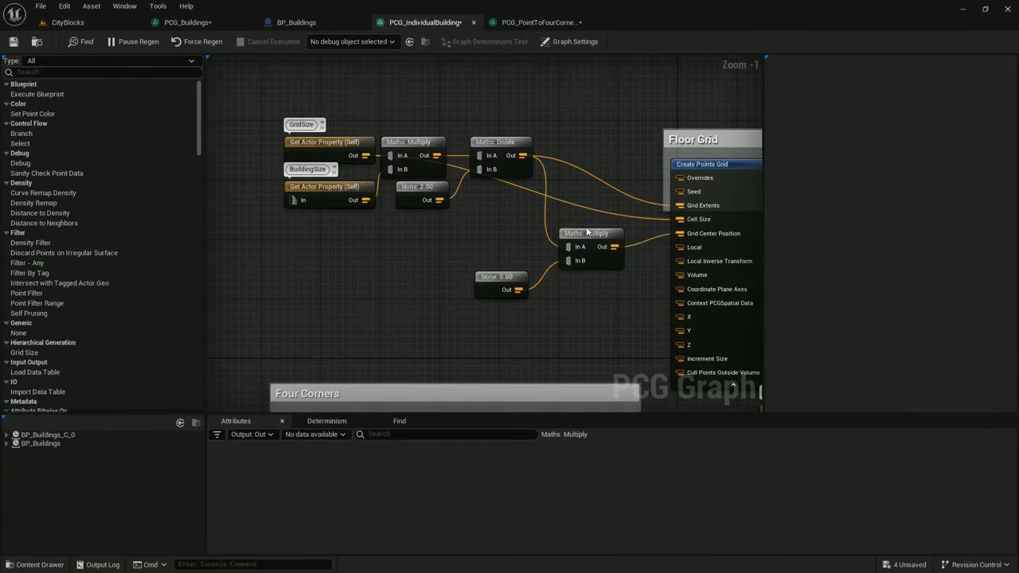
{"action": "right_click_drag", "start_coordinate": [502, 221], "coordinate": [469, 202]}
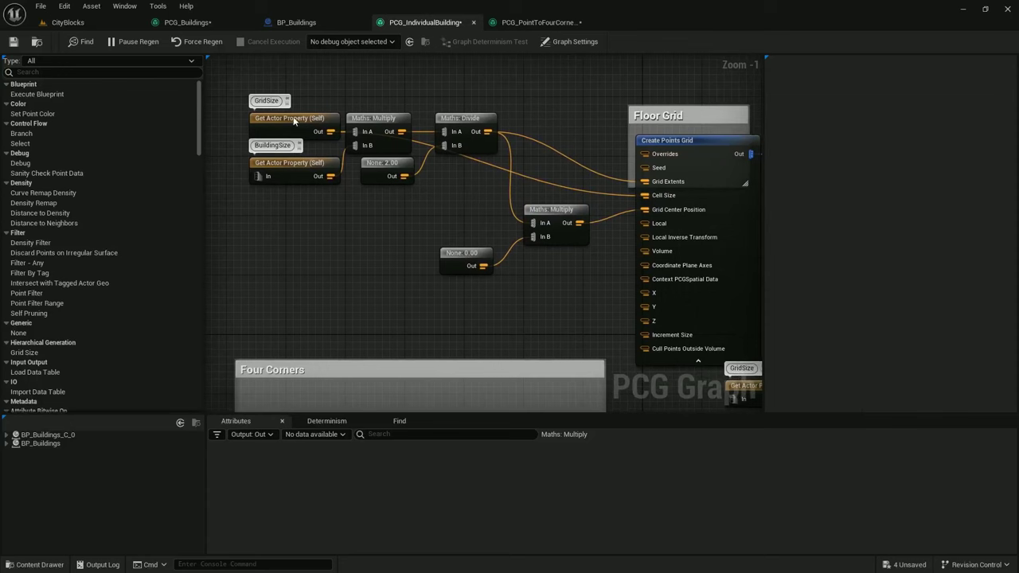
{"action": "left_click", "coordinate": [293, 119]}
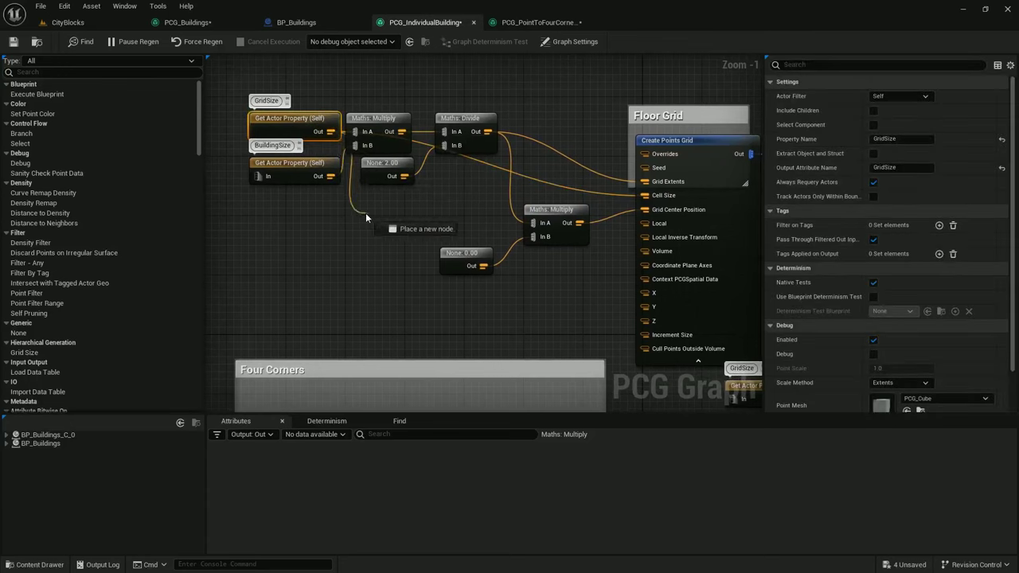
{"action": "left_click_drag", "start_coordinate": [419, 210], "coordinate": [446, 196]}
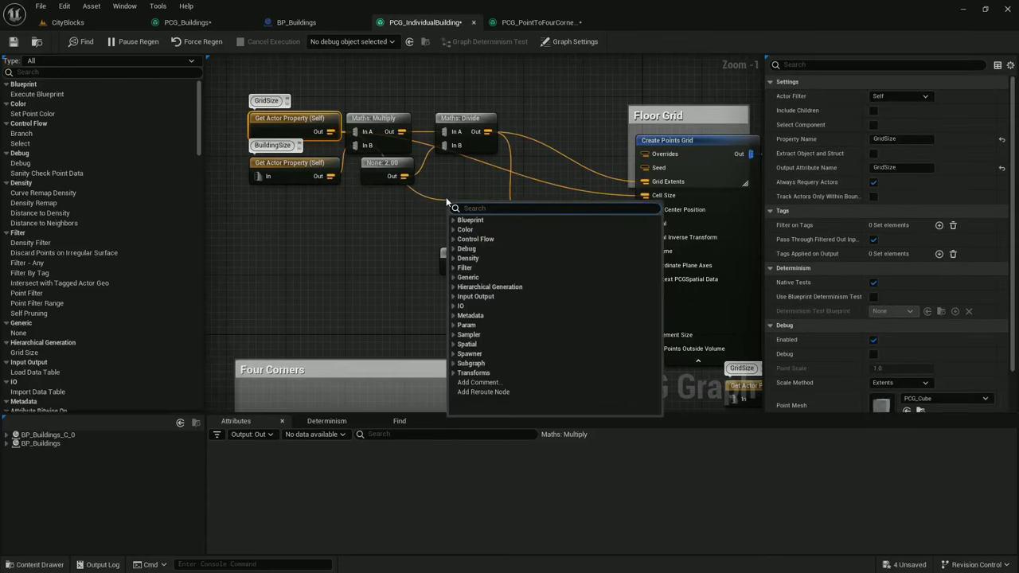
{"action": "type", "text": "divid"}
{"action": "key", "text": "Return"}
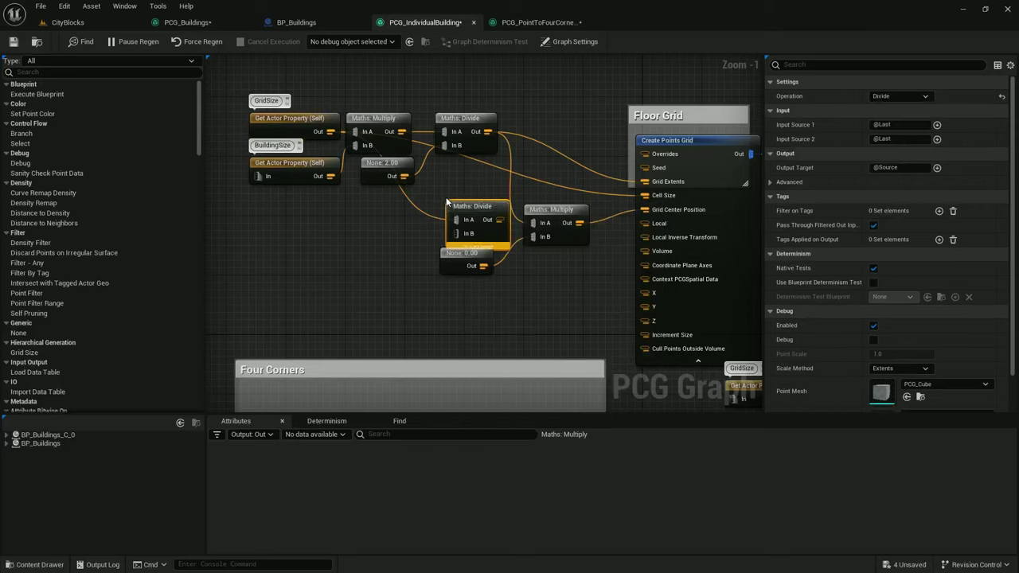
{"action": "left_click_drag", "start_coordinate": [455, 233], "coordinate": [408, 178]}
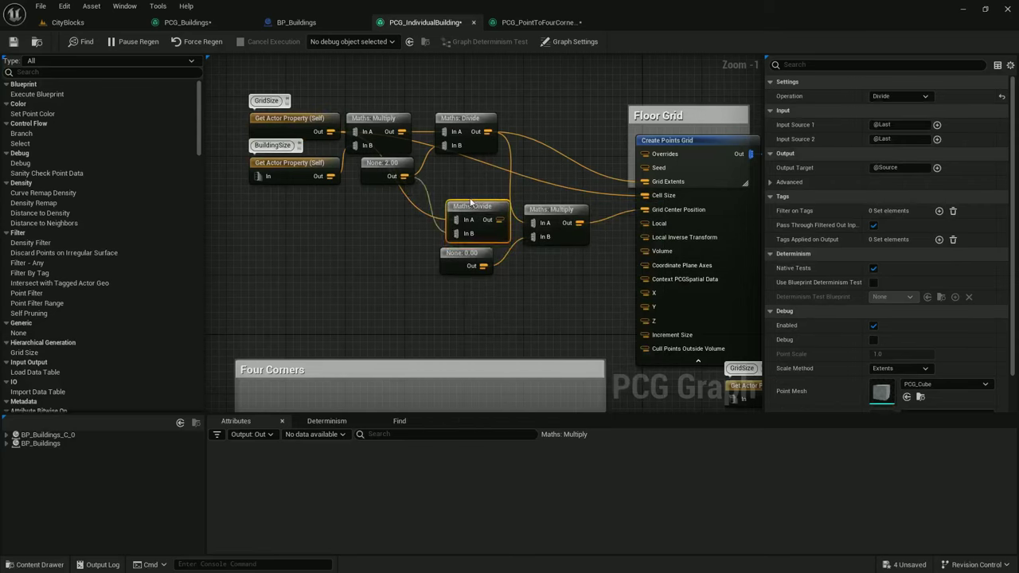
Rearrange the new Divide node and the Multiply feeding Grid Center Position to make room between them
{"action": "left_click_drag", "start_coordinate": [471, 202], "coordinate": [468, 182]}
{"action": "key", "text": "F2"}
{"action": "left_click", "coordinate": [542, 191]}
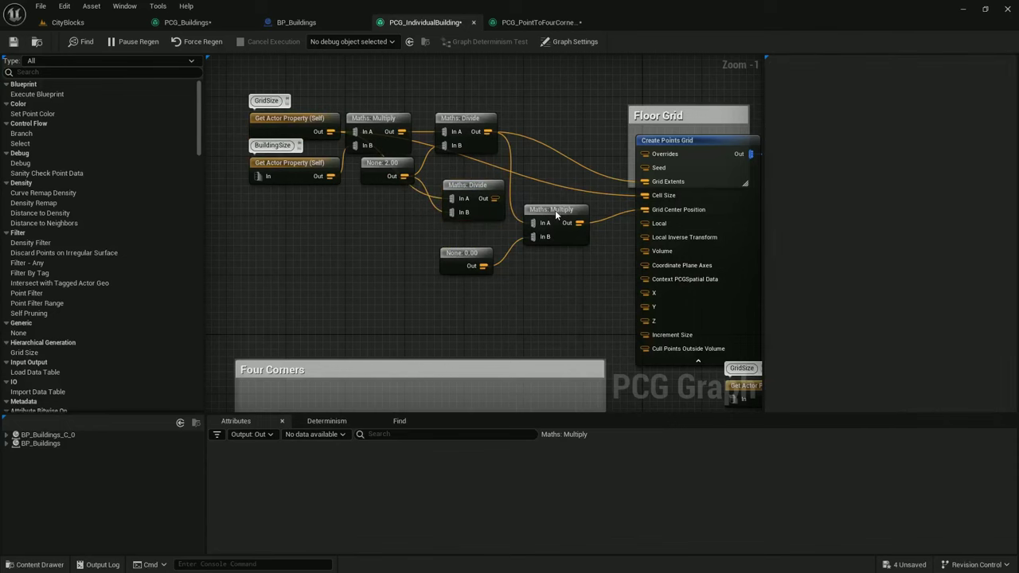
{"action": "left_click_drag", "start_coordinate": [560, 213], "coordinate": [554, 188]}
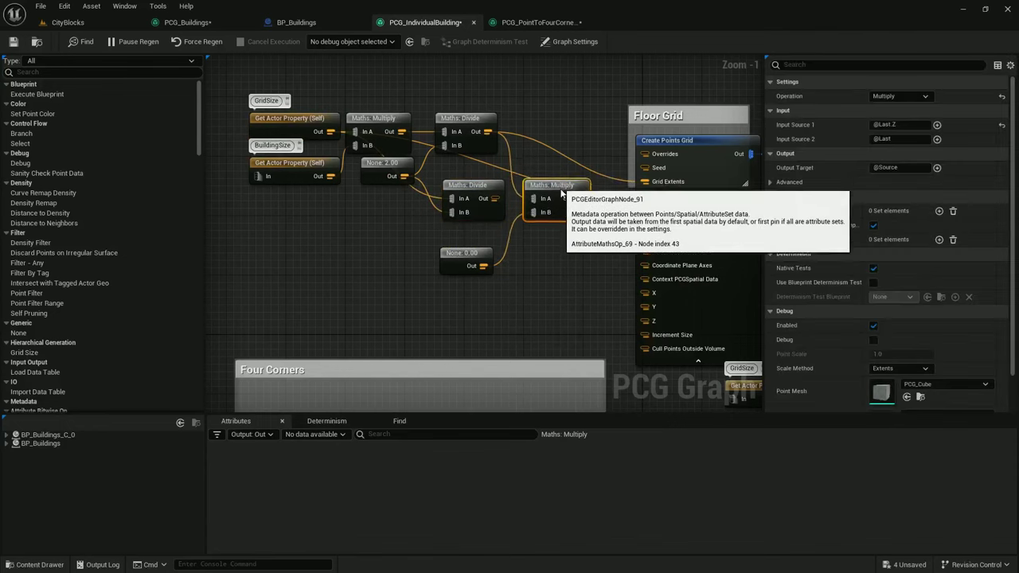
{"action": "right_click_drag", "start_coordinate": [588, 215], "coordinate": [564, 198]}
{"action": "left_click_drag", "start_coordinate": [540, 183], "coordinate": [579, 210]}
Add a Subtract node with its In A fed by the Divide node that halves the building's overall size
{"action": "left_click_drag", "start_coordinate": [461, 115], "coordinate": [482, 147]}
{"action": "type", "text": "subtract"}
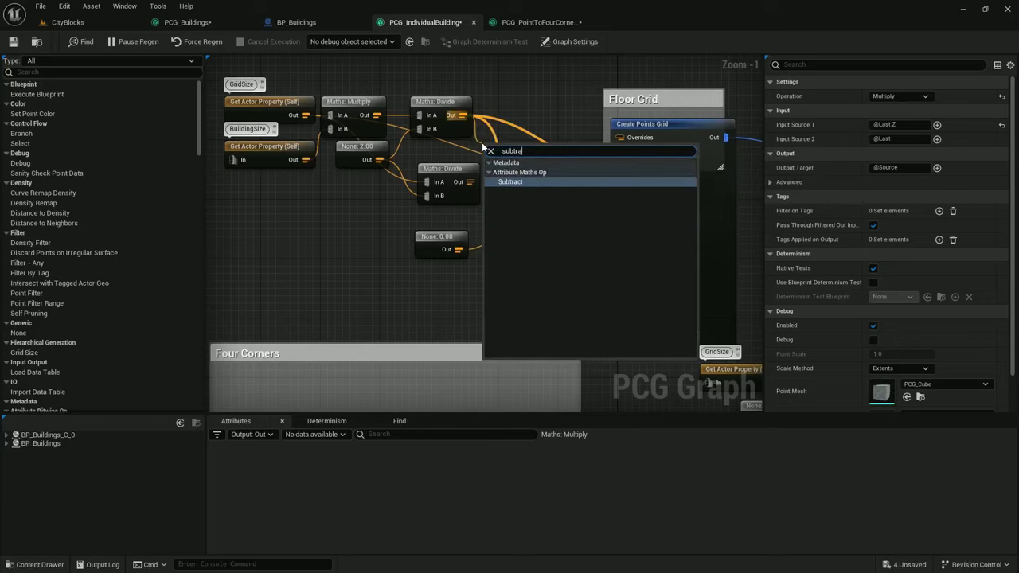
{"action": "key", "text": "Return"}
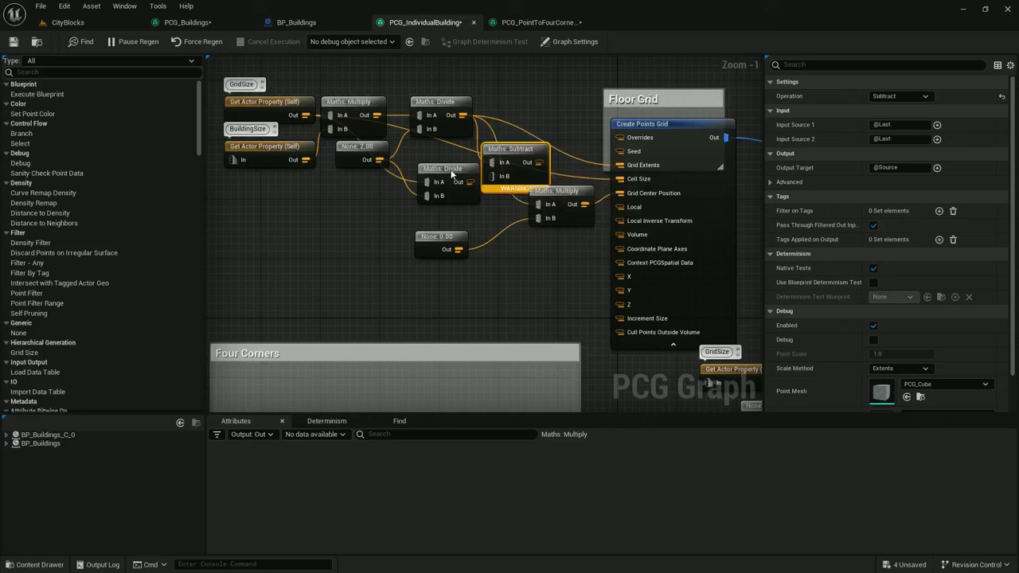
Set the debug object to the Loop_47/7 PCG_IndividualBuilding instance and inspect the GridSize Divide node's attributes
{"action": "left_click", "coordinate": [451, 174]}
{"action": "left_click", "coordinate": [362, 41]}
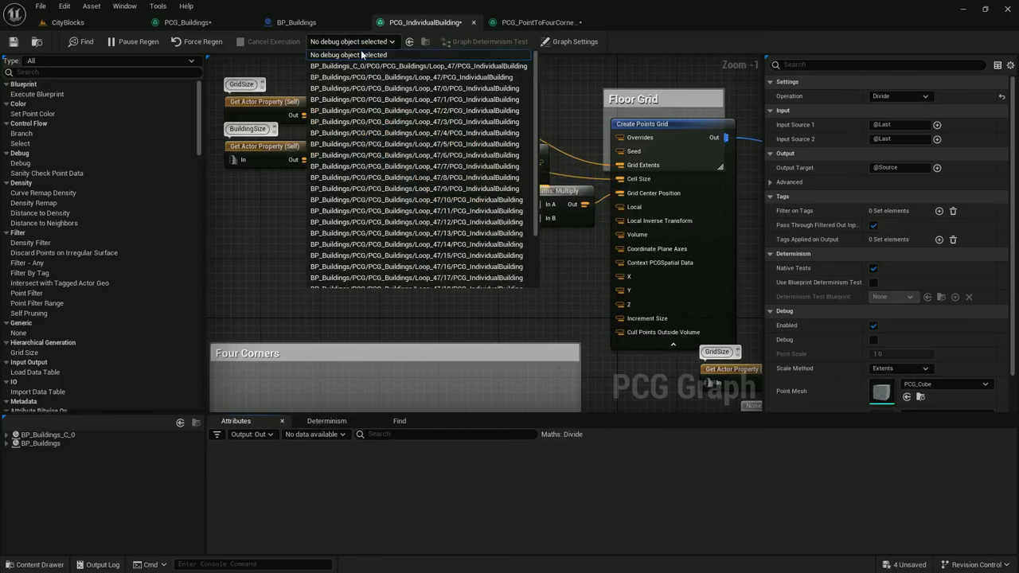
{"action": "left_click", "coordinate": [370, 166]}
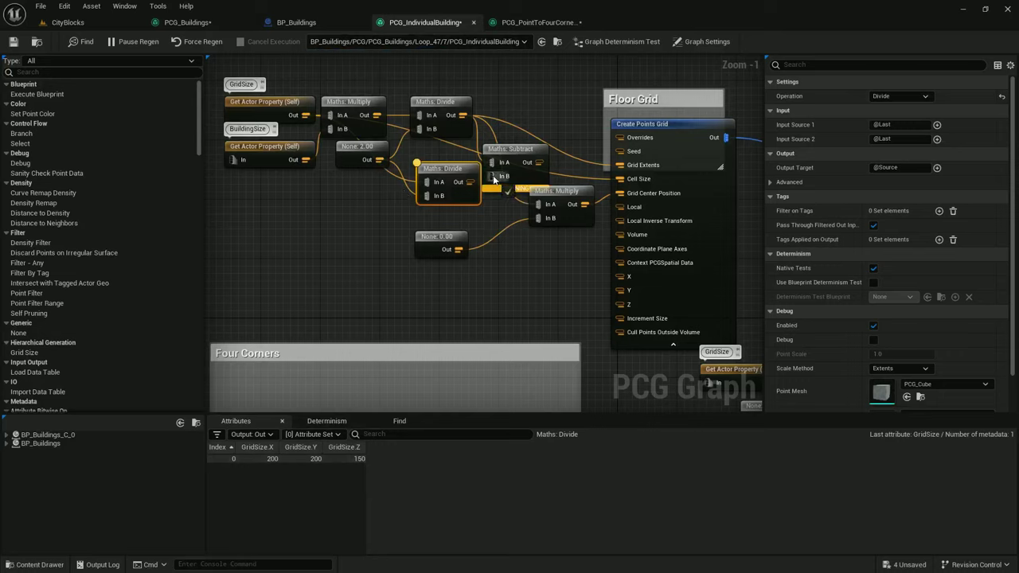
Connect the GridSize Divide to Subtract's In B and Subtract's output to Multiply's In A, then space the nodes out
{"action": "left_click_drag", "start_coordinate": [537, 161], "coordinate": [562, 209]}
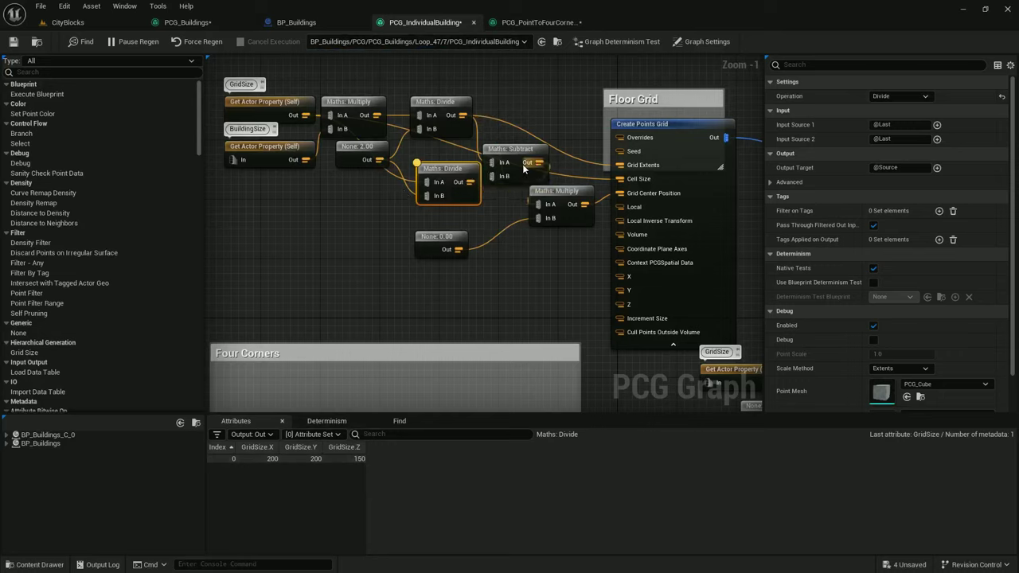
{"action": "left_click", "coordinate": [508, 152], "text": "shift"}
{"action": "left_click_drag", "start_coordinate": [508, 152], "coordinate": [475, 190]}
{"action": "left_click", "coordinate": [468, 169]}
Examine the floor and wall alignment across all the buildings in CityBlocks and return to PCG_IndividualBuilding
{"action": "left_click", "coordinate": [67, 22]}
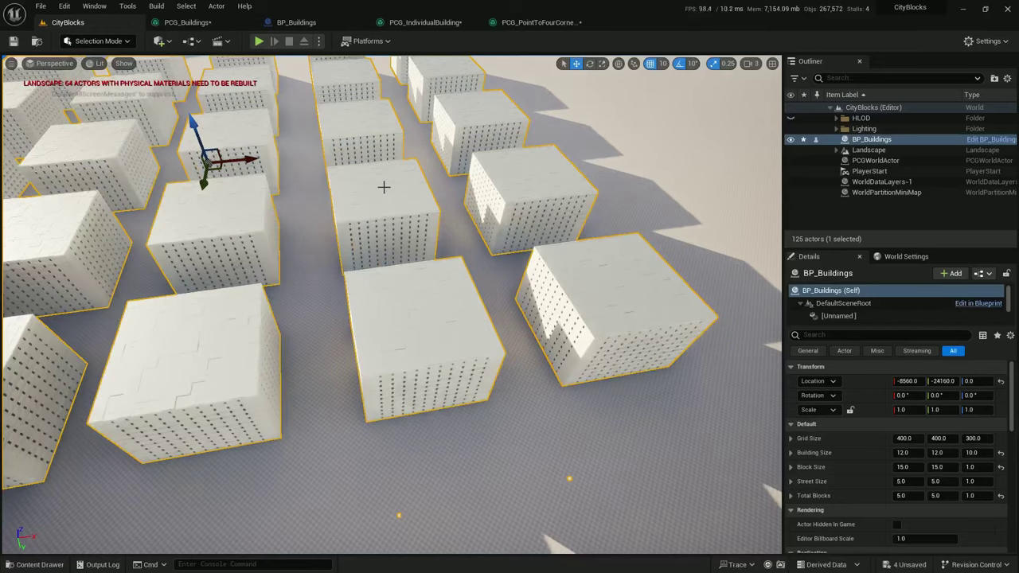
{"action": "key", "text": "w"}
{"action": "right_click_drag", "start_coordinate": [384, 187], "coordinate": [395, 190]}
{"action": "scroll", "coordinate": [384, 187], "scroll_direction": "down", "scroll_amount": 1}
{"action": "key", "text": "a"}
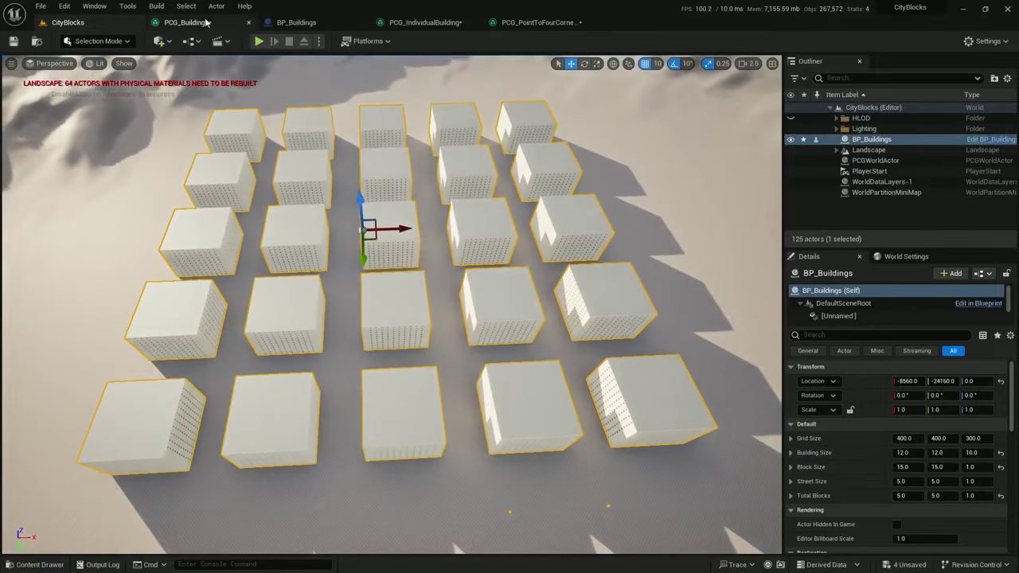
{"action": "left_click", "coordinate": [187, 22]}
{"action": "left_click", "coordinate": [421, 21]}
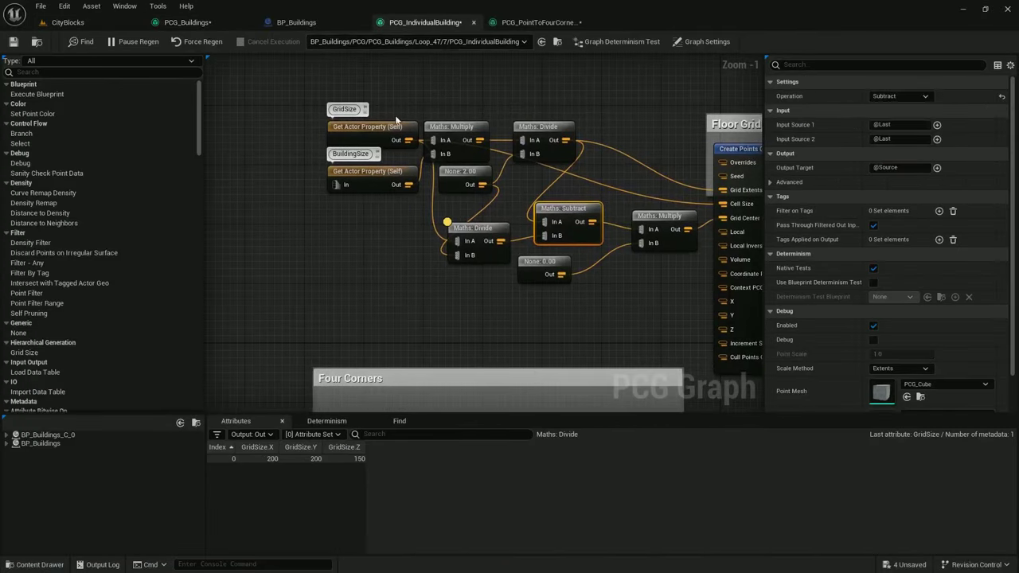
Move the GridSize, BuildingSize, 2.00 attribute, first Multiply and first Divide nodes together away from the Subtract chain
{"action": "left_click_drag", "start_coordinate": [381, 93], "coordinate": [549, 188]}
{"action": "left_click_drag", "start_coordinate": [552, 101], "coordinate": [363, 187]}
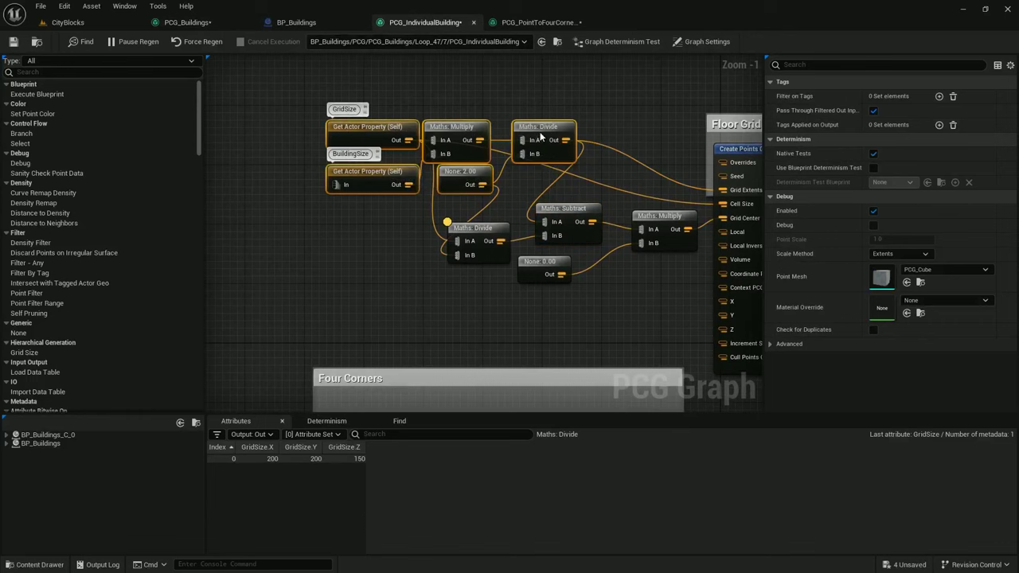
{"action": "left_click_drag", "start_coordinate": [540, 135], "coordinate": [466, 90]}
{"action": "right_click_drag", "start_coordinate": [564, 156], "coordinate": [536, 132]}
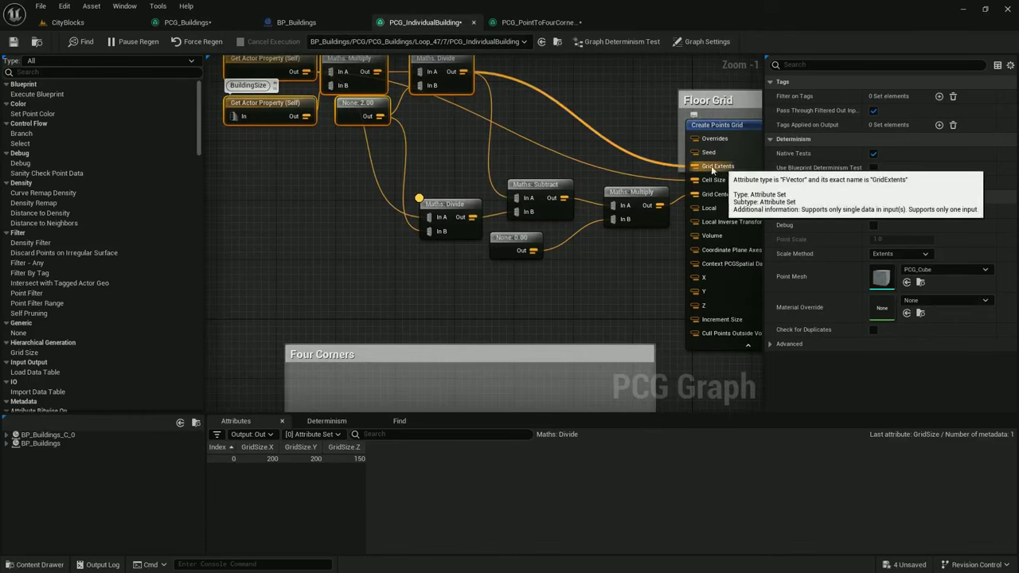
Move the lower Divide node up, closer to the GridSize and BuildingSize nodes
{"action": "right_click_drag", "start_coordinate": [394, 105], "coordinate": [446, 192]}
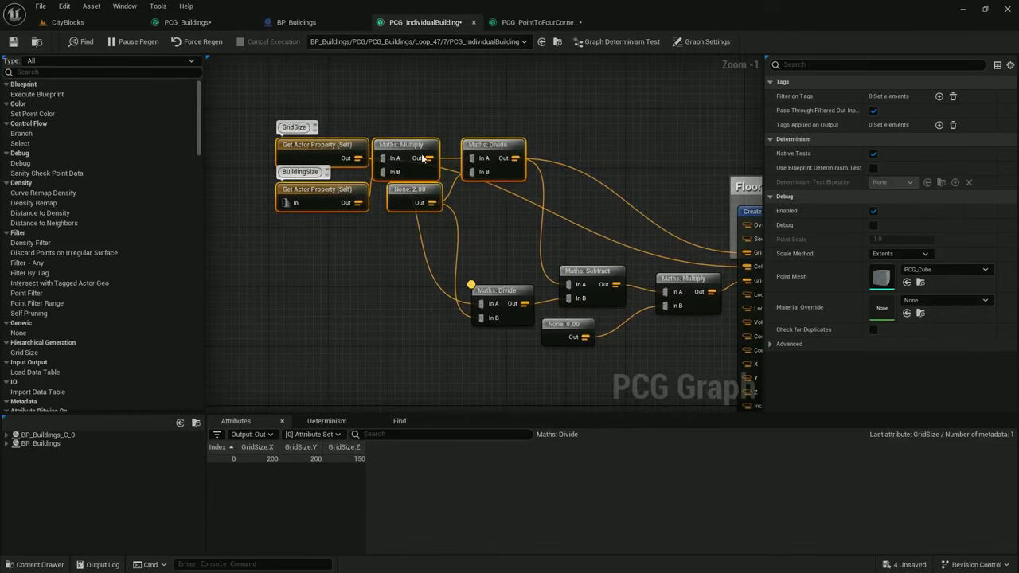
{"action": "left_click", "coordinate": [486, 149]}
{"action": "right_click_drag", "start_coordinate": [580, 176], "coordinate": [502, 115]}
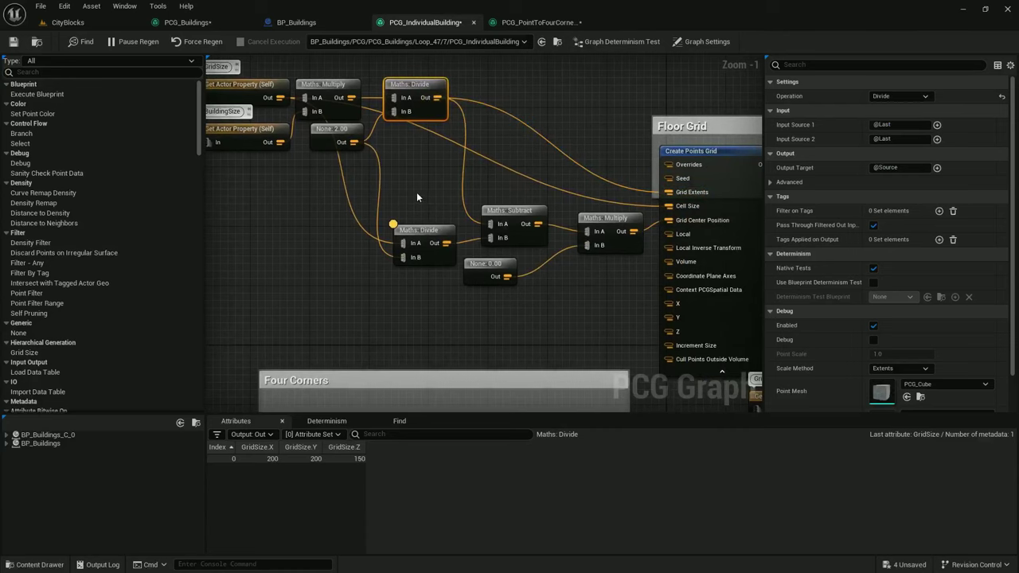
{"action": "left_click_drag", "start_coordinate": [420, 235], "coordinate": [425, 195]}
{"action": "right_click_drag", "start_coordinate": [324, 156], "coordinate": [388, 210]}
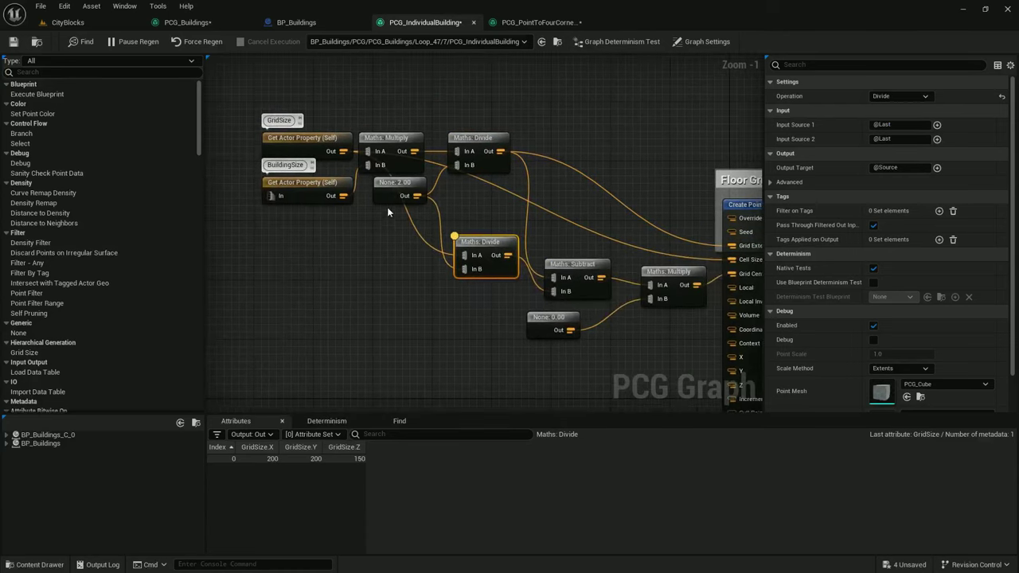
{"action": "right_click_drag", "start_coordinate": [706, 272], "coordinate": [546, 238]}
{"action": "right_click_drag", "start_coordinate": [272, 184], "coordinate": [437, 210]}
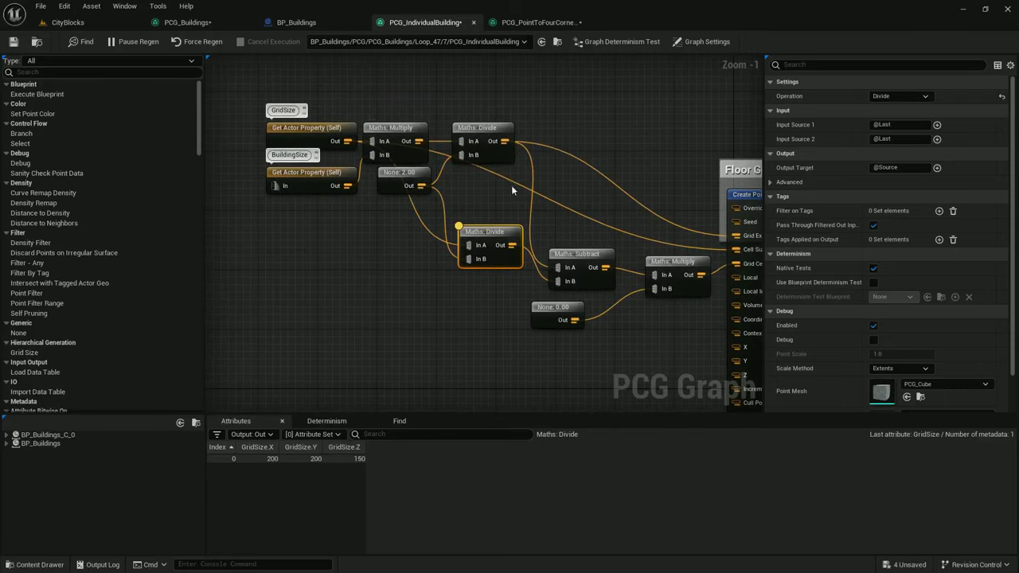
{"action": "right_click_drag", "start_coordinate": [511, 185], "coordinate": [460, 175]}
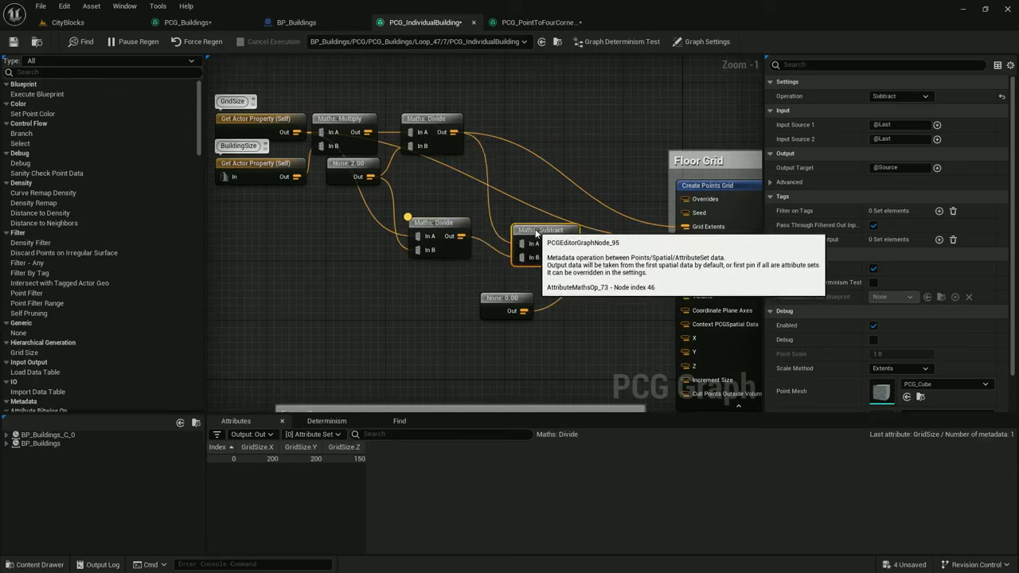
Line up the lower Divide, Subtract and second Multiply nodes in a row, and place the 0.00 attribute beneath that Multiply
{"action": "left_click_drag", "start_coordinate": [523, 248], "coordinate": [521, 217]}
{"action": "left_click_drag", "start_coordinate": [434, 223], "coordinate": [434, 230]}
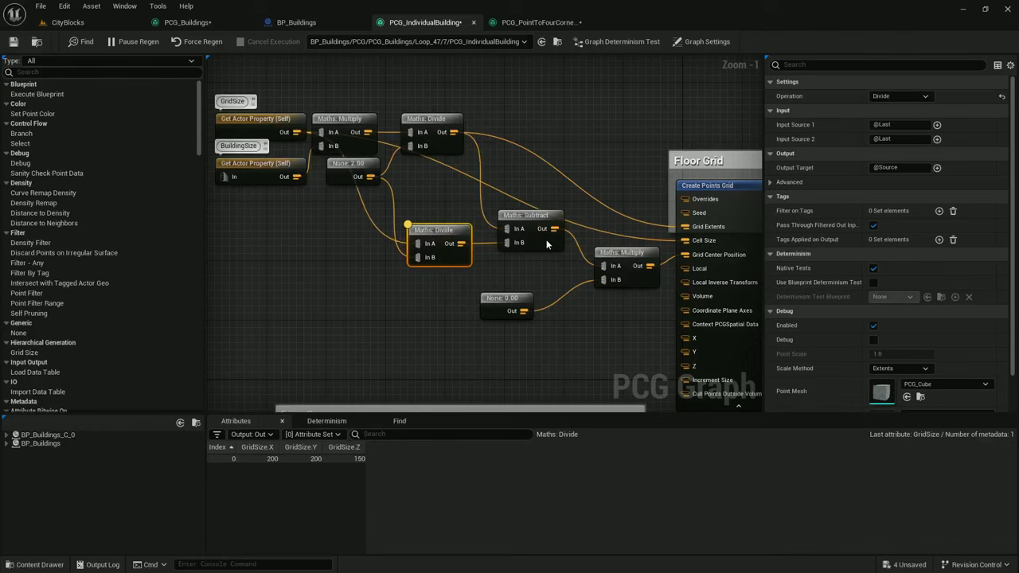
{"action": "right_click_drag", "start_coordinate": [593, 244], "coordinate": [548, 225]}
{"action": "left_click_drag", "start_coordinate": [578, 236], "coordinate": [570, 208]}
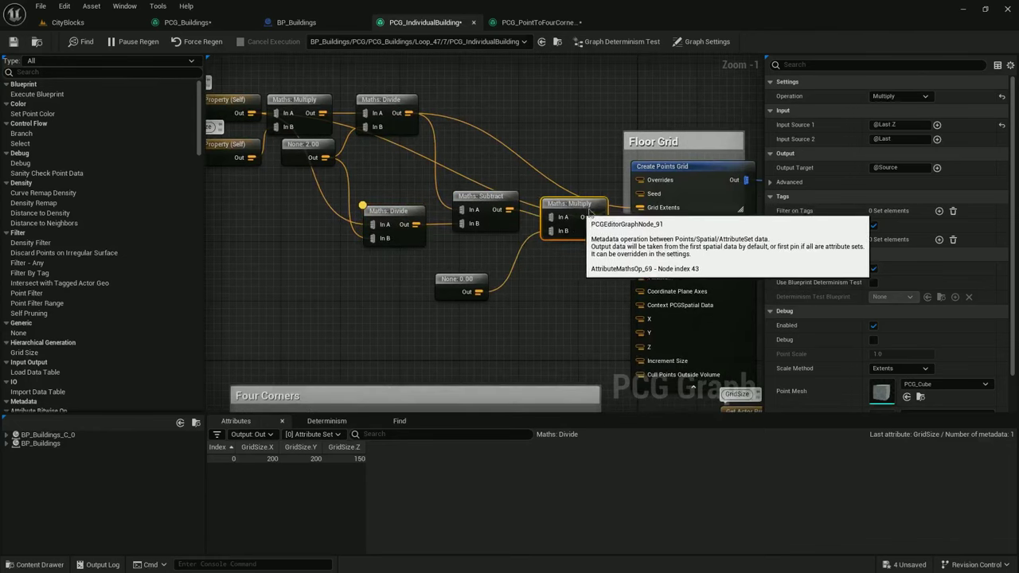
{"action": "left_click_drag", "start_coordinate": [382, 189], "coordinate": [381, 188]}
{"action": "left_click_drag", "start_coordinate": [585, 215], "coordinate": [566, 228]}
{"action": "left_click", "coordinate": [518, 301]}
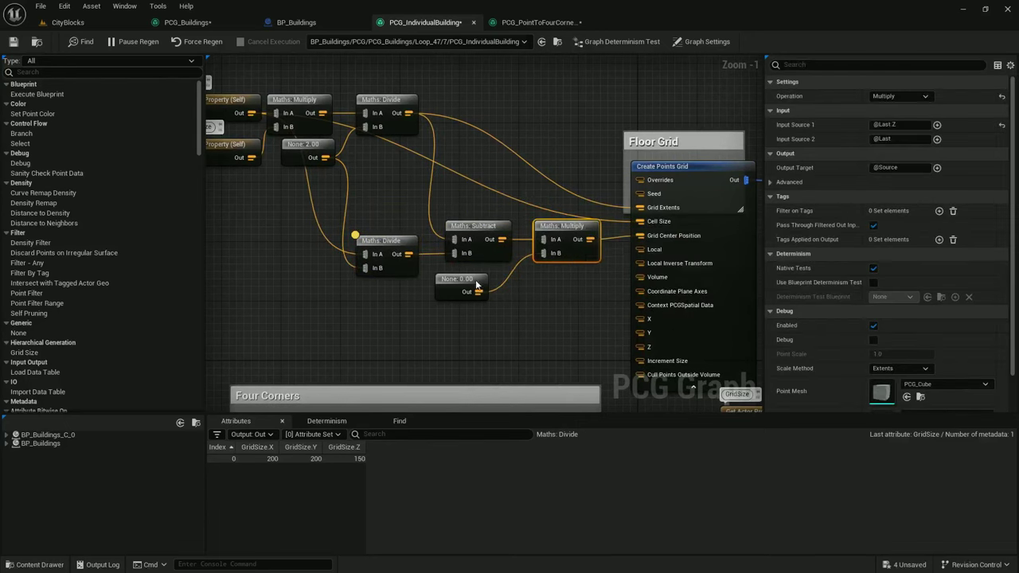
{"action": "left_click_drag", "start_coordinate": [476, 280], "coordinate": [574, 273]}
Move the GridSize, BuildingSize, 2.00, first Multiply and first Divide nodes farther from Create Points Grid, and collapse that node's advanced pins
{"action": "scroll", "coordinate": [552, 268], "scroll_direction": "down", "scroll_amount": 2}
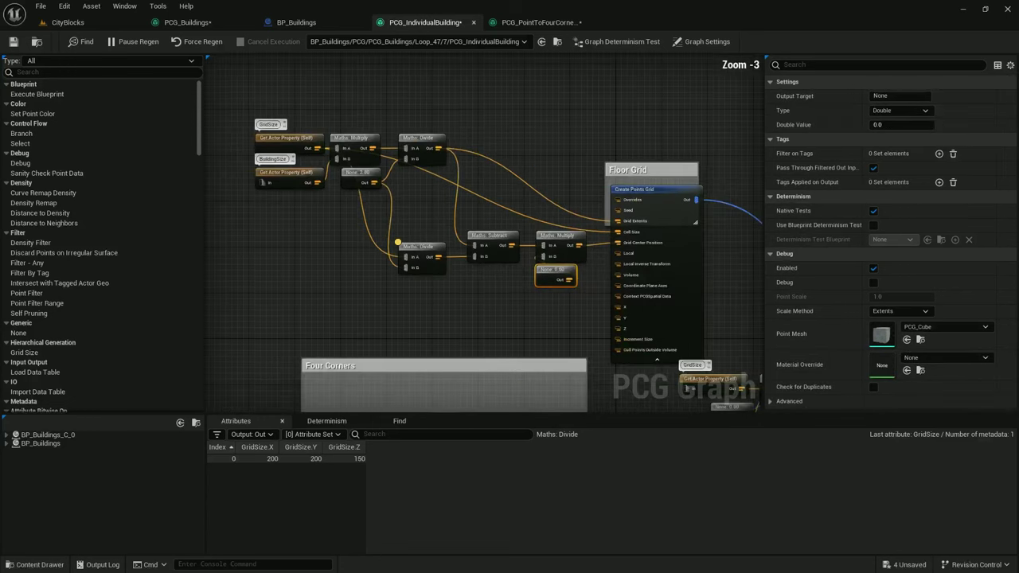
{"action": "left_click_drag", "start_coordinate": [320, 195], "coordinate": [394, 142]}
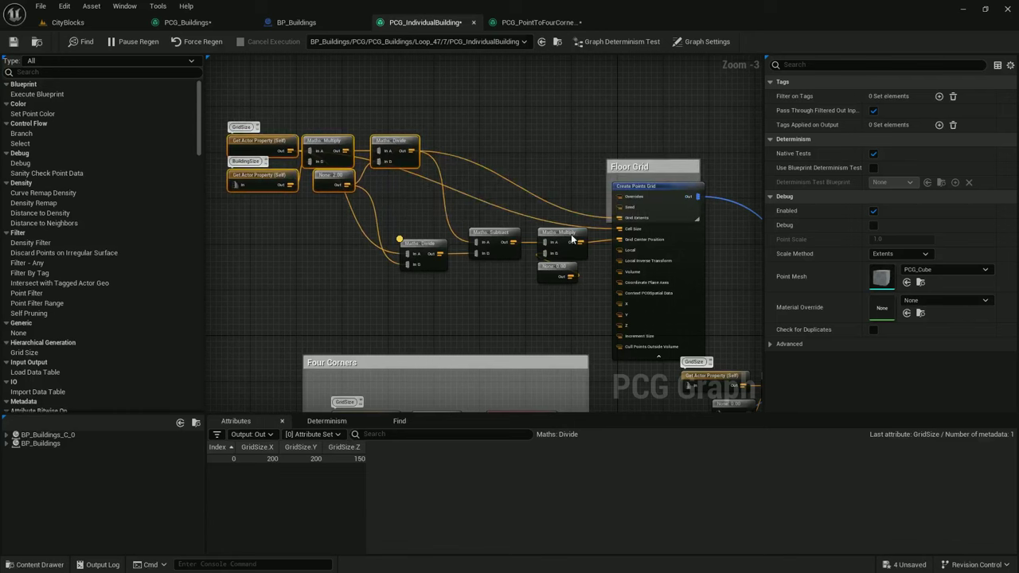
{"action": "right_click_drag", "start_coordinate": [562, 255], "coordinate": [562, 209]}
{"action": "scroll", "coordinate": [559, 223], "scroll_direction": "down", "scroll_amount": 1}
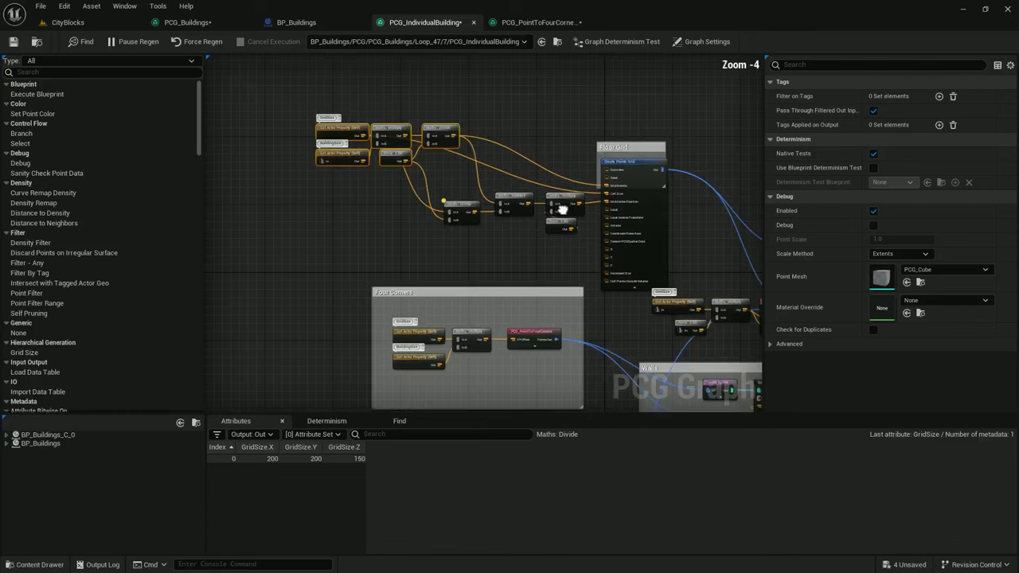
{"action": "left_click", "coordinate": [639, 289]}
Resize the Floor Grid comment box to enclose every floor grid node, including GridSize and BuildingSize
{"action": "scroll", "coordinate": [608, 215], "scroll_direction": "up", "scroll_amount": 2}
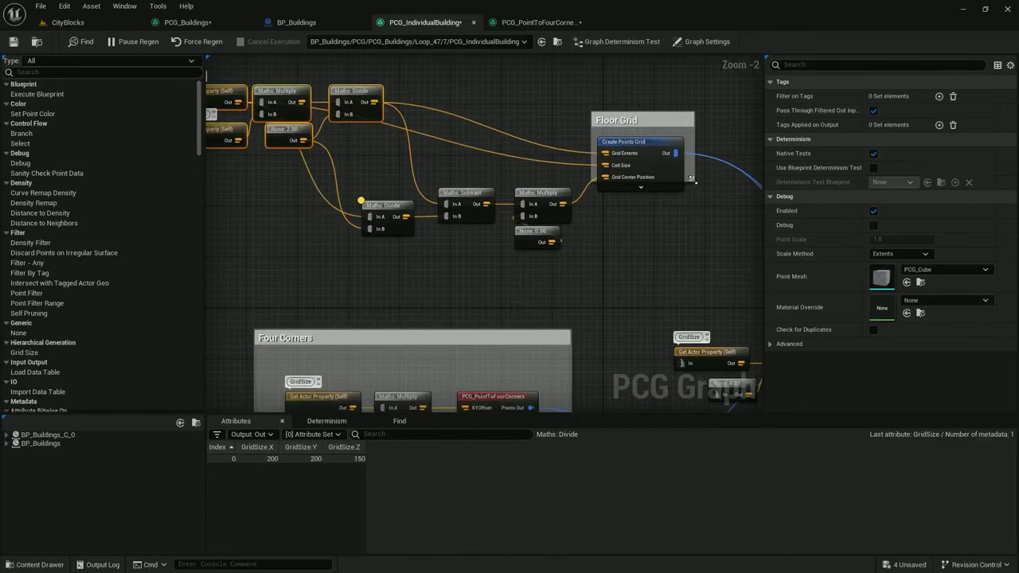
{"action": "left_click_drag", "start_coordinate": [692, 179], "coordinate": [704, 269]}
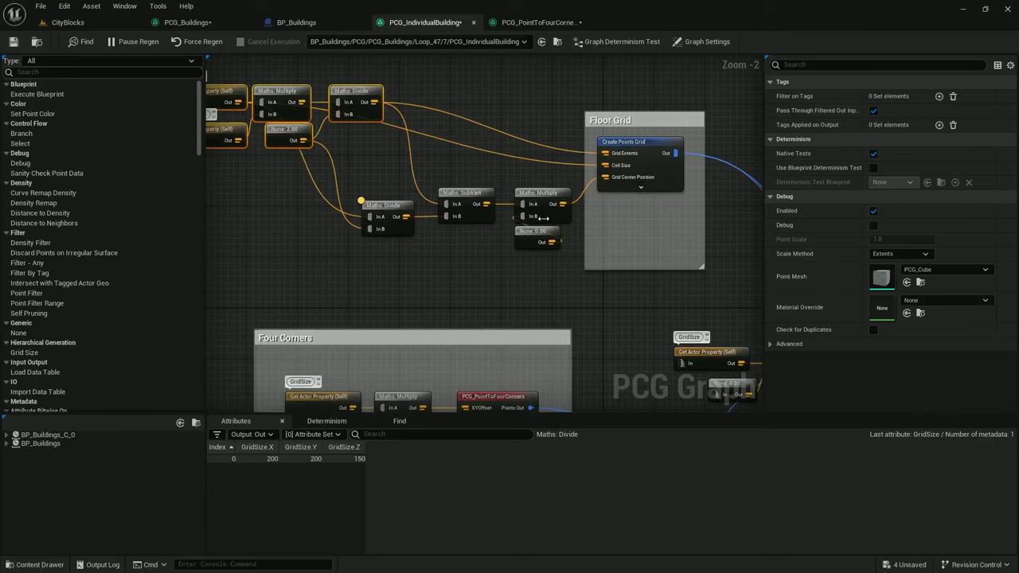
{"action": "left_click_drag", "start_coordinate": [544, 216], "coordinate": [178, 217]}
{"action": "right_click_drag", "start_coordinate": [407, 135], "coordinate": [522, 165]}
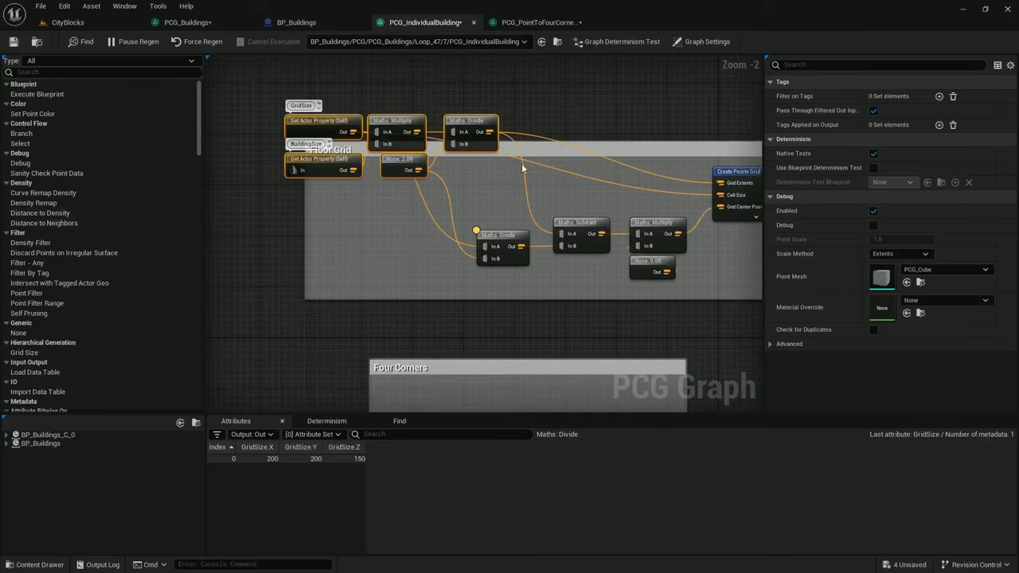
{"action": "left_click_drag", "start_coordinate": [597, 143], "coordinate": [593, 98]}
{"action": "left_click_drag", "start_coordinate": [304, 221], "coordinate": [259, 220]}
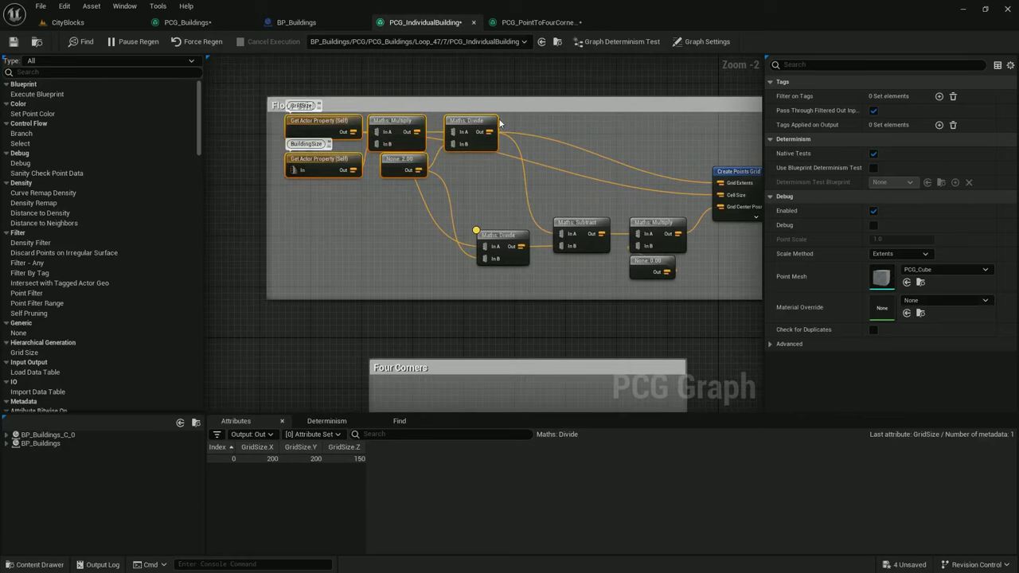
{"action": "left_click_drag", "start_coordinate": [546, 98], "coordinate": [548, 72]}
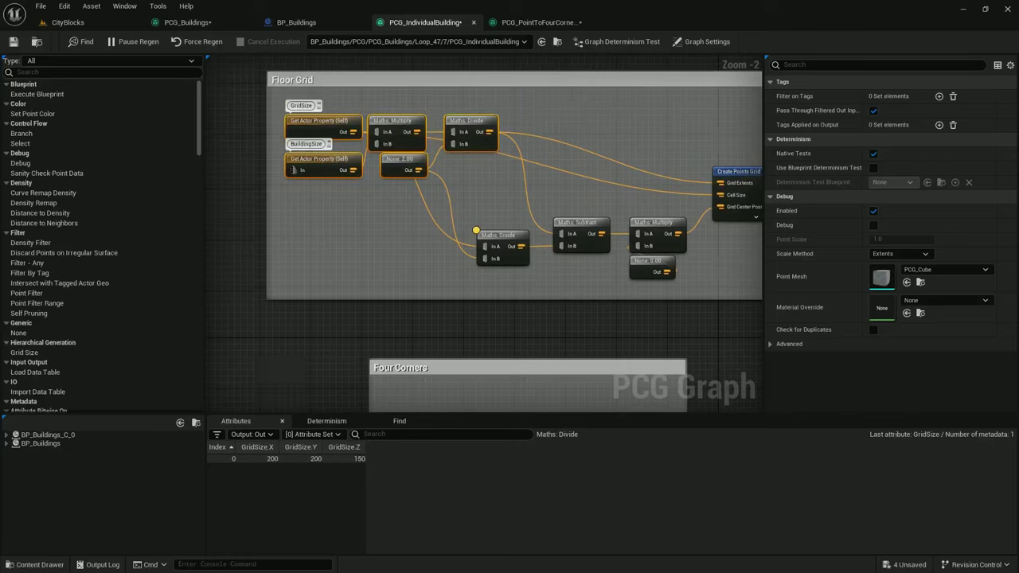
{"action": "right_click_drag", "start_coordinate": [582, 104], "coordinate": [519, 128]}
{"action": "scroll", "coordinate": [499, 132], "scroll_direction": "down", "scroll_amount": 1}
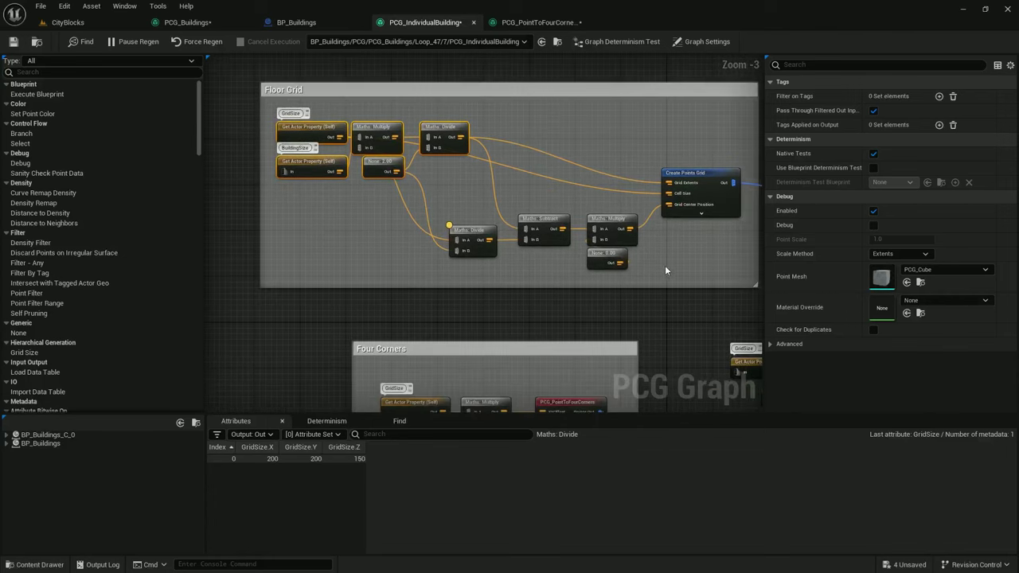
Collapse the floor grid nodes, except the GridSize and BuildingSize properties, into a subgraph saved as PCG_CreateFloorGrid in Content
{"action": "right_click_drag", "start_coordinate": [677, 247], "coordinate": [570, 237]}
{"action": "left_click_drag", "start_coordinate": [600, 259], "coordinate": [434, 177]}
{"action": "left_click_drag", "start_coordinate": [270, 106], "coordinate": [270, 106]}
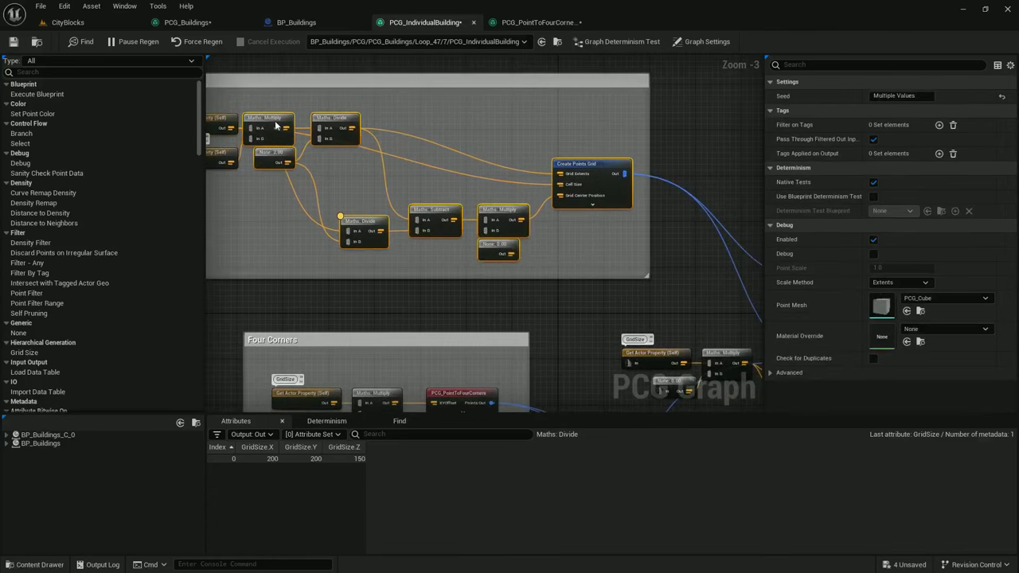
{"action": "right_click_drag", "start_coordinate": [273, 116], "coordinate": [341, 104]}
{"action": "right_click", "coordinate": [341, 104]}
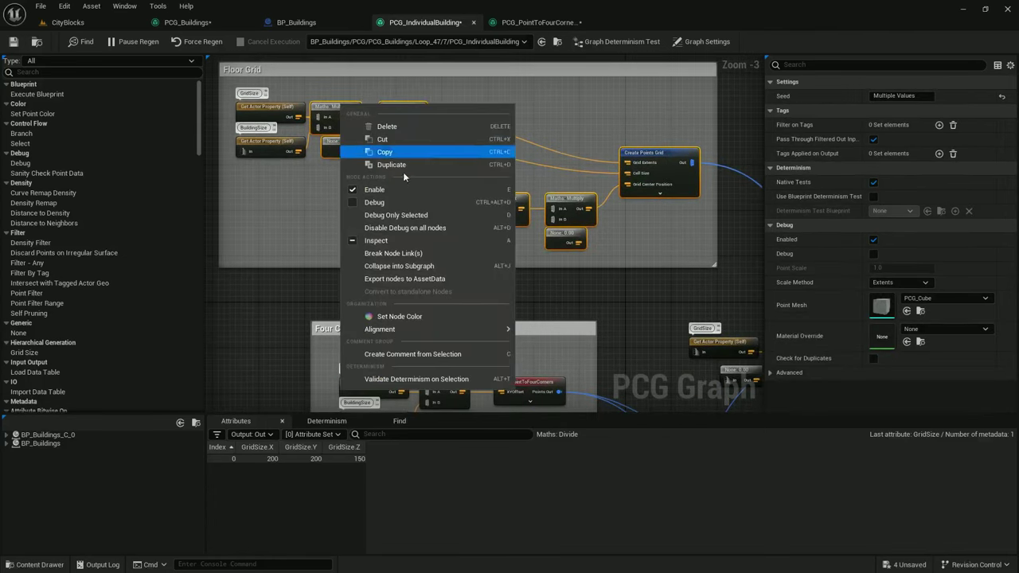
{"action": "left_click", "coordinate": [405, 266]}
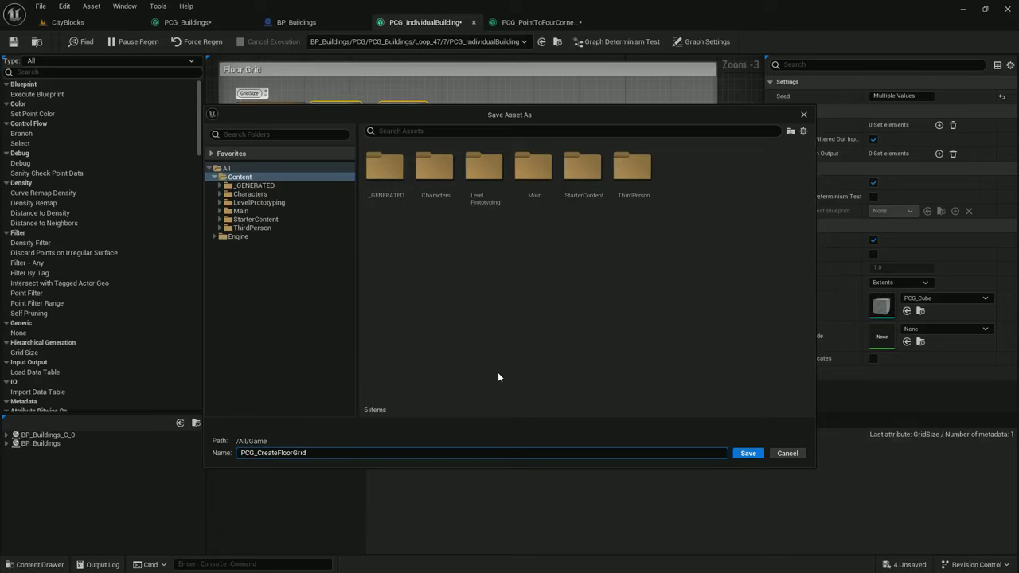
{"action": "key", "text": "Return"}
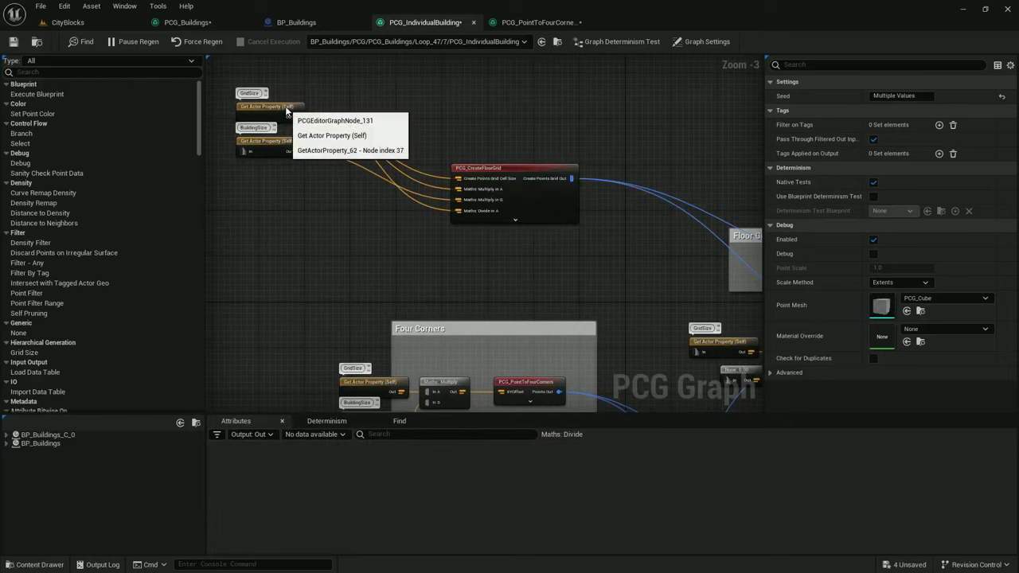
Open the PCG_CreateFloorGrid subgraph and move its Input node clear of the maths nodes
{"action": "scroll", "coordinate": [451, 169], "scroll_direction": "up", "scroll_amount": 1}
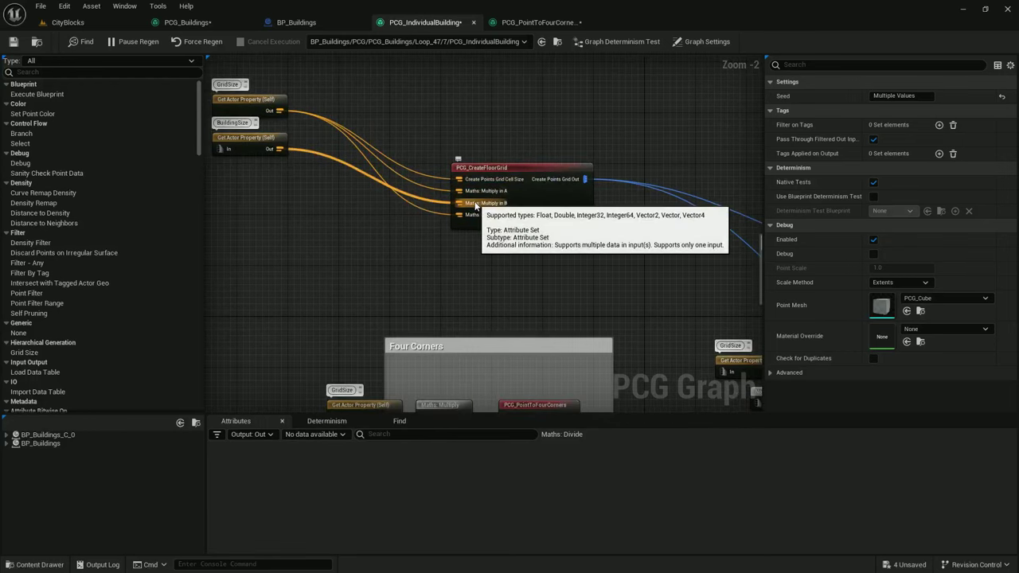
{"action": "double_click", "coordinate": [494, 172]}
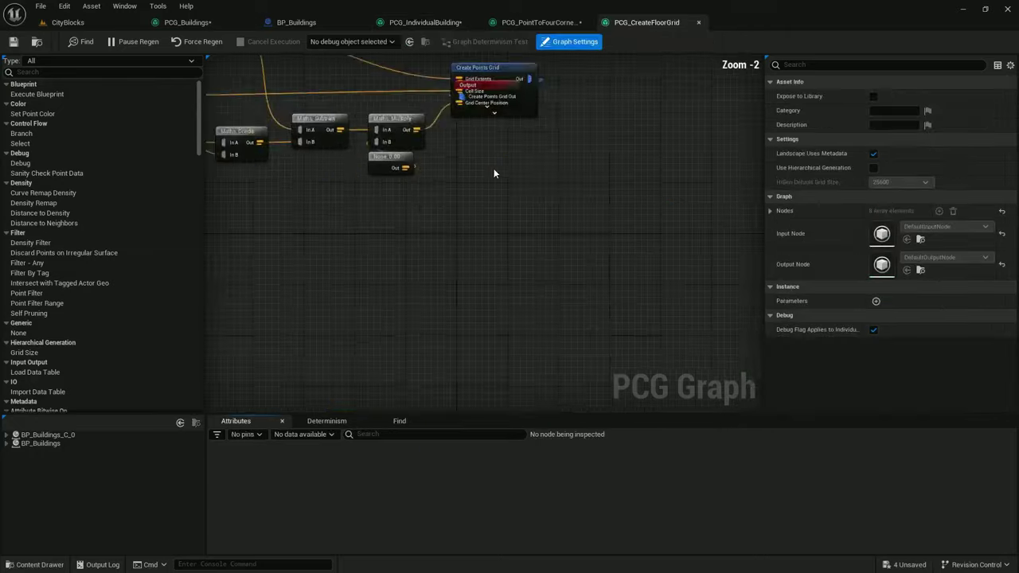
{"action": "right_click_drag", "start_coordinate": [392, 193], "coordinate": [438, 163]}
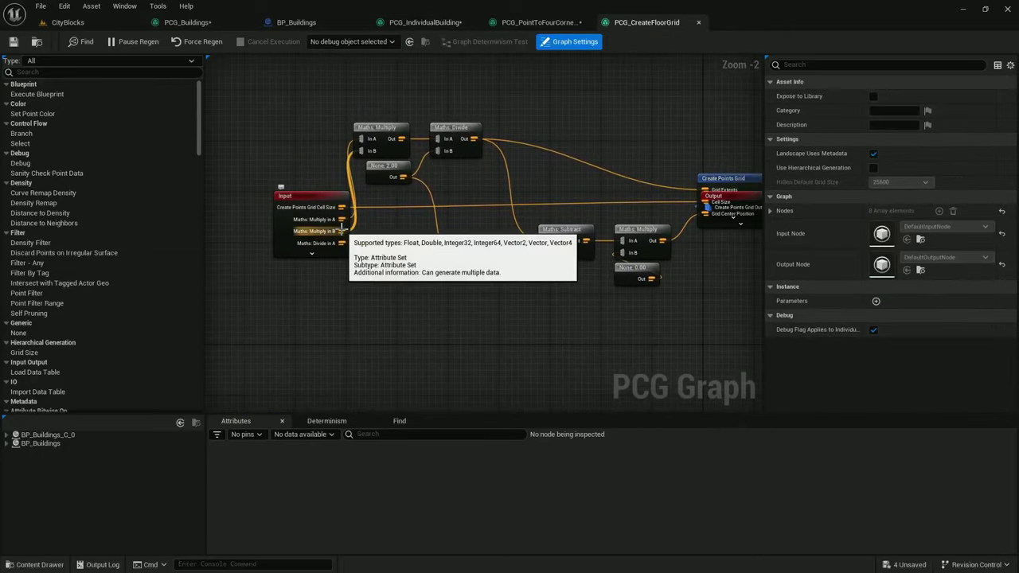
{"action": "left_click_drag", "start_coordinate": [302, 195], "coordinate": [249, 195]}
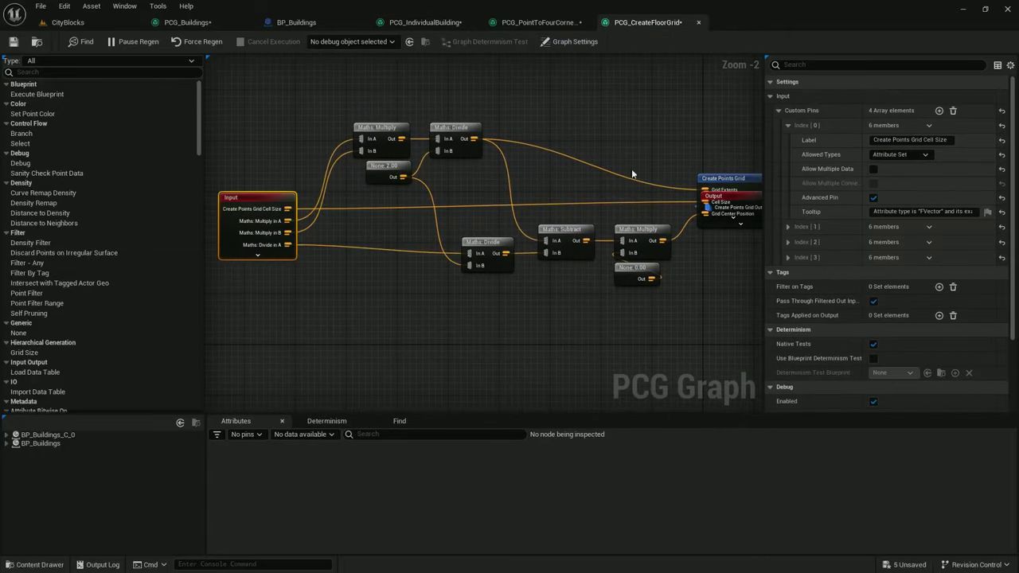
Rename the Input node's custom pin at Index [2] as Size
{"action": "left_click", "coordinate": [787, 125]}
{"action": "left_click", "coordinate": [787, 157]}
{"action": "left_click", "coordinate": [913, 170]}
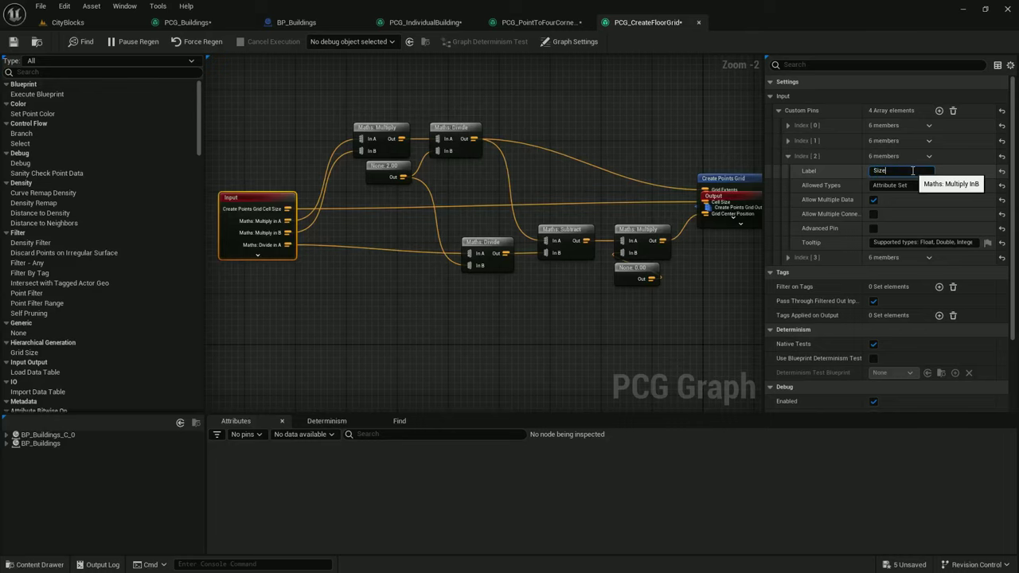
{"action": "left_click", "coordinate": [241, 200]}
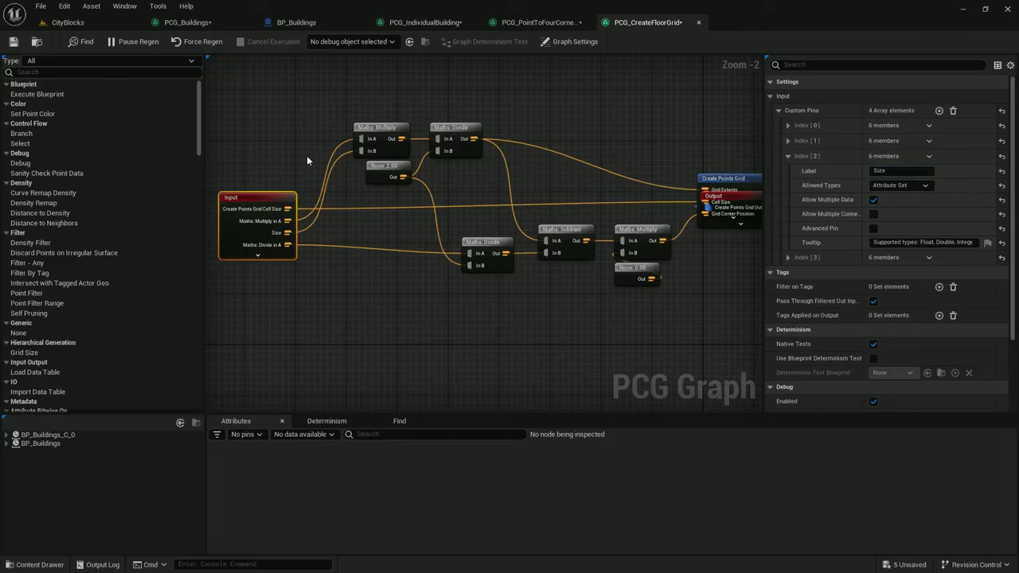
{"action": "right_click_drag", "start_coordinate": [307, 155], "coordinate": [349, 152]}
{"action": "left_click", "coordinate": [376, 162]}
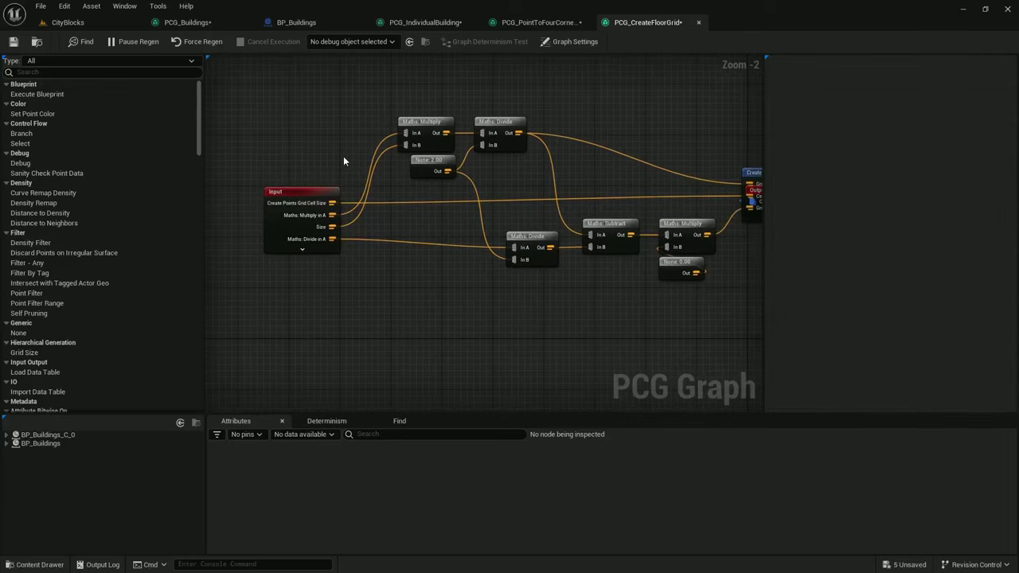
Separate the Output node from Create Points Grid and move Create Points Grid clear of the second Multiply
{"action": "right_click_drag", "start_coordinate": [356, 199], "coordinate": [307, 187]}
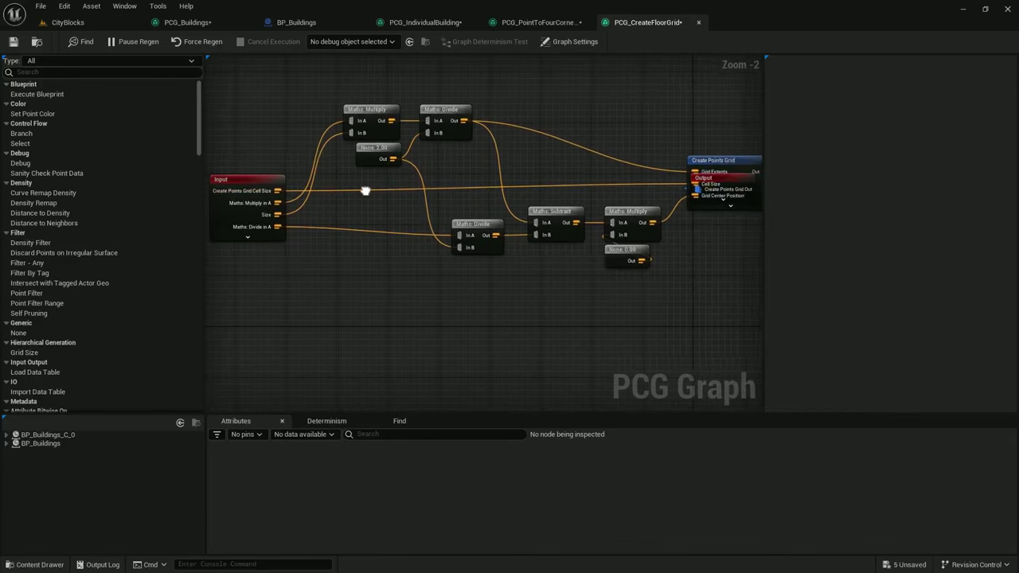
{"action": "right_click_drag", "start_coordinate": [731, 162], "coordinate": [603, 157]}
{"action": "left_click_drag", "start_coordinate": [605, 158], "coordinate": [689, 158]}
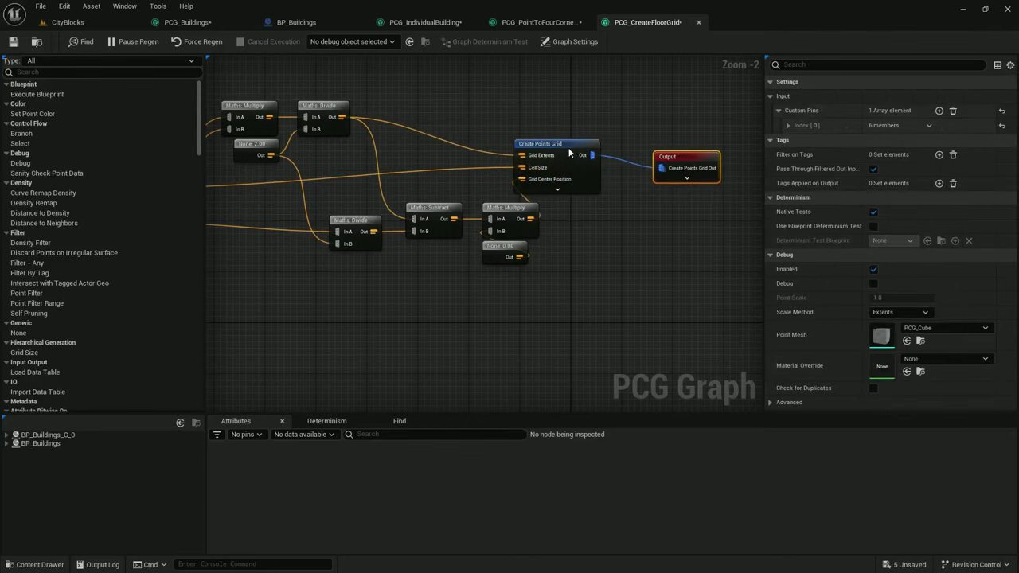
{"action": "left_click", "coordinate": [592, 156]}
{"action": "left_click_drag", "start_coordinate": [591, 156], "coordinate": [611, 143]}
{"action": "left_click_drag", "start_coordinate": [621, 149], "coordinate": [640, 155]}
{"action": "right_click_drag", "start_coordinate": [509, 146], "coordinate": [702, 154]}
{"action": "right_click_drag", "start_coordinate": [413, 172], "coordinate": [390, 161]}
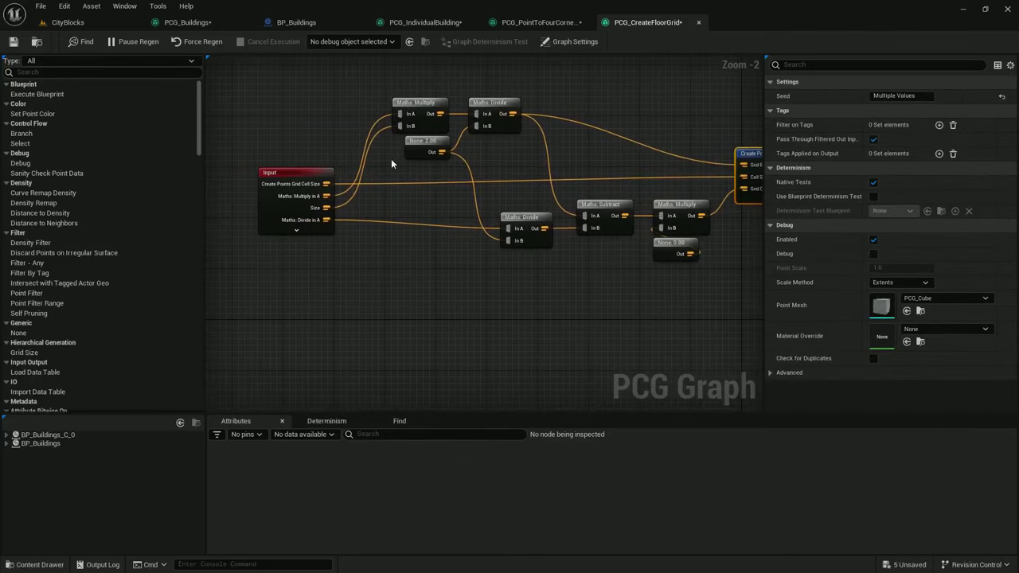
Connect the Input's Create Points Grid Cell Size pin to In A of the first Multiply and In A of the lower Divide
{"action": "left_click", "coordinate": [316, 176]}
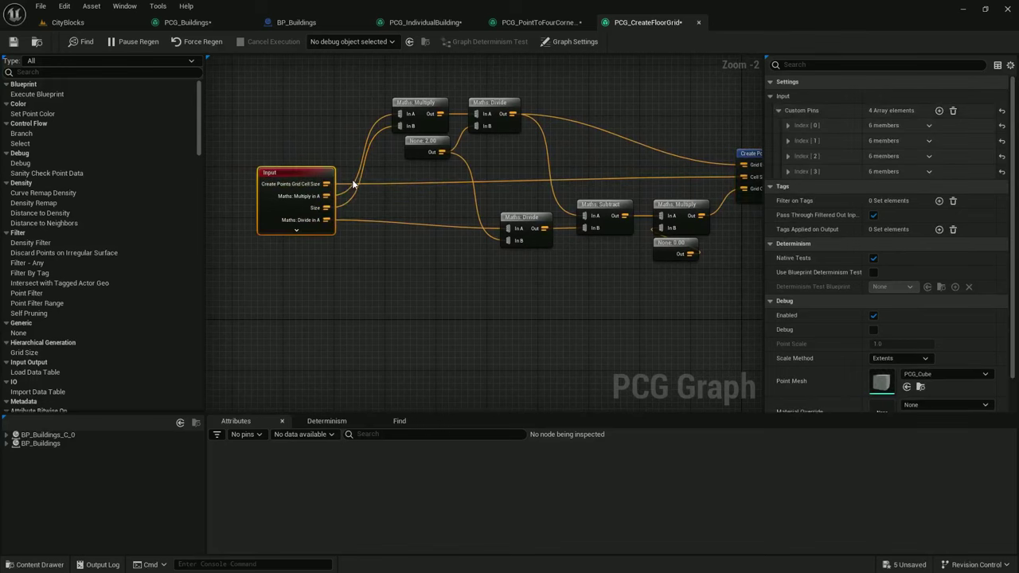
{"action": "scroll", "coordinate": [317, 178], "scroll_direction": "up", "scroll_amount": 2}
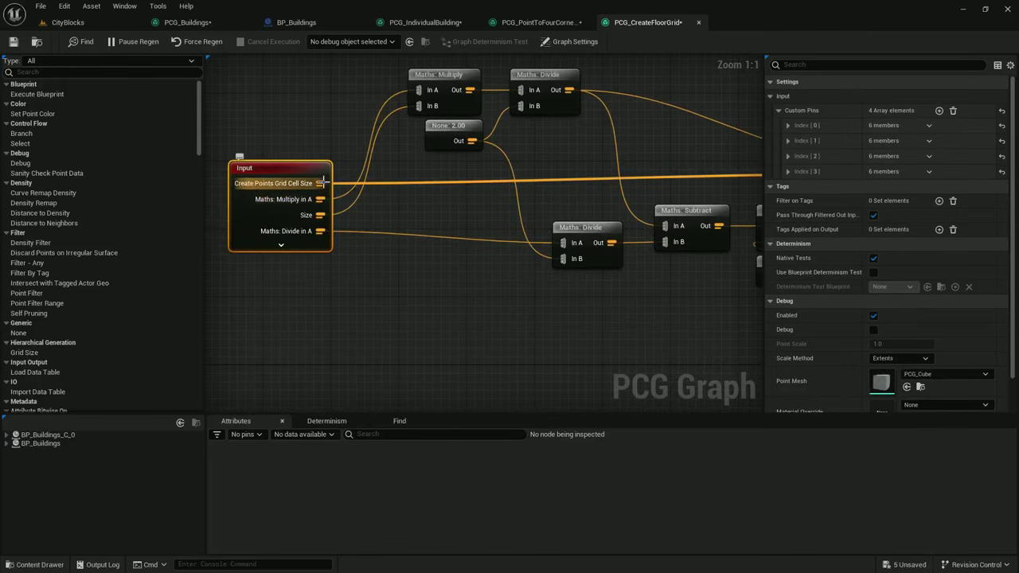
{"action": "left_click_drag", "start_coordinate": [320, 215], "coordinate": [420, 89]}
{"action": "right_click_drag", "start_coordinate": [351, 213], "coordinate": [311, 188]}
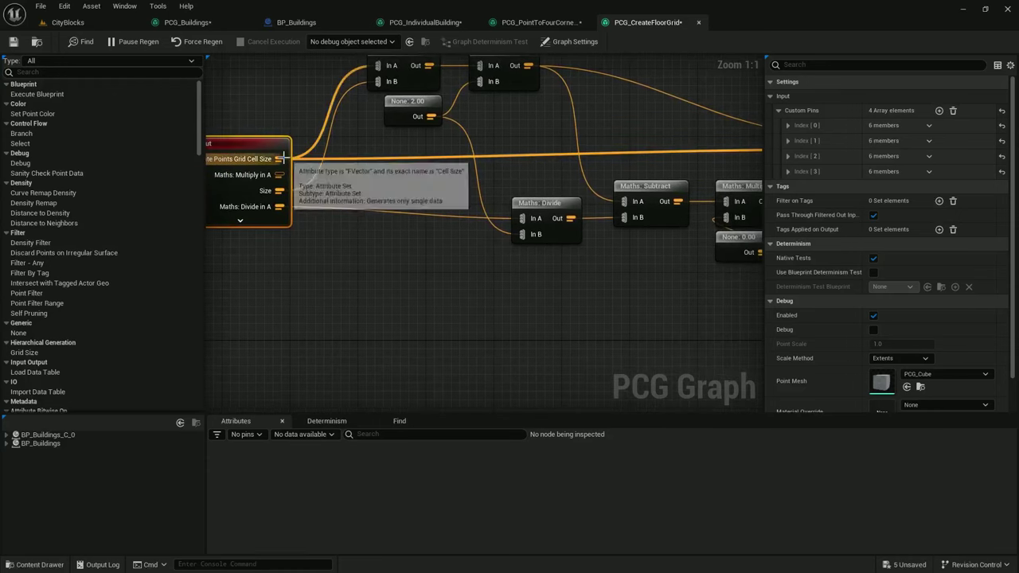
{"action": "left_click_drag", "start_coordinate": [279, 158], "coordinate": [522, 218]}
{"action": "scroll", "coordinate": [347, 219], "scroll_direction": "down", "scroll_amount": 1}
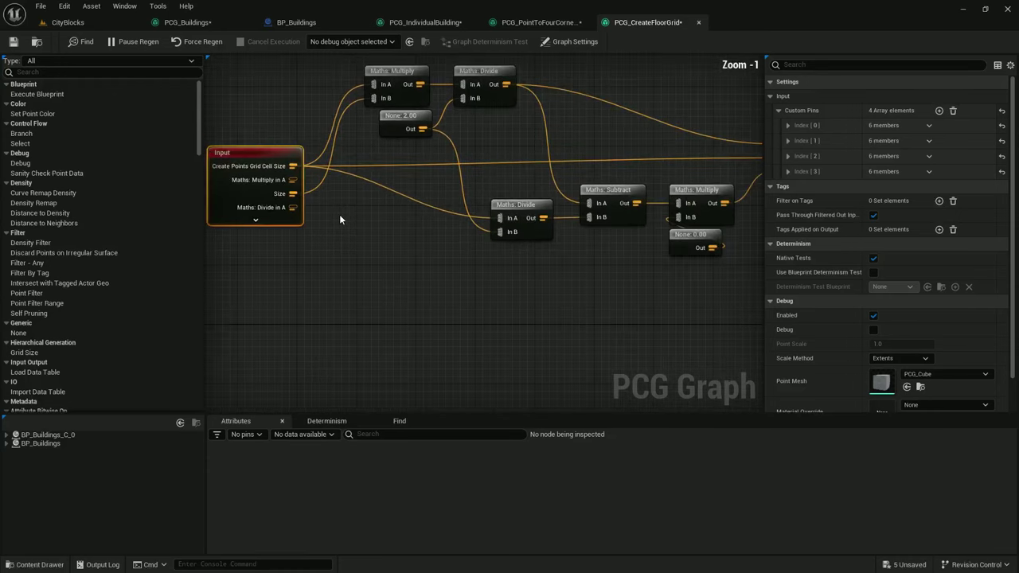
Delete the unconnected Maths: Multiply in A and Maths: Divide in A custom pins from the Input node
{"action": "left_click", "coordinate": [293, 148]}
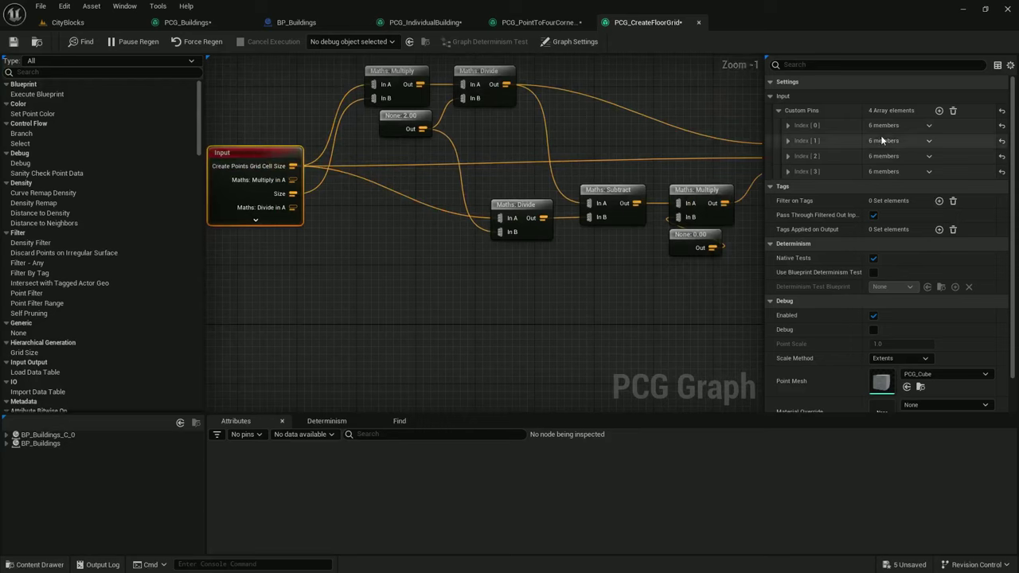
{"action": "left_click", "coordinate": [787, 141]}
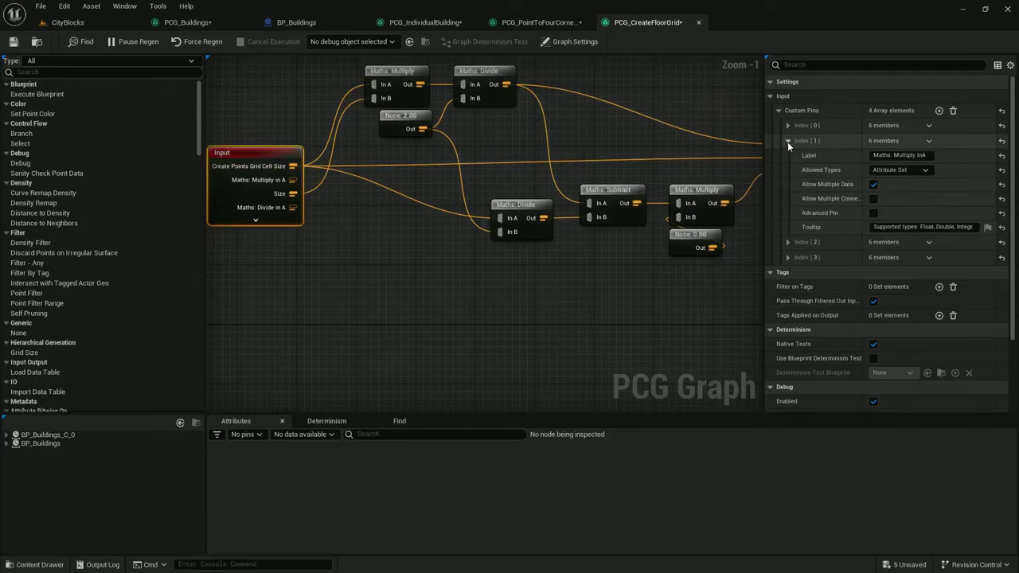
{"action": "left_click", "coordinate": [929, 140]}
{"action": "left_click", "coordinate": [943, 169]}
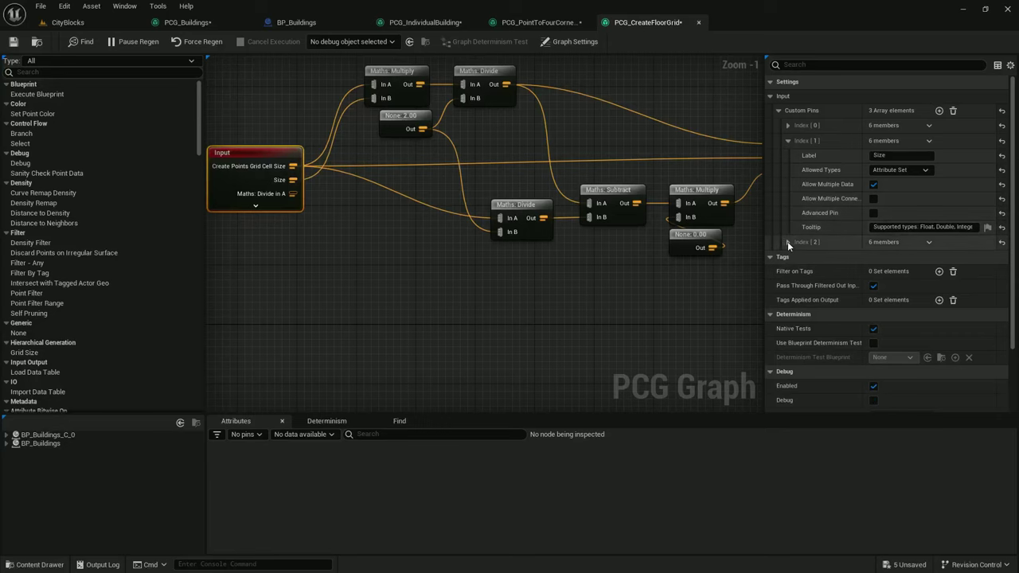
{"action": "left_click", "coordinate": [787, 242]}
{"action": "left_click", "coordinate": [928, 242]}
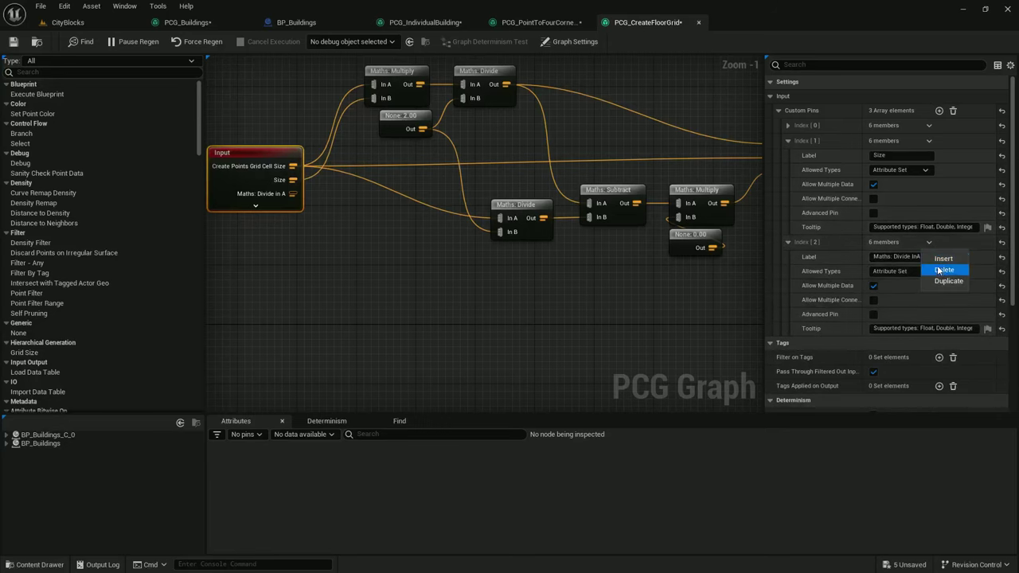
{"action": "left_click", "coordinate": [943, 271]}
Rename the Output node's custom pin at Index [0] as PointsGrid and save the subgraph
{"action": "scroll", "coordinate": [642, 238], "scroll_direction": "down", "scroll_amount": 1}
{"action": "mouse_move", "coordinate": [641, 238]}
{"action": "right_mouse_down"}
{"action": "mouse_move", "coordinate": [534, 244]}
{"action": "mouse_move", "coordinate": [638, 237]}
{"action": "right_mouse_up"}
{"action": "scroll", "coordinate": [596, 272], "scroll_direction": "down", "scroll_amount": 1}
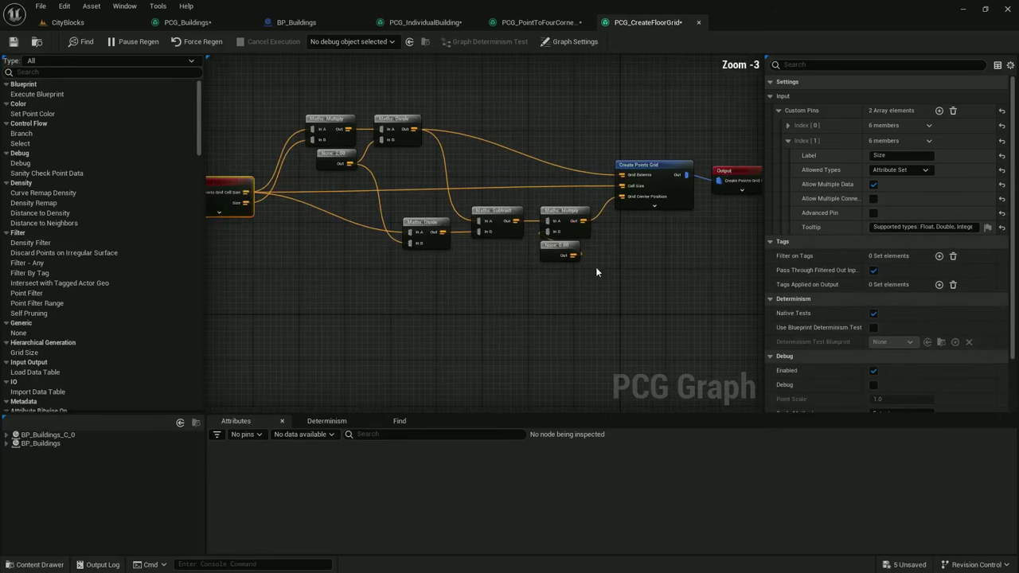
{"action": "right_click_drag", "start_coordinate": [420, 153], "coordinate": [318, 165]}
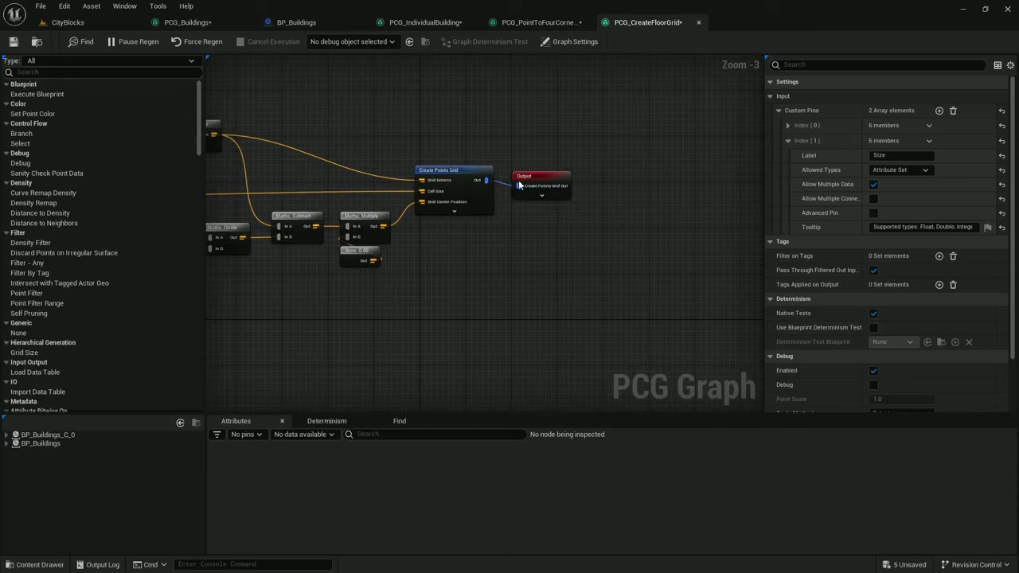
{"action": "left_click", "coordinate": [549, 172]}
{"action": "left_click", "coordinate": [787, 125]}
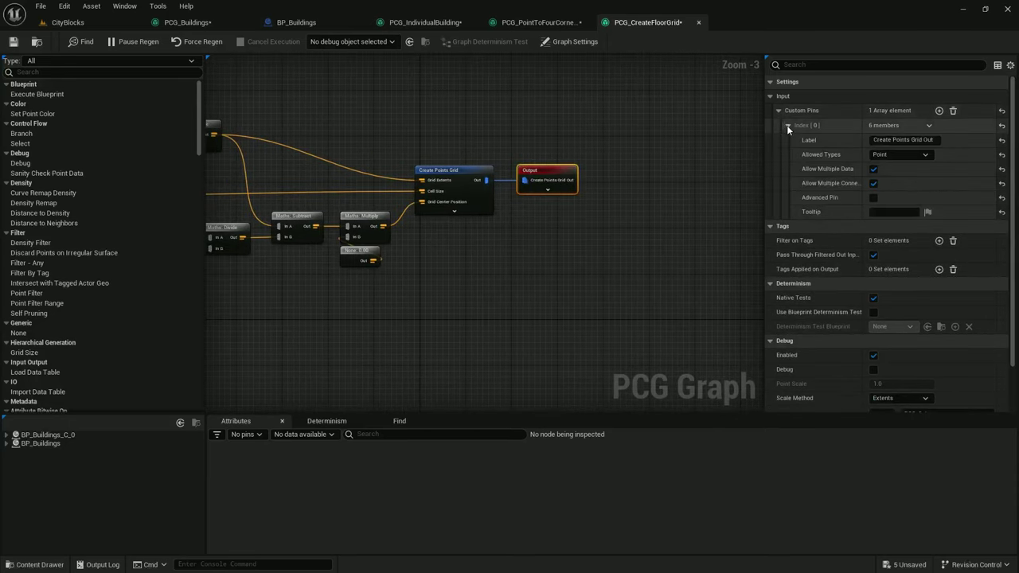
{"action": "left_click", "coordinate": [905, 141]}
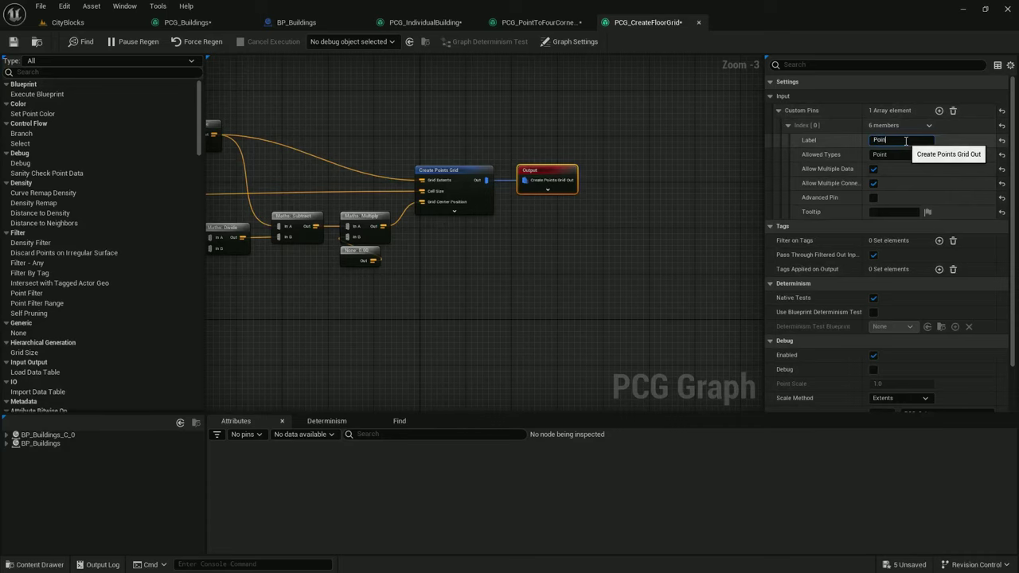
{"action": "key", "text": "Return"}
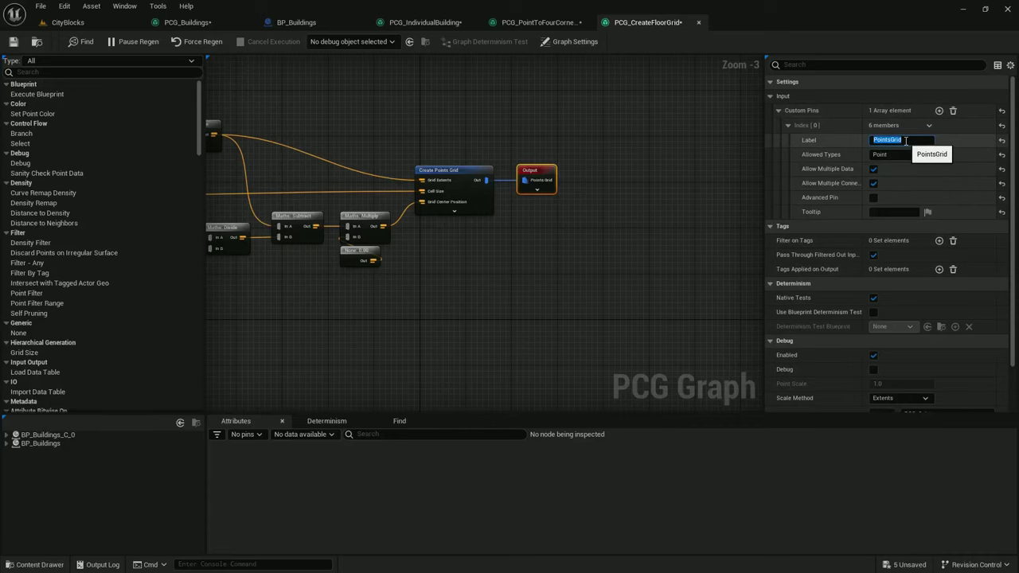
{"action": "left_click", "coordinate": [14, 44]}
In the CityBlocks level, move the BP_Buildings actor to about X -8990, Y -23080
{"action": "left_click", "coordinate": [173, 23]}
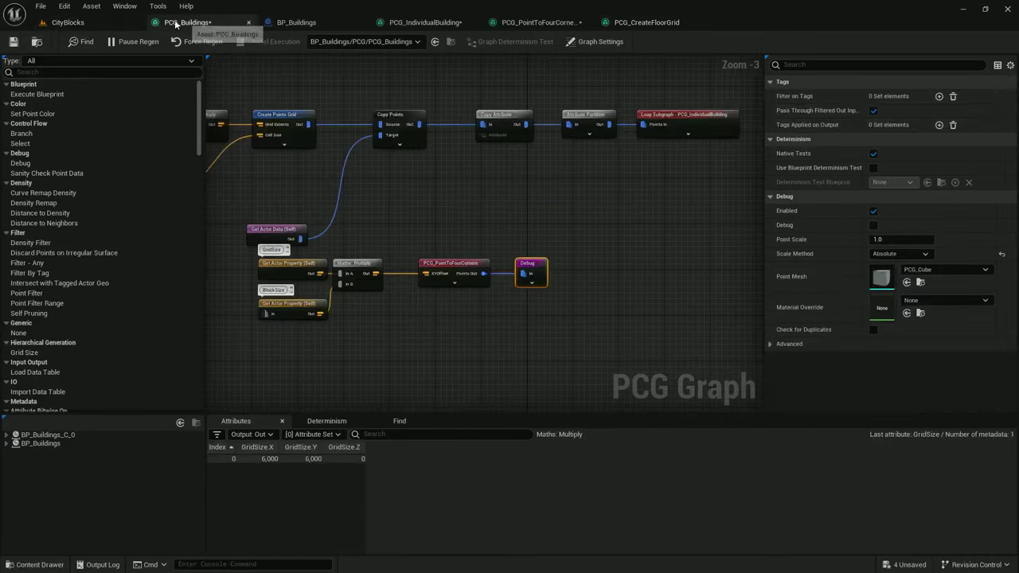
{"action": "left_click", "coordinate": [107, 23]}
{"action": "right_click_drag", "start_coordinate": [414, 212], "coordinate": [390, 219]}
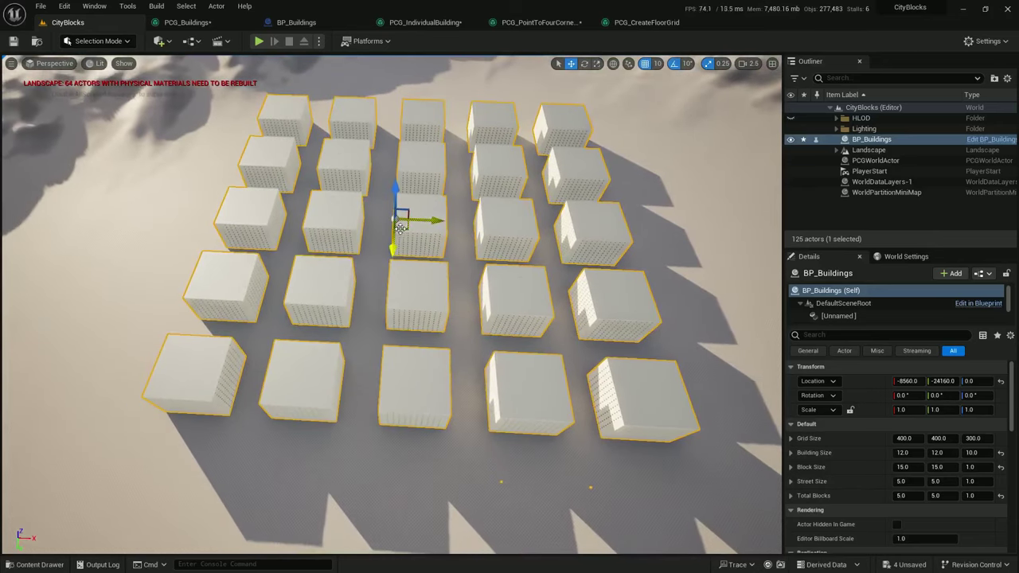
{"action": "mouse_move", "coordinate": [402, 230]}
{"action": "left_mouse_down"}
{"action": "mouse_move", "coordinate": [420, 246]}
{"action": "mouse_move", "coordinate": [397, 233]}
{"action": "left_mouse_up"}
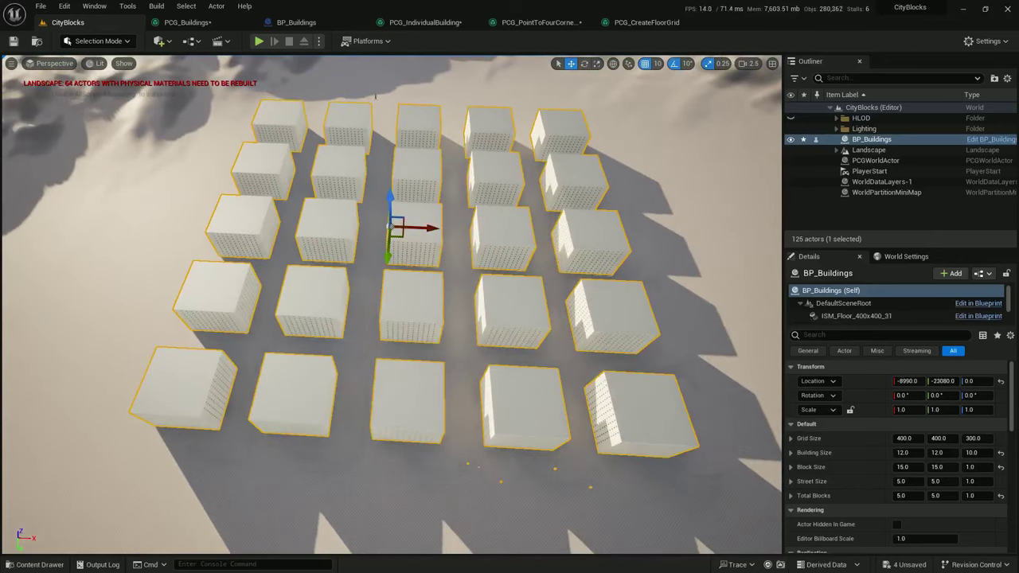
From the PCG_Buildings graph, move the PCG_CreateFloorGrid asset out of Content into the Main/Functions folder
{"action": "left_click", "coordinate": [187, 22]}
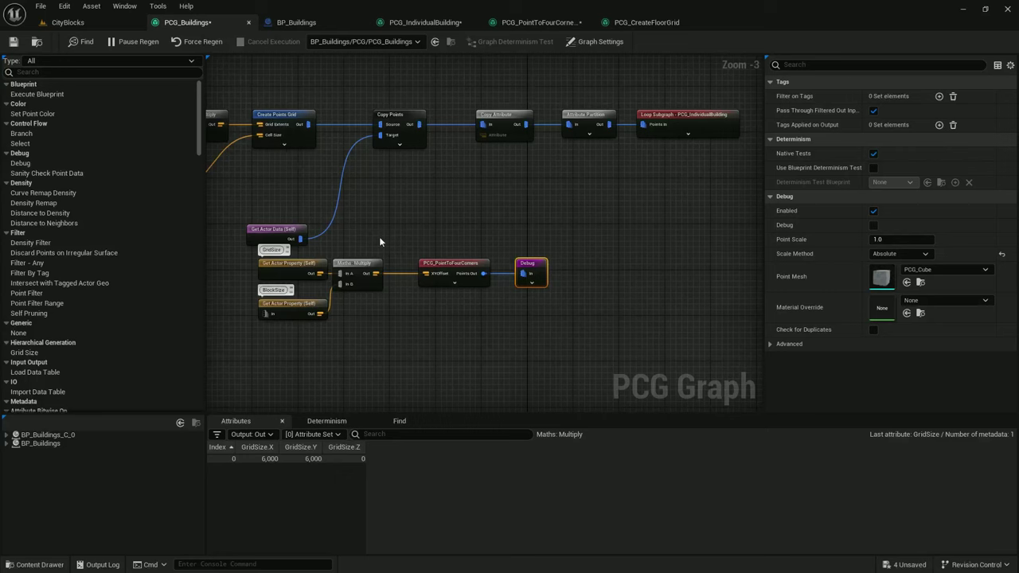
{"action": "right_click_drag", "start_coordinate": [379, 242], "coordinate": [386, 195]}
{"action": "key", "text": "ctrl+space"}
{"action": "mouse_move", "coordinate": [196, 423]}
{"action": "left_mouse_down"}
{"action": "mouse_move", "coordinate": [215, 425]}
{"action": "mouse_move", "coordinate": [207, 428]}
{"action": "left_mouse_up"}
{"action": "left_click", "coordinate": [46, 433]}
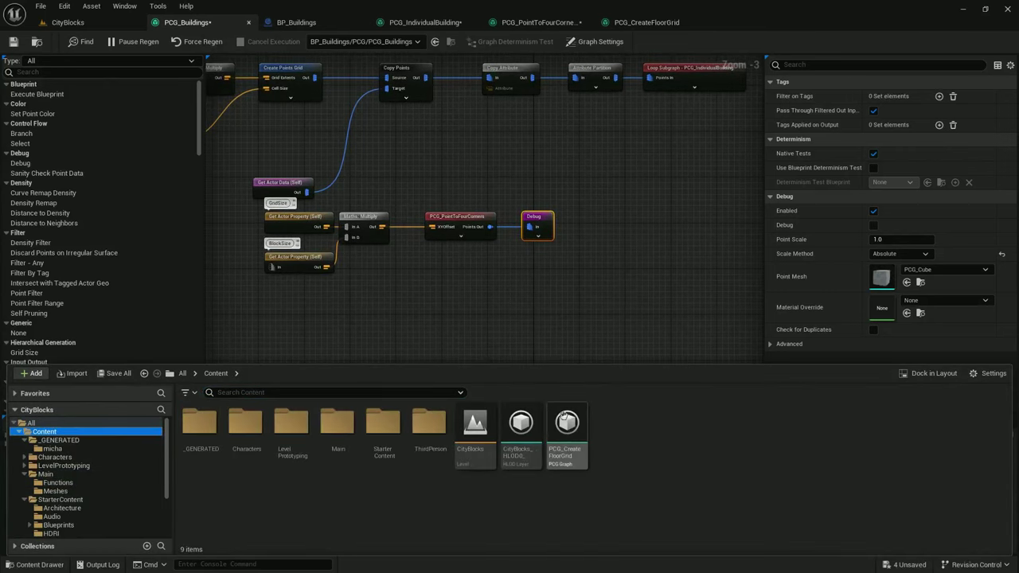
{"action": "left_click_drag", "start_coordinate": [564, 418], "coordinate": [76, 489]}
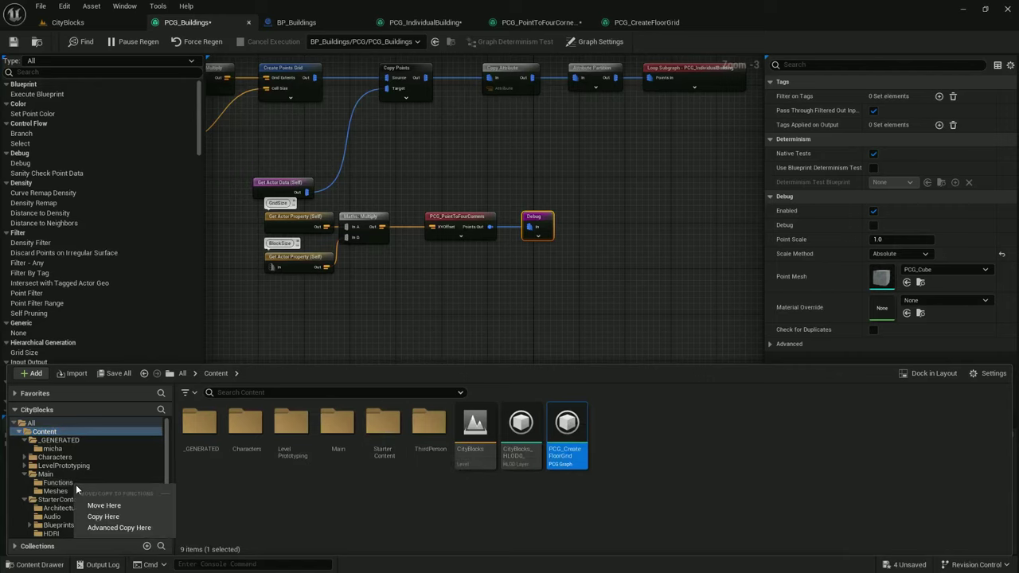
{"action": "left_click", "coordinate": [103, 505]}
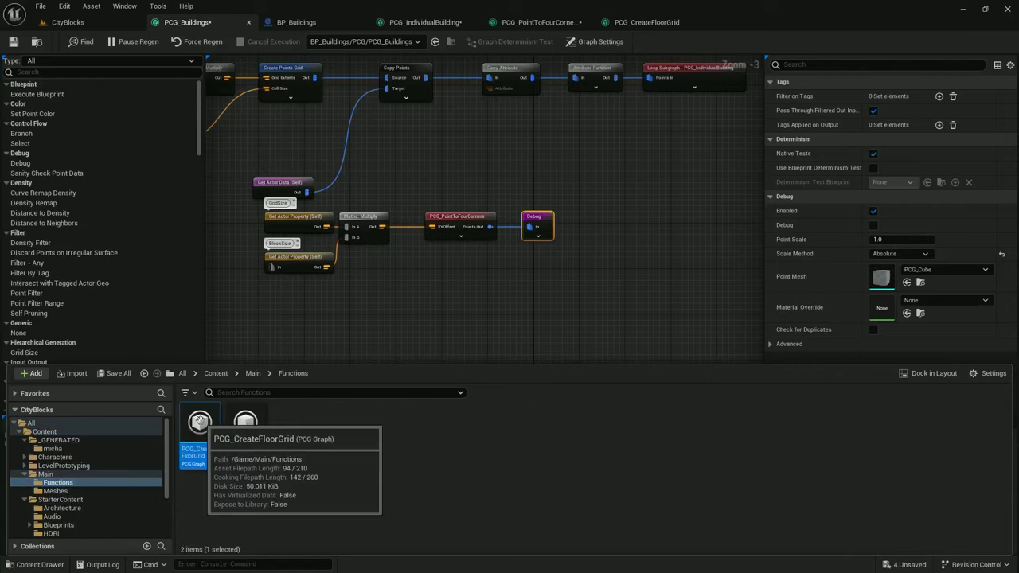
Add a PCG_CreateFloorGrid node to PCG_Buildings and arrange it above PCG_PointToFourCorners, with Debug farther along
{"action": "left_click_drag", "start_coordinate": [199, 426], "coordinate": [510, 266]}
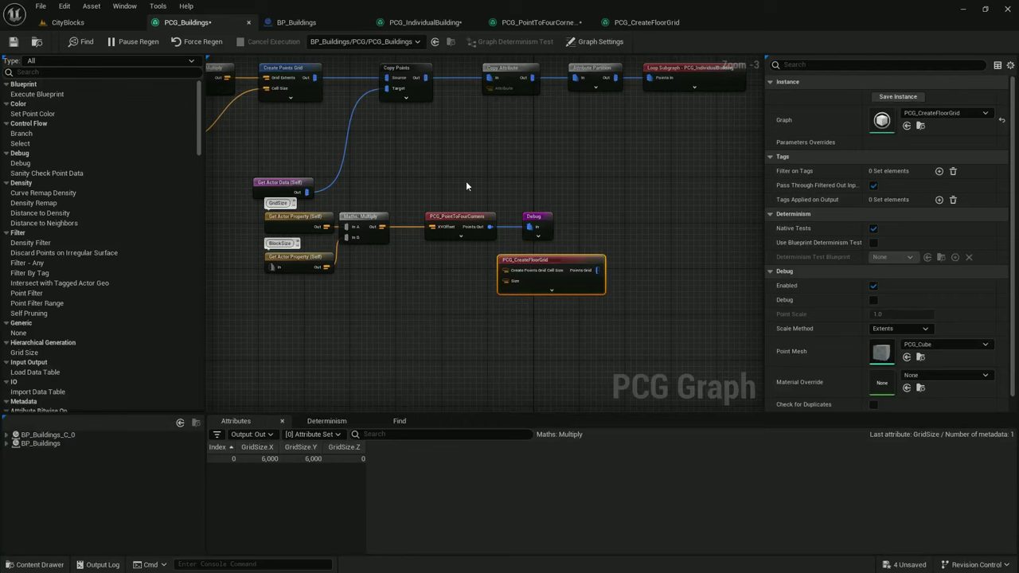
{"action": "scroll", "coordinate": [525, 185], "scroll_direction": "up", "scroll_amount": 2}
{"action": "right_click_drag", "start_coordinate": [535, 186], "coordinate": [573, 104]}
{"action": "right_click_drag", "start_coordinate": [608, 141], "coordinate": [562, 176]}
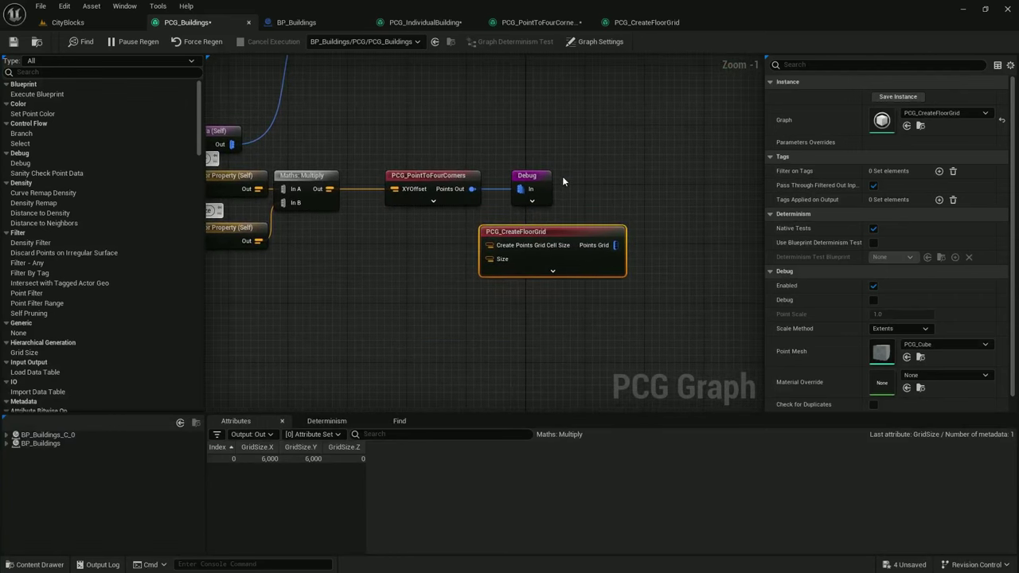
{"action": "left_click_drag", "start_coordinate": [543, 177], "coordinate": [631, 176]}
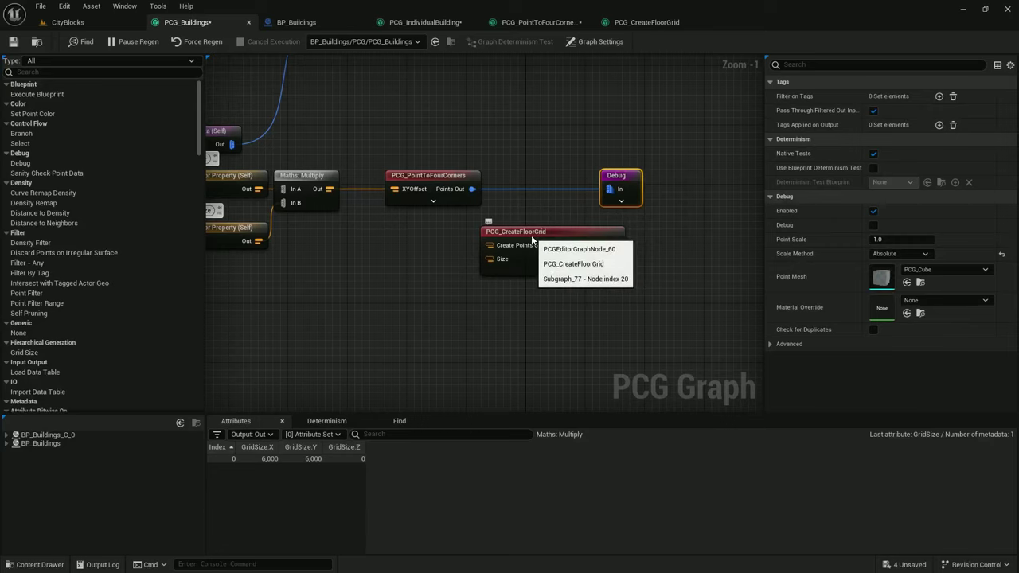
{"action": "left_click_drag", "start_coordinate": [533, 229], "coordinate": [434, 102]}
{"action": "right_click_drag", "start_coordinate": [434, 103], "coordinate": [527, 182]}
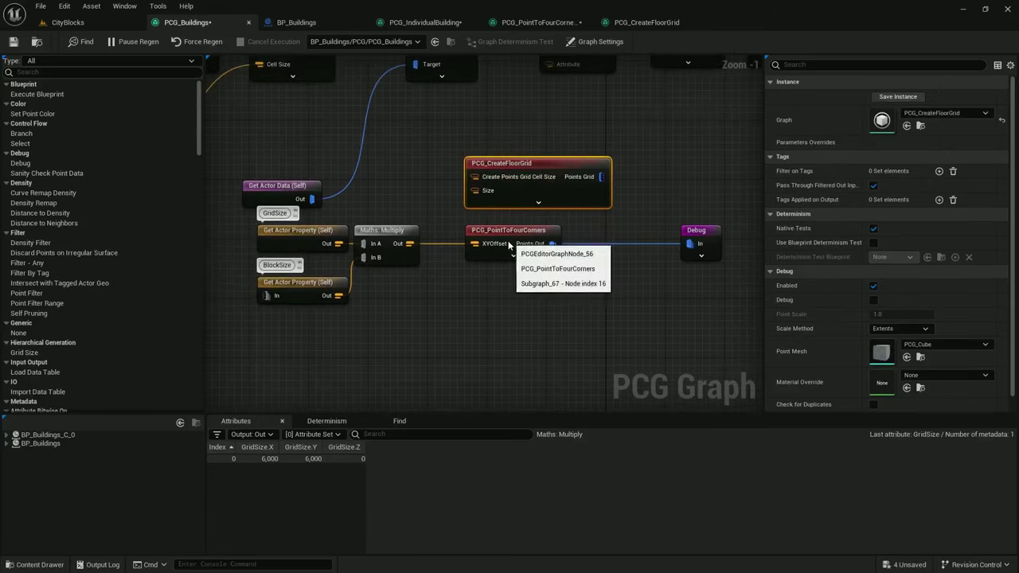
{"action": "left_click_drag", "start_coordinate": [511, 233], "coordinate": [519, 292]}
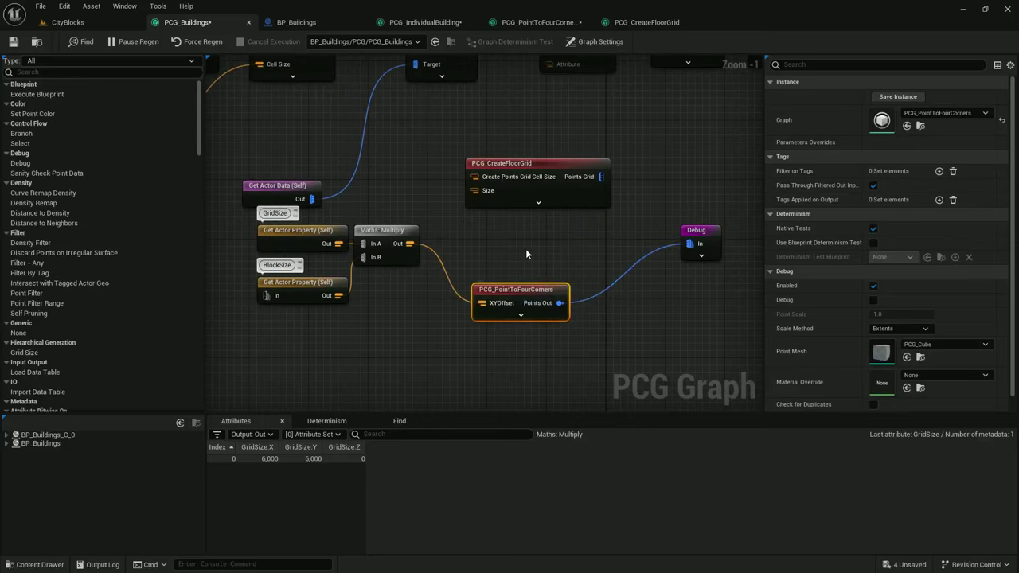
Connect GridSize to PCG_CreateFloorGrid's Create Points Grid Cell Size pin and BlockSize to Size, moving Maths: Multiply lower
{"action": "right_click_drag", "start_coordinate": [354, 226], "coordinate": [368, 250]}
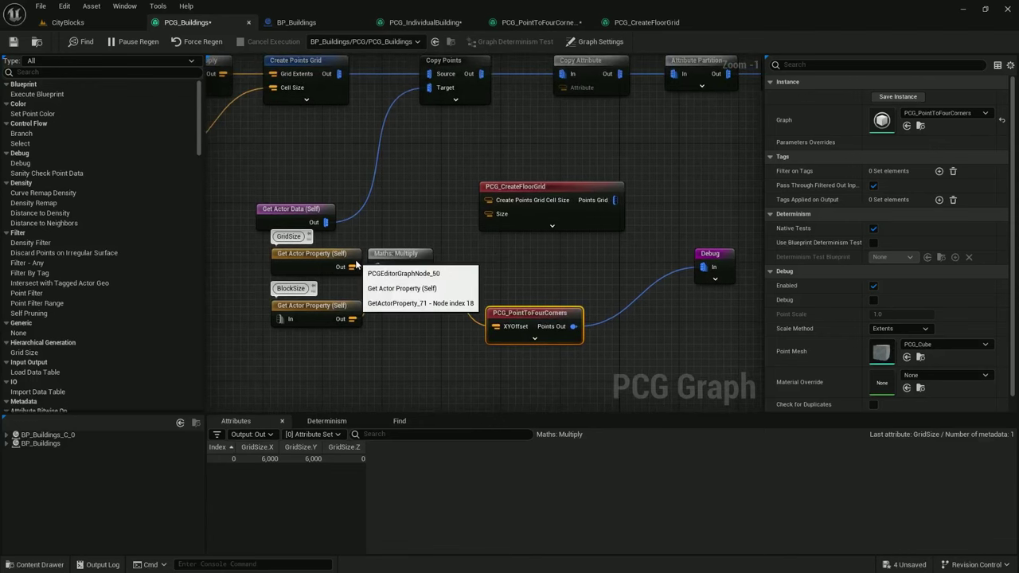
{"action": "left_click_drag", "start_coordinate": [354, 266], "coordinate": [491, 204]}
{"action": "left_click_drag", "start_coordinate": [395, 254], "coordinate": [394, 299]}
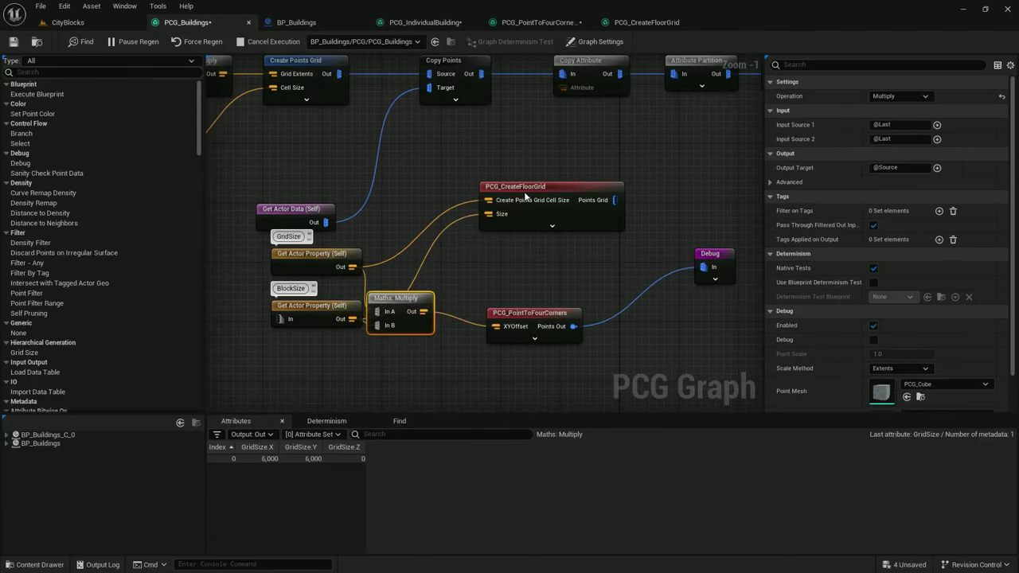
{"action": "left_click_drag", "start_coordinate": [524, 192], "coordinate": [525, 228]}
Feed Debug from PCG_CreateFloorGrid's Points Grid instead of PCG_PointToFourCorners and check the debug points in the CityBlocks level
{"action": "right_click_drag", "start_coordinate": [632, 196], "coordinate": [469, 189]}
{"action": "left_click_drag", "start_coordinate": [453, 231], "coordinate": [535, 259]}
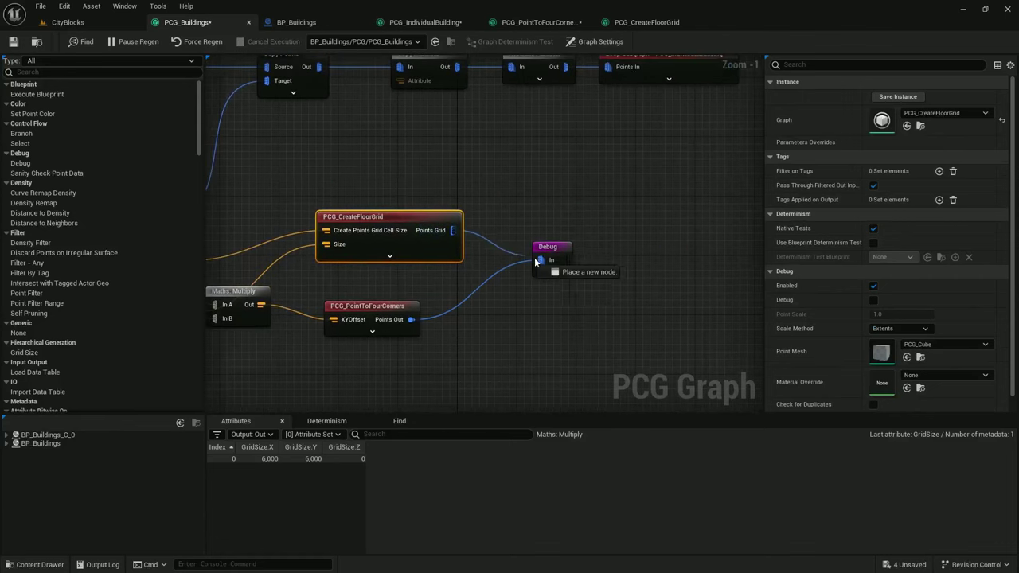
{"action": "left_click", "coordinate": [490, 276], "text": "alt"}
{"action": "left_click", "coordinate": [86, 21]}
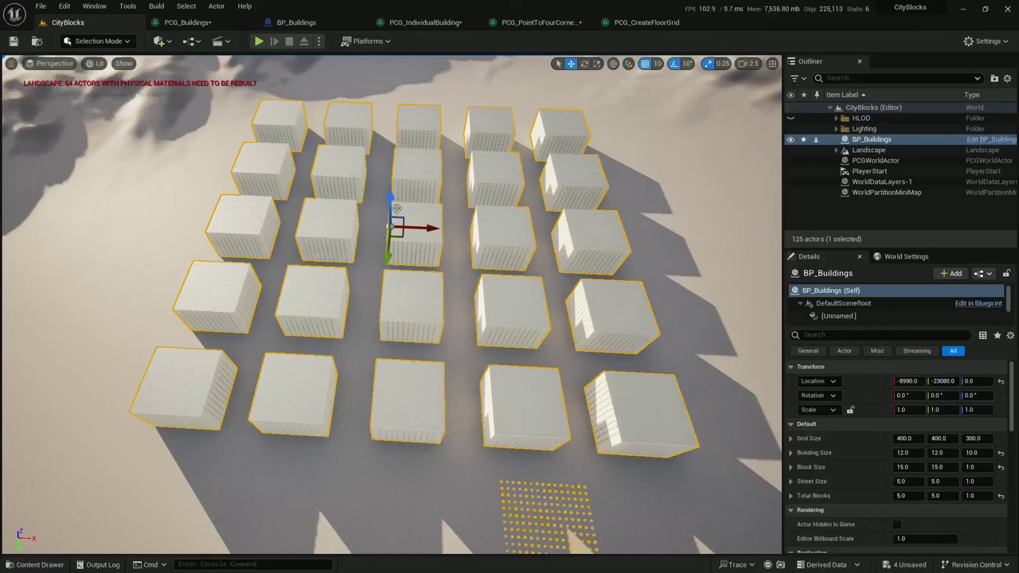
{"action": "right_click_drag", "start_coordinate": [382, 262], "coordinate": [406, 319]}
{"action": "scroll", "coordinate": [390, 283], "scroll_direction": "up", "scroll_amount": 2}
In PCG_Buildings, move PCG_PointToFourCorners below Maths: Multiply and align PCG_CreateFloorGrid with the GridSize and Debug nodes
{"action": "left_click", "coordinate": [187, 22]}
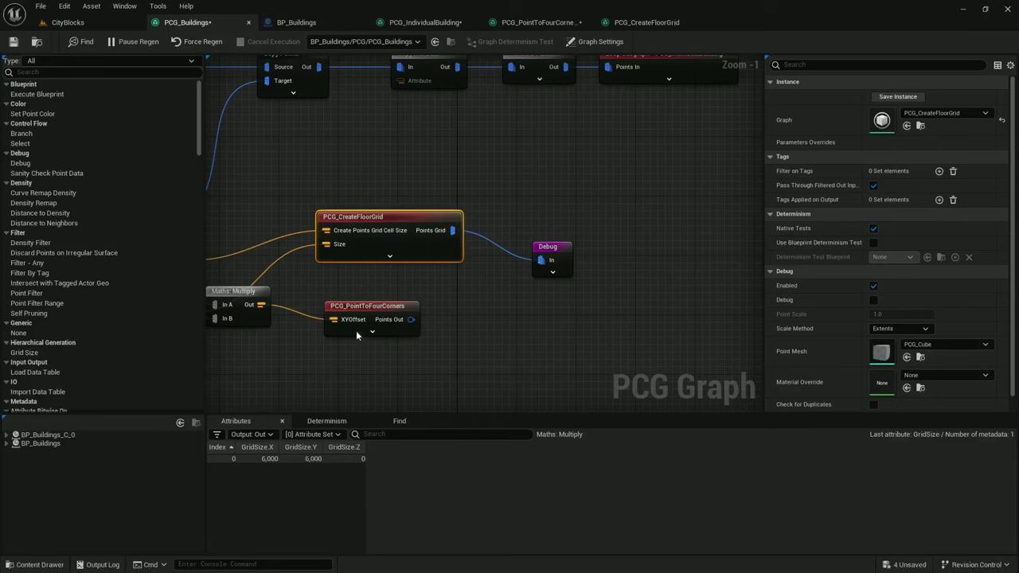
{"action": "left_click_drag", "start_coordinate": [372, 309], "coordinate": [265, 364]}
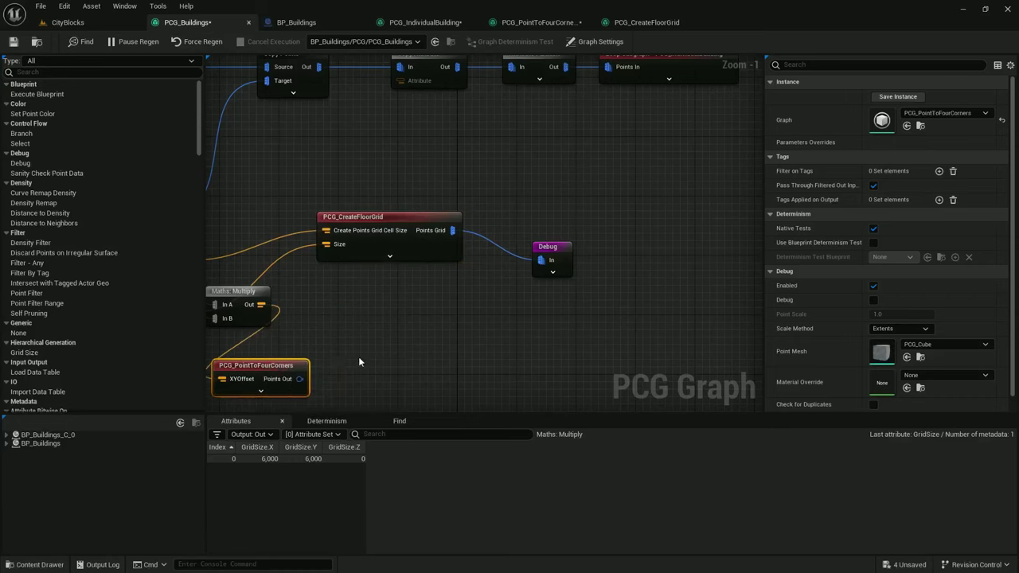
{"action": "left_click_drag", "start_coordinate": [381, 333], "coordinate": [330, 368]}
{"action": "right_click_drag", "start_coordinate": [521, 271], "coordinate": [475, 340]}
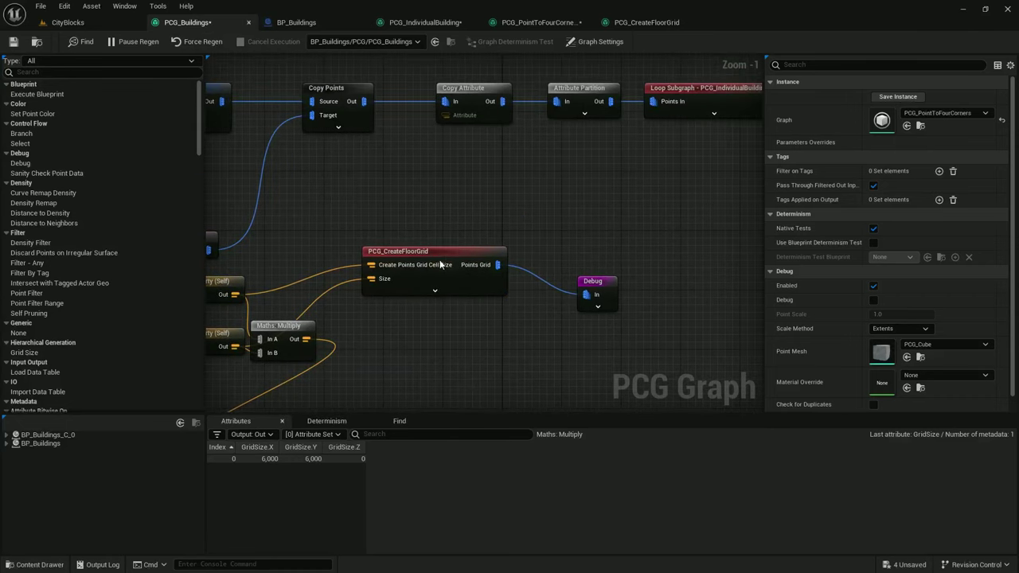
{"action": "left_click_drag", "start_coordinate": [436, 259], "coordinate": [436, 288]}
{"action": "right_click_drag", "start_coordinate": [540, 309], "coordinate": [531, 264]}
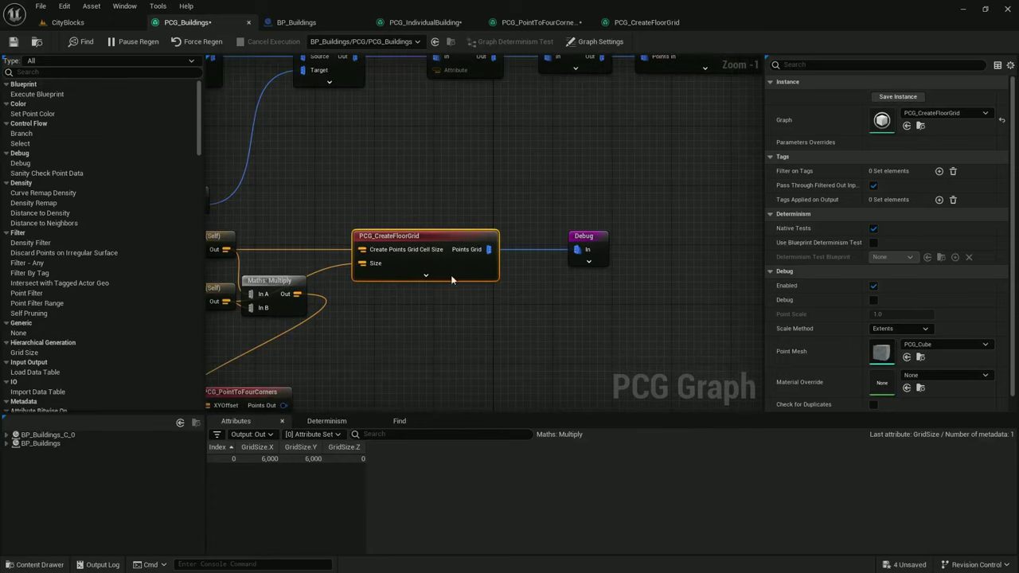
Move Debug farther away from PCG_CreateFloorGrid and disconnect it from the Points Grid pin
{"action": "left_click_drag", "start_coordinate": [594, 241], "coordinate": [707, 241]}
{"action": "right_click_drag", "start_coordinate": [394, 278], "coordinate": [585, 273]}
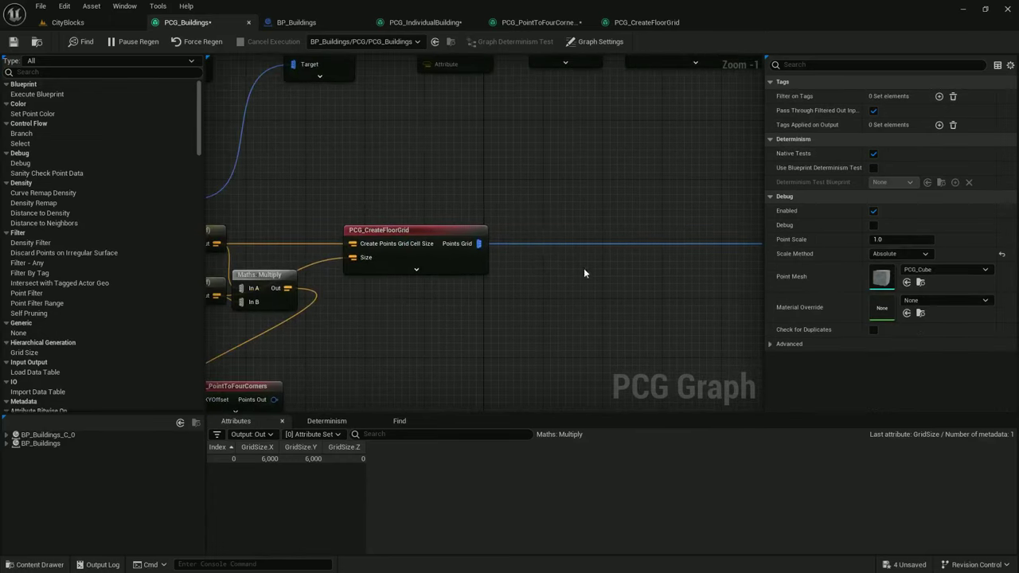
{"action": "left_click", "coordinate": [533, 250]}
{"action": "scroll", "coordinate": [502, 266], "scroll_direction": "down", "scroll_amount": 1}
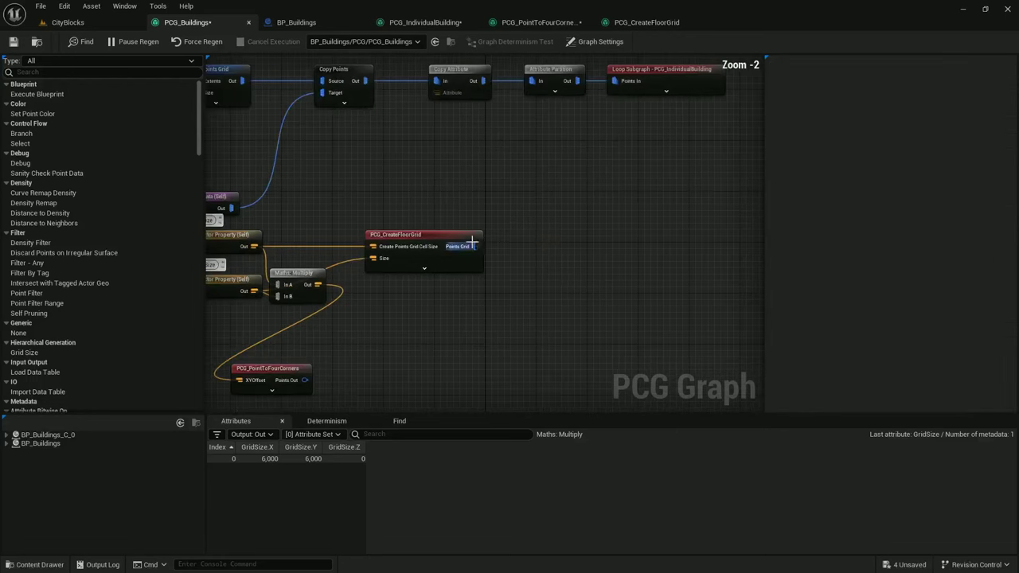
Add an Attribute Noise node fed by PCG_CreateFloorGrid's Points Grid output
{"action": "left_click", "coordinate": [470, 256]}
{"action": "scroll", "coordinate": [526, 270], "scroll_direction": "down", "scroll_amount": 1}
{"action": "left_click_drag", "start_coordinate": [480, 249], "coordinate": [547, 250]}
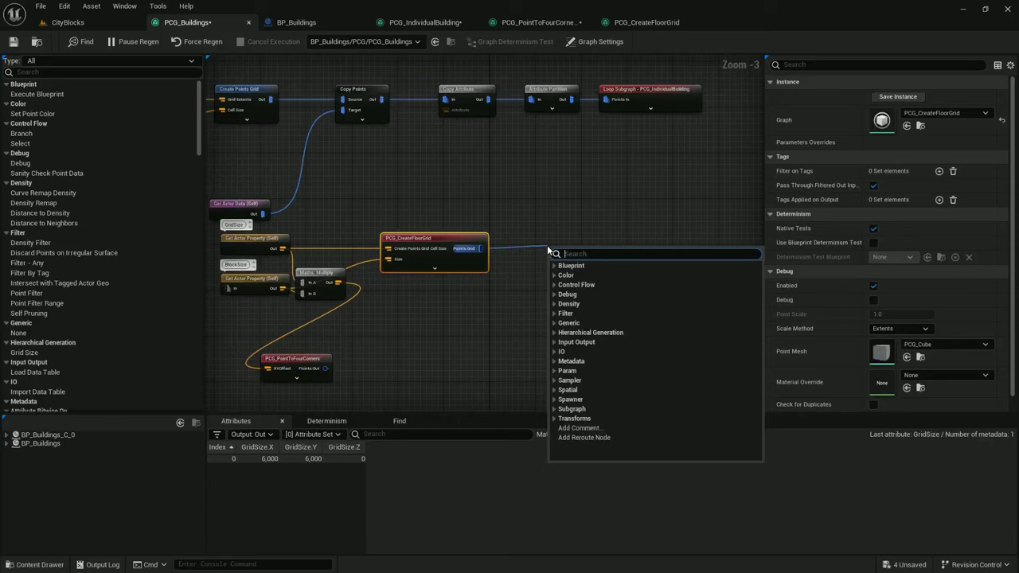
{"action": "type", "text": "attribute nois"}
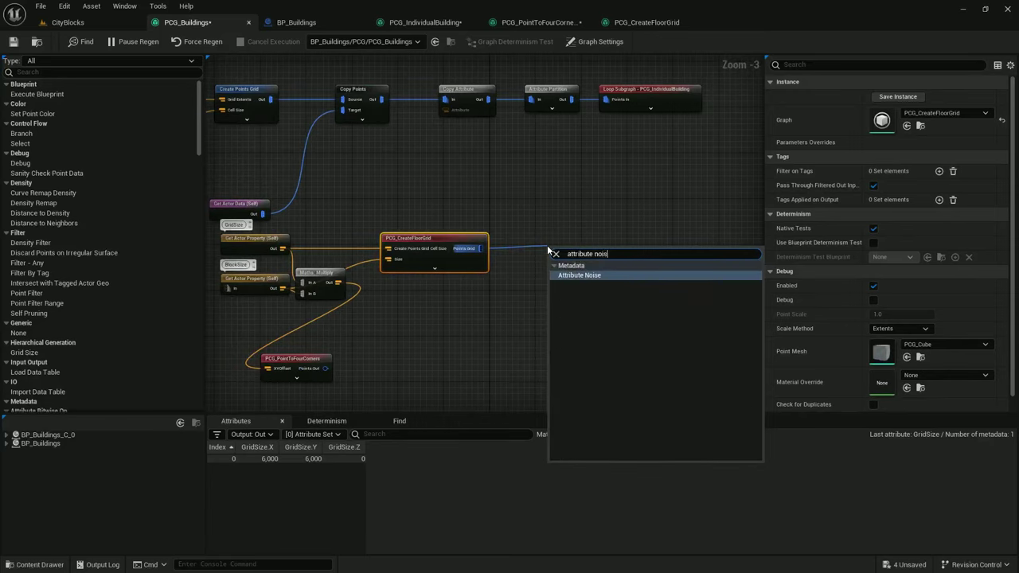
{"action": "key", "text": "Return"}
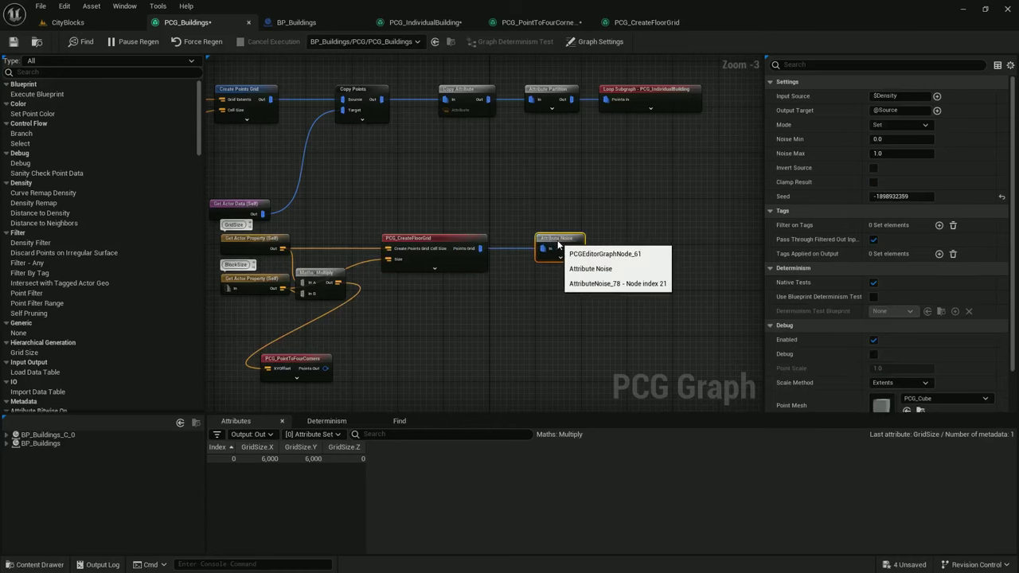
{"action": "right_click_drag", "start_coordinate": [570, 299], "coordinate": [590, 286]}
{"action": "scroll", "coordinate": [598, 270], "scroll_direction": "up", "scroll_amount": 1}
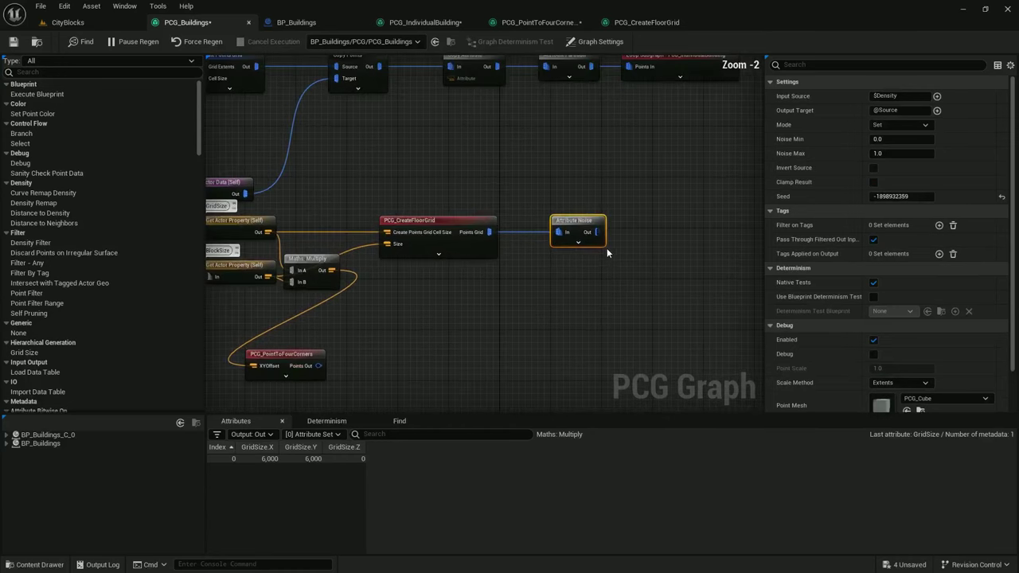
Move Attribute Noise farther away from PCG_CreateFloorGrid and disconnect it from the Points Grid output
{"action": "left_click_drag", "start_coordinate": [570, 221], "coordinate": [545, 221]}
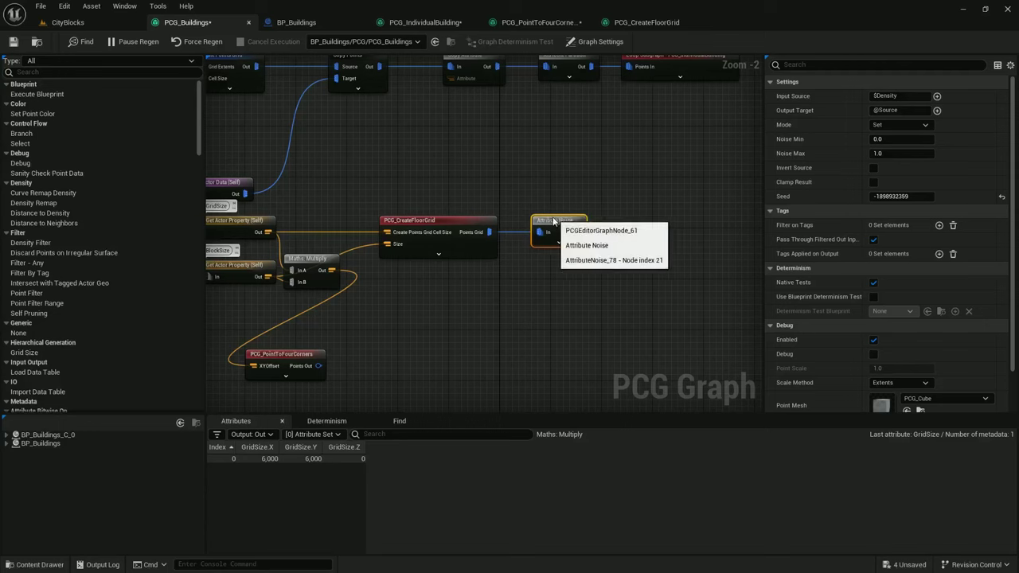
{"action": "right_click_drag", "start_coordinate": [480, 254], "coordinate": [605, 273]}
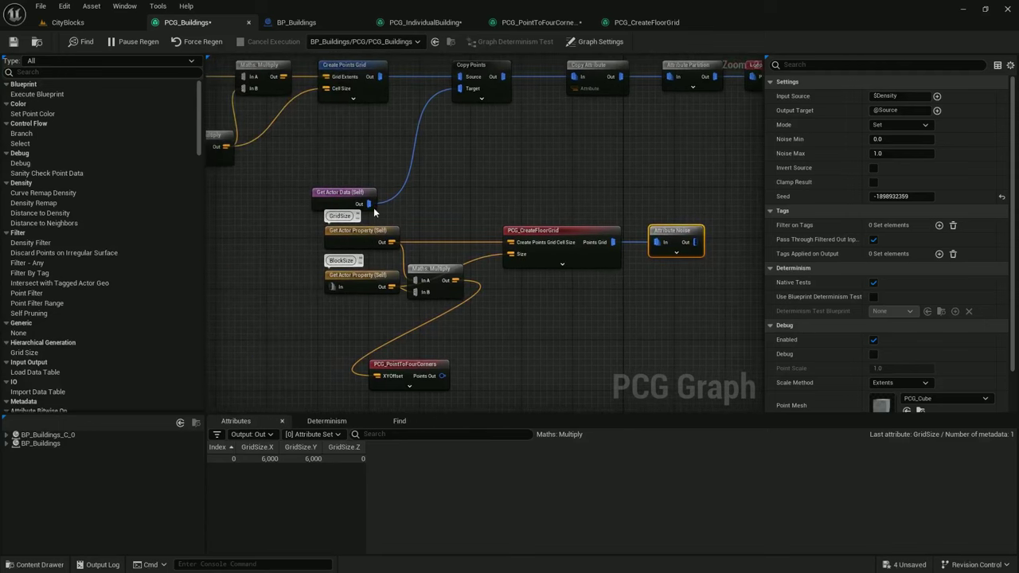
{"action": "right_click_drag", "start_coordinate": [610, 318], "coordinate": [438, 305]}
{"action": "left_click_drag", "start_coordinate": [517, 221], "coordinate": [608, 221]}
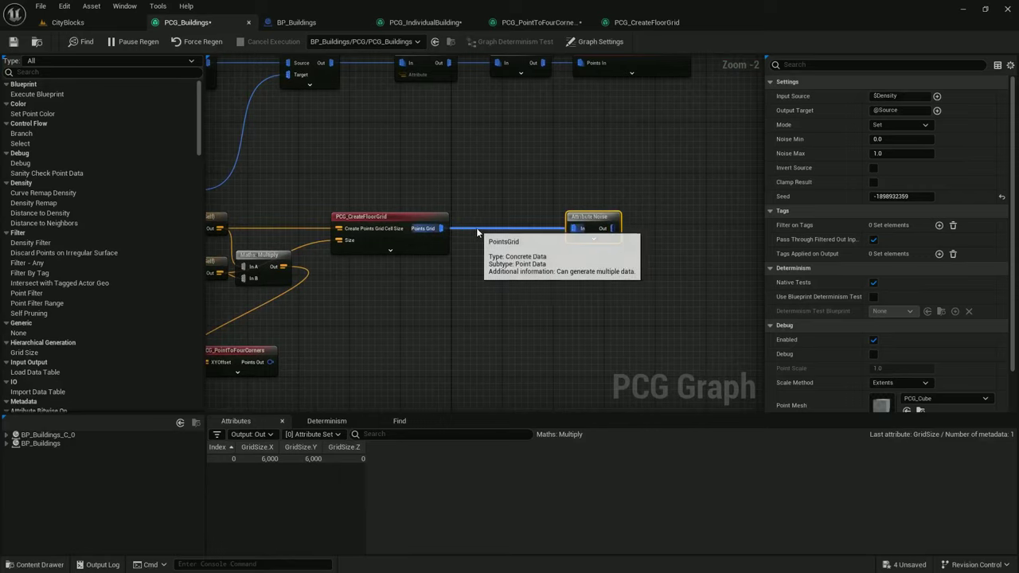
{"action": "left_click", "coordinate": [430, 225], "text": "alt"}
Create an Add Attribute node fed by PCG_CreateFloorGrid's Points Grid output
{"action": "left_click_drag", "start_coordinate": [479, 231], "coordinate": [479, 231]}
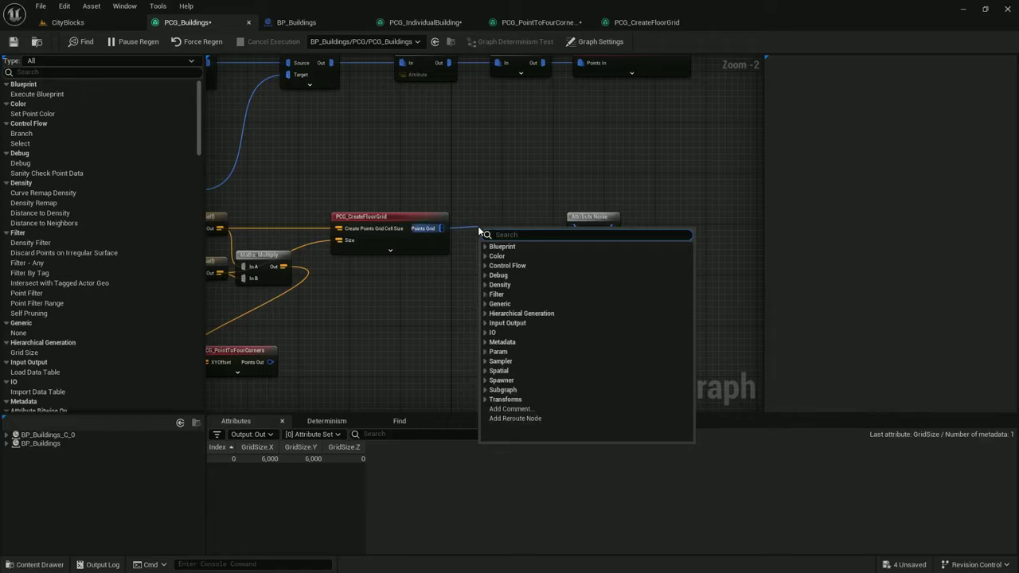
{"action": "type", "text": "building"}
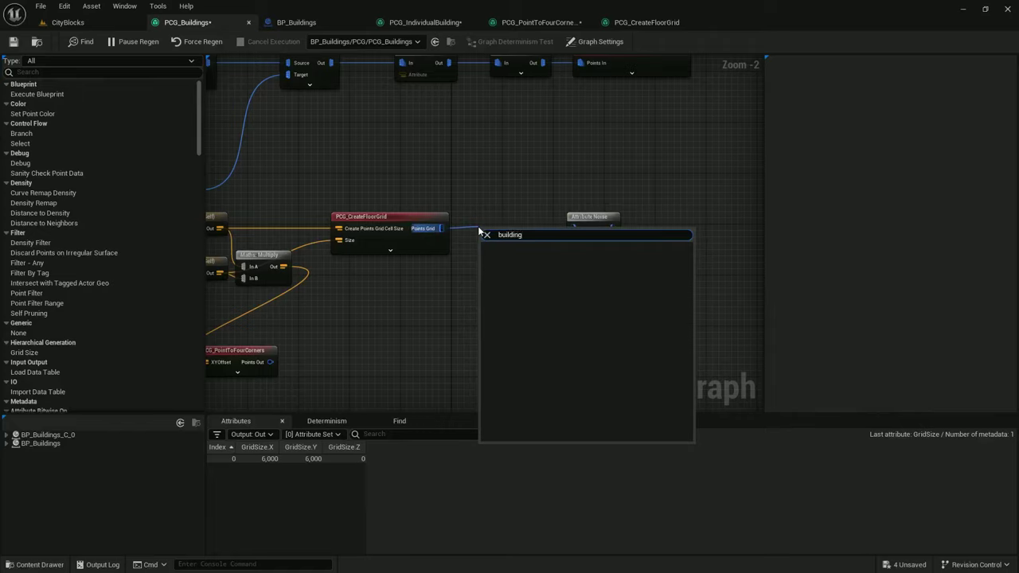
{"action": "type", "text": "add att"}
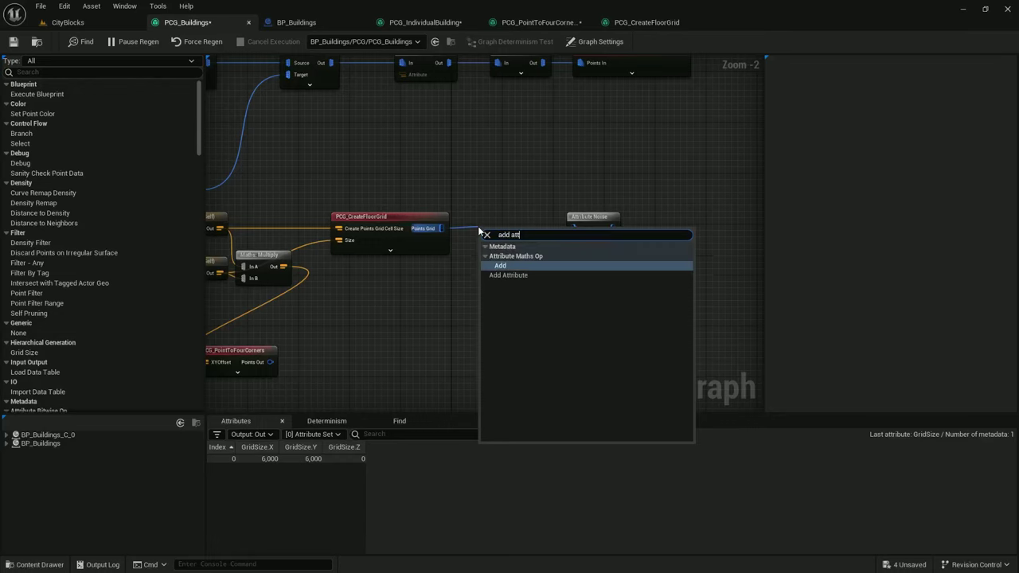
{"action": "type", "text": "ribute"}
{"action": "left_click", "coordinate": [508, 274]}
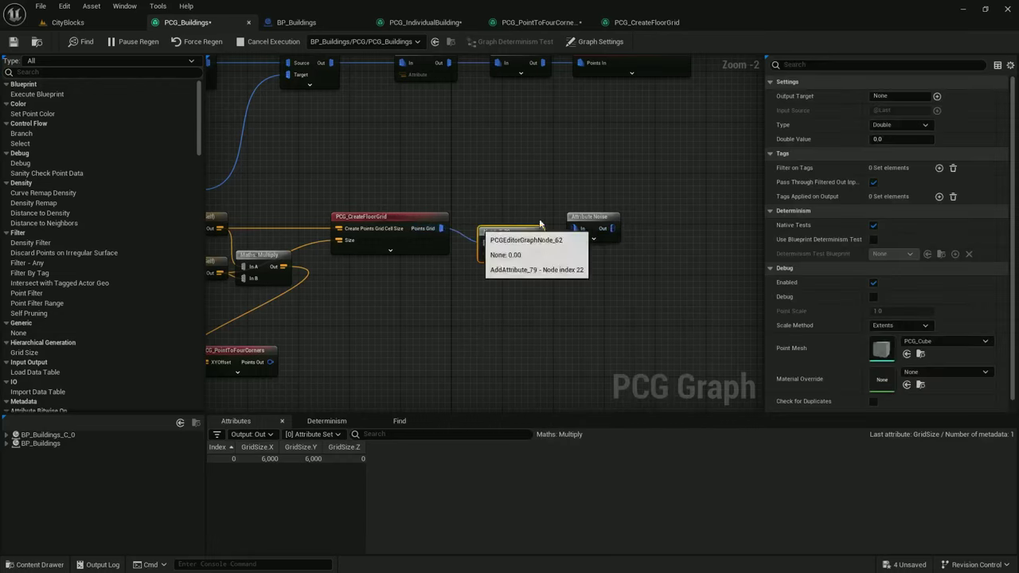
Set the Add Attribute node's Output Target to BuildingSize, connect it in line to Attribute Noise, and expand Attribute Noise's override pins
{"action": "left_click", "coordinate": [876, 95]}
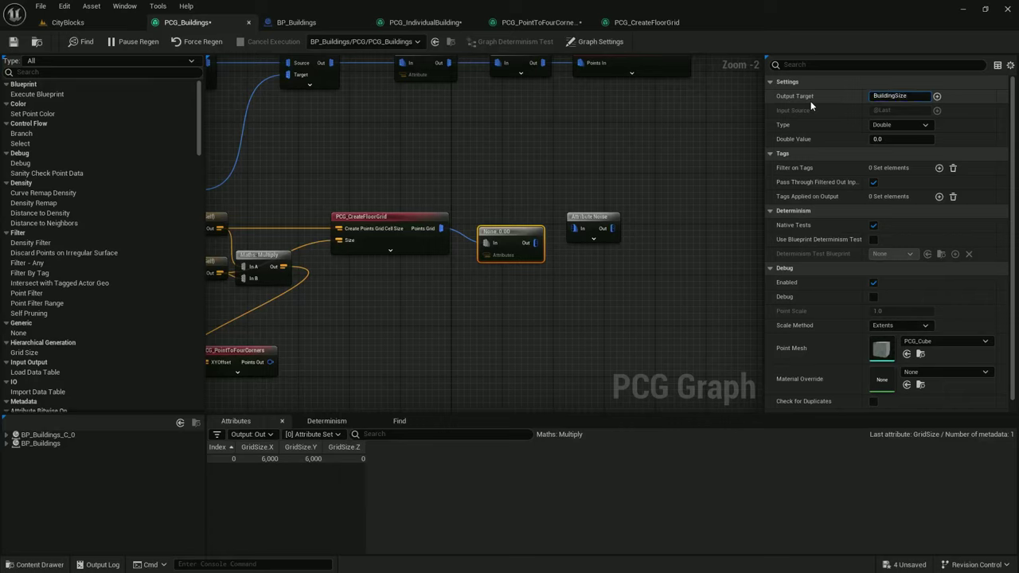
{"action": "left_click_drag", "start_coordinate": [517, 231], "coordinate": [522, 216]}
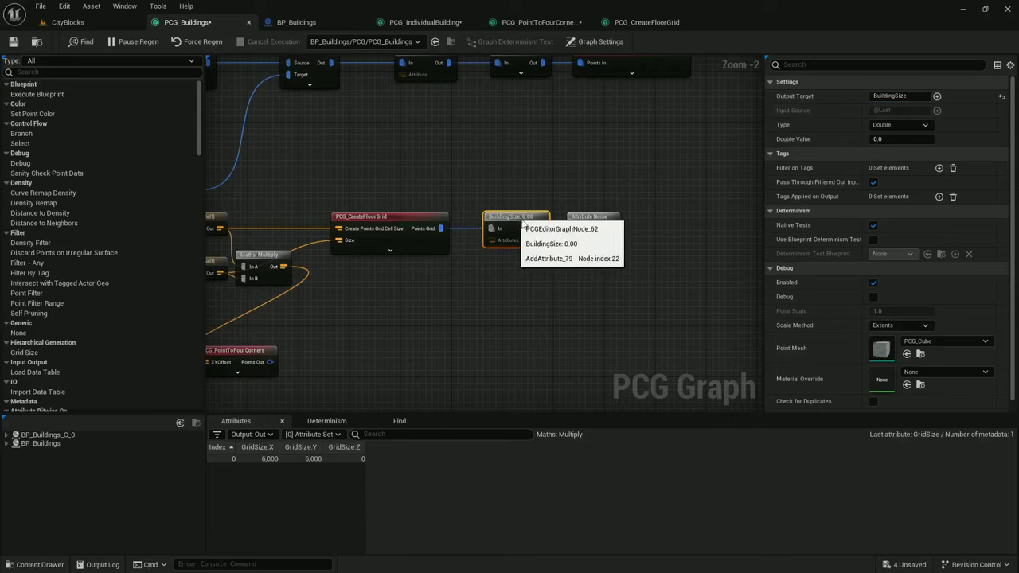
{"action": "right_click_drag", "start_coordinate": [608, 252], "coordinate": [539, 257]}
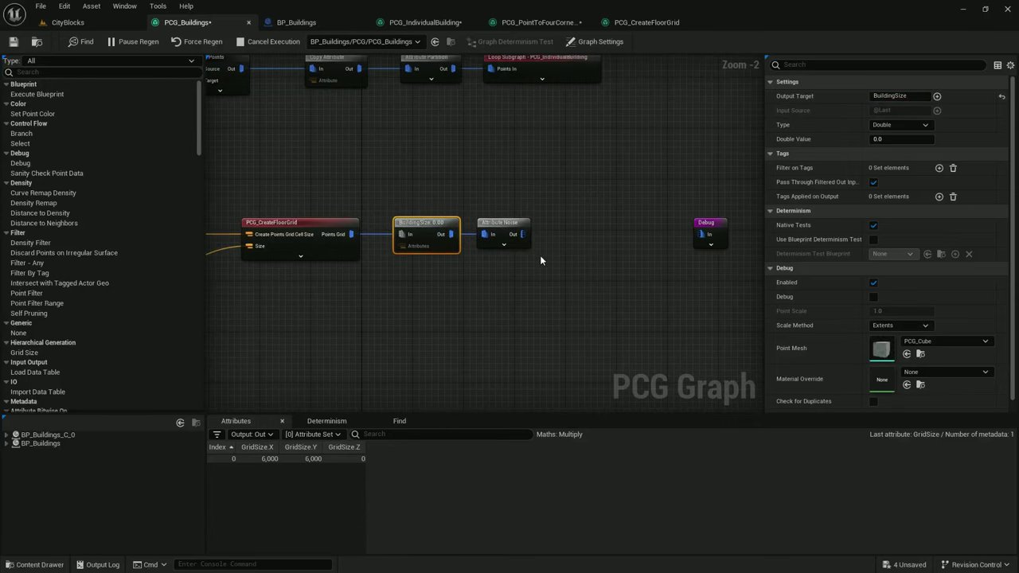
{"action": "left_click", "coordinate": [509, 242]}
{"action": "left_click", "coordinate": [504, 245]}
Duplicate the BlockSize Get Actor Property node into the empty area below PCG_CreateFloorGrid
{"action": "right_click_drag", "start_coordinate": [405, 295], "coordinate": [592, 234]}
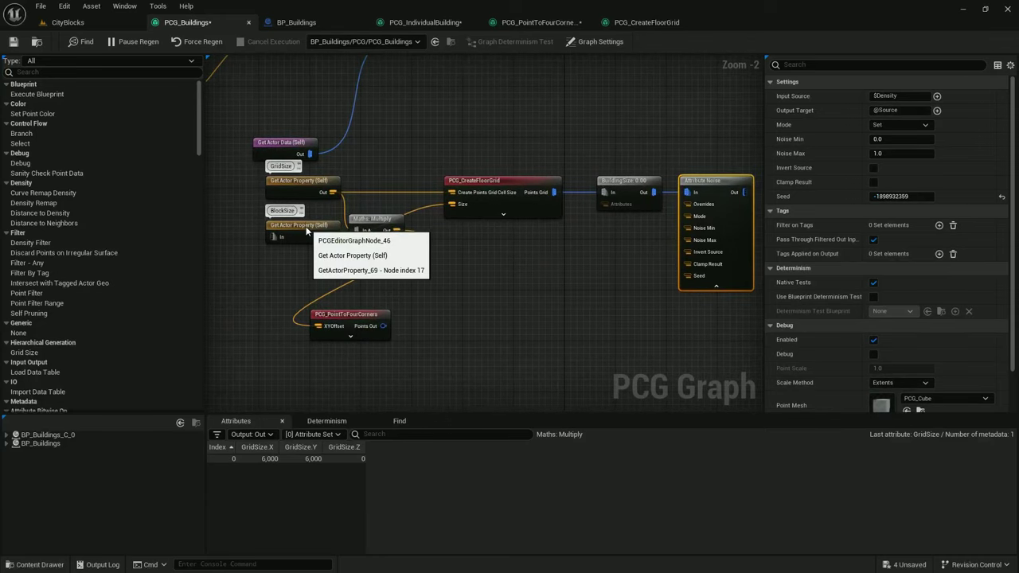
{"action": "scroll", "coordinate": [307, 235], "scroll_direction": "down", "scroll_amount": 1}
{"action": "right_click_drag", "start_coordinate": [308, 234], "coordinate": [418, 216]}
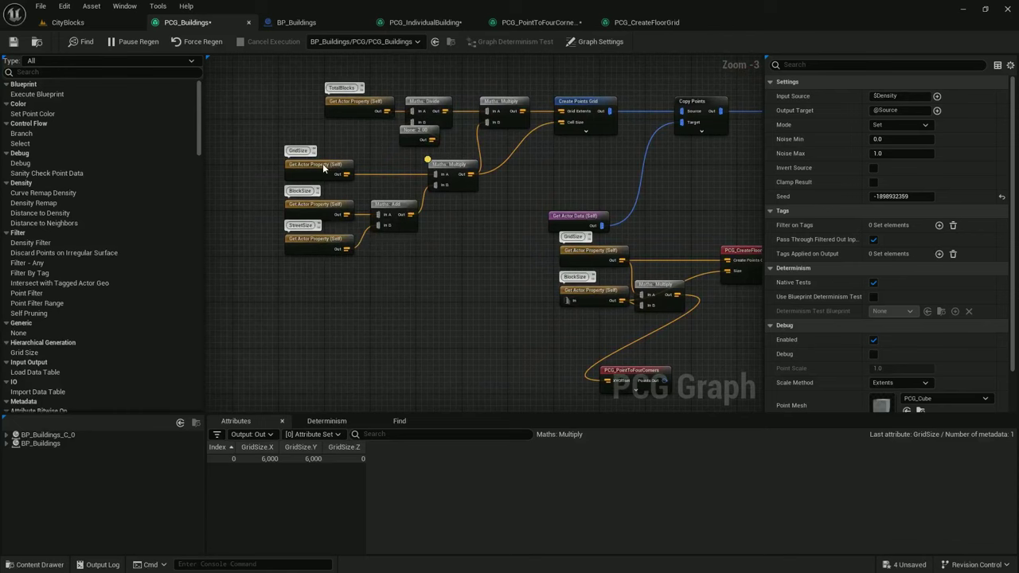
{"action": "left_click", "coordinate": [329, 205]}
{"action": "right_click_drag", "start_coordinate": [708, 318], "coordinate": [451, 252]}
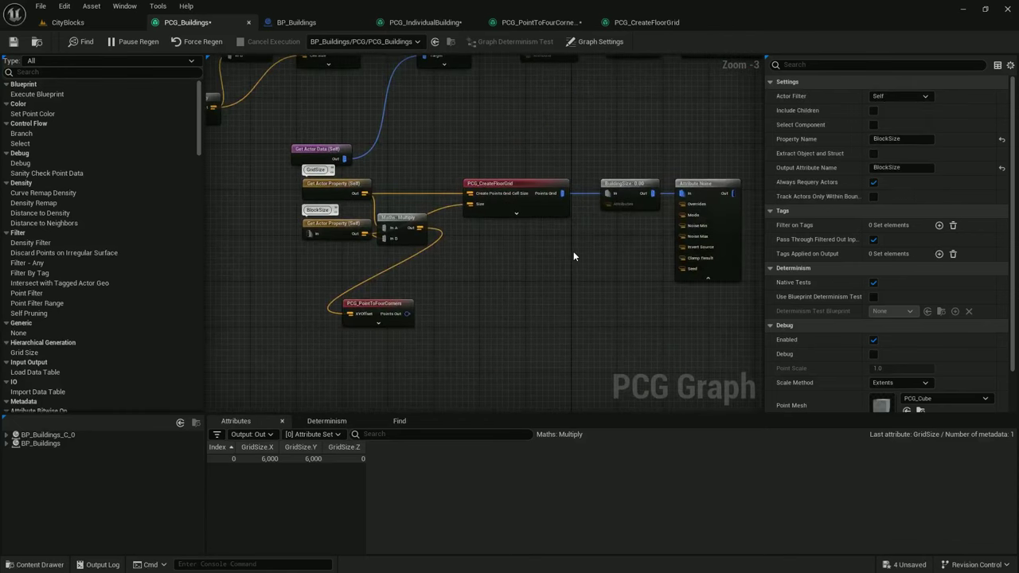
{"action": "key", "text": "ctrl+v"}
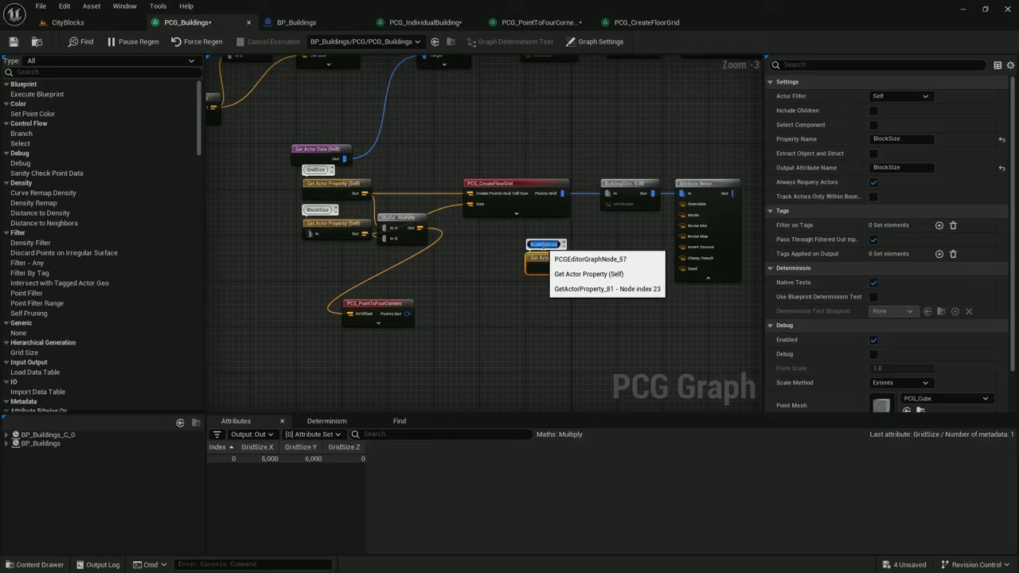
Set the duplicated node's comment, Property Name and Output Attribute Name to BuildingSize
{"action": "key", "text": "ctrl+c"}
{"action": "left_click", "coordinate": [568, 259]}
{"action": "left_click", "coordinate": [888, 139]}
{"action": "key", "text": "ctrl+v"}
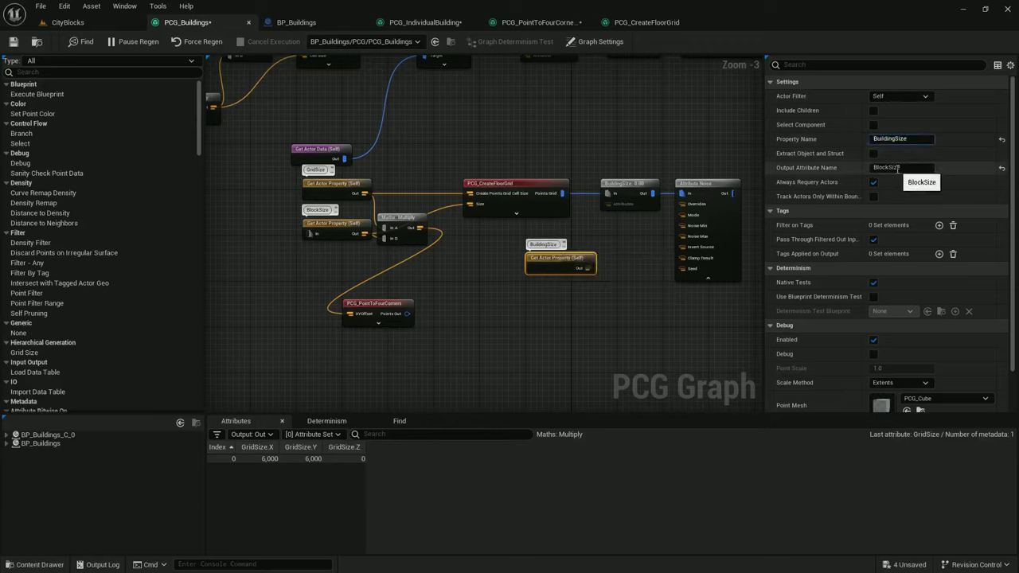
{"action": "left_click", "coordinate": [898, 167]}
{"action": "key", "text": "ctrl+v"}
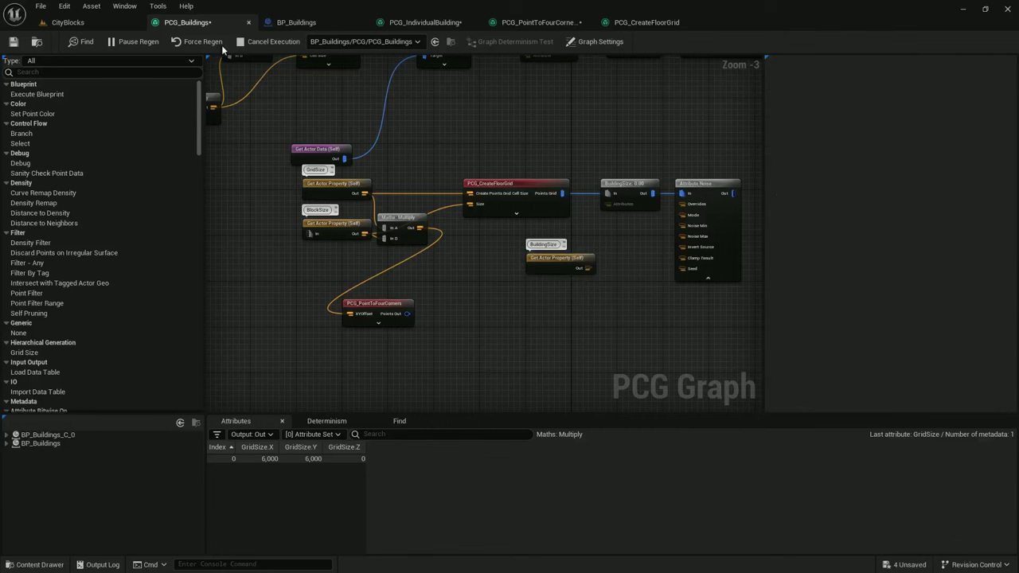
In BP_Buildings, add a Vector variable named BuildingSizeMin and place it above BuildingSize in the variable list
{"action": "left_click", "coordinate": [68, 22]}
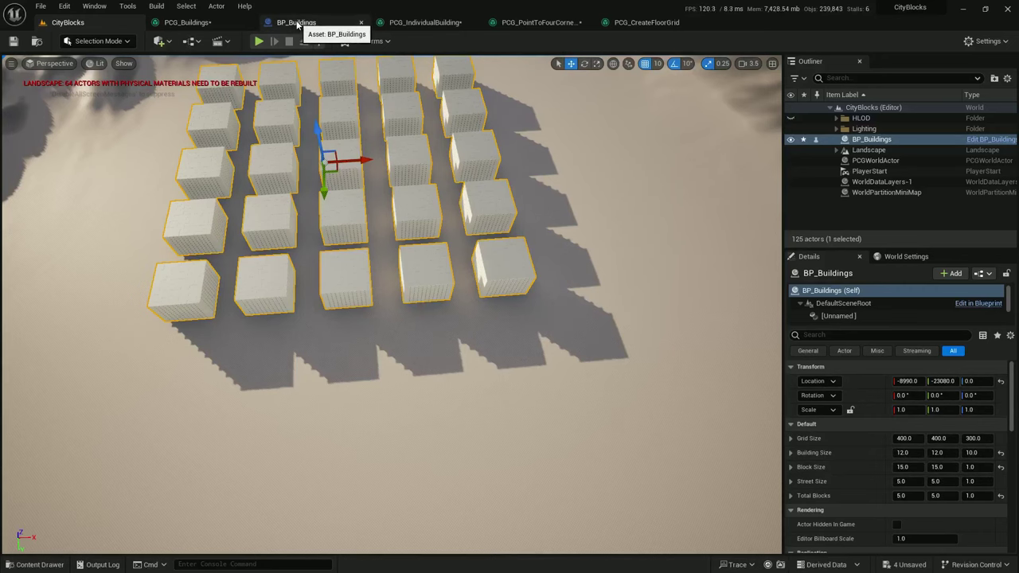
{"action": "left_click", "coordinate": [296, 23]}
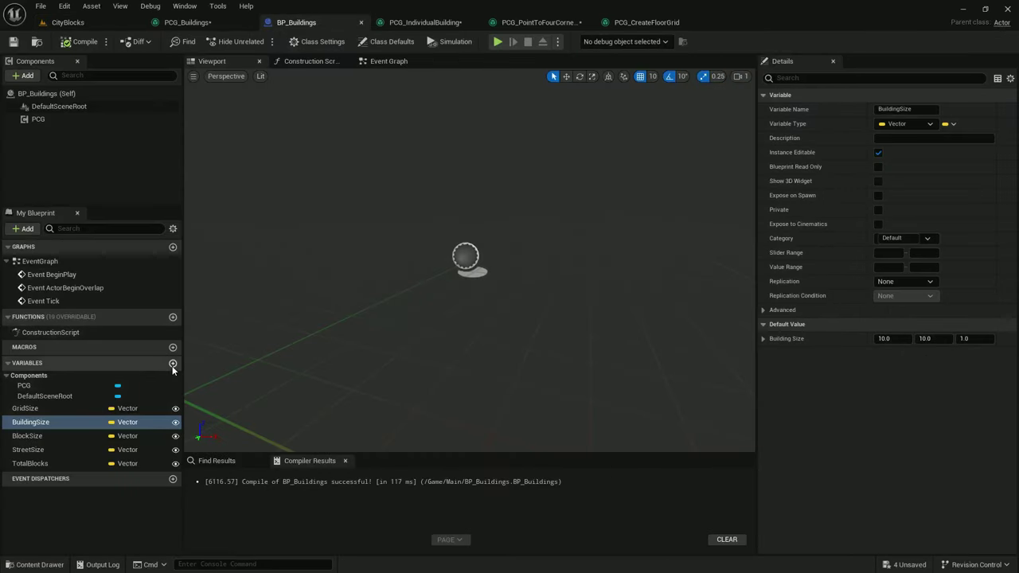
{"action": "left_click", "coordinate": [172, 363]}
{"action": "type", "text": "BuildingSize"}
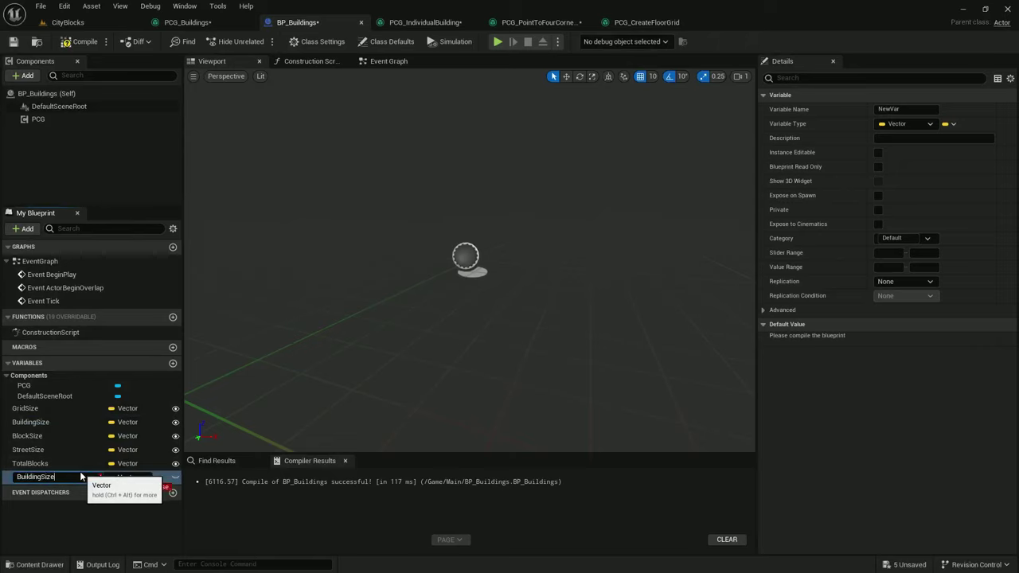
{"action": "type", "text": "Min"}
{"action": "key", "text": "Return"}
{"action": "left_click_drag", "start_coordinate": [95, 481], "coordinate": [49, 440]}
Rename the BuildingSize variable to BuildingSizeMax
{"action": "key", "text": "F2"}
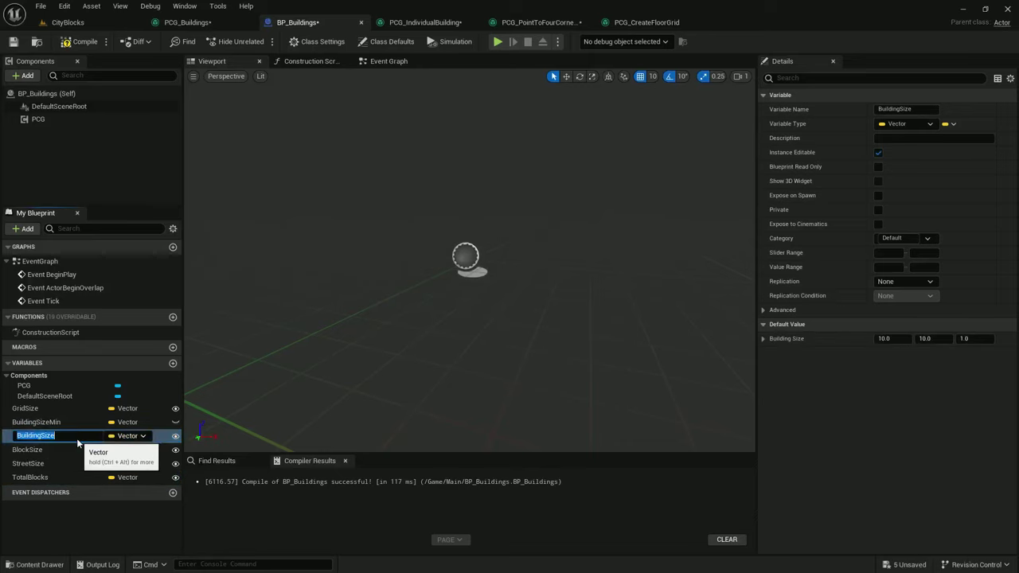
{"action": "left_click", "coordinate": [76, 439]}
{"action": "type", "text": "Max"}
{"action": "key", "text": "Return"}
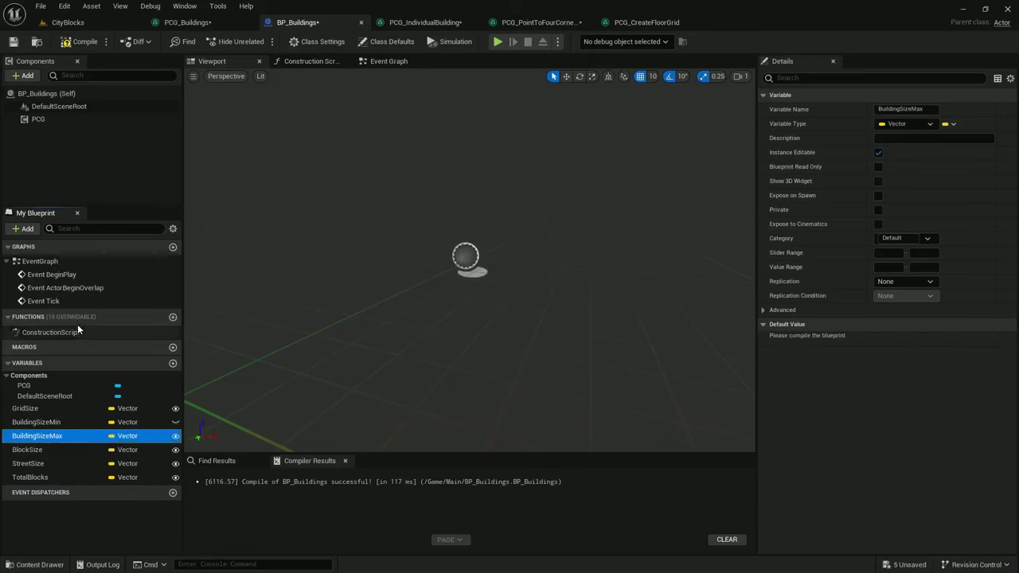
Compile BP_Buildings, then set the default X and Y of BuildingSizeMin to 5.0 and the default Z of BuildingSizeMax to 10.0
{"action": "left_click", "coordinate": [151, 426]}
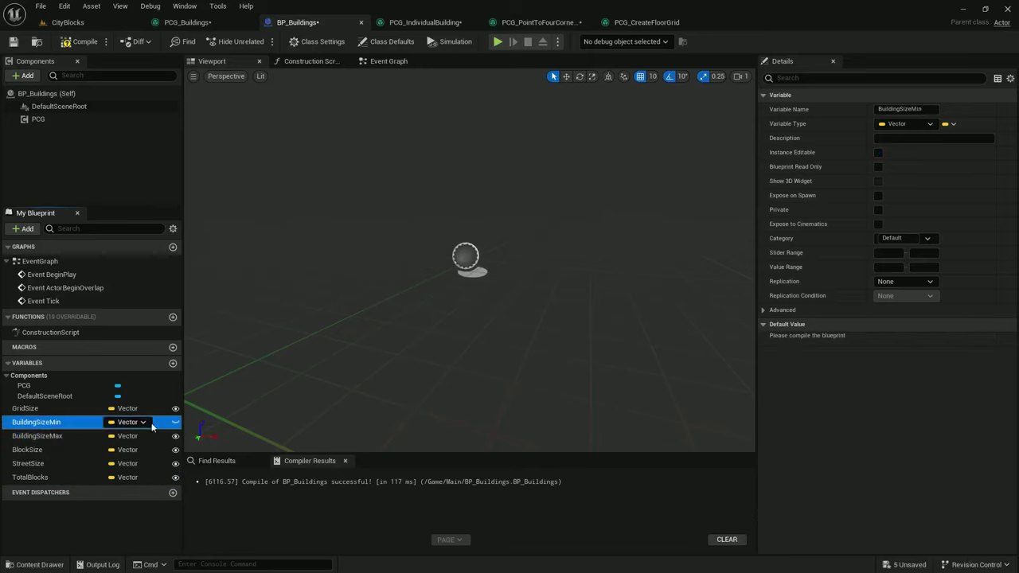
{"action": "left_click", "coordinate": [83, 41]}
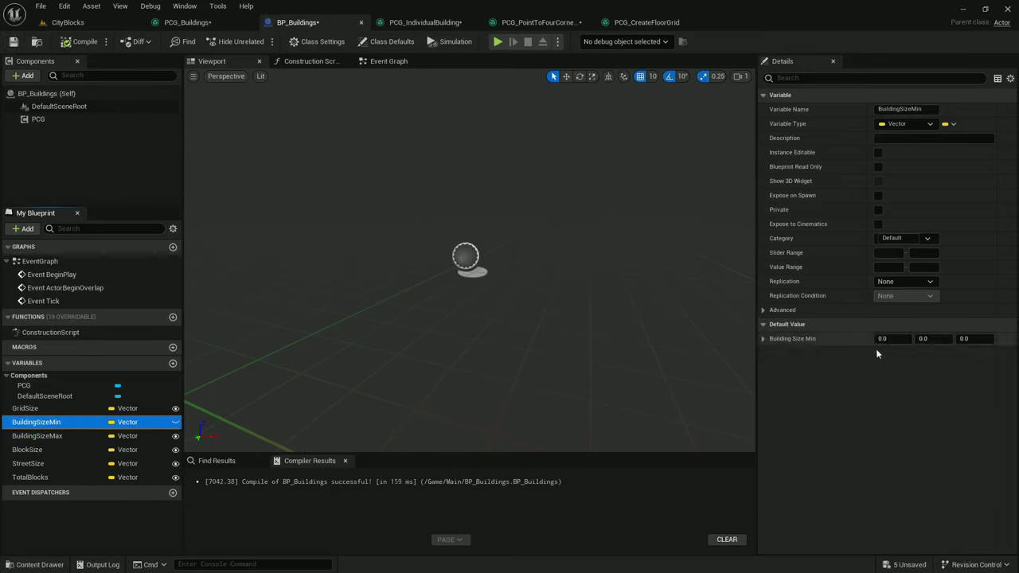
{"action": "left_click", "coordinate": [902, 338]}
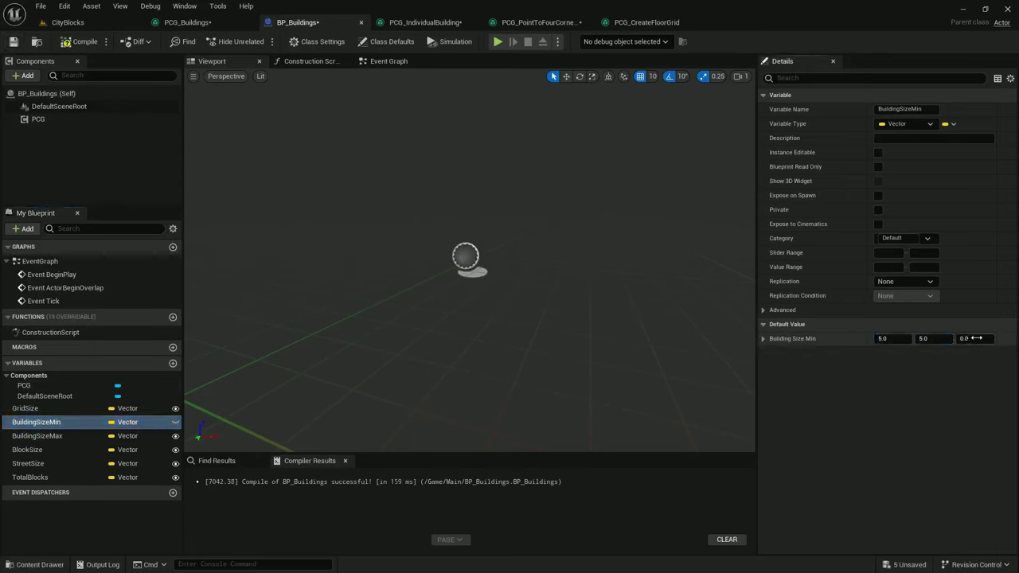
{"action": "type", "text": "5"}
{"action": "key", "text": "Return"}
{"action": "left_click", "coordinate": [37, 435]}
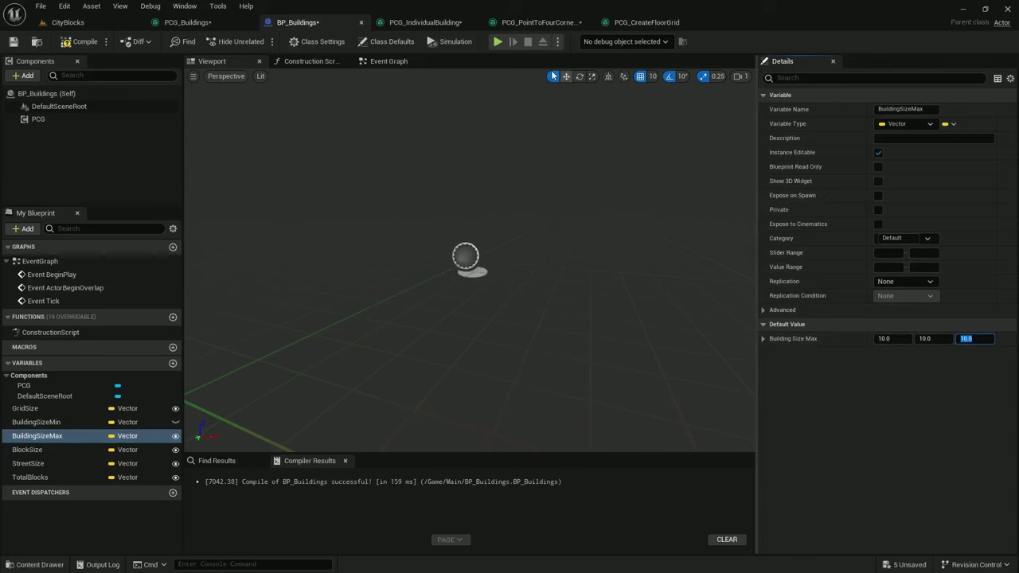
In PCG_IndividualBuilding, set the Property Name and Output Attribute Name of the BuildingSize property node feeding PCG_CreateFloorGrid to BuildingSizeMax
{"action": "left_click", "coordinate": [422, 22]}
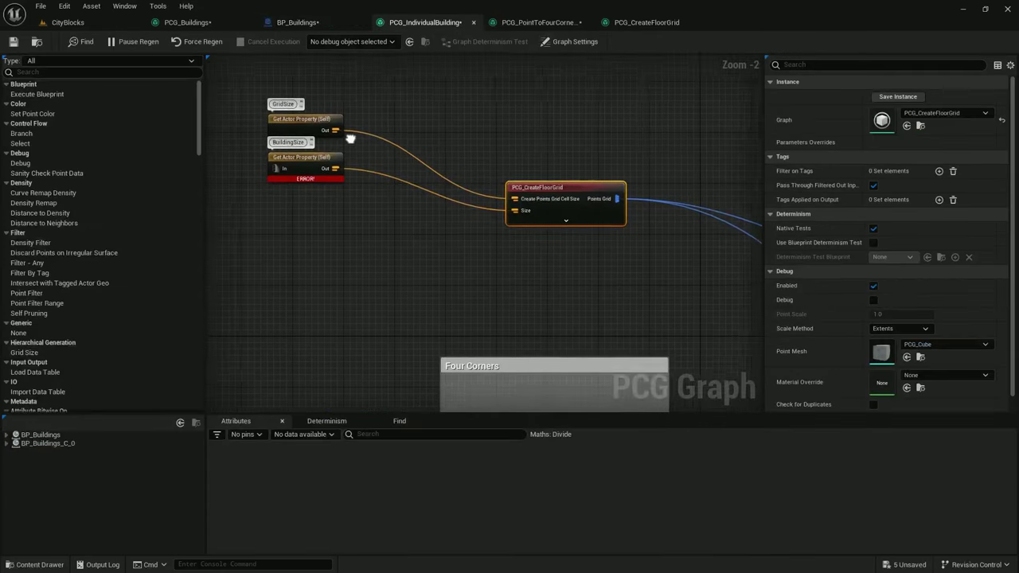
{"action": "right_click_drag", "start_coordinate": [350, 139], "coordinate": [374, 147]}
{"action": "left_click", "coordinate": [326, 167]}
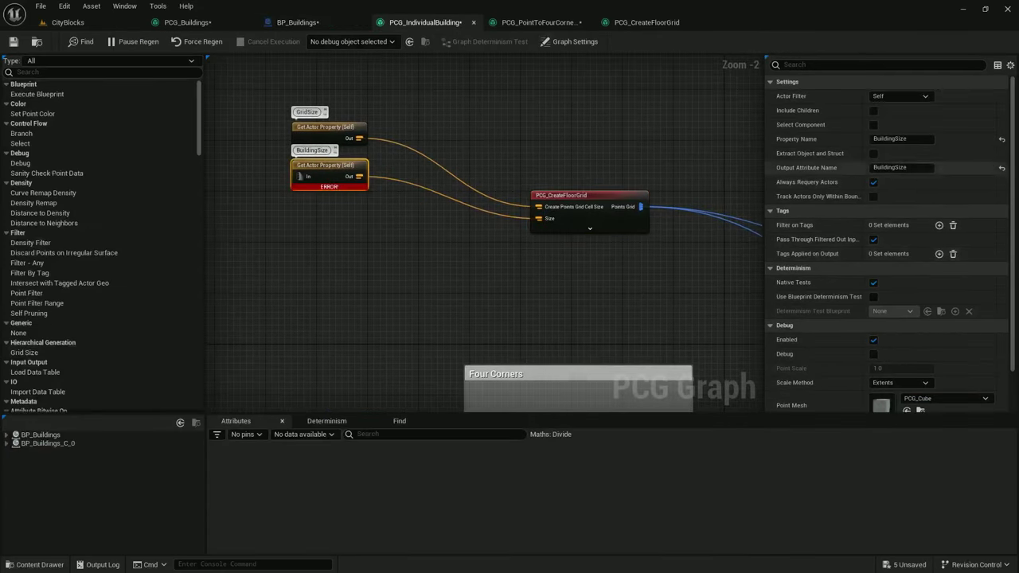
{"action": "left_click", "coordinate": [921, 139]}
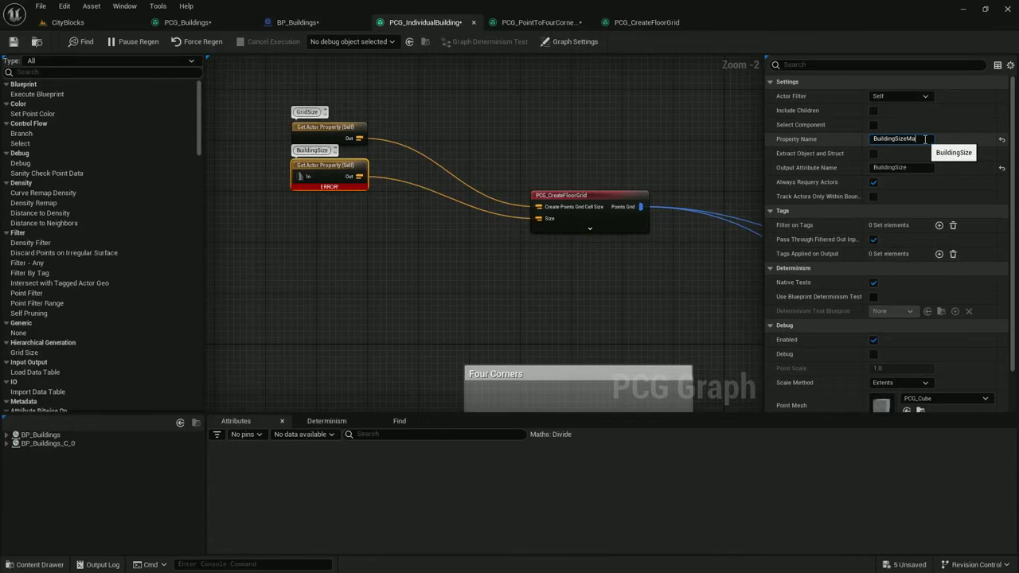
{"action": "type", "text": "Max"}
{"action": "key", "text": "Return"}
{"action": "key", "text": "ctrl+c"}
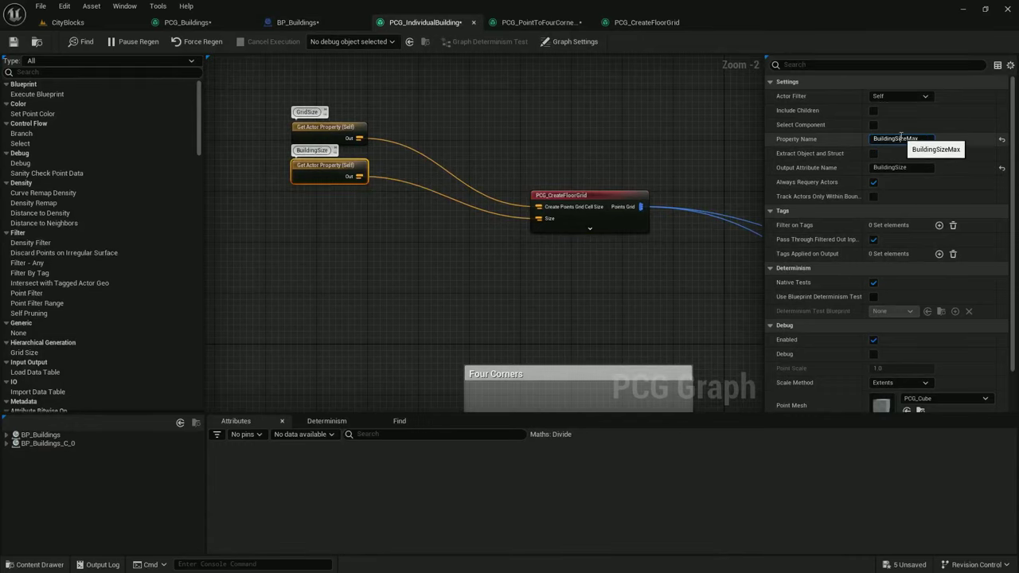
{"action": "left_click", "coordinate": [915, 168]}
{"action": "key", "text": "ctrl+v"}
{"action": "key", "text": "Return"}
Change the Four Corners BuildingSize property node's Property Name, Output Attribute Name and comment to BuildingSizeMax
{"action": "right_click_drag", "start_coordinate": [625, 304], "coordinate": [607, 86]}
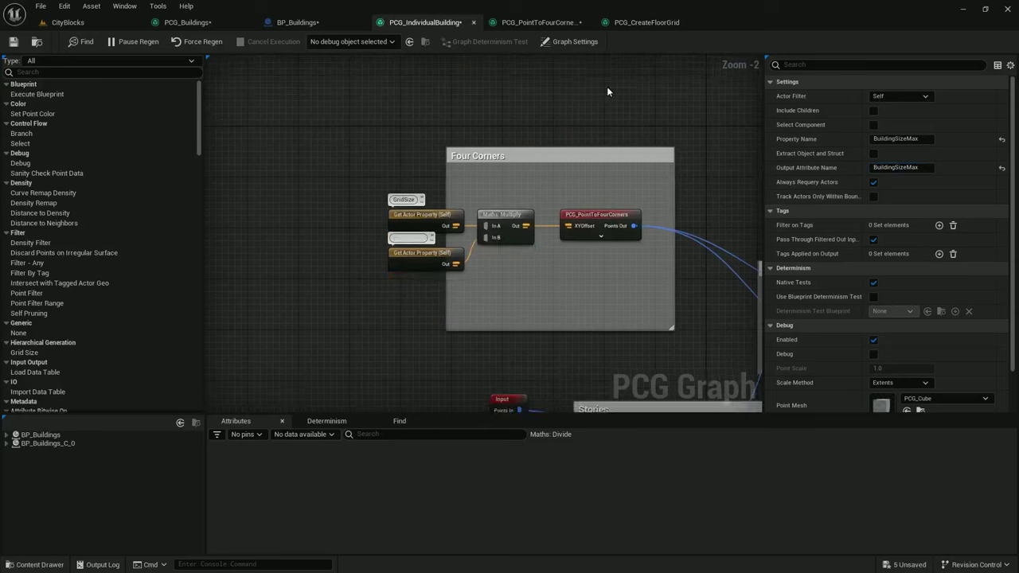
{"action": "right_click_drag", "start_coordinate": [635, 218], "coordinate": [636, 180]}
{"action": "left_click", "coordinate": [428, 215]}
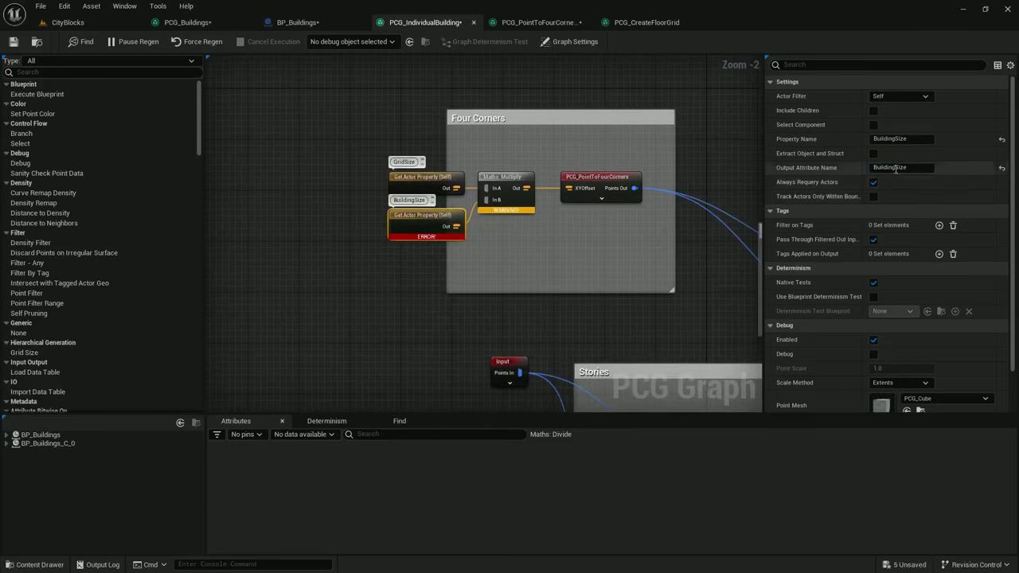
{"action": "key", "text": "ctrl+a"}
{"action": "left_click", "coordinate": [414, 203]}
{"action": "key", "text": "ctrl+a"}
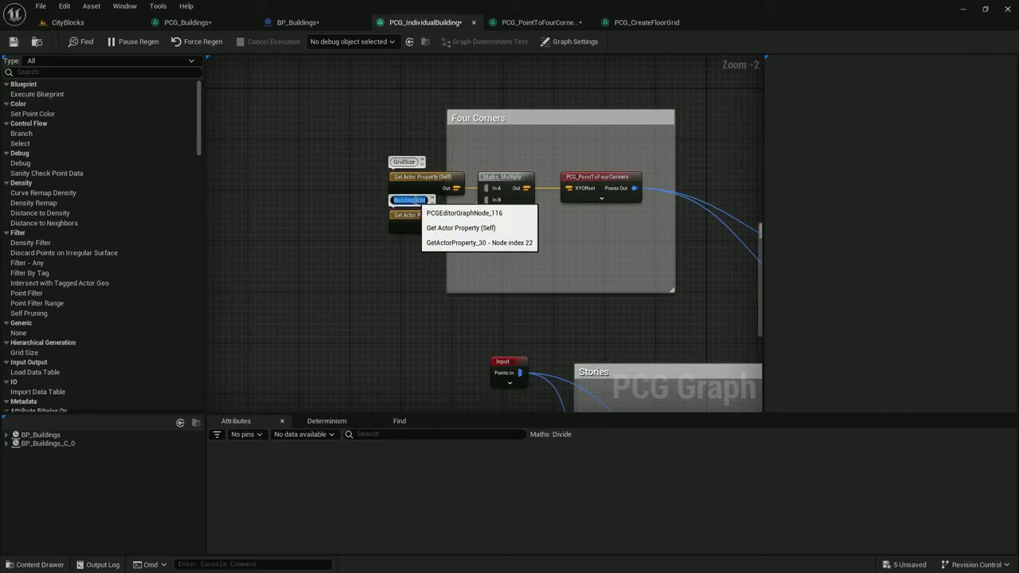
{"action": "key", "text": "ctrl+v"}
Change the comment of the property node feeding PCG_CreateFloorGrid's Size to BuildingSizeMax
{"action": "right_click_drag", "start_coordinate": [407, 116], "coordinate": [449, 363]}
{"action": "left_click", "coordinate": [338, 140]}
{"action": "key", "text": "ctrl+v"}
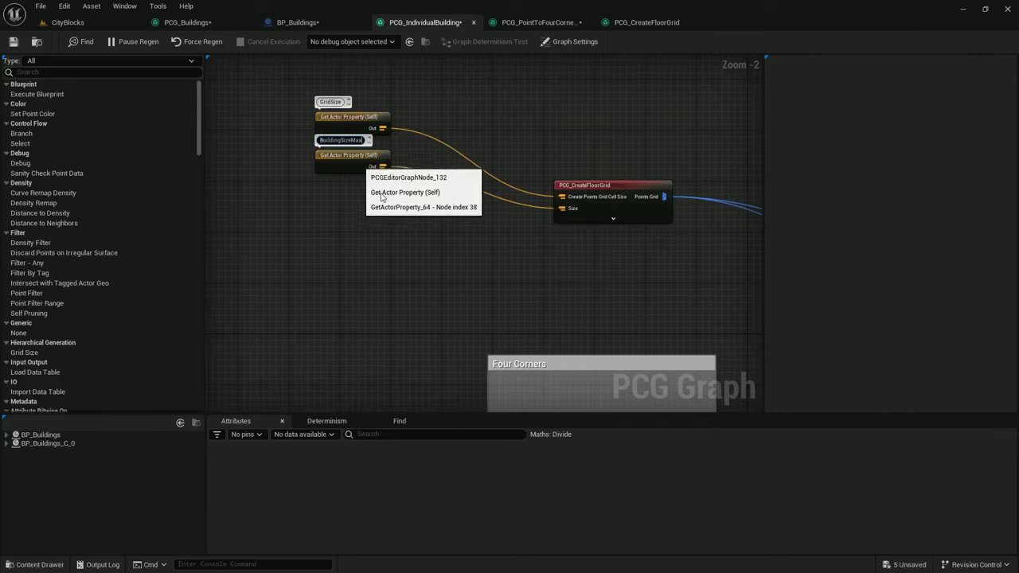
Change the Stories BuildingSize property node's Property Name, Output Attribute Name and comment to BuildingSizeMax
{"action": "scroll", "coordinate": [442, 298], "scroll_direction": "down", "scroll_amount": 2}
{"action": "right_click_drag", "start_coordinate": [499, 340], "coordinate": [410, 101]}
{"action": "right_click_drag", "start_coordinate": [354, 345], "coordinate": [366, 212]}
{"action": "scroll", "coordinate": [364, 212], "scroll_direction": "up", "scroll_amount": 2}
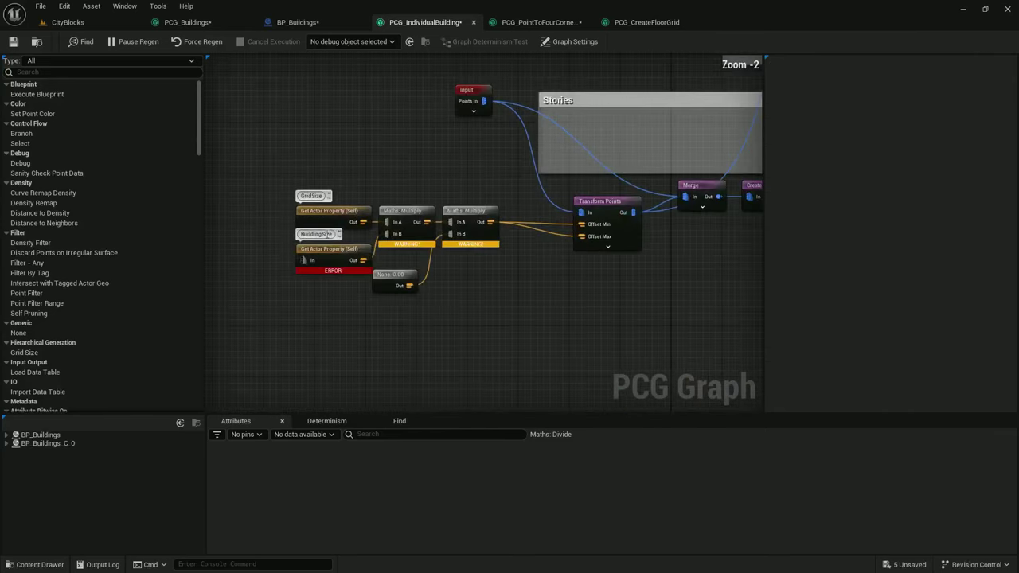
{"action": "left_click", "coordinate": [326, 249]}
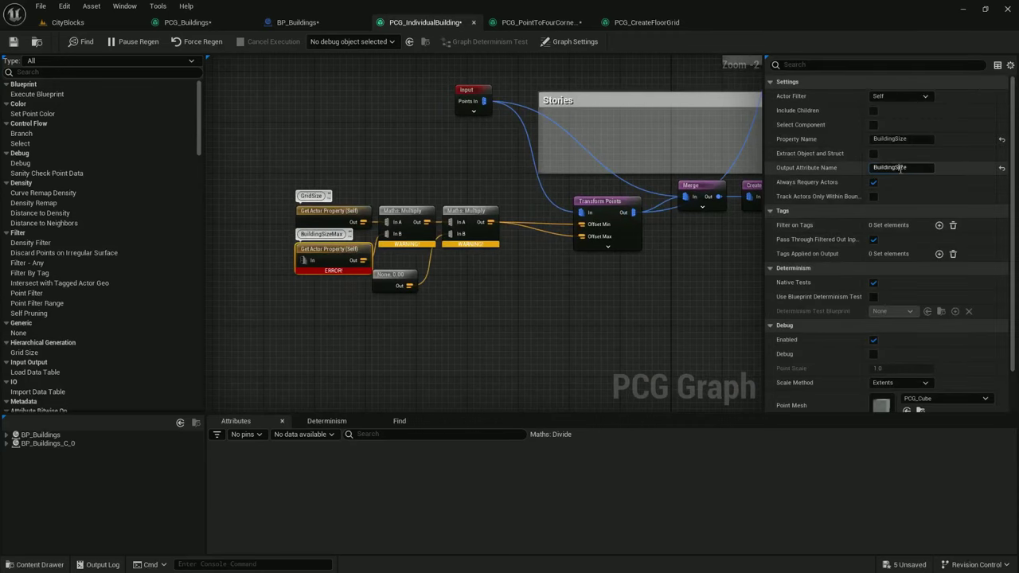
{"action": "left_click", "coordinate": [697, 252]}
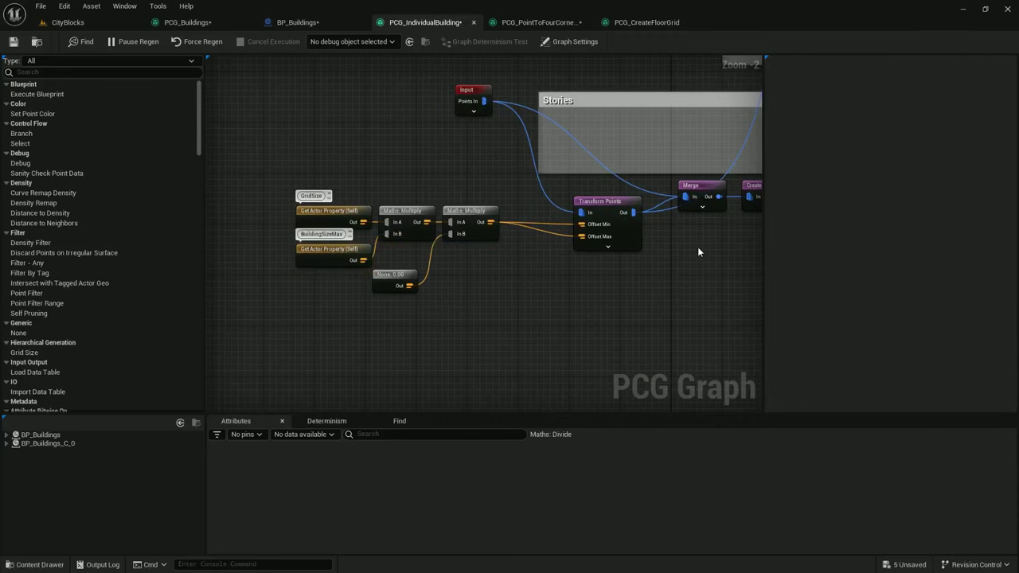
{"action": "scroll", "coordinate": [438, 311], "scroll_direction": "down", "scroll_amount": 3}
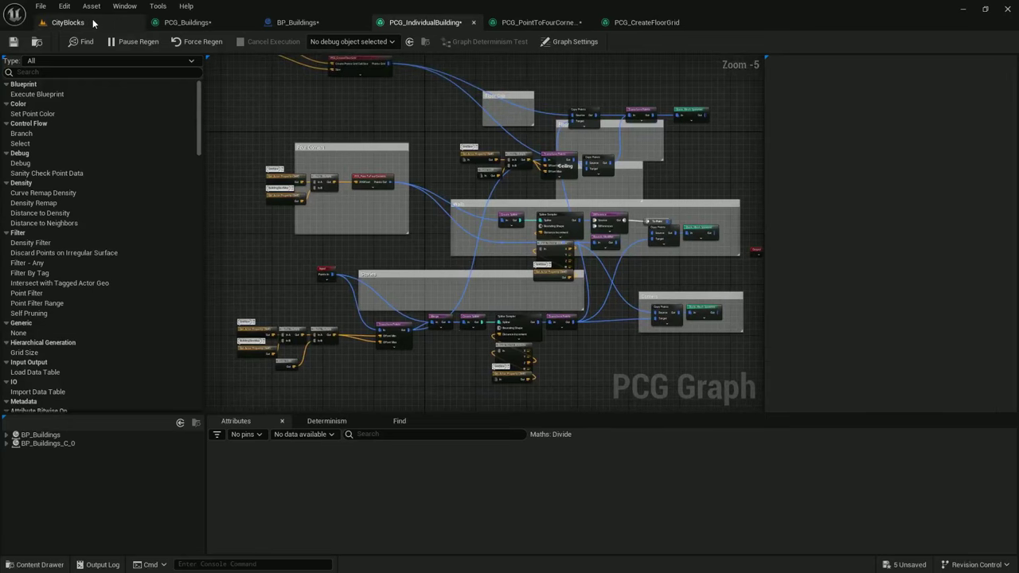
In PCG_Buildings, change the comment of the BuildingSize property node below PCG_CreateFloorGrid to BuildingSizeMax
{"action": "left_click", "coordinate": [67, 22]}
{"action": "left_click", "coordinate": [191, 22]}
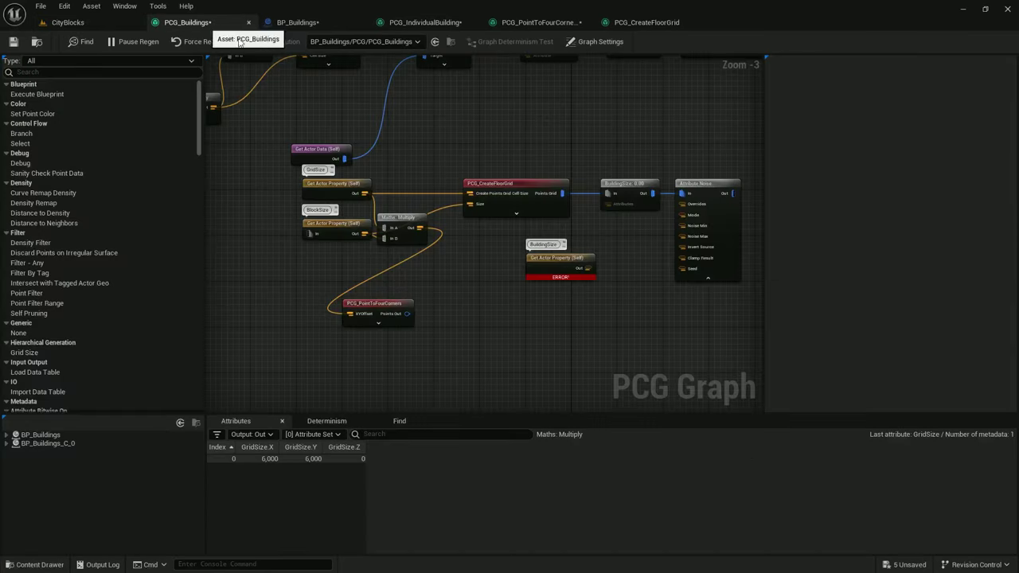
{"action": "left_click", "coordinate": [545, 244]}
{"action": "right_click_drag", "start_coordinate": [629, 228], "coordinate": [560, 200]}
{"action": "scroll", "coordinate": [597, 209], "scroll_direction": "up", "scroll_amount": 2}
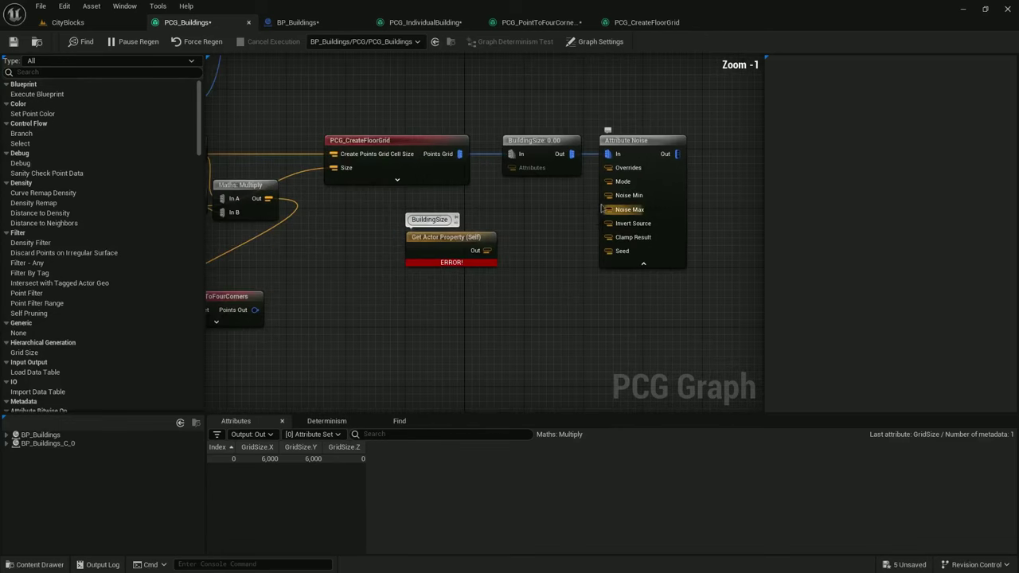
{"action": "left_click", "coordinate": [563, 217]}
{"action": "scroll", "coordinate": [525, 216], "scroll_direction": "up", "scroll_amount": 1}
{"action": "right_click_drag", "start_coordinate": [525, 216], "coordinate": [512, 188]}
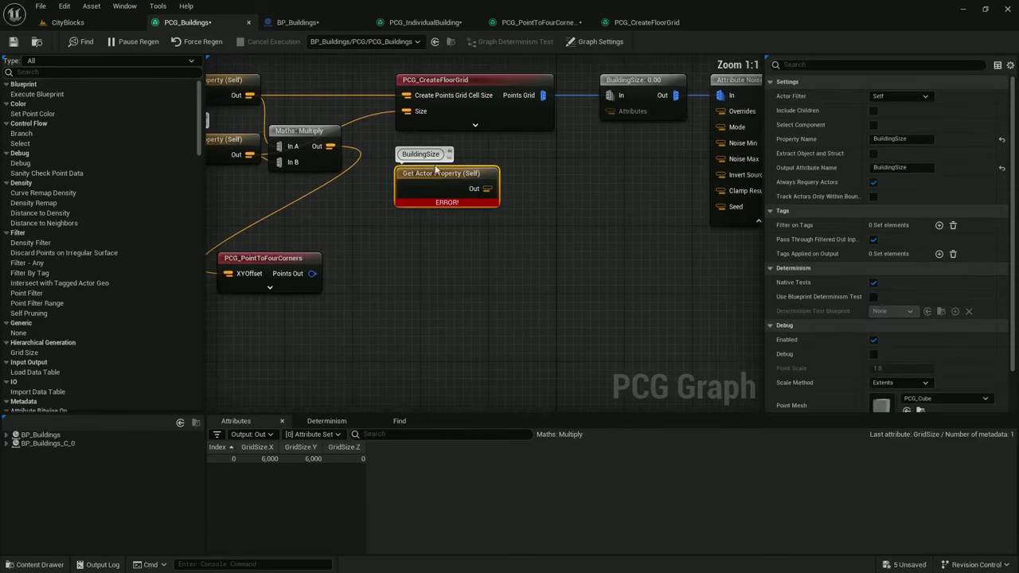
{"action": "left_click", "coordinate": [425, 156]}
{"action": "key", "text": "ctrl+v"}
Set that property node's Property Name and Output Attribute Name to BuildingSizeMax
{"action": "left_click", "coordinate": [463, 173]}
{"action": "left_click", "coordinate": [892, 138]}
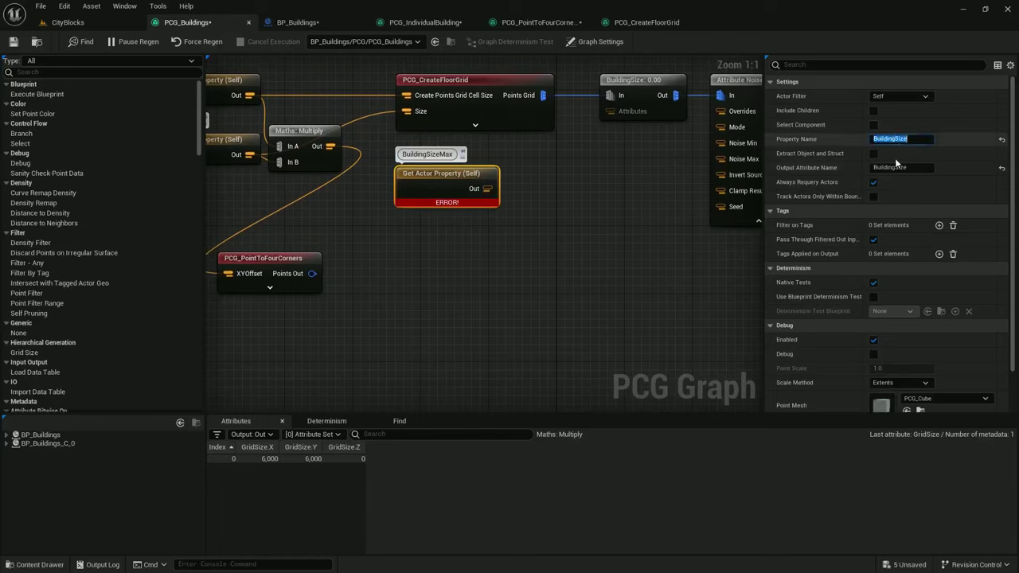
{"action": "key", "text": "ctrl+v"}
{"action": "key", "text": "Return"}
{"action": "left_click", "coordinate": [896, 167]}
{"action": "key", "text": "ctrl+v"}
{"action": "key", "text": "Return"}
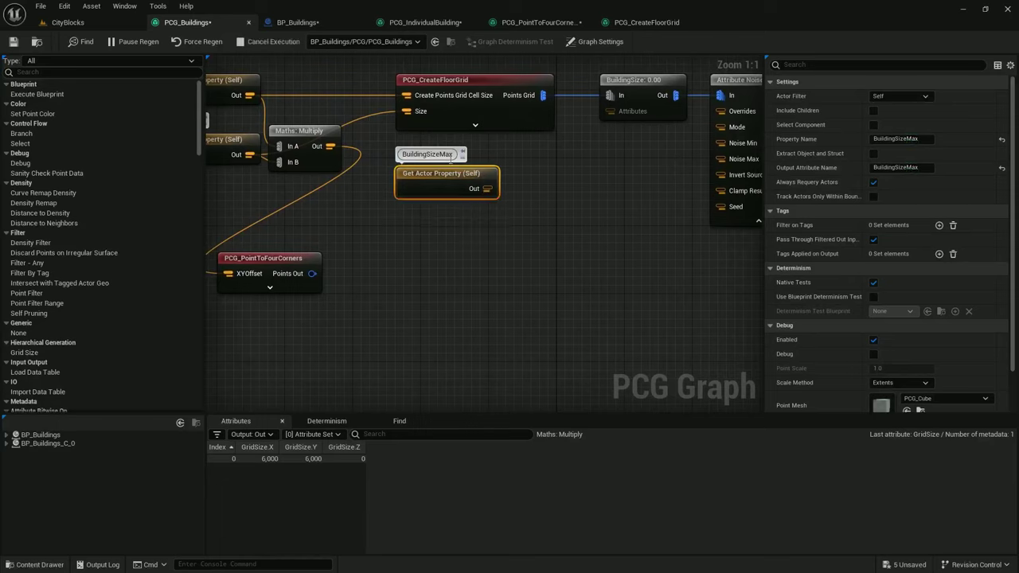
Duplicate the BuildingSizeMax property node and change the copy's comment, Property Name and Output Attribute Name to BuildingSizeMin
{"action": "key", "text": "ctrl+d"}
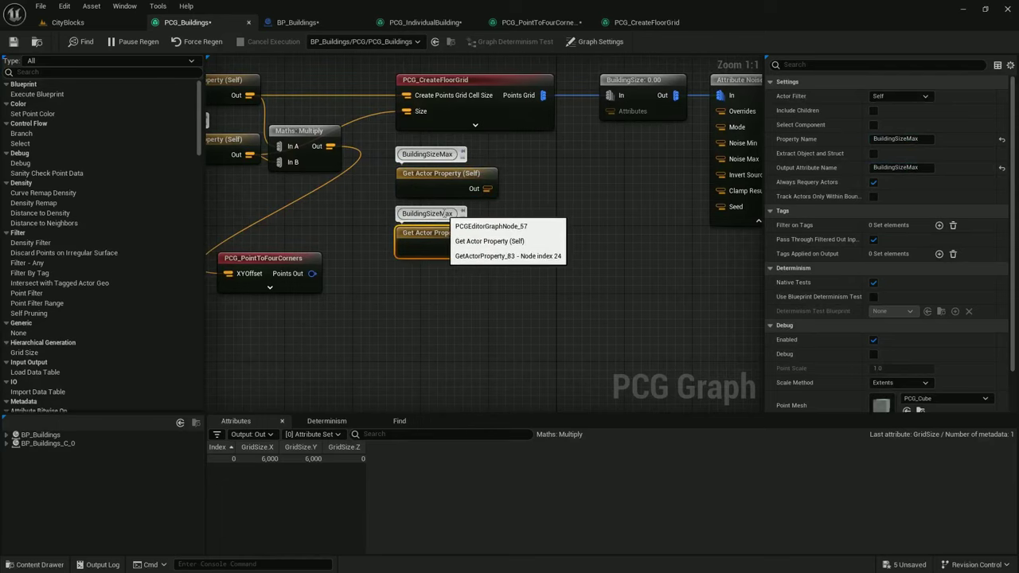
{"action": "left_click_drag", "start_coordinate": [444, 213], "coordinate": [467, 216]}
{"action": "type", "text": "in"}
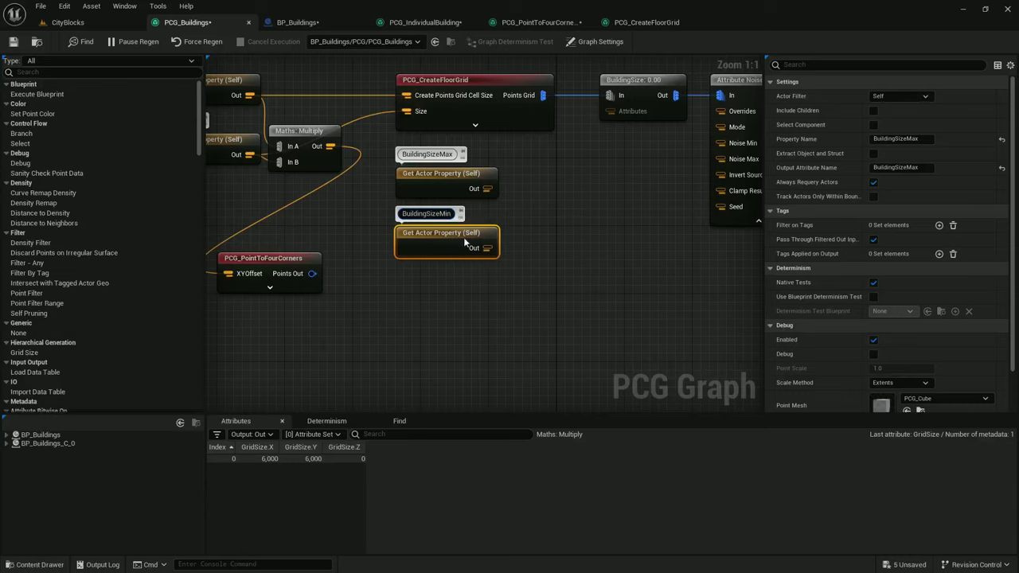
{"action": "left_click_drag", "start_coordinate": [913, 139], "coordinate": [939, 170]}
{"action": "type", "text": "MinMin"}
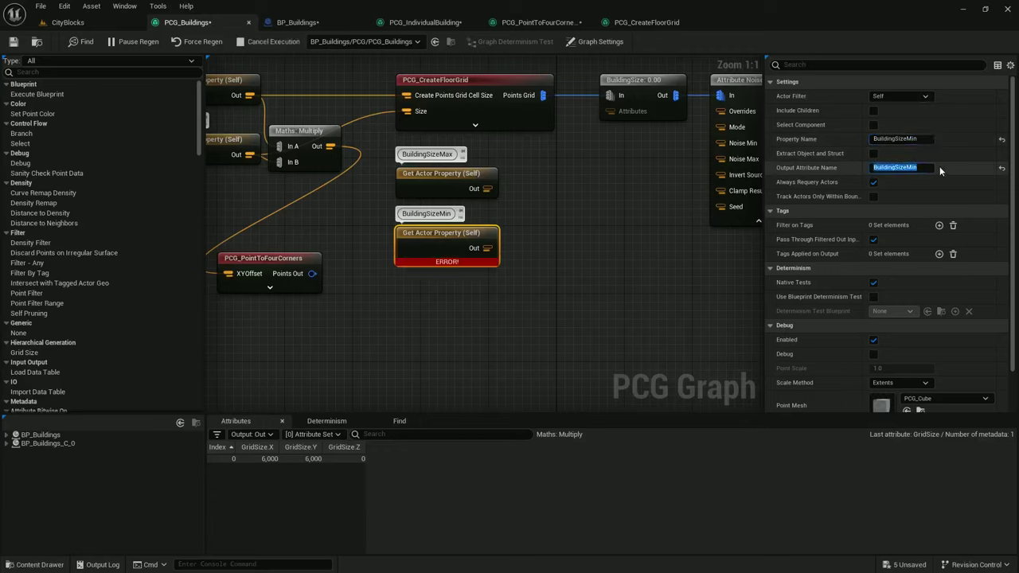
Add a Subtract node that takes BuildingSizeMin from BuildingSizeMax and place it beside the two property nodes
{"action": "left_click_drag", "start_coordinate": [487, 189], "coordinate": [540, 191]}
{"action": "type", "text": "subtract"}
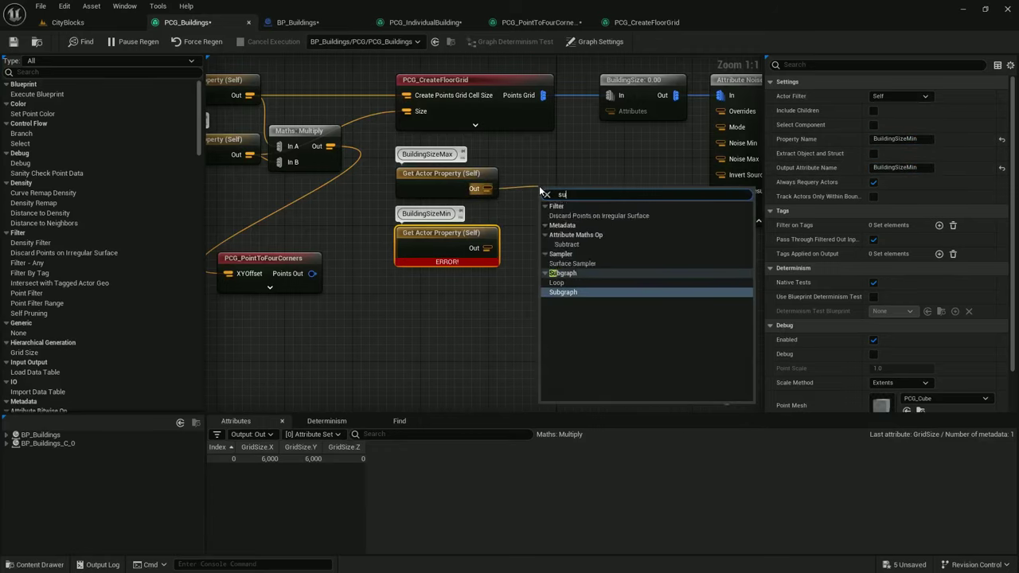
{"action": "key", "text": "Return"}
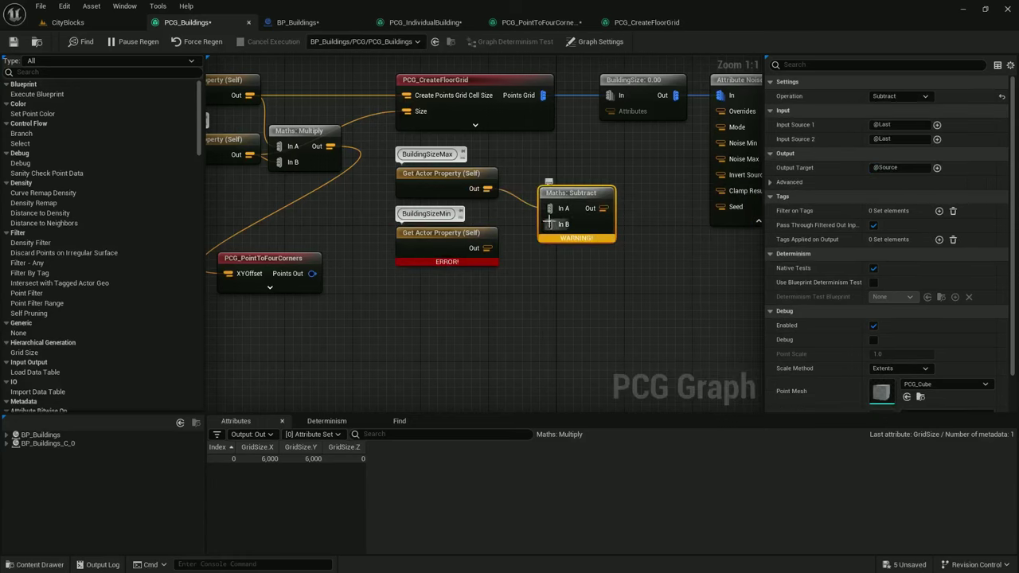
{"action": "left_click_drag", "start_coordinate": [550, 224], "coordinate": [488, 248]}
{"action": "left_click_drag", "start_coordinate": [576, 192], "coordinate": [550, 172]}
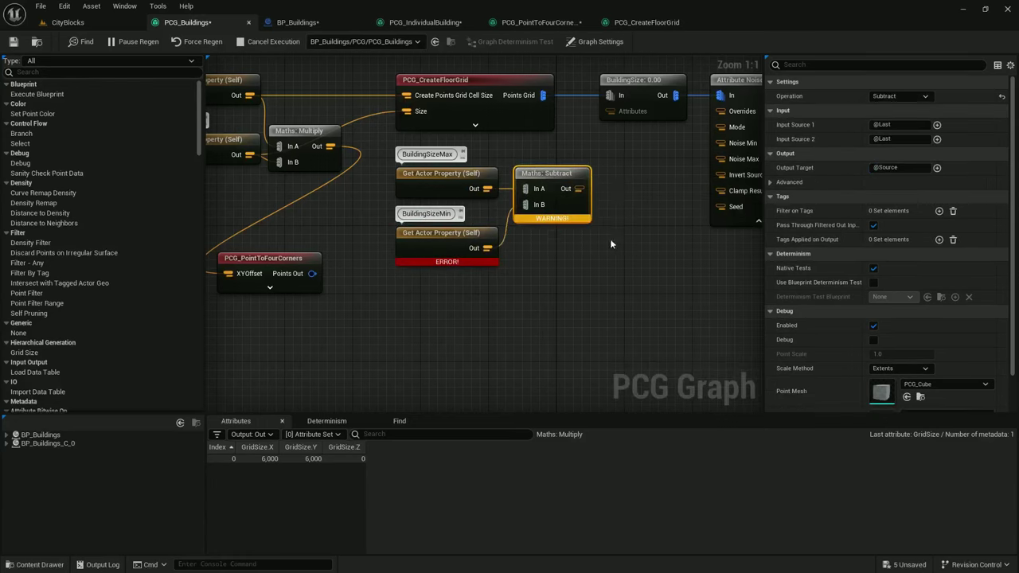
Switch the debug object to BP_Buildings_C_0/PCG/PCG_Buildings and back to BP_Buildings/PCG/PCG_Buildings
{"action": "left_click", "coordinate": [366, 42]}
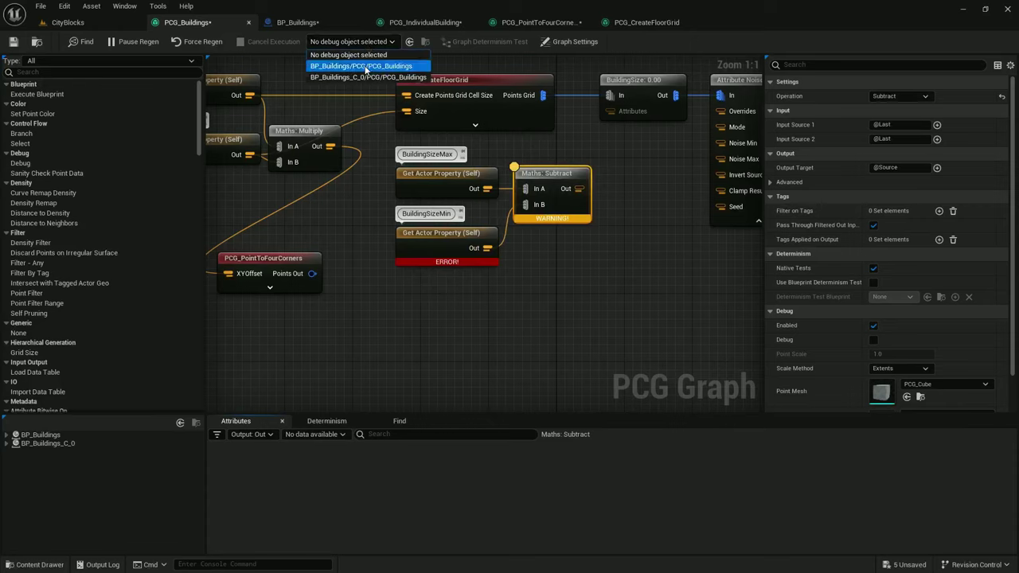
{"action": "left_click", "coordinate": [362, 66]}
{"action": "left_click", "coordinate": [363, 41]}
{"action": "left_click", "coordinate": [368, 77]}
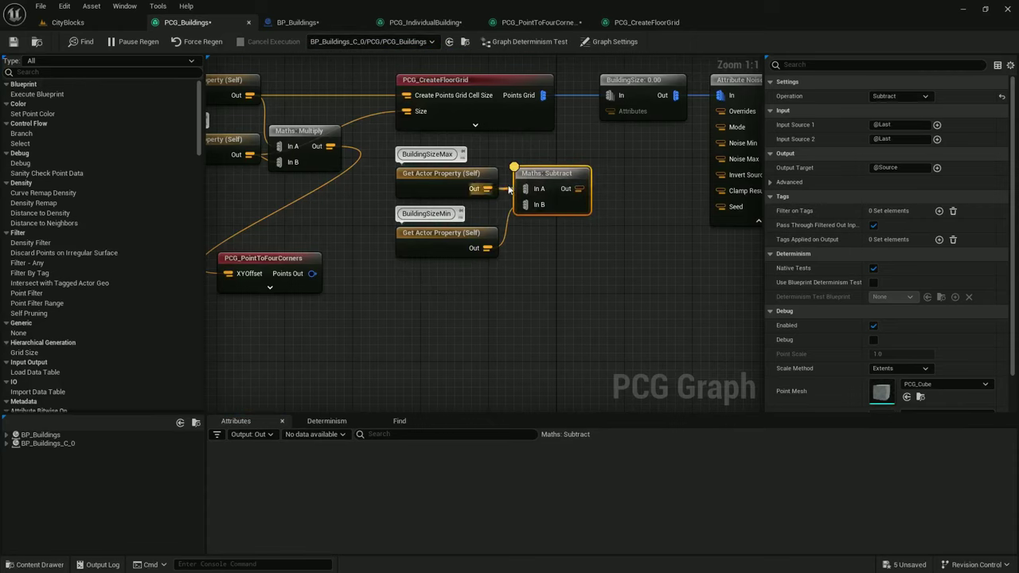
{"action": "left_click", "coordinate": [388, 42]}
{"action": "left_click", "coordinate": [410, 69]}
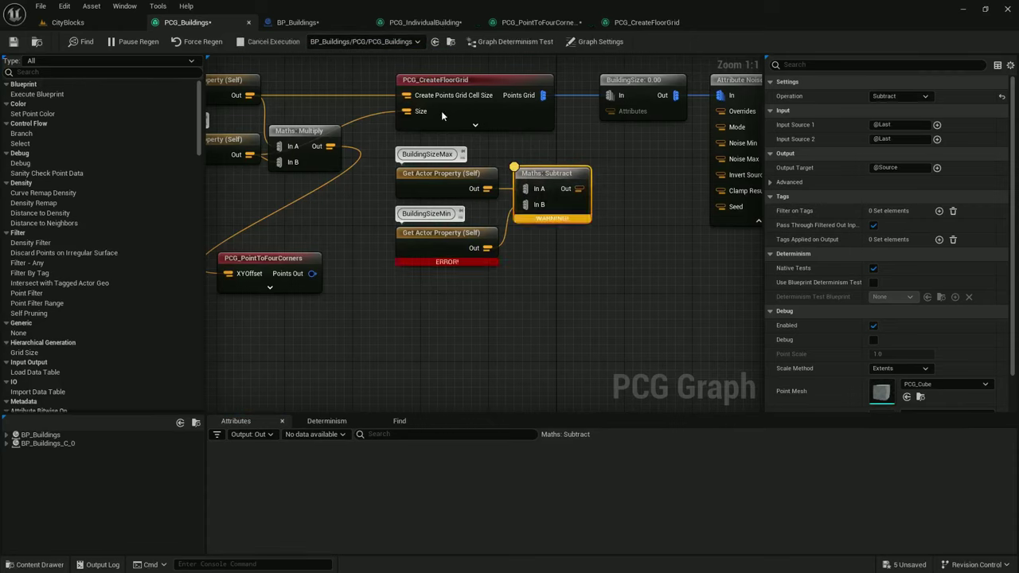
Check the BuildingSizeMin node's error, make the BuildingSizeMin variable instance editable in BP_Buildings, and save the blueprint
{"action": "left_click", "coordinate": [452, 236]}
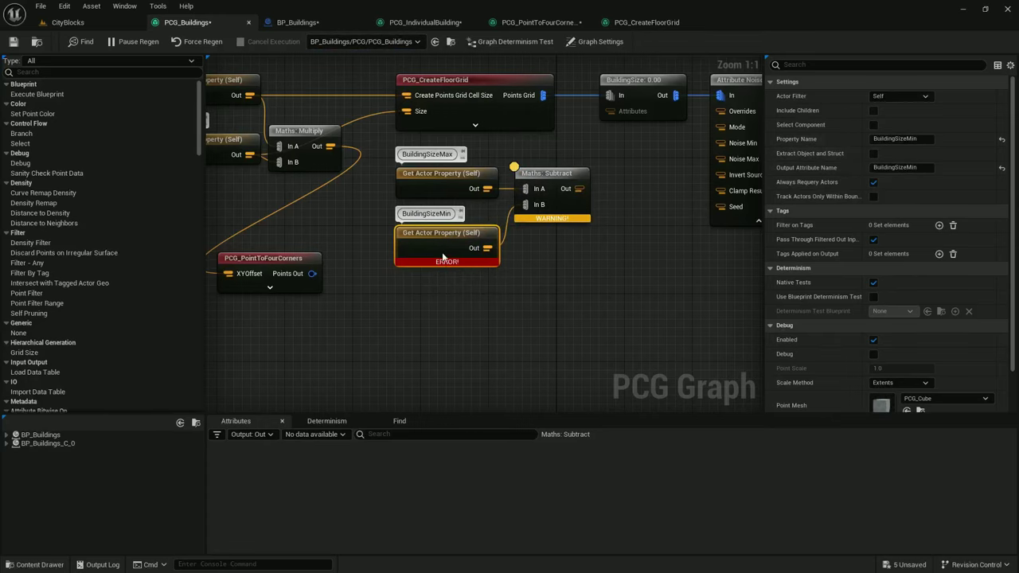
{"action": "mouse_move", "coordinate": [442, 266]}
{"action": "left_click", "coordinate": [296, 22]}
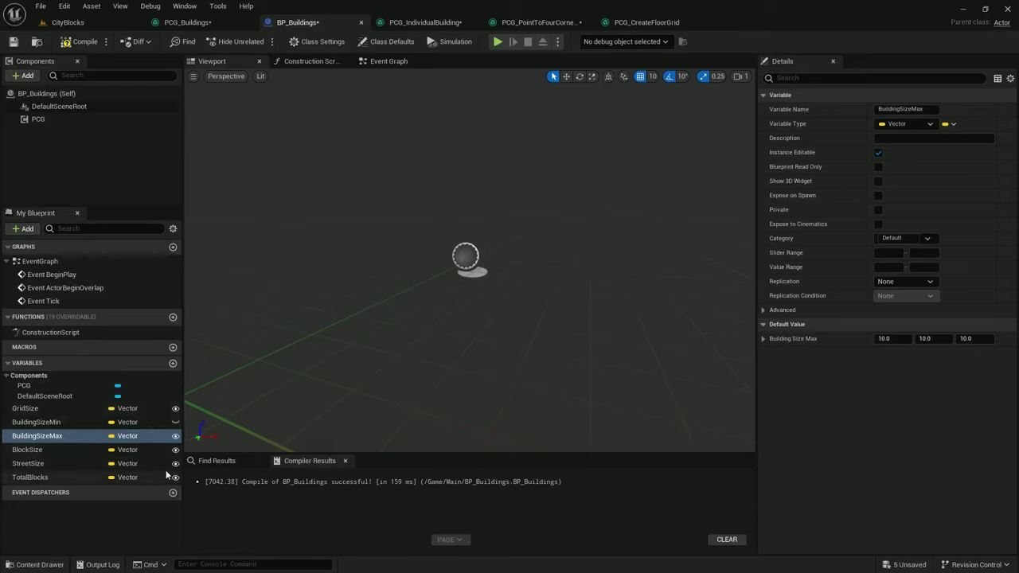
{"action": "left_click", "coordinate": [176, 423]}
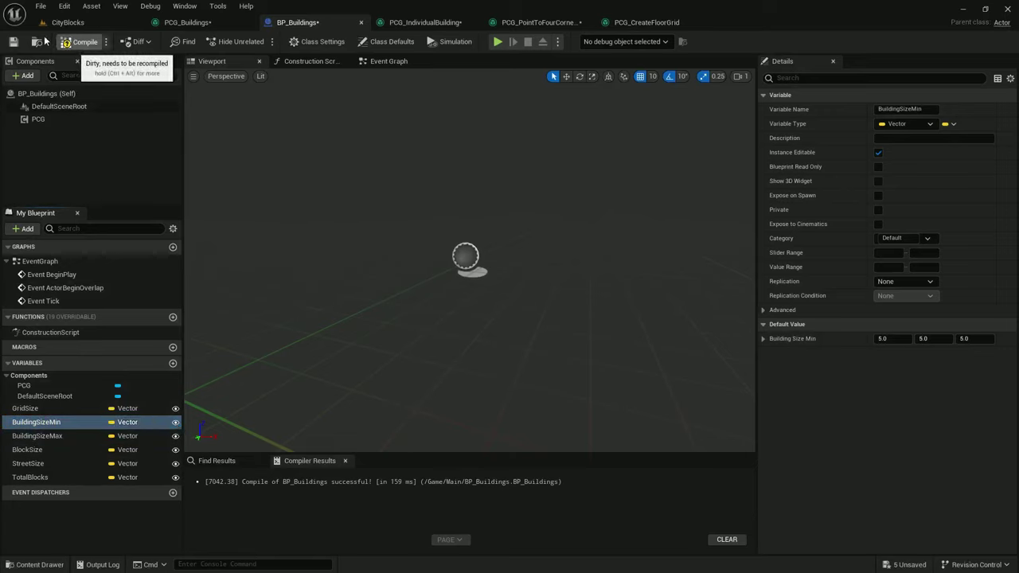
{"action": "left_click", "coordinate": [13, 42]}
In PCG_Buildings, debug BP_Buildings/PCG/PCG_Buildings and compare the attribute values of the BuildingSizeMax and Subtract nodes
{"action": "left_click", "coordinate": [187, 23]}
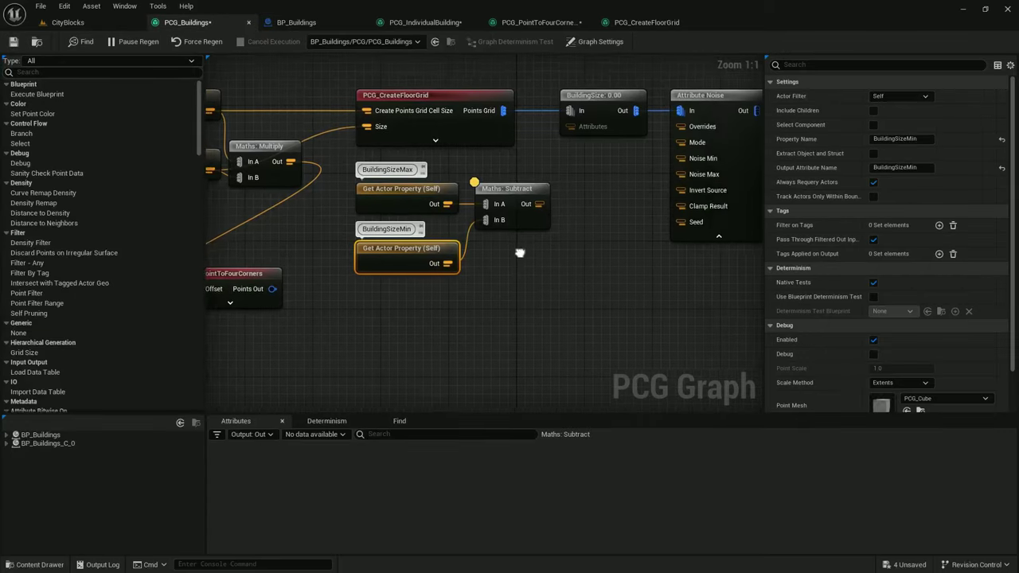
{"action": "right_click_drag", "start_coordinate": [519, 252], "coordinate": [516, 254]}
{"action": "left_click", "coordinate": [392, 43]}
{"action": "left_click", "coordinate": [378, 66]}
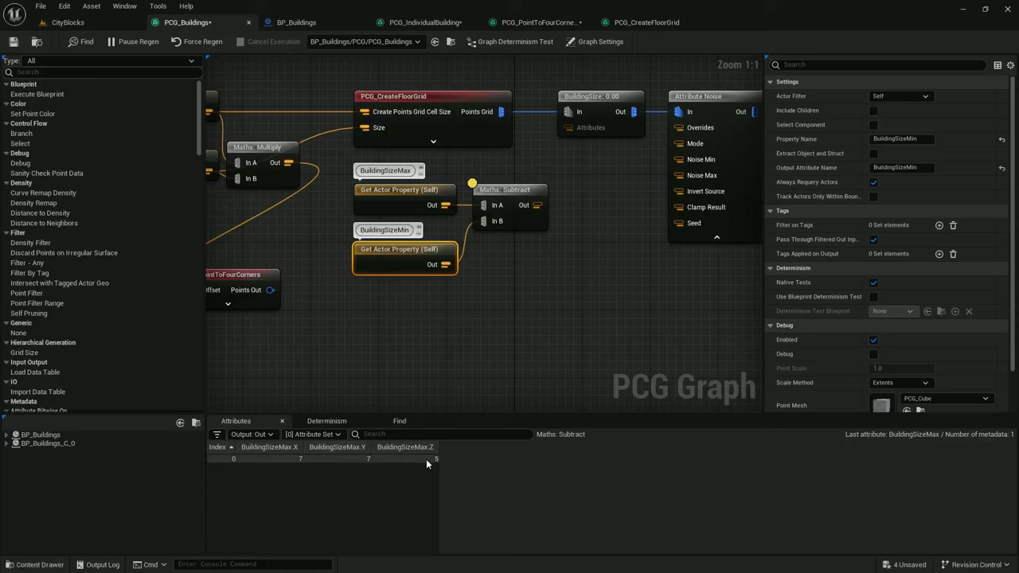
{"action": "left_click_drag", "start_coordinate": [572, 259], "coordinate": [499, 184]}
{"action": "right_click_drag", "start_coordinate": [586, 248], "coordinate": [577, 254]}
{"action": "right_click_drag", "start_coordinate": [563, 221], "coordinate": [515, 269]}
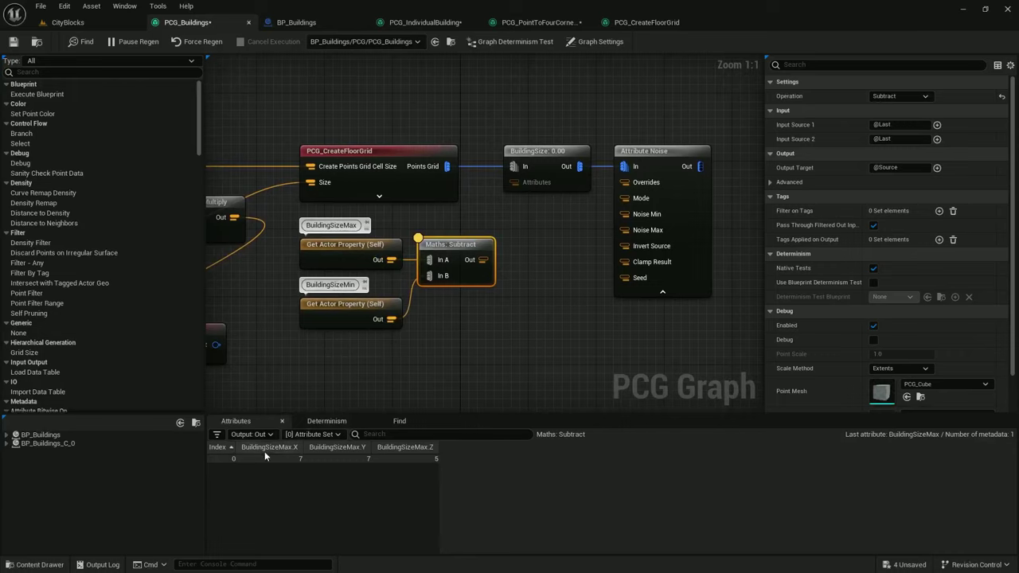
{"action": "left_click", "coordinate": [336, 250]}
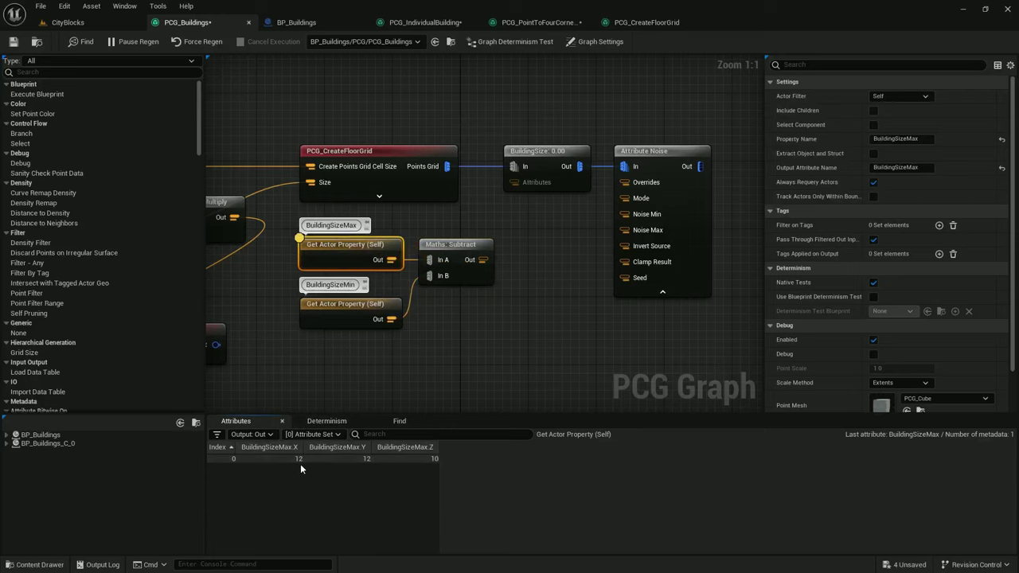
{"action": "left_click", "coordinate": [449, 254]}
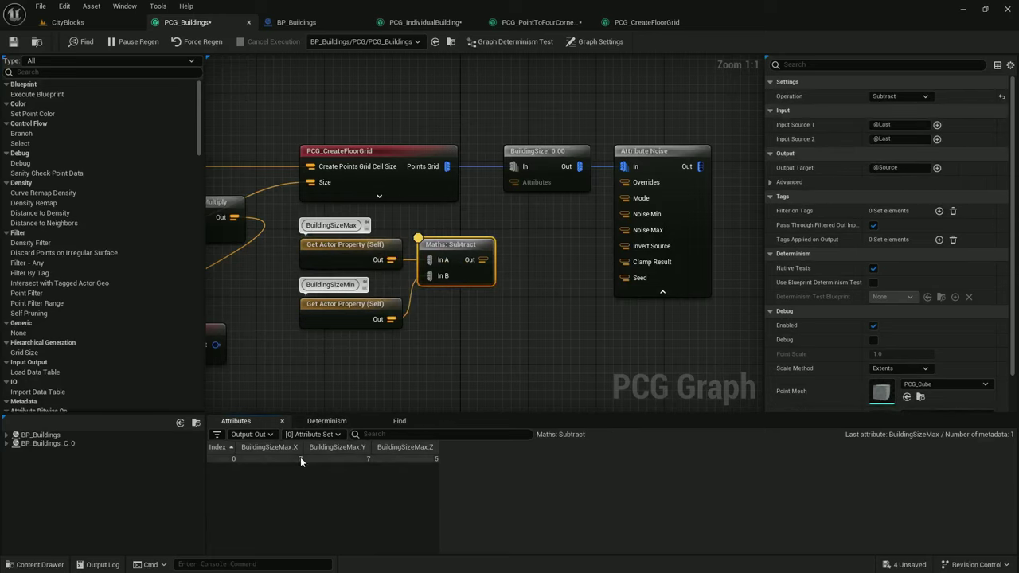
Collapse the Attribute Noise node's extra pins and move the size property nodes and Subtract node beneath the BuildingSize node
{"action": "left_click", "coordinate": [534, 255]}
{"action": "left_click", "coordinate": [662, 292]}
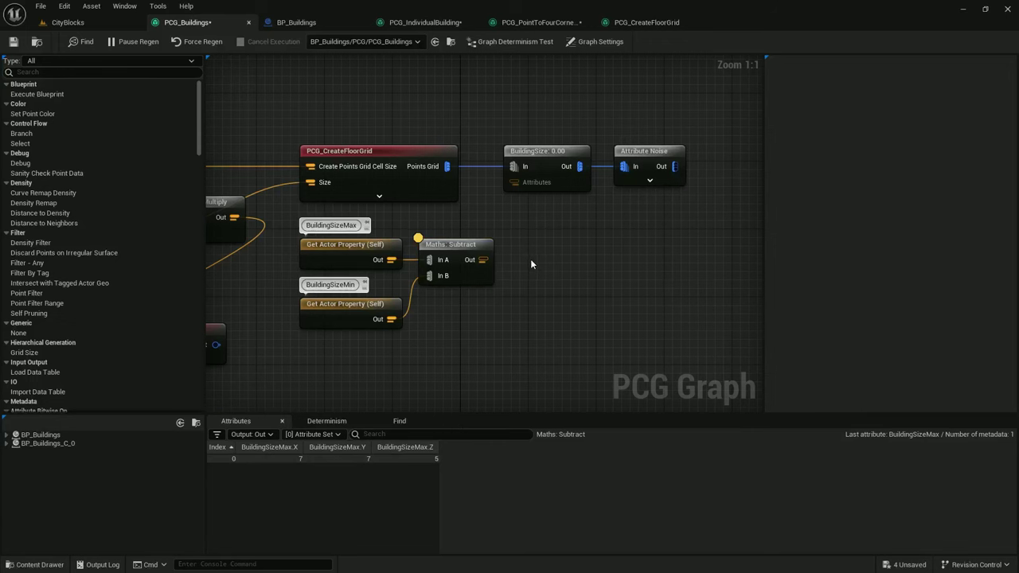
{"action": "scroll", "coordinate": [531, 261], "scroll_direction": "down", "scroll_amount": 1}
{"action": "left_click_drag", "start_coordinate": [537, 319], "coordinate": [582, 245]}
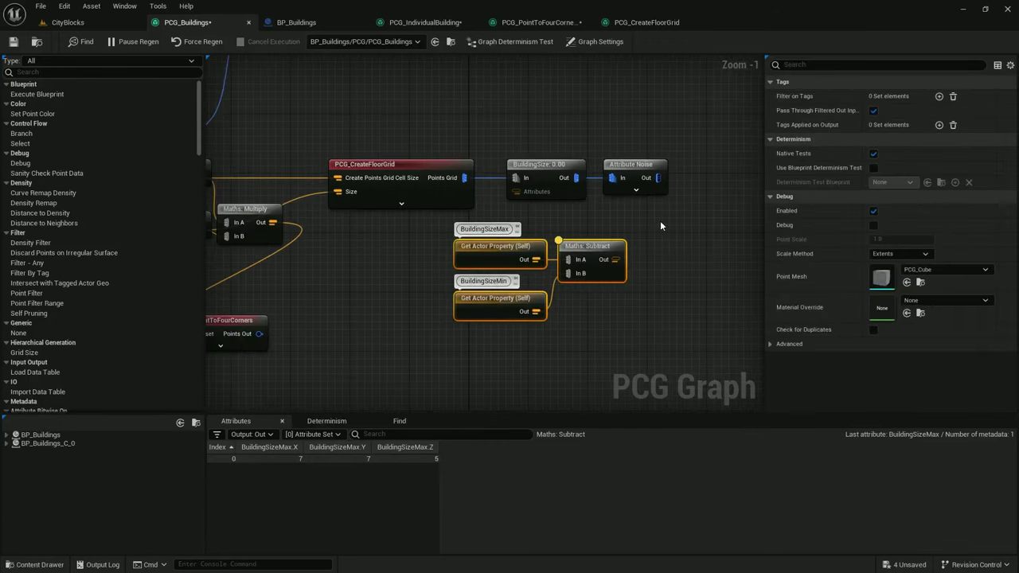
Inspect the per-point Density values output by the Attribute Noise node
{"action": "left_click", "coordinate": [632, 165]}
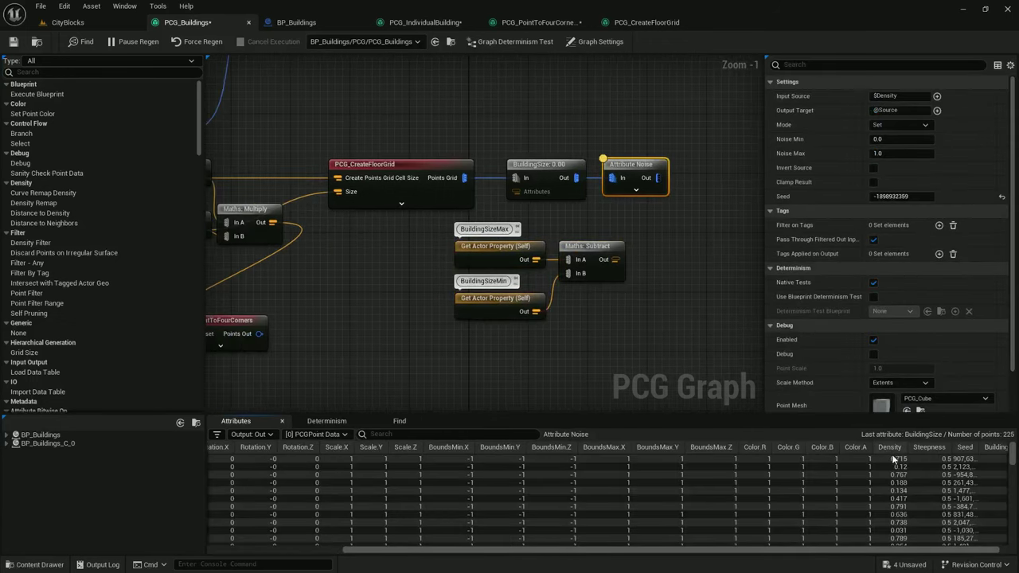
{"action": "scroll", "coordinate": [904, 501], "scroll_direction": "down", "scroll_amount": 10}
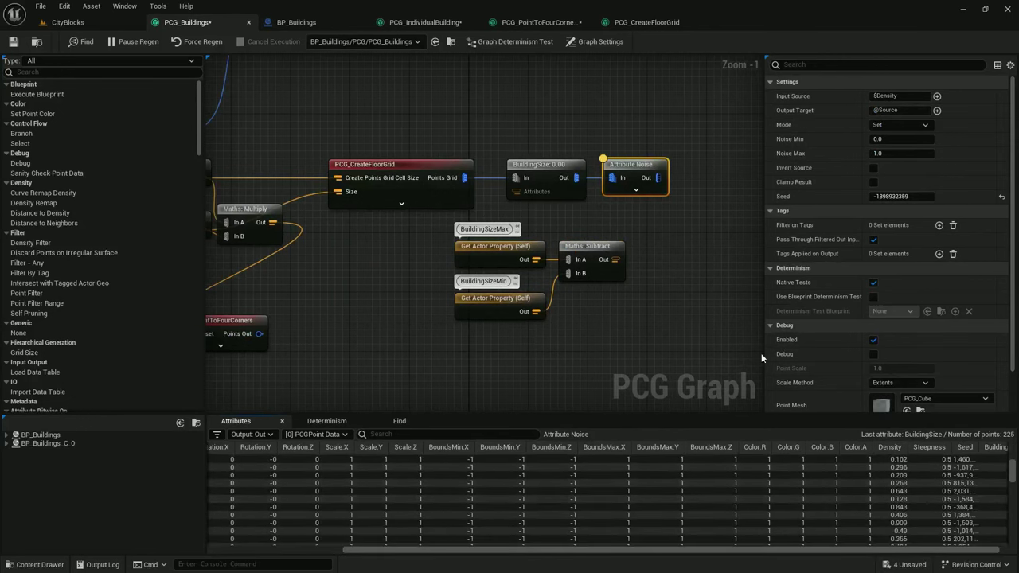
{"action": "right_click_drag", "start_coordinate": [607, 265], "coordinate": [491, 281]}
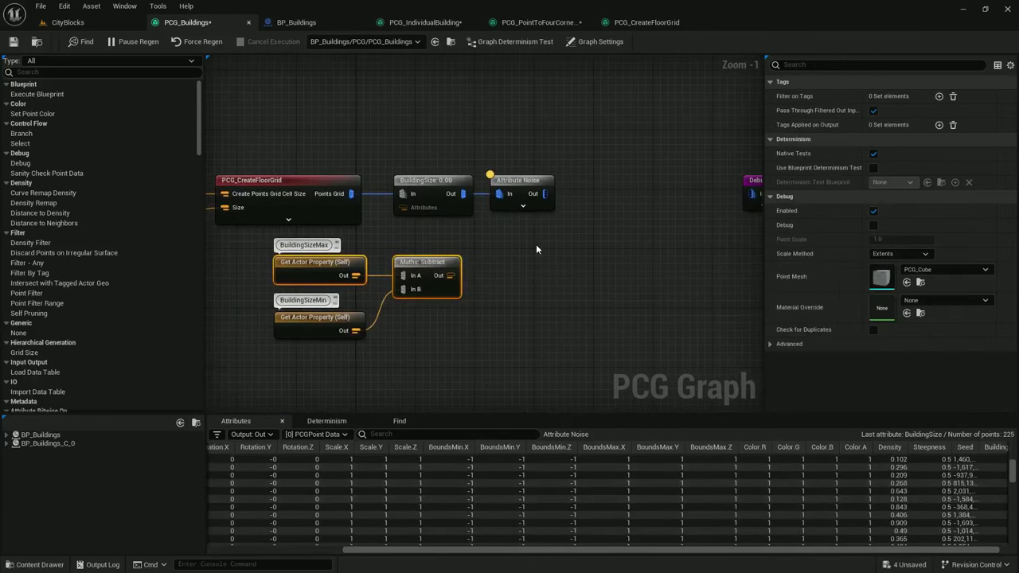
{"action": "right_click", "coordinate": [537, 243]}
{"action": "left_click", "coordinate": [521, 184]}
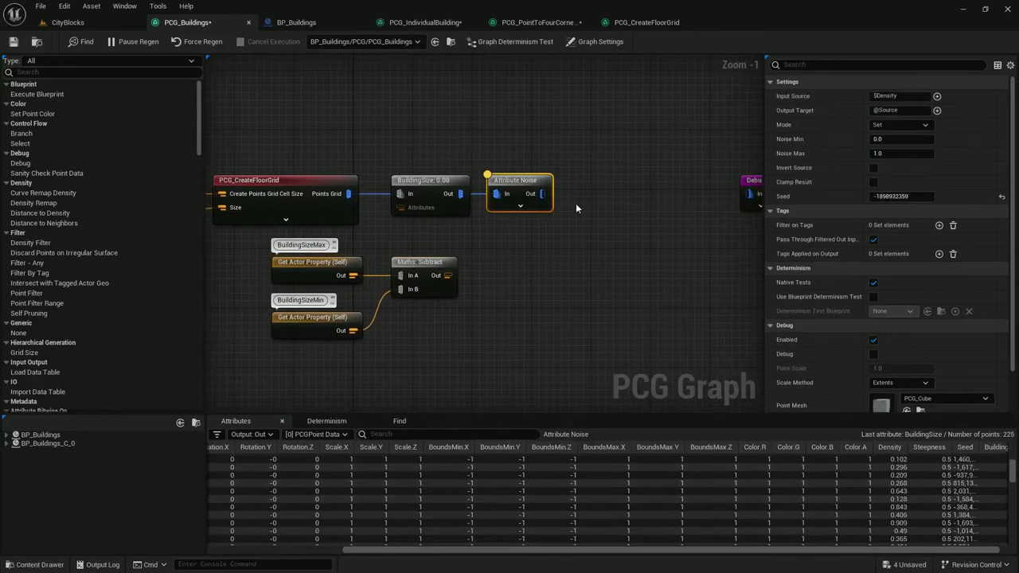
Add a Multiply node combining the Attribute Noise output with the Subtract result, and inspect its BuildingSize output columns
{"action": "left_click_drag", "start_coordinate": [539, 192], "coordinate": [575, 191]}
{"action": "type", "text": "mu"}
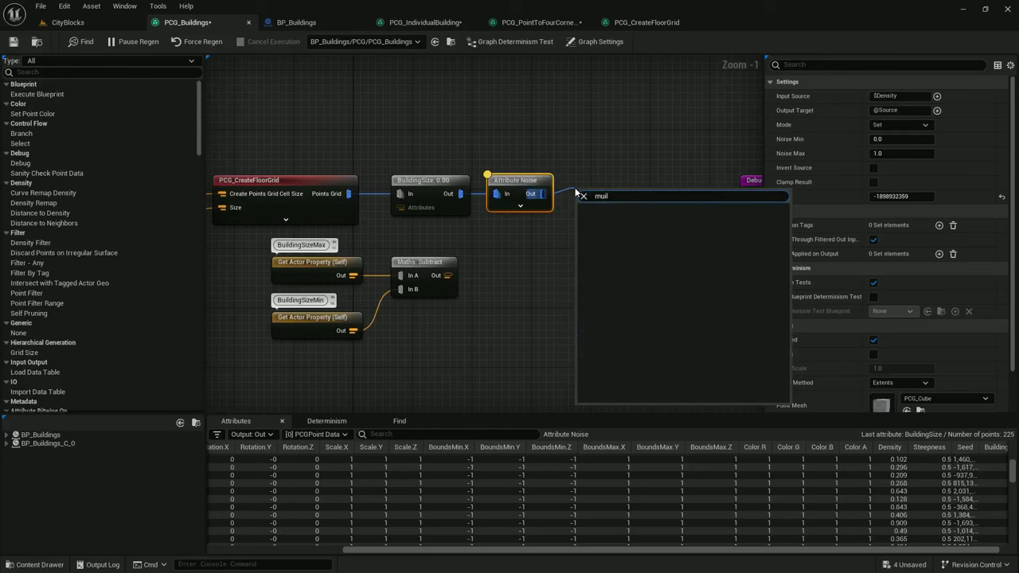
{"action": "key", "text": "Return"}
{"action": "left_click_drag", "start_coordinate": [468, 382], "coordinate": [338, 279]}
{"action": "left_click_drag", "start_coordinate": [402, 269], "coordinate": [589, 222]}
{"action": "left_click", "coordinate": [612, 182]}
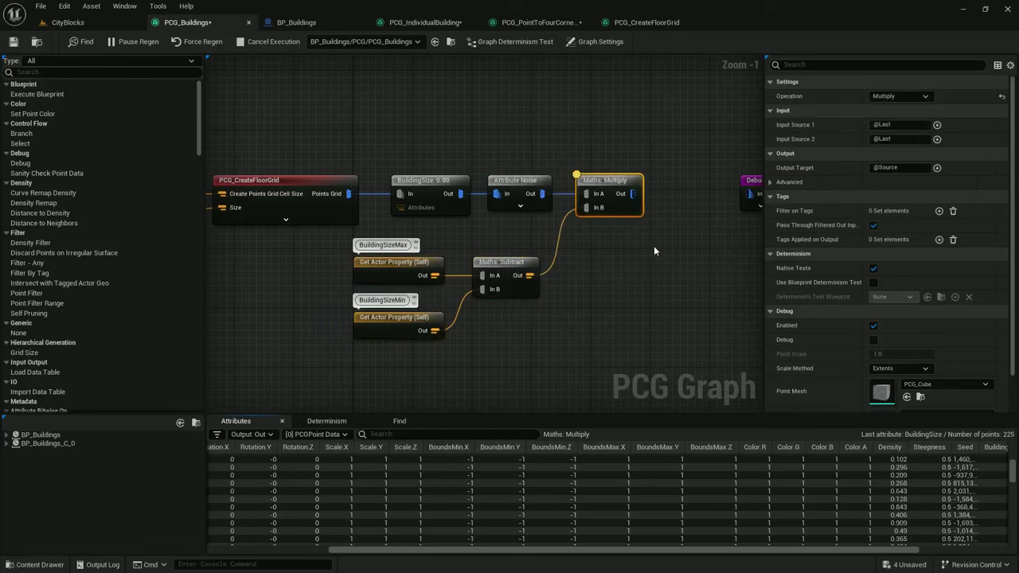
{"action": "left_click_drag", "start_coordinate": [879, 550], "coordinate": [974, 549]}
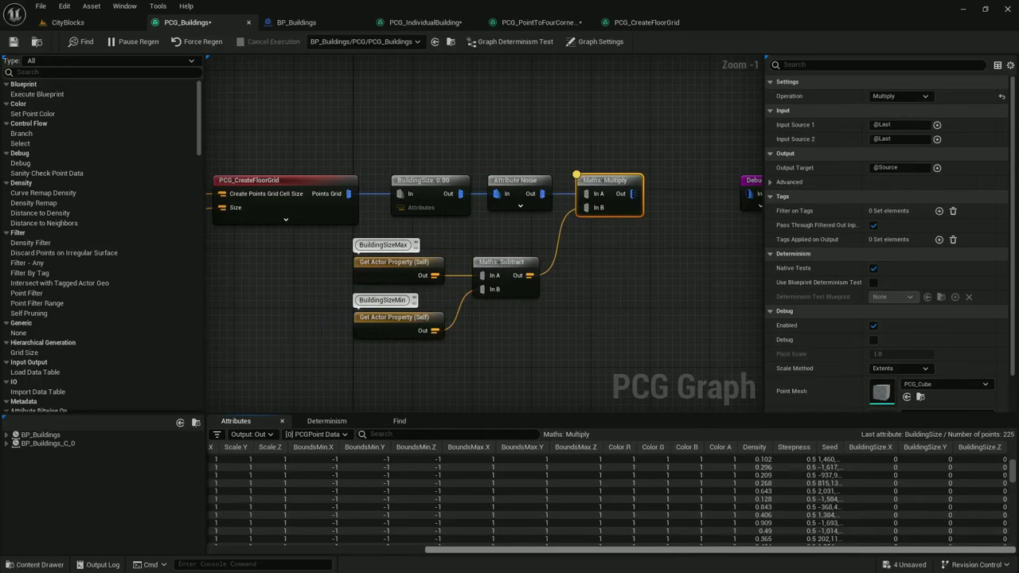
{"action": "scroll", "coordinate": [959, 495], "scroll_direction": "down", "scroll_amount": 3}
{"action": "scroll", "coordinate": [960, 492], "scroll_direction": "down", "scroll_amount": 5}
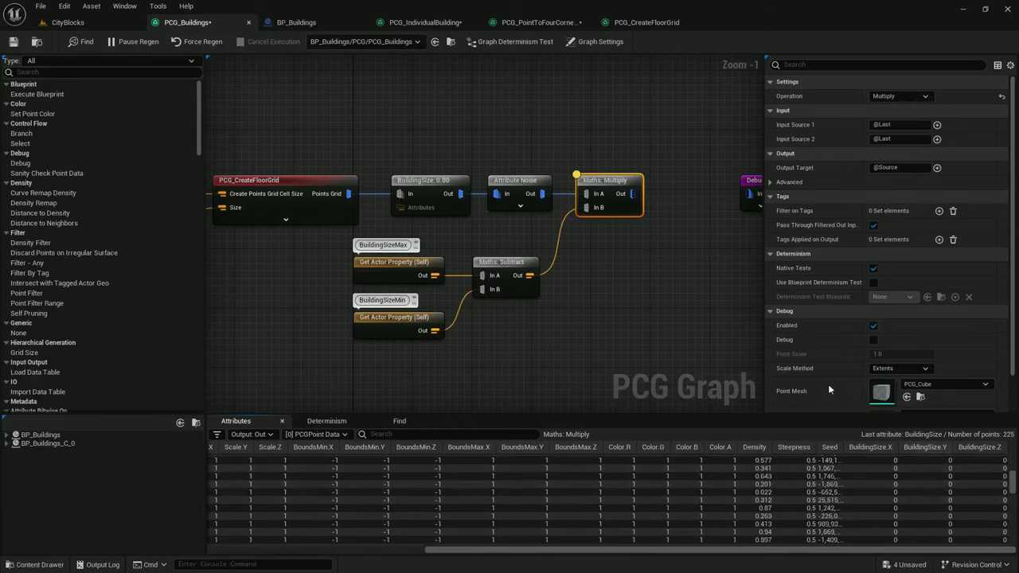
{"action": "left_click", "coordinate": [902, 168]}
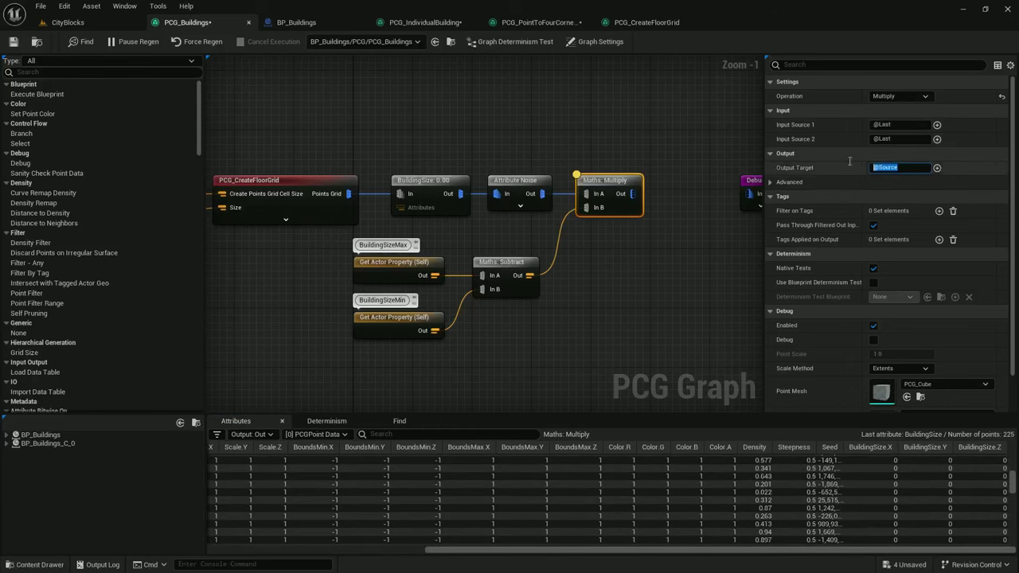
{"action": "type", "text": "+BuildingSize"}
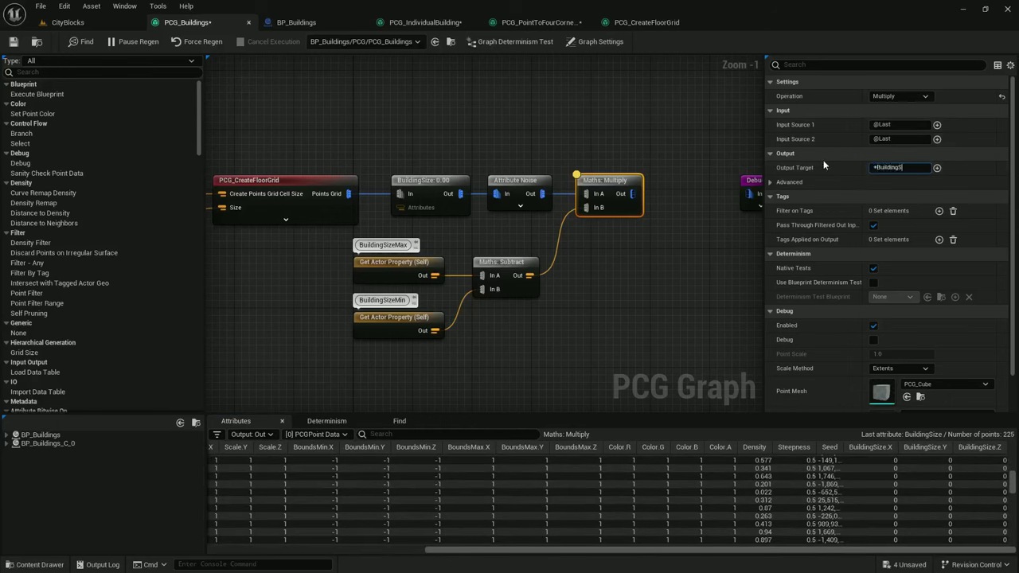
{"action": "type", "text": ".X"}
{"action": "key", "text": "Return"}
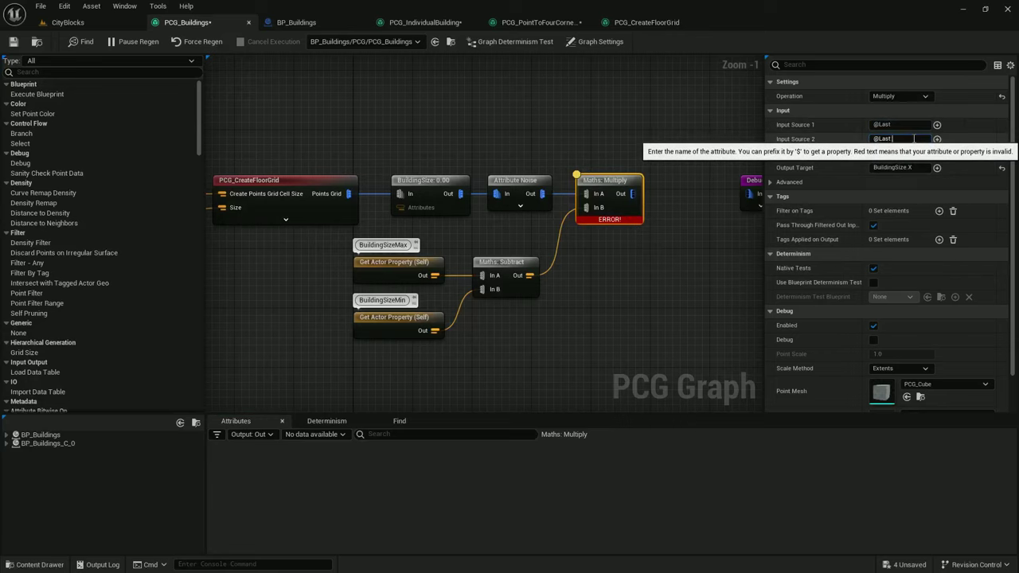
Change the BuildingSize attribute node's type to Vector and shift the Attribute Noise and Multiply nodes clear of the widened node
{"action": "mouse_move", "coordinate": [618, 221]}
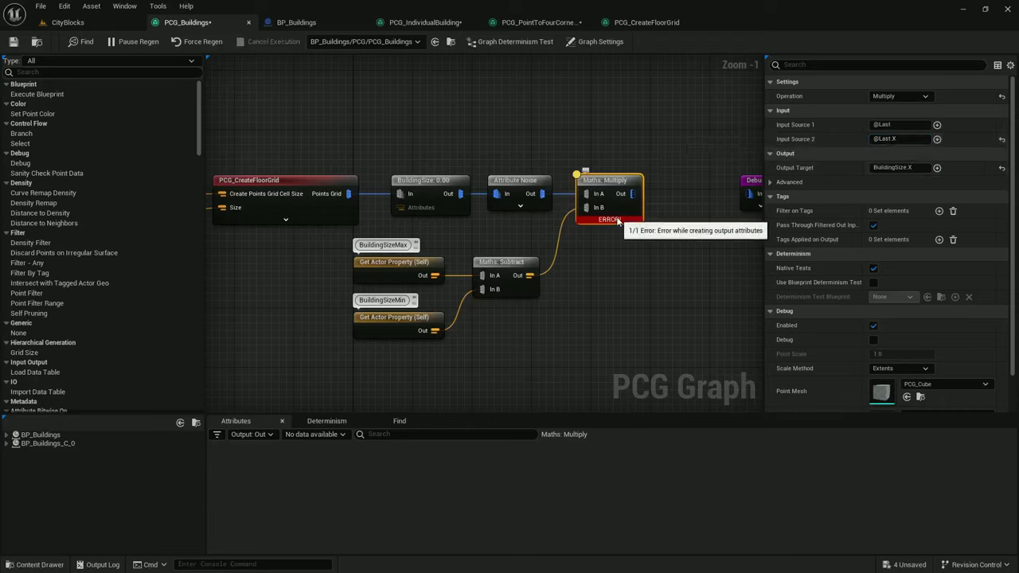
{"action": "left_click", "coordinate": [428, 183]}
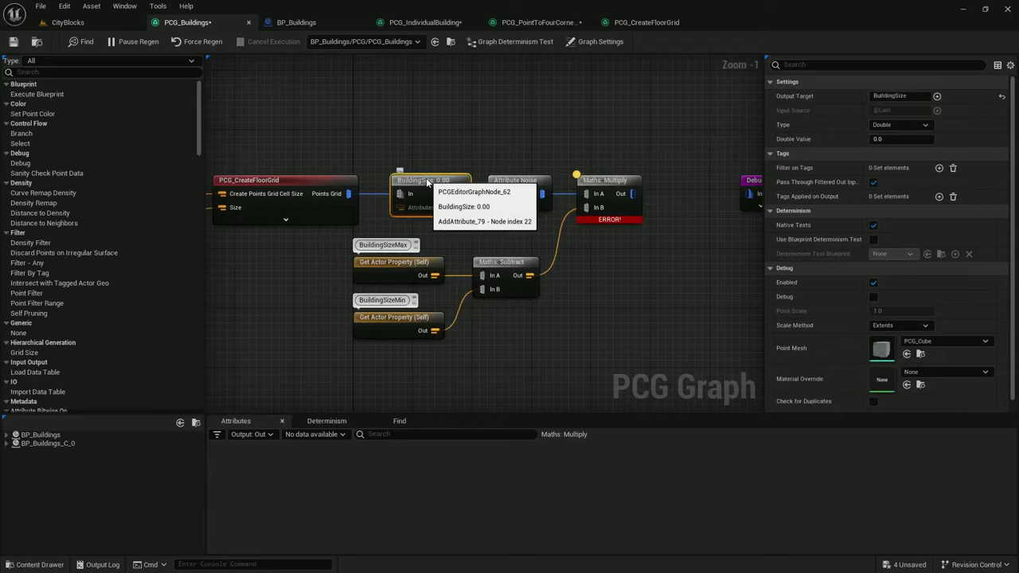
{"action": "left_click", "coordinate": [876, 125]}
{"action": "left_click", "coordinate": [881, 186]}
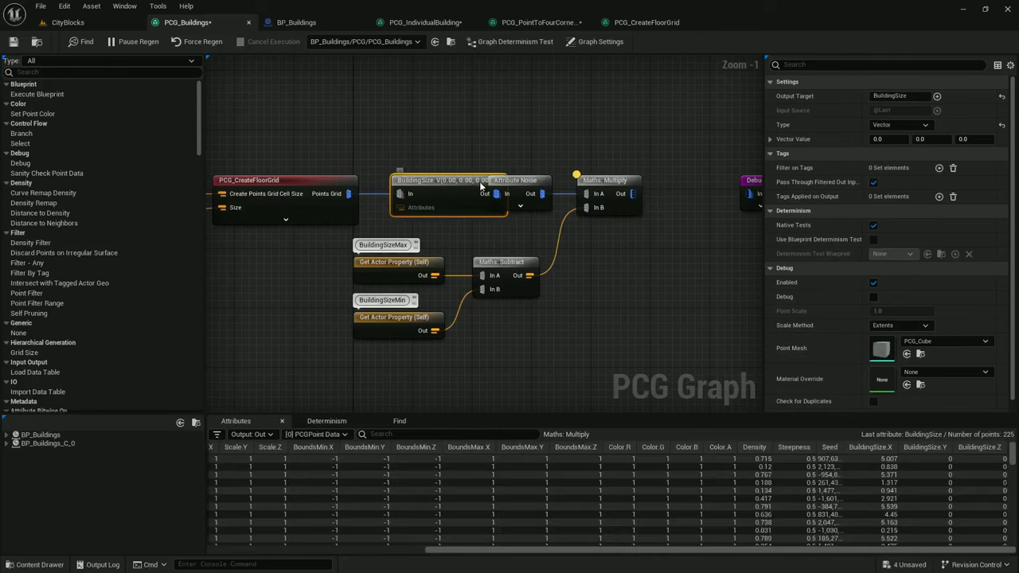
{"action": "left_click_drag", "start_coordinate": [621, 221], "coordinate": [518, 171]}
{"action": "left_click_drag", "start_coordinate": [613, 178], "coordinate": [649, 178]}
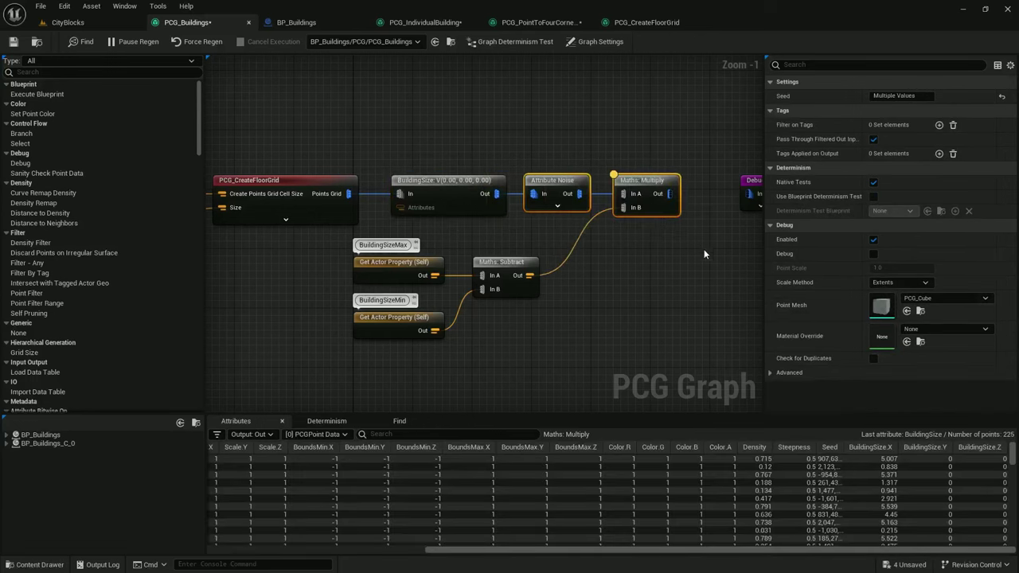
{"action": "left_click", "coordinate": [650, 182]}
Move the Debug node farther along, duplicate the Attribute Noise and Multiply pair, and connect the copy after the first Multiply node
{"action": "right_click_drag", "start_coordinate": [698, 255], "coordinate": [642, 210]}
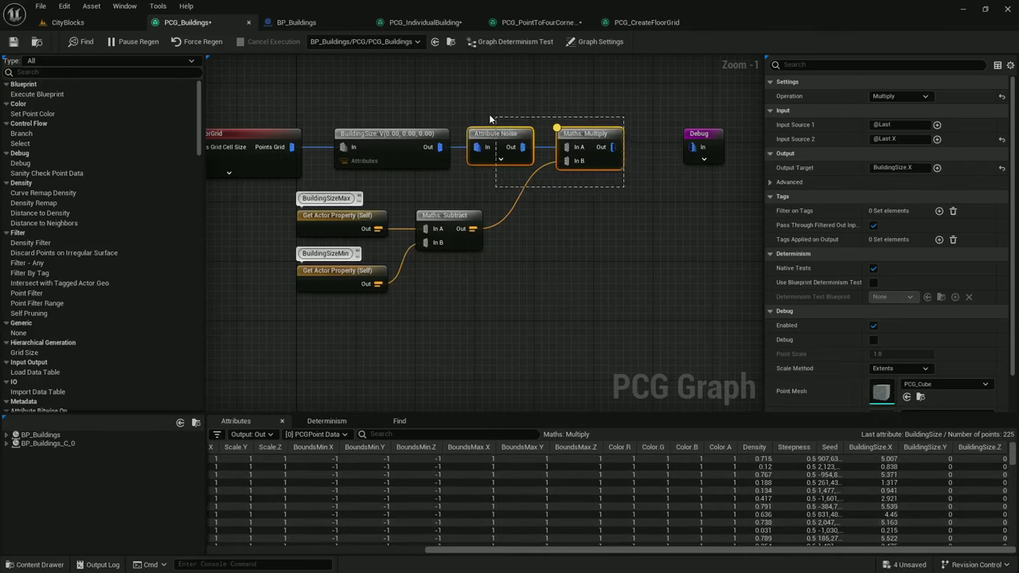
{"action": "left_click_drag", "start_coordinate": [489, 116], "coordinate": [487, 114]}
{"action": "left_click", "coordinate": [712, 138]}
{"action": "key", "text": "Delete"}
{"action": "right_click_drag", "start_coordinate": [719, 143], "coordinate": [561, 143]}
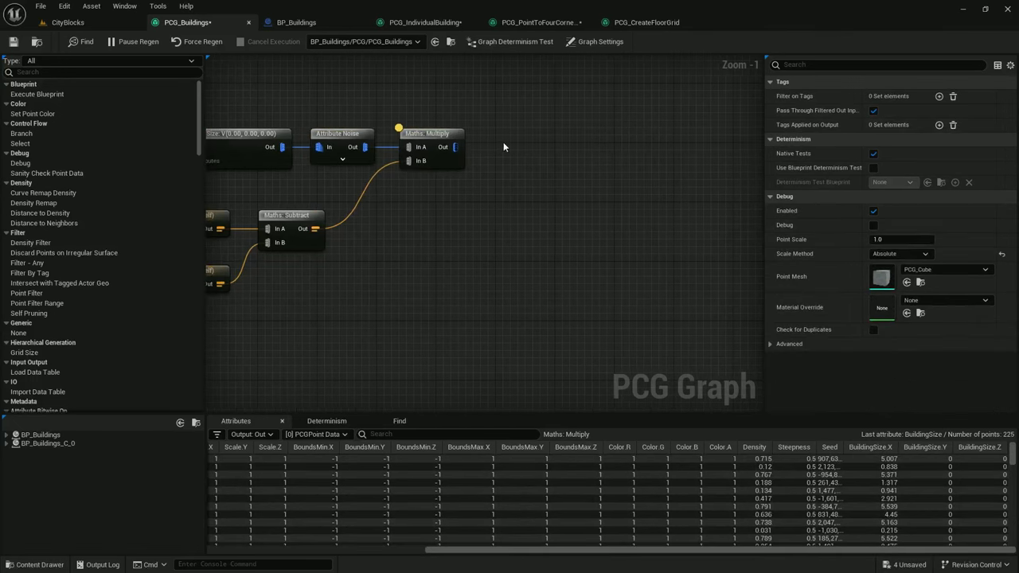
{"action": "key", "text": "ctrl+v"}
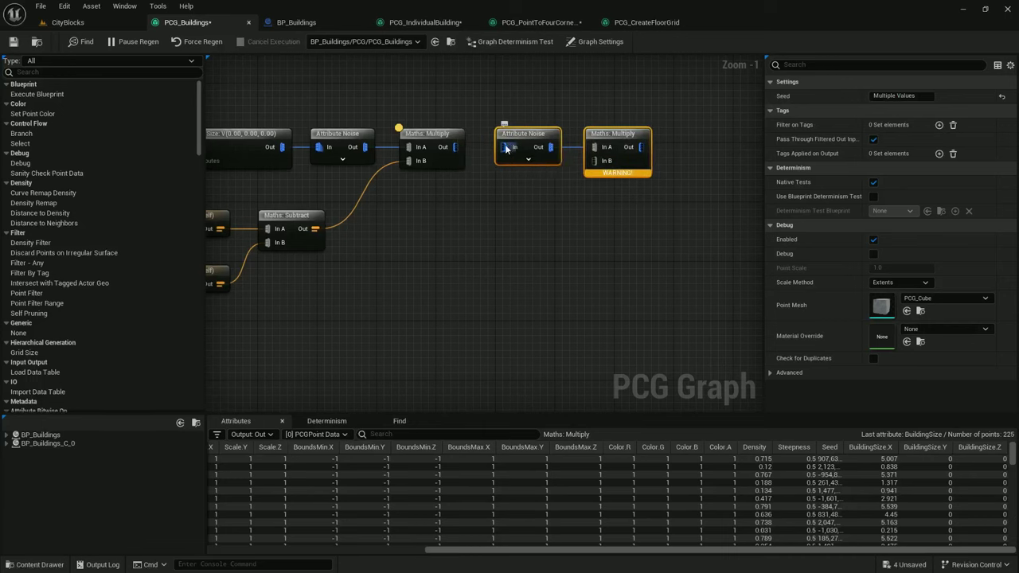
{"action": "left_click_drag", "start_coordinate": [457, 150], "coordinate": [456, 150]}
Shift the size property and Subtract nodes over and connect the Subtract output to the second Multiply node's In B
{"action": "right_click_drag", "start_coordinate": [434, 197], "coordinate": [555, 182]}
{"action": "left_click_drag", "start_coordinate": [479, 304], "coordinate": [337, 200]}
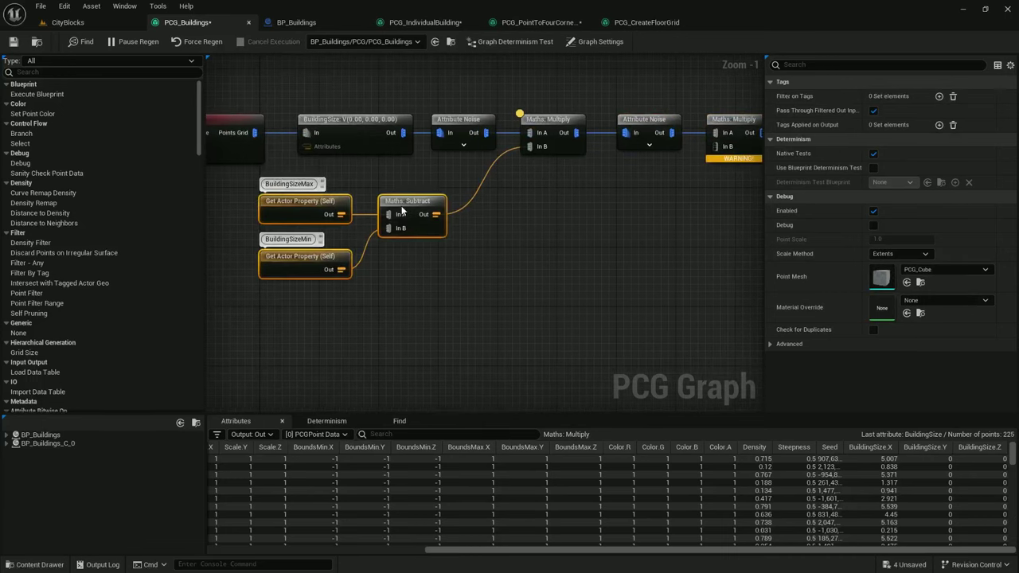
{"action": "left_click_drag", "start_coordinate": [408, 208], "coordinate": [448, 211]}
{"action": "right_click_drag", "start_coordinate": [660, 190], "coordinate": [559, 196]}
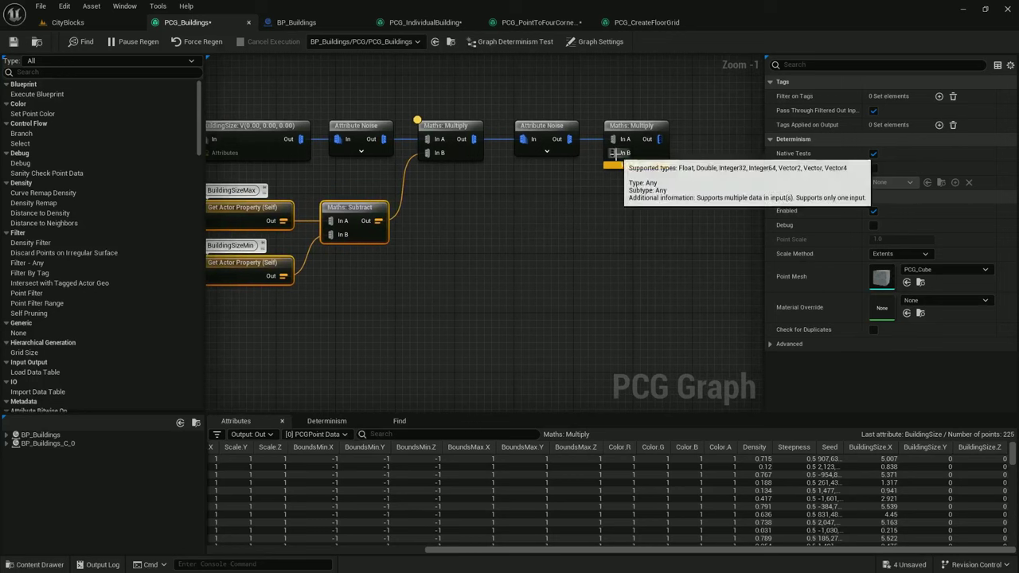
{"action": "left_click_drag", "start_coordinate": [613, 152], "coordinate": [378, 220]}
{"action": "left_click", "coordinate": [630, 126]}
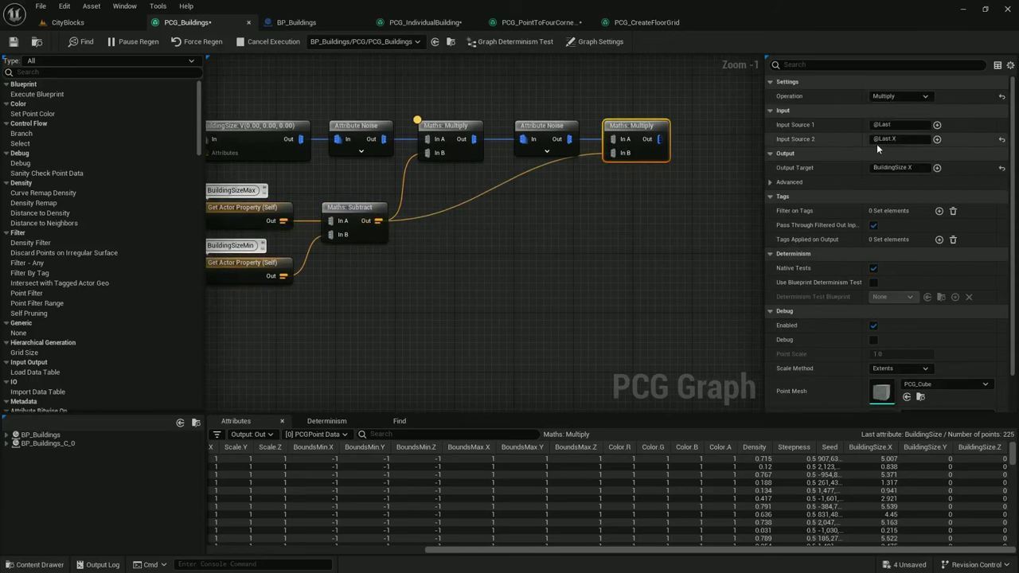
{"action": "left_click", "coordinate": [893, 139]}
{"action": "type", "text": ".Y"}
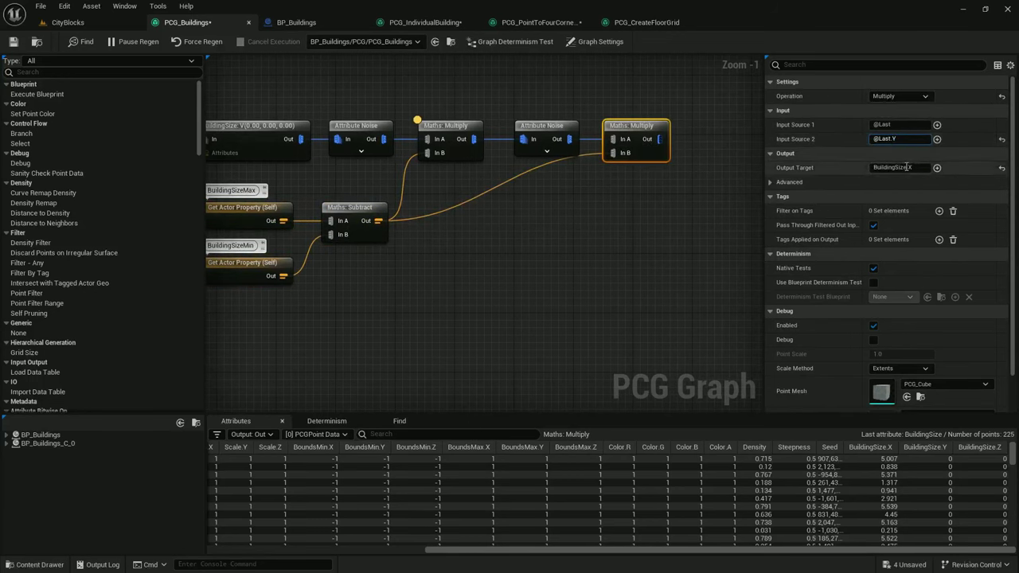
{"action": "double_click", "coordinate": [915, 167]}
{"action": "type", "text": "Y"}
{"action": "left_click", "coordinate": [567, 232]}
Inspect the second Multiply node's output, reselecting BP_Buildings/PCG/PCG_Buildings as the debug object, and read the node's error
{"action": "scroll", "coordinate": [616, 207], "scroll_direction": "down", "scroll_amount": 2}
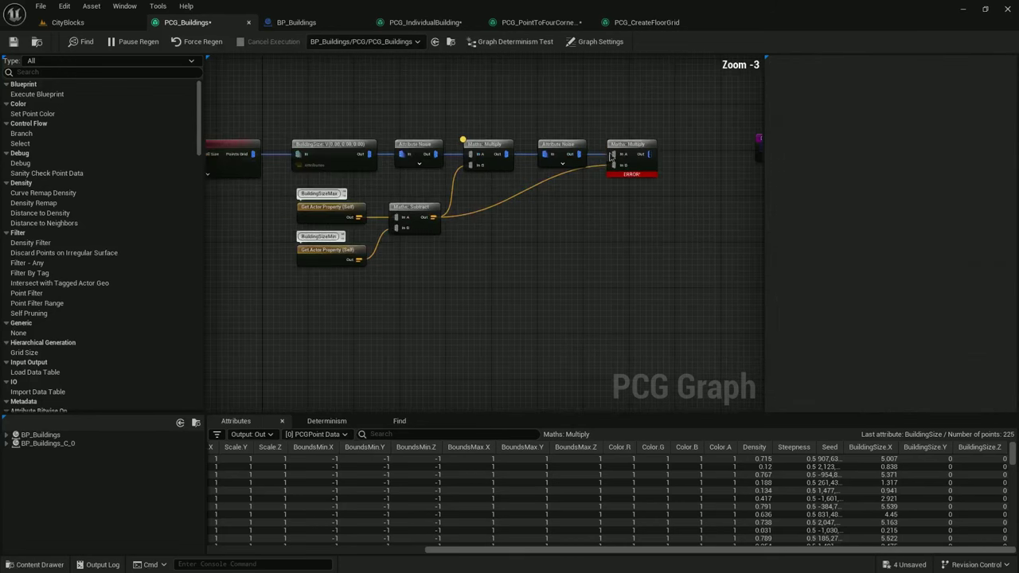
{"action": "left_click", "coordinate": [633, 150]}
{"action": "scroll", "coordinate": [669, 183], "scroll_direction": "up", "scroll_amount": 1}
{"action": "right_click_drag", "start_coordinate": [669, 182], "coordinate": [596, 177]}
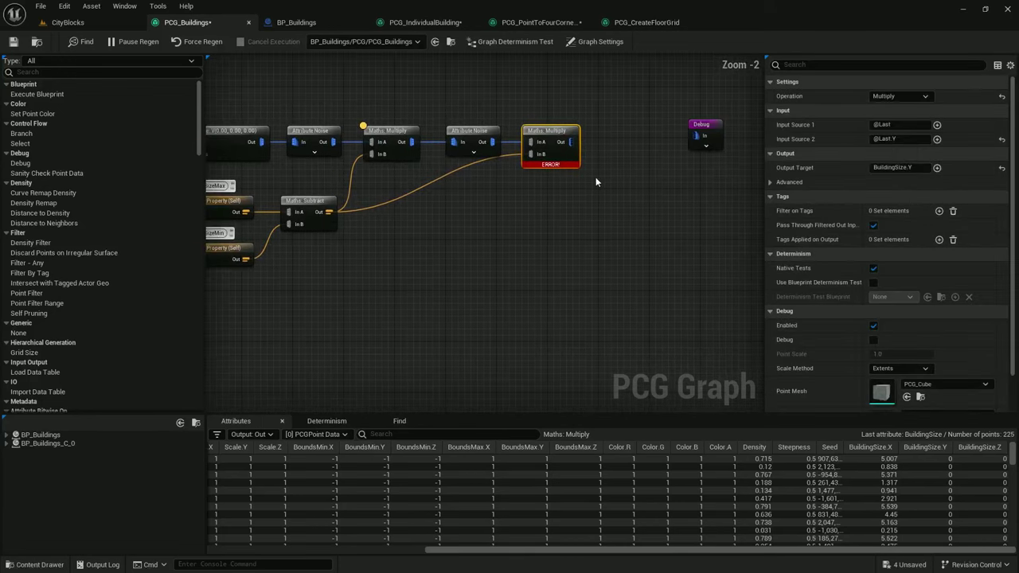
{"action": "left_click", "coordinate": [375, 43]}
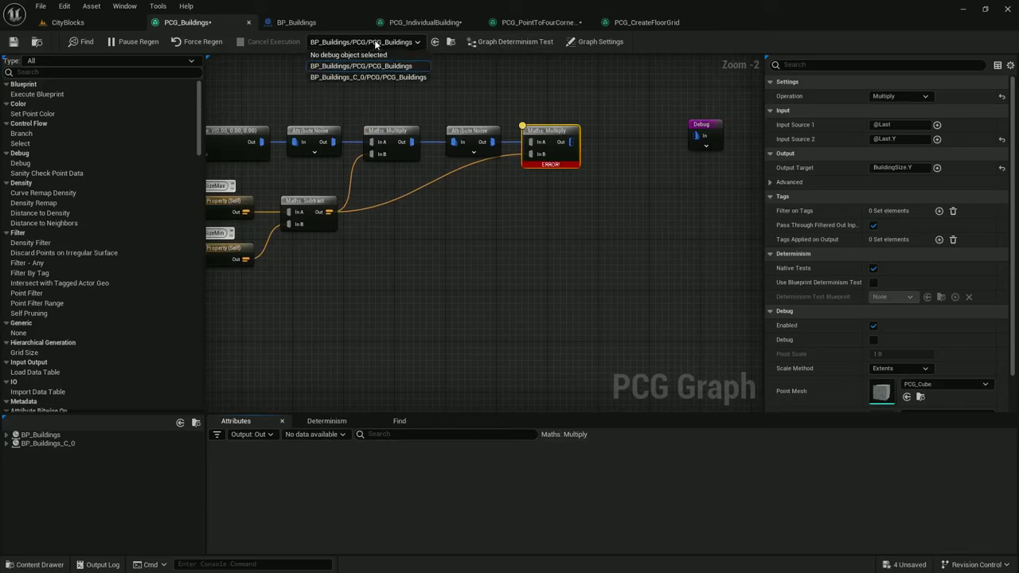
{"action": "left_click", "coordinate": [373, 68]}
{"action": "left_click", "coordinate": [369, 43]}
{"action": "left_click", "coordinate": [366, 68]}
{"action": "left_click", "coordinate": [366, 43]}
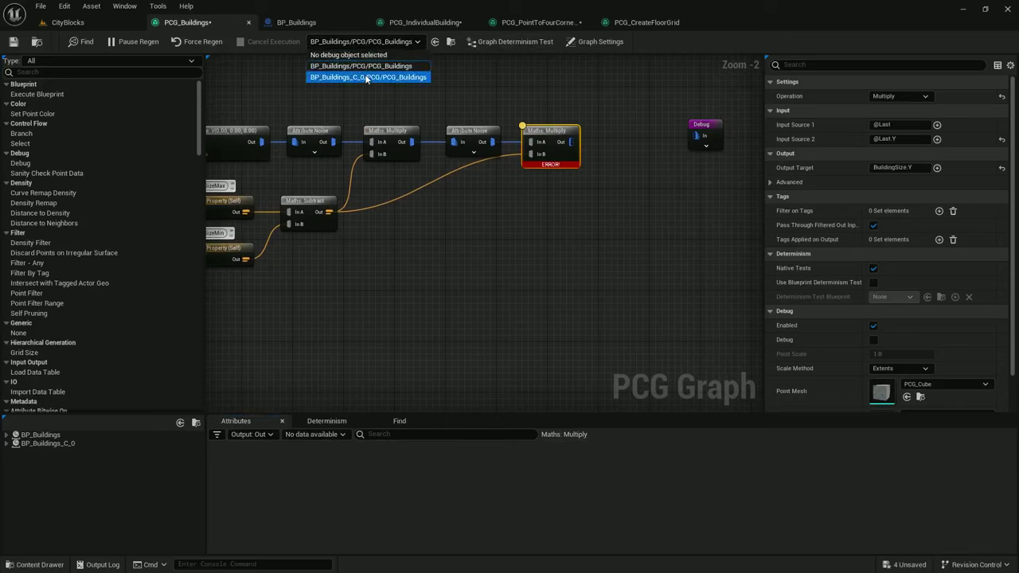
{"action": "left_click", "coordinate": [363, 79]}
{"action": "left_click", "coordinate": [366, 43]}
{"action": "left_click", "coordinate": [363, 71]}
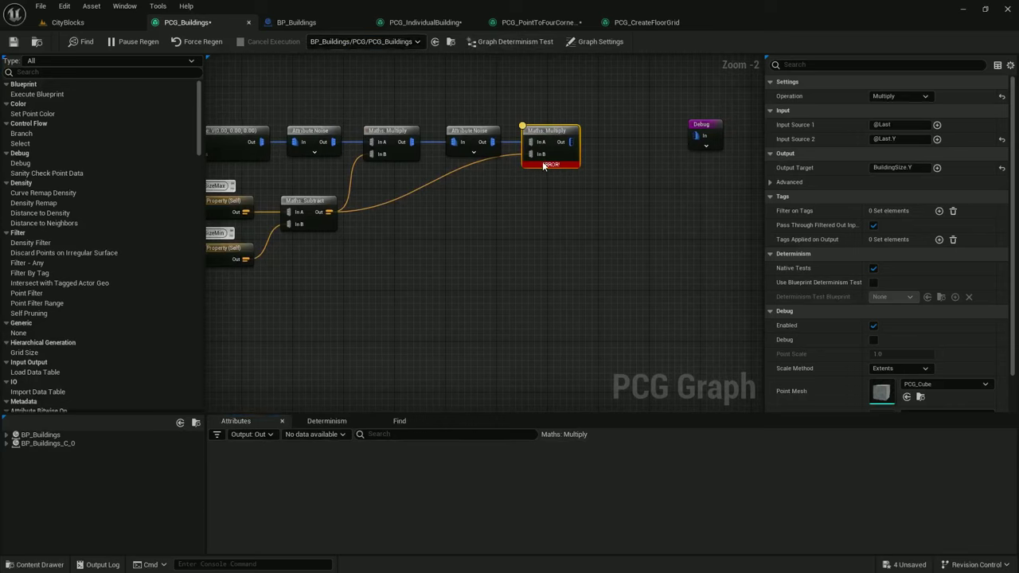
{"action": "mouse_move", "coordinate": [543, 166]}
Review the settings of the BuildingSize, second Attribute Noise and second Multiply nodes, and inspect the second Attribute Noise output
{"action": "right_click_drag", "start_coordinate": [609, 178], "coordinate": [688, 194]}
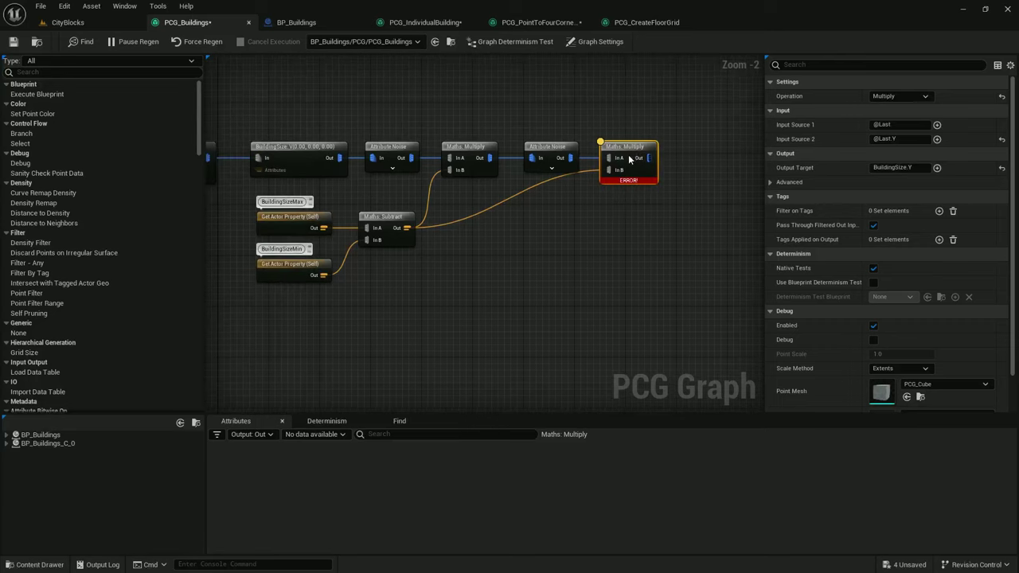
{"action": "left_click", "coordinate": [535, 145]}
{"action": "left_click", "coordinate": [629, 150]}
{"action": "left_click", "coordinate": [292, 150]}
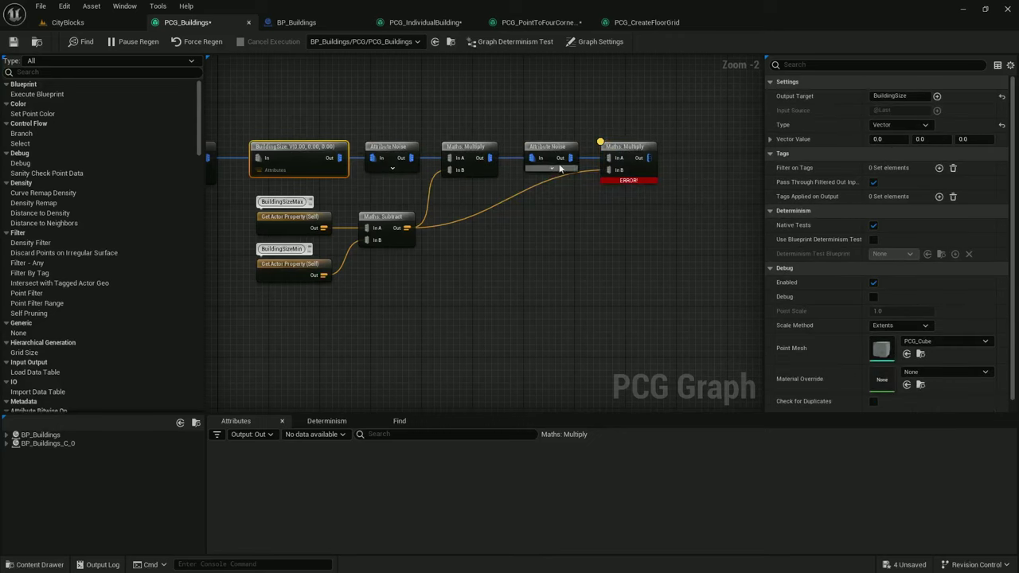
{"action": "left_click", "coordinate": [640, 150]}
{"action": "left_click", "coordinate": [549, 148]}
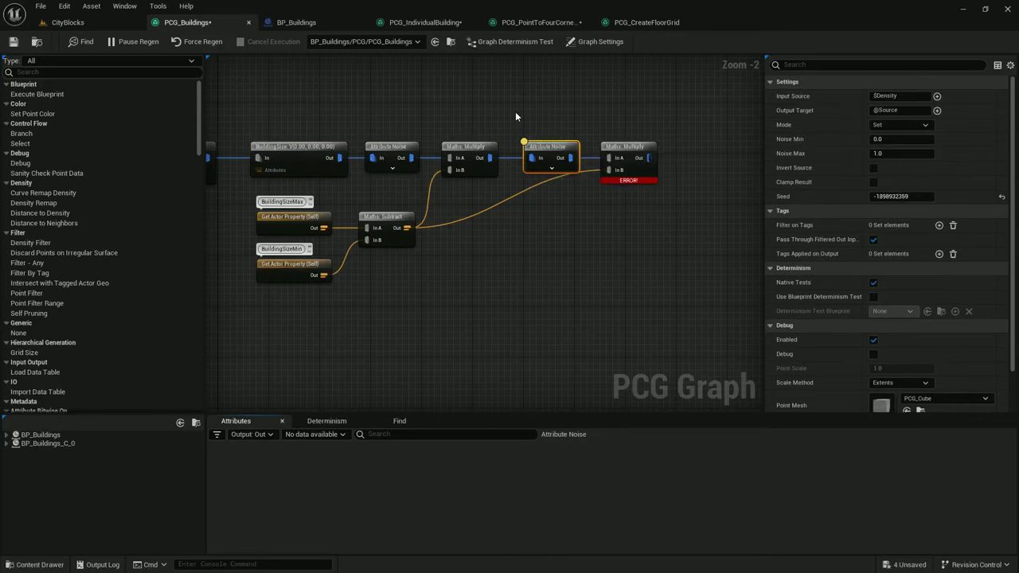
Refresh the debug object via BP_Buildings_C_0/PCG/PCG_Buildings, inspect the first Multiply node and compare both Attribute Noise nodes' settings
{"action": "left_click", "coordinate": [417, 44]}
{"action": "left_click", "coordinate": [395, 77]}
{"action": "left_click", "coordinate": [382, 45]}
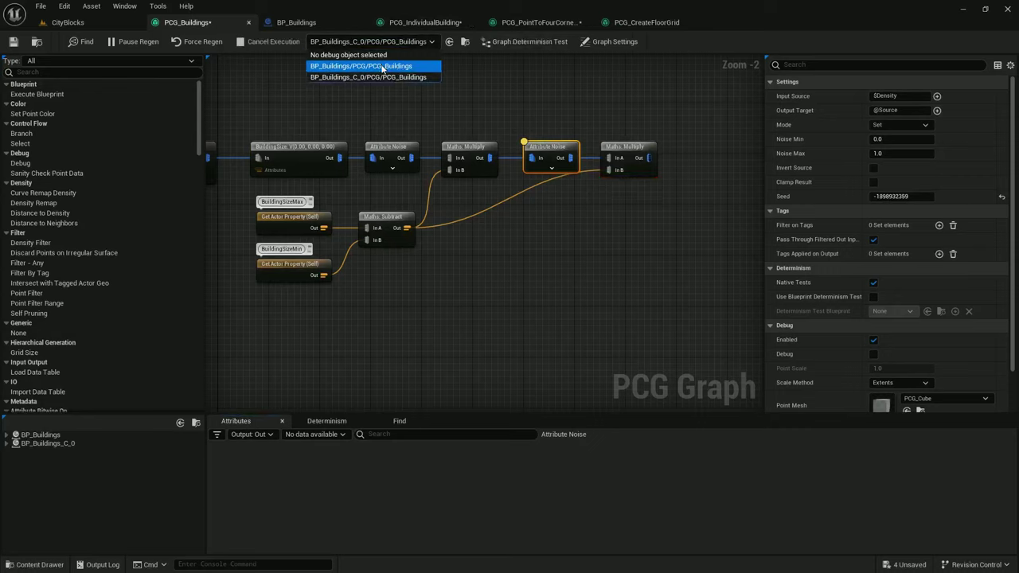
{"action": "left_click", "coordinate": [383, 67]}
{"action": "left_click", "coordinate": [471, 154]}
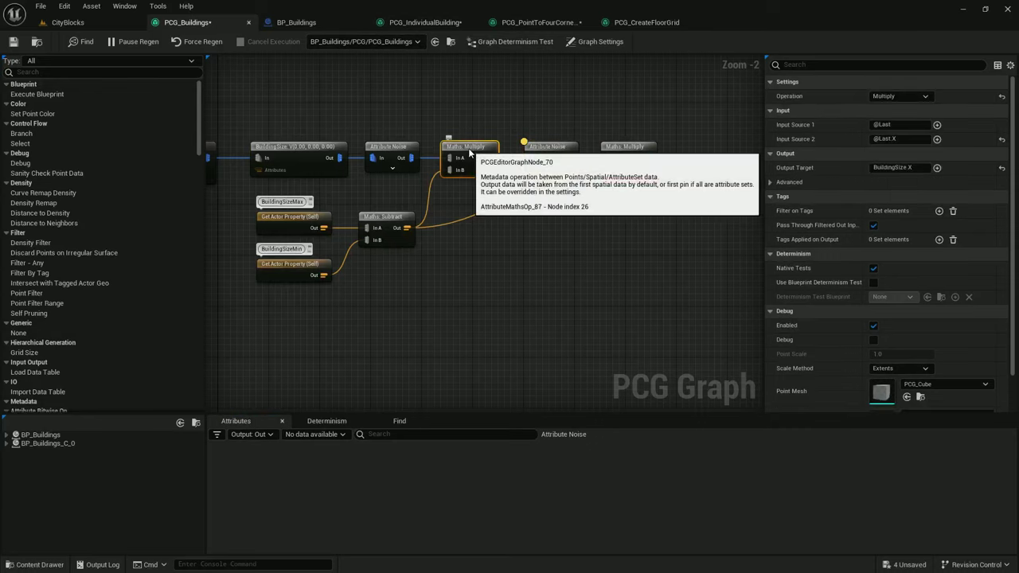
{"action": "left_click", "coordinate": [545, 150]}
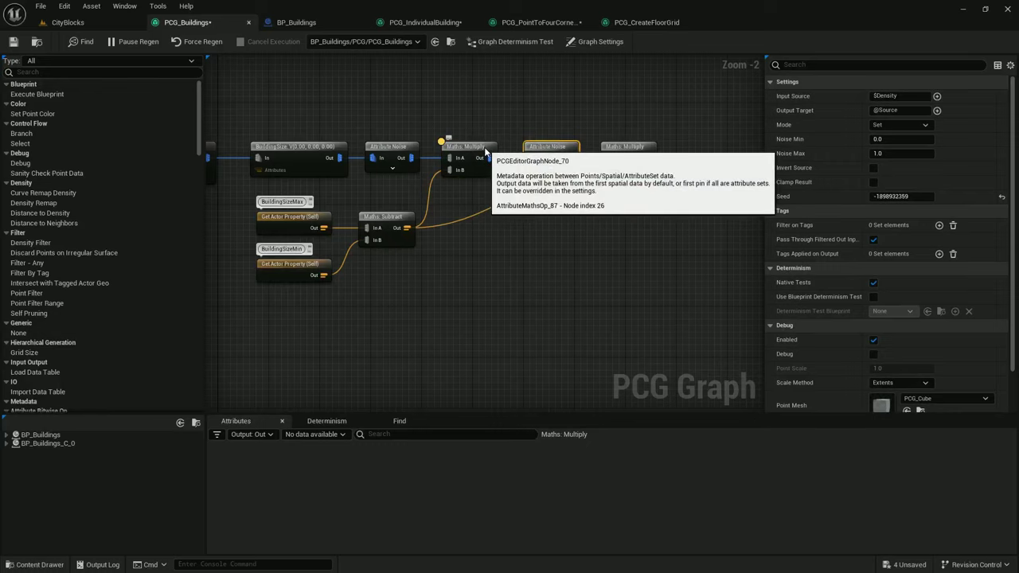
{"action": "left_click", "coordinate": [450, 148]}
{"action": "left_click", "coordinate": [389, 150]}
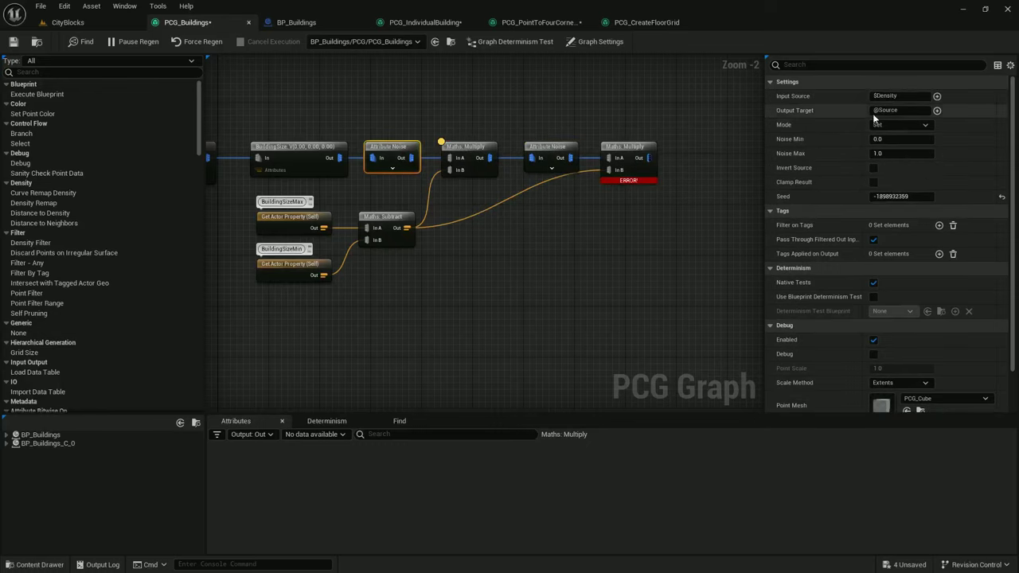
Set the second Attribute Noise node's Output Target to $Density, matching its Input Source
{"action": "left_click", "coordinate": [568, 149]}
{"action": "left_click", "coordinate": [898, 110]}
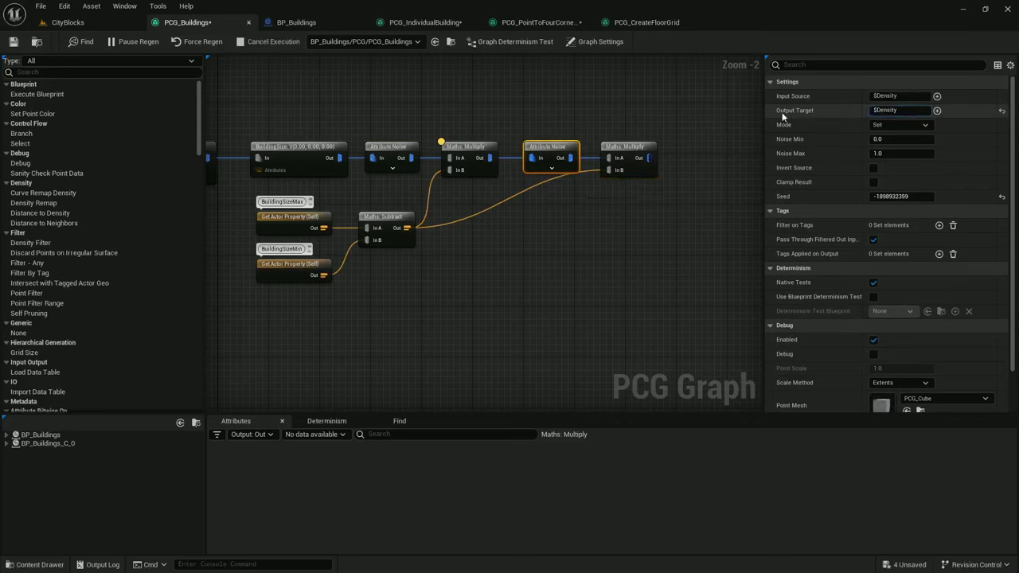
{"action": "key", "text": "Return"}
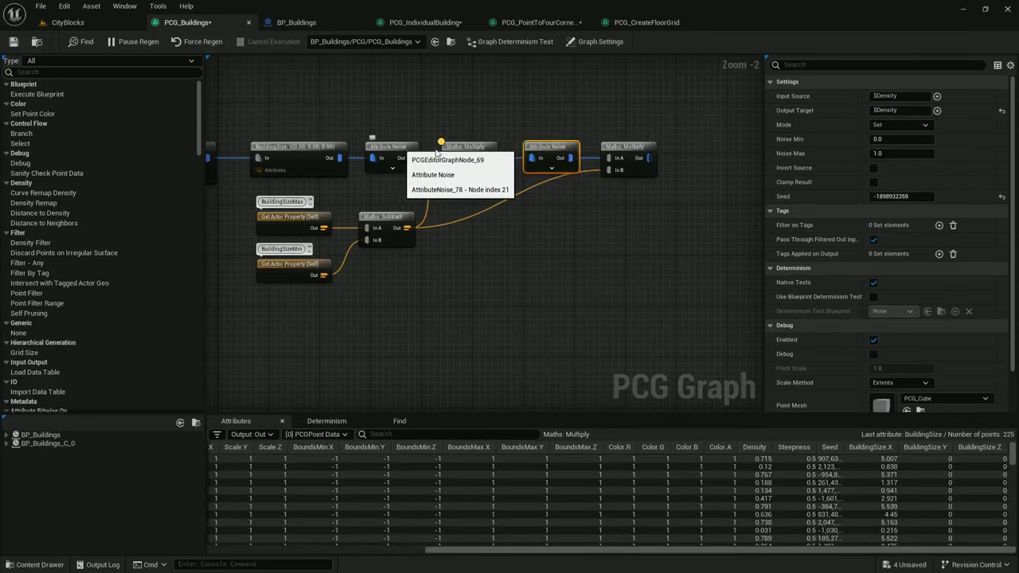
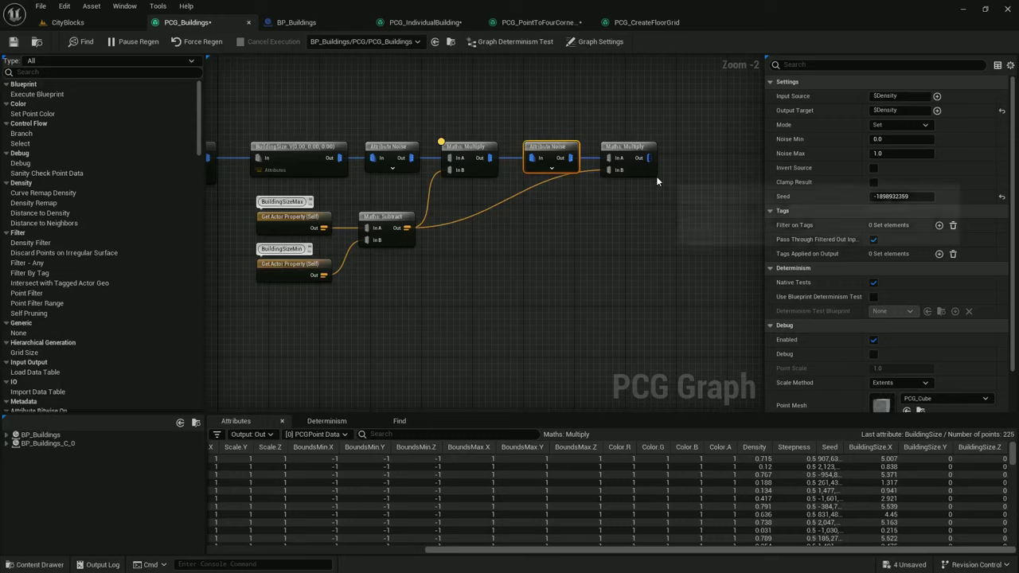
{"action": "left_click", "coordinate": [883, 109]}
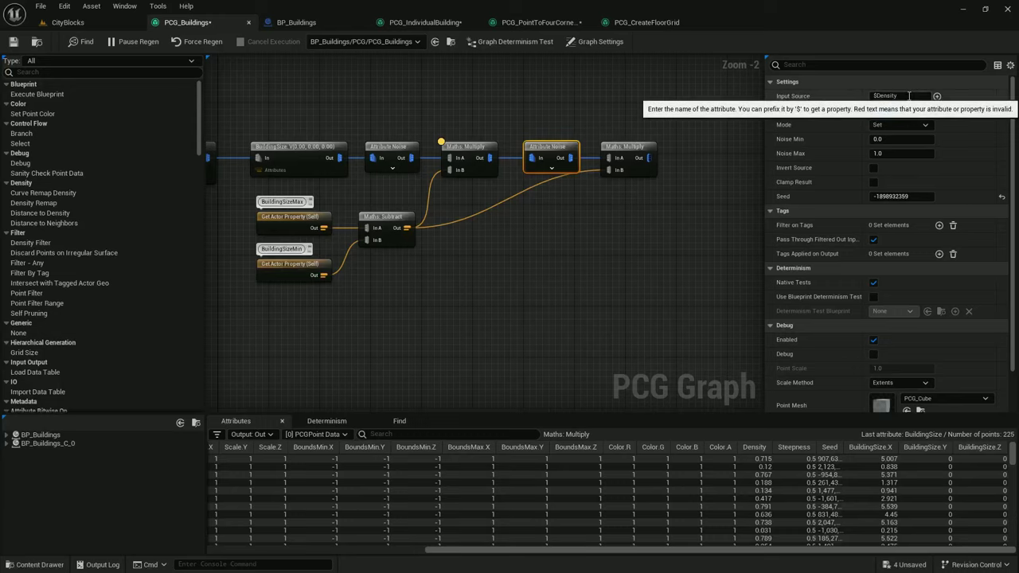
{"action": "left_click", "coordinate": [879, 96]}
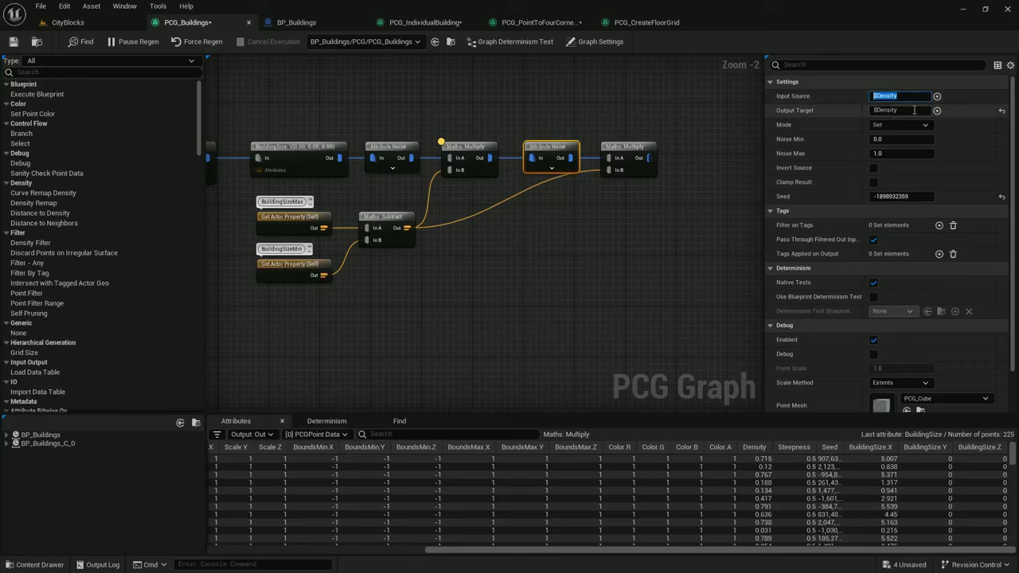
{"action": "key", "text": "Tab"}
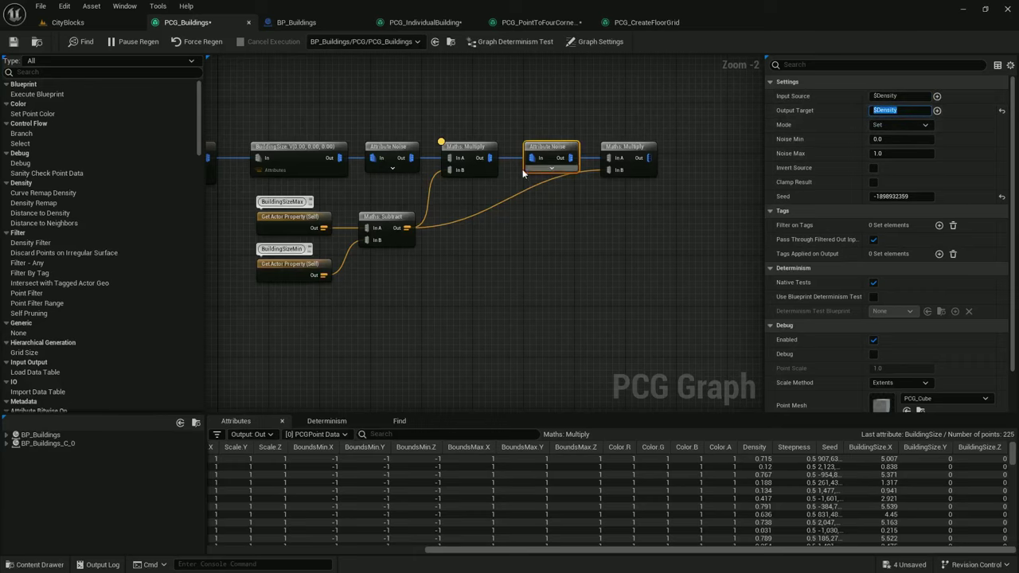
Check the first Multiply node's Output Target, and inspect the second Multiply node's BuildingSize.X and BuildingSize.Y output columns
{"action": "left_click", "coordinate": [463, 150]}
{"action": "left_click", "coordinate": [884, 167]}
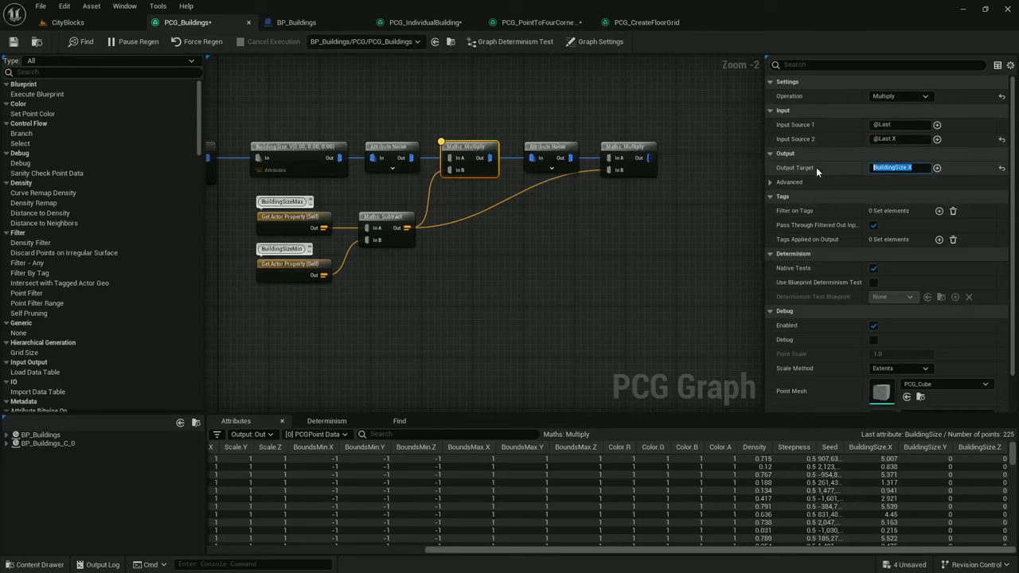
{"action": "left_click", "coordinate": [623, 148]}
{"action": "right_click_drag", "start_coordinate": [632, 208], "coordinate": [560, 204]}
{"action": "key", "text": "a"}
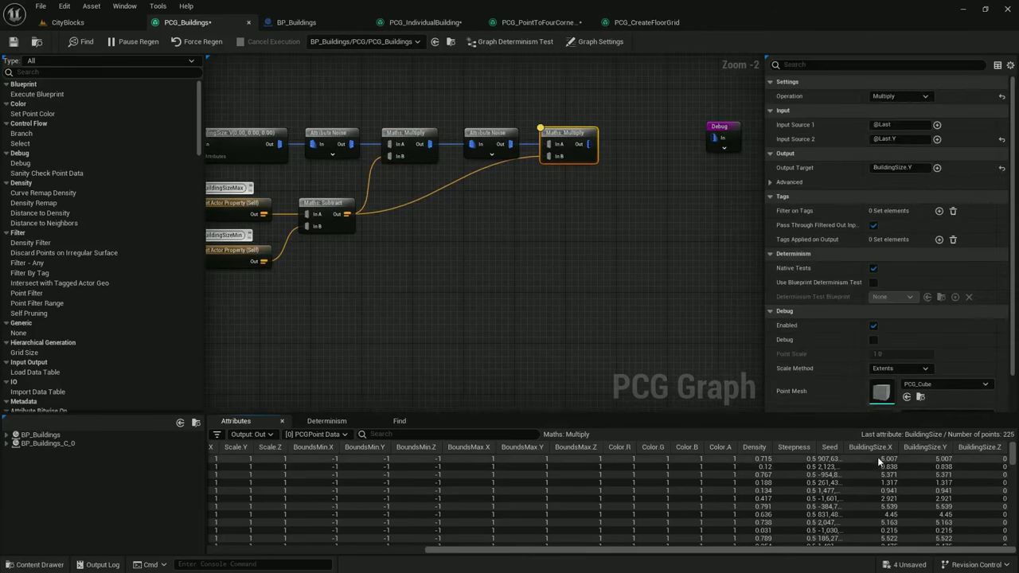
Set the second Attribute Noise node's Seed to 2 and compare the second Multiply node's BuildingSize.X and BuildingSize.Y output columns
{"action": "left_click", "coordinate": [955, 483]}
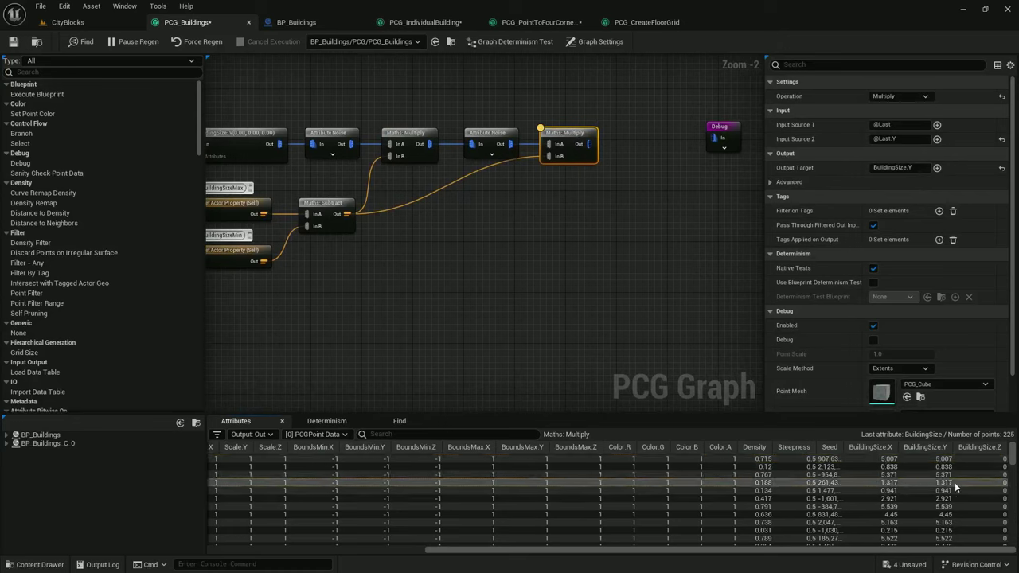
{"action": "left_click", "coordinate": [333, 137]}
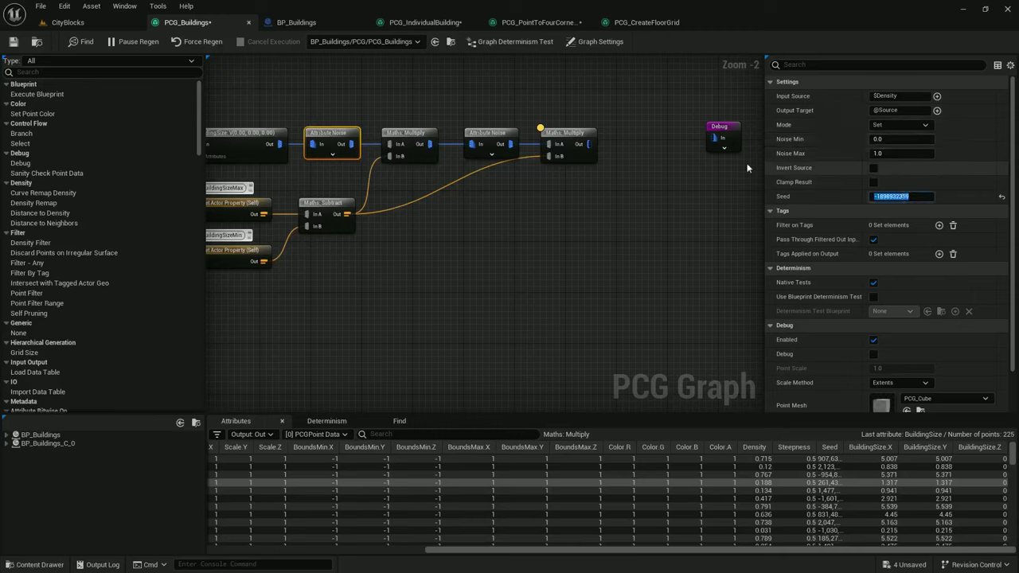
{"action": "left_click", "coordinate": [477, 134]}
{"action": "left_click", "coordinate": [903, 197]}
{"action": "type", "text": "2"}
{"action": "key", "text": "Return"}
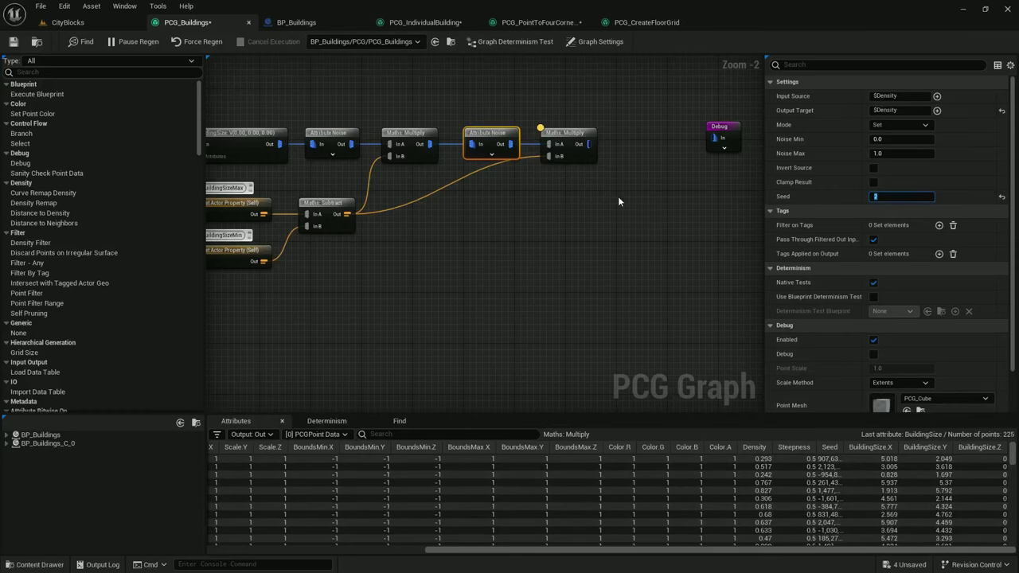
{"action": "scroll", "coordinate": [619, 201], "scroll_direction": "down", "scroll_amount": 1}
{"action": "left_click", "coordinate": [558, 136]}
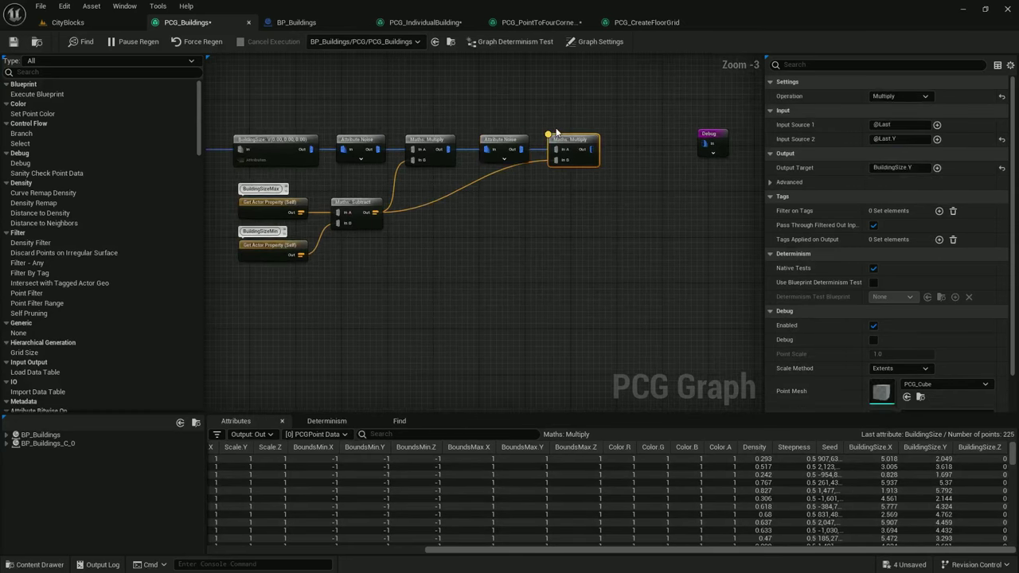
{"action": "left_click", "coordinate": [888, 475]}
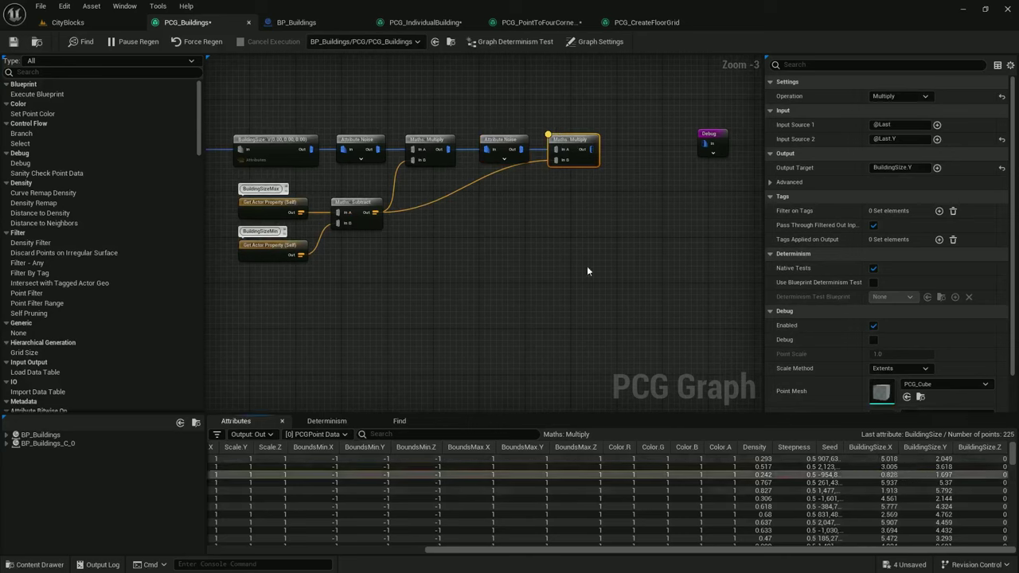
Add a Maths Add node after the second Multiply, with the Multiply output into In A and the BuildingSizeMin property into In B
{"action": "left_click_drag", "start_coordinate": [301, 249], "coordinate": [631, 197]}
{"action": "type", "text": "add"}
{"action": "left_click", "coordinate": [654, 240]}
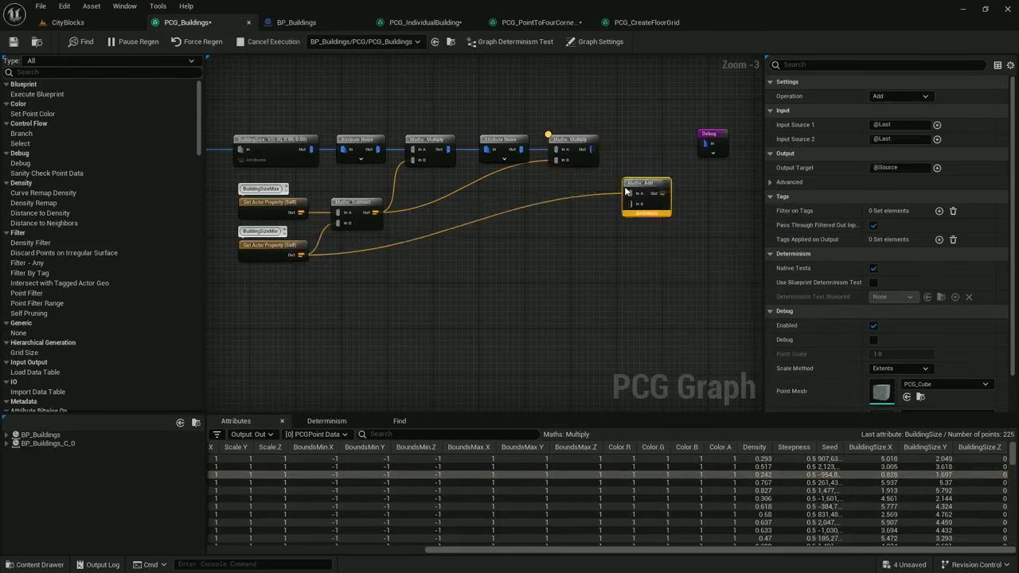
{"action": "left_click_drag", "start_coordinate": [637, 189], "coordinate": [589, 153]}
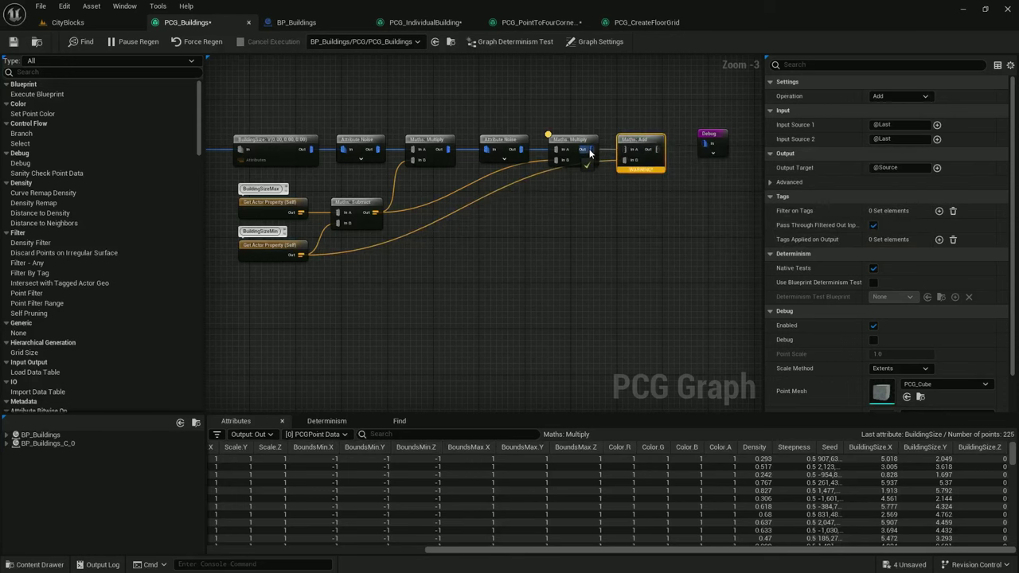
{"action": "right_click_drag", "start_coordinate": [719, 206], "coordinate": [610, 200]}
{"action": "left_click_drag", "start_coordinate": [595, 124], "coordinate": [652, 122]}
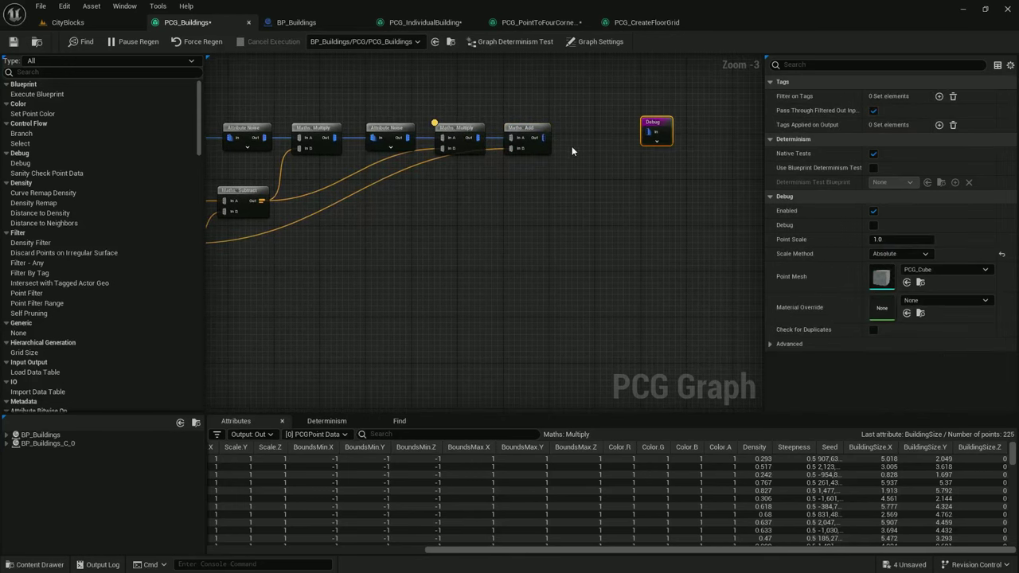
{"action": "right_click_drag", "start_coordinate": [572, 159], "coordinate": [690, 170]}
Set the Add node's Input Source 1 to BuildingSize and inspect the node's output attributes
{"action": "left_click", "coordinate": [640, 139]}
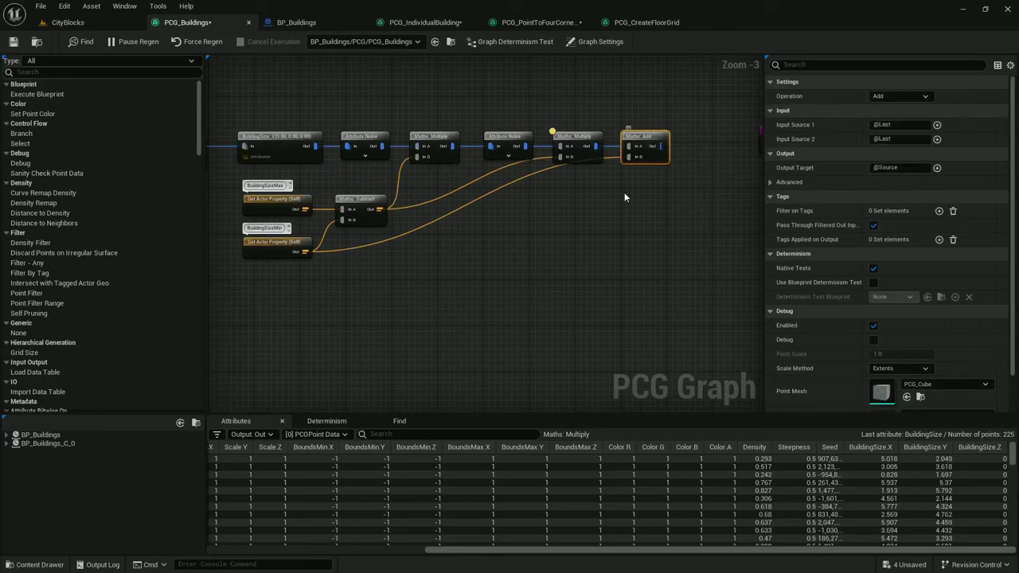
{"action": "right_click_drag", "start_coordinate": [624, 192], "coordinate": [621, 241]}
{"action": "scroll", "coordinate": [622, 240], "scroll_direction": "down", "scroll_amount": 1}
{"action": "scroll", "coordinate": [622, 240], "scroll_direction": "up", "scroll_amount": 1}
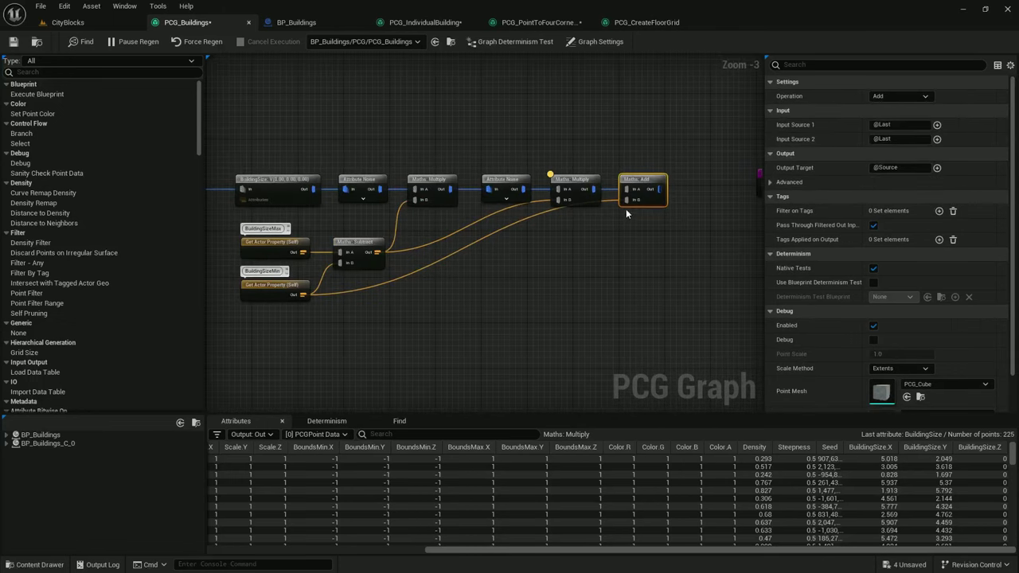
{"action": "left_click", "coordinate": [573, 180]}
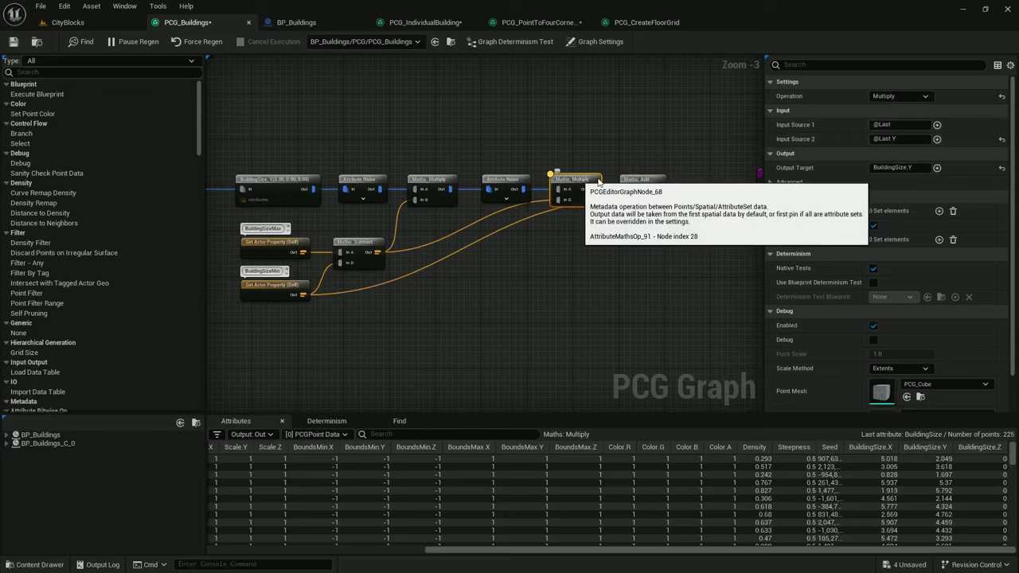
{"action": "left_click", "coordinate": [646, 182]}
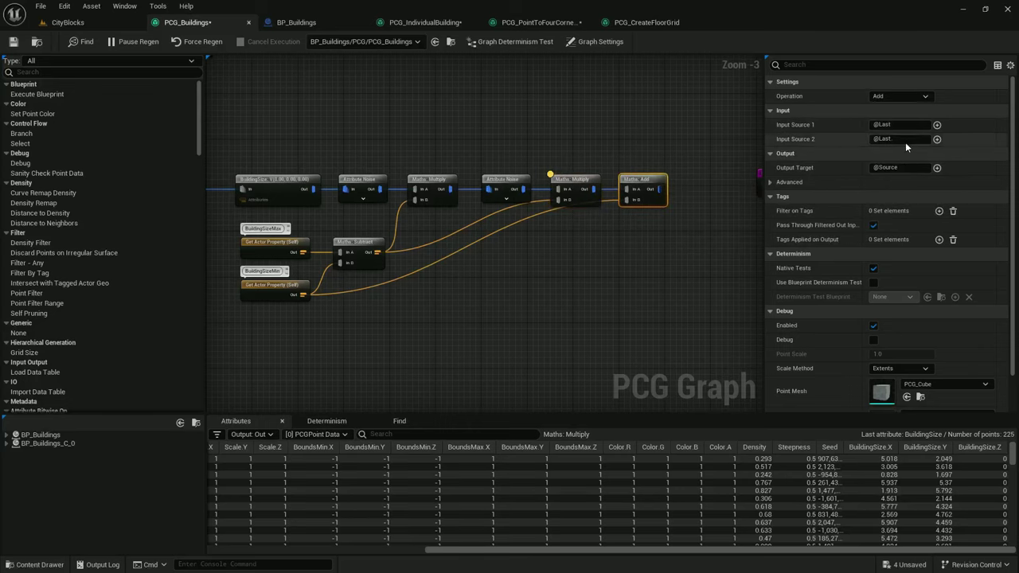
{"action": "left_click", "coordinate": [897, 127]}
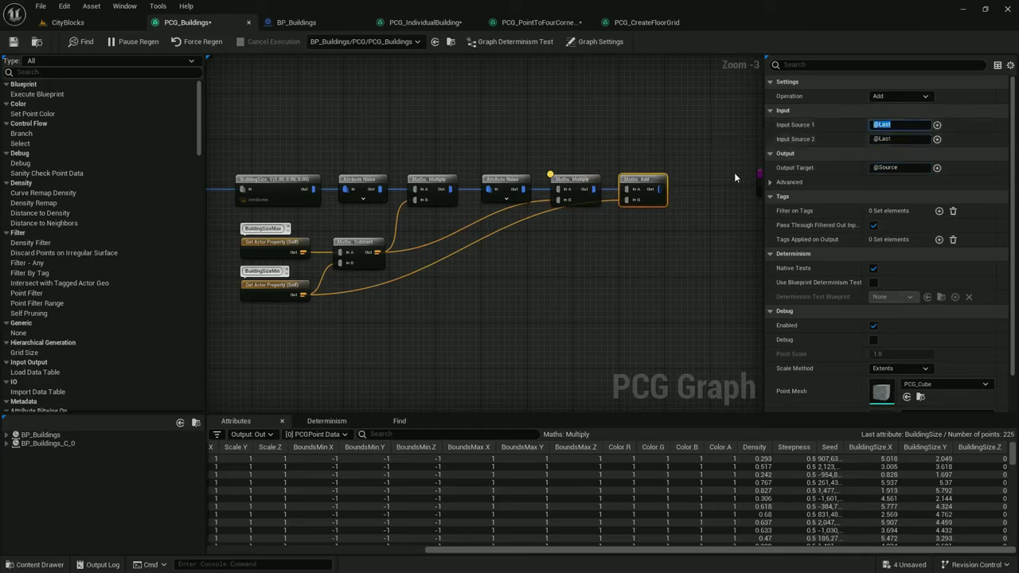
{"action": "type", "text": "Building"}
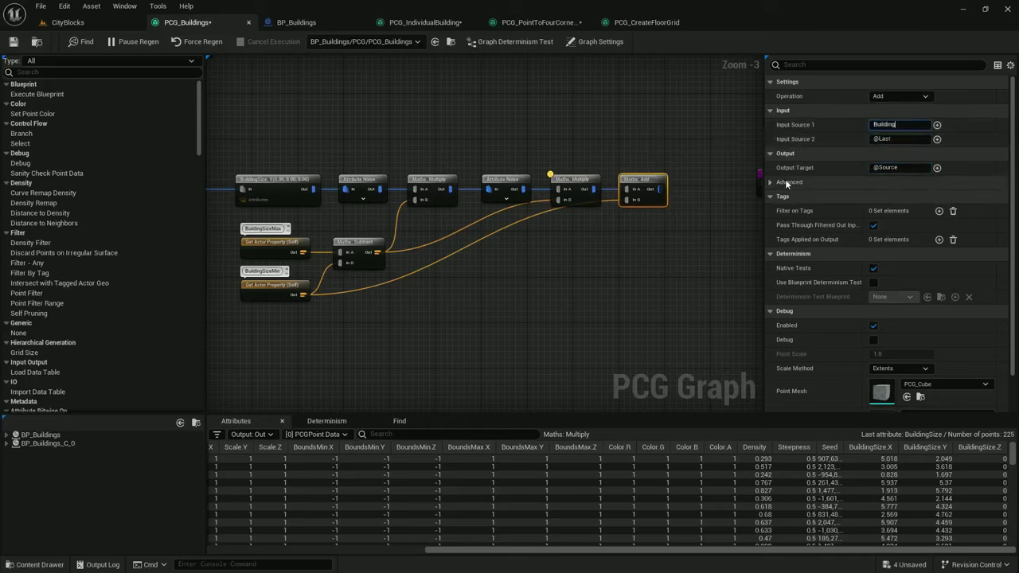
{"action": "type", "text": "Size"}
{"action": "key", "text": "Return"}
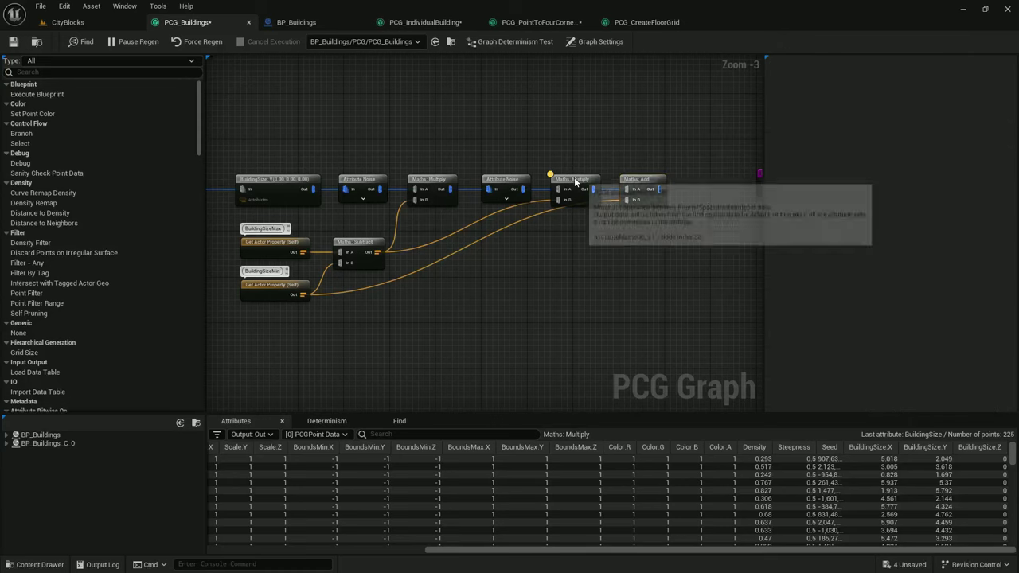
{"action": "key", "text": "a"}
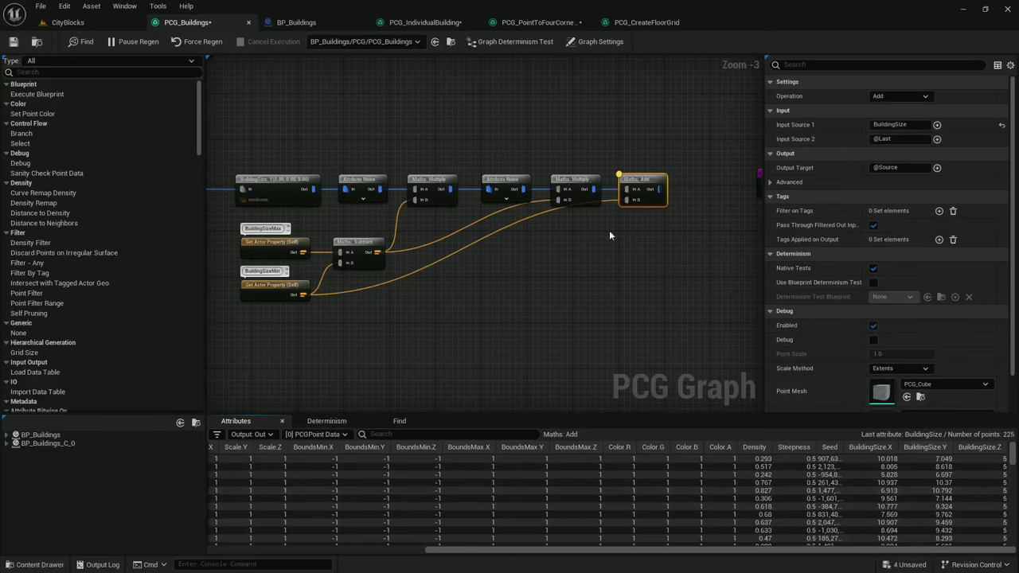
Insert copies of the Attribute Noise and Multiply nodes between the second Multiply and Add, wiring the Subtract output to the new Multiply's In B
{"action": "right_click_drag", "start_coordinate": [681, 251], "coordinate": [584, 239]}
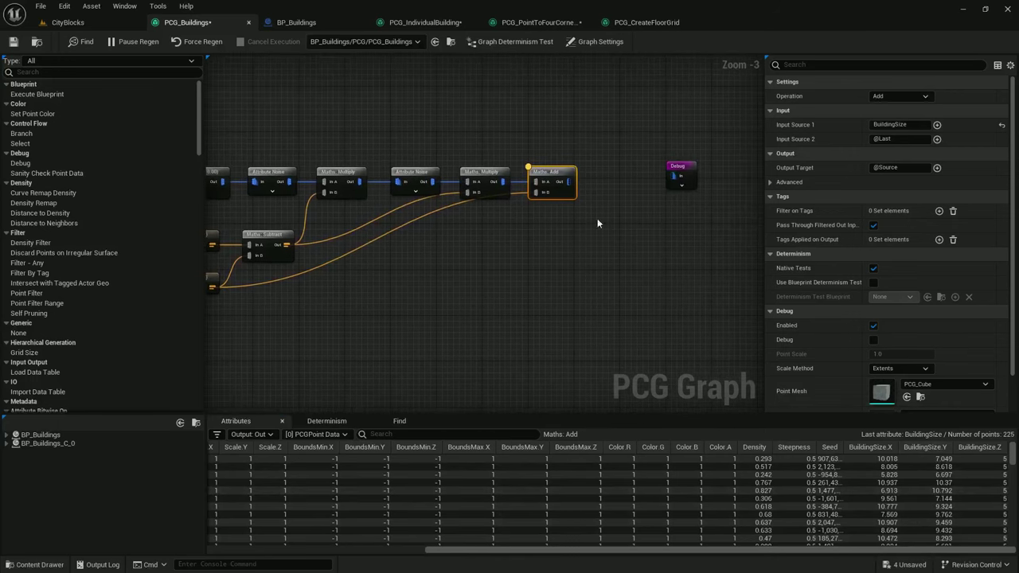
{"action": "left_click_drag", "start_coordinate": [562, 176], "coordinate": [746, 169]}
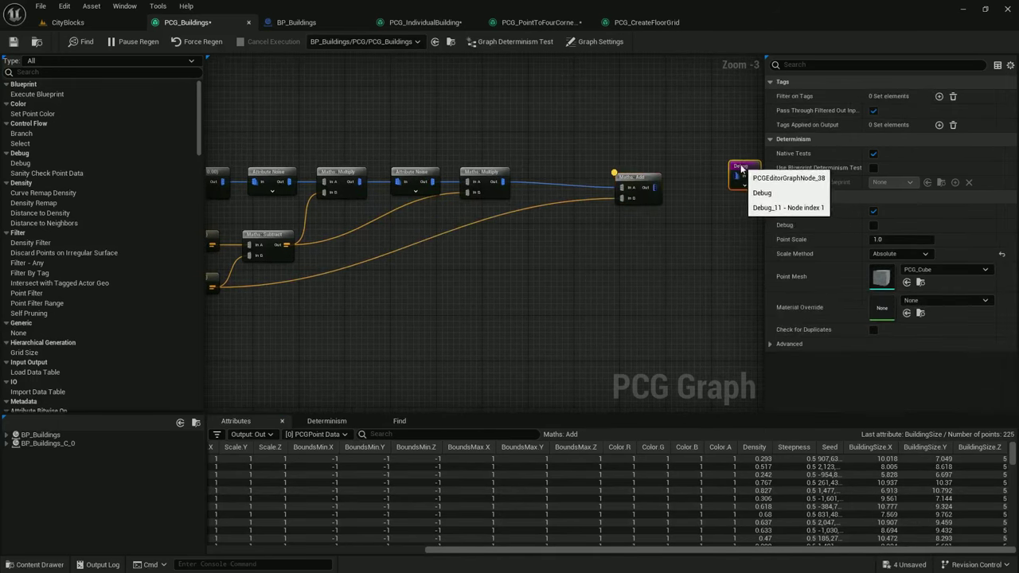
{"action": "left_click_drag", "start_coordinate": [636, 178], "coordinate": [669, 174]}
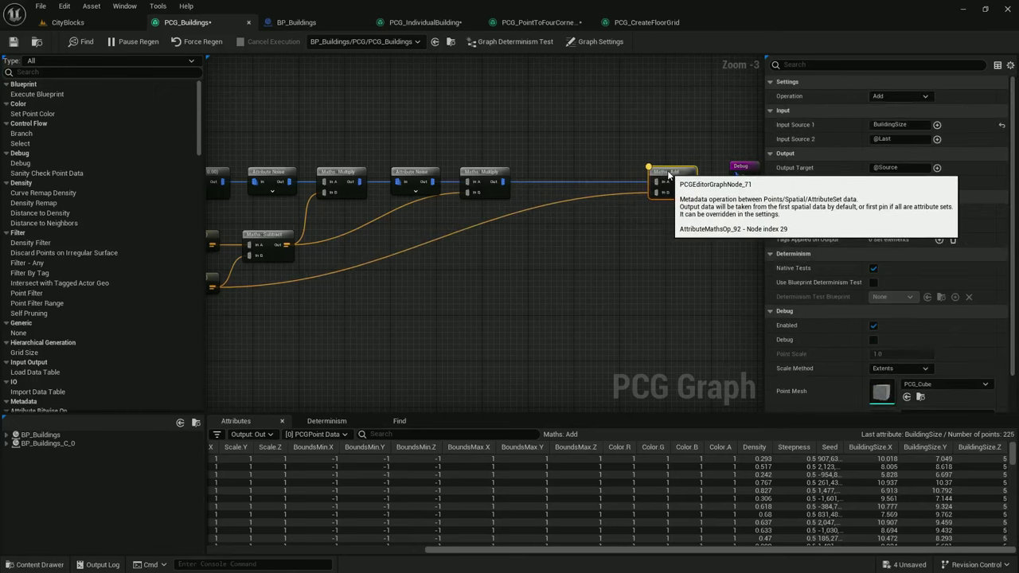
{"action": "left_click_drag", "start_coordinate": [528, 208], "coordinate": [541, 172]}
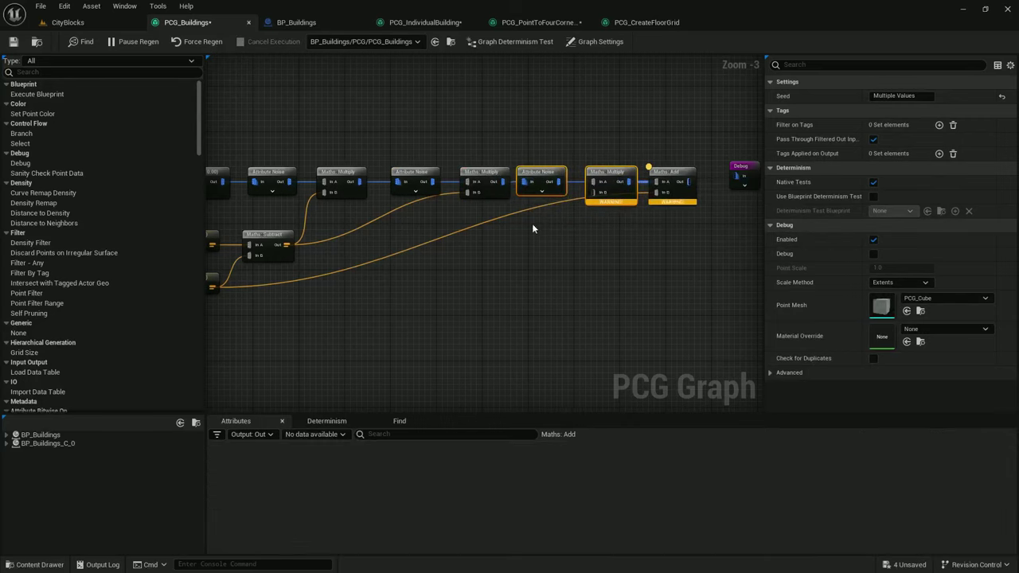
{"action": "right_click_drag", "start_coordinate": [478, 231], "coordinate": [551, 214]}
{"action": "left_click_drag", "start_coordinate": [361, 227], "coordinate": [666, 177]}
{"action": "right_click_drag", "start_coordinate": [660, 213], "coordinate": [560, 257]}
{"action": "left_click", "coordinate": [513, 201]}
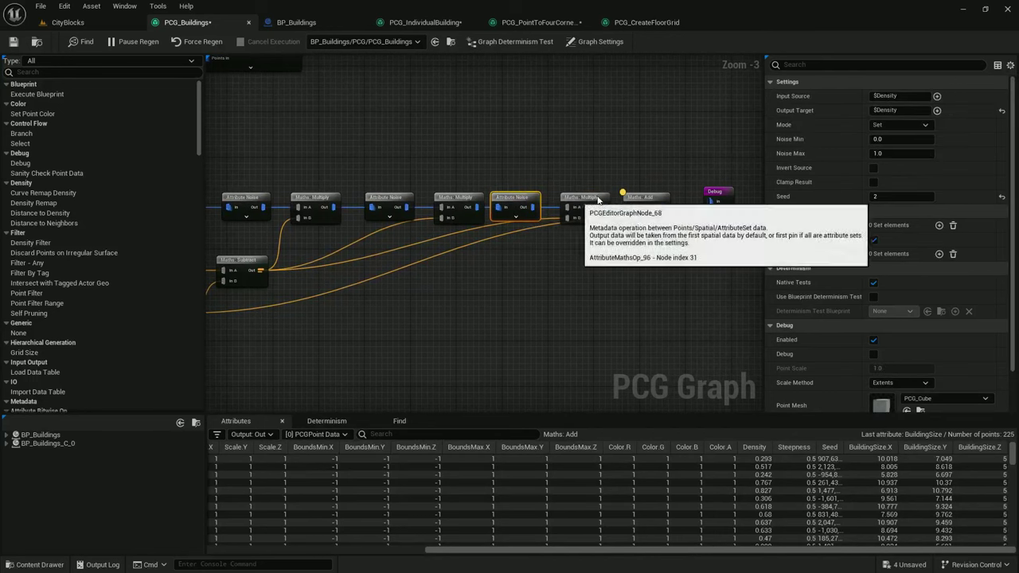
{"action": "left_click", "coordinate": [590, 199]}
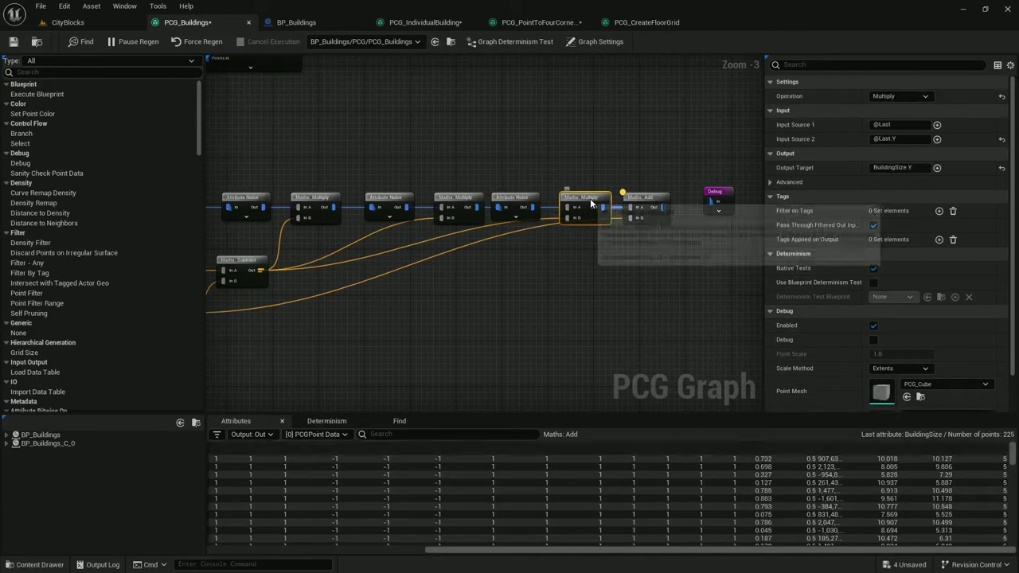
{"action": "double_click", "coordinate": [897, 138]}
{"action": "type", "text": "Z"}
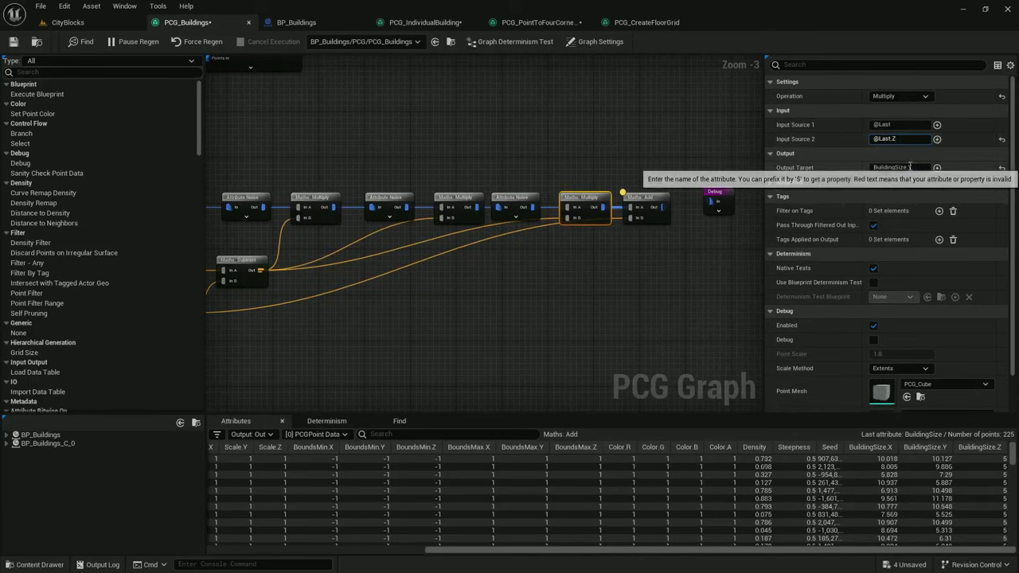
{"action": "double_click", "coordinate": [915, 167]}
{"action": "type", "text": "Z"}
{"action": "left_click", "coordinate": [635, 238]}
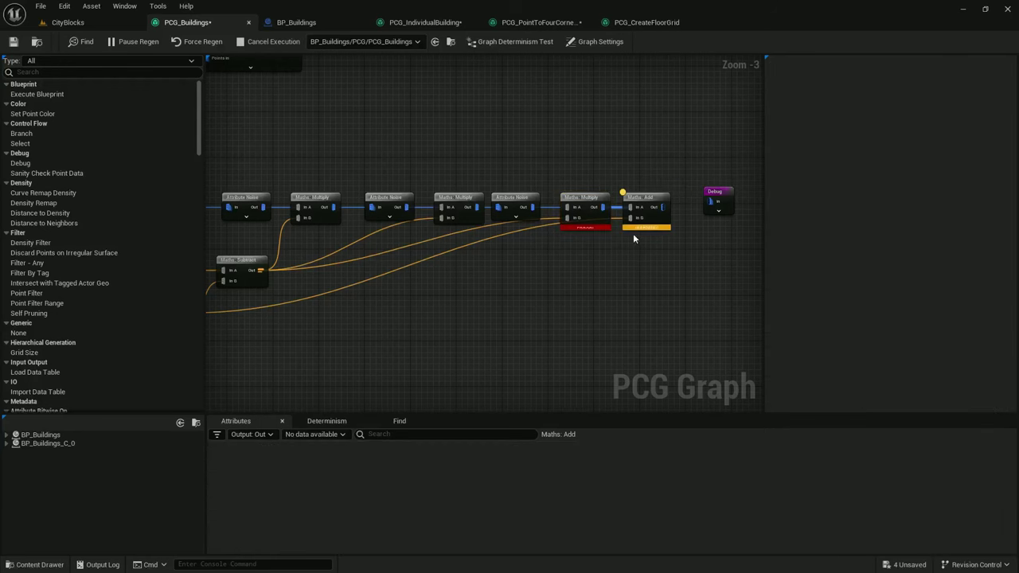
Inspect the third Attribute Noise output and set the third Multiply node's Input Source 1 to $Density, copied from the noise node's Input Source
{"action": "left_click", "coordinate": [590, 203]}
{"action": "scroll", "coordinate": [589, 202], "scroll_direction": "up", "scroll_amount": 2}
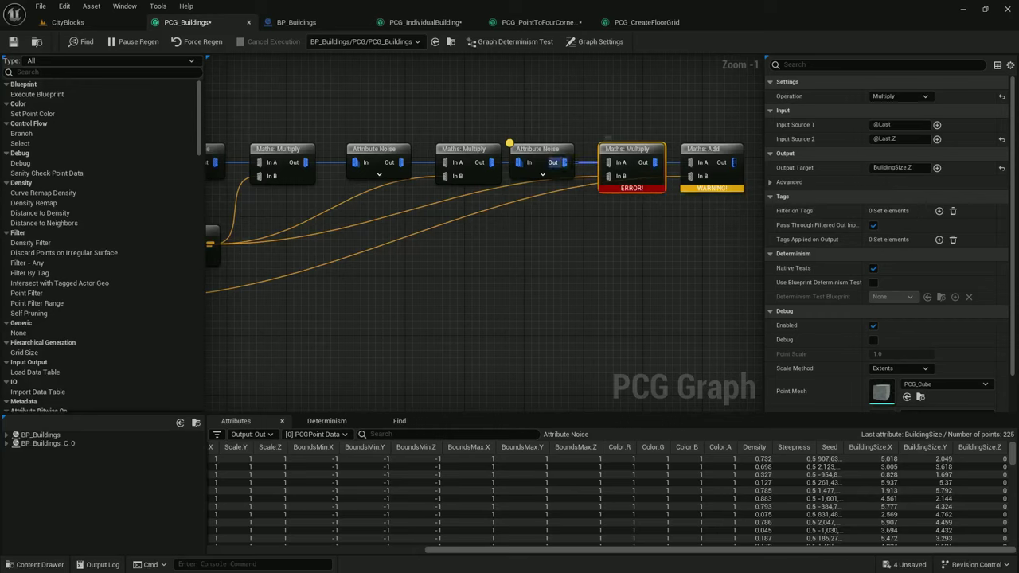
{"action": "left_click", "coordinate": [538, 149]}
{"action": "key", "text": "ctrl+c"}
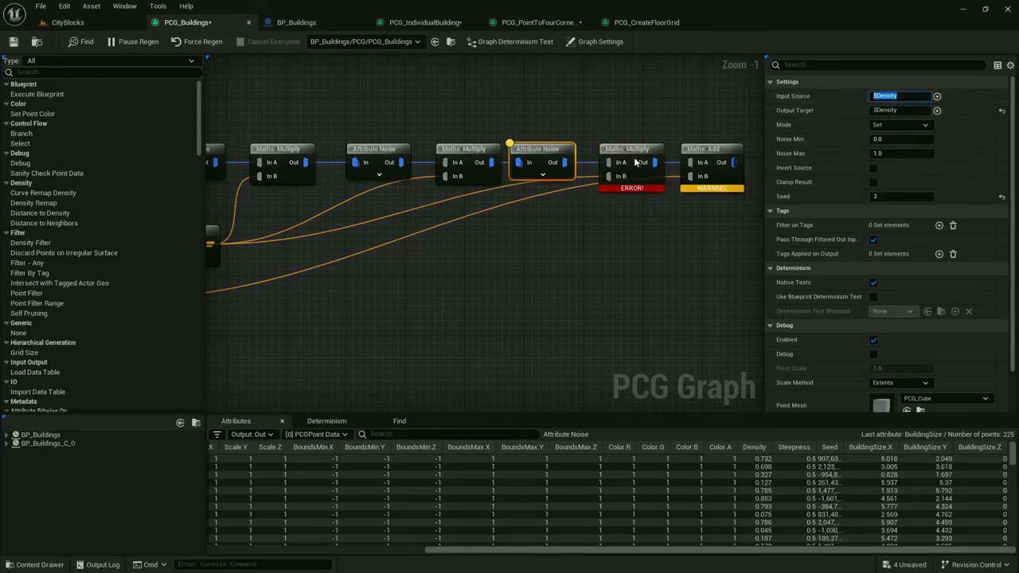
{"action": "left_click", "coordinate": [636, 163]}
{"action": "left_click_drag", "start_coordinate": [899, 125], "coordinate": [833, 116]}
{"action": "key", "text": "ctrl+v"}
{"action": "left_click", "coordinate": [694, 118]}
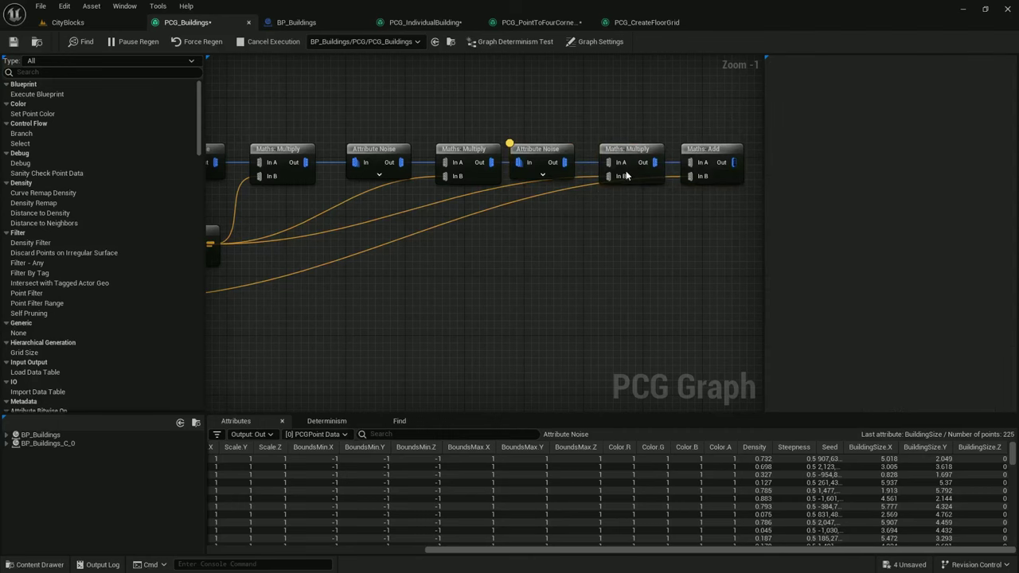
Recheck the third Attribute Noise and Multiply settings, and inspect the BuildingSize columns in the Add node's output
{"action": "left_click", "coordinate": [569, 152]}
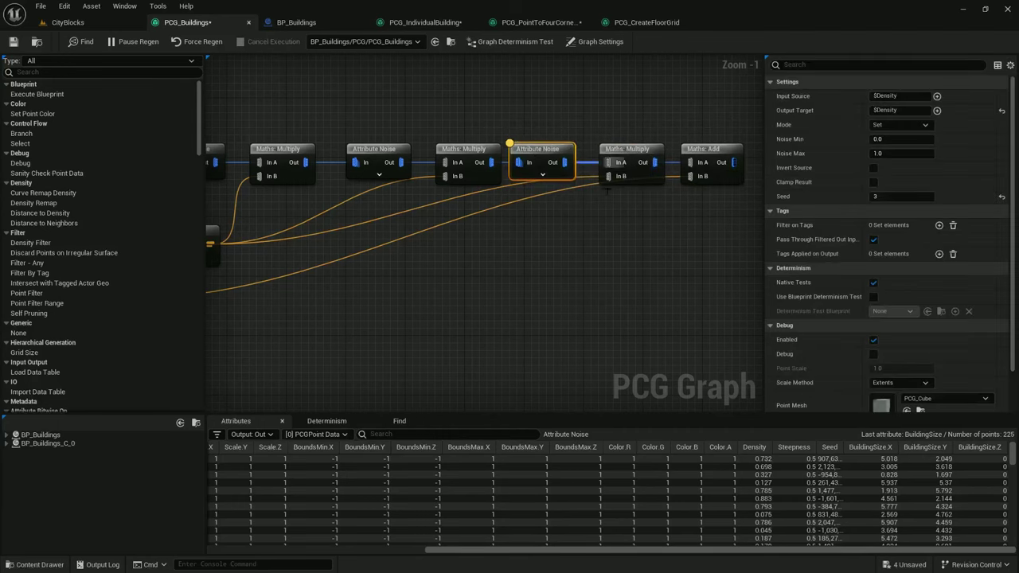
{"action": "left_click", "coordinate": [625, 156]}
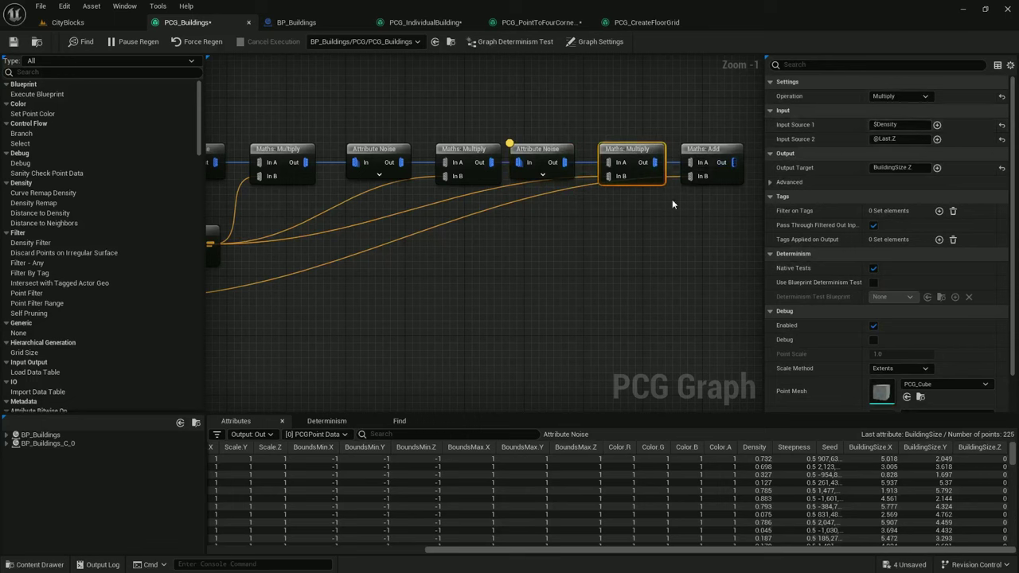
{"action": "right_click_drag", "start_coordinate": [666, 212], "coordinate": [607, 211]}
{"action": "left_click", "coordinate": [625, 152]}
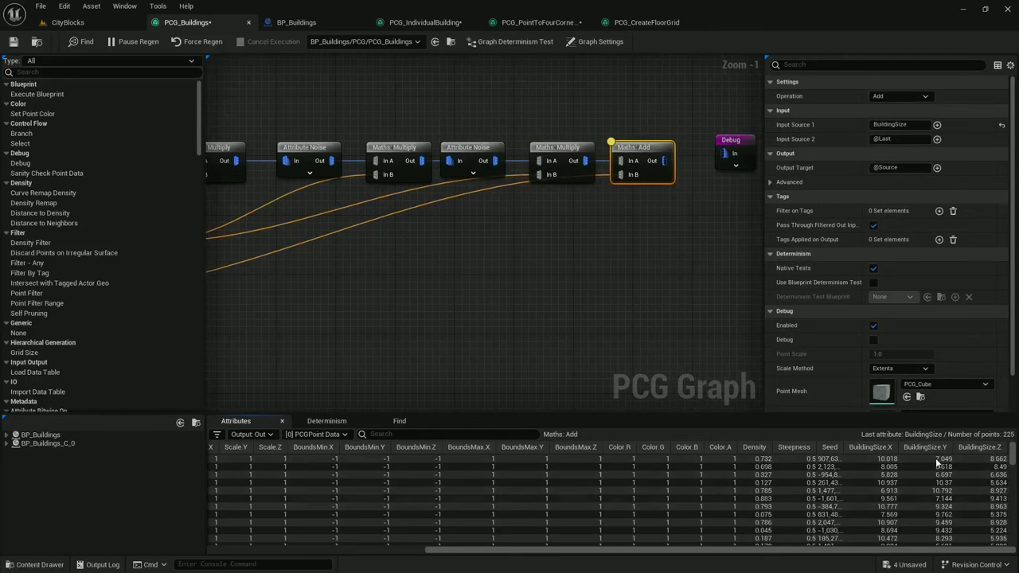
{"action": "scroll", "coordinate": [533, 250], "scroll_direction": "down", "scroll_amount": 1}
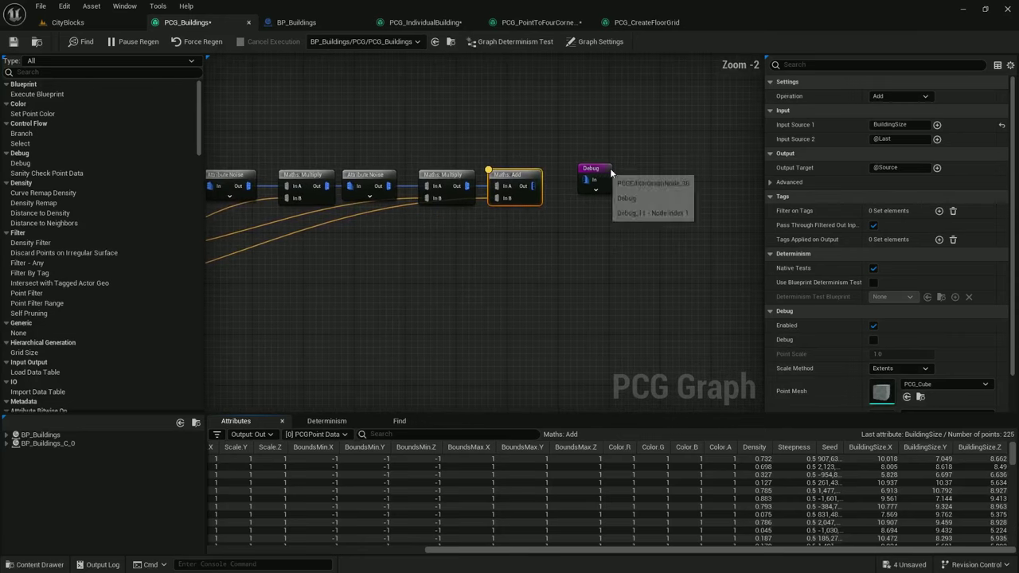
Insert a Maths Truncate node between Add and Debug, fed by the Add output, and inspect its BuildingSize values
{"action": "left_click_drag", "start_coordinate": [605, 173], "coordinate": [660, 175]}
{"action": "right_click_drag", "start_coordinate": [520, 217], "coordinate": [676, 212]}
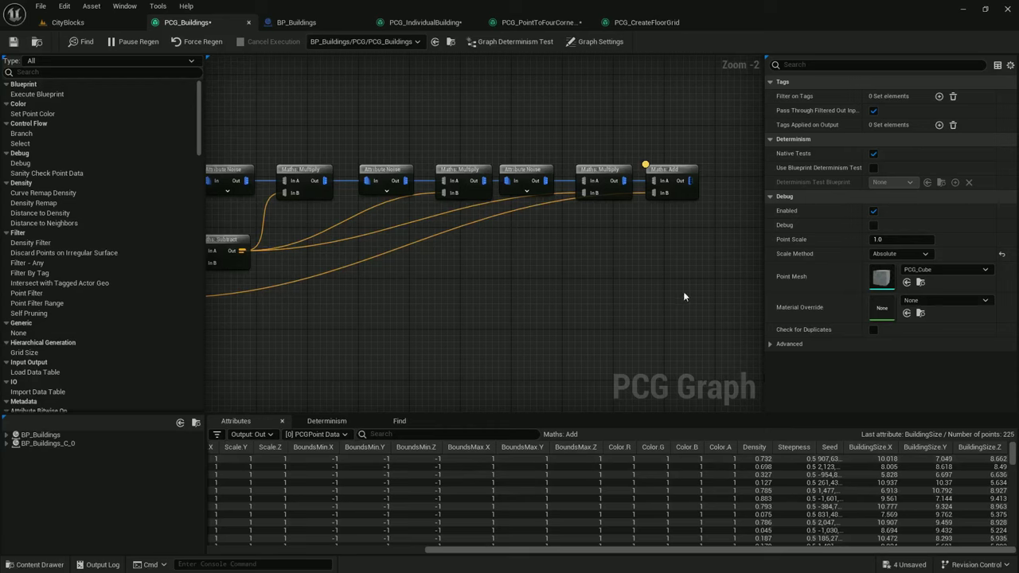
{"action": "right_click_drag", "start_coordinate": [669, 245], "coordinate": [535, 273]}
{"action": "left_click_drag", "start_coordinate": [554, 209], "coordinate": [570, 207]}
{"action": "type", "text": "tr"}
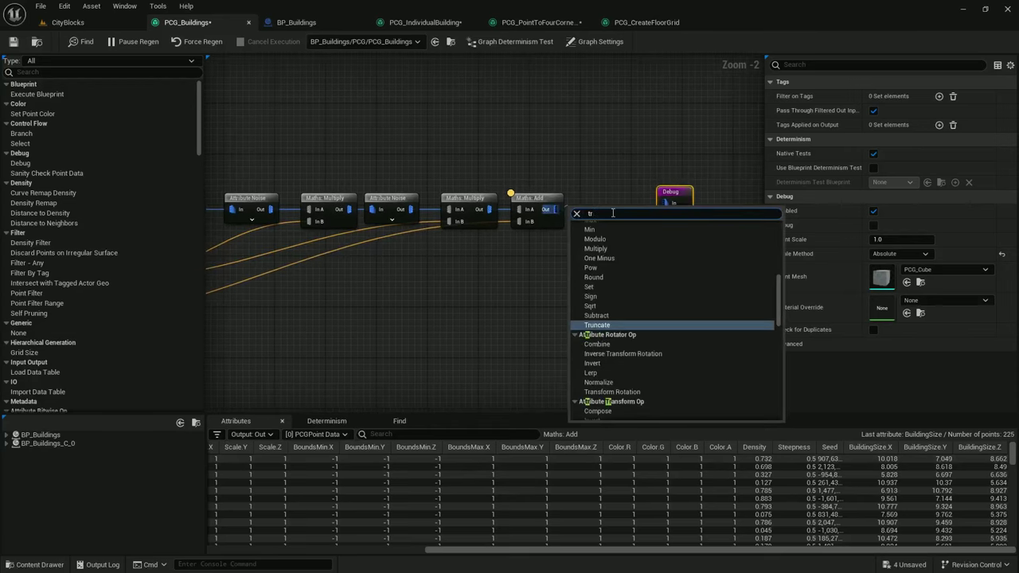
{"action": "type", "text": "trunca"}
{"action": "key", "text": "Return"}
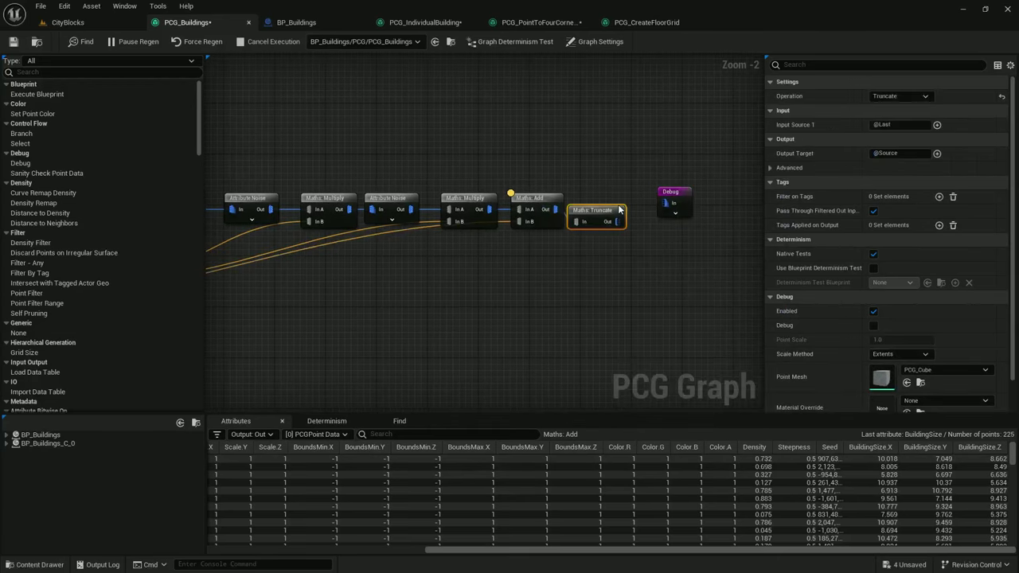
{"action": "right_click_drag", "start_coordinate": [635, 275], "coordinate": [637, 259]}
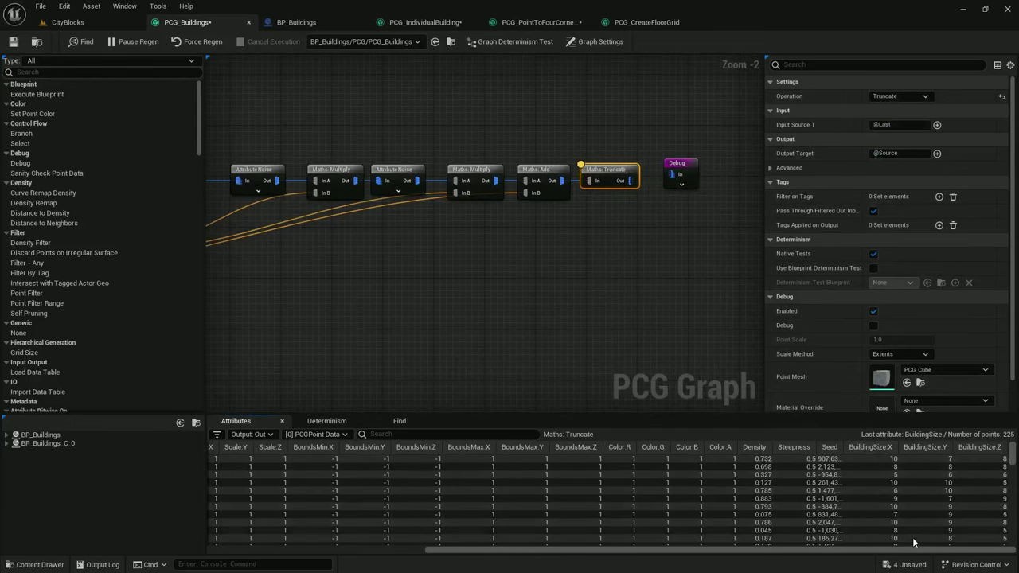
{"action": "scroll", "coordinate": [522, 298], "scroll_direction": "down", "scroll_amount": 1}
{"action": "right_click_drag", "start_coordinate": [521, 299], "coordinate": [688, 251]}
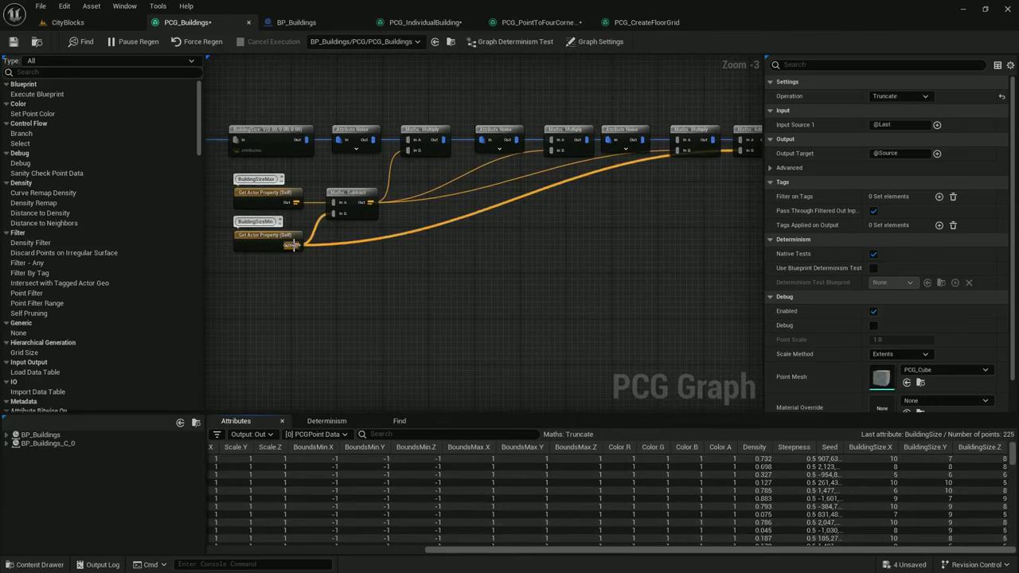
{"action": "left_click_drag", "start_coordinate": [296, 245], "coordinate": [390, 167]}
{"action": "type", "text": "add"}
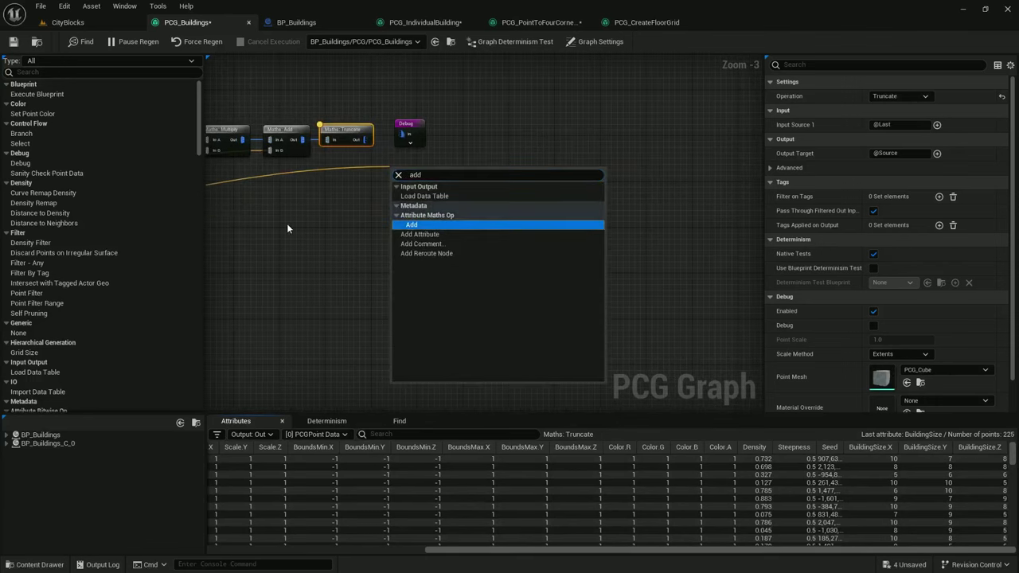
{"action": "right_click_drag", "start_coordinate": [268, 224], "coordinate": [656, 211]}
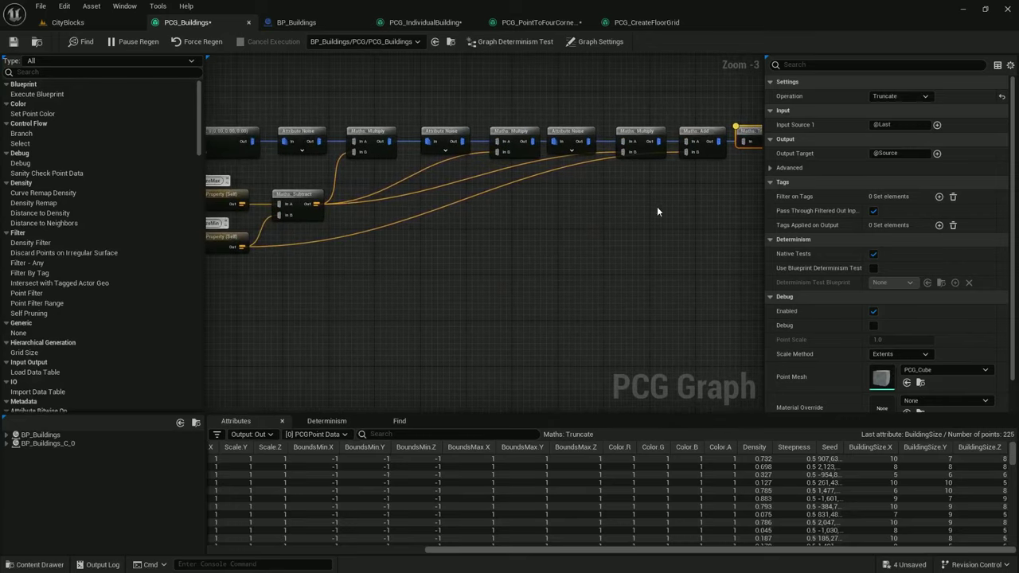
Look through the BuildingSize values across all points in the Truncate node's output
{"action": "right_click_drag", "start_coordinate": [566, 164], "coordinate": [410, 205]}
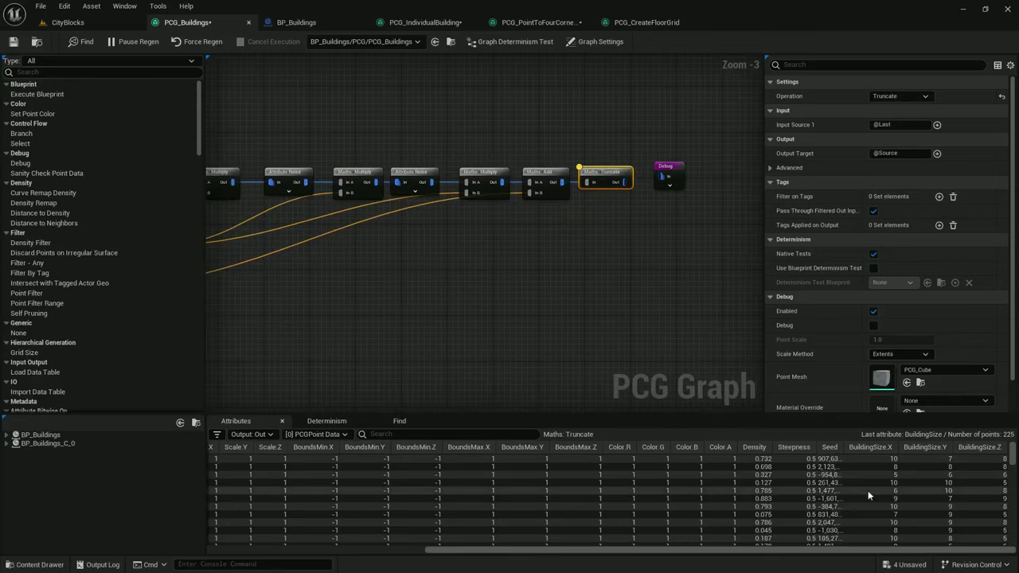
{"action": "scroll", "coordinate": [892, 489], "scroll_direction": "down", "scroll_amount": 20}
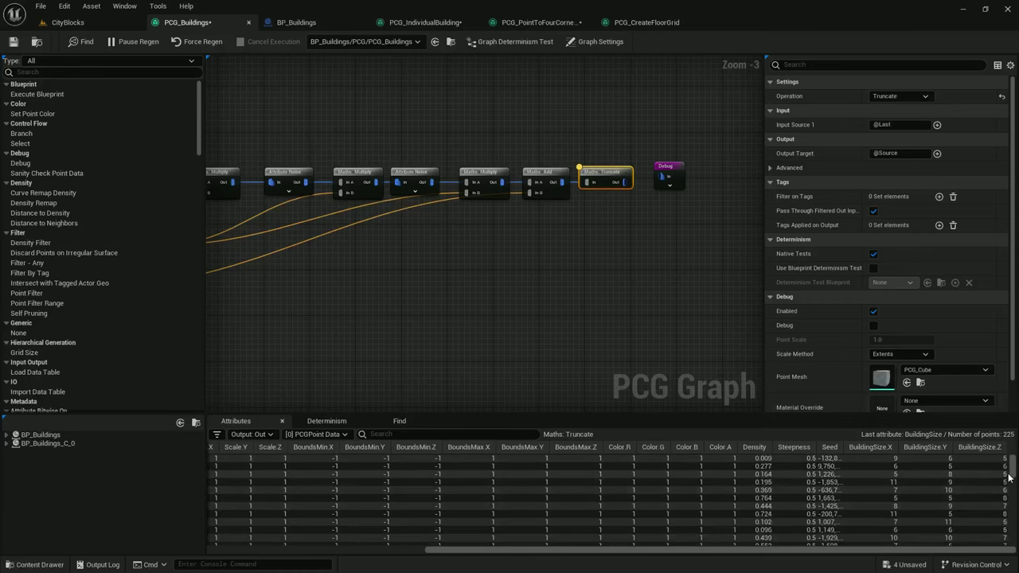
{"action": "left_click_drag", "start_coordinate": [1014, 531], "coordinate": [1009, 435]}
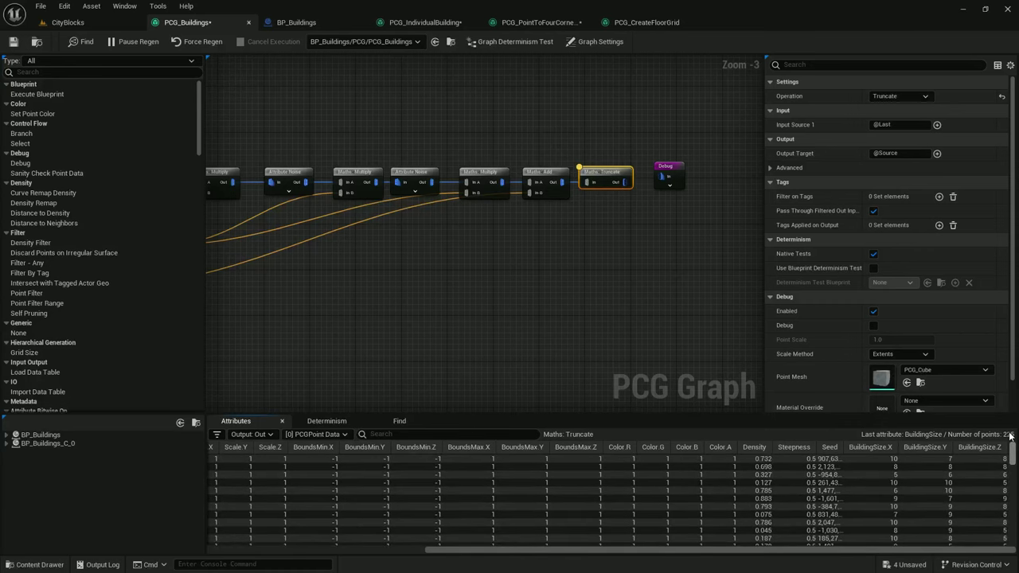
Move the Debug node away from Truncate, feed it from the Truncate output, and set its Scale Method to Extents
{"action": "right_click_drag", "start_coordinate": [635, 225], "coordinate": [521, 274]}
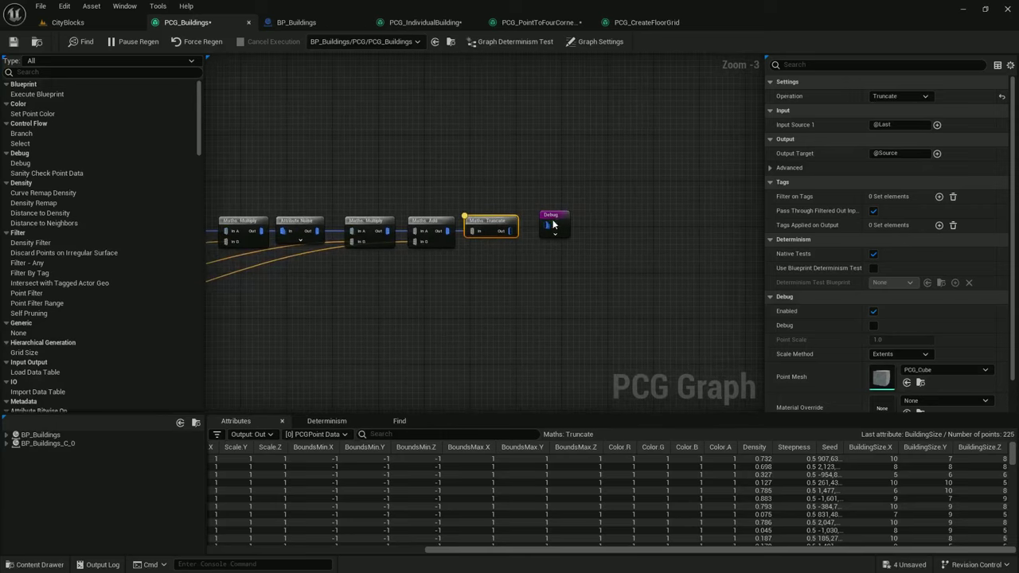
{"action": "left_click_drag", "start_coordinate": [555, 222], "coordinate": [688, 228]}
{"action": "left_click_drag", "start_coordinate": [507, 231], "coordinate": [557, 231]}
{"action": "key", "text": "Escape"}
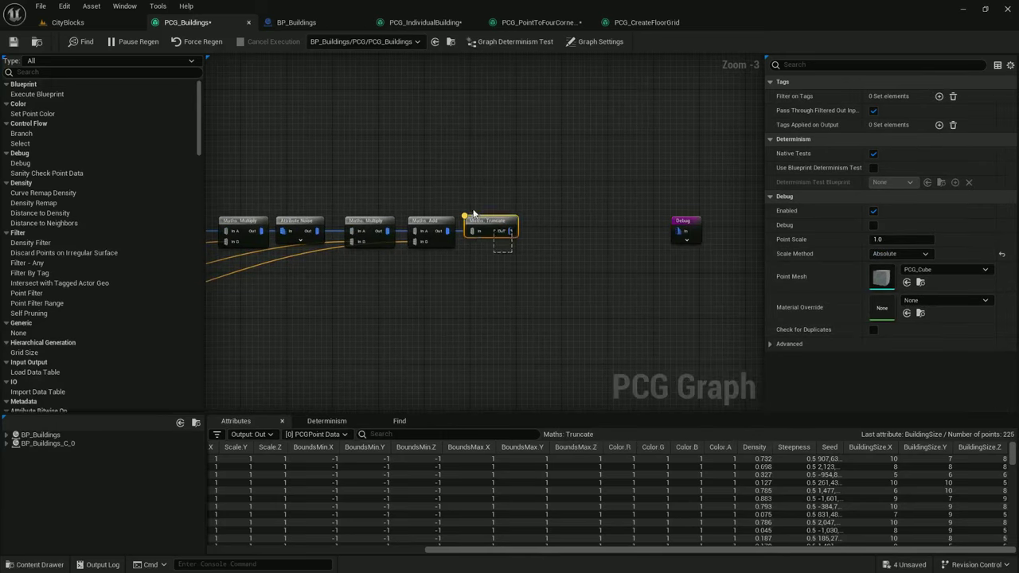
{"action": "left_click", "coordinate": [493, 221]}
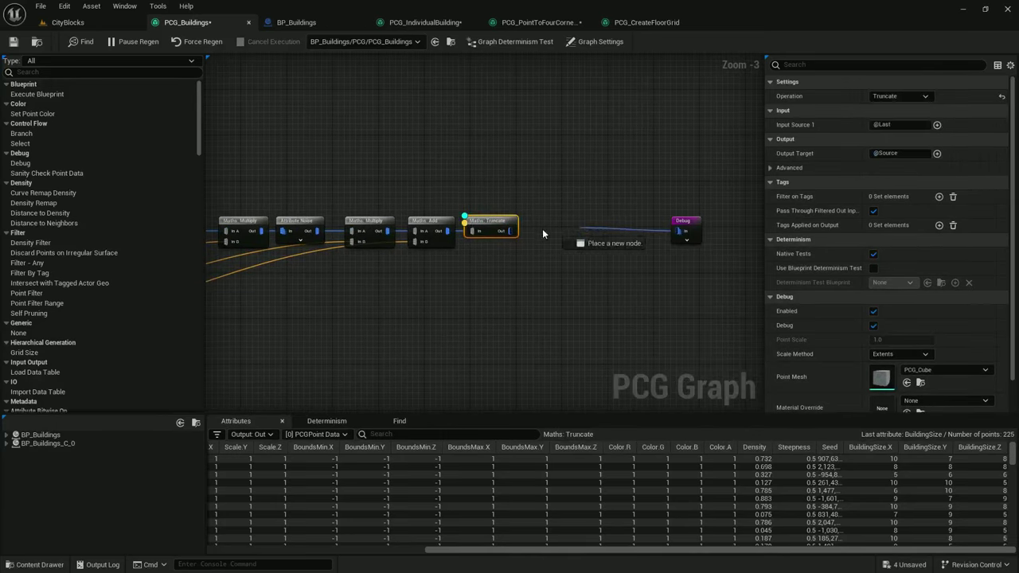
{"action": "left_click", "coordinate": [685, 224]}
{"action": "left_click", "coordinate": [899, 253]}
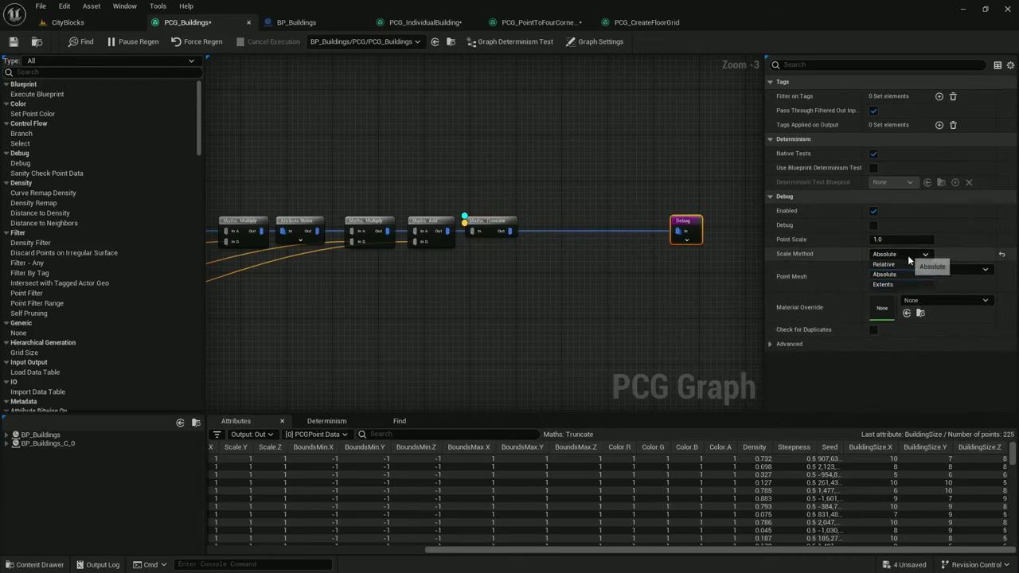
{"action": "left_click", "coordinate": [905, 285]}
{"action": "left_click", "coordinate": [493, 223]}
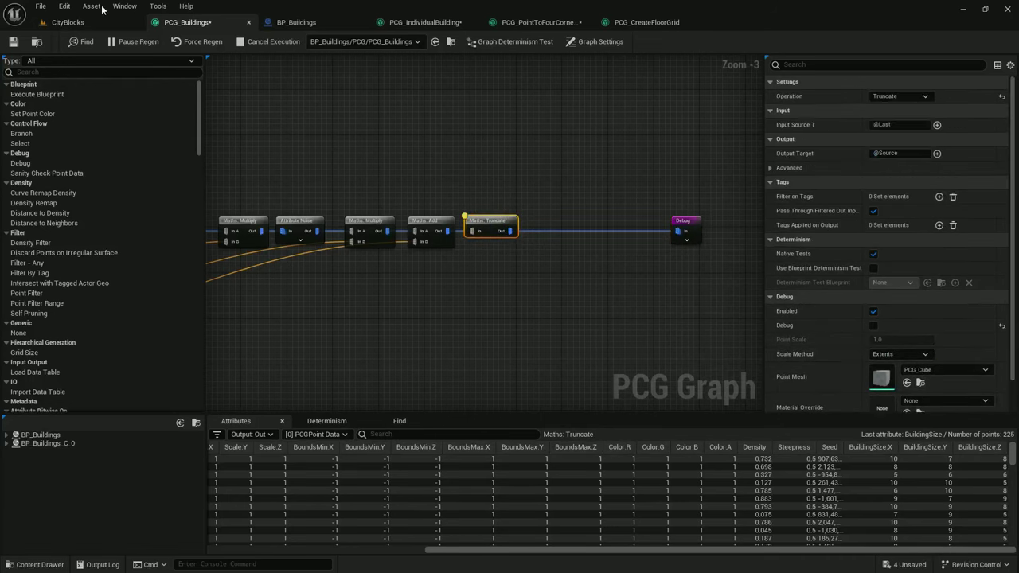
Examine the generated buildings in the CityBlocks level, and return to the PCG_Buildings graph
{"action": "left_click", "coordinate": [66, 22]}
{"action": "right_click_drag", "start_coordinate": [398, 286], "coordinate": [551, 199]}
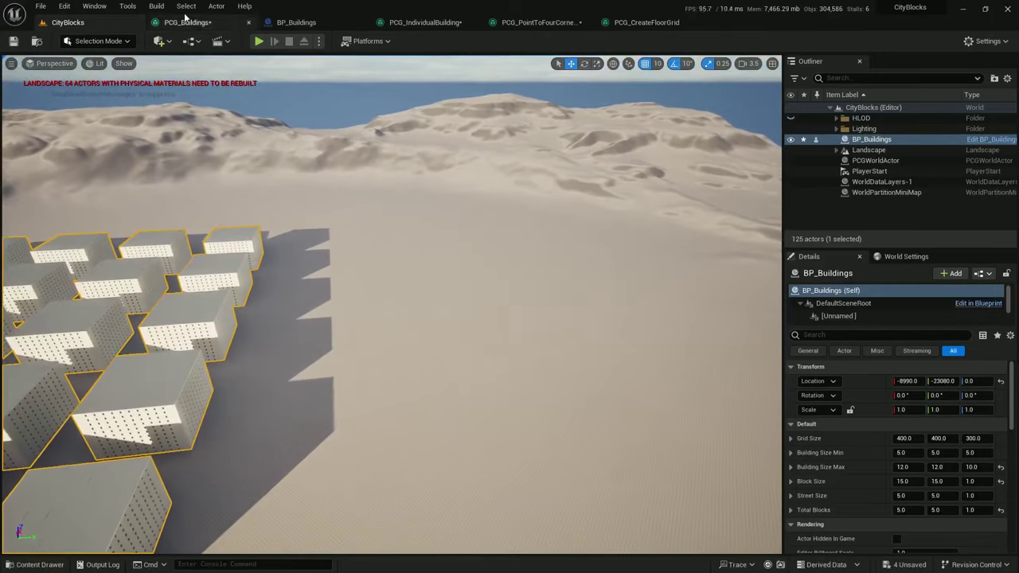
{"action": "left_click", "coordinate": [184, 17]}
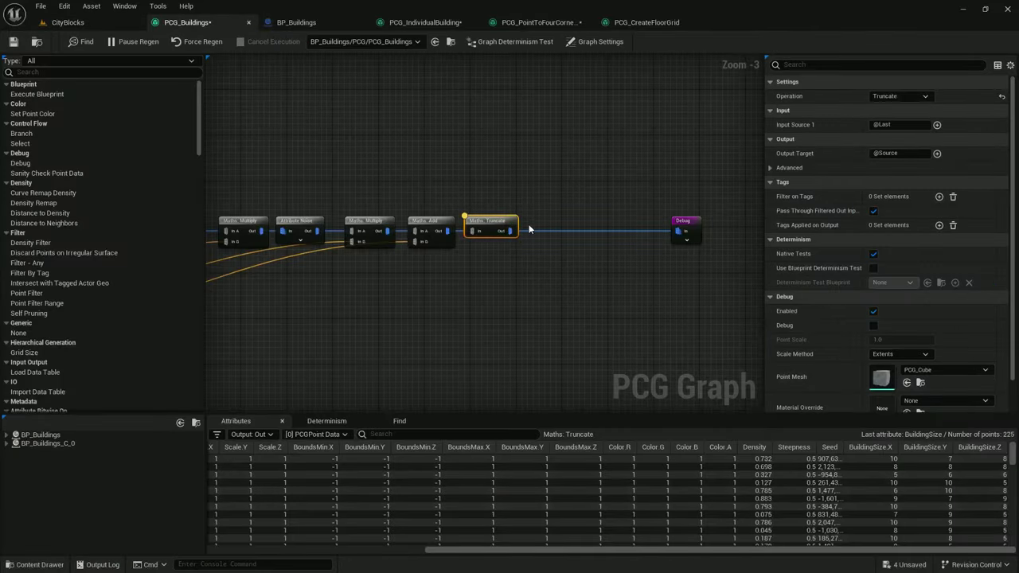
Add a Maths Multiply node after Truncate, with the Truncate output feeding its In A
{"action": "left_click_drag", "start_coordinate": [539, 229], "coordinate": [571, 224]}
{"action": "type", "text": "multiply"}
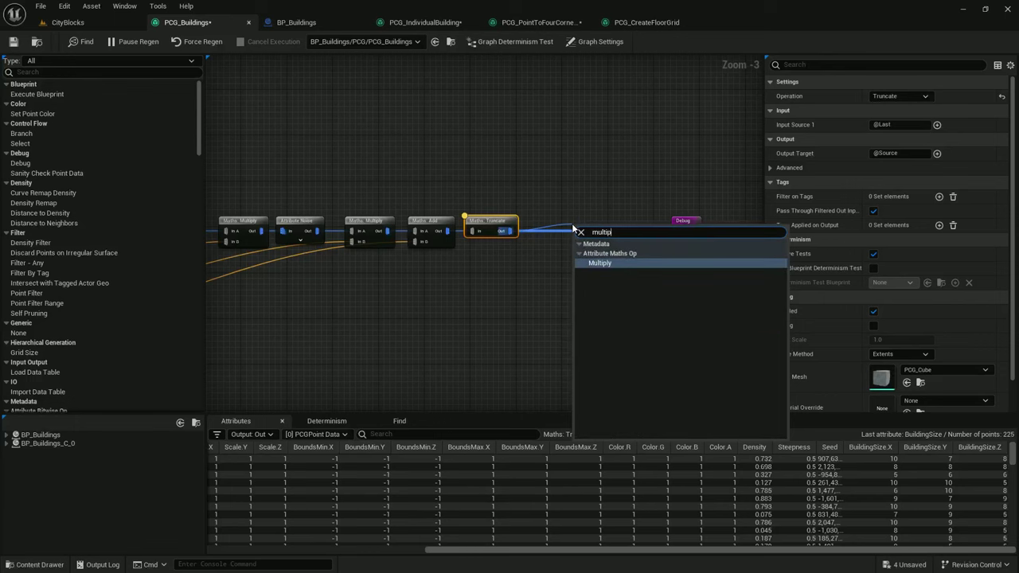
{"action": "key", "text": "Return"}
Place a copy of the GridSize Get Actor Property node below Truncate and connect it to the new Multiply's In B
{"action": "right_click_drag", "start_coordinate": [398, 316], "coordinate": [760, 257]}
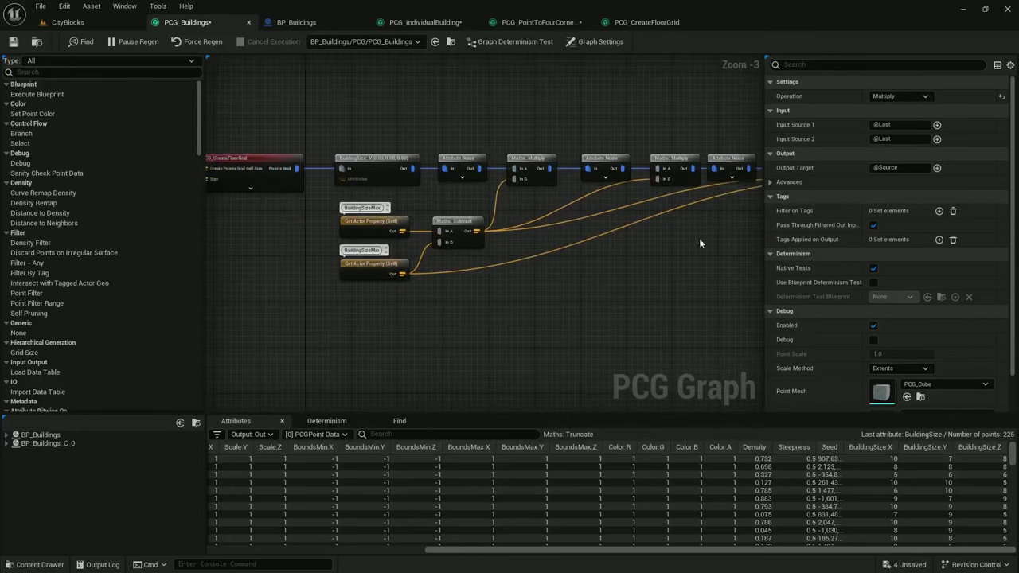
{"action": "scroll", "coordinate": [318, 246], "scroll_direction": "down", "scroll_amount": 1}
{"action": "right_click_drag", "start_coordinate": [289, 249], "coordinate": [629, 265]}
{"action": "scroll", "coordinate": [433, 218], "scroll_direction": "up", "scroll_amount": 2}
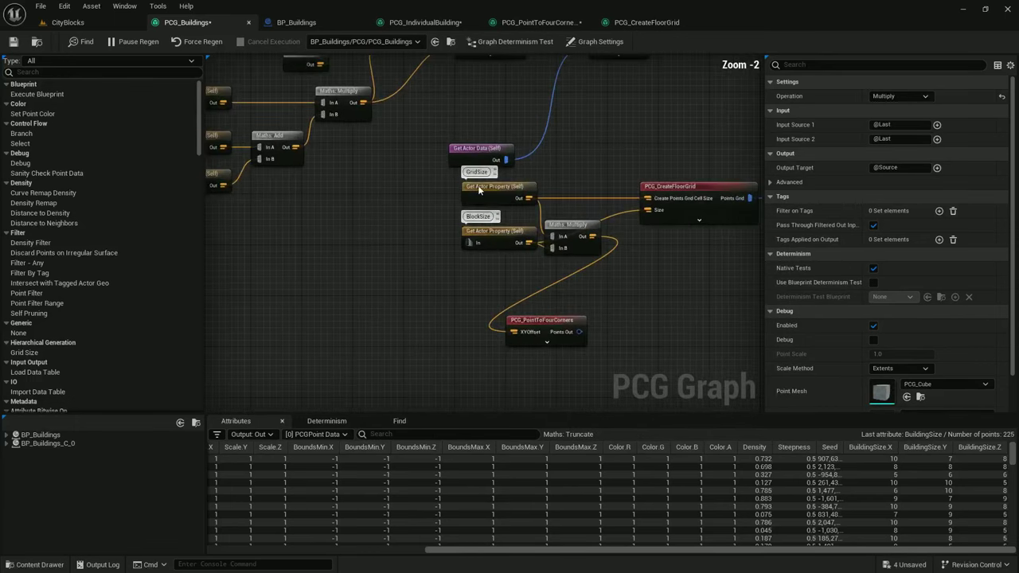
{"action": "left_click", "coordinate": [480, 190]}
{"action": "right_click_drag", "start_coordinate": [701, 239], "coordinate": [355, 246]}
{"action": "right_click_drag", "start_coordinate": [668, 254], "coordinate": [297, 263]}
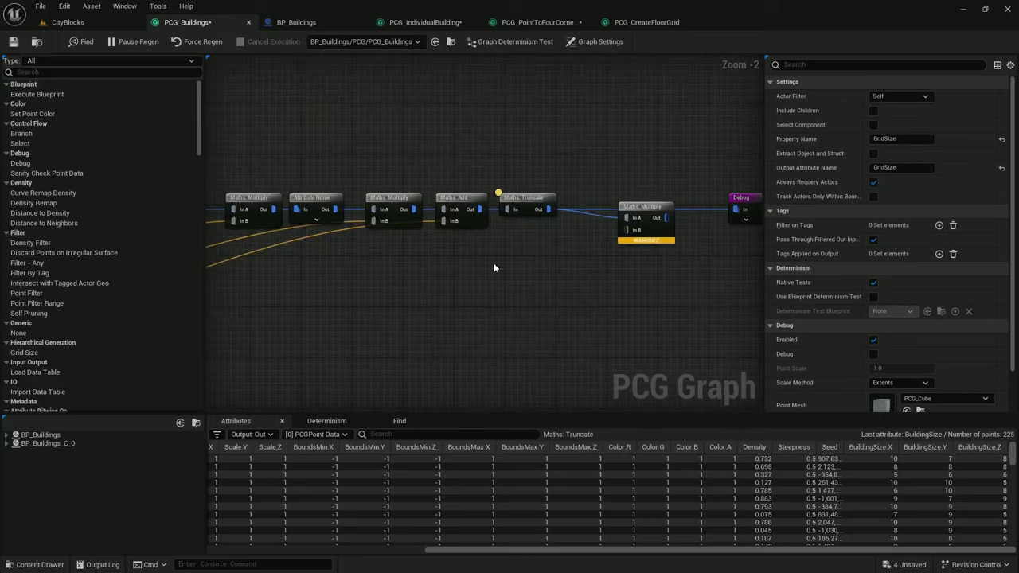
{"action": "key", "text": "ctrl+v"}
{"action": "left_click_drag", "start_coordinate": [580, 259], "coordinate": [532, 273]}
{"action": "left_click_drag", "start_coordinate": [623, 230], "coordinate": [552, 283]}
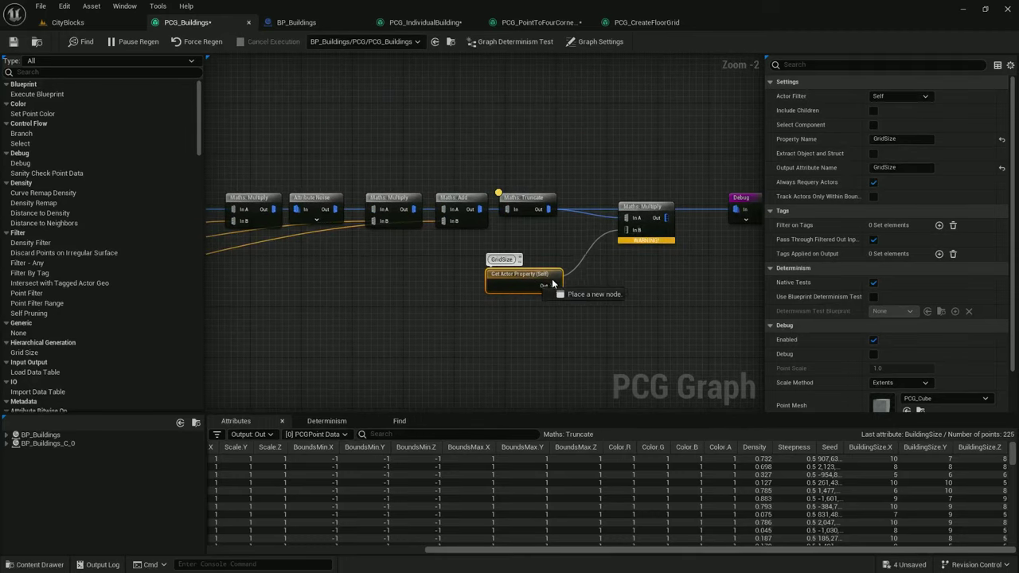
{"action": "left_click", "coordinate": [636, 211]}
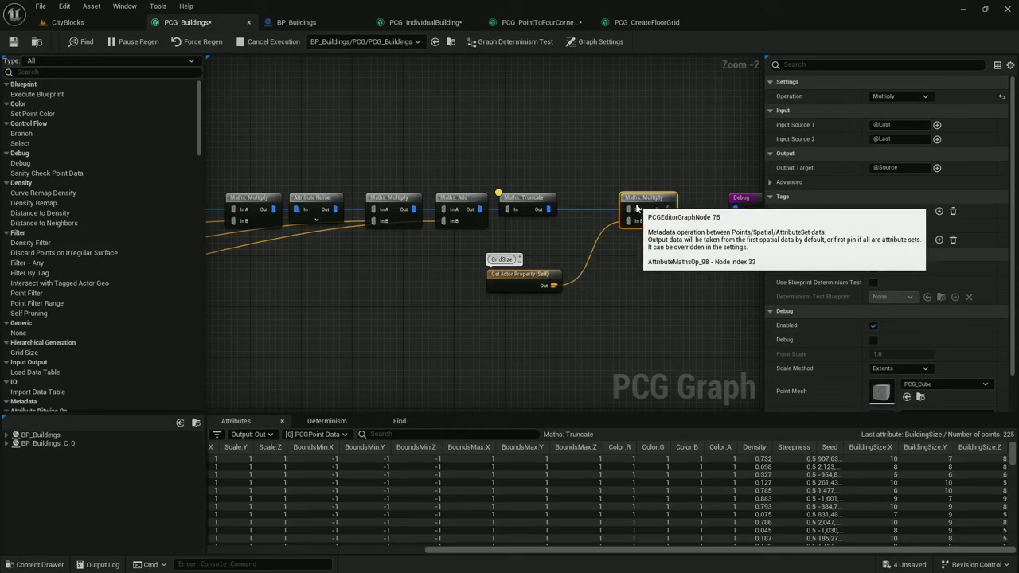
{"action": "left_click", "coordinate": [526, 198]}
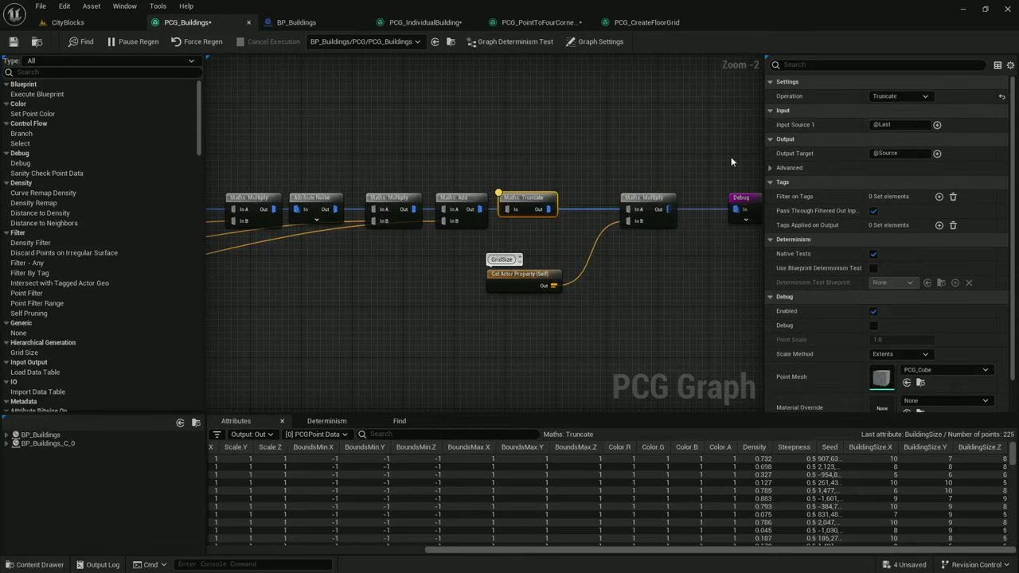
{"action": "left_click", "coordinate": [656, 198]}
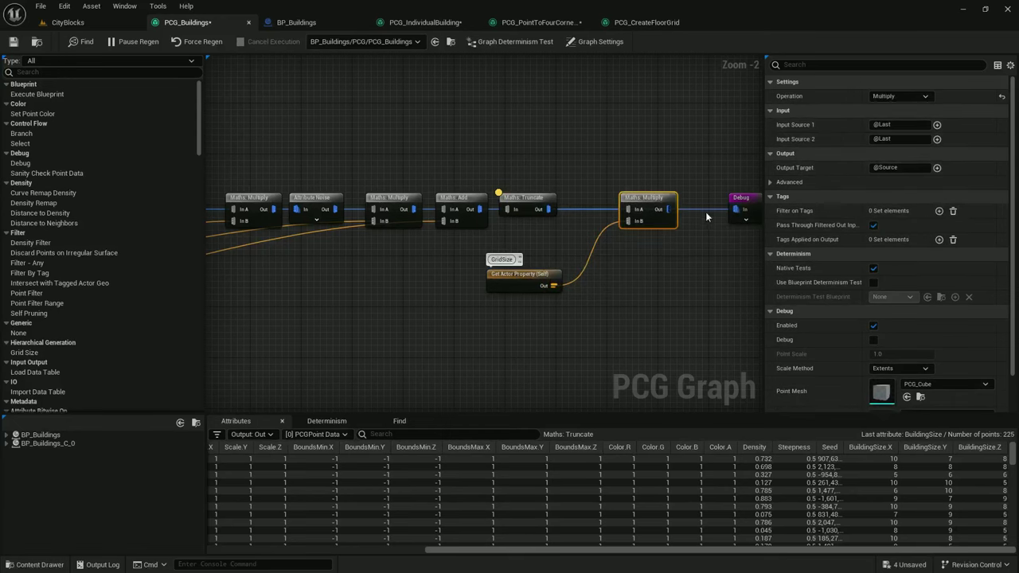
{"action": "left_click", "coordinate": [908, 168]}
{"action": "mouse_move", "coordinate": [642, 236]}
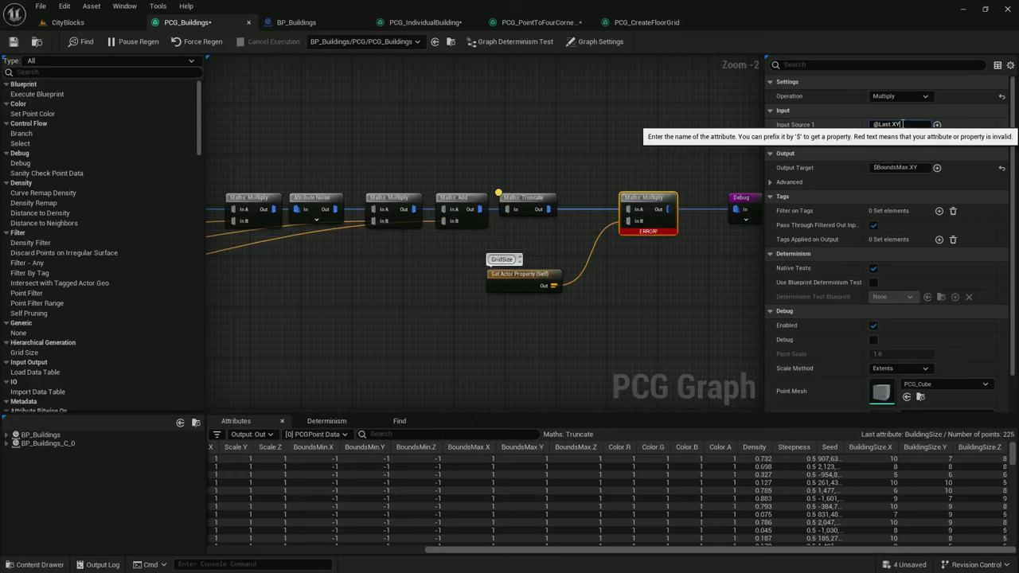
Tidy the end of the graph by moving the GridSize, Multiply and Debug nodes closer to Truncate
{"action": "right_click_drag", "start_coordinate": [666, 212], "coordinate": [611, 216]}
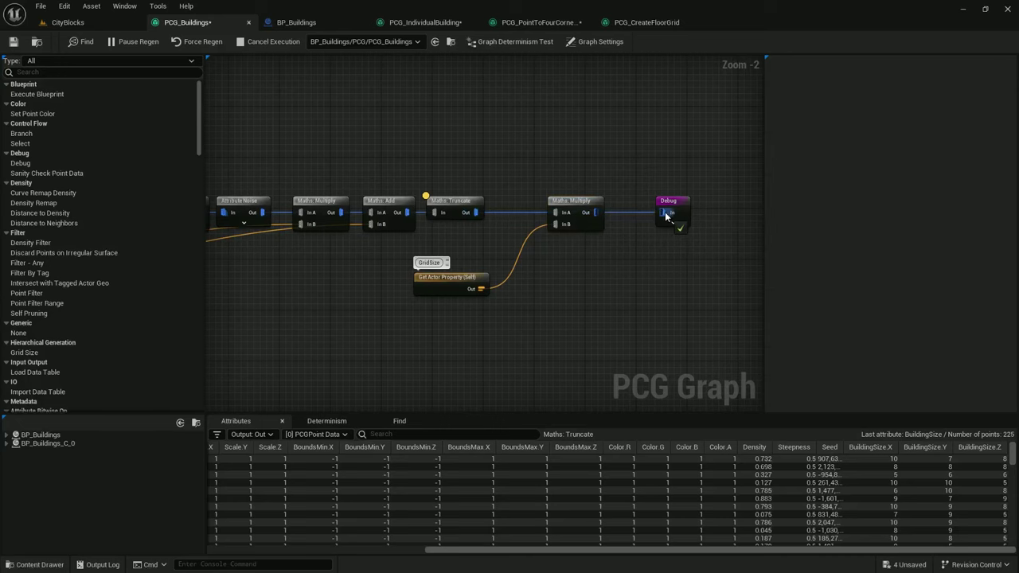
{"action": "left_click_drag", "start_coordinate": [587, 202], "coordinate": [543, 203]}
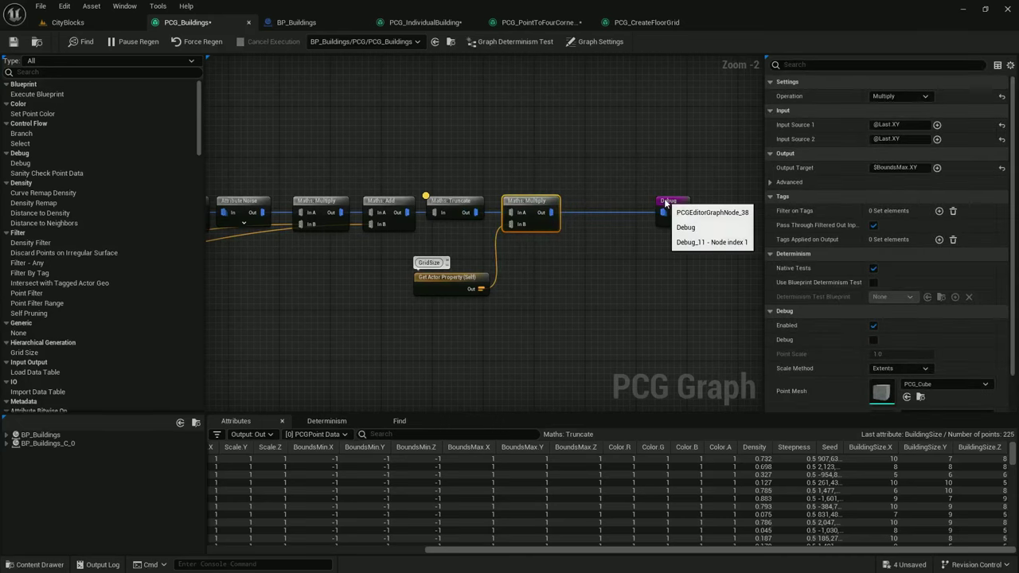
{"action": "left_click_drag", "start_coordinate": [664, 199], "coordinate": [585, 201]}
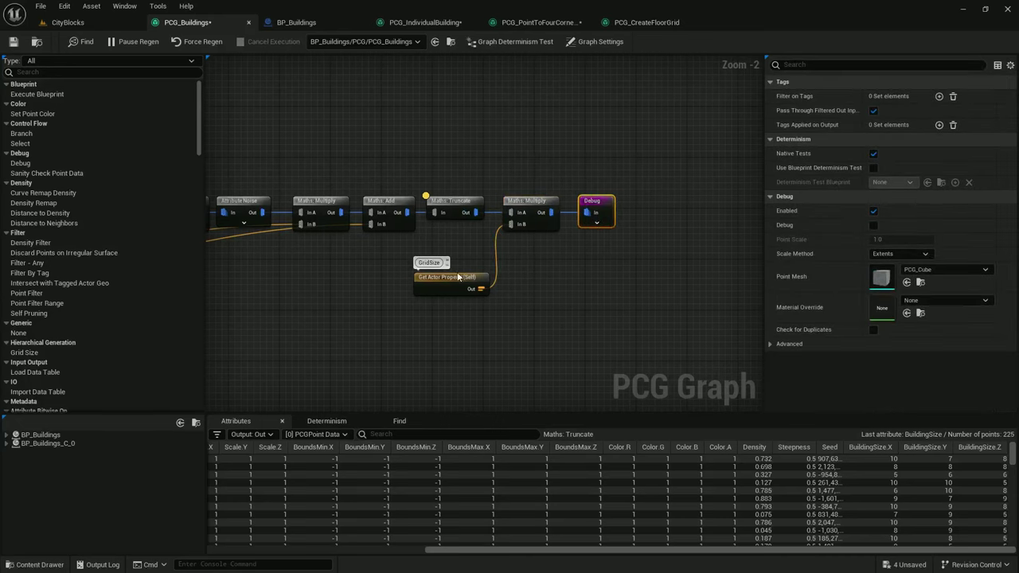
{"action": "left_click_drag", "start_coordinate": [458, 276], "coordinate": [441, 268]}
{"action": "left_click", "coordinate": [522, 201]}
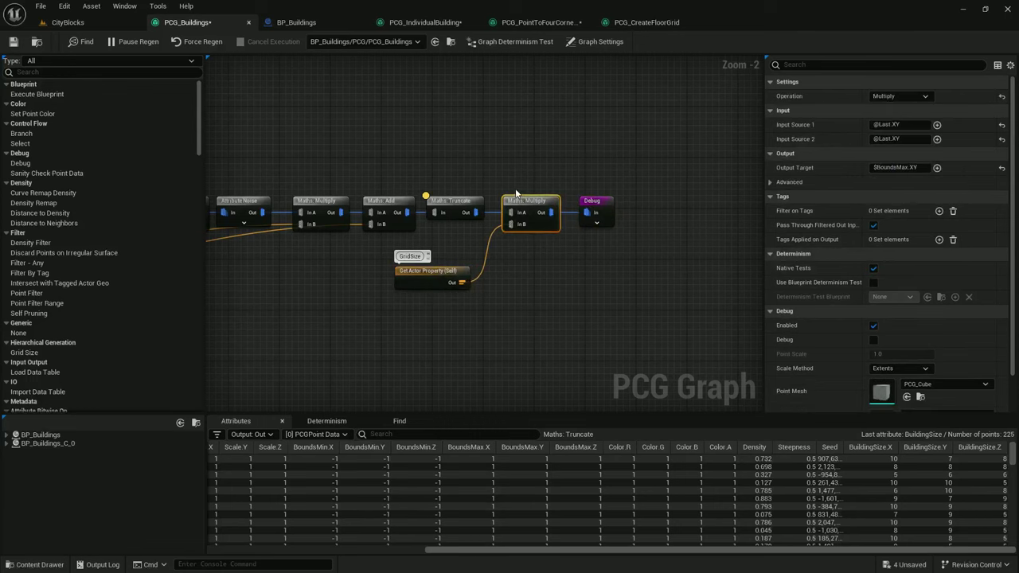
Inspect the debug cubes beside the buildings in the CityBlocks level
{"action": "left_click", "coordinate": [119, 23]}
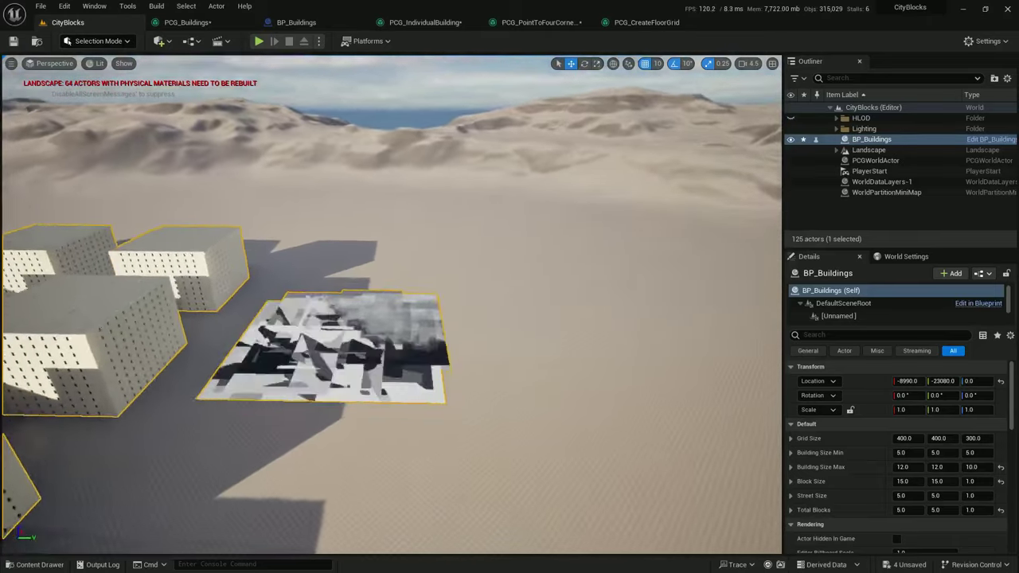
{"action": "right_click_drag", "start_coordinate": [390, 302], "coordinate": [187, 370]}
{"action": "scroll", "coordinate": [390, 303], "scroll_direction": "down", "scroll_amount": 1}
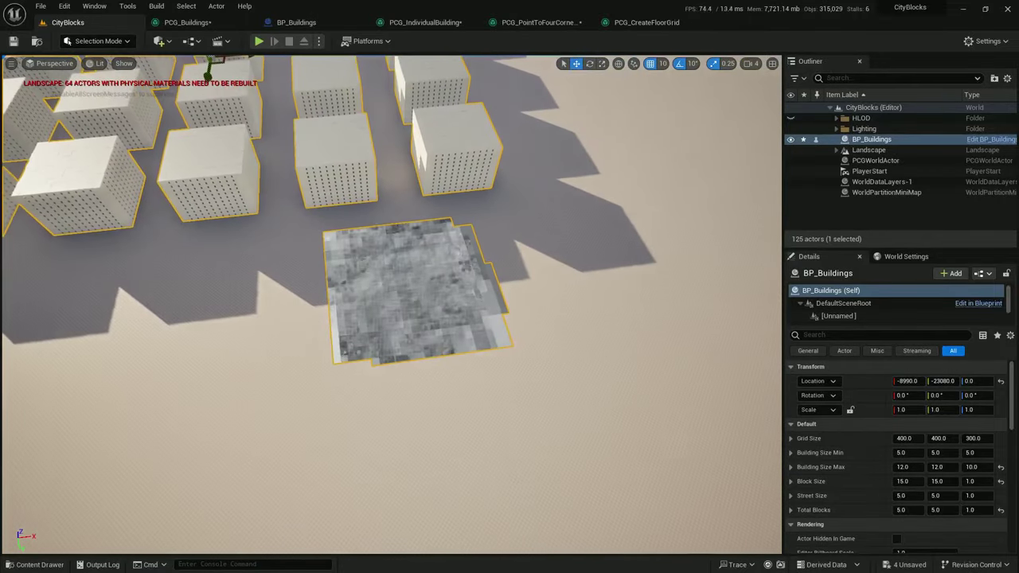
Make room before Debug in PCG_Buildings and insert a Self Pruning node between the GridSize Multiply and Debug
{"action": "left_click", "coordinate": [199, 23]}
{"action": "left_click", "coordinate": [593, 209]}
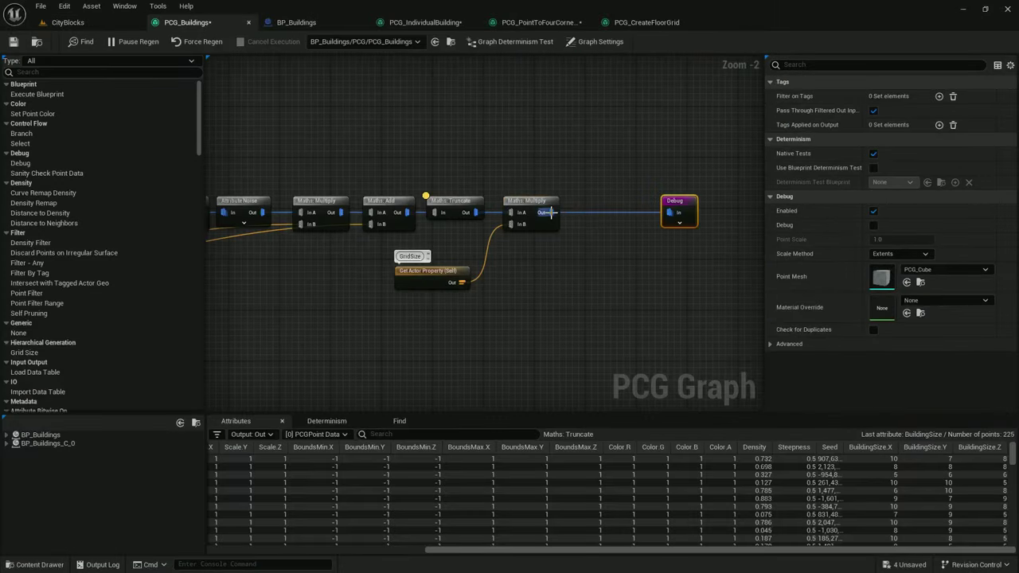
{"action": "key", "text": "Delete"}
{"action": "left_click_drag", "start_coordinate": [551, 212], "coordinate": [599, 188]}
{"action": "type", "text": "self pr"}
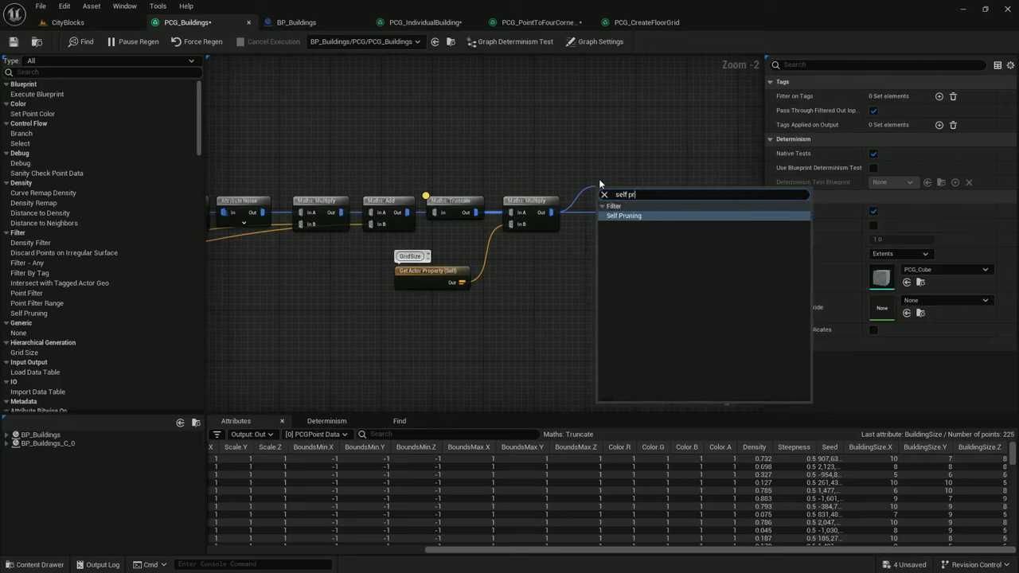
{"action": "type", "text": "uning"}
{"action": "key", "text": "Return"}
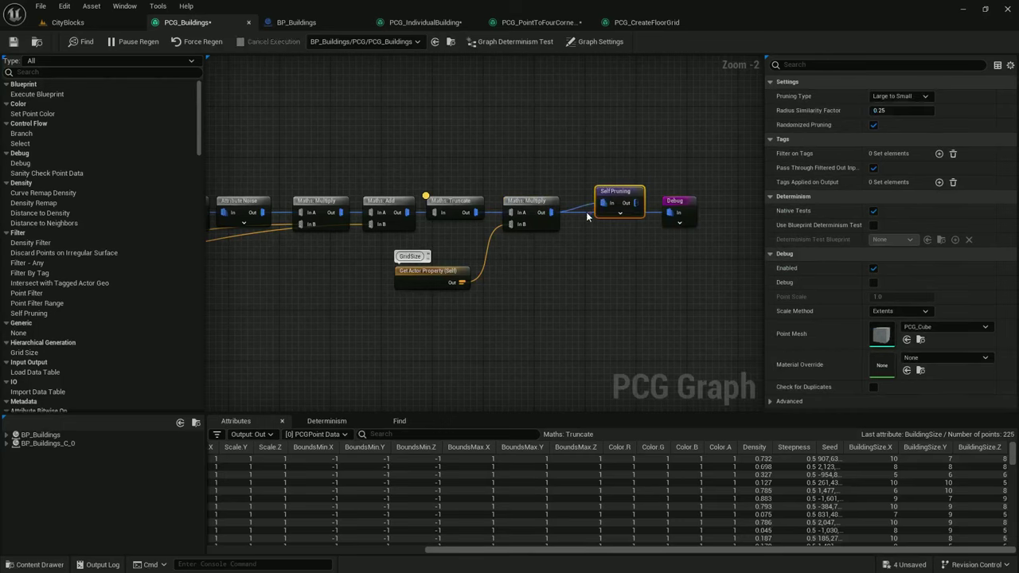
{"action": "left_click_drag", "start_coordinate": [635, 203], "coordinate": [655, 216]}
Align Self Pruning with the node chain, set its Pruning Type to All Equal, and check the pruned cubes in the CityBlocks level
{"action": "left_click", "coordinate": [629, 193]}
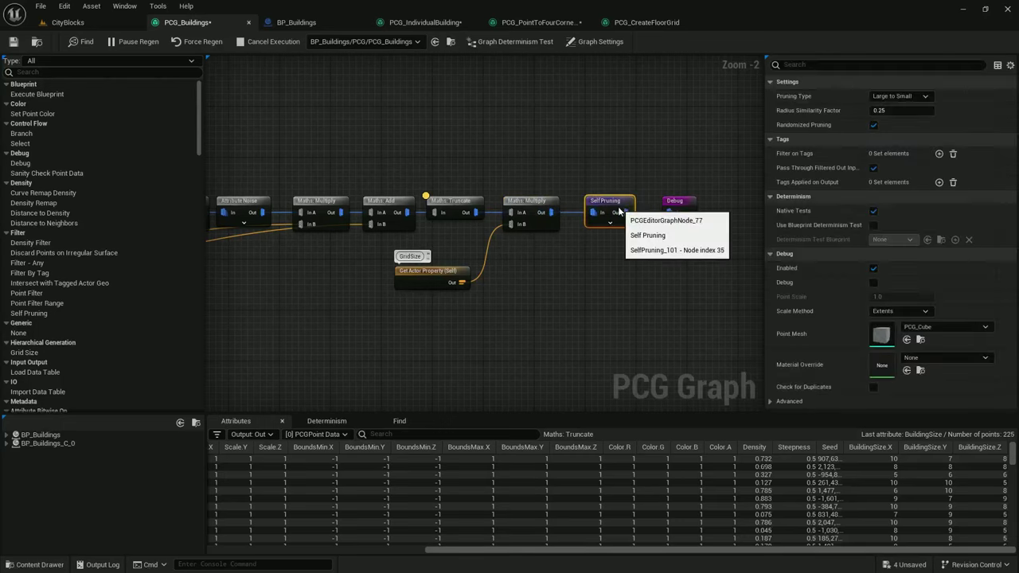
{"action": "left_click", "coordinate": [898, 95]}
{"action": "left_click", "coordinate": [892, 127]}
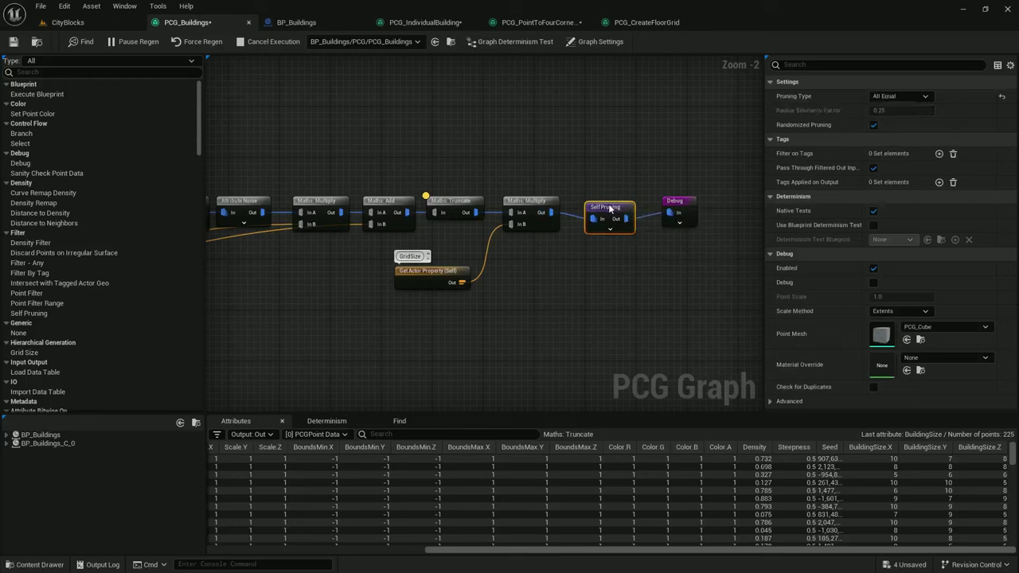
{"action": "left_click", "coordinate": [94, 28]}
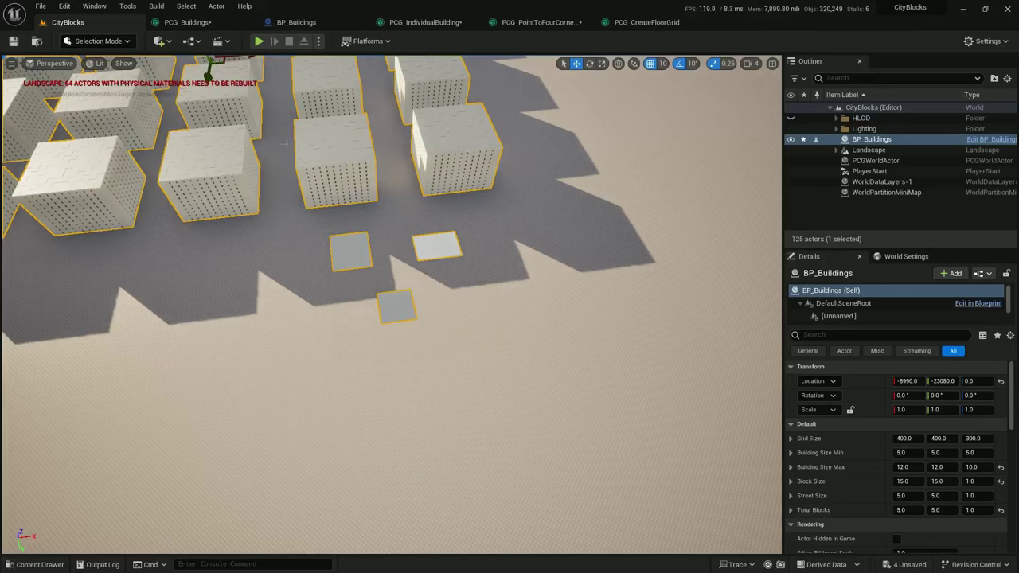
{"action": "left_click", "coordinate": [187, 22]}
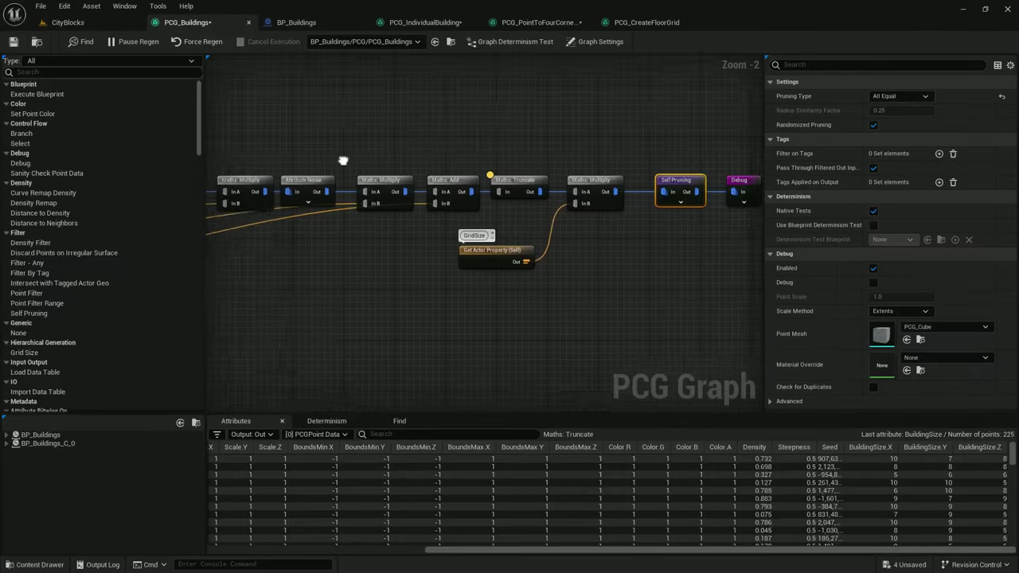
Move PCG_PointToFourCorners below the building-size nodes and connect its Points Out to Self Pruning
{"action": "scroll", "coordinate": [478, 162], "scroll_direction": "down", "scroll_amount": 2}
{"action": "right_click_drag", "start_coordinate": [343, 161], "coordinate": [762, 193]}
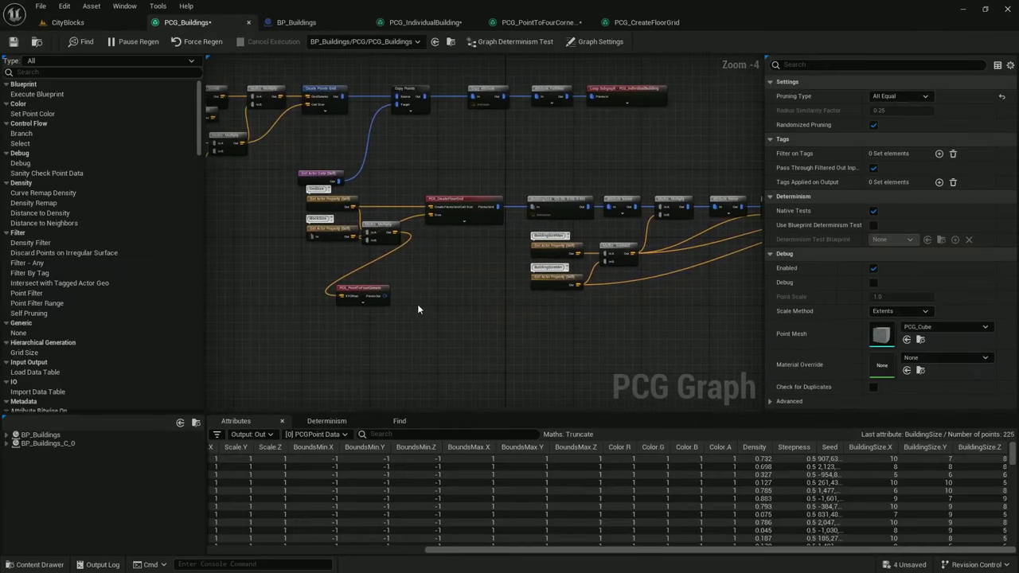
{"action": "left_click_drag", "start_coordinate": [362, 290], "coordinate": [462, 324]}
{"action": "right_click_drag", "start_coordinate": [578, 330], "coordinate": [355, 287]}
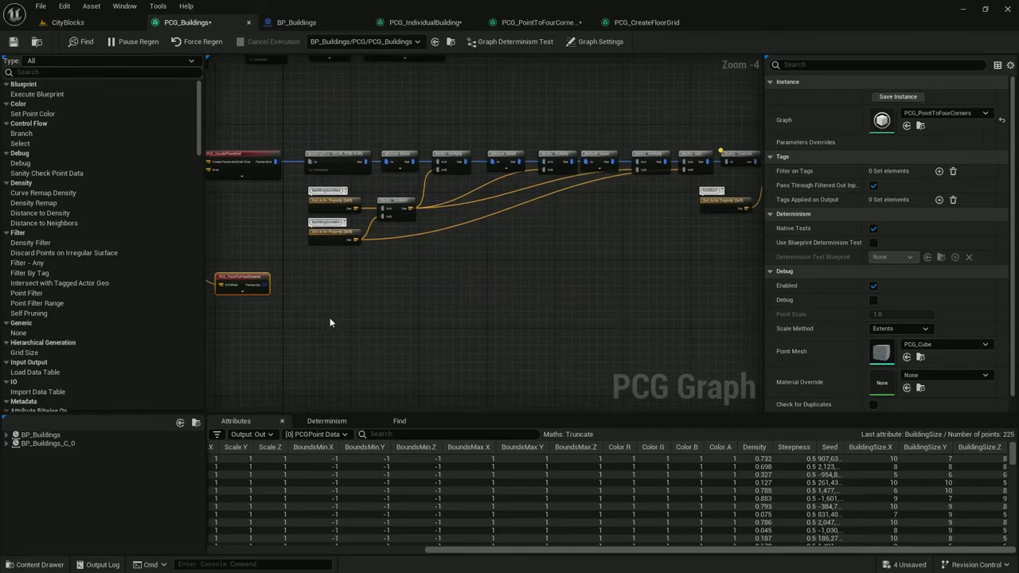
{"action": "left_click_drag", "start_coordinate": [266, 285], "coordinate": [498, 163]}
{"action": "right_click_drag", "start_coordinate": [284, 259], "coordinate": [714, 194]}
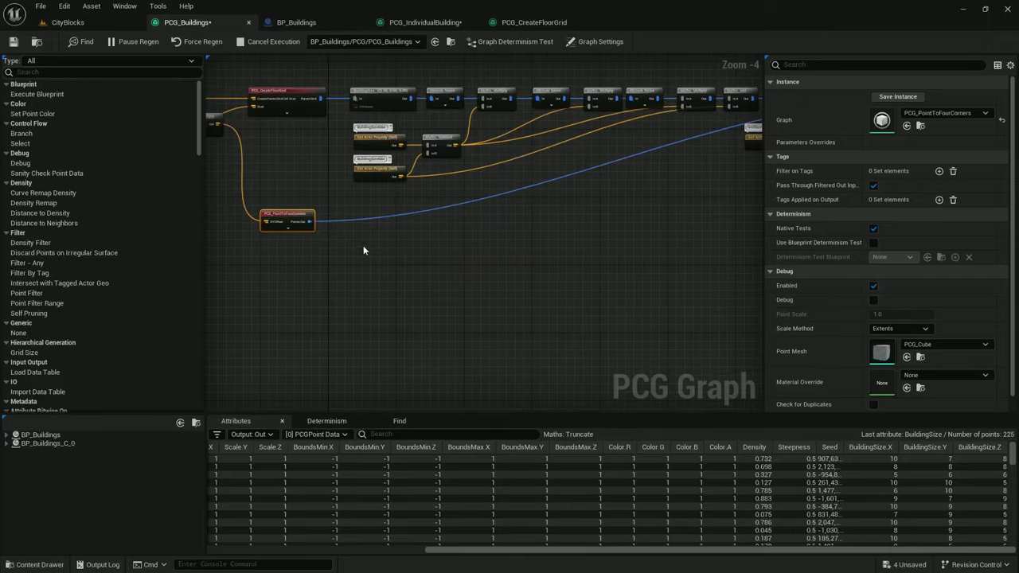
Reposition PCG_PointToFourCorners in the space below the graph and inspect its output point attributes
{"action": "left_click_drag", "start_coordinate": [272, 218], "coordinate": [302, 230]}
{"action": "left_click_drag", "start_coordinate": [362, 274], "coordinate": [291, 213]}
{"action": "key", "text": "a"}
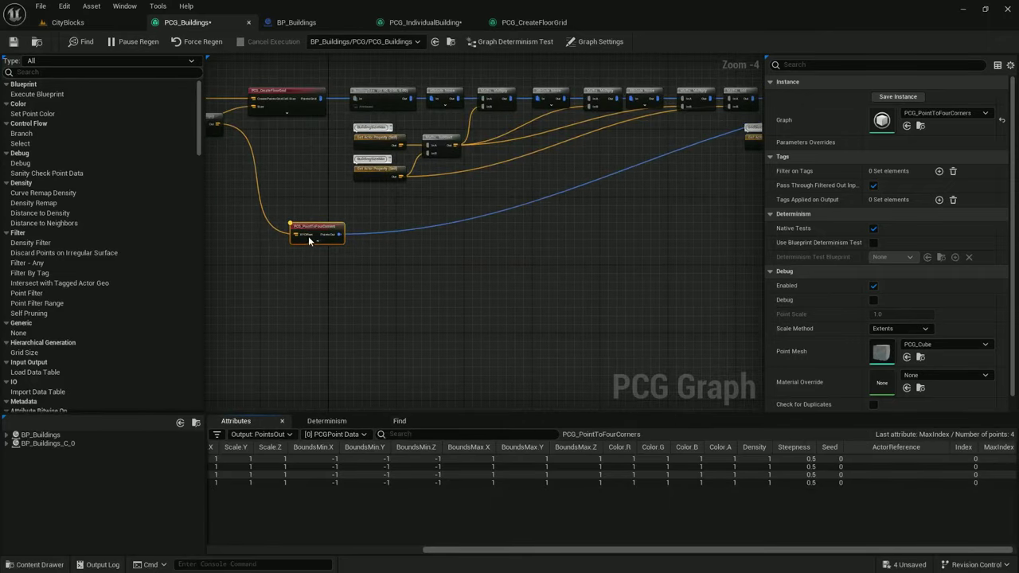
{"action": "scroll", "coordinate": [310, 241], "scroll_direction": "up", "scroll_amount": 2}
{"action": "scroll", "coordinate": [384, 242], "scroll_direction": "down", "scroll_amount": 1}
{"action": "right_click_drag", "start_coordinate": [385, 241], "coordinate": [350, 272]}
{"action": "scroll", "coordinate": [351, 272], "scroll_direction": "down", "scroll_amount": 1}
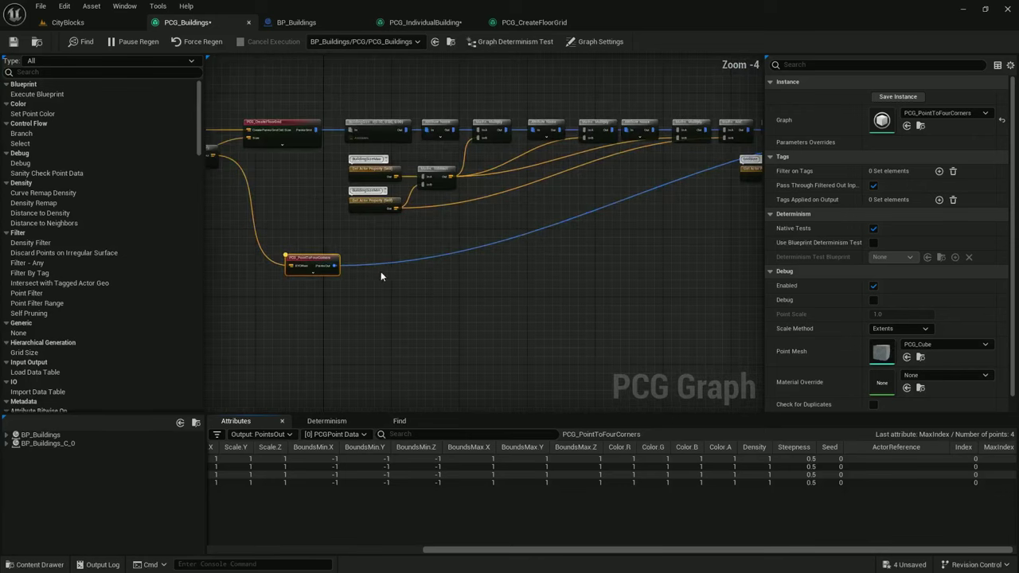
{"action": "scroll", "coordinate": [375, 275], "scroll_direction": "down", "scroll_amount": 1}
{"action": "scroll", "coordinate": [341, 268], "scroll_direction": "up", "scroll_amount": 2}
{"action": "left_click_drag", "start_coordinate": [341, 267], "coordinate": [483, 266]}
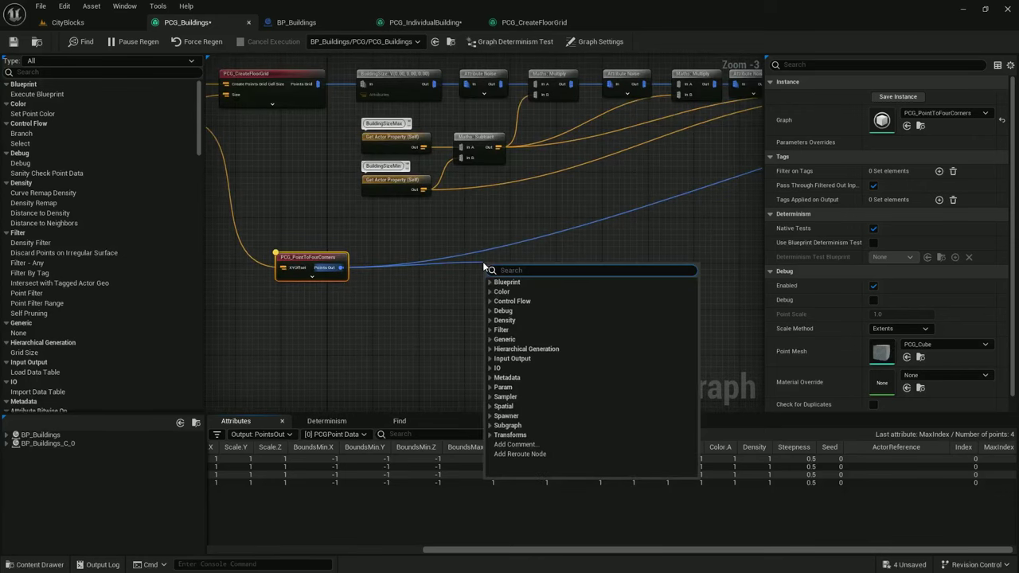
{"action": "left_click", "coordinate": [462, 210]}
{"action": "scroll", "coordinate": [514, 220], "scroll_direction": "down", "scroll_amount": 1}
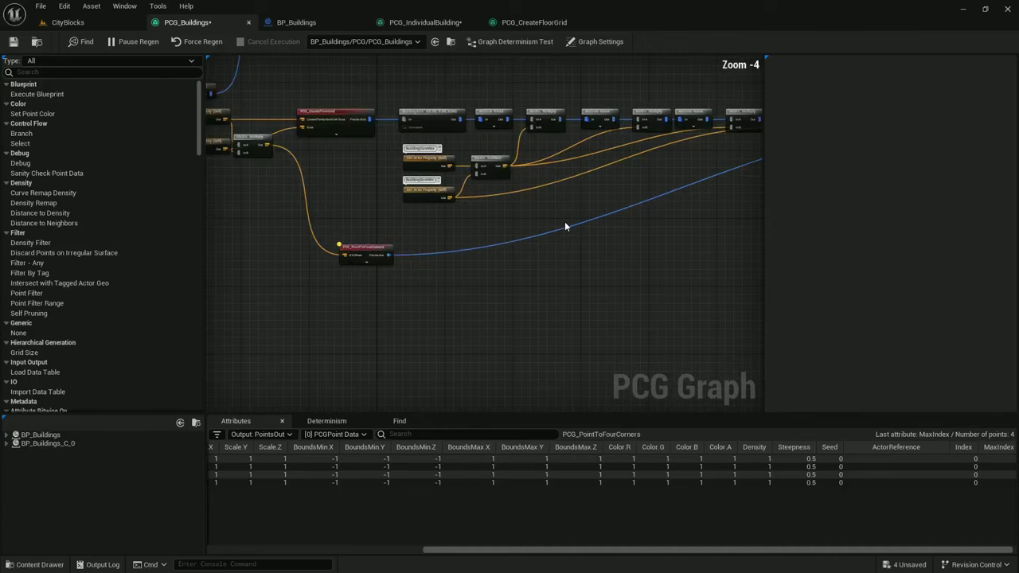
Turn on debugging for PCG_PointToFourCorners with Scale Method Absolute and disconnect its output from Self Pruning
{"action": "left_click", "coordinate": [376, 257]}
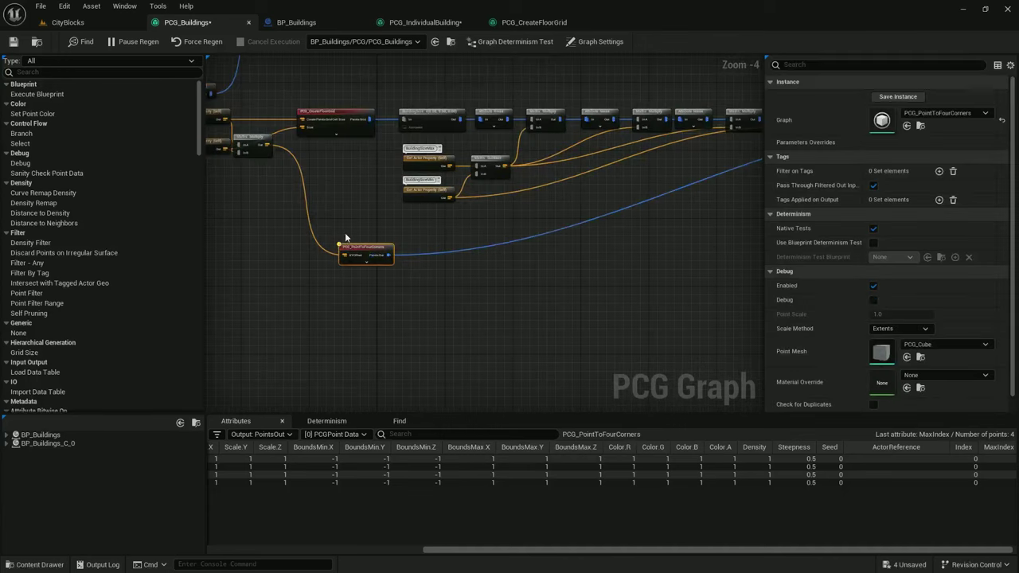
{"action": "left_click", "coordinate": [899, 328]}
{"action": "left_click", "coordinate": [888, 347]}
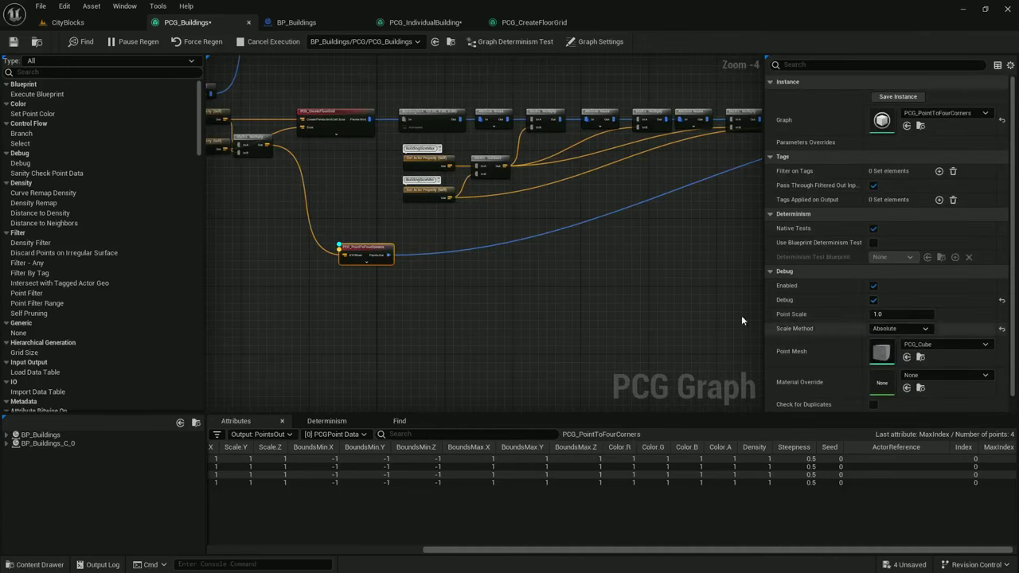
{"action": "left_click", "coordinate": [487, 253], "text": "alt"}
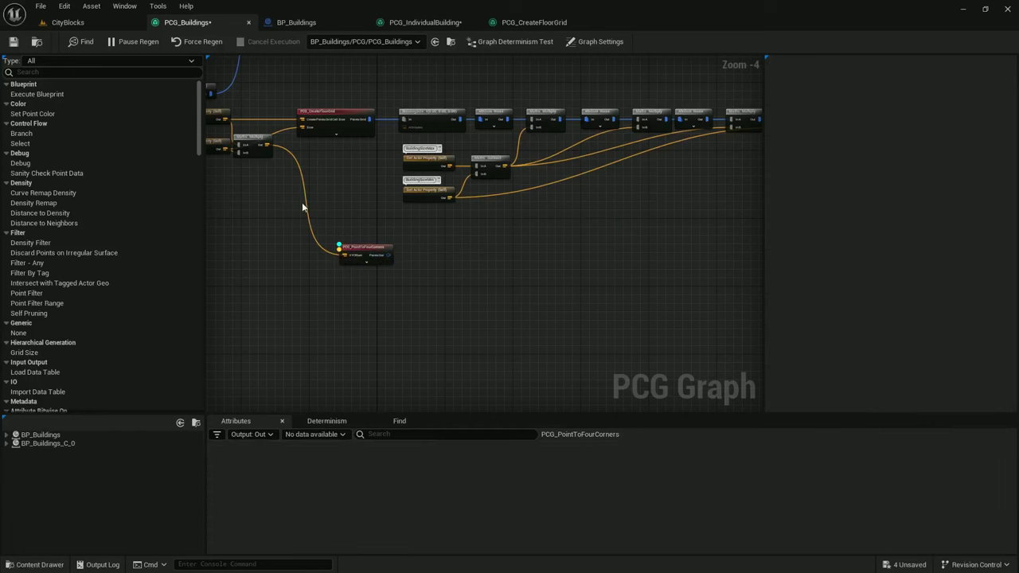
Examine the corner debug points around the building footprints in the CityBlocks level
{"action": "left_click", "coordinate": [120, 23]}
{"action": "key", "text": "w"}
{"action": "right_click_drag", "start_coordinate": [189, 69], "coordinate": [190, 65]}
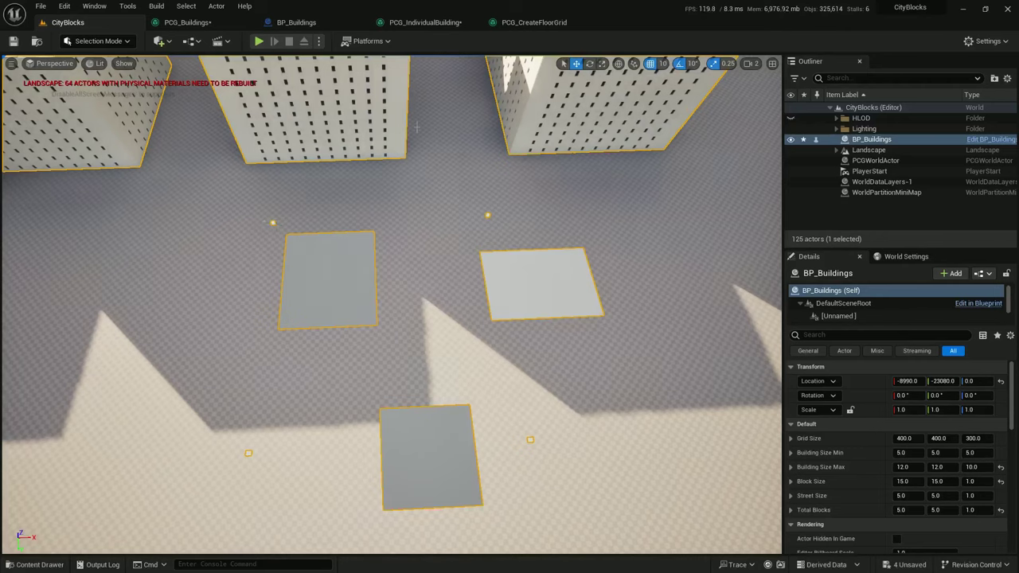
Add a Create Spline node after PCG_PointToFourCorners in PCG_Buildings with Closed Loop and Linear enabled
{"action": "left_click", "coordinate": [191, 23]}
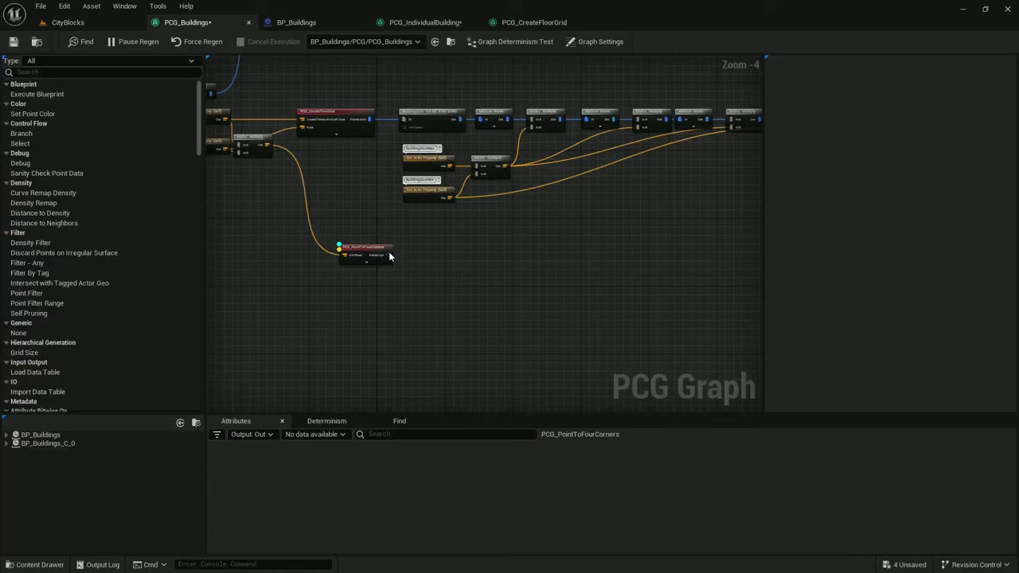
{"action": "left_click_drag", "start_coordinate": [470, 254], "coordinate": [470, 255]}
{"action": "type", "text": "crea"}
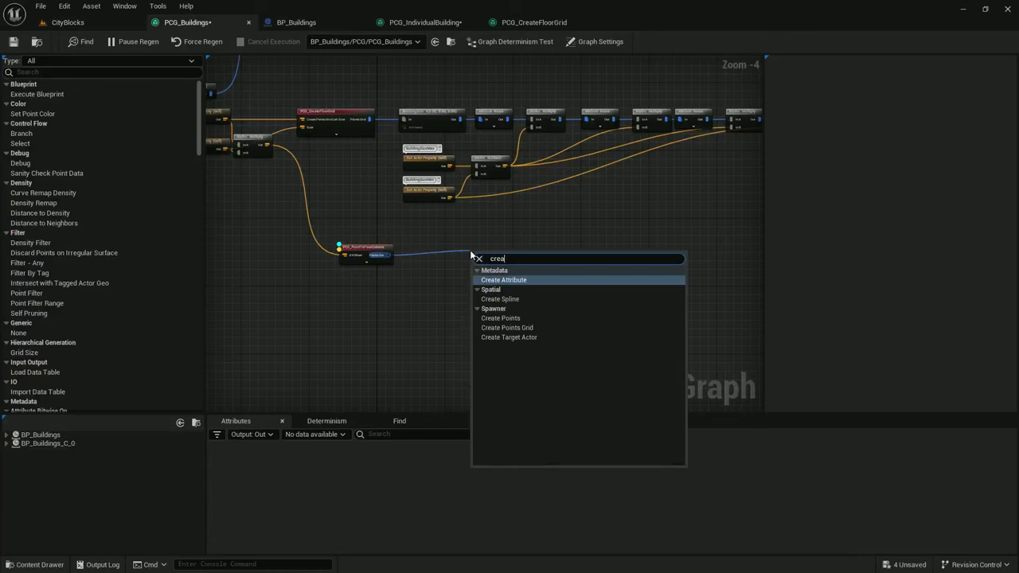
{"action": "type", "text": "te spline"}
{"action": "key", "text": "Return"}
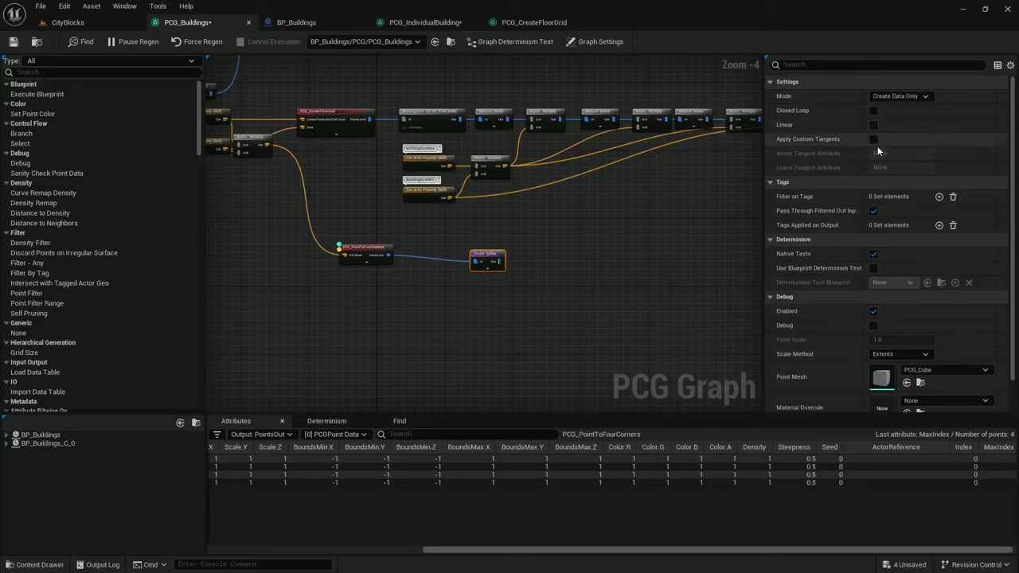
{"action": "left_click", "coordinate": [874, 125]}
{"action": "left_click", "coordinate": [874, 110]}
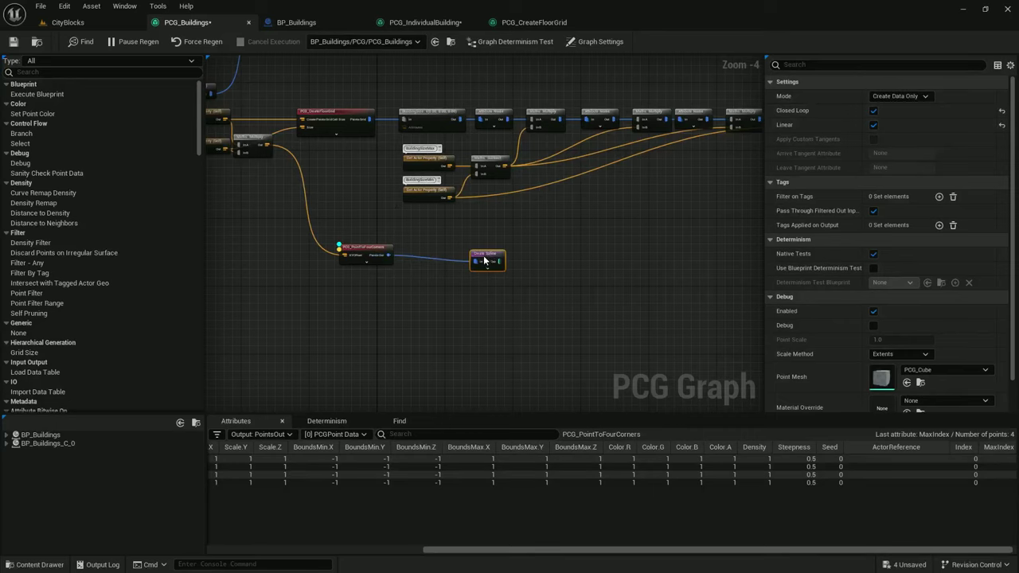
Align Create Spline beside PCG_PointToFourCorners and turn off debugging on the corners node
{"action": "mouse_move", "coordinate": [484, 259]}
{"action": "left_mouse_down"}
{"action": "mouse_move", "coordinate": [431, 253]}
{"action": "mouse_move", "coordinate": [512, 253]}
{"action": "left_mouse_up"}
{"action": "left_click", "coordinate": [374, 258]}
{"action": "type", "text": "d"}
Add a Spline Sampler after Create Spline and set its Mode to Distance
{"action": "type", "text": "spline"}
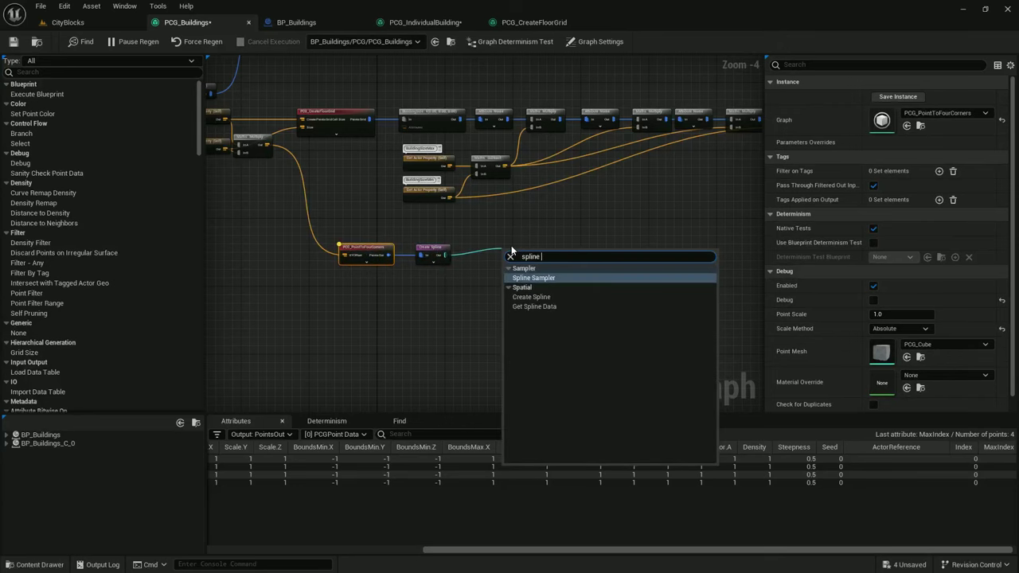
{"action": "type", "text": " sampl"}
{"action": "key", "text": "Return"}
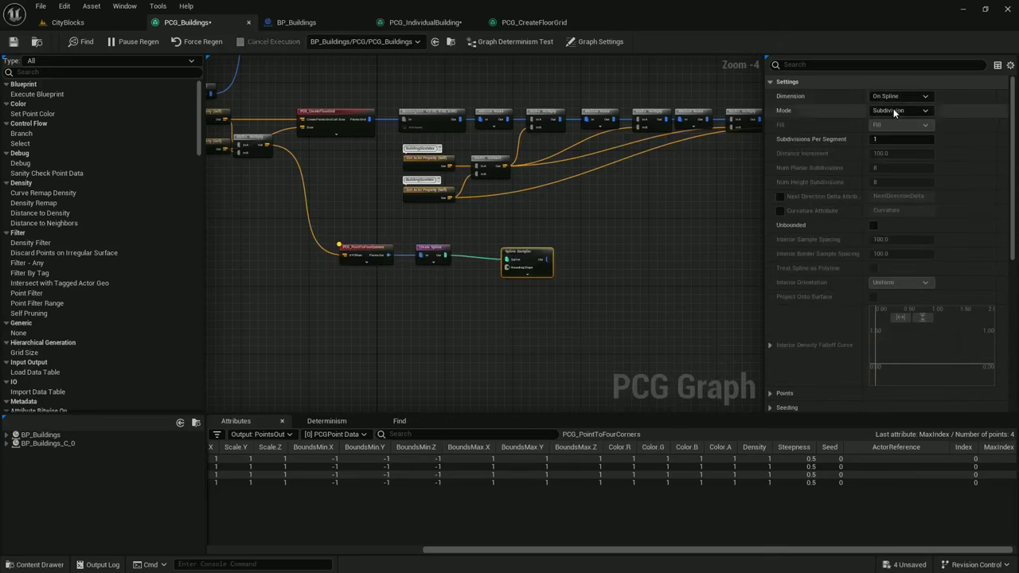
{"action": "left_click", "coordinate": [900, 111]}
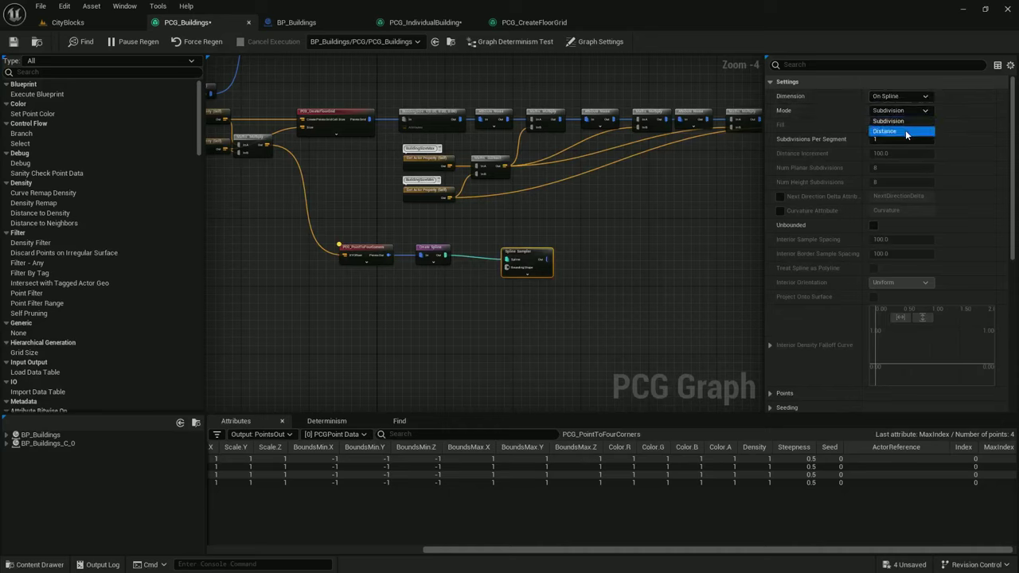
{"action": "left_click", "coordinate": [904, 132]}
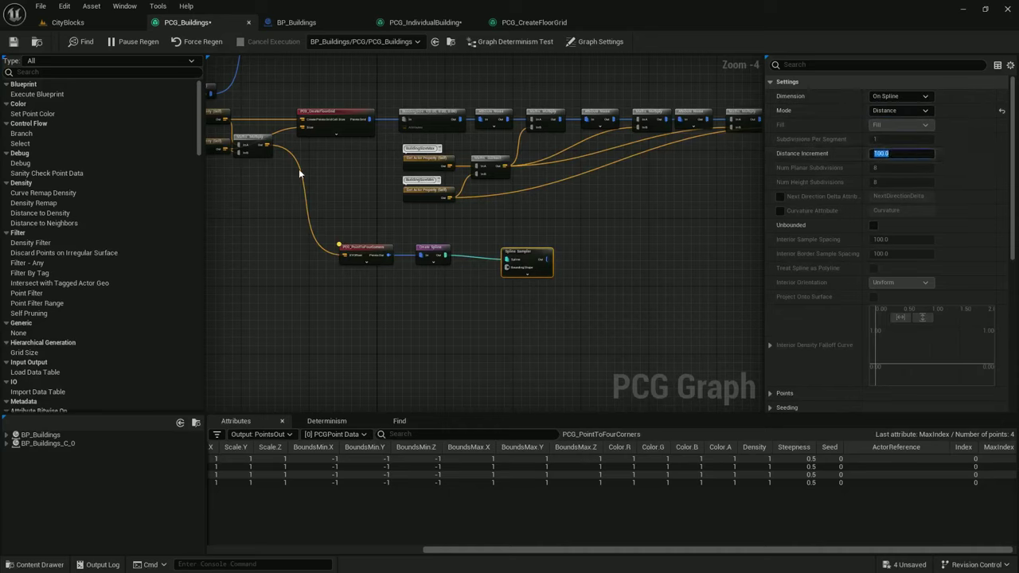
Place a copy of the GridSize property node below Spline Sampler and feed it into a Break Vector Attribute node
{"action": "right_click_drag", "start_coordinate": [299, 173], "coordinate": [426, 235]}
{"action": "left_click", "coordinate": [393, 171]}
{"action": "key", "text": "ctrl+v"}
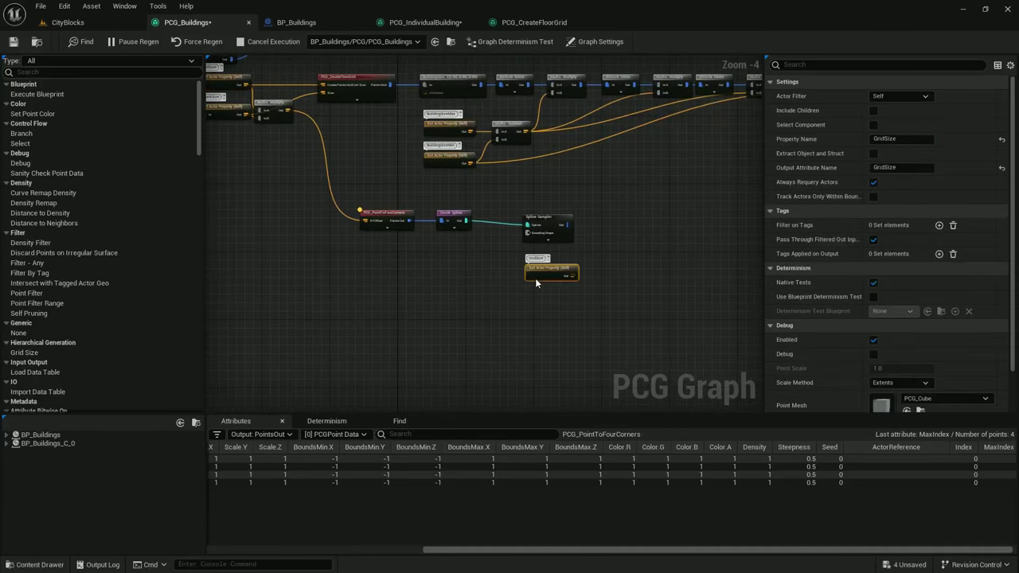
{"action": "left_click_drag", "start_coordinate": [571, 275], "coordinate": [535, 263]}
{"action": "type", "text": "brey"}
{"action": "left_click", "coordinate": [572, 297]}
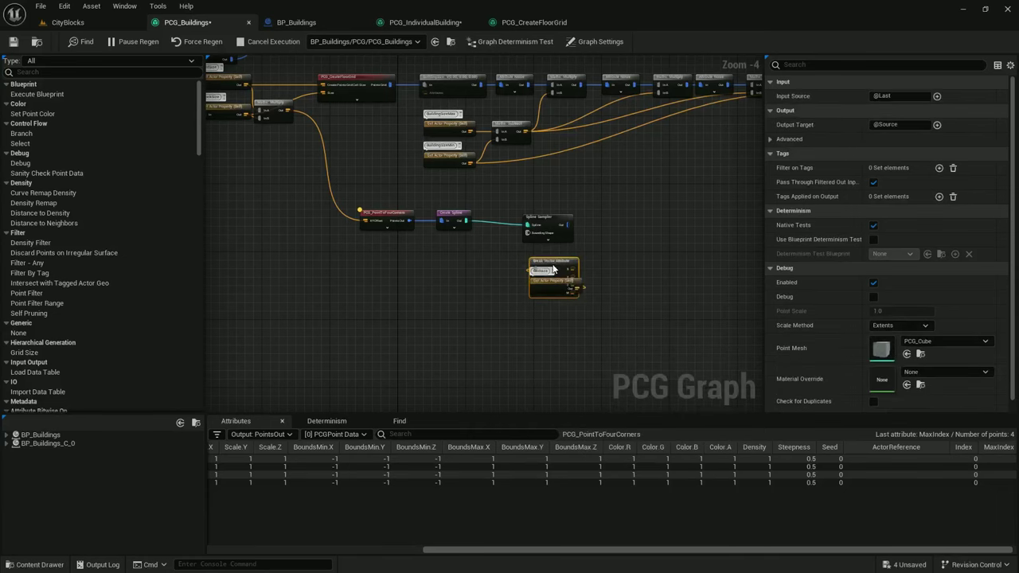
Expose Spline Sampler's override pins, connect Break Vector Attribute's X output to Distance Increment, and collapse the unused pins
{"action": "scroll", "coordinate": [555, 265], "scroll_direction": "up", "scroll_amount": 1}
{"action": "left_click_drag", "start_coordinate": [555, 265], "coordinate": [394, 287]}
{"action": "left_click", "coordinate": [552, 232]}
{"action": "scroll", "coordinate": [552, 237], "scroll_direction": "up", "scroll_amount": 2}
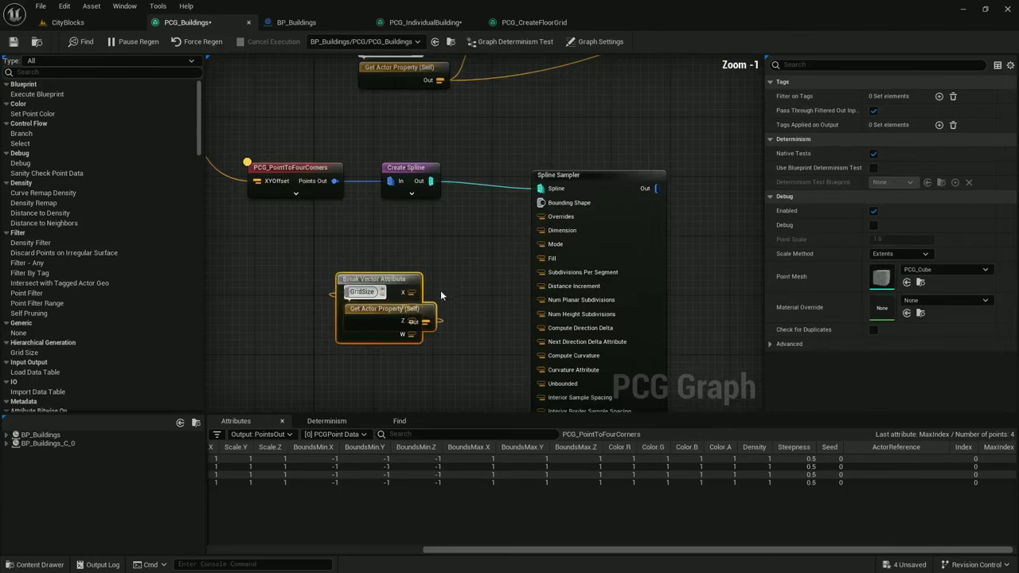
{"action": "right_click_drag", "start_coordinate": [441, 290], "coordinate": [460, 218]}
{"action": "left_click_drag", "start_coordinate": [523, 215], "coordinate": [407, 229]}
{"action": "scroll", "coordinate": [537, 363], "scroll_direction": "down", "scroll_amount": 4}
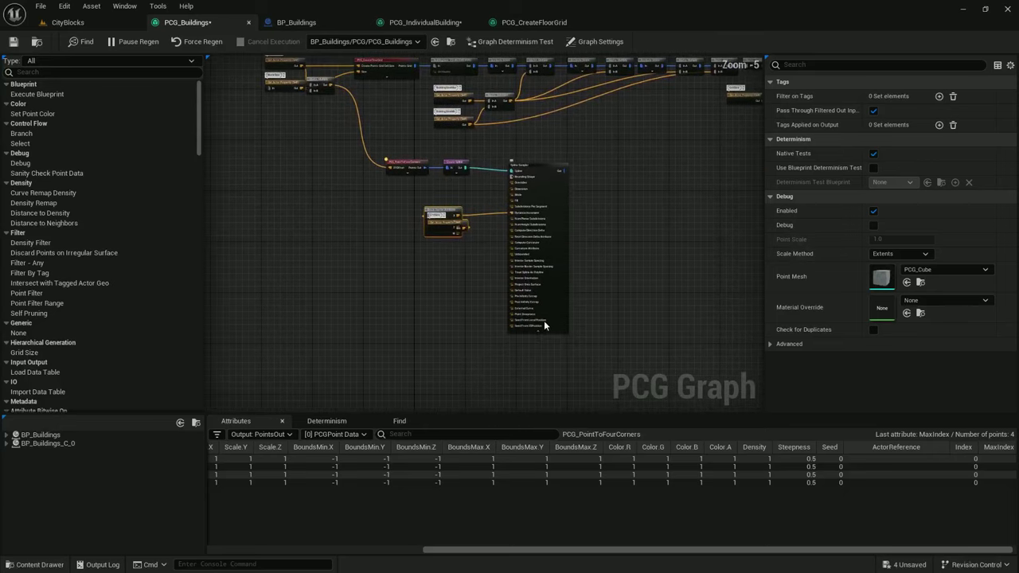
{"action": "left_click", "coordinate": [540, 332]}
{"action": "scroll", "coordinate": [526, 231], "scroll_direction": "up", "scroll_amount": 2}
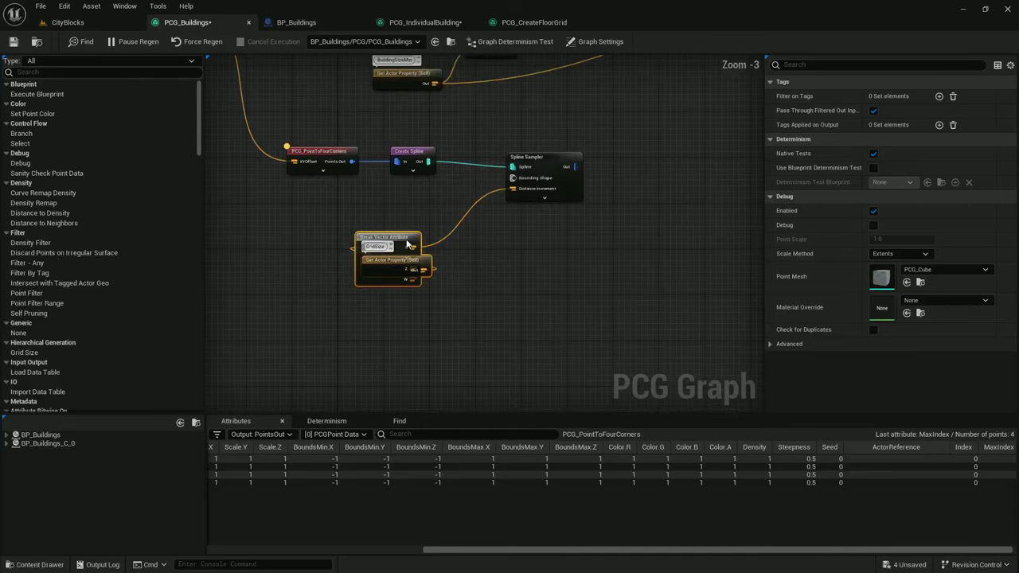
Stack Break Vector Attribute and GridSize beneath Spline Sampler and align the group with Create Spline
{"action": "left_click_drag", "start_coordinate": [408, 244], "coordinate": [549, 260]}
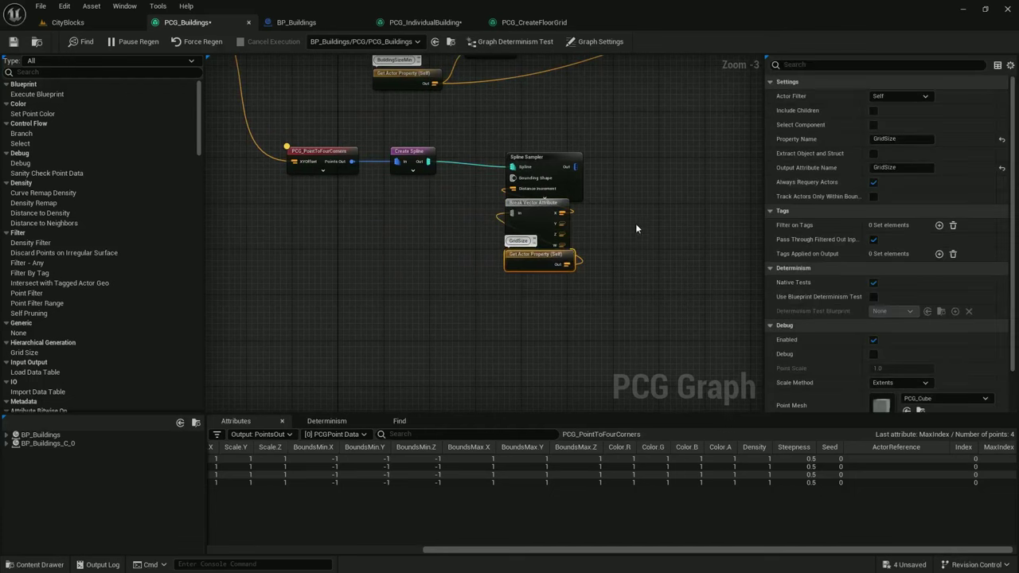
{"action": "right_click_drag", "start_coordinate": [636, 229], "coordinate": [507, 301]}
{"action": "left_click_drag", "start_coordinate": [548, 350], "coordinate": [419, 233]}
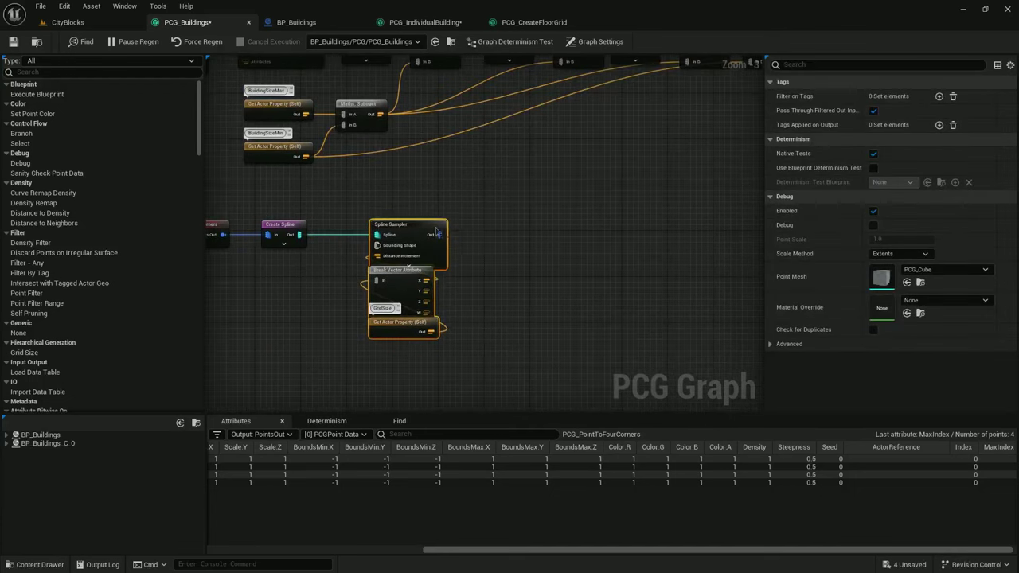
Connect Spline Sampler's output to Self Pruning and check the result in the CityBlocks level
{"action": "scroll", "coordinate": [454, 243], "scroll_direction": "down", "scroll_amount": 2}
{"action": "right_click_drag", "start_coordinate": [646, 207], "coordinate": [561, 205]}
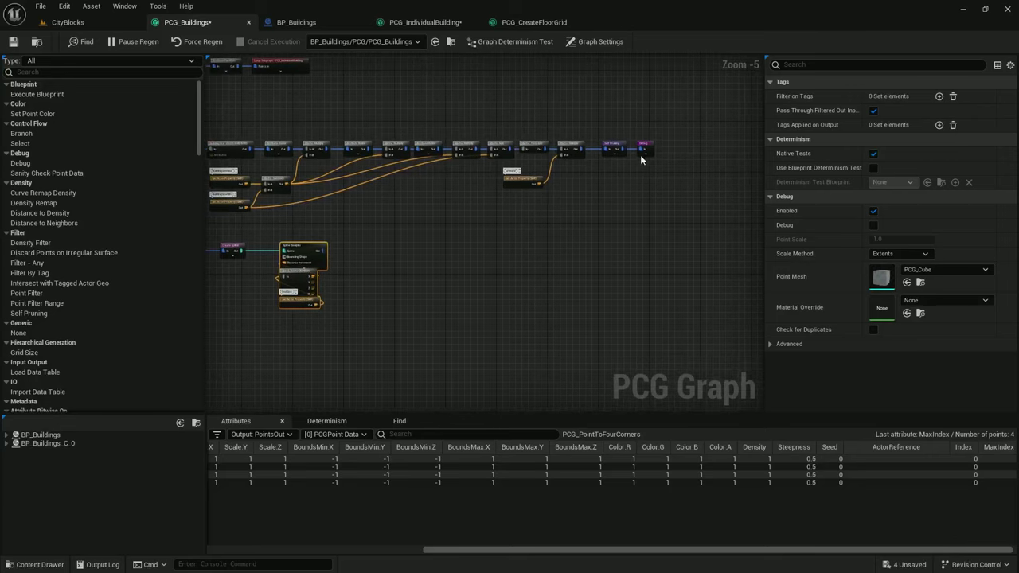
{"action": "left_click_drag", "start_coordinate": [642, 151], "coordinate": [321, 257]}
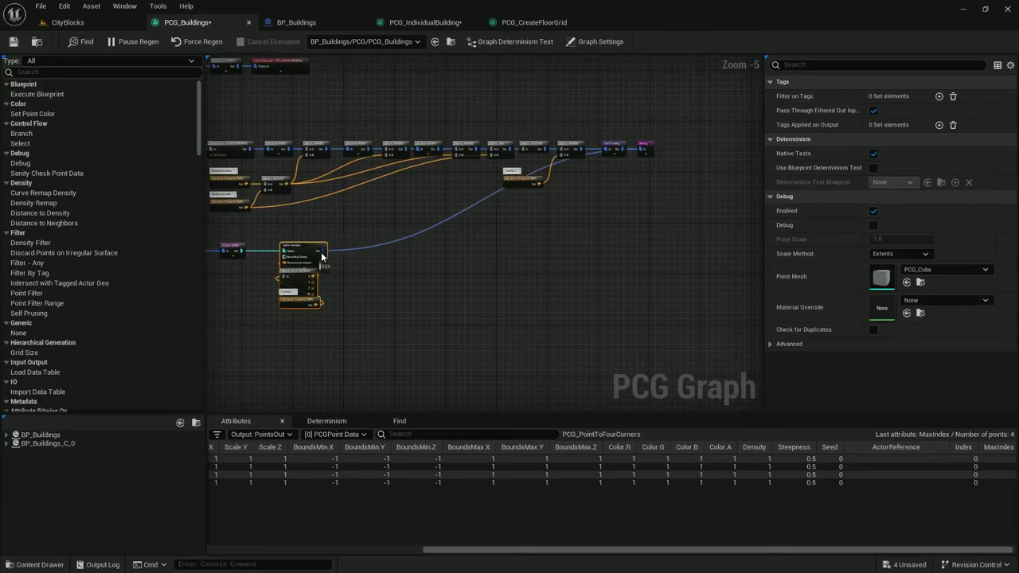
{"action": "left_click", "coordinate": [67, 26]}
{"action": "right_click_drag", "start_coordinate": [406, 302], "coordinate": [108, 454]}
{"action": "key", "text": "w"}
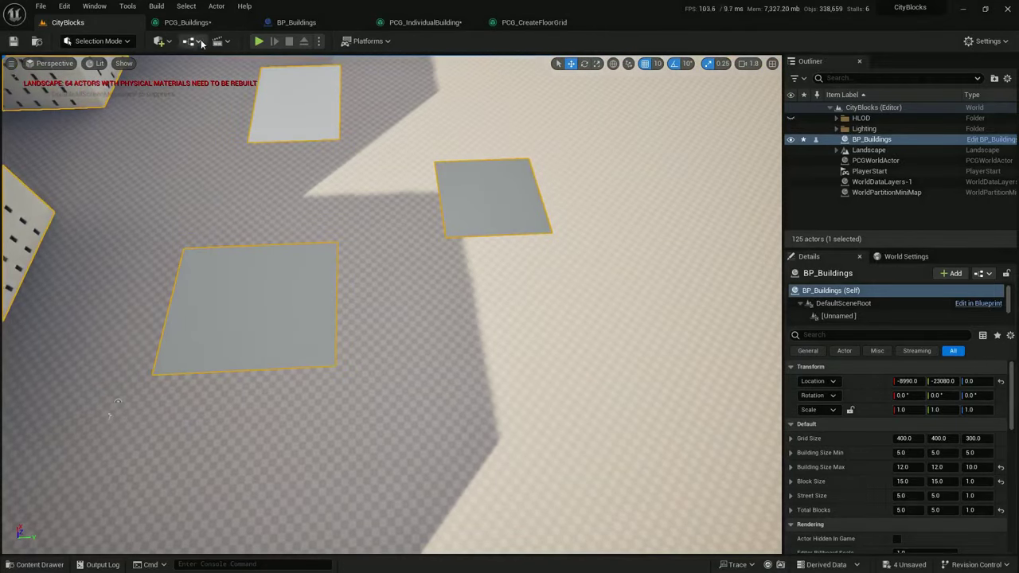
Move the Spline Sampler group closer to Create Spline in PCG_Buildings and inspect the sampler's output attributes
{"action": "left_click", "coordinate": [187, 22]}
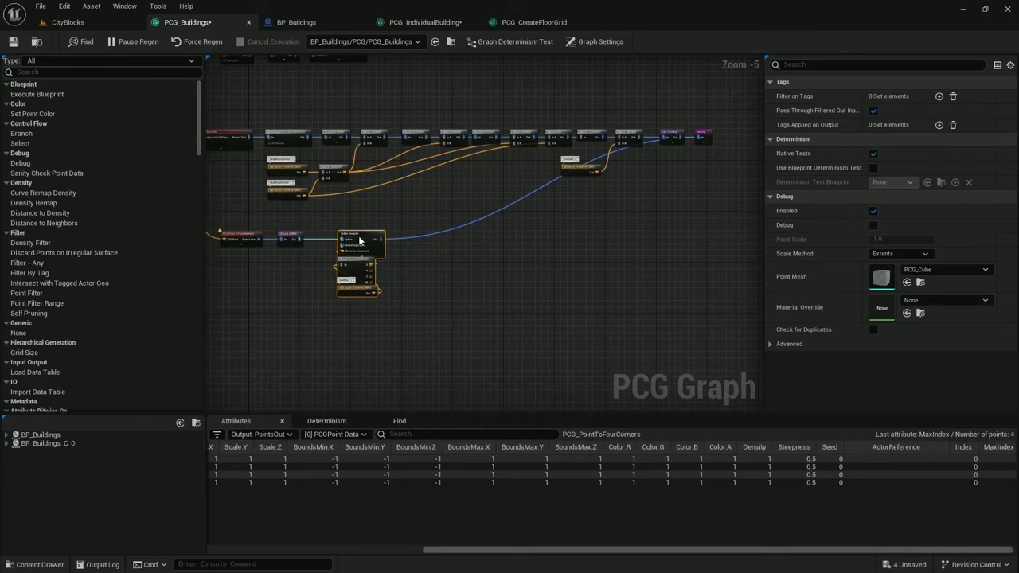
{"action": "left_click_drag", "start_coordinate": [360, 239], "coordinate": [341, 239]}
{"action": "left_click", "coordinate": [437, 252]}
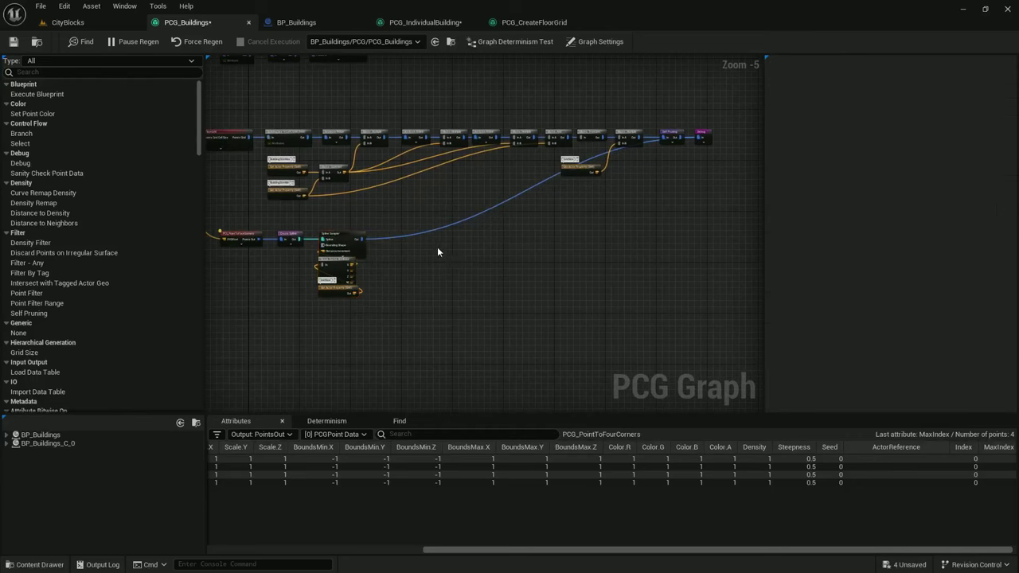
{"action": "scroll", "coordinate": [437, 251], "scroll_direction": "up", "scroll_amount": 1}
{"action": "left_click", "coordinate": [322, 233]}
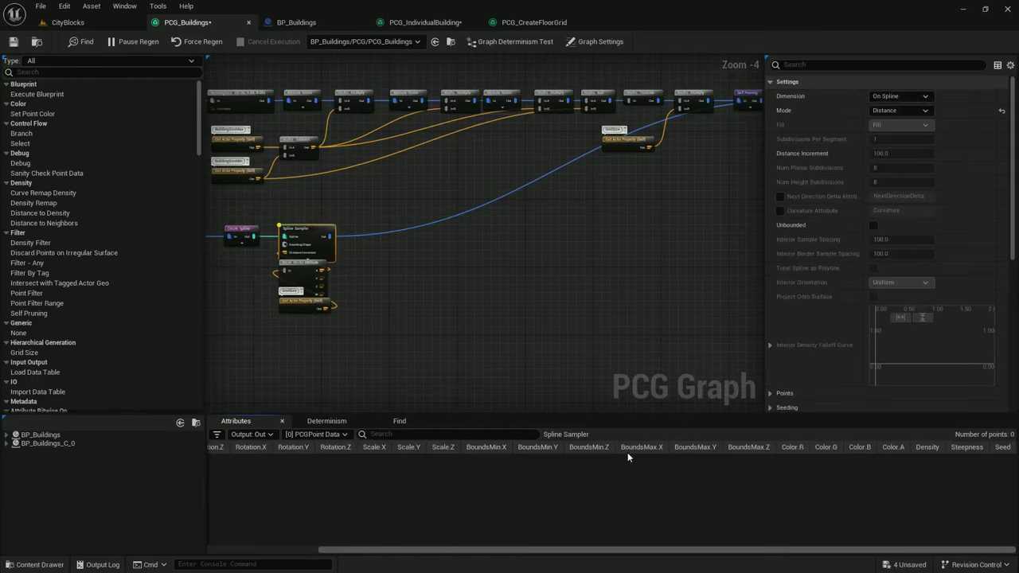
{"action": "right_click_drag", "start_coordinate": [322, 236], "coordinate": [402, 231]}
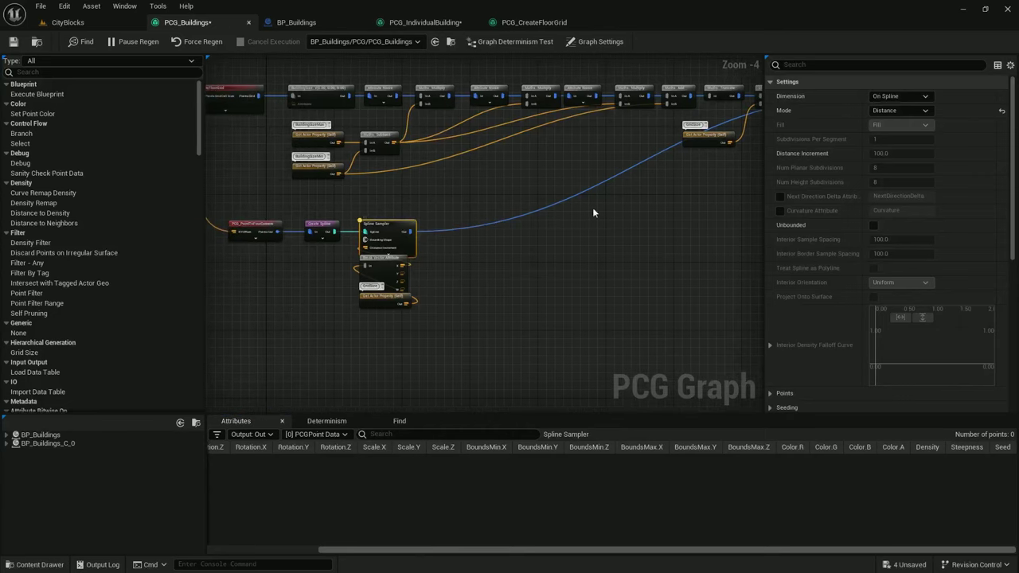
Enable Unbounded on Spline Sampler and check the sampled points around the block in the CityBlocks level
{"action": "left_click", "coordinate": [874, 226]}
{"action": "left_click", "coordinate": [88, 24]}
{"action": "key", "text": "w"}
{"action": "right_click_drag", "start_coordinate": [355, 191], "coordinate": [382, 203]}
{"action": "left_click_drag", "start_coordinate": [382, 203], "coordinate": [271, 183]}
{"action": "key", "text": "w"}
{"action": "mouse_move", "coordinate": [271, 183]}
{"action": "right_mouse_down"}
{"action": "mouse_move", "coordinate": [307, 192]}
{"action": "mouse_move", "coordinate": [283, 179]}
{"action": "right_mouse_up"}
{"action": "right_click_drag", "start_coordinate": [416, 191], "coordinate": [416, 192]}
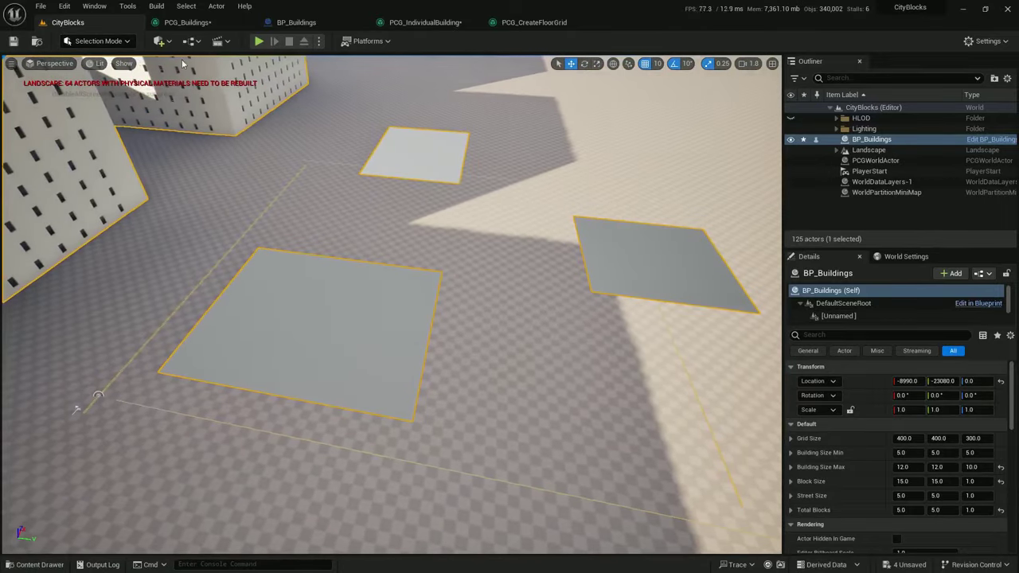
Add a Bounds Modifier fed by Spline Sampler in PCG_Buildings, with Mode Set and Affect Steepness enabled
{"action": "left_click", "coordinate": [199, 24]}
{"action": "left_click_drag", "start_coordinate": [416, 237], "coordinate": [539, 193]}
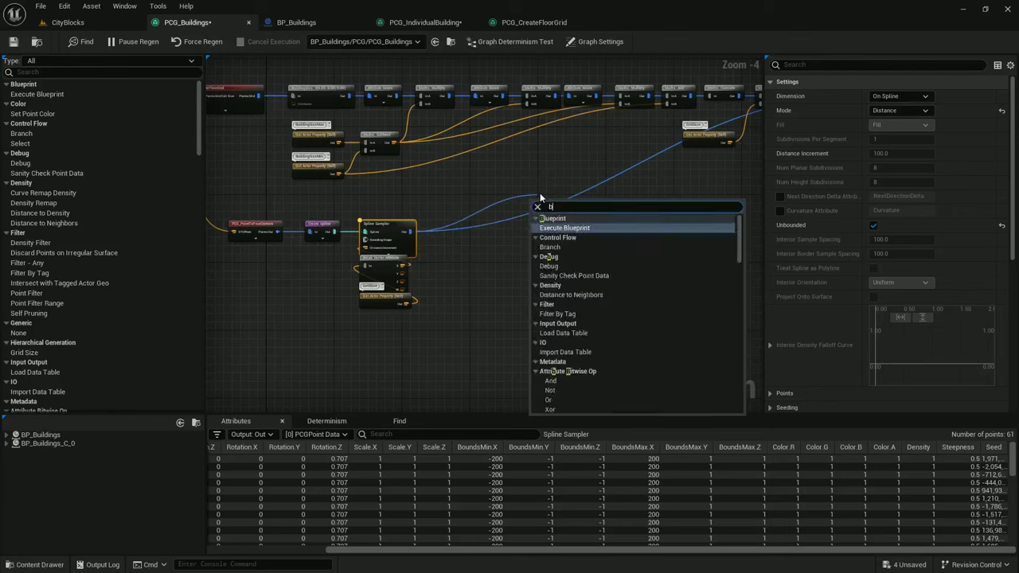
{"action": "type", "text": "bounds modi"}
{"action": "key", "text": "Return"}
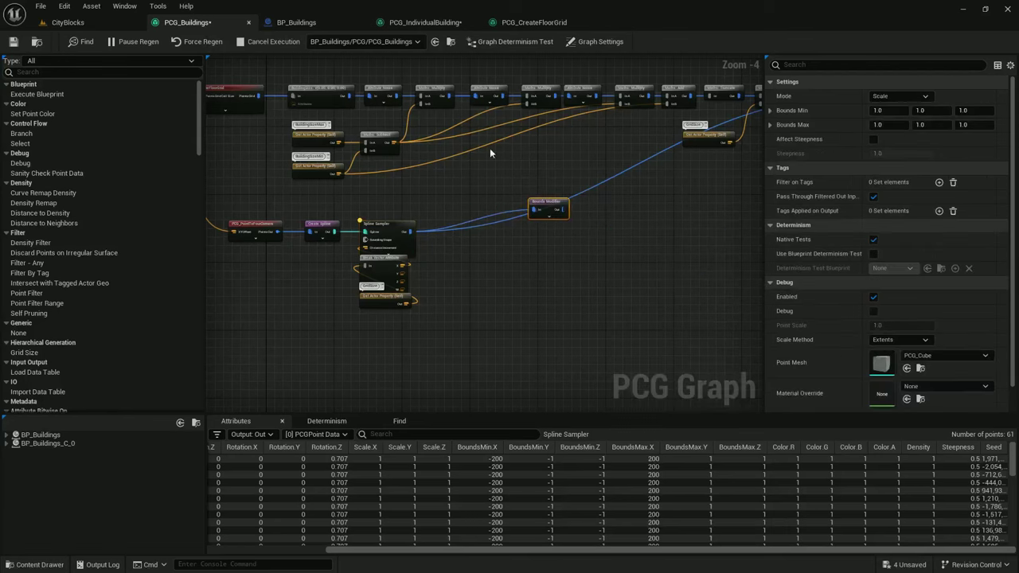
{"action": "left_click", "coordinate": [899, 95]}
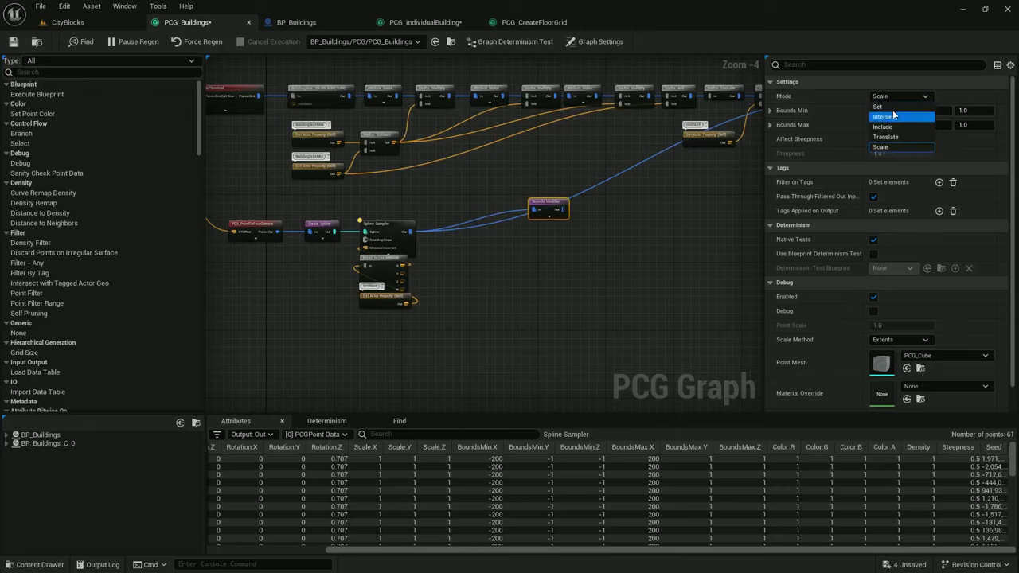
{"action": "left_click", "coordinate": [881, 144]}
{"action": "left_click", "coordinate": [875, 140]}
Enter the Bounds Modifier's horizontal bounds, with Bounds Min X and Y at -50 and Bounds Max X at 50
{"action": "left_click", "coordinate": [889, 111]}
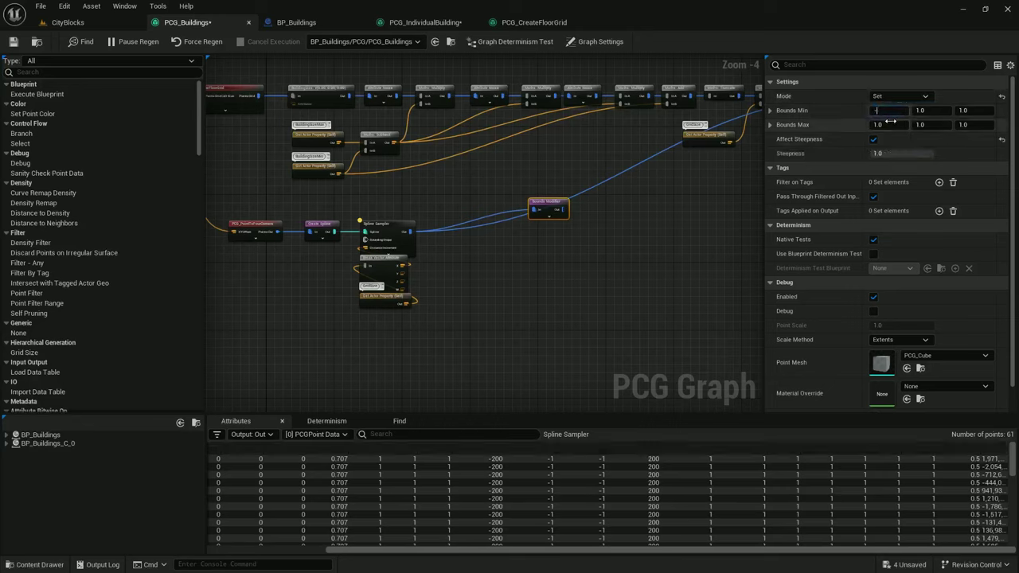
{"action": "type", "text": "-50"}
{"action": "left_click", "coordinate": [891, 125]}
{"action": "type", "text": "50"}
{"action": "left_click", "coordinate": [932, 110]}
{"action": "type", "text": "-50"}
{"action": "left_click", "coordinate": [926, 124]}
{"action": "type", "text": "5"}
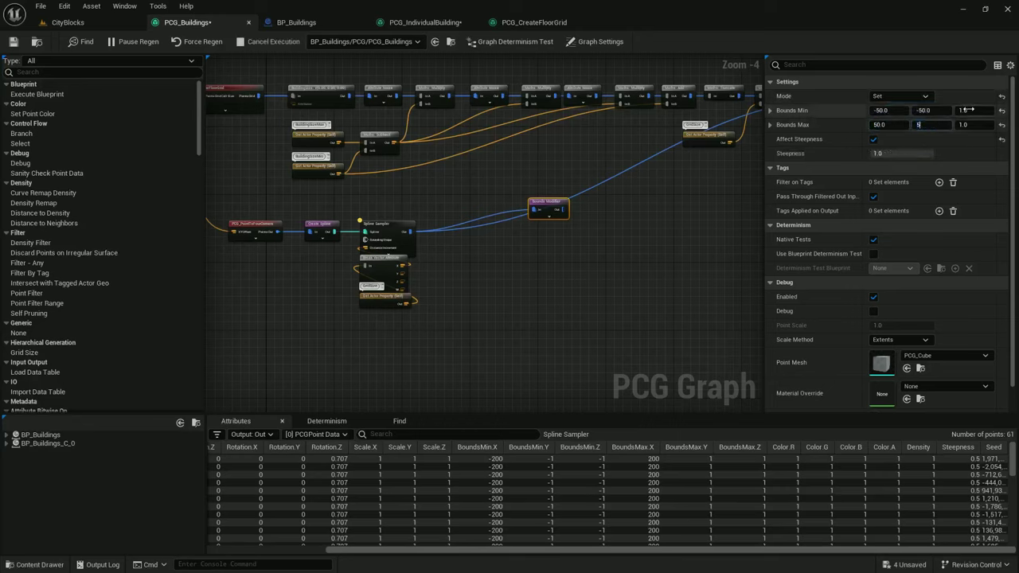
Set the Bounds Modifier's Z bounds to a minimum of -50 and a maximum of 50
{"action": "type", "text": "-50"}
{"action": "left_click", "coordinate": [965, 125]}
{"action": "type", "text": "50"}
Make room before the Self Pruning node and add a Difference node fed by the last Maths Multiply output
{"action": "right_click_drag", "start_coordinate": [693, 184], "coordinate": [467, 231]}
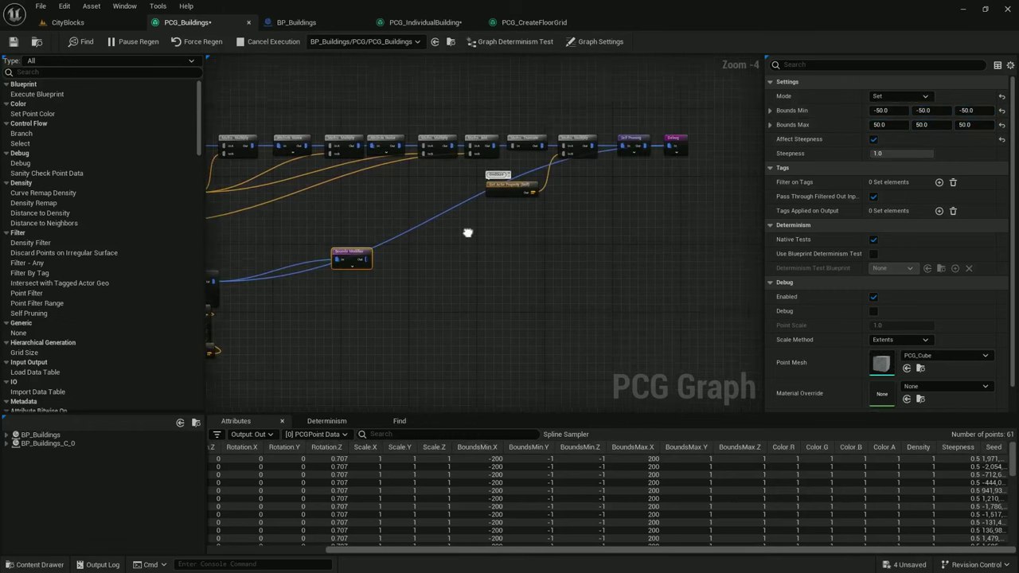
{"action": "scroll", "coordinate": [616, 136], "scroll_direction": "up", "scroll_amount": 1}
{"action": "left_click", "coordinate": [684, 142]}
{"action": "left_click_drag", "start_coordinate": [687, 144], "coordinate": [716, 144]}
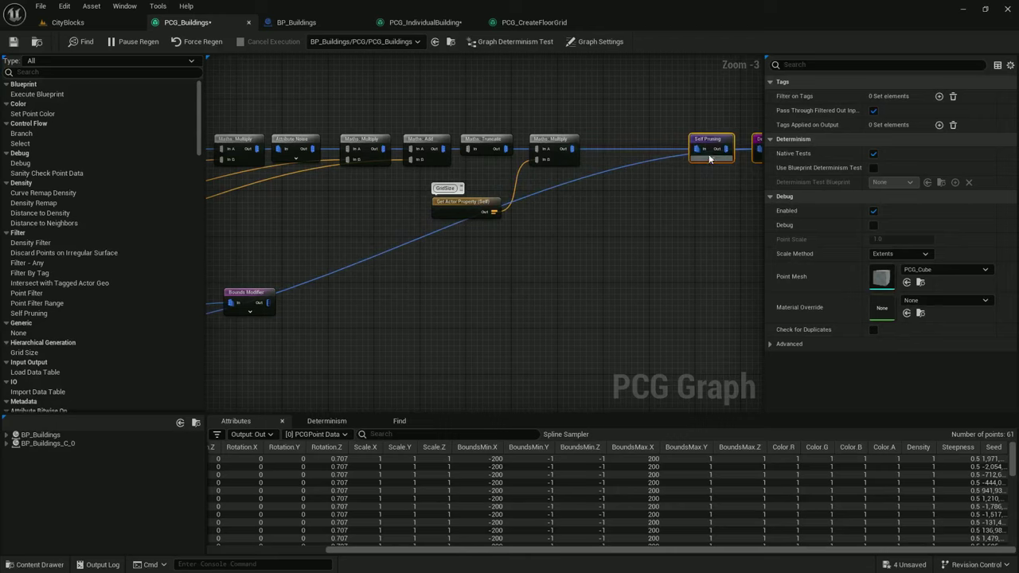
{"action": "left_click_drag", "start_coordinate": [572, 148], "coordinate": [590, 145]}
{"action": "type", "text": "differen"}
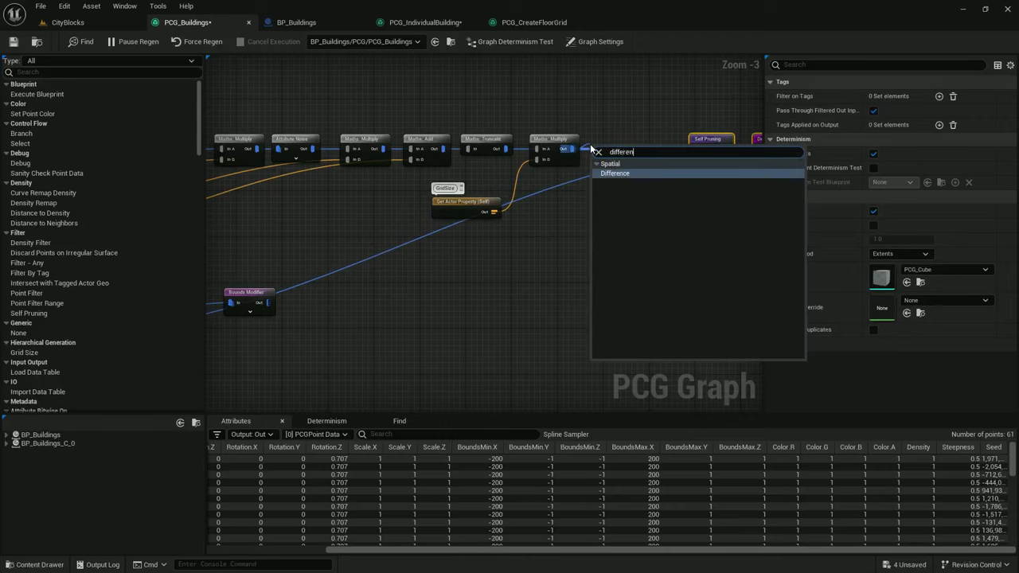
{"action": "key", "text": "Return"}
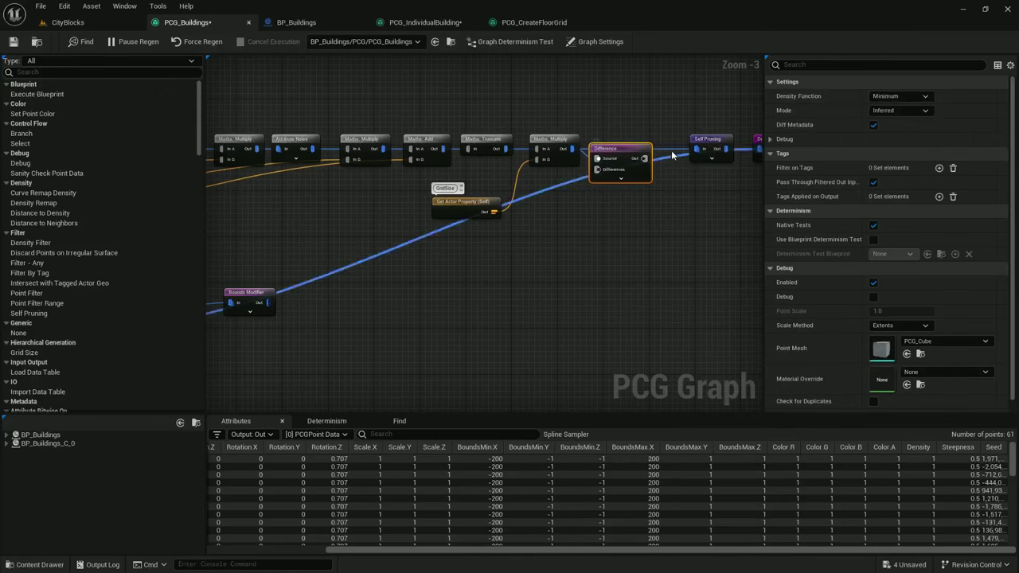
Route the Difference output through a To Point conversion into Self Pruning and remove the direct link from the last Maths Multiply
{"action": "left_click", "coordinate": [670, 151]}
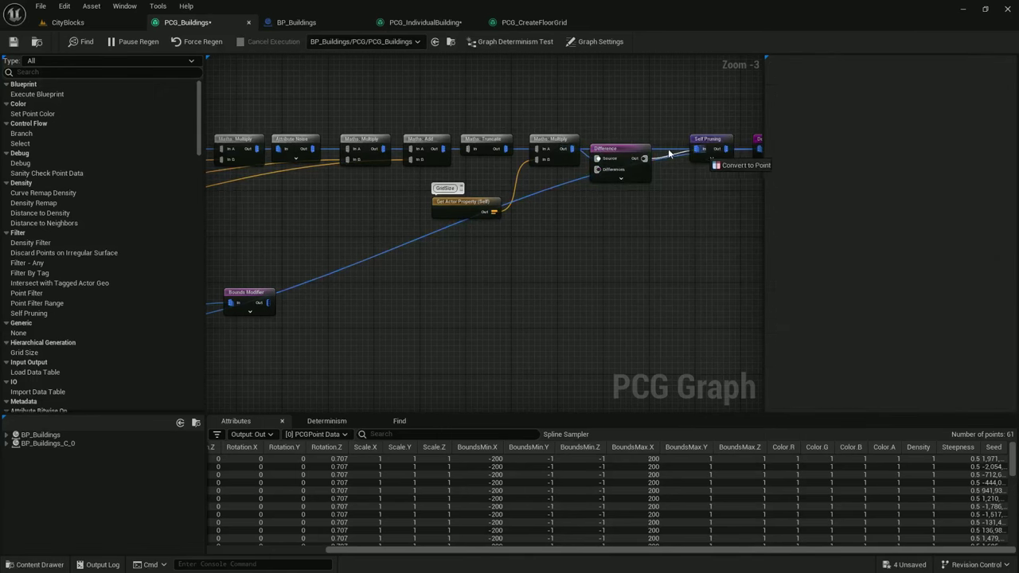
{"action": "left_click_drag", "start_coordinate": [665, 148], "coordinate": [715, 176]}
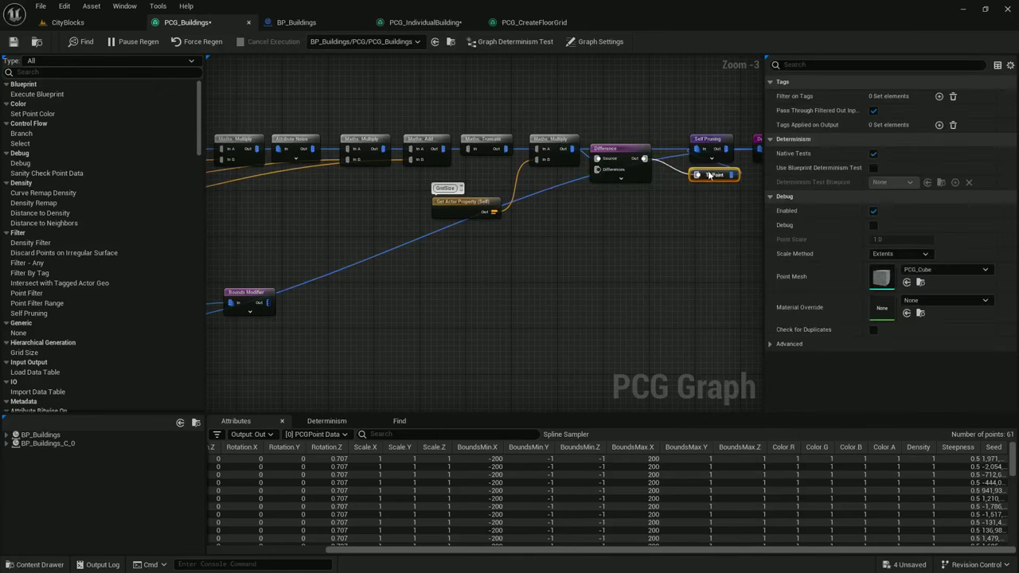
{"action": "left_click", "coordinate": [662, 150], "text": "alt"}
{"action": "mouse_move", "coordinate": [625, 150]}
{"action": "left_mouse_down"}
{"action": "mouse_move", "coordinate": [632, 143]}
{"action": "mouse_move", "coordinate": [602, 177]}
{"action": "mouse_move", "coordinate": [614, 166]}
{"action": "left_mouse_up"}
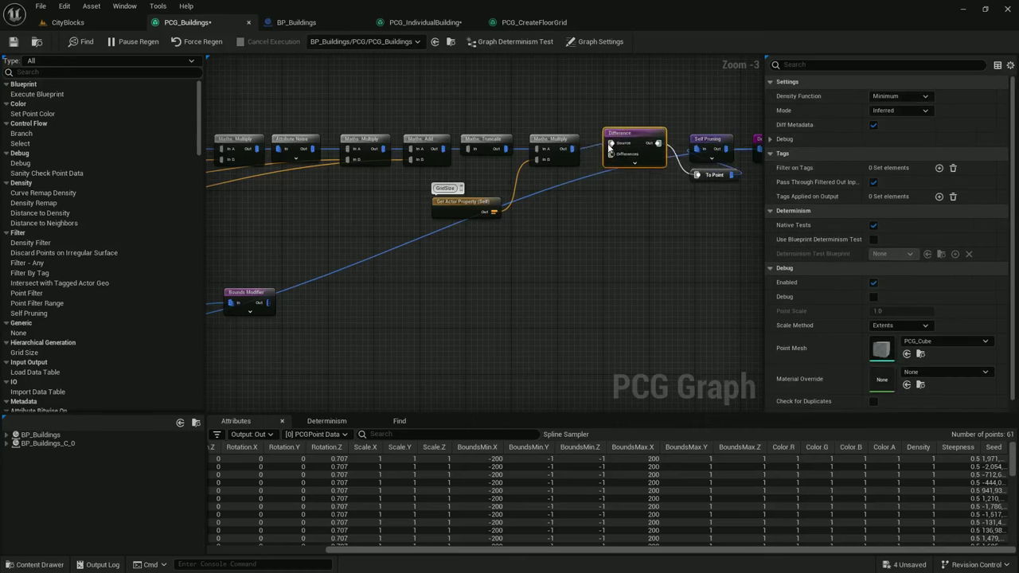
Set the Difference node's Density Function to Binary and connect the Bounds Modifier output to its Differences input
{"action": "left_click", "coordinate": [897, 96]}
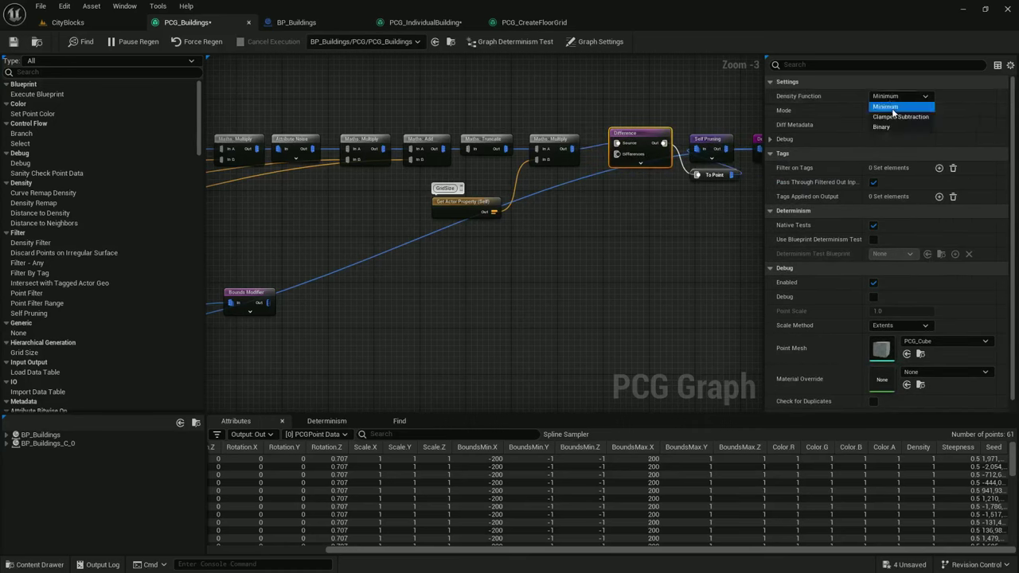
{"action": "left_click", "coordinate": [892, 117]}
{"action": "left_click", "coordinate": [896, 96]}
{"action": "left_click", "coordinate": [883, 127]}
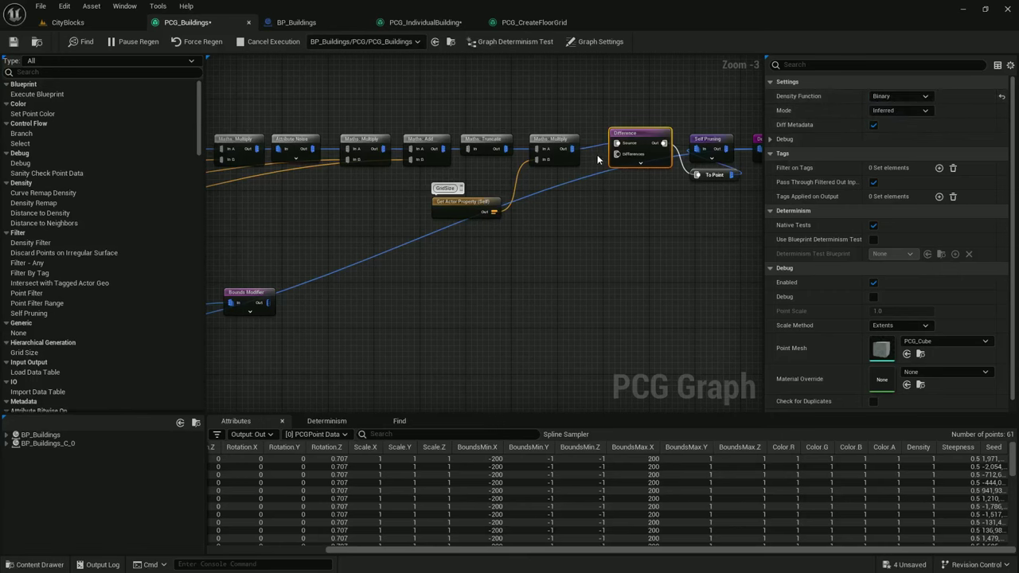
{"action": "left_click_drag", "start_coordinate": [617, 154], "coordinate": [231, 303]}
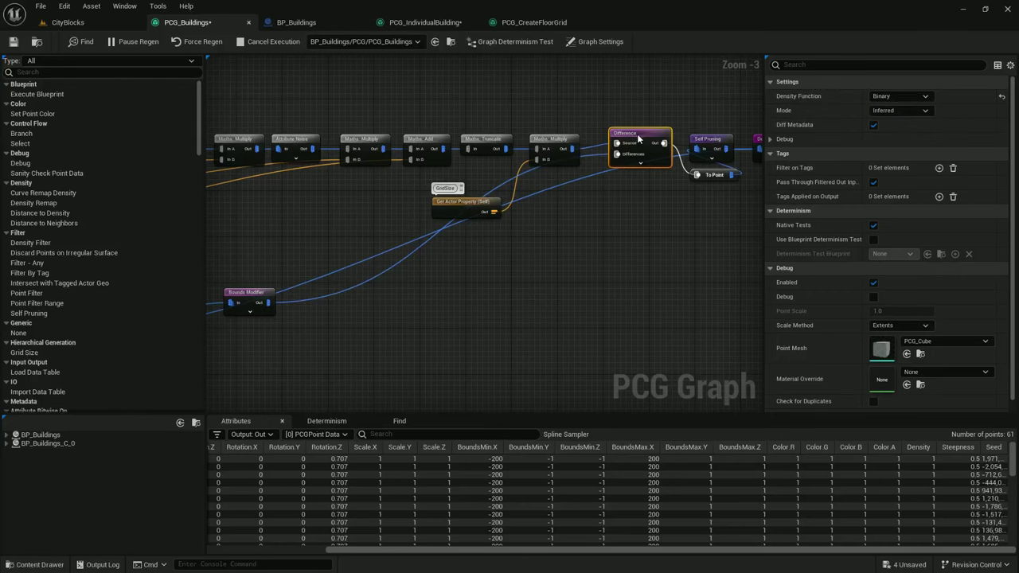
Reposition the GridSize property node and the Bounds Modifier, and check the result in the CityBlocks level
{"action": "scroll", "coordinate": [541, 221], "scroll_direction": "down", "scroll_amount": 1}
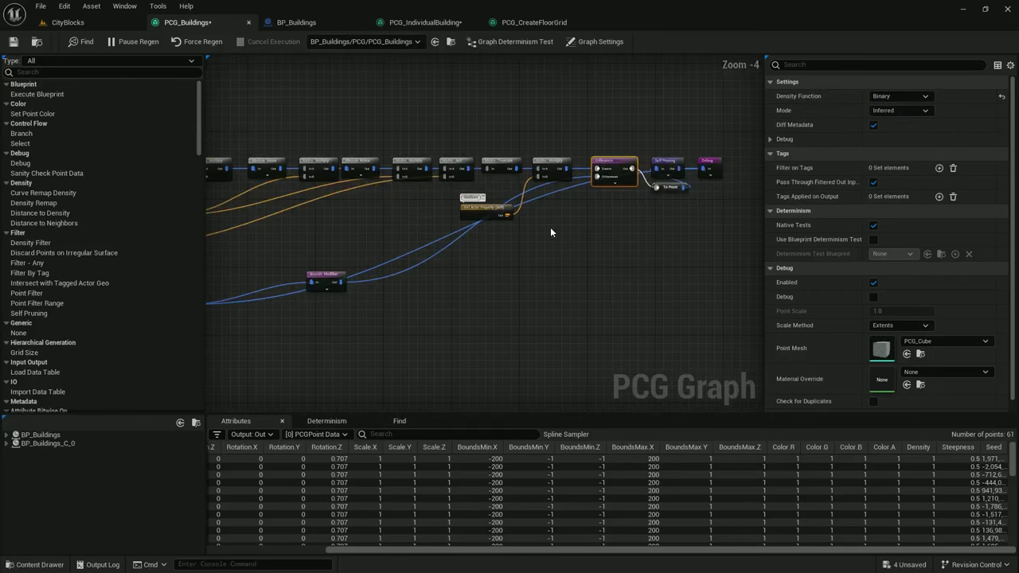
{"action": "right_click_drag", "start_coordinate": [551, 231], "coordinate": [608, 173]}
{"action": "left_click_drag", "start_coordinate": [559, 164], "coordinate": [573, 147]}
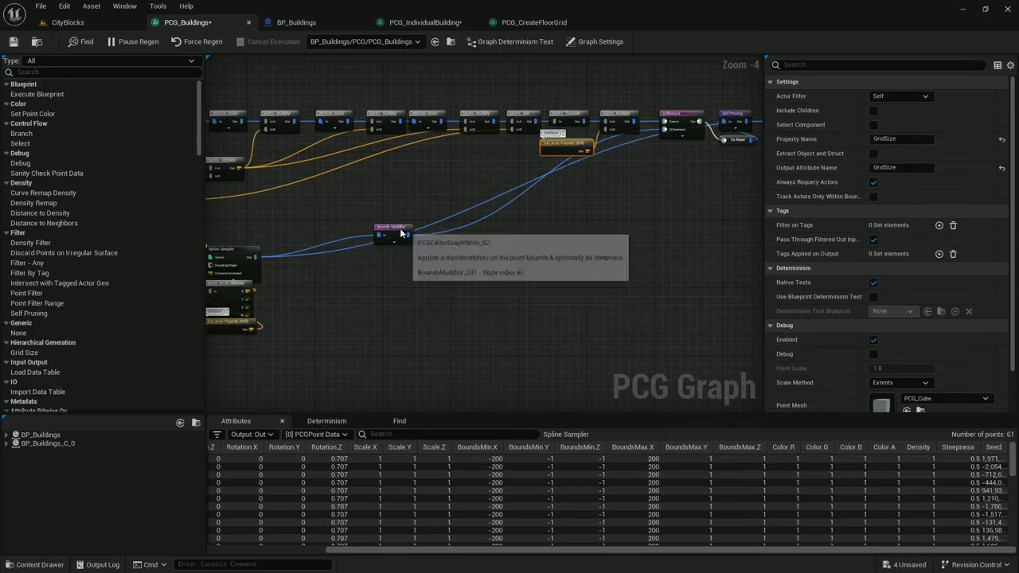
{"action": "left_click_drag", "start_coordinate": [400, 227], "coordinate": [406, 244]}
{"action": "left_click", "coordinate": [68, 23]}
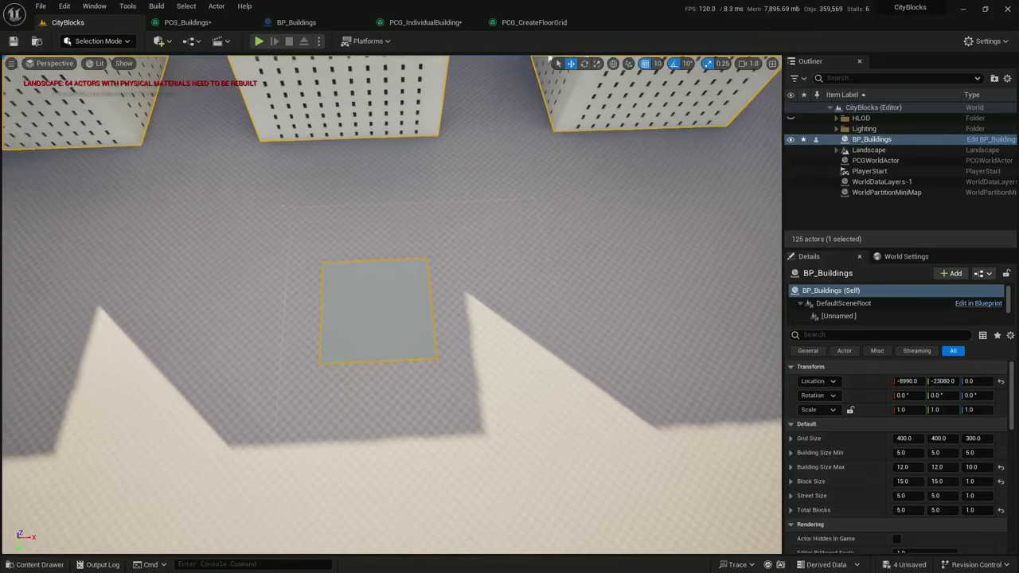
In PCG_Buildings, connect the Bounds Modifier to the Debug node in place of the Spline Sampler's direct link, and check the level
{"action": "left_click", "coordinate": [187, 22]}
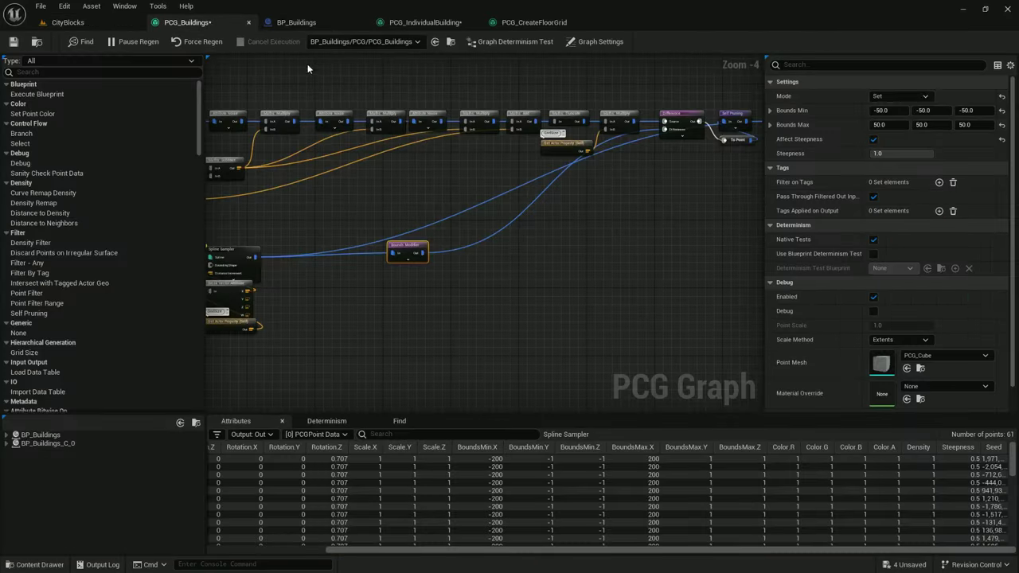
{"action": "right_click_drag", "start_coordinate": [307, 64], "coordinate": [502, 237]}
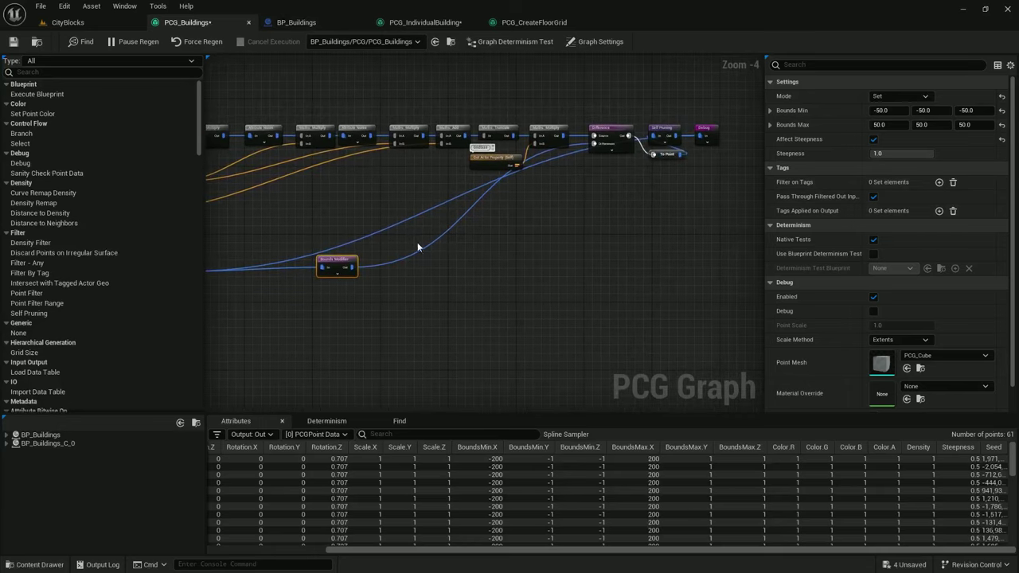
{"action": "left_click_drag", "start_coordinate": [353, 266], "coordinate": [702, 136]}
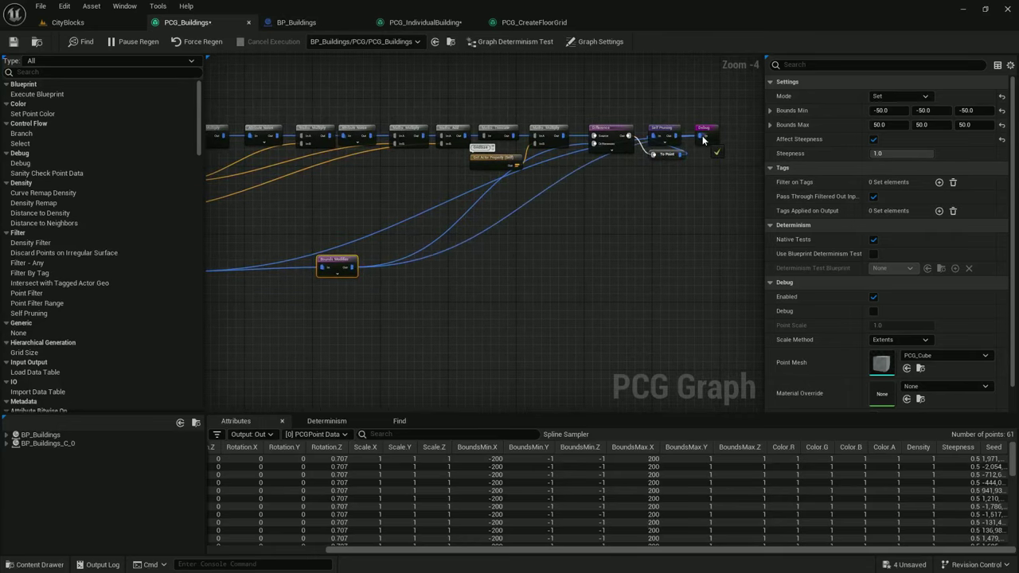
{"action": "right_click_drag", "start_coordinate": [321, 254], "coordinate": [409, 238]}
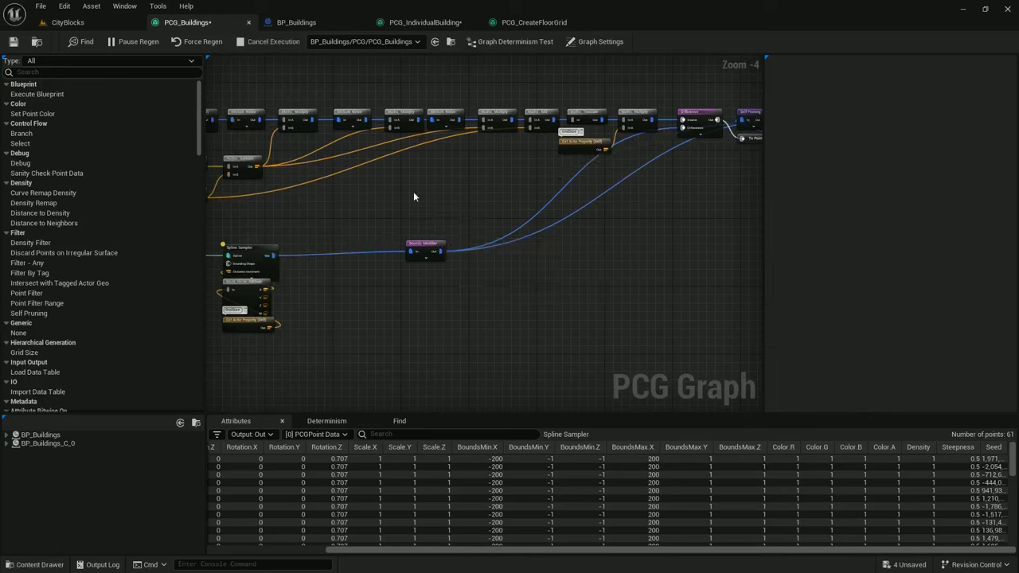
{"action": "left_click", "coordinate": [98, 23]}
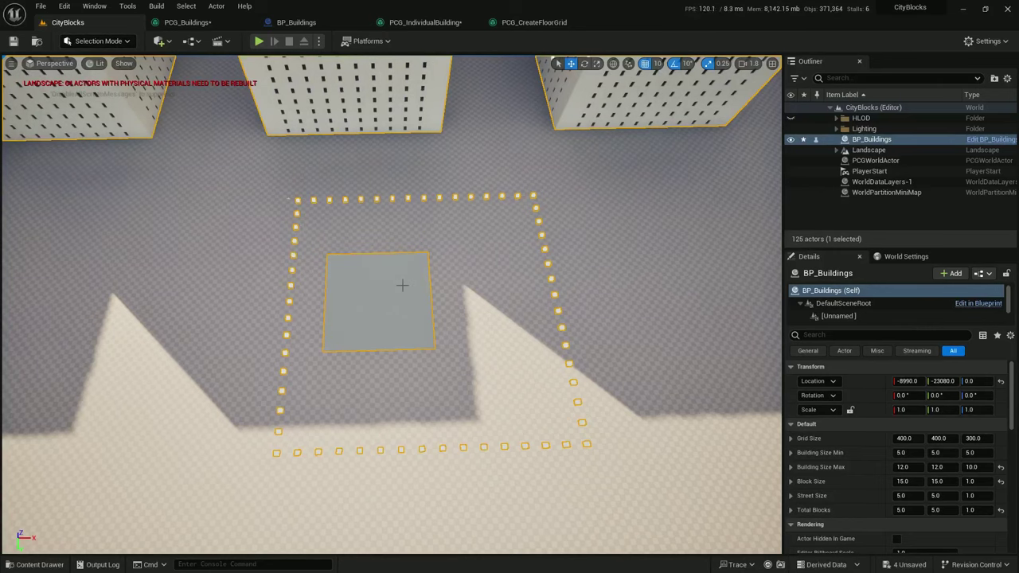
Set the X and Y values of Building Size Min on BP_Buildings to 1
{"action": "left_click", "coordinate": [904, 456]}
{"action": "type", "text": "1"}
{"action": "left_click", "coordinate": [936, 453]}
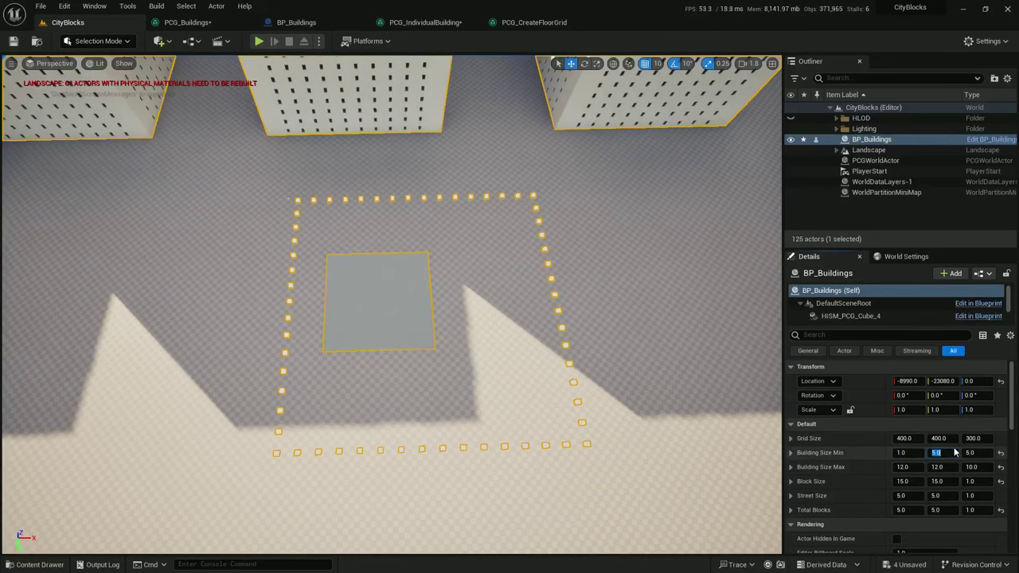
{"action": "type", "text": "1"}
{"action": "key", "text": "Return"}
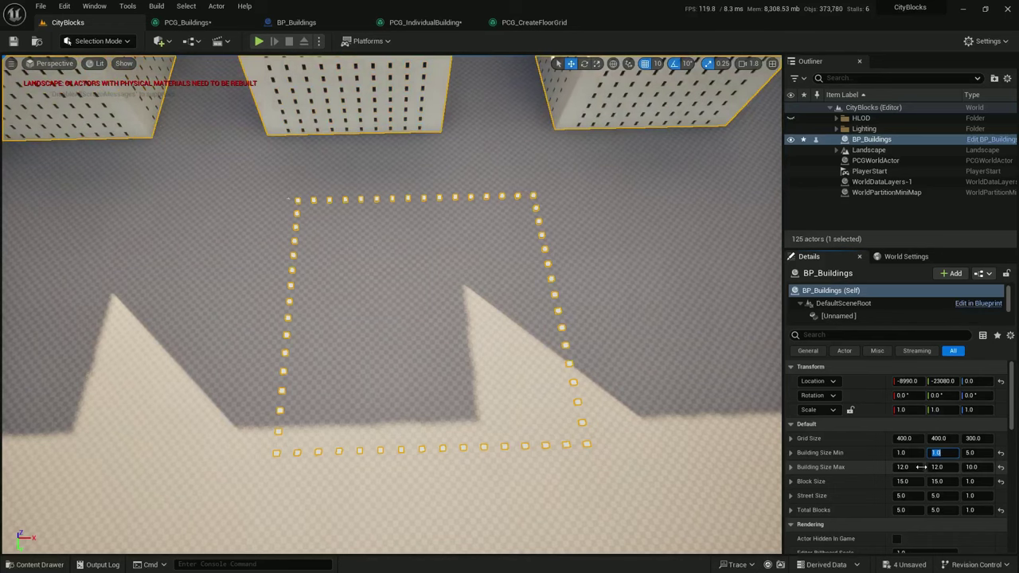
Set the X and Y values of Building Size Max to 1 and examine the block in the level
{"action": "left_click", "coordinate": [902, 466]}
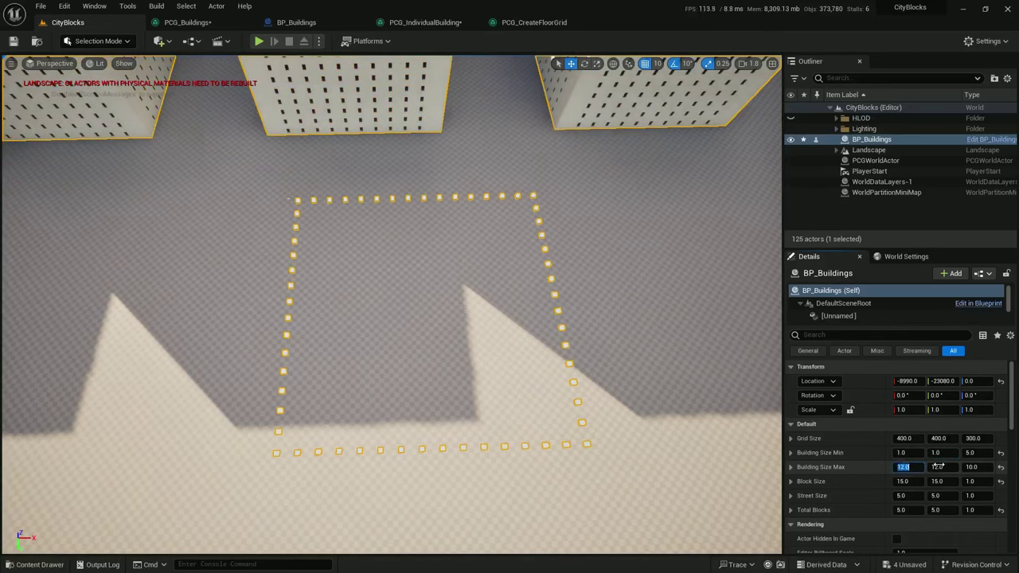
{"action": "type", "text": "1"}
{"action": "left_click", "coordinate": [936, 466]}
{"action": "type", "text": "1"}
{"action": "key", "text": "Return"}
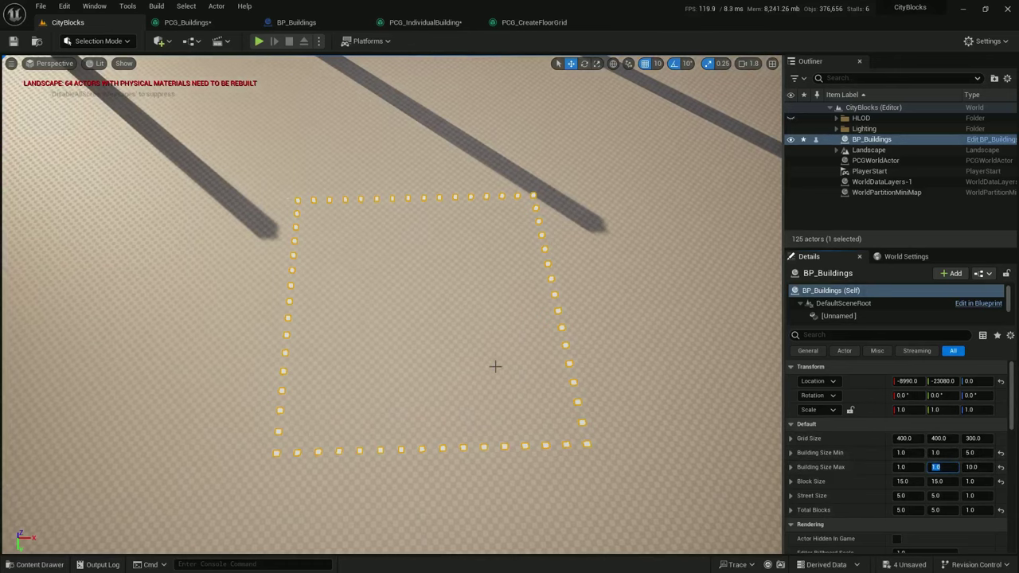
{"action": "right_click_drag", "start_coordinate": [398, 279], "coordinate": [400, 283]}
{"action": "key", "text": "w"}
{"action": "scroll", "coordinate": [400, 282], "scroll_direction": "down", "scroll_amount": 2}
In PCG_Buildings, inspect the attributes of the first Attribute Noise node, which feeds the Maths Multiply marked with an error
{"action": "left_click", "coordinate": [187, 22]}
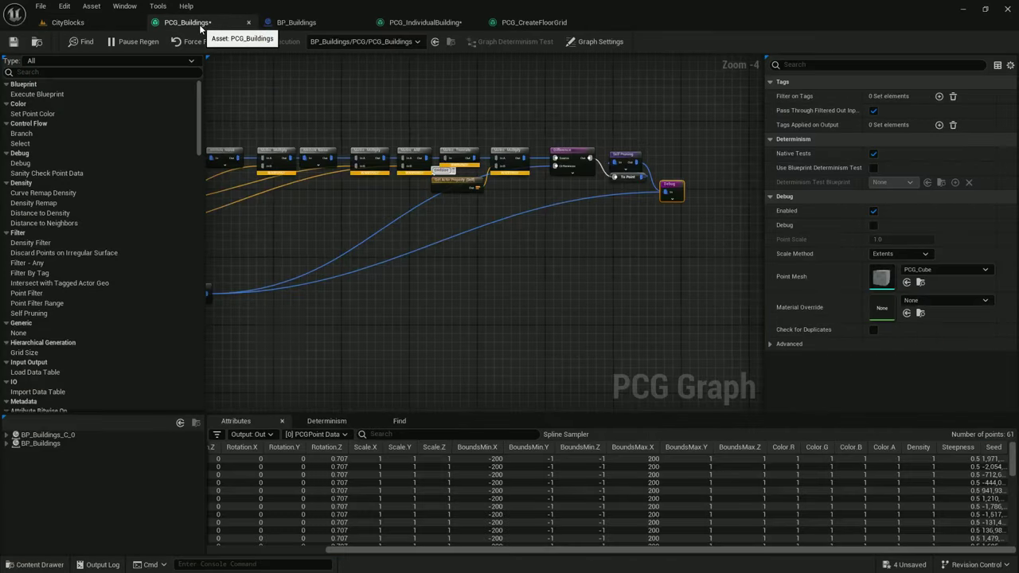
{"action": "scroll", "coordinate": [499, 146], "scroll_direction": "up", "scroll_amount": 2}
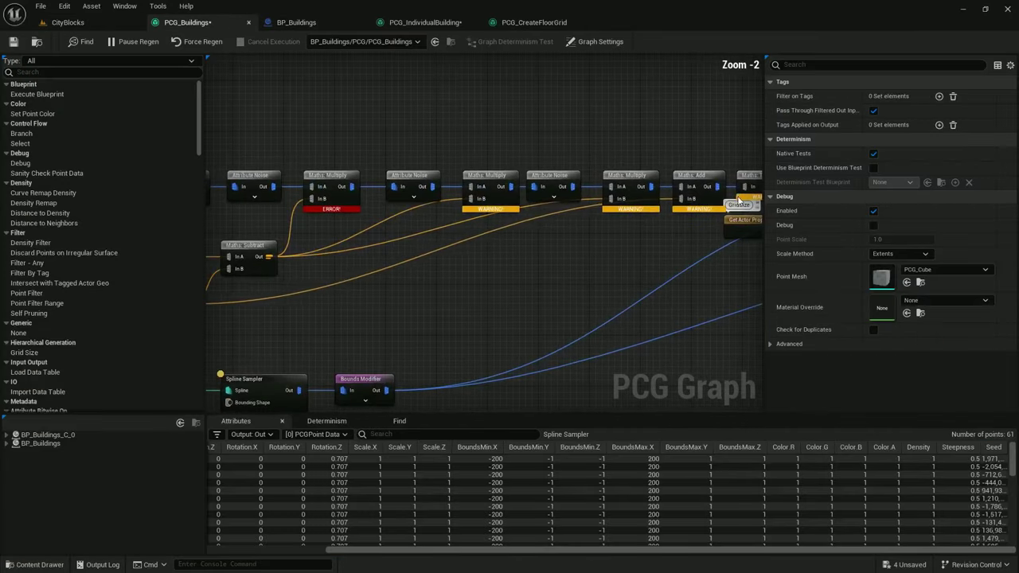
{"action": "mouse_move", "coordinate": [460, 223]}
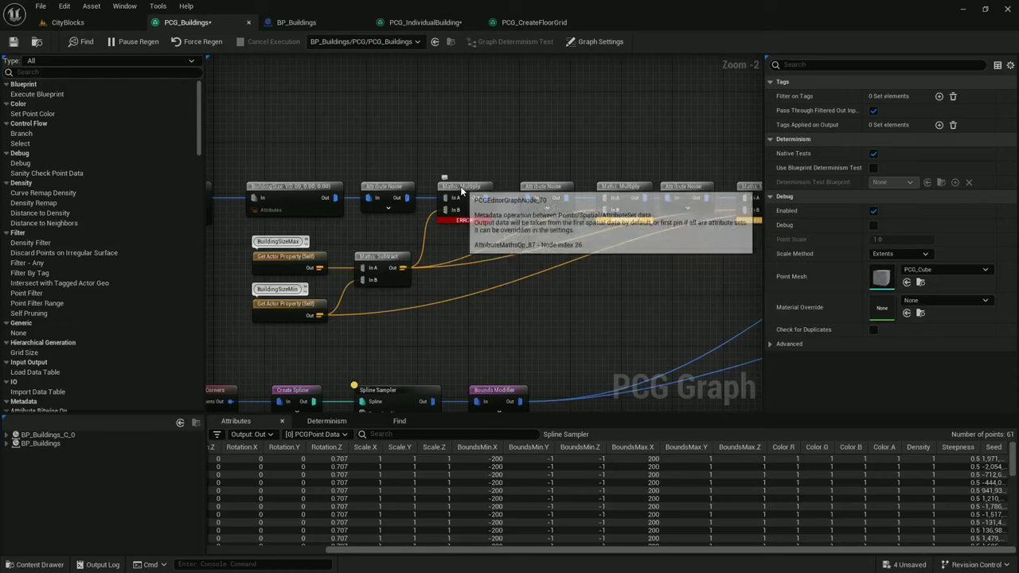
{"action": "left_click", "coordinate": [463, 188]}
{"action": "left_click", "coordinate": [408, 189]}
{"action": "key", "text": "a"}
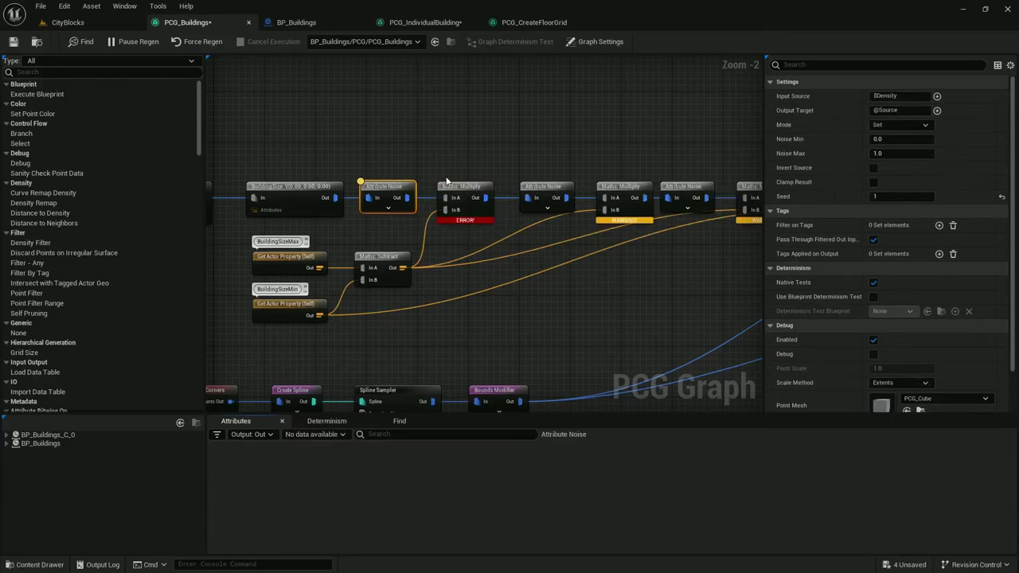
Set the graph's debug object to BP_Buildings/PCG/PCG_Buildings
{"action": "left_click", "coordinate": [382, 42]}
{"action": "left_click", "coordinate": [367, 76]}
{"action": "left_click", "coordinate": [368, 41]}
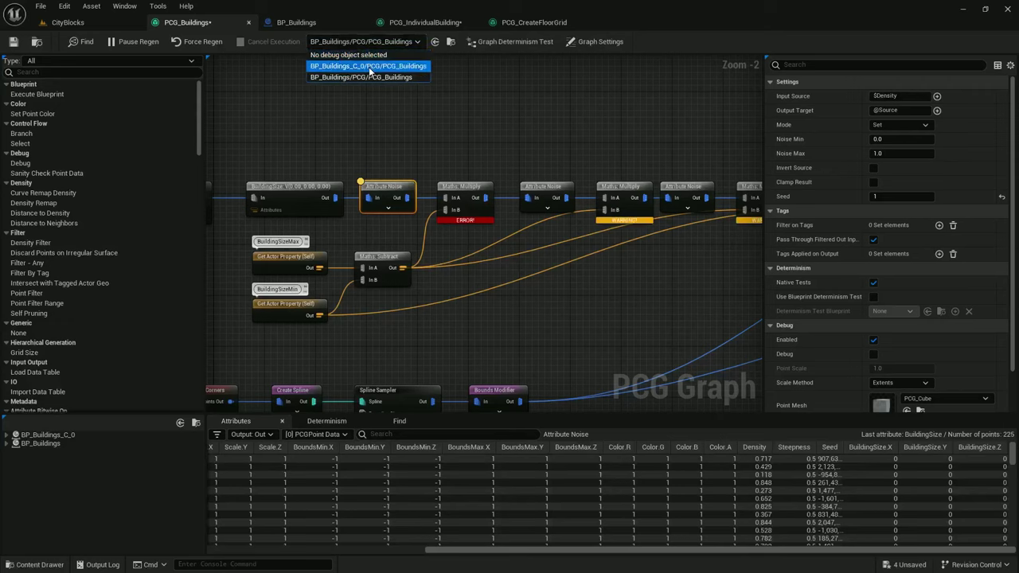
{"action": "left_click", "coordinate": [368, 76]}
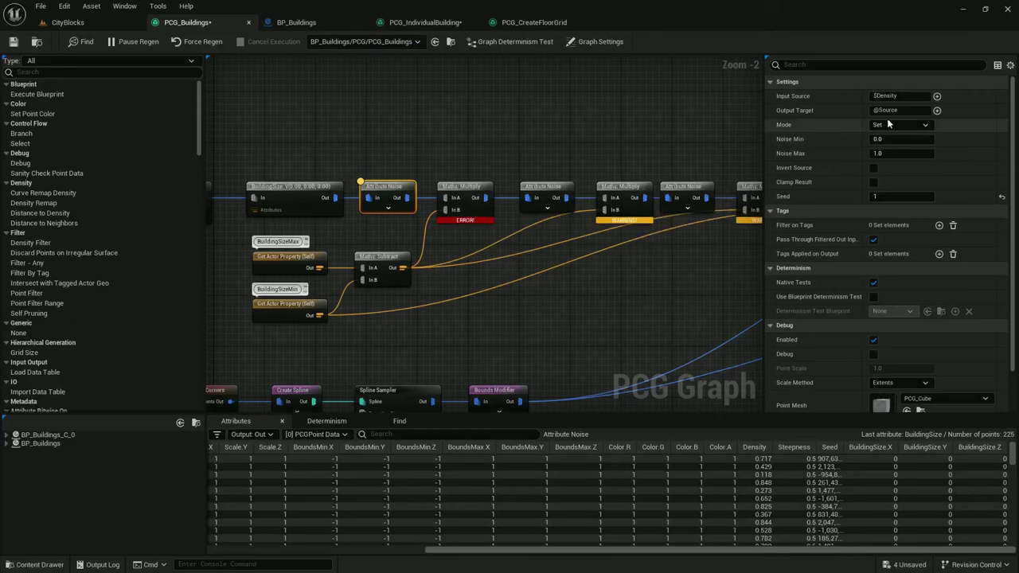
Set the first Attribute Noise node's Output Target to $Density and check the generated points in the CityBlocks level
{"action": "left_click", "coordinate": [904, 95]}
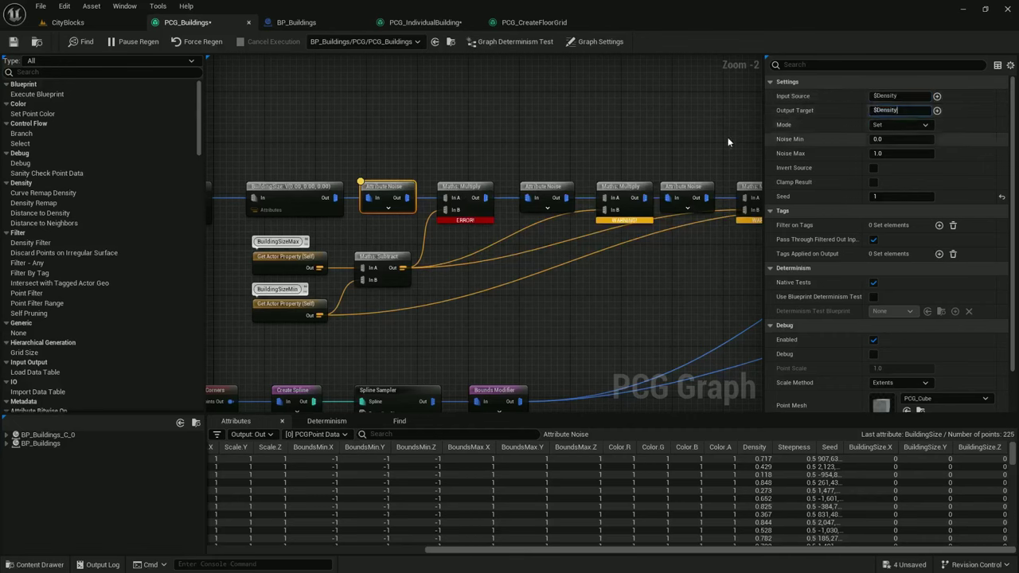
{"action": "left_click", "coordinate": [489, 140]}
{"action": "left_click", "coordinate": [464, 189]}
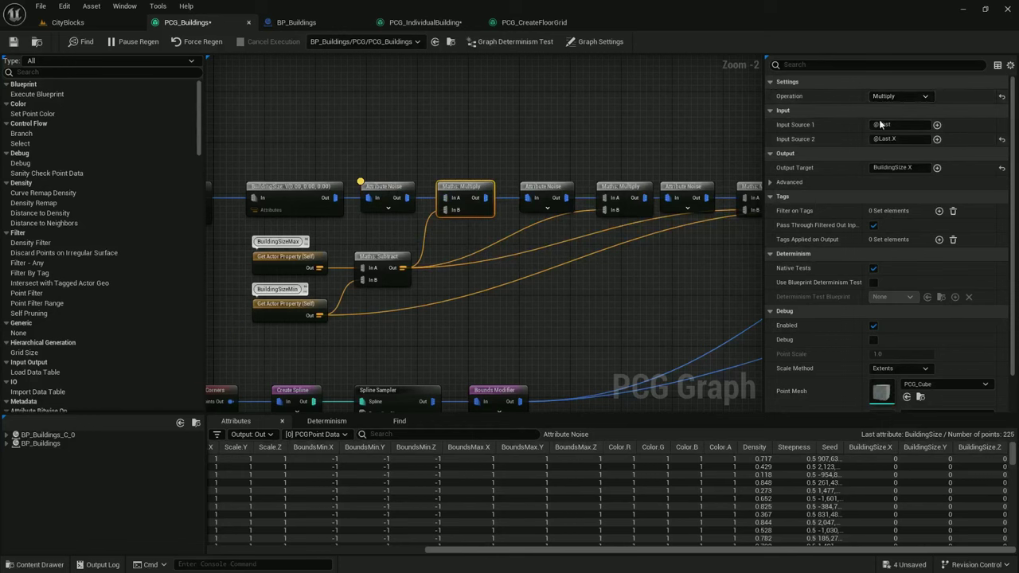
{"action": "right_click_drag", "start_coordinate": [581, 133], "coordinate": [428, 132]}
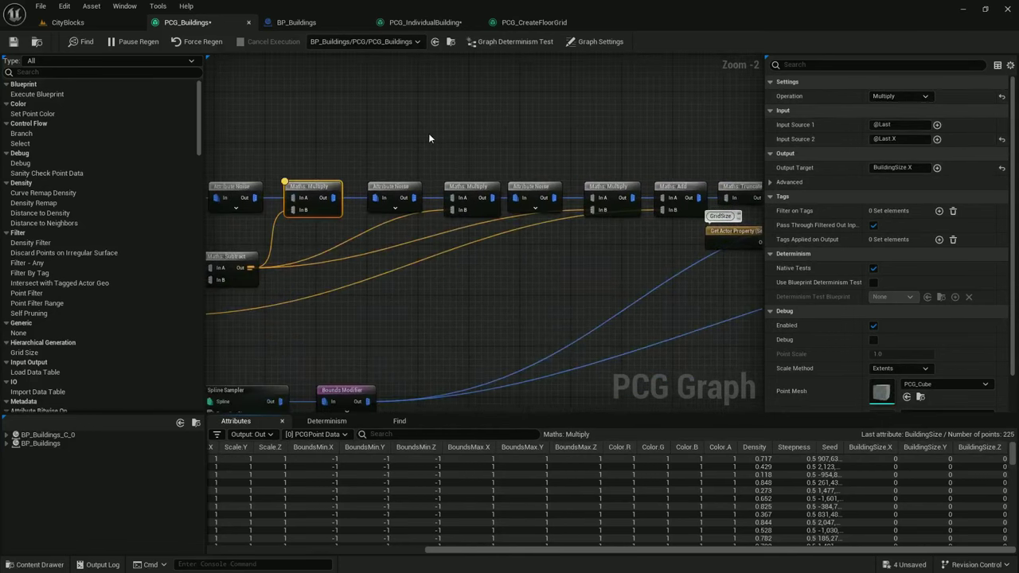
{"action": "left_click", "coordinate": [67, 22]}
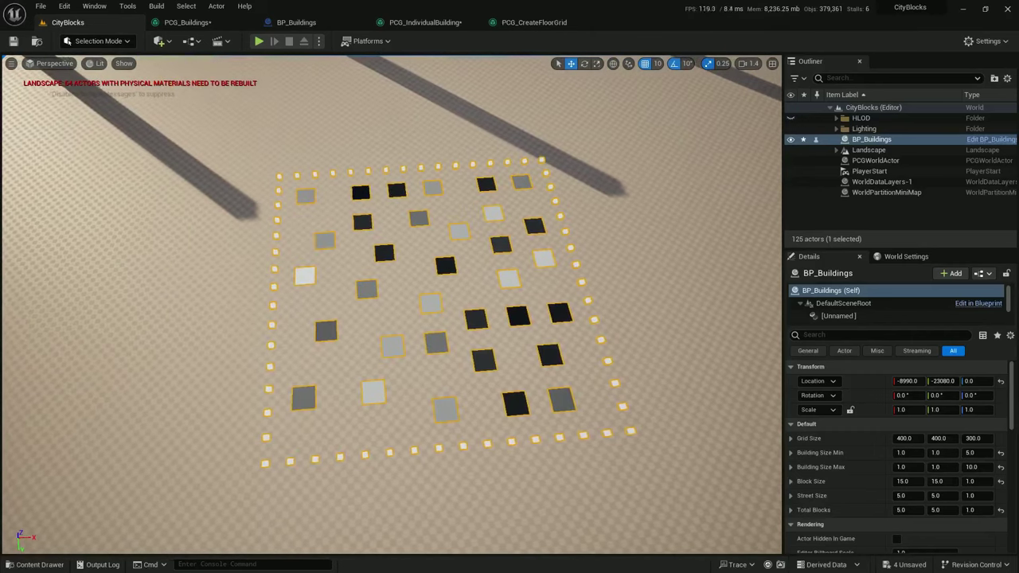
{"action": "left_click", "coordinate": [197, 22]}
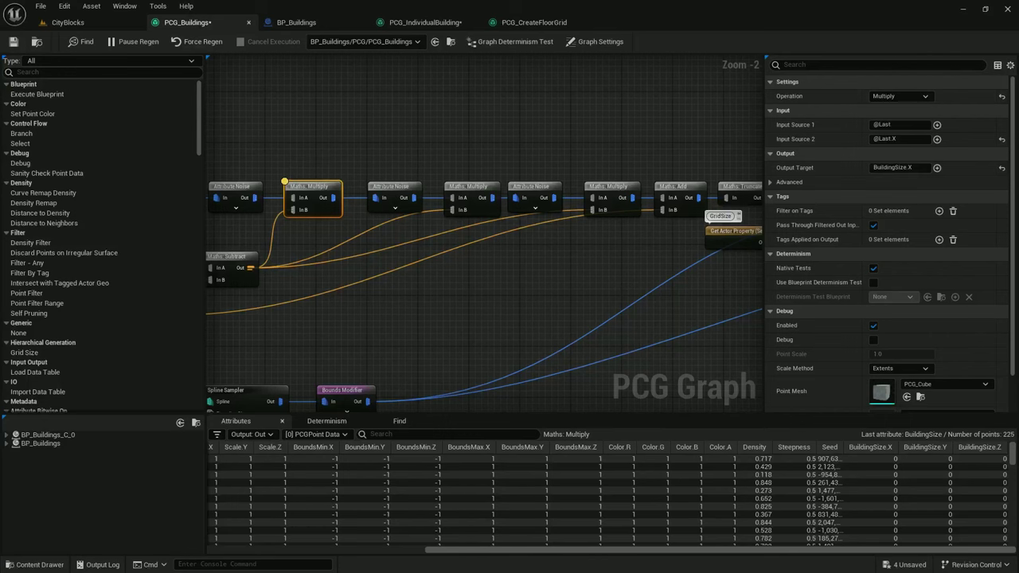
Review the first Attribute Noise node's settings and open the BP_Buildings blueprint
{"action": "right_click_drag", "start_coordinate": [226, 195], "coordinate": [355, 184]}
{"action": "left_click", "coordinate": [355, 184]}
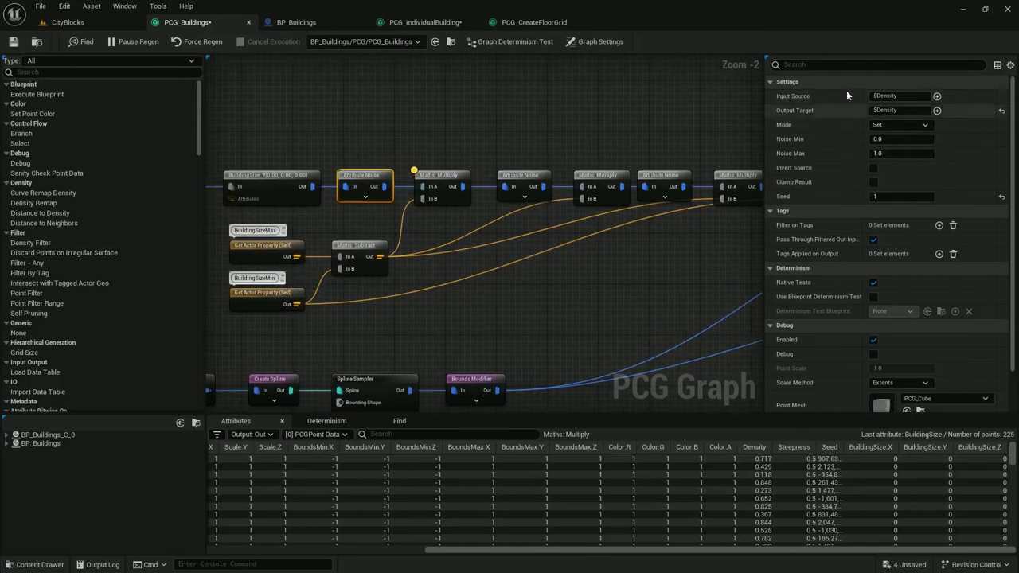
{"action": "right_click_drag", "start_coordinate": [587, 103], "coordinate": [507, 140]}
{"action": "scroll", "coordinate": [513, 133], "scroll_direction": "down", "scroll_amount": 1}
{"action": "left_click", "coordinate": [296, 22]}
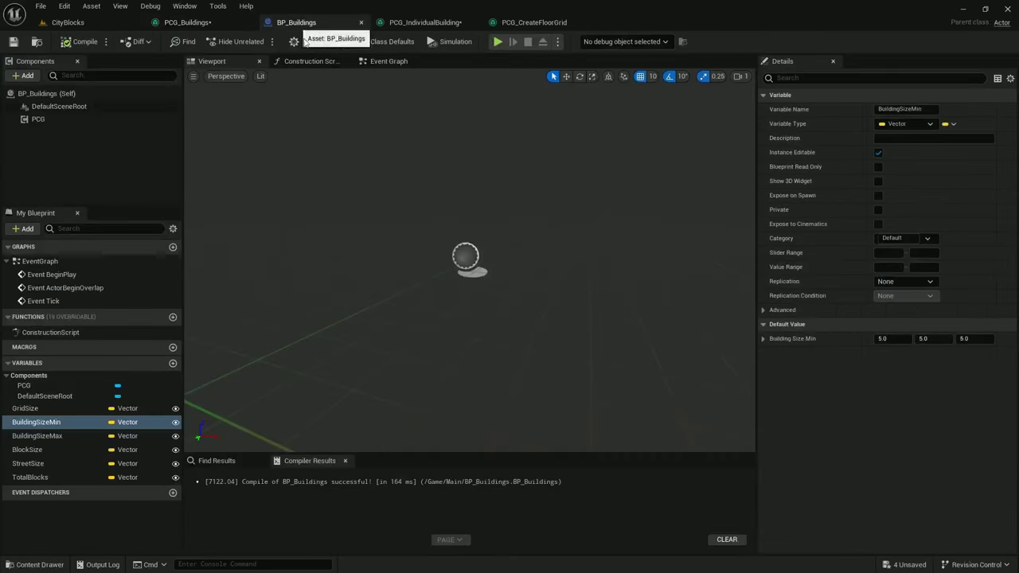
Examine the points in CityBlocks and the point attributes of the Self Pruning and PCG_CreateFloorGrid nodes in PCG_Buildings
{"action": "left_click", "coordinate": [68, 23]}
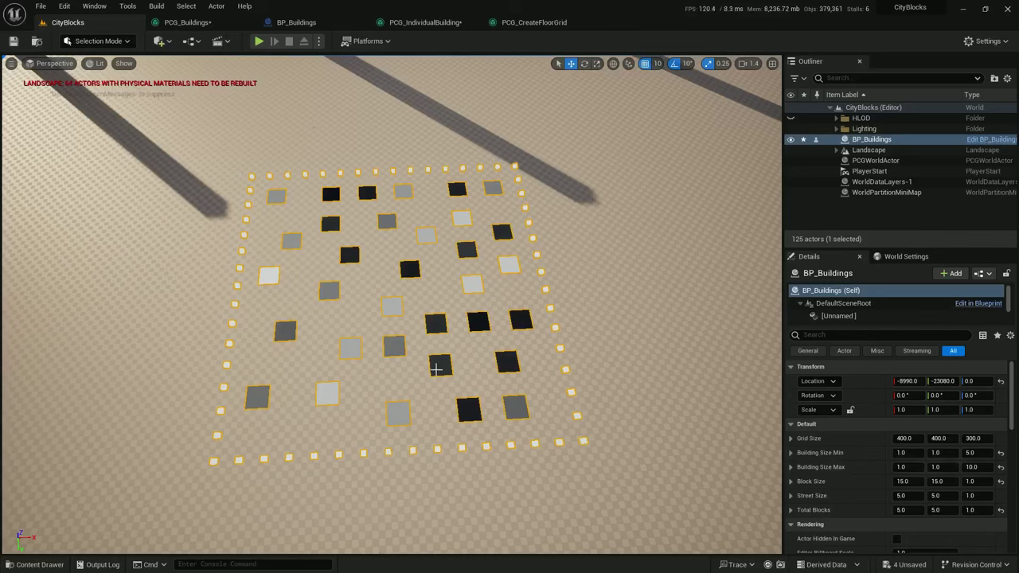
{"action": "left_click", "coordinate": [206, 24]}
{"action": "right_click_drag", "start_coordinate": [358, 169], "coordinate": [445, 141]}
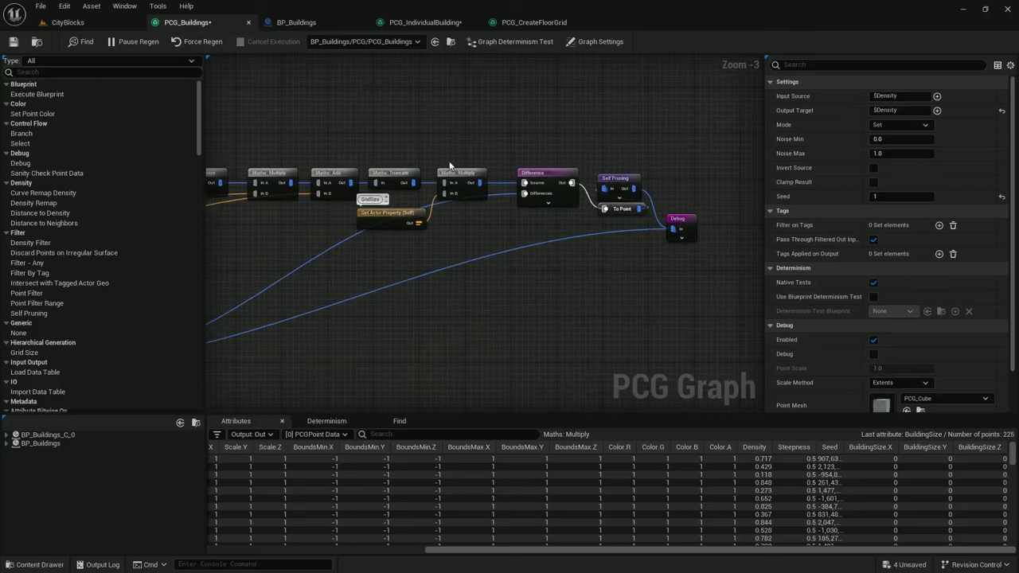
{"action": "left_click", "coordinate": [616, 181]}
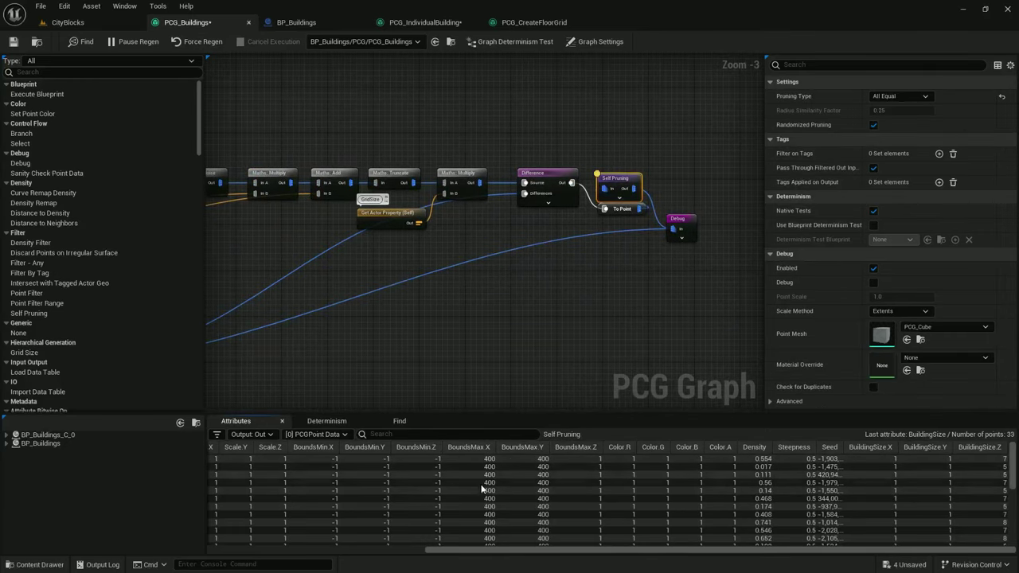
{"action": "scroll", "coordinate": [446, 498], "scroll_direction": "left", "scroll_amount": 3}
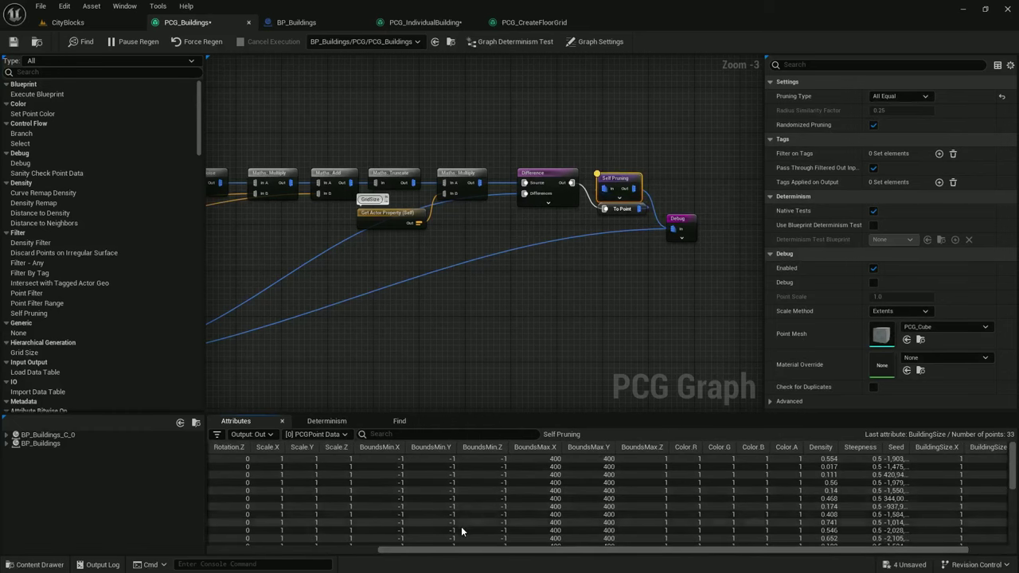
{"action": "left_click_drag", "start_coordinate": [567, 550], "coordinate": [374, 549]}
{"action": "right_click_drag", "start_coordinate": [365, 391], "coordinate": [811, 394]}
{"action": "right_click_drag", "start_coordinate": [950, 333], "coordinate": [443, 343]}
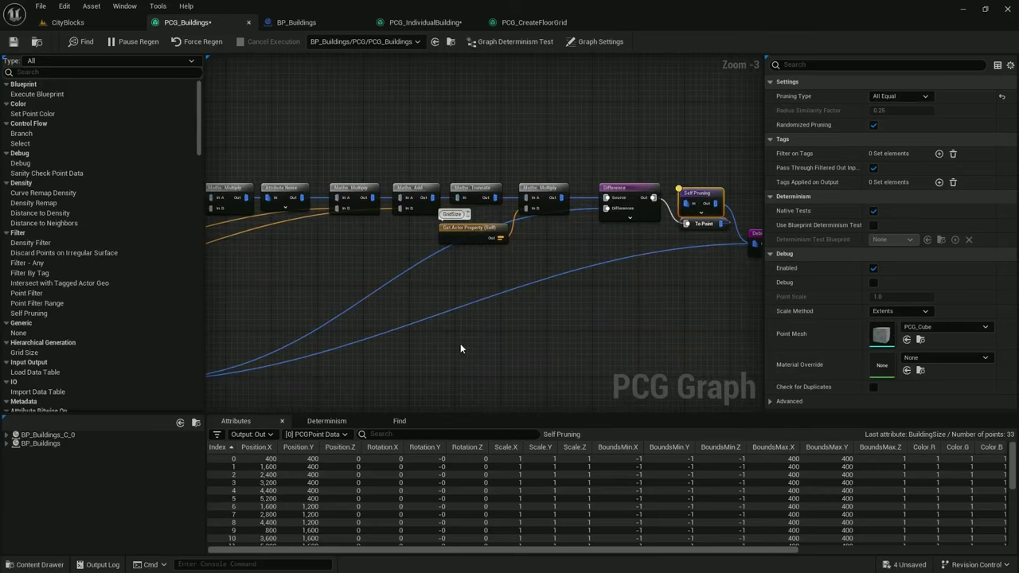
{"action": "left_click", "coordinate": [543, 189]}
{"action": "right_click_drag", "start_coordinate": [271, 230], "coordinate": [760, 214]}
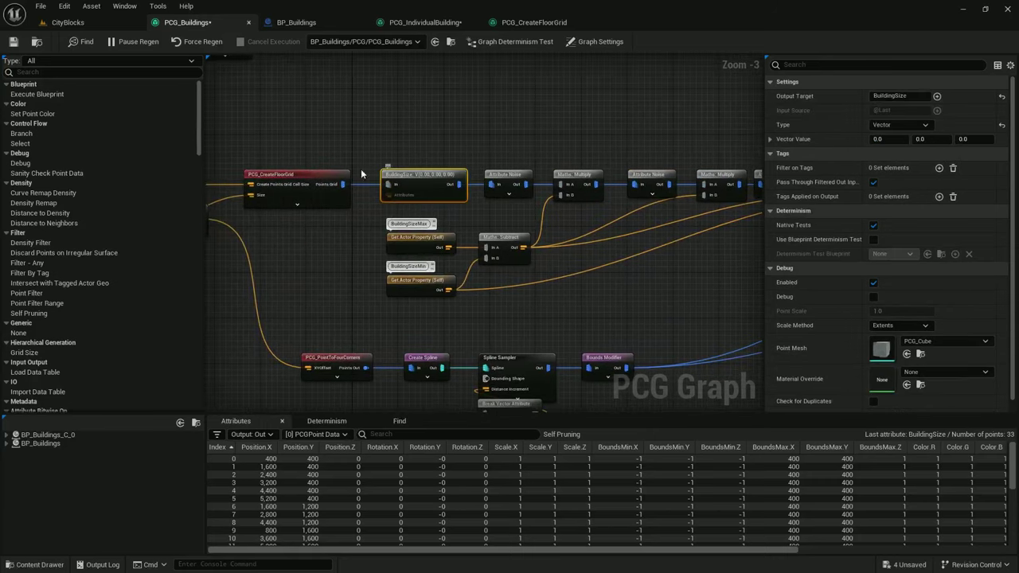
{"action": "left_click", "coordinate": [284, 180]}
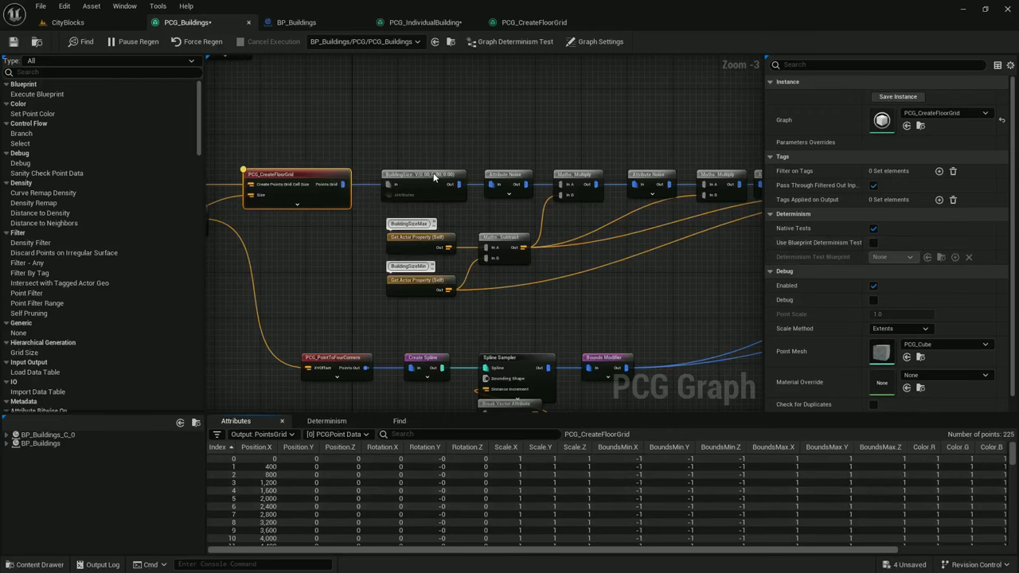
Insert a Bounds Modifier node between PCG_CreateFloorGrid's Points Grid output and the BuildingSize attribute node
{"action": "right_click_drag", "start_coordinate": [430, 155], "coordinate": [592, 156]}
{"action": "left_click_drag", "start_coordinate": [454, 183], "coordinate": [507, 147]}
{"action": "type", "text": "bounds"}
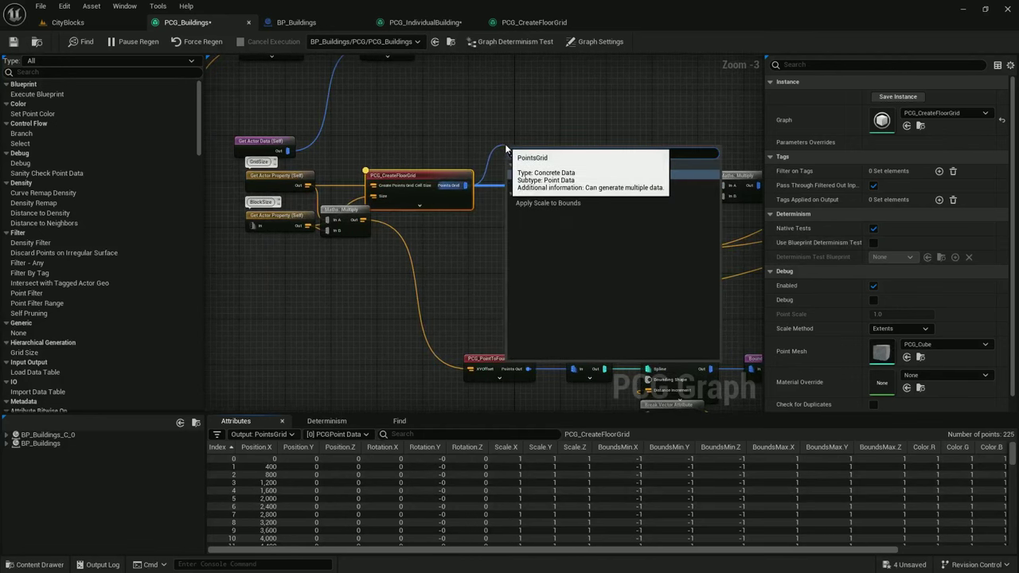
{"action": "key", "text": "Return"}
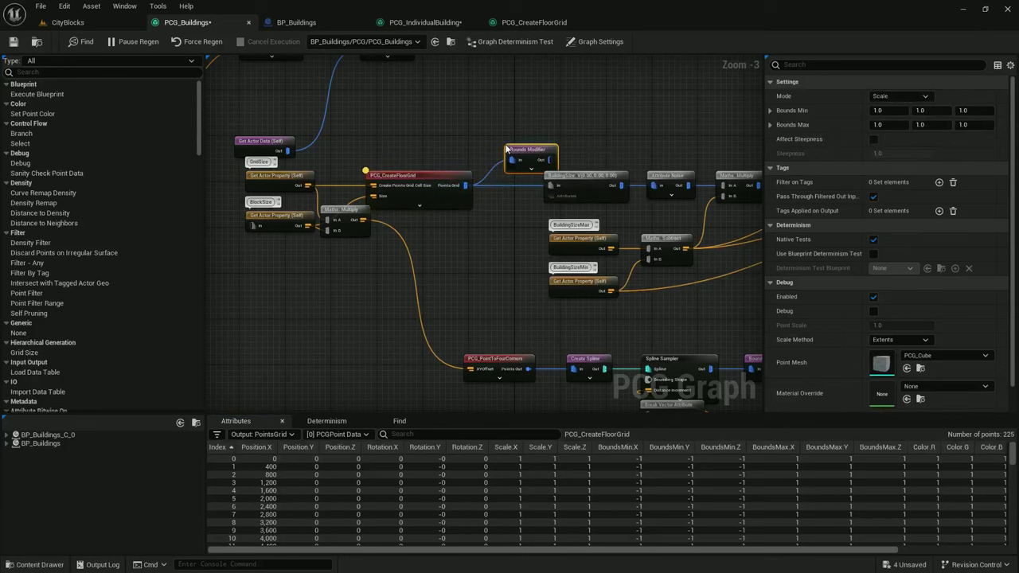
{"action": "left_click_drag", "start_coordinate": [548, 160], "coordinate": [549, 185]}
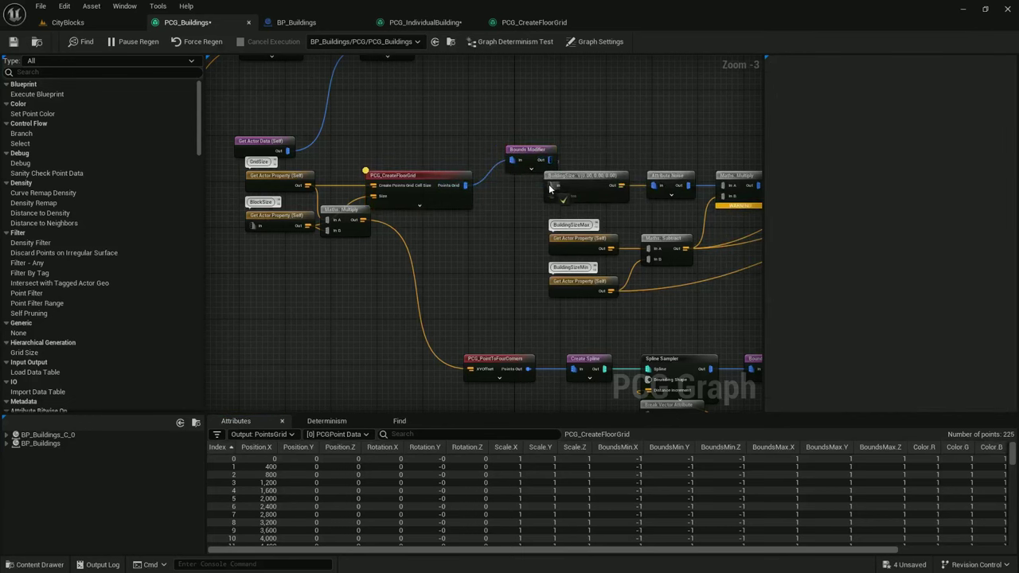
{"action": "left_click_drag", "start_coordinate": [530, 150], "coordinate": [511, 172]}
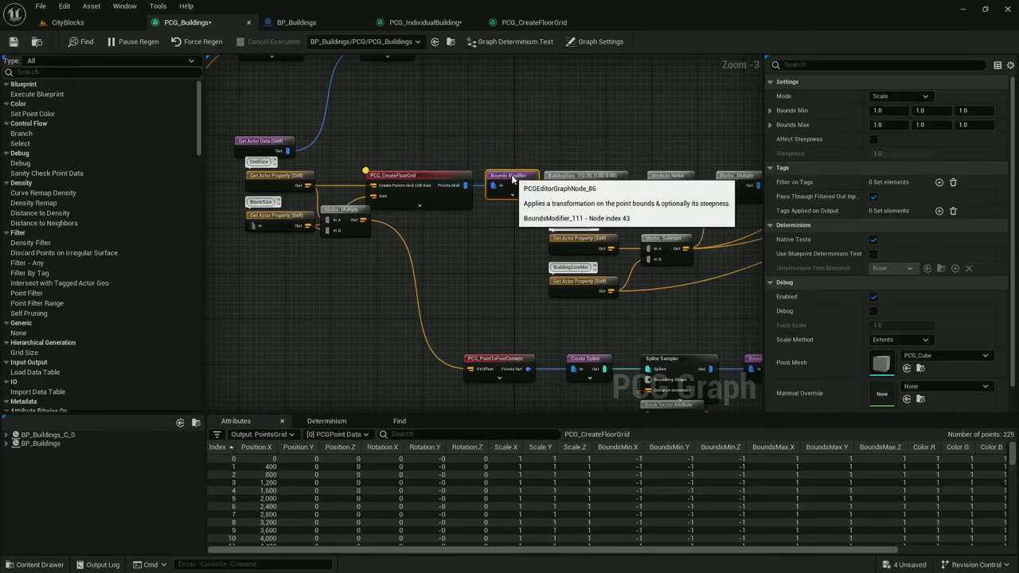
Switch the new Bounds Modifier to Set mode, with X and Y at 0 for Bounds Min and 50 for Bounds Max
{"action": "left_click", "coordinate": [900, 96]}
{"action": "left_click", "coordinate": [885, 111]}
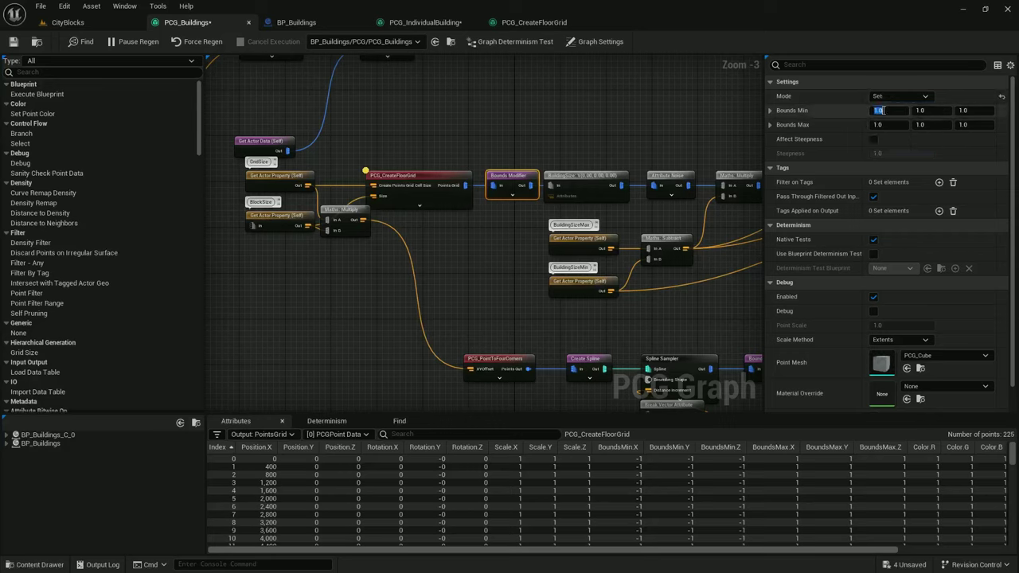
{"action": "type", "text": "0"}
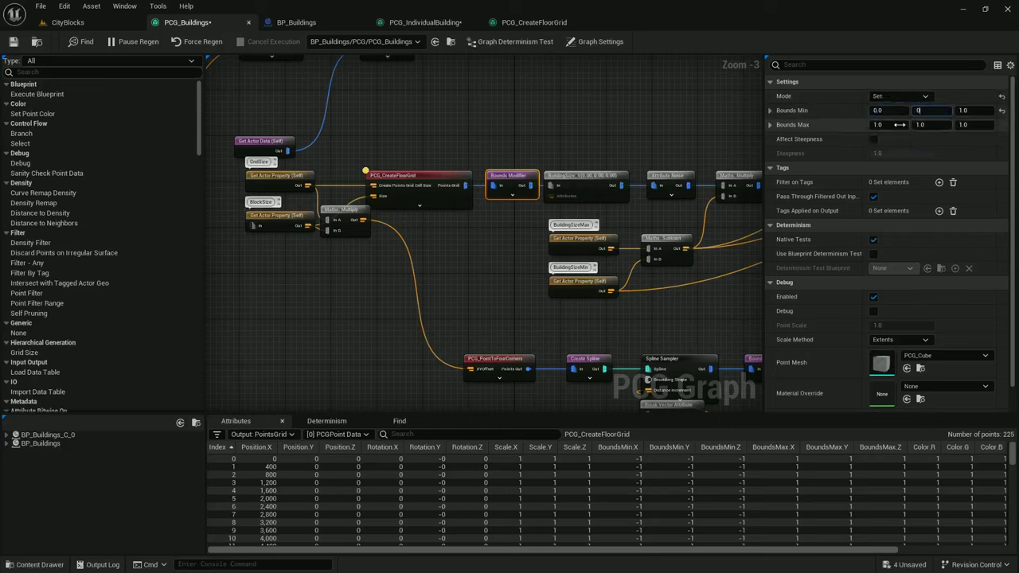
{"action": "left_click", "coordinate": [895, 126]}
{"action": "type", "text": "50"}
{"action": "left_click", "coordinate": [926, 126]}
{"action": "type", "text": "50"}
Set the new Bounds Modifier's Z bounds to -50 and 50, enable Affect Steepness, and check the points in CityBlocks
{"action": "left_click", "coordinate": [964, 111]}
{"action": "type", "text": "-50"}
{"action": "left_click", "coordinate": [974, 125]}
{"action": "left_click", "coordinate": [973, 125]}
{"action": "type", "text": "50"}
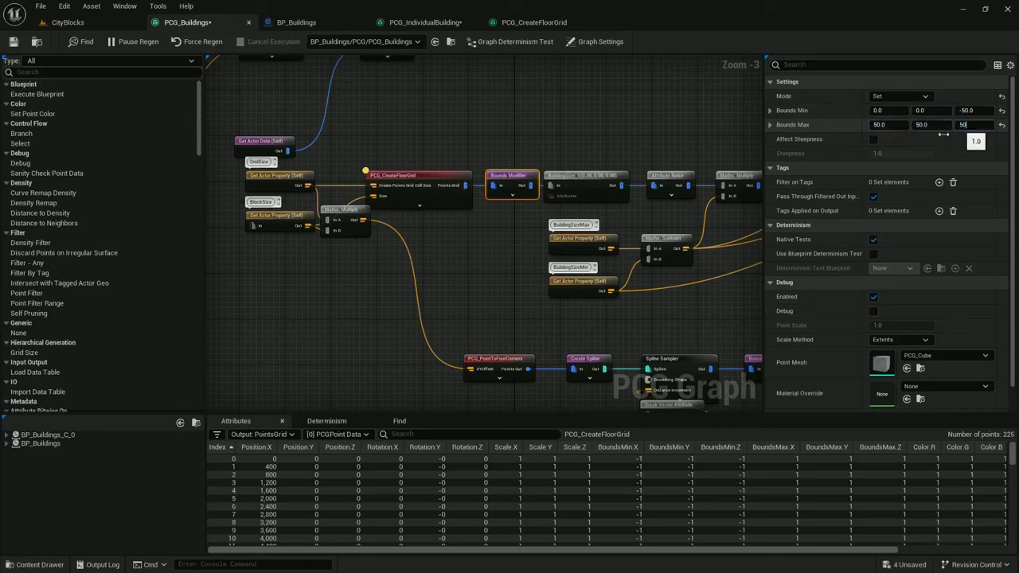
{"action": "left_click", "coordinate": [876, 138]}
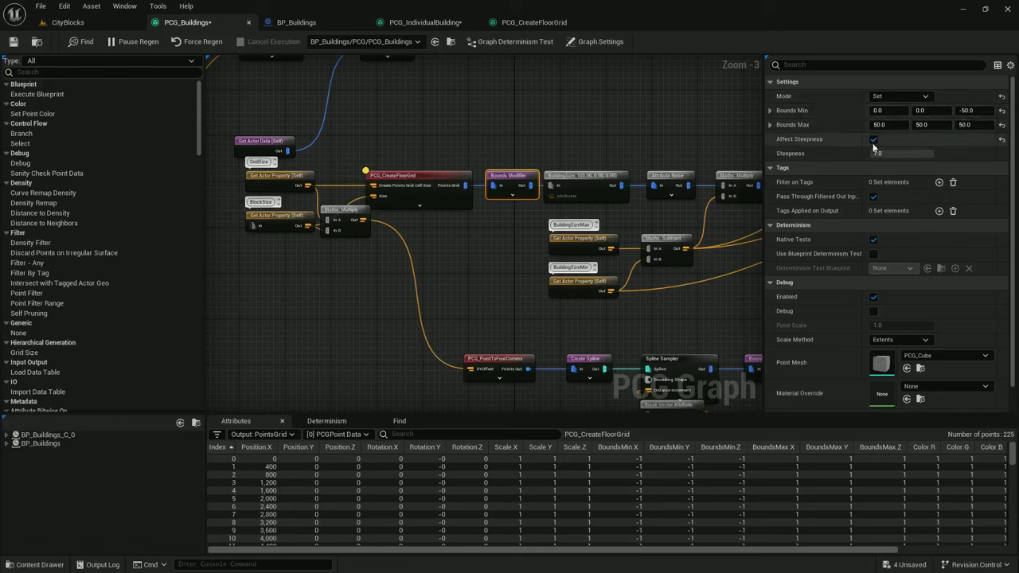
{"action": "left_click", "coordinate": [86, 26]}
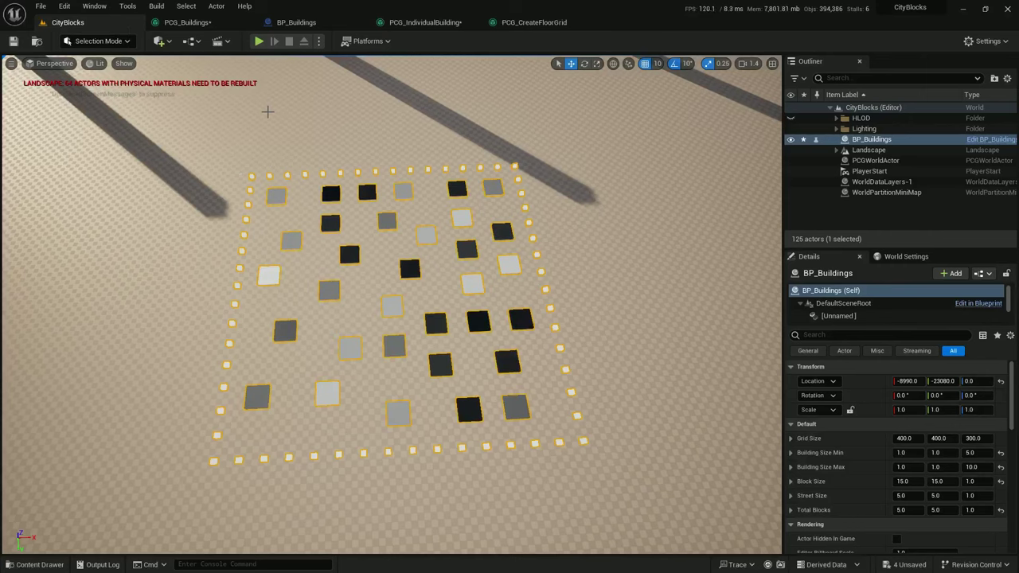
Set the floor grid Bounds Modifier's Bounds Min X to 1 and inspect how the points fill the block in CityBlocks
{"action": "left_click", "coordinate": [191, 22]}
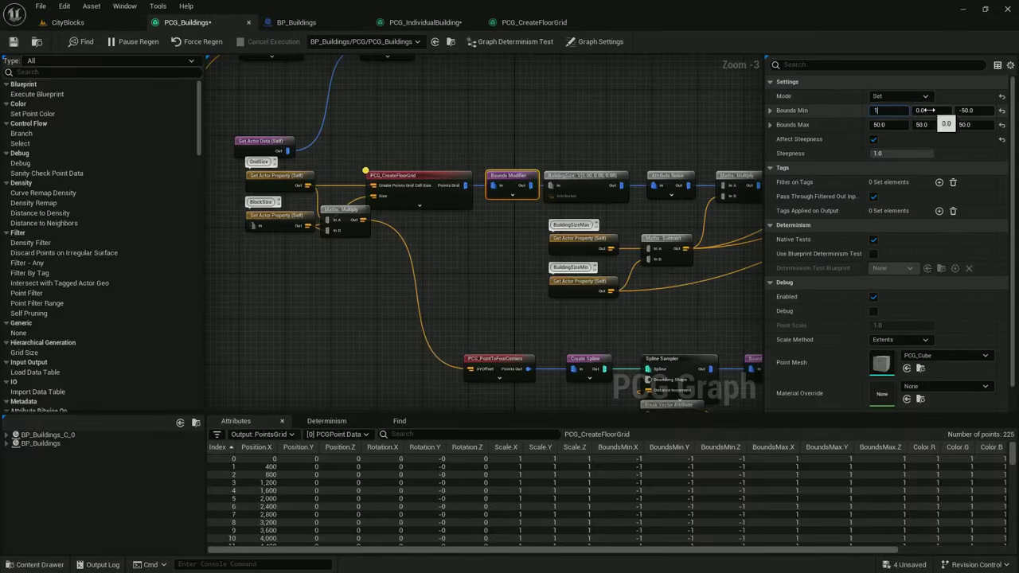
{"action": "key", "text": "Tab"}
{"action": "left_click", "coordinate": [115, 25]}
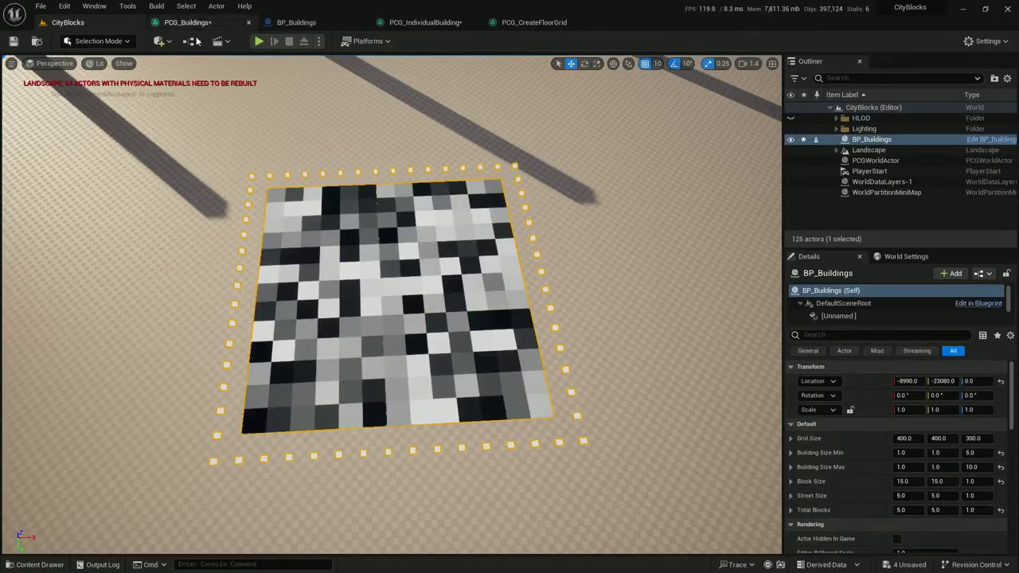
{"action": "right_click_drag", "start_coordinate": [401, 215], "coordinate": [386, 320]}
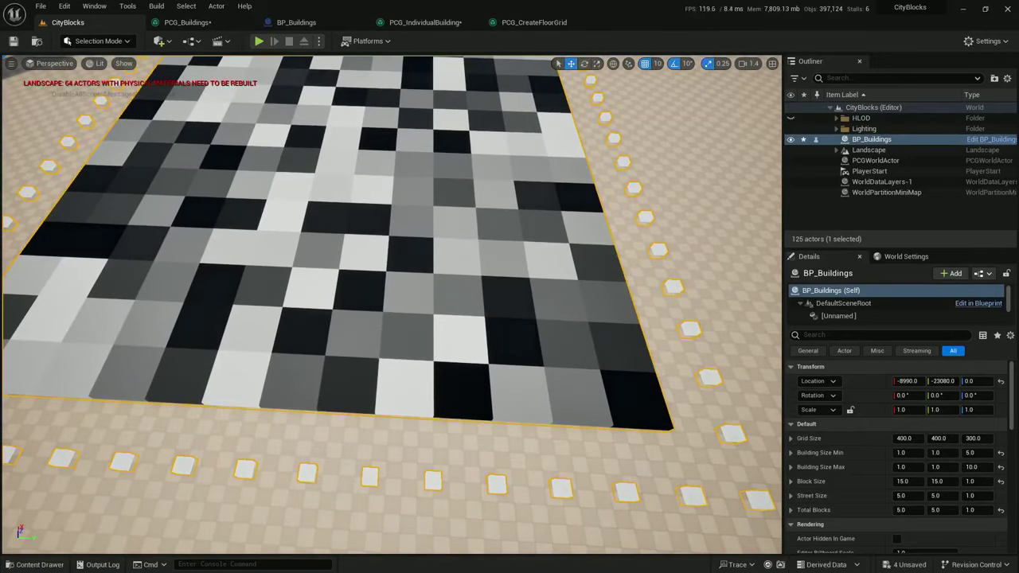
{"action": "right_click_drag", "start_coordinate": [483, 323], "coordinate": [302, 357]}
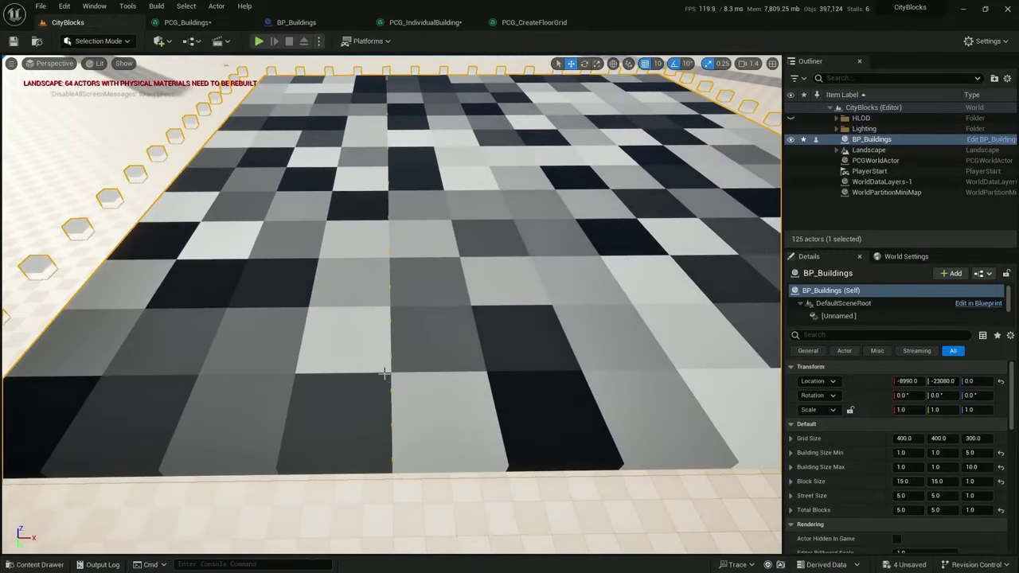
{"action": "right_click_drag", "start_coordinate": [420, 228], "coordinate": [286, 282]}
{"action": "right_click_drag", "start_coordinate": [442, 279], "coordinate": [391, 290]}
{"action": "right_click_drag", "start_coordinate": [427, 336], "coordinate": [402, 340]}
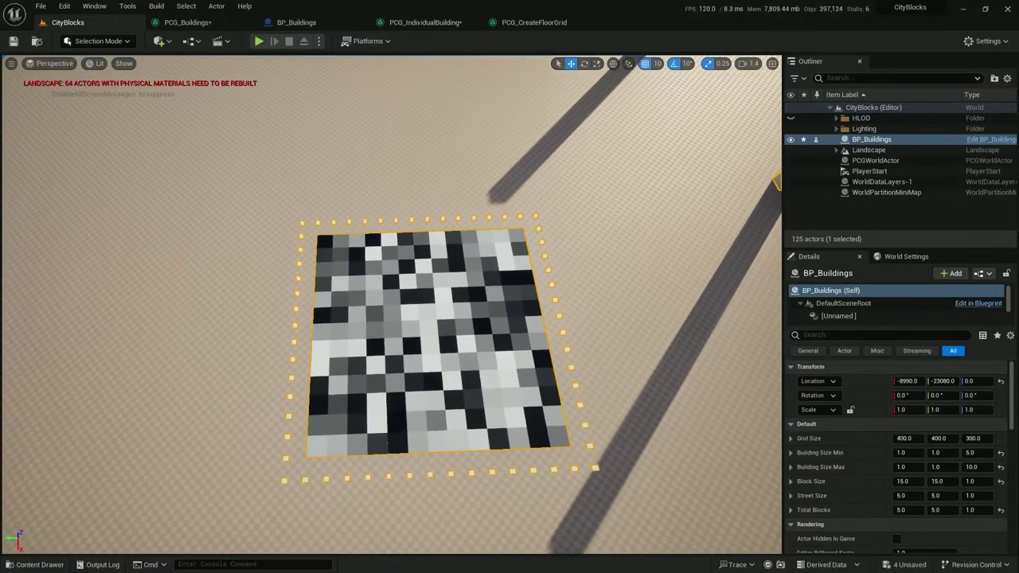
Set BP_Buildings' Block Size X and Y to 10 and examine the gap between the building points and the spline border
{"action": "left_click", "coordinate": [906, 481]}
{"action": "key", "text": "Tab"}
{"action": "type", "text": "10"}
{"action": "key", "text": "Return"}
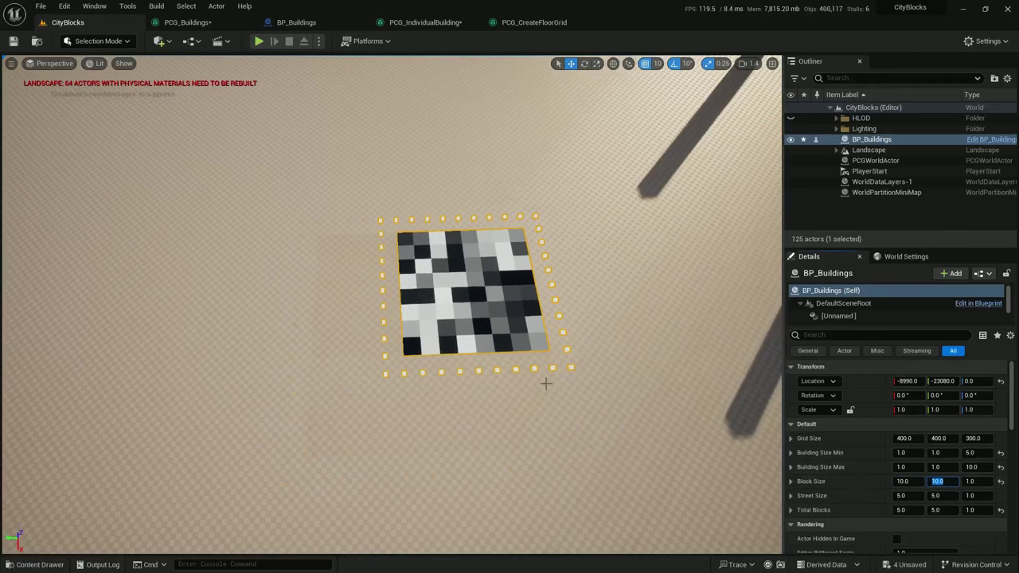
{"action": "right_click_drag", "start_coordinate": [479, 355], "coordinate": [508, 366]}
{"action": "right_click_drag", "start_coordinate": [395, 362], "coordinate": [408, 363]}
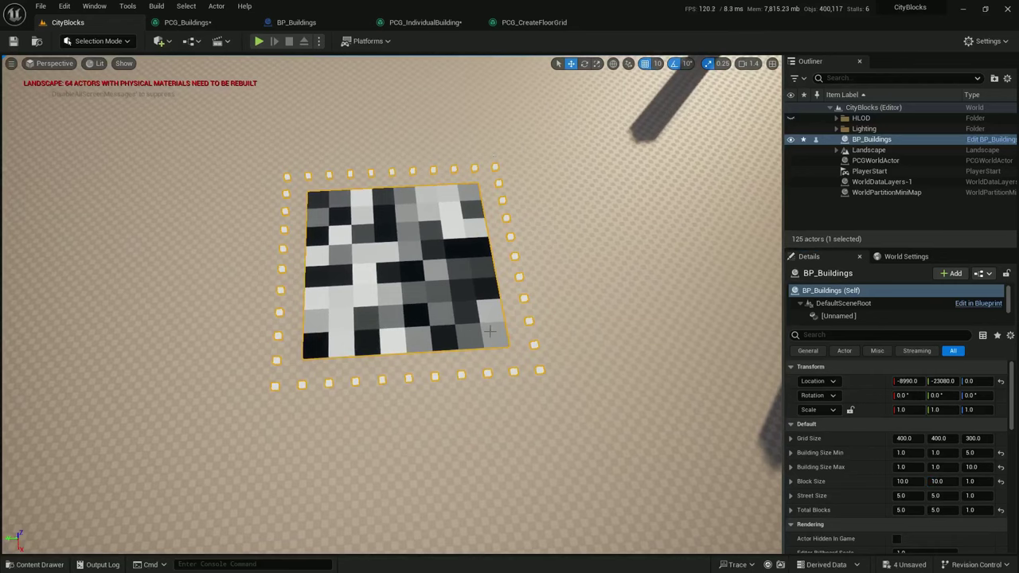
{"action": "right_click_drag", "start_coordinate": [420, 224], "coordinate": [407, 273]}
{"action": "scroll", "coordinate": [396, 243], "scroll_direction": "down", "scroll_amount": 1}
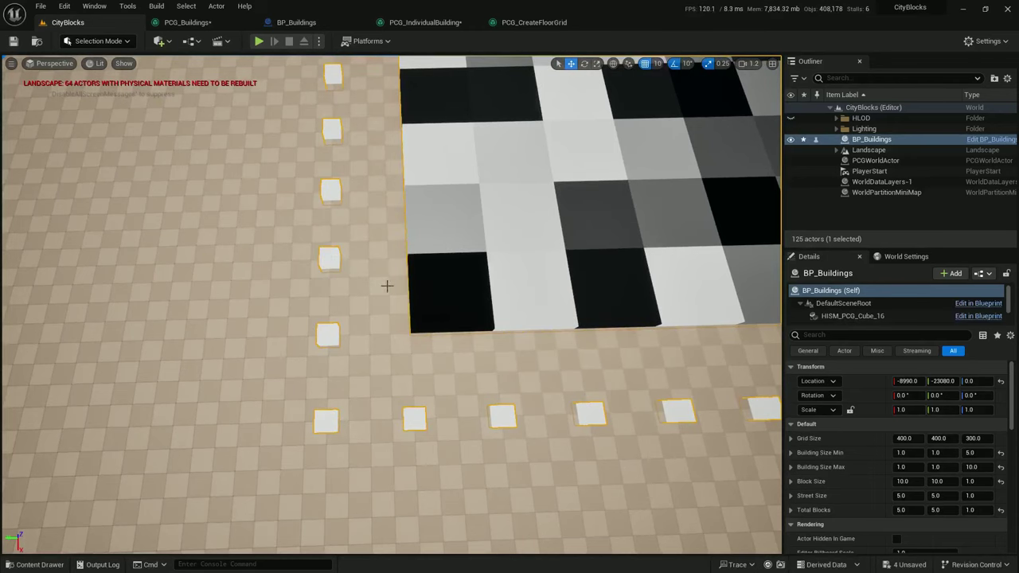
{"action": "scroll", "coordinate": [398, 291], "scroll_direction": "down", "scroll_amount": 5}
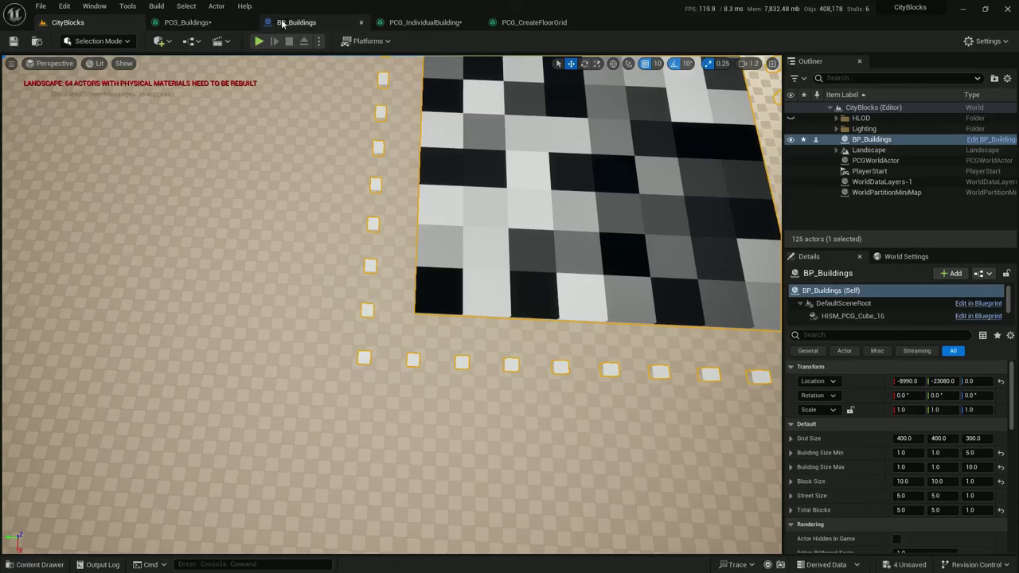
Try Bounds Min X 0 and Bounds Max X 100 on the Bounds Modifier after Spline Sampler and check the border in CityBlocks
{"action": "left_click", "coordinate": [191, 22]}
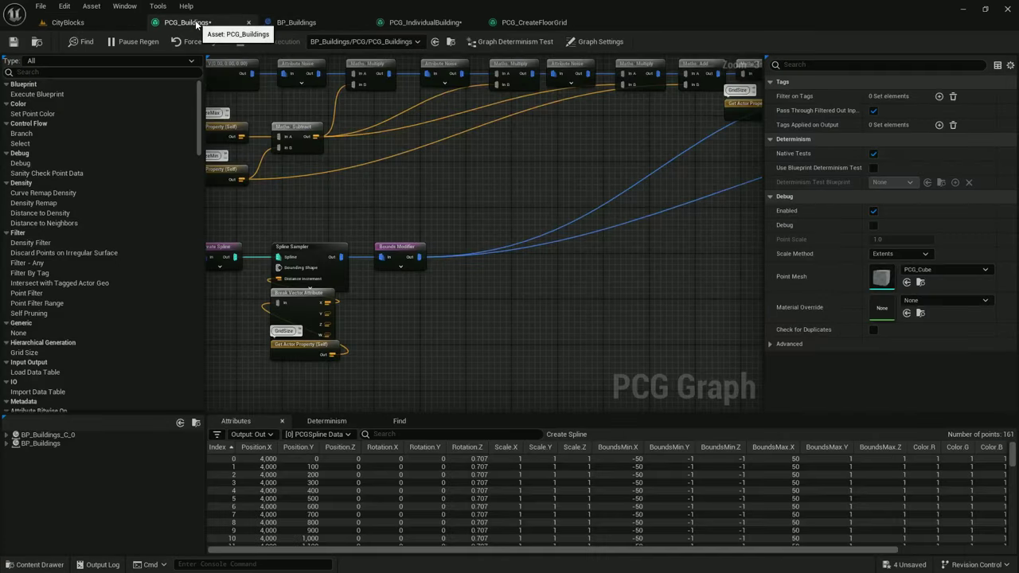
{"action": "left_click", "coordinate": [398, 248]}
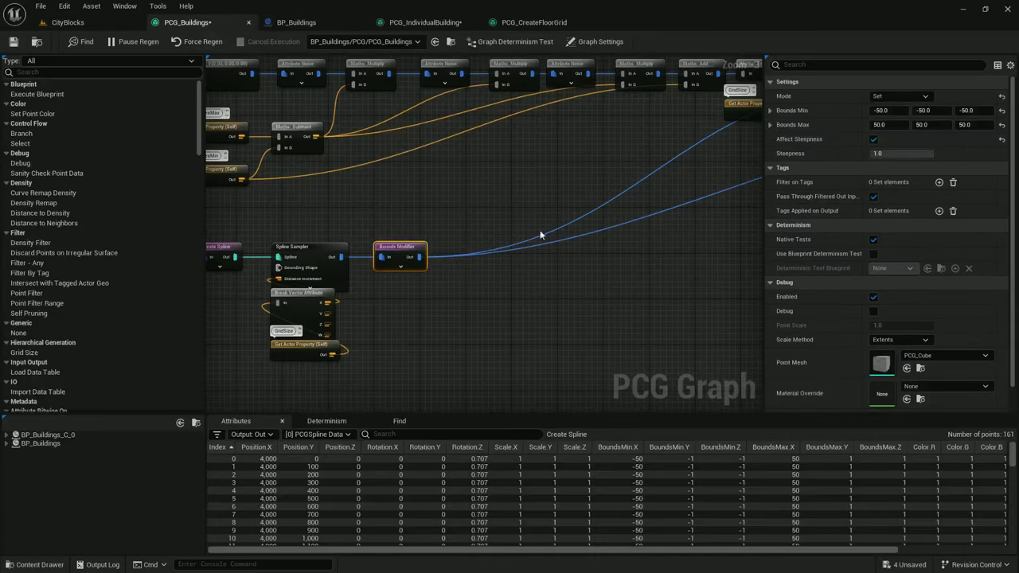
{"action": "left_click", "coordinate": [880, 110]}
{"action": "type", "text": "0"}
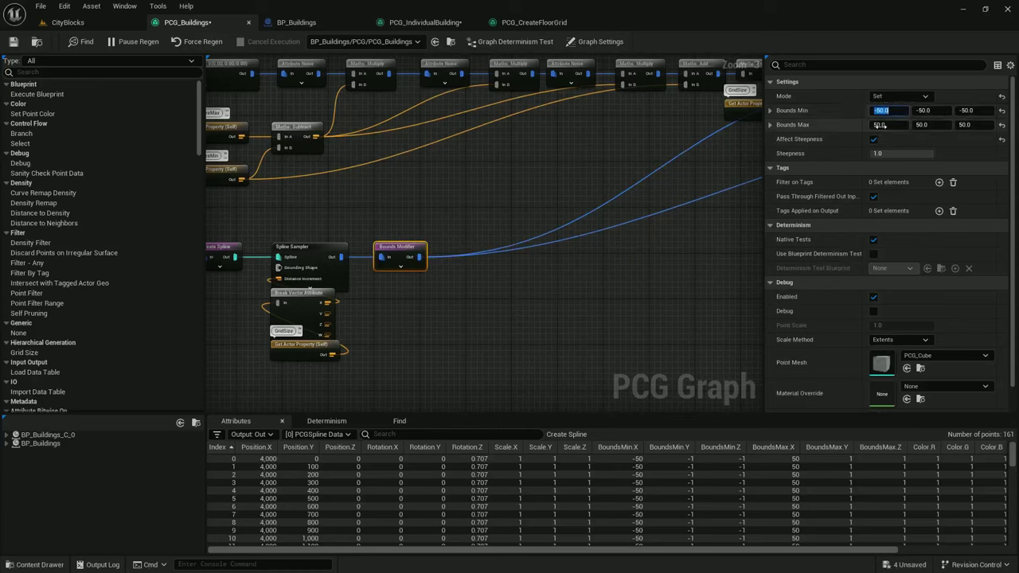
{"action": "left_click", "coordinate": [880, 124]}
{"action": "type", "text": "100"}
{"action": "left_click", "coordinate": [108, 23]}
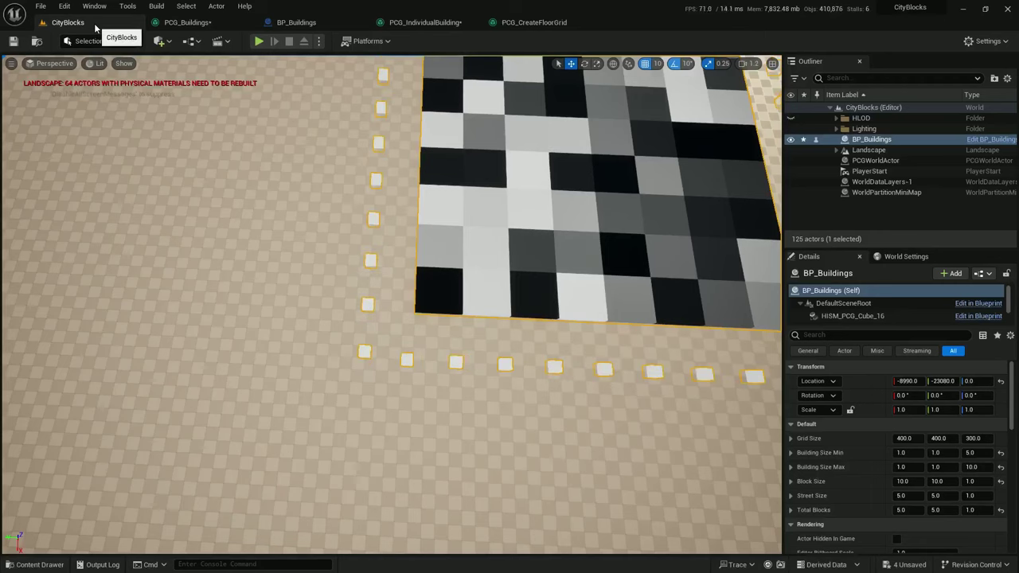
Return the spline Bounds Modifier's X bounds to -50 and 50, try Bounds Min Y 0 with a changed Bounds Max Y, and check CityBlocks
{"action": "left_click", "coordinate": [175, 24]}
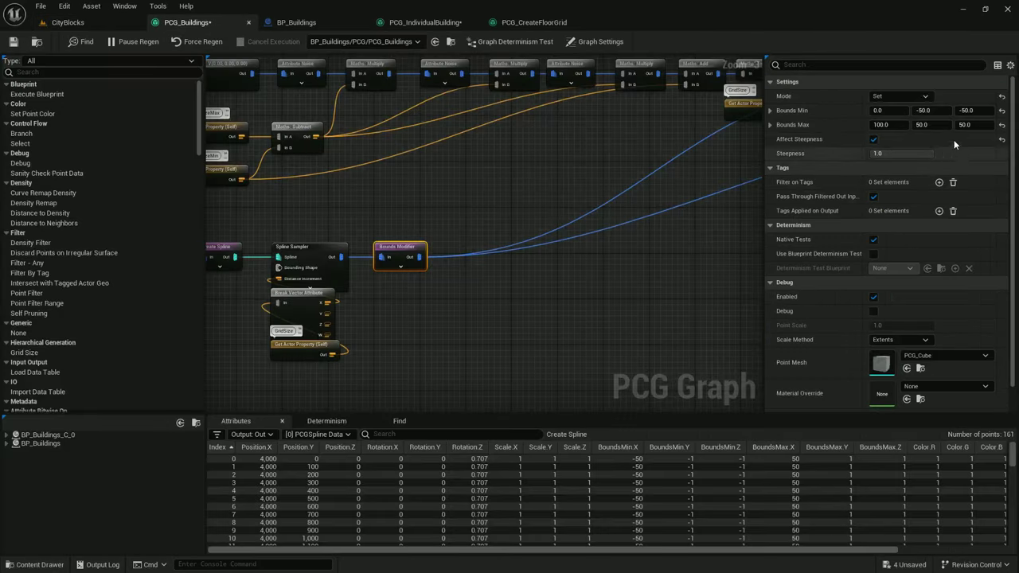
{"action": "left_click", "coordinate": [884, 110]}
{"action": "type", "text": "-50"}
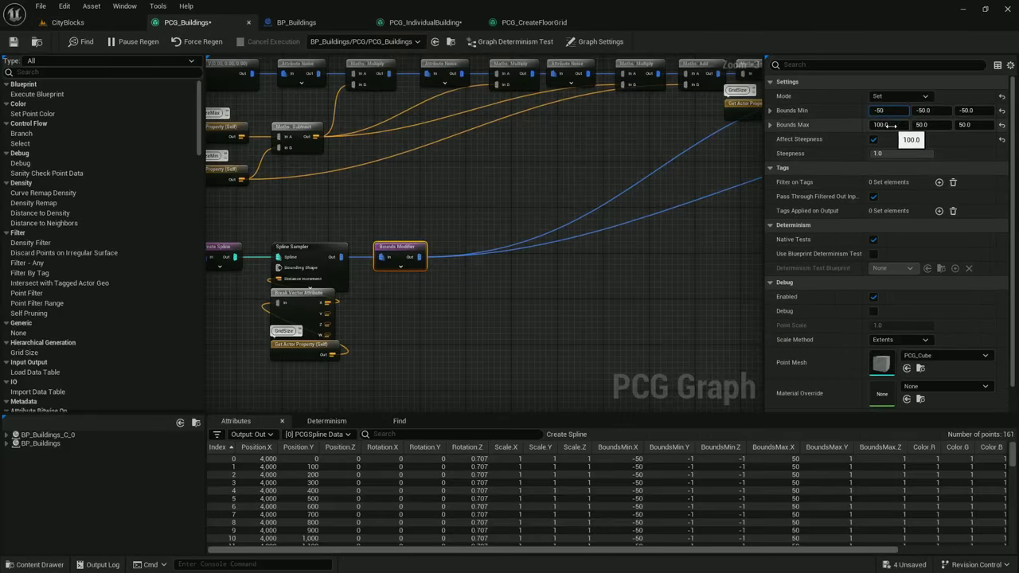
{"action": "left_click", "coordinate": [888, 124]}
{"action": "type", "text": "50"}
{"action": "left_click", "coordinate": [927, 110]}
{"action": "type", "text": "0"}
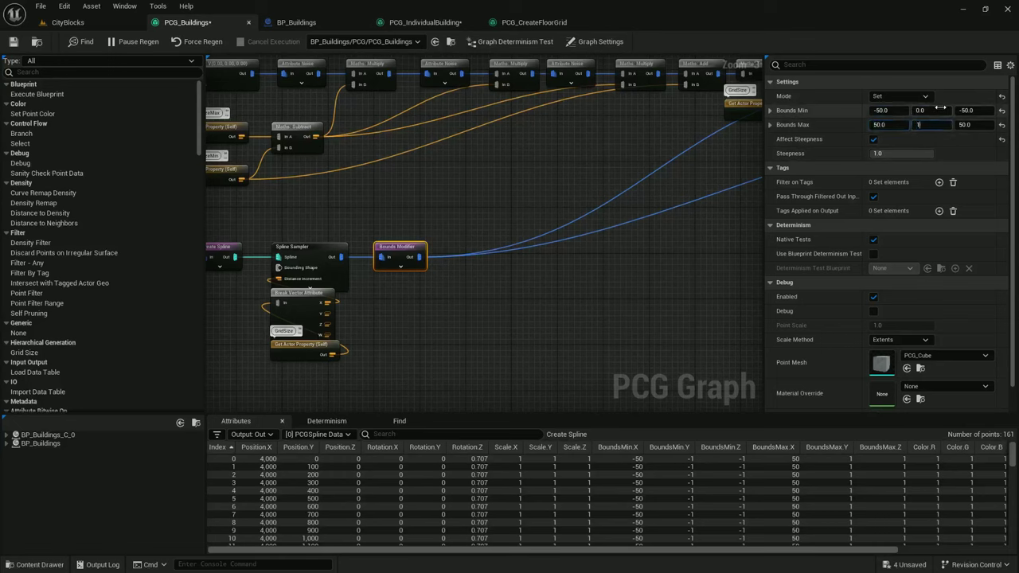
{"action": "left_click", "coordinate": [64, 22]}
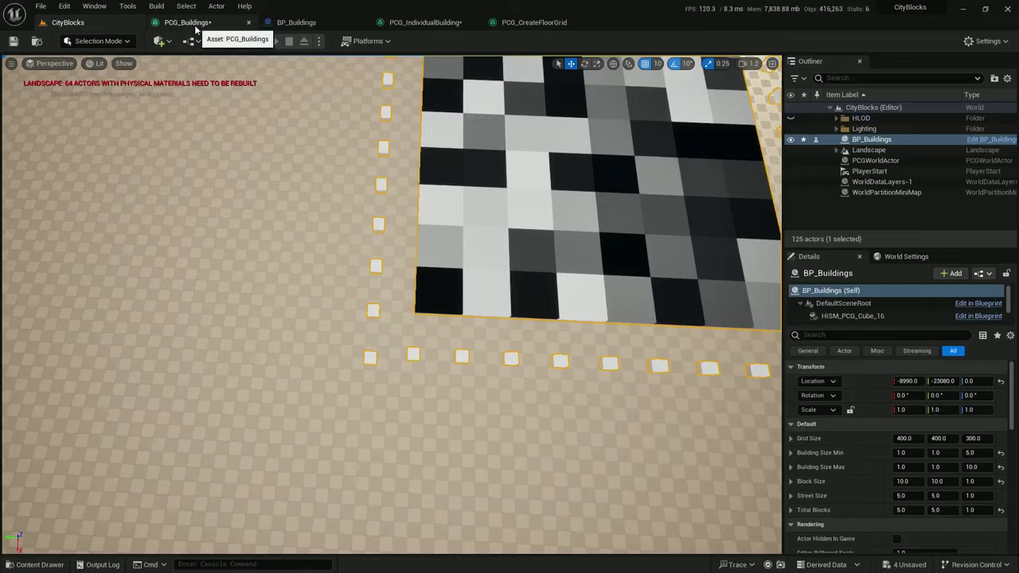
Set the spline Bounds Modifier's Bounds Min Y to -100 and Bounds Max Y to 0, and frame BP_Buildings in the CityBlocks level
{"action": "left_click", "coordinate": [189, 23]}
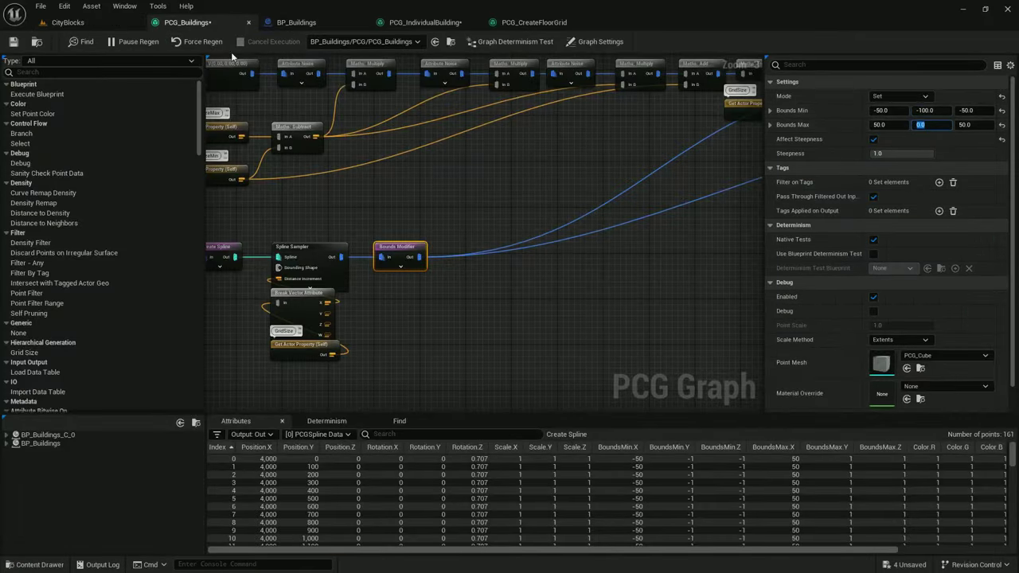
{"action": "left_click", "coordinate": [82, 22]}
{"action": "key", "text": "f"}
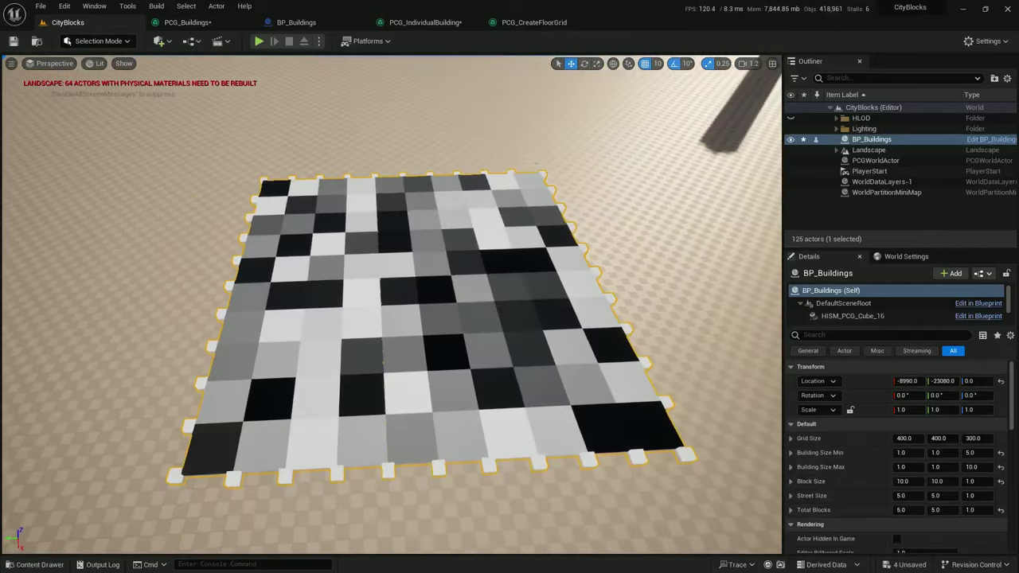
Set the spline Bounds Modifier's Bounds Min Y to -101 and Bounds Max Y to -1, and check the border in CityBlocks
{"action": "left_click_drag", "start_coordinate": [392, 304], "coordinate": [494, 326], "text": "alt"}
{"action": "right_click_drag", "start_coordinate": [198, 168], "coordinate": [358, 181]}
{"action": "left_click", "coordinate": [191, 23]}
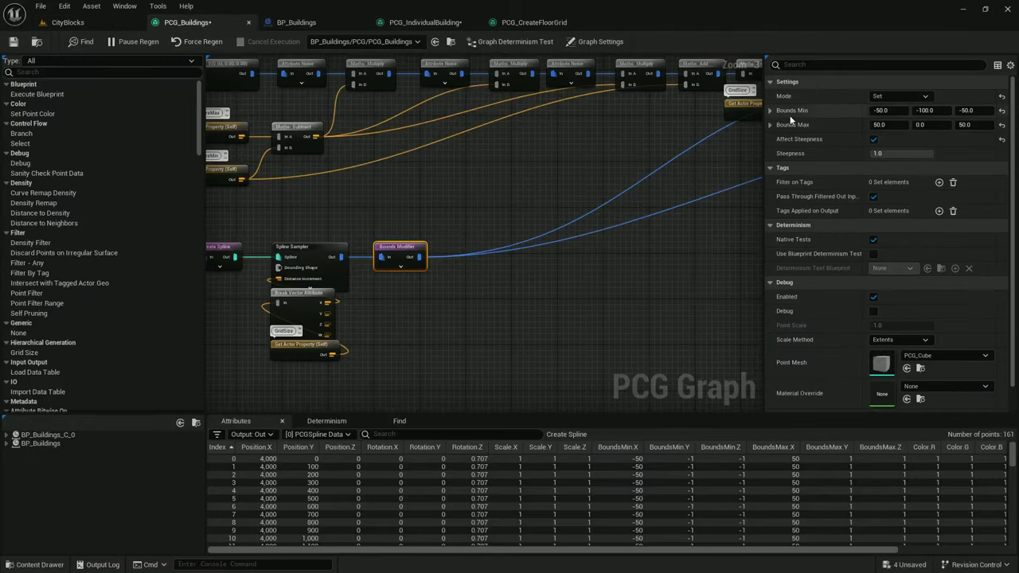
{"action": "type", "text": "-1"}
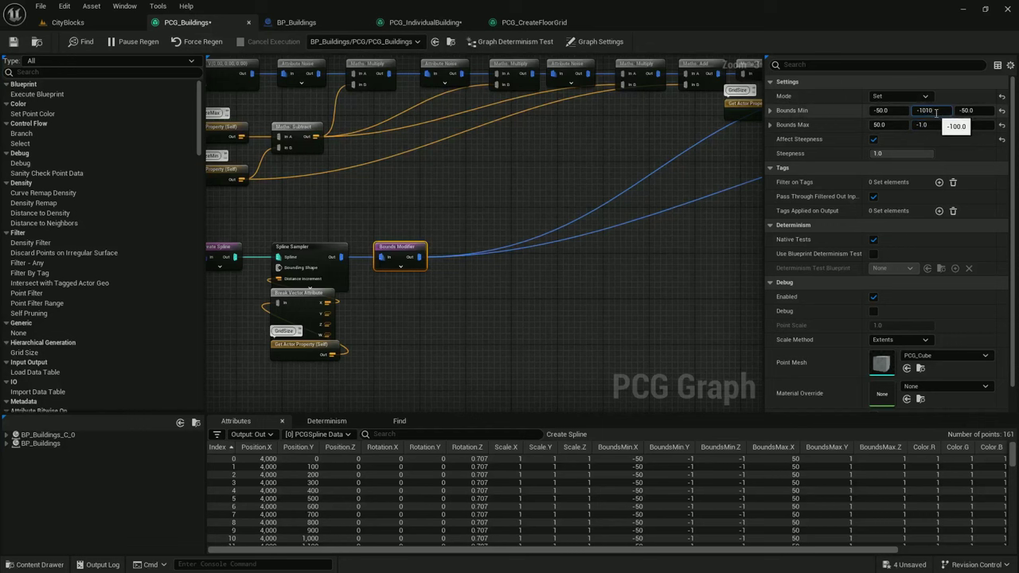
{"action": "left_click", "coordinate": [88, 24]}
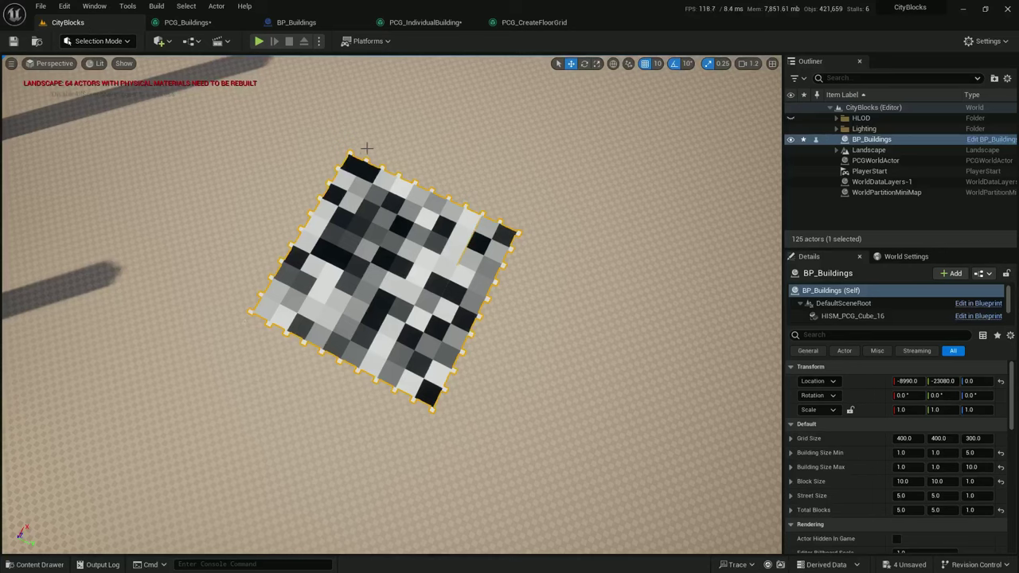
{"action": "right_click_drag", "start_coordinate": [398, 161], "coordinate": [216, 236]}
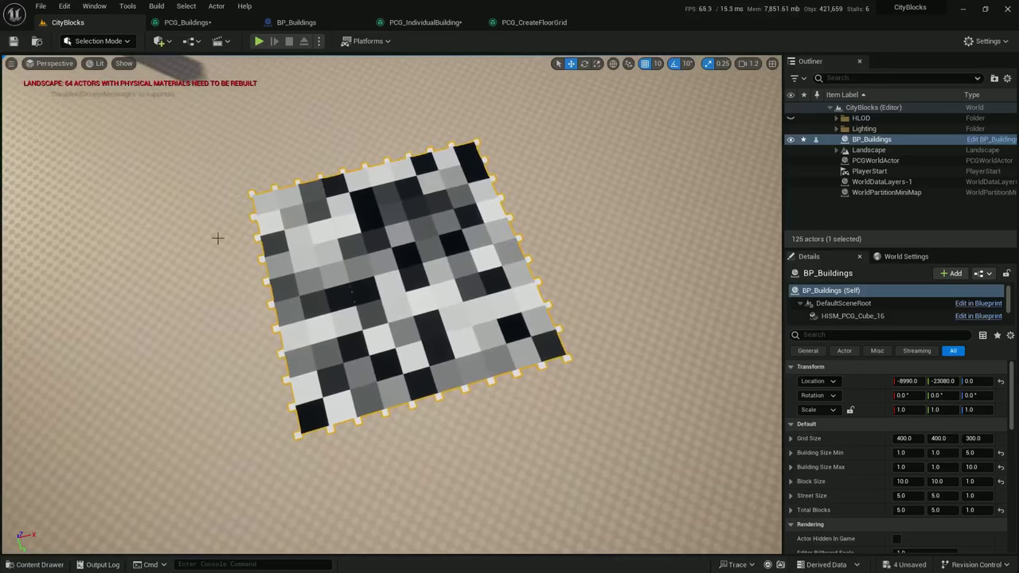
{"action": "right_click_drag", "start_coordinate": [536, 276], "coordinate": [303, 251]}
{"action": "left_click_drag", "start_coordinate": [509, 262], "coordinate": [557, 357], "text": "alt"}
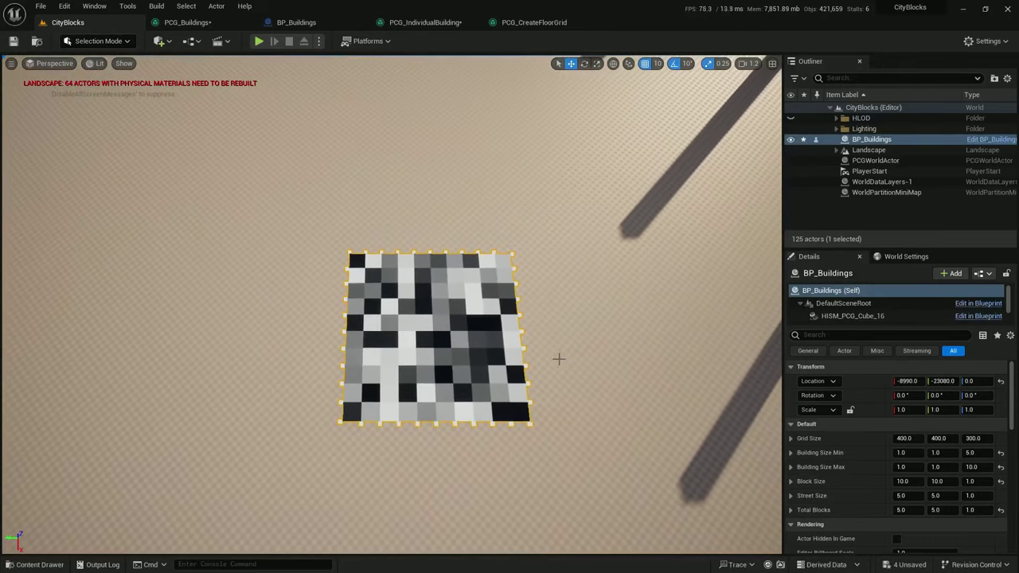
Try Building Size Min X and Y of 4 and Building Size Max X and Y of 5 on BP_Buildings, and inspect the block
{"action": "left_click", "coordinate": [900, 453]}
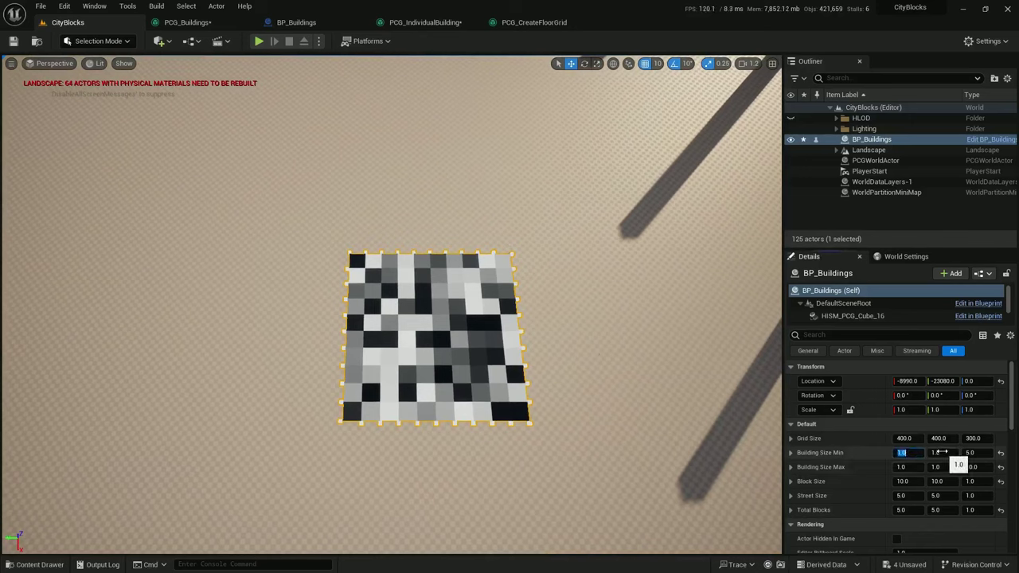
{"action": "left_click", "coordinate": [939, 453]}
{"action": "type", "text": "5"}
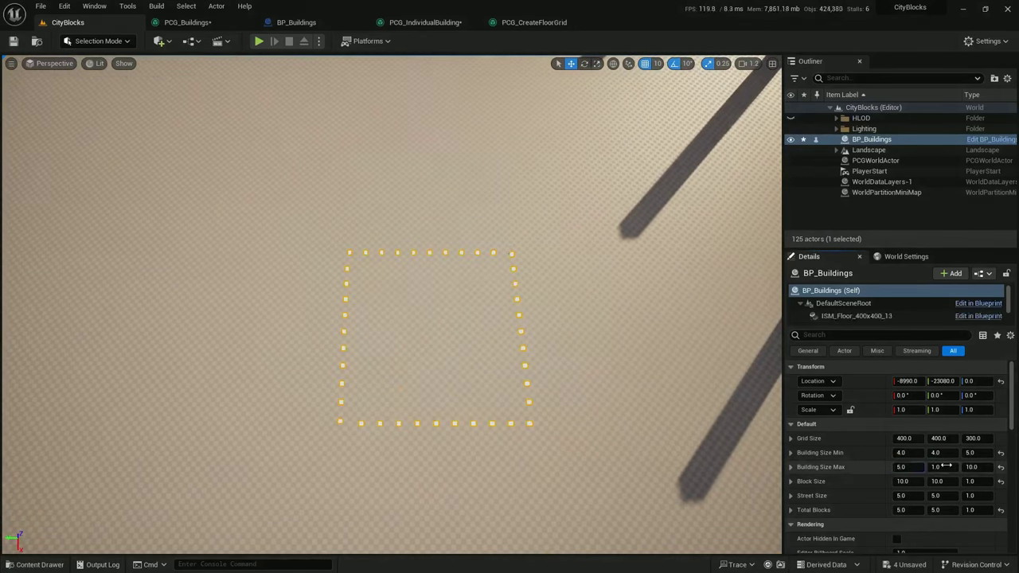
{"action": "left_click", "coordinate": [942, 466]}
{"action": "type", "text": "5"}
{"action": "key", "text": "Return"}
{"action": "right_click_drag", "start_coordinate": [584, 383], "coordinate": [649, 362]}
{"action": "scroll", "coordinate": [581, 208], "scroll_direction": "up", "scroll_amount": 6}
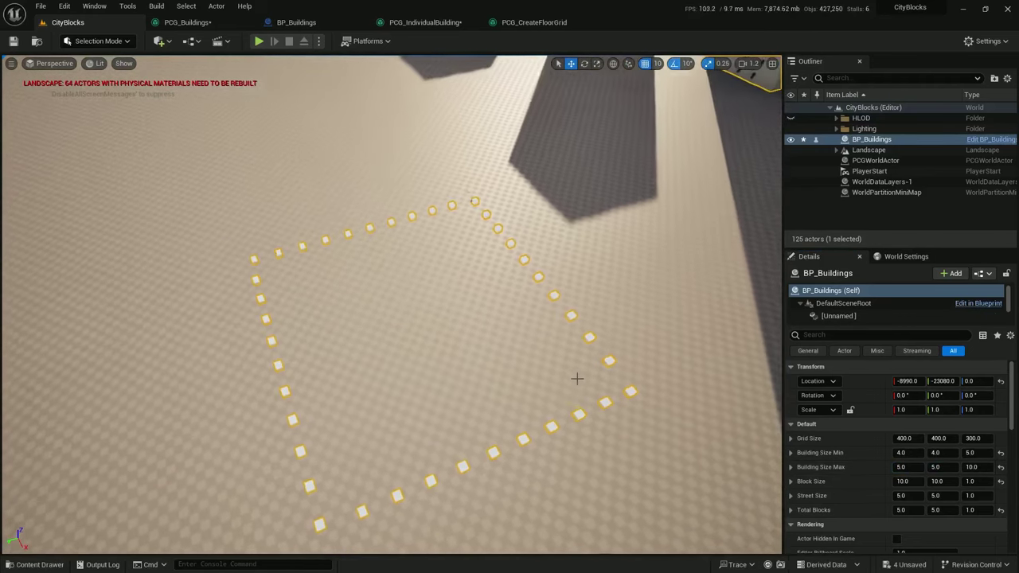
In the PCG_Buildings graph, set Input Source 1 of the Multiply node that outputs BuildingSize.X to $Density
{"action": "left_click", "coordinate": [211, 26]}
{"action": "right_click_drag", "start_coordinate": [553, 157], "coordinate": [554, 254]}
{"action": "mouse_move", "coordinate": [375, 180]}
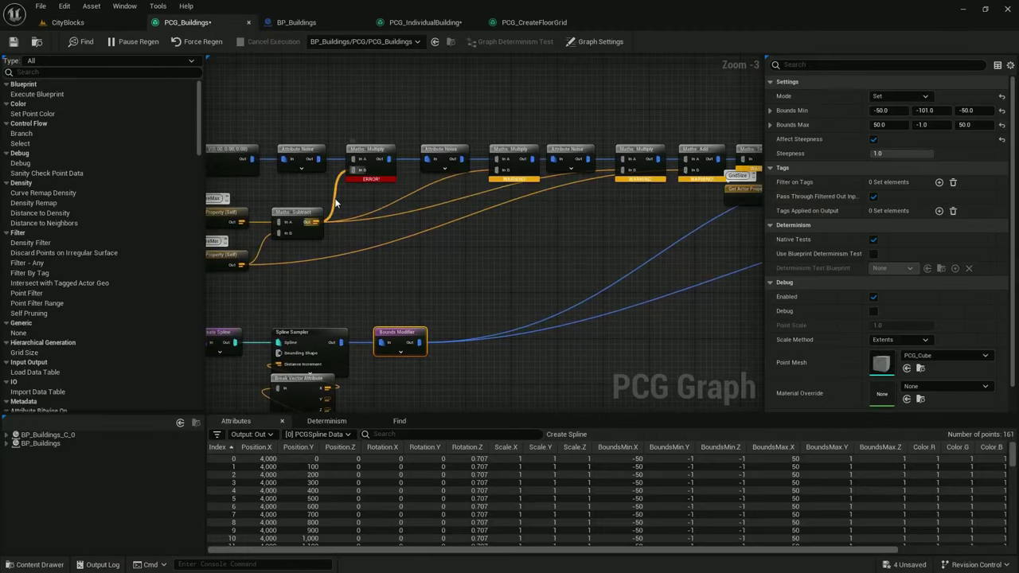
{"action": "right_click_drag", "start_coordinate": [337, 203], "coordinate": [422, 233]}
{"action": "left_click", "coordinate": [434, 204]}
{"action": "left_click", "coordinate": [489, 191]}
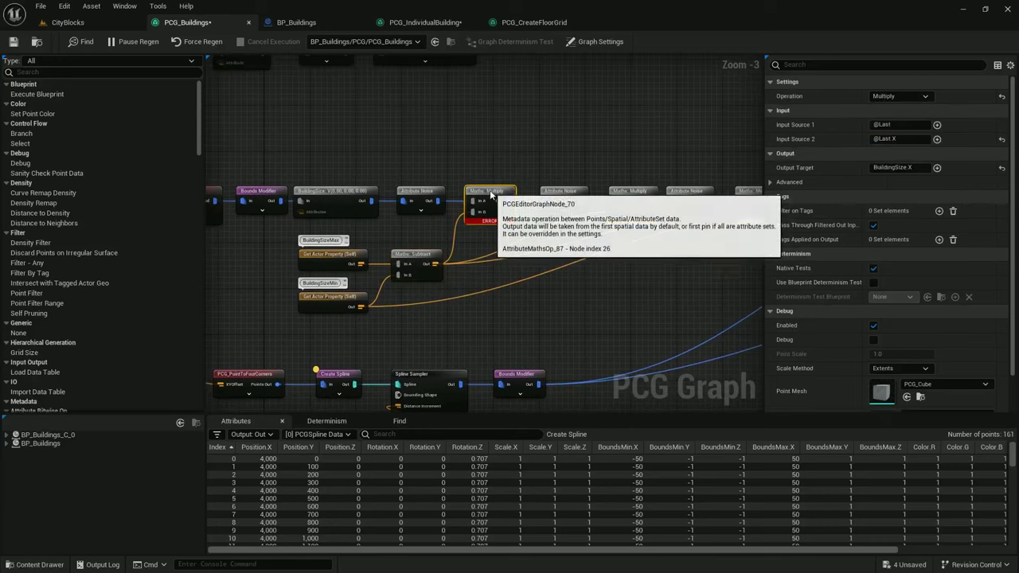
{"action": "key", "text": "a"}
{"action": "right_click_drag", "start_coordinate": [491, 192], "coordinate": [443, 207]}
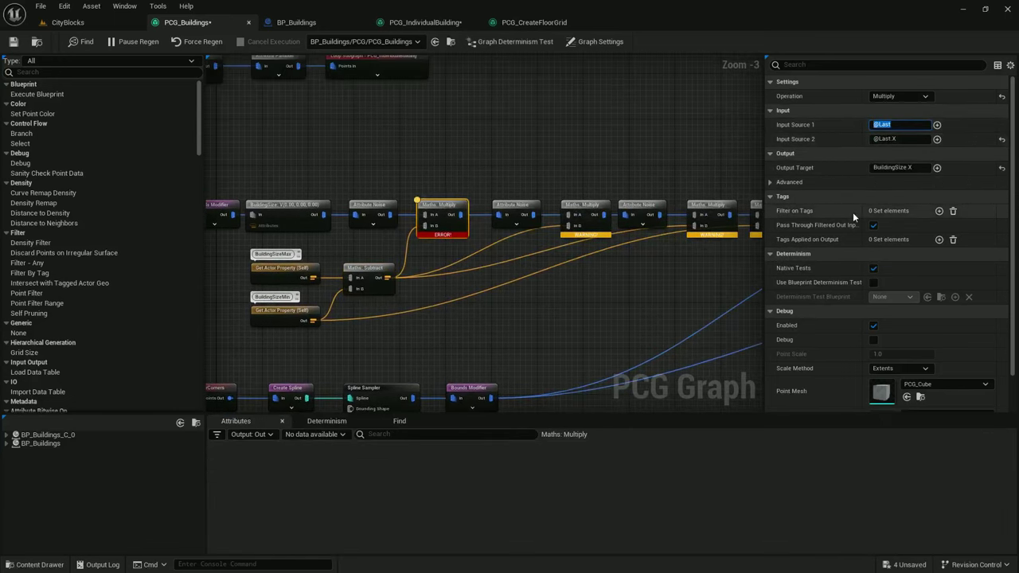
{"action": "type", "text": "$Density"}
{"action": "key", "text": "Return"}
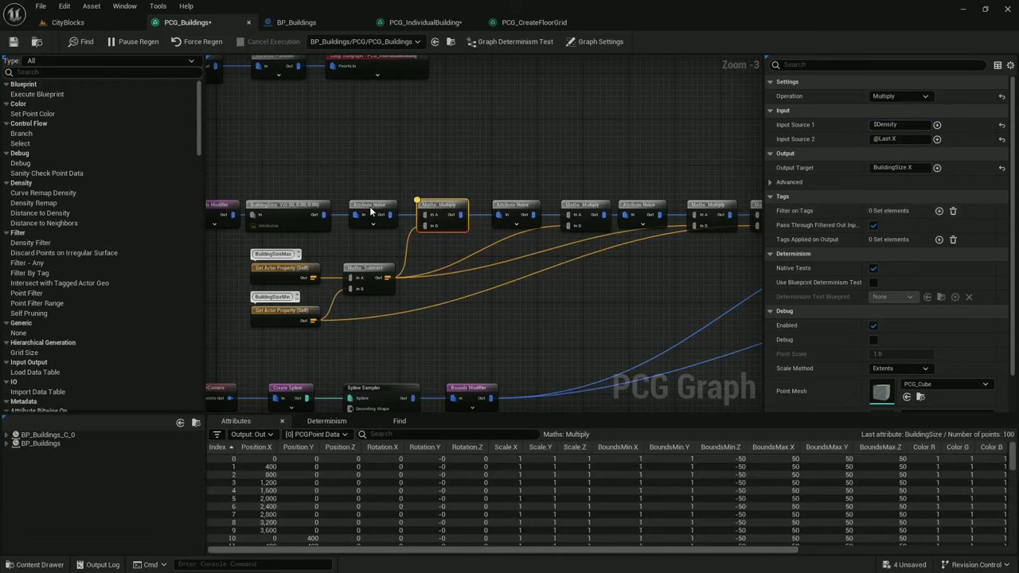
Set Input Source 1 to $Density on the Multiply nodes that output BuildingSize.Y and BuildingSize.Z
{"action": "left_click", "coordinate": [512, 203]}
{"action": "right_click_drag", "start_coordinate": [557, 184], "coordinate": [419, 177]}
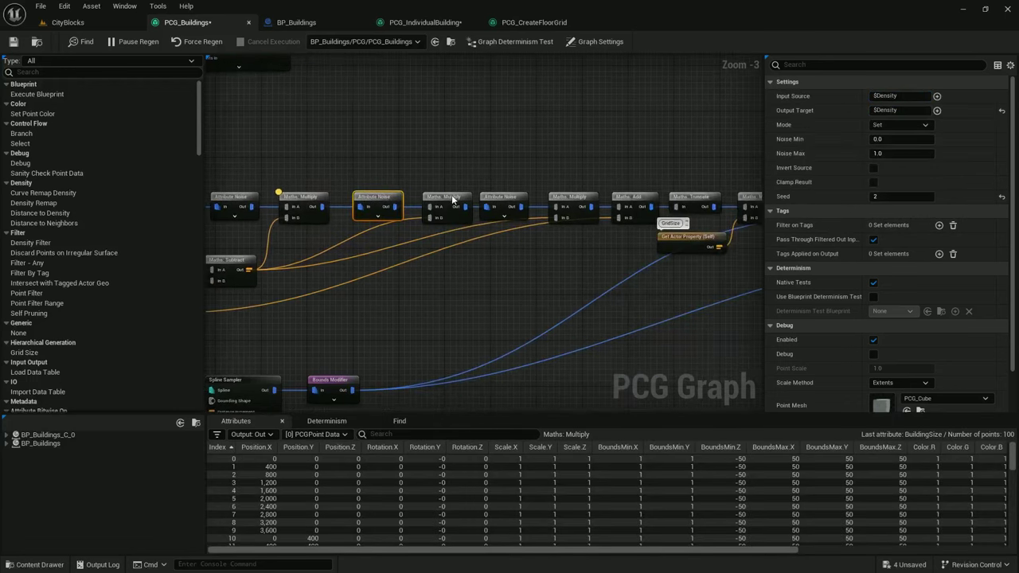
{"action": "left_click", "coordinate": [451, 197]}
{"action": "right_click_drag", "start_coordinate": [506, 168], "coordinate": [516, 212]}
{"action": "left_click", "coordinate": [338, 218]}
{"action": "left_click", "coordinate": [918, 124]}
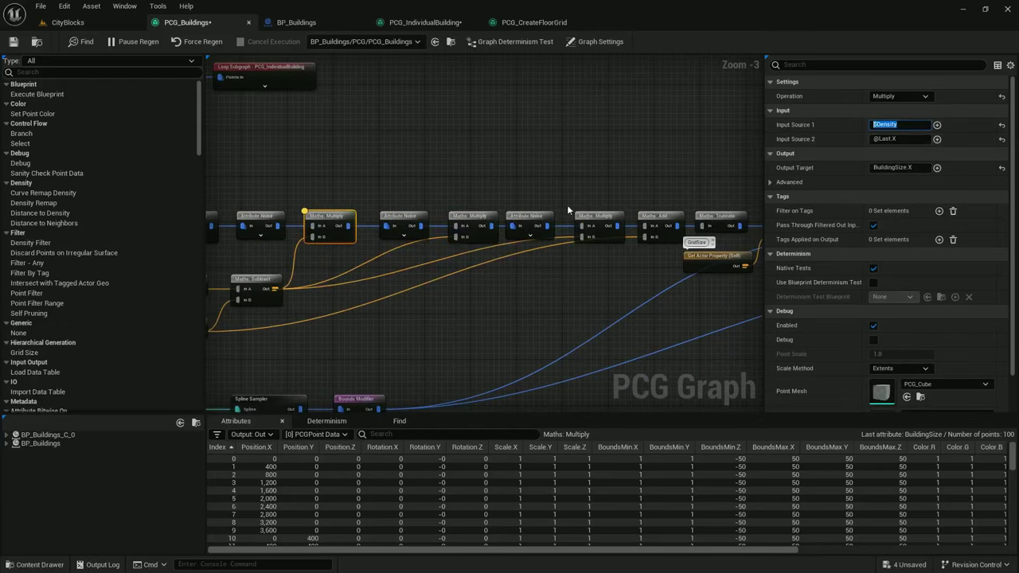
{"action": "left_click", "coordinate": [464, 221]}
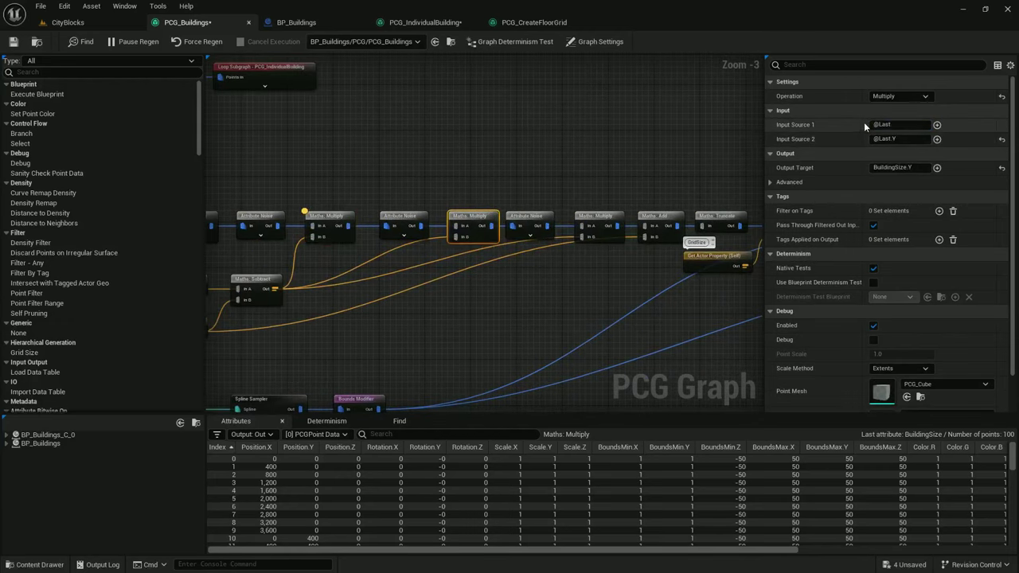
{"action": "left_click", "coordinate": [596, 217]}
{"action": "right_click_drag", "start_coordinate": [674, 186], "coordinate": [443, 176]}
{"action": "right_click_drag", "start_coordinate": [550, 235], "coordinate": [367, 224]}
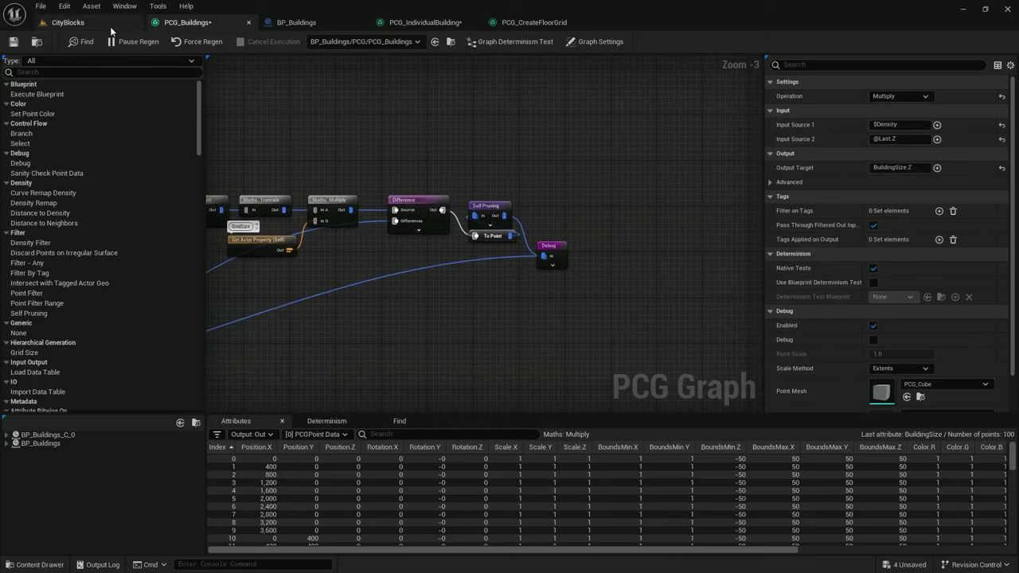
Back in the CityBlocks level, set BP_Buildings' Building Size Max X and Y to 8
{"action": "left_click", "coordinate": [110, 26]}
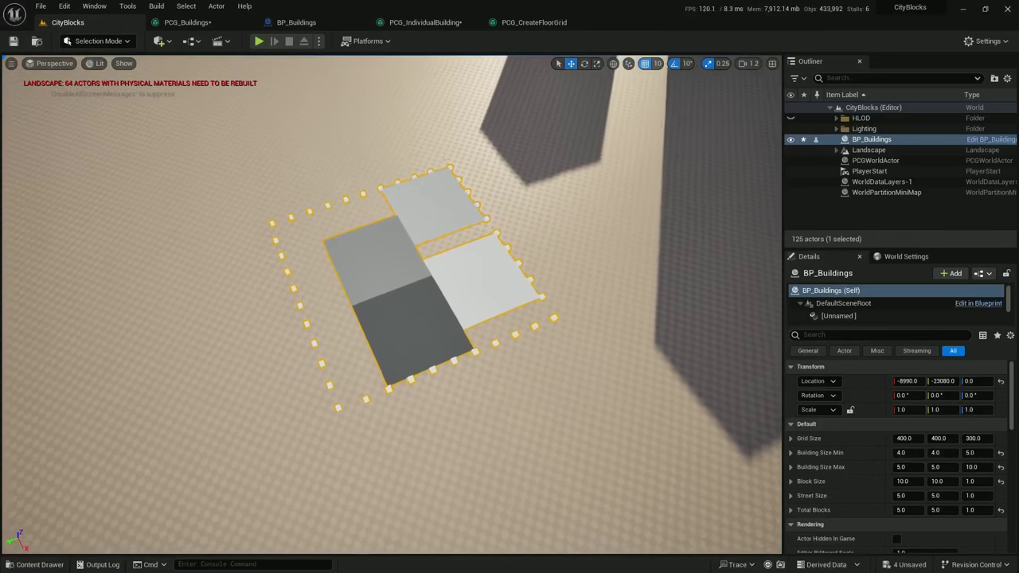
{"action": "key", "text": "s"}
{"action": "left_click", "coordinate": [904, 467]}
{"action": "type", "text": "8"}
{"action": "left_click", "coordinate": [943, 467]}
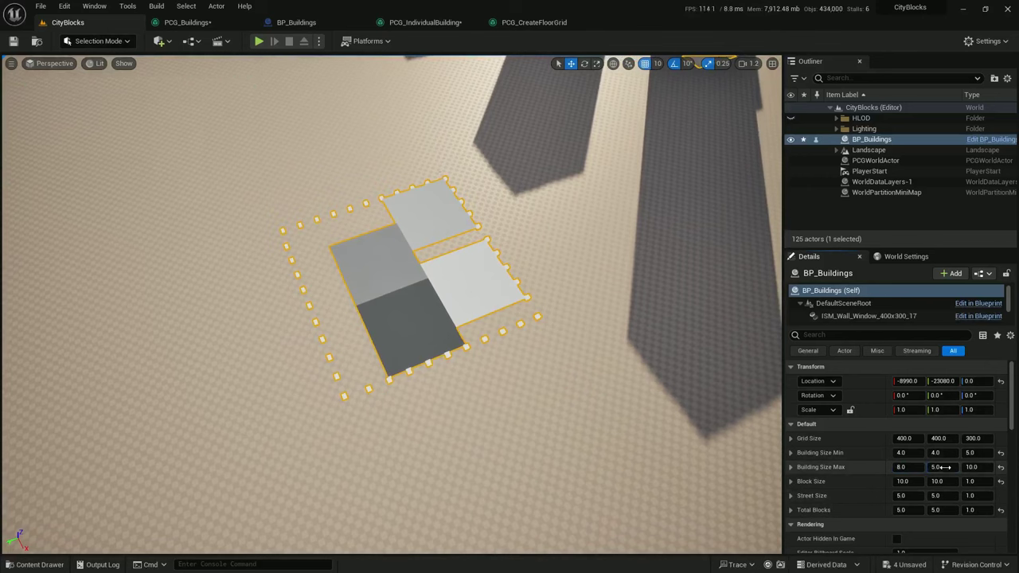
{"action": "type", "text": "8"}
{"action": "key", "text": "Return"}
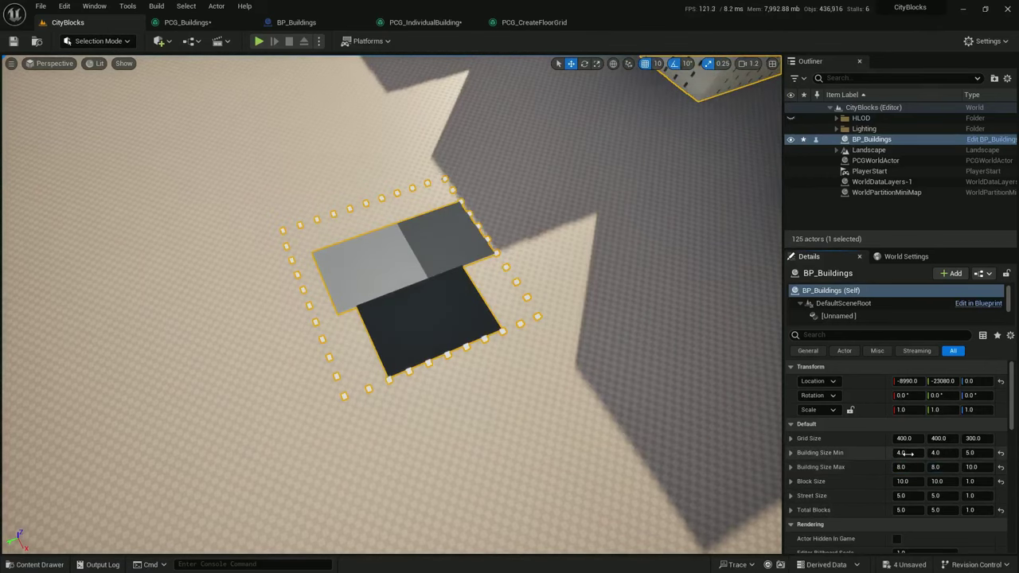
Set BP_Buildings' Building Size Min X and Y to 2
{"action": "left_click", "coordinate": [905, 453]}
{"action": "type", "text": "2"}
{"action": "left_click", "coordinate": [939, 453]}
{"action": "type", "text": "2"}
{"action": "key", "text": "Return"}
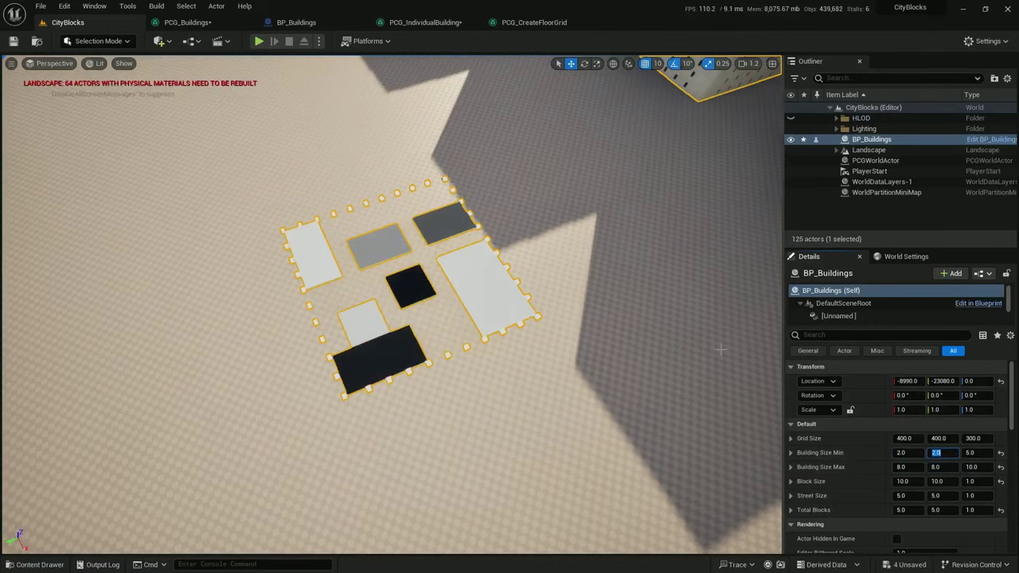
Examine the building footprints inside the spline border from several angles and compare them with the neighbouring grid of city blocks
{"action": "key", "text": "a"}
{"action": "right_click_drag", "start_coordinate": [717, 345], "coordinate": [776, 345]}
{"action": "left_click_drag", "start_coordinate": [557, 310], "coordinate": [667, 335], "text": "alt"}
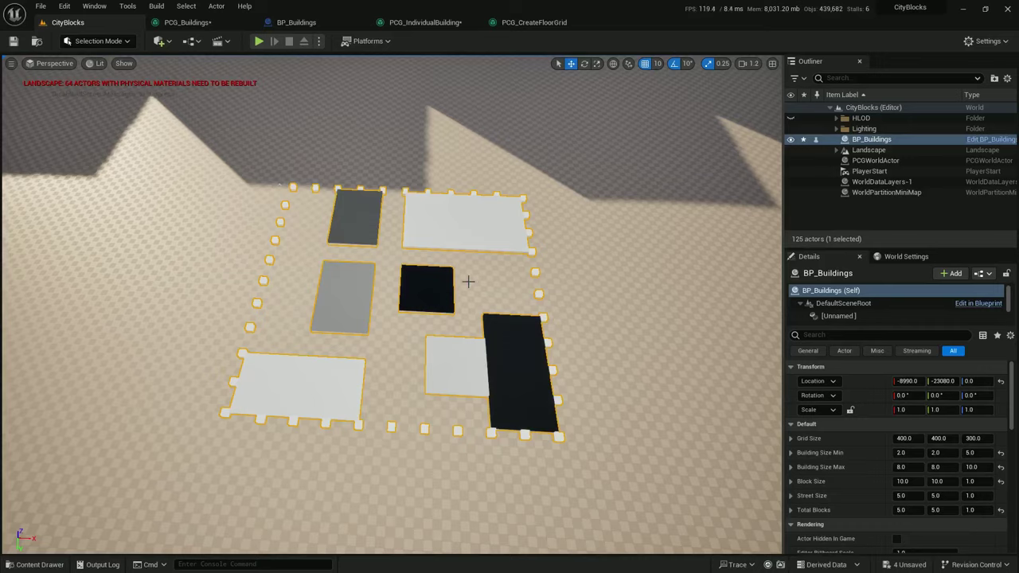
{"action": "key", "text": "s"}
{"action": "right_click_drag", "start_coordinate": [468, 281], "coordinate": [358, 271]}
{"action": "scroll", "coordinate": [468, 282], "scroll_direction": "up", "scroll_amount": 3}
{"action": "key", "text": "d"}
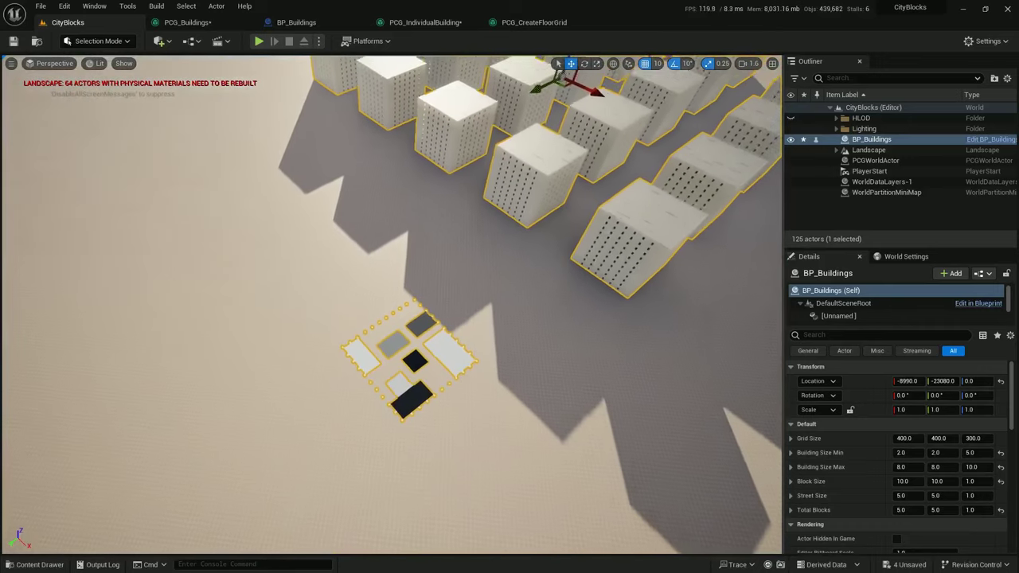
{"action": "left_click_drag", "start_coordinate": [541, 247], "coordinate": [567, 238], "text": "alt"}
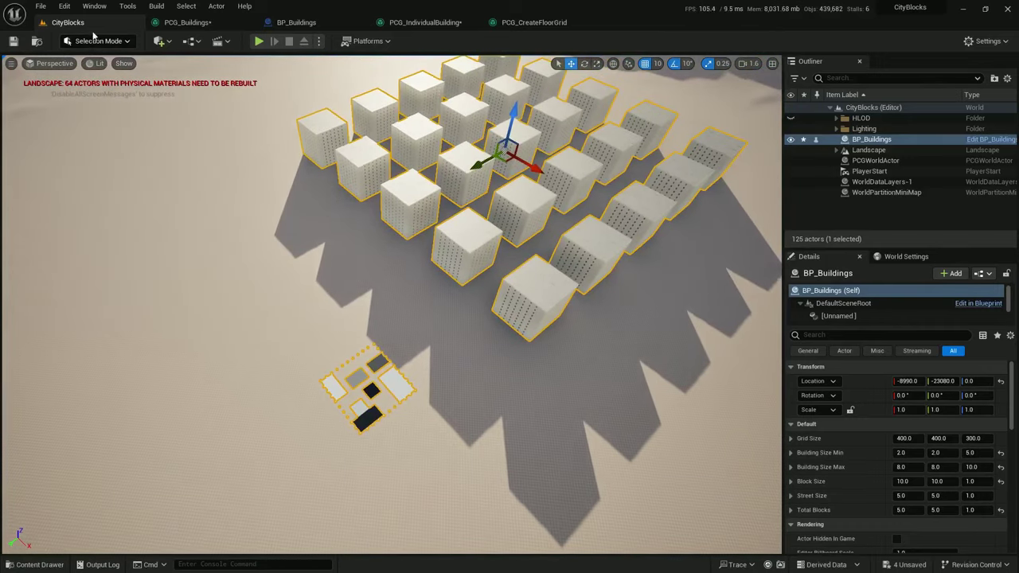
Return to the PCG_Buildings graph, select the nodes after Copy Points, and save the graph
{"action": "left_click", "coordinate": [183, 22]}
{"action": "scroll", "coordinate": [350, 189], "scroll_direction": "down", "scroll_amount": 6}
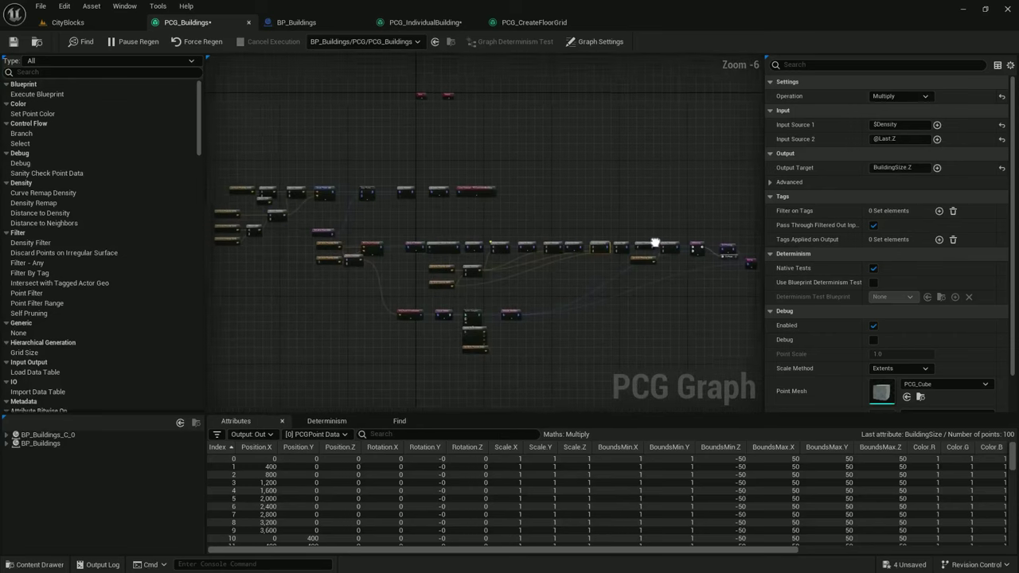
{"action": "scroll", "coordinate": [558, 202], "scroll_direction": "up", "scroll_amount": 2}
{"action": "left_click_drag", "start_coordinate": [328, 149], "coordinate": [326, 152]}
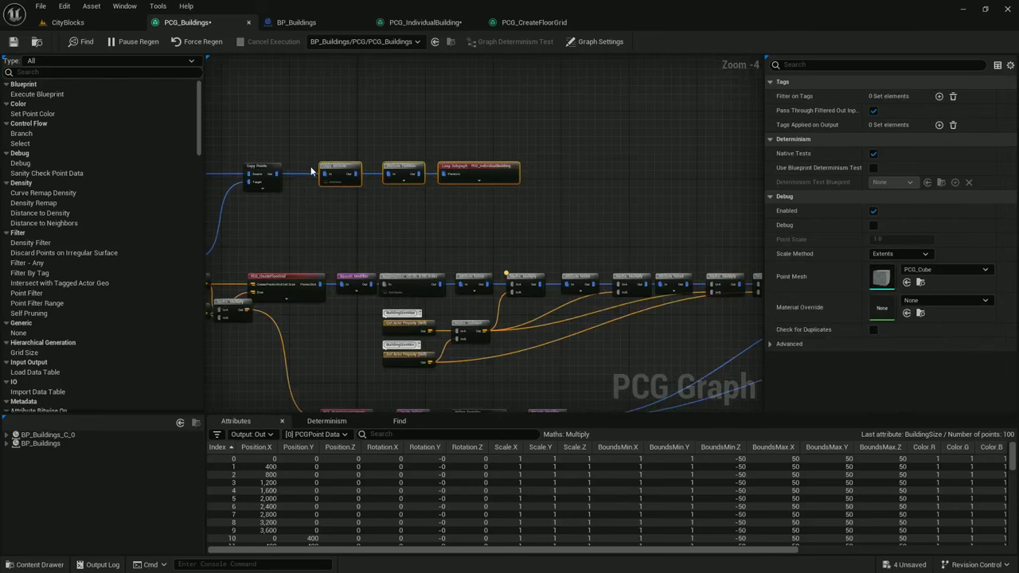
{"action": "right_click_drag", "start_coordinate": [306, 186], "coordinate": [528, 190]}
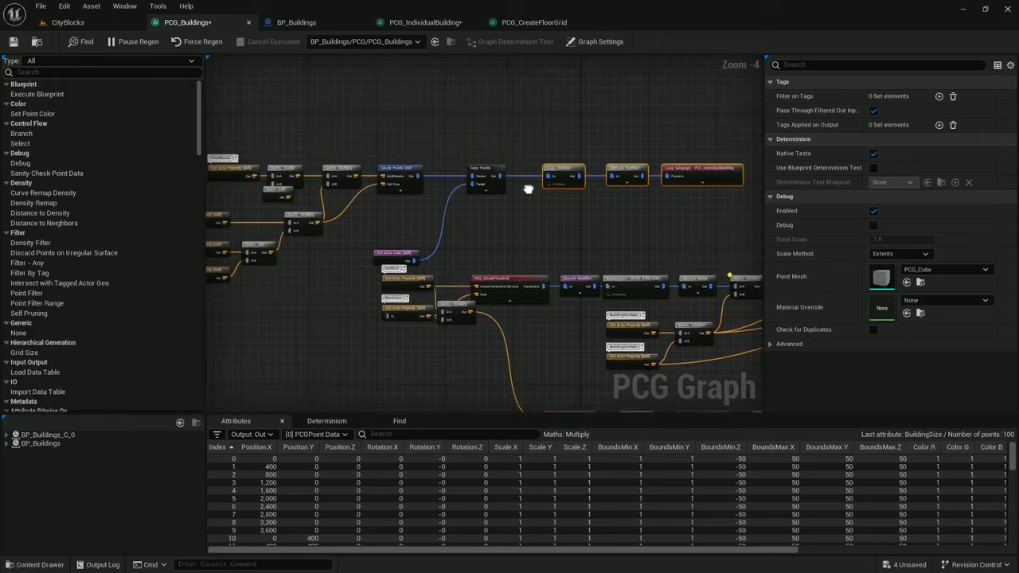
{"action": "right_click_drag", "start_coordinate": [535, 225], "coordinate": [470, 241]}
{"action": "scroll", "coordinate": [480, 238], "scroll_direction": "down", "scroll_amount": 1}
{"action": "scroll", "coordinate": [474, 240], "scroll_direction": "up", "scroll_amount": 1}
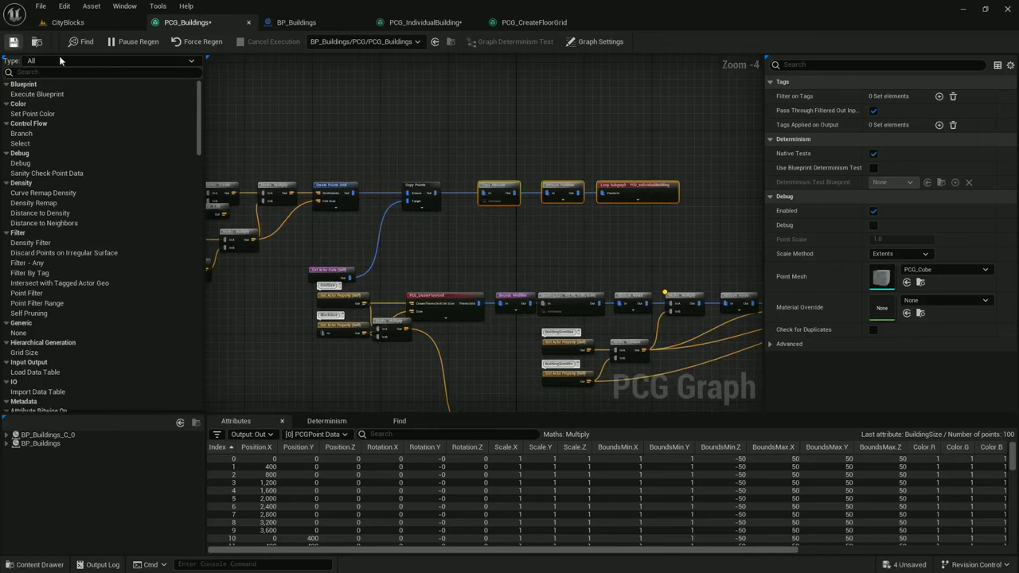
{"action": "right_click_drag", "start_coordinate": [496, 191], "coordinate": [433, 133]}
{"action": "right_click_drag", "start_coordinate": [358, 166], "coordinate": [434, 172]}
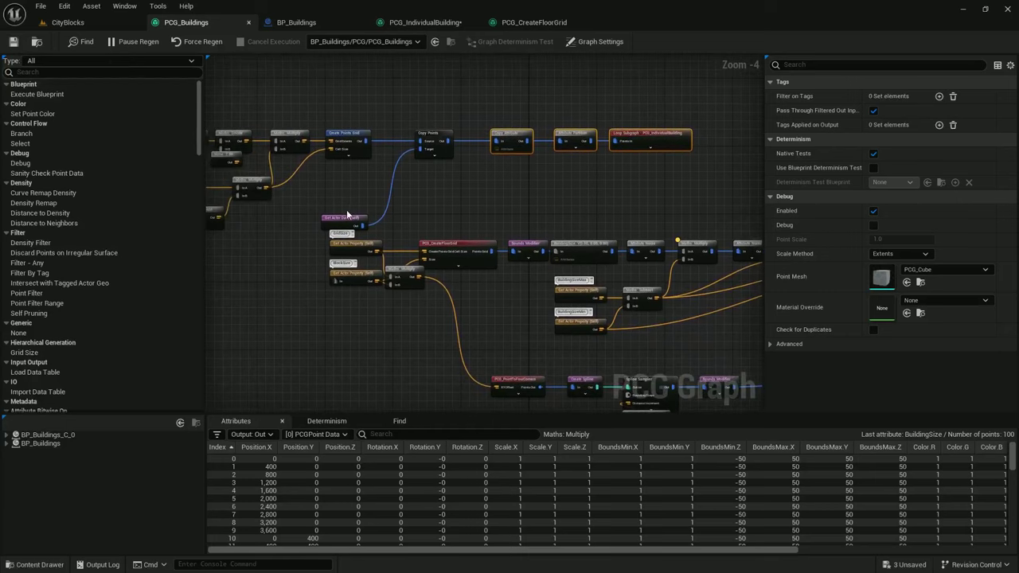
Move Copy Points and the nodes following it, through the PCG_IndividualBuilding loop subgraph, to beyond the Self Pruning and Debug nodes
{"action": "left_click", "coordinate": [348, 221]}
{"action": "right_click_drag", "start_coordinate": [418, 211], "coordinate": [58, 163]}
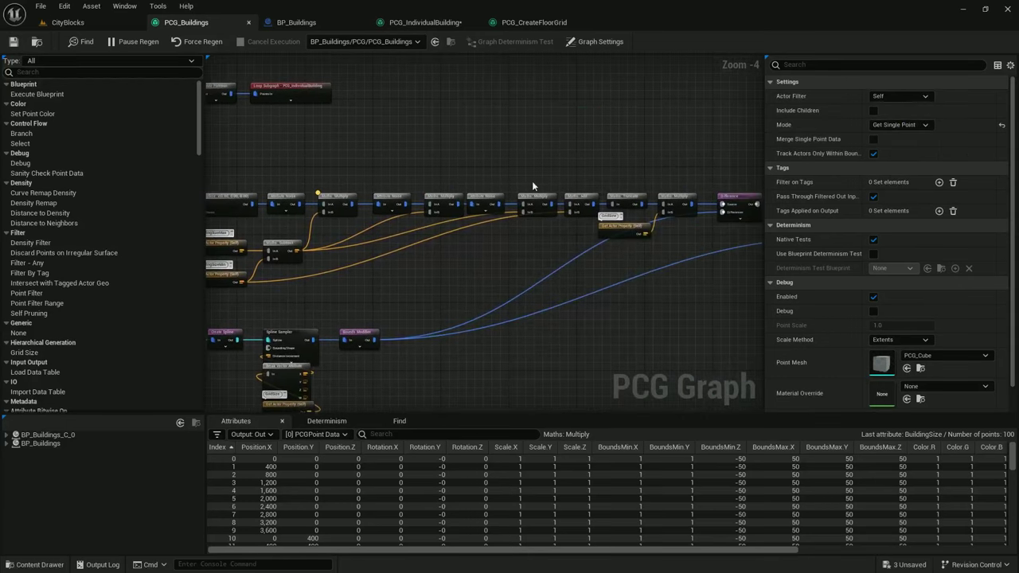
{"action": "right_click_drag", "start_coordinate": [532, 181], "coordinate": [488, 200]}
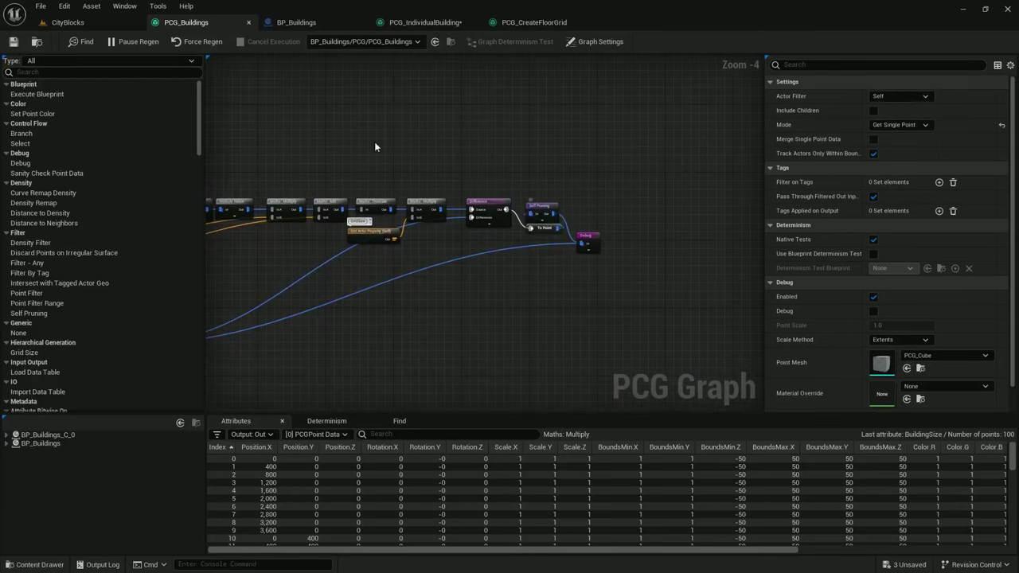
{"action": "right_click_drag", "start_coordinate": [366, 140], "coordinate": [699, 191]}
{"action": "right_click_drag", "start_coordinate": [519, 177], "coordinate": [569, 191]}
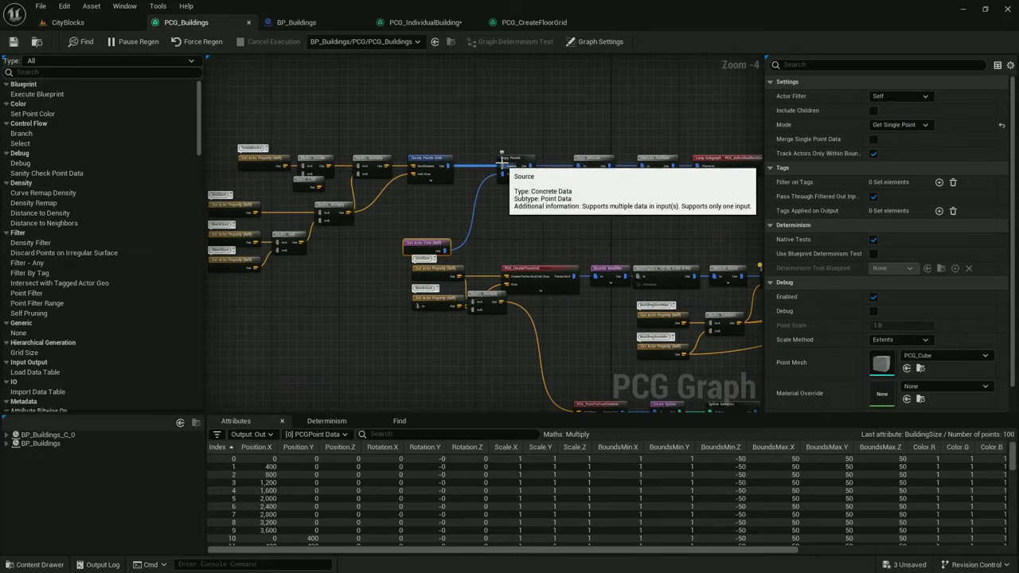
{"action": "left_click_drag", "start_coordinate": [724, 194], "coordinate": [723, 195]}
{"action": "right_click_drag", "start_coordinate": [659, 203], "coordinate": [537, 191]}
{"action": "left_click_drag", "start_coordinate": [394, 148], "coordinate": [670, 150]}
{"action": "right_click_drag", "start_coordinate": [670, 150], "coordinate": [309, 145]}
{"action": "left_click_drag", "start_coordinate": [309, 145], "coordinate": [565, 153]}
{"action": "right_click_drag", "start_coordinate": [564, 151], "coordinate": [256, 134]}
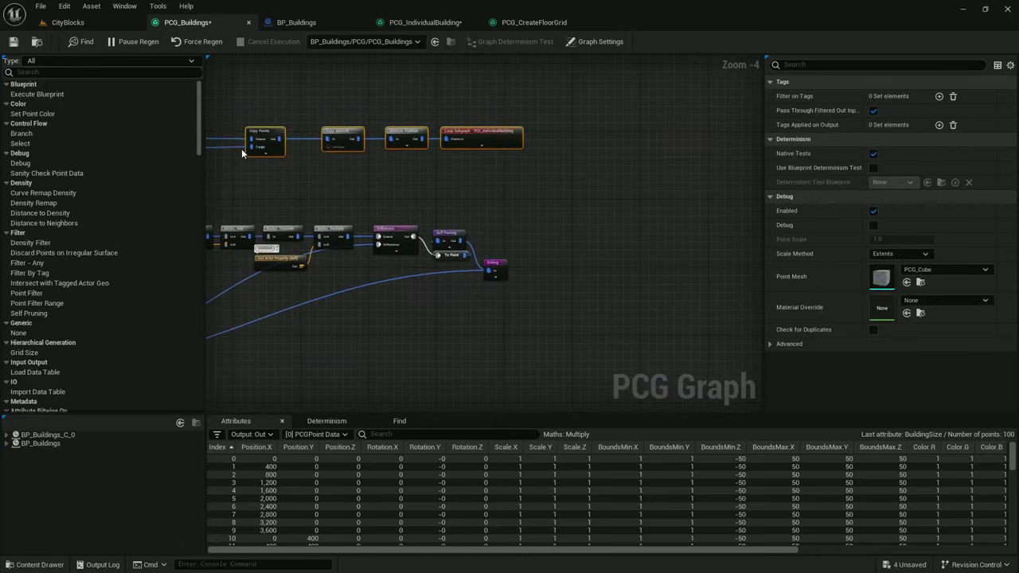
{"action": "left_click_drag", "start_coordinate": [257, 134], "coordinate": [555, 133]}
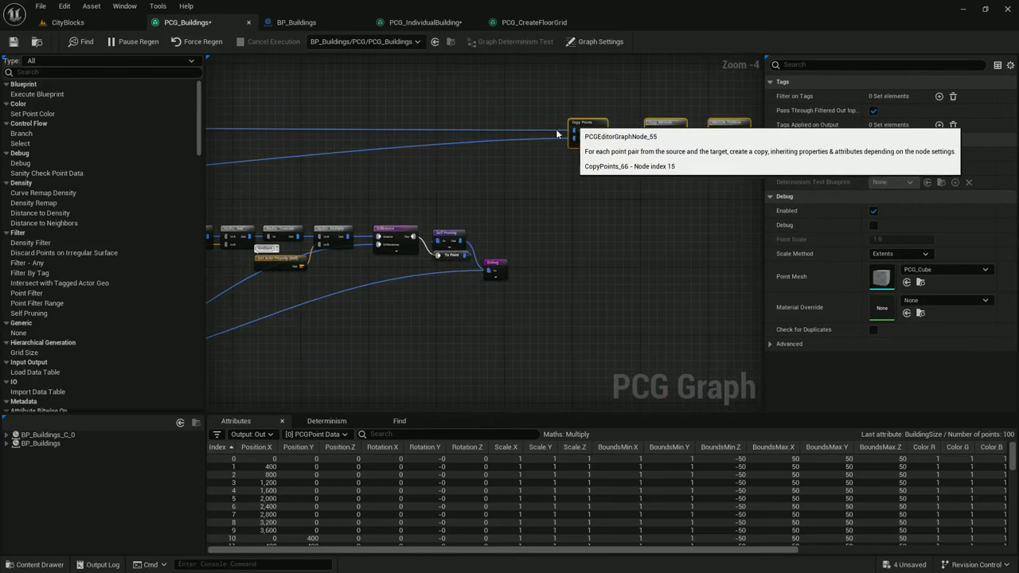
Disconnect Get Actor Data from the Target input of Copy Points
{"action": "left_click", "coordinate": [482, 142], "text": "alt"}
{"action": "right_click_drag", "start_coordinate": [476, 228], "coordinate": [989, 227]}
{"action": "scroll", "coordinate": [714, 207], "scroll_direction": "down", "scroll_amount": 1}
{"action": "right_click_drag", "start_coordinate": [610, 226], "coordinate": [758, 215]}
{"action": "mouse_move", "coordinate": [535, 167]}
{"action": "right_mouse_down"}
{"action": "mouse_move", "coordinate": [876, 176]}
{"action": "mouse_move", "coordinate": [516, 166]}
{"action": "right_mouse_up"}
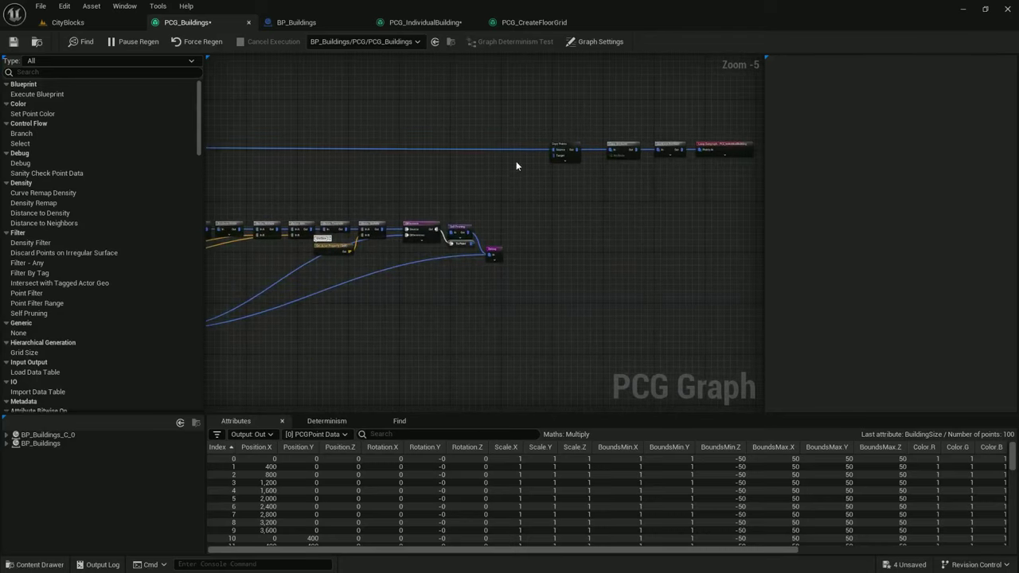
Move the Copy Points node back beside Create Points Grid, leaving the nodes after it at the end of the graph
{"action": "left_click", "coordinate": [561, 149]}
{"action": "left_click_drag", "start_coordinate": [503, 158], "coordinate": [265, 152]}
{"action": "scroll", "coordinate": [265, 152], "scroll_direction": "up", "scroll_amount": 2}
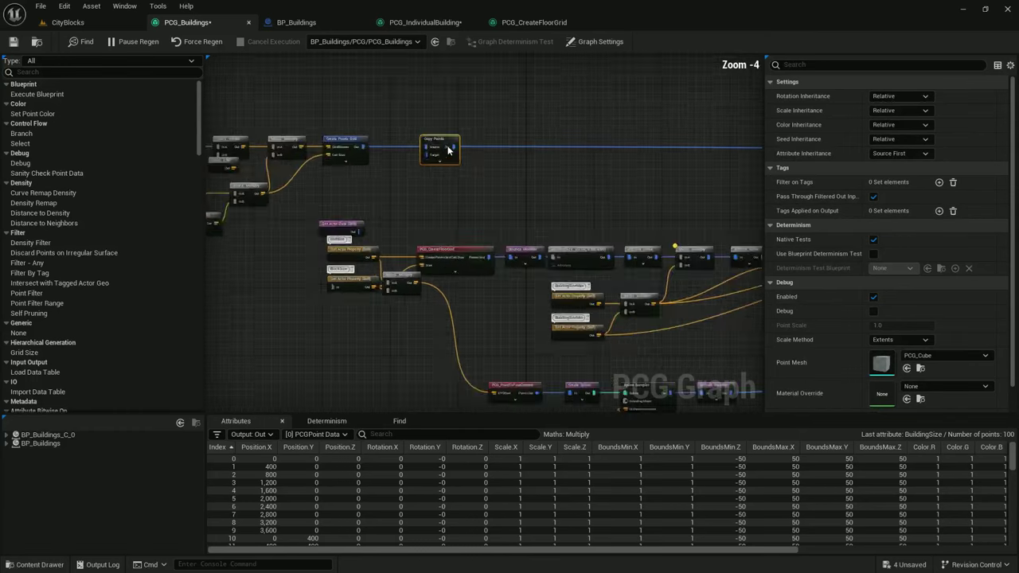
Connect Get Actor Data back to the Target input of the Copy Points node that follows Create Points Grid
{"action": "left_click_drag", "start_coordinate": [326, 262], "coordinate": [420, 160]}
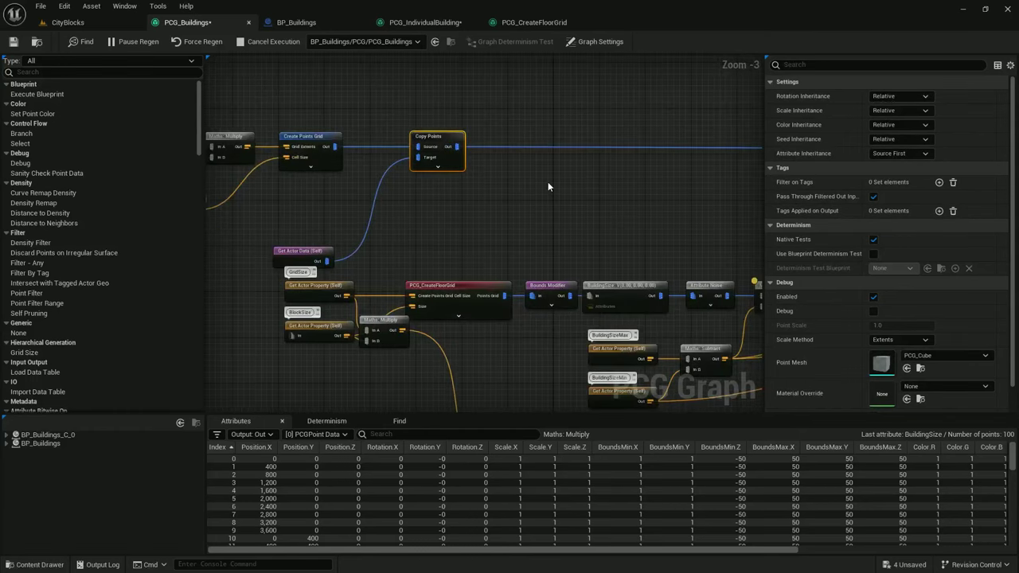
{"action": "scroll", "coordinate": [548, 187], "scroll_direction": "down", "scroll_amount": 2}
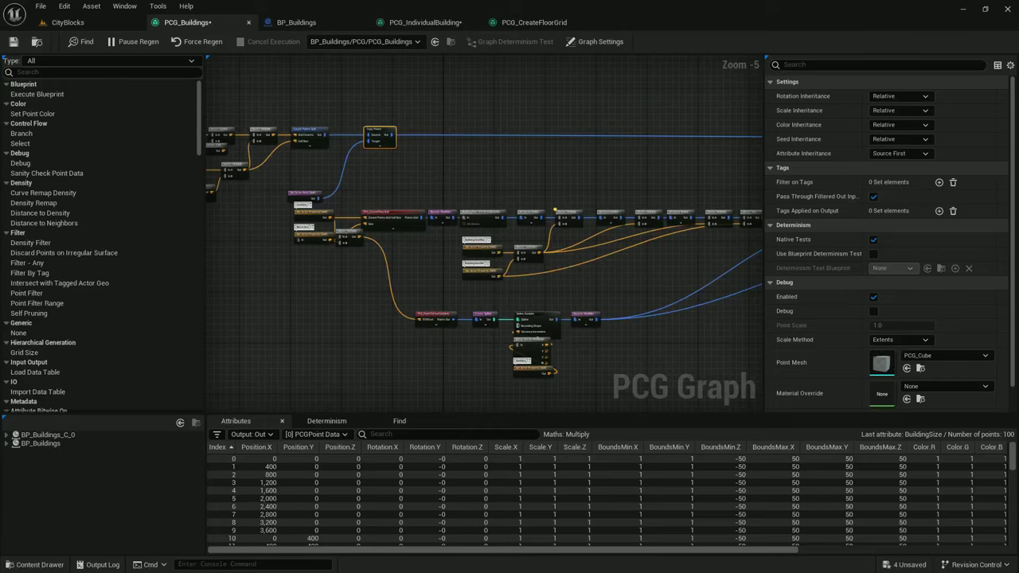
{"action": "scroll", "coordinate": [469, 205], "scroll_direction": "up", "scroll_amount": 2}
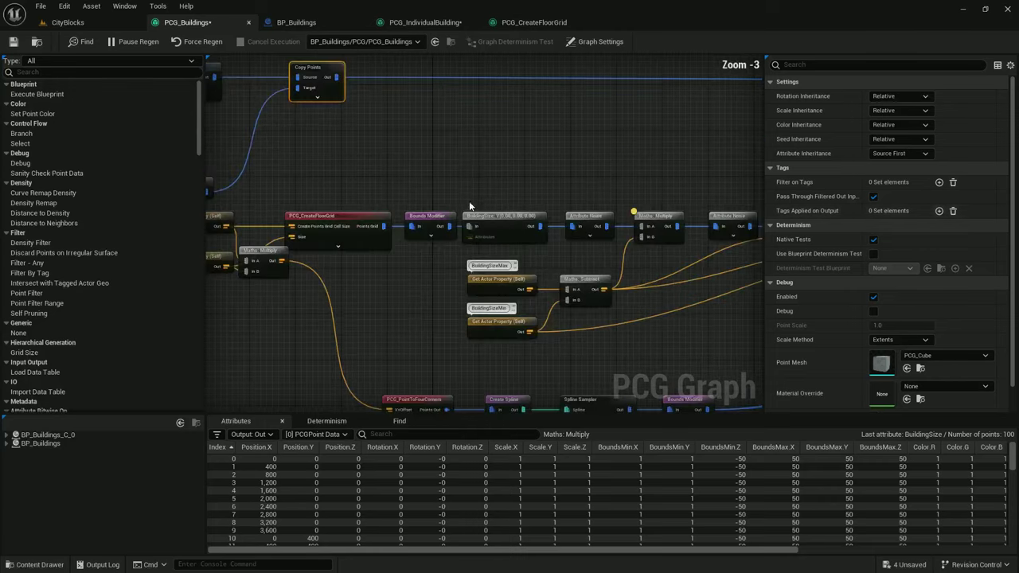
{"action": "right_click_drag", "start_coordinate": [483, 179], "coordinate": [450, 184]}
{"action": "scroll", "coordinate": [489, 188], "scroll_direction": "down", "scroll_amount": 1}
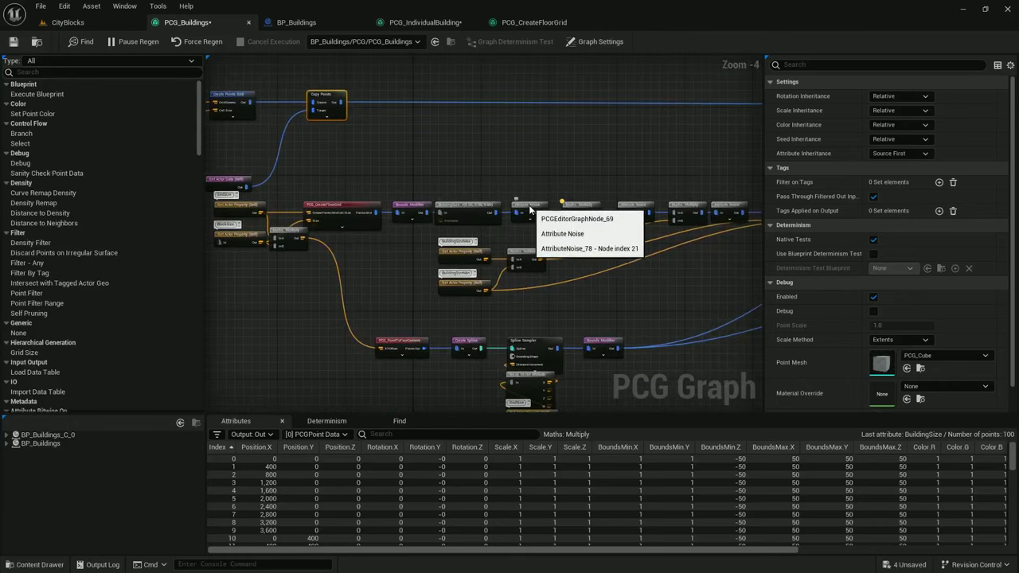
Add a second Copy Points node above the building-size nodes and feed its Target input from the first Copy Points node
{"action": "left_click", "coordinate": [519, 212]}
{"action": "right_click_drag", "start_coordinate": [455, 174], "coordinate": [472, 187]}
{"action": "right_click", "coordinate": [470, 167]}
{"action": "type", "text": "c"}
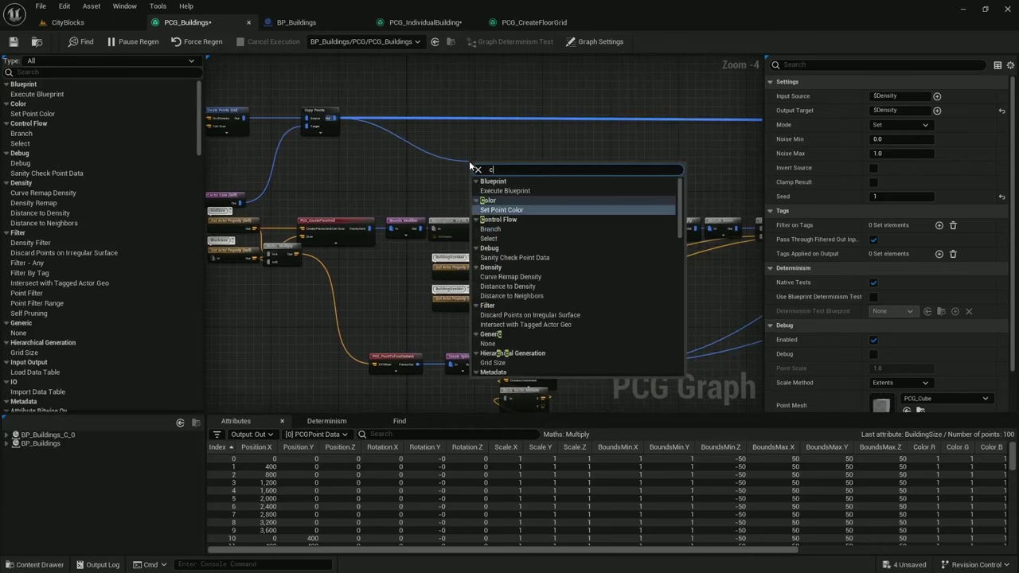
{"action": "type", "text": "opy point"}
{"action": "key", "text": "Return"}
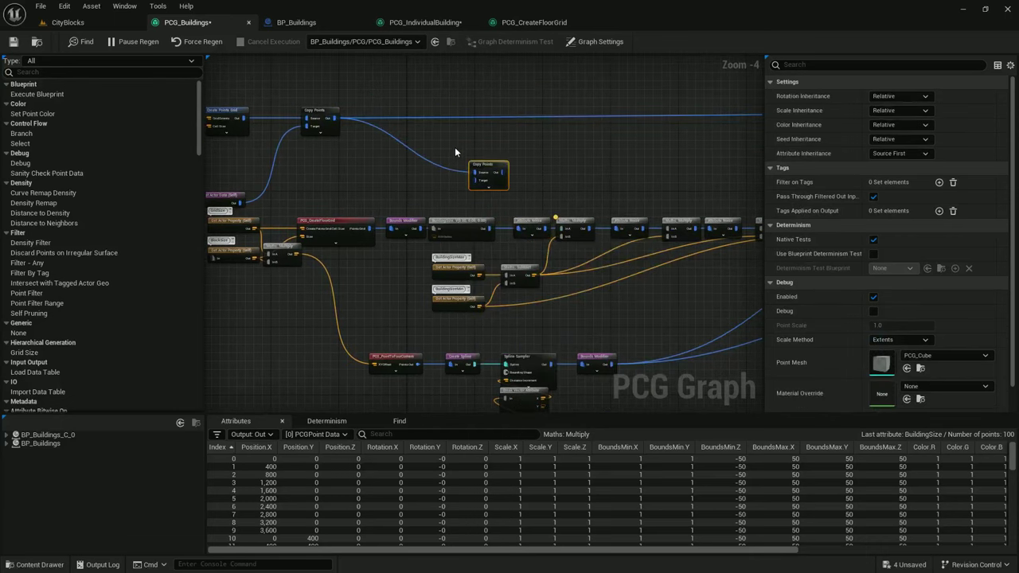
{"action": "left_click_drag", "start_coordinate": [475, 181], "coordinate": [473, 185]}
{"action": "scroll", "coordinate": [497, 229], "scroll_direction": "up", "scroll_amount": 1}
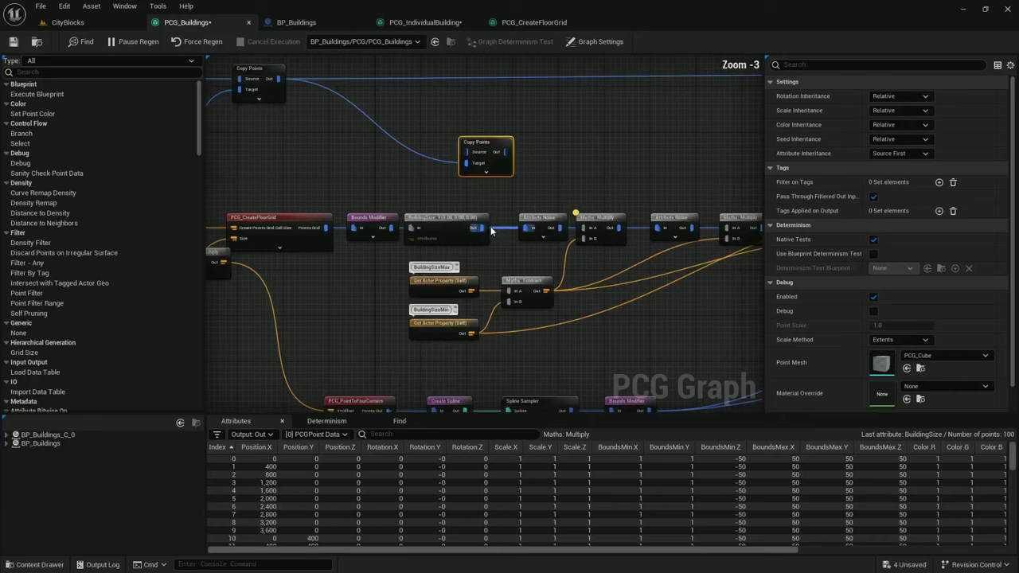
Route the BuildingSize attribute node through the new Copy Points node's Source input and on into Attribute Noise
{"action": "left_click_drag", "start_coordinate": [465, 151], "coordinate": [527, 229]}
{"action": "left_click", "coordinate": [513, 228], "text": "alt"}
{"action": "scroll", "coordinate": [560, 200], "scroll_direction": "down", "scroll_amount": 1}
{"action": "right_click_drag", "start_coordinate": [553, 191], "coordinate": [447, 170]}
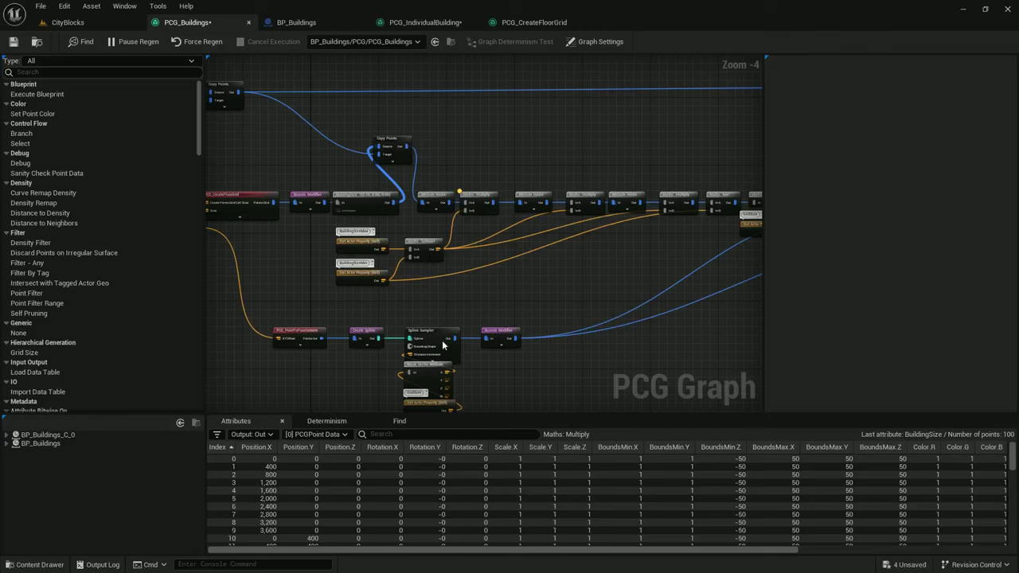
Duplicate Copy Points after the border spline's Bounds Modifier, using the modifier as Source, the first Copy Points as Target, and passing its output to the downstream nodes
{"action": "left_click", "coordinate": [397, 146]}
{"action": "key", "text": "ctrl+c"}
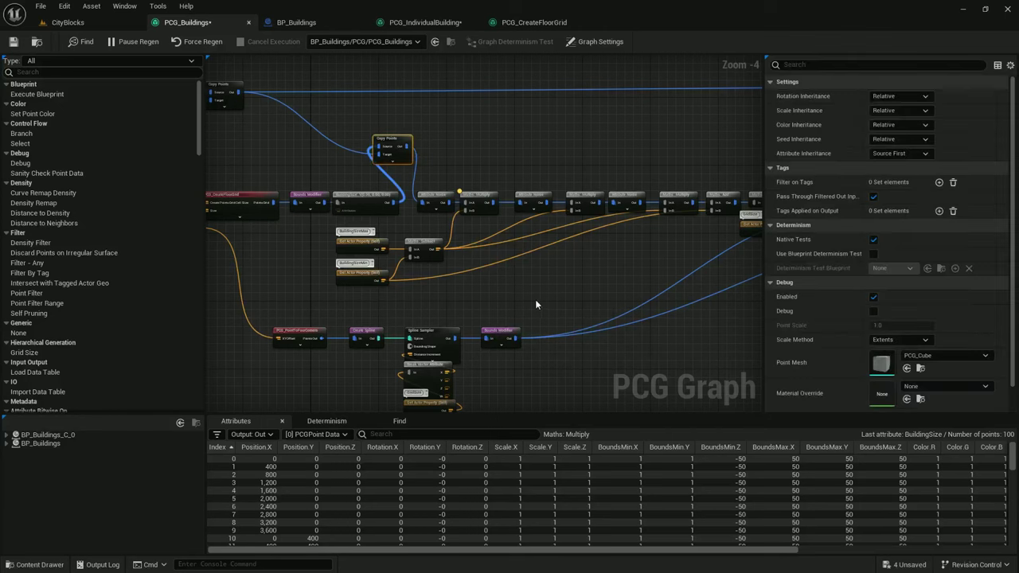
{"action": "key", "text": "ctrl+v"}
{"action": "left_click_drag", "start_coordinate": [237, 92], "coordinate": [565, 310]}
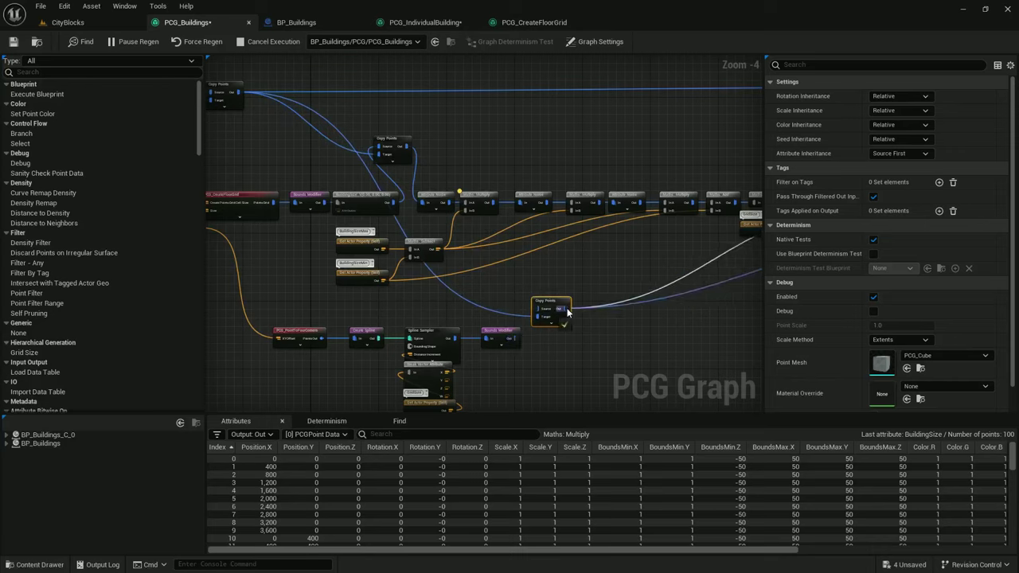
{"action": "left_click_drag", "start_coordinate": [515, 343], "coordinate": [516, 340]}
{"action": "left_click_drag", "start_coordinate": [547, 301], "coordinate": [556, 330]}
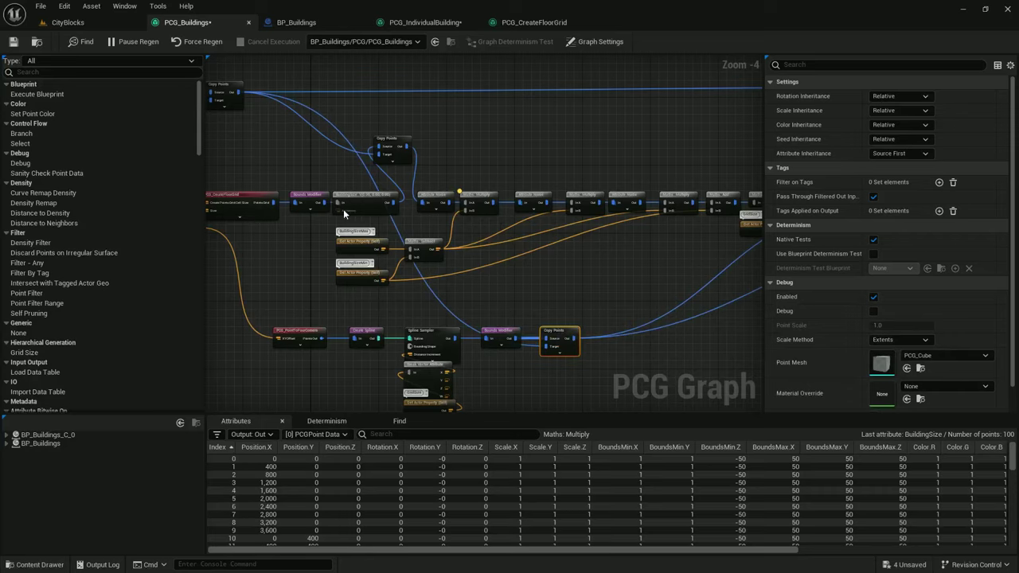
Shift the nodes from GridSize through BuildingSize back and place the second Copy Points node in line before Attribute Noise
{"action": "right_click_drag", "start_coordinate": [344, 213], "coordinate": [437, 192]}
{"action": "left_click_drag", "start_coordinate": [277, 243], "coordinate": [458, 176]}
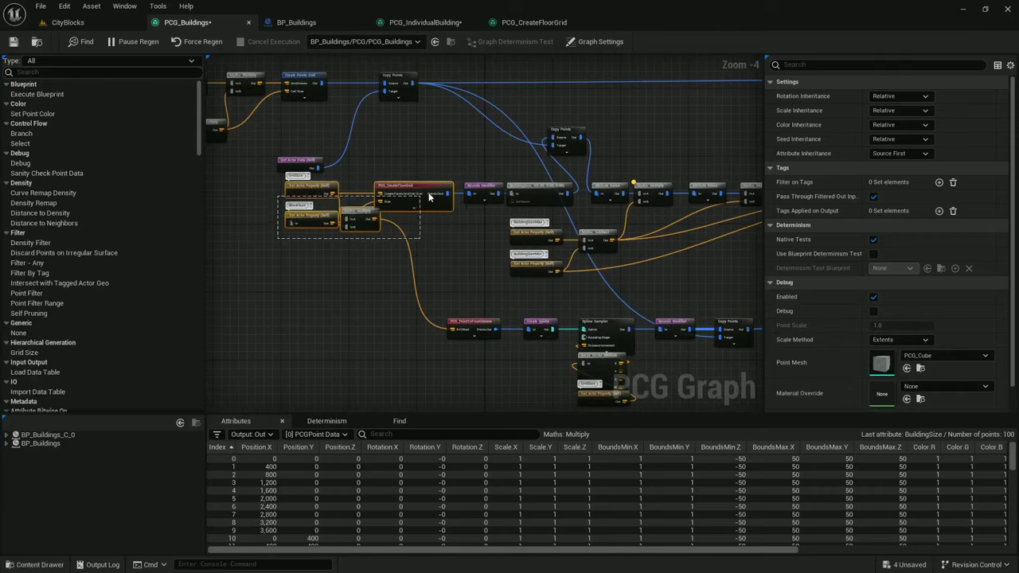
{"action": "left_click_drag", "start_coordinate": [534, 191], "coordinate": [478, 191]}
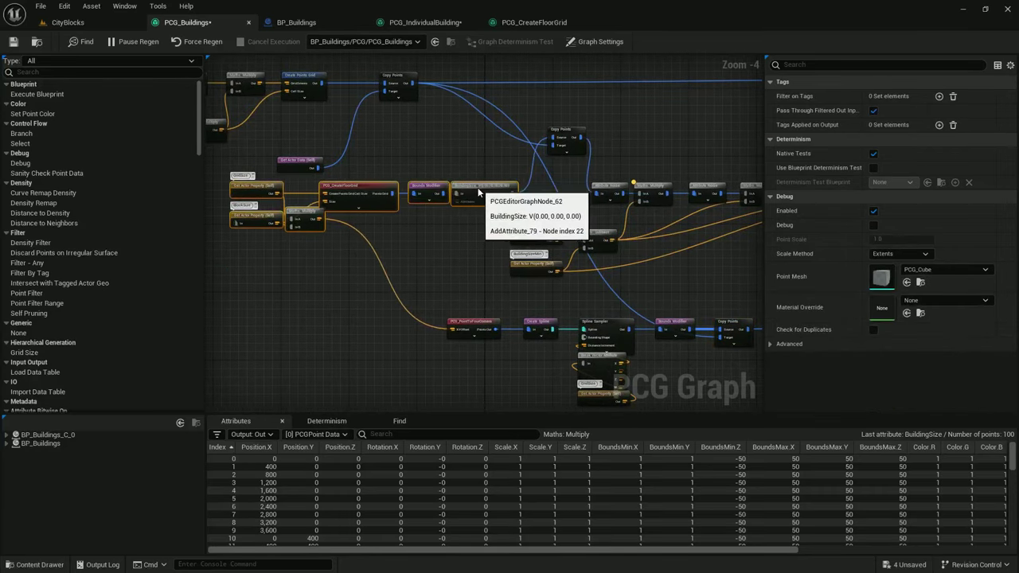
{"action": "left_click_drag", "start_coordinate": [561, 137], "coordinate": [563, 194]}
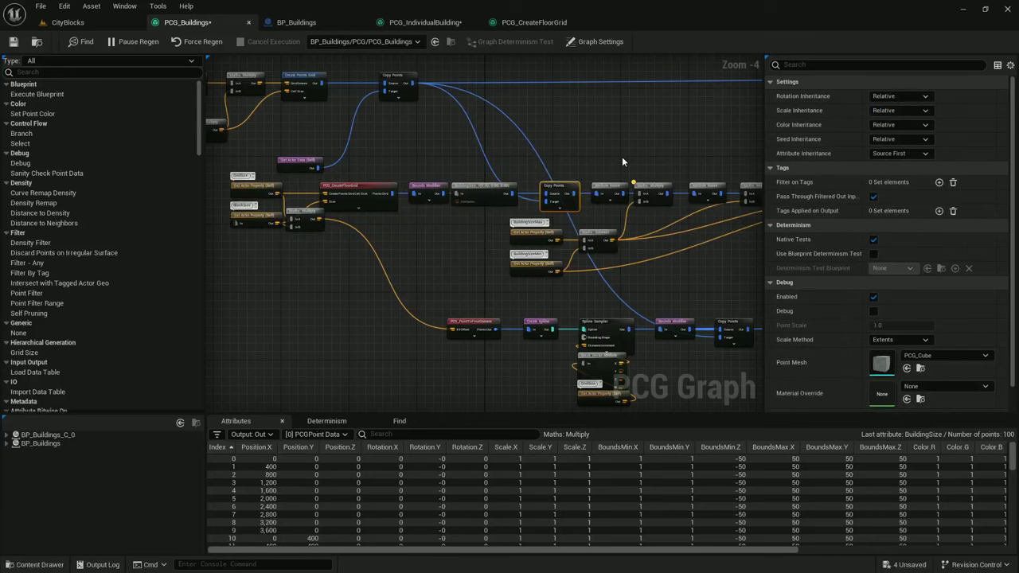
{"action": "right_click_drag", "start_coordinate": [622, 156], "coordinate": [579, 134]}
Remove the direct connection from the first Copy Points node to the nodes at the end of the graph
{"action": "right_click_drag", "start_coordinate": [486, 130], "coordinate": [491, 211]}
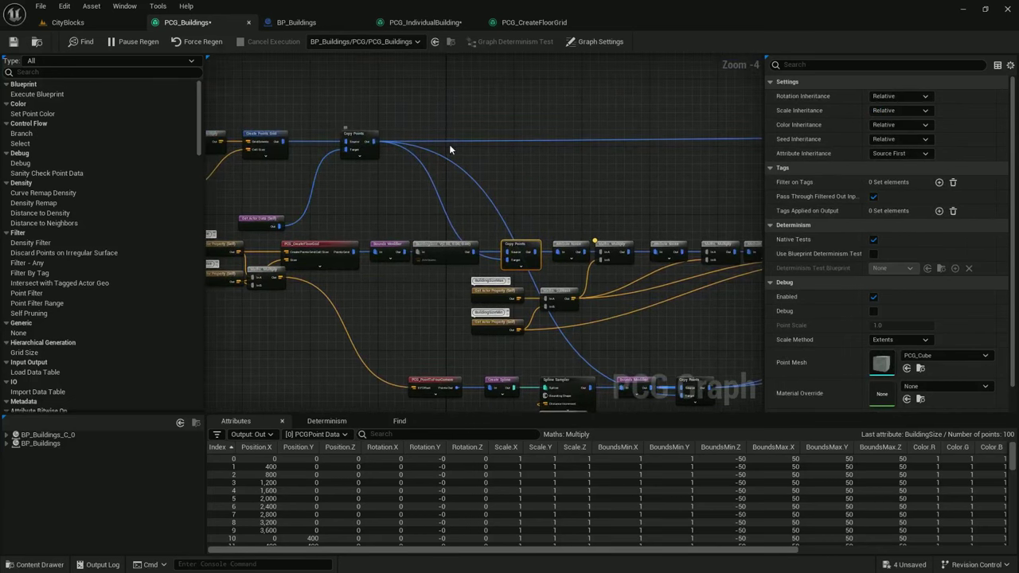
{"action": "left_click", "coordinate": [324, 158]}
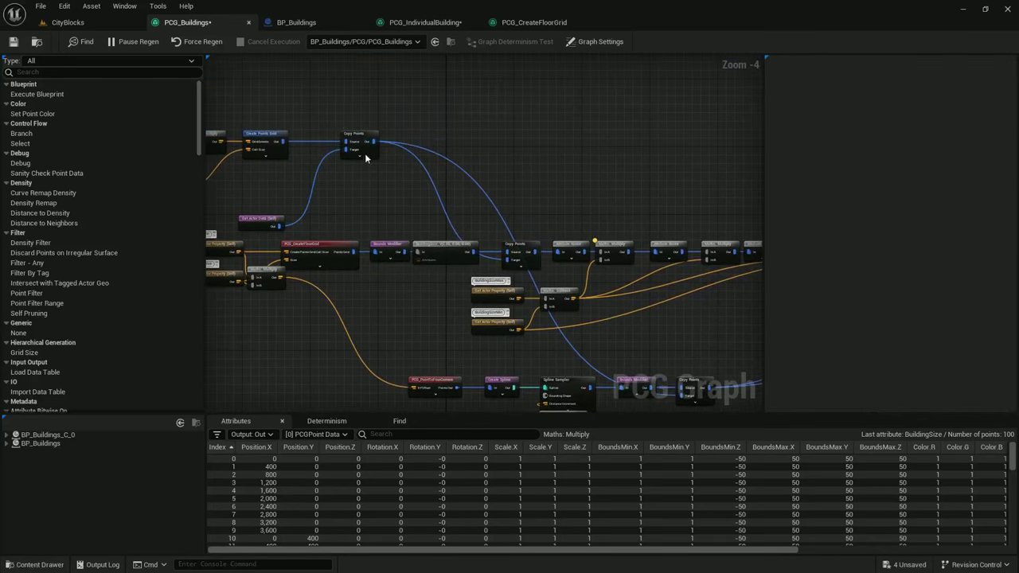
{"action": "right_click_drag", "start_coordinate": [526, 126], "coordinate": [544, 184]}
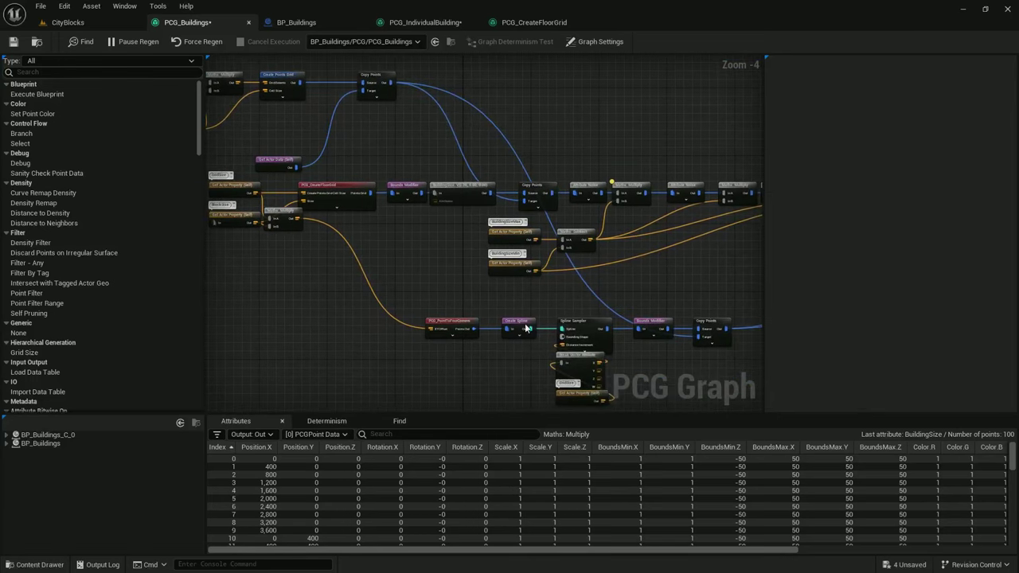
Move Copy Attribute, Attribute Partition and the PCG_IndividualBuilding loop subgraph into line beyond Self Pruning and Debug
{"action": "right_click_drag", "start_coordinate": [210, 189], "coordinate": [282, 197]}
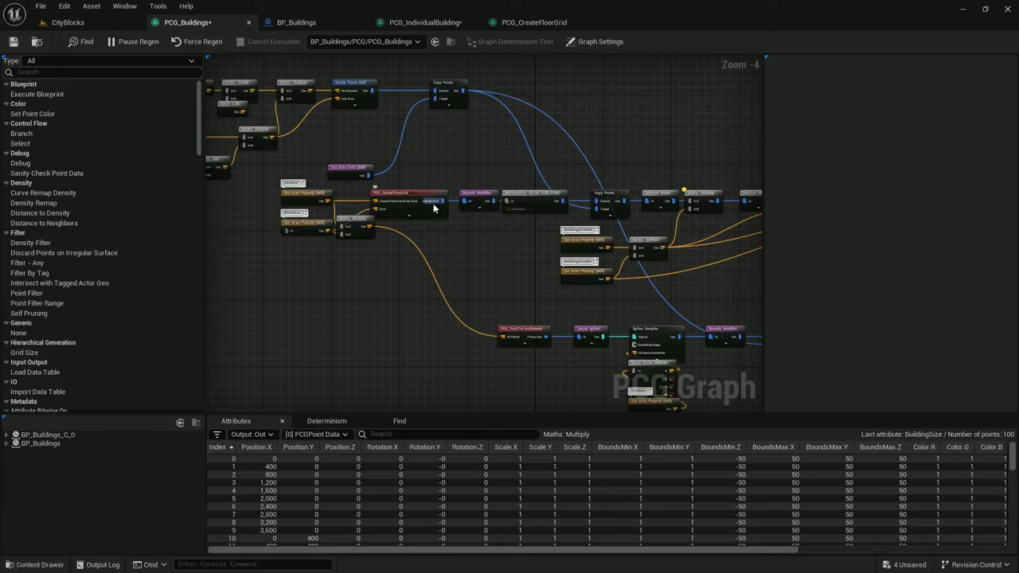
{"action": "right_click_drag", "start_coordinate": [480, 254], "coordinate": [393, 283]}
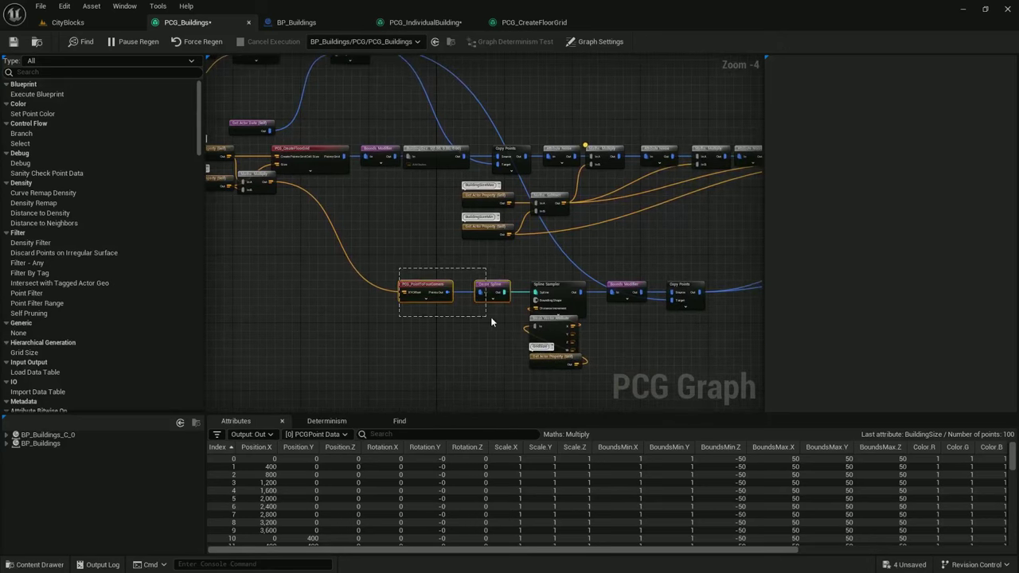
{"action": "left_click_drag", "start_coordinate": [490, 321], "coordinate": [490, 320]}
{"action": "right_click_drag", "start_coordinate": [629, 233], "coordinate": [401, 248]}
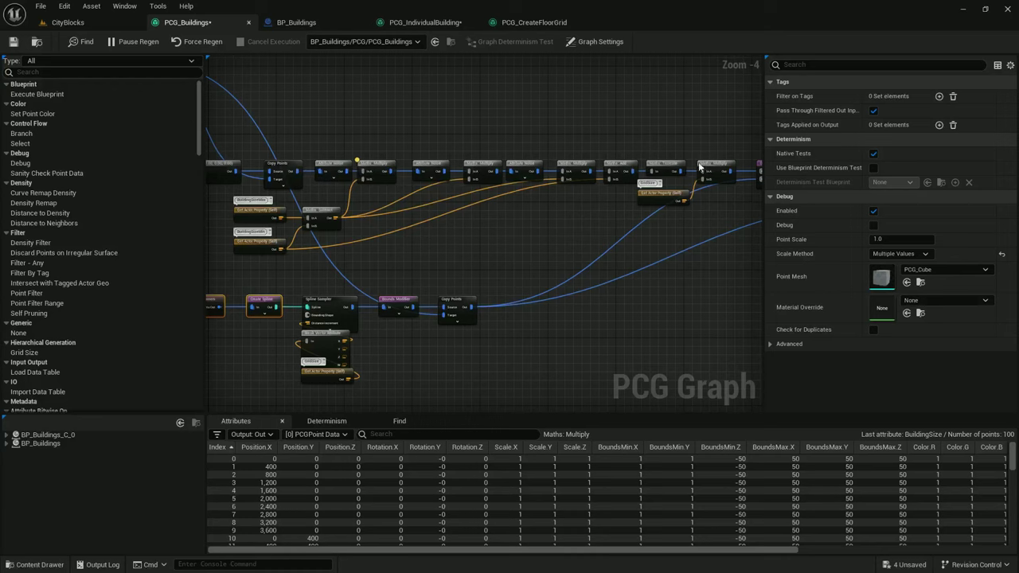
{"action": "right_click_drag", "start_coordinate": [690, 204], "coordinate": [396, 237]}
{"action": "scroll", "coordinate": [501, 226], "scroll_direction": "down", "scroll_amount": 1}
{"action": "right_click_drag", "start_coordinate": [626, 197], "coordinate": [394, 230]}
{"action": "left_click_drag", "start_coordinate": [398, 220], "coordinate": [545, 171]}
{"action": "left_click_drag", "start_coordinate": [545, 188], "coordinate": [459, 269]}
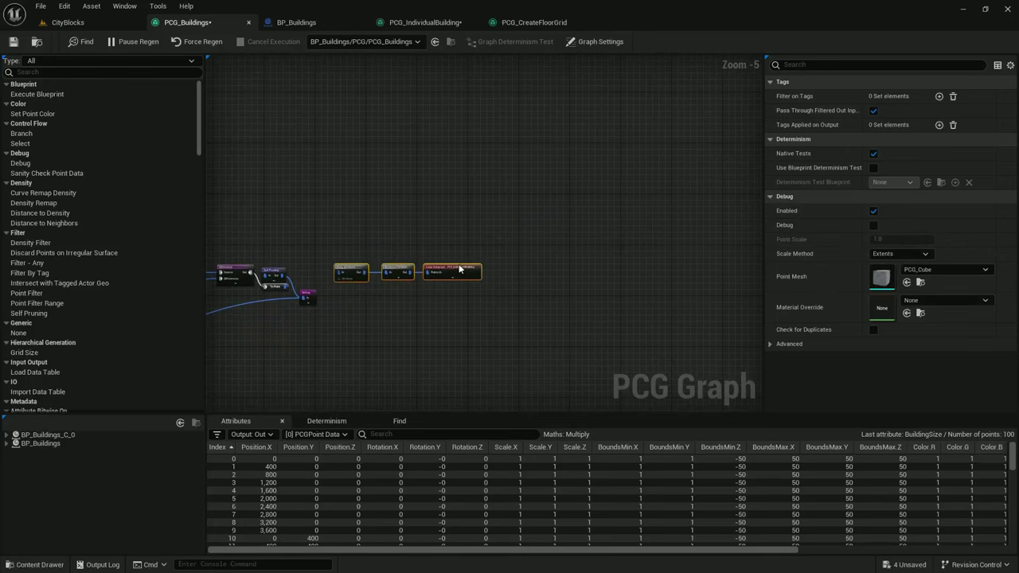
Disconnect the Debug node and connect the Self Pruning output to Copy Attribute
{"action": "scroll", "coordinate": [460, 269], "scroll_direction": "up", "scroll_amount": 2}
{"action": "left_click", "coordinate": [363, 260], "text": "alt"}
{"action": "left_click", "coordinate": [361, 273], "text": "alt"}
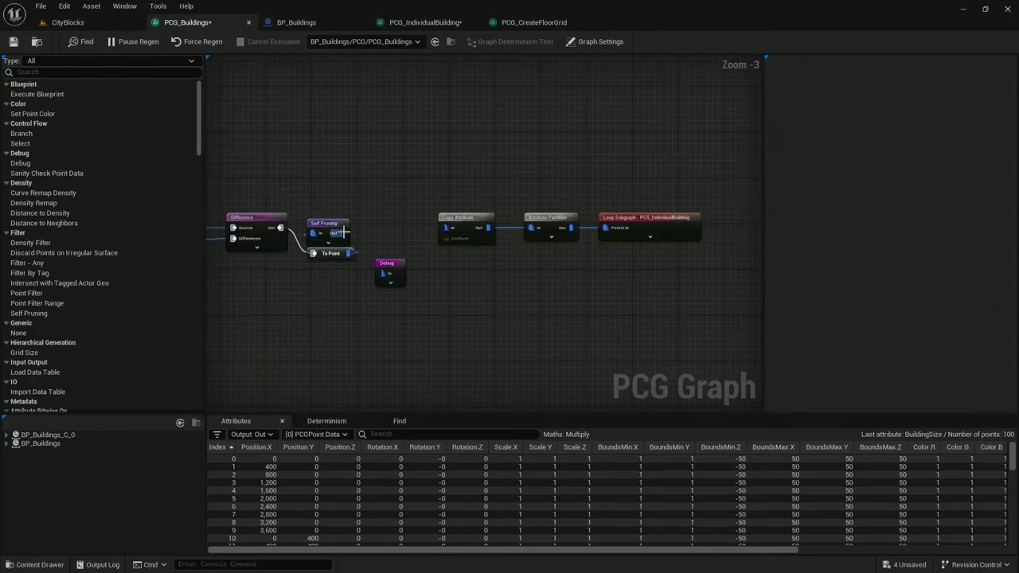
{"action": "left_click_drag", "start_coordinate": [343, 233], "coordinate": [423, 237]}
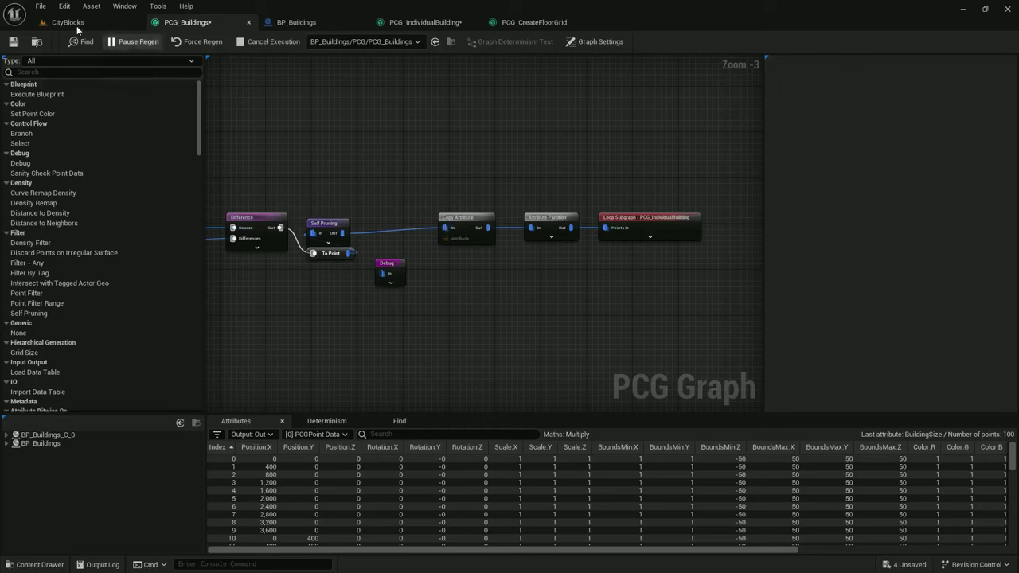
In the CityBlocks level, set the Total Blocks of BP_Buildings to 2 by 2 and inspect the generated buildings from above
{"action": "left_click", "coordinate": [77, 30]}
{"action": "right_click_drag", "start_coordinate": [295, 148], "coordinate": [359, 121]}
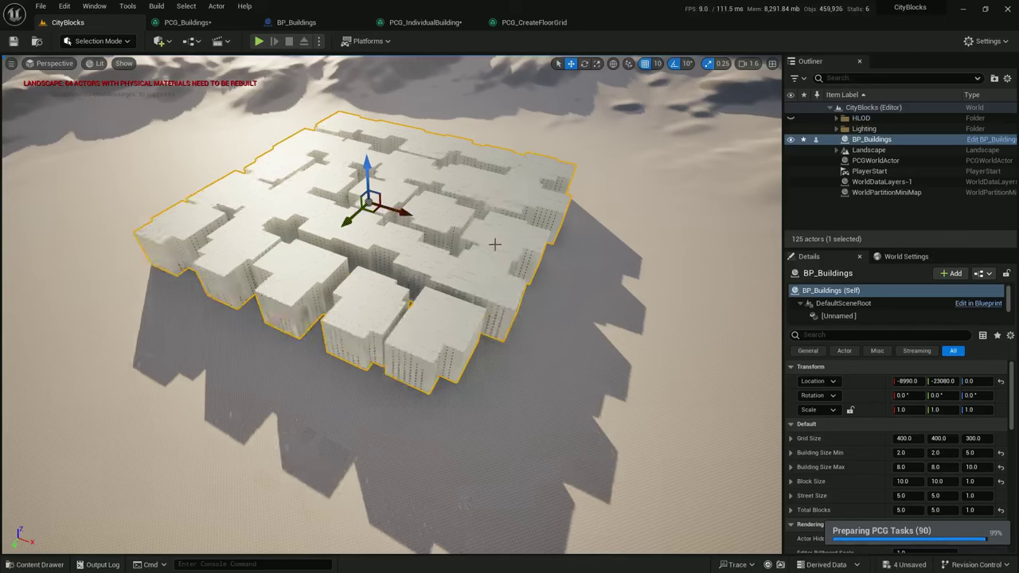
{"action": "right_click_drag", "start_coordinate": [516, 263], "coordinate": [525, 270]}
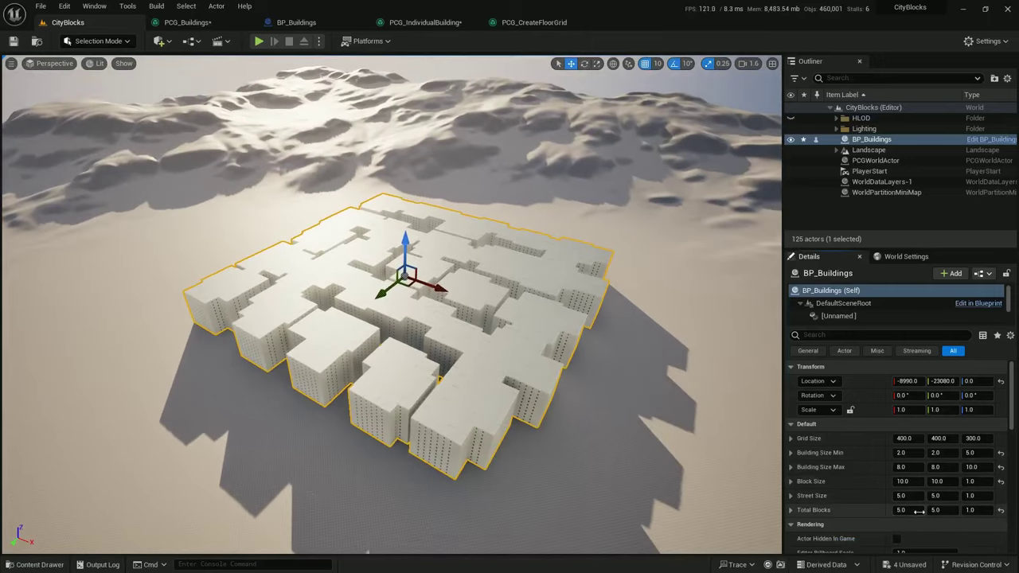
{"action": "key", "text": "Tab"}
{"action": "type", "text": "2"}
{"action": "key", "text": "Return"}
{"action": "right_click_drag", "start_coordinate": [575, 391], "coordinate": [648, 413]}
{"action": "key", "text": "w"}
{"action": "scroll", "coordinate": [616, 369], "scroll_direction": "up", "scroll_amount": 3}
{"action": "key", "text": "s"}
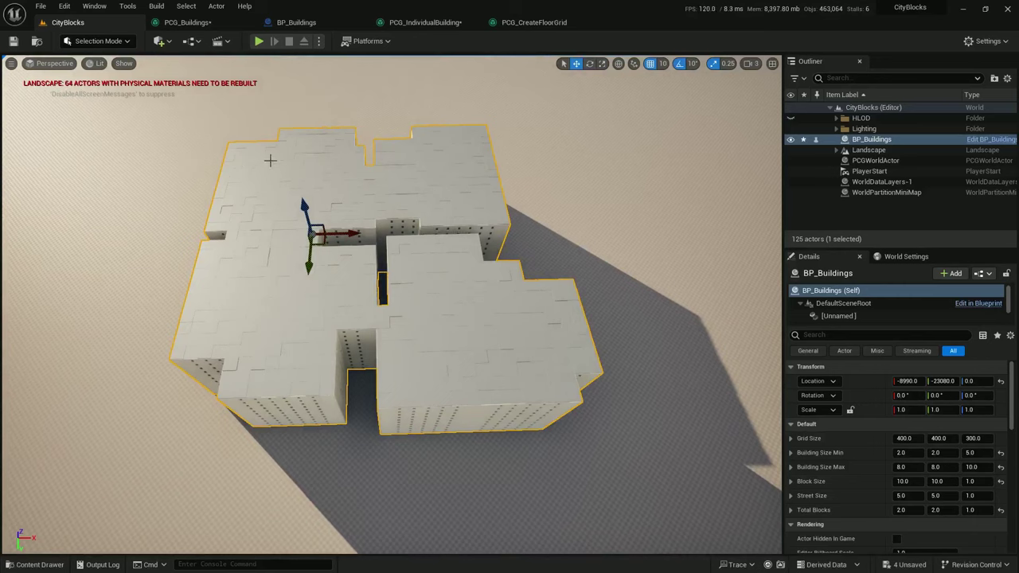
{"action": "right_click_drag", "start_coordinate": [270, 160], "coordinate": [278, 199]}
Return to the PCG_Buildings graph and connect the Self Pruning output to the Debug node
{"action": "left_click", "coordinate": [195, 23]}
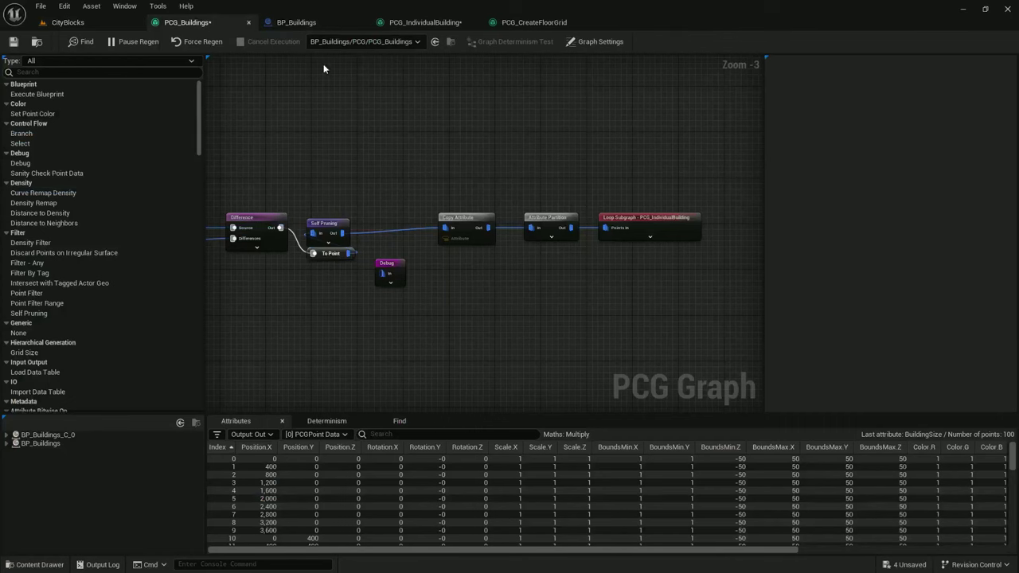
{"action": "right_click_drag", "start_coordinate": [446, 210], "coordinate": [515, 176]}
{"action": "left_click_drag", "start_coordinate": [418, 219], "coordinate": [454, 241]}
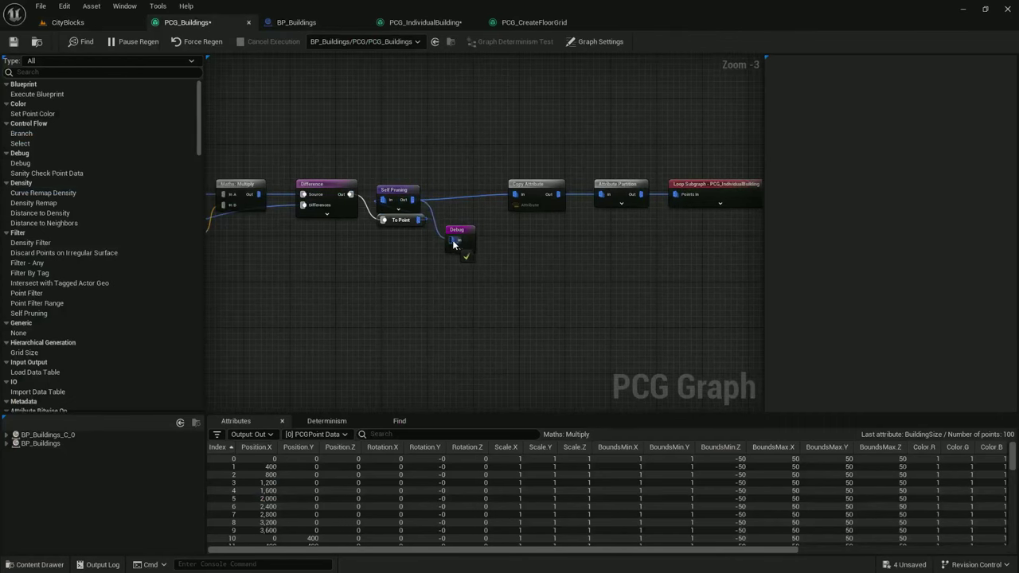
Check the debug footprints against the generated buildings from below and above in the CityBlocks level
{"action": "left_click", "coordinate": [97, 22]}
{"action": "right_click_drag", "start_coordinate": [231, 183], "coordinate": [239, 100]}
{"action": "right_click_drag", "start_coordinate": [400, 331], "coordinate": [400, 342]}
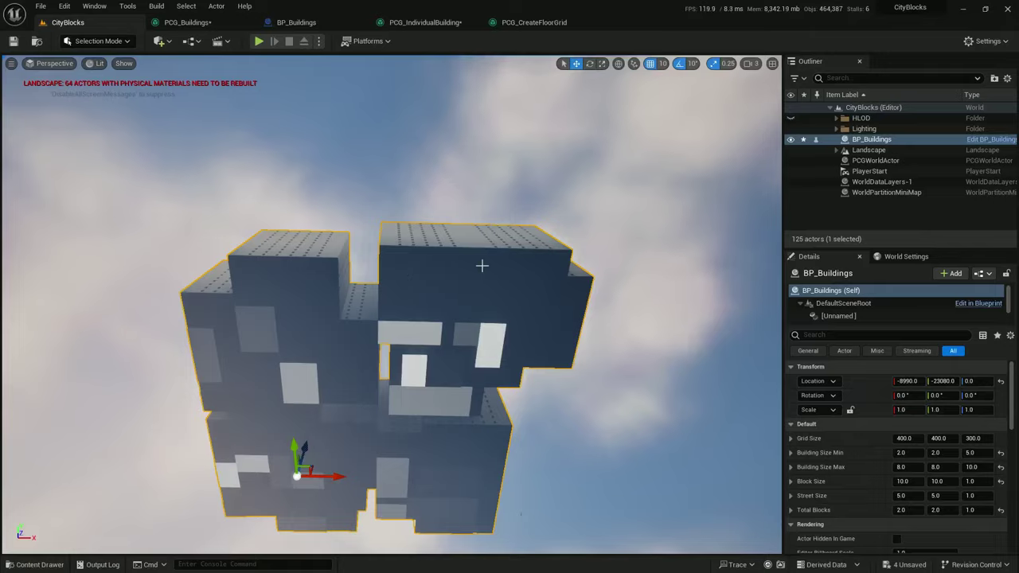
{"action": "right_click_drag", "start_coordinate": [495, 297], "coordinate": [497, 296]}
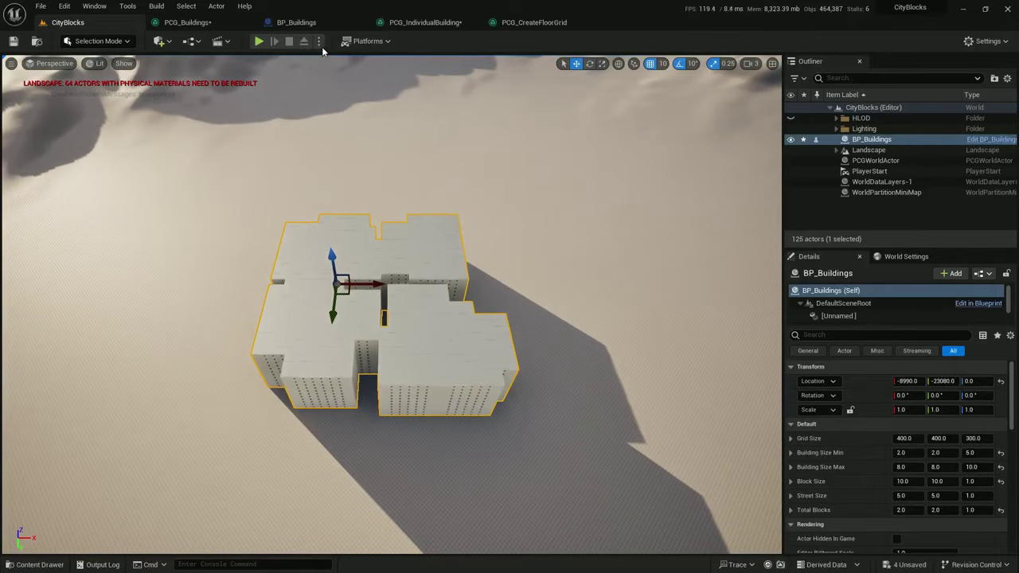
Open the PCG_IndividualBuilding graph and widen the Four Corners comment box to enclose its GridSize and BuildingSizeMax property nodes
{"action": "left_click", "coordinate": [427, 22]}
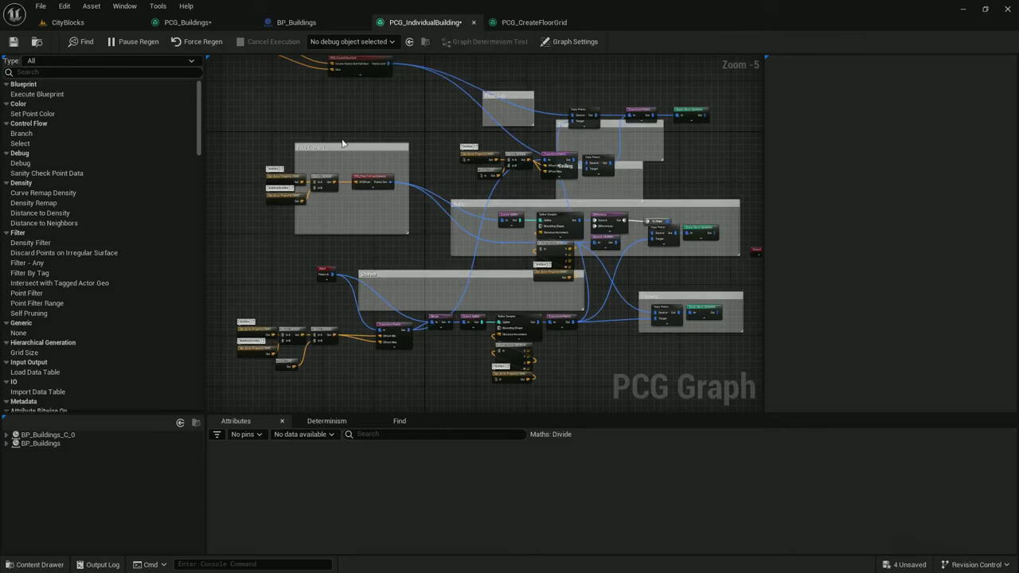
{"action": "scroll", "coordinate": [298, 161], "scroll_direction": "up", "scroll_amount": 2}
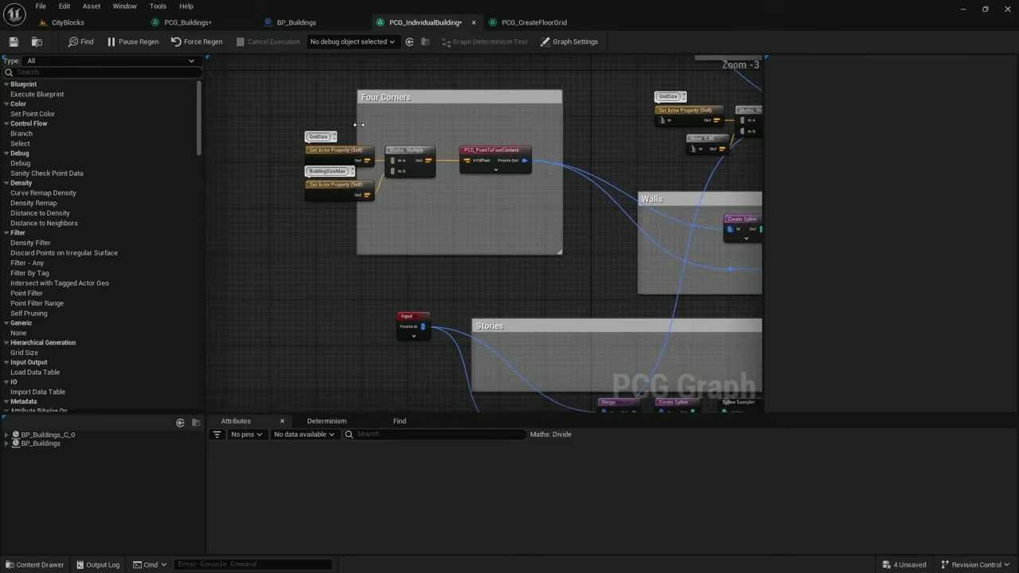
{"action": "left_click_drag", "start_coordinate": [359, 125], "coordinate": [277, 125]}
Move the Input node well ahead of the GridSize and BuildingSizeMax nodes that feed the Stories offset
{"action": "scroll", "coordinate": [382, 178], "scroll_direction": "down", "scroll_amount": 2}
{"action": "right_click_drag", "start_coordinate": [382, 178], "coordinate": [393, 110]}
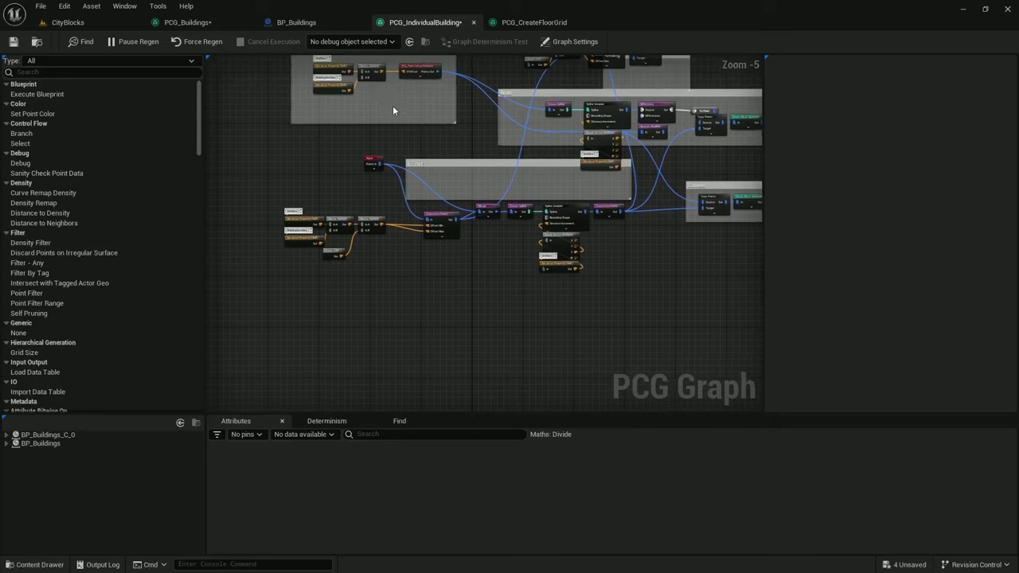
{"action": "scroll", "coordinate": [393, 116], "scroll_direction": "up", "scroll_amount": 2}
{"action": "right_click_drag", "start_coordinate": [414, 226], "coordinate": [493, 142]}
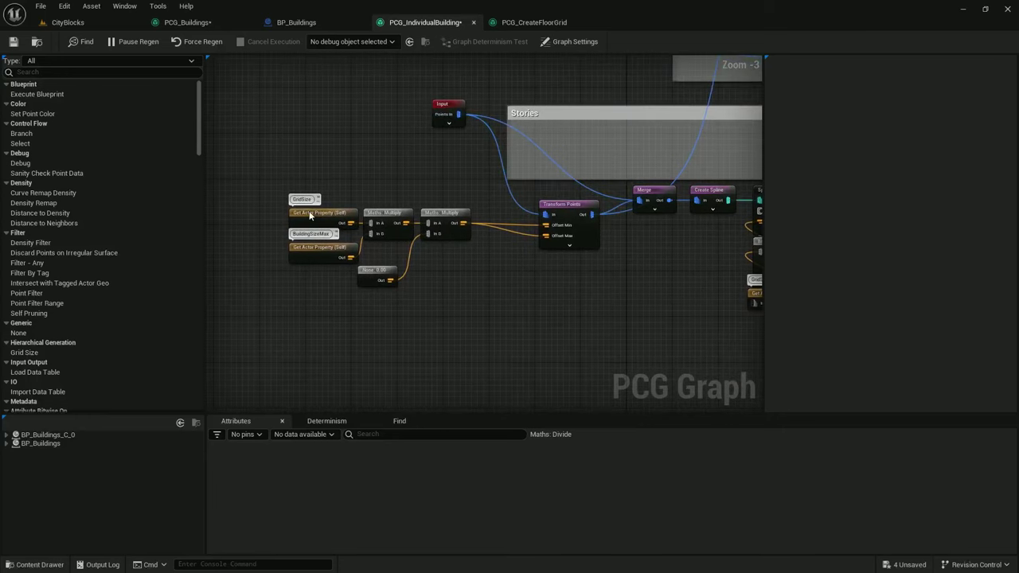
{"action": "left_click", "coordinate": [321, 253]}
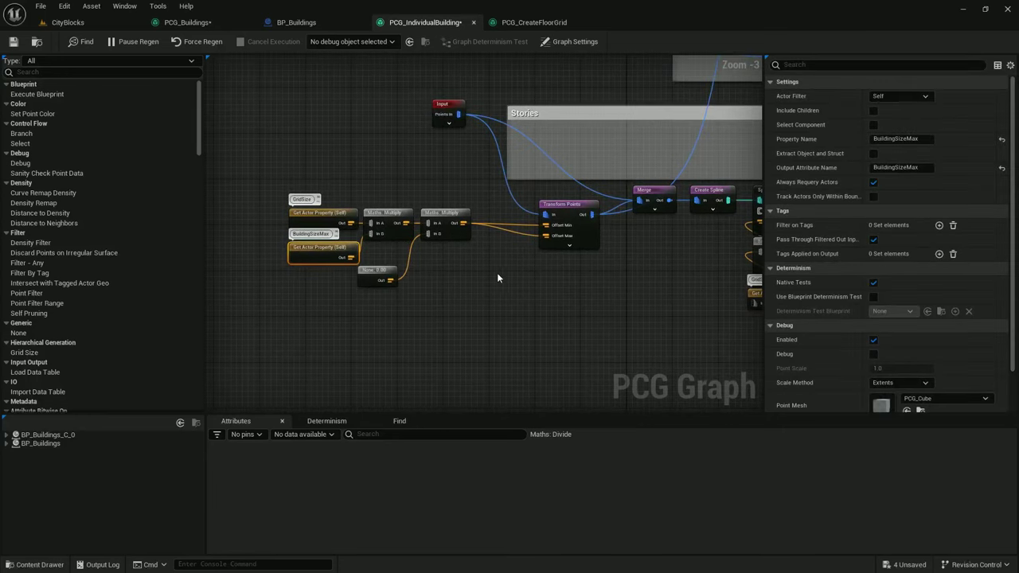
{"action": "right_click_drag", "start_coordinate": [426, 277], "coordinate": [538, 303]}
{"action": "scroll", "coordinate": [443, 275], "scroll_direction": "down", "scroll_amount": 2}
{"action": "right_click_drag", "start_coordinate": [511, 216], "coordinate": [471, 207]}
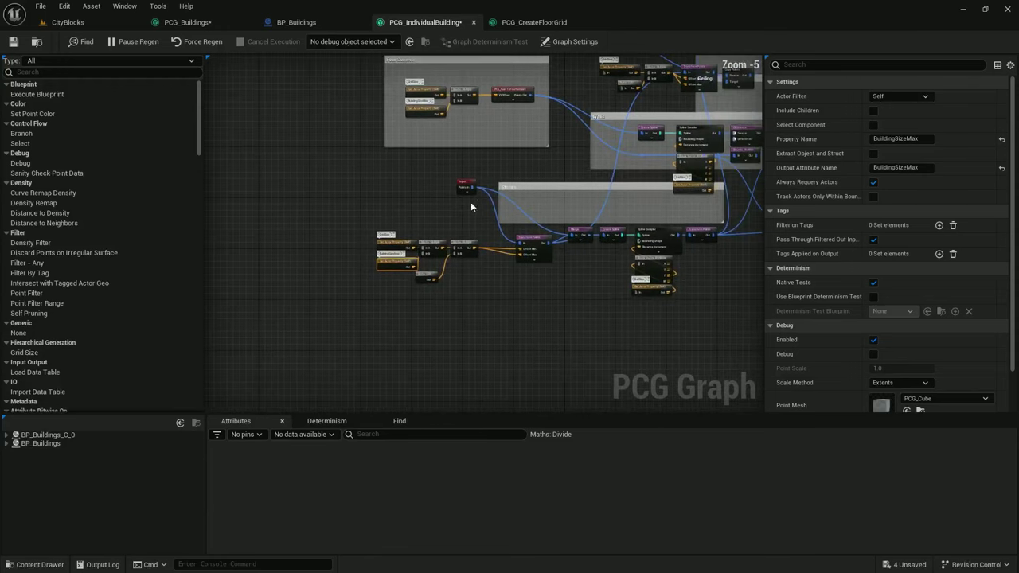
{"action": "left_click_drag", "start_coordinate": [468, 186], "coordinate": [323, 229]}
{"action": "scroll", "coordinate": [306, 206], "scroll_direction": "up", "scroll_amount": 2}
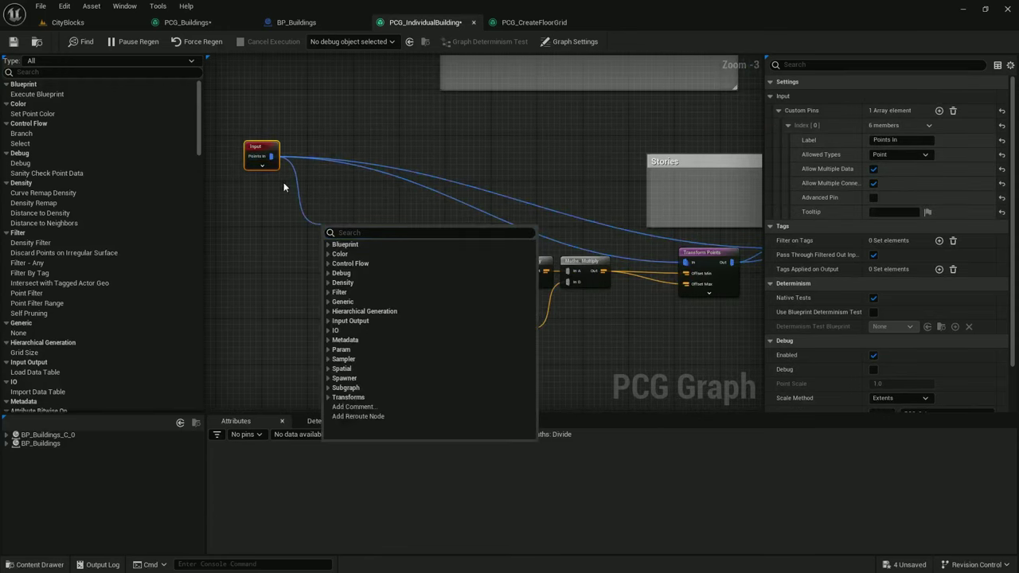
{"action": "left_click_drag", "start_coordinate": [271, 156], "coordinate": [299, 196]}
{"action": "left_click", "coordinate": [299, 137]}
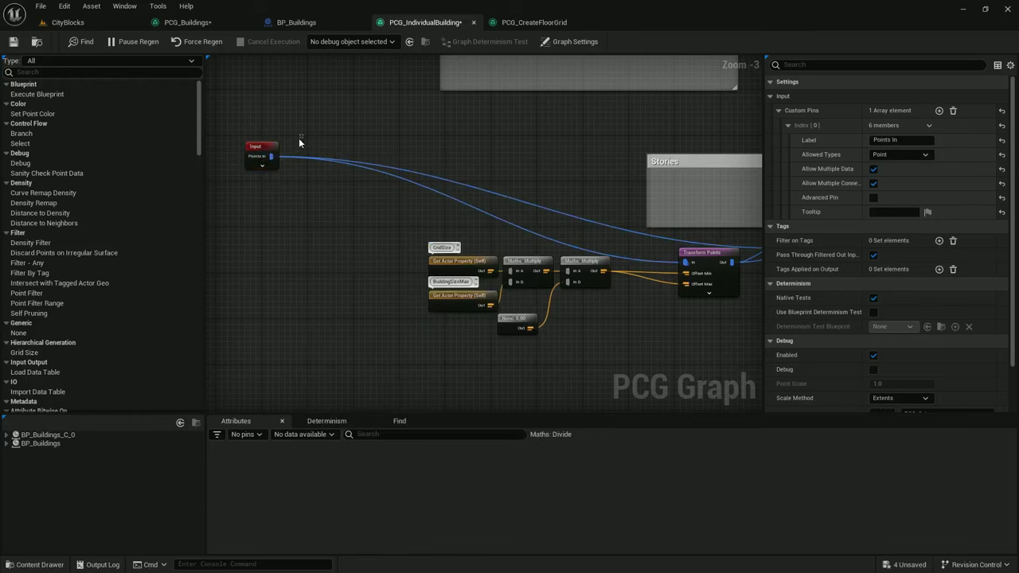
Set a PCG_IndividualBuilding loop instance of BP_Buildings as debug object and inspect the Transform Points attributes through to BuildingSize
{"action": "right_click_drag", "start_coordinate": [552, 207], "coordinate": [446, 206]}
{"action": "left_click", "coordinate": [591, 256]}
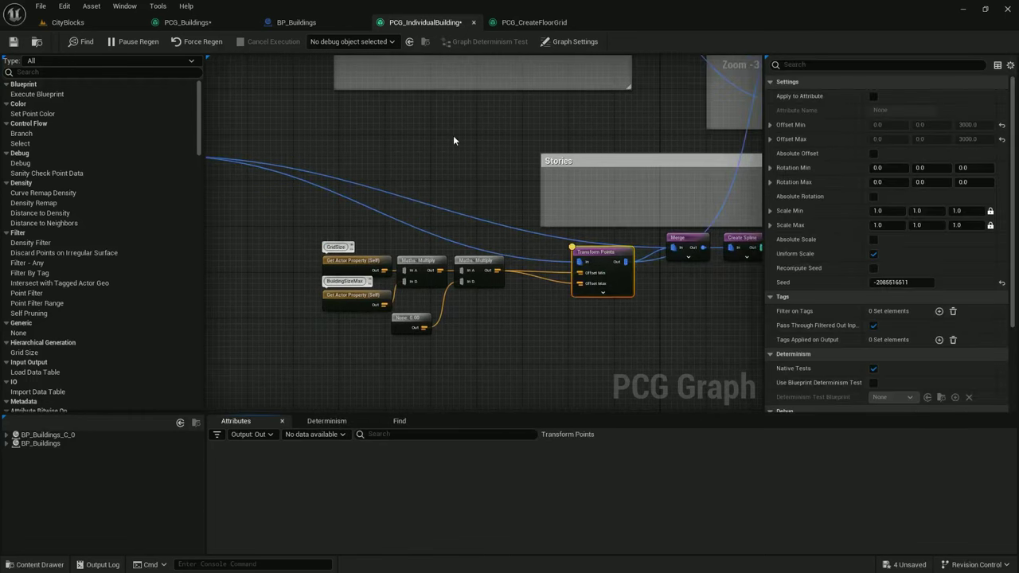
{"action": "left_click", "coordinate": [328, 44]}
{"action": "left_click", "coordinate": [414, 271]}
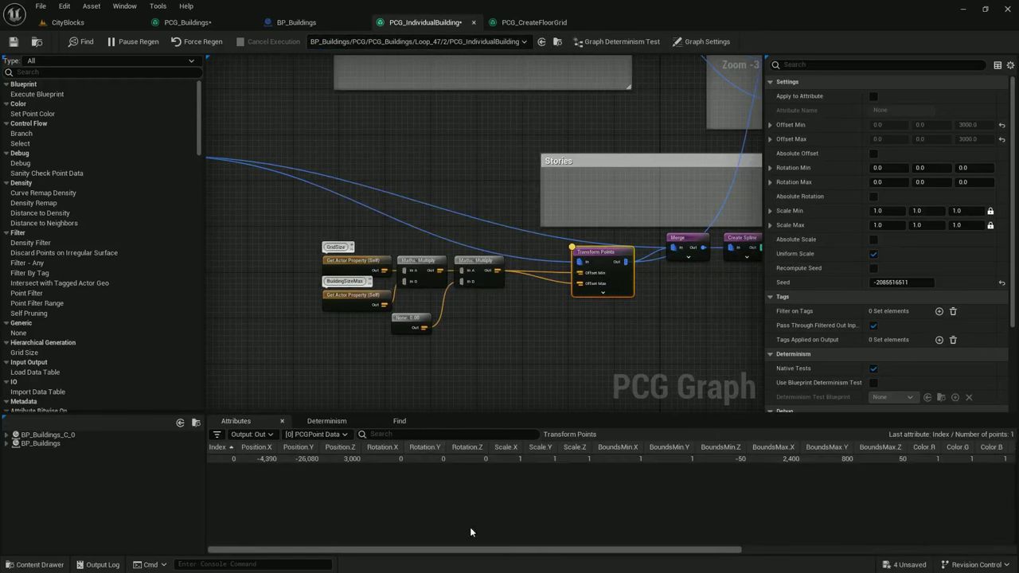
{"action": "left_click_drag", "start_coordinate": [478, 549], "coordinate": [752, 549]}
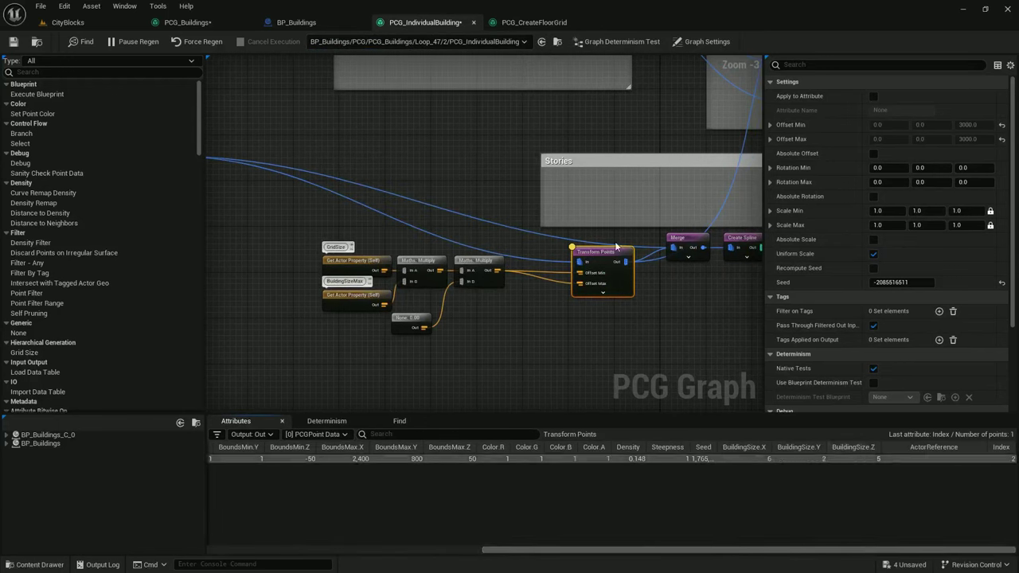
{"action": "mouse_move", "coordinate": [391, 184]}
{"action": "right_mouse_down"}
{"action": "mouse_move", "coordinate": [420, 175]}
{"action": "mouse_move", "coordinate": [732, 226]}
{"action": "mouse_move", "coordinate": [563, 201]}
{"action": "mouse_move", "coordinate": [388, 196]}
{"action": "right_mouse_up"}
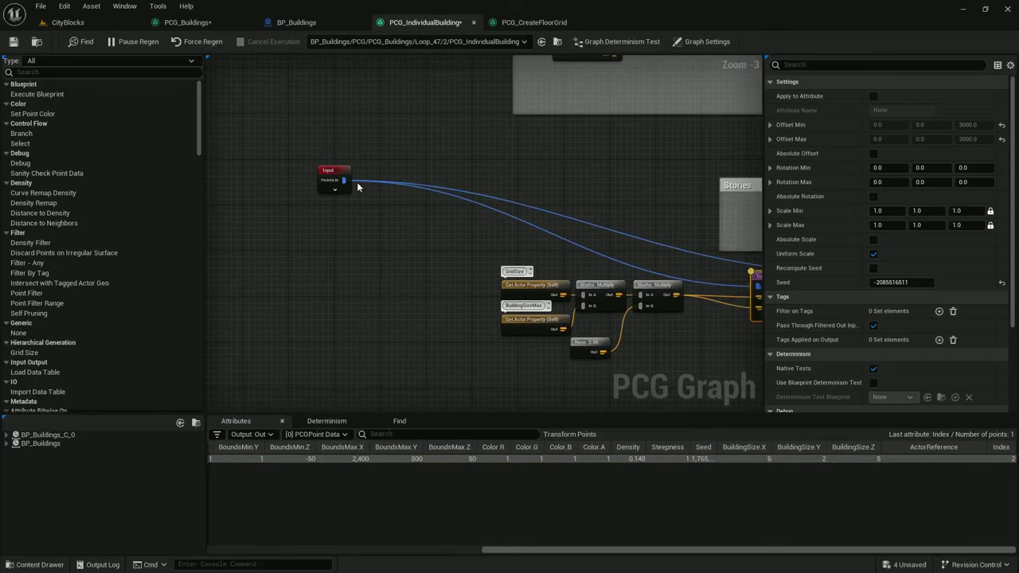
Add a Get Attribute From Point Index node fed by the Input node's Points In output
{"action": "left_click_drag", "start_coordinate": [344, 180], "coordinate": [371, 222]}
{"action": "type", "text": "get attribute"}
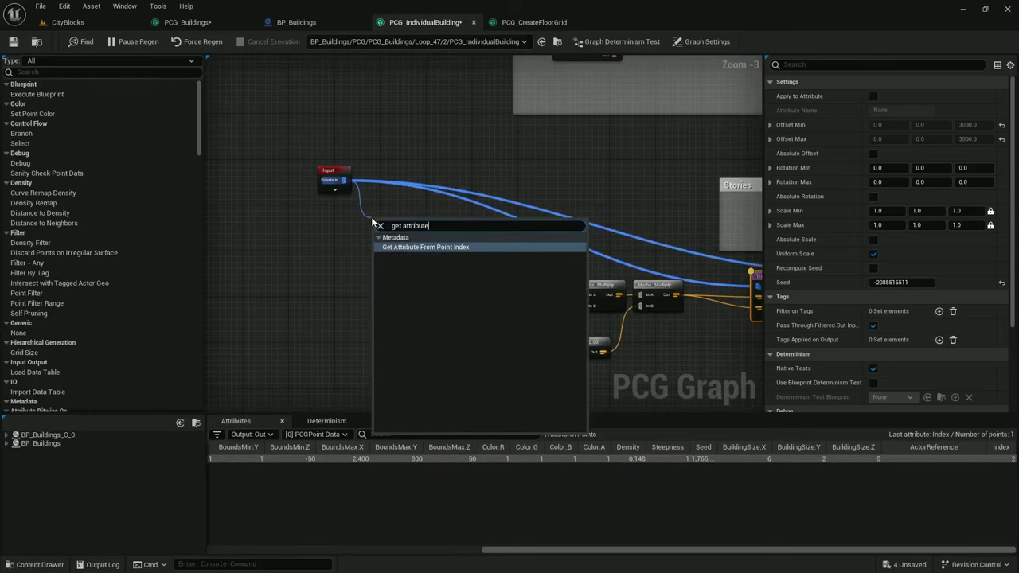
{"action": "key", "text": "Return"}
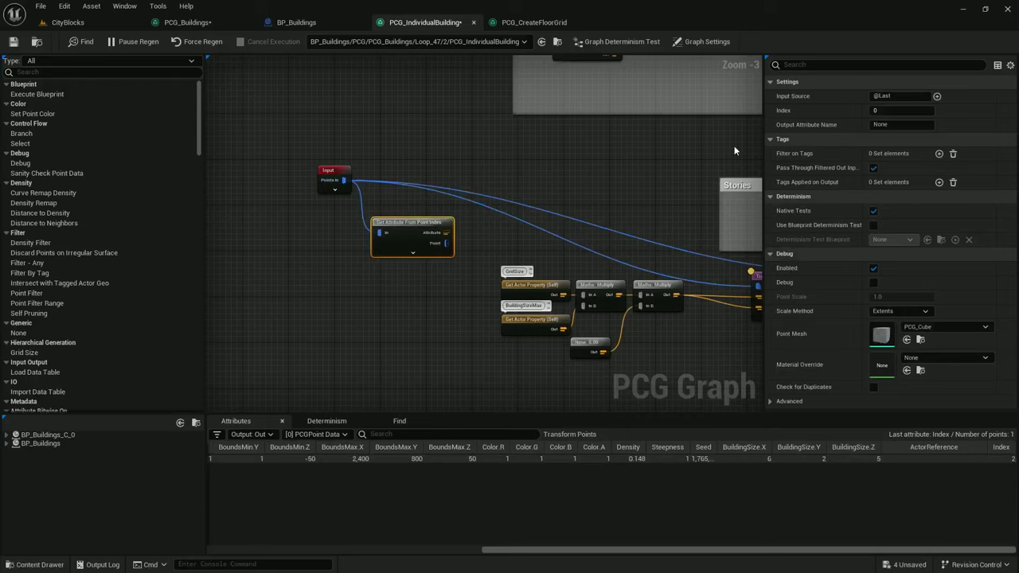
Set the Get Attribute From Point Index node's Input Source and Output Attribute Name to BuildingSize, and inspect its output
{"action": "left_click", "coordinate": [908, 124]}
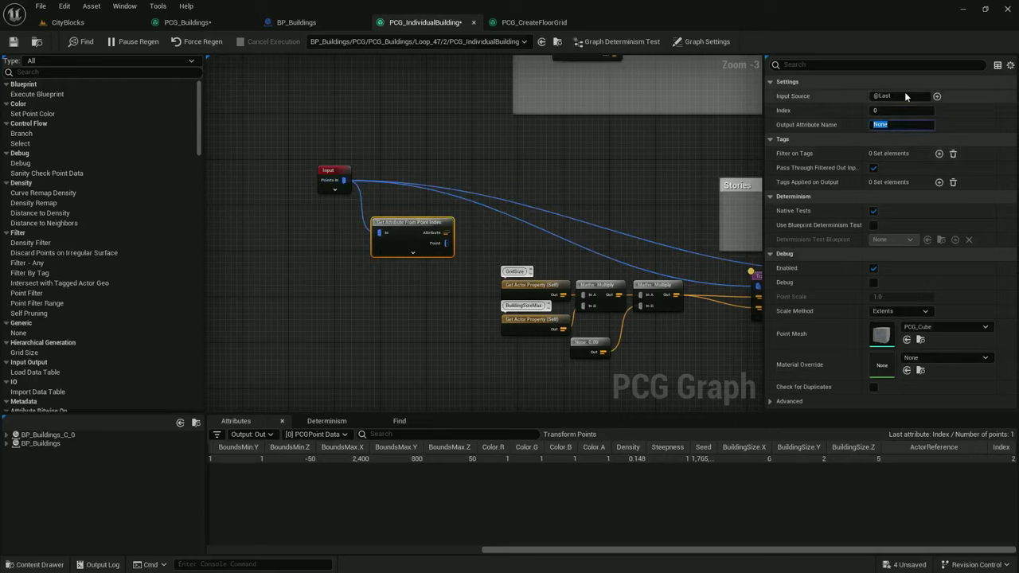
{"action": "left_click_drag", "start_coordinate": [900, 96], "coordinate": [765, 104]}
{"action": "left_click", "coordinate": [765, 104]}
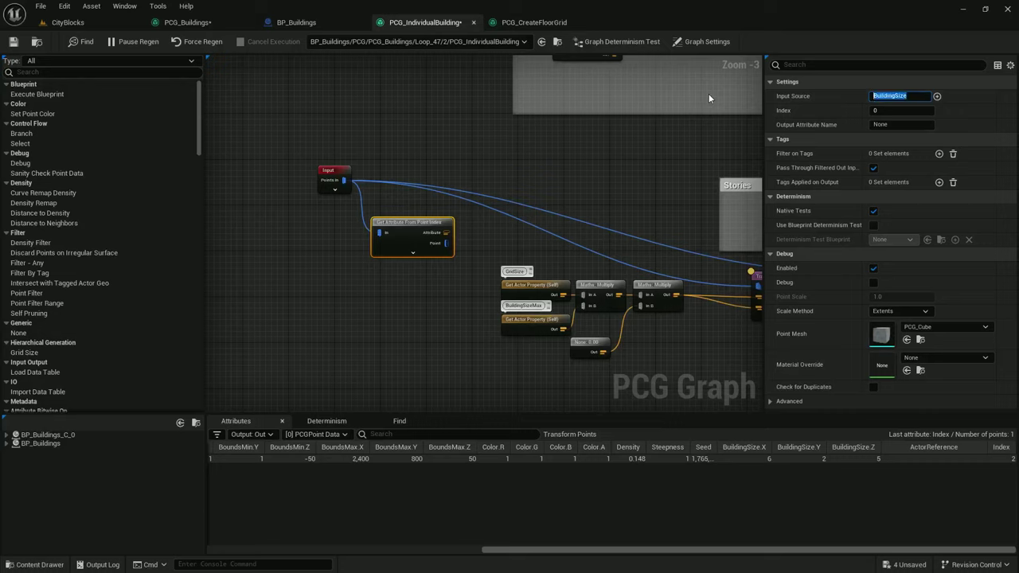
{"action": "key", "text": "ctrl+c"}
{"action": "left_click", "coordinate": [908, 125]}
{"action": "key", "text": "ctrl+v"}
{"action": "key", "text": "Return"}
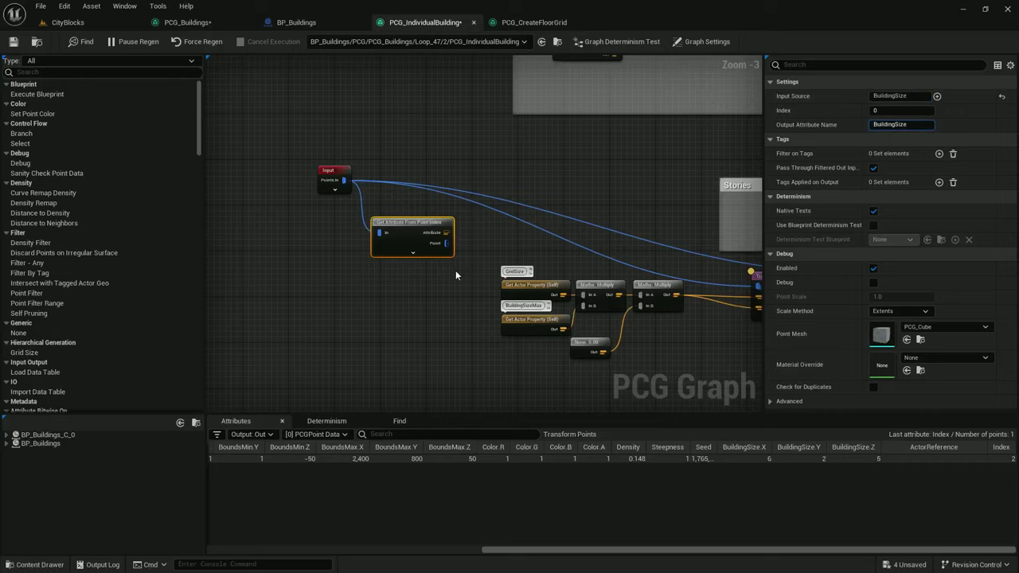
{"action": "key", "text": "a"}
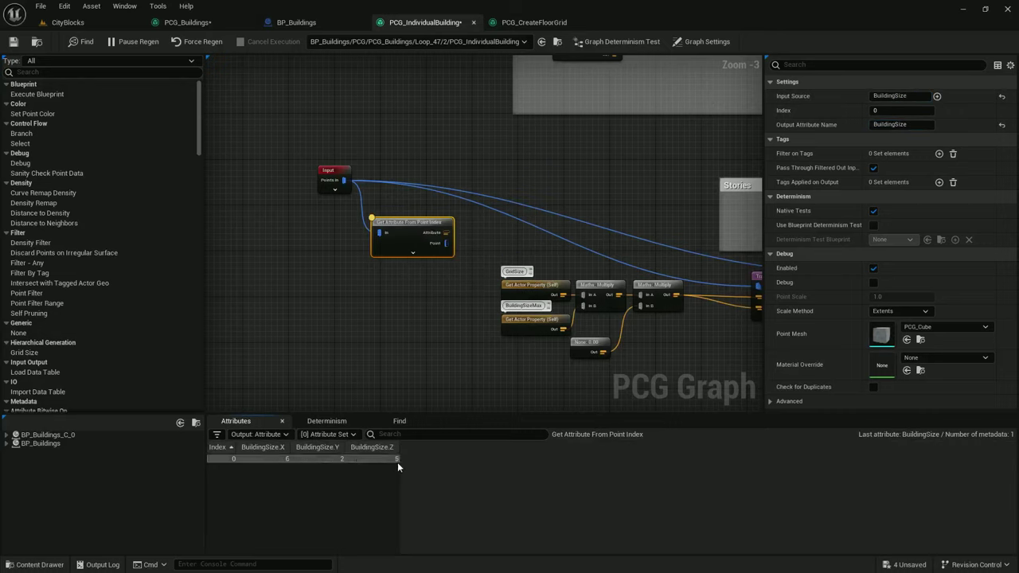
Connect the Attribute output to In B of the first Stories offset Multiply node in place of BuildingSizeMax
{"action": "right_click_drag", "start_coordinate": [411, 298], "coordinate": [312, 266]}
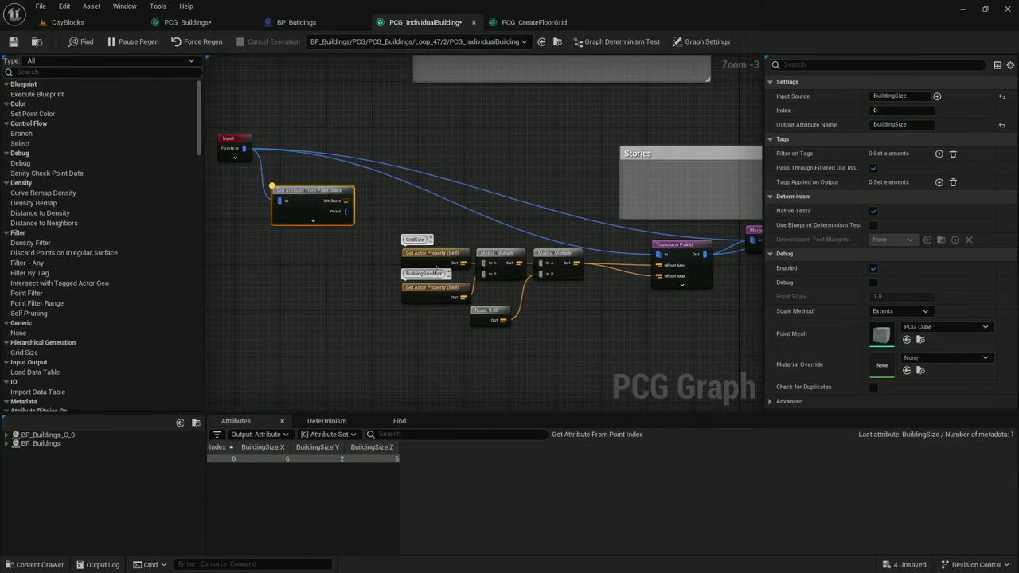
{"action": "scroll", "coordinate": [382, 258], "scroll_direction": "up", "scroll_amount": 1}
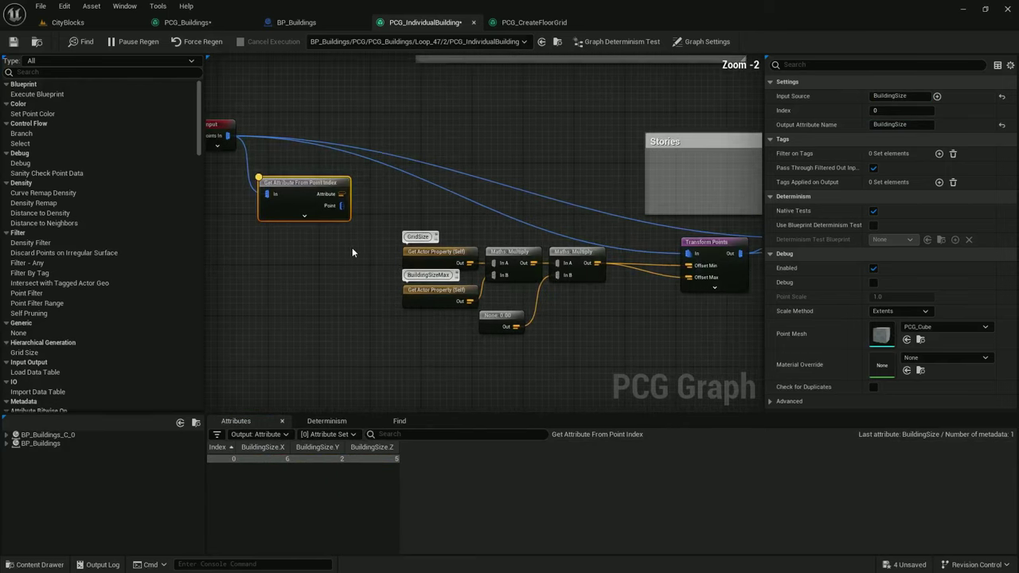
{"action": "left_click", "coordinate": [450, 288]}
{"action": "left_click", "coordinate": [512, 253]}
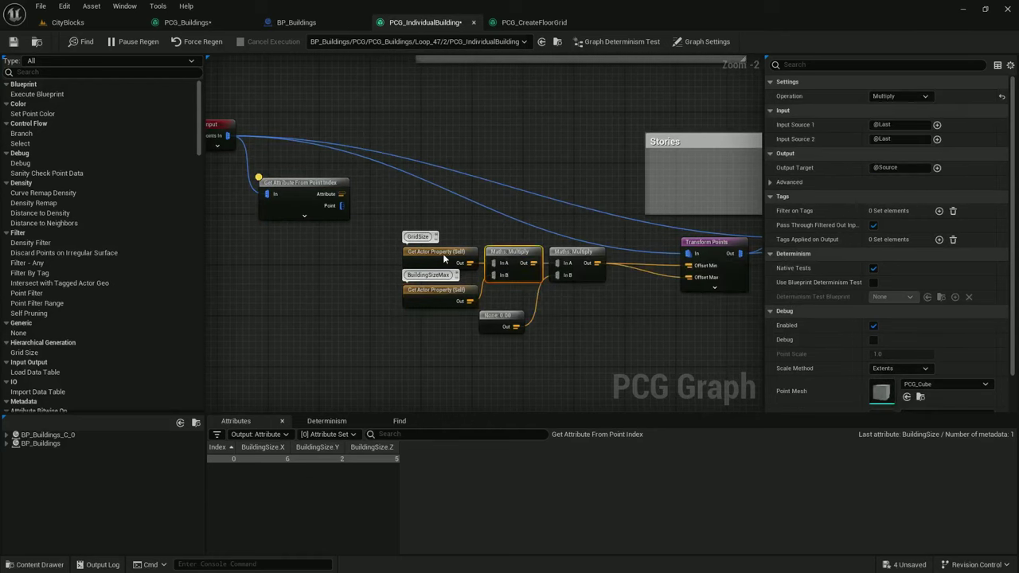
{"action": "left_click", "coordinate": [575, 252]}
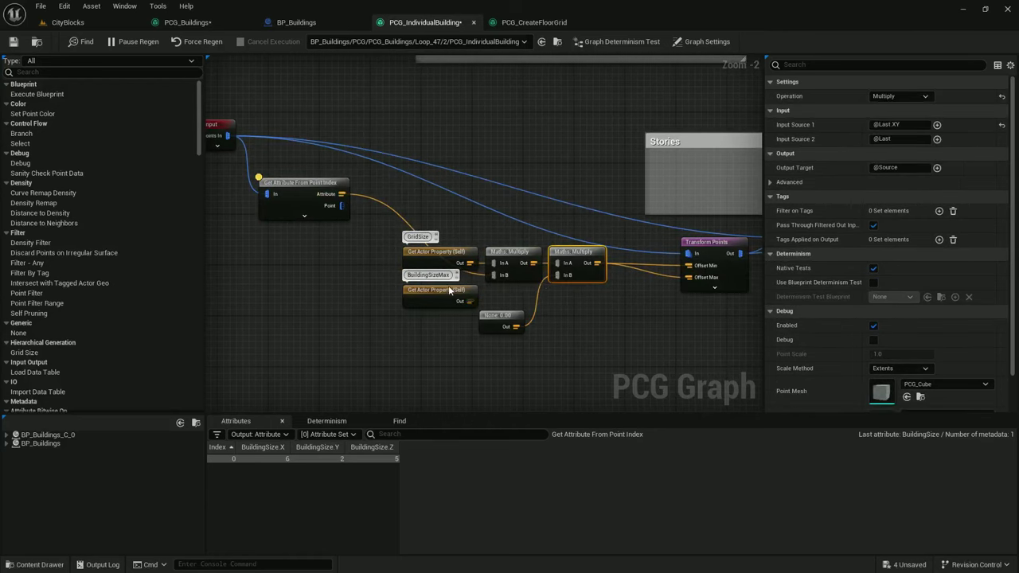
Connect the Attribute output to In B of the Four Corners Multiply node, replacing the BuildingSizeMax connection
{"action": "right_click_drag", "start_coordinate": [406, 188], "coordinate": [413, 332]}
{"action": "scroll", "coordinate": [428, 271], "scroll_direction": "down", "scroll_amount": 1}
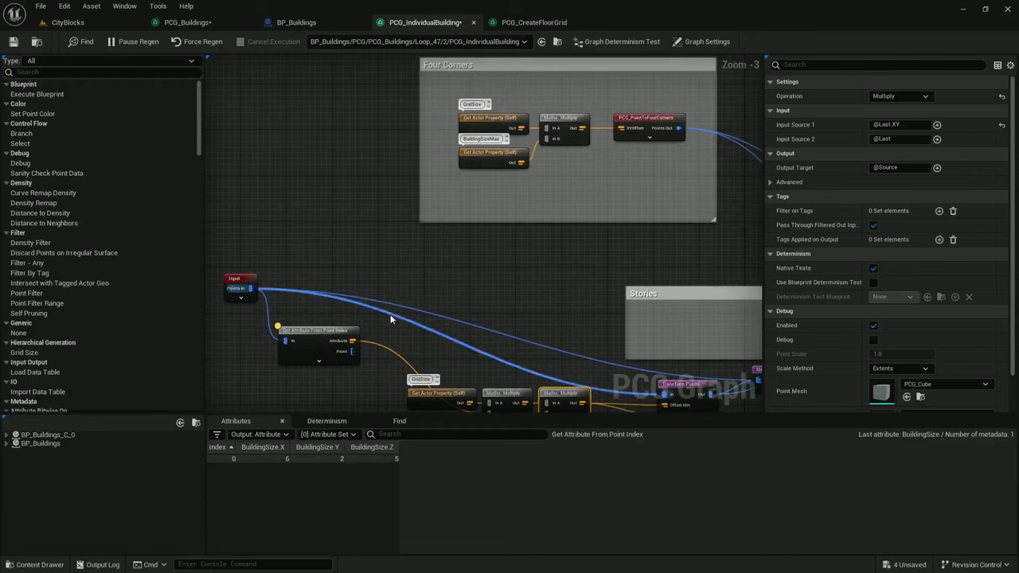
{"action": "left_click_drag", "start_coordinate": [354, 340], "coordinate": [468, 231]}
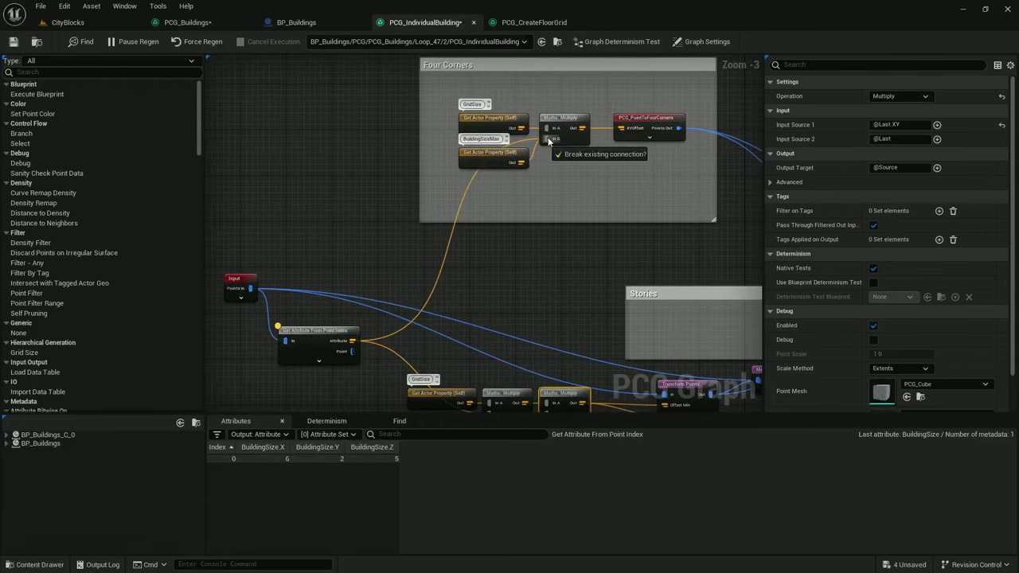
Examine the regenerated buildings from above in the CityBlocks level
{"action": "left_click", "coordinate": [68, 22]}
{"action": "scroll", "coordinate": [398, 318], "scroll_direction": "up", "scroll_amount": 5}
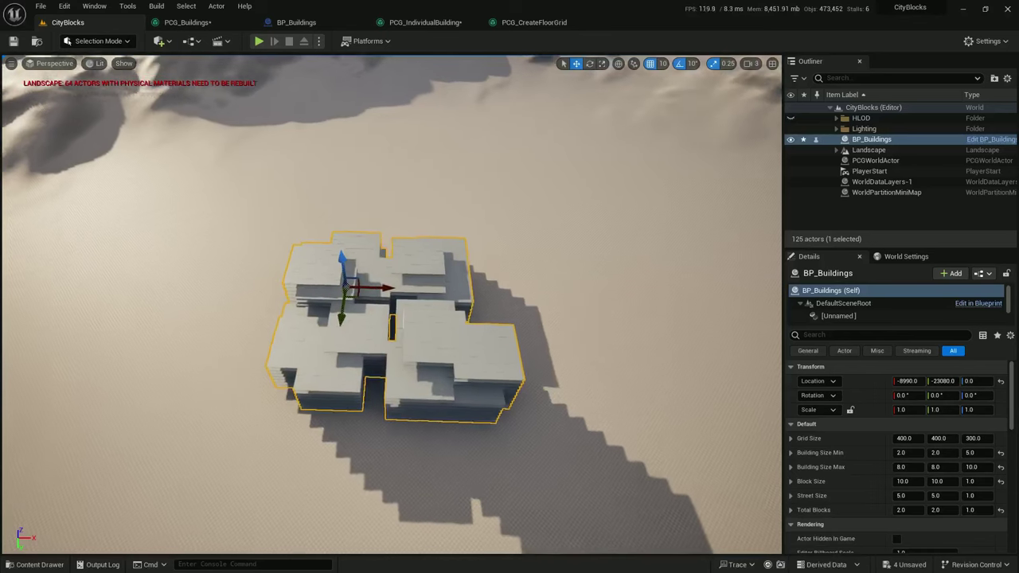
{"action": "scroll", "coordinate": [398, 318], "scroll_direction": "down", "scroll_amount": 5}
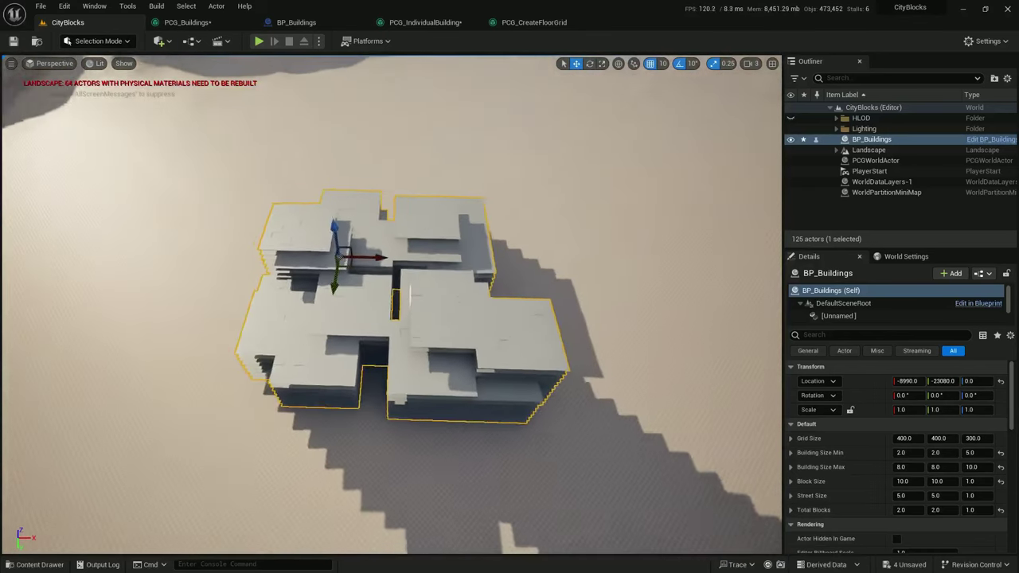
{"action": "left_click", "coordinate": [187, 22]}
{"action": "left_click", "coordinate": [343, 24]}
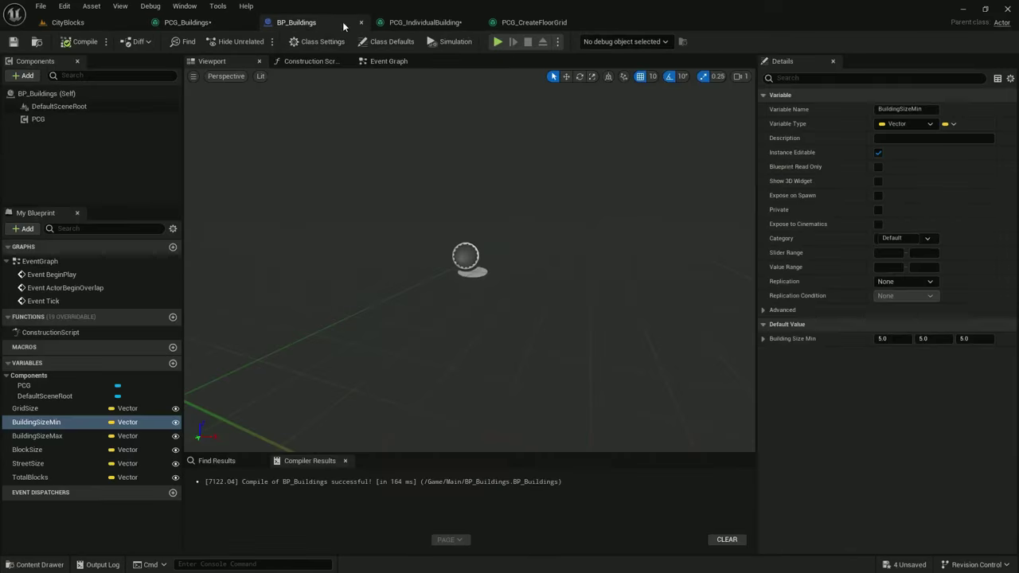
In PCG_IndividualBuilding, enclose the grid nodes in the Floor Grid comment and feed the Attribute output into PCG_CreateFloorGrid in place of BuildingSizeMax
{"action": "left_click", "coordinate": [442, 25]}
{"action": "right_click_drag", "start_coordinate": [509, 180], "coordinate": [323, 255]}
{"action": "scroll", "coordinate": [487, 56], "scroll_direction": "down", "scroll_amount": 1}
{"action": "left_click", "coordinate": [310, 183]}
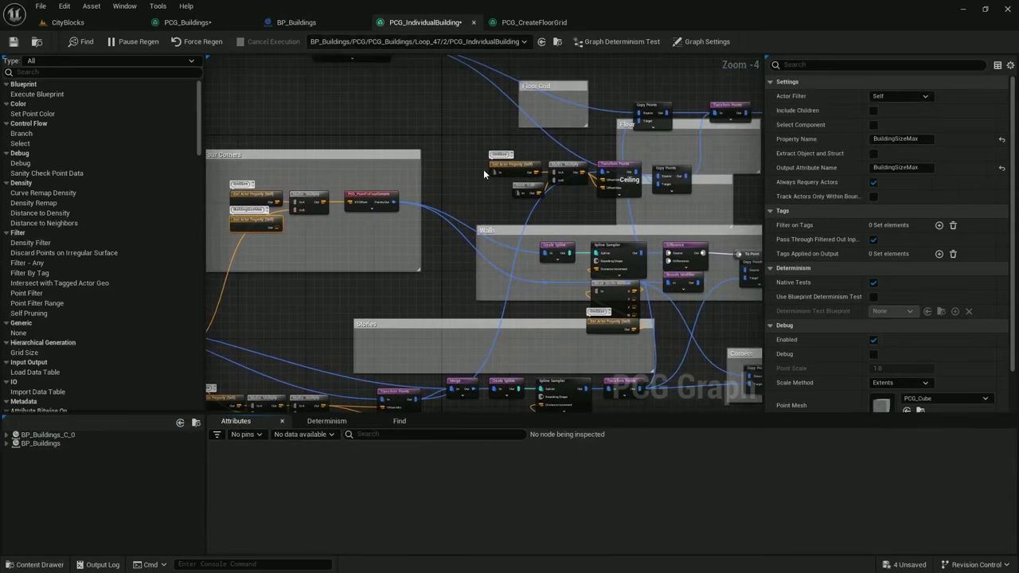
{"action": "right_click_drag", "start_coordinate": [484, 171], "coordinate": [554, 286]}
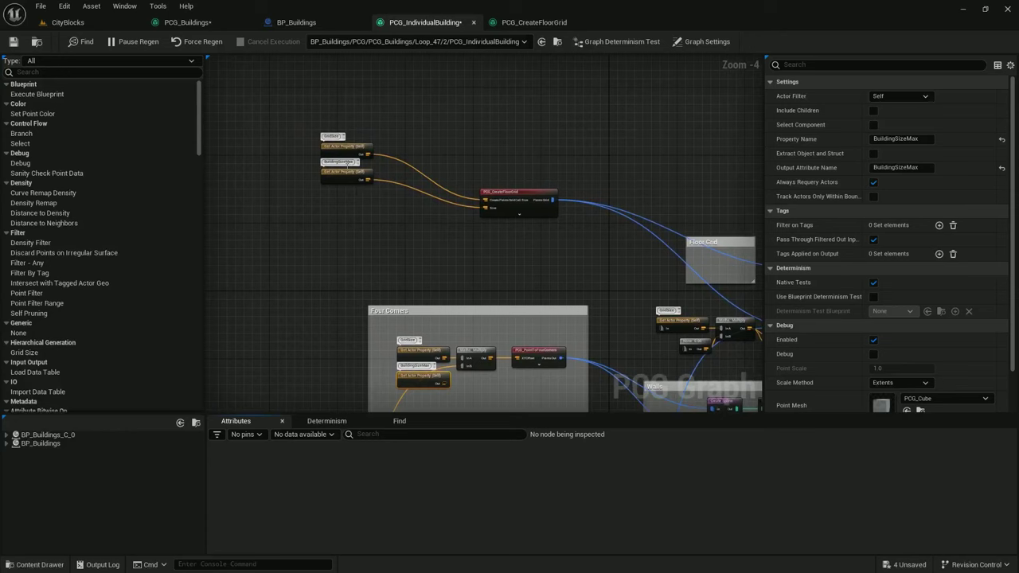
{"action": "right_click_drag", "start_coordinate": [536, 234], "coordinate": [467, 177]}
{"action": "left_click_drag", "start_coordinate": [671, 188], "coordinate": [235, 61]}
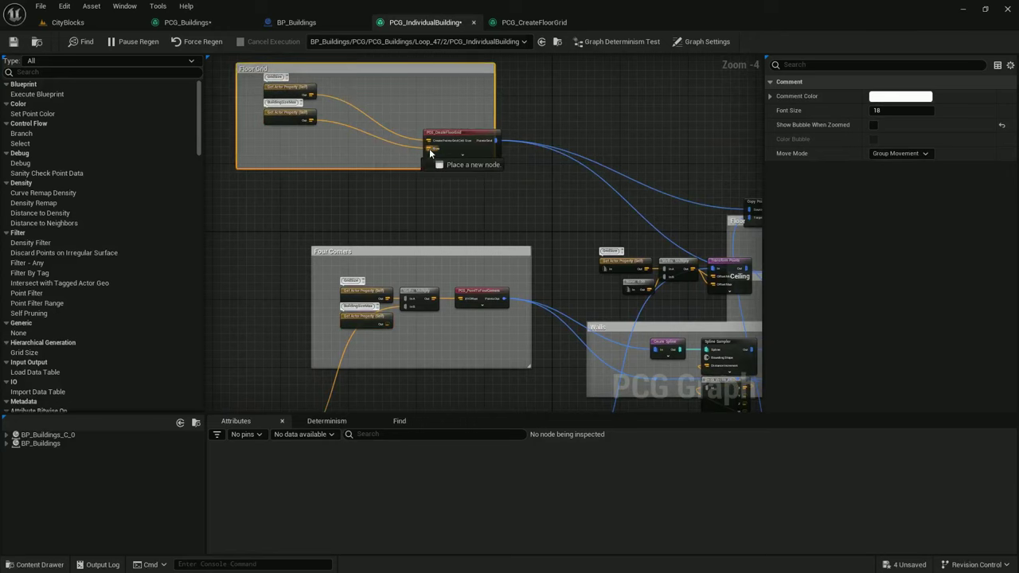
{"action": "left_click_drag", "start_coordinate": [430, 150], "coordinate": [290, 107]}
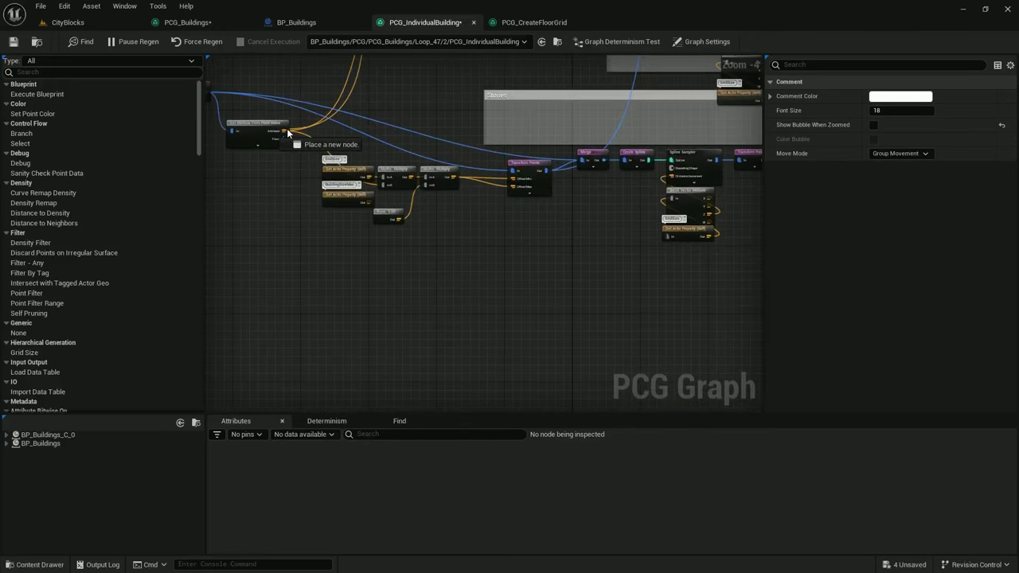
{"action": "right_click_drag", "start_coordinate": [380, 94], "coordinate": [420, 296]}
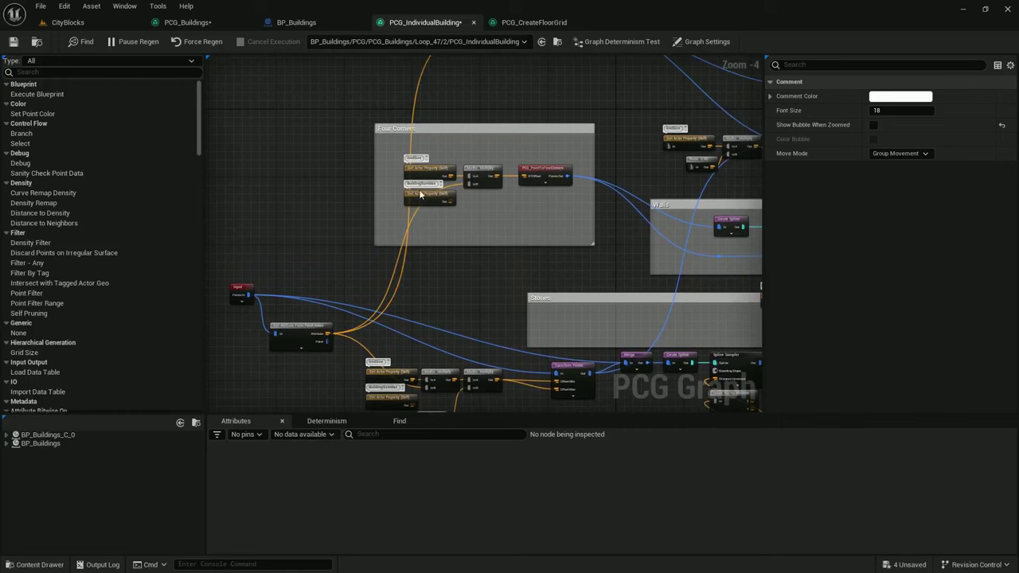
Examine the generated building blocks in the CityBlocks level from close up, from below and from above
{"action": "left_click", "coordinate": [67, 22]}
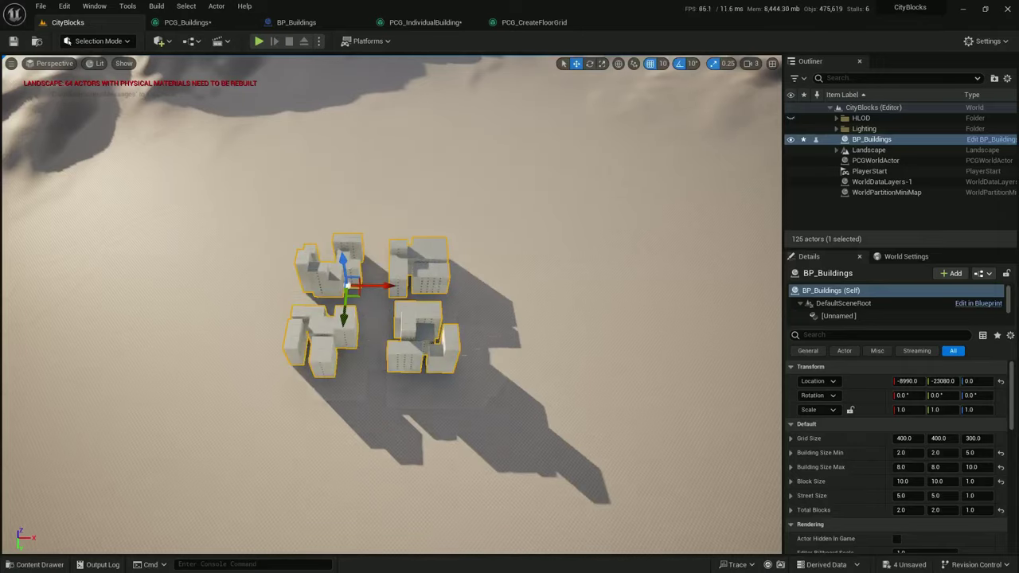
{"action": "key", "text": "f"}
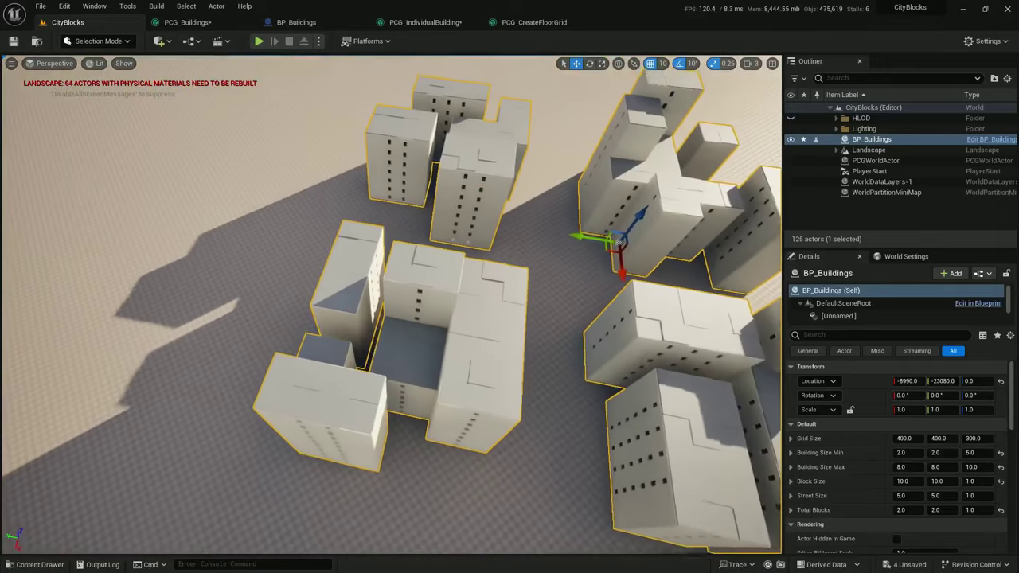
{"action": "left_click_drag", "start_coordinate": [390, 303], "coordinate": [215, 299], "text": "alt"}
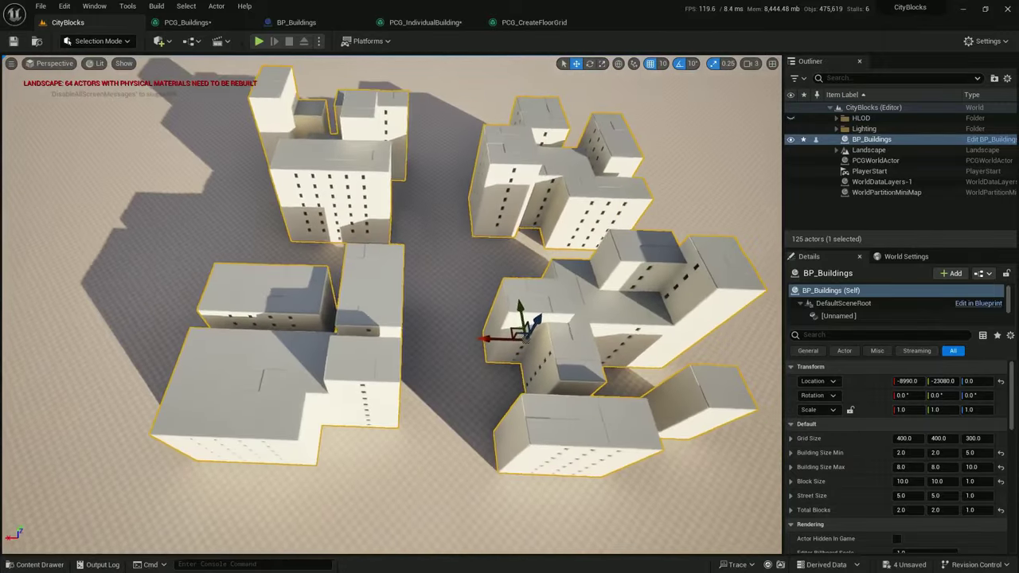
{"action": "right_click_drag", "start_coordinate": [391, 302], "coordinate": [446, 131]}
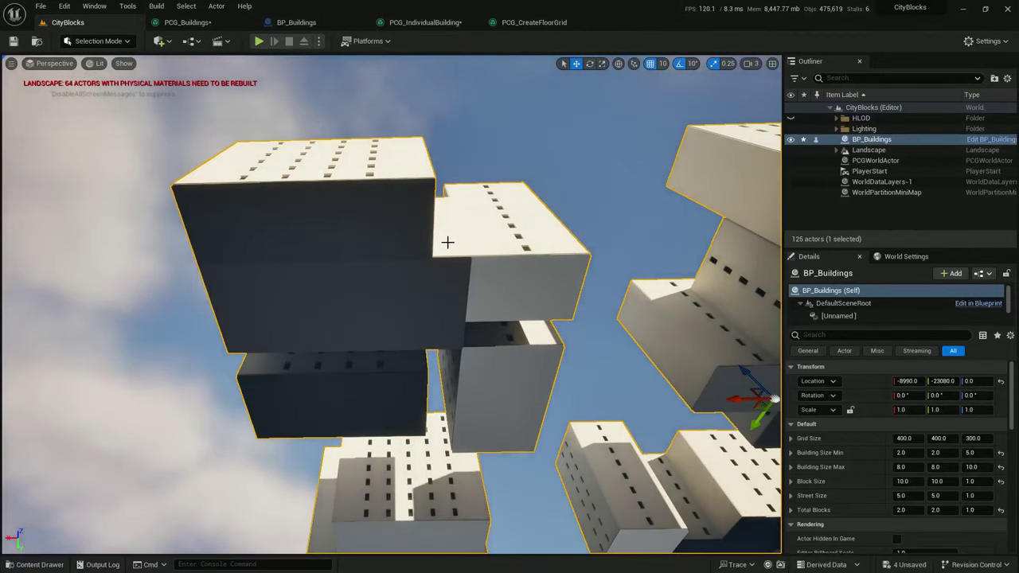
{"action": "key", "text": "f"}
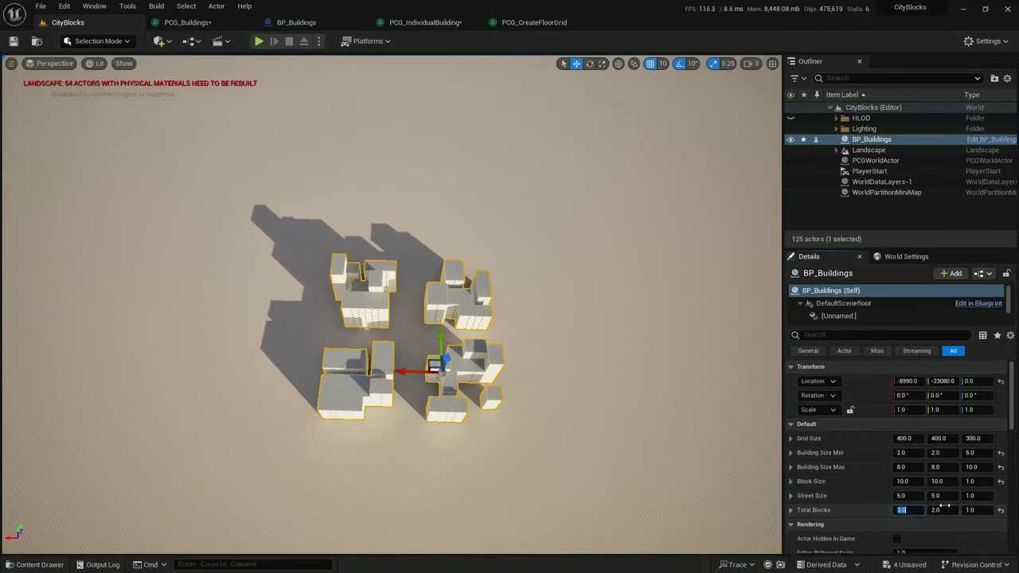
Set BP_Buildings' Total Blocks to 10 by 10 and view the whole grid of blocks from above
{"action": "left_click_drag", "start_coordinate": [940, 509], "coordinate": [961, 509]}
{"action": "right_click_drag", "start_coordinate": [610, 402], "coordinate": [422, 437]}
{"action": "type", "text": "10"}
{"action": "key", "text": "Tab"}
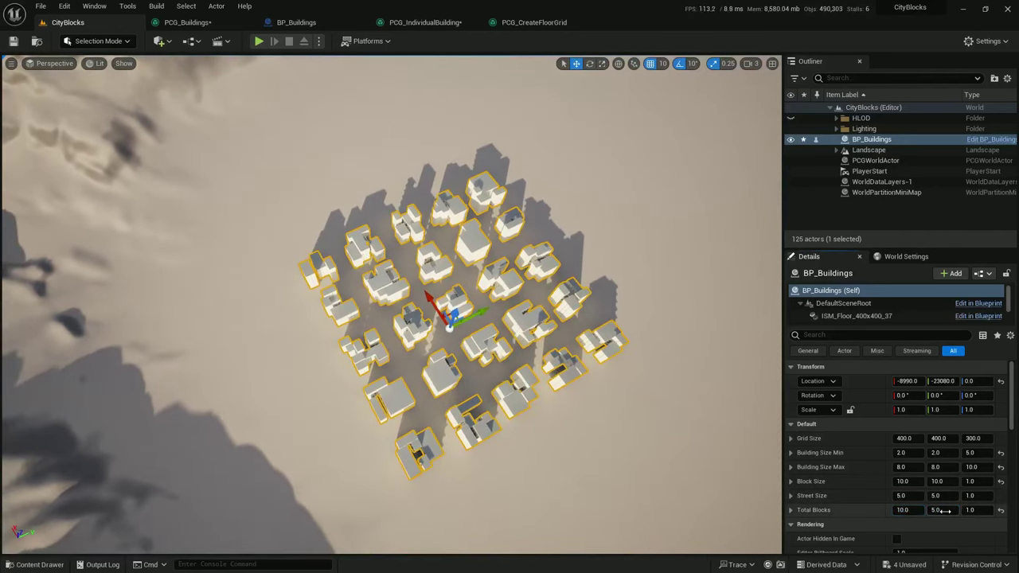
{"action": "type", "text": "10"}
{"action": "key", "text": "Return"}
{"action": "key", "text": "s"}
{"action": "scroll", "coordinate": [589, 414], "scroll_direction": "up", "scroll_amount": 5}
{"action": "right_click_drag", "start_coordinate": [584, 414], "coordinate": [608, 384]}
{"action": "key", "text": "s"}
Set Total Blocks to 15 by 15 and watch the larger city generate across the landscape
{"action": "left_click", "coordinate": [903, 509]}
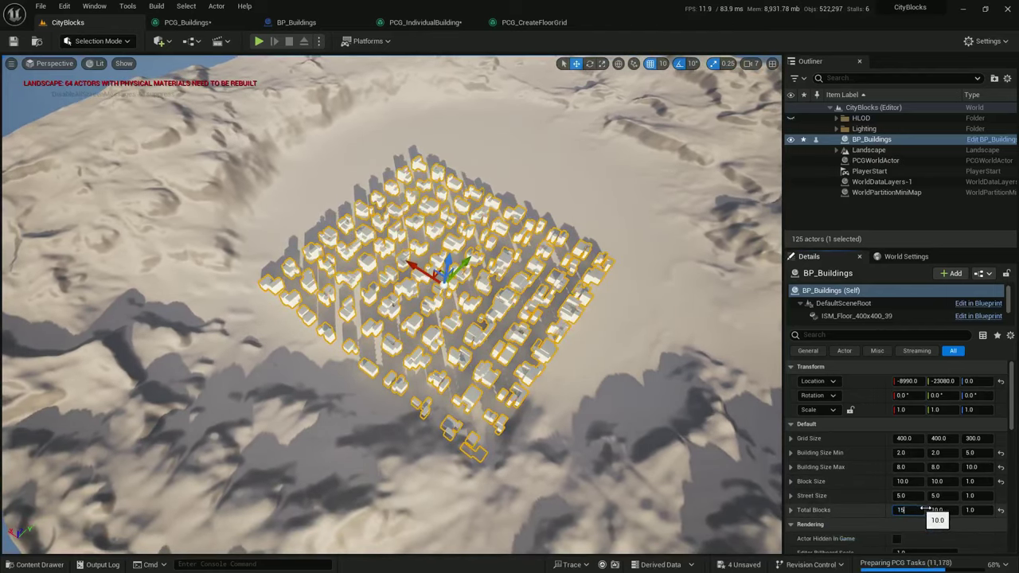
{"action": "left_click", "coordinate": [930, 509]}
{"action": "type", "text": "15"}
{"action": "key", "text": "Return"}
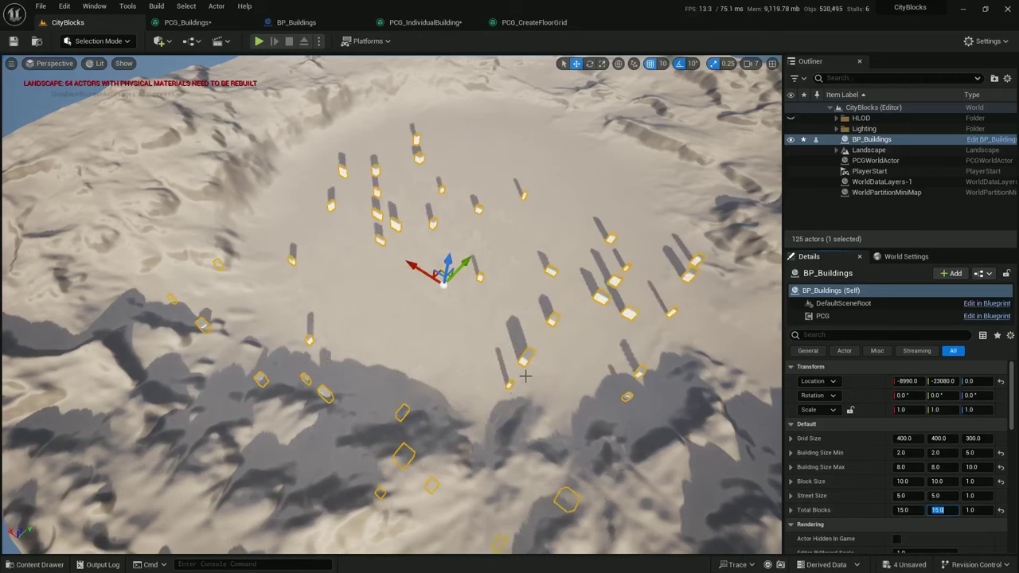
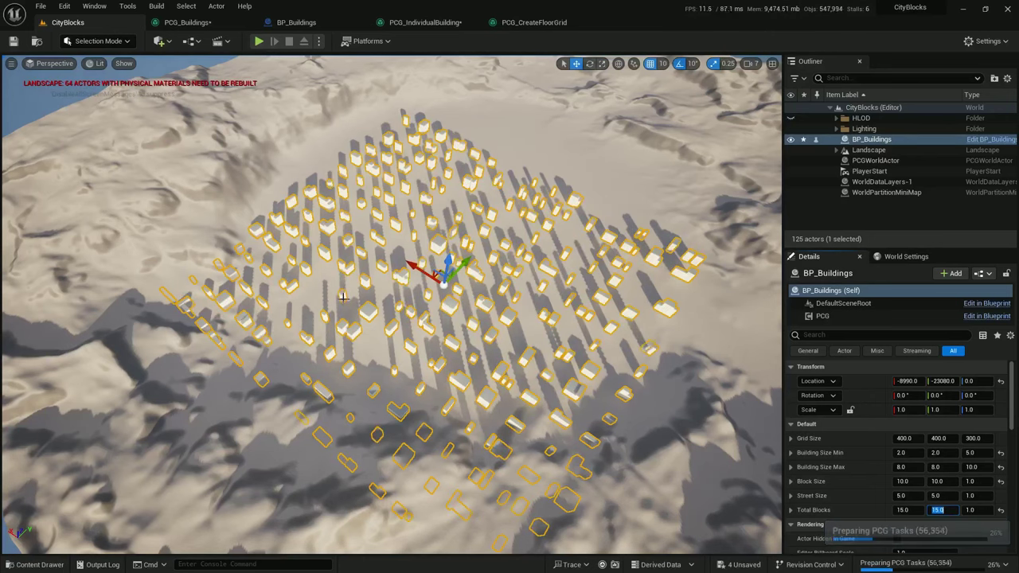
{"action": "right_click_drag", "start_coordinate": [390, 302], "coordinate": [497, 317]}
{"action": "key", "text": "w"}
{"action": "key", "text": "a"}
{"action": "right_click_drag", "start_coordinate": [418, 274], "coordinate": [414, 277]}
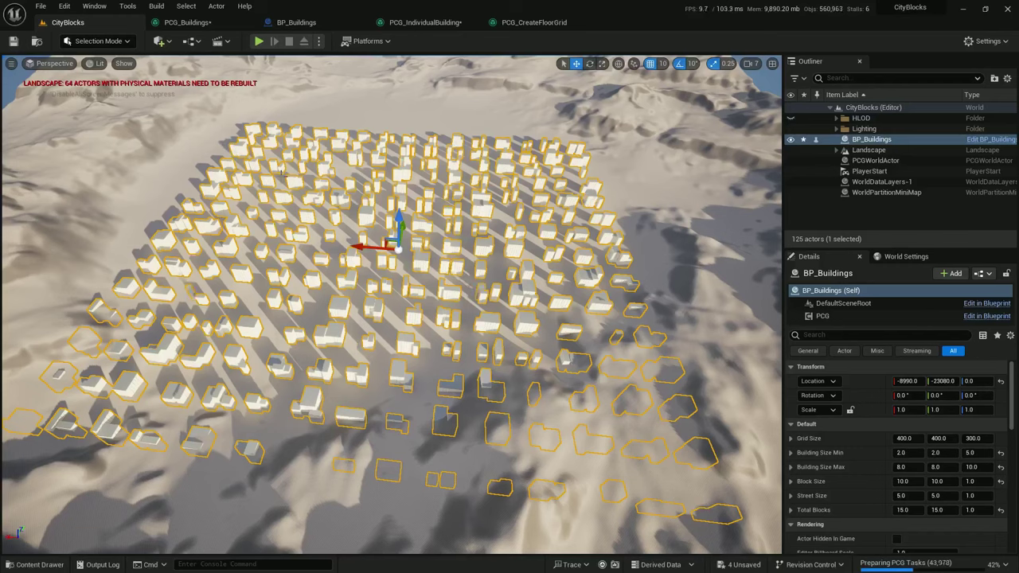
{"action": "right_click_drag", "start_coordinate": [414, 277], "coordinate": [400, 280]}
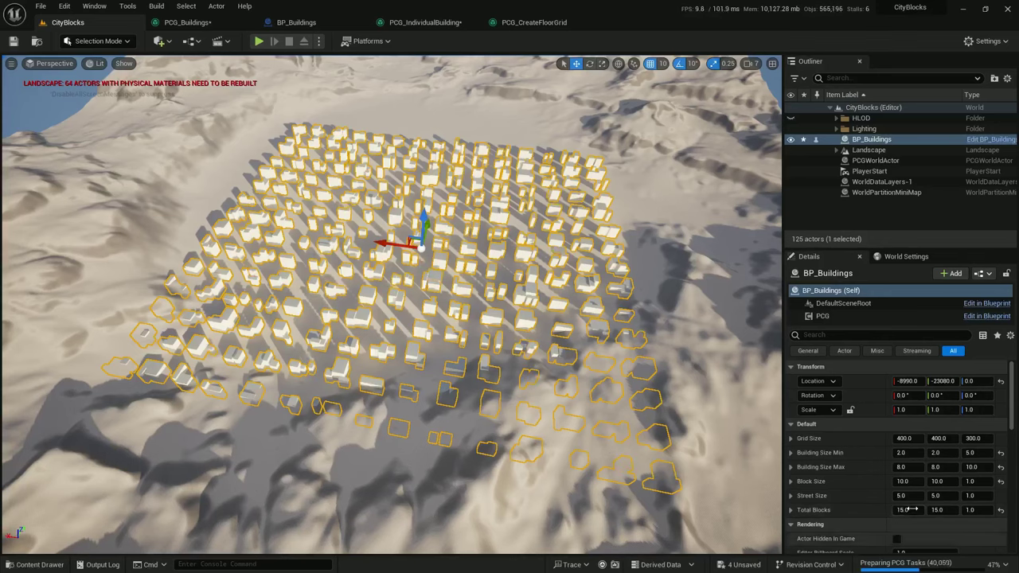
Set Total Blocks to 1 by 1 and frame the single remaining block
{"action": "key", "text": "Tab"}
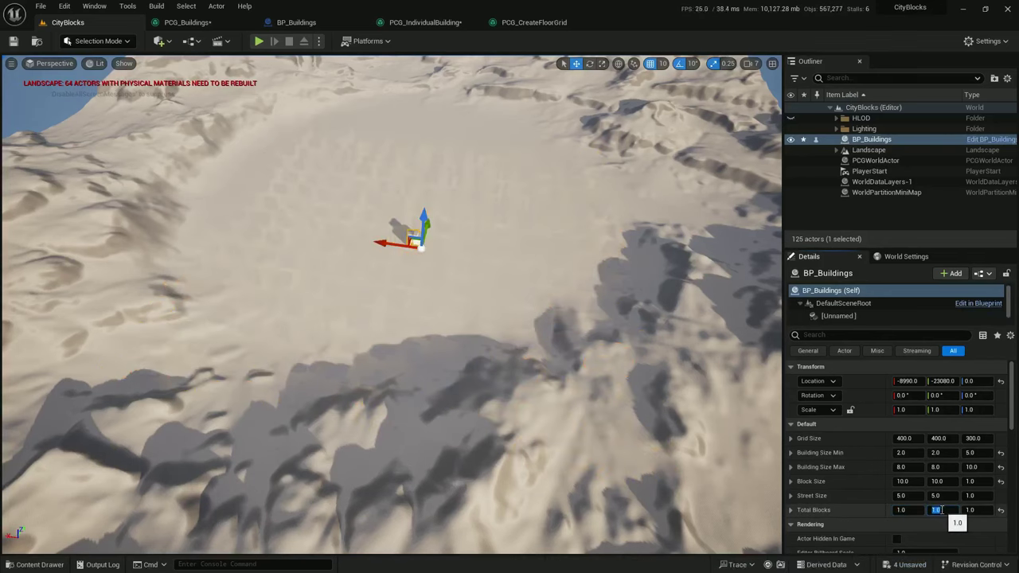
{"action": "key", "text": "w"}
{"action": "right_click_drag", "start_coordinate": [496, 311], "coordinate": [569, 320]}
{"action": "scroll", "coordinate": [497, 311], "scroll_direction": "down", "scroll_amount": 1}
{"action": "key", "text": "f"}
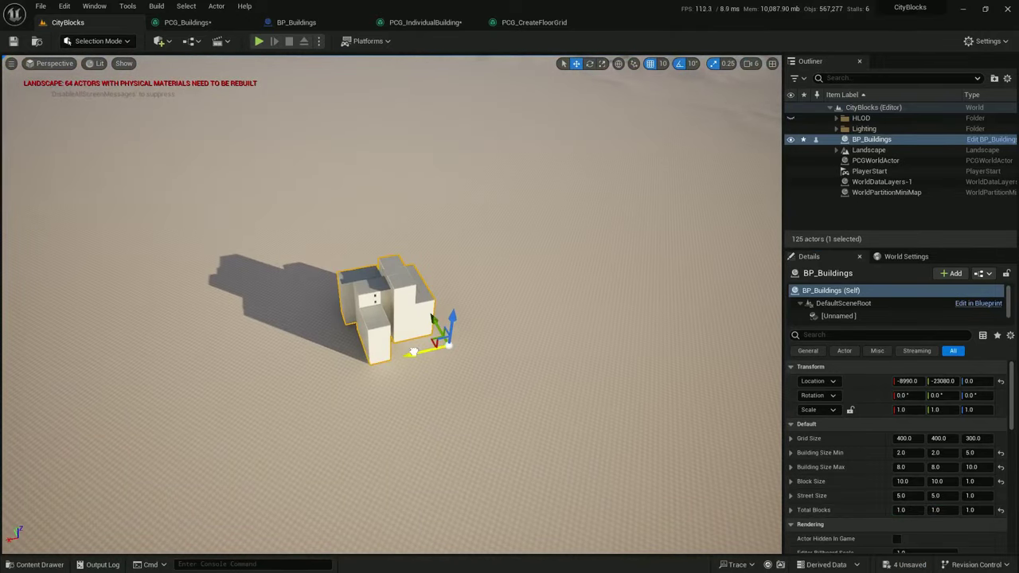
Play the level from a spot beside the building, run the character along the walls, and stop the session
{"action": "right_click", "coordinate": [413, 352]}
{"action": "left_click", "coordinate": [450, 341]}
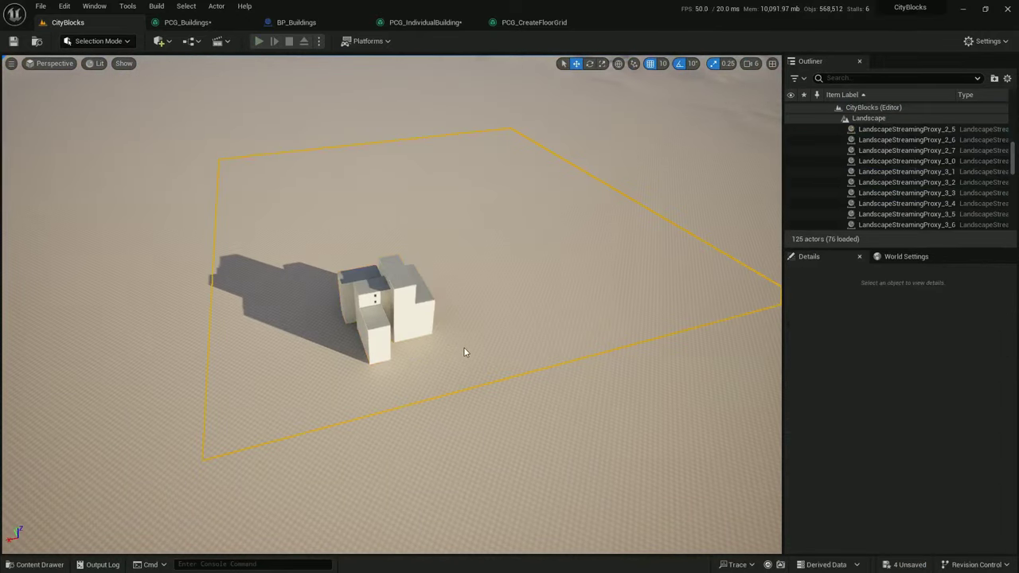
{"action": "key", "text": "w"}
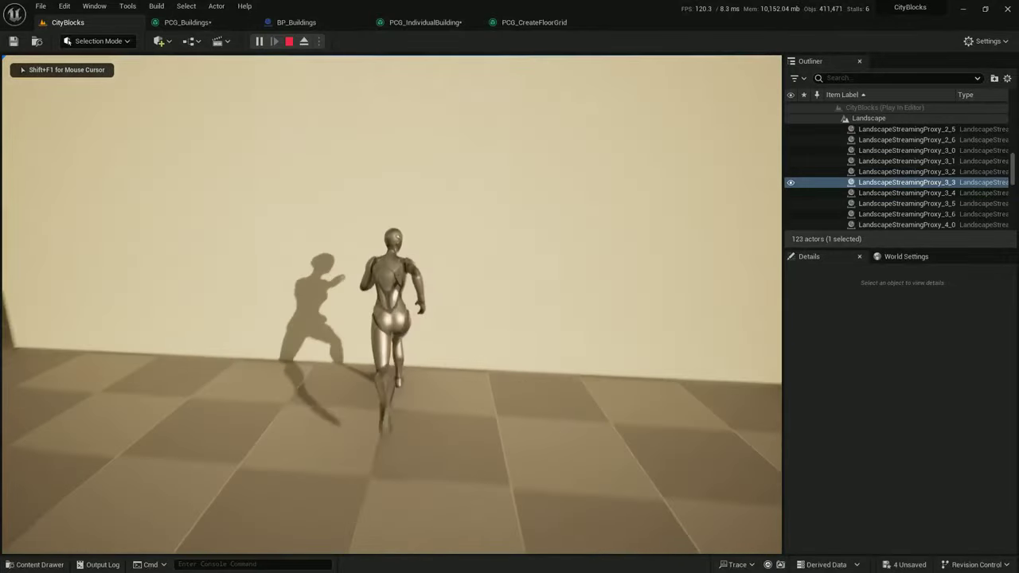
{"action": "key", "text": "a"}
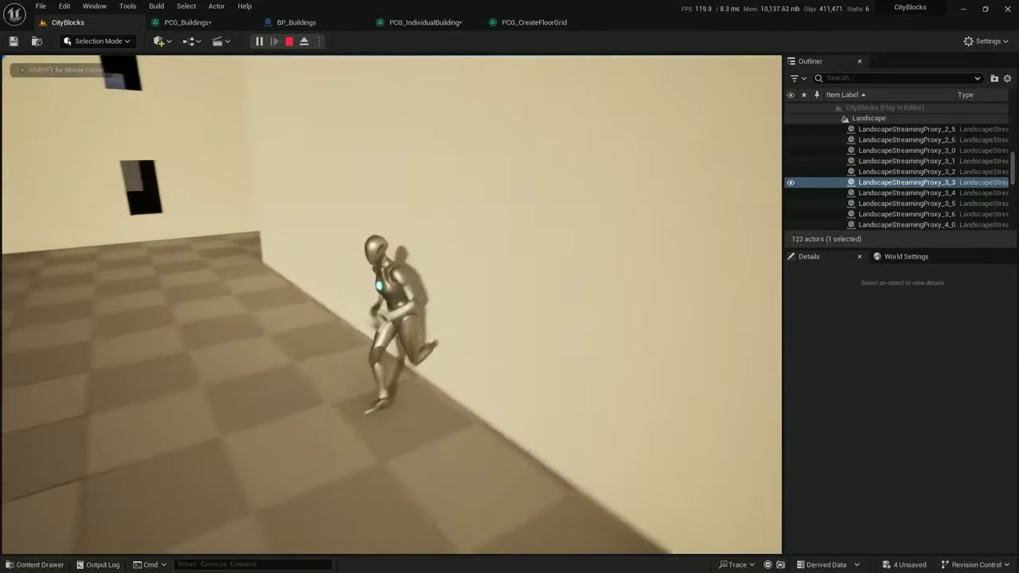
{"action": "key", "text": "Escape"}
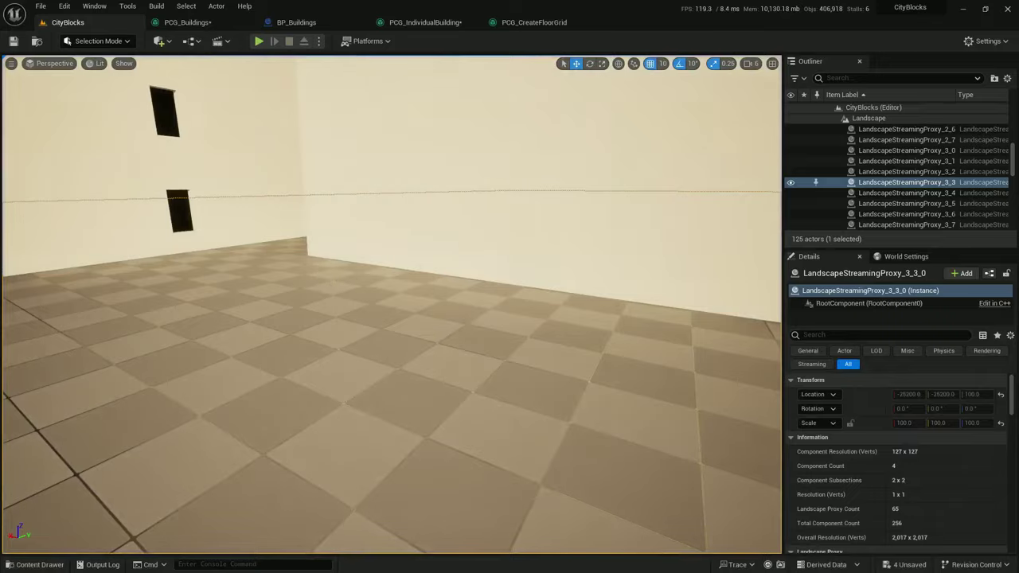
{"action": "key", "text": "s"}
{"action": "right_click_drag", "start_coordinate": [391, 304], "coordinate": [384, 350]}
{"action": "key", "text": "w"}
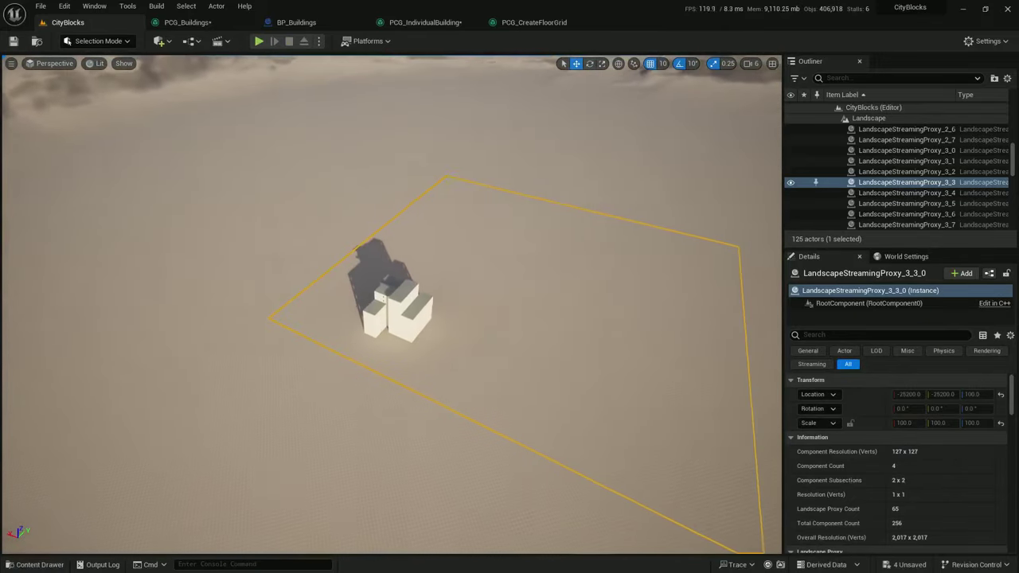
In PCG_Buildings, move the Copy Attribute, Attribute Partition and Loop Subgraph nodes closer to the Self Pruning node
{"action": "left_click", "coordinate": [215, 24]}
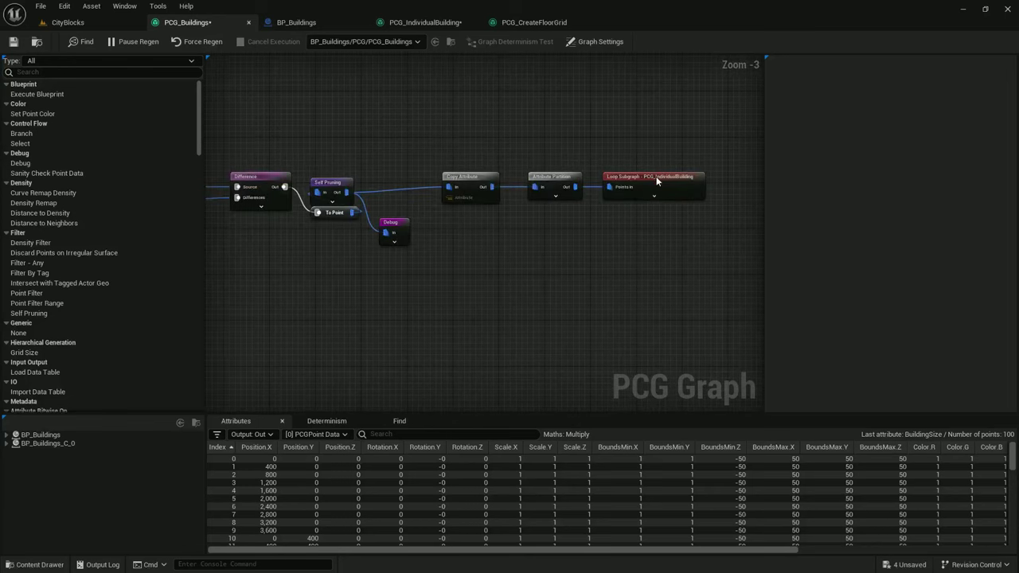
{"action": "left_click_drag", "start_coordinate": [481, 197], "coordinate": [433, 184]}
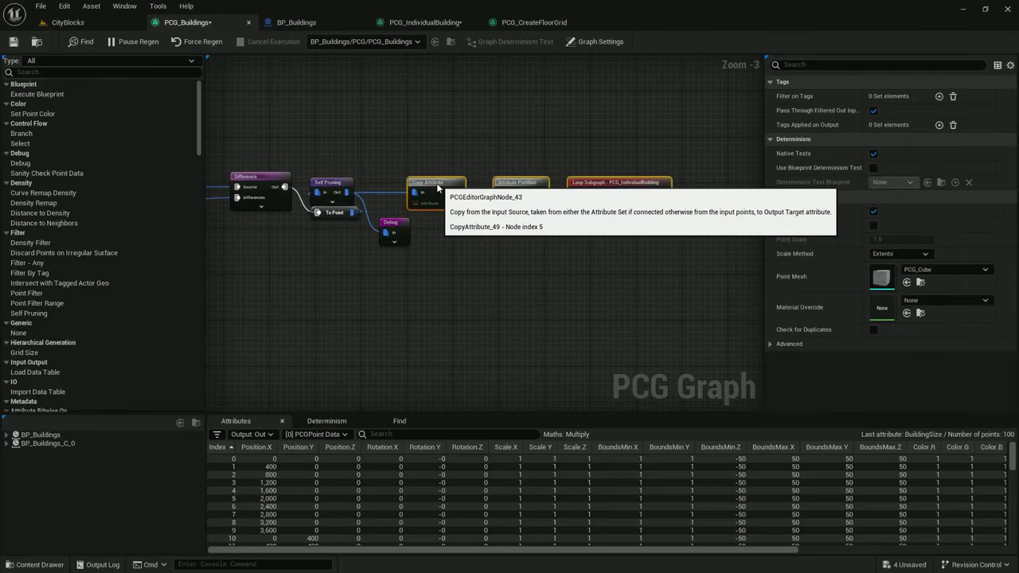
In PCG_IndividualBuilding, enlarge the Stories comment around its nodes and move Get Attribute From Point Index above the Input node
{"action": "left_click", "coordinate": [427, 22]}
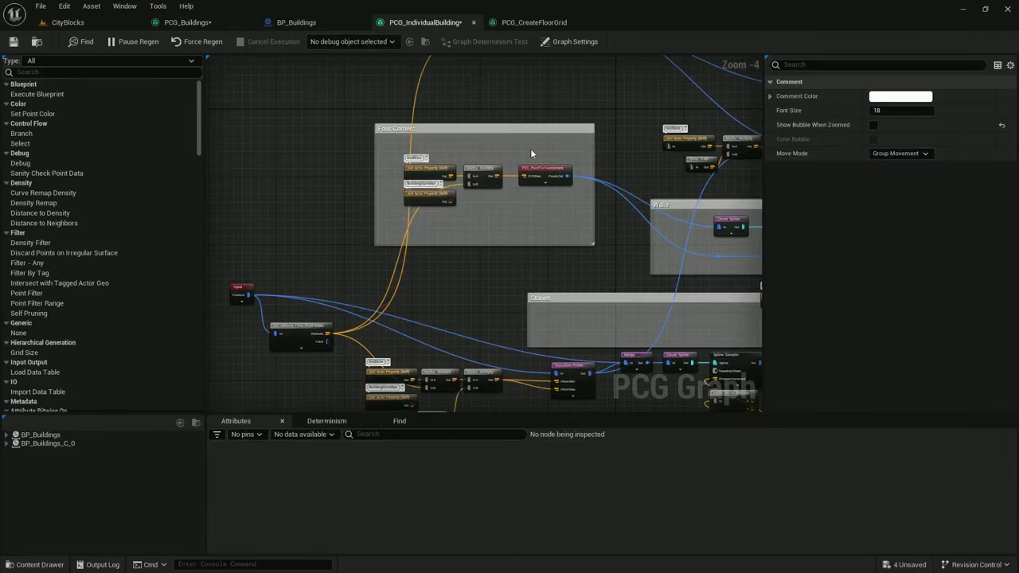
{"action": "right_click_drag", "start_coordinate": [552, 255], "coordinate": [424, 138]}
{"action": "scroll", "coordinate": [541, 208], "scroll_direction": "down", "scroll_amount": 2}
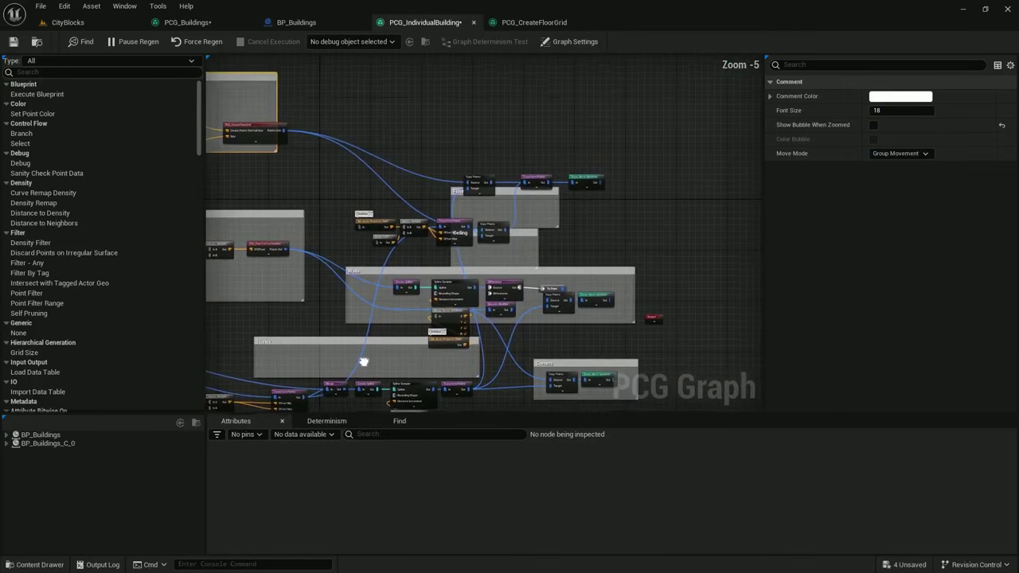
{"action": "scroll", "coordinate": [517, 203], "scroll_direction": "up", "scroll_amount": 2}
{"action": "left_click_drag", "start_coordinate": [530, 216], "coordinate": [542, 332]}
{"action": "left_click_drag", "start_coordinate": [548, 195], "coordinate": [544, 169]}
{"action": "right_click_drag", "start_coordinate": [416, 194], "coordinate": [523, 192]}
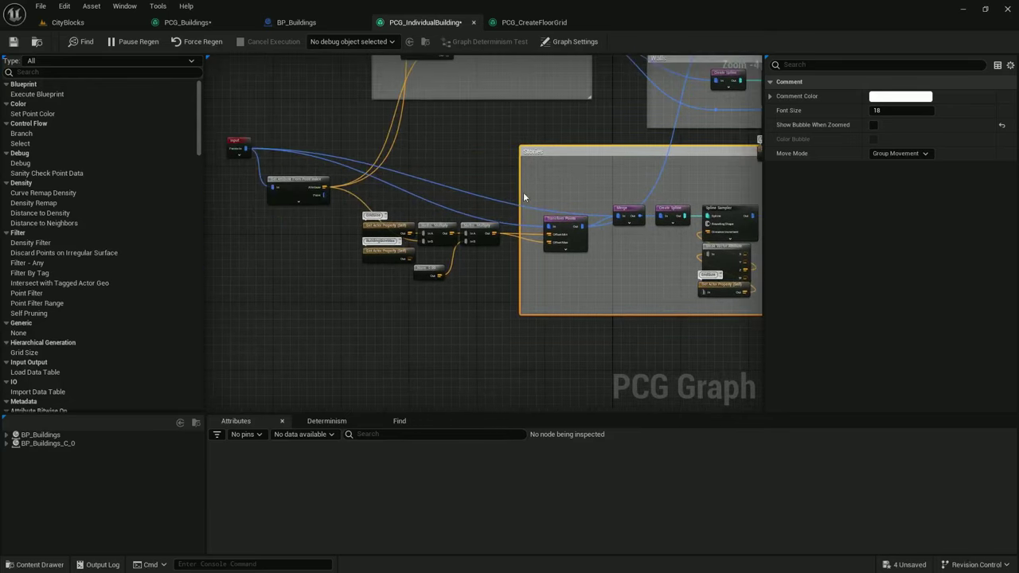
{"action": "left_click", "coordinate": [501, 195]}
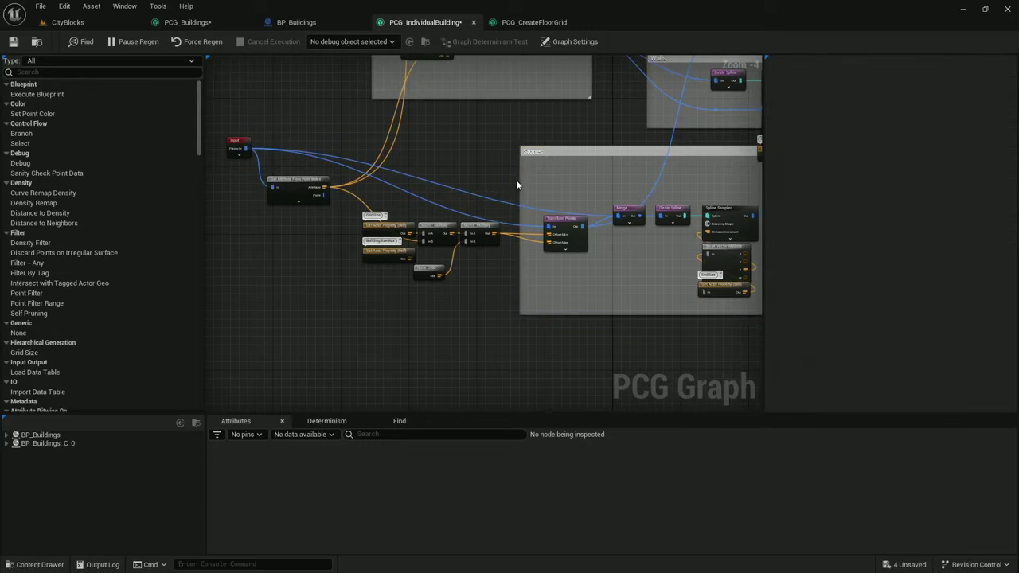
{"action": "left_click_drag", "start_coordinate": [519, 181], "coordinate": [338, 182]}
{"action": "right_click_drag", "start_coordinate": [338, 182], "coordinate": [362, 260]}
{"action": "left_click_drag", "start_coordinate": [334, 262], "coordinate": [335, 176]}
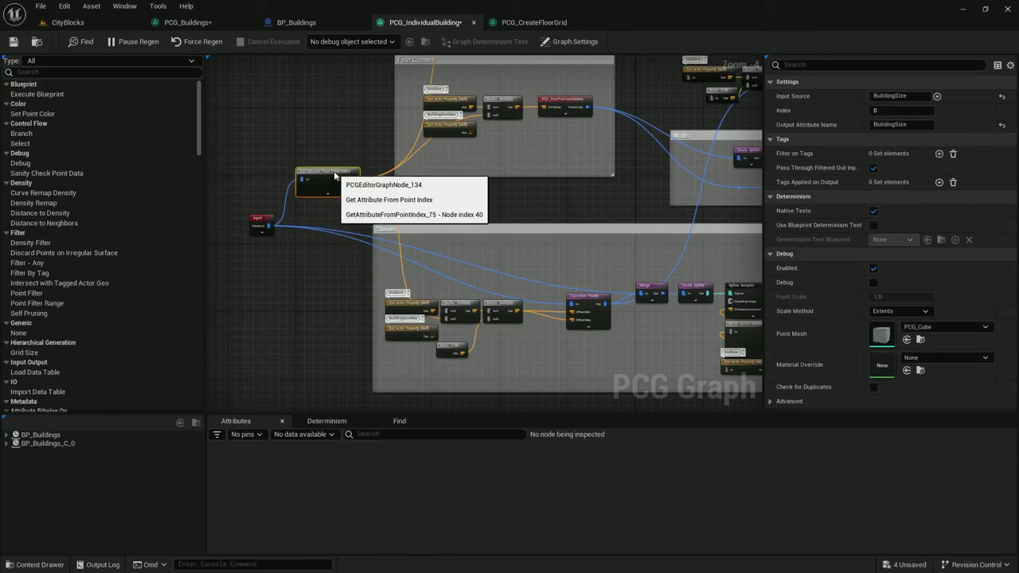
Delete the unused BuildingSizeMax Get Actor Property nodes from the Four Corners, Floor Grid and Stories groups
{"action": "right_click_drag", "start_coordinate": [378, 183], "coordinate": [417, 221]}
{"action": "scroll", "coordinate": [386, 212], "scroll_direction": "up", "scroll_amount": 1}
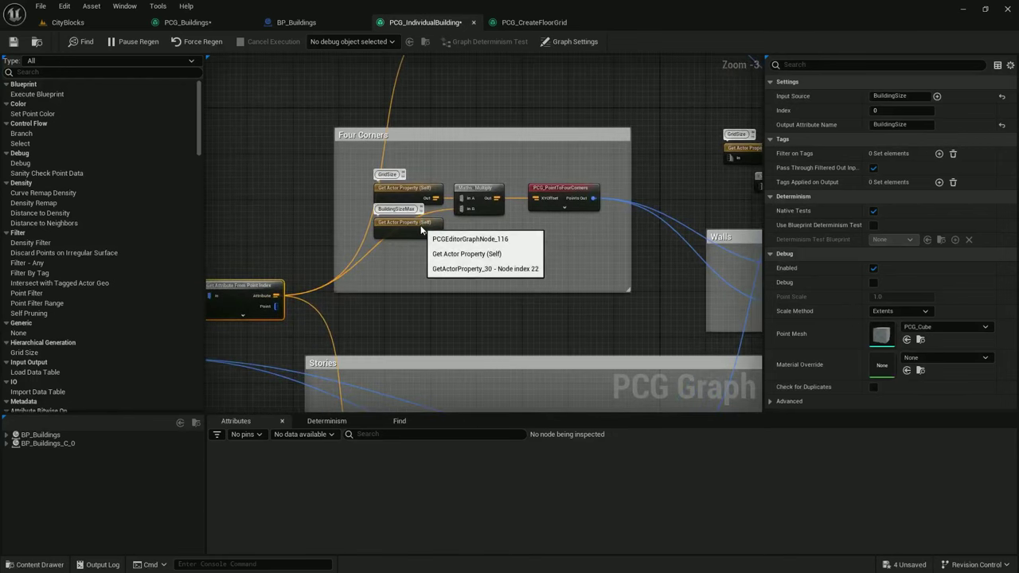
{"action": "left_click", "coordinate": [420, 229]}
{"action": "right_click_drag", "start_coordinate": [475, 128], "coordinate": [478, 236]}
{"action": "key", "text": "Delete"}
{"action": "right_click_drag", "start_coordinate": [446, 191], "coordinate": [509, 300]}
{"action": "left_click", "coordinate": [378, 170]}
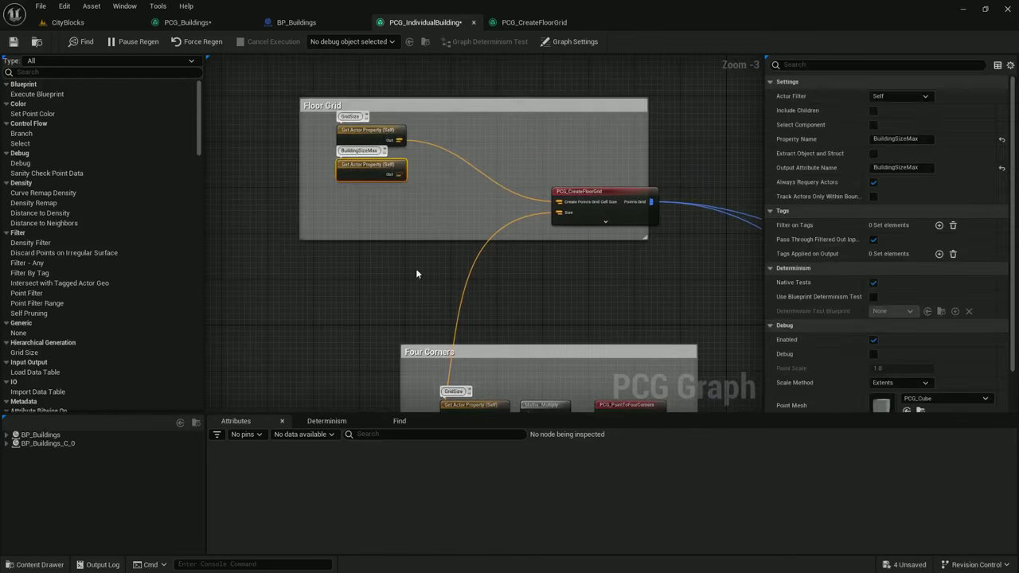
{"action": "key", "text": "Delete"}
{"action": "right_click_drag", "start_coordinate": [468, 387], "coordinate": [461, 178]}
{"action": "left_click", "coordinate": [419, 279]}
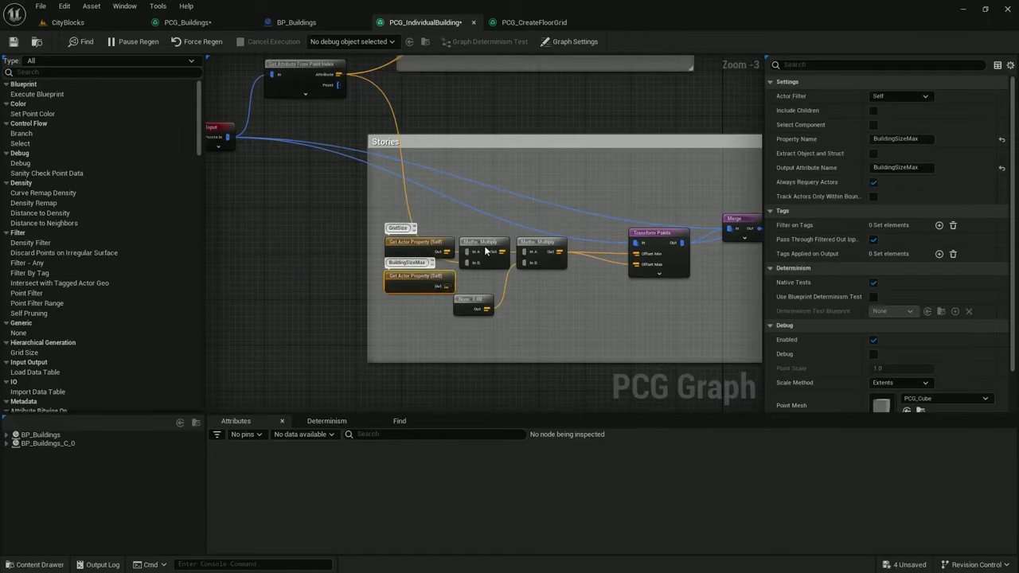
{"action": "key", "text": "Delete"}
Lower the top edge of the Stories comment and extend the Walls comment around its raised GridSize property node
{"action": "scroll", "coordinate": [575, 195], "scroll_direction": "down", "scroll_amount": 1}
{"action": "right_click_drag", "start_coordinate": [576, 195], "coordinate": [304, 204]}
{"action": "right_click_drag", "start_coordinate": [540, 204], "coordinate": [451, 218]}
{"action": "left_click_drag", "start_coordinate": [451, 218], "coordinate": [453, 239]}
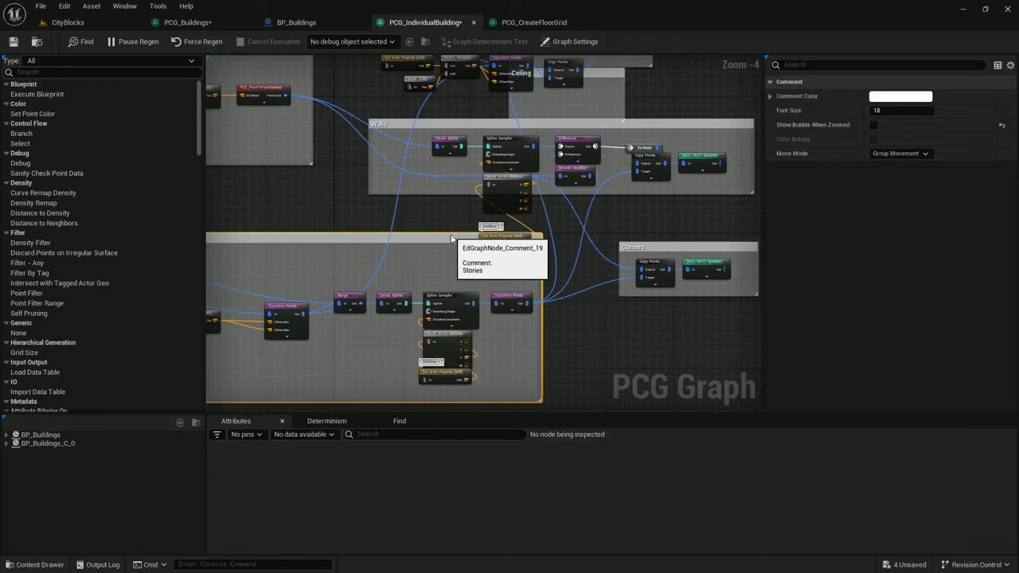
{"action": "left_click", "coordinate": [500, 218]}
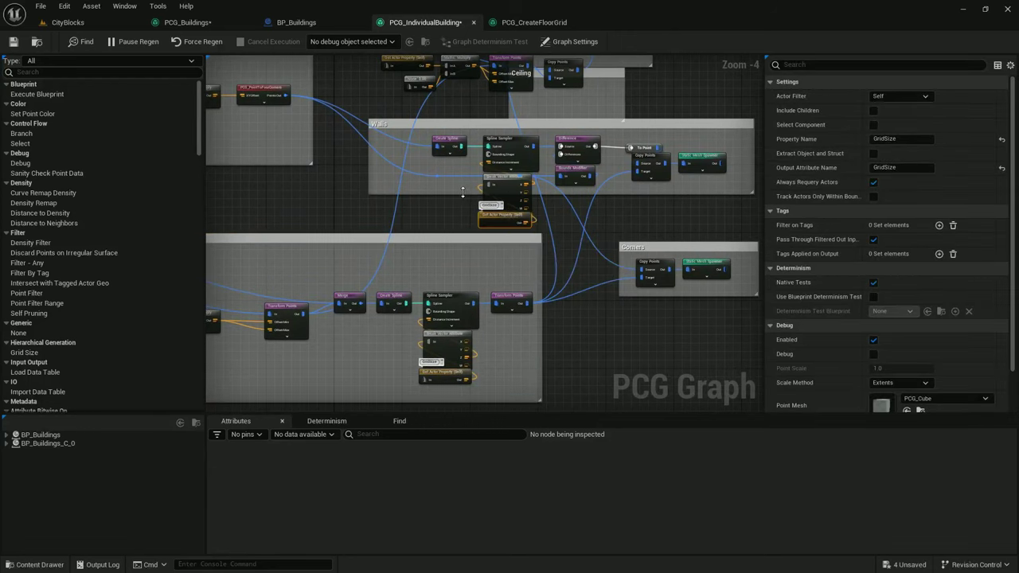
{"action": "left_click_drag", "start_coordinate": [478, 194], "coordinate": [463, 230]}
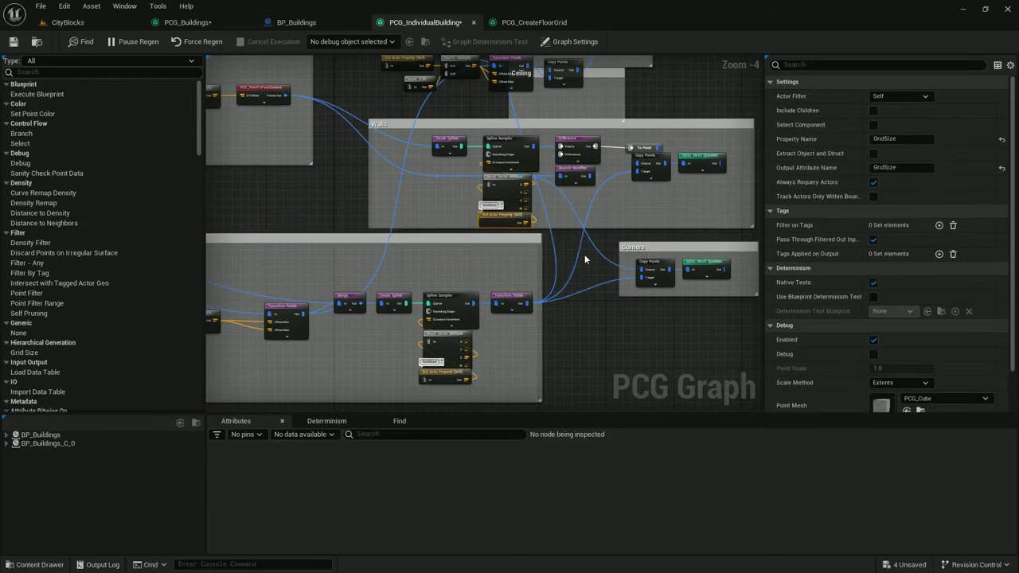
Resize the Floor comment to enclose its Copy Points, Transform Points and Static Mesh Spawner nodes
{"action": "right_click_drag", "start_coordinate": [584, 259], "coordinate": [448, 311]}
{"action": "scroll", "coordinate": [448, 312], "scroll_direction": "down", "scroll_amount": 1}
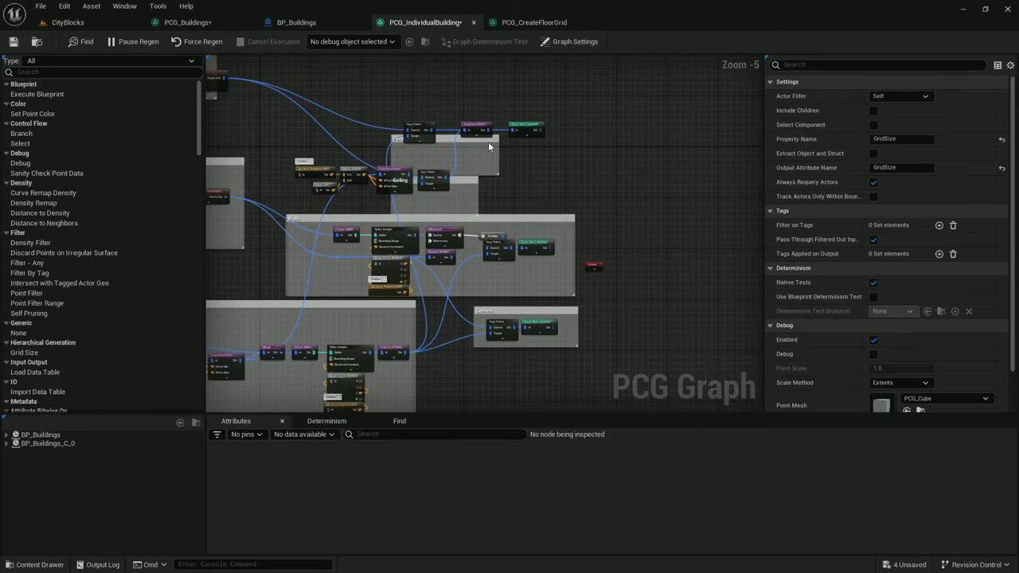
{"action": "scroll", "coordinate": [488, 146], "scroll_direction": "up", "scroll_amount": 2}
{"action": "left_click", "coordinate": [448, 94]}
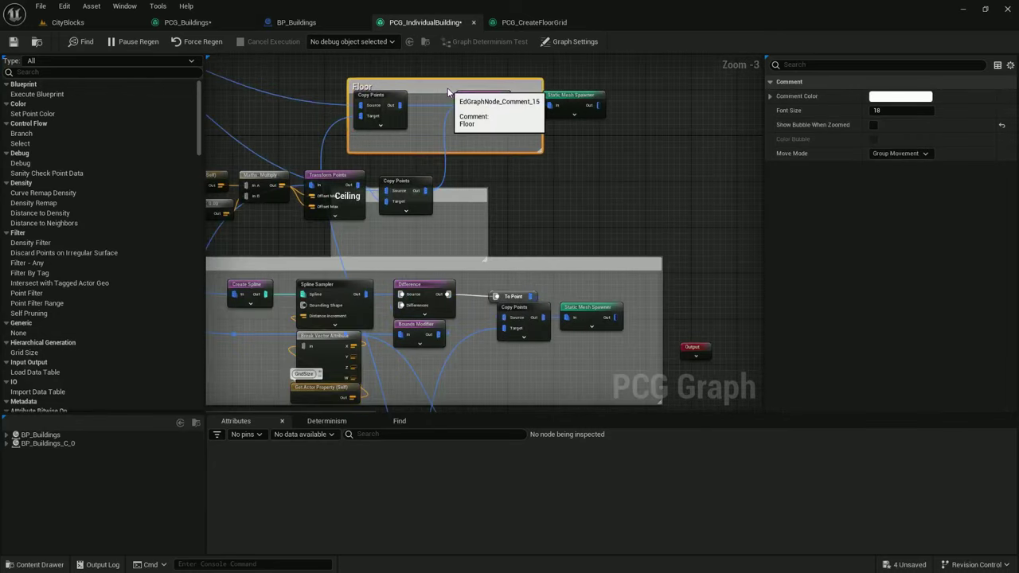
{"action": "left_click_drag", "start_coordinate": [542, 129], "coordinate": [634, 131]}
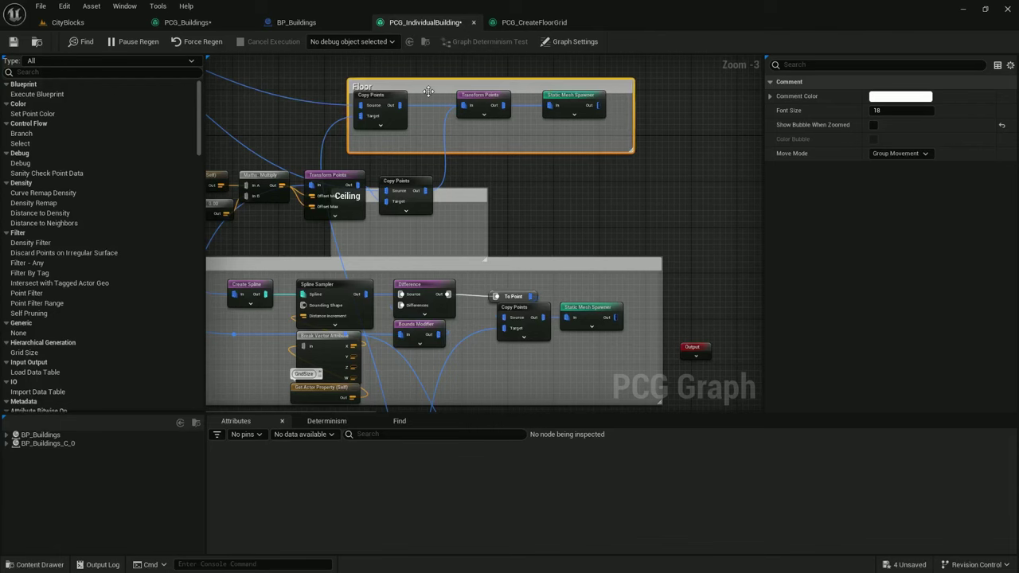
{"action": "double_click", "coordinate": [429, 88]}
Resize the Ceiling comment to enclose the GridSize, Multiply, Transform Points and Copy Points nodes, keeping it clear of Walls
{"action": "right_click_drag", "start_coordinate": [445, 190], "coordinate": [562, 174]}
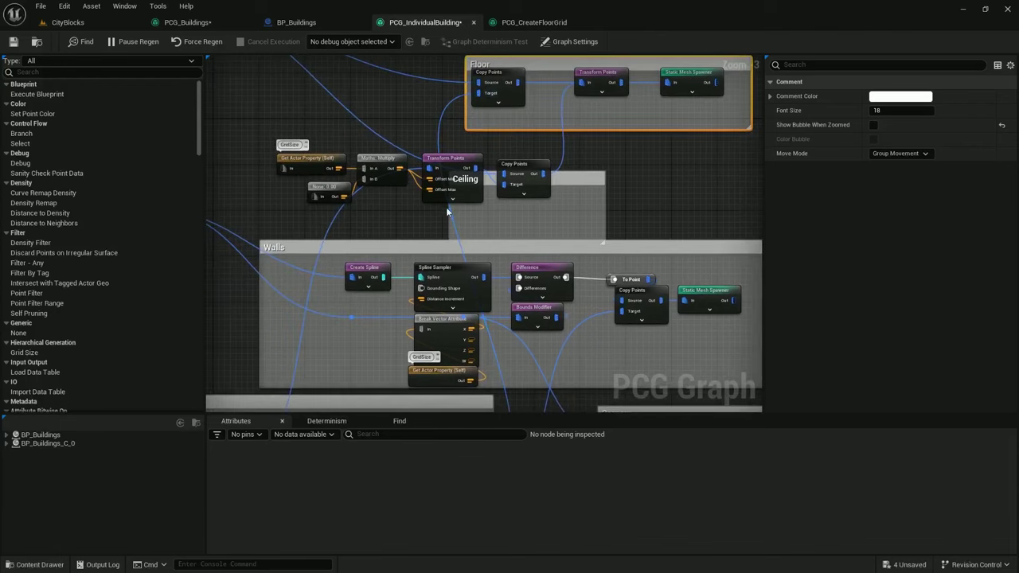
{"action": "left_click_drag", "start_coordinate": [574, 172], "coordinate": [575, 133]}
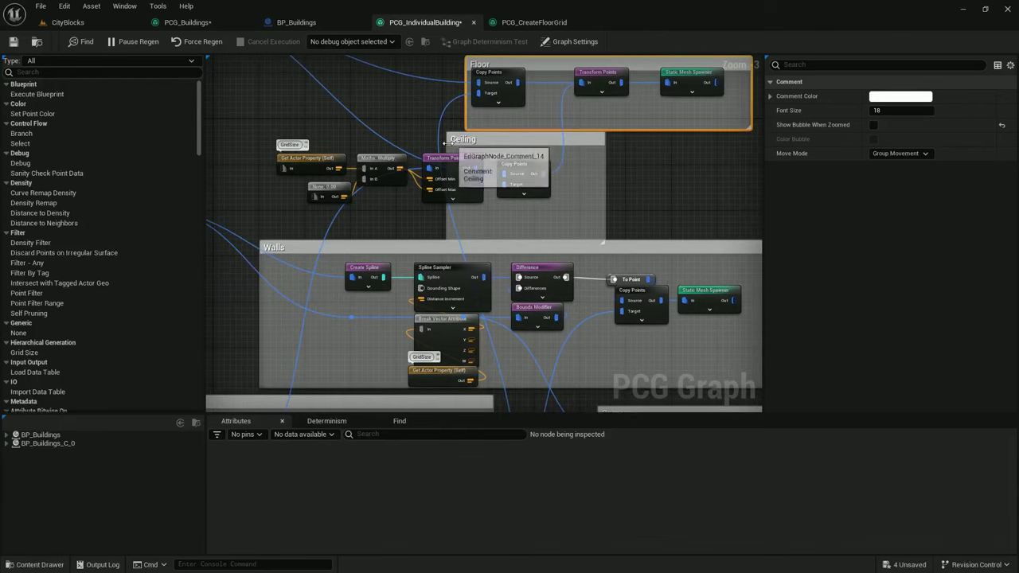
{"action": "left_click_drag", "start_coordinate": [446, 143], "coordinate": [256, 147]}
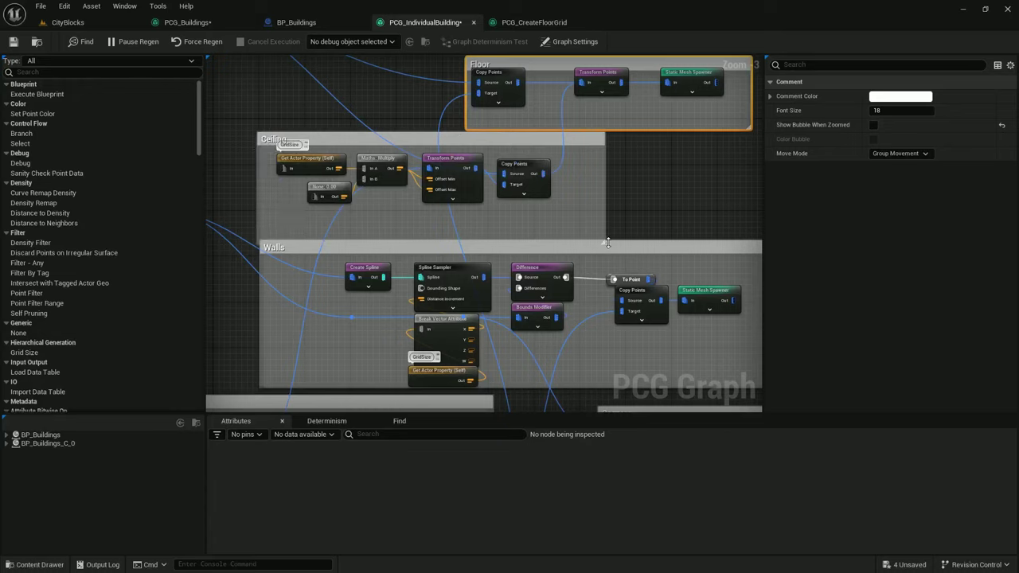
{"action": "left_click_drag", "start_coordinate": [607, 242], "coordinate": [603, 219]}
Save all modified assets
{"action": "left_click", "coordinate": [46, 6]}
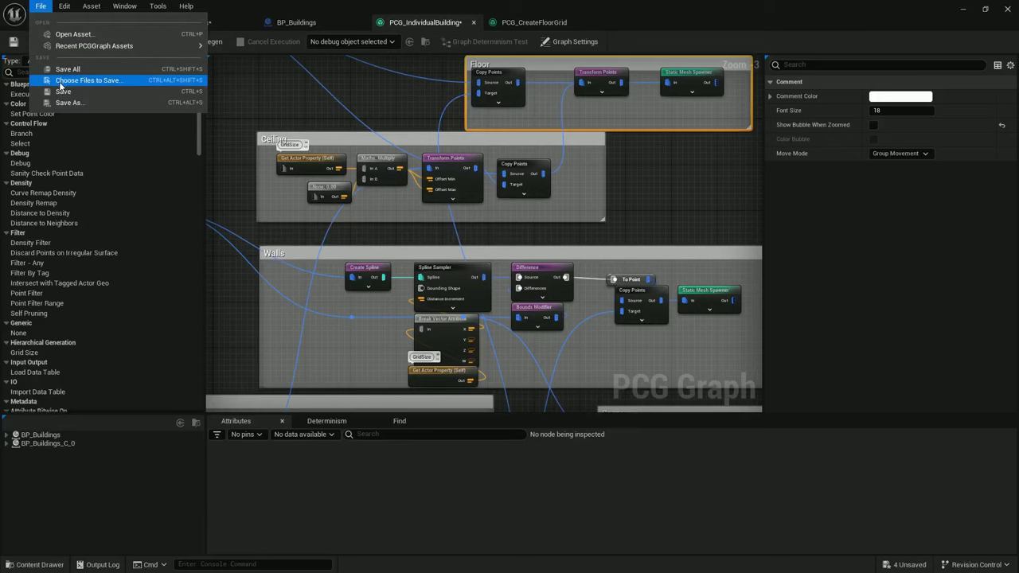
{"action": "left_click", "coordinate": [59, 68]}
Expose the Target Actor pin on the Corners Static Mesh Spawner and add a Create Target Actor node below the Corners comment
{"action": "scroll", "coordinate": [525, 195], "scroll_direction": "down", "scroll_amount": 2}
{"action": "right_click_drag", "start_coordinate": [526, 195], "coordinate": [603, 188]}
{"action": "scroll", "coordinate": [571, 193], "scroll_direction": "up", "scroll_amount": 1}
{"action": "left_click_drag", "start_coordinate": [571, 184], "coordinate": [580, 185]}
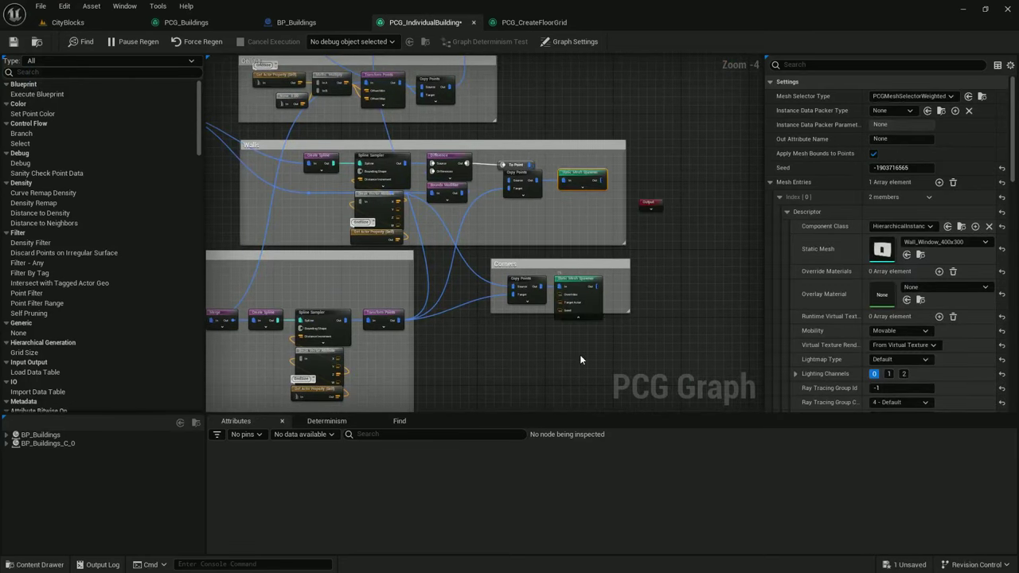
{"action": "scroll", "coordinate": [578, 352], "scroll_direction": "up", "scroll_amount": 4}
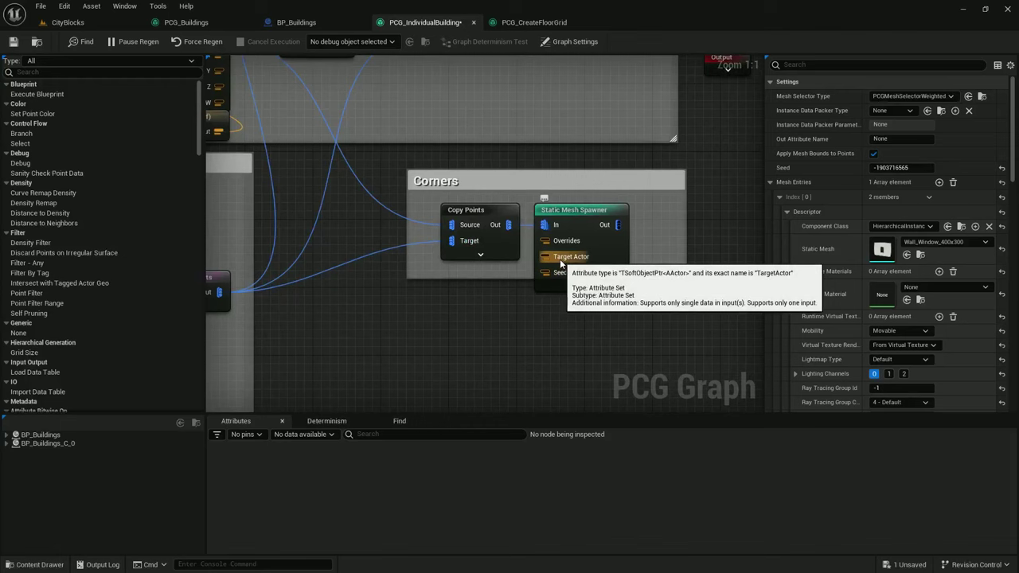
{"action": "scroll", "coordinate": [538, 286], "scroll_direction": "down", "scroll_amount": 5}
{"action": "scroll", "coordinate": [546, 310], "scroll_direction": "up", "scroll_amount": 3}
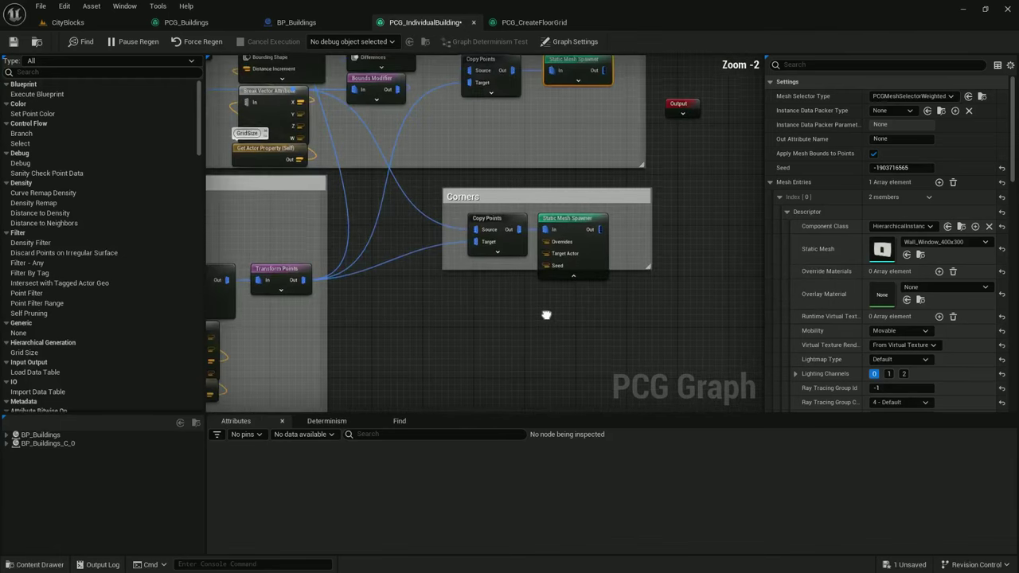
{"action": "right_click_drag", "start_coordinate": [546, 315], "coordinate": [486, 317]}
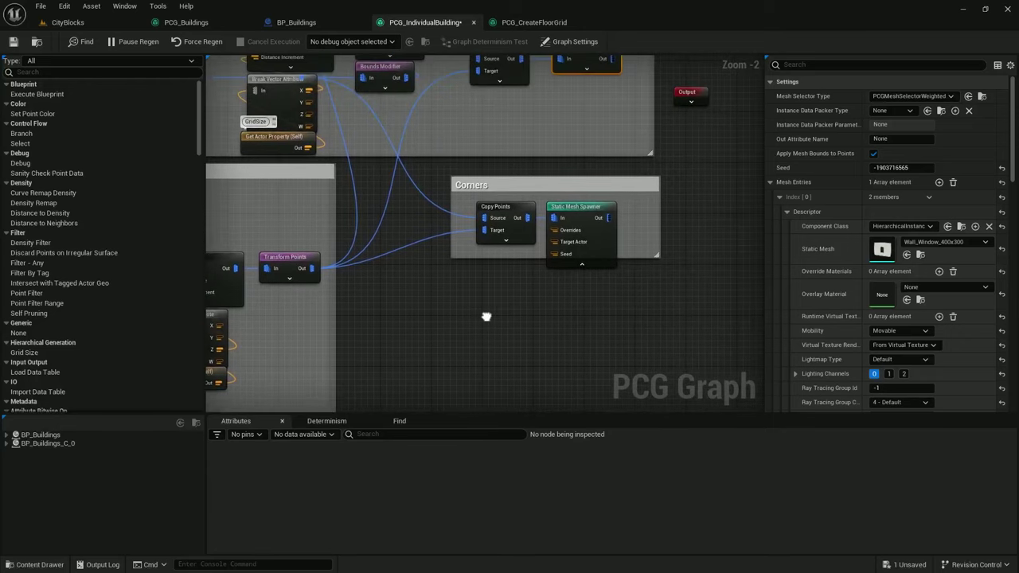
{"action": "right_click", "coordinate": [450, 339]}
{"action": "type", "text": "create"}
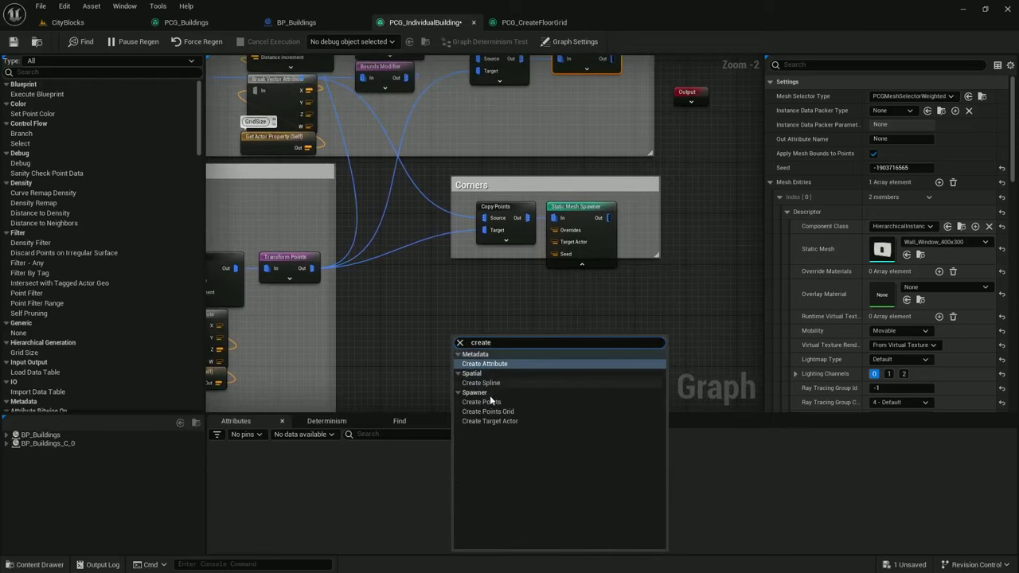
{"action": "left_click", "coordinate": [491, 421]}
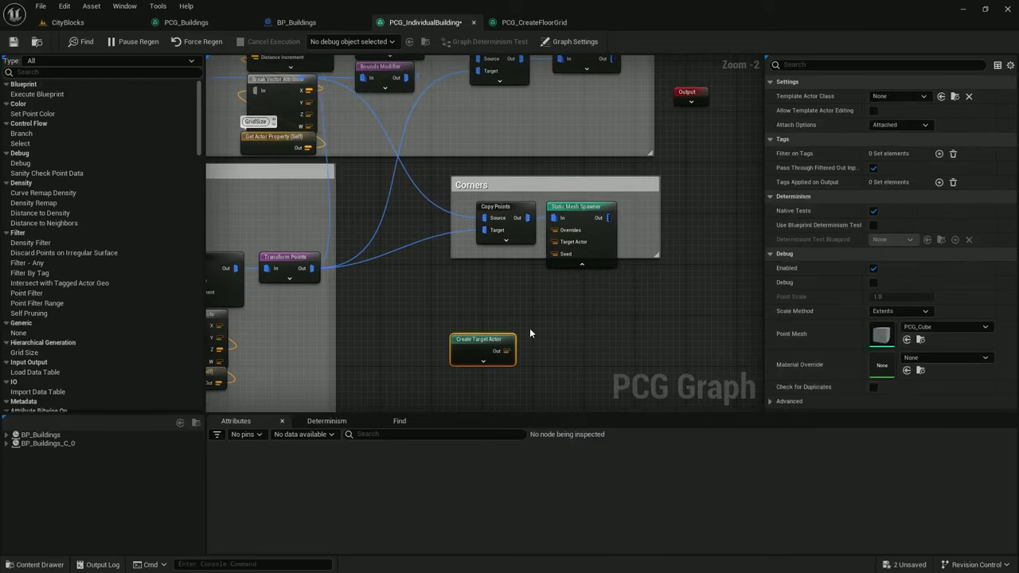
Set the Create Target Actor node's Template Actor Class to Actor and connect its output to the Corners spawner's Target Actor pin
{"action": "left_click", "coordinate": [893, 97]}
{"action": "left_click", "coordinate": [908, 142]}
{"action": "left_click_drag", "start_coordinate": [521, 346], "coordinate": [507, 351]}
Connect the Create Target Actor output to the Target Actor pins of the Walls and Floor Static Mesh Spawners
{"action": "right_click_drag", "start_coordinate": [568, 139], "coordinate": [519, 237]}
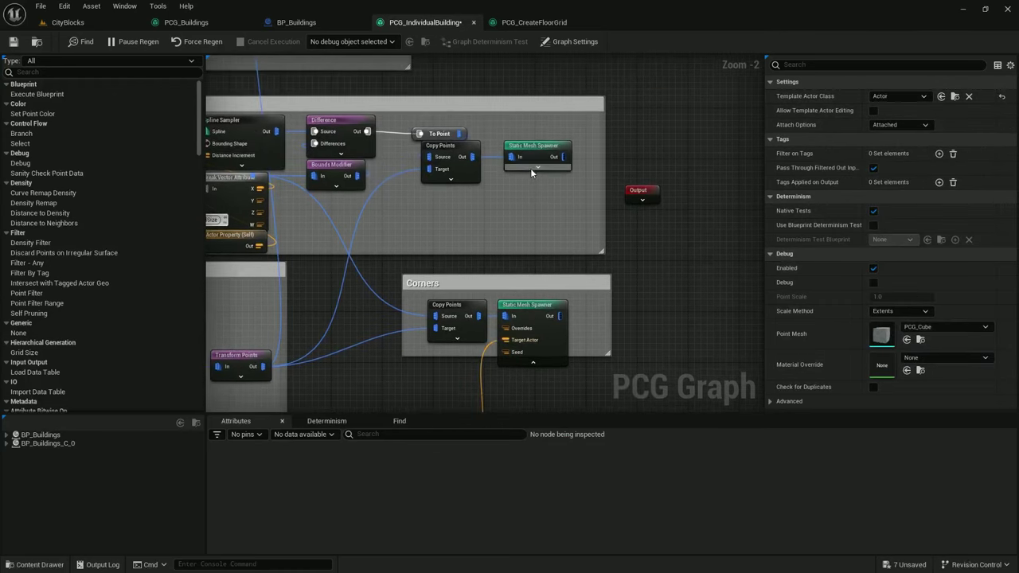
{"action": "left_click_drag", "start_coordinate": [509, 179], "coordinate": [465, 275]}
{"action": "scroll", "coordinate": [454, 377], "scroll_direction": "down", "scroll_amount": 2}
{"action": "right_click_drag", "start_coordinate": [461, 84], "coordinate": [483, 184]}
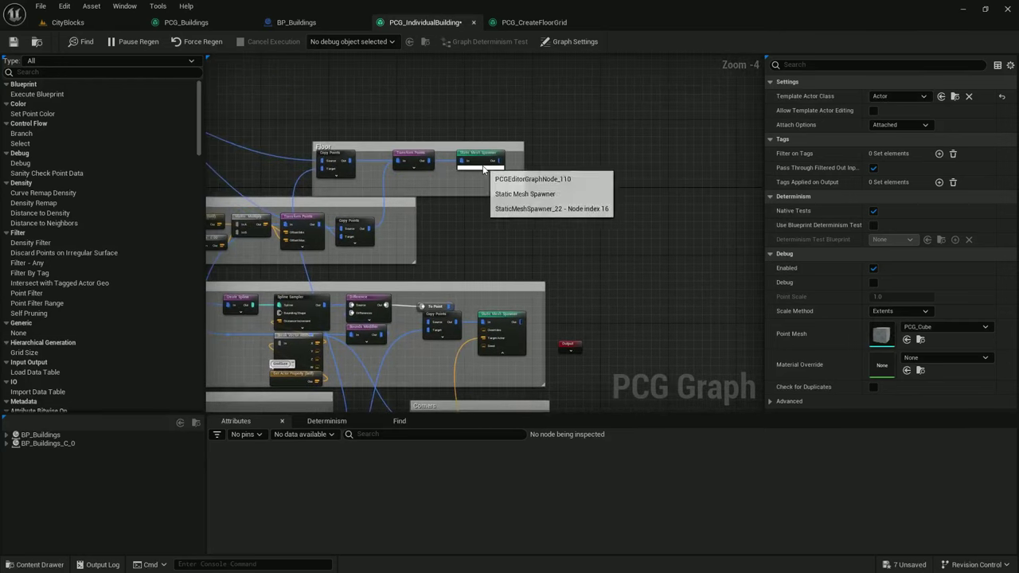
{"action": "left_click", "coordinate": [485, 183]}
{"action": "left_click_drag", "start_coordinate": [485, 183], "coordinate": [448, 287]}
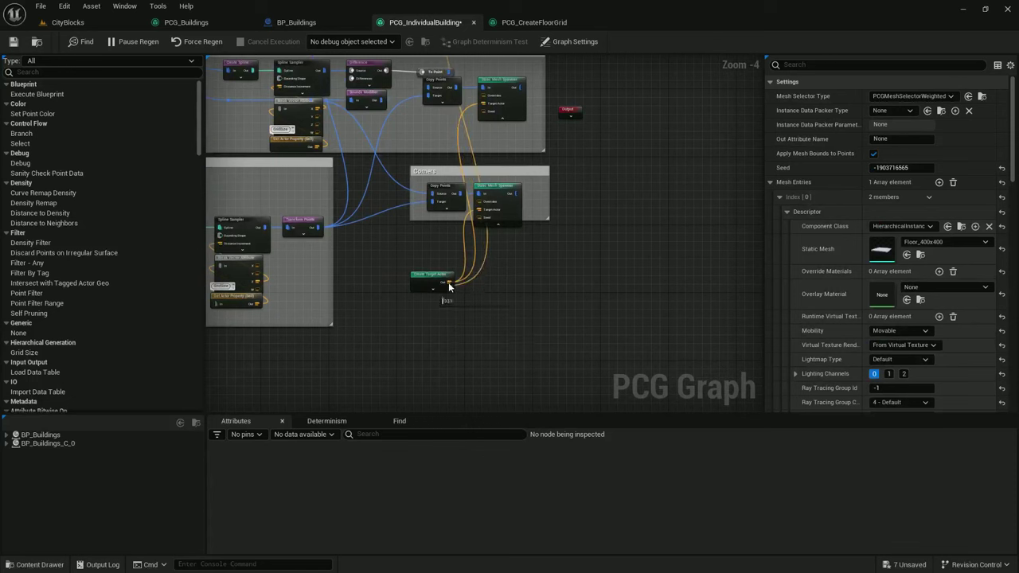
In the CityBlocks level, select the spawned Actor entries one by one to check which building each one holds
{"action": "left_click", "coordinate": [50, 22]}
{"action": "left_click", "coordinate": [928, 196]}
{"action": "key", "text": "Left"}
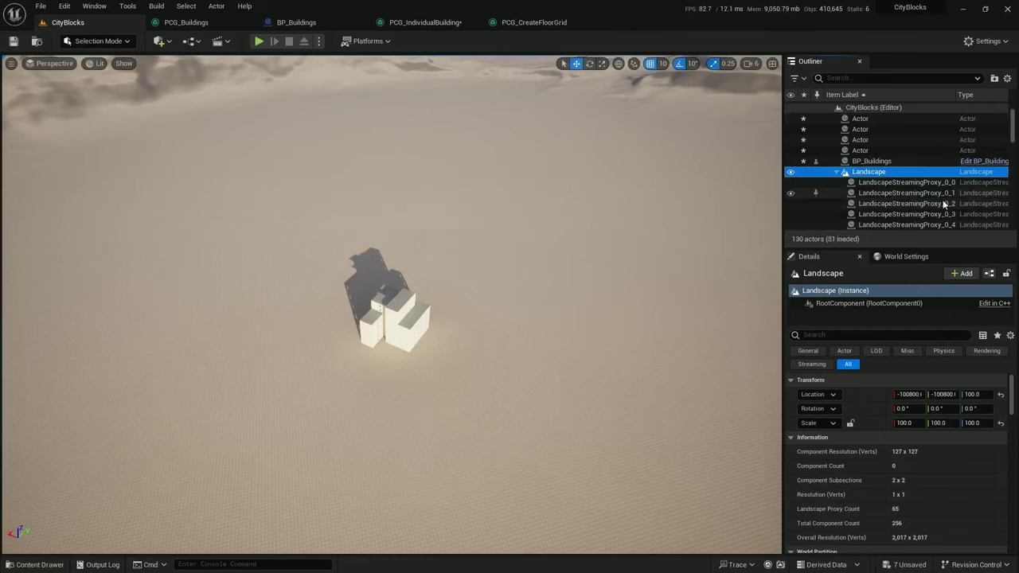
{"action": "key", "text": "Left"}
{"action": "left_click", "coordinate": [861, 140]}
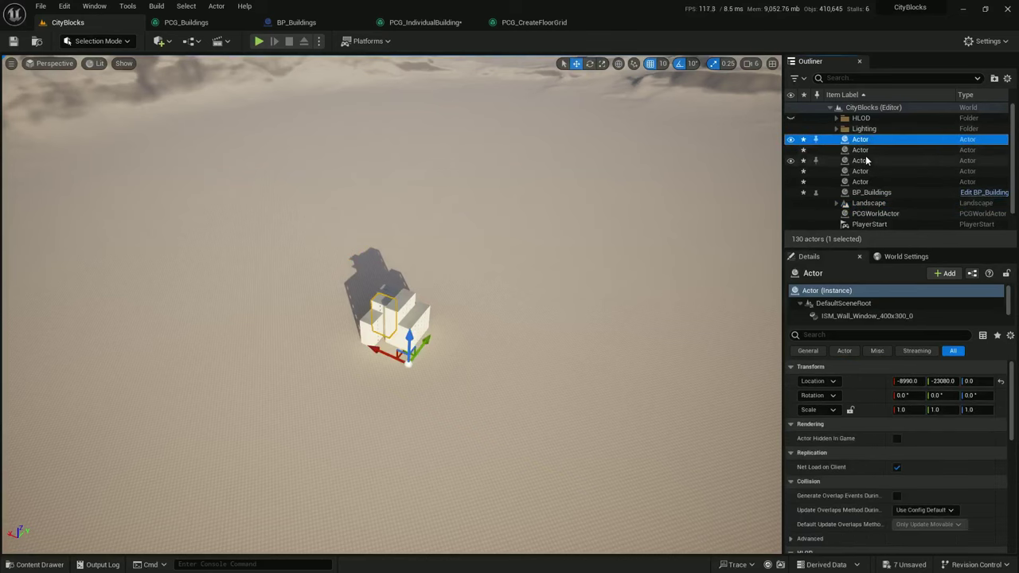
{"action": "left_click", "coordinate": [862, 150]}
{"action": "left_click", "coordinate": [862, 161]}
{"action": "left_click", "coordinate": [872, 183]}
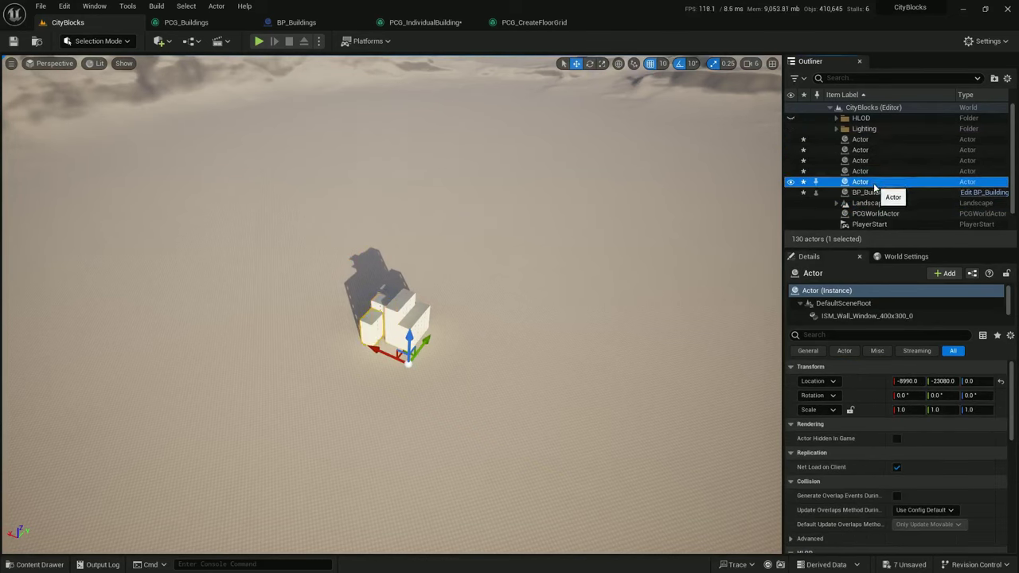
{"action": "left_click", "coordinate": [863, 171]}
{"action": "left_click", "coordinate": [863, 160]}
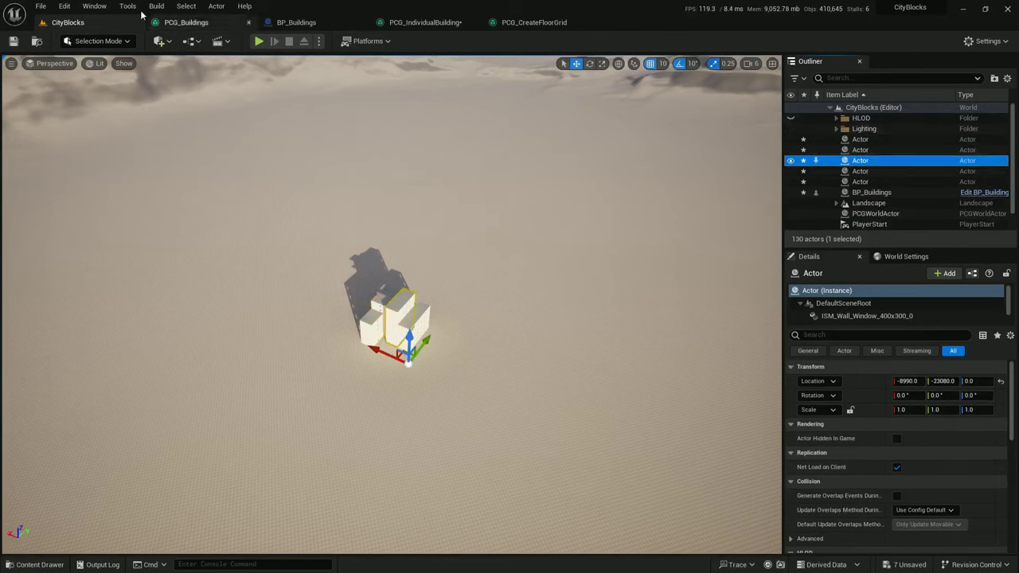
In PCG_IndividualBuilding, shift the Create Target Actor node away from the spawners and set its Attach Options to Attached
{"action": "left_click", "coordinate": [422, 22]}
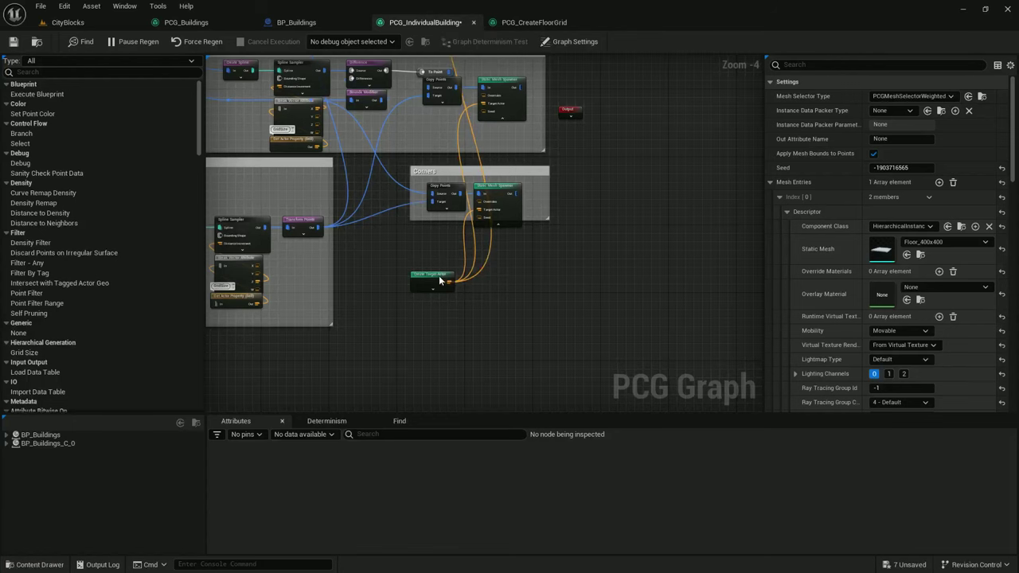
{"action": "left_click_drag", "start_coordinate": [438, 278], "coordinate": [411, 279]}
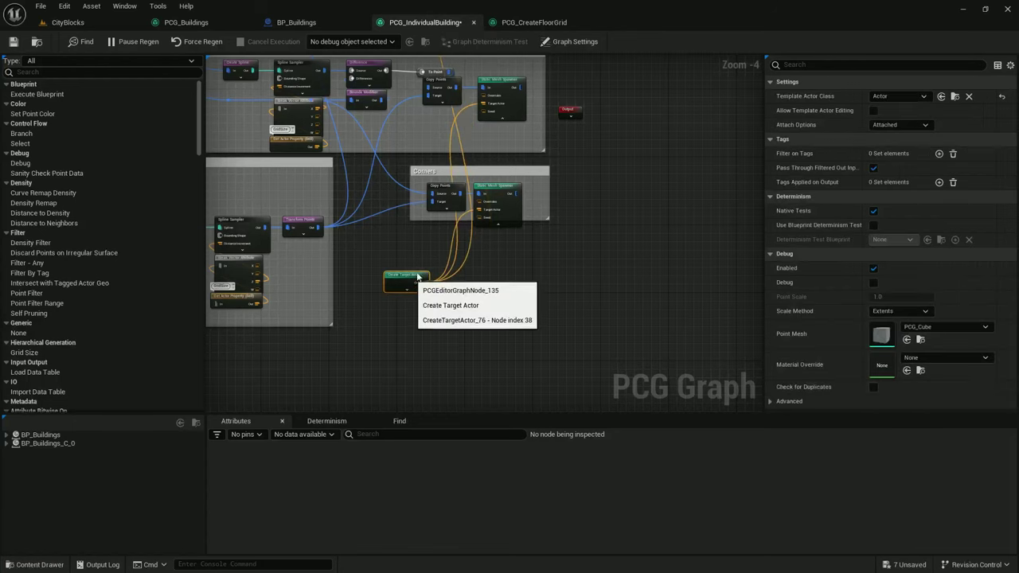
{"action": "left_click", "coordinate": [896, 125]}
{"action": "left_click", "coordinate": [893, 147]}
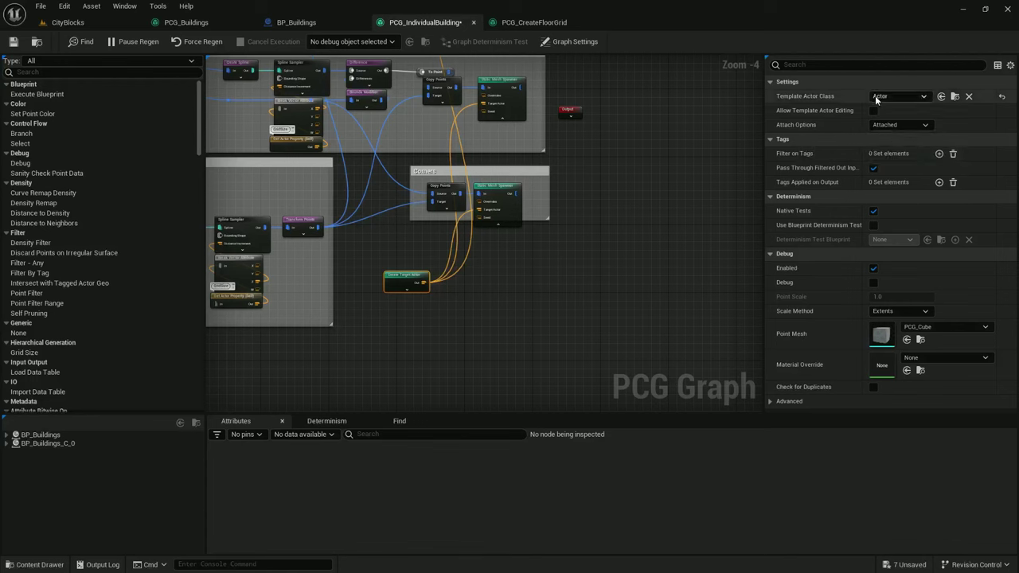
Open the BP_Buildings blueprint, set the DefaultSceneRoot's mobility to Static, and save the blueprint
{"action": "left_click", "coordinate": [68, 22]}
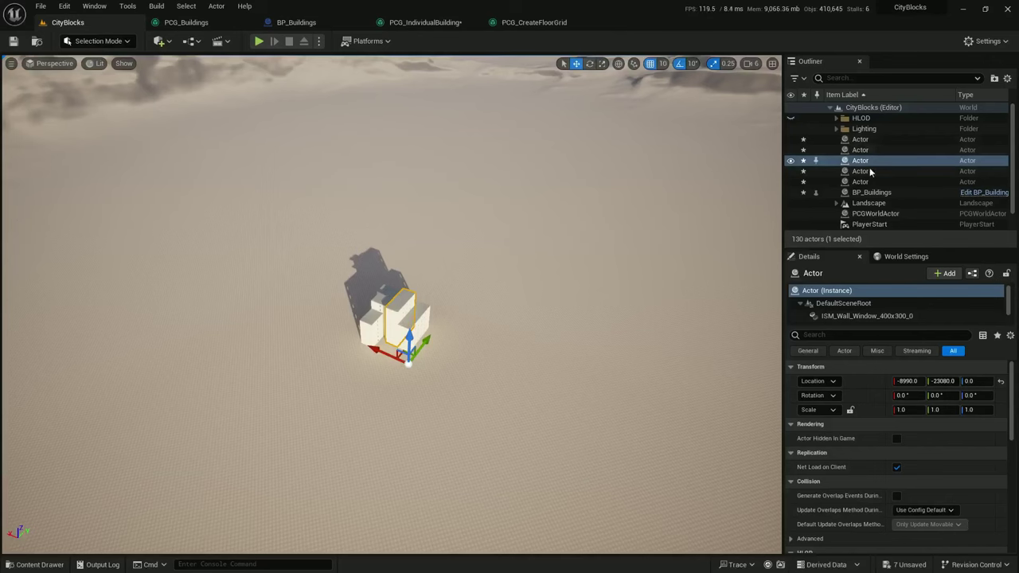
{"action": "left_click", "coordinate": [875, 194]}
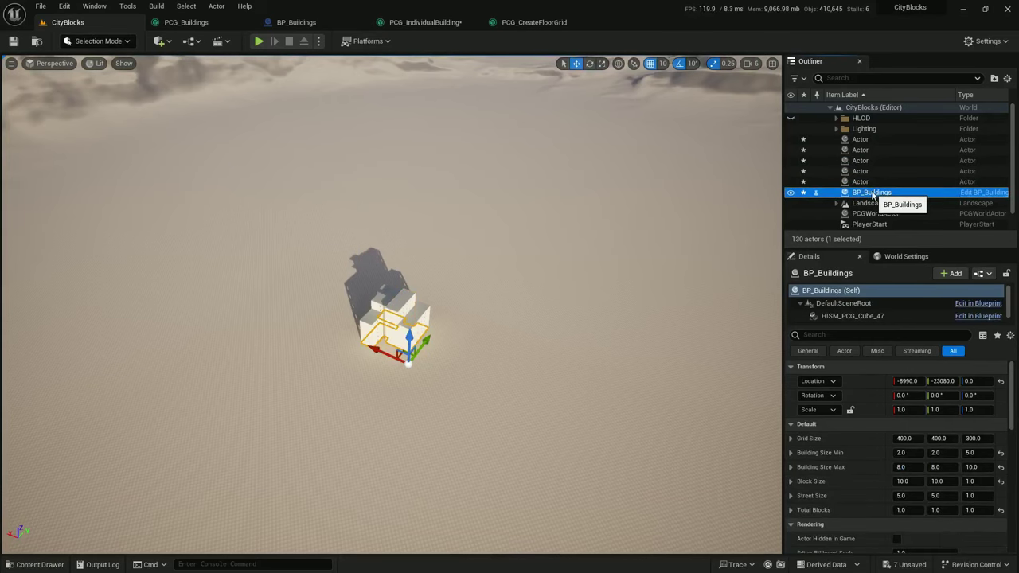
{"action": "left_click", "coordinate": [977, 193]}
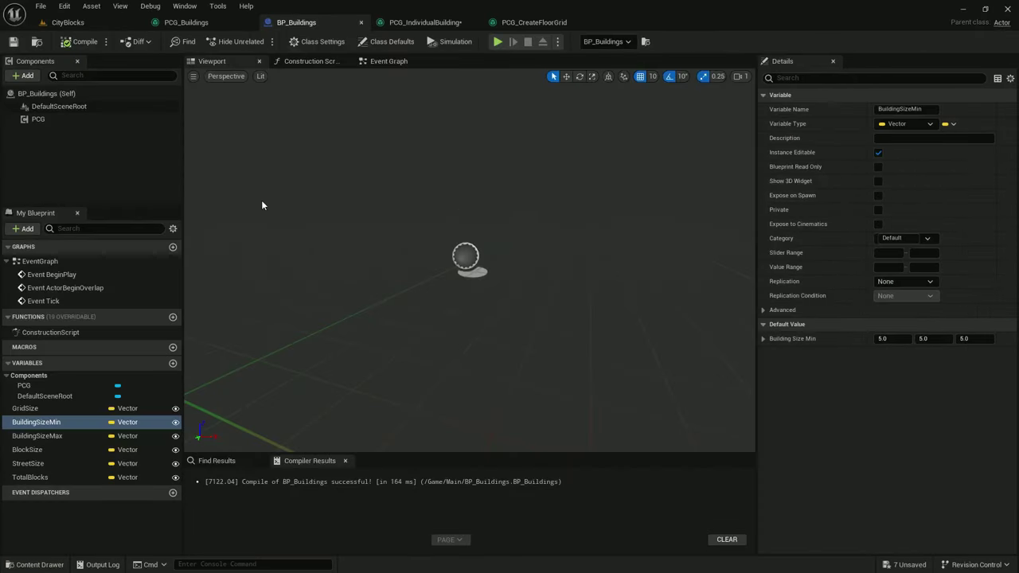
{"action": "left_click", "coordinate": [58, 105]}
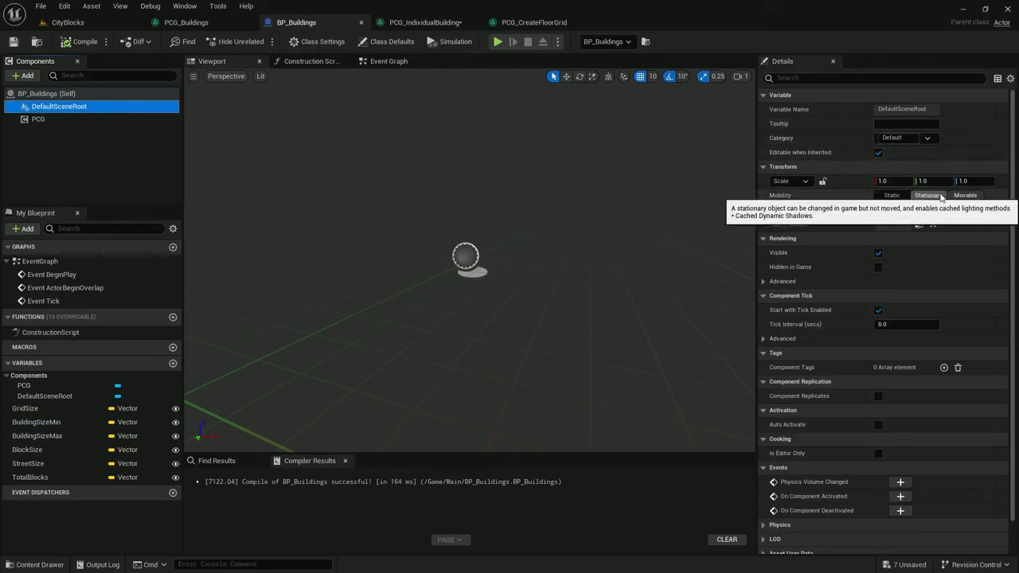
{"action": "left_click", "coordinate": [892, 195]}
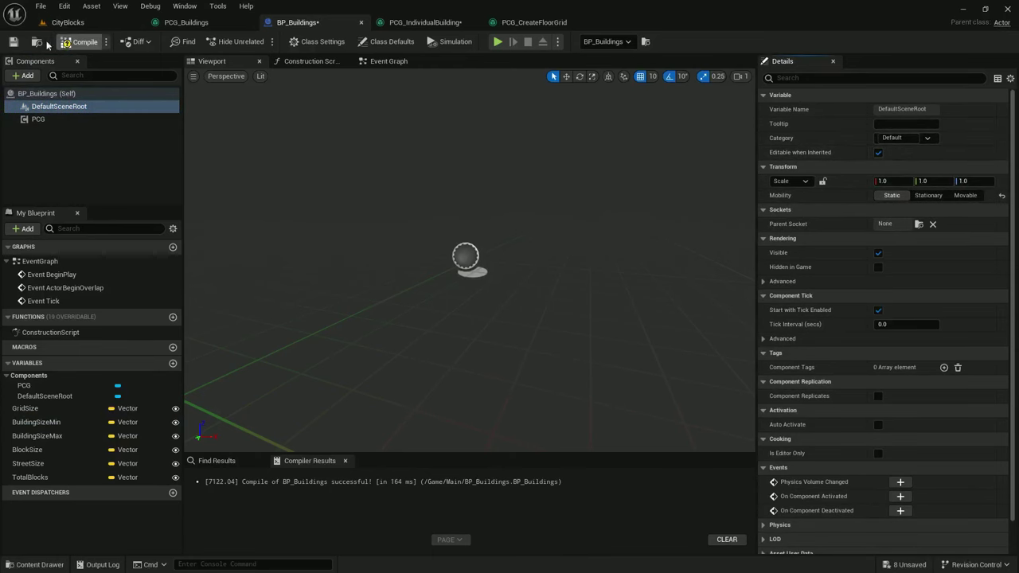
{"action": "left_click", "coordinate": [13, 41]}
In the CityBlocks level, check the actors nested under BP_Buildings by selecting them together and picking one building in the viewport
{"action": "left_click", "coordinate": [67, 22]}
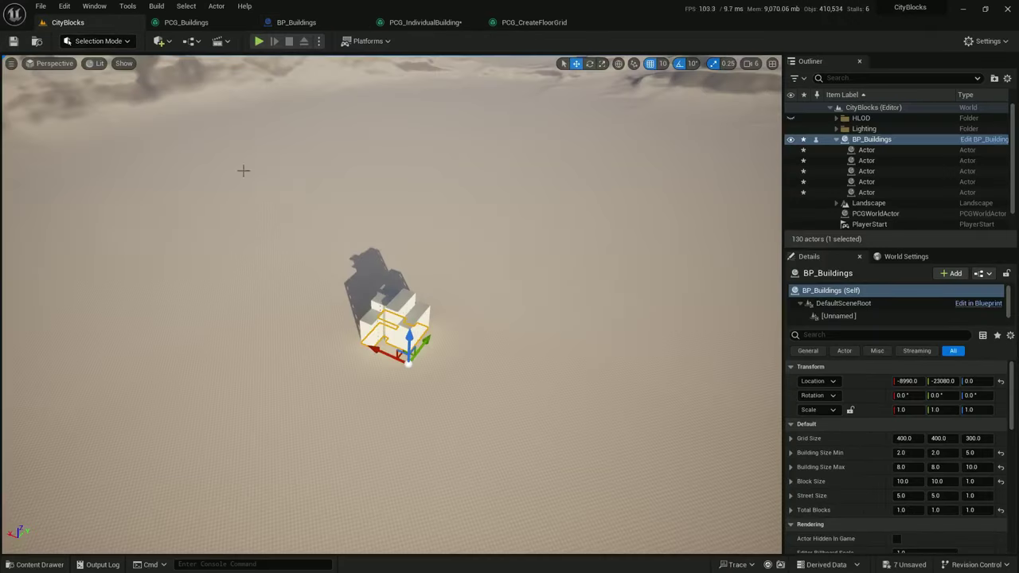
{"action": "left_click", "coordinate": [875, 150]}
{"action": "left_click", "coordinate": [882, 192], "text": "shift"}
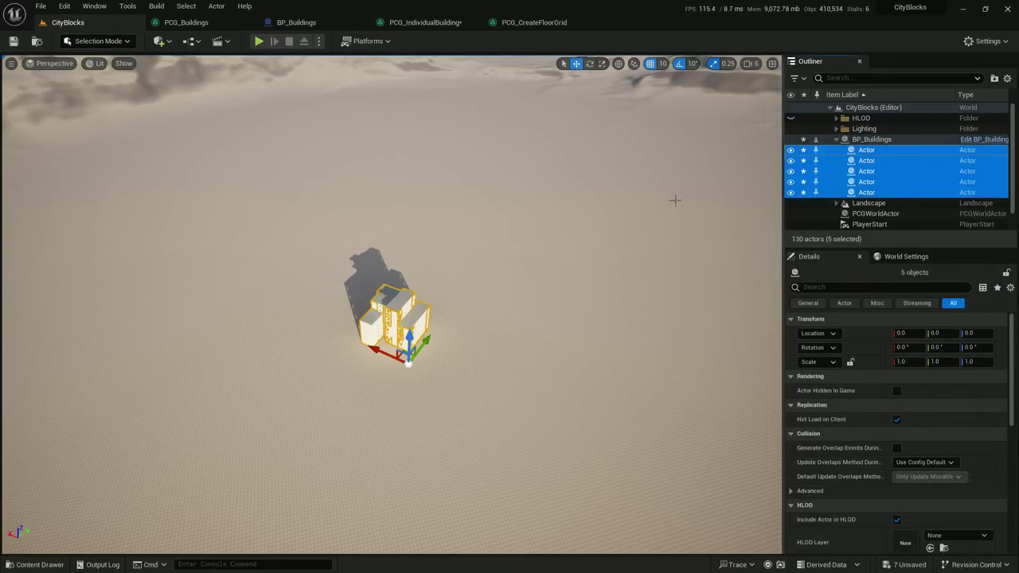
{"action": "left_click", "coordinate": [465, 258]}
{"action": "left_click", "coordinate": [397, 327]}
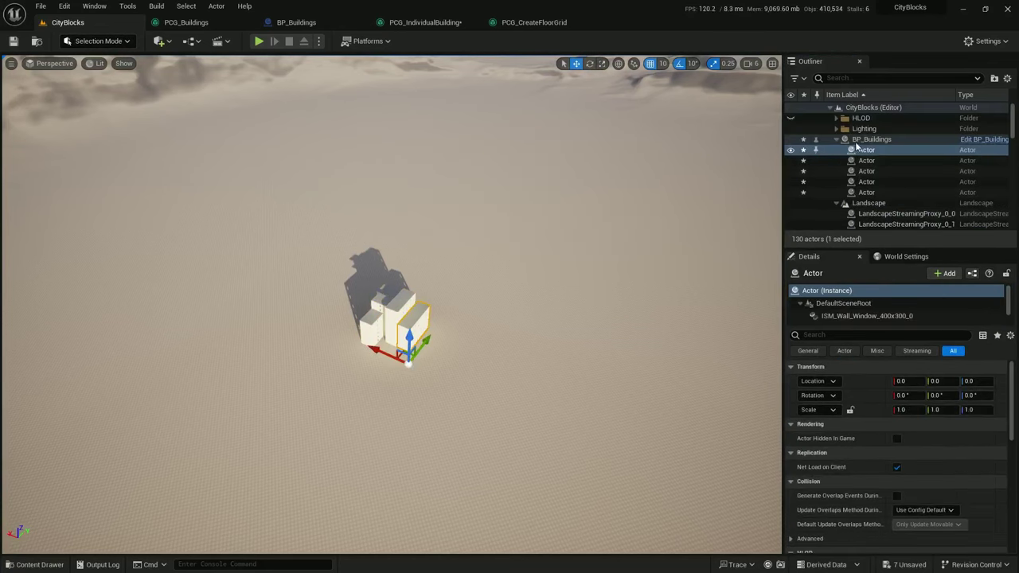
Move BP_Buildings along X to a location of -11280
{"action": "left_click_drag", "start_coordinate": [412, 351], "coordinate": [413, 377]}
{"action": "key", "text": "w"}
{"action": "right_click_drag", "start_coordinate": [529, 284], "coordinate": [637, 367]}
{"action": "key", "text": "s"}
{"action": "scroll", "coordinate": [529, 285], "scroll_direction": "down", "scroll_amount": 3}
{"action": "key", "text": "w"}
{"action": "key", "text": "s"}
{"action": "right_click_drag", "start_coordinate": [287, 118], "coordinate": [233, 76]}
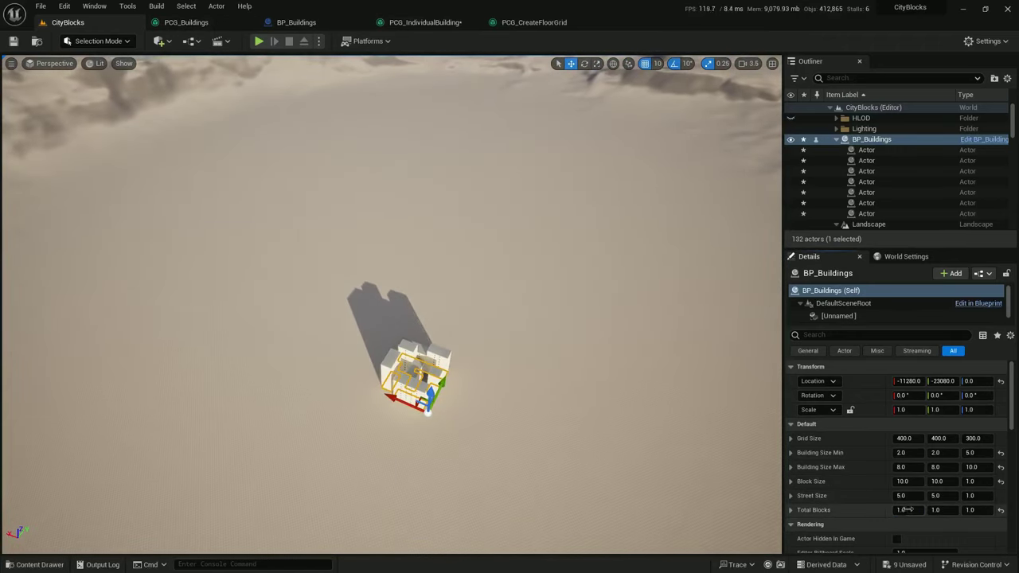
Set BP_Buildings' Total Blocks to 15 in X and 15 in Y, and view the generated city from farther away
{"action": "type", "text": "15"}
{"action": "key", "text": "Tab"}
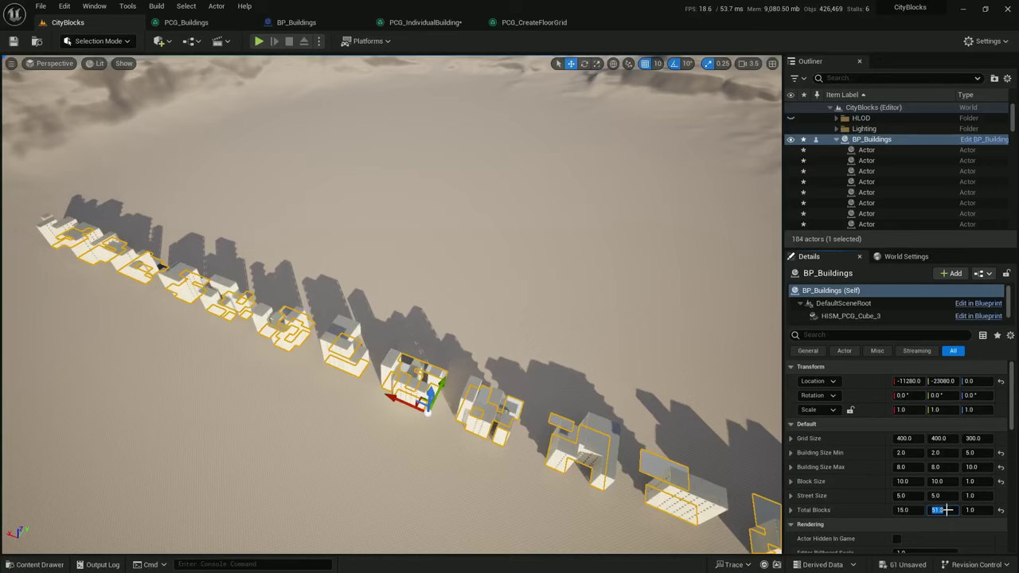
{"action": "type", "text": "1"}
{"action": "key", "text": "Return"}
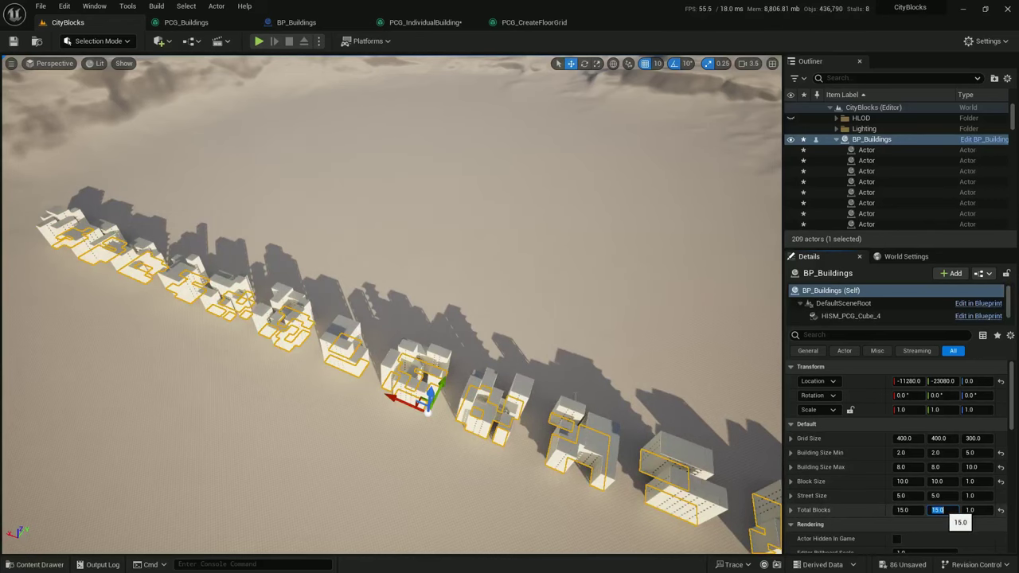
{"action": "key", "text": "s"}
{"action": "mouse_move", "coordinate": [589, 351]}
{"action": "right_mouse_down"}
{"action": "mouse_move", "coordinate": [582, 312]}
{"action": "mouse_move", "coordinate": [582, 347]}
{"action": "right_mouse_up"}
{"action": "scroll", "coordinate": [589, 319], "scroll_direction": "up", "scroll_amount": 5}
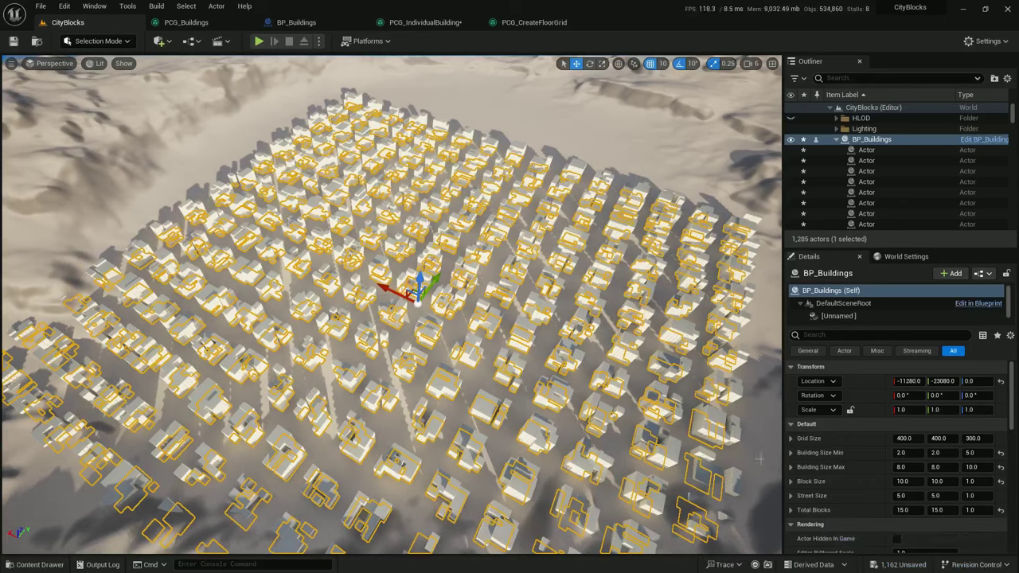
Reset BP_Buildings' Total Blocks to 1 in both X and Y, and collapse its list of child actors
{"action": "key", "text": "Tab"}
{"action": "type", "text": "1"}
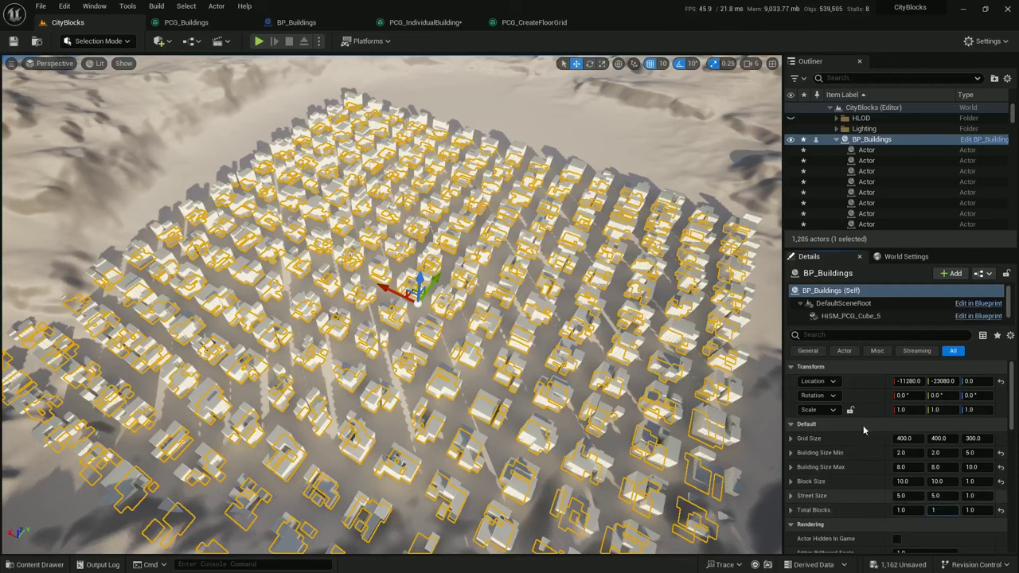
{"action": "key", "text": "Return"}
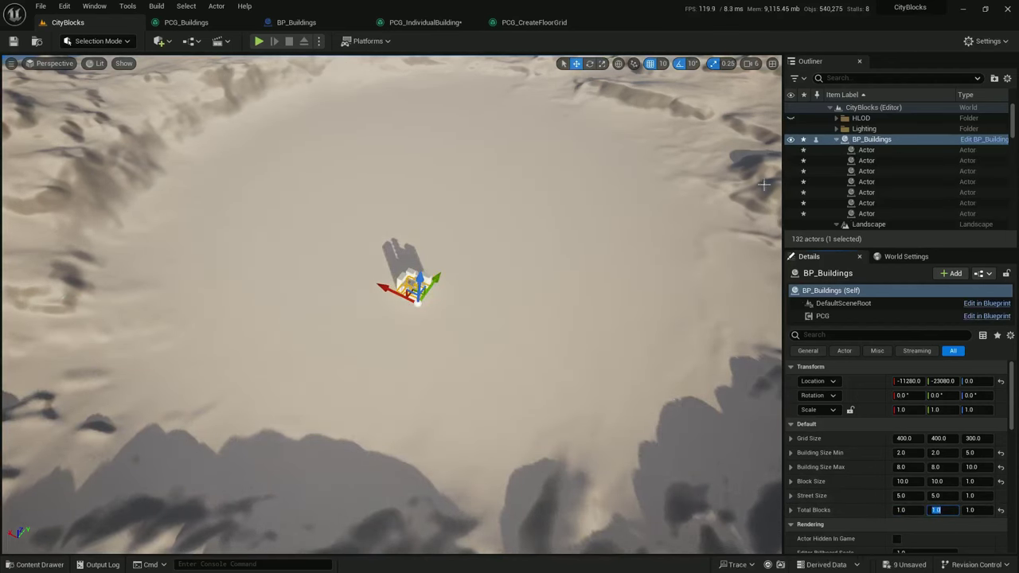
{"action": "left_click", "coordinate": [836, 140]}
Create an Actor blueprint class named BP_BuildingHolder in the Main content folder and open it for editing
{"action": "key", "text": "ctrl+space"}
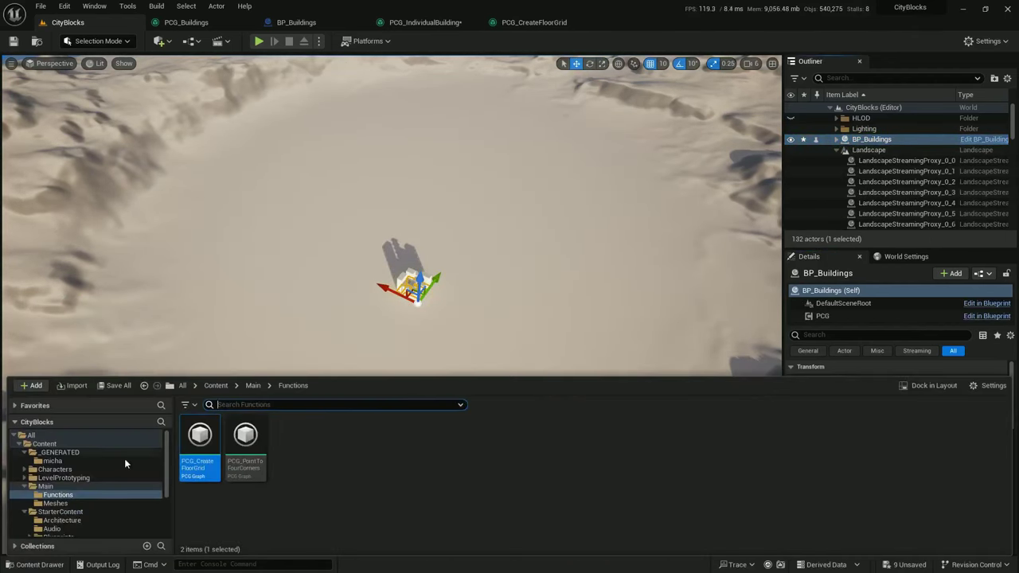
{"action": "left_click", "coordinate": [59, 482]}
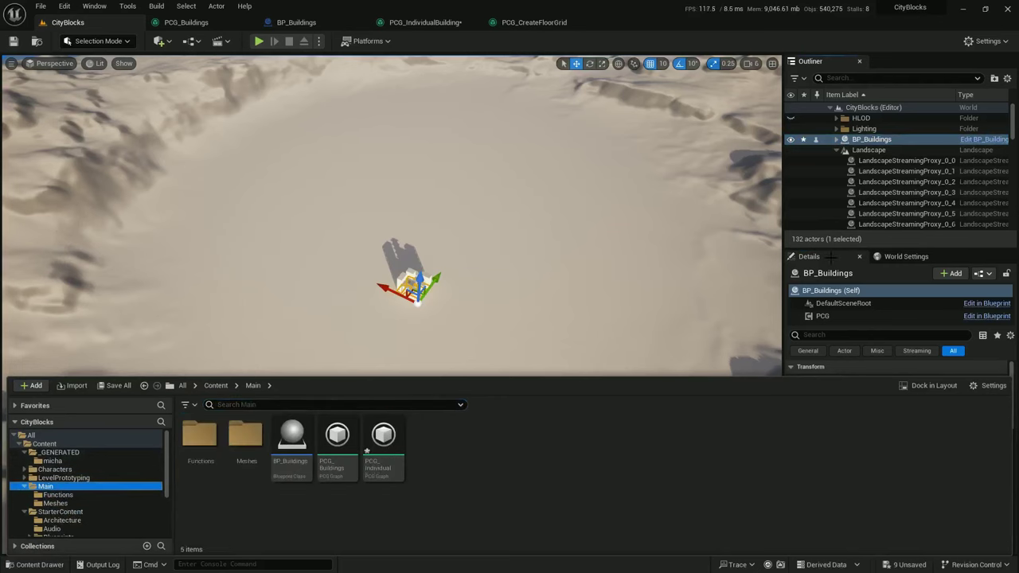
{"action": "right_click", "coordinate": [471, 455]}
{"action": "left_click", "coordinate": [529, 134]}
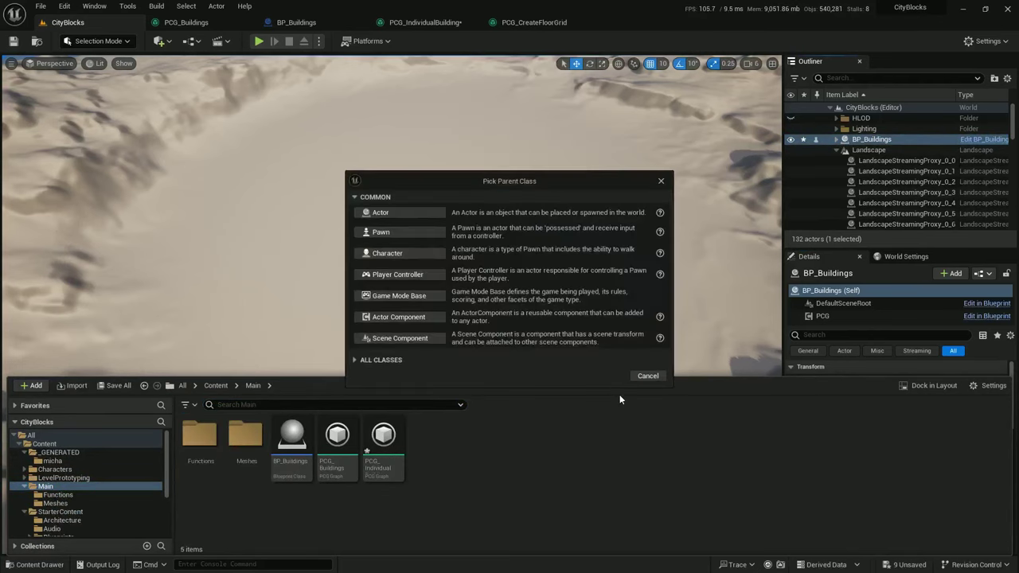
{"action": "left_click", "coordinate": [417, 217]}
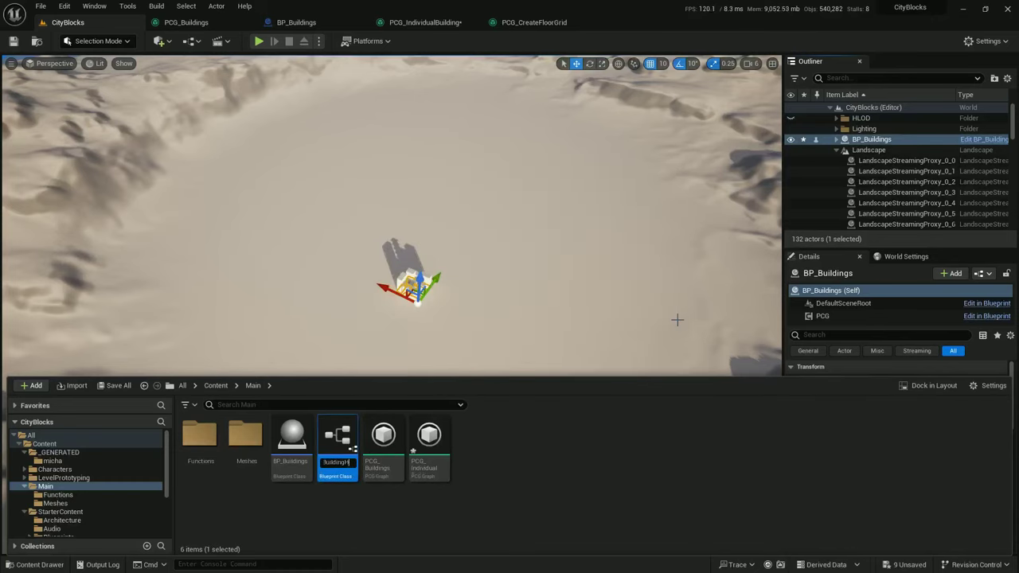
{"action": "type", "text": "BP_BuildingHolder"}
{"action": "key", "text": "Return"}
{"action": "key", "text": "Return"}
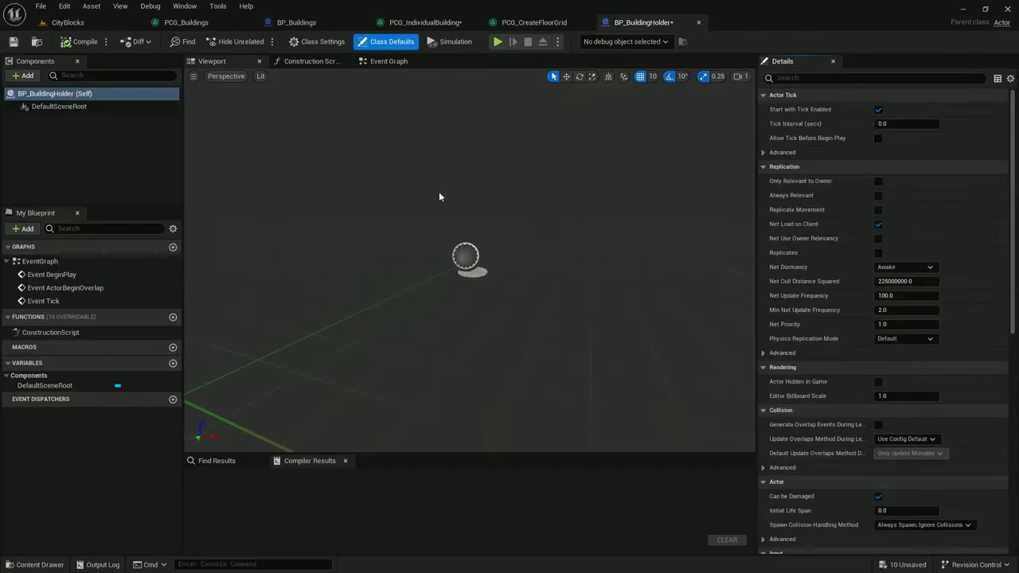
Add a Box Collision component to BP_BuildingHolder
{"action": "left_click", "coordinate": [37, 77]}
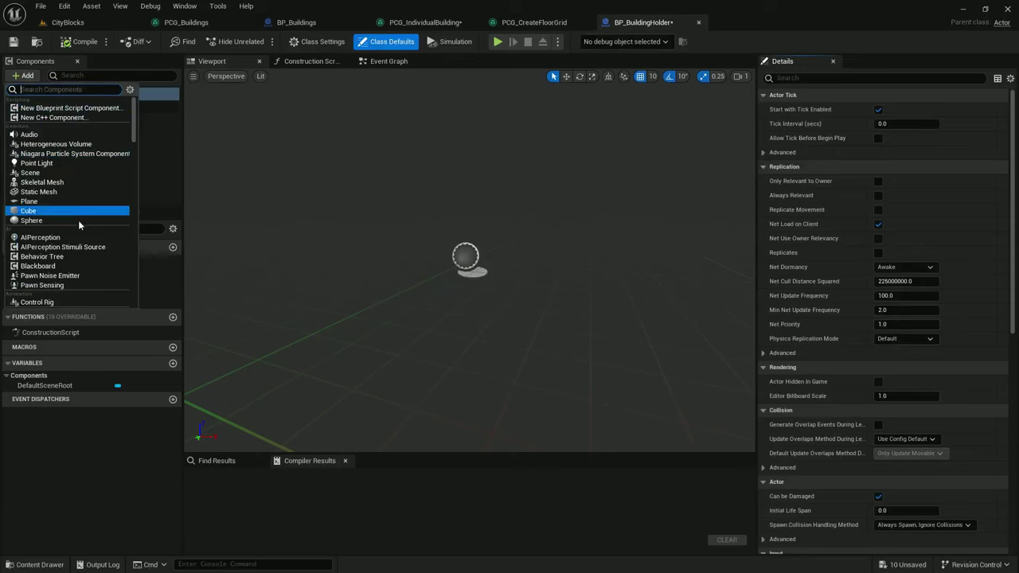
{"action": "type", "text": "box coll"}
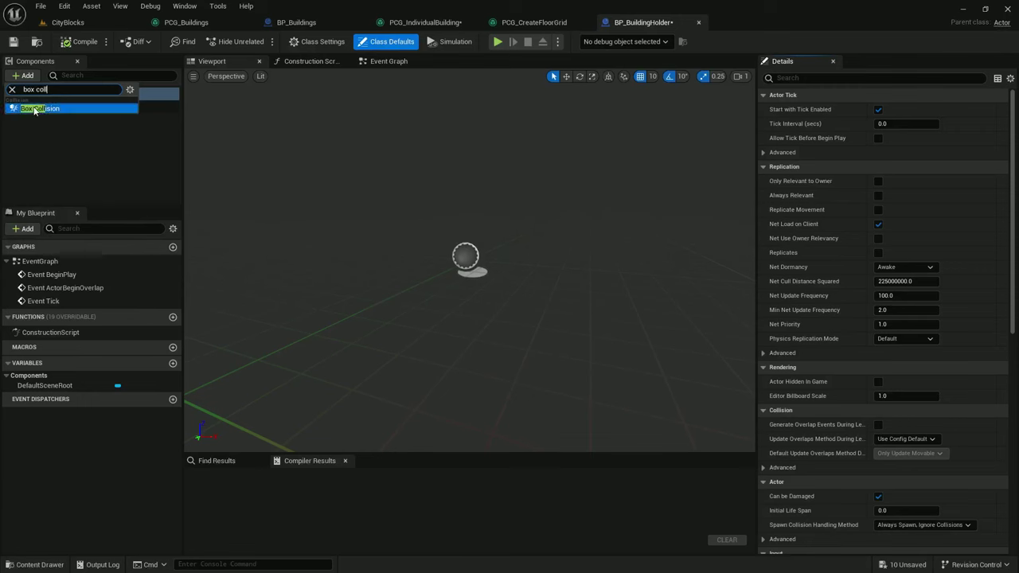
{"action": "left_click", "coordinate": [35, 109]}
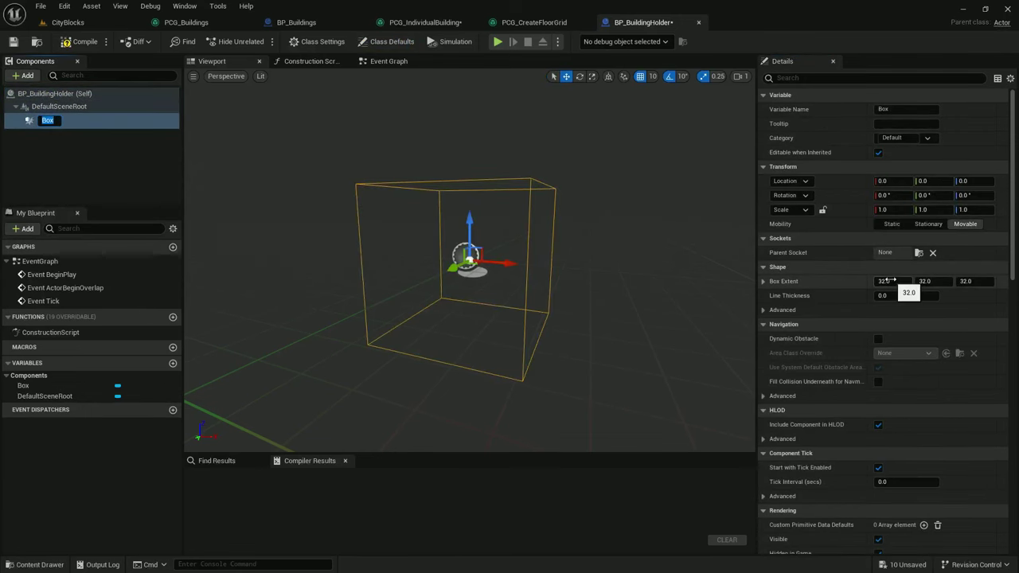
Set the Box component's Box Extent to 1 in X, Y and Z
{"action": "left_click", "coordinate": [890, 281]}
{"action": "type", "text": "1"}
{"action": "key", "text": "Tab"}
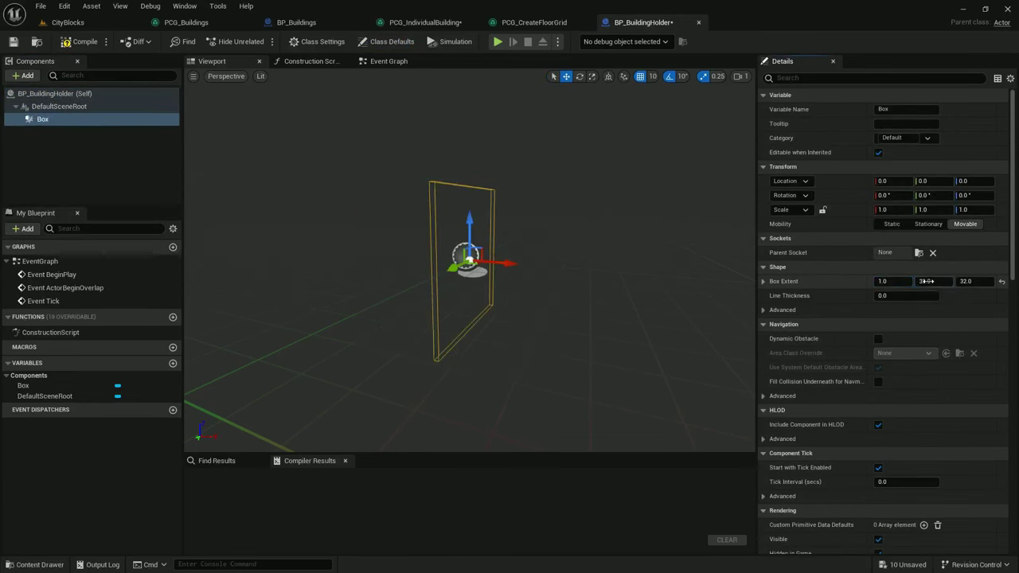
{"action": "type", "text": "1"}
{"action": "key", "text": "Return"}
{"action": "key", "text": "Return"}
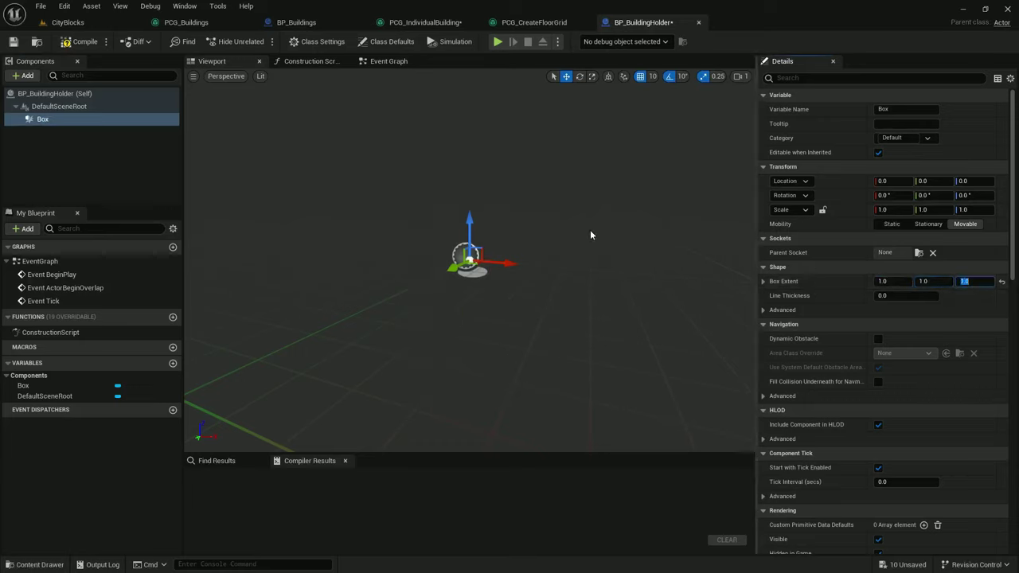
{"action": "right_click_drag", "start_coordinate": [589, 234], "coordinate": [553, 234]}
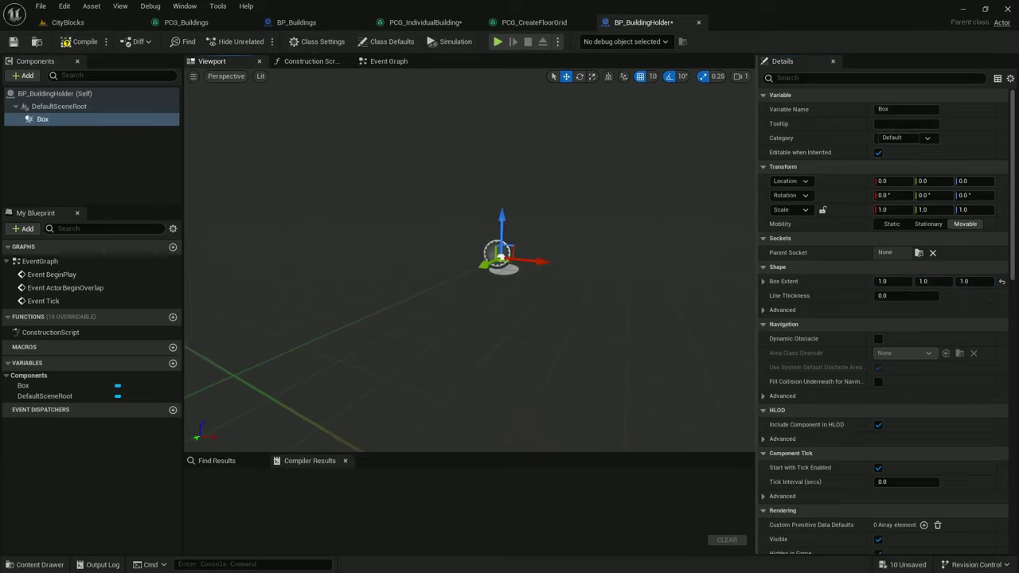
Set the Box component's Mobility to Static, and compile and save BP_BuildingHolder
{"action": "left_click", "coordinate": [84, 43]}
{"action": "left_click", "coordinate": [12, 43]}
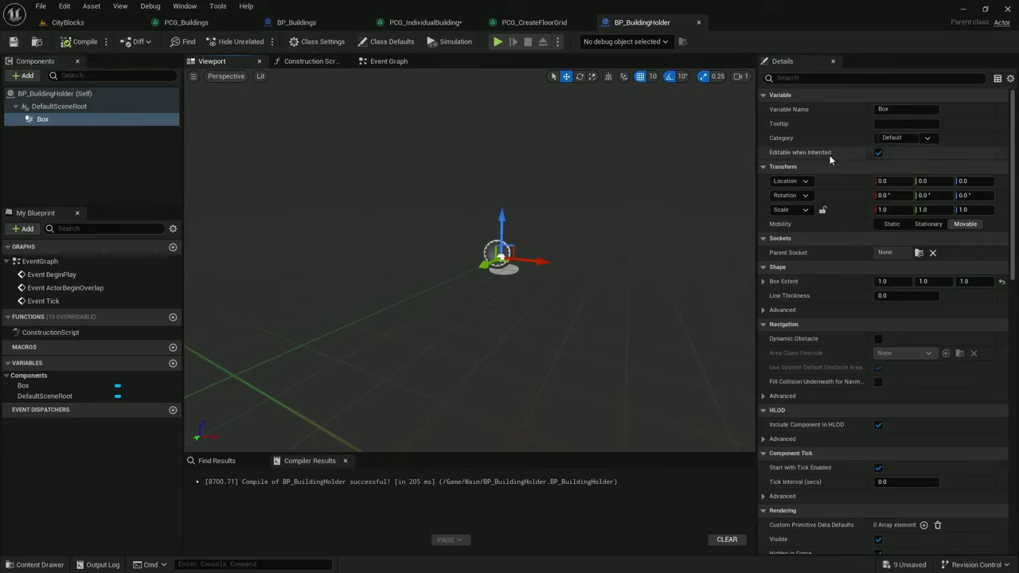
{"action": "left_click", "coordinate": [890, 224]}
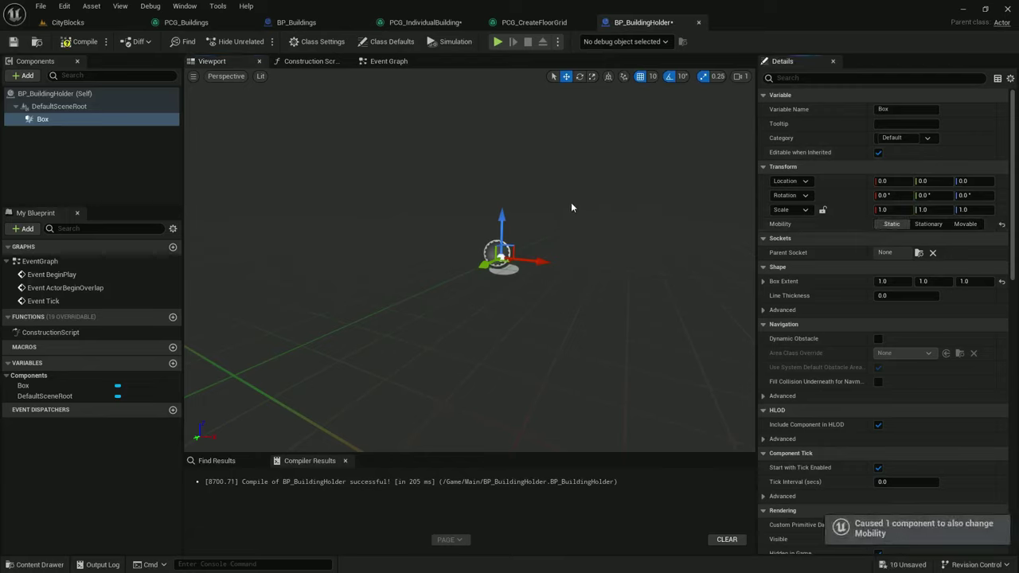
{"action": "left_click", "coordinate": [76, 43]}
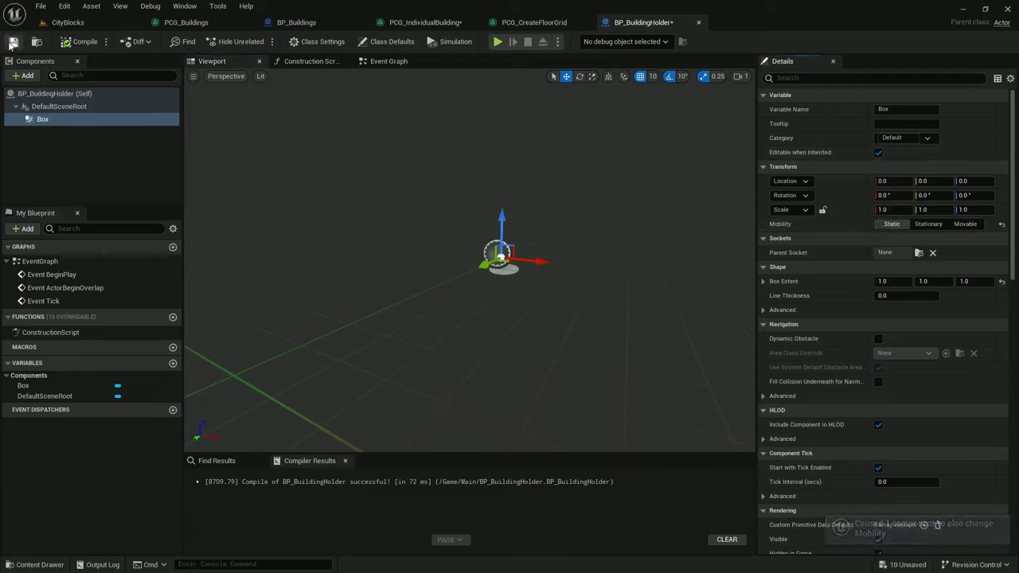
{"action": "left_click", "coordinate": [13, 42]}
Save all assets and set the Create Target Actor node's Template Actor Class to BP_BuildingHolder in PCG_IndividualBuilding
{"action": "left_click", "coordinate": [425, 23]}
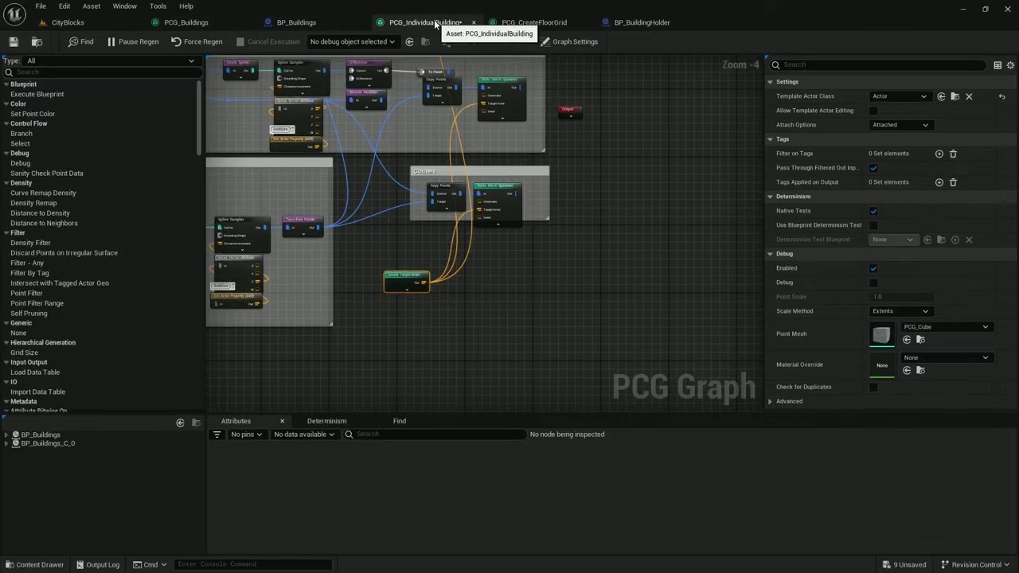
{"action": "left_click", "coordinate": [40, 5]}
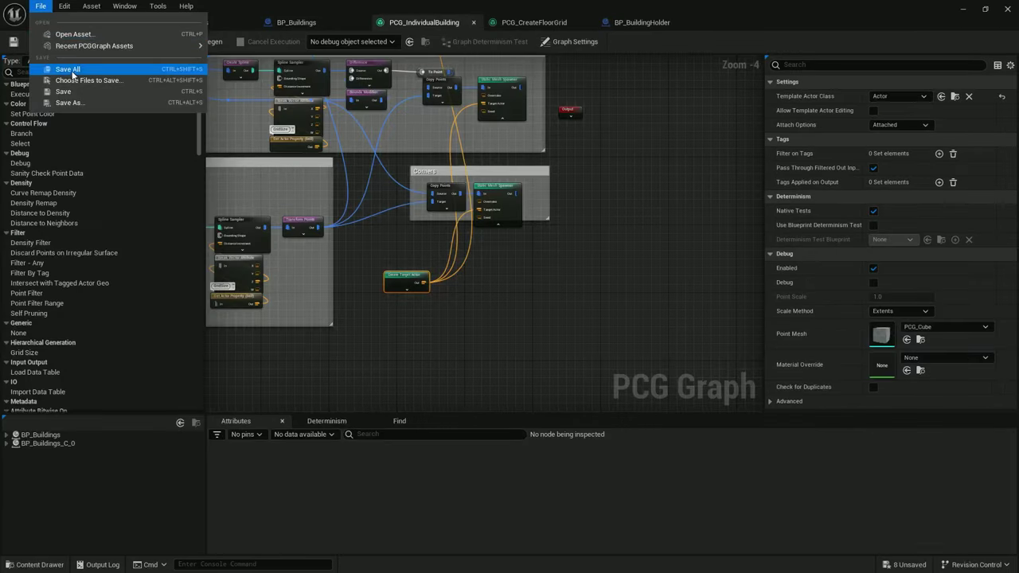
{"action": "left_click", "coordinate": [64, 71]}
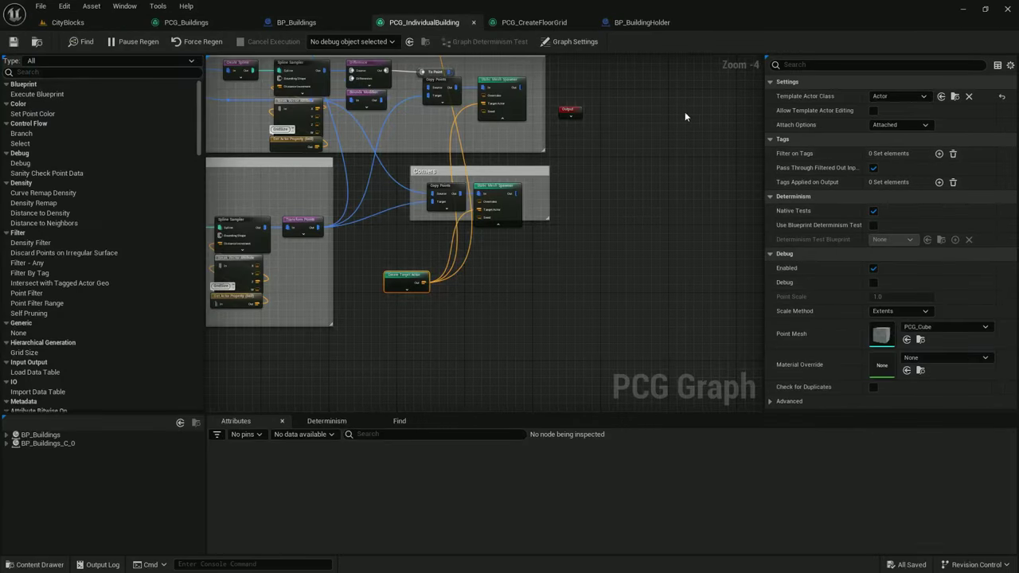
{"action": "left_click", "coordinate": [888, 95]}
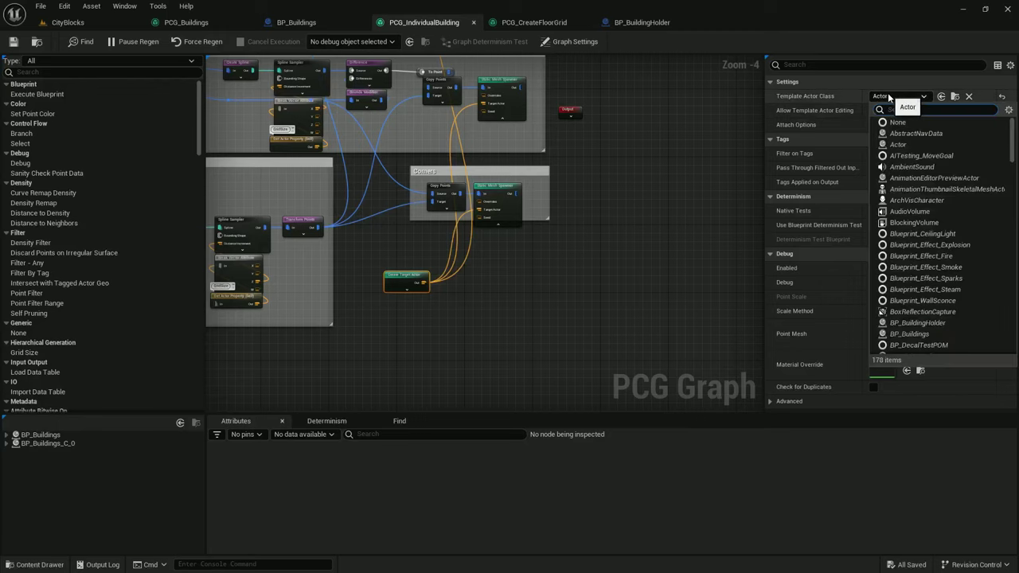
{"action": "type", "text": "bp_build"}
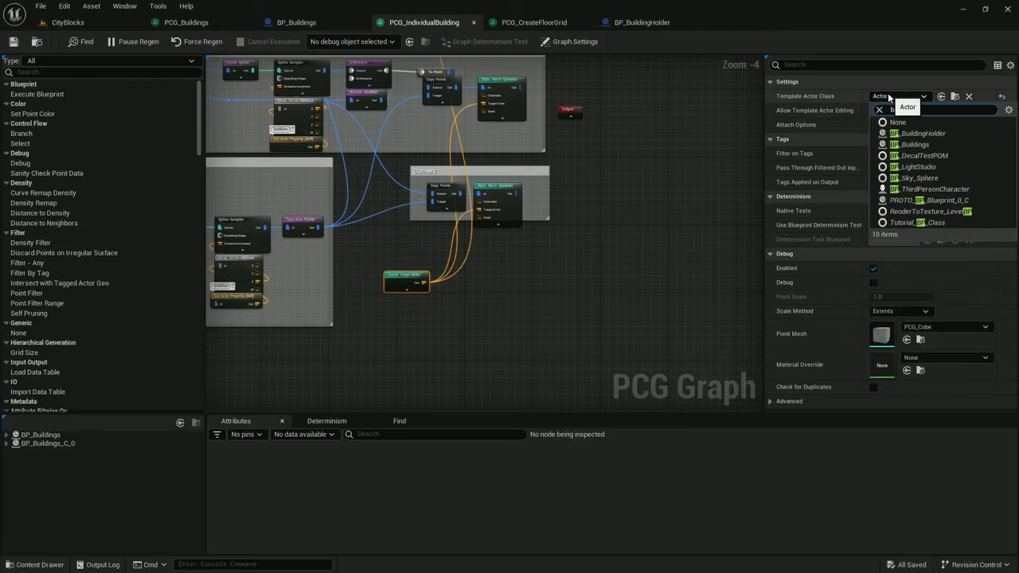
{"action": "left_click", "coordinate": [904, 134]}
{"action": "right_click_drag", "start_coordinate": [463, 260], "coordinate": [526, 305]}
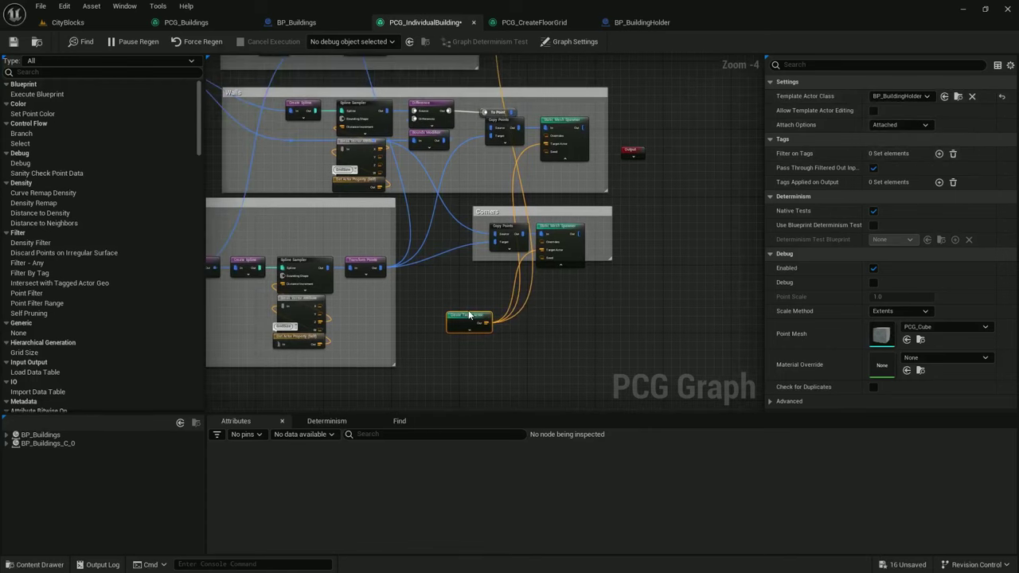
{"action": "left_click_drag", "start_coordinate": [469, 316], "coordinate": [451, 306]}
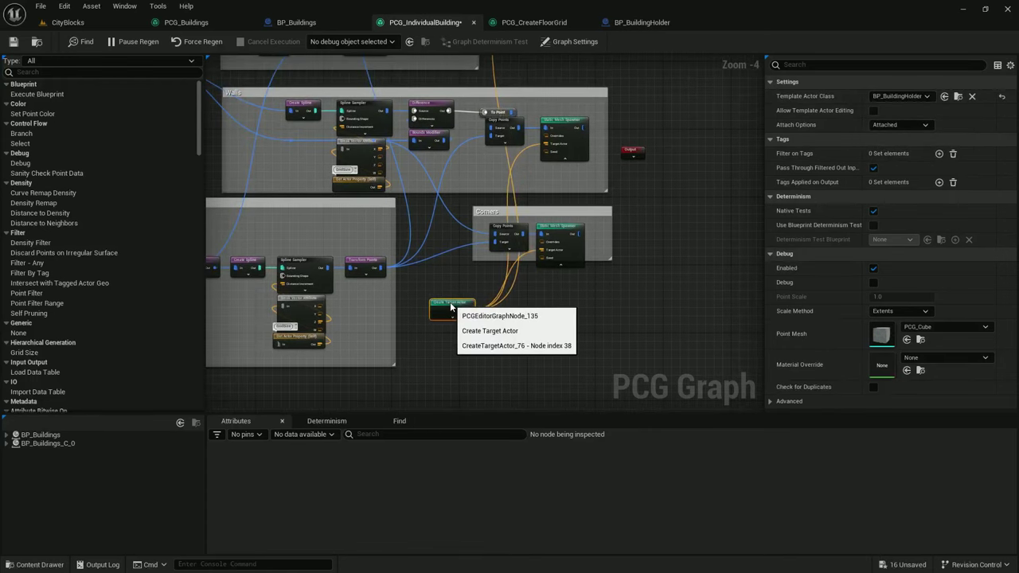
{"action": "right_click_drag", "start_coordinate": [451, 306], "coordinate": [453, 358]}
Focus on the first BP_BuildingHolder under BP_Buildings in the CityBlocks level and inspect its pivot location
{"action": "left_click", "coordinate": [67, 22]}
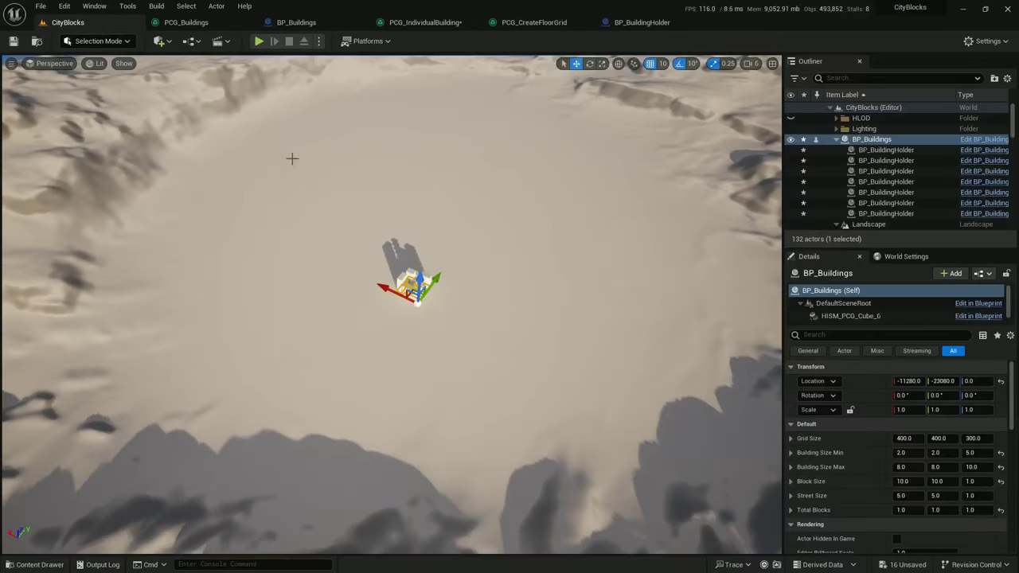
{"action": "scroll", "coordinate": [291, 158], "scroll_direction": "up", "scroll_amount": 6}
{"action": "left_click", "coordinate": [883, 151]}
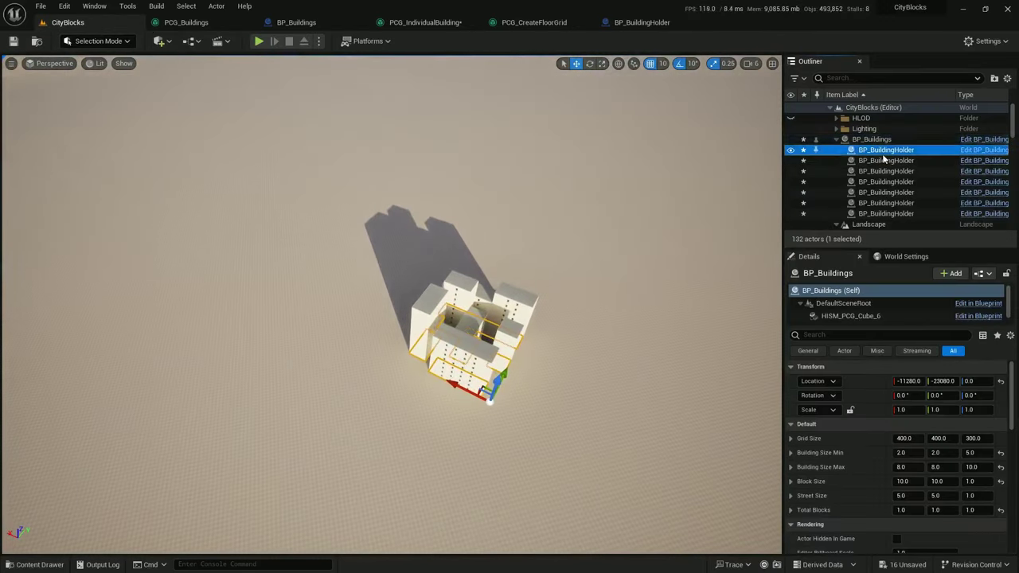
{"action": "key", "text": "f"}
{"action": "right_click_drag", "start_coordinate": [392, 304], "coordinate": [191, 227]}
{"action": "key", "text": "d"}
{"action": "scroll", "coordinate": [391, 304], "scroll_direction": "down", "scroll_amount": 2}
{"action": "right_click_drag", "start_coordinate": [342, 247], "coordinate": [318, 253]}
{"action": "right_click_drag", "start_coordinate": [286, 137], "coordinate": [358, 183]}
Set the Box component's Box Extent in BP_BuildingHolder to 500 in X, Y and Z, and compile
{"action": "left_click", "coordinate": [641, 22]}
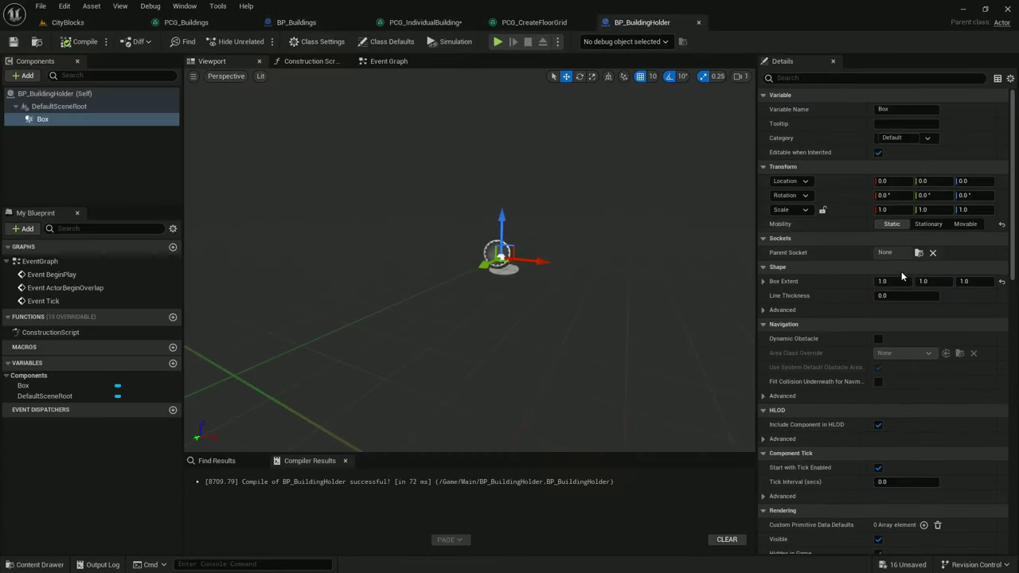
{"action": "type", "text": "500"}
{"action": "key", "text": "Return"}
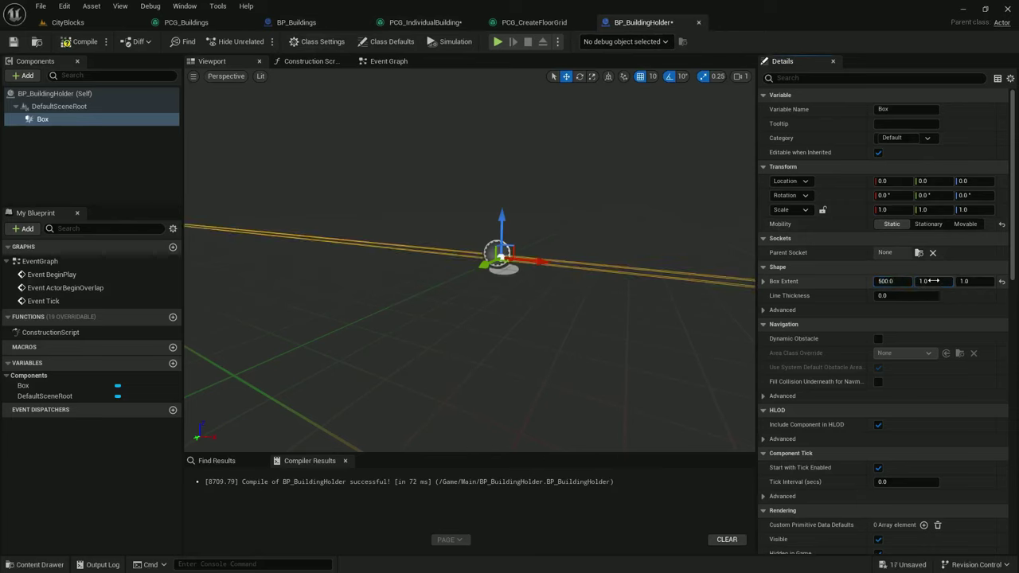
{"action": "key", "text": "Tab"}
{"action": "type", "text": "500"}
{"action": "key", "text": "Return"}
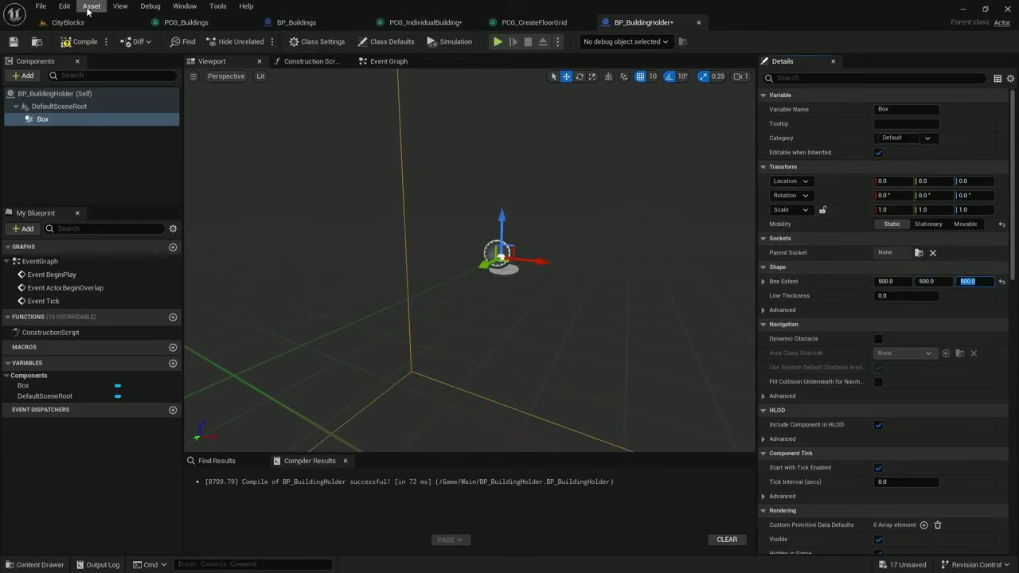
{"action": "left_click", "coordinate": [72, 46]}
Examine where the holder's collision box sits relative to the generated buildings in the CityBlocks level
{"action": "left_click", "coordinate": [70, 24]}
{"action": "right_click_drag", "start_coordinate": [232, 189], "coordinate": [245, 231]}
{"action": "key", "text": "w"}
{"action": "right_click_drag", "start_coordinate": [362, 301], "coordinate": [357, 277]}
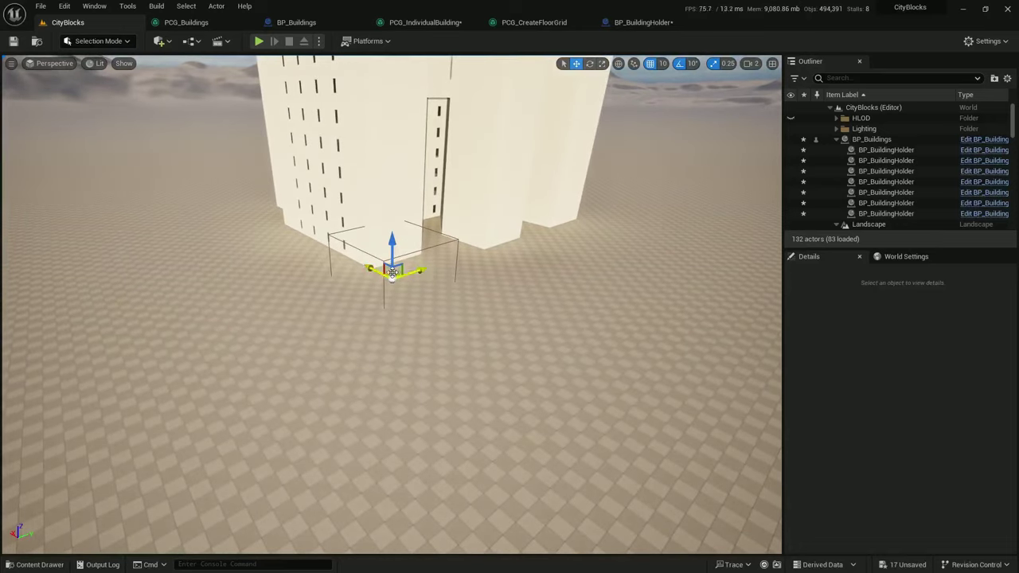
{"action": "right_click_drag", "start_coordinate": [459, 324], "coordinate": [561, 350]}
{"action": "key", "text": "a"}
{"action": "key", "text": "s"}
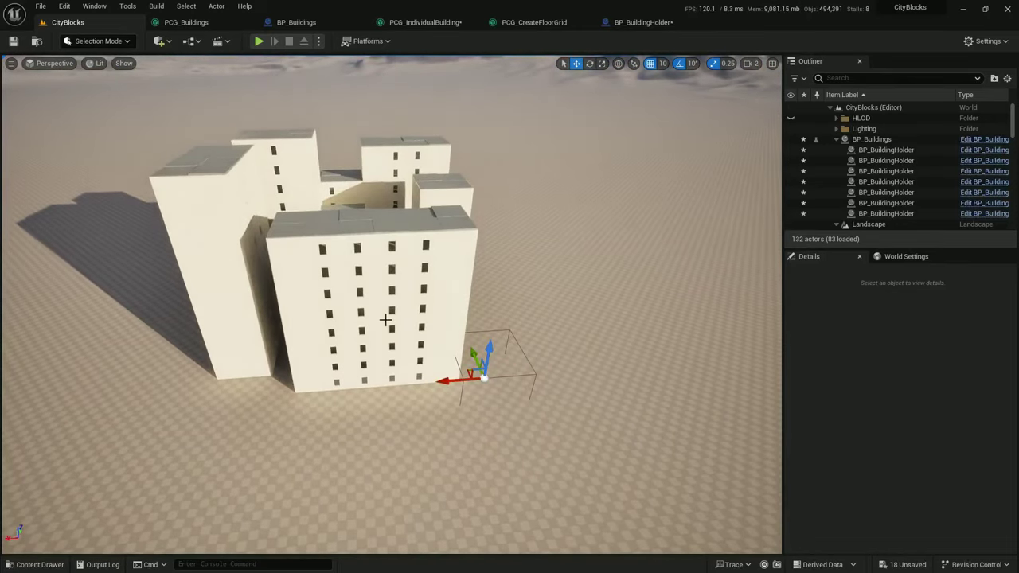
{"action": "scroll", "coordinate": [273, 111], "scroll_direction": "down", "scroll_amount": 5}
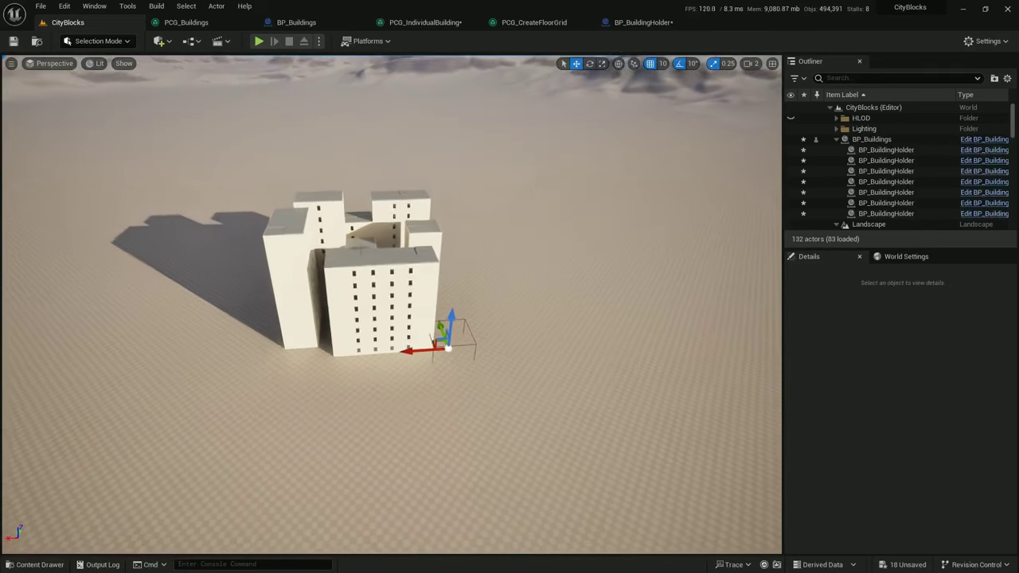
Expand the Create Target Actor node's extra pins in PCG_IndividualBuilding and move the node to free space before its inputs
{"action": "left_click", "coordinate": [441, 22]}
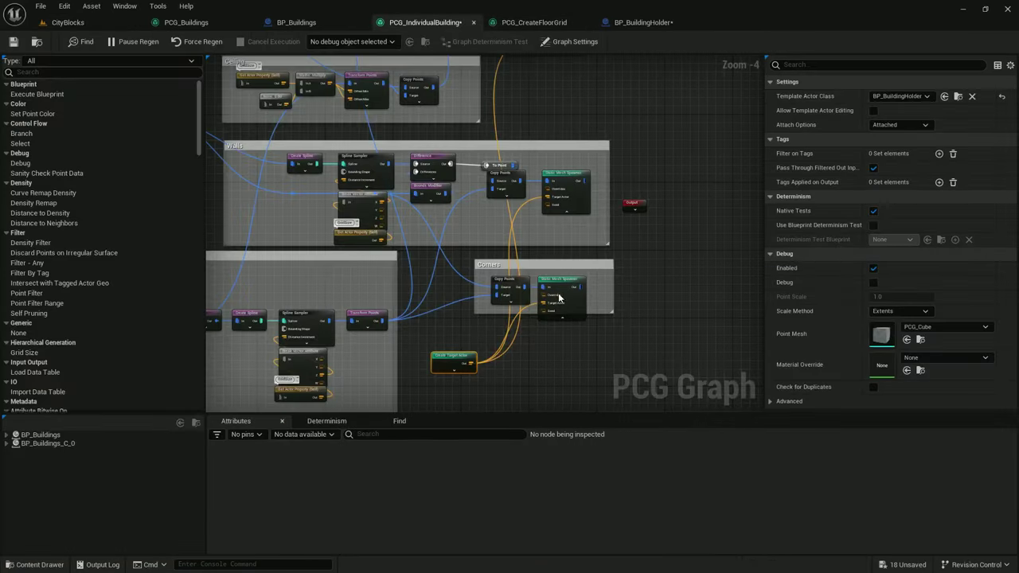
{"action": "scroll", "coordinate": [559, 297], "scroll_direction": "up", "scroll_amount": 2}
{"action": "scroll", "coordinate": [495, 277], "scroll_direction": "up", "scroll_amount": 1}
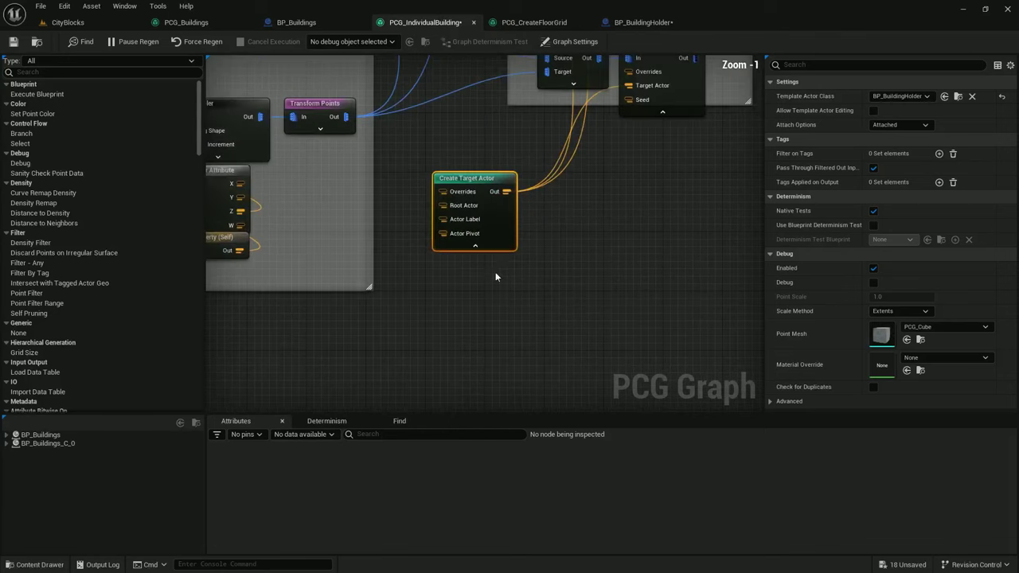
{"action": "scroll", "coordinate": [475, 272], "scroll_direction": "up", "scroll_amount": 1}
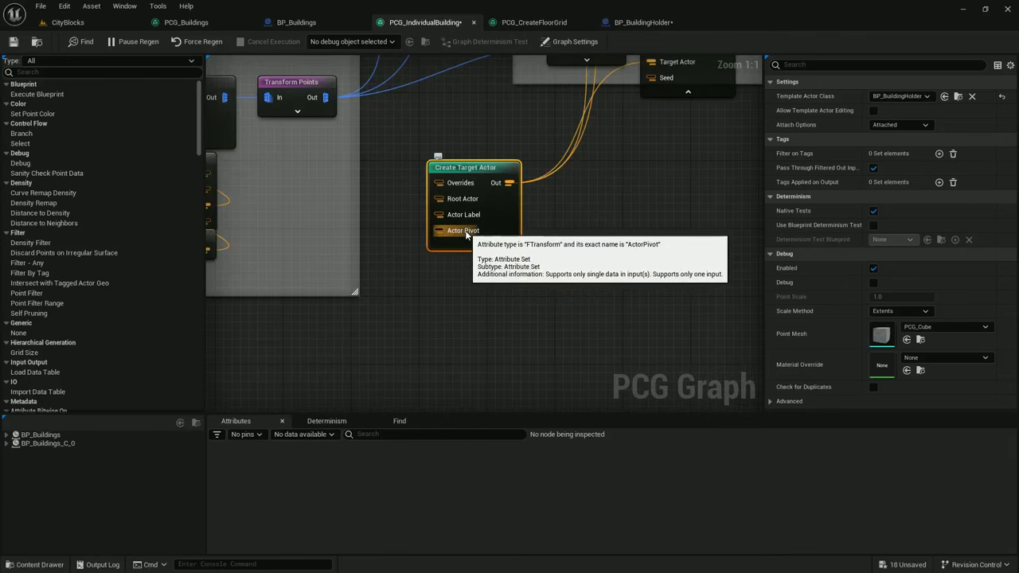
{"action": "left_click_drag", "start_coordinate": [450, 165], "coordinate": [536, 183]}
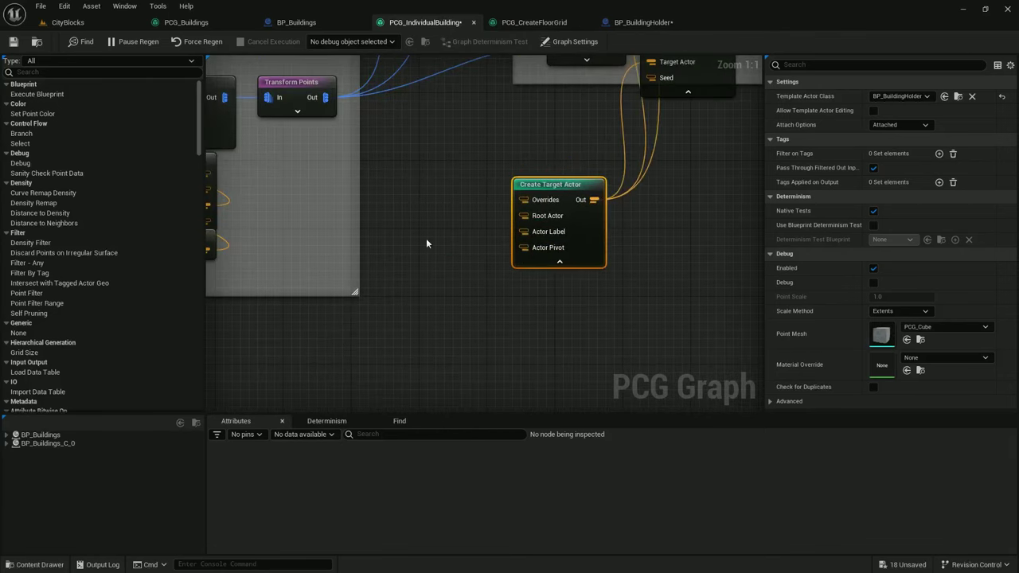
Add a Make Transform Attribute node and connect its output to Create Target Actor's Actor Pivot
{"action": "scroll", "coordinate": [426, 239], "scroll_direction": "down", "scroll_amount": 2}
{"action": "right_click_drag", "start_coordinate": [424, 241], "coordinate": [571, 260]}
{"action": "right_click", "coordinate": [546, 278]}
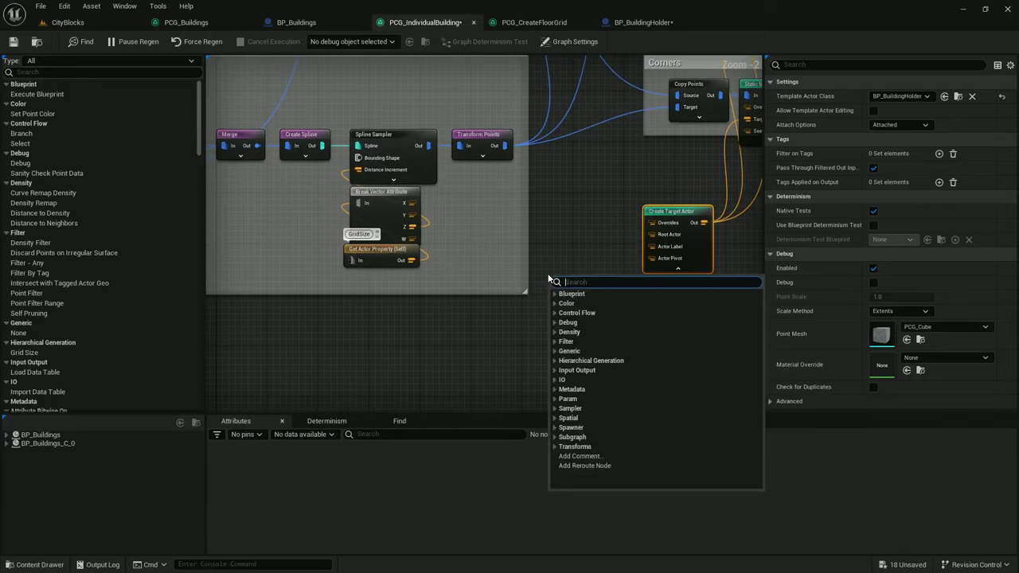
{"action": "type", "text": "make transo"}
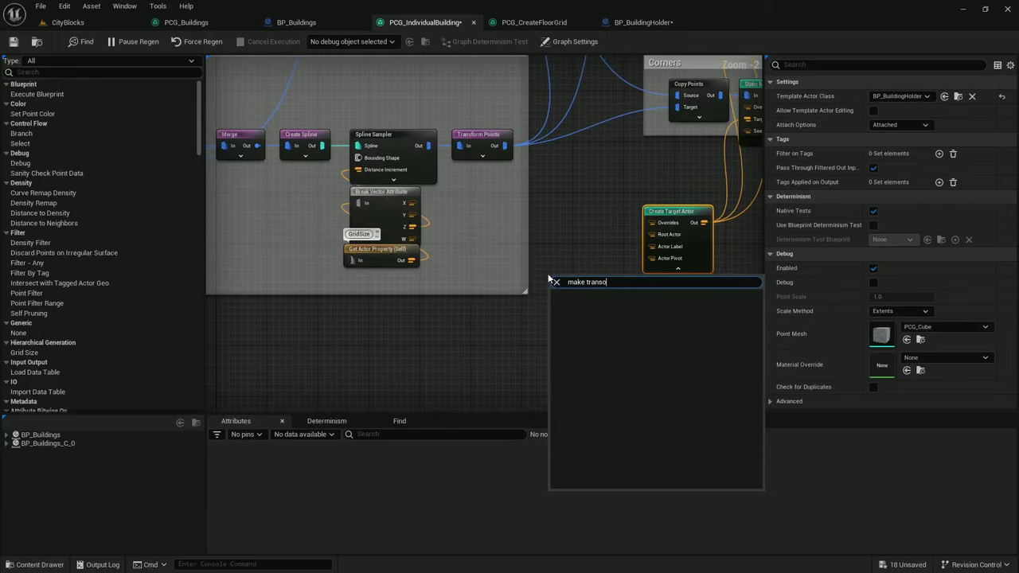
{"action": "key", "text": "BackSpace"}
{"action": "type", "text": "form"}
{"action": "key", "text": "Return"}
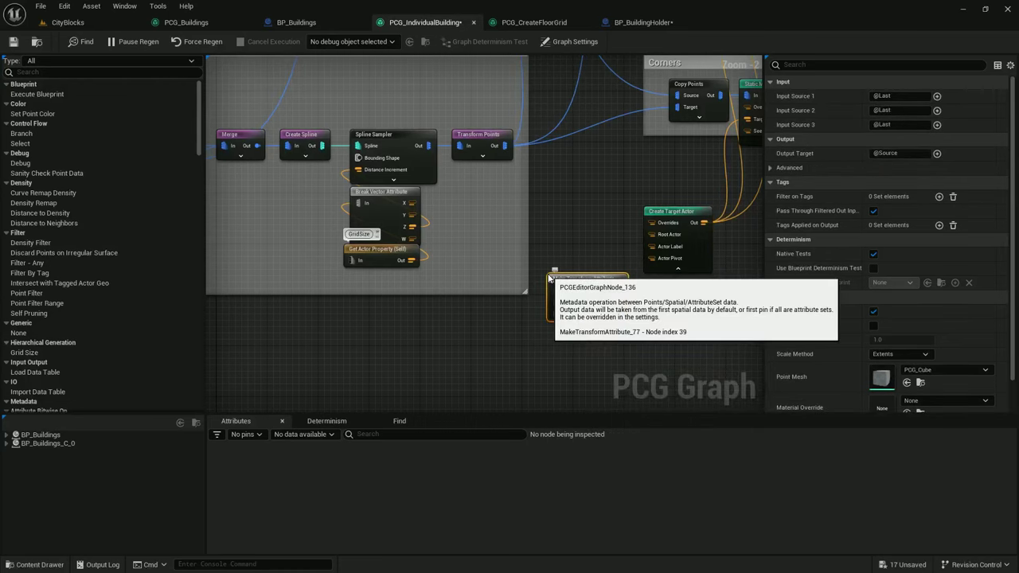
{"action": "left_click_drag", "start_coordinate": [647, 257], "coordinate": [623, 288]}
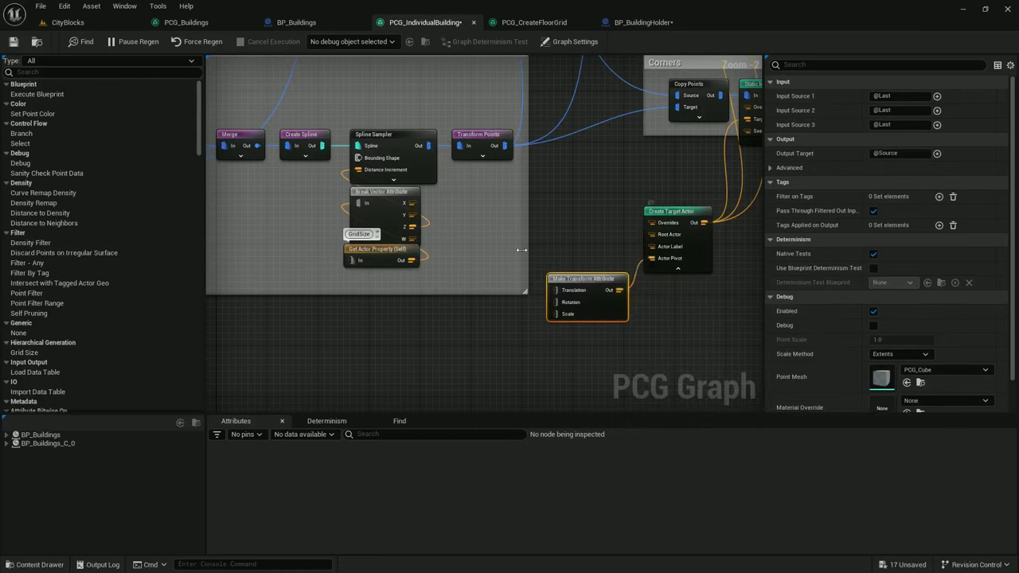
Add an Attribute Reduce node fed by the Input node's Points In output and place it below the Stories group
{"action": "right_click_drag", "start_coordinate": [490, 236], "coordinate": [523, 221]}
{"action": "scroll", "coordinate": [525, 223], "scroll_direction": "down", "scroll_amount": 1}
{"action": "scroll", "coordinate": [592, 277], "scroll_direction": "up", "scroll_amount": 2}
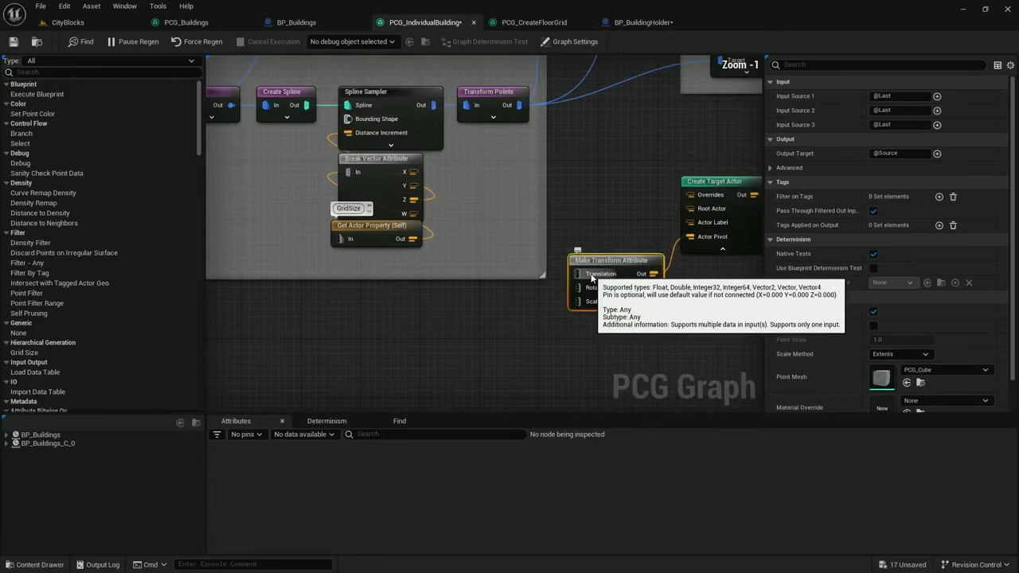
{"action": "scroll", "coordinate": [592, 277], "scroll_direction": "down", "scroll_amount": 2}
{"action": "right_click_drag", "start_coordinate": [434, 257], "coordinate": [830, 318]}
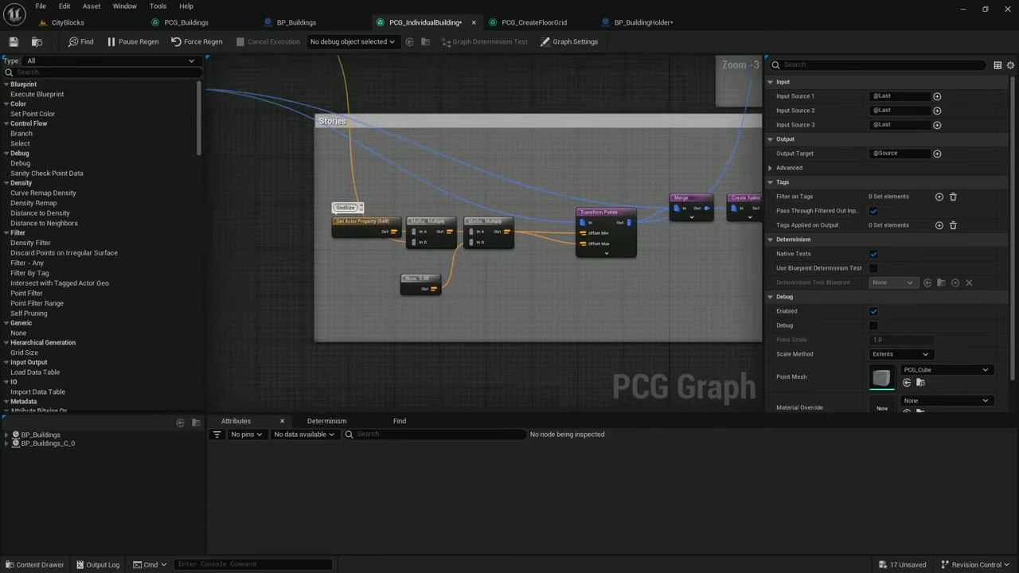
{"action": "right_click_drag", "start_coordinate": [664, 315], "coordinate": [690, 311]}
{"action": "scroll", "coordinate": [690, 312], "scroll_direction": "down", "scroll_amount": 1}
{"action": "left_click_drag", "start_coordinate": [319, 164], "coordinate": [319, 167]}
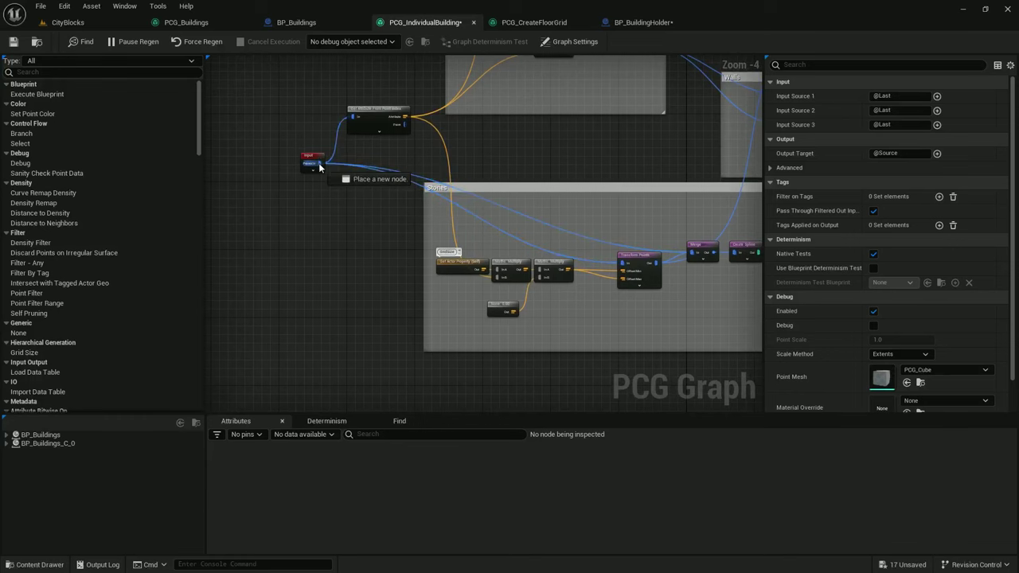
{"action": "left_click_drag", "start_coordinate": [737, 357], "coordinate": [455, 360]}
{"action": "type", "text": "attrib"}
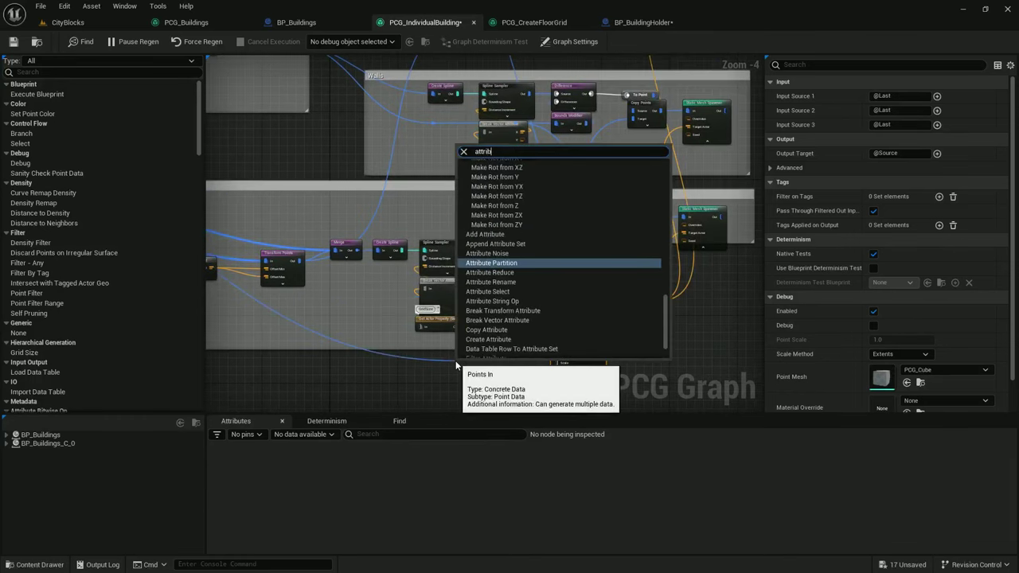
{"action": "type", "text": "ute reduce"}
{"action": "key", "text": "Return"}
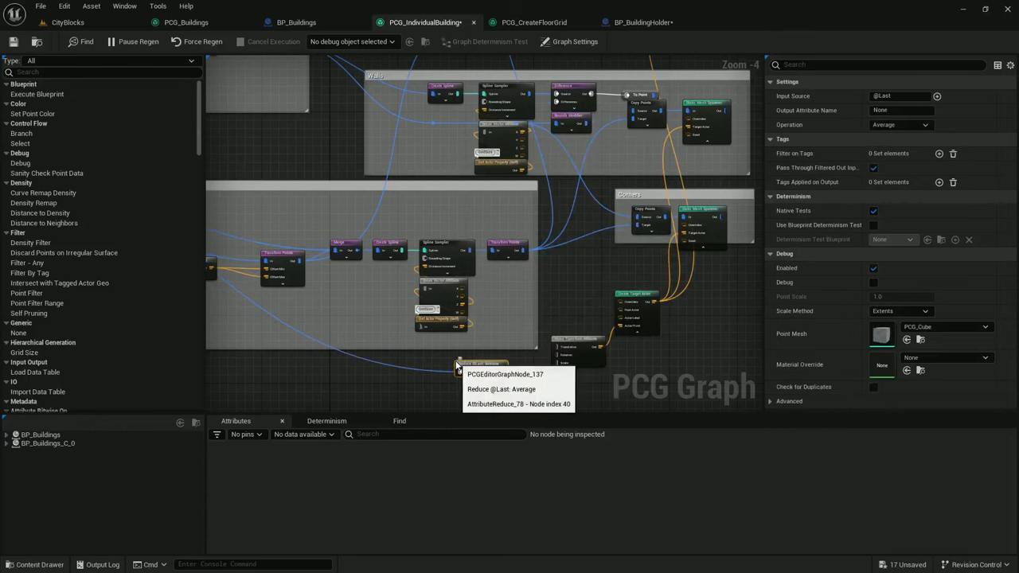
Set the Attribute Reduce node's Input Source to $Position and its Operation to Min
{"action": "scroll", "coordinate": [474, 352], "scroll_direction": "up", "scroll_amount": 1}
{"action": "right_click_drag", "start_coordinate": [474, 352], "coordinate": [480, 243]}
{"action": "scroll", "coordinate": [697, 137], "scroll_direction": "up", "scroll_amount": 2}
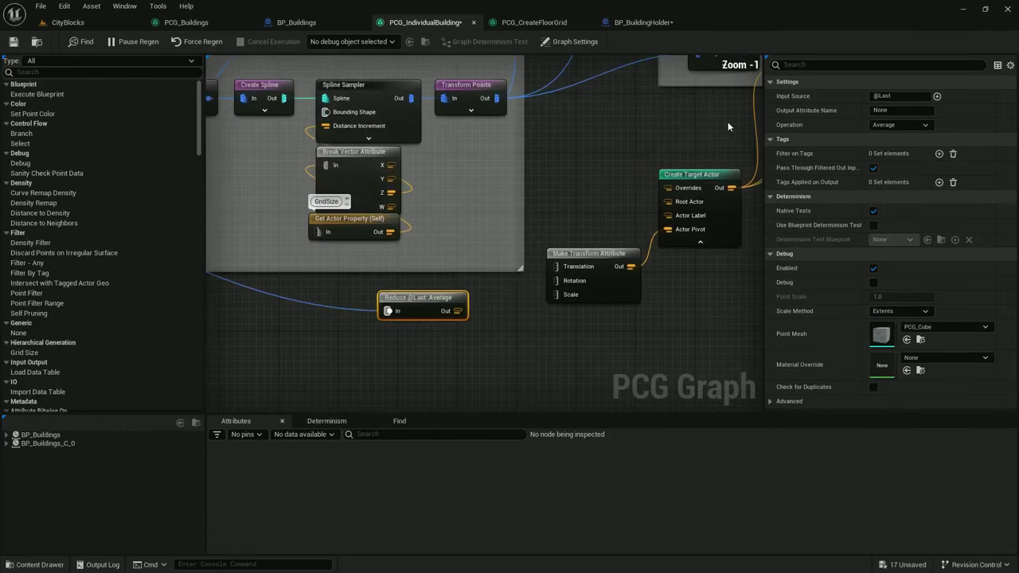
{"action": "left_click", "coordinate": [900, 96]}
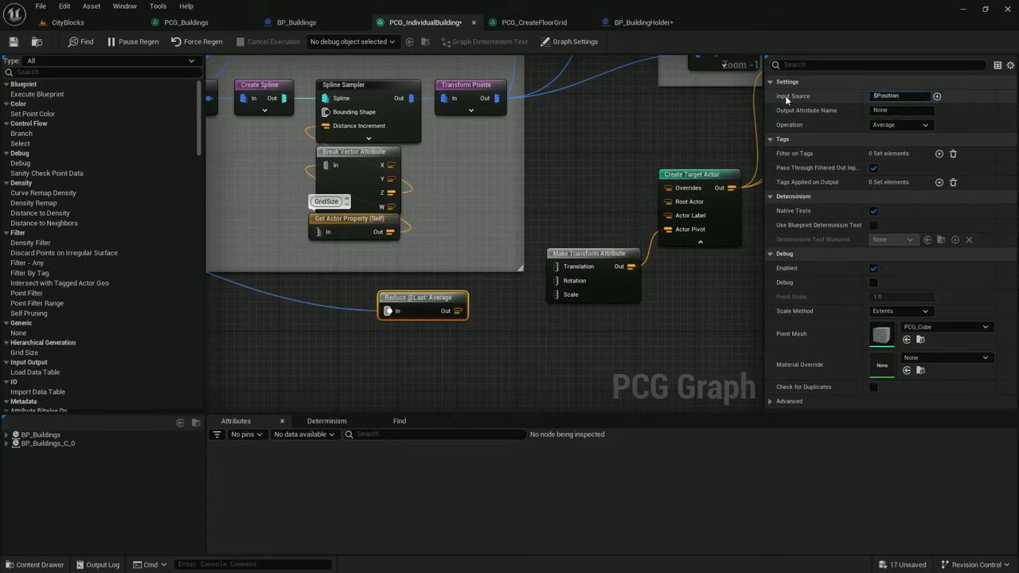
{"action": "left_click", "coordinate": [897, 125]}
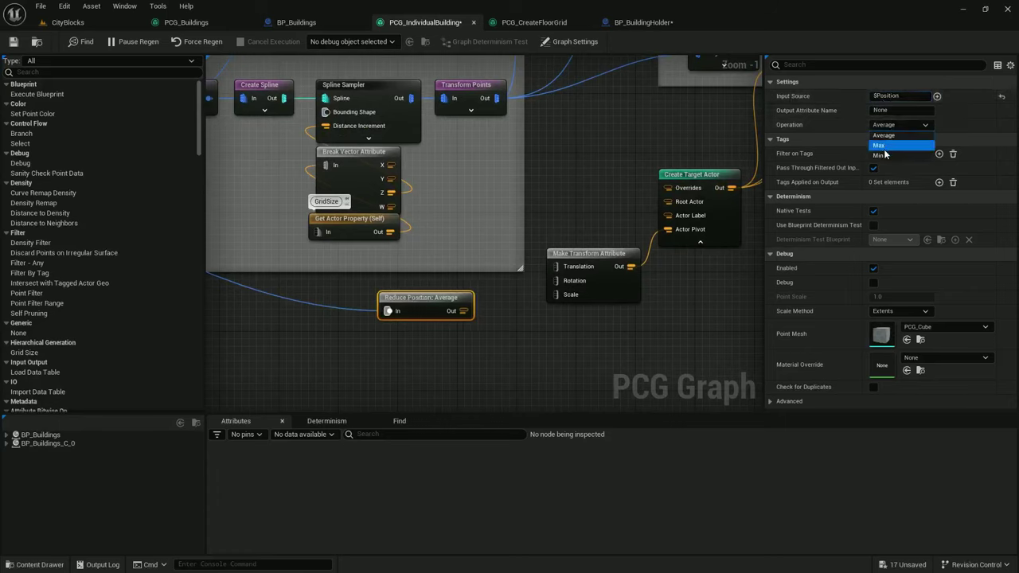
Choose the Loop_47/5 PCG_IndividualBuilding debug object, connect Reduce Position's output to Make Transform Attribute's Translation, and move the Reduce node closer
{"action": "left_click", "coordinate": [352, 41]}
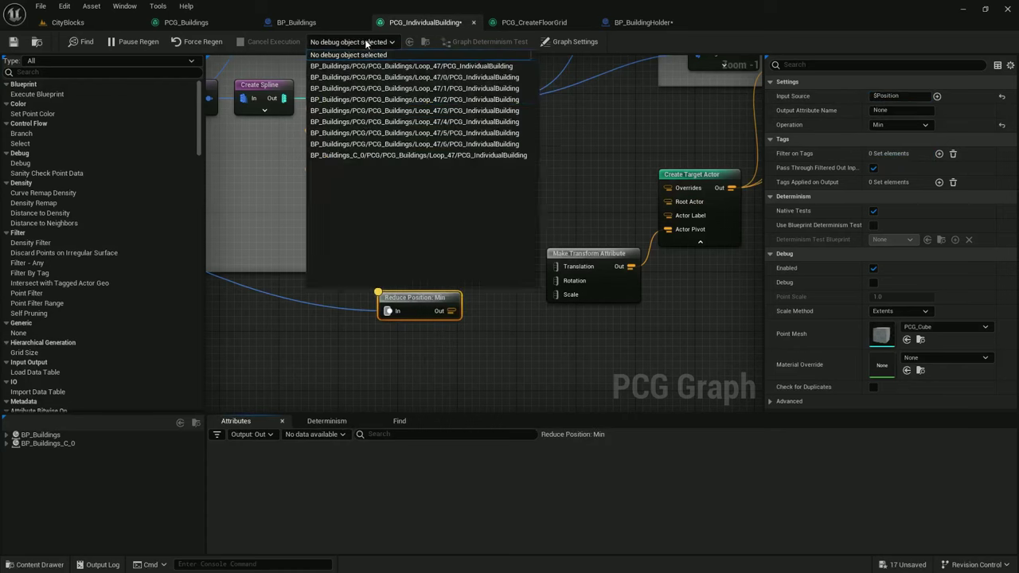
{"action": "left_click", "coordinate": [398, 130]}
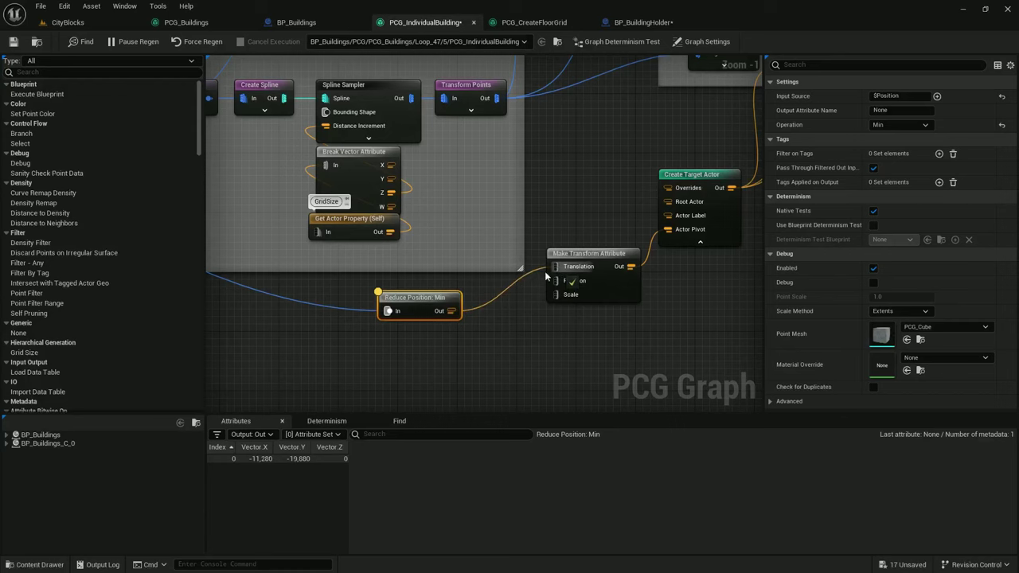
{"action": "left_click_drag", "start_coordinate": [422, 297], "coordinate": [465, 258]}
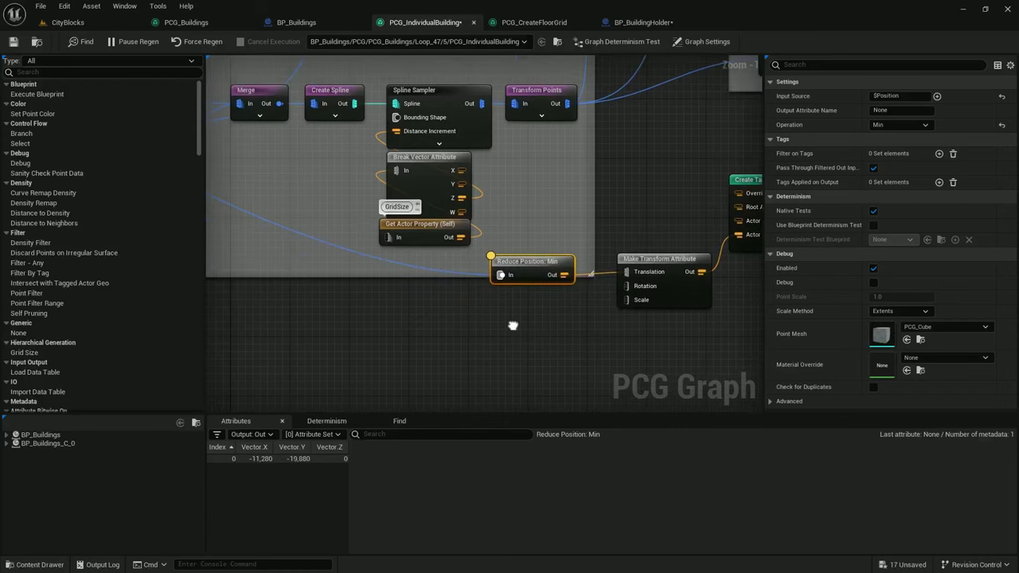
Connect the output of the first Multiply node in the Stories group to Make Transform Attribute's Scale
{"action": "scroll", "coordinate": [546, 346], "scroll_direction": "down", "scroll_amount": 1}
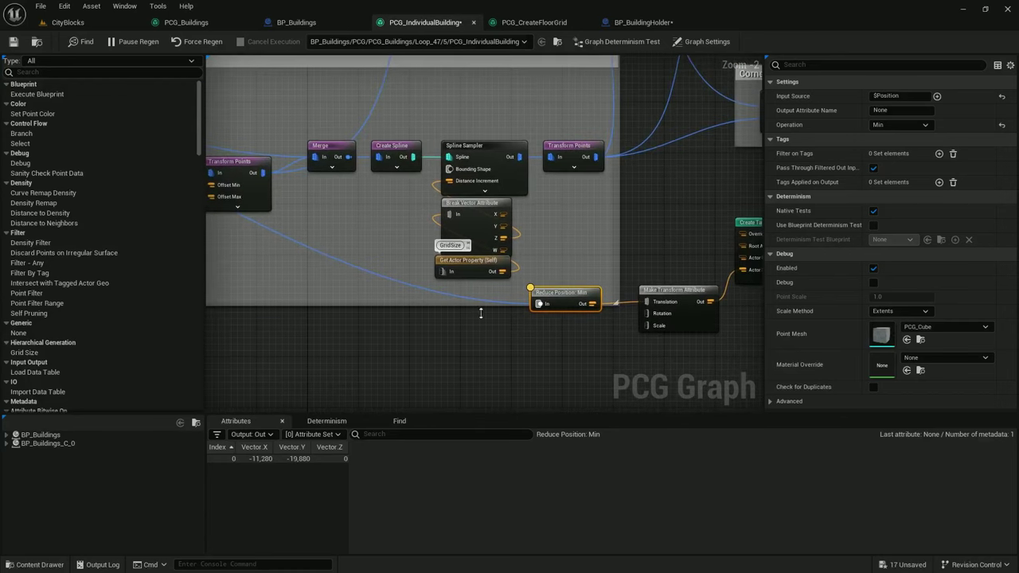
{"action": "right_click_drag", "start_coordinate": [481, 313], "coordinate": [669, 364]}
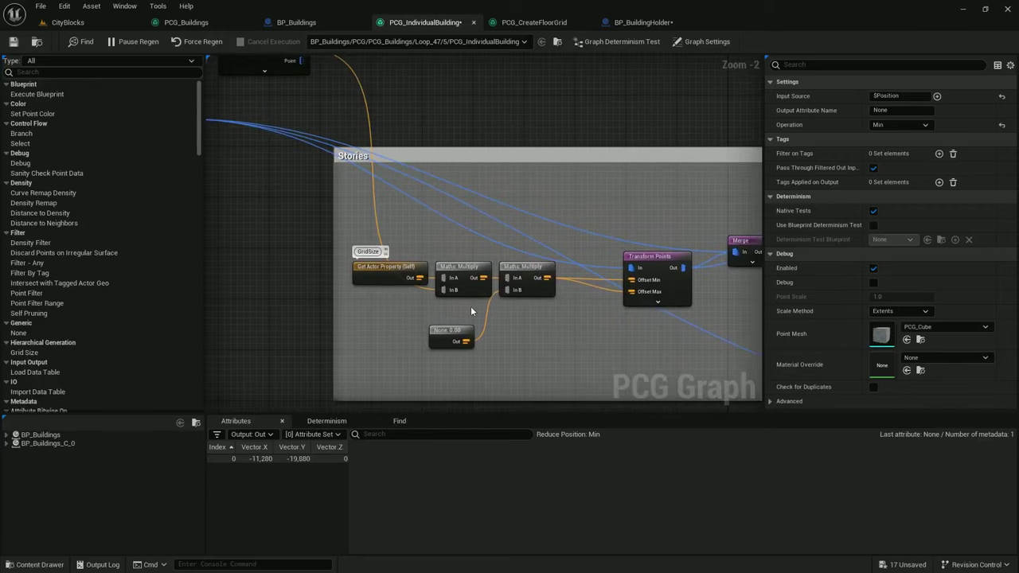
{"action": "right_click_drag", "start_coordinate": [470, 306], "coordinate": [528, 301]}
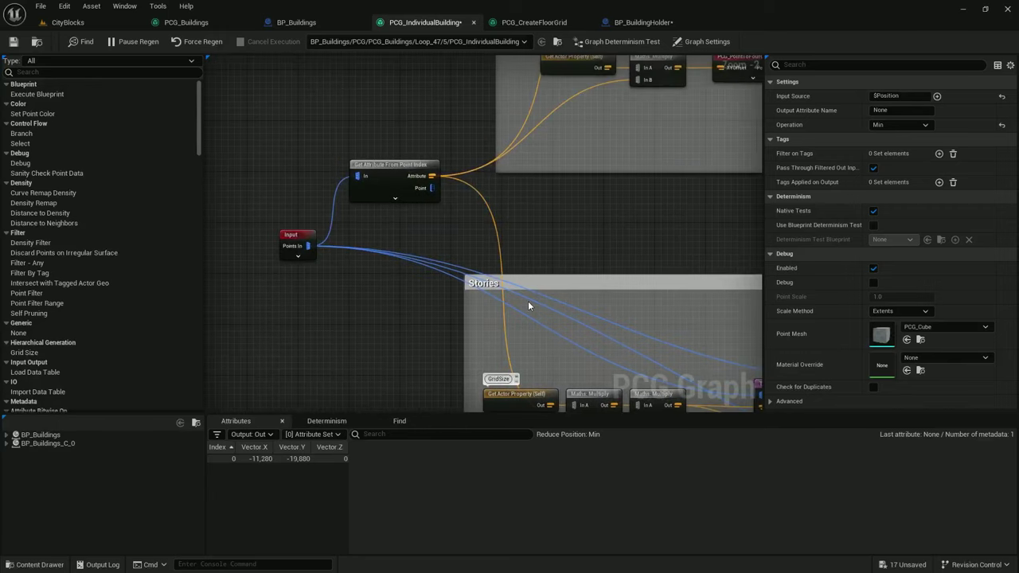
{"action": "left_click", "coordinate": [404, 168]}
{"action": "scroll", "coordinate": [451, 301], "scroll_direction": "down", "scroll_amount": 1}
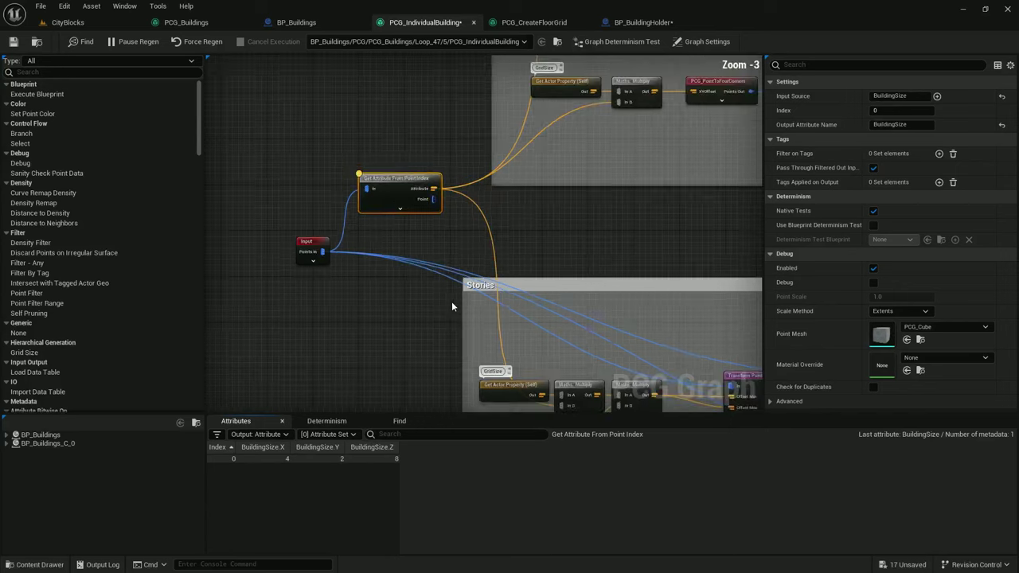
{"action": "right_click_drag", "start_coordinate": [479, 308], "coordinate": [344, 182]}
{"action": "scroll", "coordinate": [405, 273], "scroll_direction": "down", "scroll_amount": 2}
{"action": "scroll", "coordinate": [400, 279], "scroll_direction": "up", "scroll_amount": 1}
{"action": "left_click", "coordinate": [407, 243]}
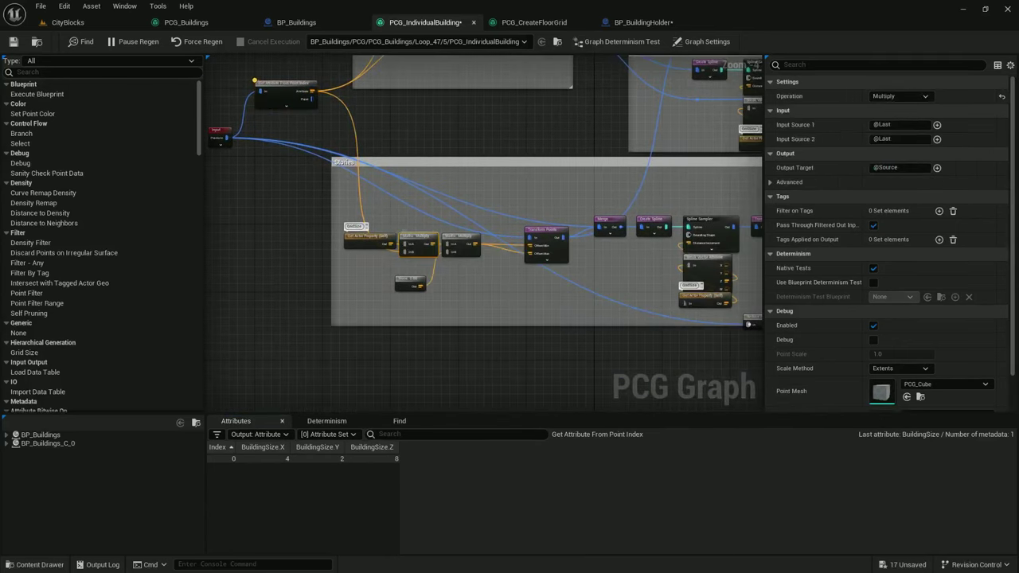
{"action": "right_click_drag", "start_coordinate": [494, 287], "coordinate": [389, 198]}
{"action": "right_click_drag", "start_coordinate": [336, 164], "coordinate": [242, 149]}
{"action": "left_click_drag", "start_coordinate": [636, 246], "coordinate": [636, 245]}
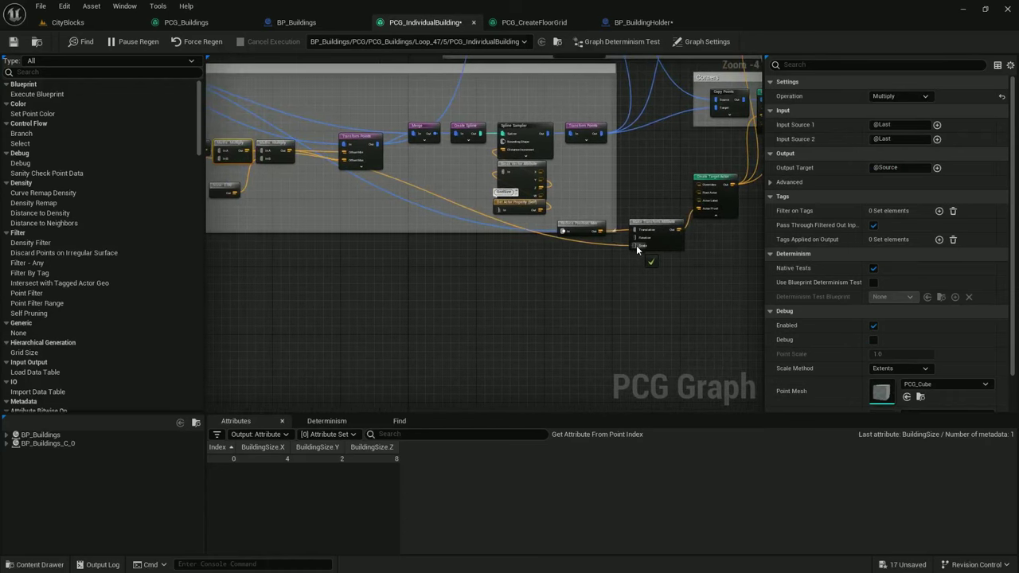
Inspect the walls and floors of the generated buildings in the CityBlocks level from several sides
{"action": "right_click_drag", "start_coordinate": [470, 257], "coordinate": [571, 285]}
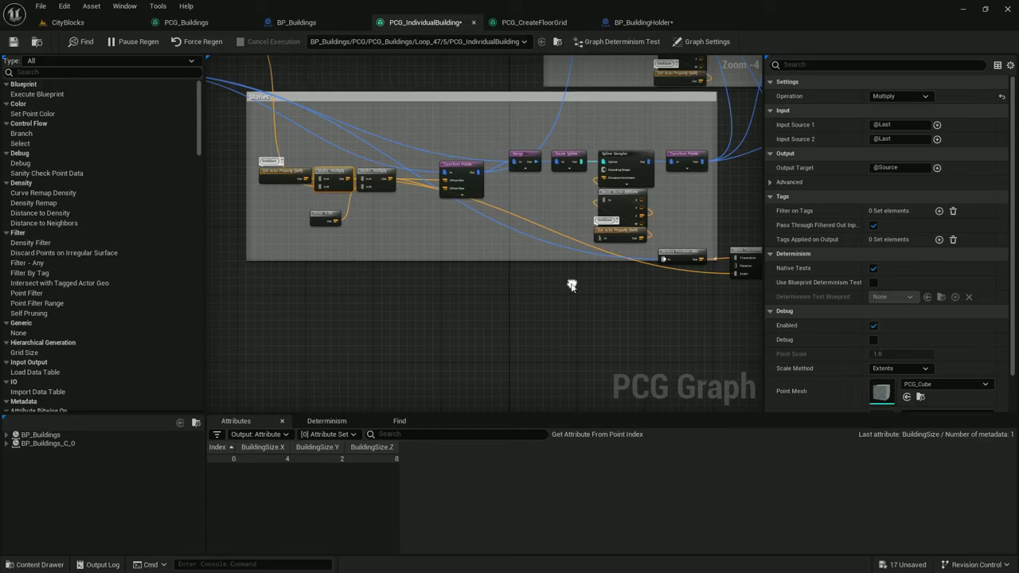
{"action": "right_click_drag", "start_coordinate": [369, 170], "coordinate": [354, 196]}
{"action": "left_click", "coordinate": [79, 24]}
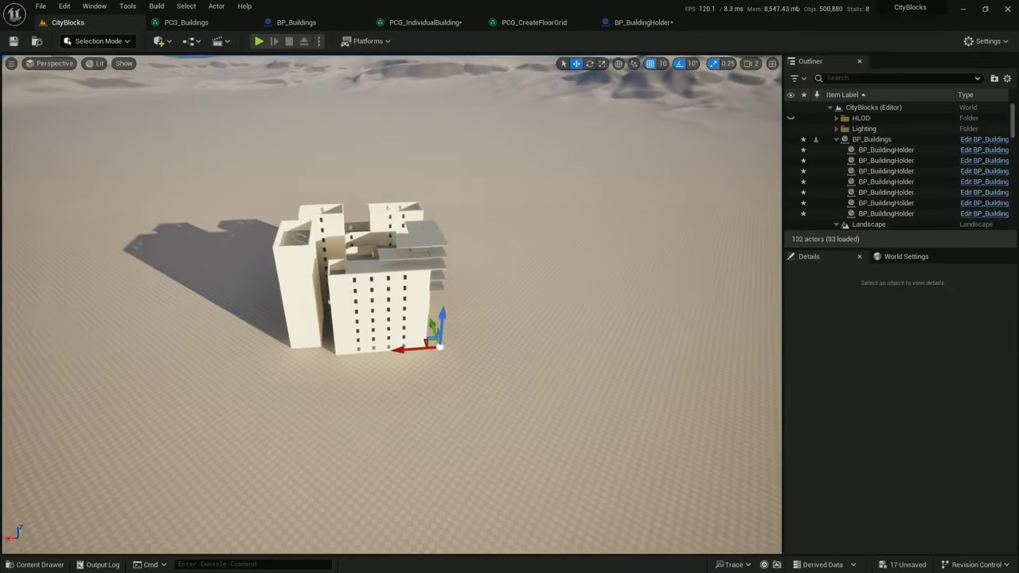
{"action": "key", "text": "w"}
{"action": "right_click_drag", "start_coordinate": [390, 303], "coordinate": [366, 317]}
{"action": "scroll", "coordinate": [430, 327], "scroll_direction": "down", "scroll_amount": 1}
{"action": "key", "text": "d"}
{"action": "right_click_drag", "start_coordinate": [512, 213], "coordinate": [402, 208]}
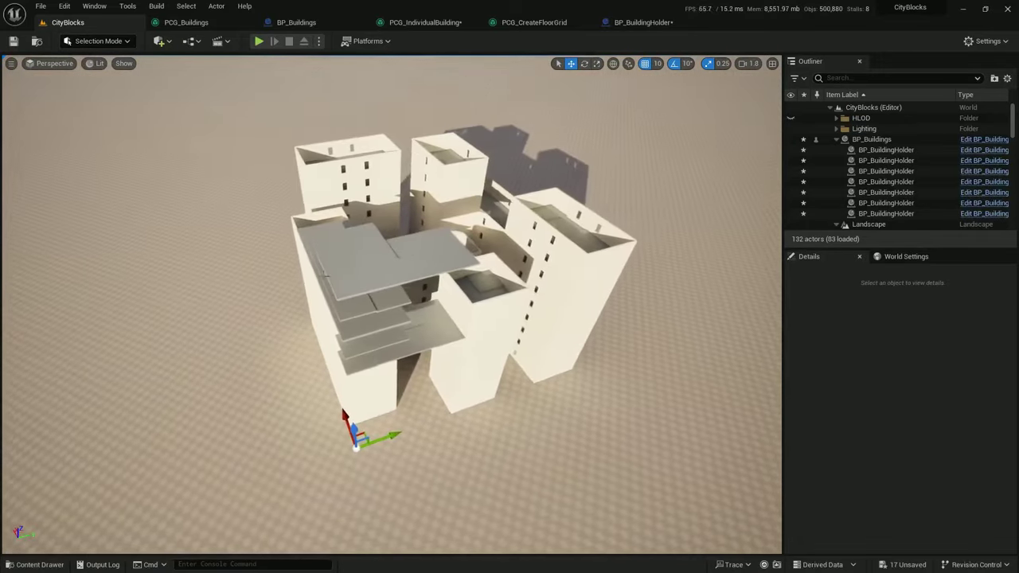
{"action": "key", "text": "a"}
{"action": "right_click_drag", "start_coordinate": [407, 304], "coordinate": [597, 286]}
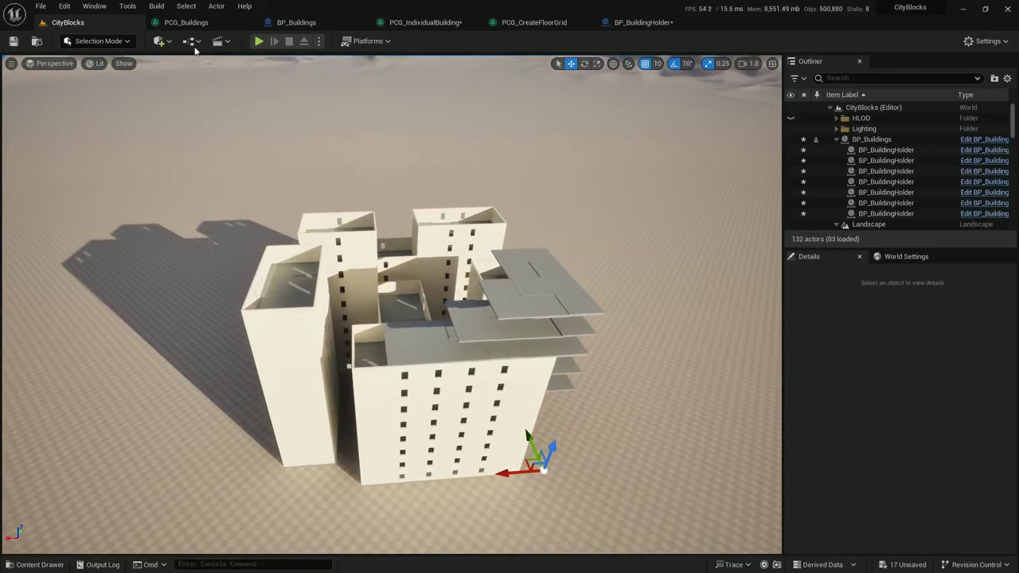
Check Create Target Actor's Actor Pivot connection in PCG_IndividualBuilding and re-examine the buildings' floor placement in CityBlocks
{"action": "left_click", "coordinate": [186, 22]}
{"action": "left_click", "coordinate": [423, 22]}
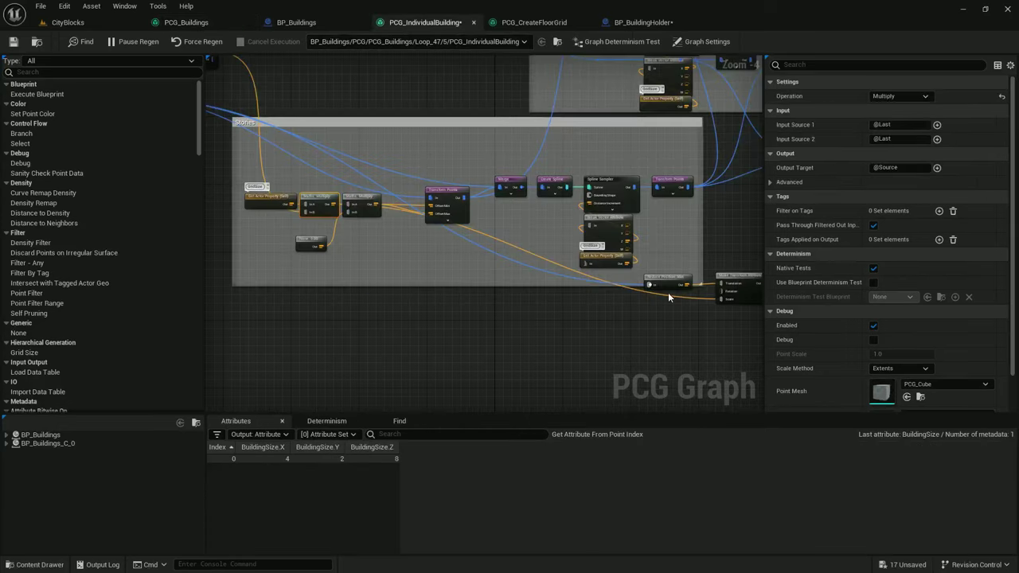
{"action": "scroll", "coordinate": [668, 296], "scroll_direction": "up", "scroll_amount": 3}
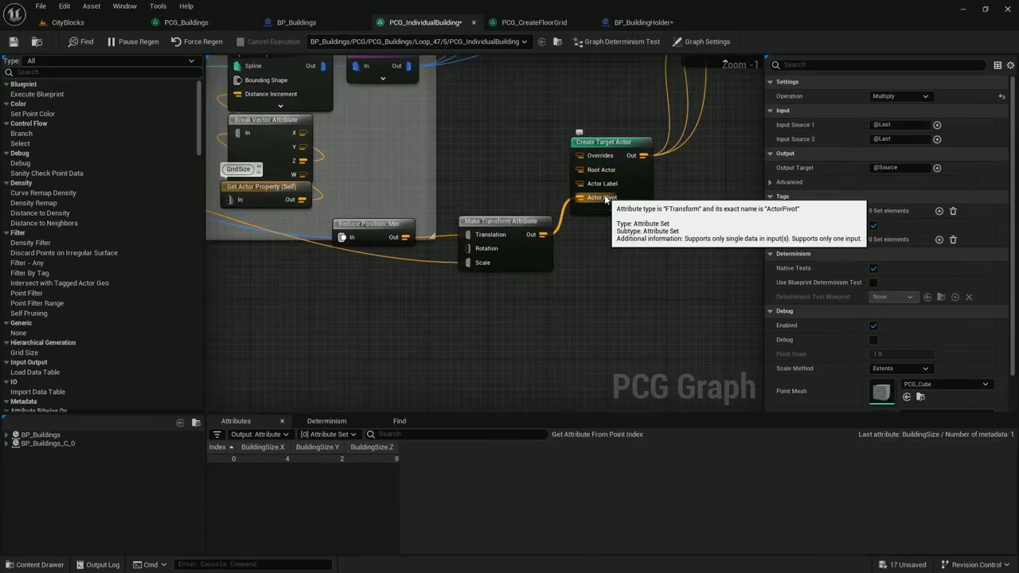
{"action": "left_click", "coordinate": [67, 22]}
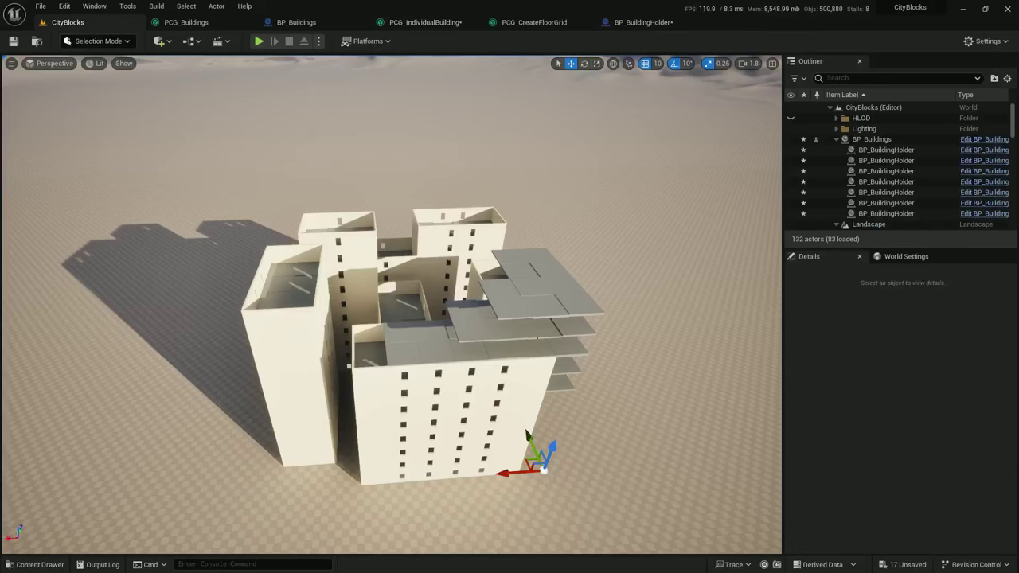
{"action": "key", "text": "d"}
{"action": "right_click_drag", "start_coordinate": [518, 354], "coordinate": [262, 354]}
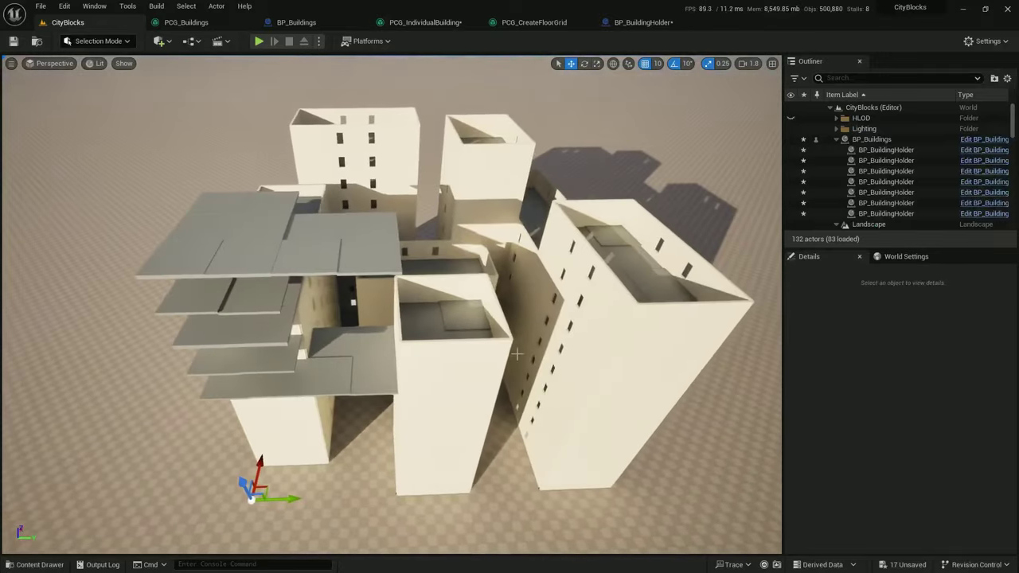
{"action": "key", "text": "s"}
{"action": "right_click_drag", "start_coordinate": [287, 264], "coordinate": [477, 265]}
{"action": "key", "text": "a"}
Set the Create Target Actor node's Attach Options to In Folder and inspect the buildings and holder boxes in CityBlocks
{"action": "left_click", "coordinate": [400, 23]}
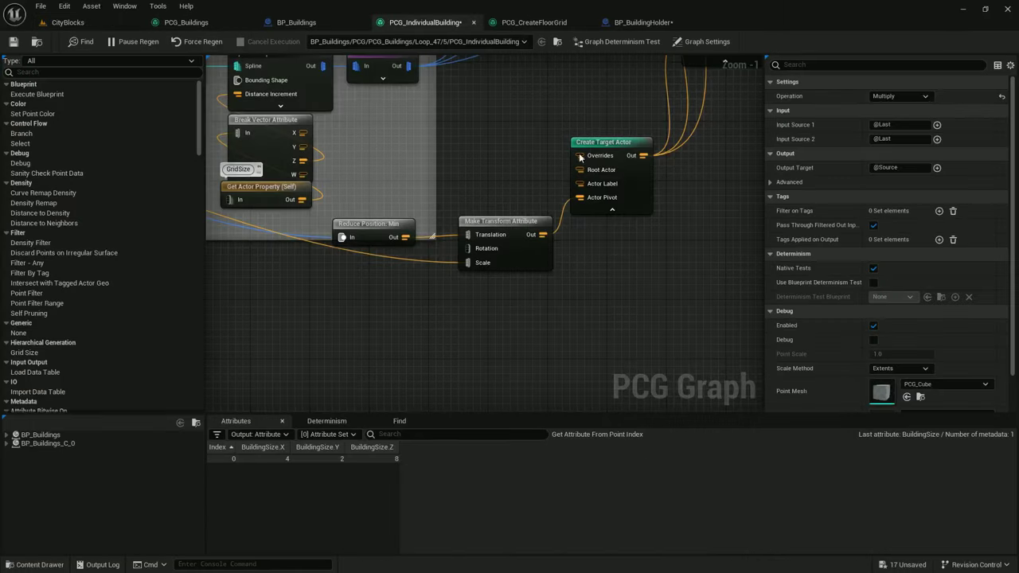
{"action": "left_click", "coordinate": [620, 146]}
{"action": "left_click", "coordinate": [893, 125]}
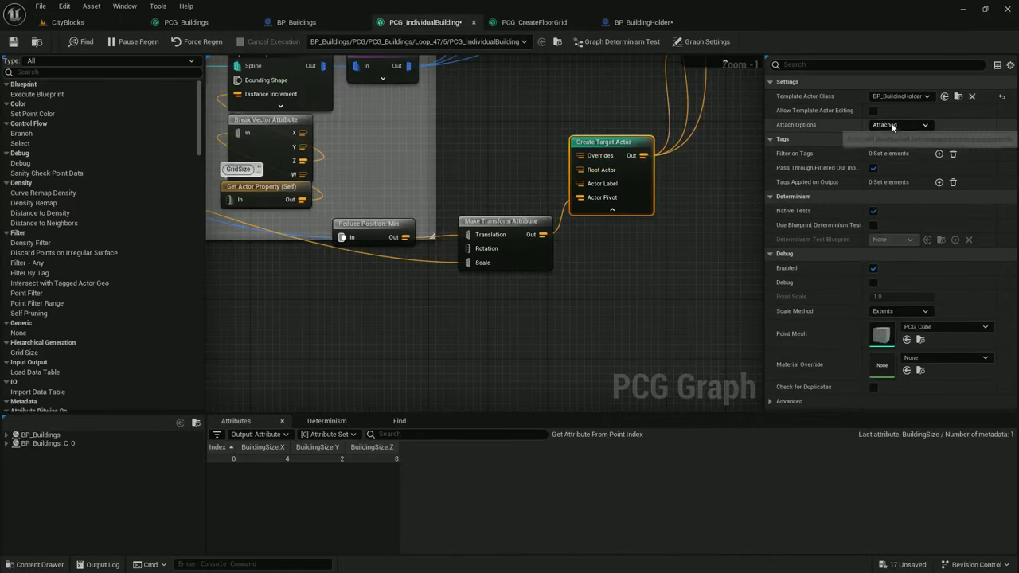
{"action": "left_click", "coordinate": [897, 156]}
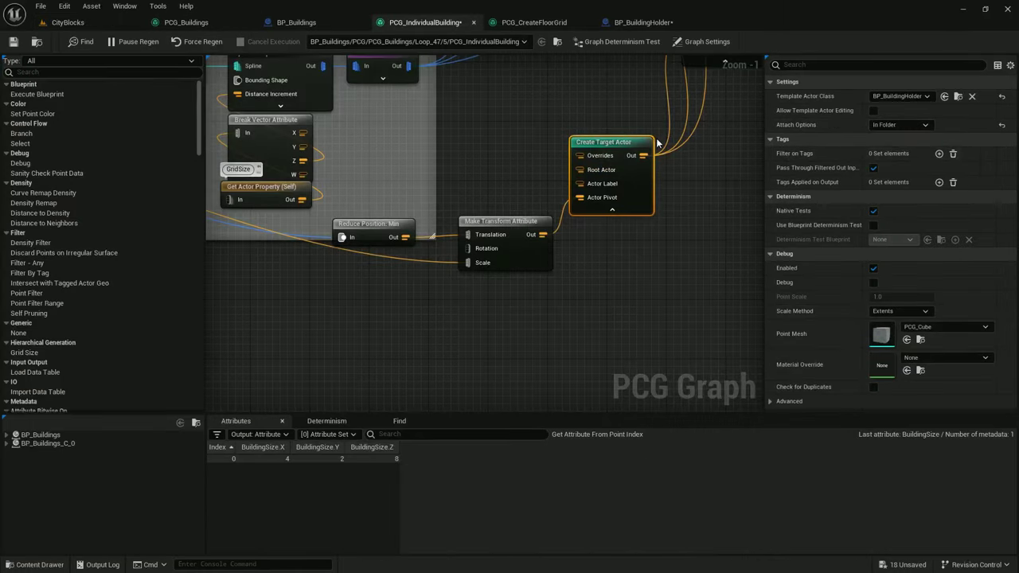
{"action": "left_click", "coordinate": [113, 24]}
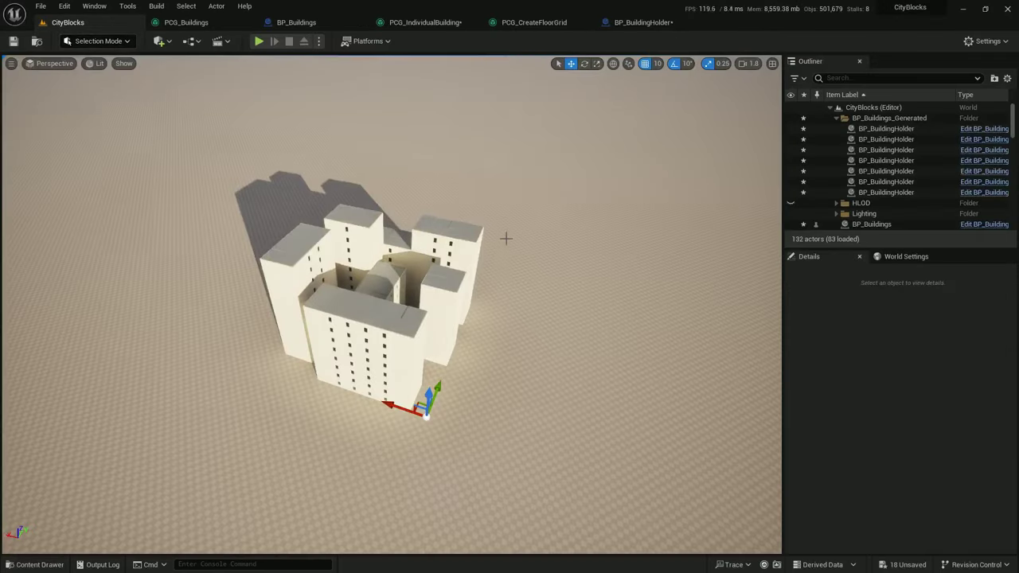
{"action": "right_click_drag", "start_coordinate": [505, 237], "coordinate": [577, 219]}
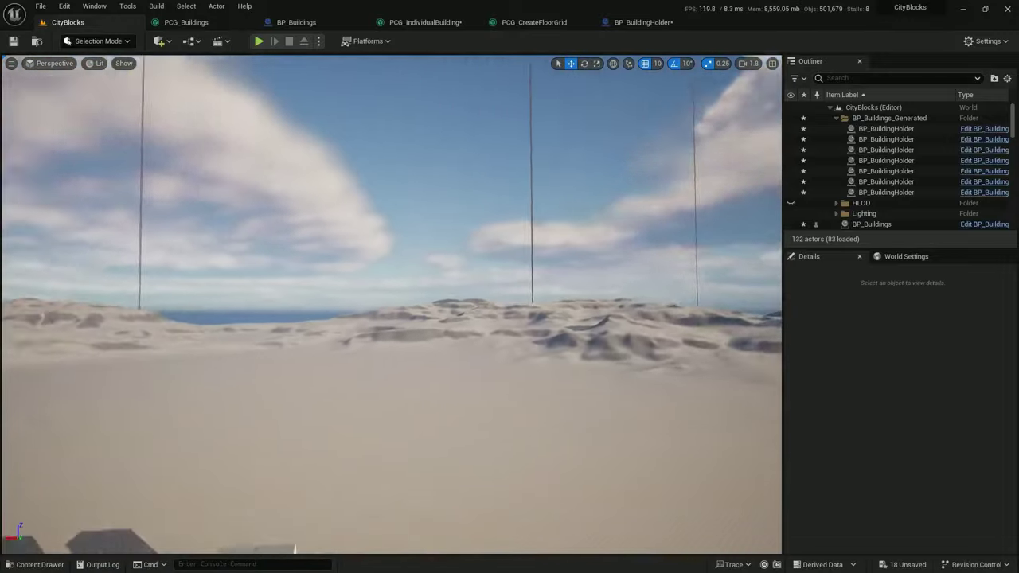
{"action": "right_click_drag", "start_coordinate": [516, 262], "coordinate": [529, 244]}
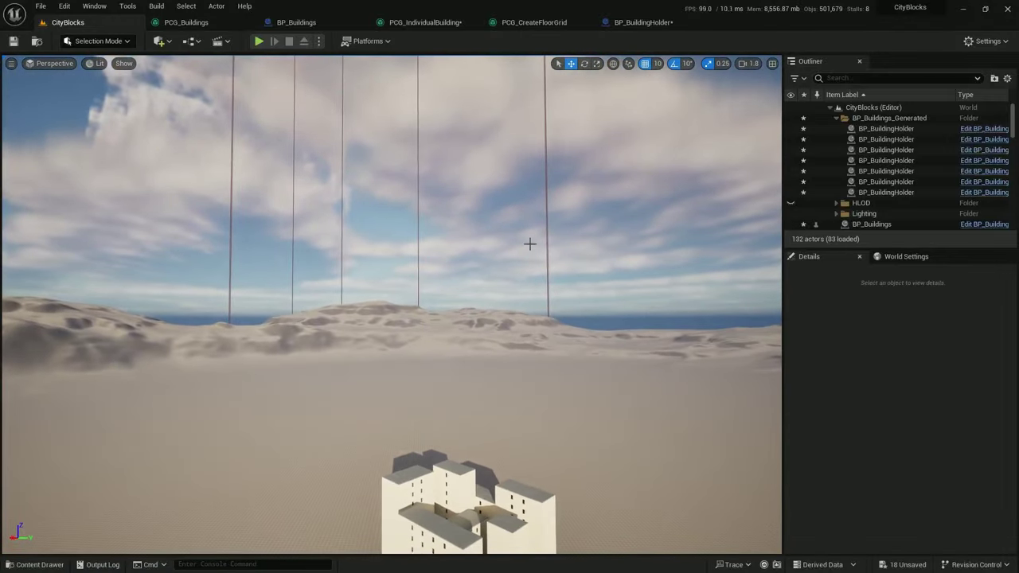
Set the Box component's Box Extent in BP_BuildingHolder to 1 in X, Y and Z, compile and save, and return to CityBlocks
{"action": "left_click", "coordinate": [632, 23]}
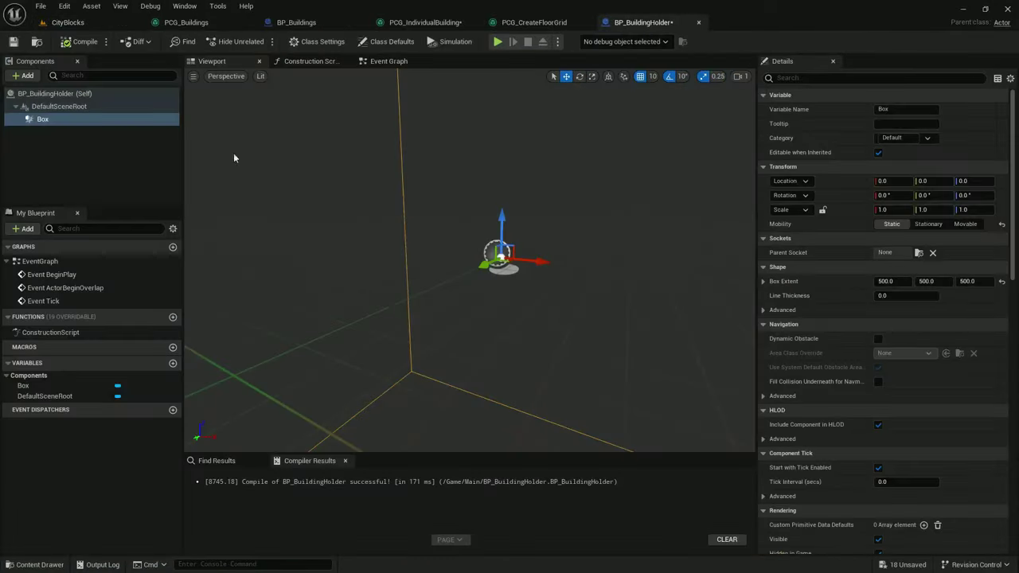
{"action": "type", "text": "1"}
{"action": "key", "text": "Tab"}
{"action": "type", "text": "1"}
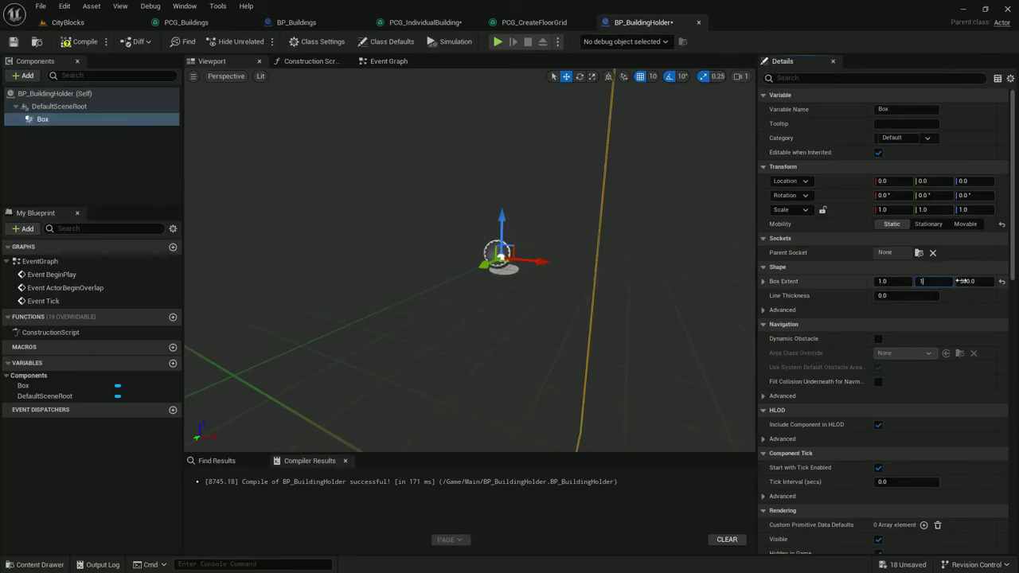
{"action": "key", "text": "Tab"}
{"action": "type", "text": "1"}
{"action": "key", "text": "Return"}
{"action": "left_click", "coordinate": [66, 46]}
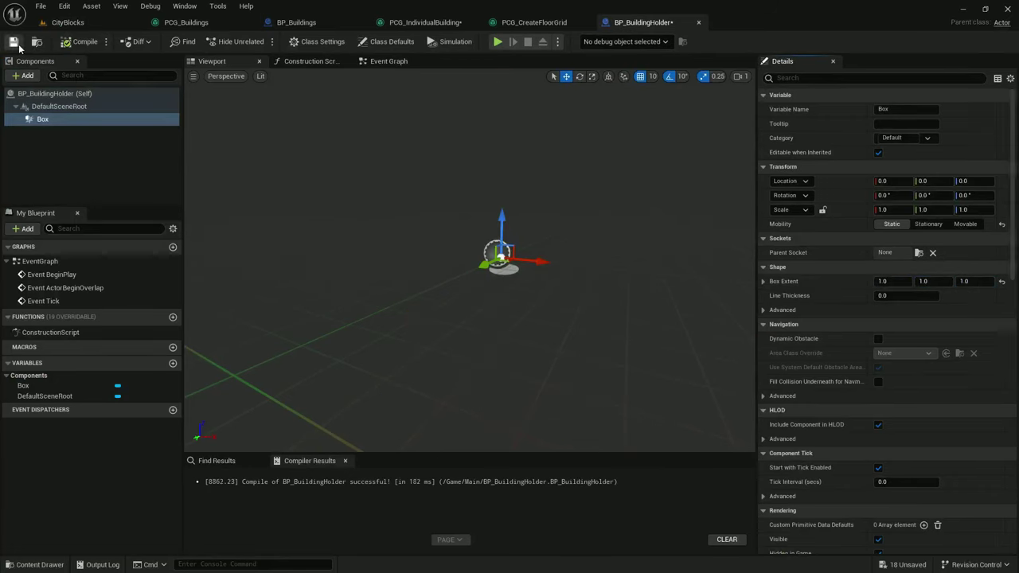
{"action": "left_click", "coordinate": [63, 24]}
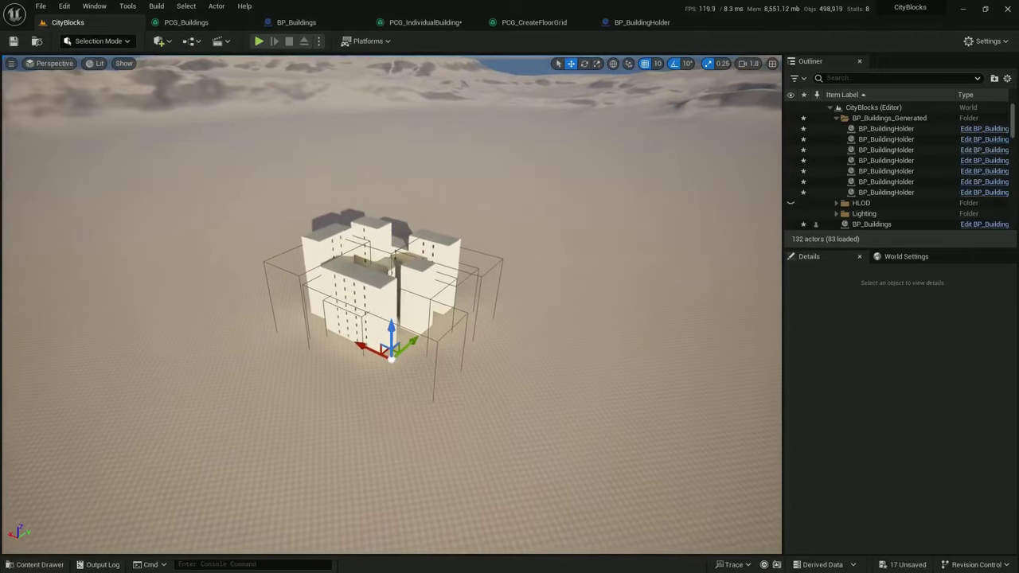
Examine how the holder boxes line up with the generated buildings in CityBlocks from the side and above
{"action": "key", "text": "w"}
{"action": "key", "text": "a"}
{"action": "right_click_drag", "start_coordinate": [392, 304], "coordinate": [534, 318]}
{"action": "scroll", "coordinate": [510, 317], "scroll_direction": "down", "scroll_amount": 1}
{"action": "key", "text": "e"}
{"action": "right_click_drag", "start_coordinate": [268, 367], "coordinate": [306, 410]}
{"action": "key", "text": "d"}
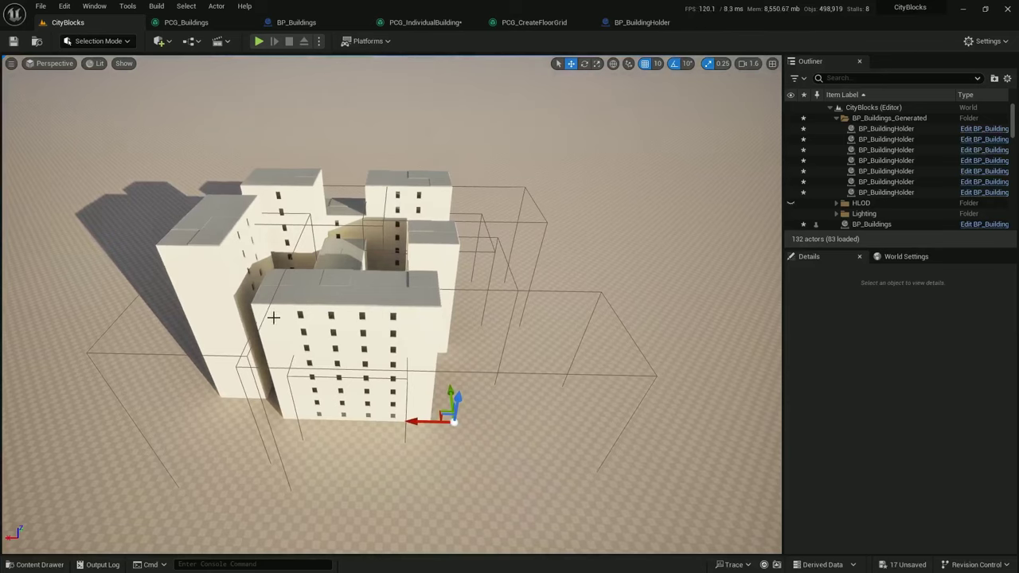
Trace the Make Transform Attribute node's Scale connection back through the Stories section in PCG_IndividualBuilding
{"action": "left_click", "coordinate": [188, 22]}
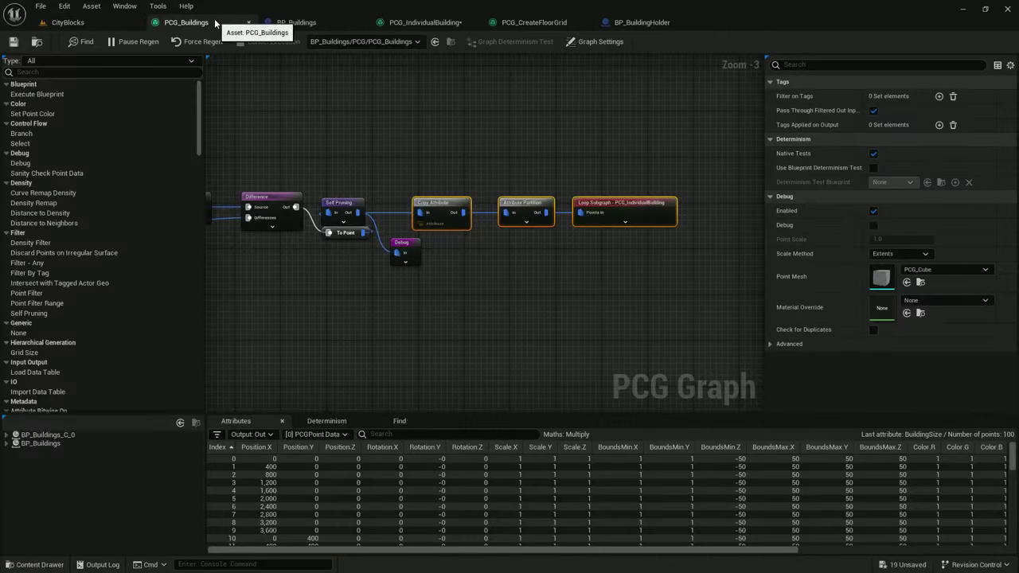
{"action": "left_click", "coordinate": [533, 22]}
{"action": "left_click", "coordinate": [421, 23]}
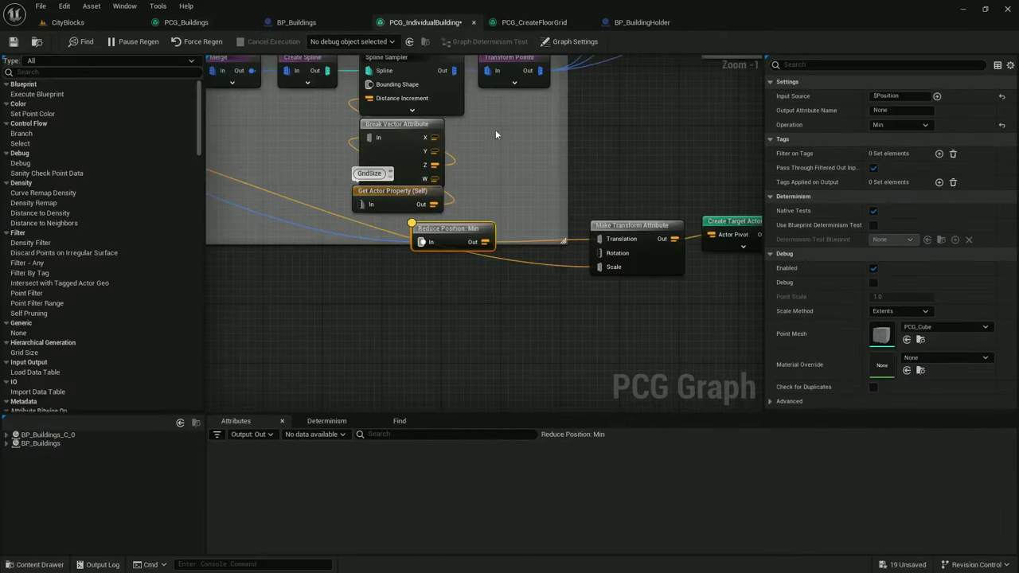
{"action": "right_click_drag", "start_coordinate": [528, 161], "coordinate": [687, 215]}
{"action": "scroll", "coordinate": [662, 209], "scroll_direction": "down", "scroll_amount": 1}
{"action": "right_click_drag", "start_coordinate": [407, 207], "coordinate": [648, 264]}
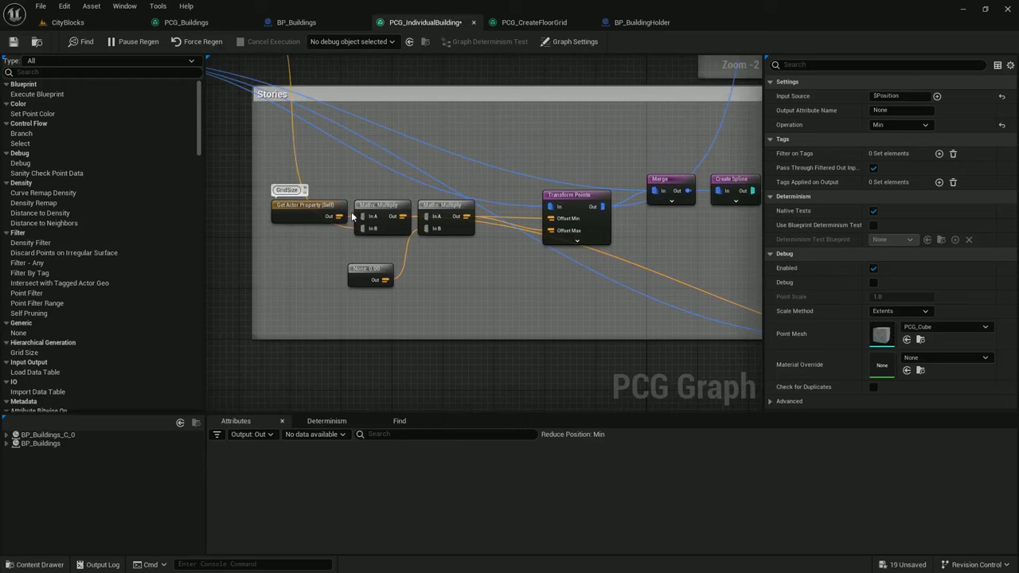
{"action": "right_click_drag", "start_coordinate": [575, 270], "coordinate": [421, 204]}
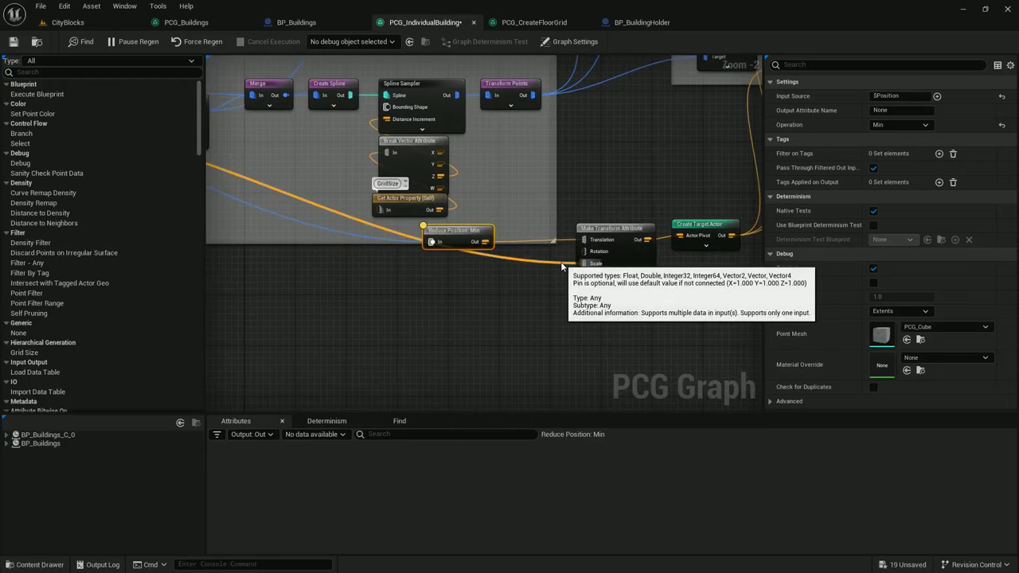
{"action": "right_click_drag", "start_coordinate": [262, 226], "coordinate": [672, 337]}
{"action": "scroll", "coordinate": [529, 296], "scroll_direction": "down", "scroll_amount": 2}
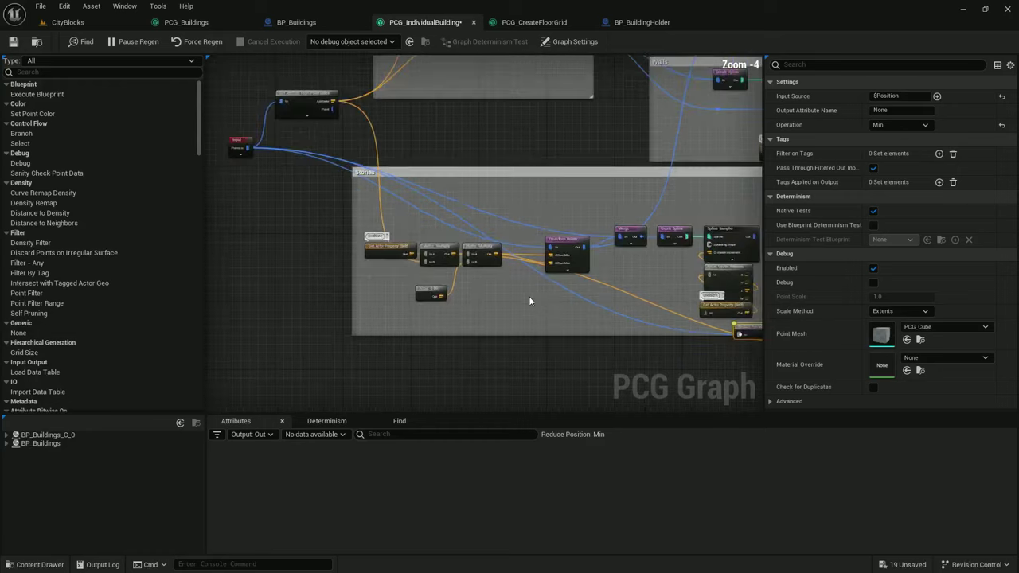
{"action": "scroll", "coordinate": [529, 296], "scroll_direction": "up", "scroll_amount": 1}
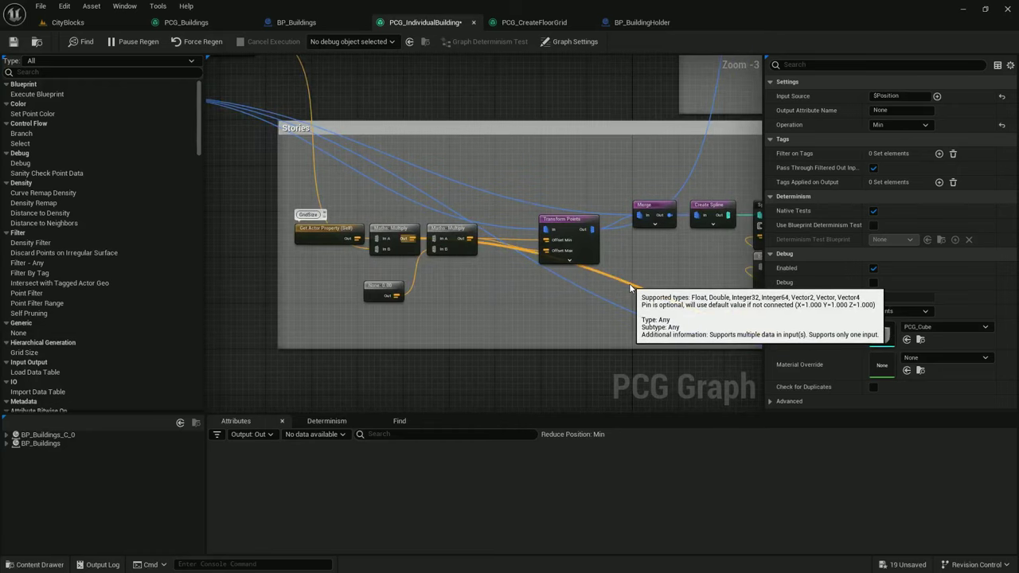
Add a Maths: Divide node fed on In A by the first Maths: Multiply output in the Stories section
{"action": "right_click_drag", "start_coordinate": [627, 283], "coordinate": [396, 227]}
{"action": "left_click_drag", "start_coordinate": [230, 189], "coordinate": [589, 329]}
{"action": "type", "text": "d"}
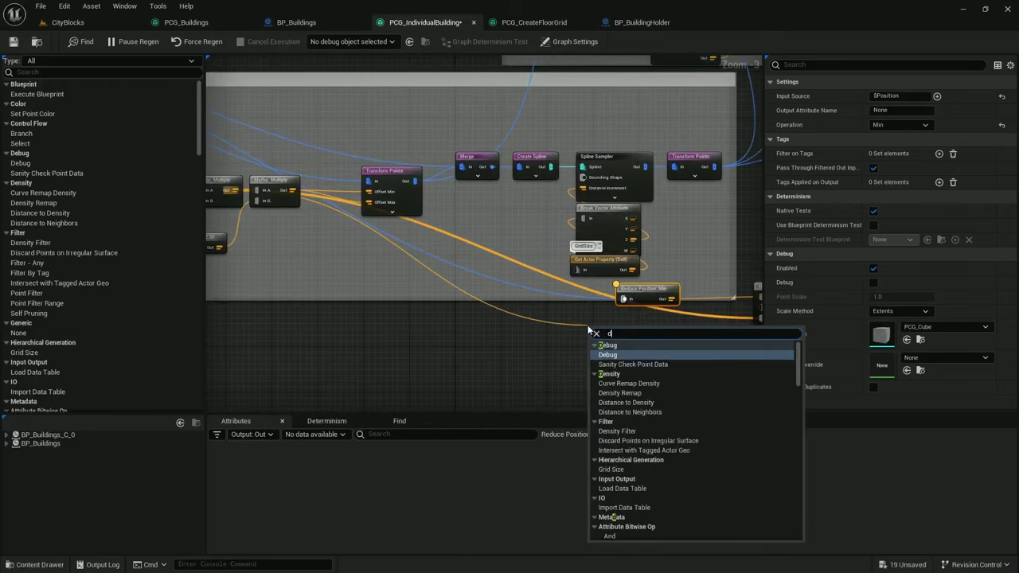
{"action": "type", "text": "ivide"}
{"action": "key", "text": "Return"}
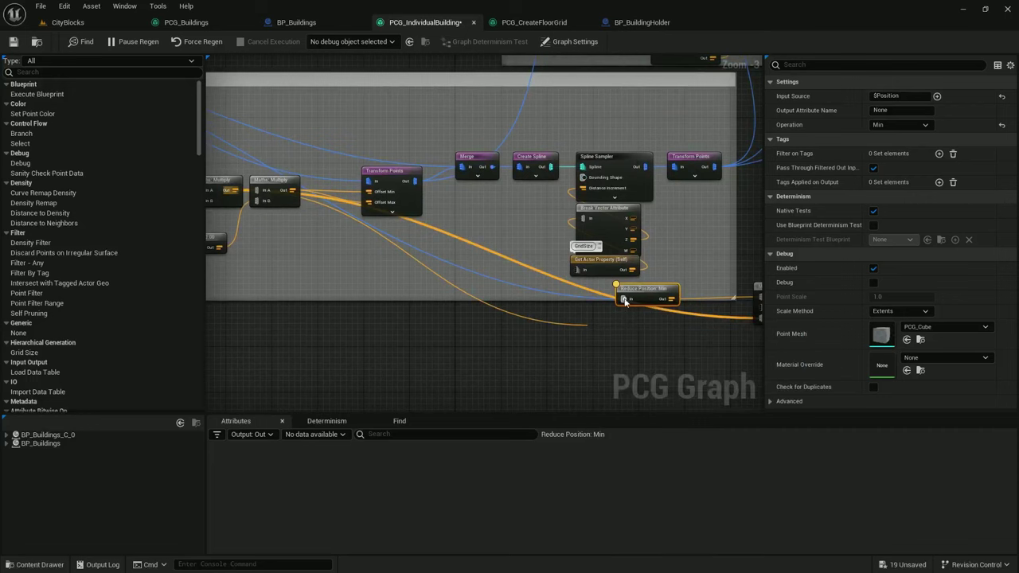
Create a Double attribute constant of 2.0 and connect it to the Divide node's In B
{"action": "right_click_drag", "start_coordinate": [588, 325], "coordinate": [566, 264]}
{"action": "right_click", "coordinate": [501, 318]}
{"action": "type", "text": "creat e"}
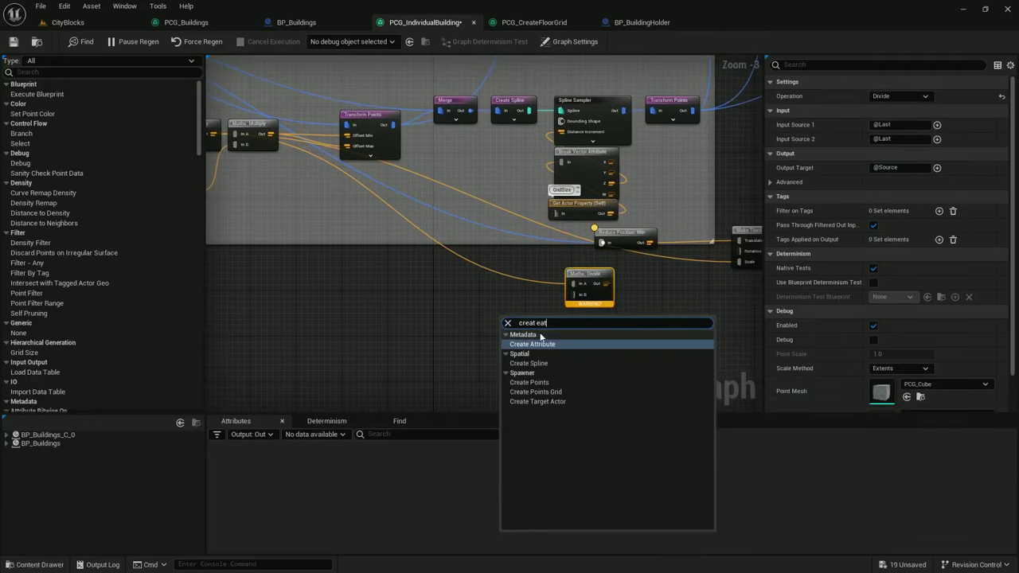
{"action": "type", "text": "at"}
{"action": "left_click", "coordinate": [538, 344]}
{"action": "scroll", "coordinate": [551, 328], "scroll_direction": "up", "scroll_amount": 1}
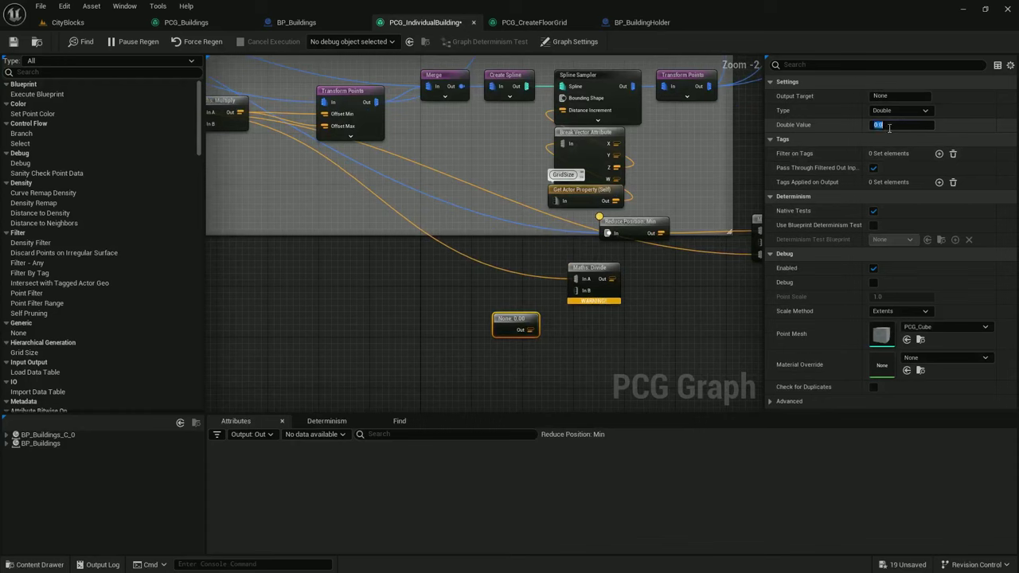
{"action": "left_click_drag", "start_coordinate": [531, 330], "coordinate": [531, 330]}
Add a Maths: Add node summing Reduce Position: Min and the Divide output, and feed it into Make Transform Attribute's Translation
{"action": "right_click_drag", "start_coordinate": [675, 289], "coordinate": [508, 287]}
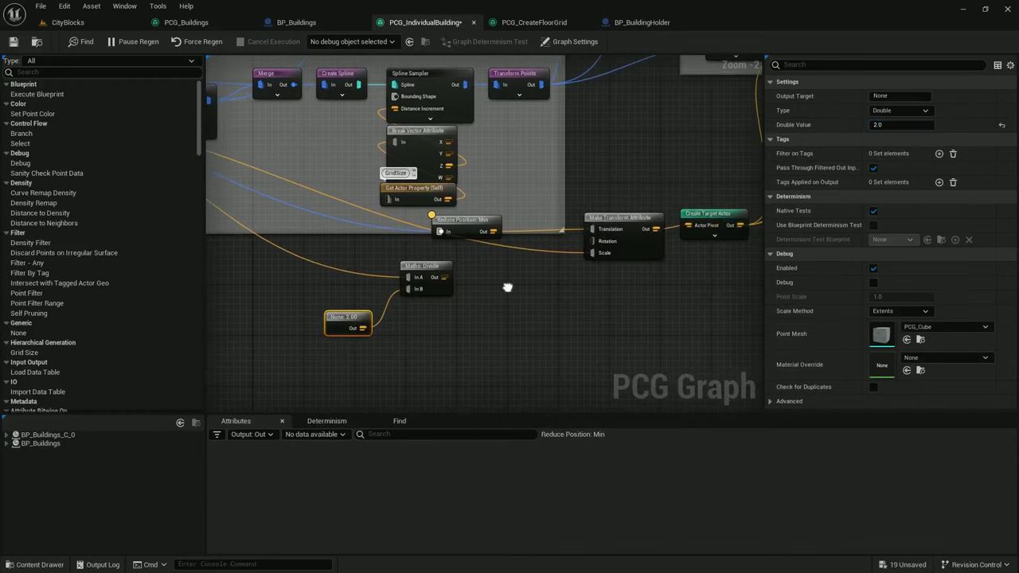
{"action": "left_click_drag", "start_coordinate": [507, 231], "coordinate": [510, 234]}
{"action": "type", "text": "add"}
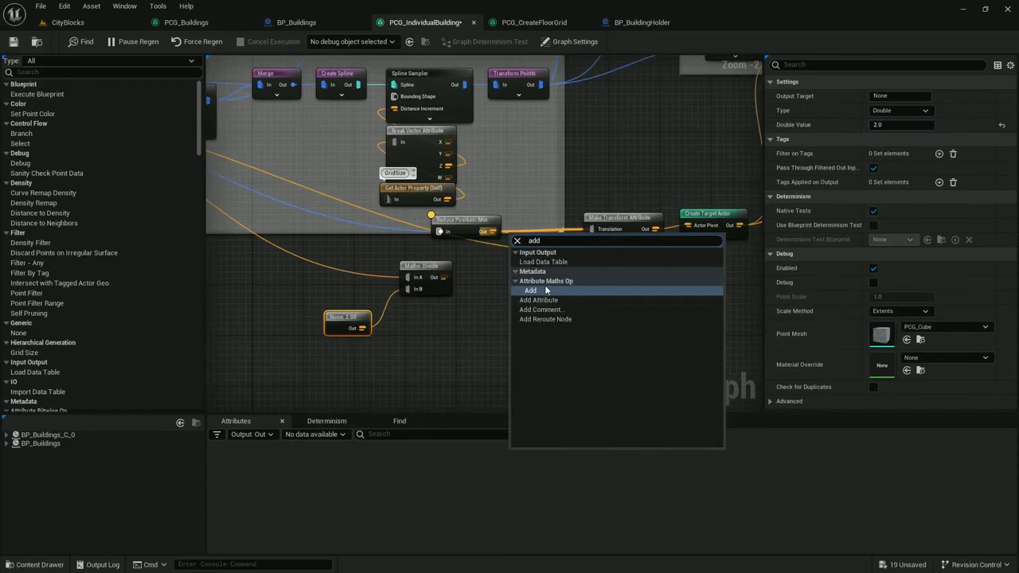
{"action": "key", "text": "Return"}
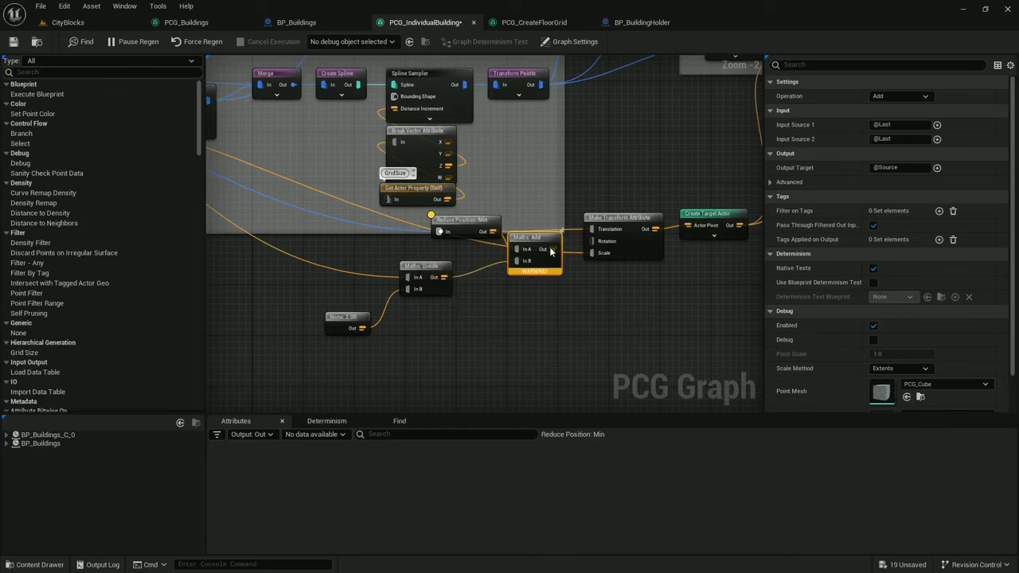
{"action": "left_click_drag", "start_coordinate": [590, 230], "coordinate": [593, 229]}
{"action": "left_click_drag", "start_coordinate": [527, 237], "coordinate": [533, 219]}
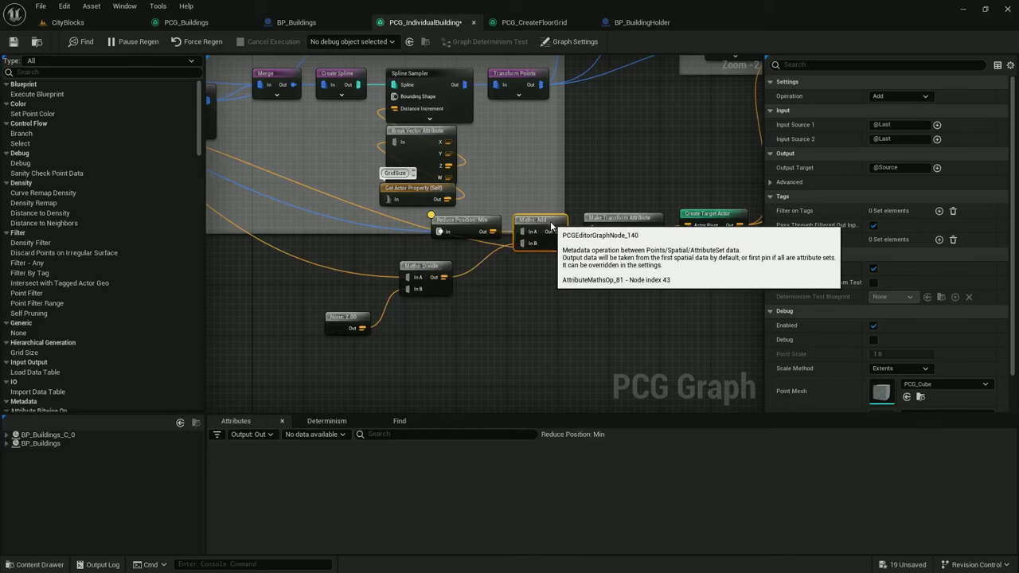
Set BP_Buildings' Building Size Min to 8 in X and Y in the CityBlocks level
{"action": "left_click", "coordinate": [114, 23]}
{"action": "right_click_drag", "start_coordinate": [259, 137], "coordinate": [251, 227]}
{"action": "scroll", "coordinate": [259, 137], "scroll_direction": "down", "scroll_amount": 1}
{"action": "right_click_drag", "start_coordinate": [569, 386], "coordinate": [262, 138]}
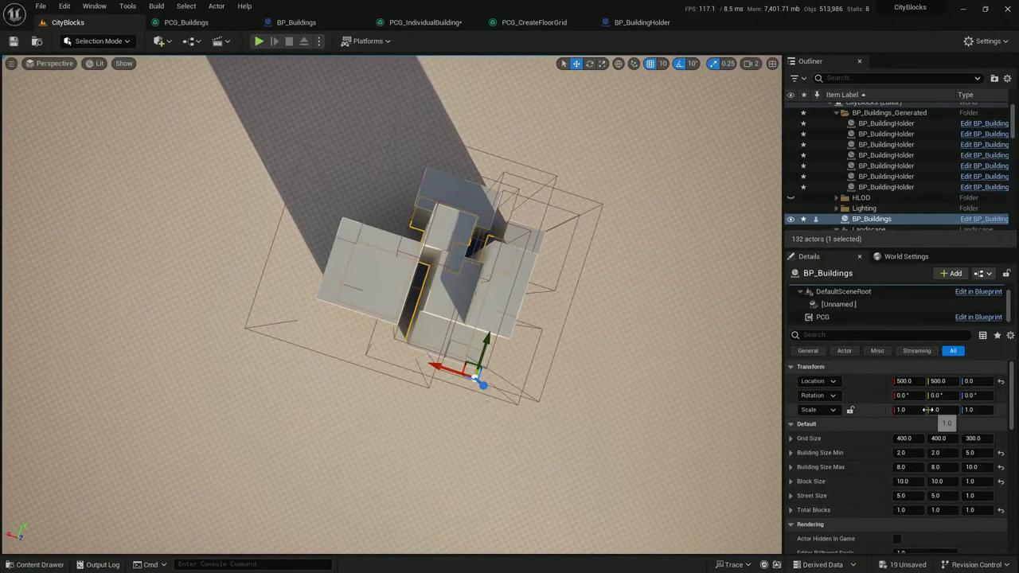
{"action": "left_click", "coordinate": [943, 455]}
{"action": "type", "text": "8"}
{"action": "key", "text": "Return"}
Inspect the single generated building and its holder box from the front, above and below ground level
{"action": "right_click_drag", "start_coordinate": [571, 361], "coordinate": [693, 262]}
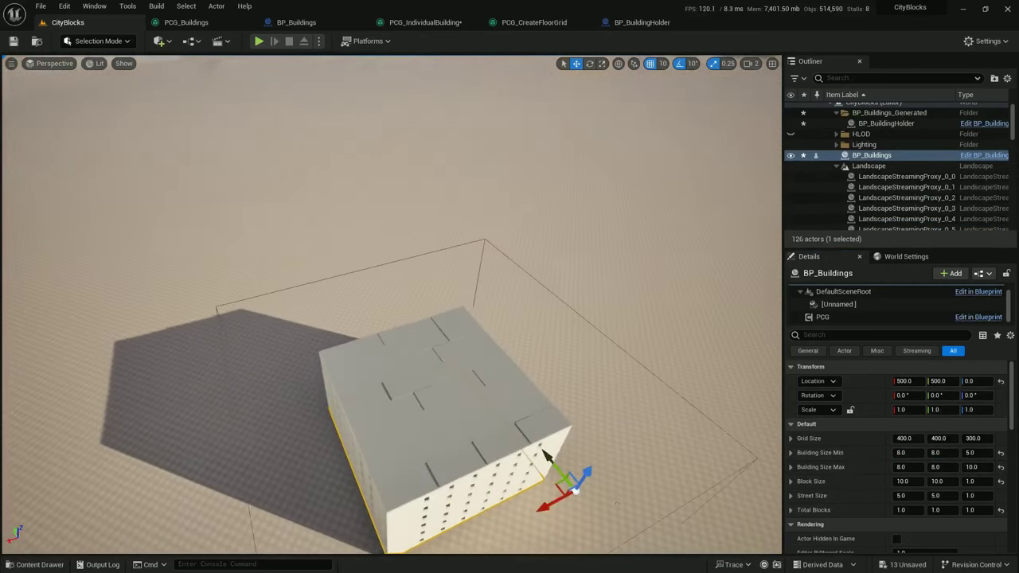
{"action": "right_click_drag", "start_coordinate": [546, 454], "coordinate": [585, 406]}
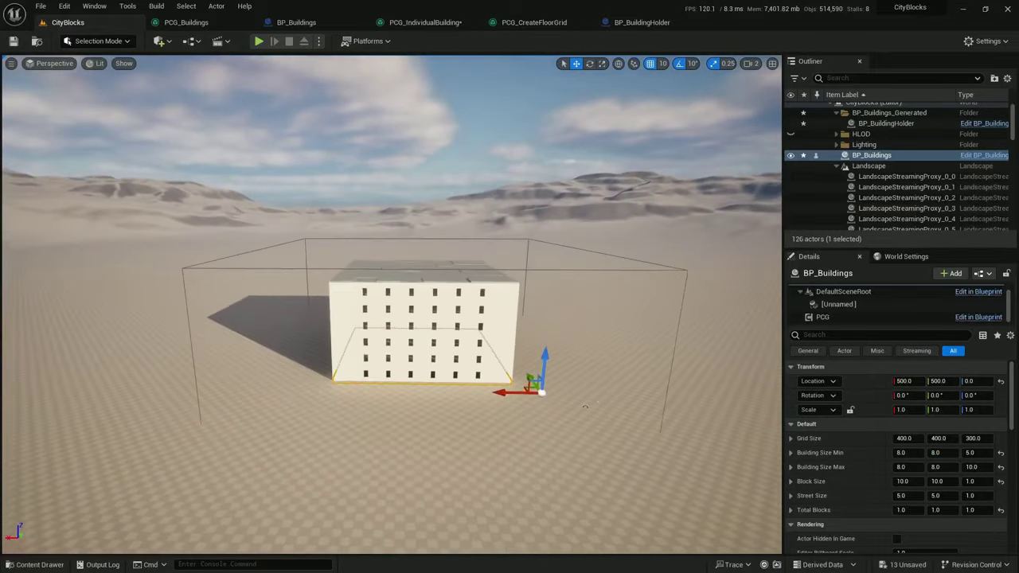
{"action": "key", "text": "q"}
{"action": "key", "text": "e"}
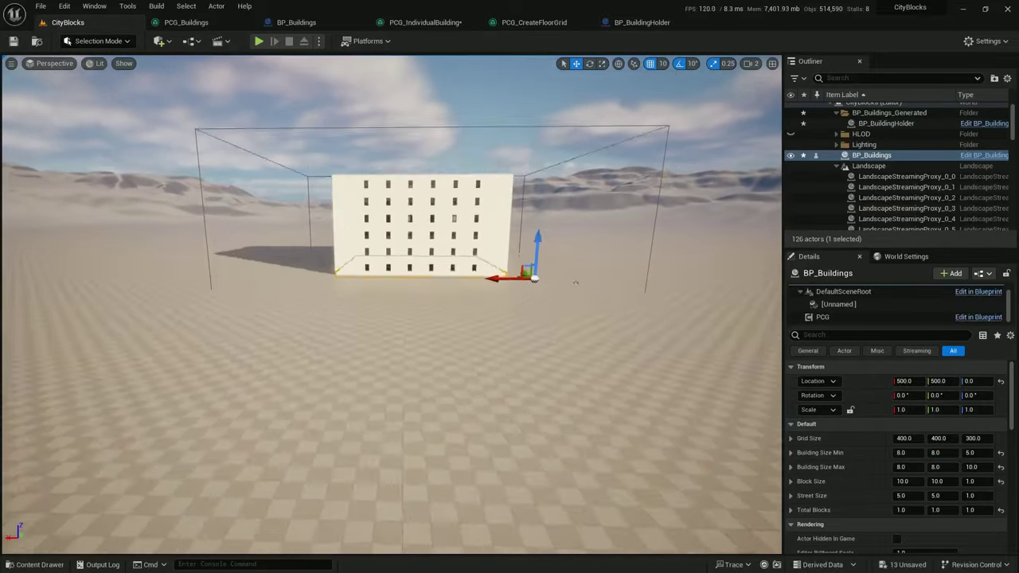
{"action": "key", "text": "q"}
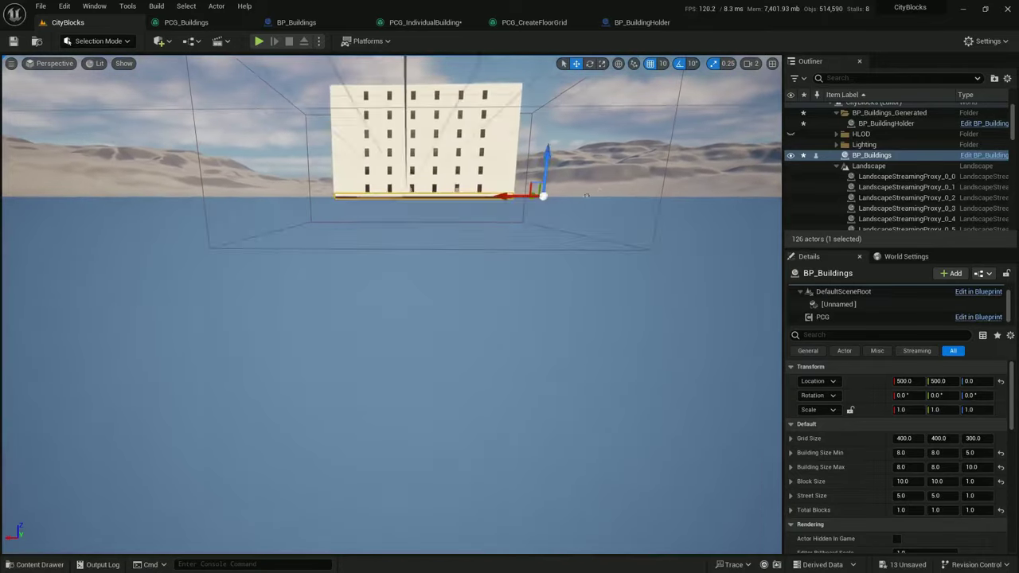
{"action": "right_click_drag", "start_coordinate": [586, 196], "coordinate": [569, 351]}
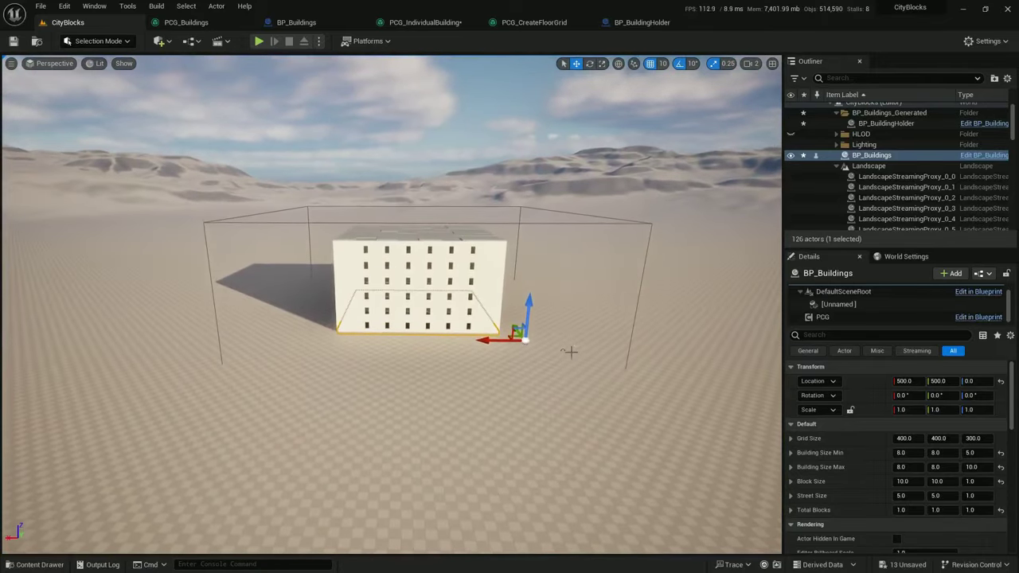
Move the Divide node and its 2.00 constant close under Reduce Position: Min in PCG_IndividualBuilding, and return to CityBlocks
{"action": "left_click", "coordinate": [185, 23]}
{"action": "left_click", "coordinate": [424, 22]}
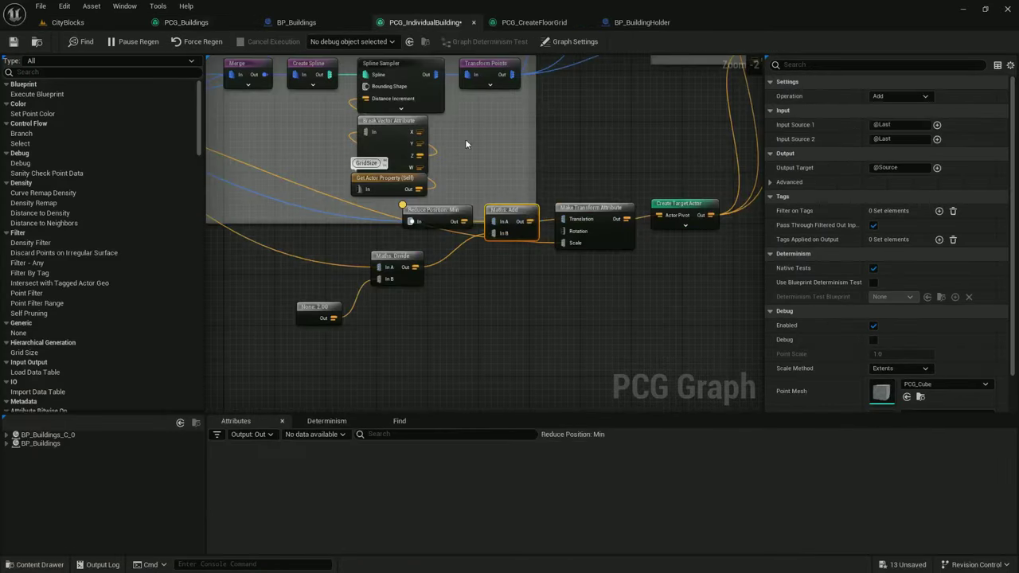
{"action": "right_click_drag", "start_coordinate": [465, 144], "coordinate": [536, 151]}
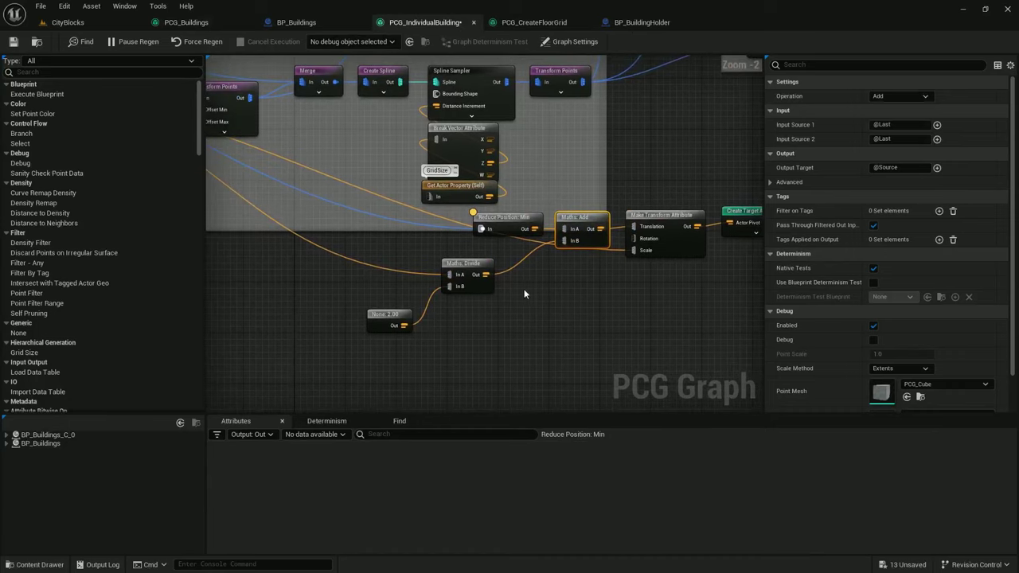
{"action": "right_click_drag", "start_coordinate": [547, 323], "coordinate": [597, 329]}
{"action": "left_click_drag", "start_coordinate": [519, 274], "coordinate": [549, 260]}
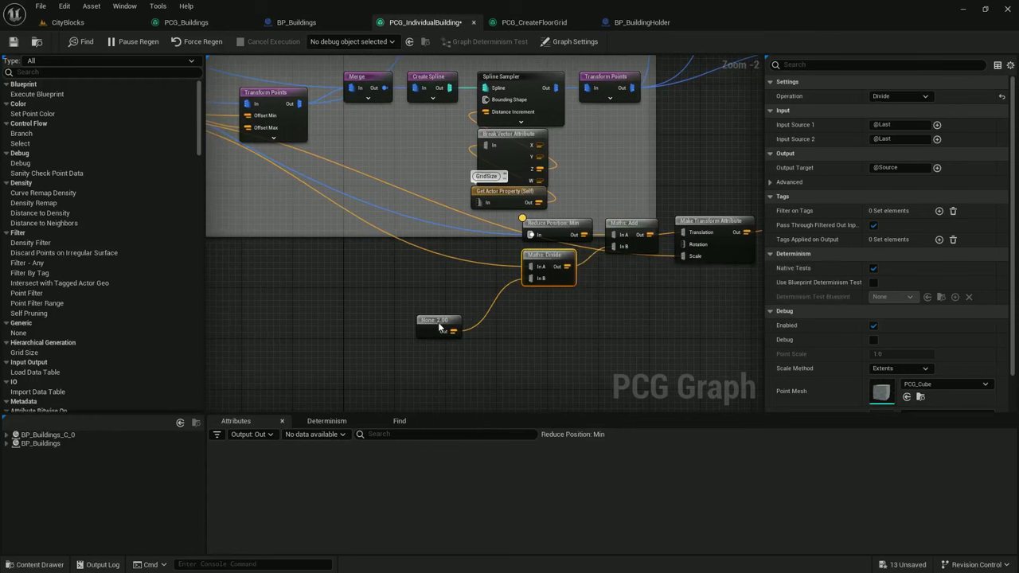
{"action": "left_click_drag", "start_coordinate": [438, 325], "coordinate": [505, 292]}
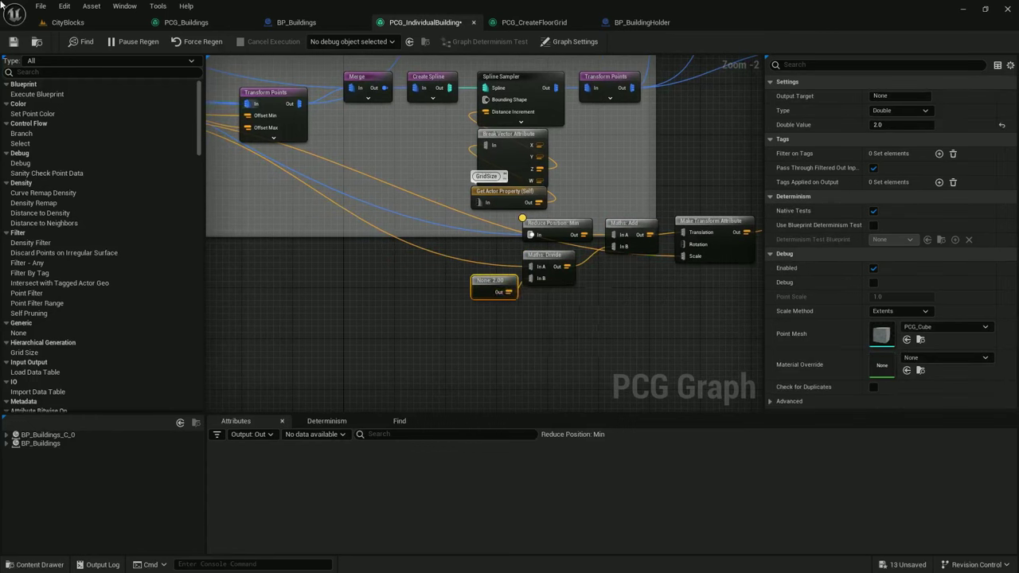
{"action": "left_click", "coordinate": [98, 25]}
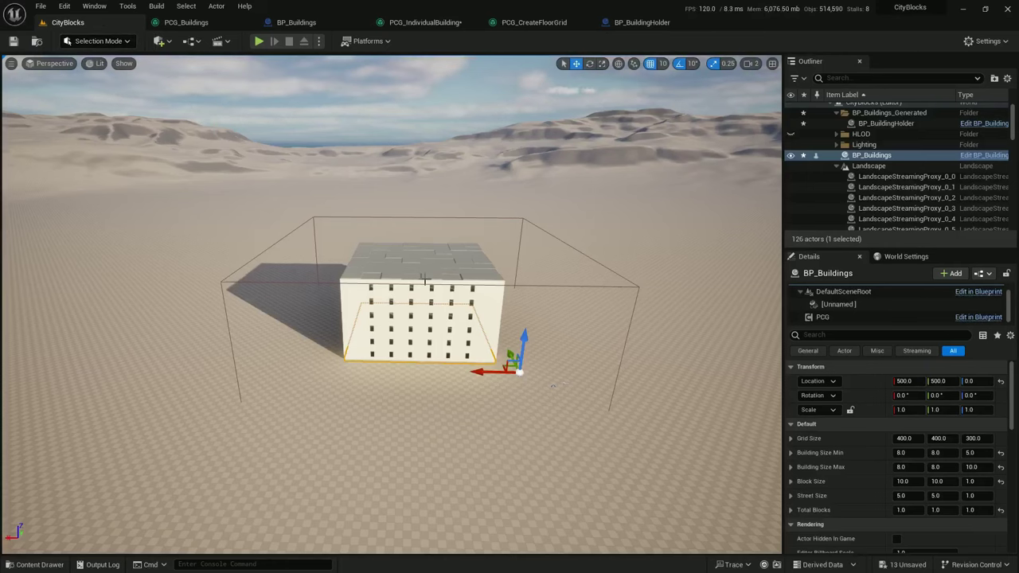
Add an On Component Begin Overlap event for the Box component in BP_BuildingHolder
{"action": "left_click", "coordinate": [624, 24]}
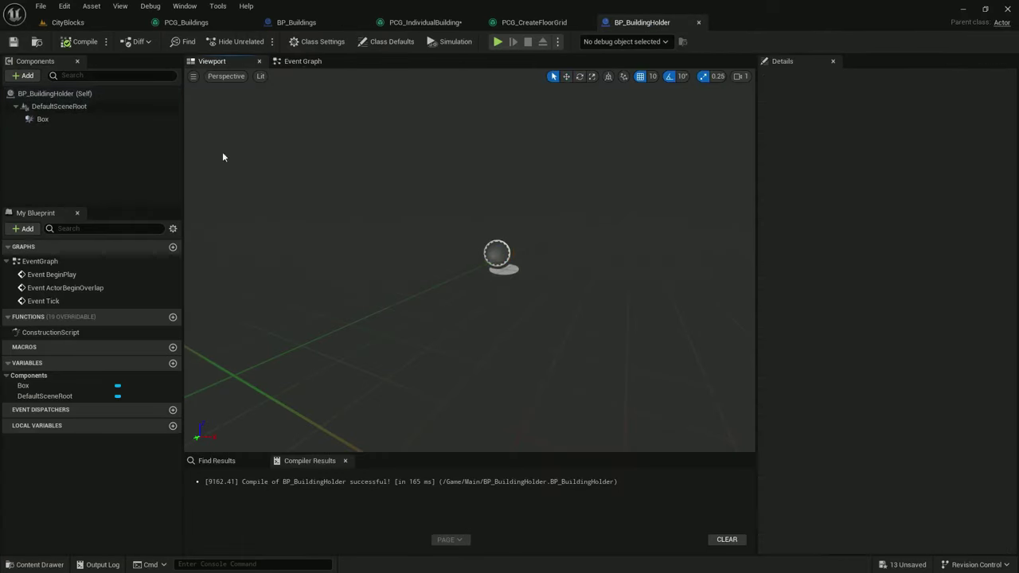
{"action": "left_click", "coordinate": [35, 386]}
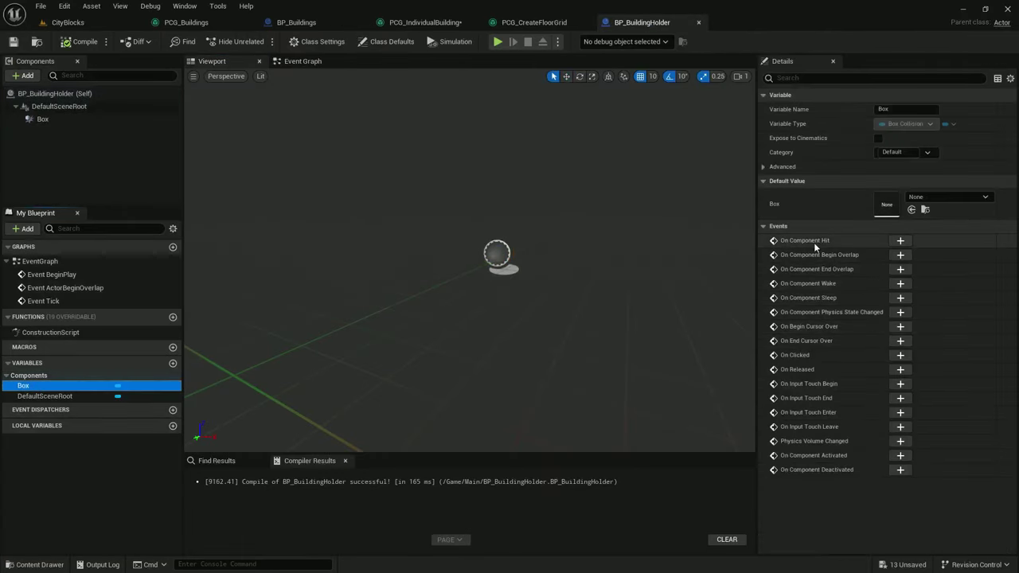
{"action": "left_click", "coordinate": [901, 254]}
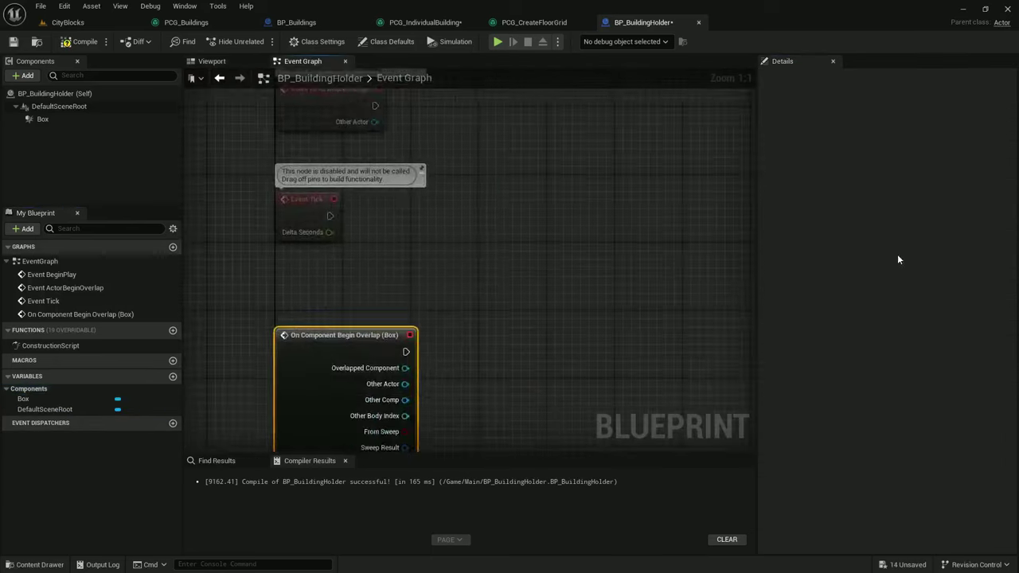
Compare the overlap event's Other Actor with Get Player Pawn using an Equal (==) node
{"action": "right_click_drag", "start_coordinate": [629, 262], "coordinate": [543, 263]}
{"action": "left_click_drag", "start_coordinate": [451, 262], "coordinate": [504, 347]}
{"action": "type", "text": "=="}
{"action": "left_click", "coordinate": [555, 327]}
{"action": "type", "text": "get player p"}
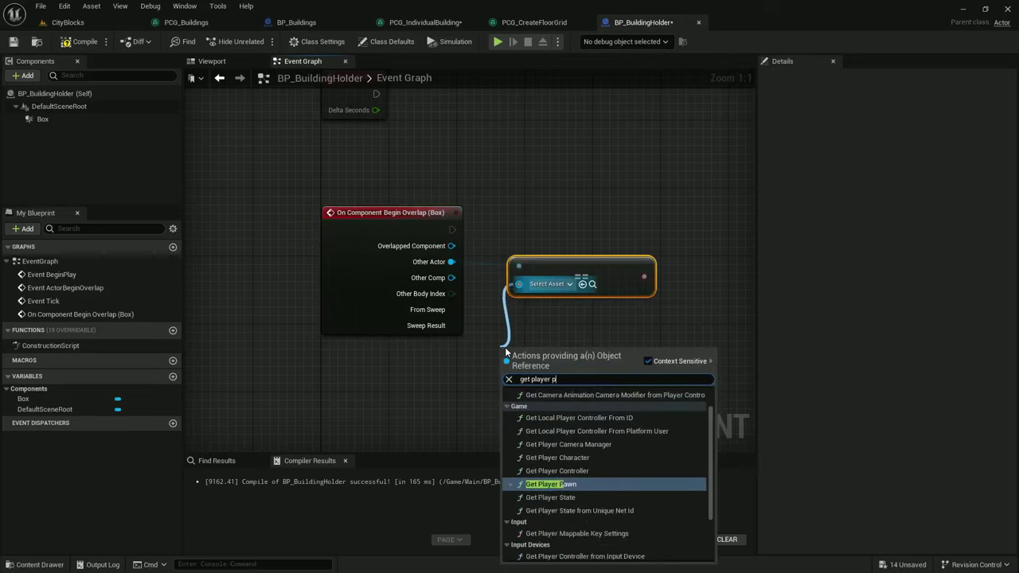
{"action": "type", "text": "awn"}
{"action": "key", "text": "Return"}
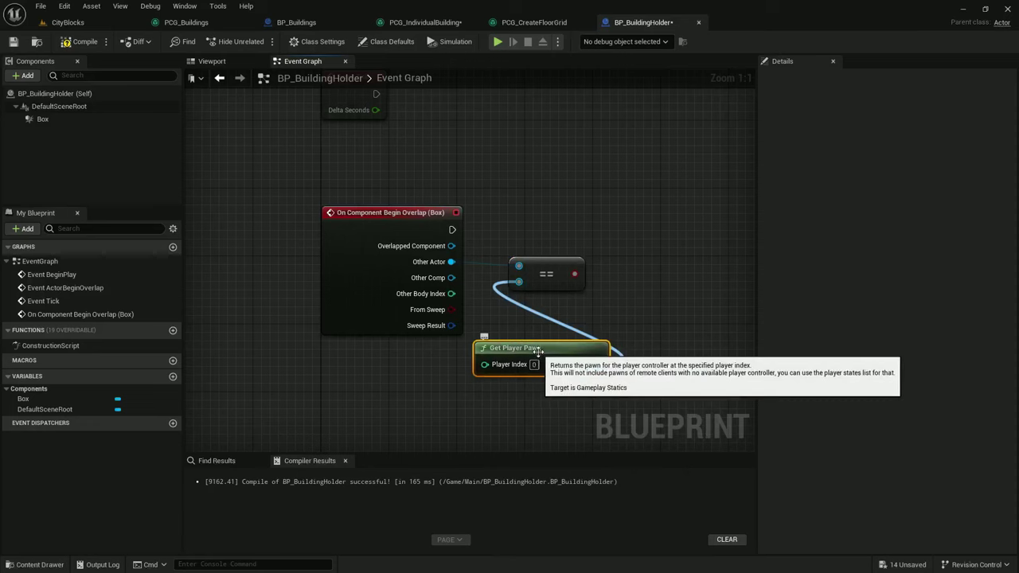
Add a Branch conditioned on the Equal result and run it from the Begin Overlap event's execution output
{"action": "right_click_drag", "start_coordinate": [575, 292], "coordinate": [537, 304]}
{"action": "left_click_drag", "start_coordinate": [538, 286], "coordinate": [587, 249]}
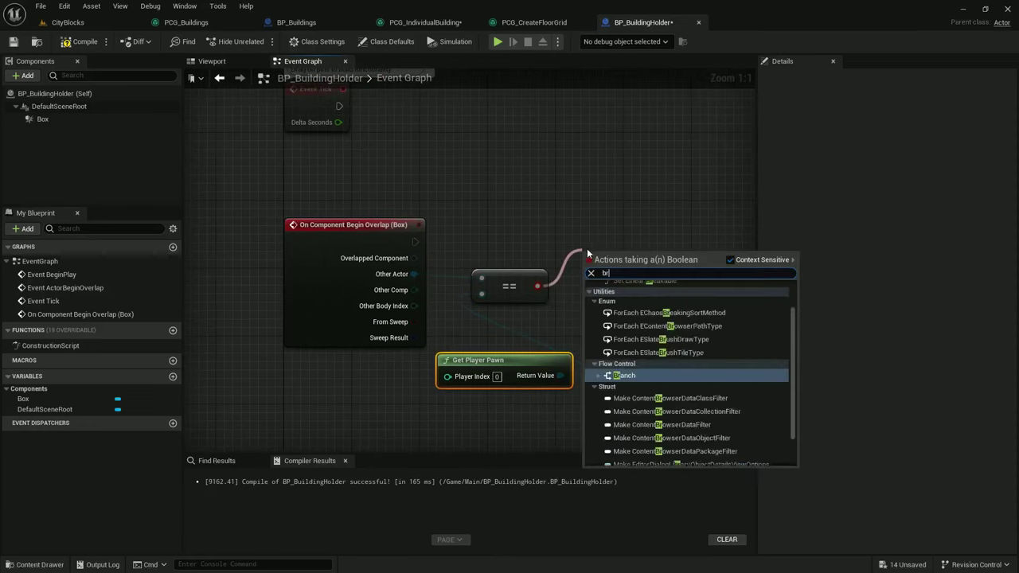
{"action": "type", "text": "branch"}
{"action": "key", "text": "Return"}
{"action": "left_click_drag", "start_coordinate": [421, 240], "coordinate": [610, 229]}
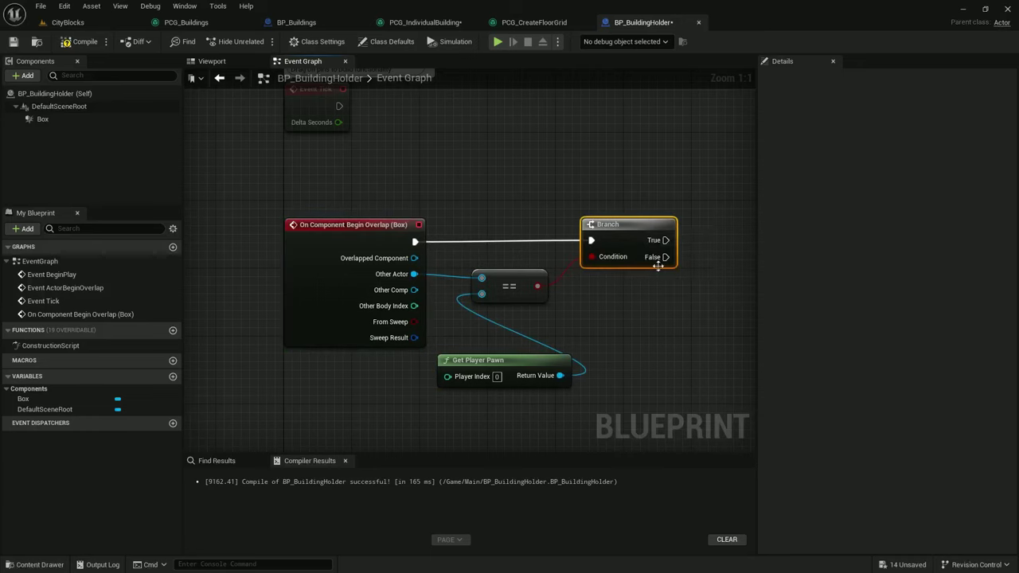
Add a Get Components By Class node beside the Branch, with Component Class set to InstancedStaticMeshComponent
{"action": "right_click_drag", "start_coordinate": [539, 317], "coordinate": [421, 341]}
{"action": "right_click_drag", "start_coordinate": [607, 326], "coordinate": [661, 275]}
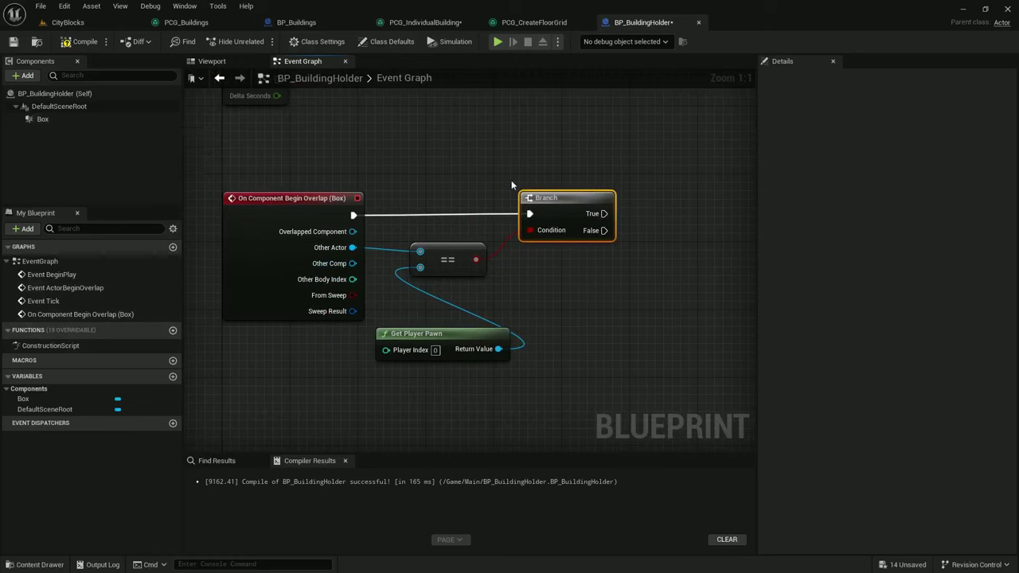
{"action": "right_click_drag", "start_coordinate": [639, 226], "coordinate": [455, 250]}
{"action": "right_click", "coordinate": [519, 287]}
{"action": "type", "text": "get"}
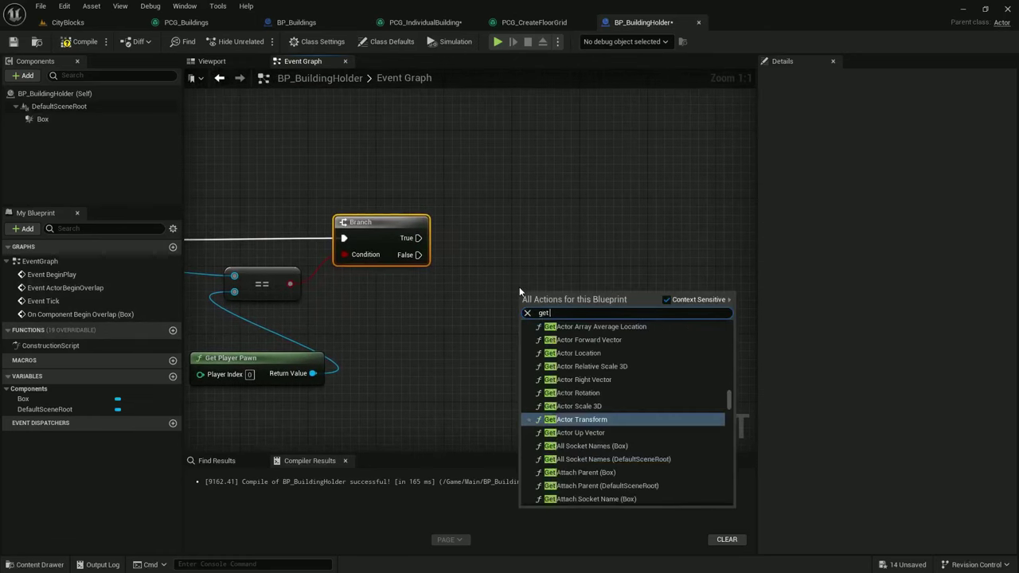
{"action": "type", "text": " components by class"}
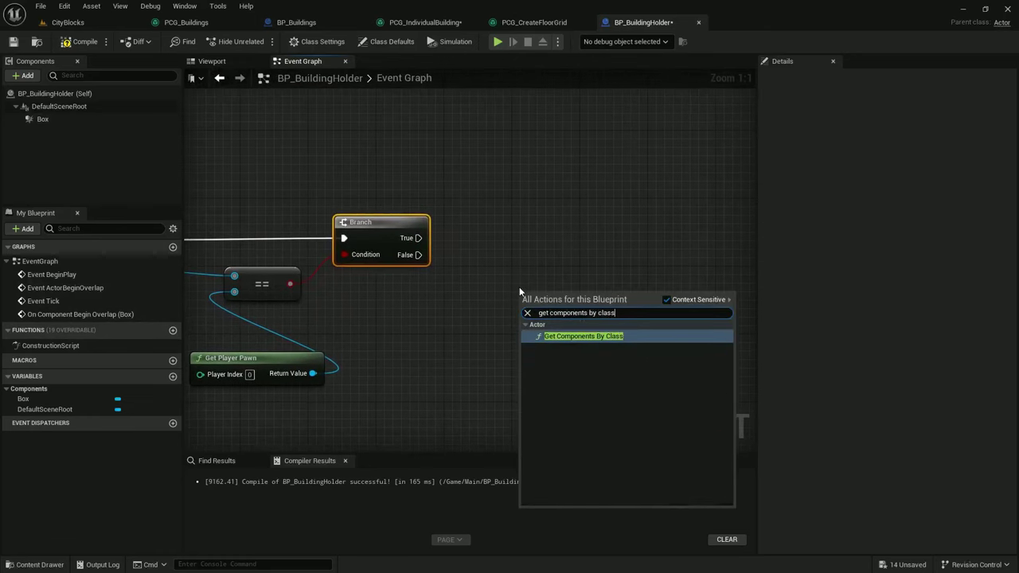
{"action": "key", "text": "Return"}
{"action": "left_click", "coordinate": [557, 342]}
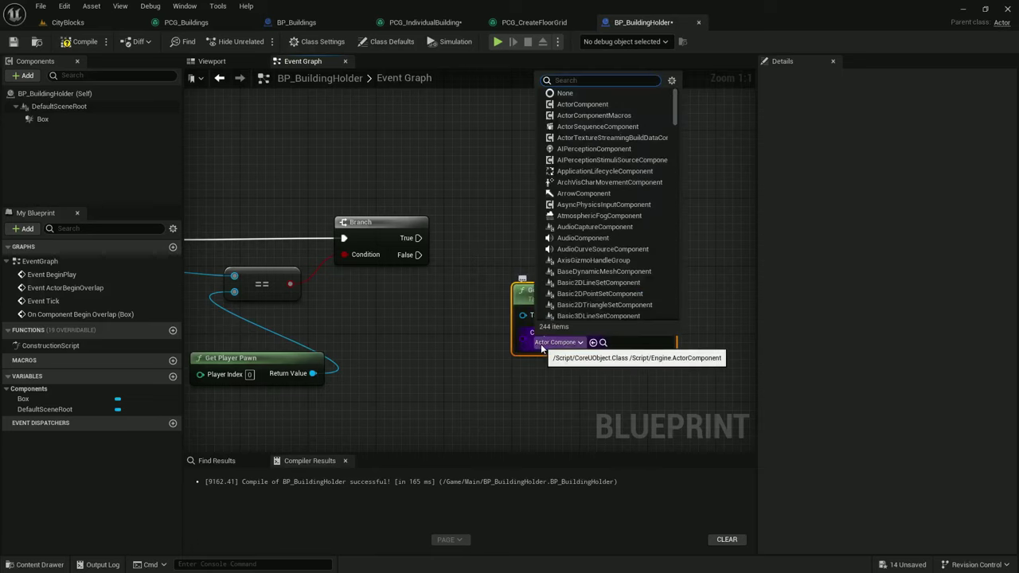
{"action": "type", "text": "ism"}
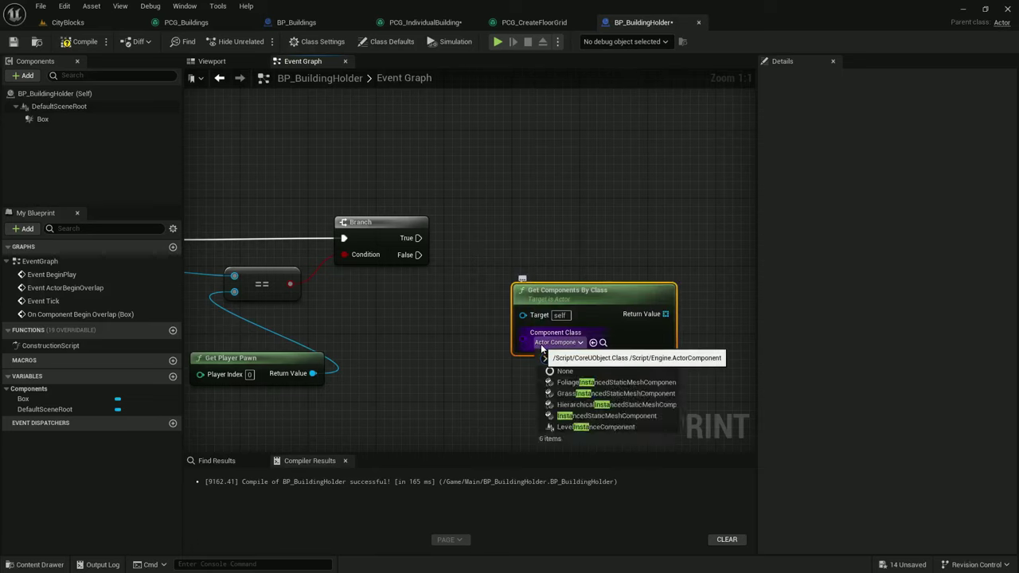
{"action": "left_click", "coordinate": [620, 416]}
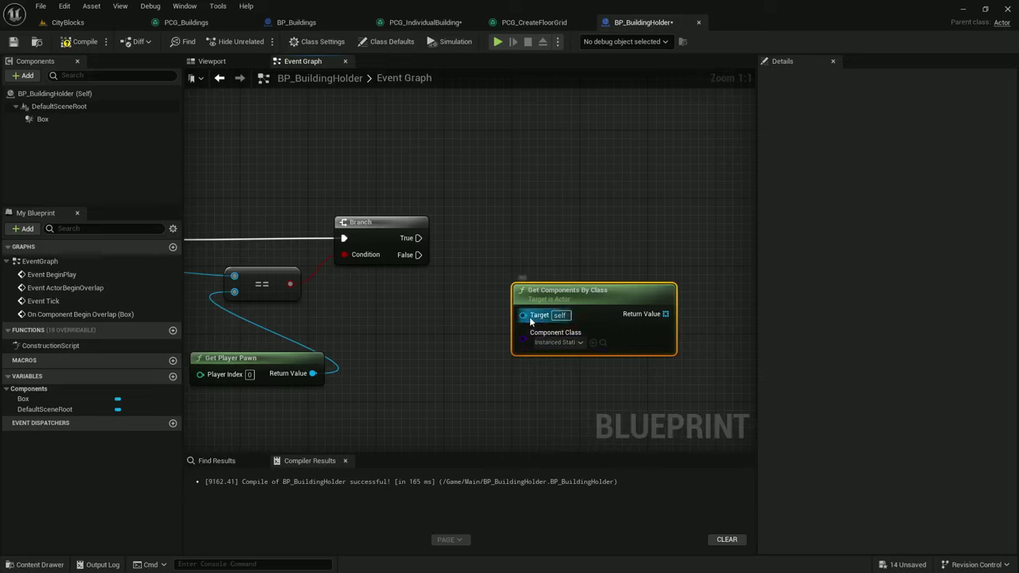
{"action": "left_click_drag", "start_coordinate": [573, 289], "coordinate": [437, 306]}
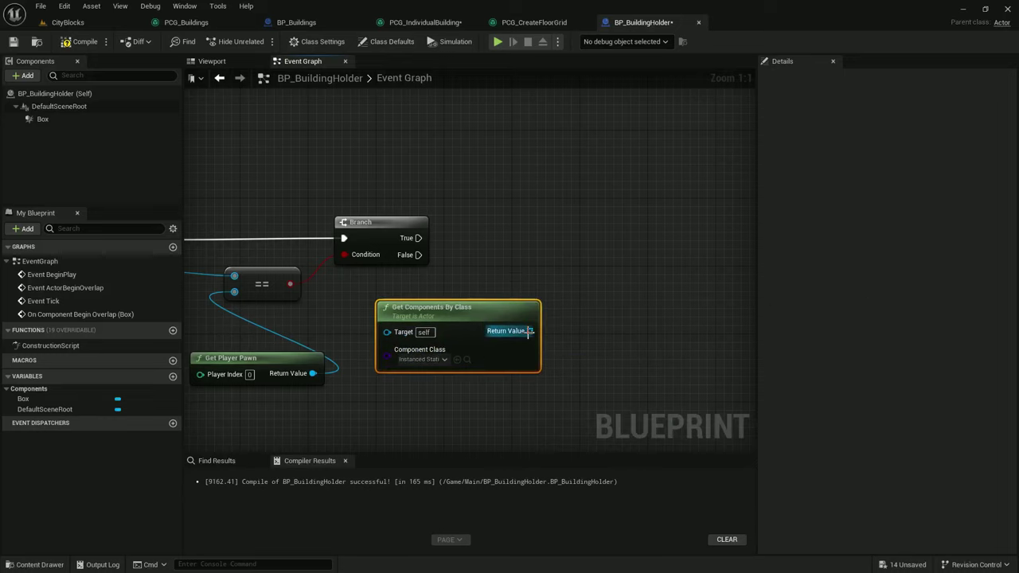
Add a For Each Loop over the Get Components By Class return value and run it from the Branch's True output
{"action": "left_click_drag", "start_coordinate": [530, 330], "coordinate": [568, 257]}
{"action": "type", "text": "foe"}
{"action": "key", "text": "BackSpace"}
{"action": "key", "text": "BackSpace"}
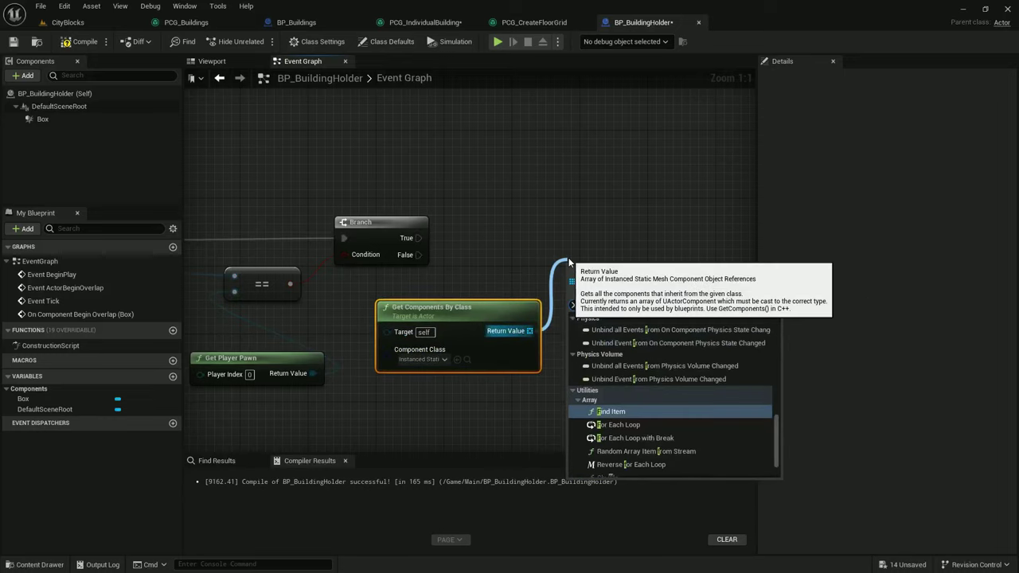
{"action": "type", "text": "or ea"}
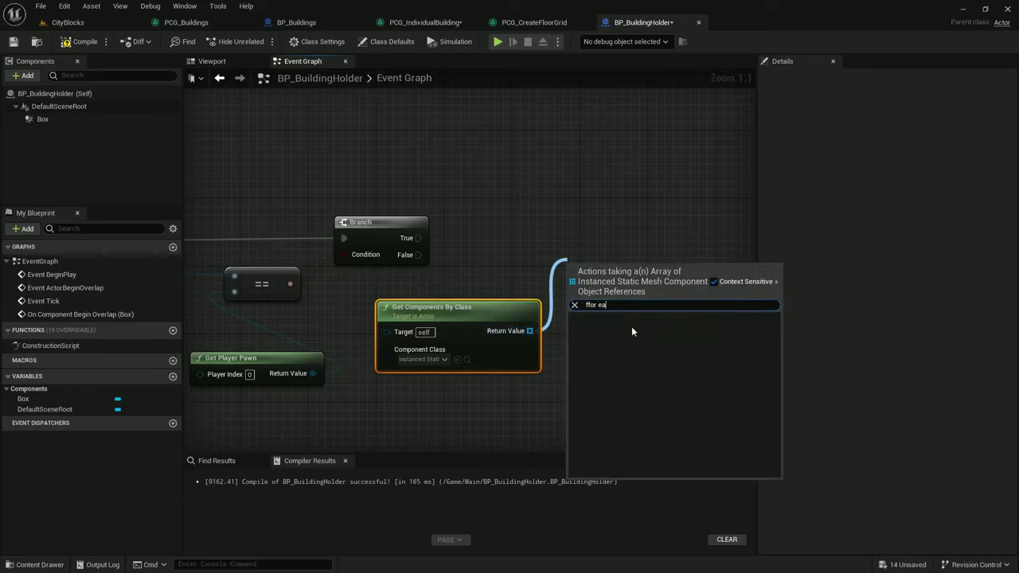
{"action": "type", "text": "for ea"}
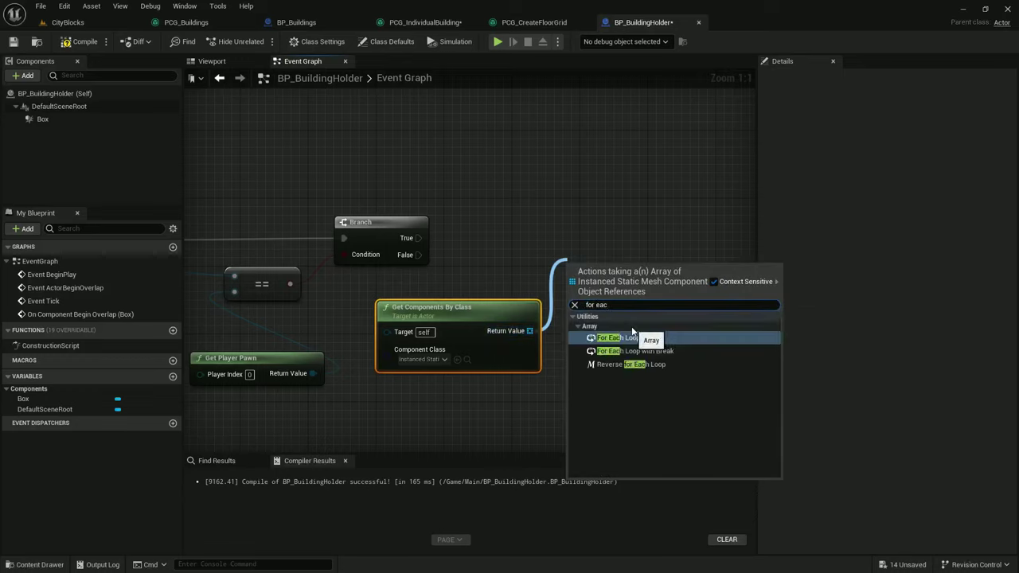
{"action": "left_click", "coordinate": [625, 339]}
{"action": "left_click_drag", "start_coordinate": [605, 259], "coordinate": [409, 238]}
{"action": "right_click_drag", "start_coordinate": [644, 240], "coordinate": [571, 206]}
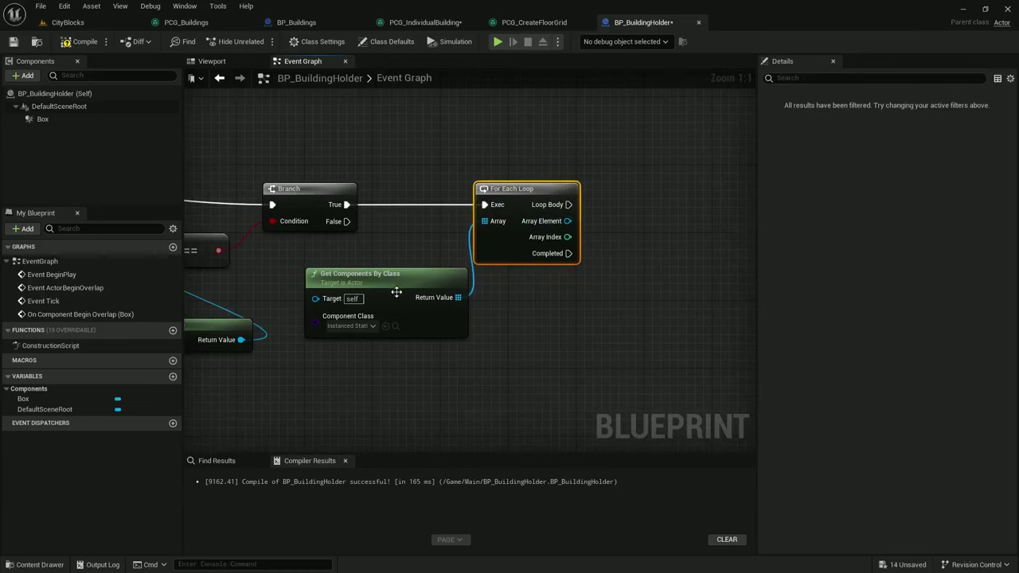
Set each array element's collision to Collision Enabled (Query and Physics) with a Set Collision Enabled node run from Loop Body, then compile and save
{"action": "left_click_drag", "start_coordinate": [541, 229], "coordinate": [636, 194]}
{"action": "type", "text": "se"}
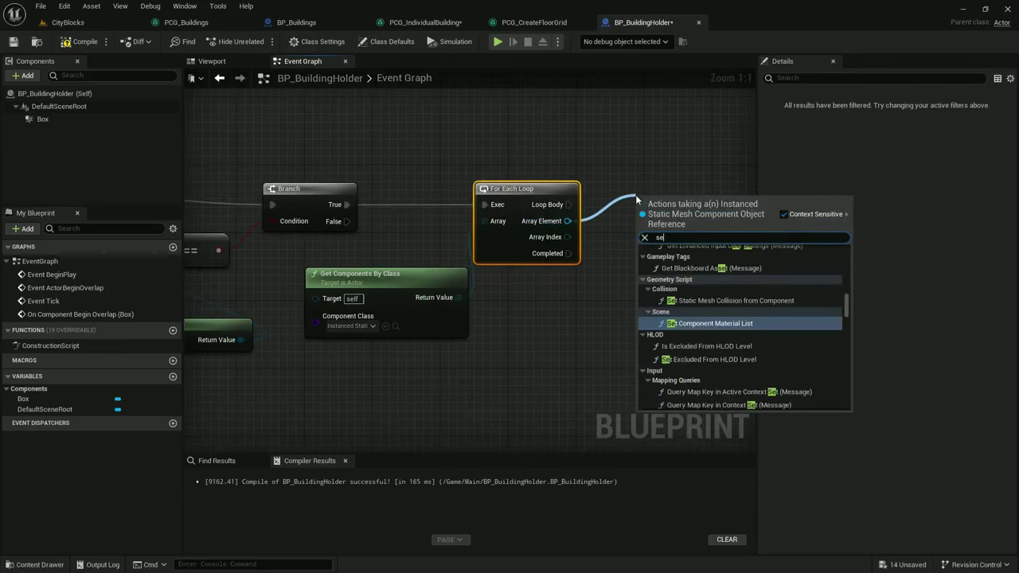
{"action": "type", "text": "t collision enable"}
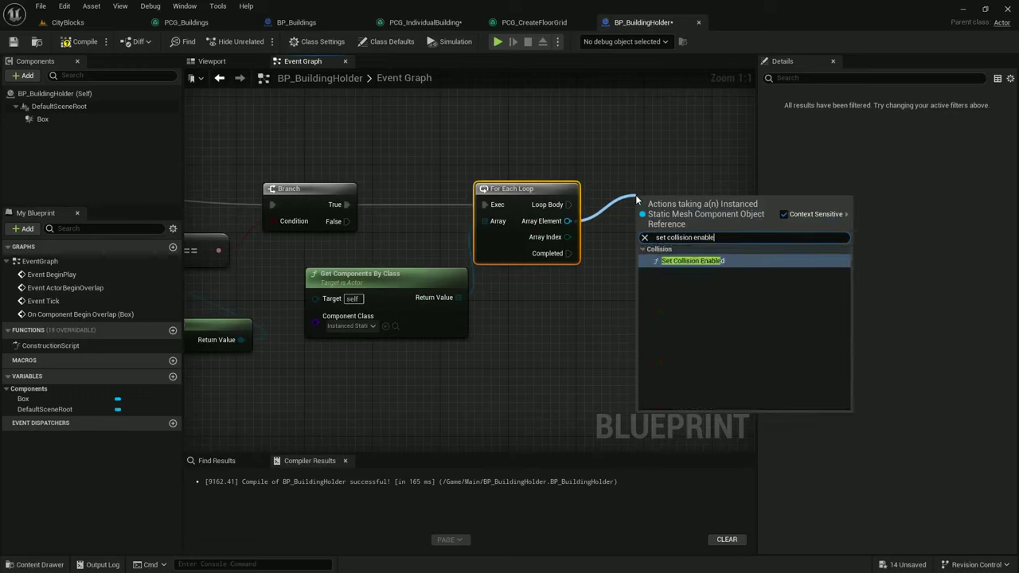
{"action": "key", "text": "Return"}
{"action": "left_click", "coordinate": [701, 265]}
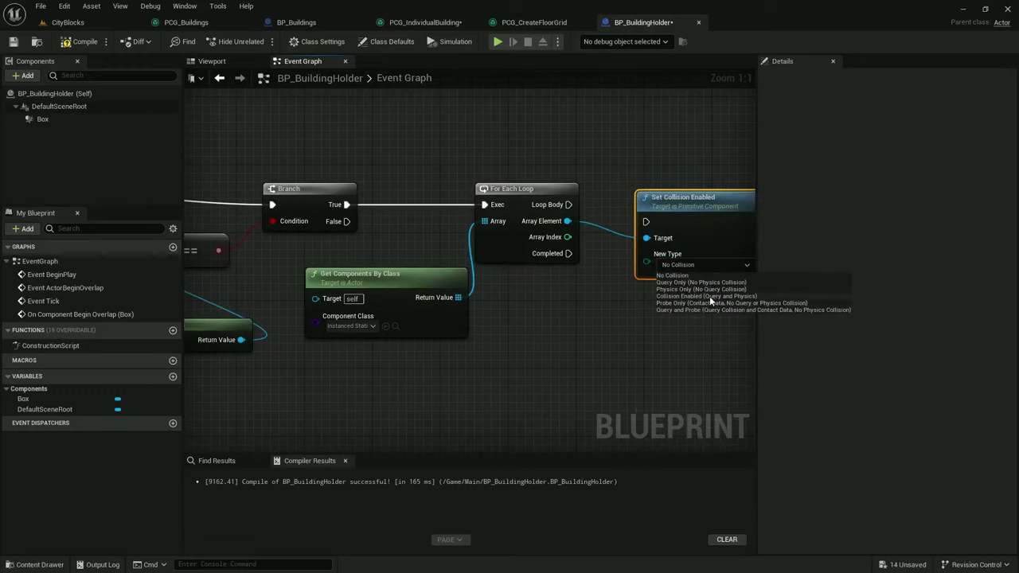
{"action": "left_click", "coordinate": [709, 296]}
{"action": "left_click_drag", "start_coordinate": [642, 221], "coordinate": [569, 205]}
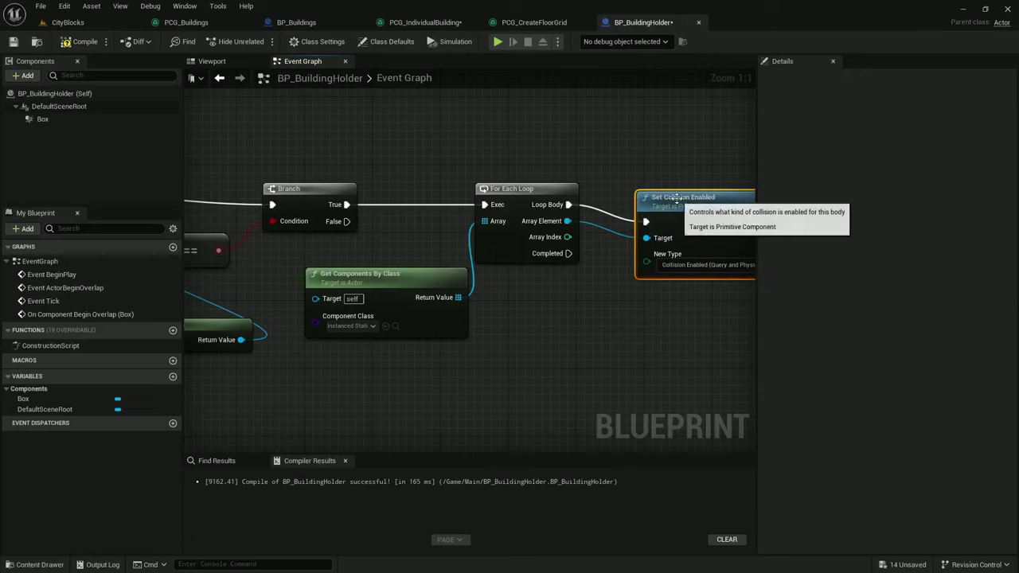
{"action": "mouse_move", "coordinate": [673, 205]}
{"action": "left_mouse_down"}
{"action": "mouse_move", "coordinate": [673, 188]}
{"action": "mouse_move", "coordinate": [674, 197]}
{"action": "left_mouse_up"}
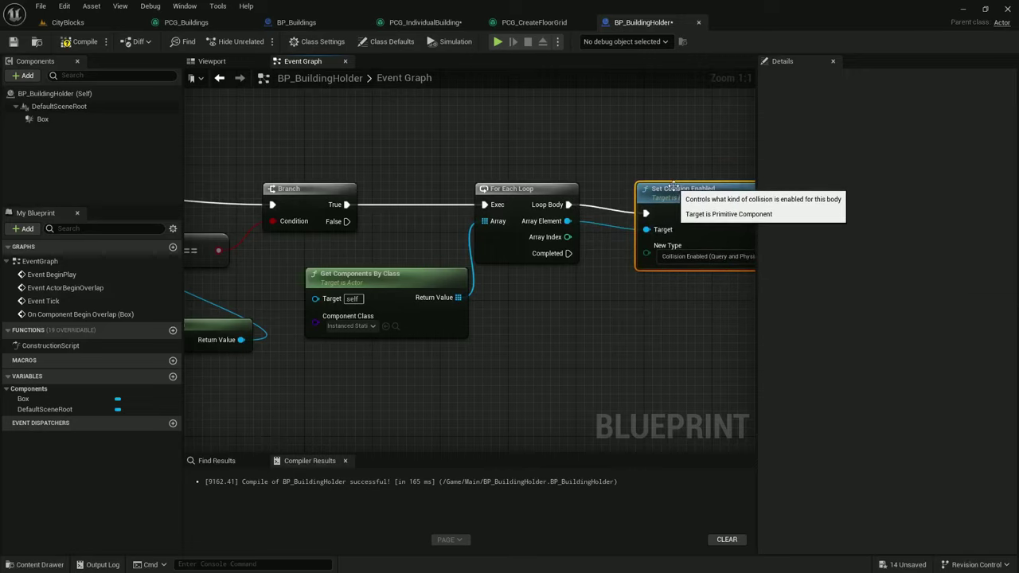
{"action": "left_click", "coordinate": [79, 42]}
{"action": "left_click", "coordinate": [14, 42]}
Play the CityBlocks level from the ground in front of the building and walk the character against its wall to test collision
{"action": "left_click", "coordinate": [65, 22]}
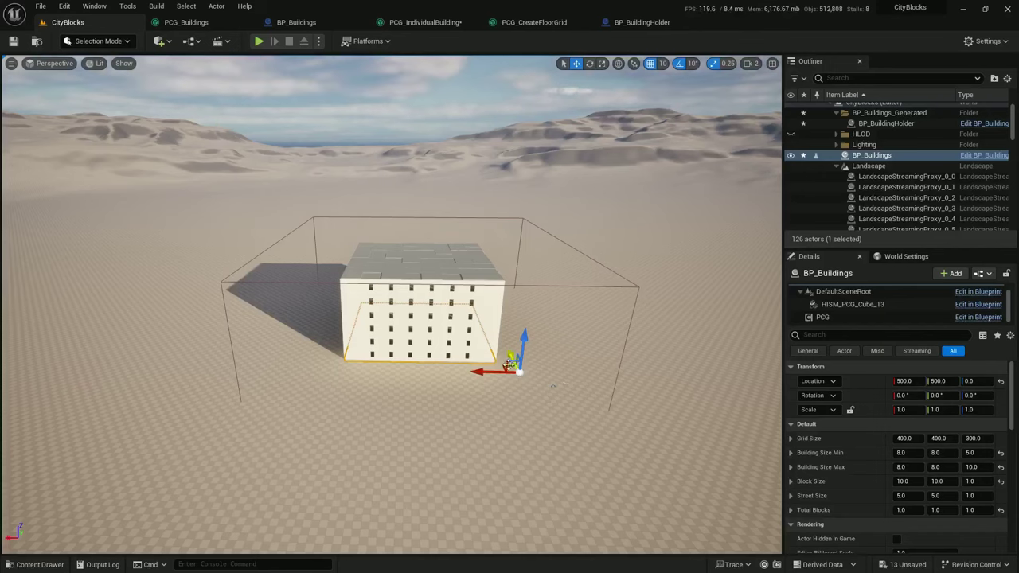
{"action": "right_click", "coordinate": [409, 430]}
{"action": "left_click", "coordinate": [445, 420]}
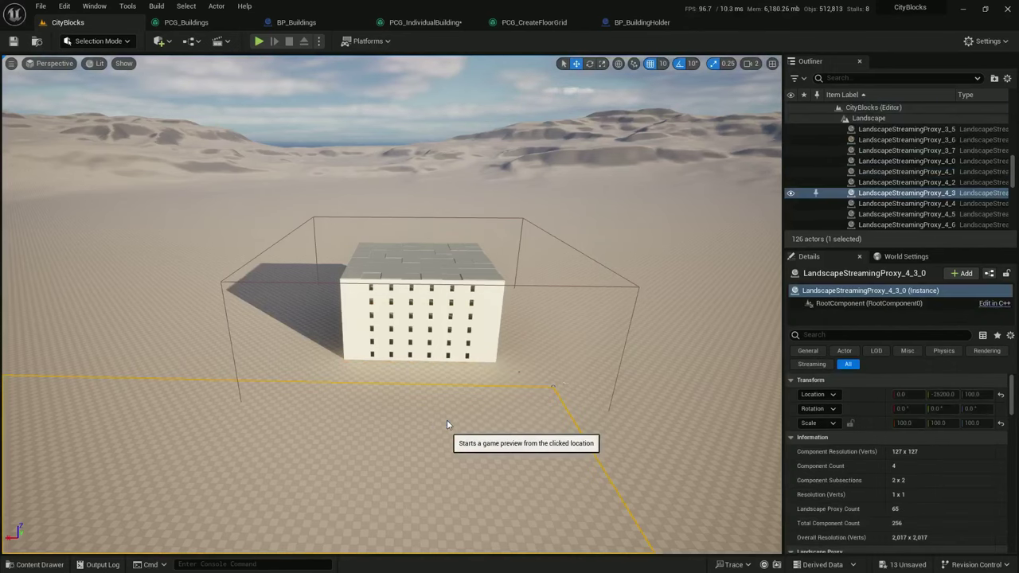
{"action": "key", "text": "w"}
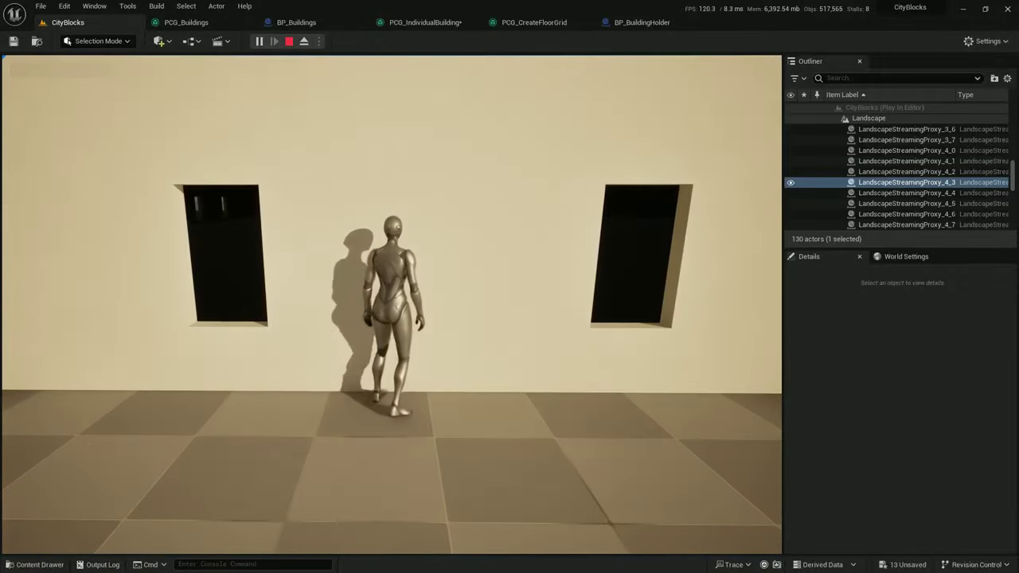
{"action": "key", "text": "w"}
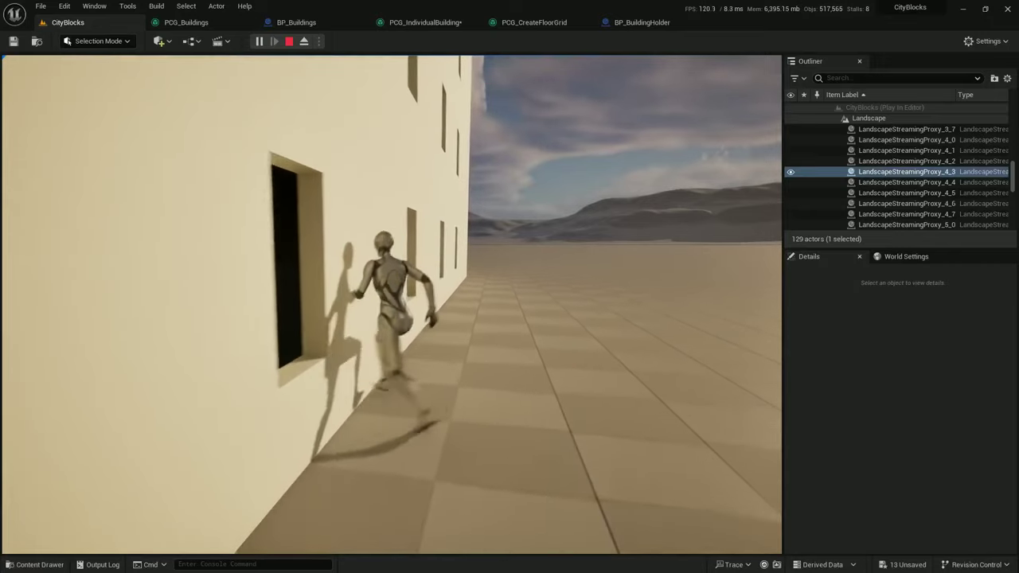
{"action": "key", "text": "Escape"}
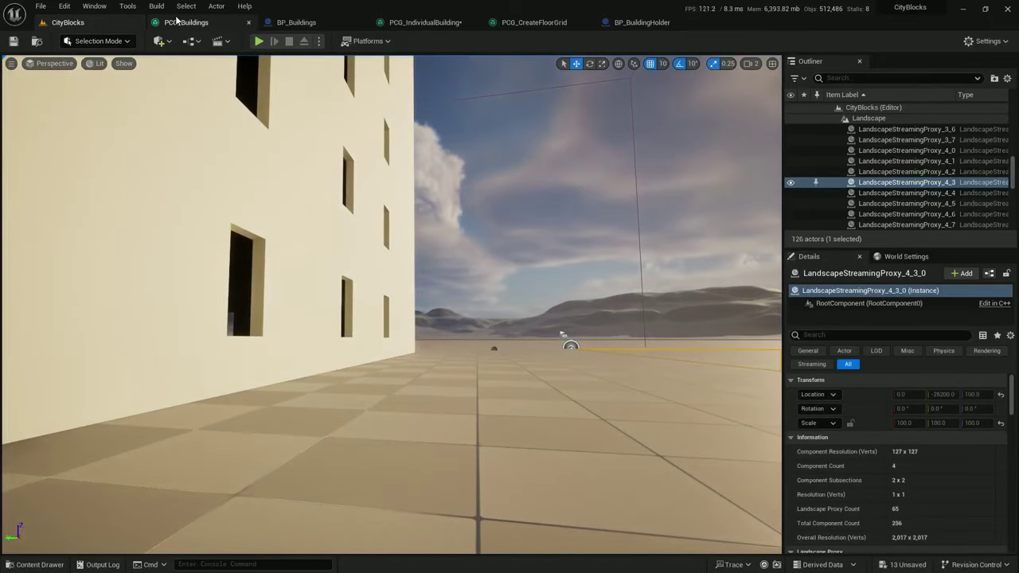
Return to the BP_BuildingHolder event graph and move the Get Components By Class node closer to the For Each Loop
{"action": "right_click", "coordinate": [177, 21]}
{"action": "left_click", "coordinate": [161, 22]}
{"action": "left_click", "coordinate": [330, 25]}
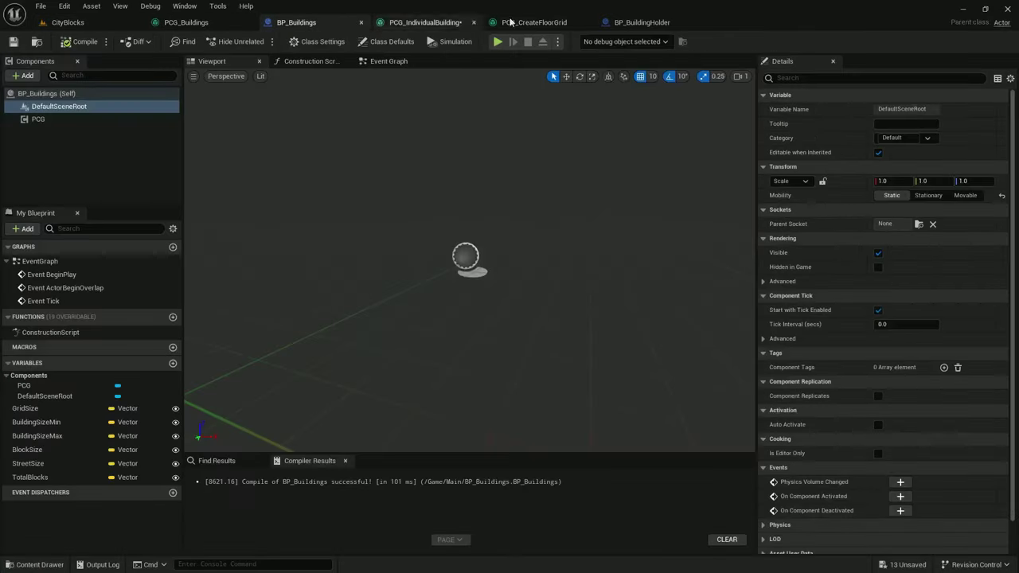
{"action": "left_click", "coordinate": [637, 22]}
{"action": "scroll", "coordinate": [675, 200], "scroll_direction": "down", "scroll_amount": 2}
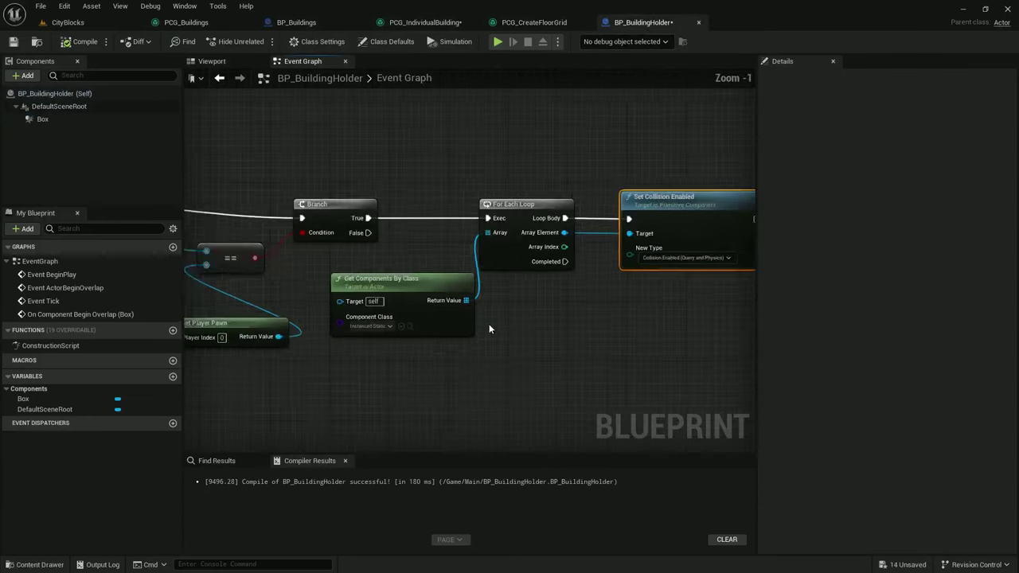
{"action": "mouse_move", "coordinate": [433, 291]}
{"action": "left_mouse_down"}
{"action": "mouse_move", "coordinate": [502, 293]}
{"action": "mouse_move", "coordinate": [444, 286]}
{"action": "left_mouse_up"}
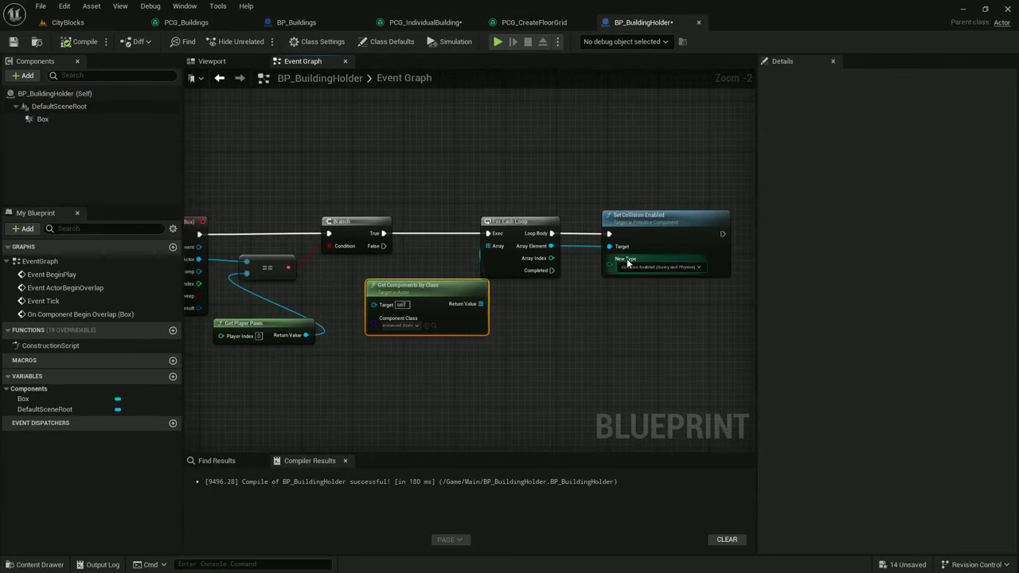
Add an Unbind all Events from On Component Begin Overlap node targeting Box, run it from the loop's Completed output, and save
{"action": "right_click_drag", "start_coordinate": [603, 312], "coordinate": [510, 248]}
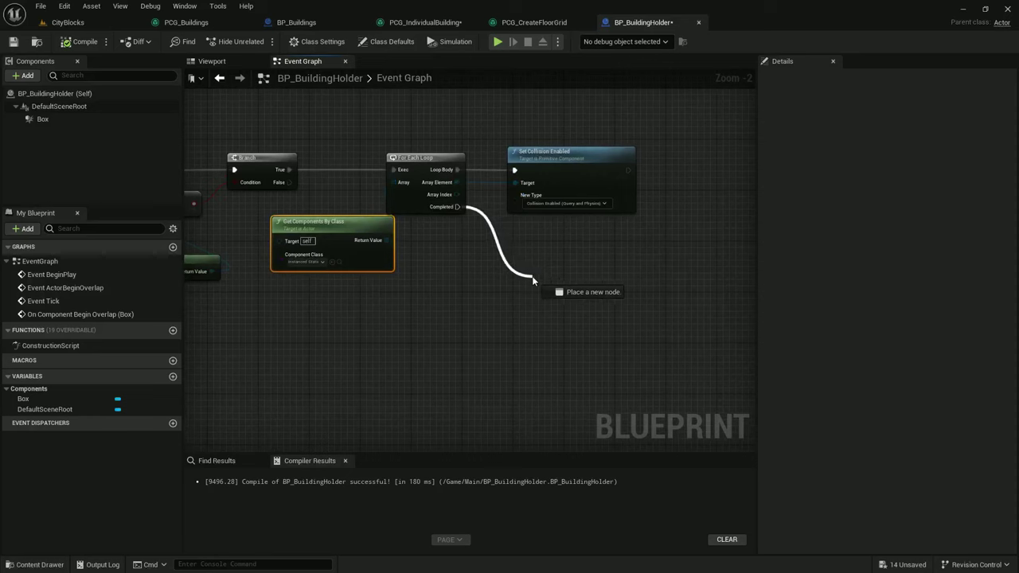
{"action": "left_click_drag", "start_coordinate": [534, 280], "coordinate": [534, 280]}
{"action": "left_click", "coordinate": [250, 231]}
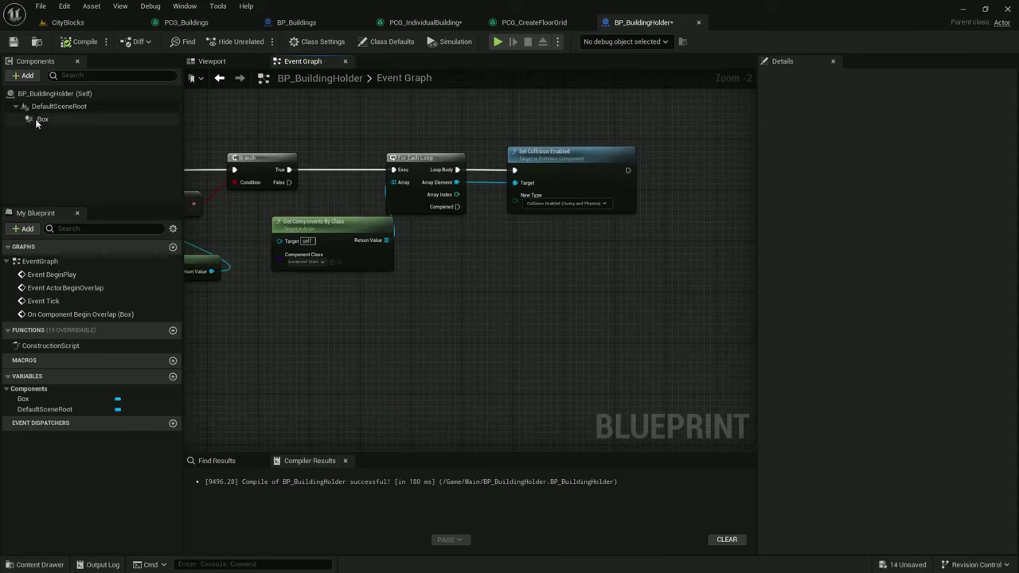
{"action": "left_click_drag", "start_coordinate": [35, 119], "coordinate": [536, 299]}
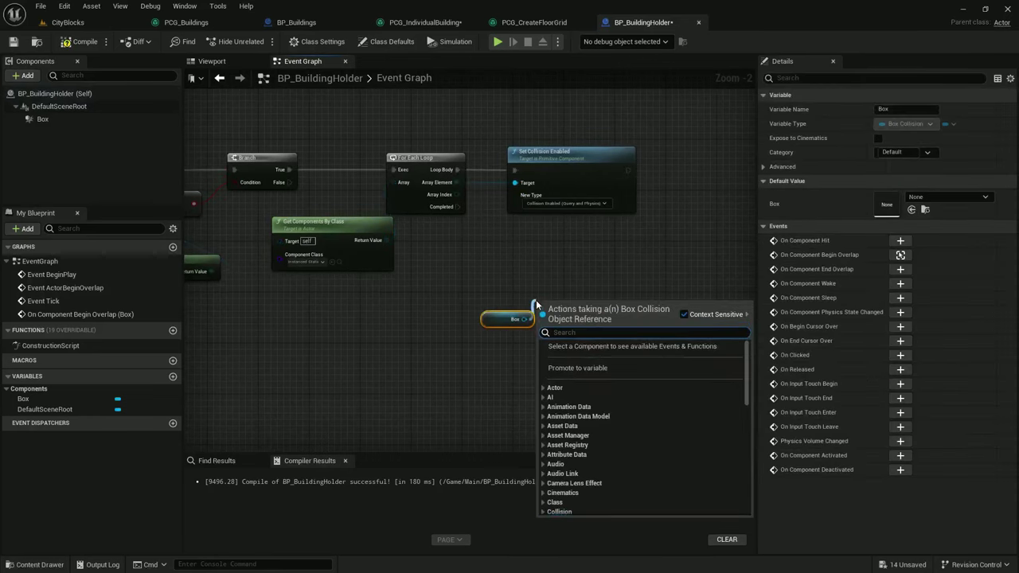
{"action": "type", "text": "unbind all"}
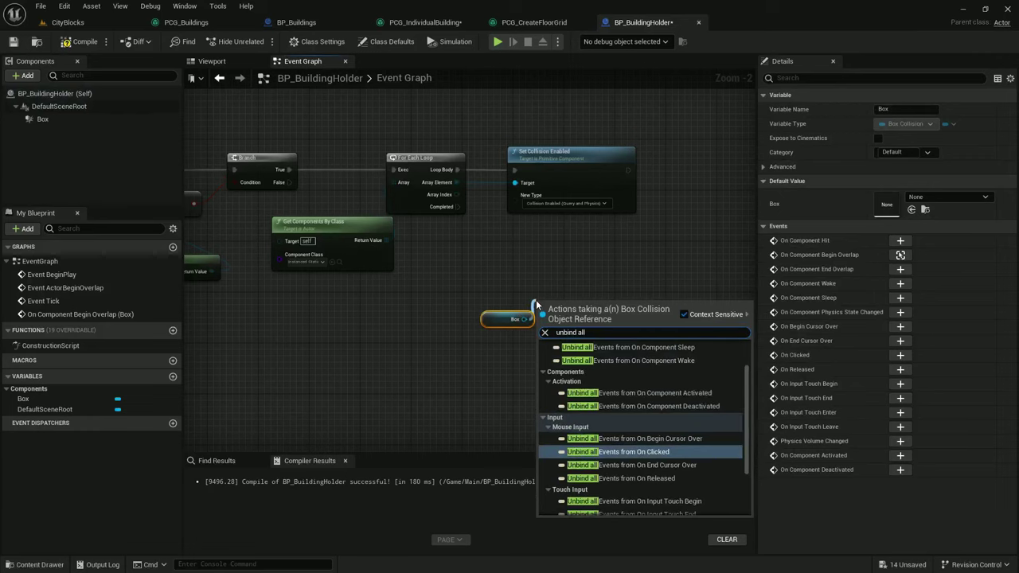
{"action": "type", "text": " events from"}
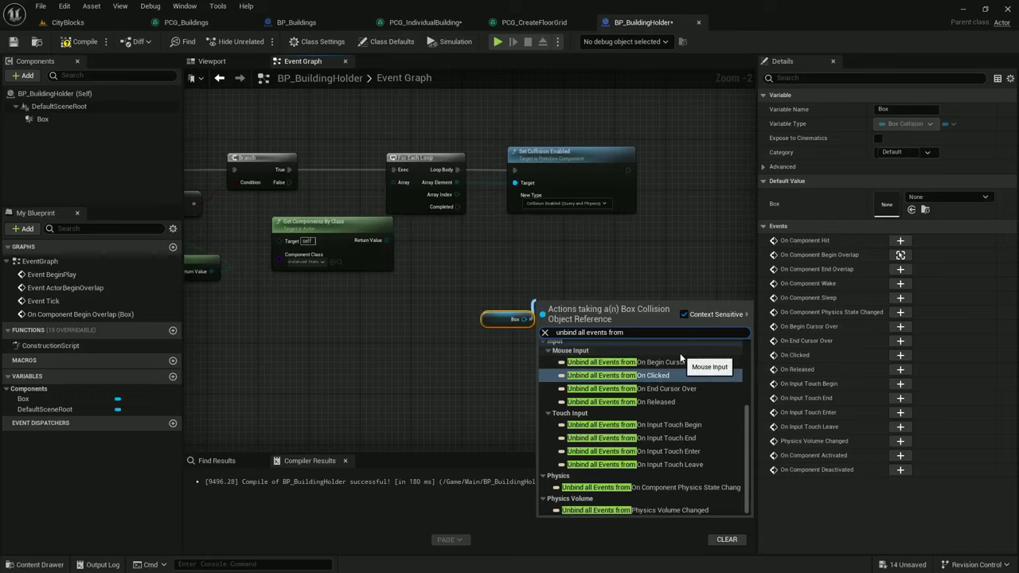
{"action": "type", "text": " on component"}
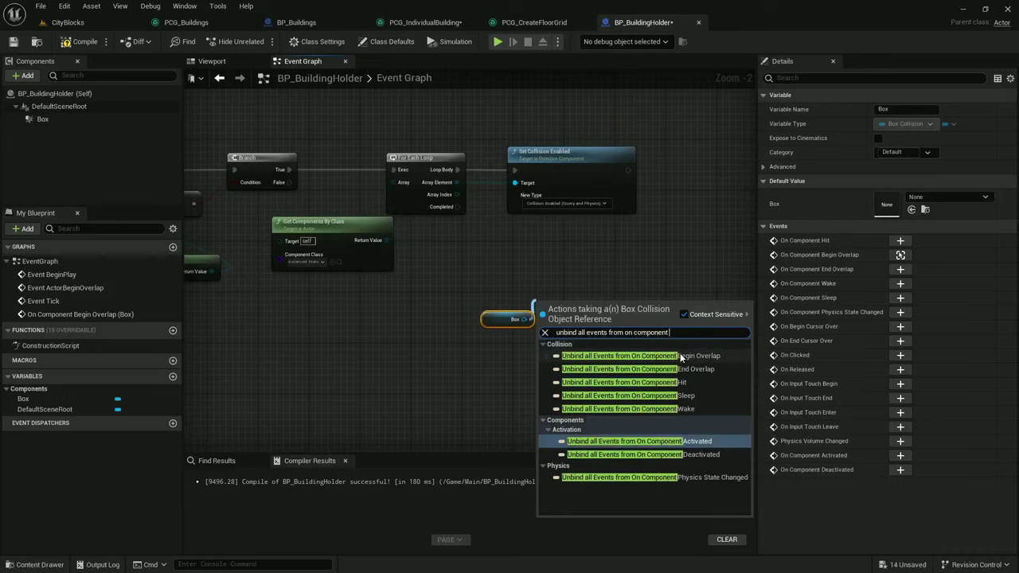
{"action": "type", "text": " beg"}
{"action": "left_click", "coordinate": [681, 356]}
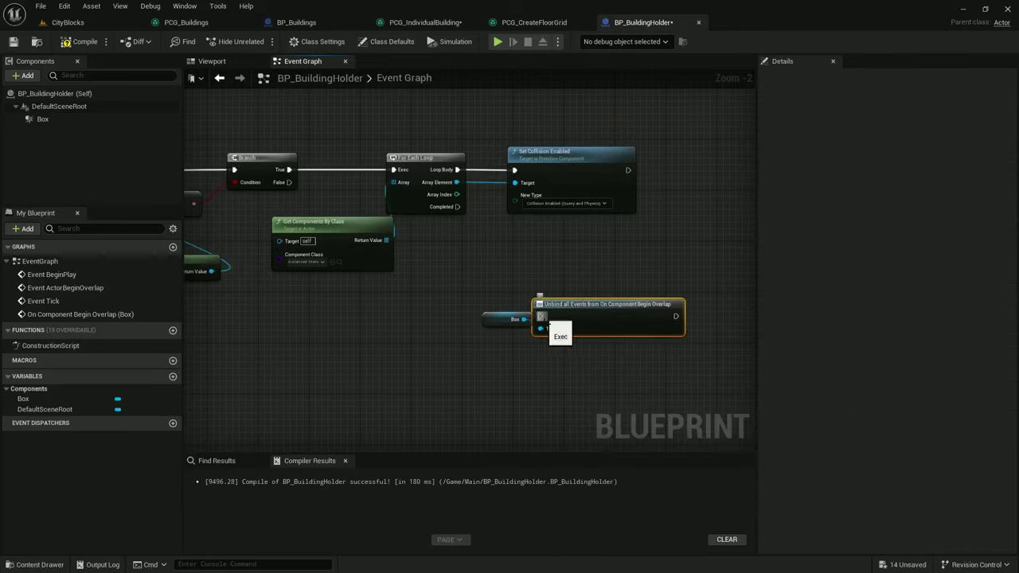
{"action": "left_click_drag", "start_coordinate": [496, 325], "coordinate": [542, 246]}
{"action": "left_click_drag", "start_coordinate": [552, 338], "coordinate": [532, 289]}
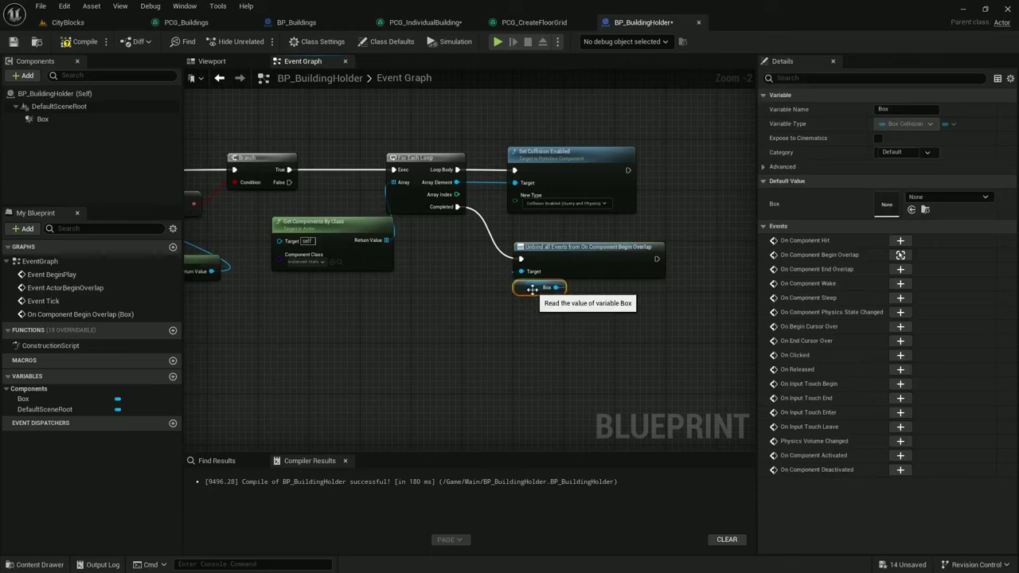
{"action": "left_click", "coordinate": [12, 42]}
Return to the CityBlocks level, select the BP_Buildings actor and set its Block Size to 20 in X and Y
{"action": "left_click", "coordinate": [68, 22]}
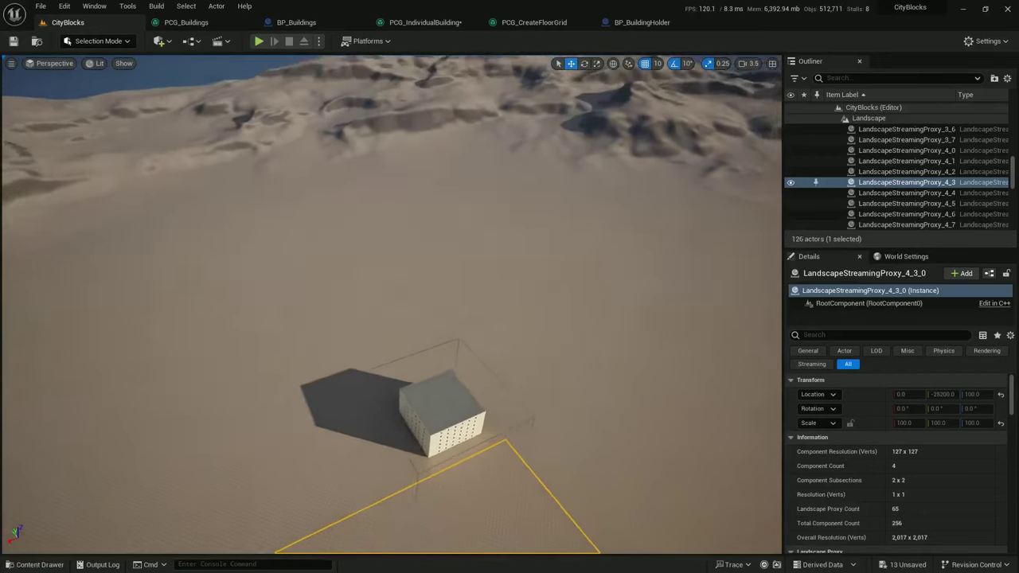
{"action": "key", "text": "s"}
{"action": "right_click_drag", "start_coordinate": [392, 304], "coordinate": [404, 275]}
{"action": "left_click", "coordinate": [407, 327]}
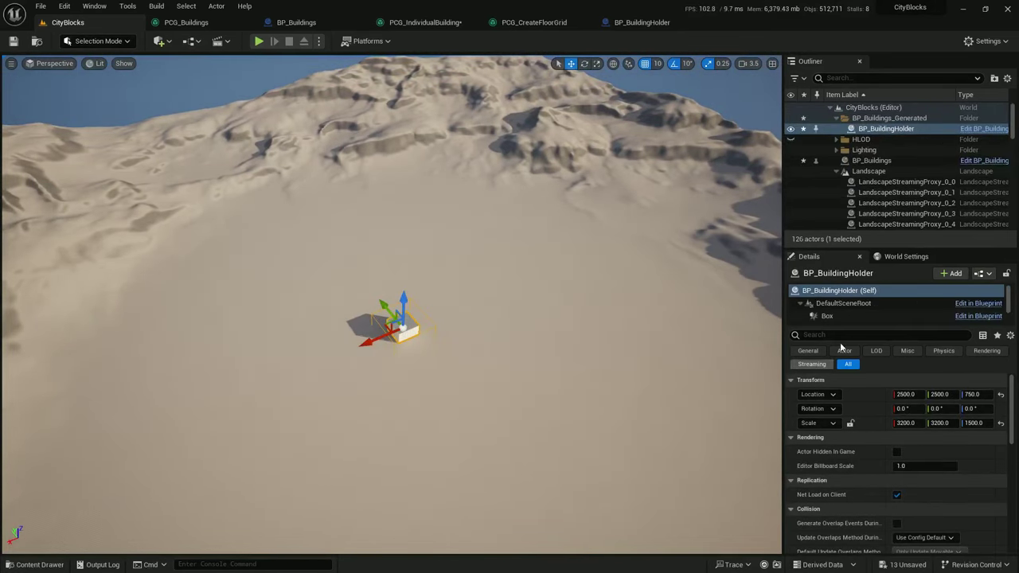
{"action": "left_click", "coordinate": [862, 161]}
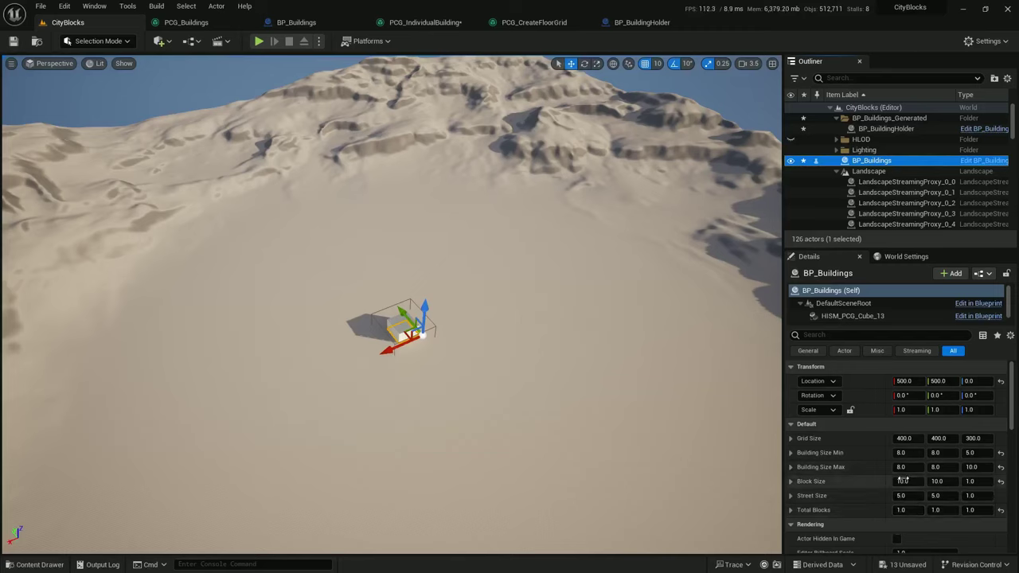
{"action": "left_click", "coordinate": [944, 482]}
{"action": "type", "text": "20"}
{"action": "key", "text": "Return"}
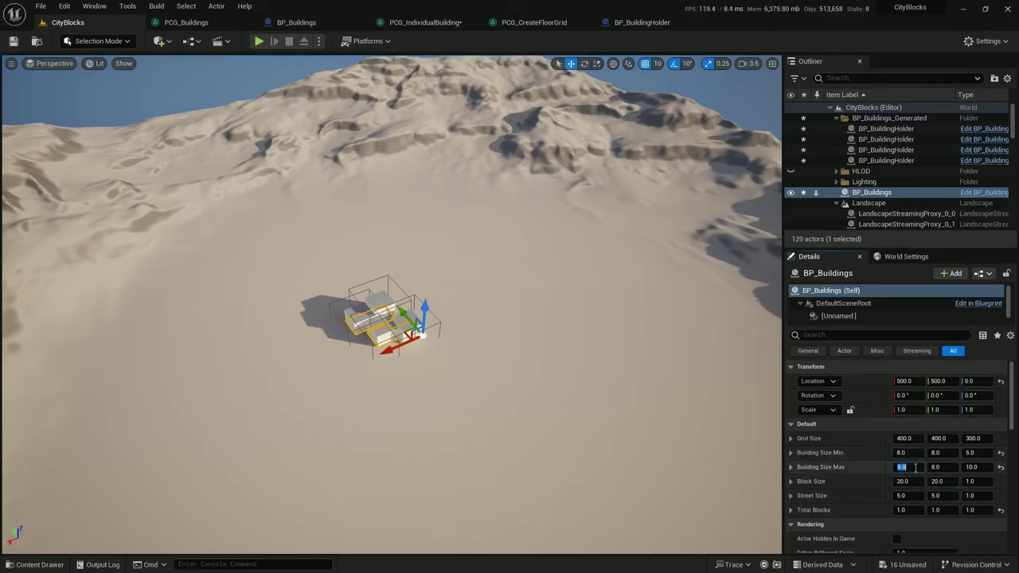
Set the X and Y values of Building Size Min to 4 and of Building Size Max to 15
{"action": "type", "text": "15"}
{"action": "left_click", "coordinate": [909, 453]}
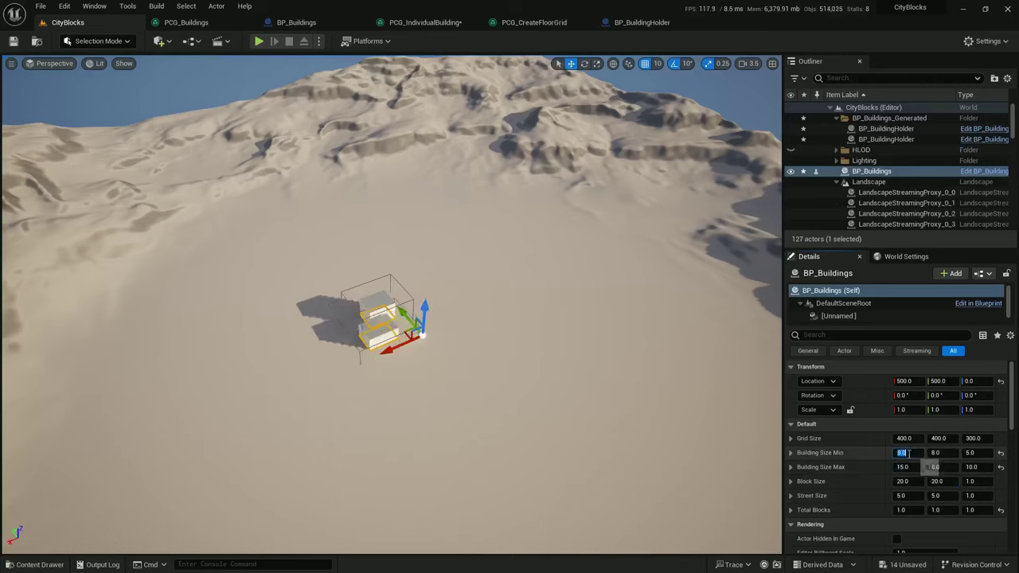
{"action": "type", "text": "4"}
{"action": "left_click", "coordinate": [937, 452]}
{"action": "type", "text": "4"}
{"action": "left_click", "coordinate": [937, 467]}
{"action": "type", "text": "15"}
{"action": "key", "text": "Return"}
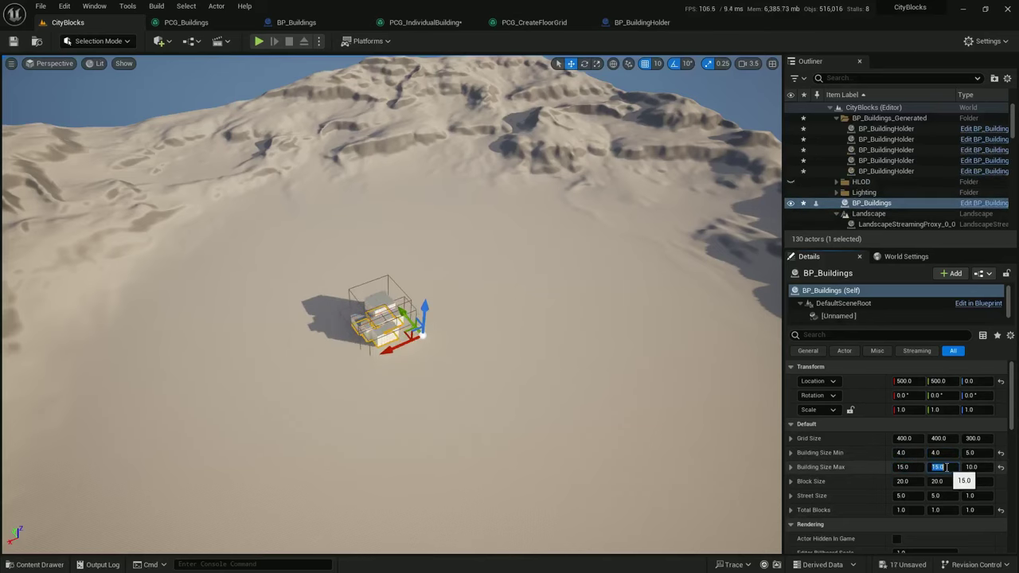
Set the BP_Buildings actor's X and Y location to 0
{"action": "right_click_drag", "start_coordinate": [419, 414], "coordinate": [499, 453]}
{"action": "key", "text": "w"}
{"action": "scroll", "coordinate": [419, 410], "scroll_direction": "down", "scroll_amount": 1}
{"action": "key", "text": "w"}
{"action": "key", "text": "a"}
{"action": "scroll", "coordinate": [458, 426], "scroll_direction": "up", "scroll_amount": 1}
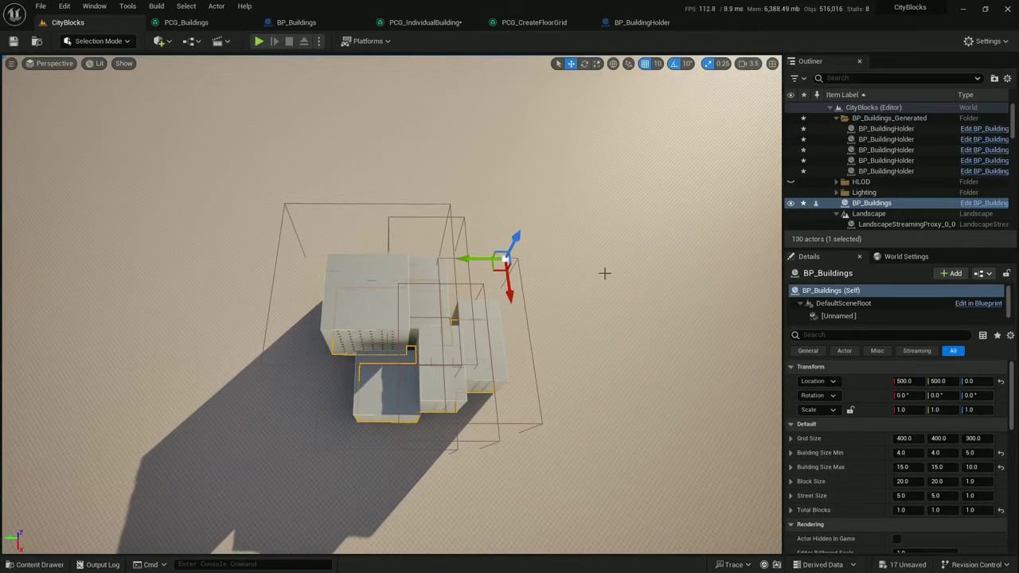
{"action": "left_click", "coordinate": [948, 380]}
{"action": "type", "text": "0"}
{"action": "key", "text": "Return"}
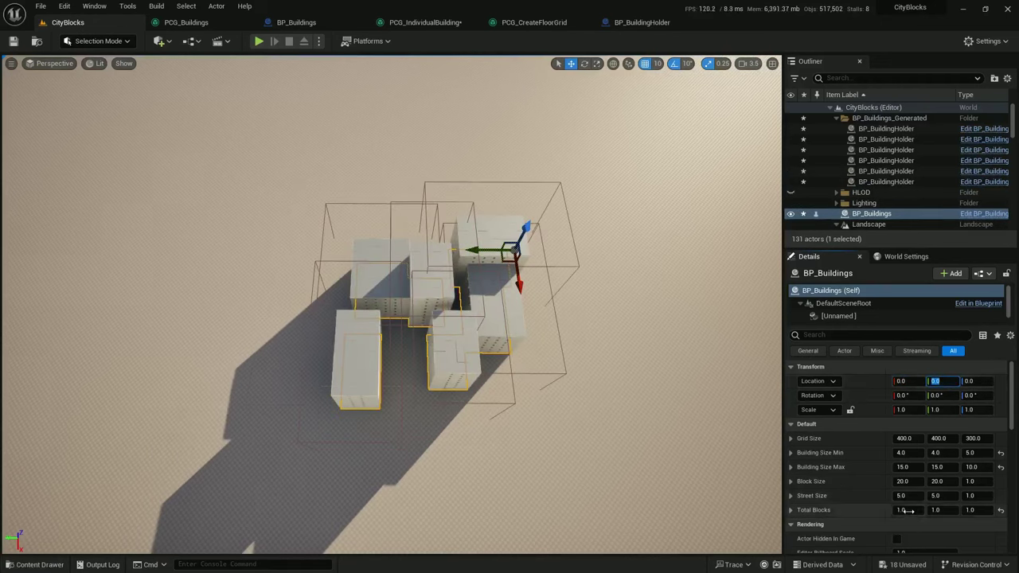
Set Total Blocks to 20 in both X and Y
{"action": "type", "text": "20"}
{"action": "left_click", "coordinate": [940, 510]}
{"action": "type", "text": "20"}
{"action": "key", "text": "Return"}
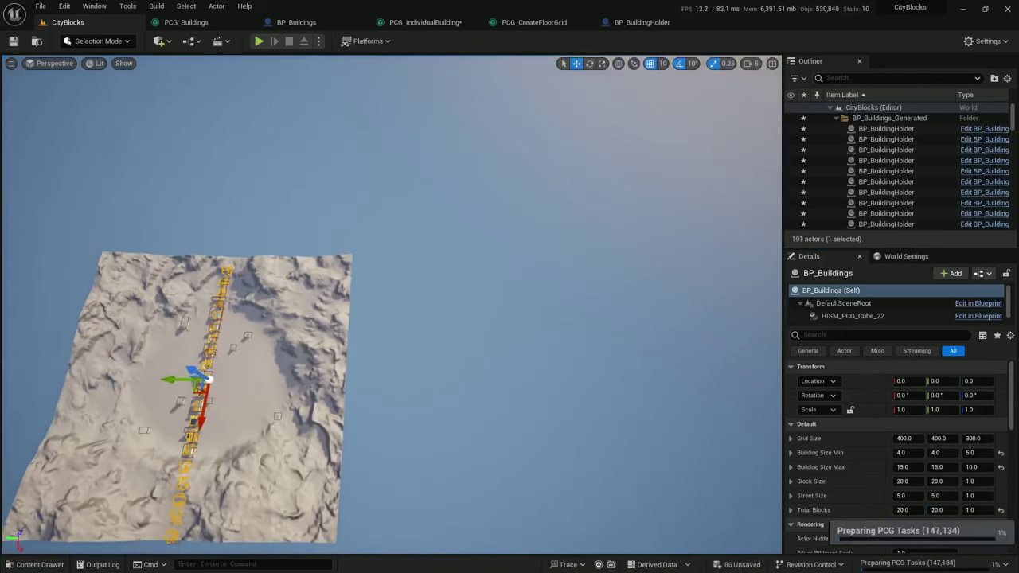
Set the Z value of Building Size Min to 15 and of Building Size Max to 45 for taller buildings
{"action": "right_click_drag", "start_coordinate": [391, 304], "coordinate": [295, 318]}
{"action": "scroll", "coordinate": [306, 332], "scroll_direction": "up", "scroll_amount": 1}
{"action": "key", "text": "w"}
{"action": "scroll", "coordinate": [303, 326], "scroll_direction": "up", "scroll_amount": 2}
{"action": "scroll", "coordinate": [357, 253], "scroll_direction": "up", "scroll_amount": 6}
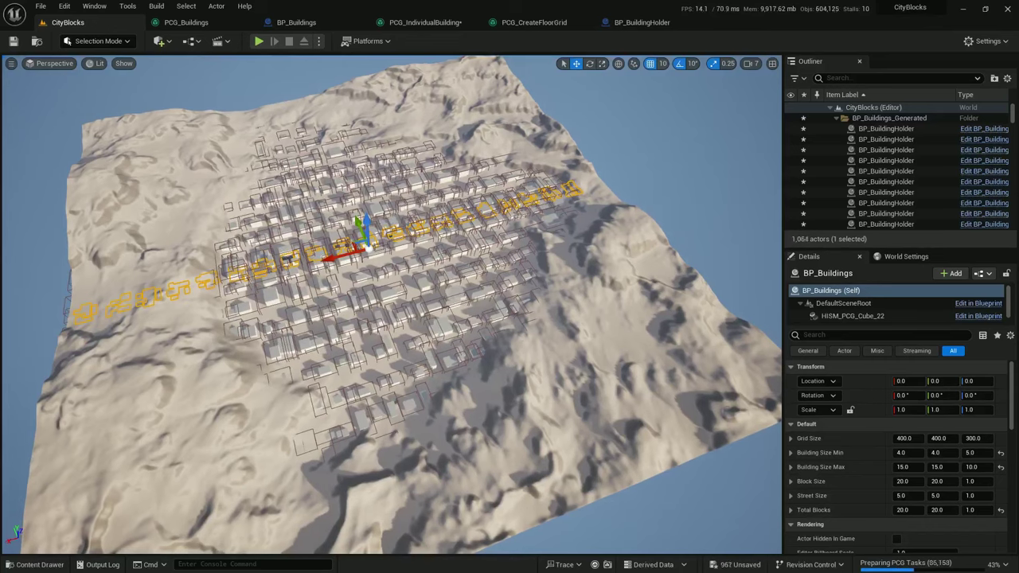
{"action": "left_click", "coordinate": [979, 453]}
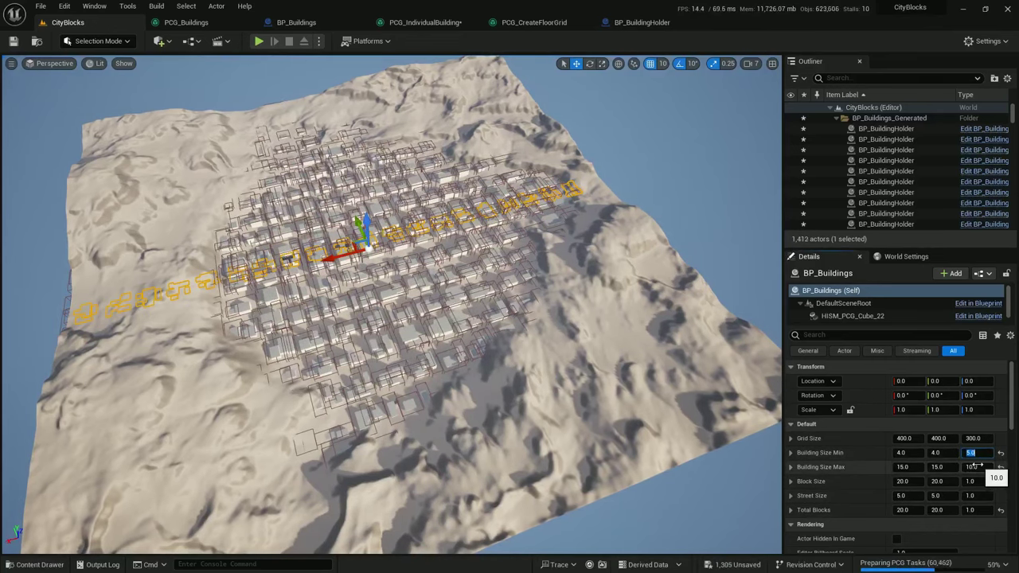
{"action": "key", "text": "Tab"}
{"action": "type", "text": "4"}
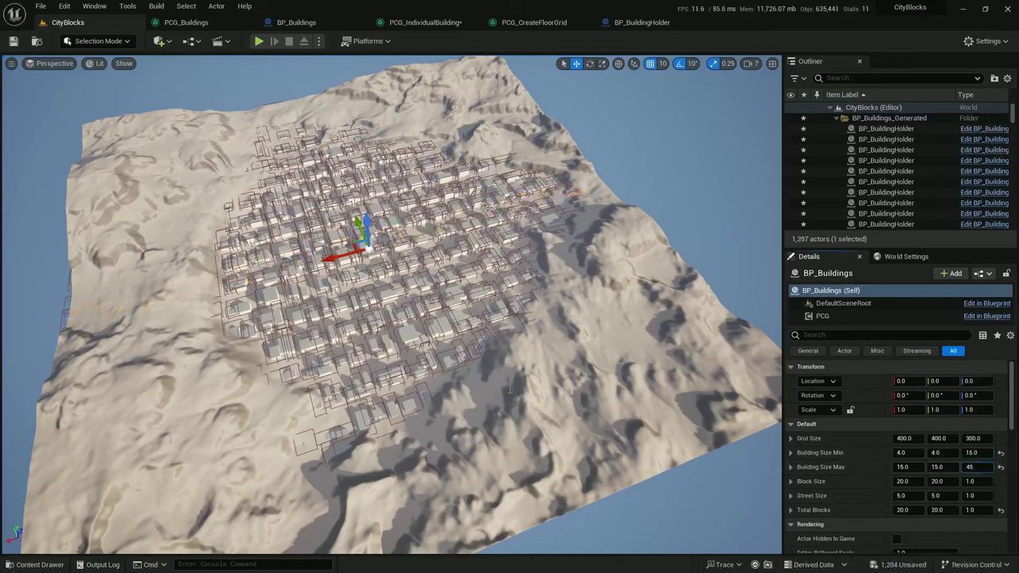
{"action": "key", "text": "Return"}
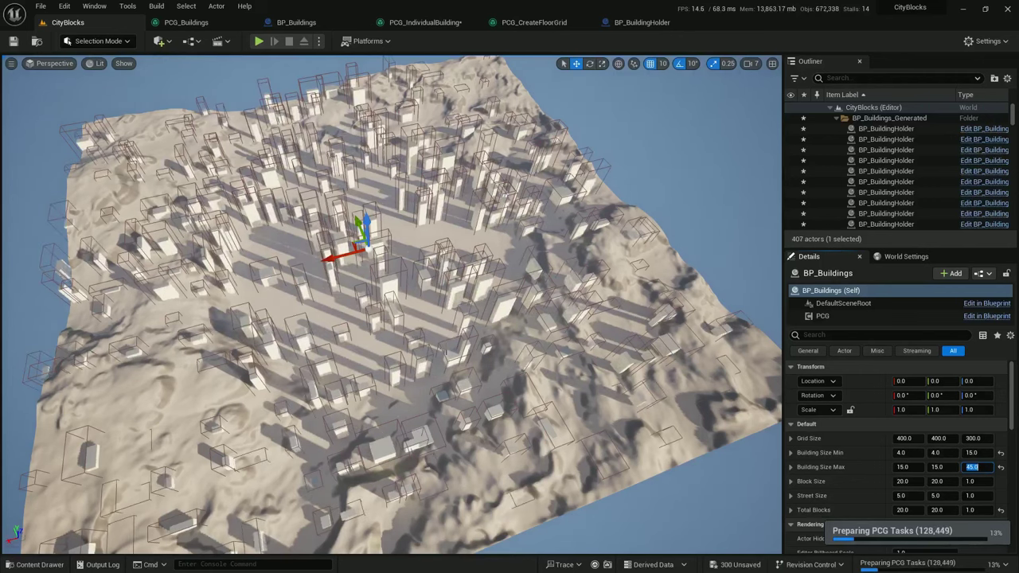
Fly around the generating city to examine the building heights, spacing and coverage of the landscape
{"action": "key", "text": "w"}
{"action": "mouse_move", "coordinate": [392, 304]}
{"action": "right_mouse_down"}
{"action": "mouse_move", "coordinate": [391, 314]}
{"action": "mouse_move", "coordinate": [382, 289]}
{"action": "right_mouse_up"}
{"action": "key", "text": "w"}
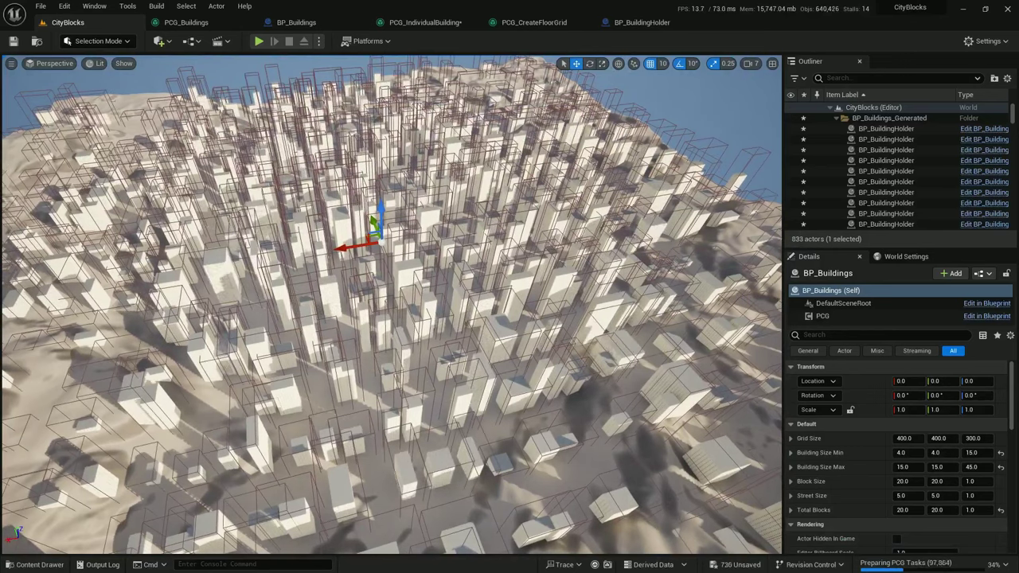
{"action": "right_click_drag", "start_coordinate": [382, 289], "coordinate": [452, 288]}
{"action": "key", "text": "a"}
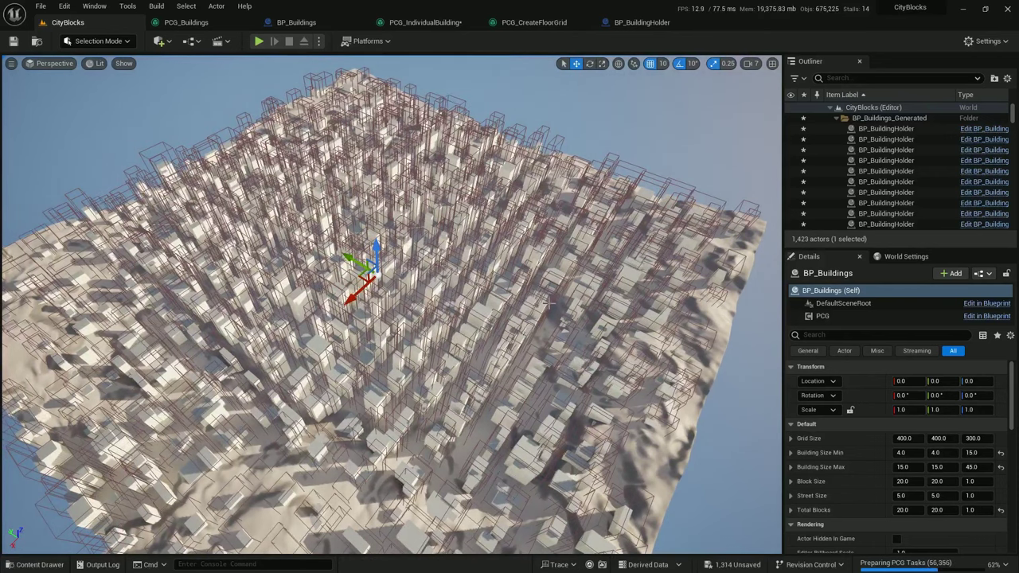
{"action": "right_click_drag", "start_coordinate": [391, 305], "coordinate": [295, 279]}
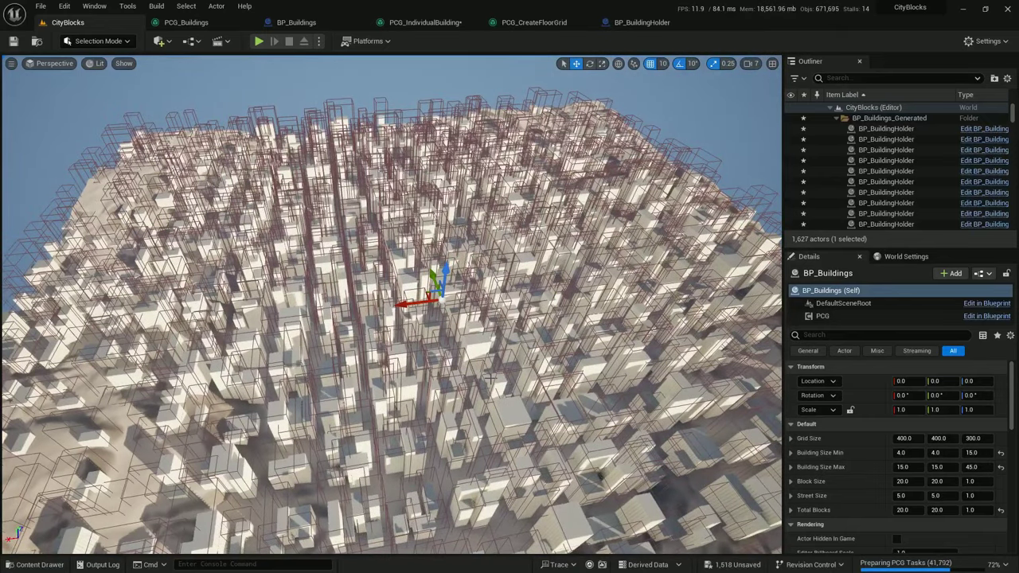